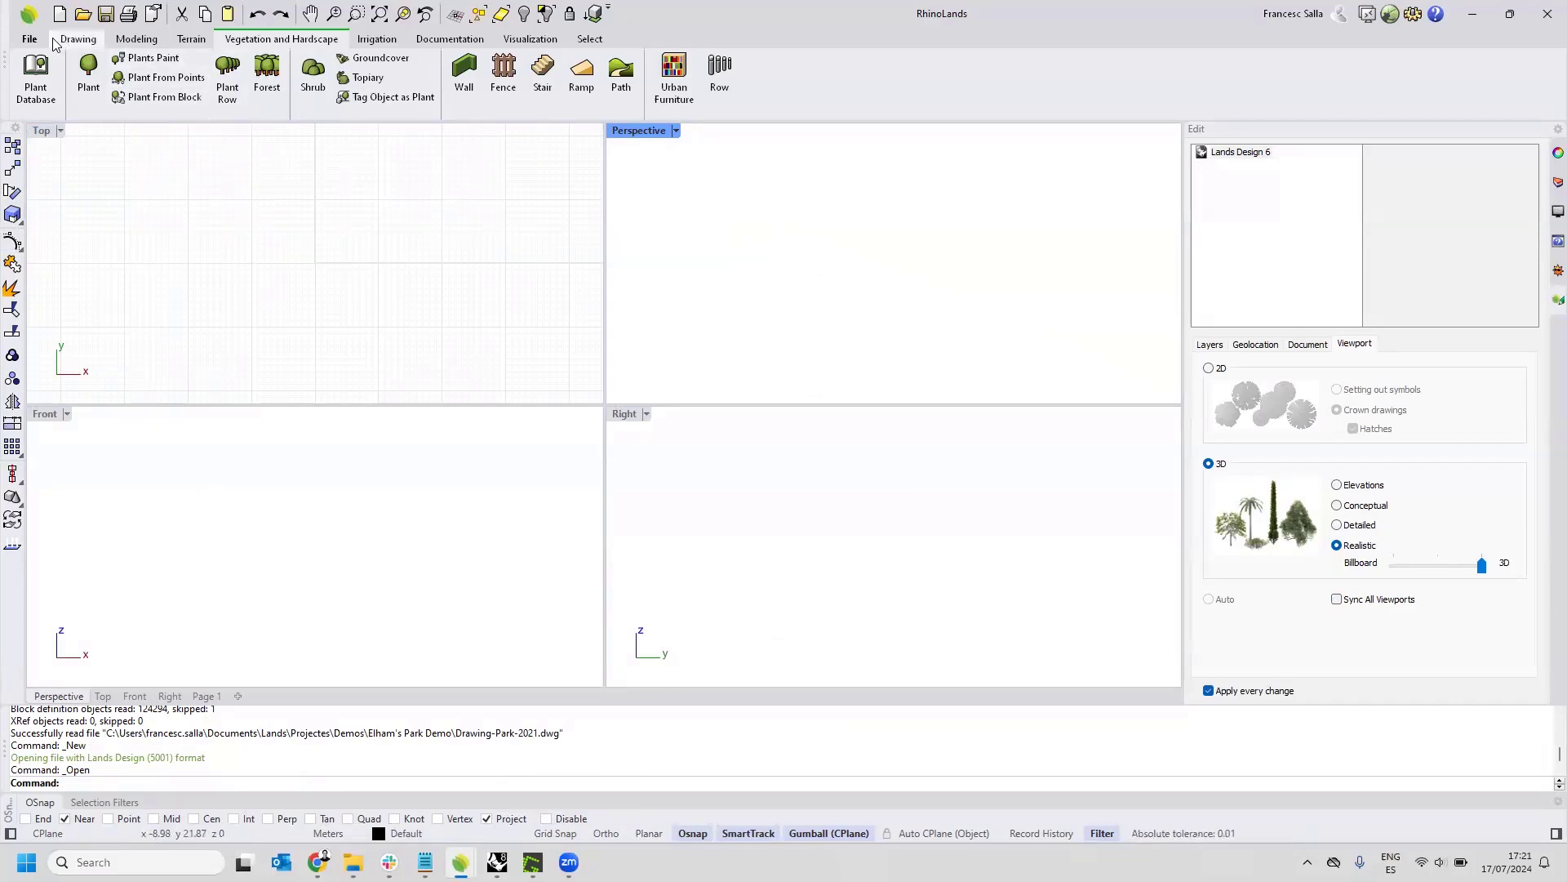
Examine the toolsets for drawing, modeling, terrain, vegetation and hardscape, irrigation, documentation, visualization and selection.
left_click(78, 40)
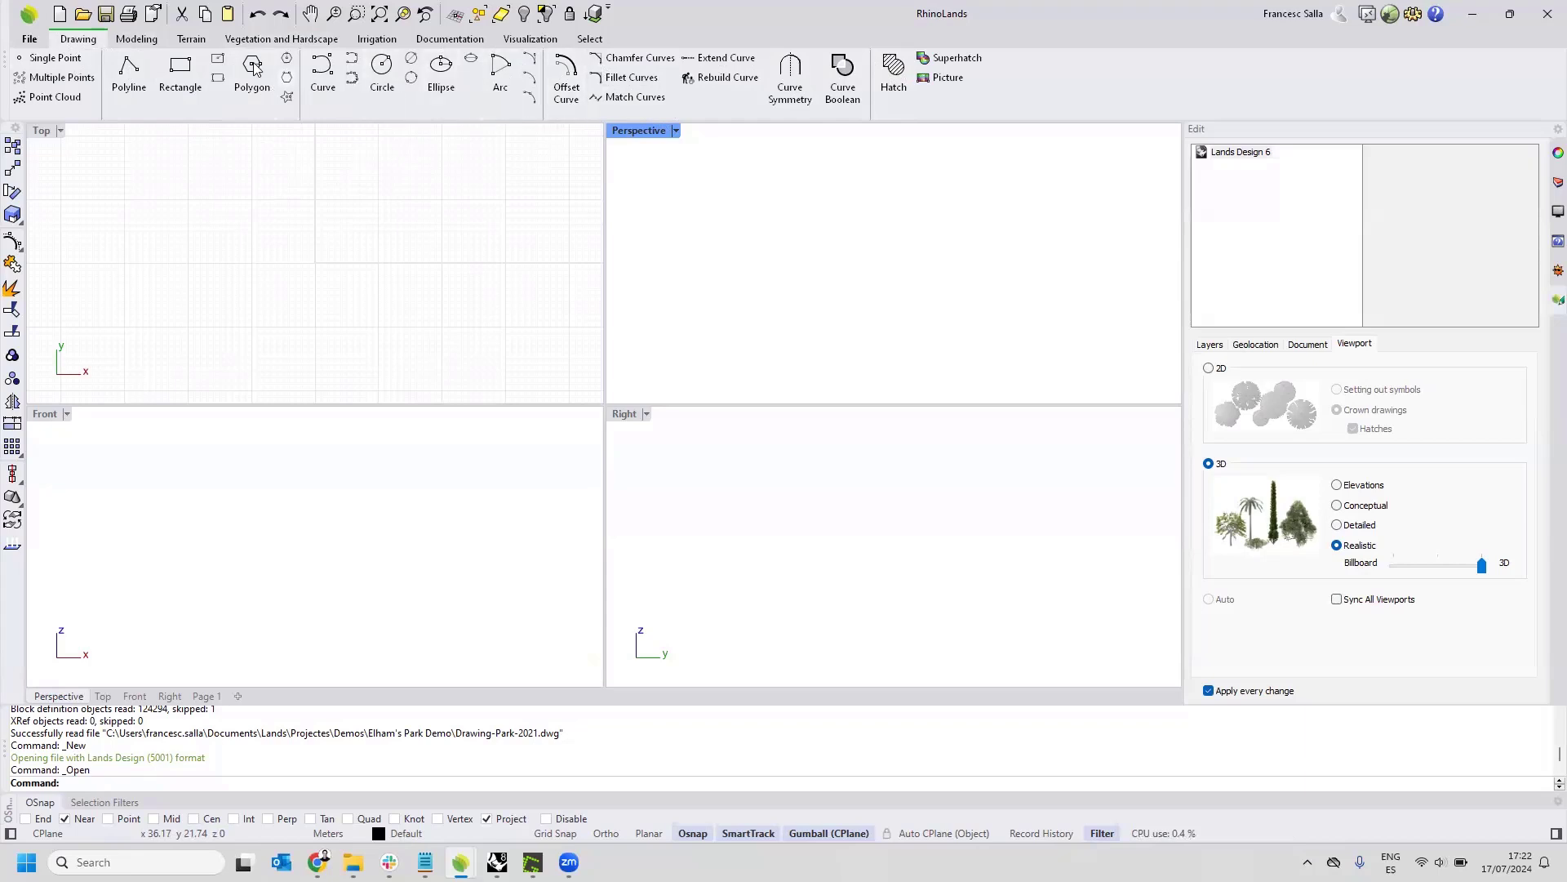
left_click(136, 39)
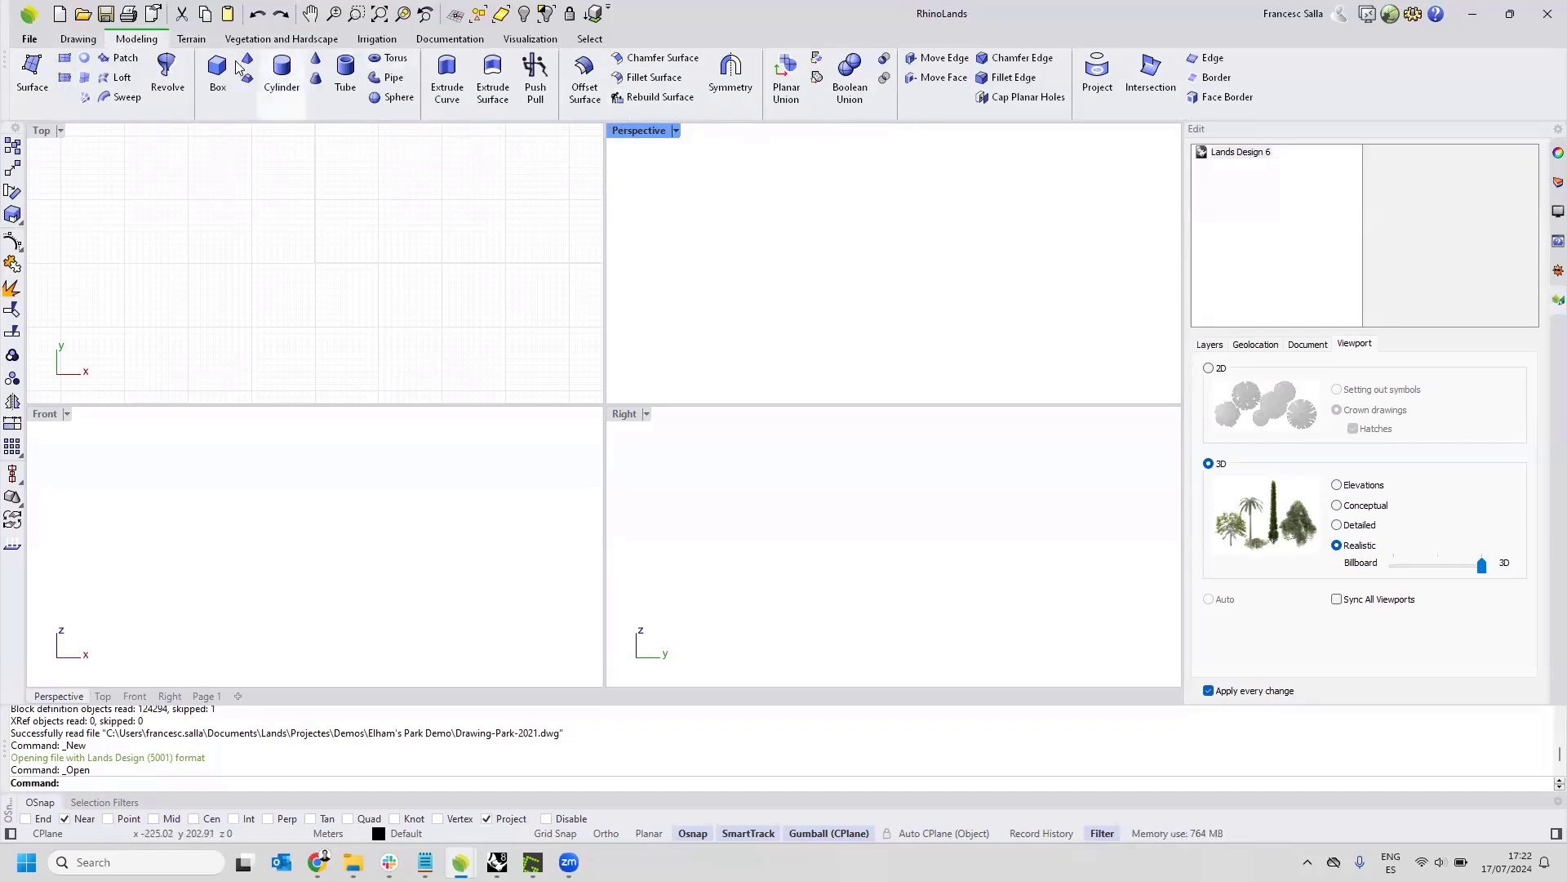
left_click(196, 41)
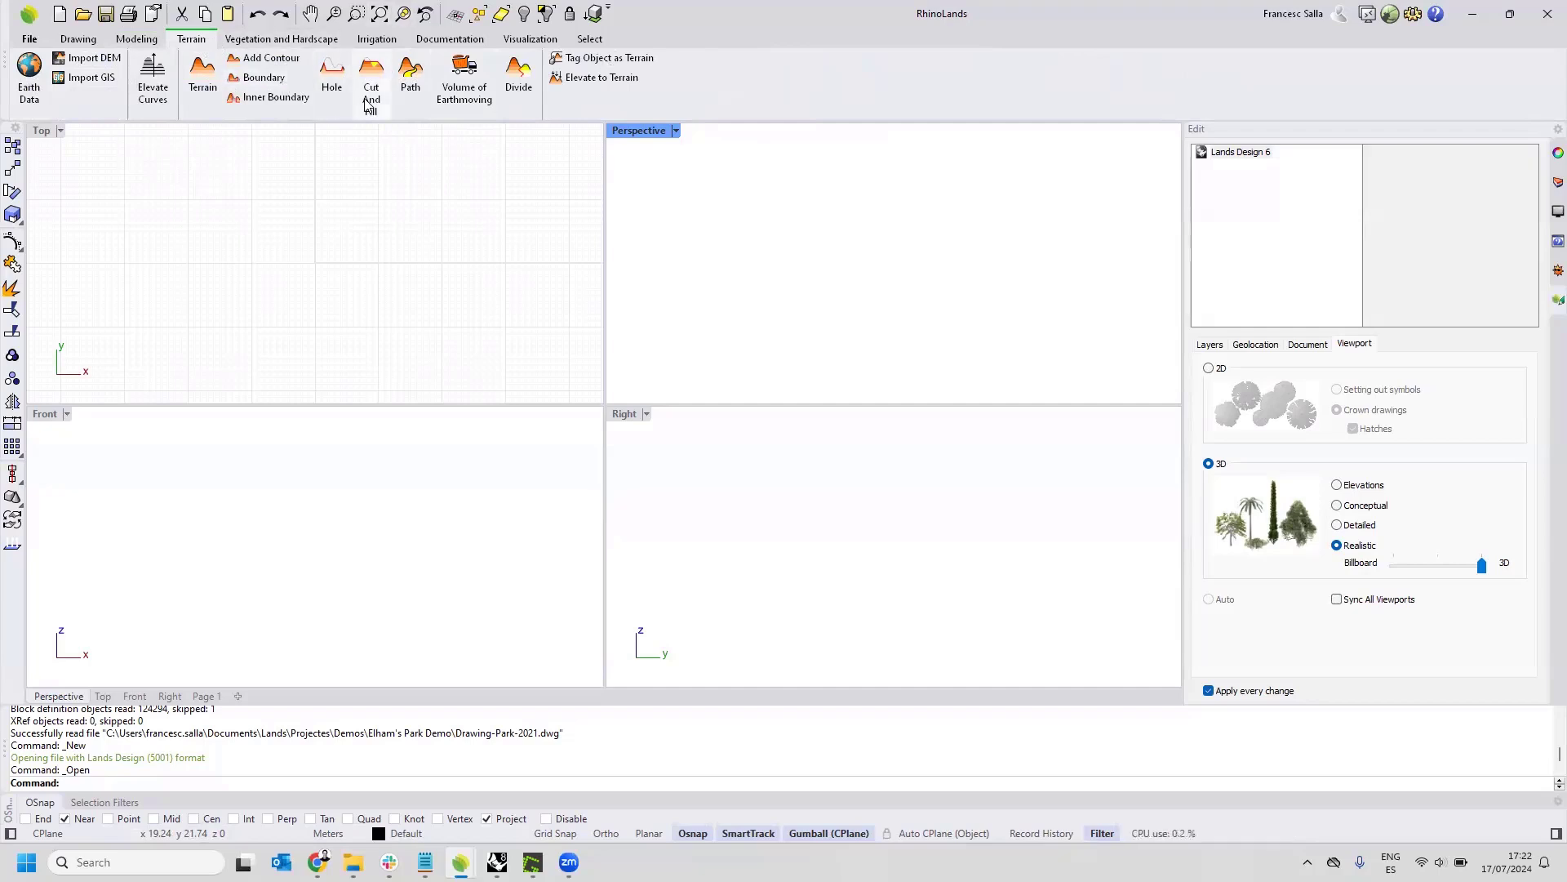
left_click(282, 40)
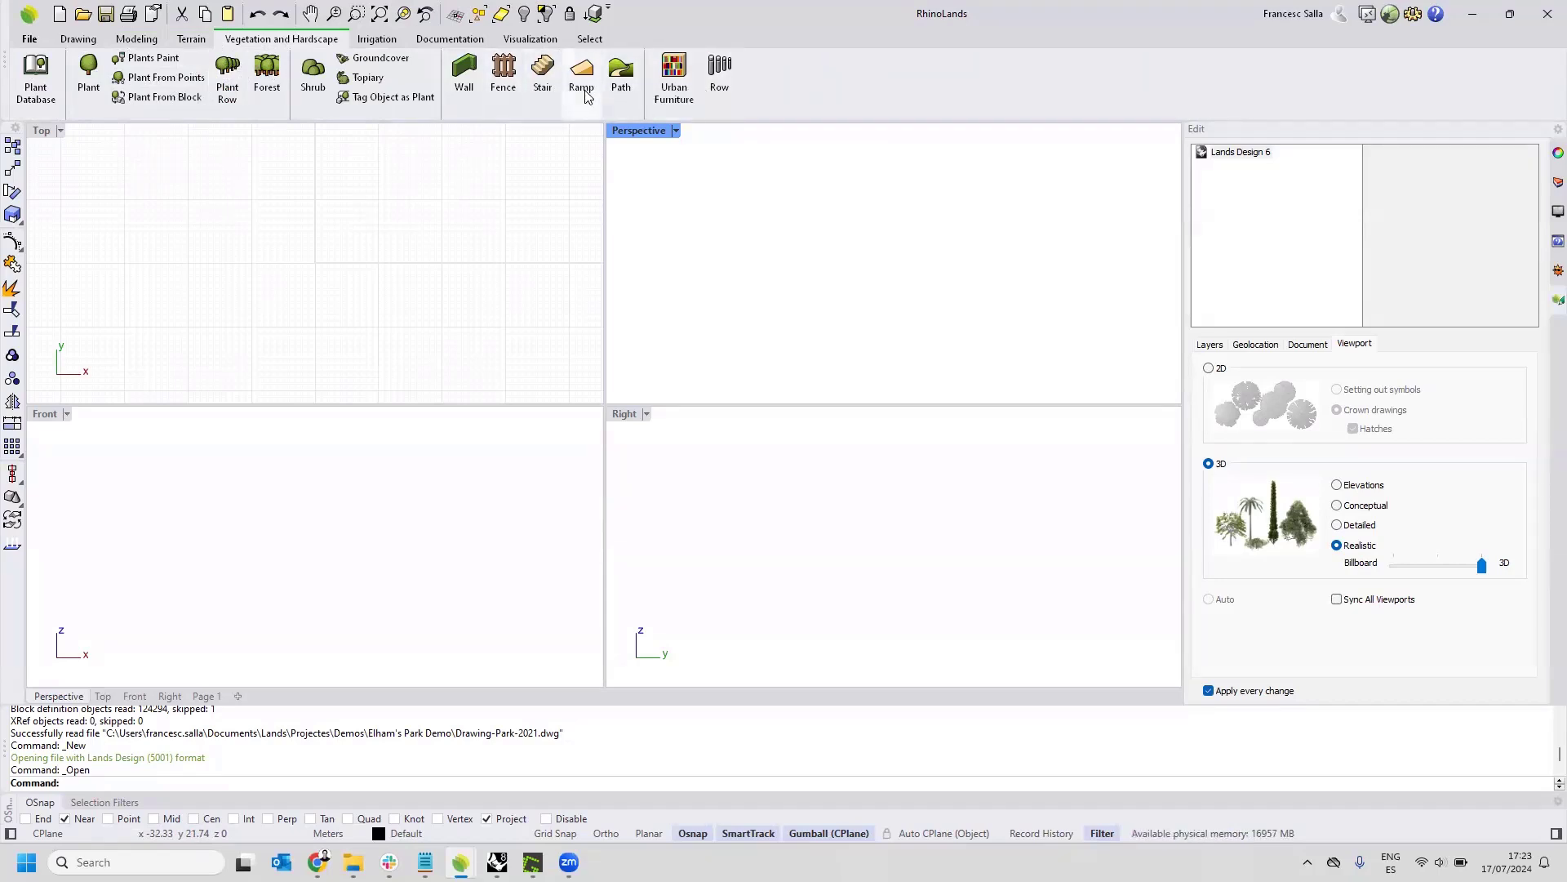
left_click(390, 39)
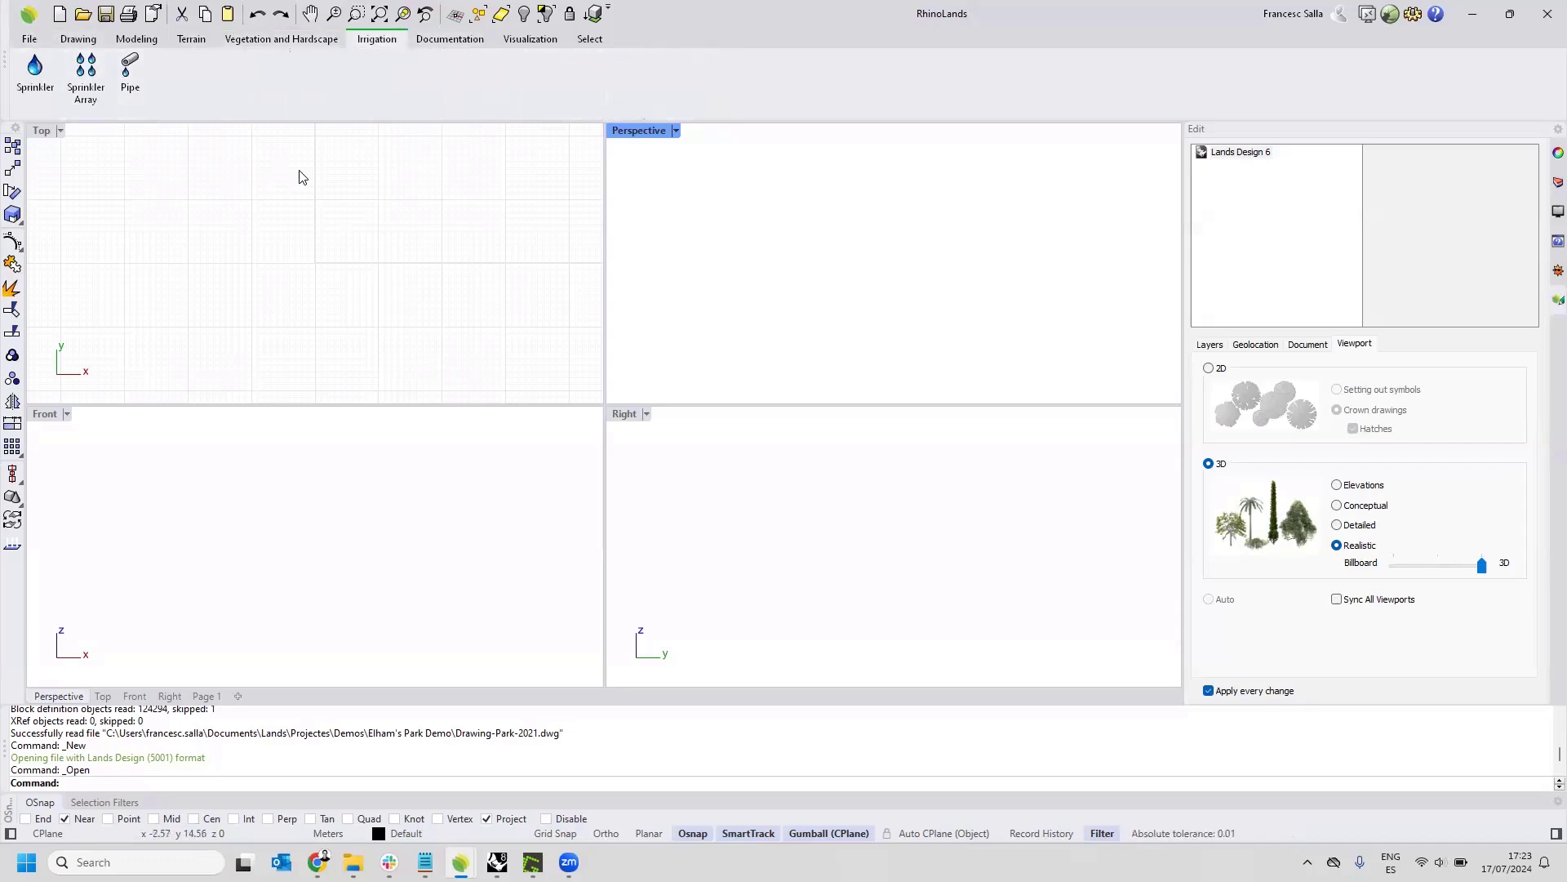
left_click(449, 41)
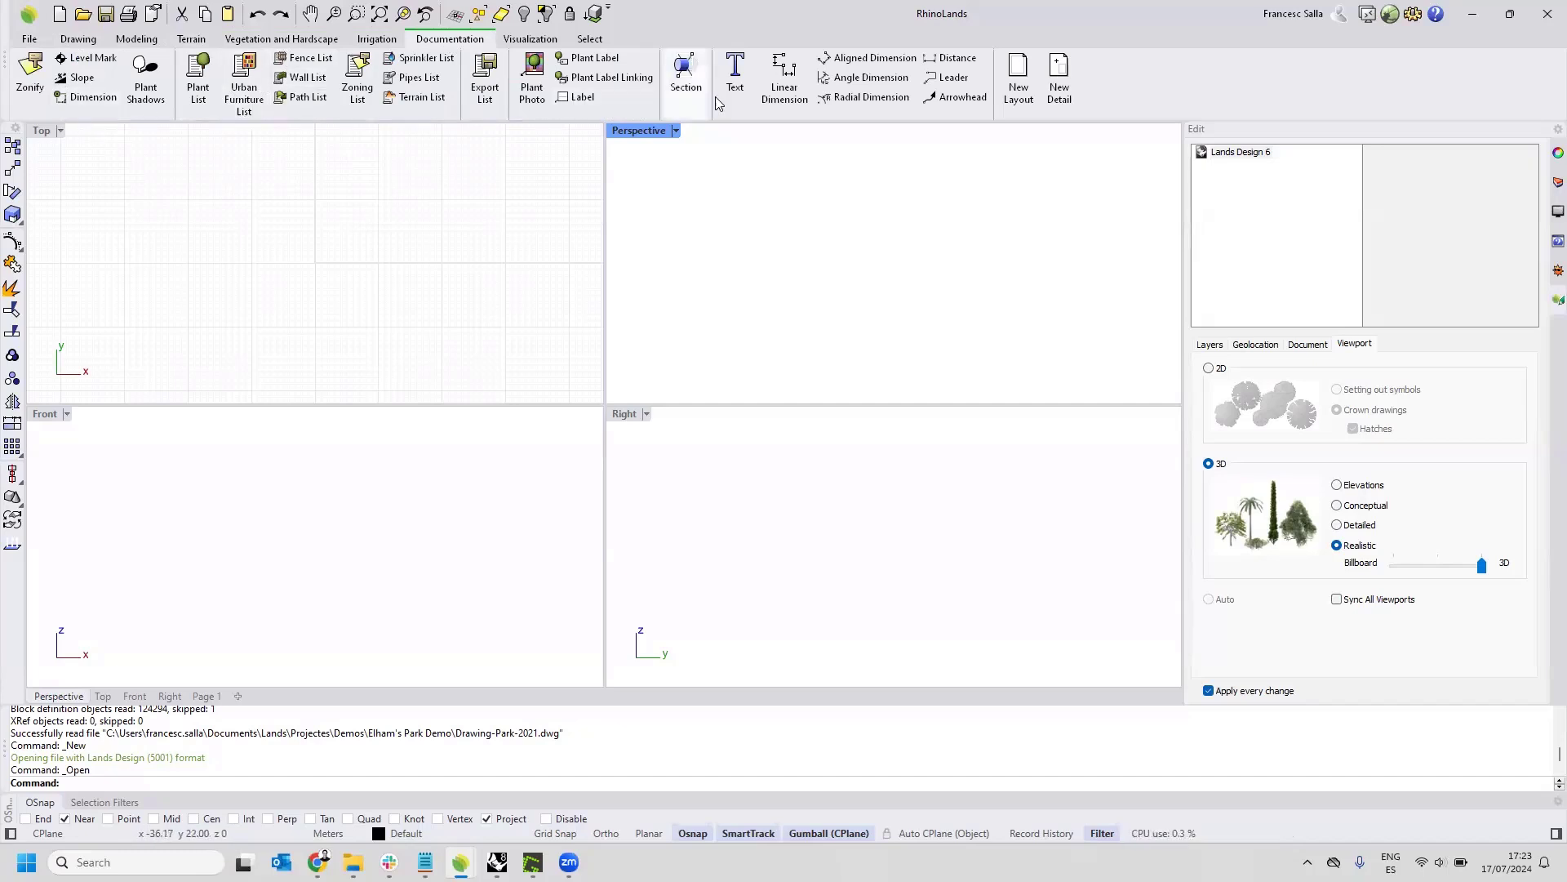
left_click(836, 94)
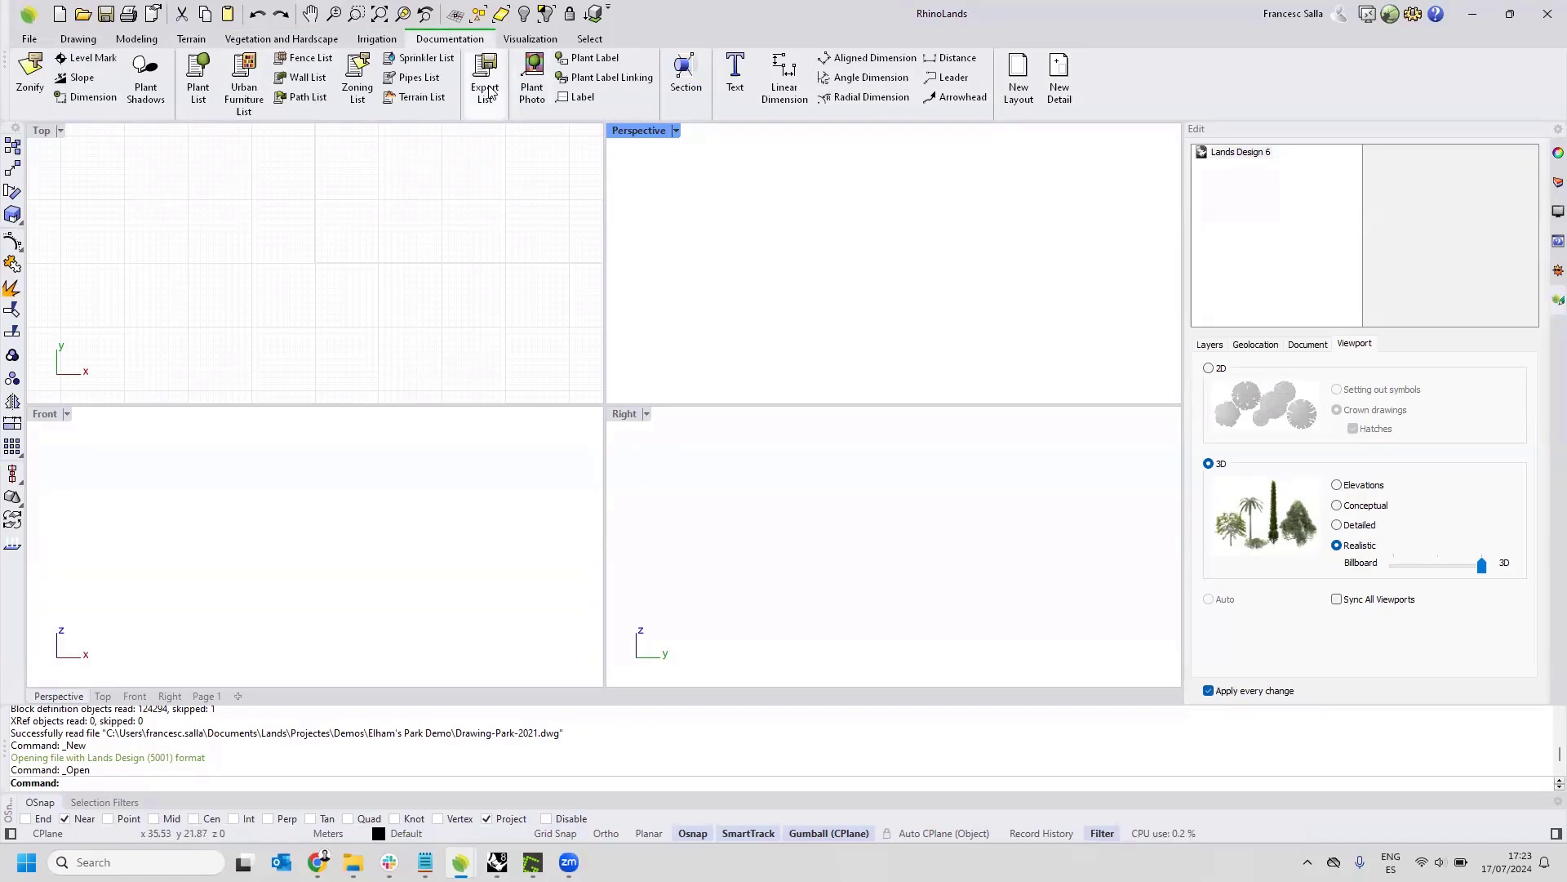
left_click(525, 43)
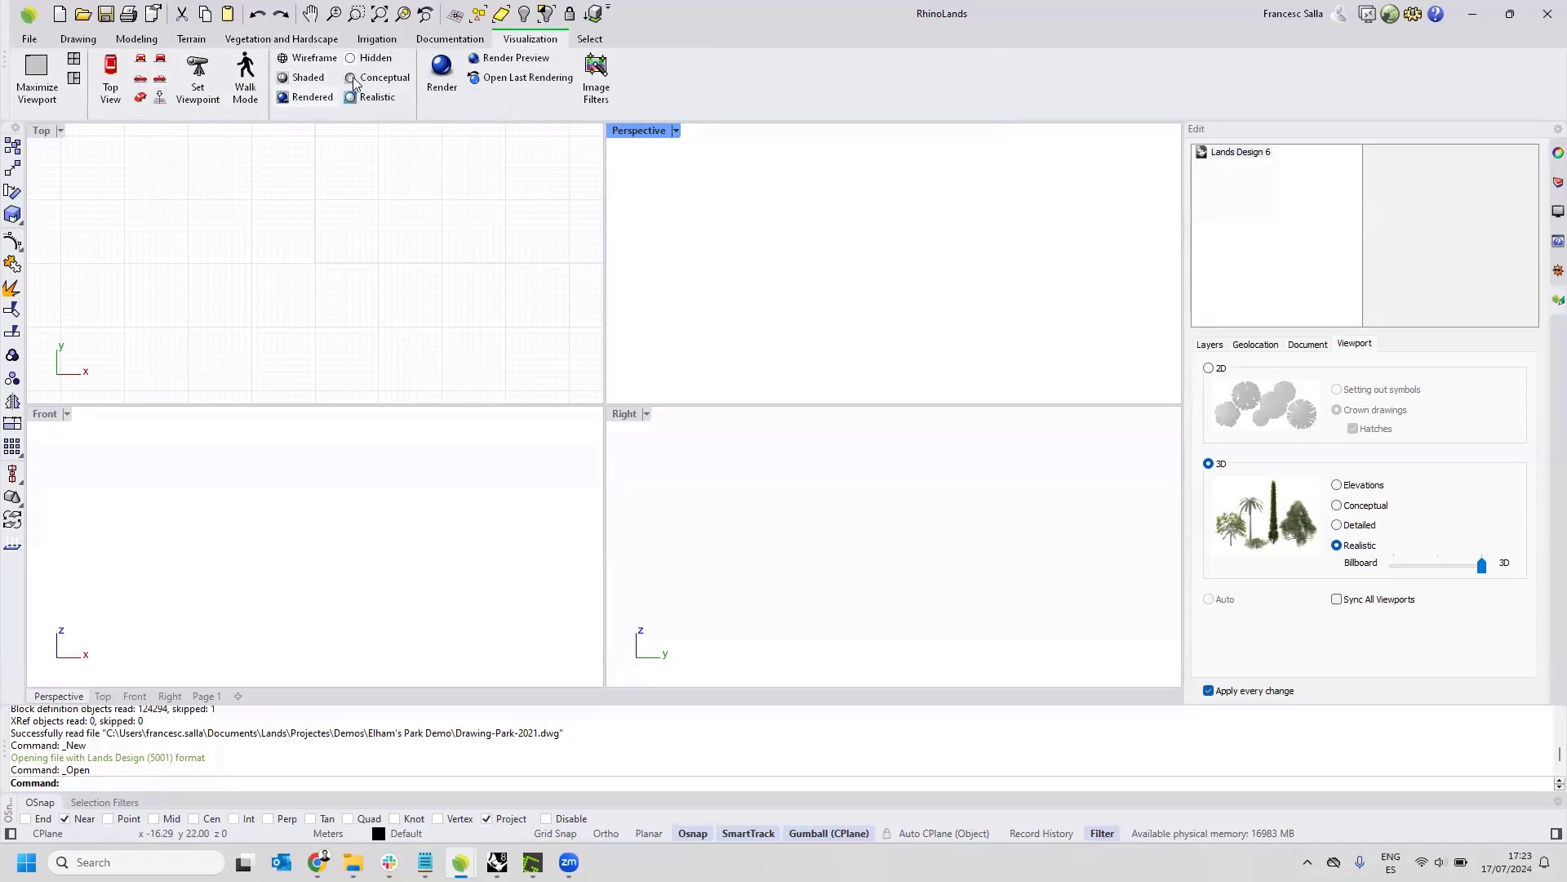
left_click(511, 168)
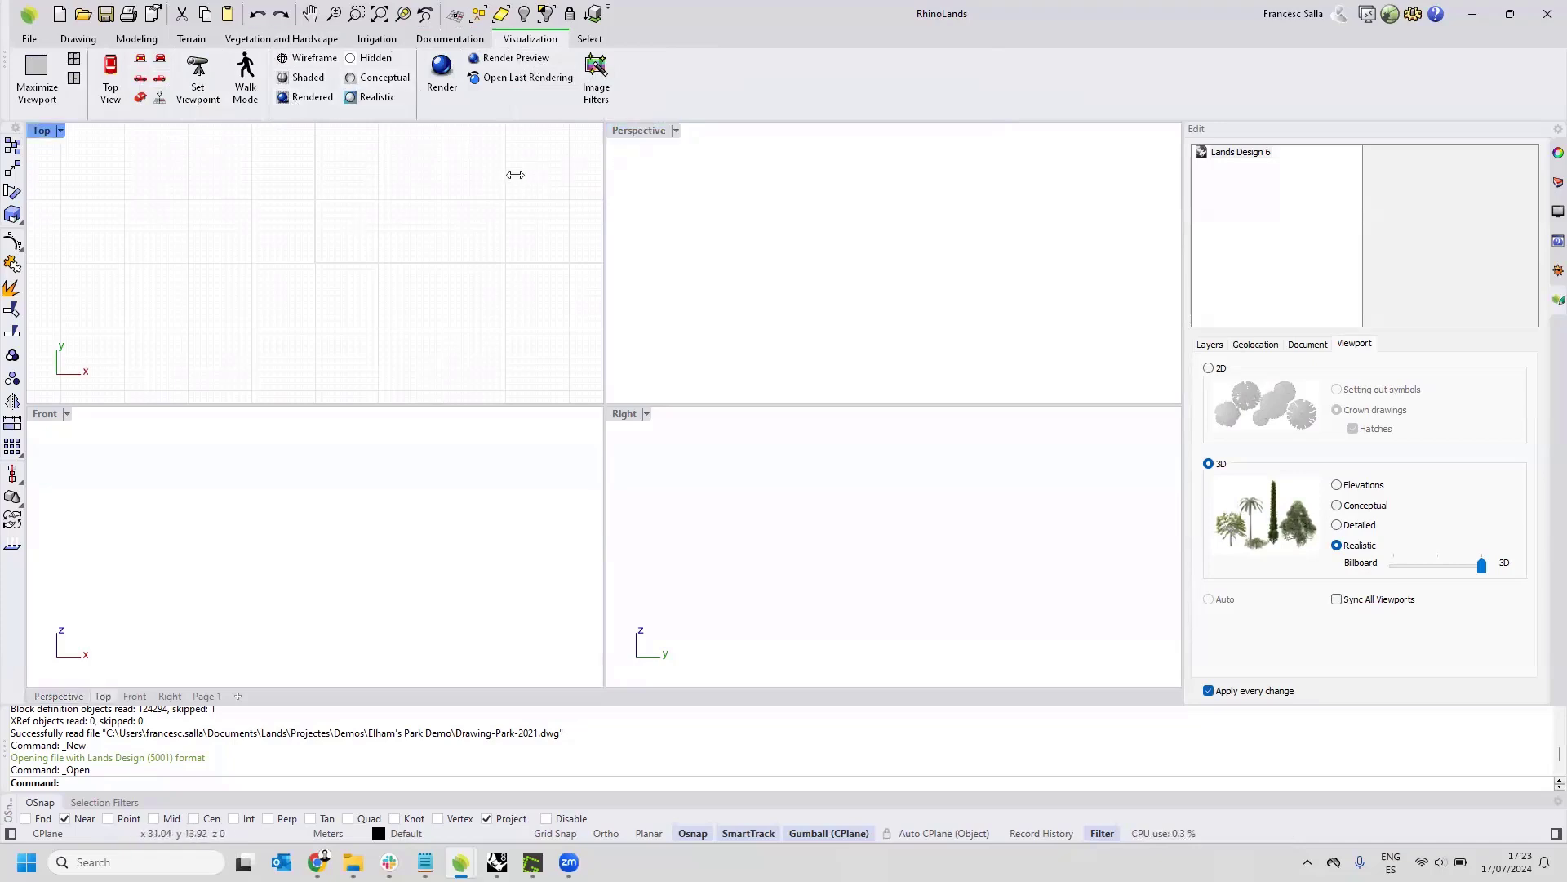
left_click(445, 472)
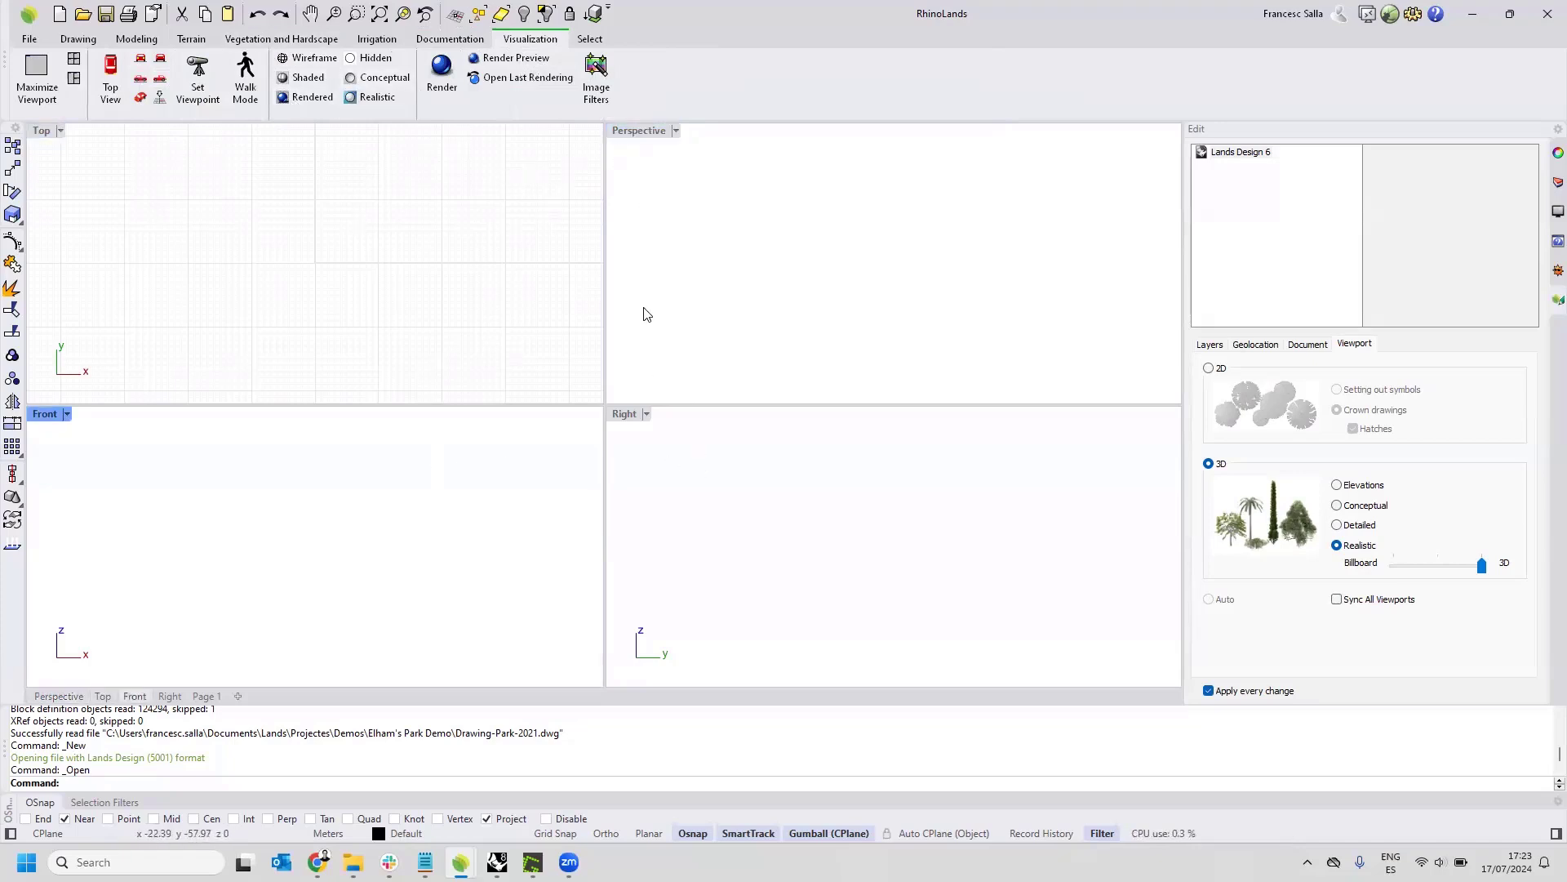
left_click(590, 39)
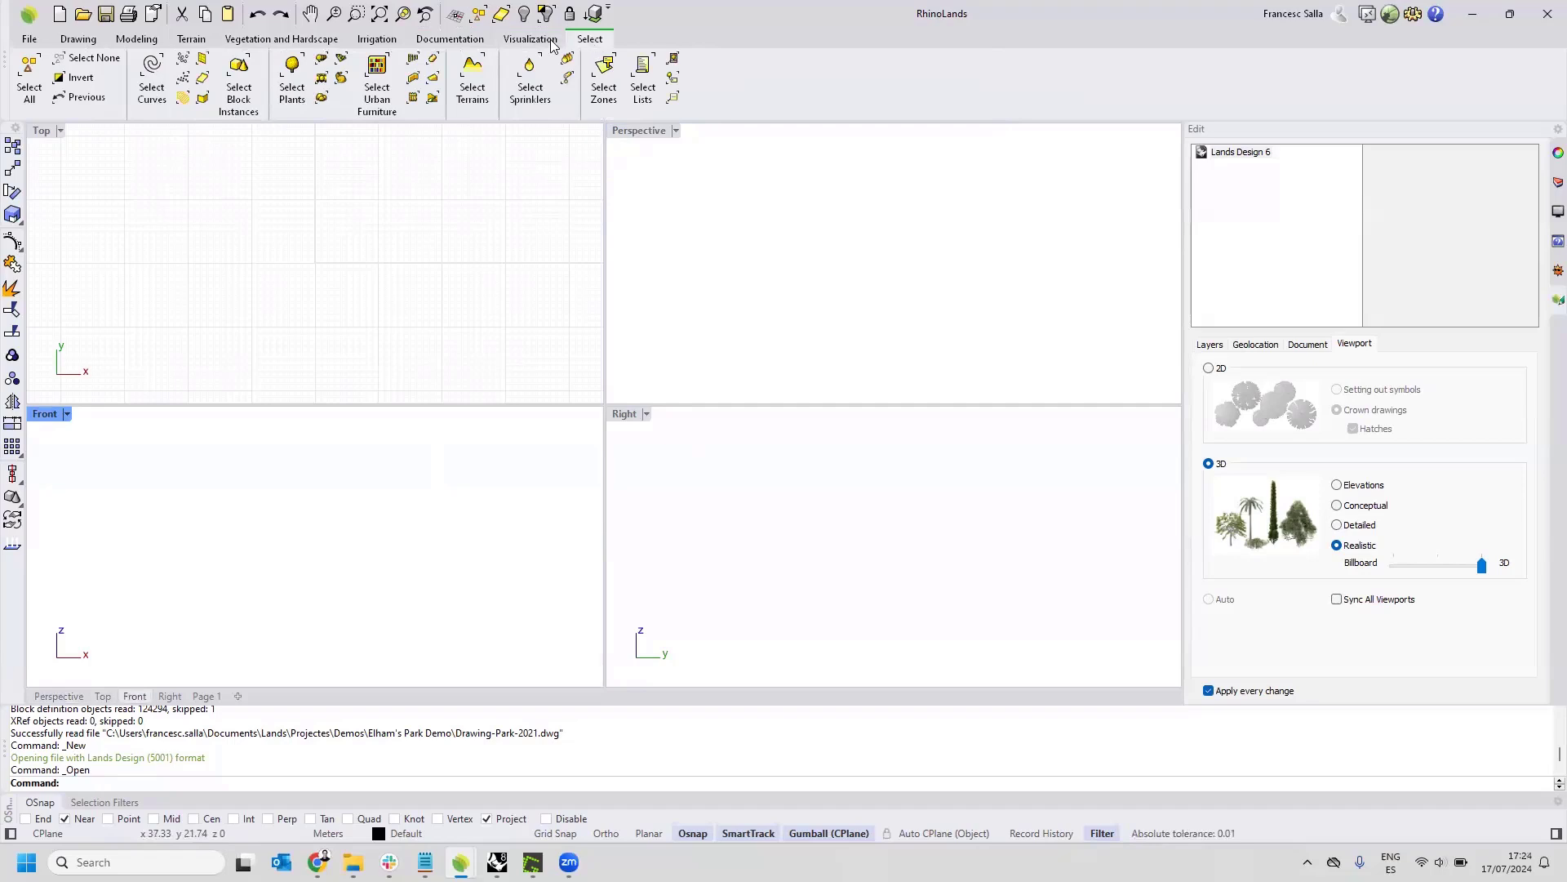
left_click(689, 229)
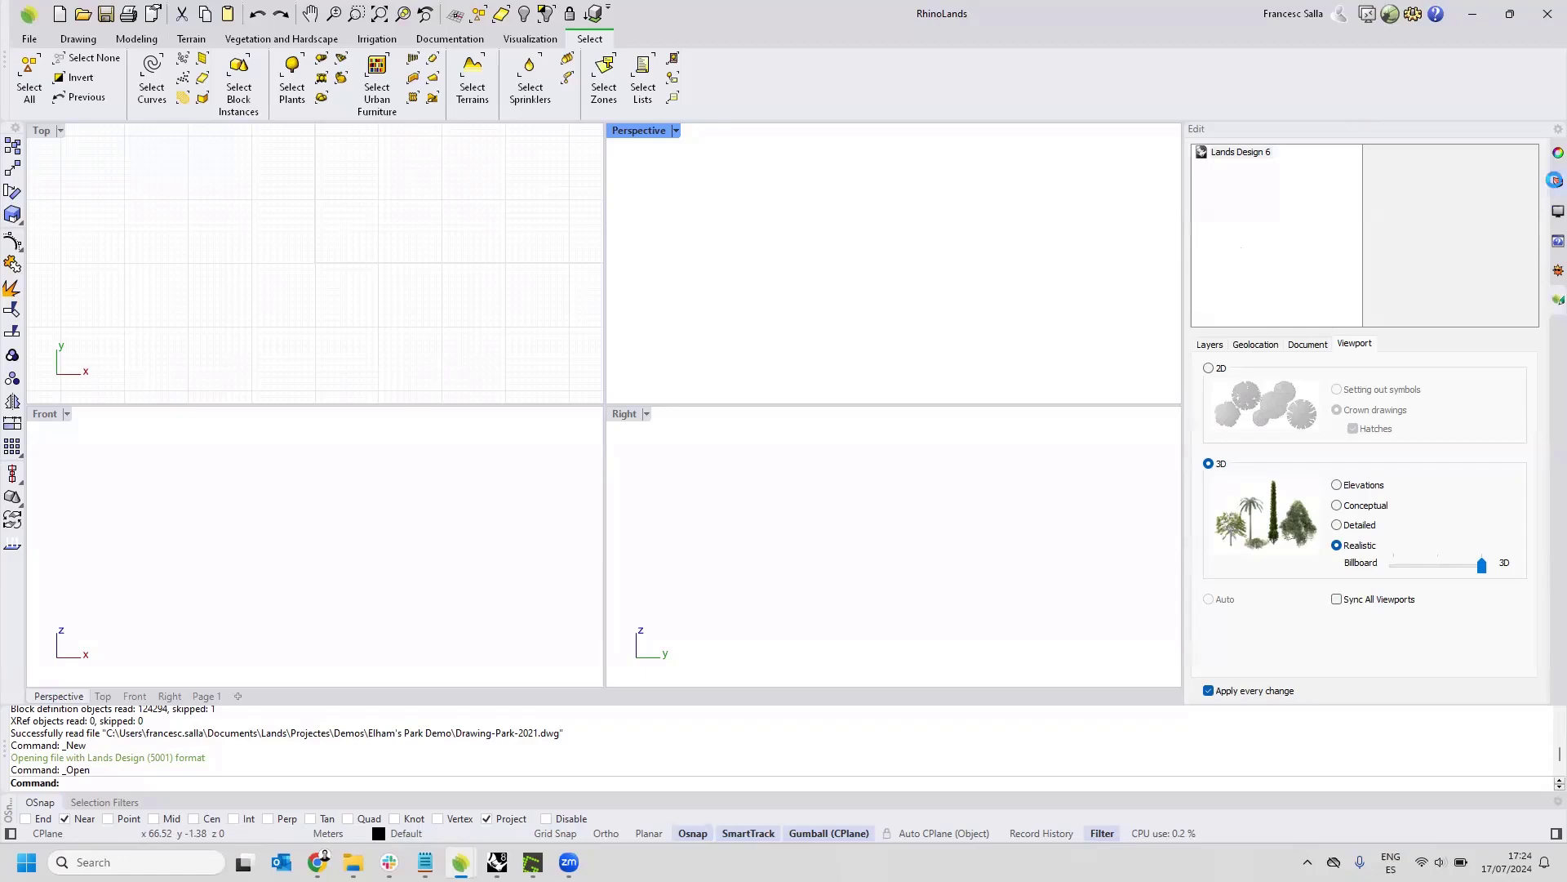
Show the document's layer list and review the visibility and colour settings of Layer 01 and Layer 02.
left_click(1557, 183)
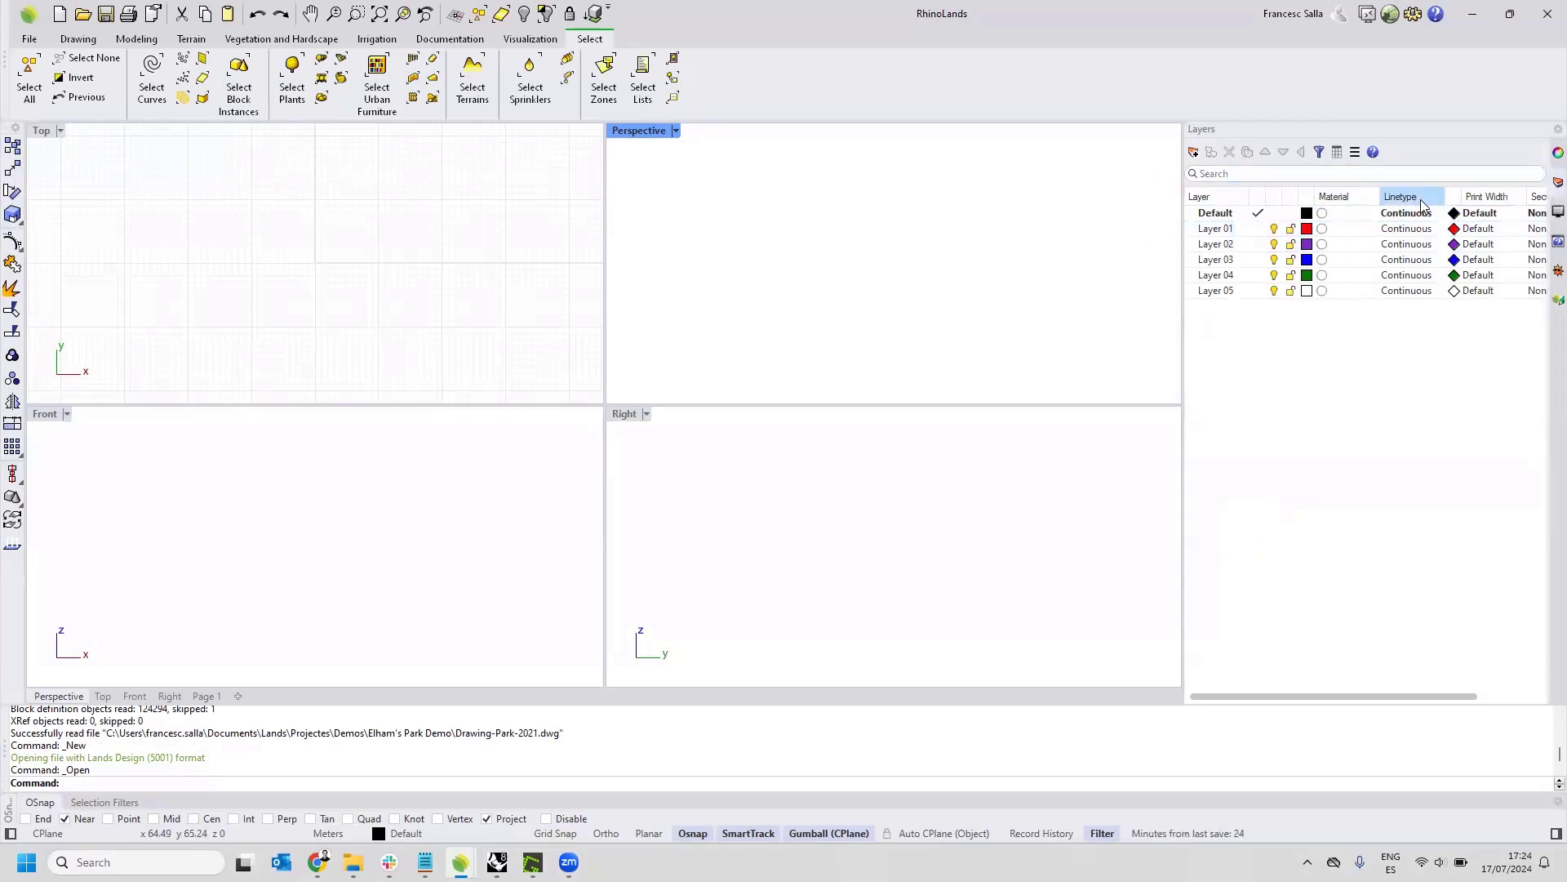
left_click(1234, 230)
left_click(1268, 245)
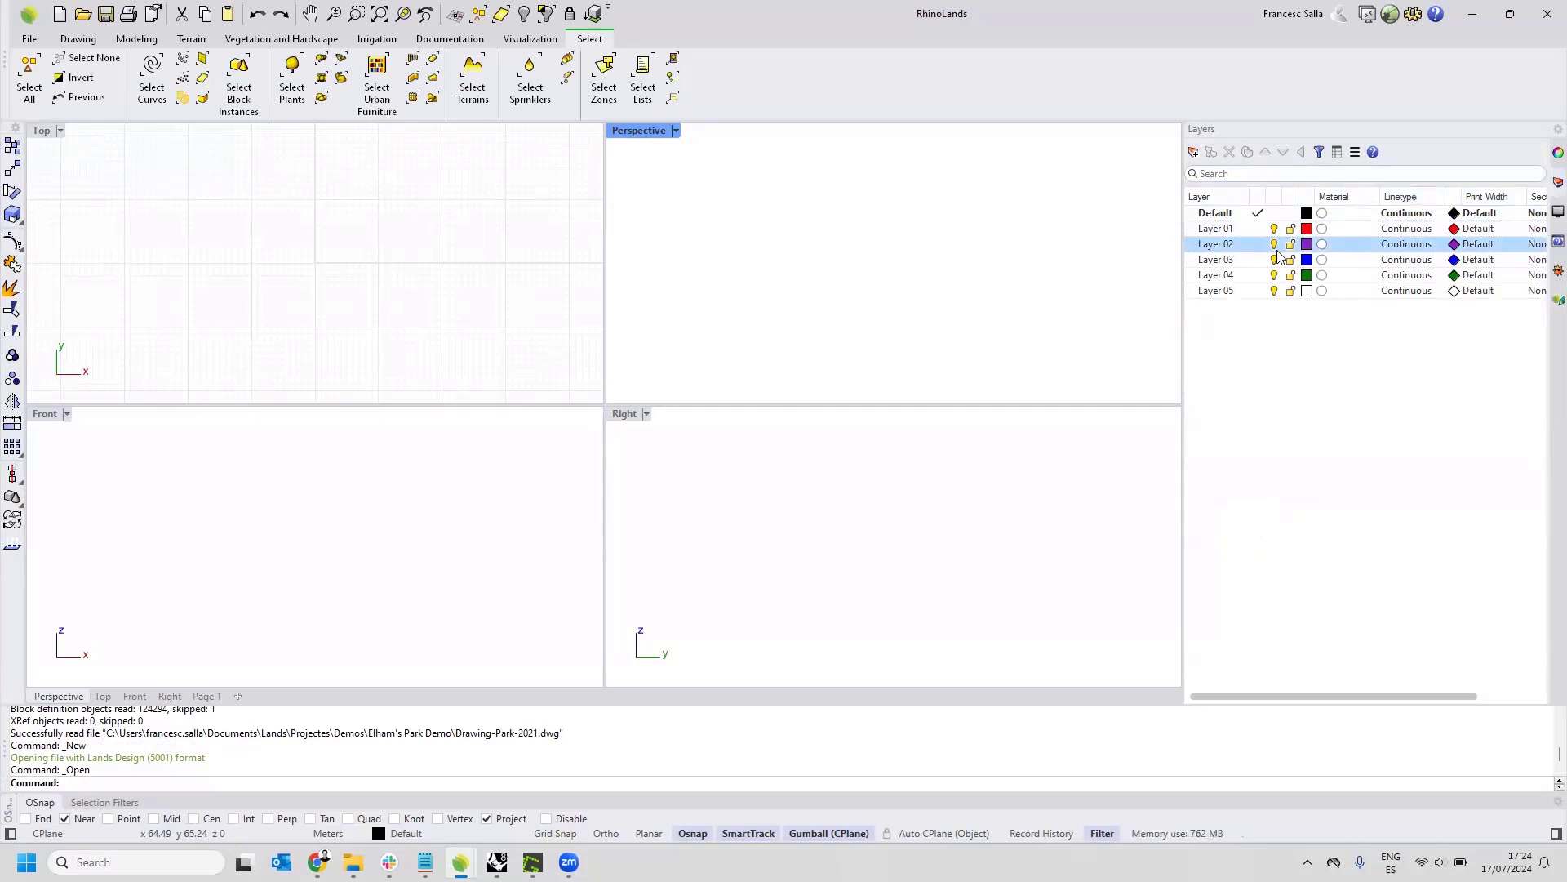
left_click(1306, 231)
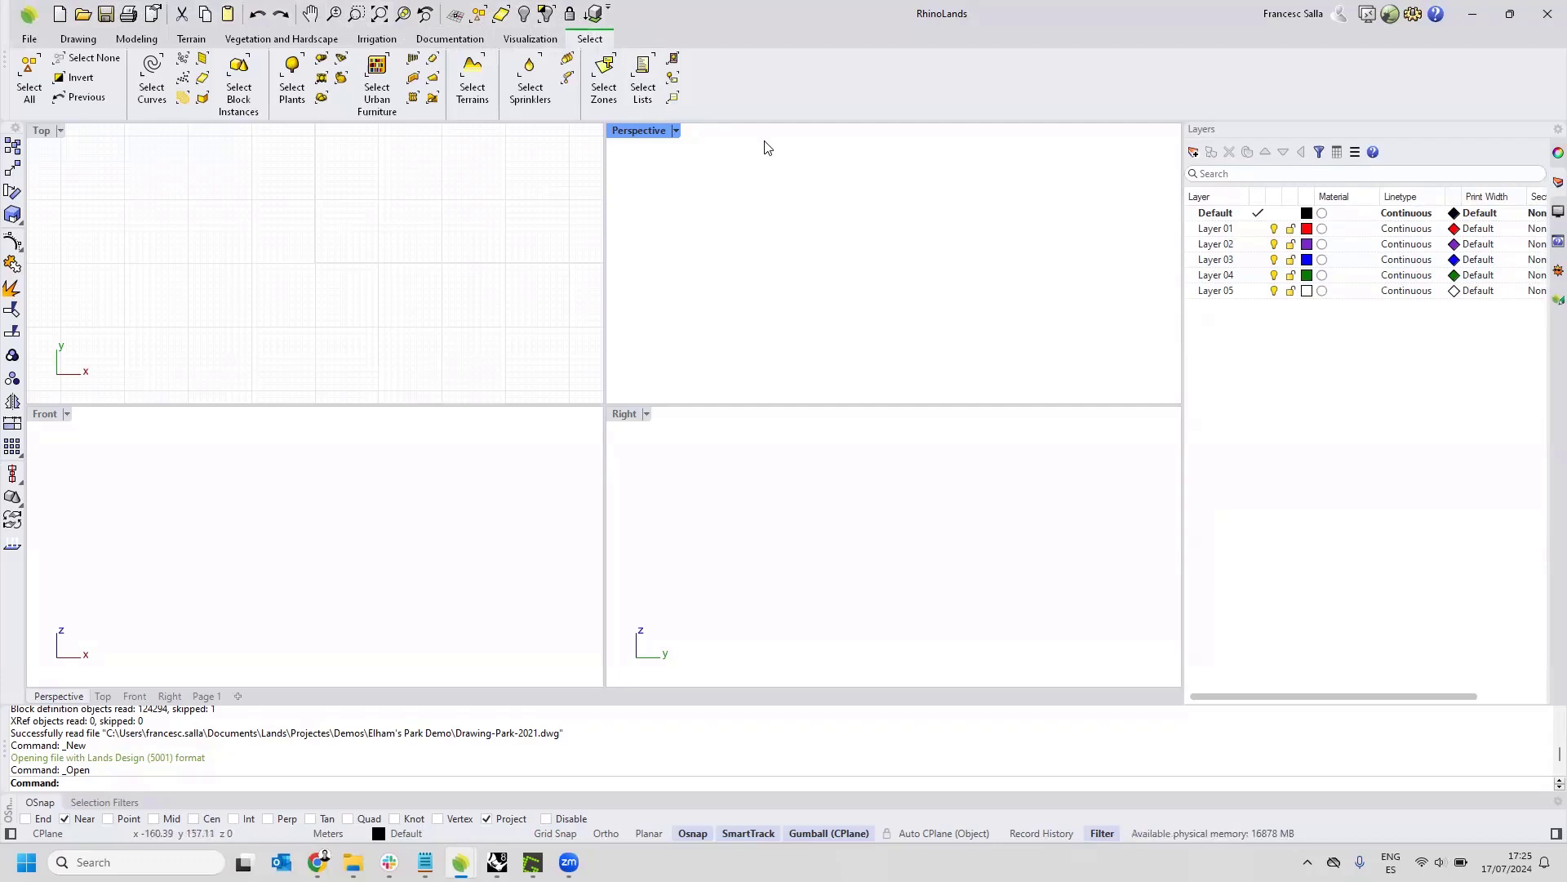
left_click(125, 42)
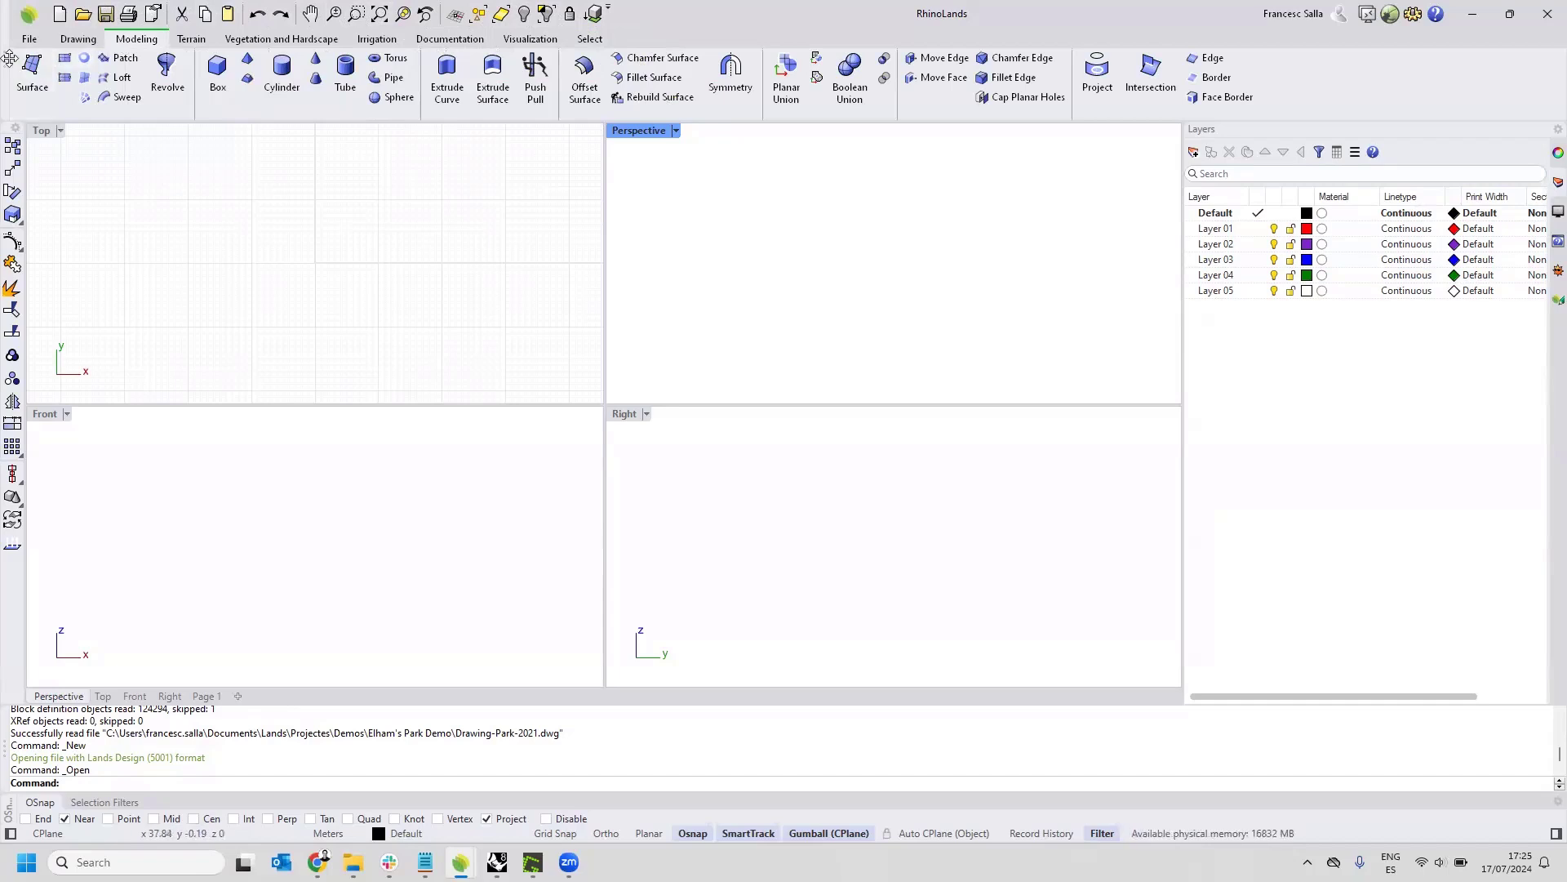
Open the AutoCAD drawing 2D Curves from the Elham's Park Demo folder with automatic mesh precision and millimetre units.
left_click(29, 39)
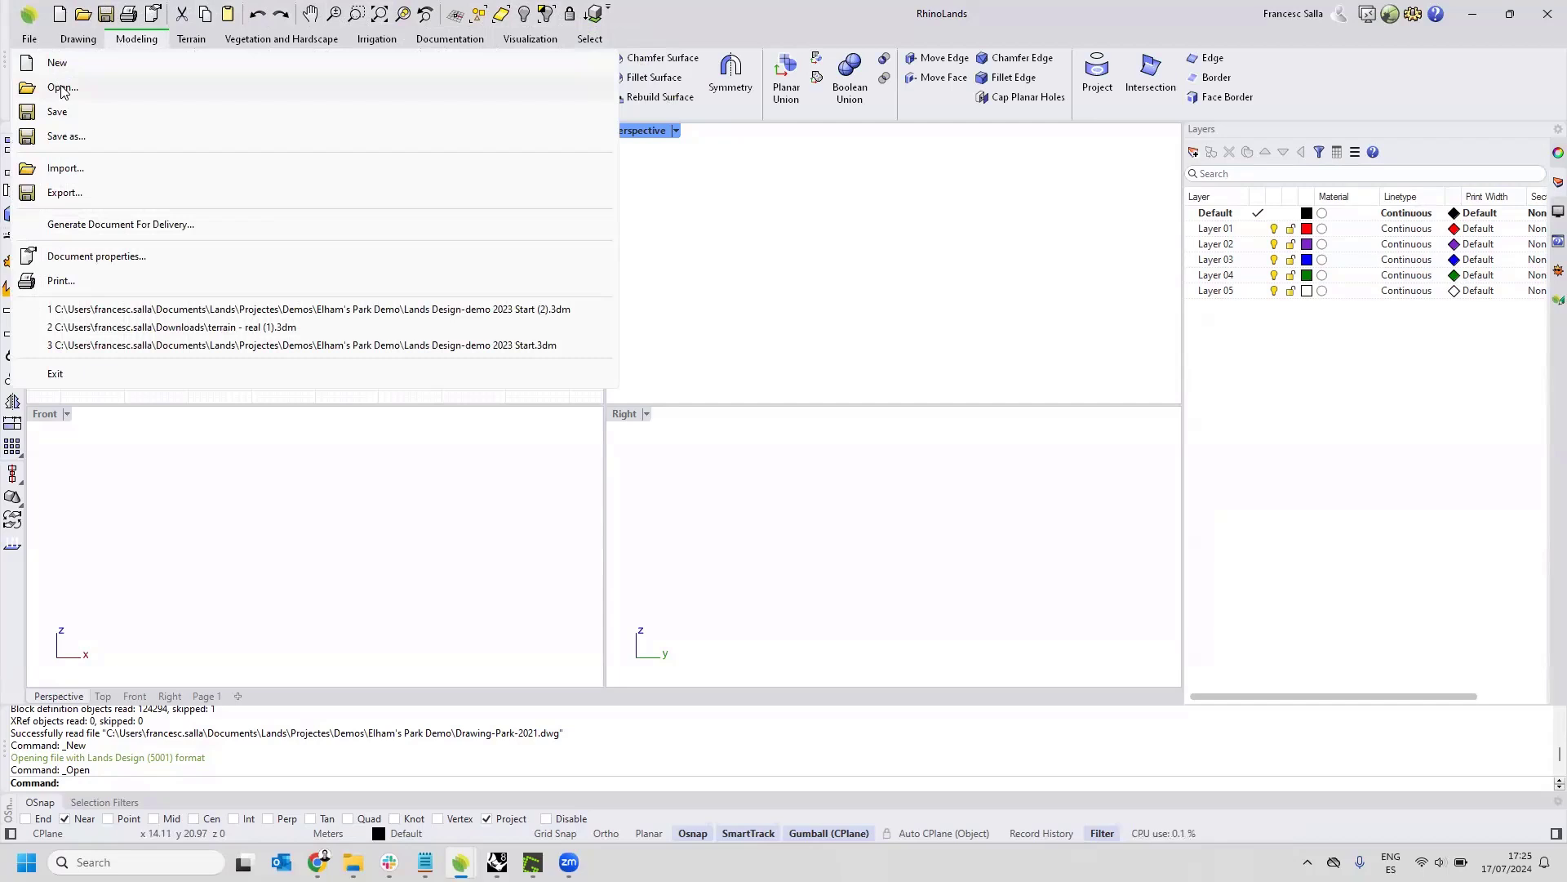
left_click(62, 88)
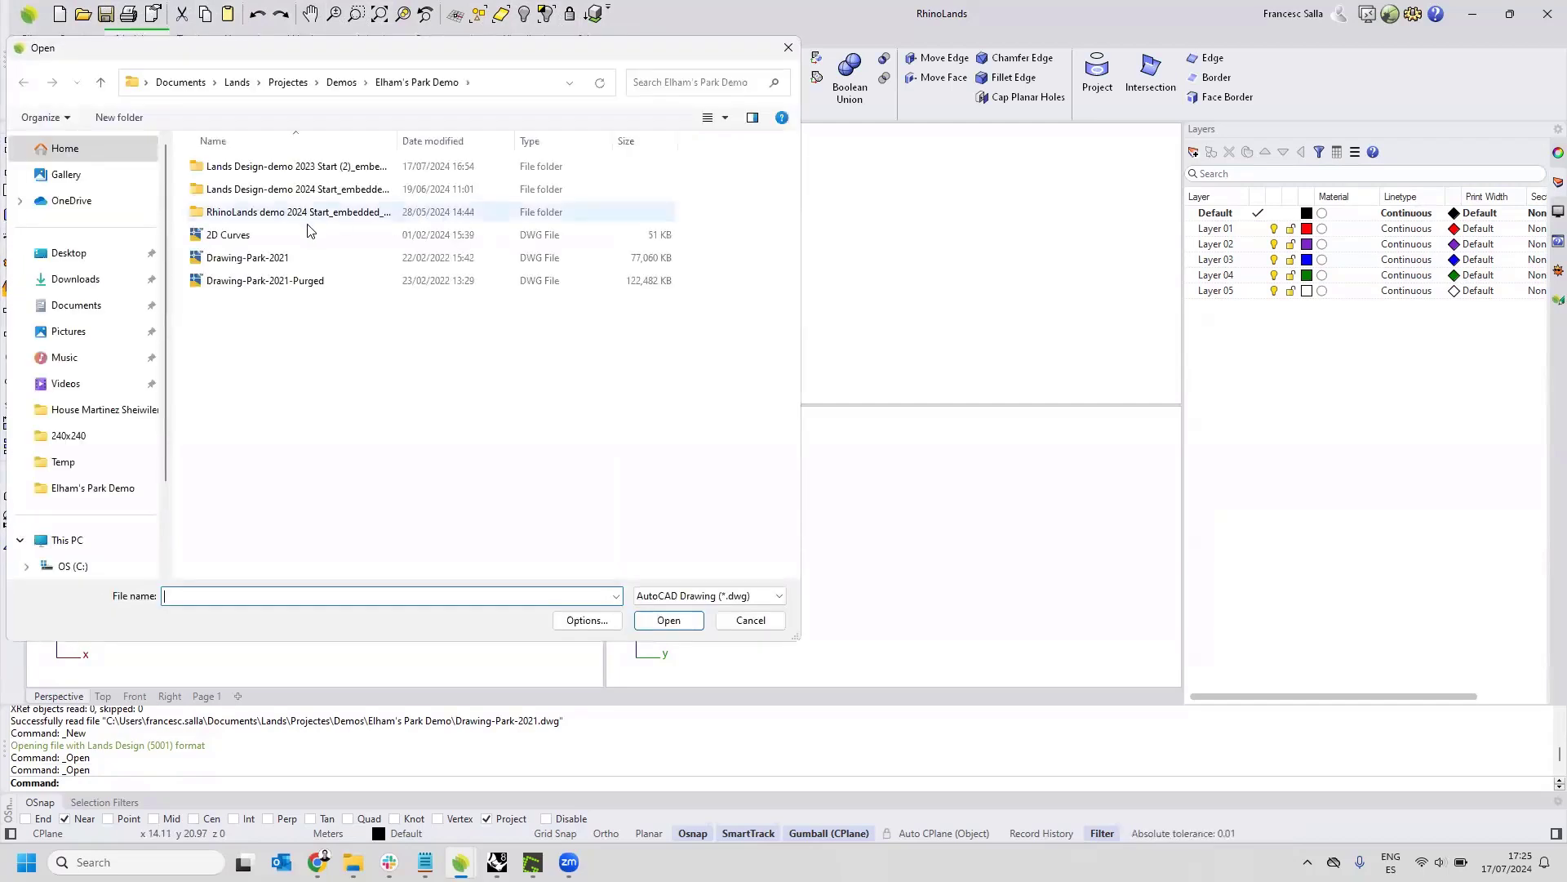
left_click(243, 237)
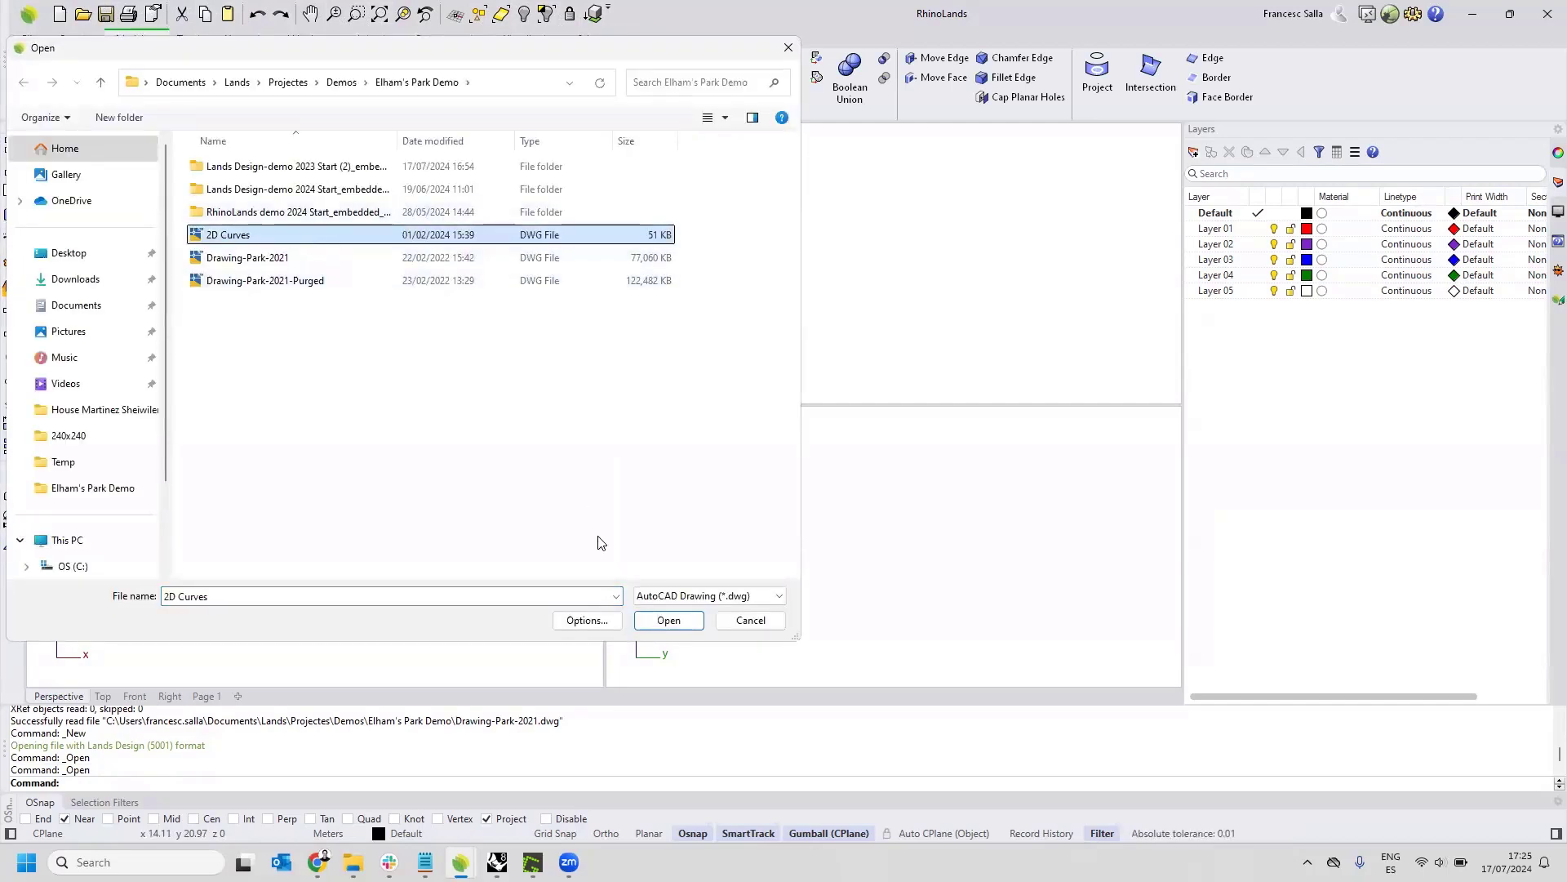
left_click(653, 621)
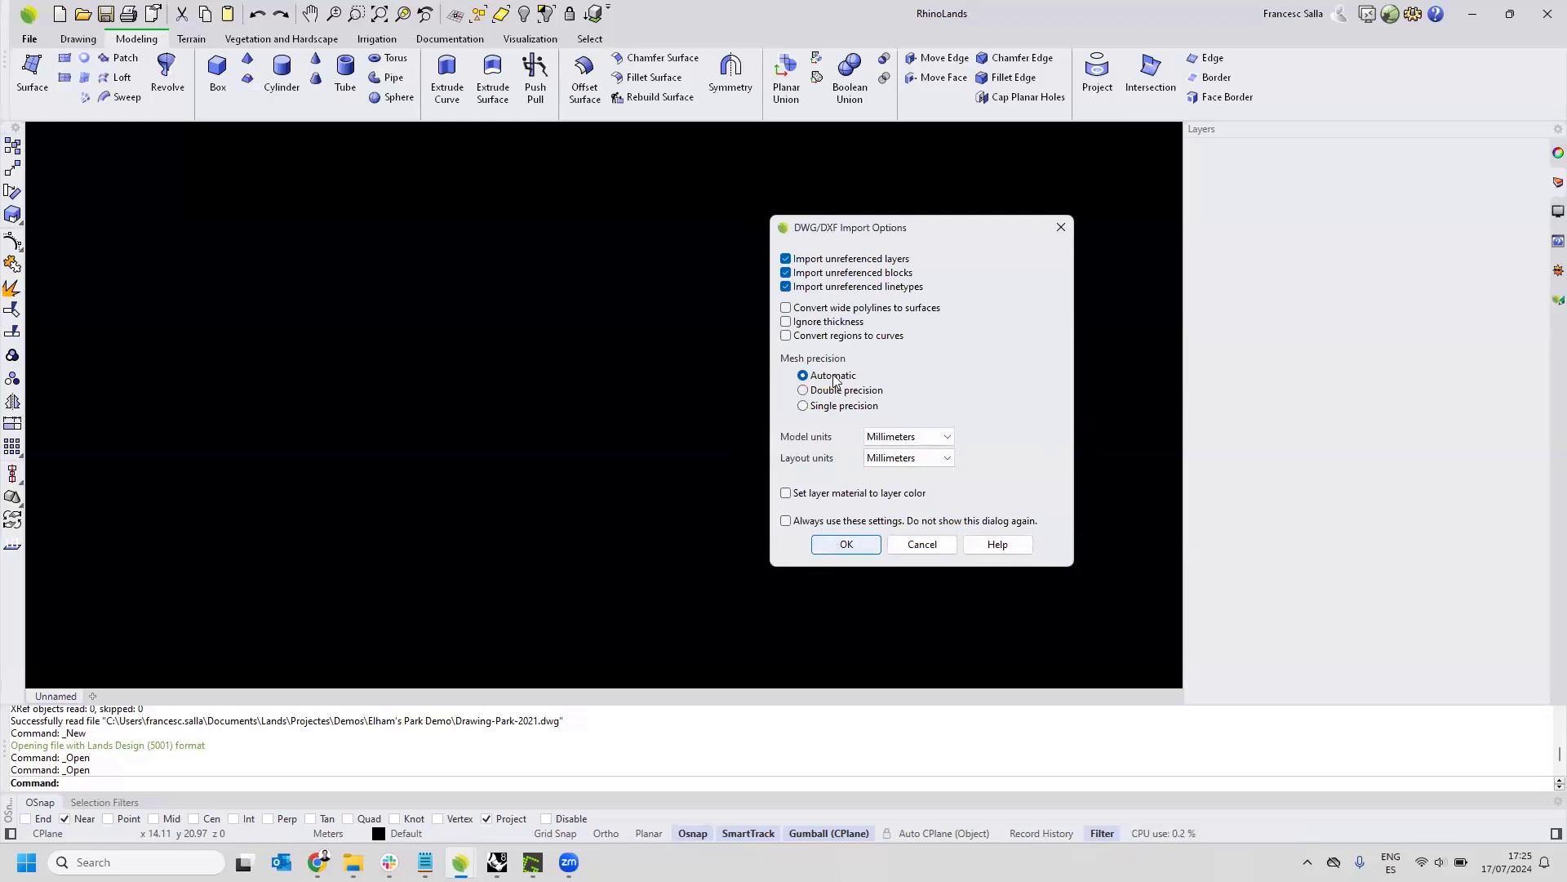
left_click(845, 544)
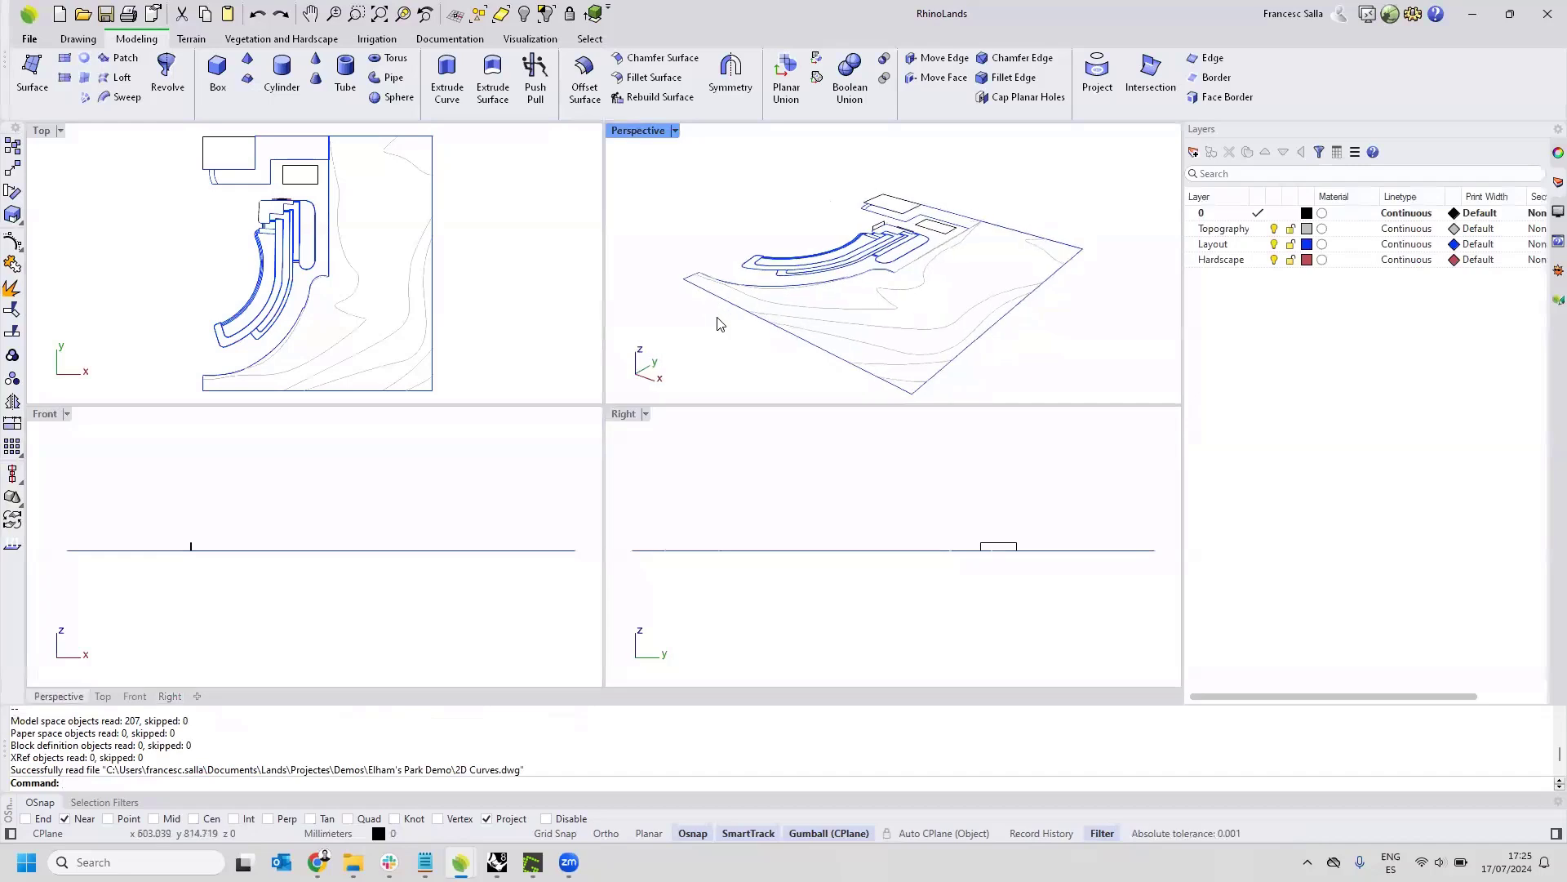
Inspect the imported curves in perspective, switching the Topography and Layout layers off and back on.
left_click_drag(1026, 203, 836, 295)
right_click_drag(874, 346, 1051, 335)
left_click(992, 323)
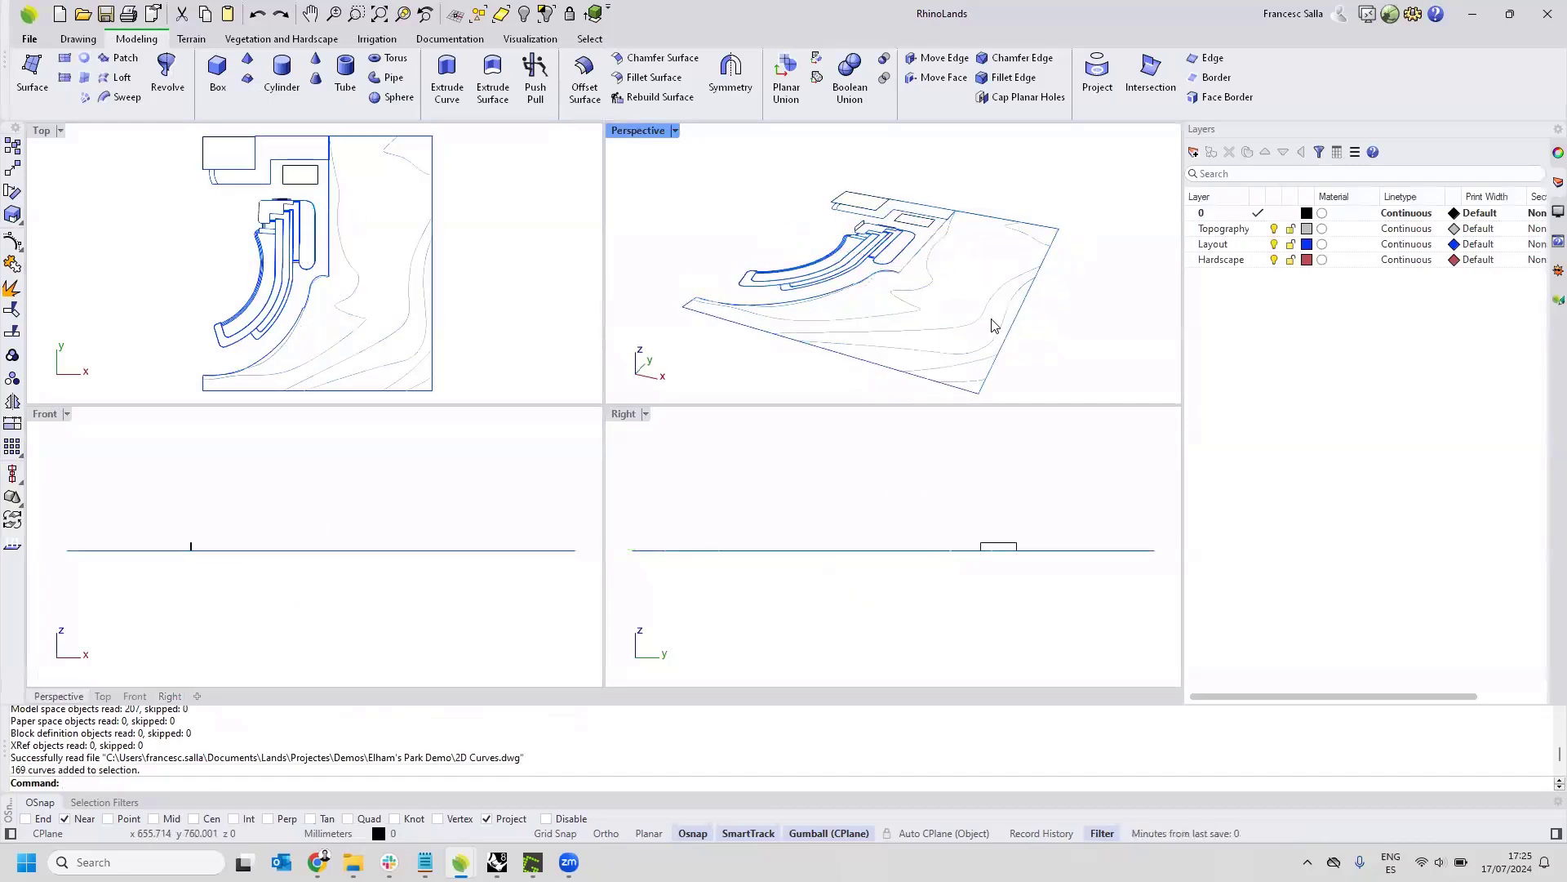
left_click(1275, 228)
left_click(1276, 228)
left_click(1274, 241)
left_click(1275, 242)
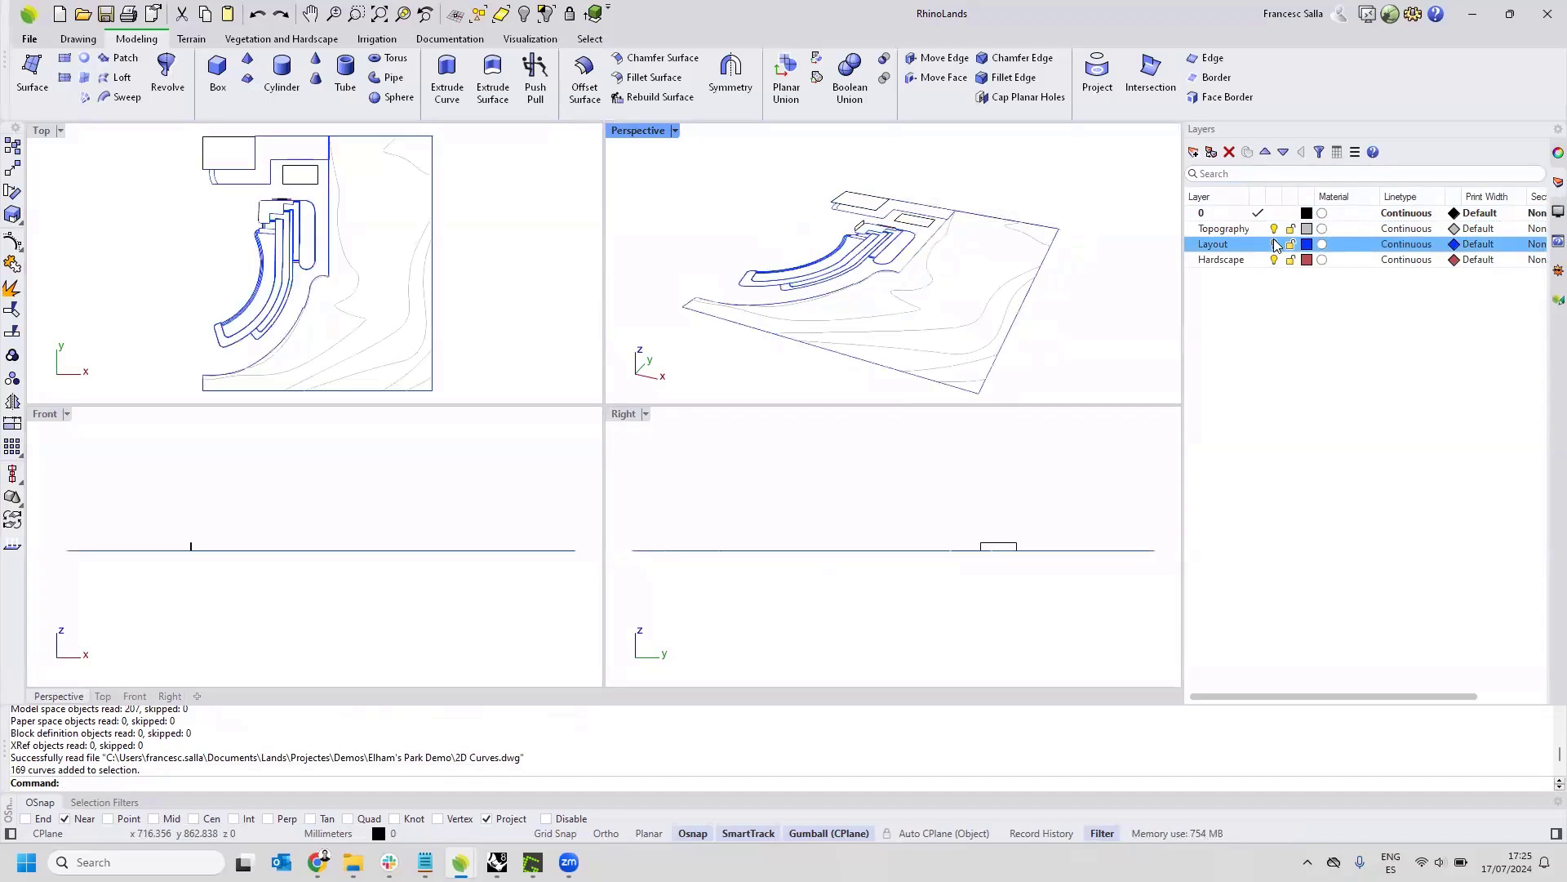
Select a single contour curve on the Topography layer to inspect it, and clear the selection.
right_click_drag(1076, 226, 1124, 234)
left_click(942, 308)
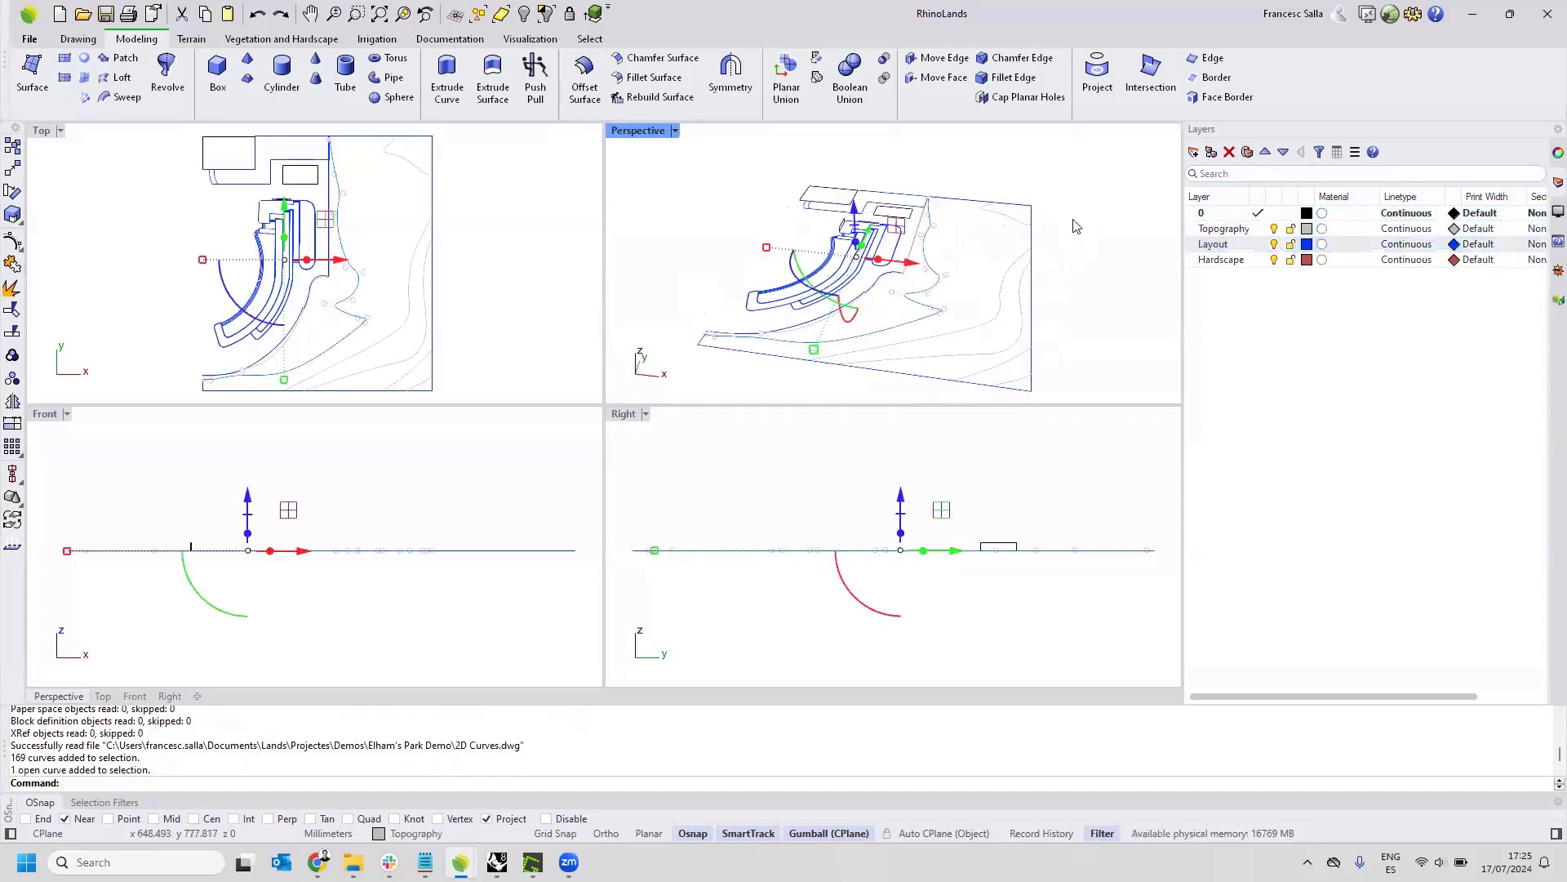
left_click(756, 183)
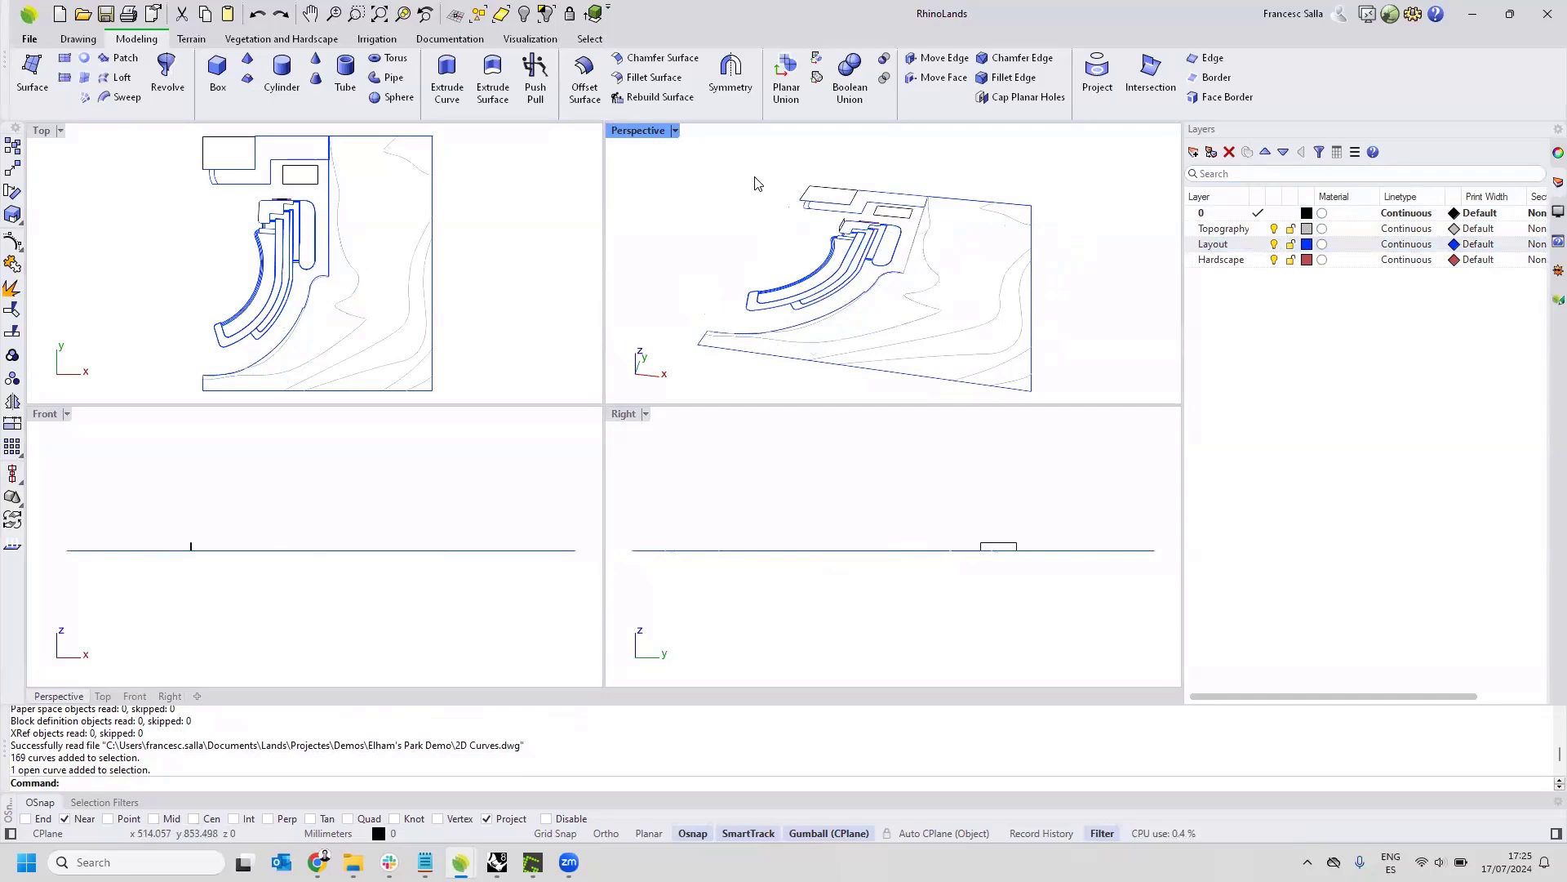
Switch to the RhinoLands window holding Lands Design-demo 2023 Start (2).3dm and view the park model from above the seating area.
mouse_move(497, 862)
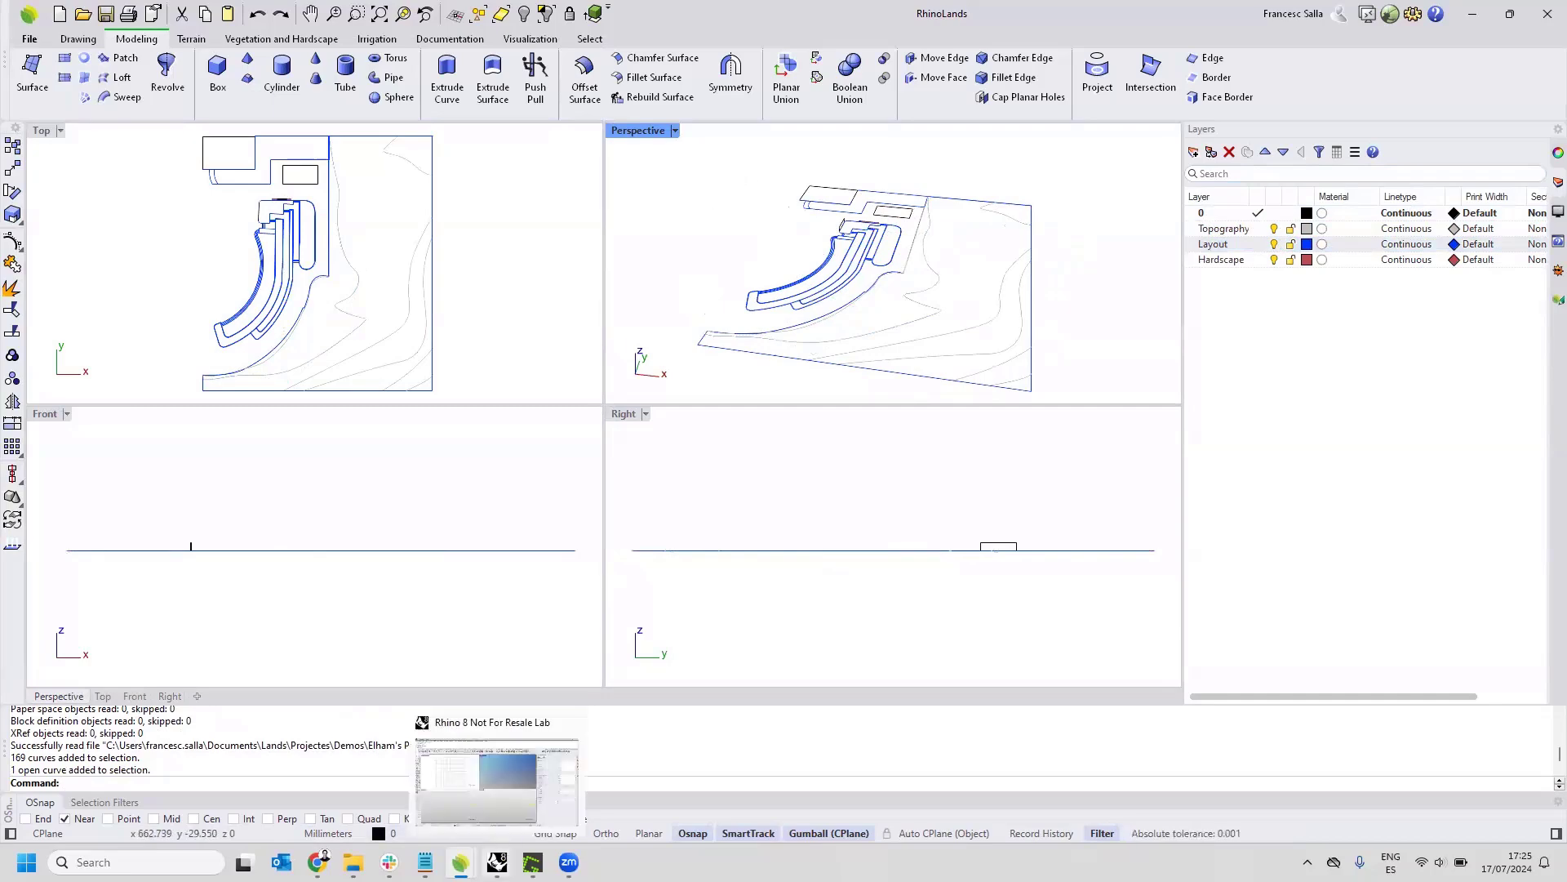
left_click(351, 775)
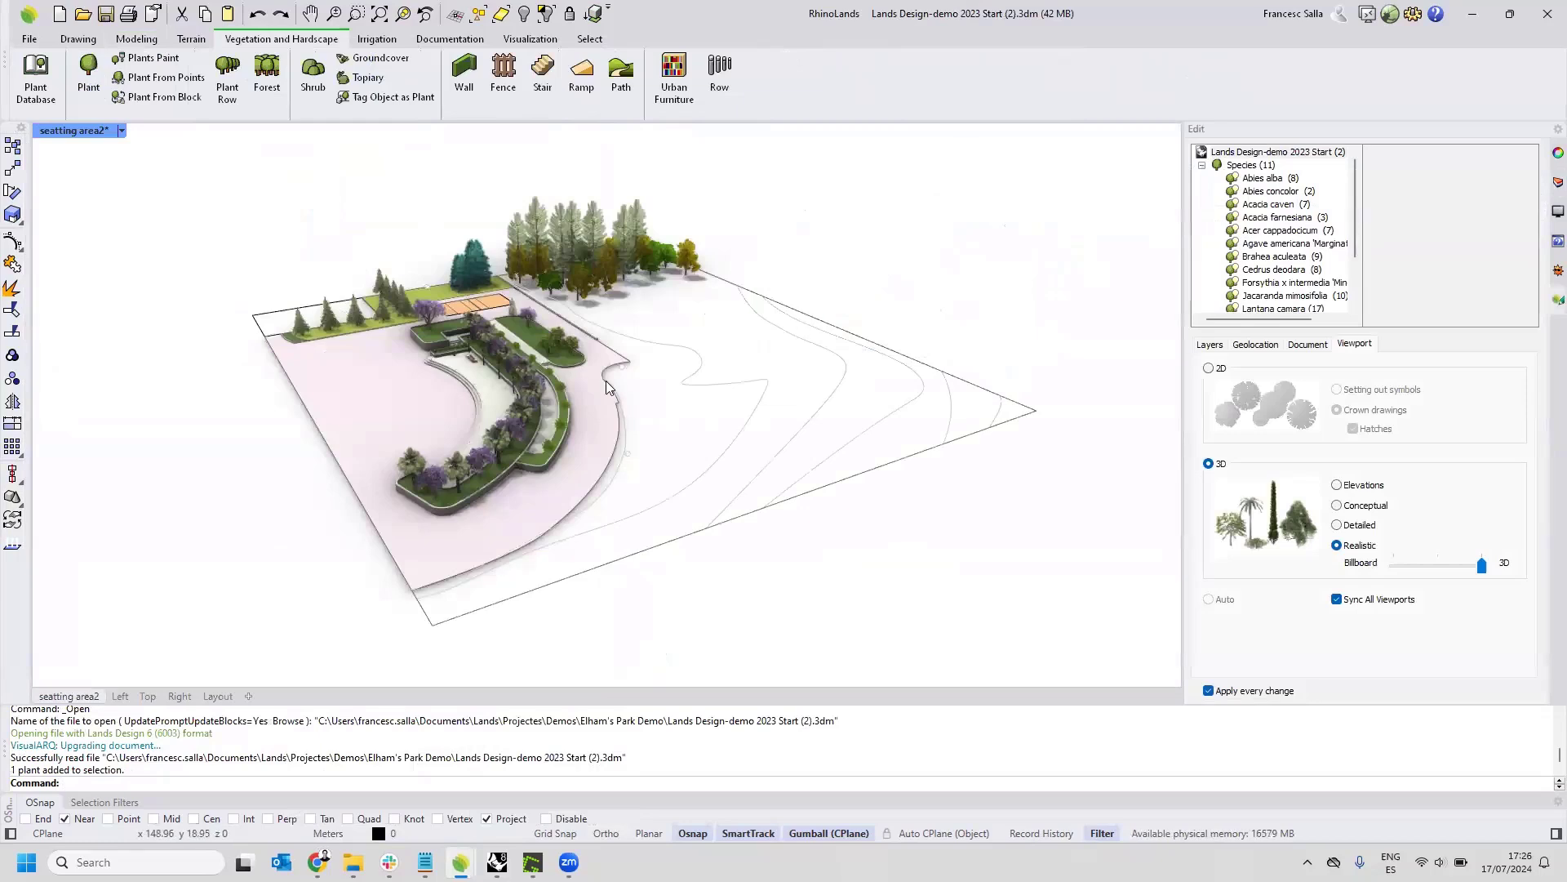
right_click_drag(664, 427, 629, 405)
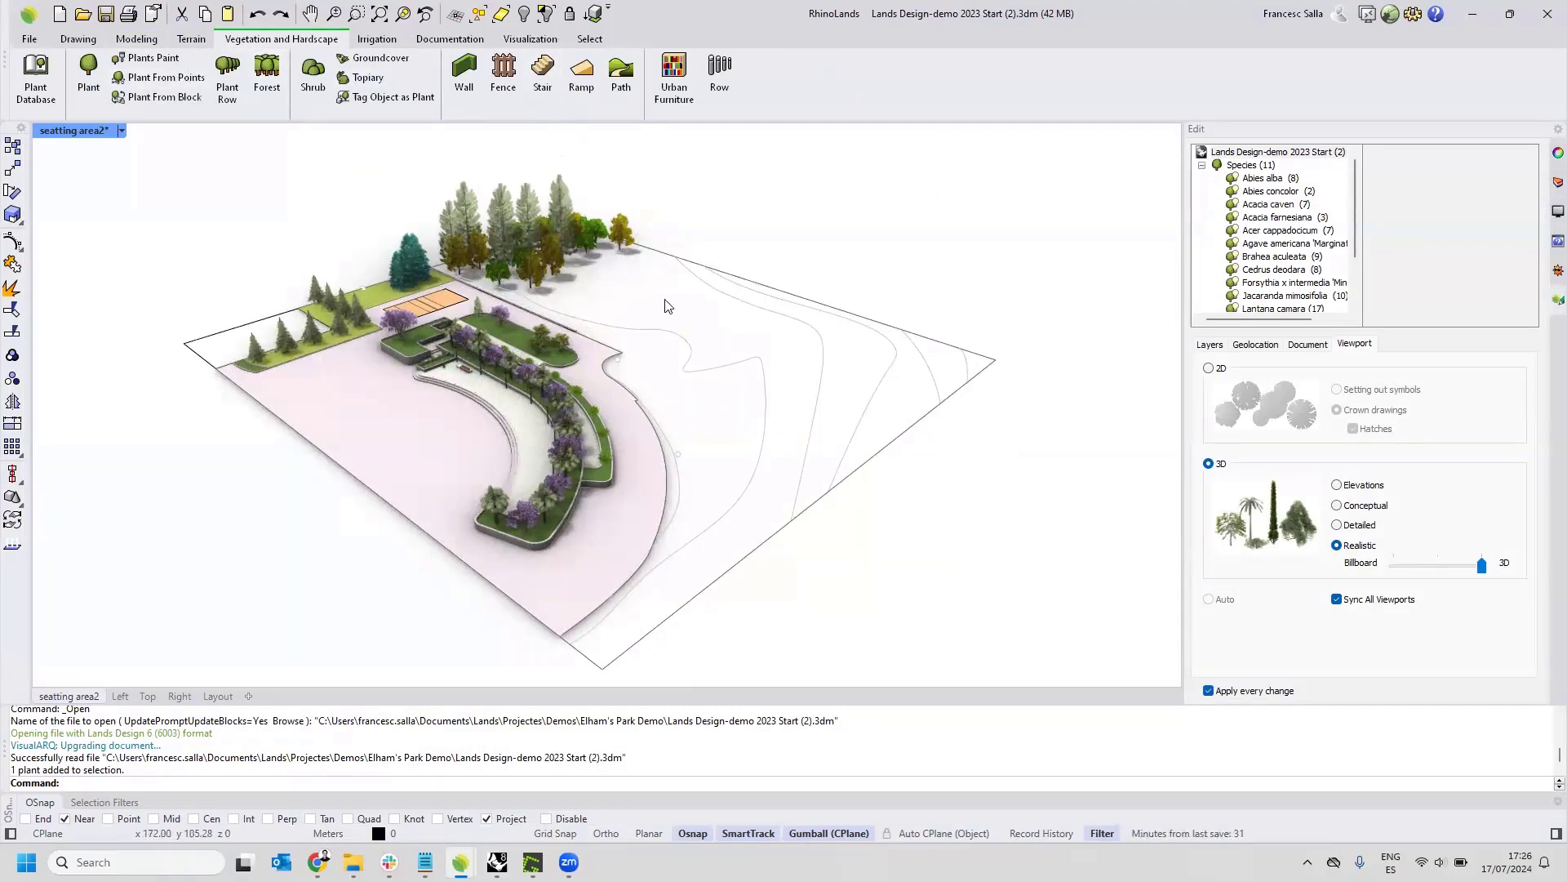
right_click_drag(670, 326, 668, 315, "shift")
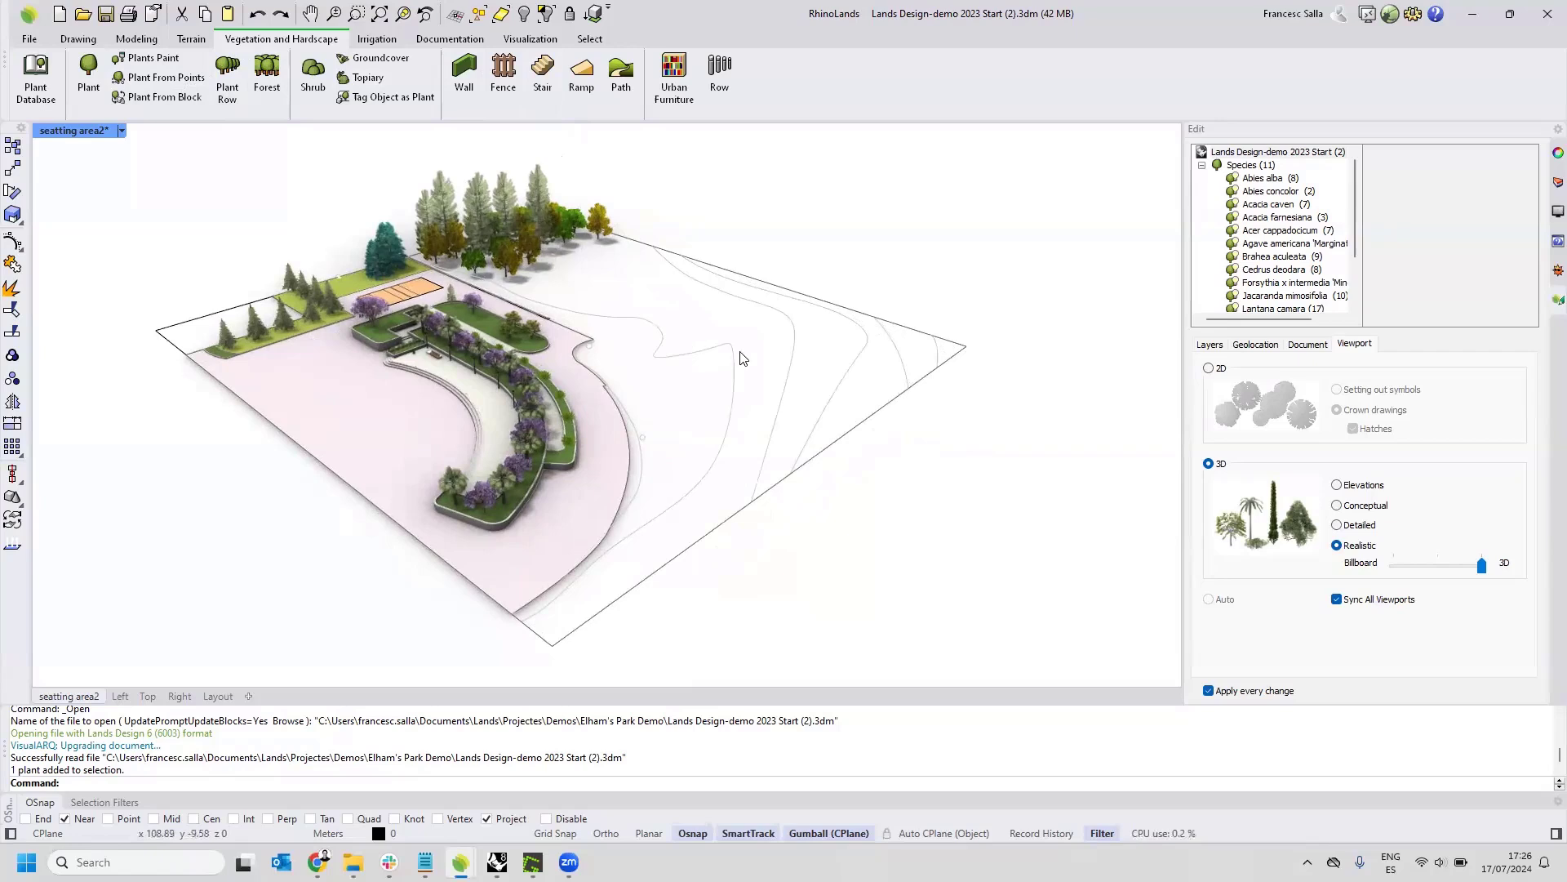
Select the contour curves near the terrain's far corner one at a time to inspect them, and clear the selection.
left_click(925, 354)
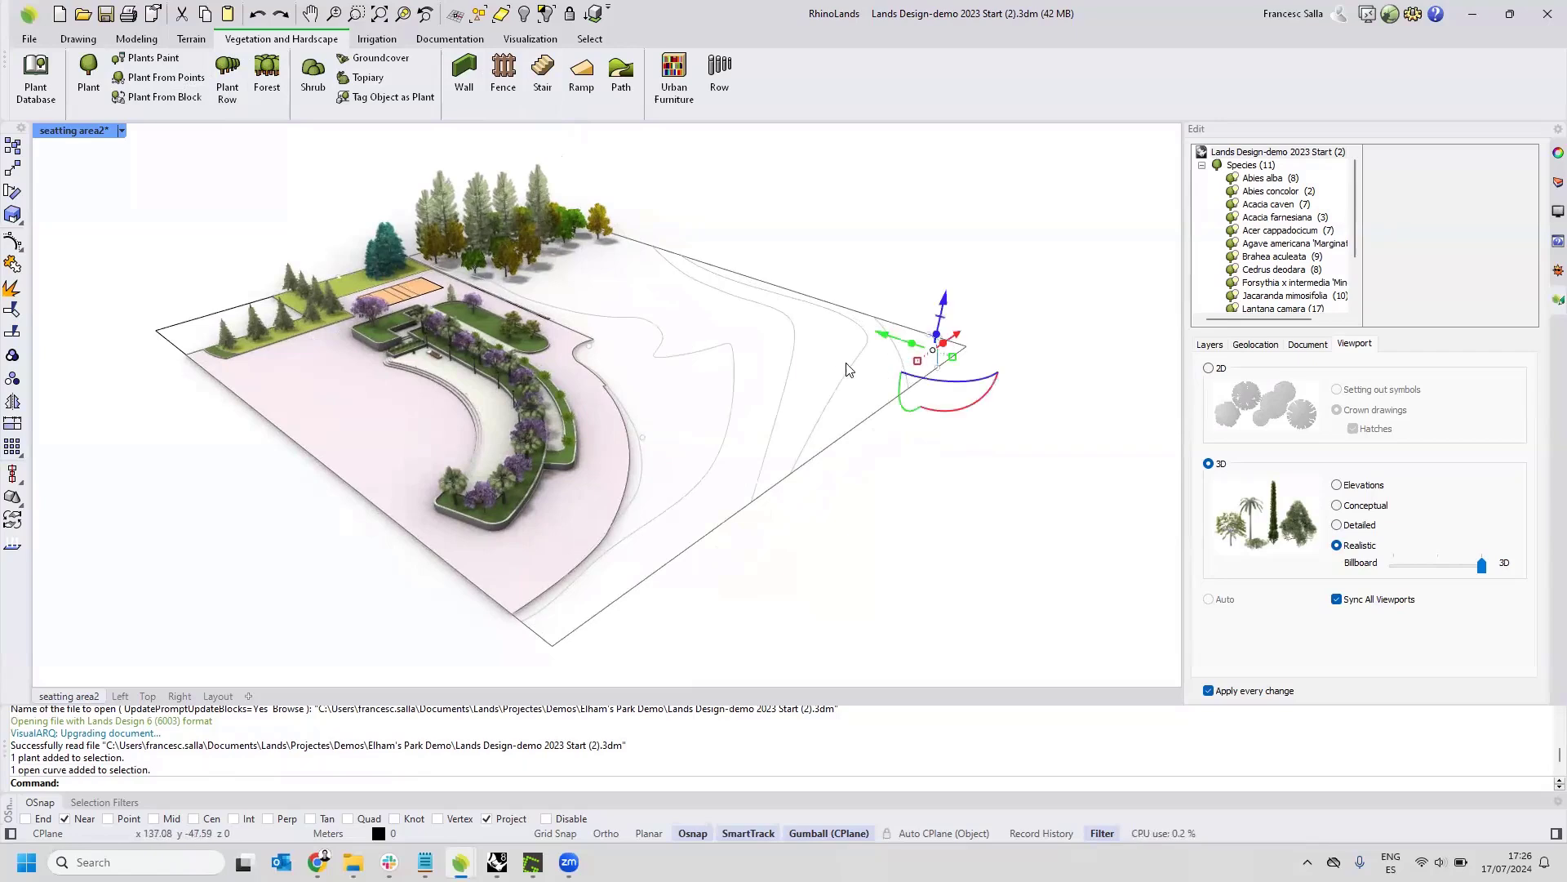
left_click(902, 360)
right_click_drag(896, 356, 839, 304)
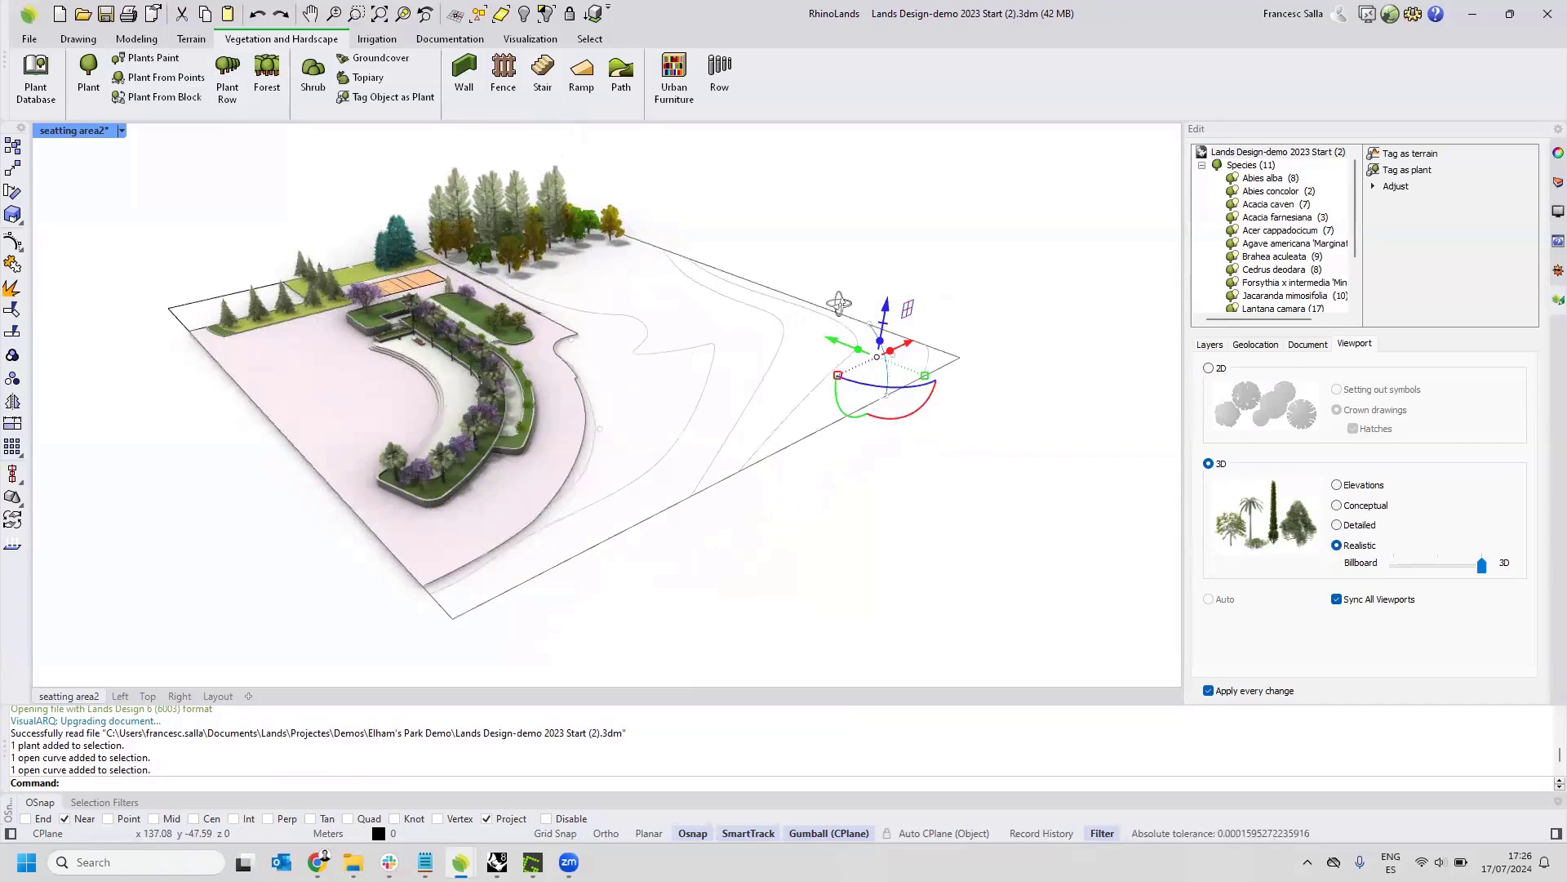
left_click(796, 258)
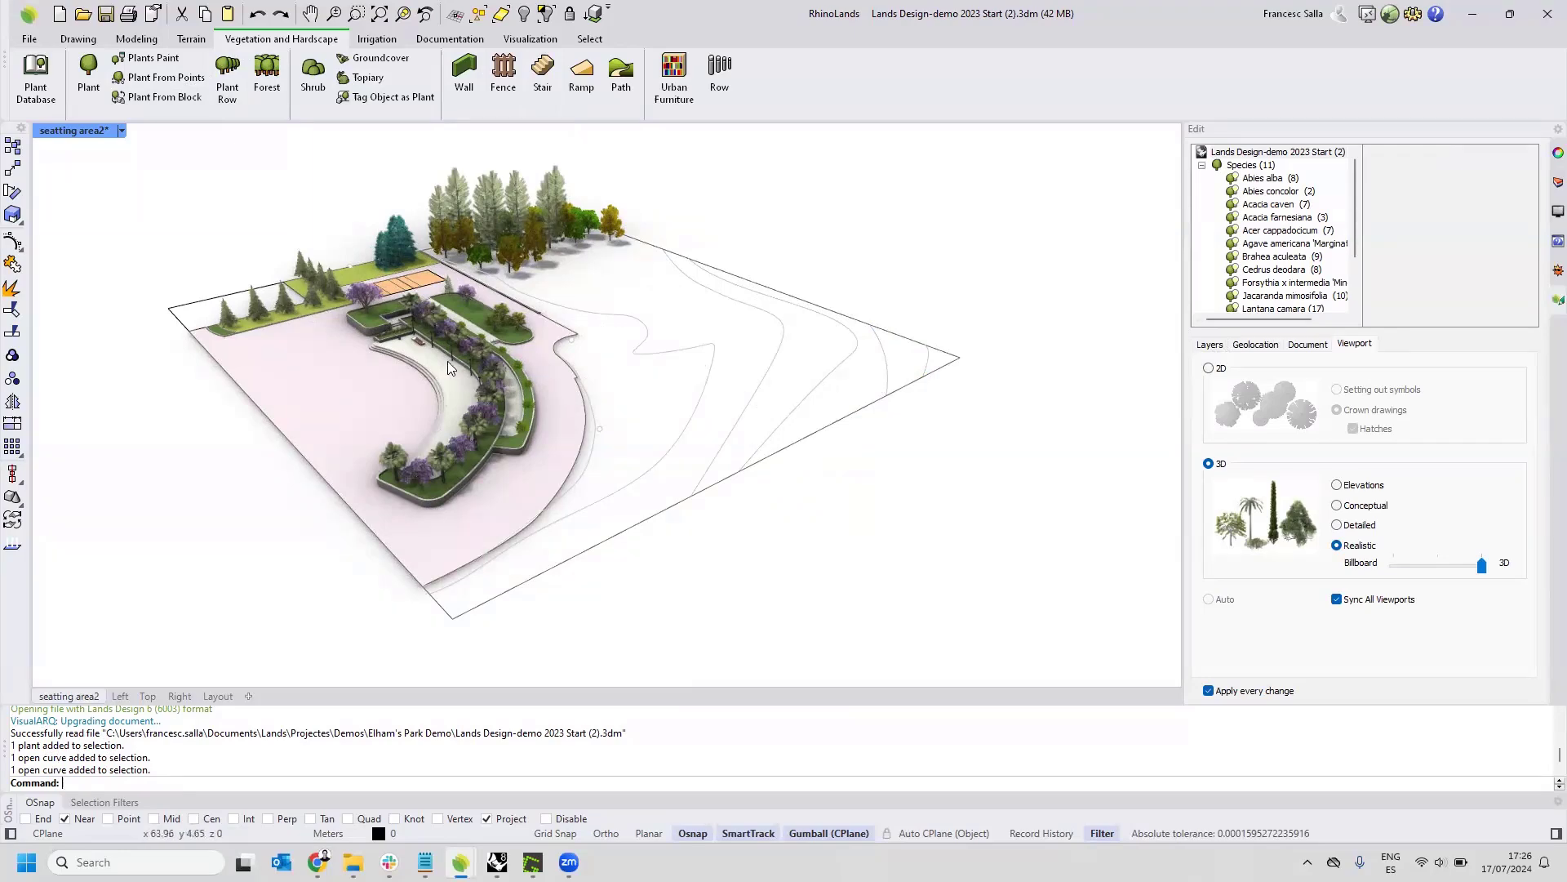
Set the plants' 3D representation in the viewport to Detailed, with the planted seating area framed closely.
scroll(449, 366, "up", 4)
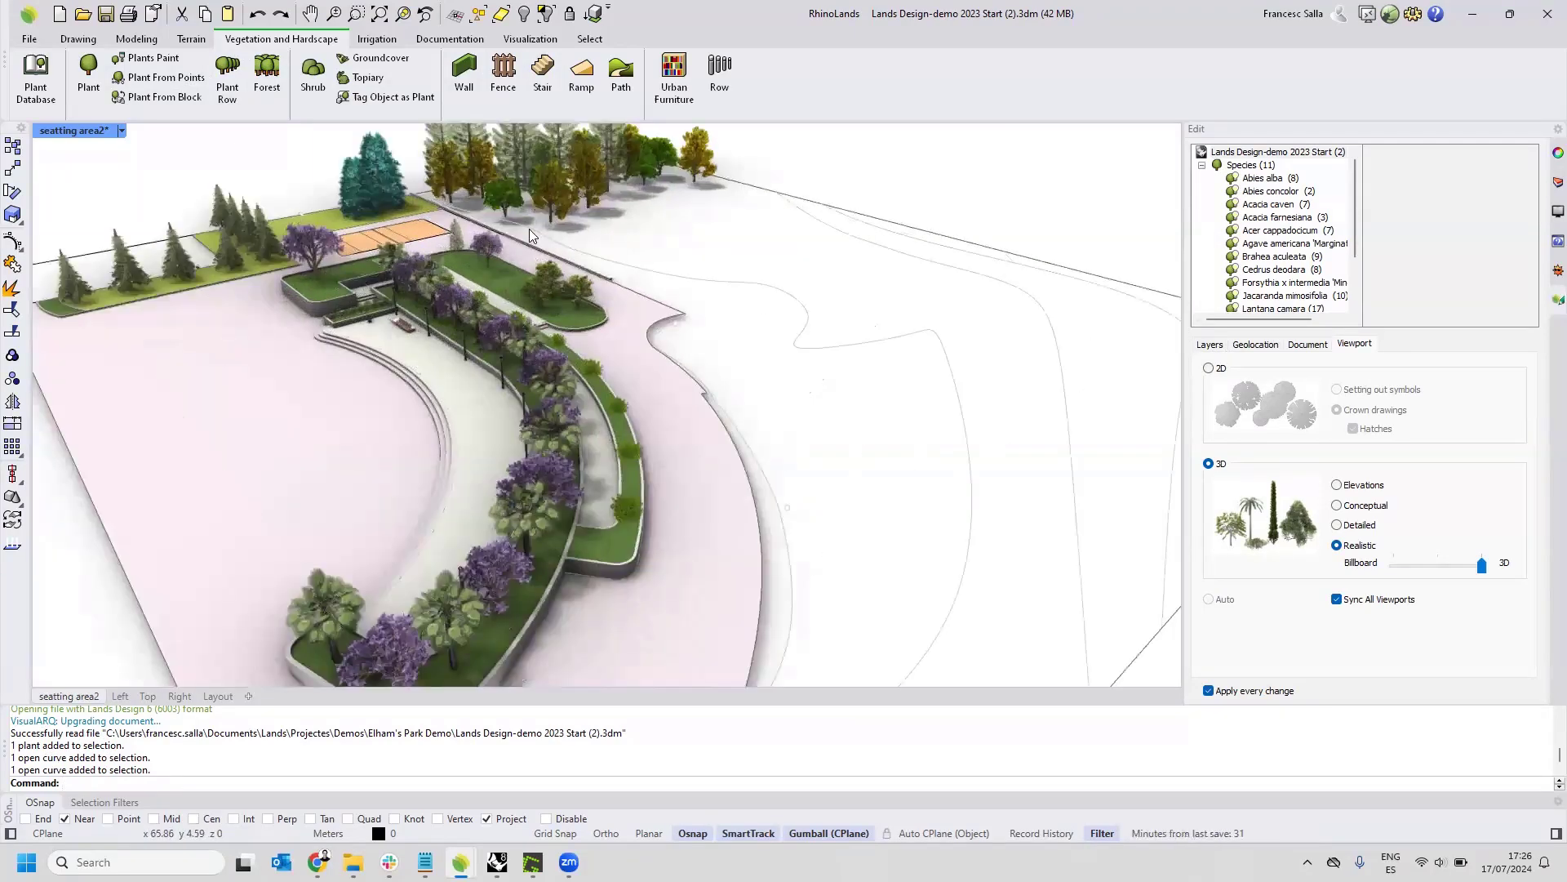
scroll(529, 229, "down", 3)
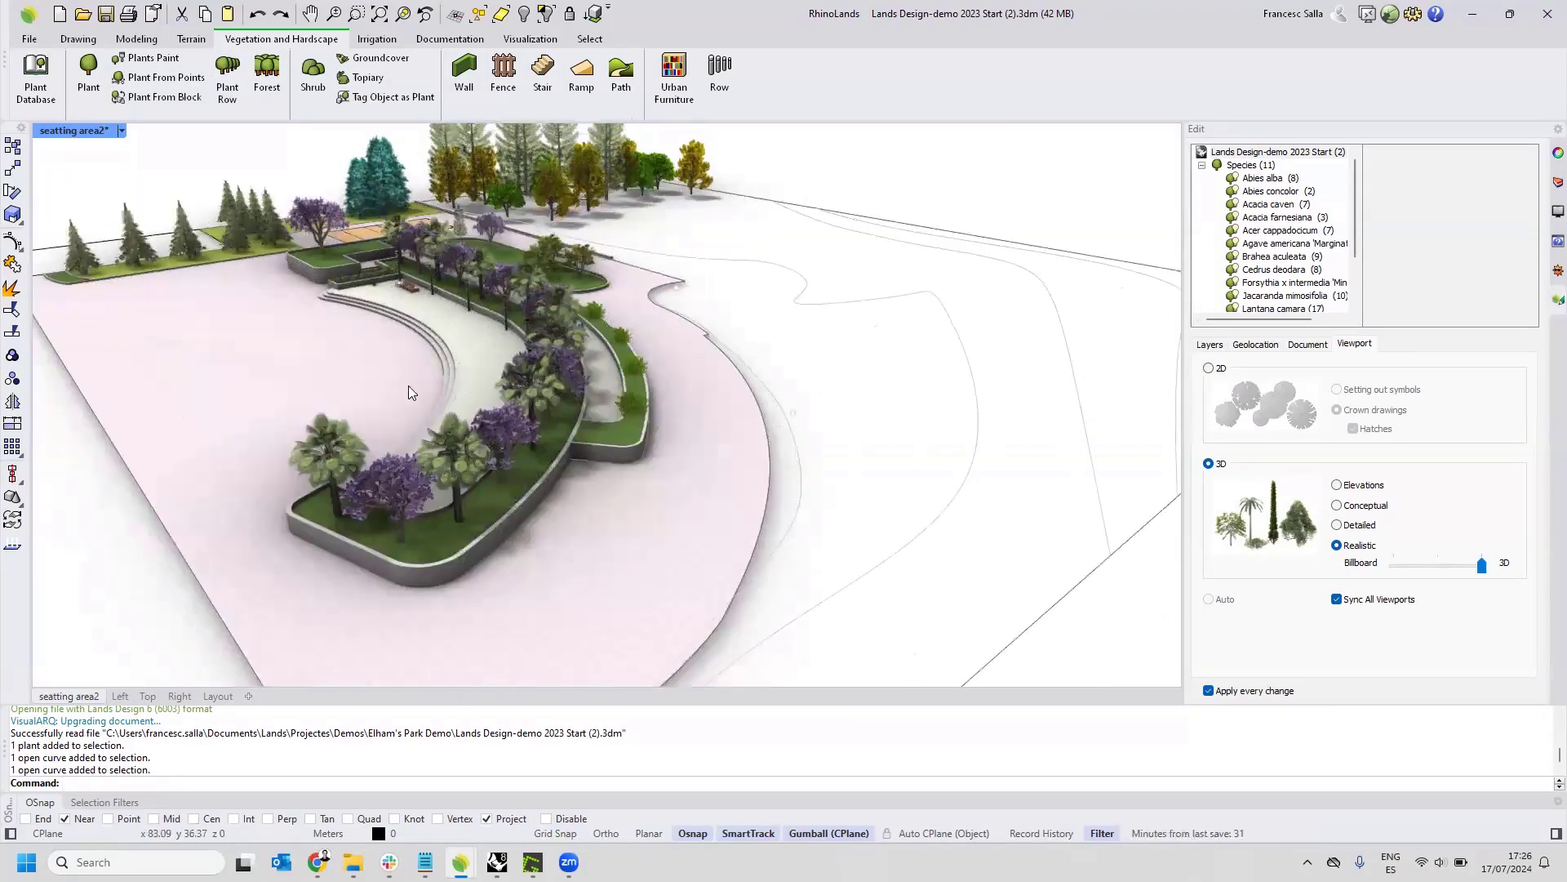
left_click(1338, 537)
left_click(1338, 526)
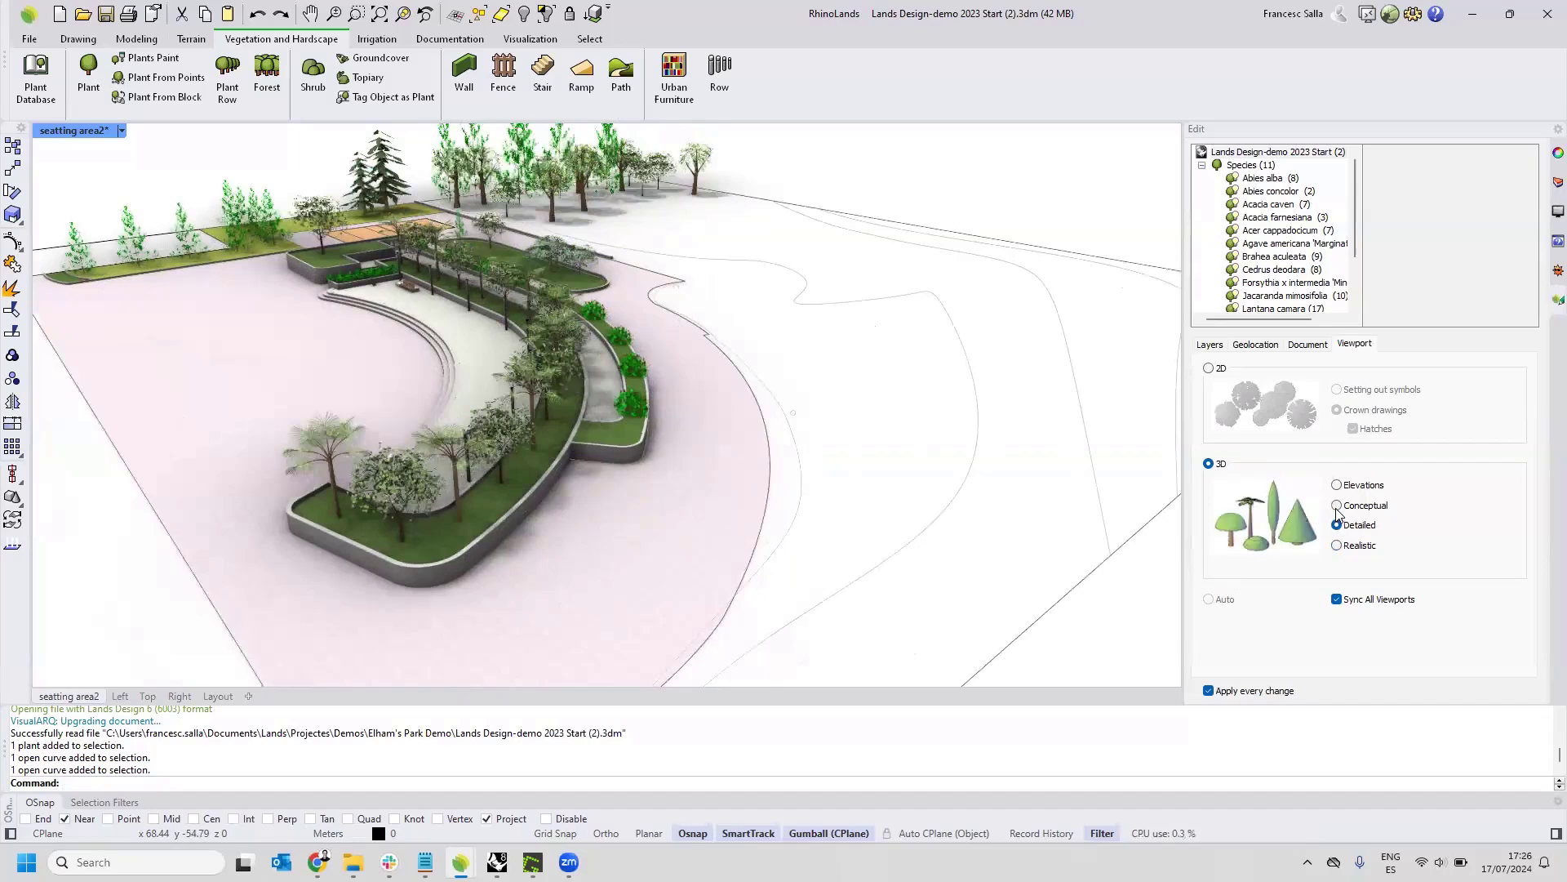
Switch the plants' 3D representation in the viewport to Conceptual, view the park with it, and change it to Elevations.
left_click(1338, 506)
scroll(853, 463, "down", 5)
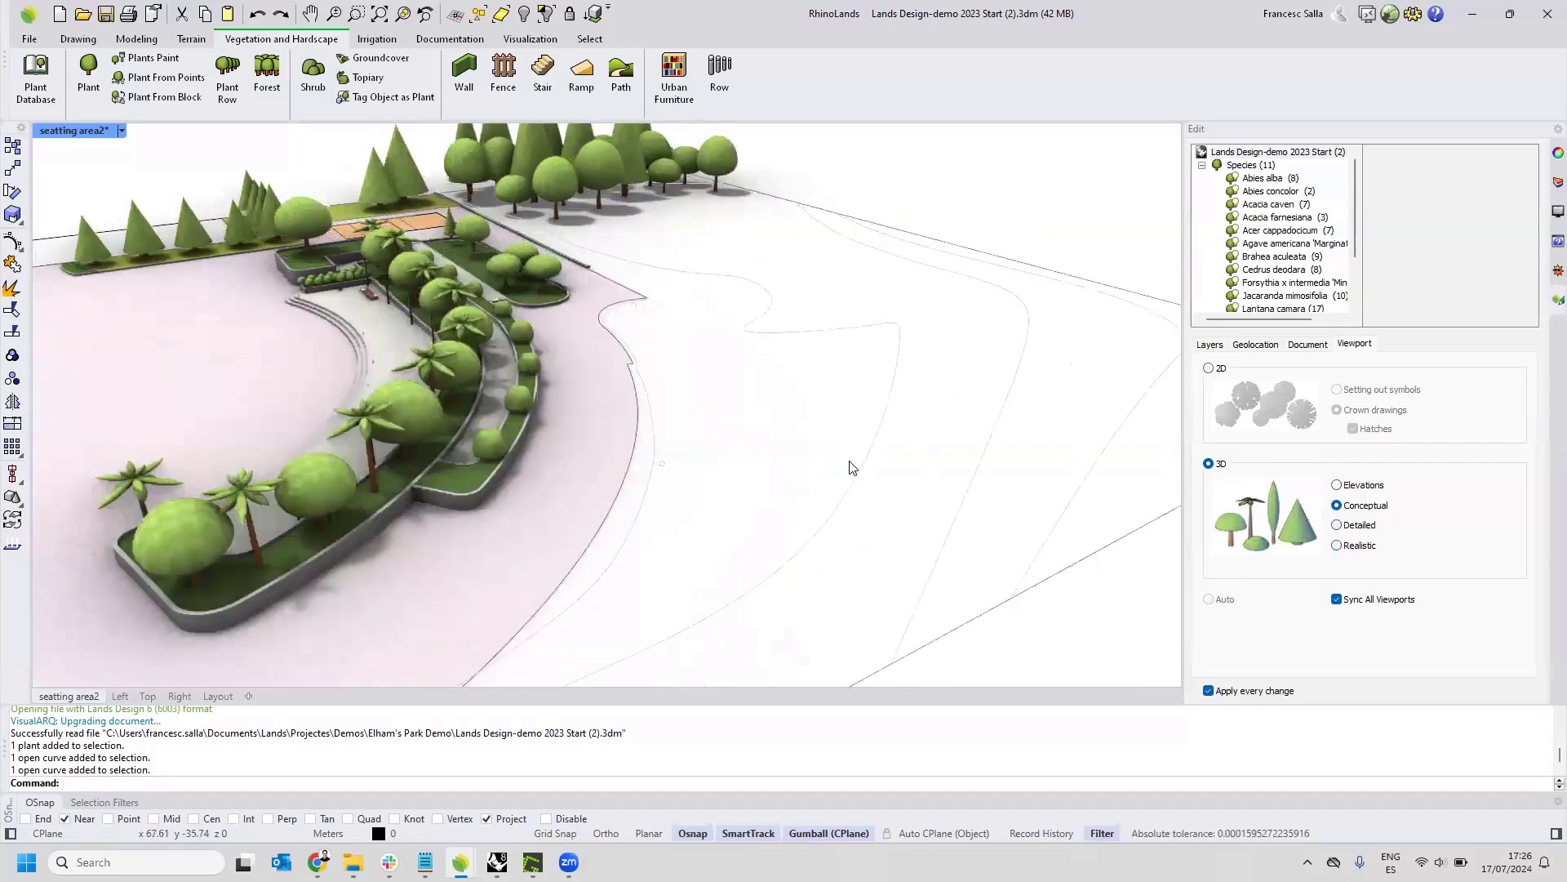
left_click(1337, 485)
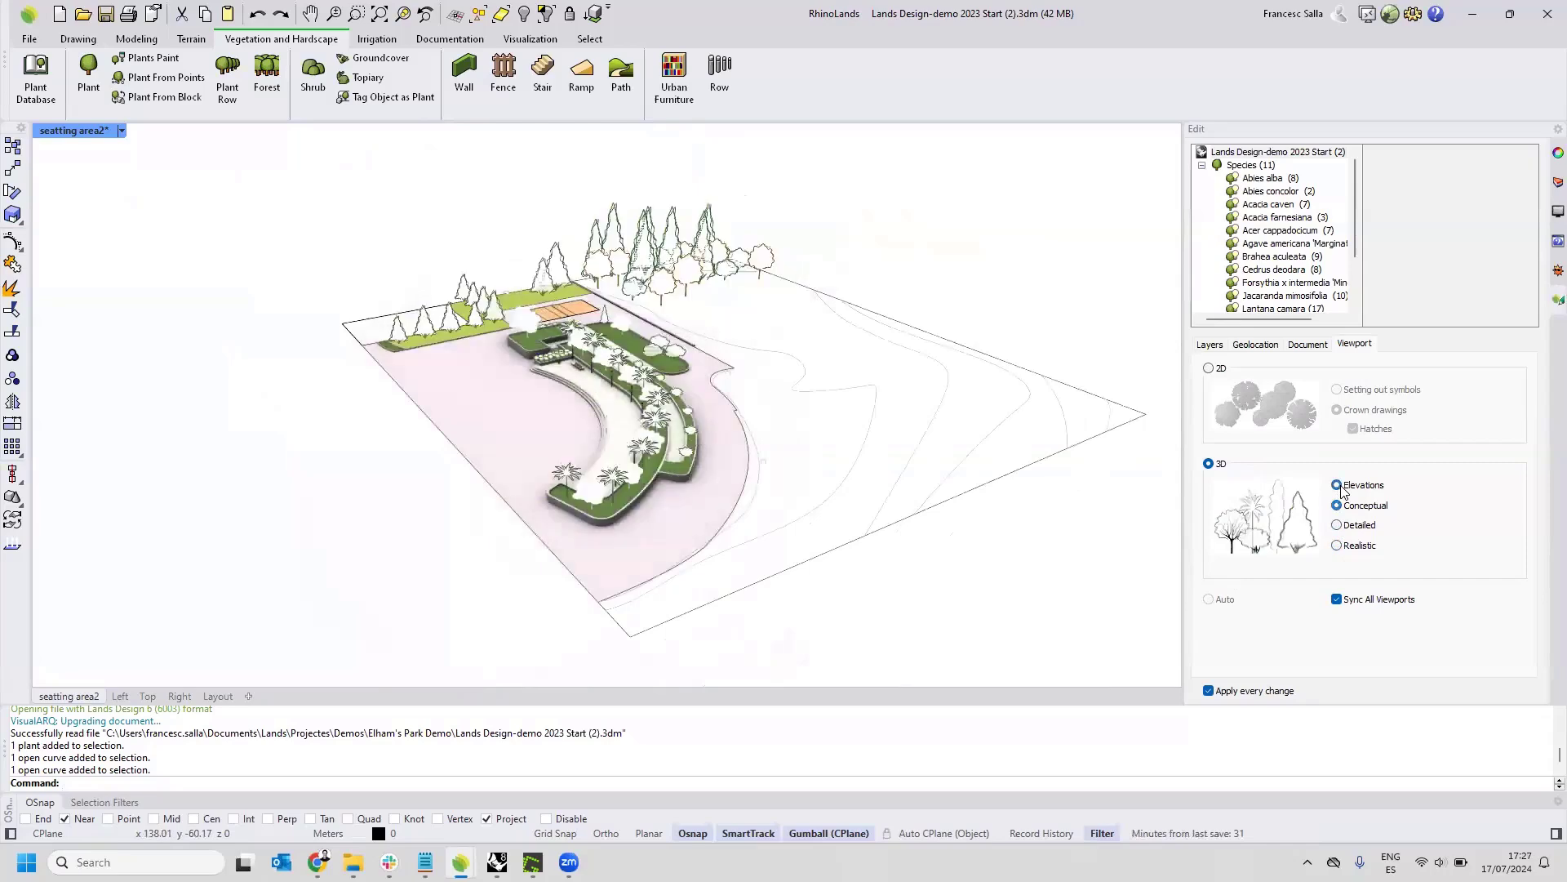
scroll(1014, 364, "up", 2)
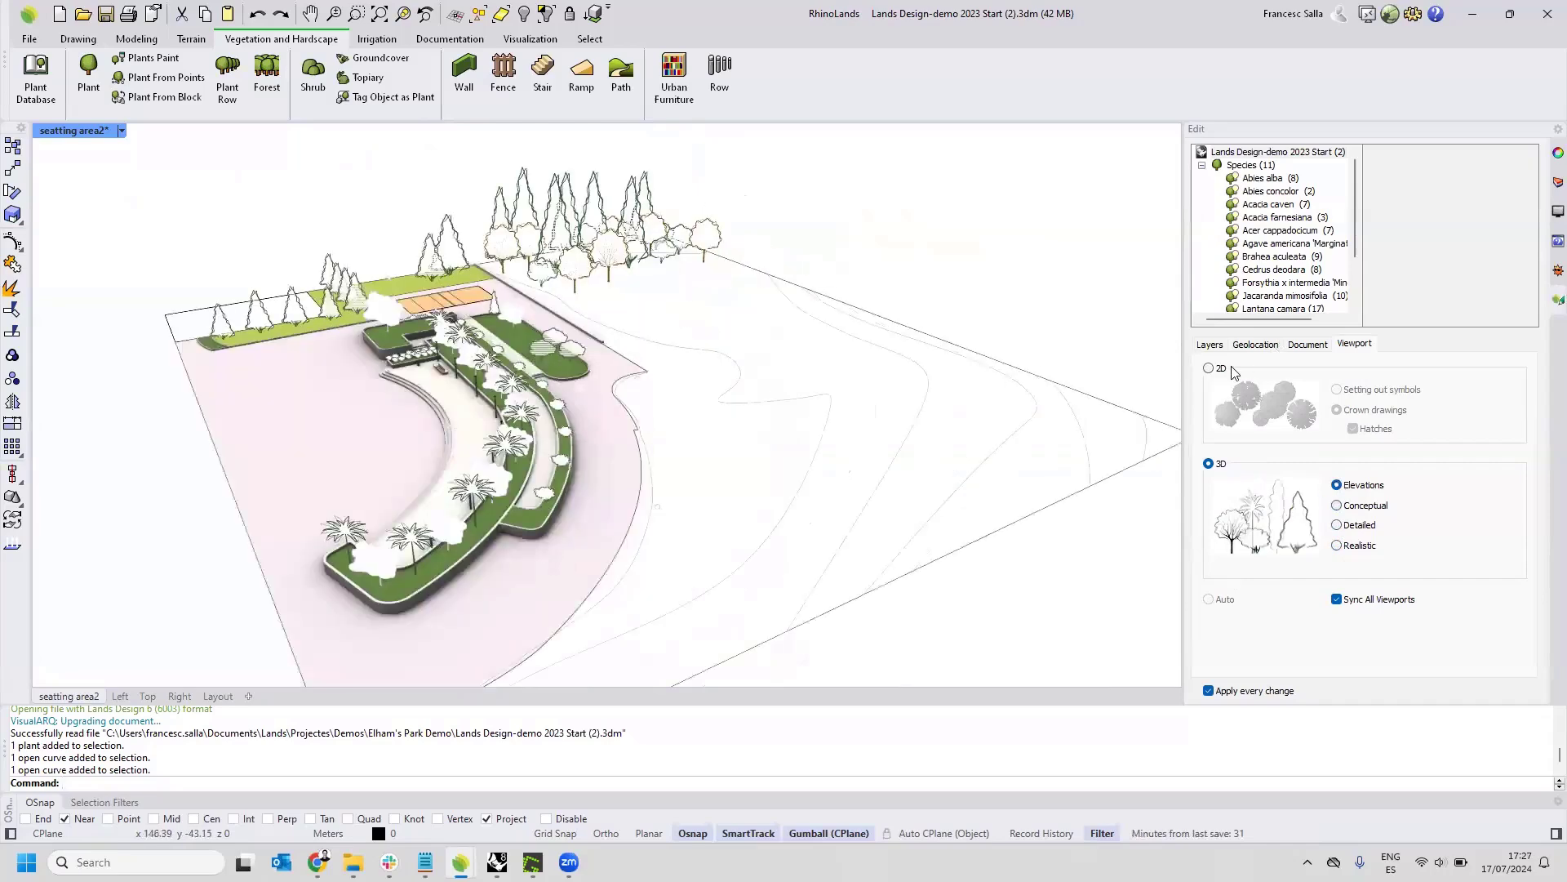
Switch the plant display to 2D crown drawings with hatches and view the park from higher up.
left_click(1211, 369)
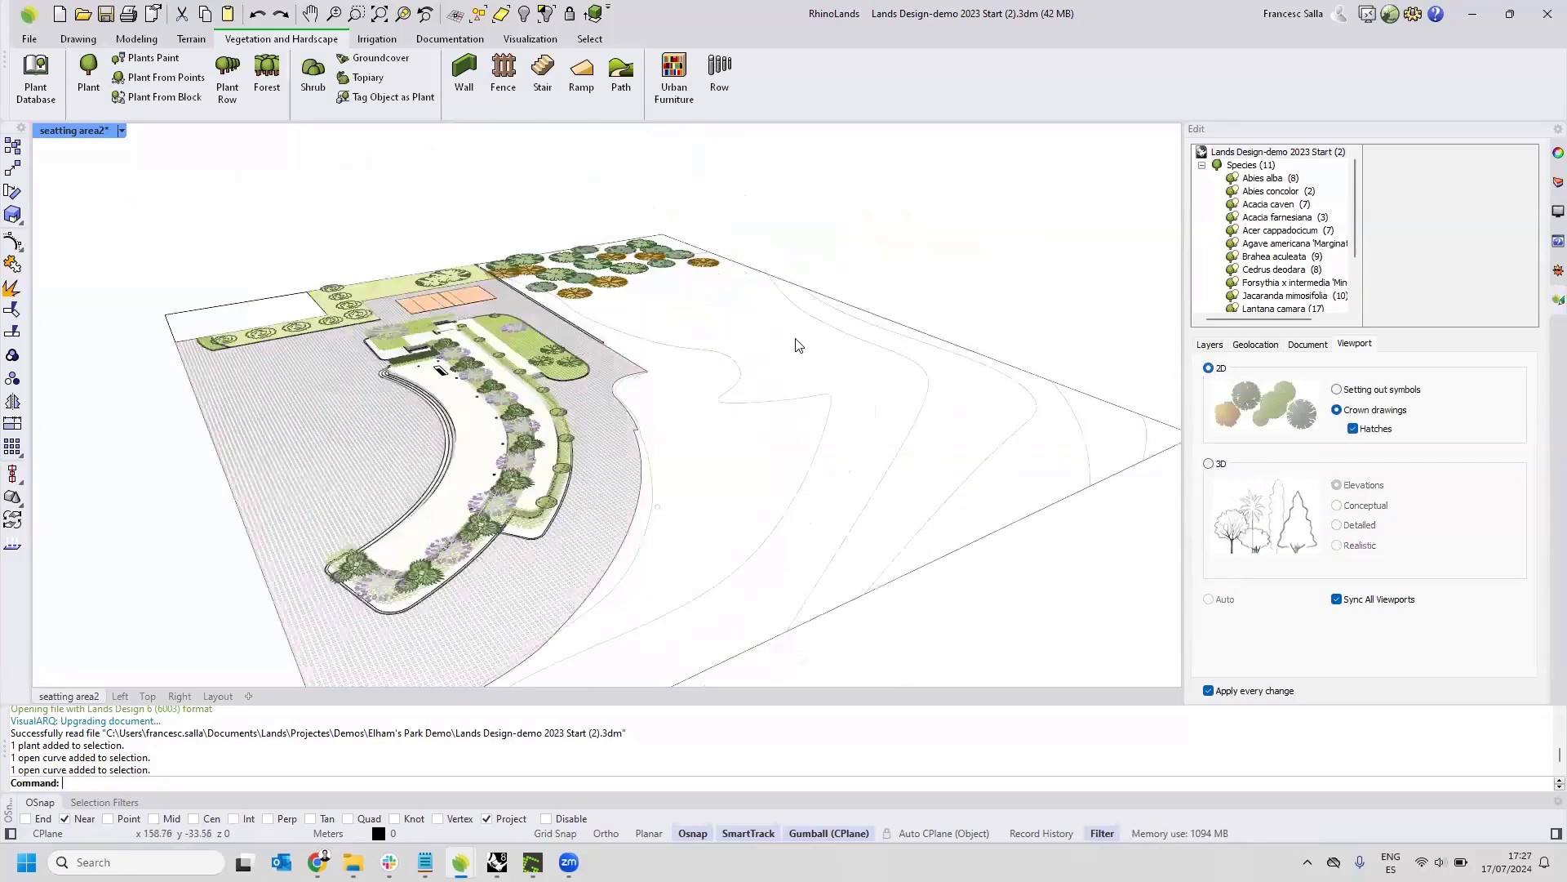
scroll(617, 290, "up", 2)
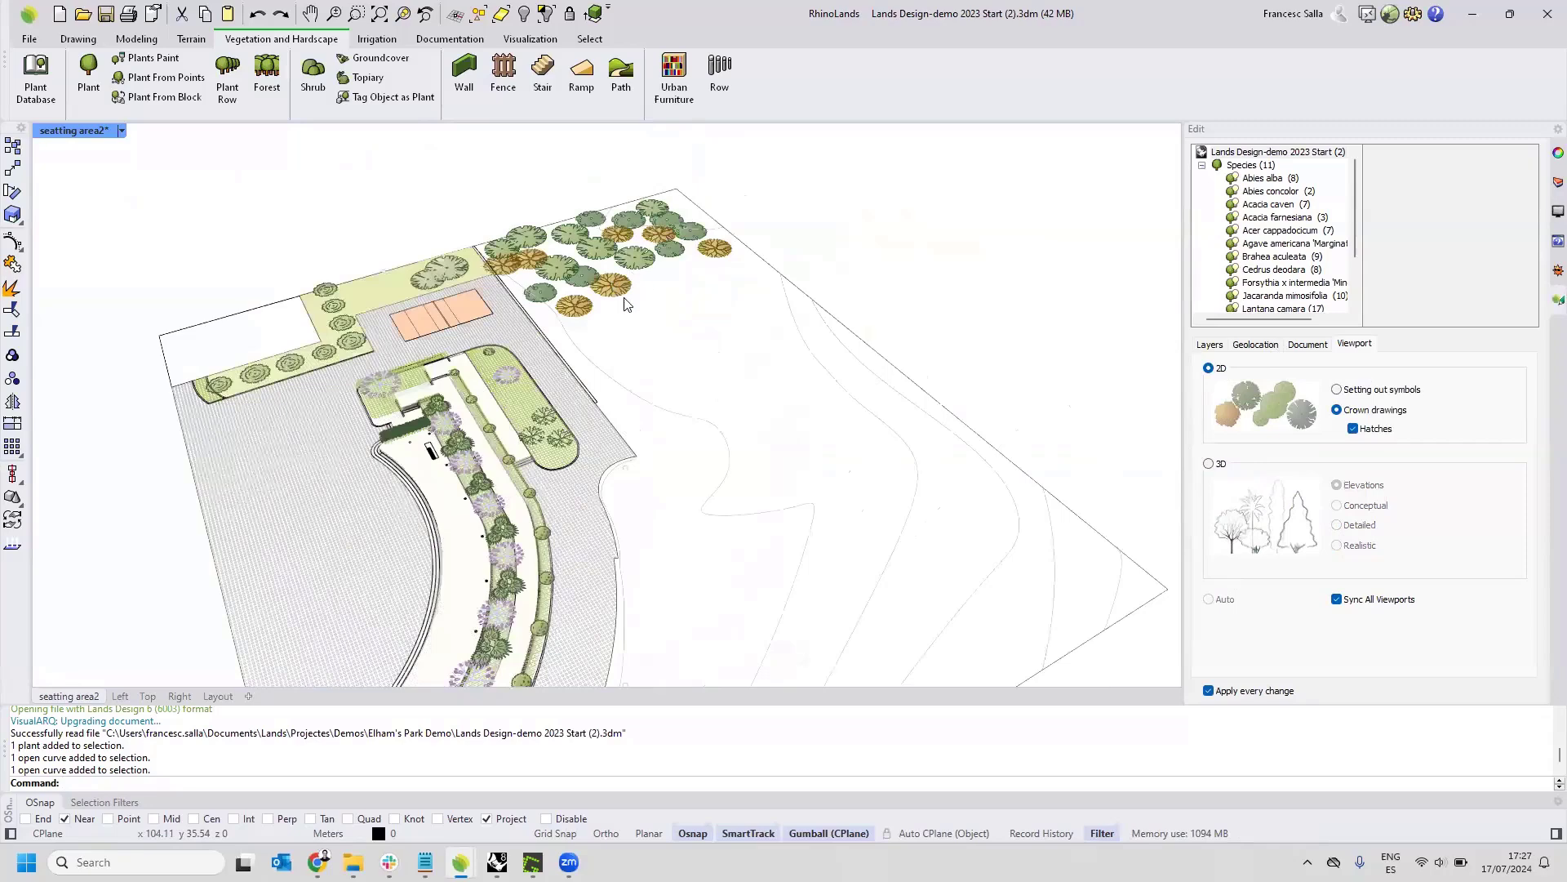
scroll(625, 302, "up", 2)
scroll(738, 360, "down", 4)
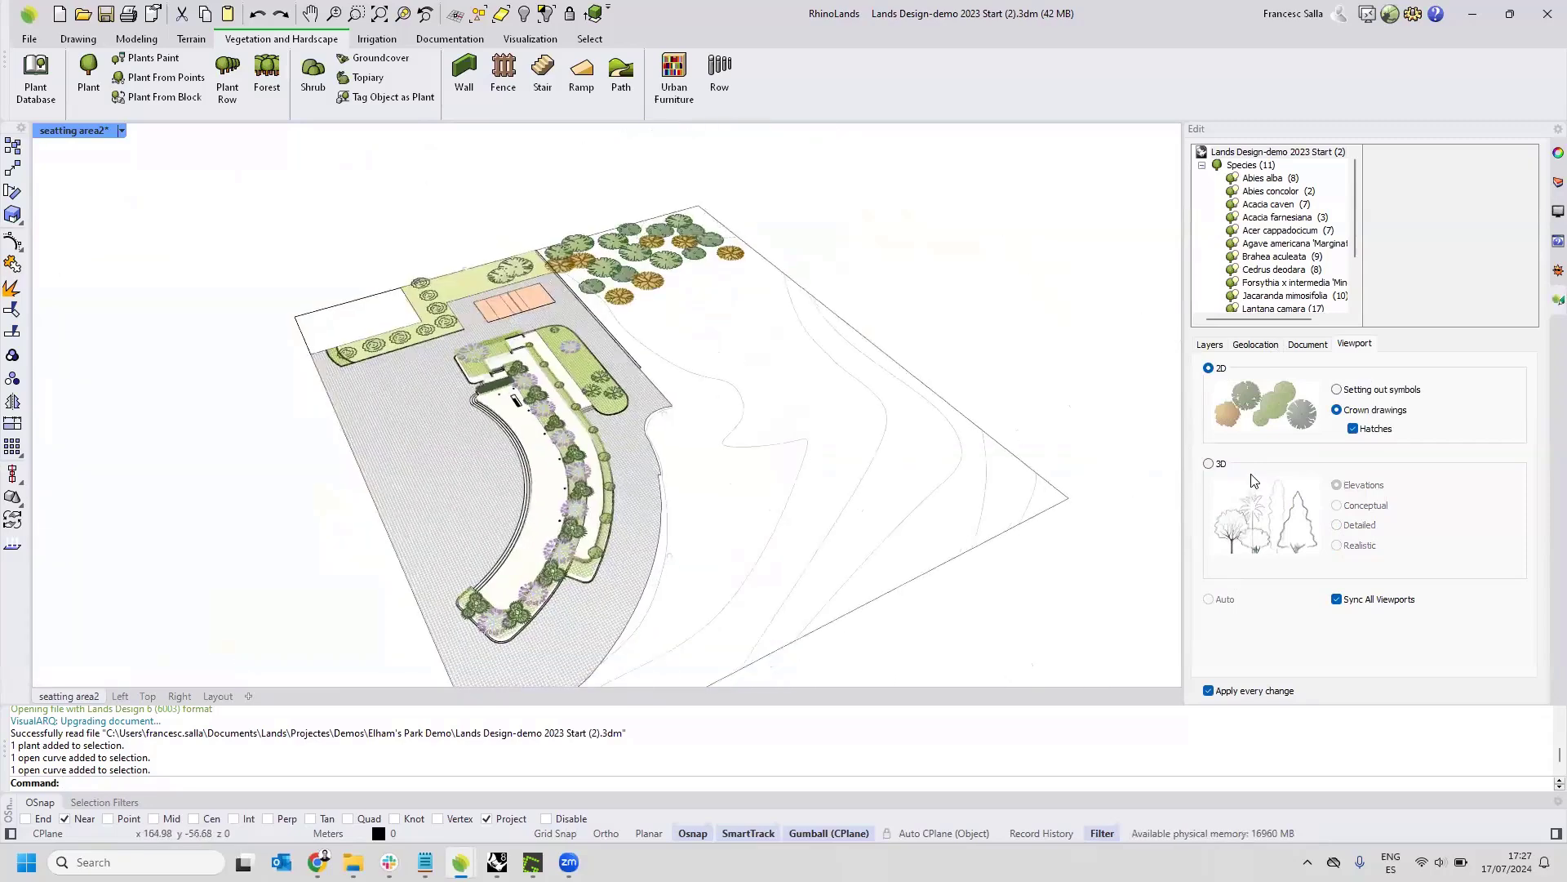
Preview the 2D plants as setting out symbols and as crown drawings without hatches, and restore the hatched crown drawings.
left_click(1337, 391)
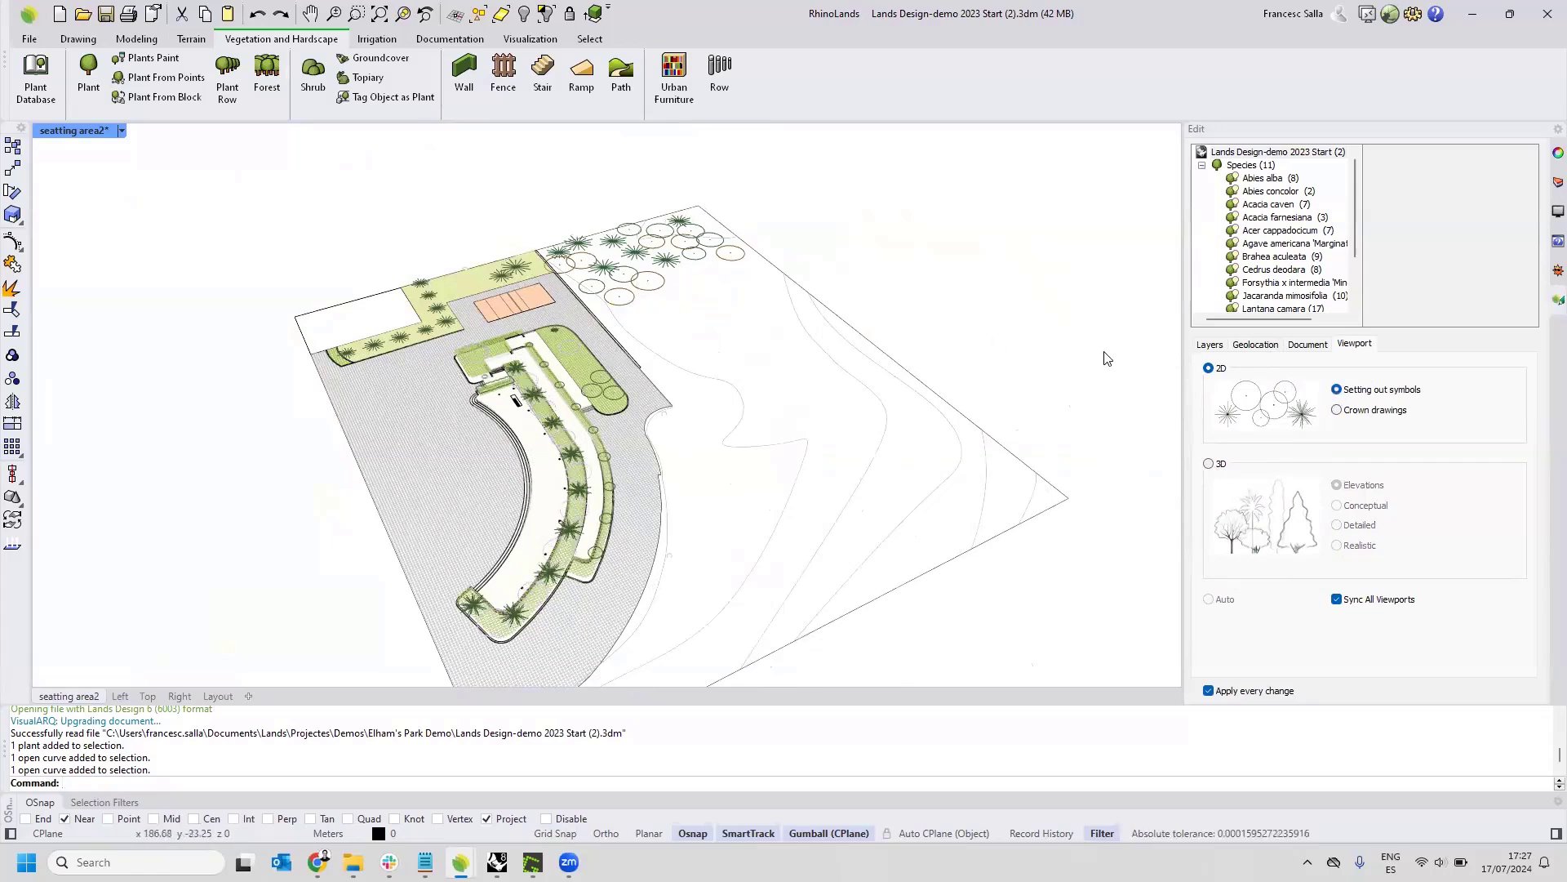
left_click(1337, 411)
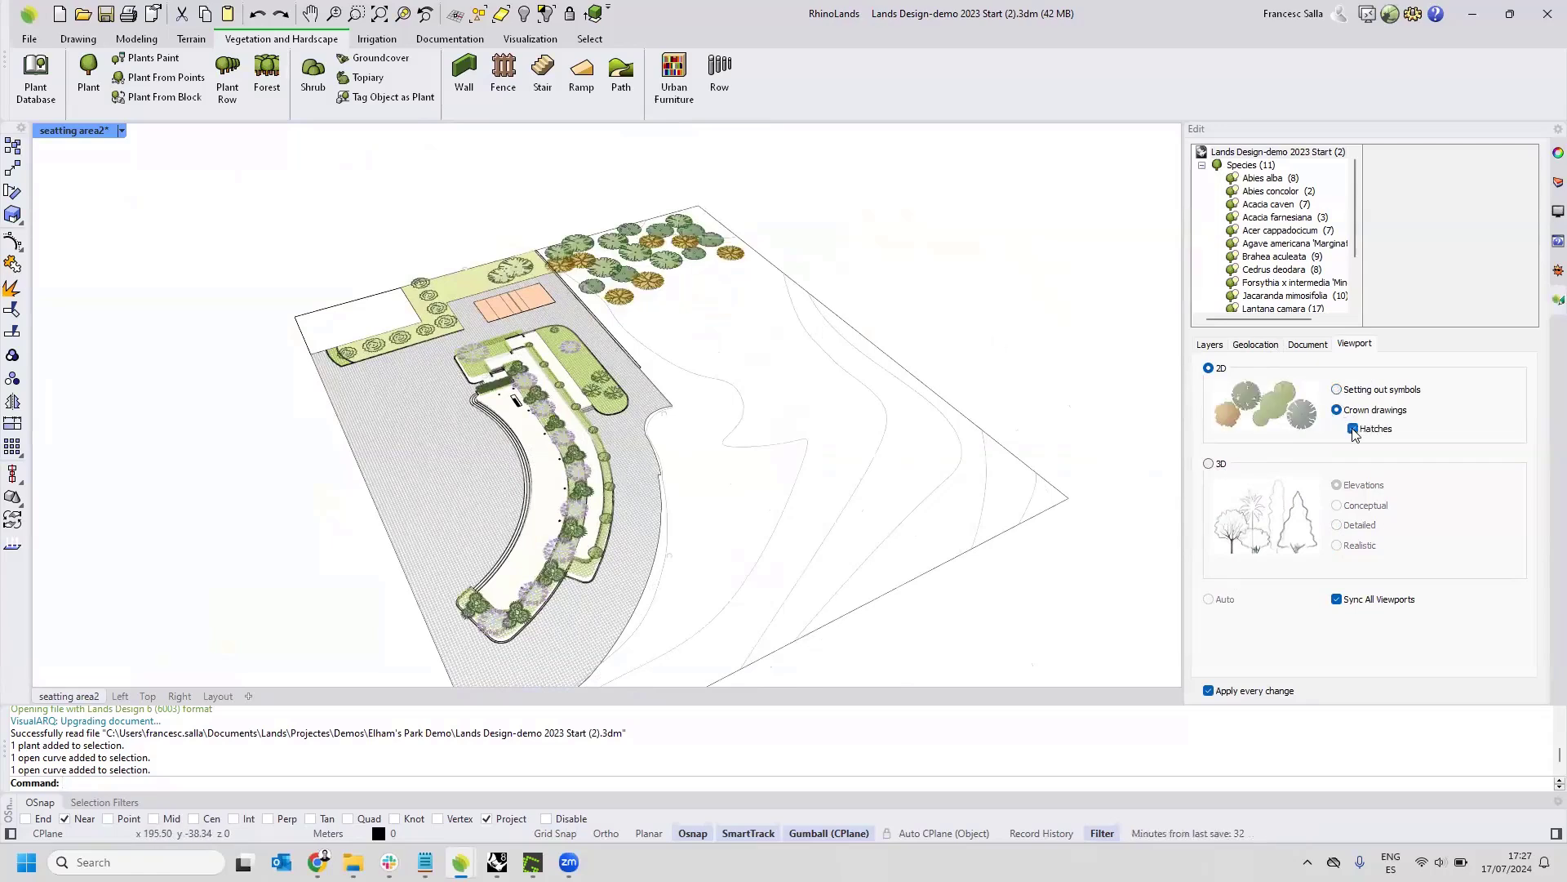
left_click(1354, 430)
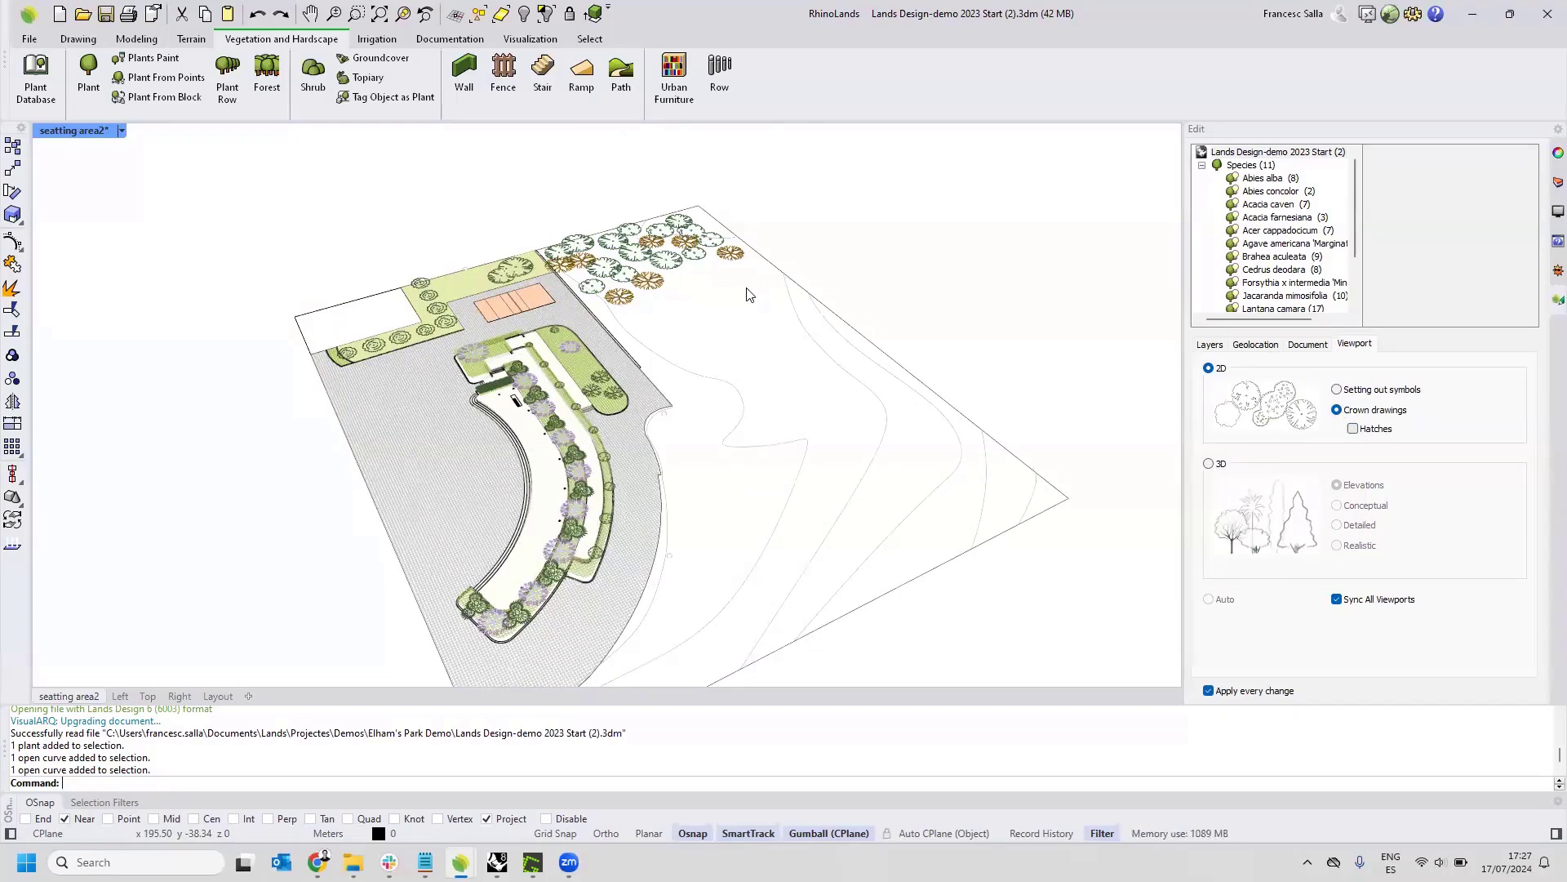
scroll(761, 292, "up", 2)
left_click(1354, 429)
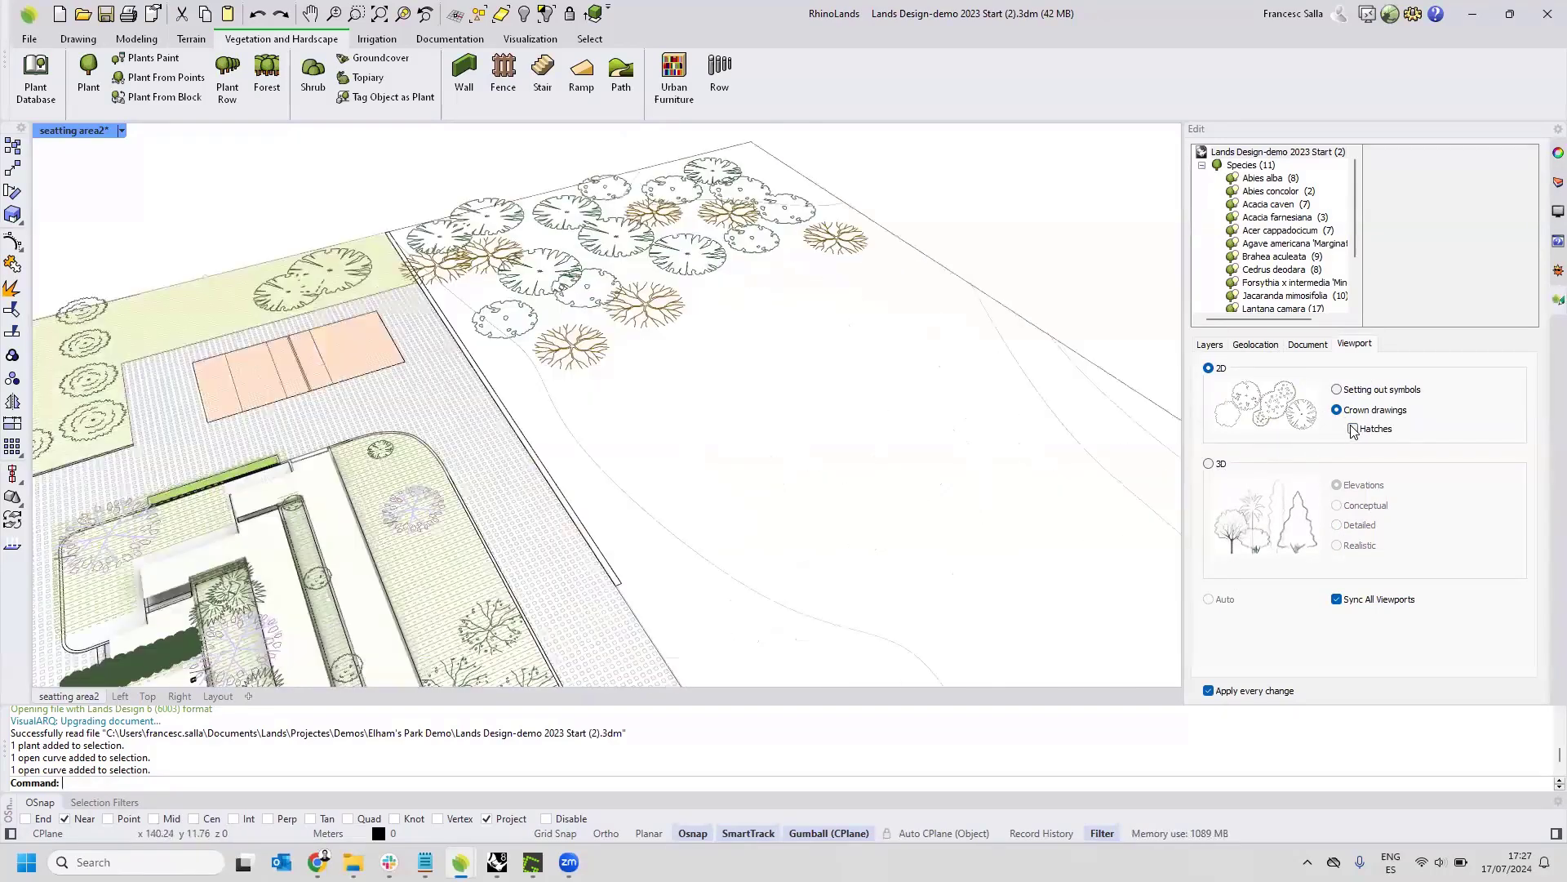
scroll(826, 483, "down", 4)
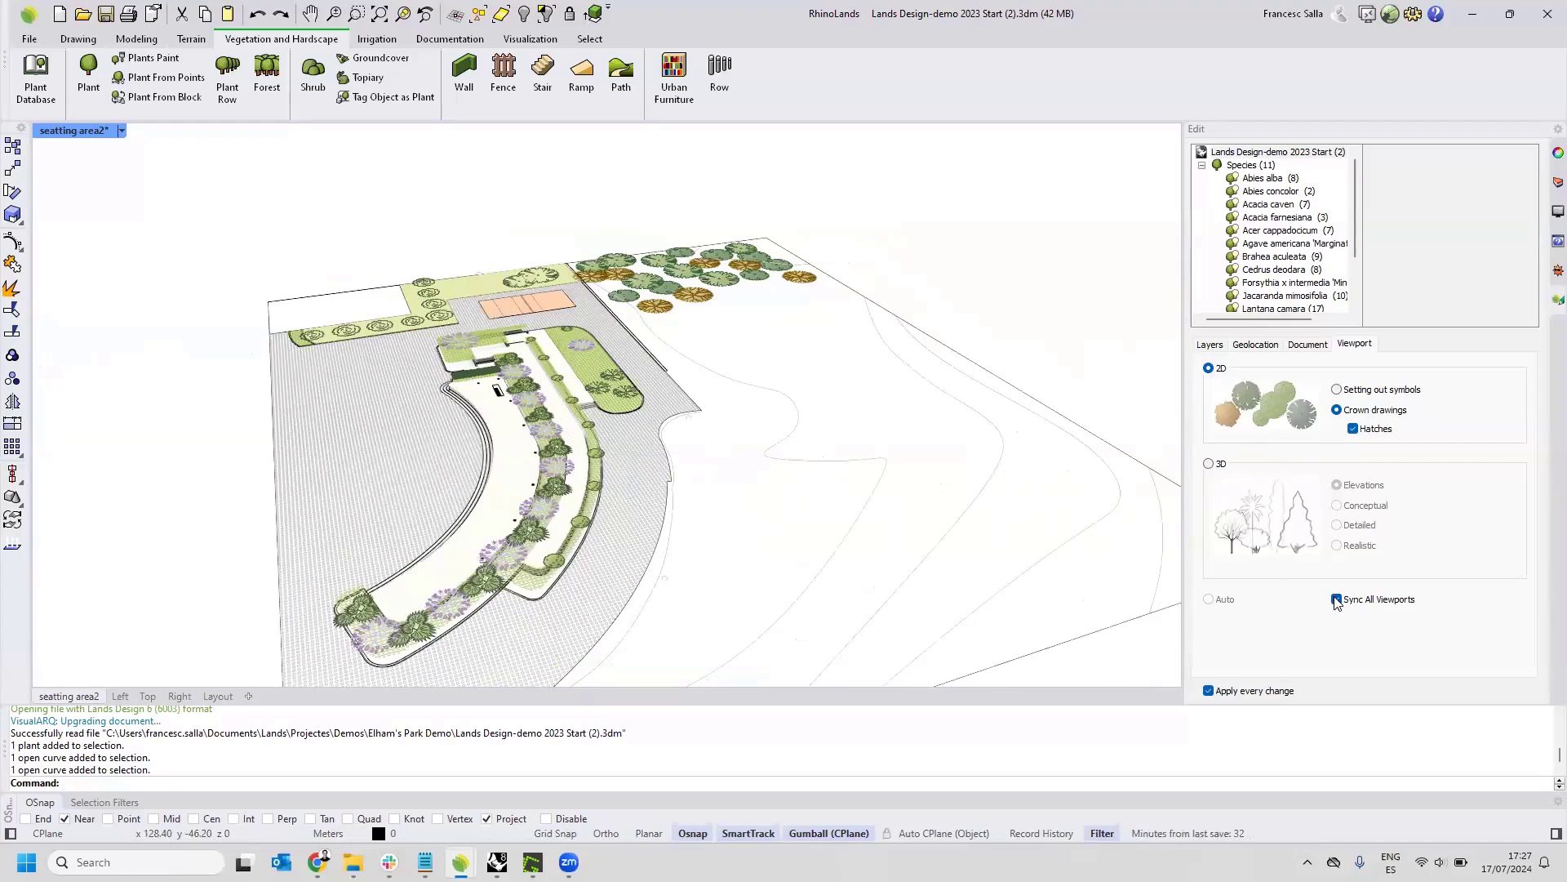
Turn off synchronization of the plant display across viewports and show the four-viewport layout with the perspective seating area view active.
double_click(78, 134)
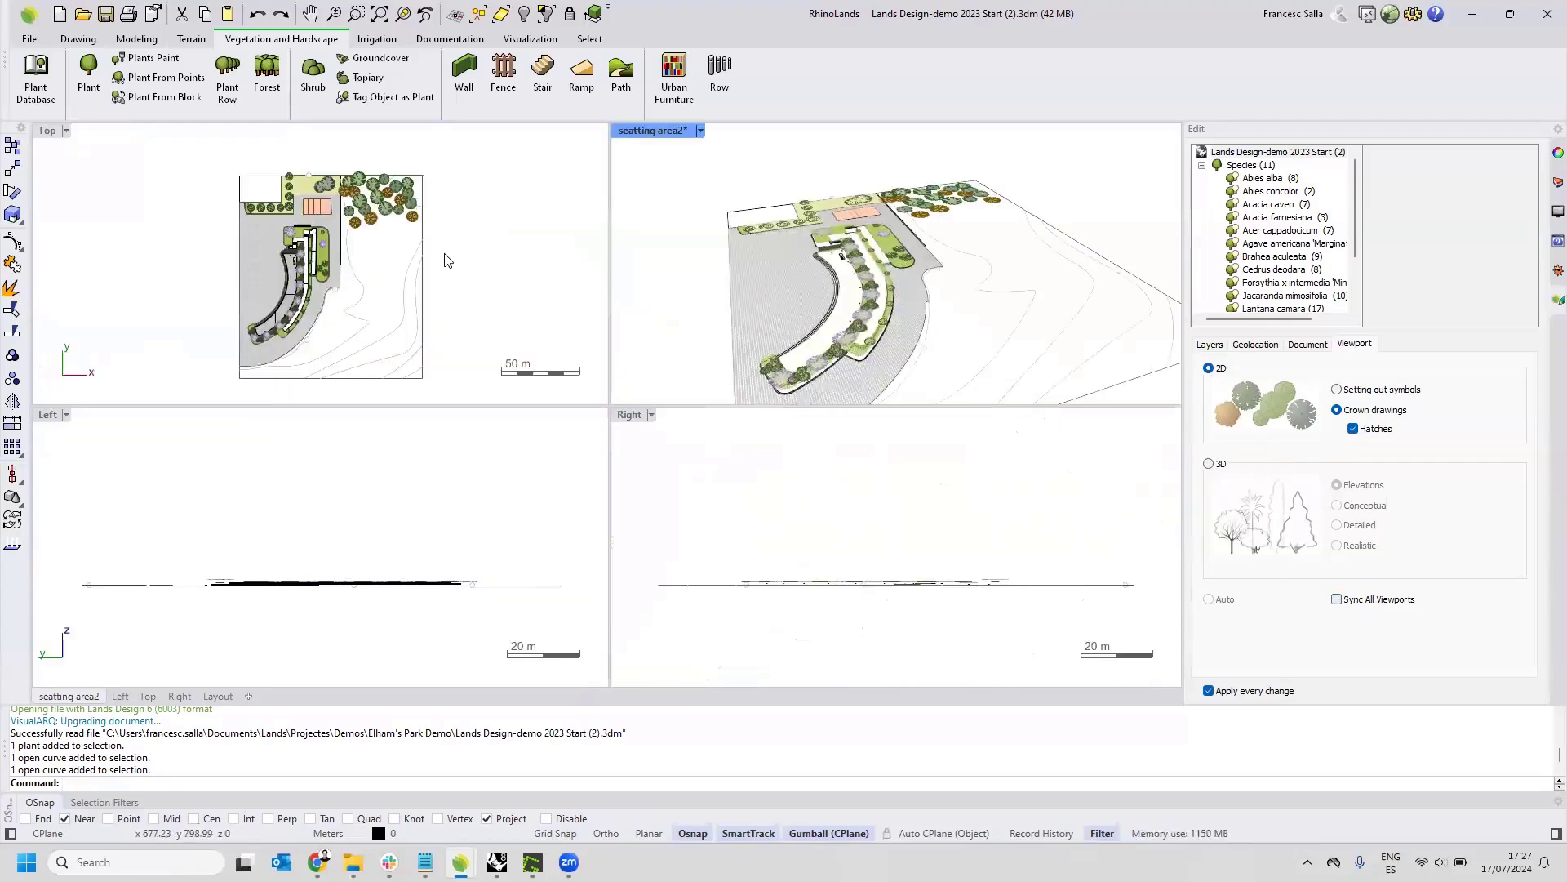
right_click_drag(444, 259, 426, 254)
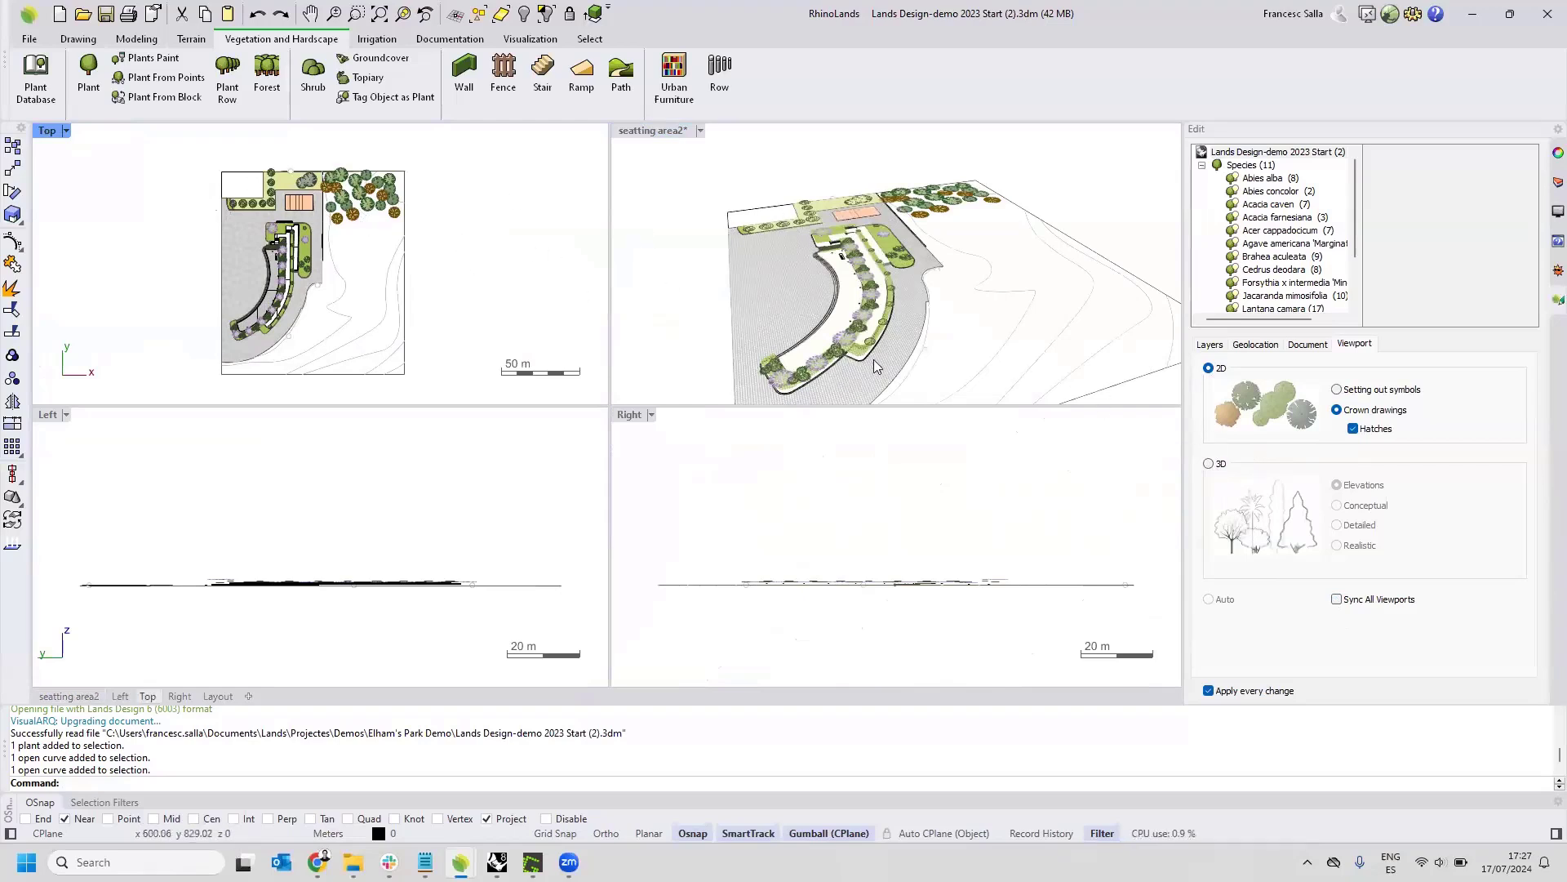
left_click(693, 217)
right_click_drag(683, 173, 672, 164)
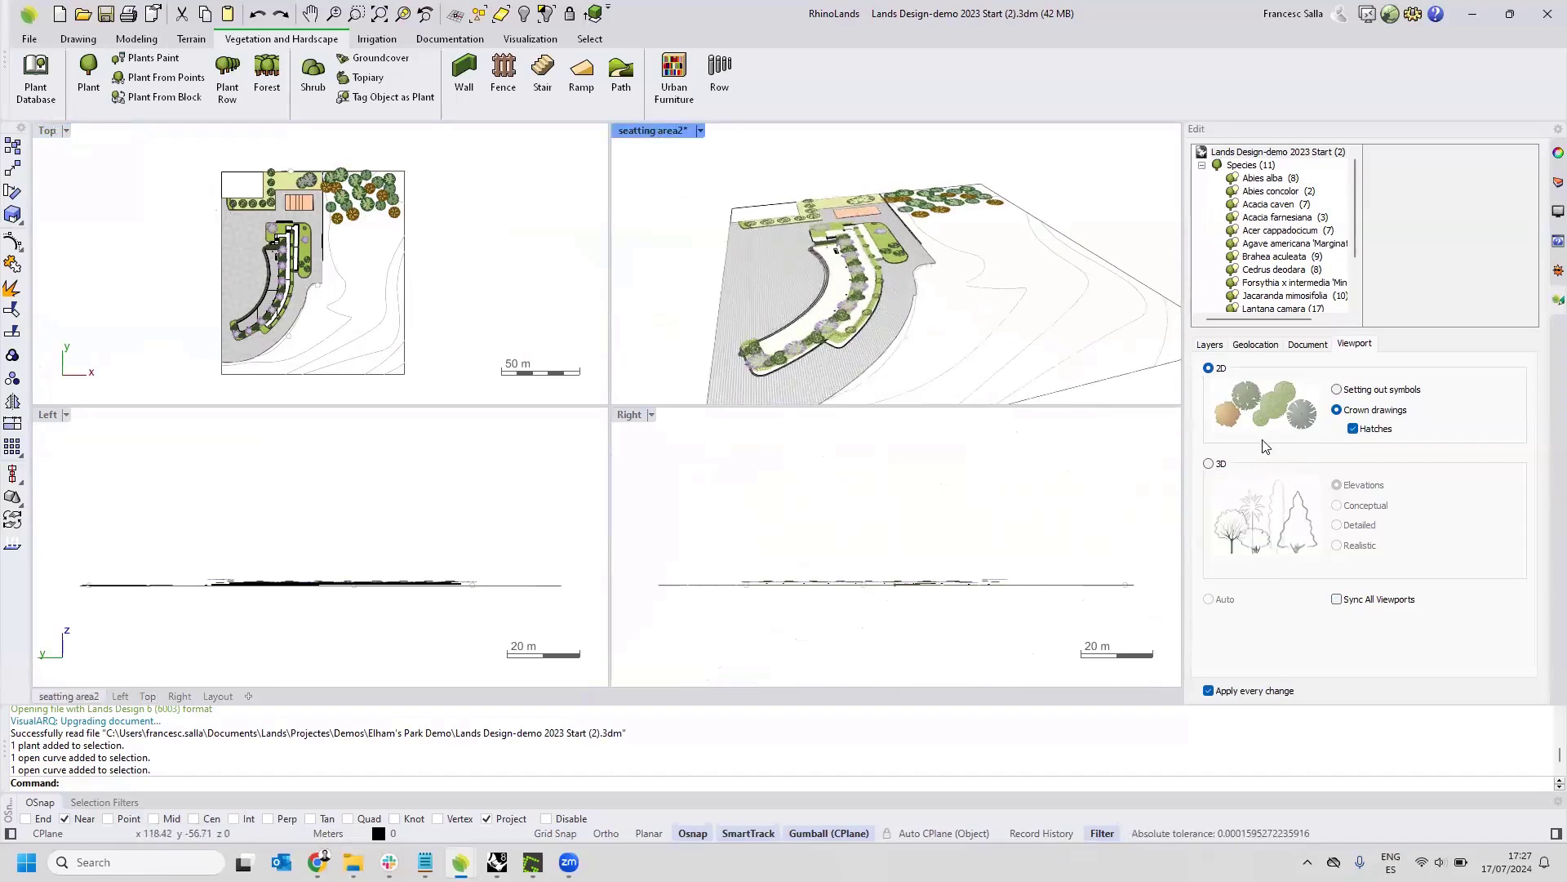
Set the plants in the perspective seating area viewport to the 3D Realistic representation.
left_click(1209, 464)
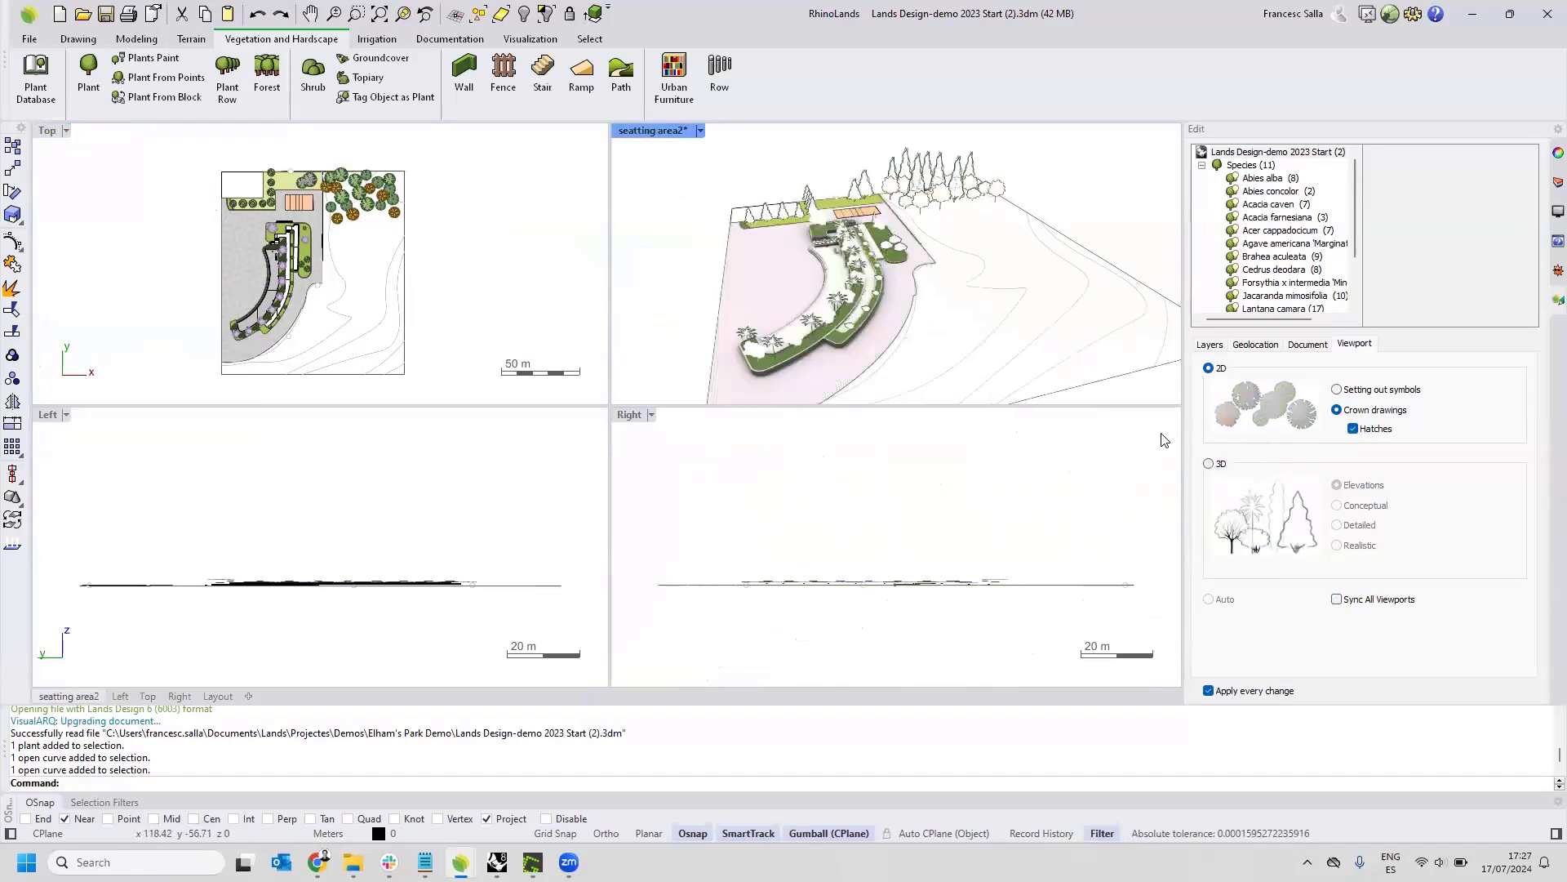
right_click_drag(932, 283, 854, 240)
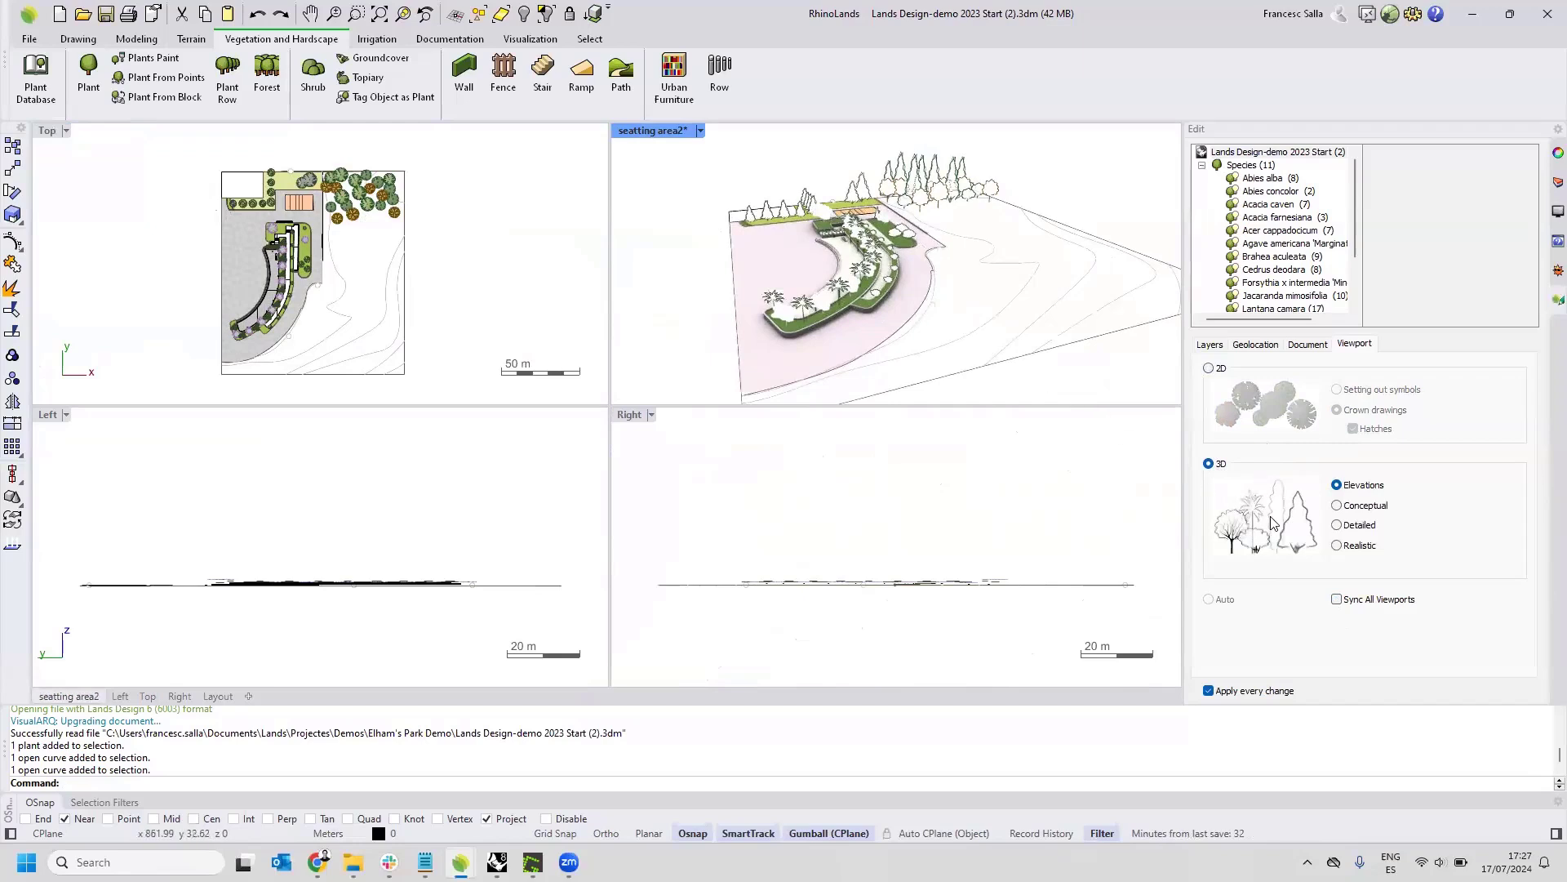
left_click(1336, 546)
Set the plants to 3D Elevations in the Left viewport and to 3D Conceptual in the Right viewport.
left_click(340, 493)
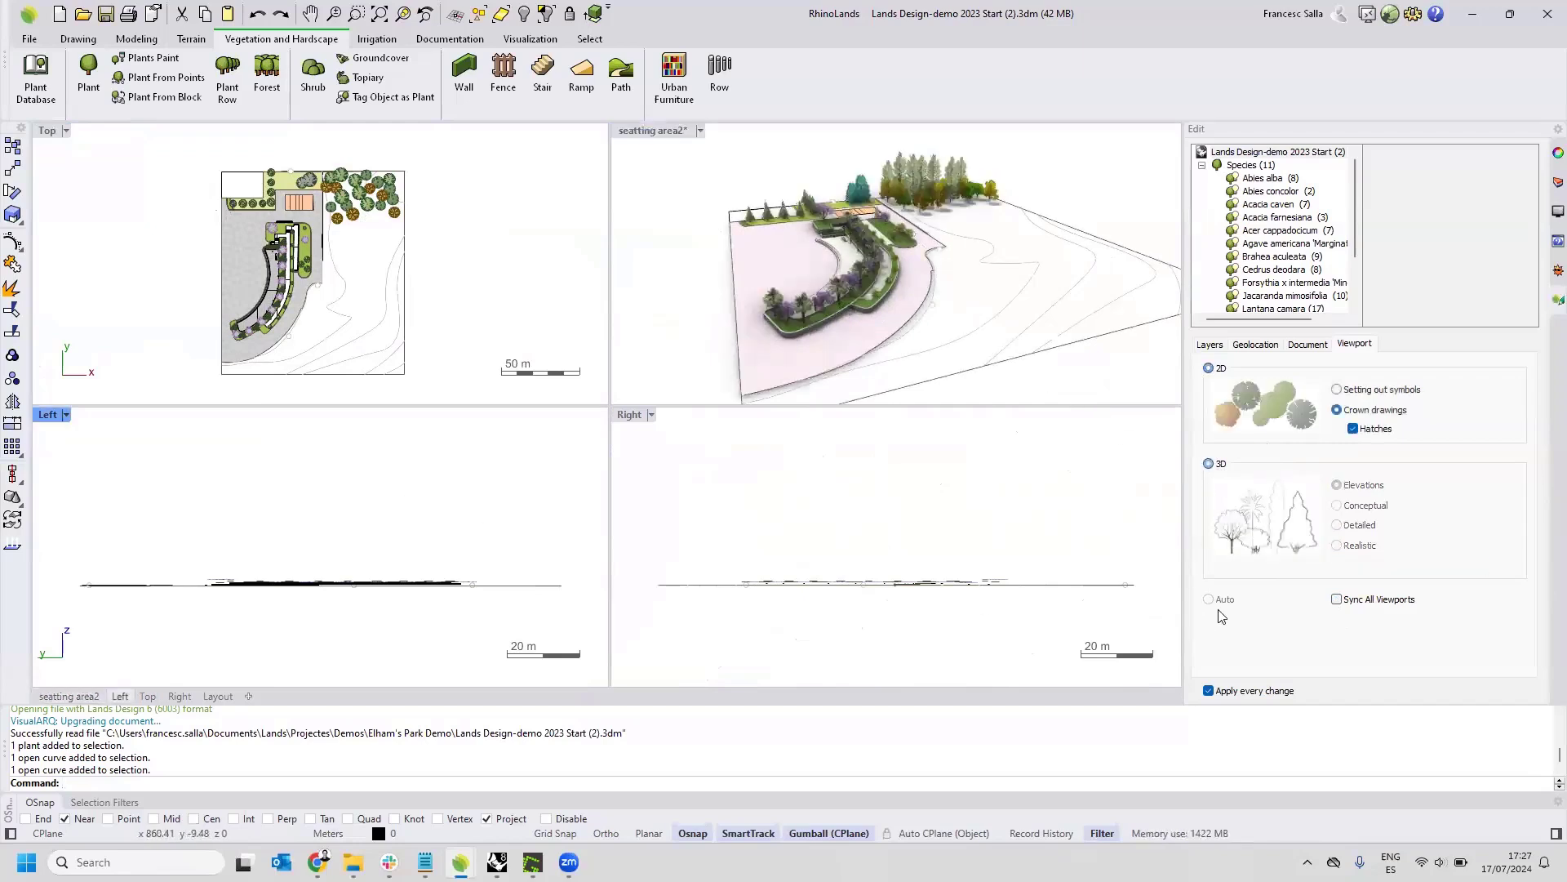
left_click(1209, 466)
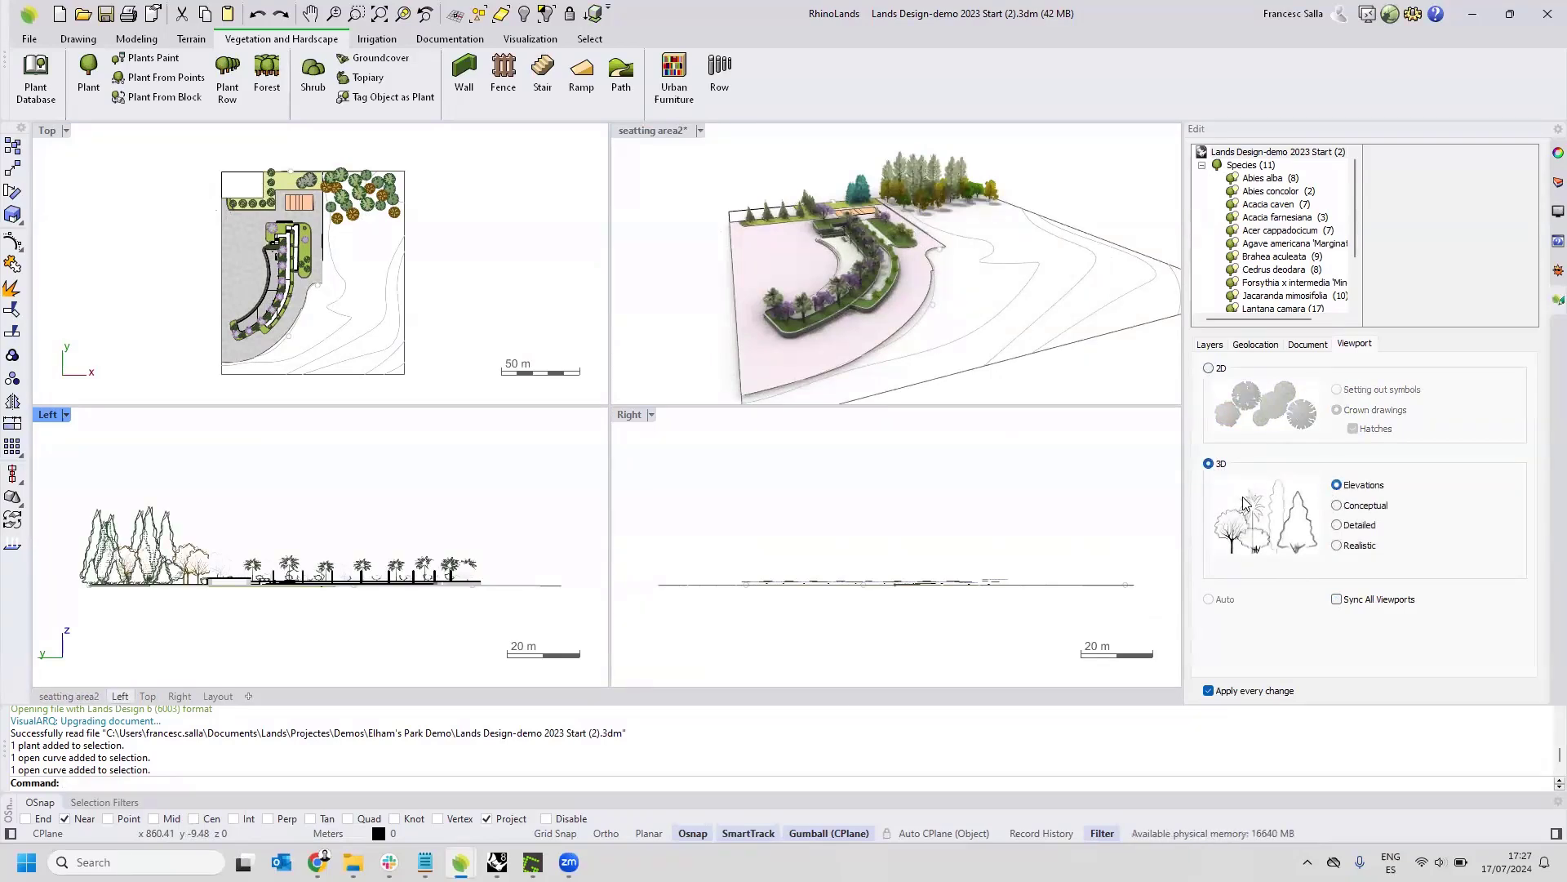
left_click(959, 499)
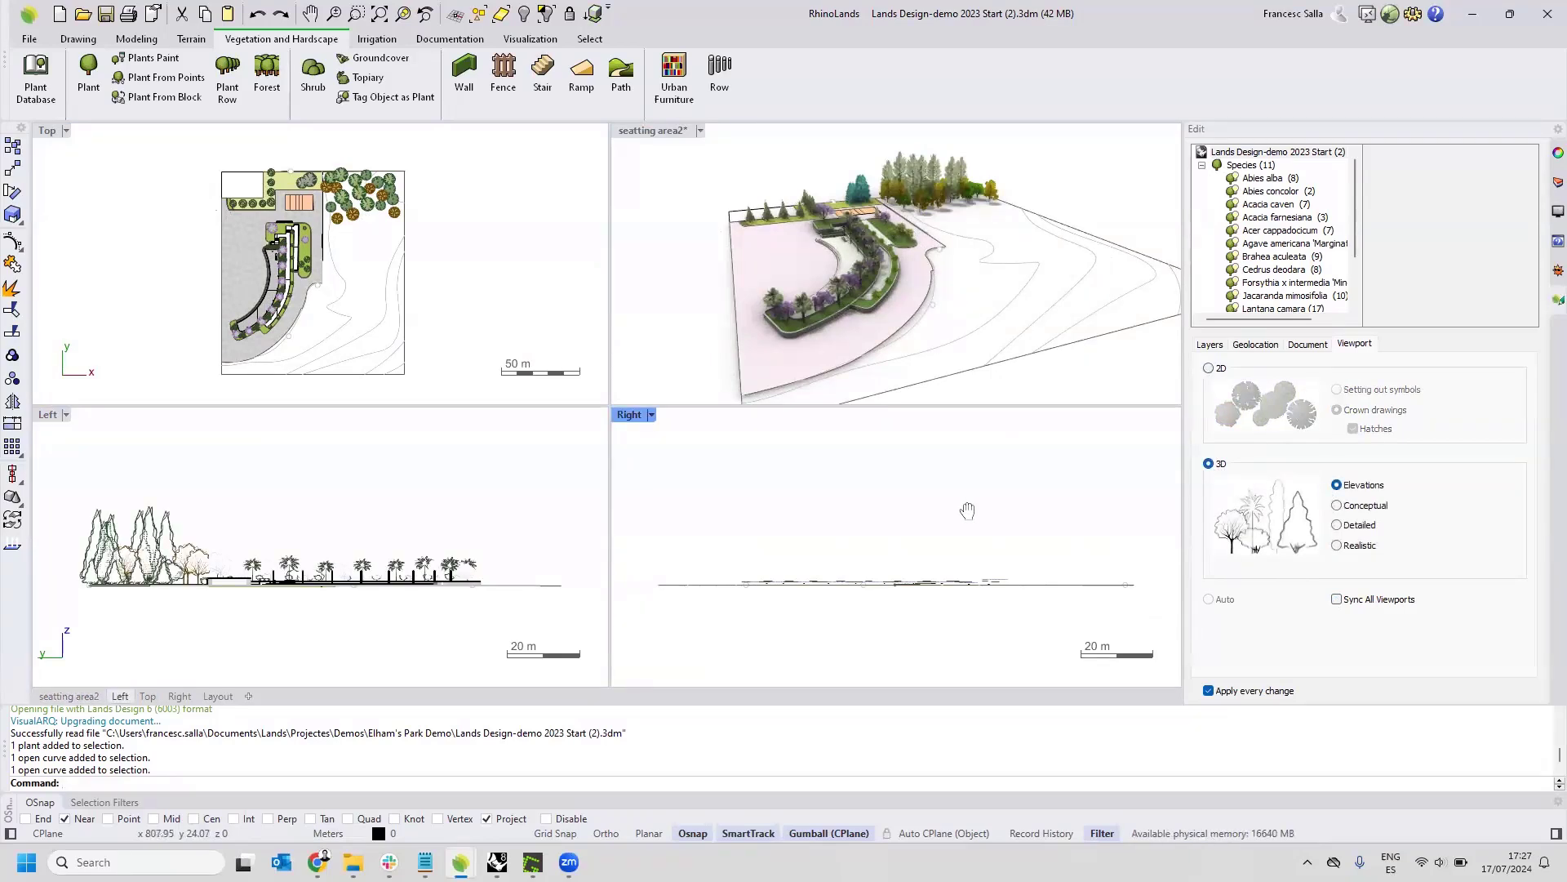
left_click(1208, 465)
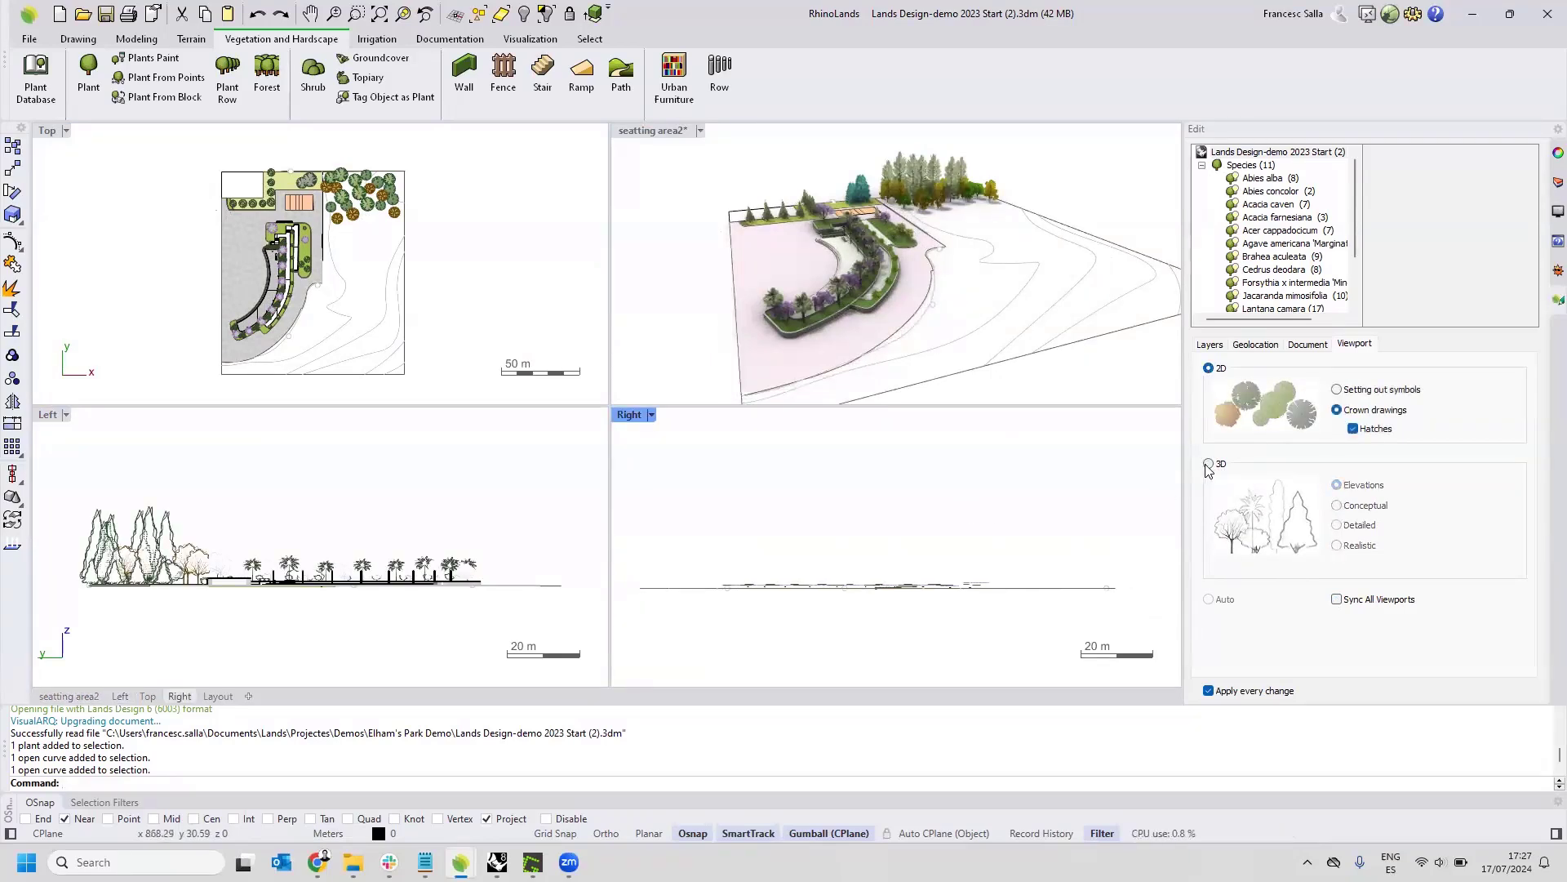
left_click(1337, 546)
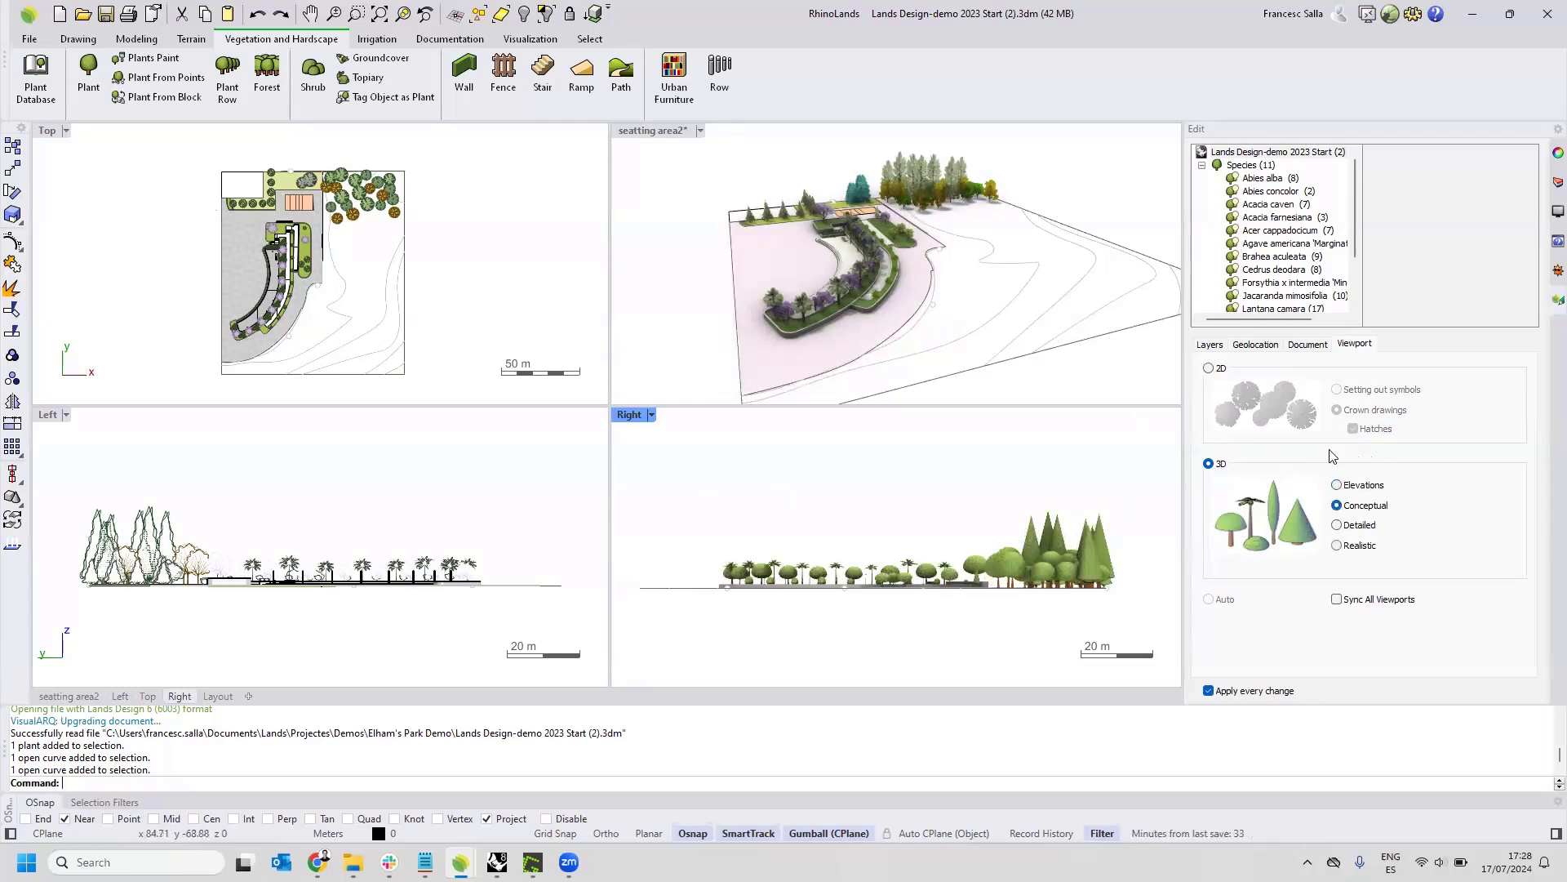
Maximize the seating area viewport and select the Cedrus deodara species to show its plants and species properties.
double_click(647, 132)
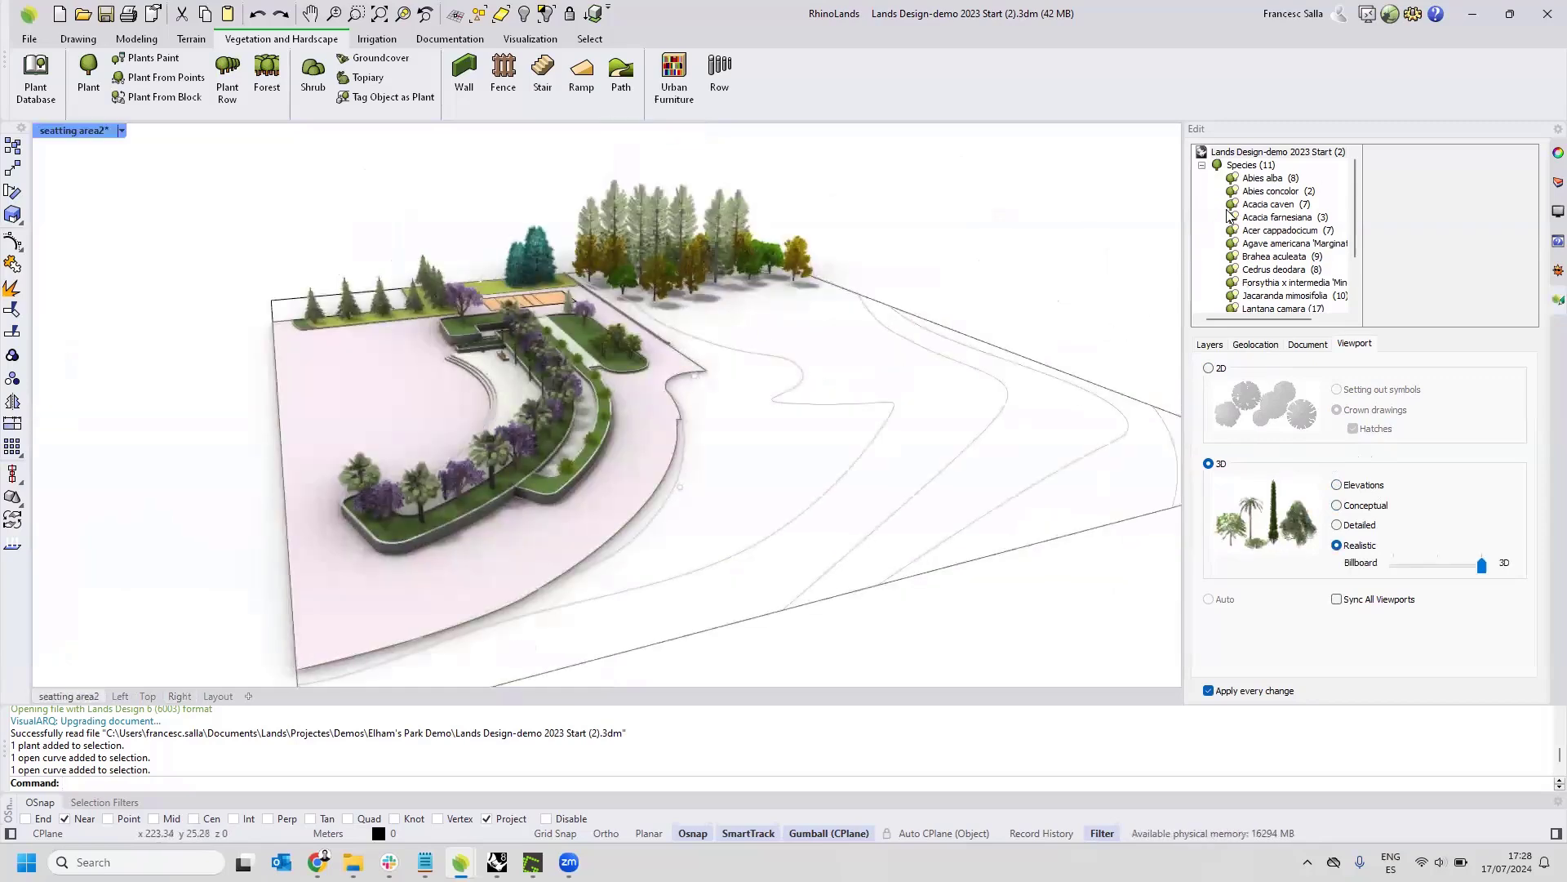
left_click(1267, 271)
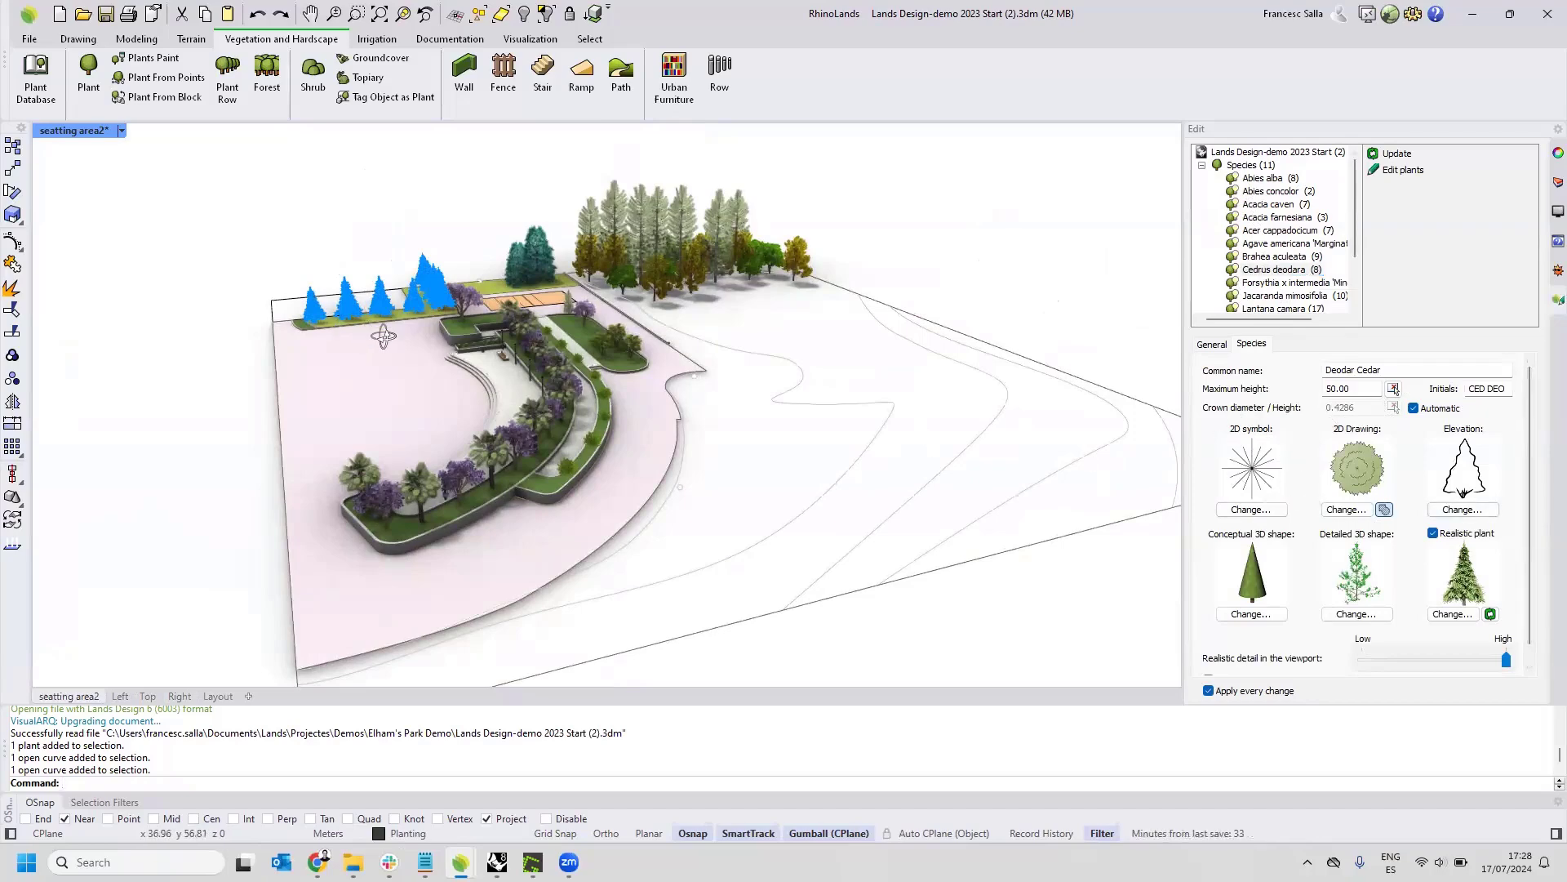
right_click_drag(384, 336, 539, 379)
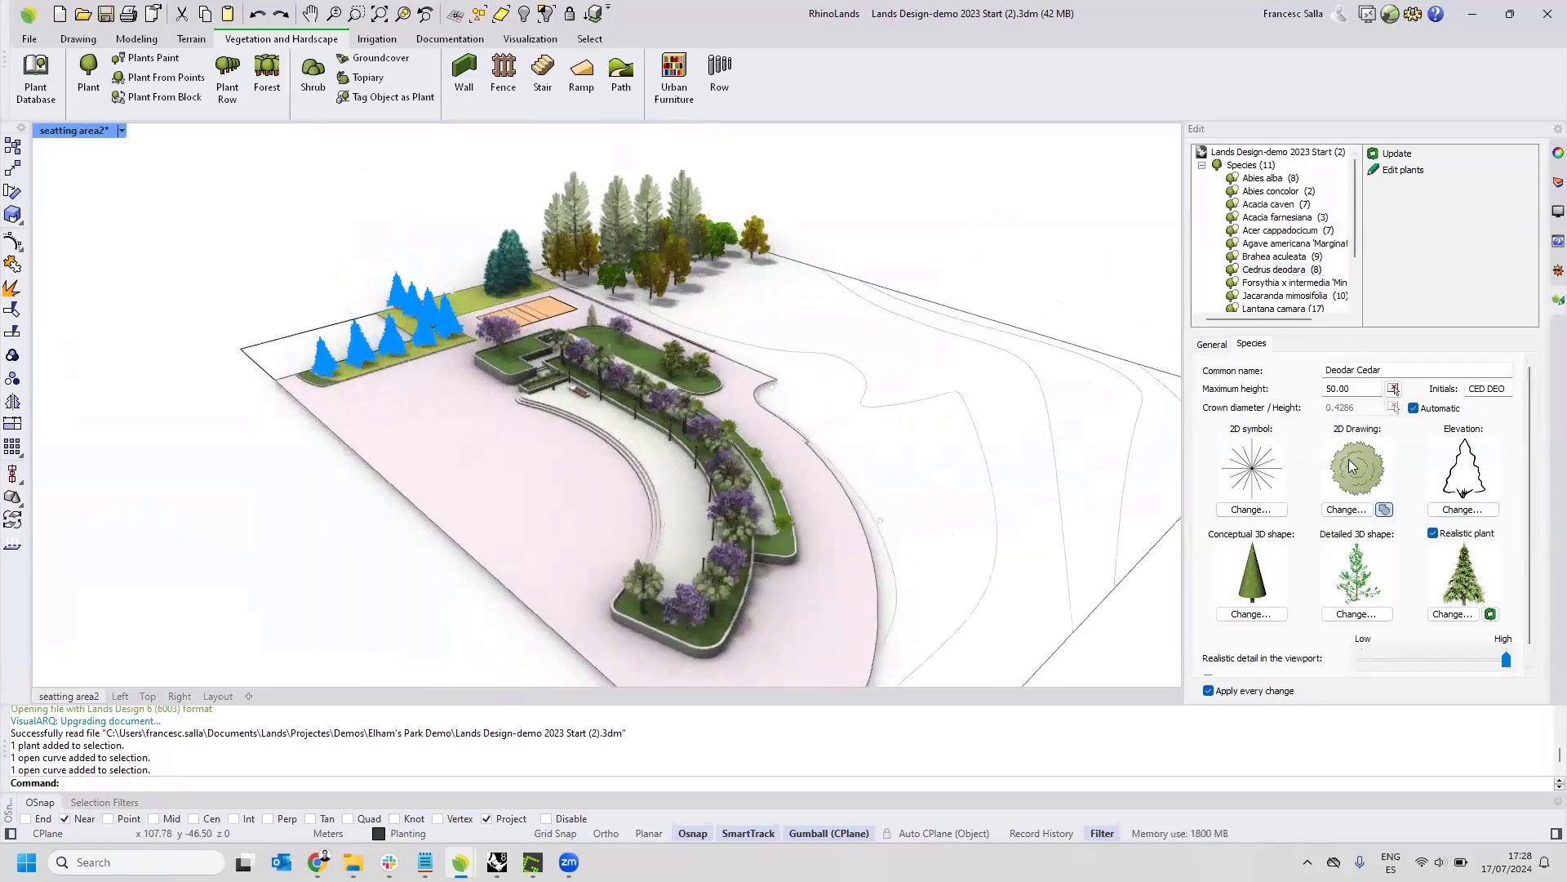
Browse the Crowns block library for the Cedrus deodara 2D drawing, leave it without choosing a block, and clear the selection.
left_click(1343, 515)
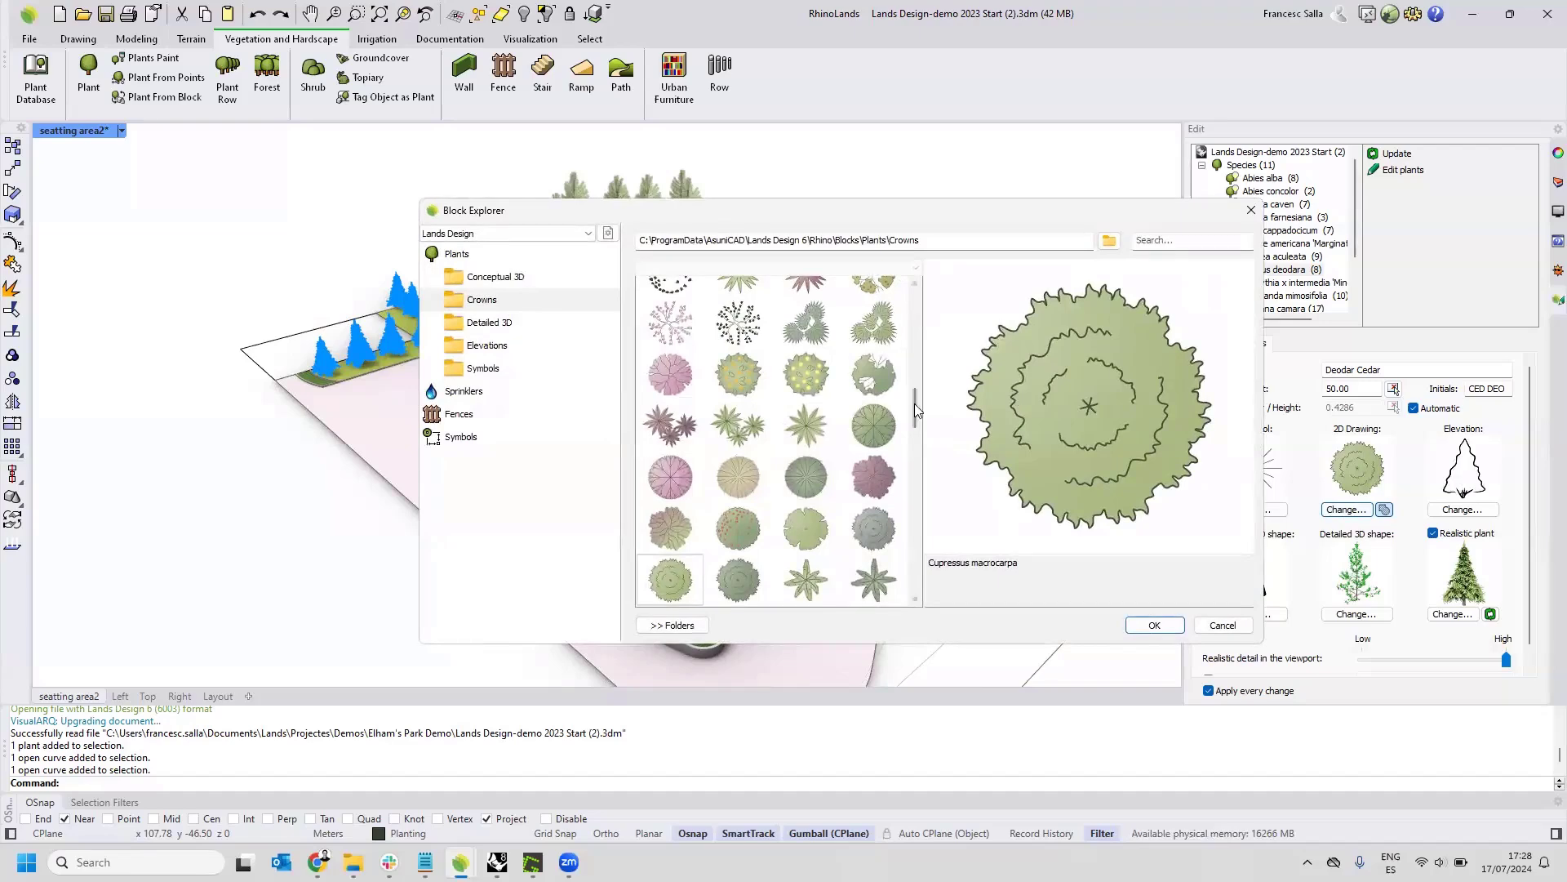
left_click_drag(914, 403, 909, 312)
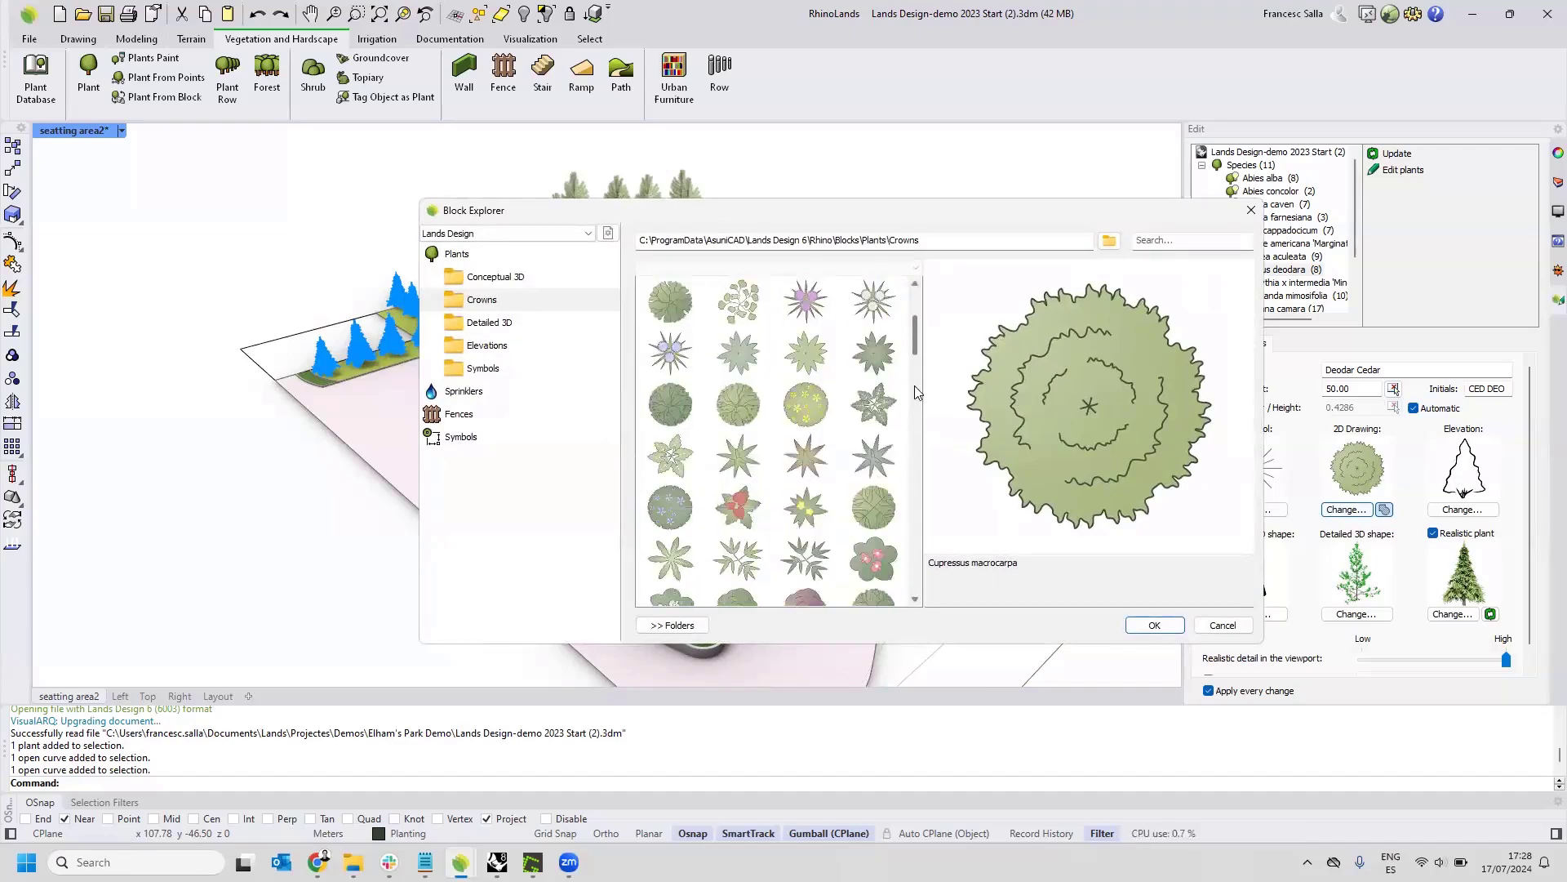
left_click_drag(915, 391, 912, 395)
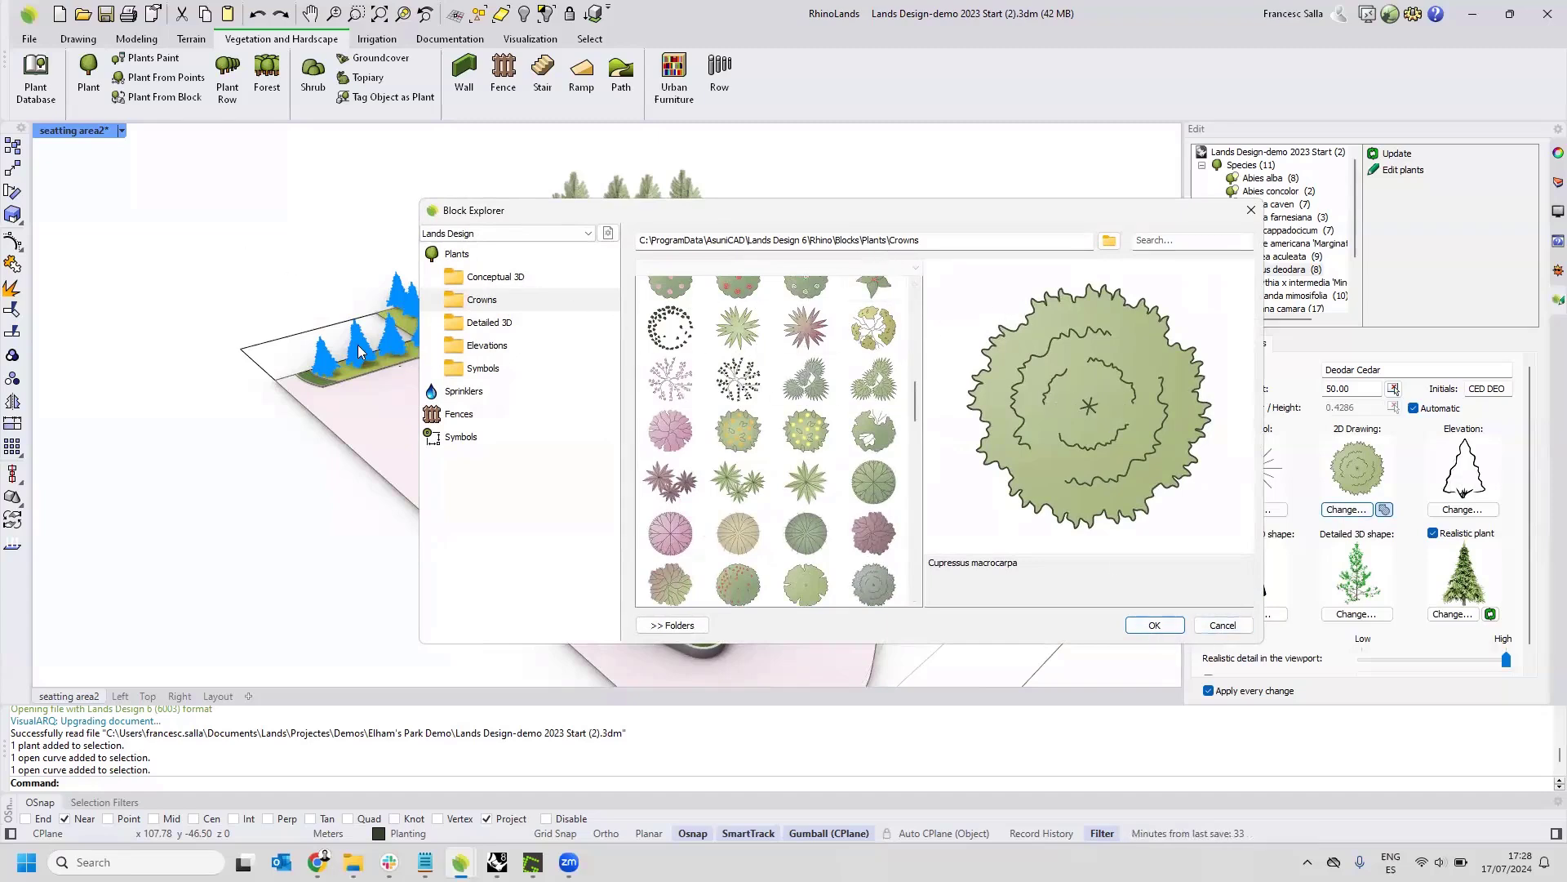
left_click(1222, 625)
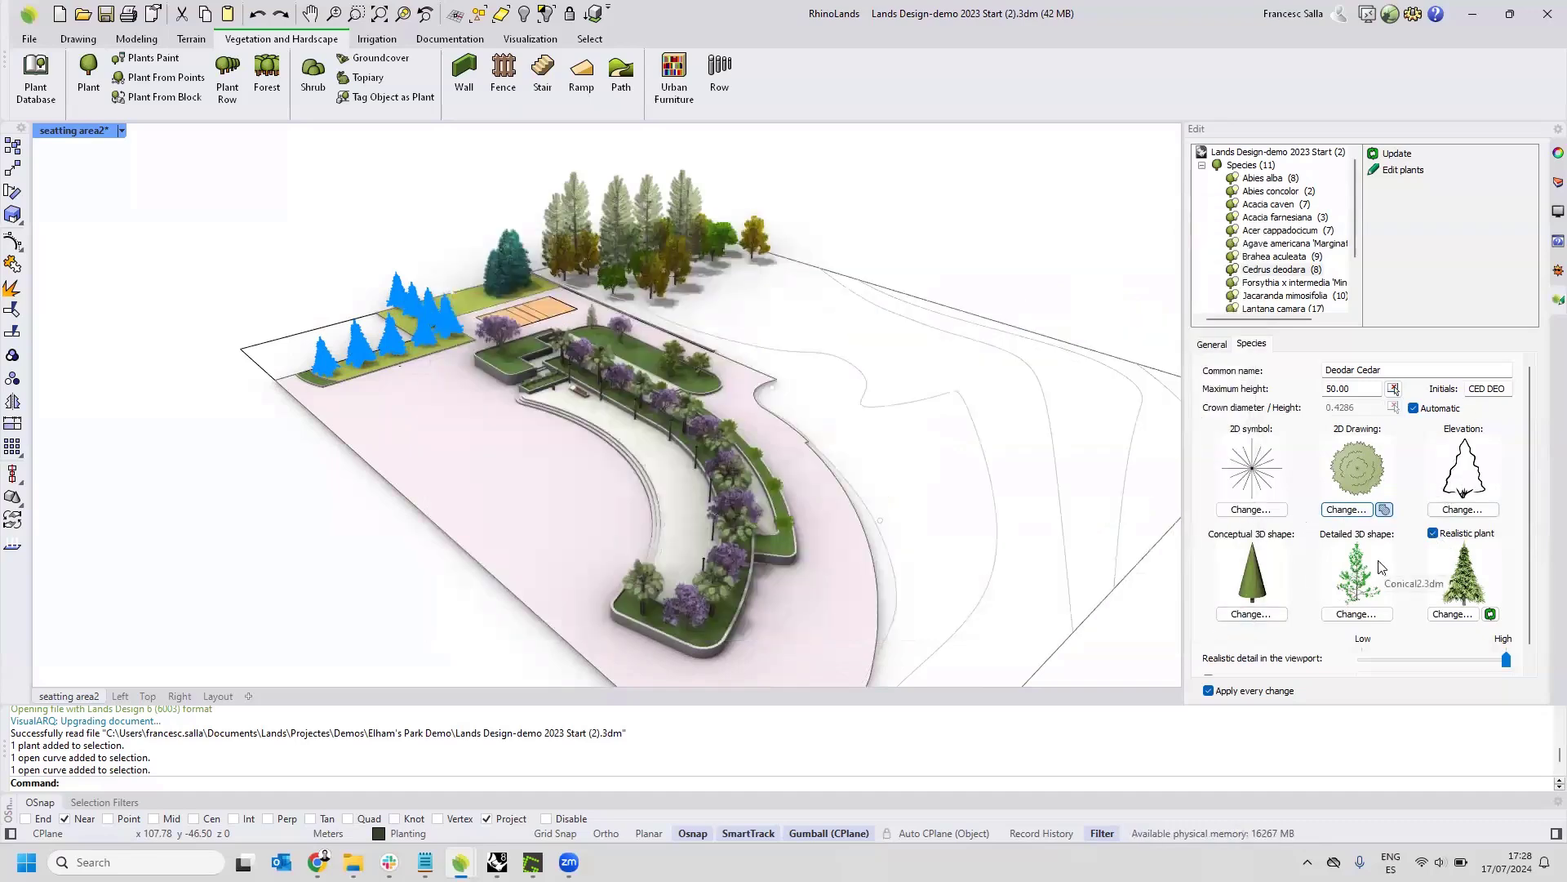
left_click(1054, 277)
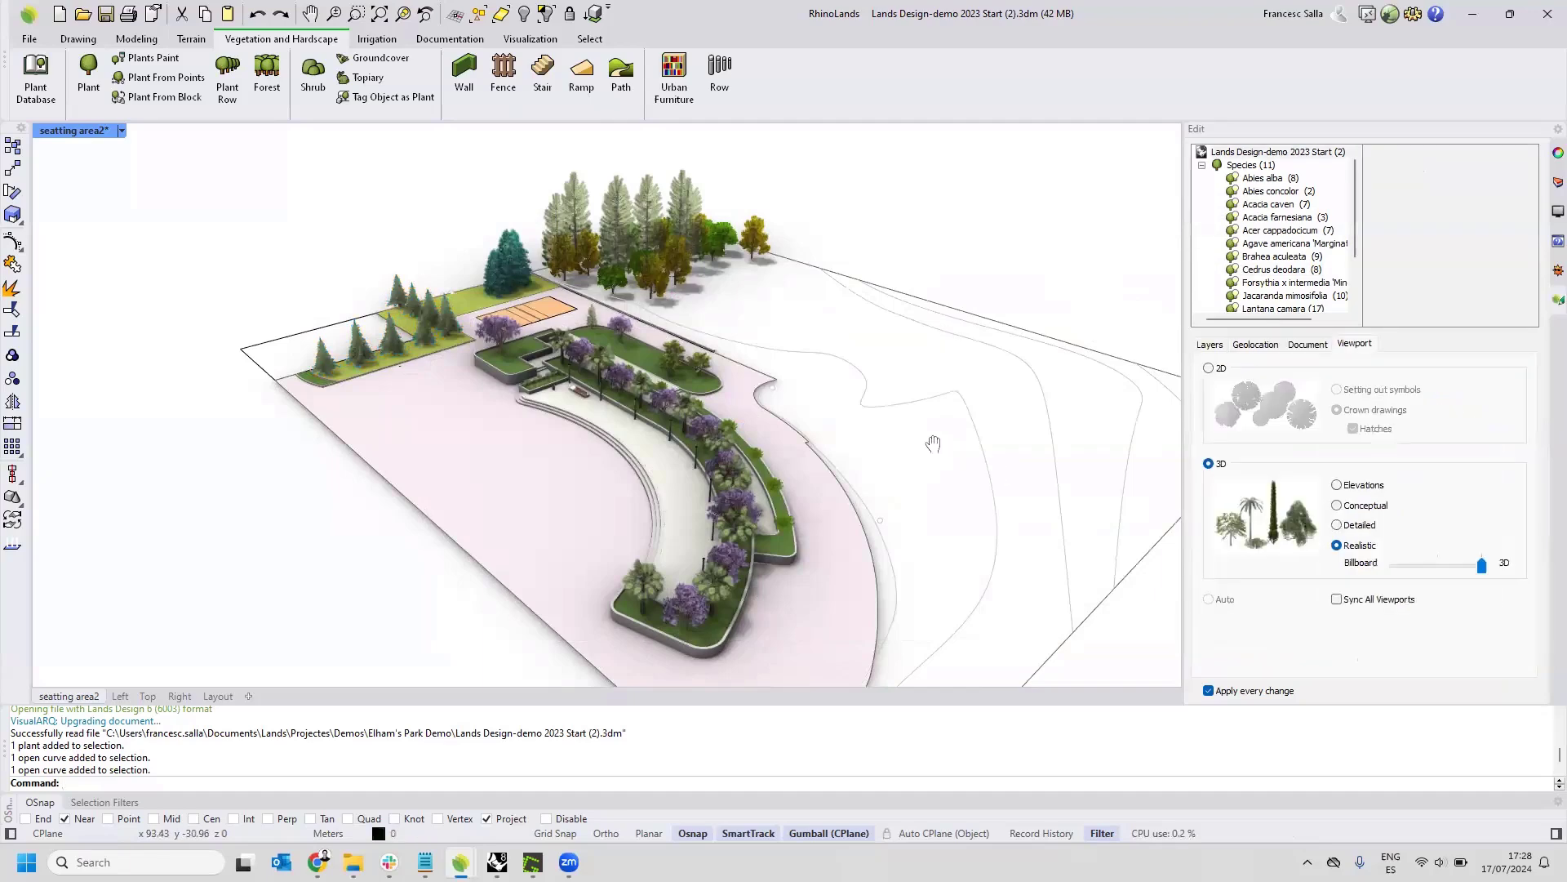
Elevate the contour curves along a line from the plaza's curved edge to the outermost contour, with start dimension 0.00 and increment 1.00.
right_click_drag(934, 444, 888, 433)
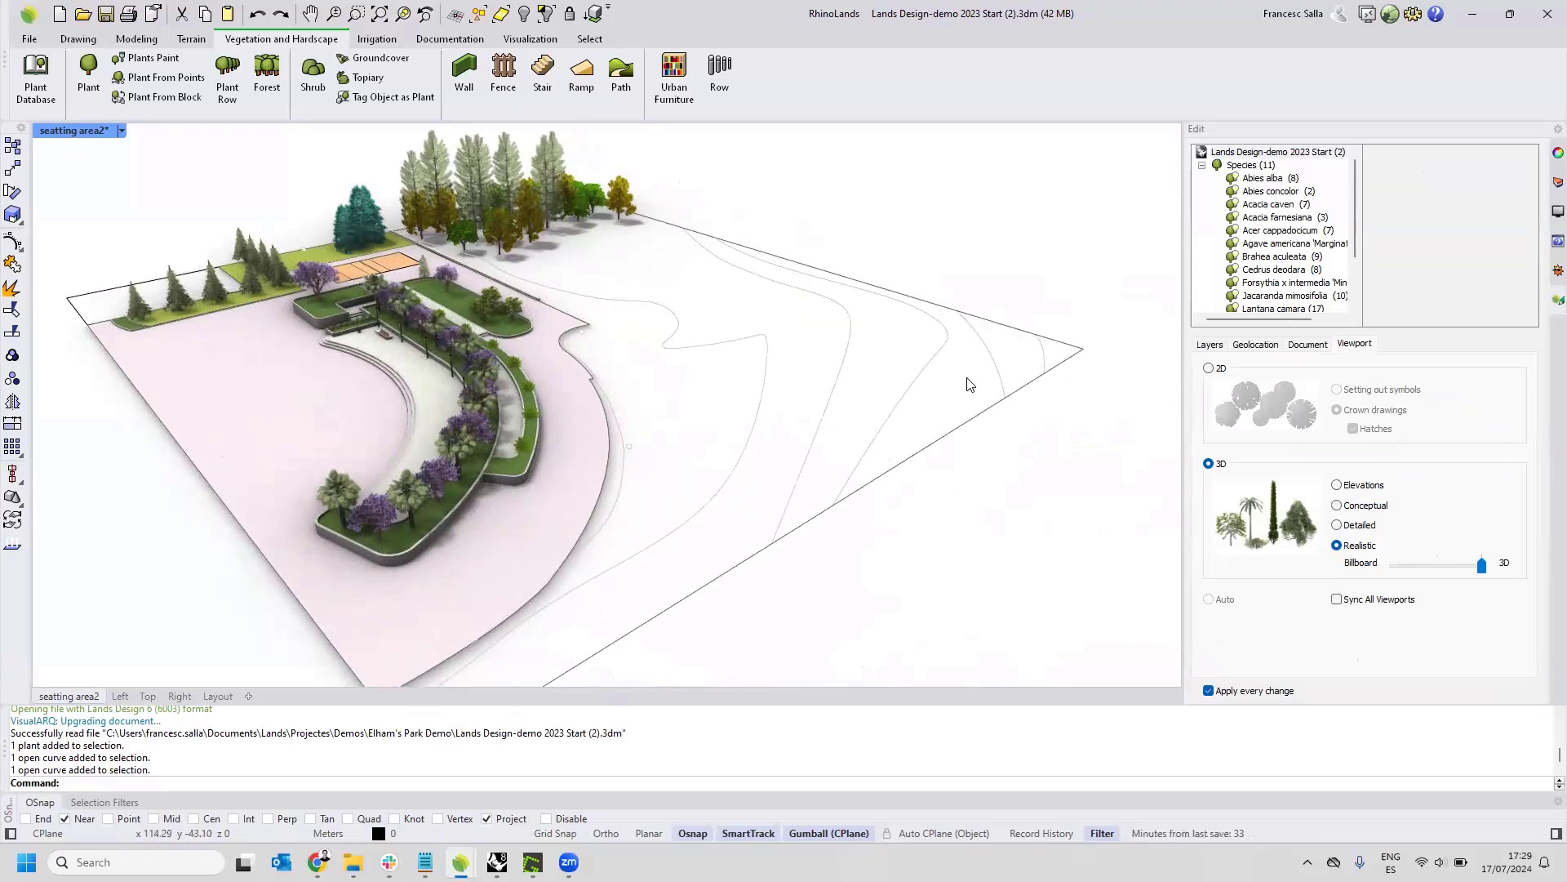
right_click_drag(1025, 338, 880, 343)
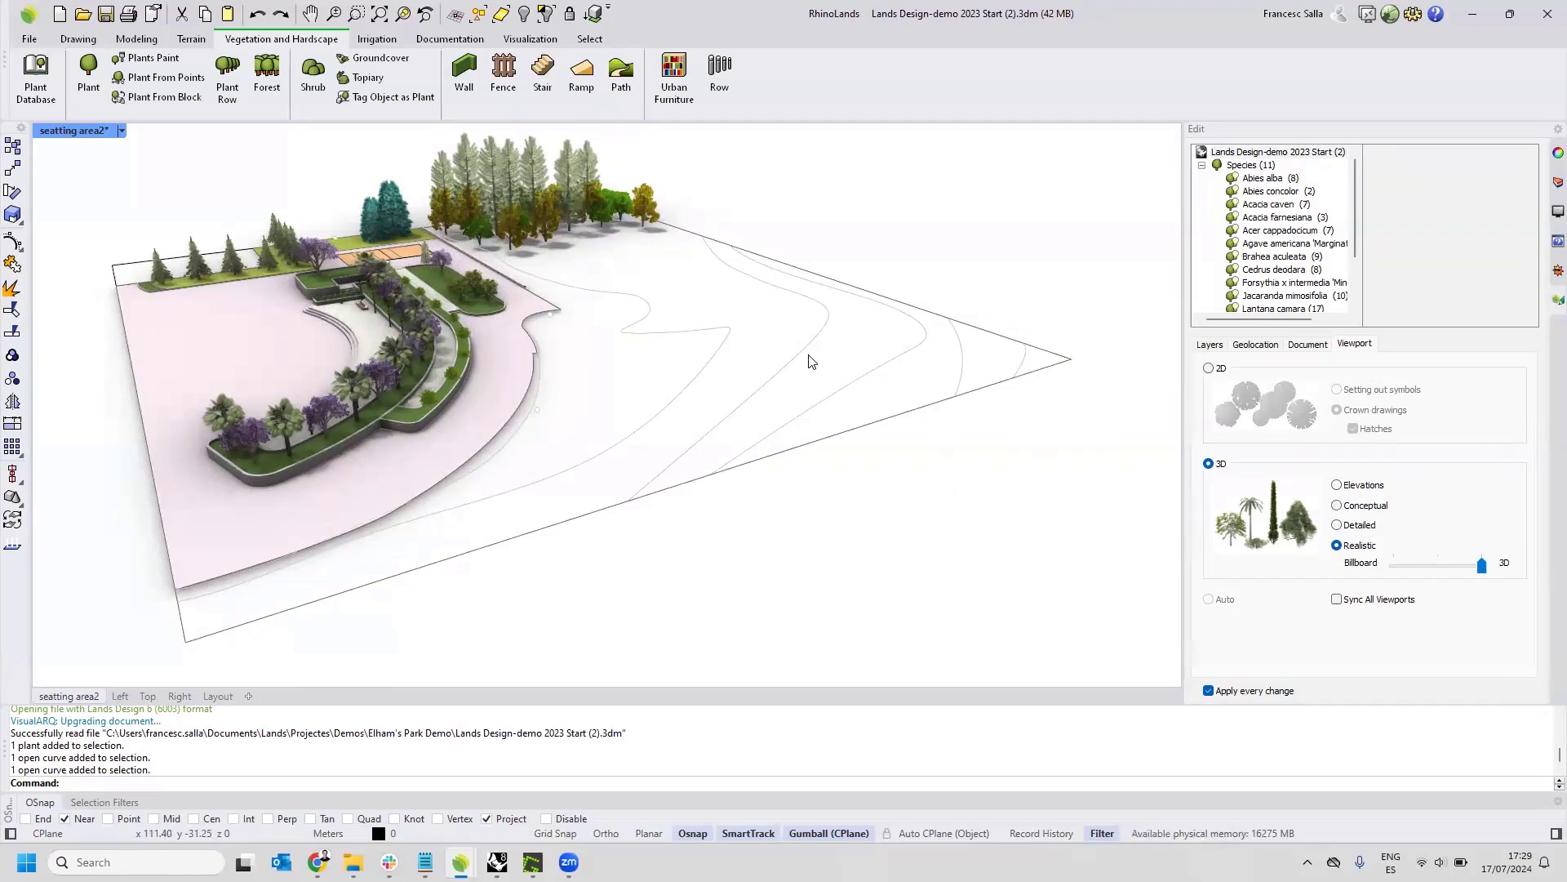
mouse_move(794, 364)
right_mouse_down()
mouse_move(703, 318)
mouse_move(774, 379)
right_mouse_up()
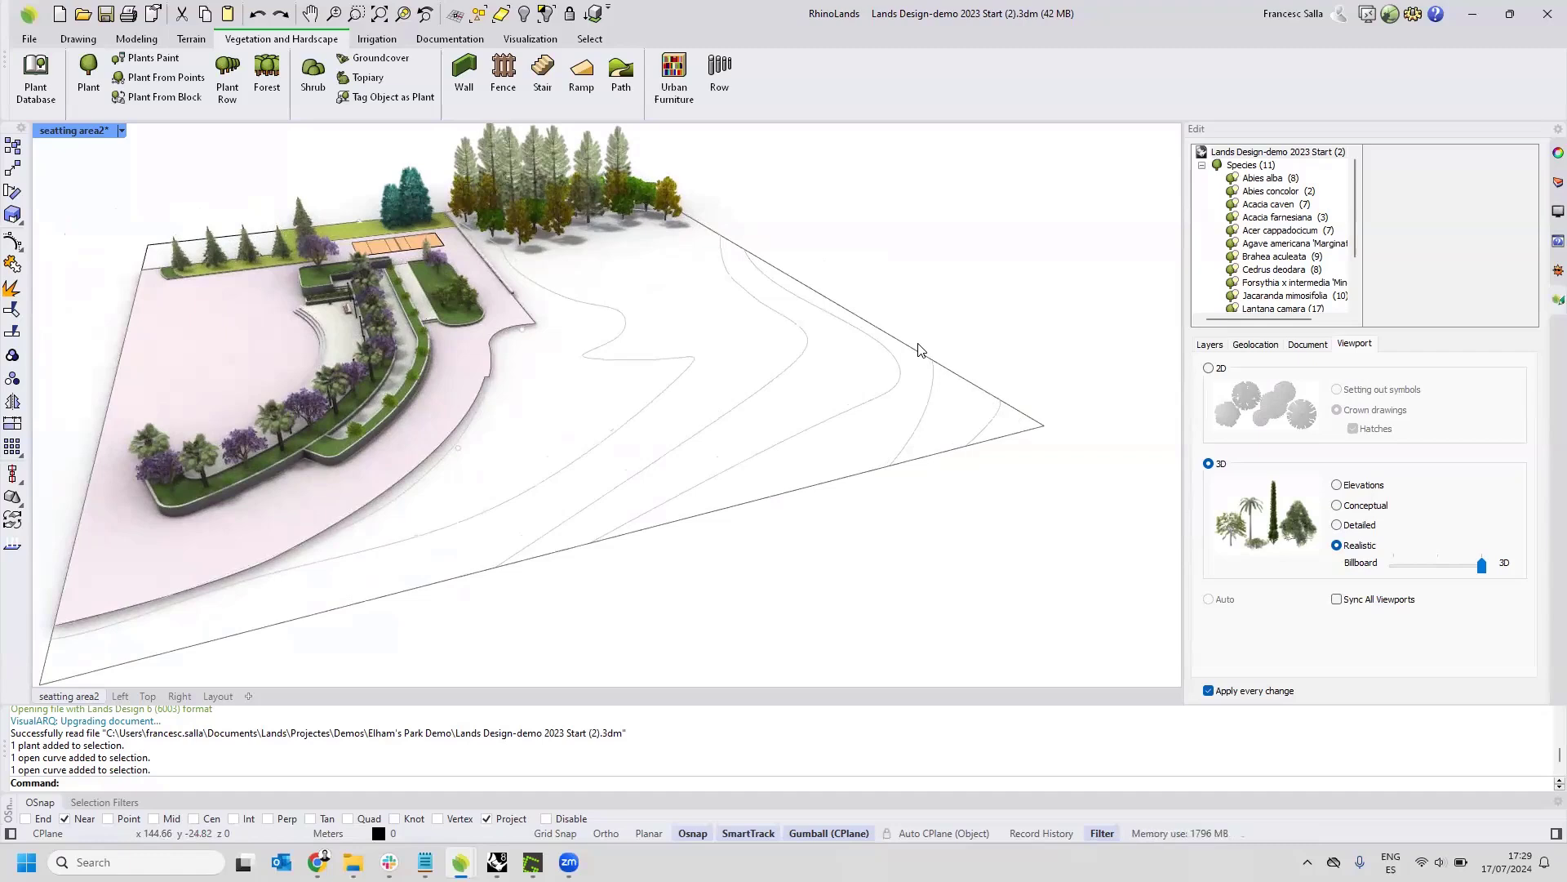
left_click(203, 40)
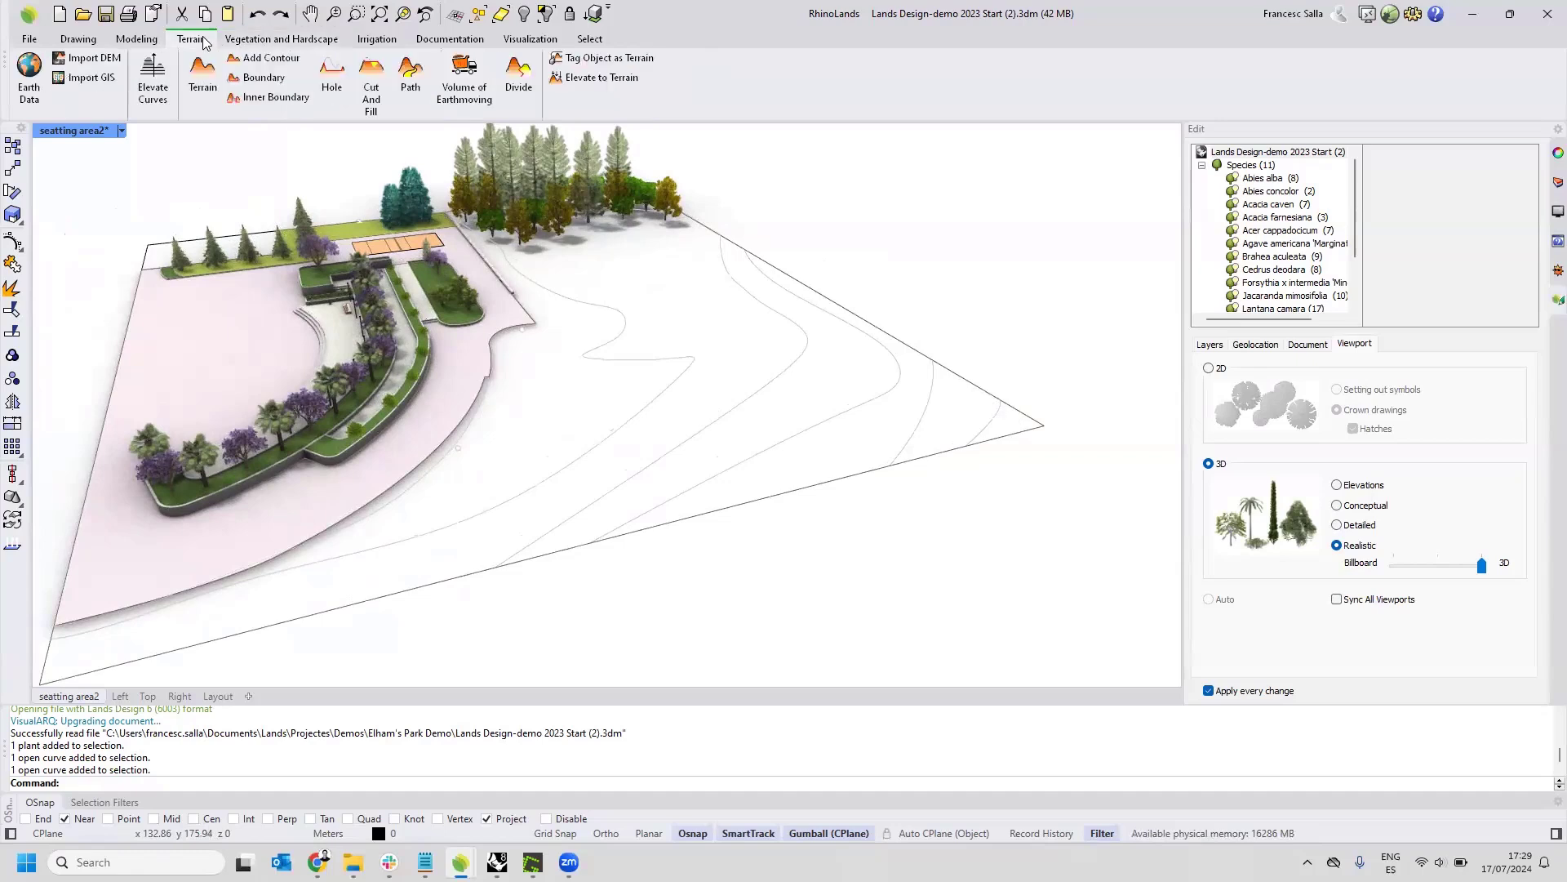
left_click(153, 73)
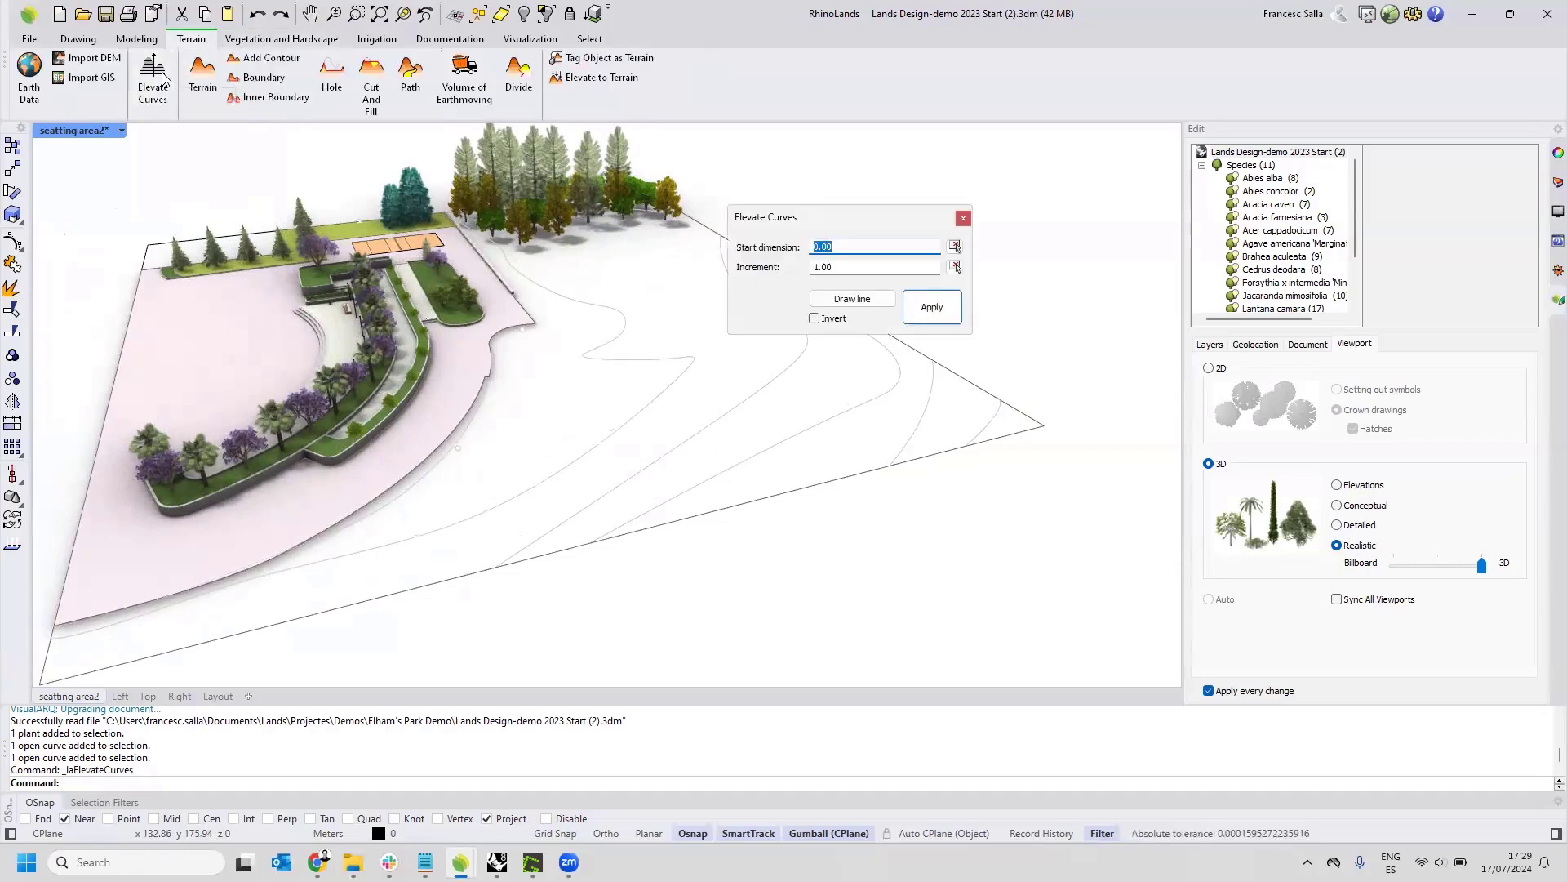
left_click(852, 299)
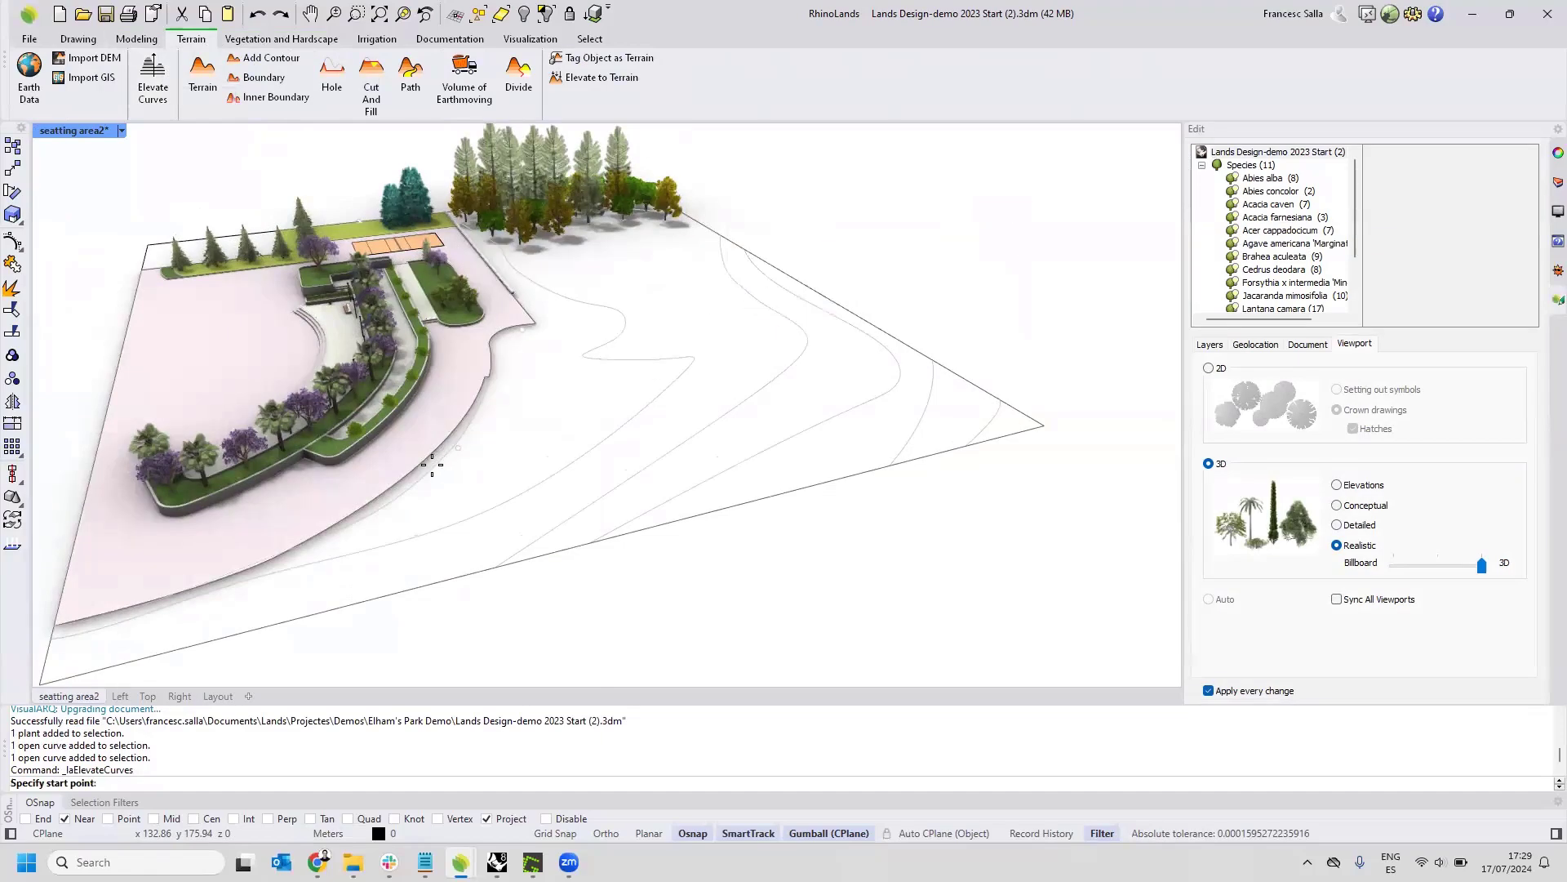
left_click(829, 299)
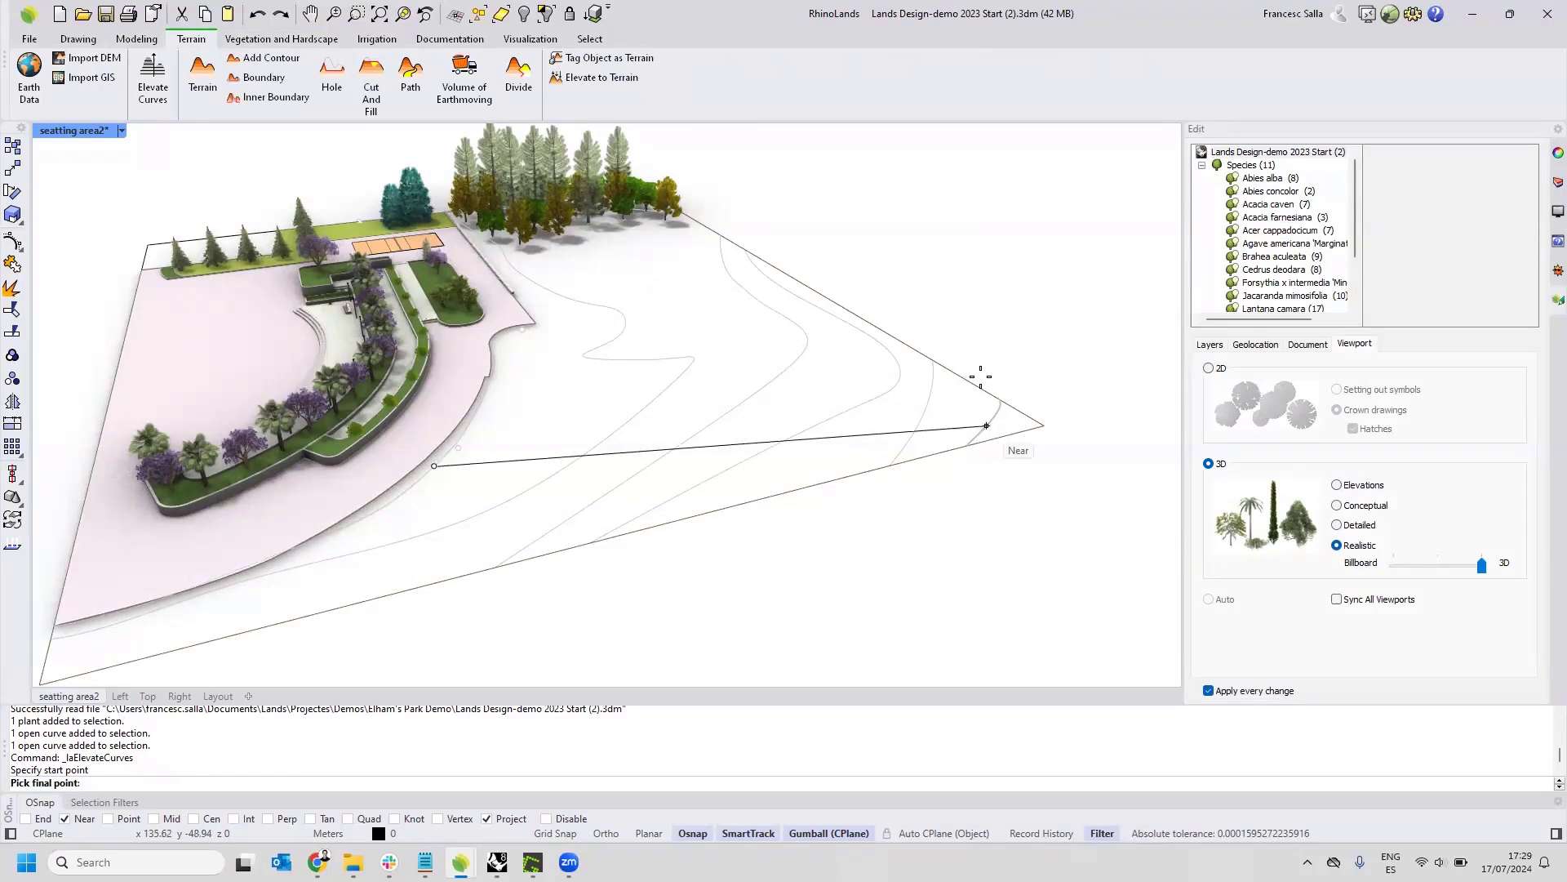
left_click(986, 425)
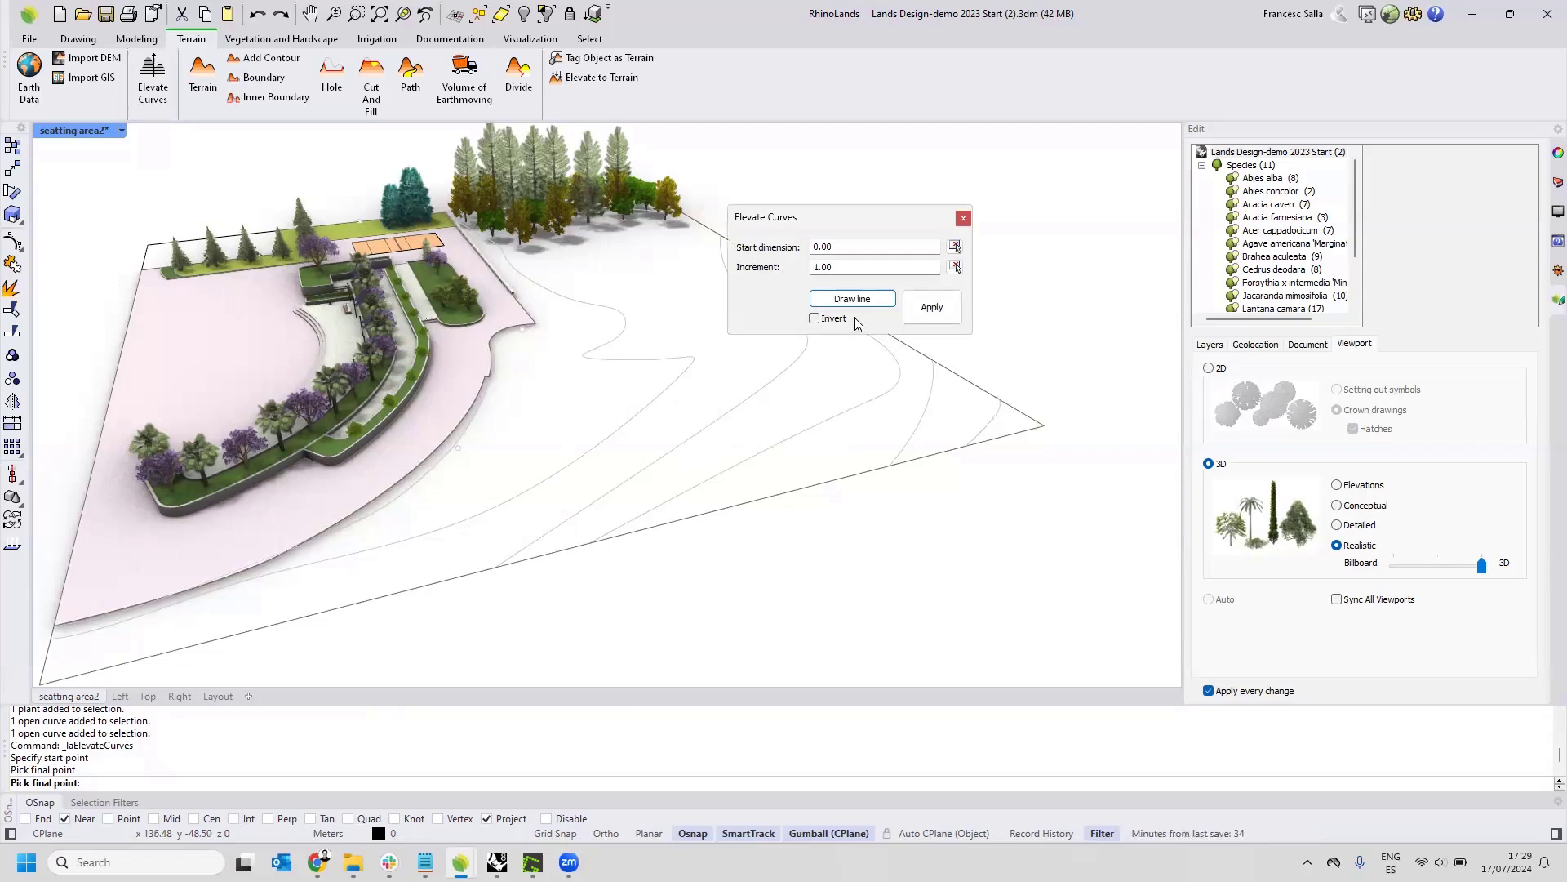
double_click(808, 269)
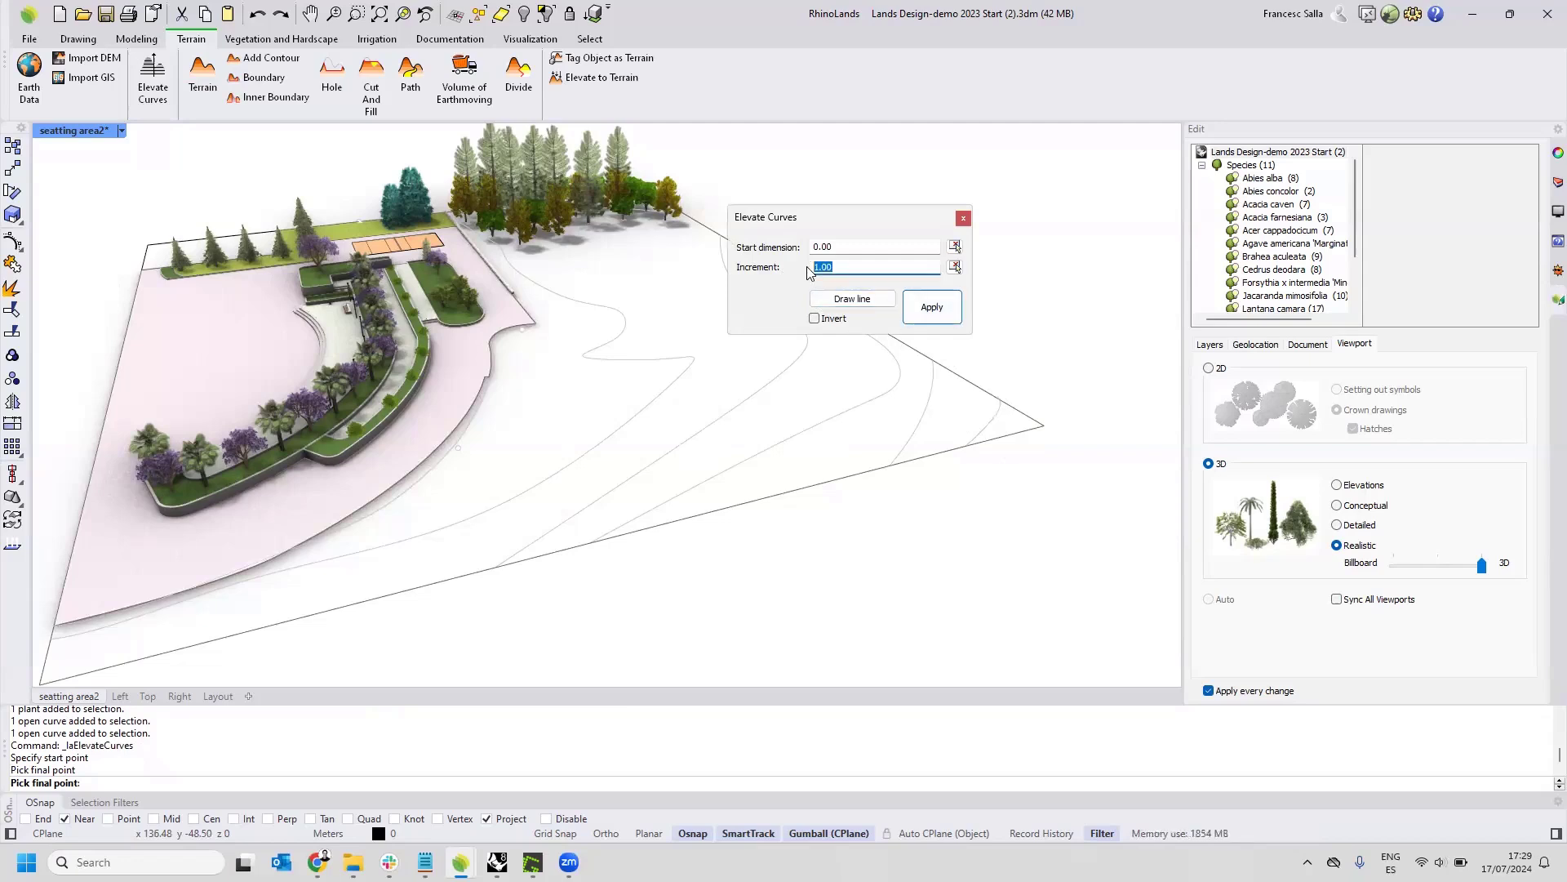
double_click(844, 248)
left_click(907, 307)
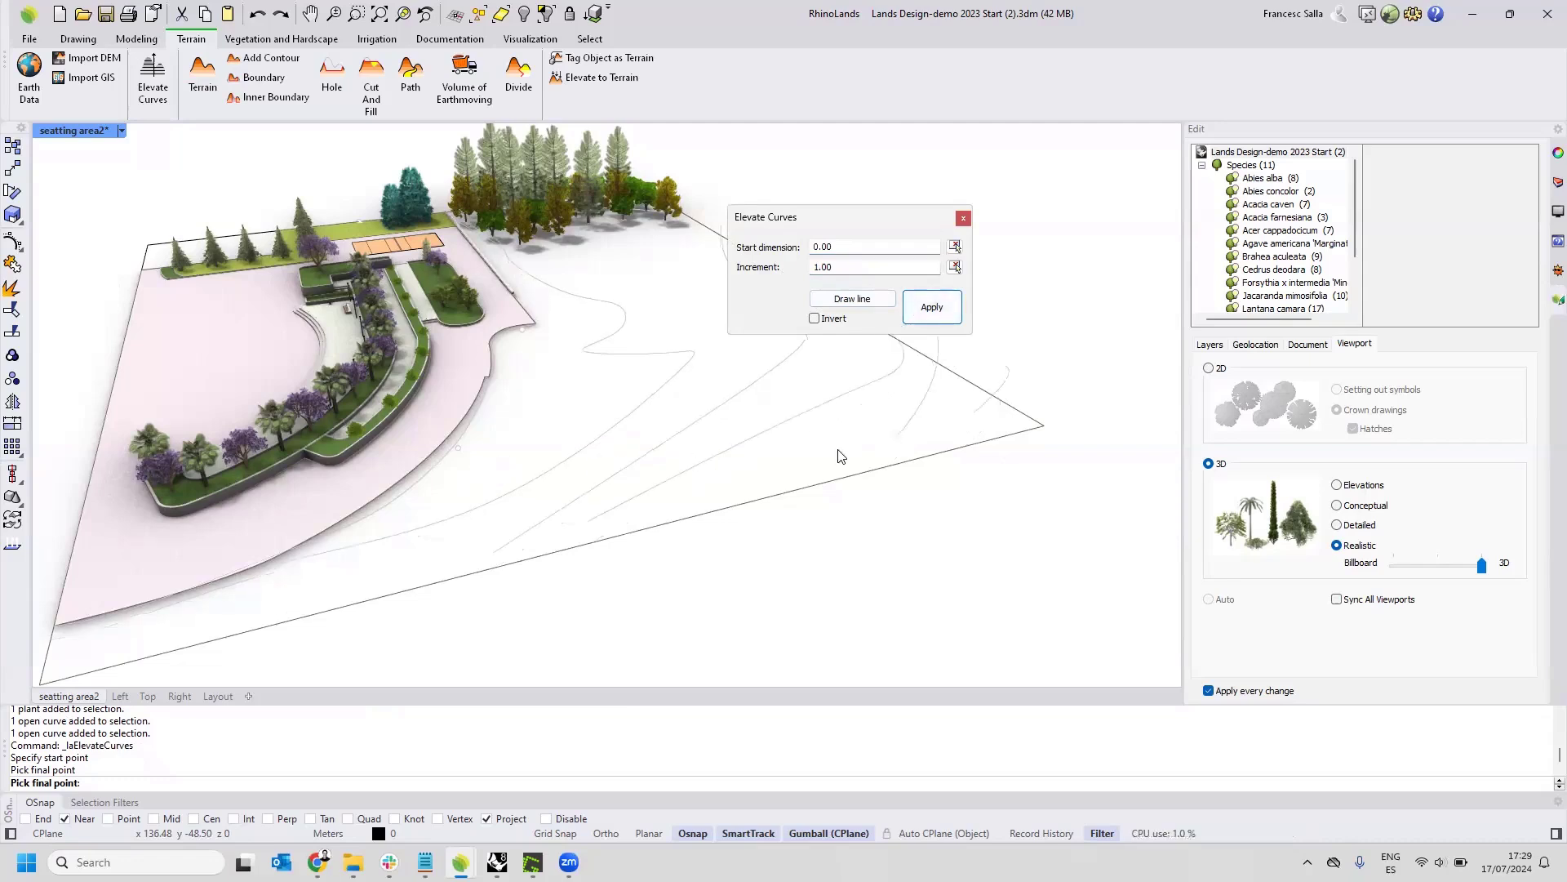
Try an elevation increment of 3 on the contour curves.
double_click(821, 267)
type("3")
left_click(921, 308)
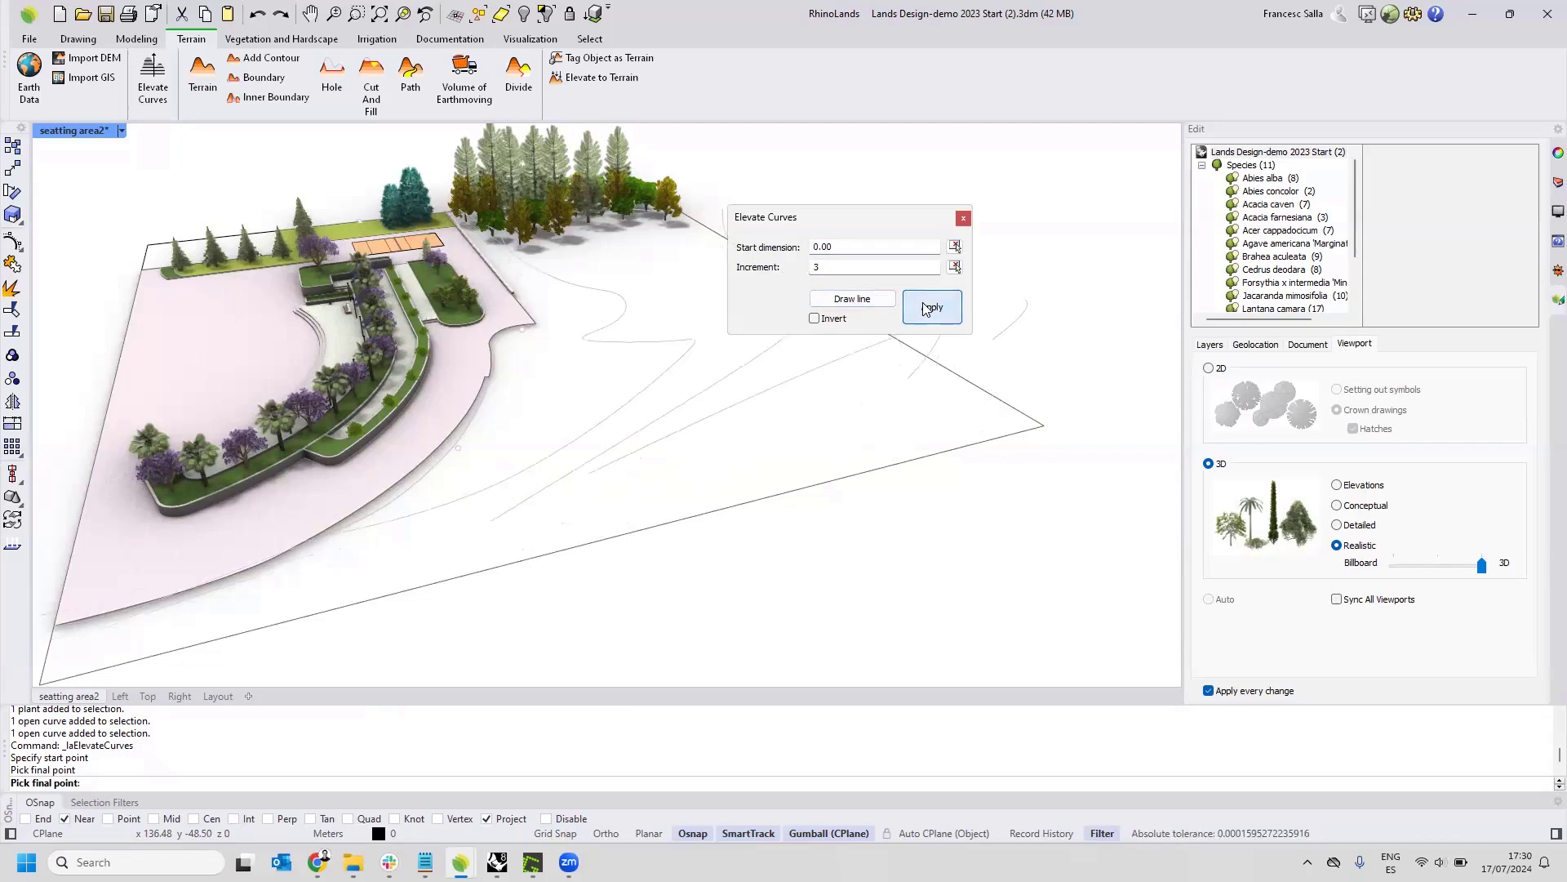
Return the contour curves' elevation increment to 1, apply it, and finish elevating the curves.
left_click_drag(828, 268, 789, 270)
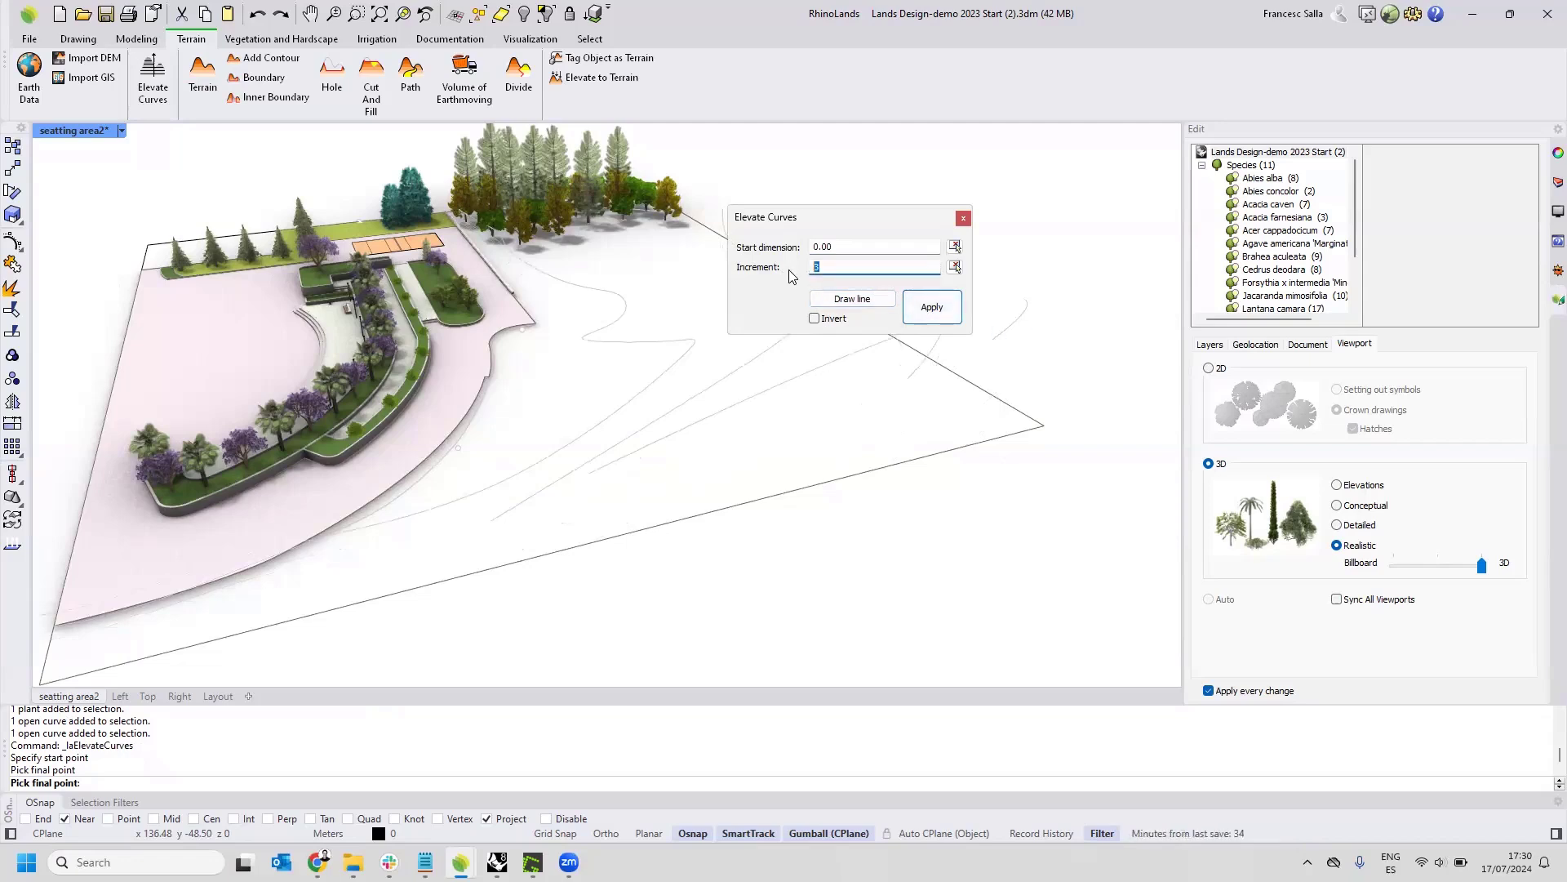
type("1")
left_click(929, 308)
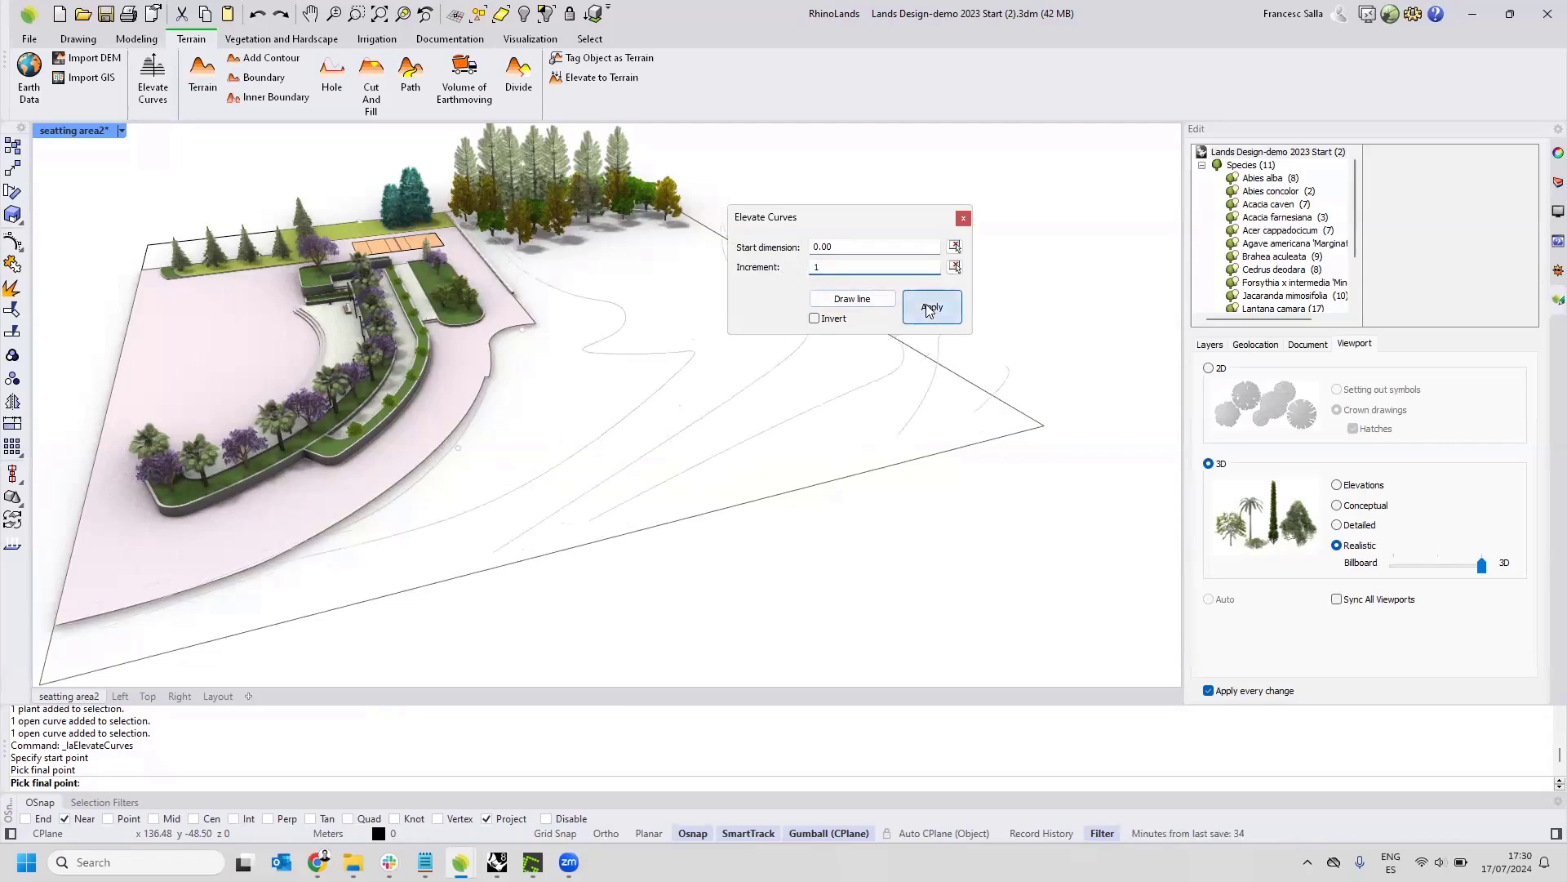
left_click(964, 218)
Start a terrain from the elevated contour curves, the plaza's outer edge curve and the point beside it.
scroll(713, 437, "down", 4)
right_click_drag(713, 437, 748, 413)
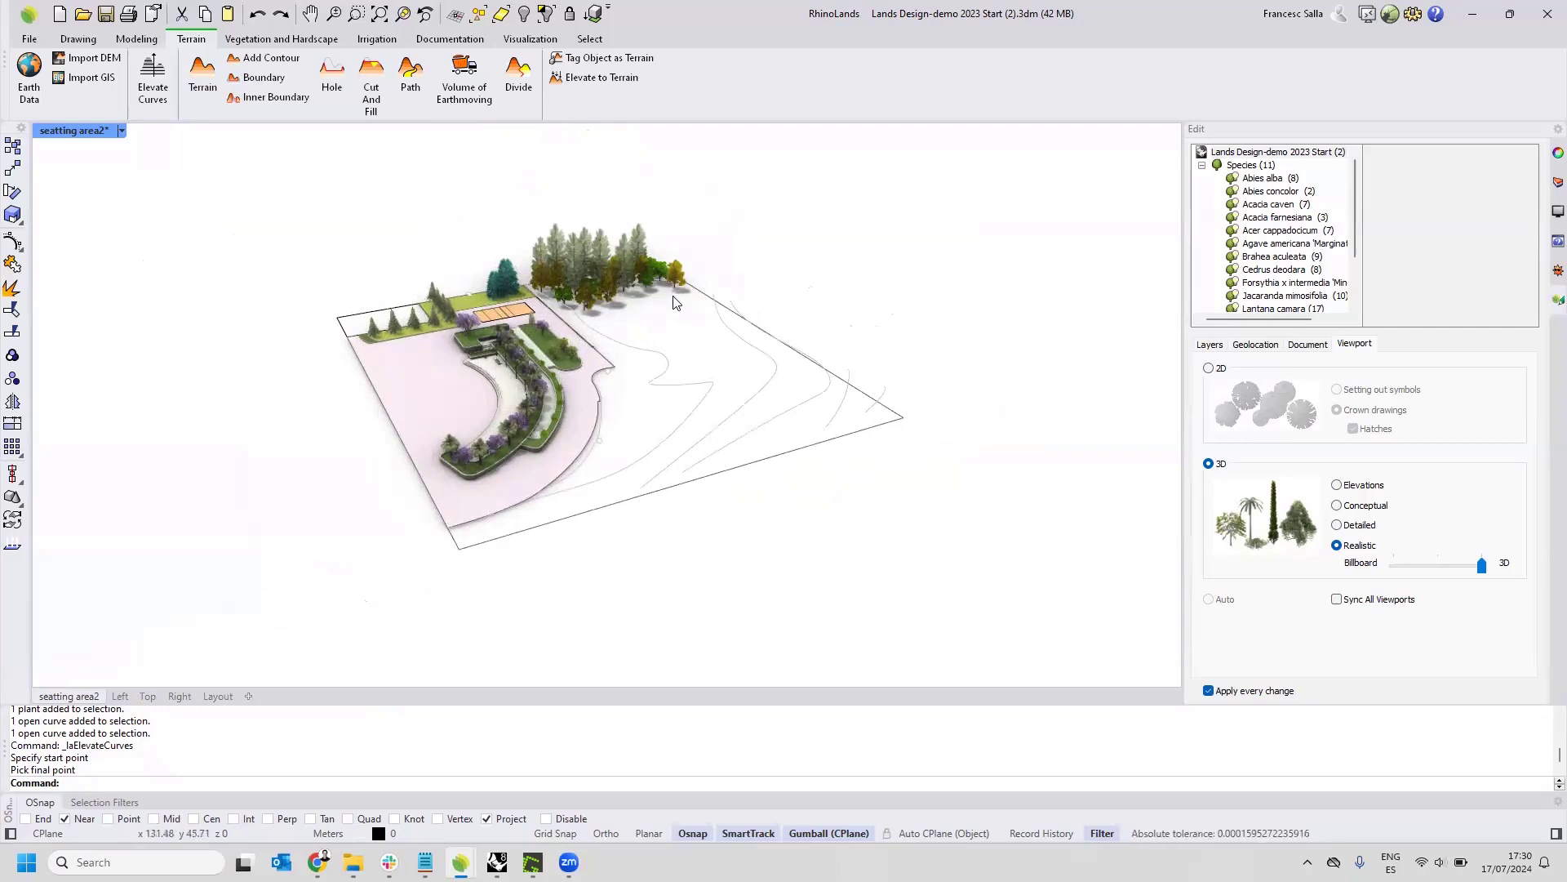
scroll(784, 335, "up", 5)
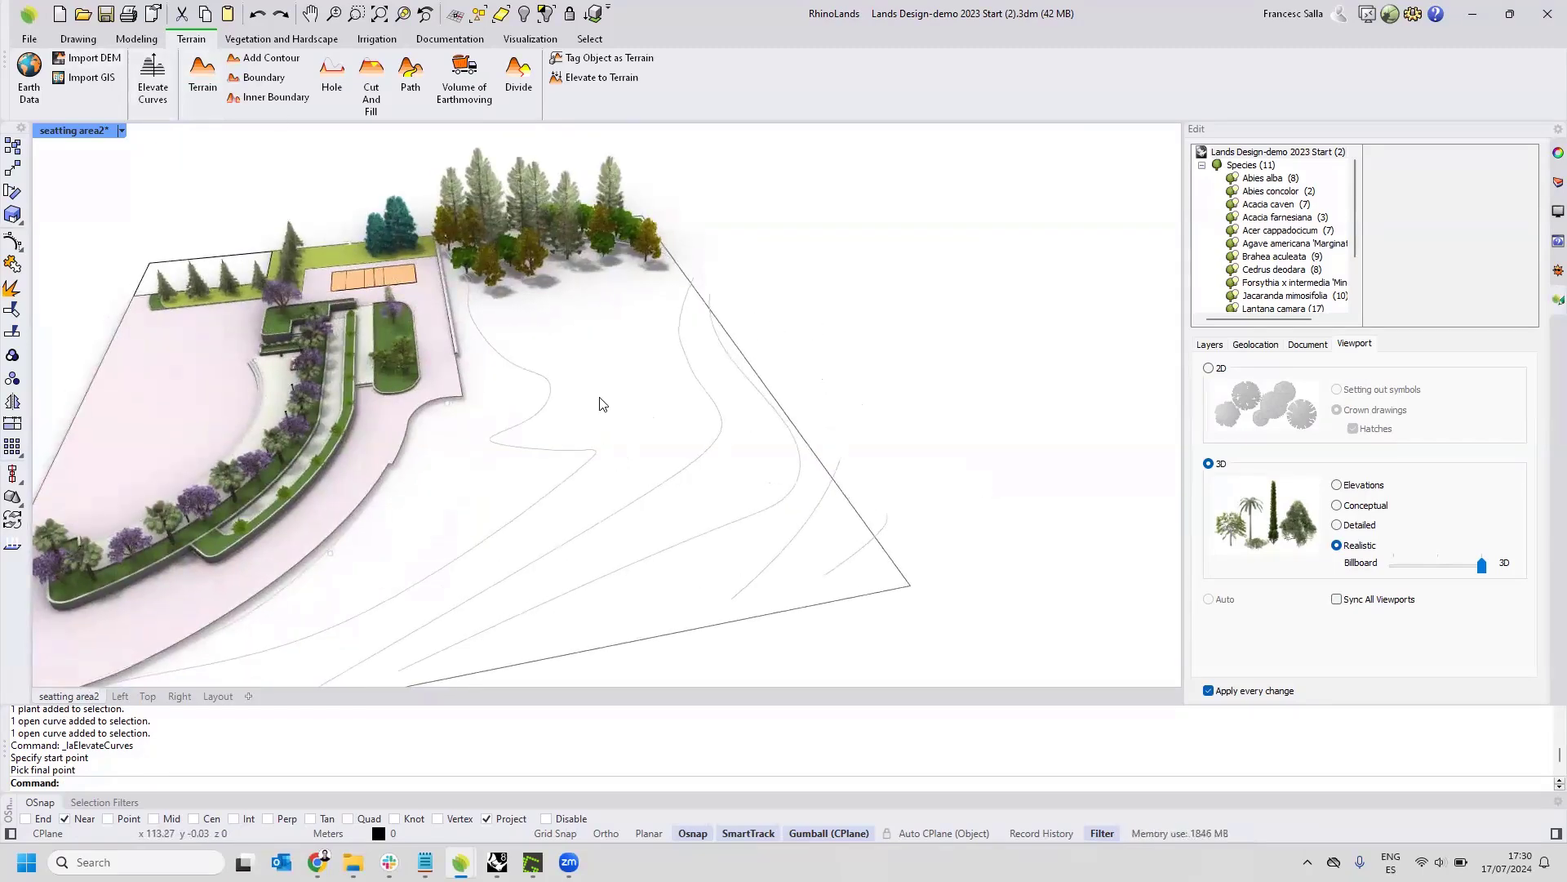
right_click_drag(602, 402, 663, 387)
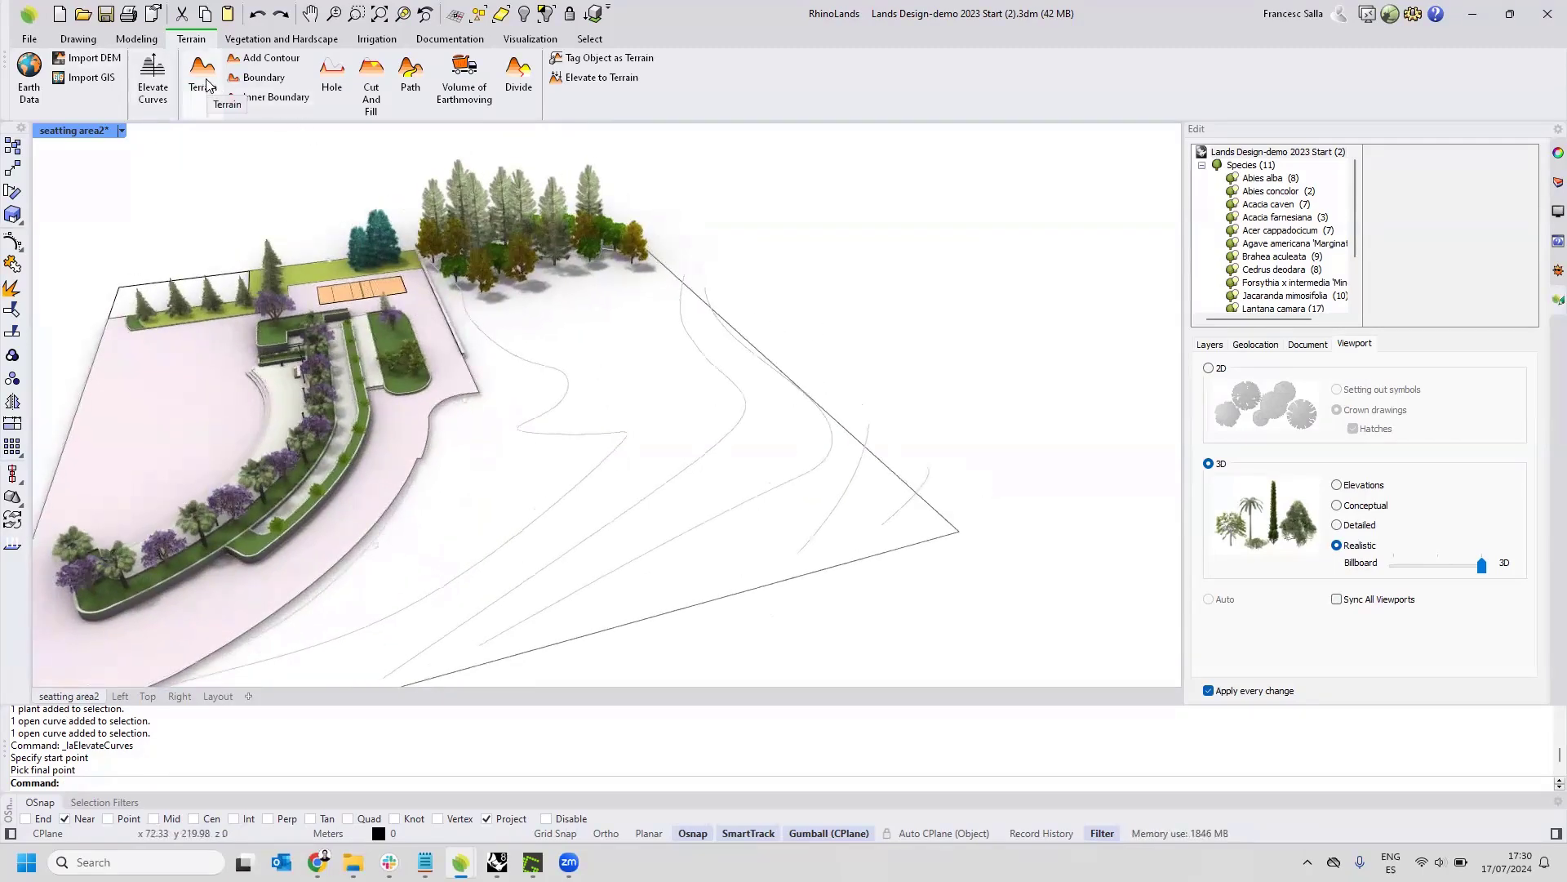
left_click(206, 85)
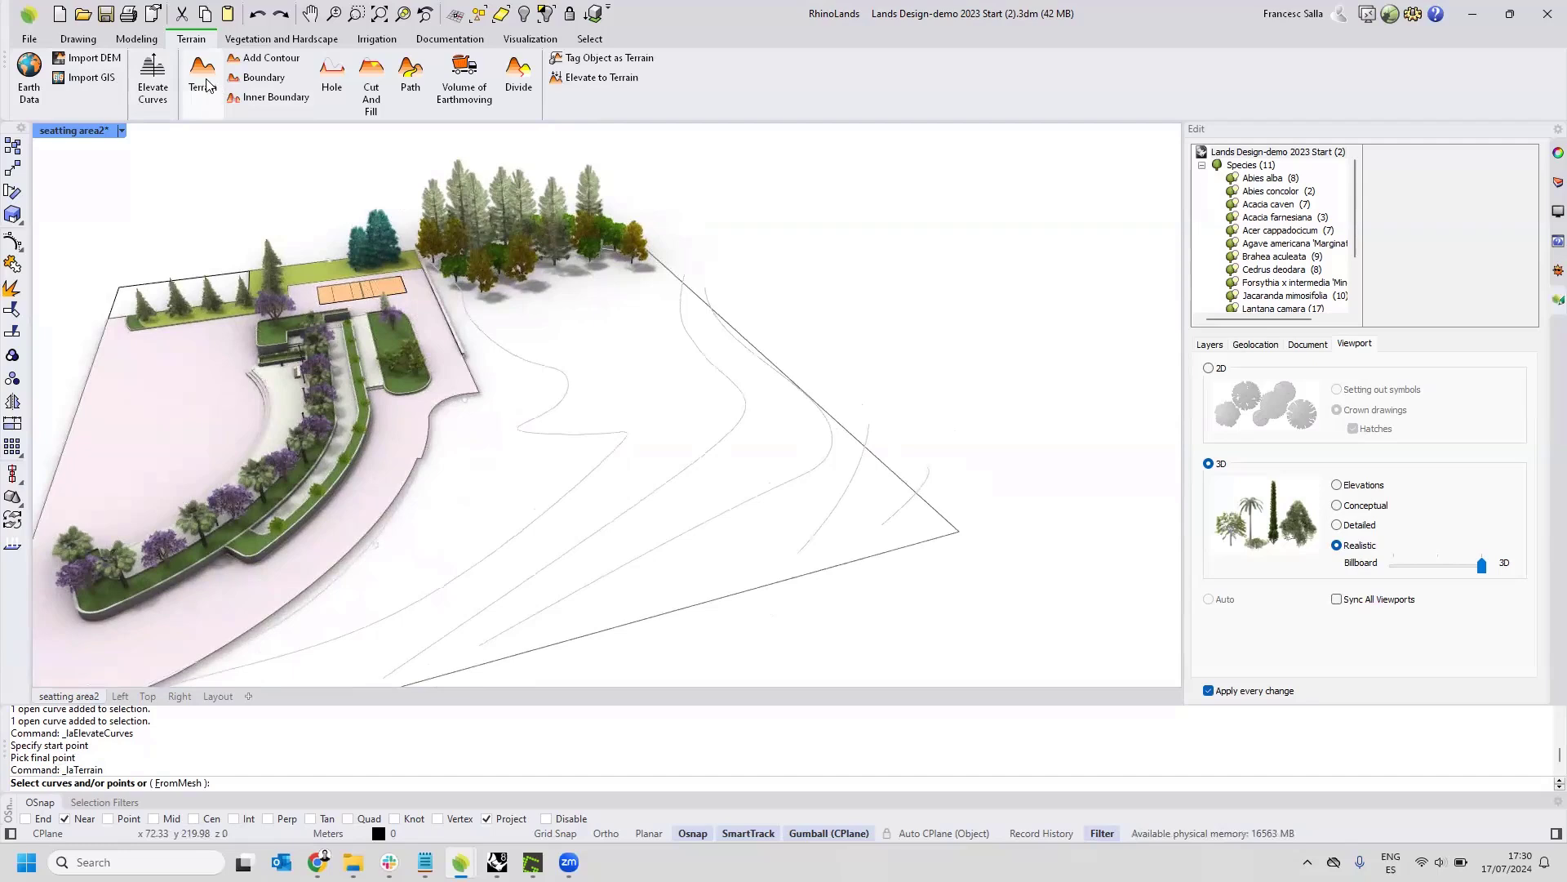
left_click(881, 522)
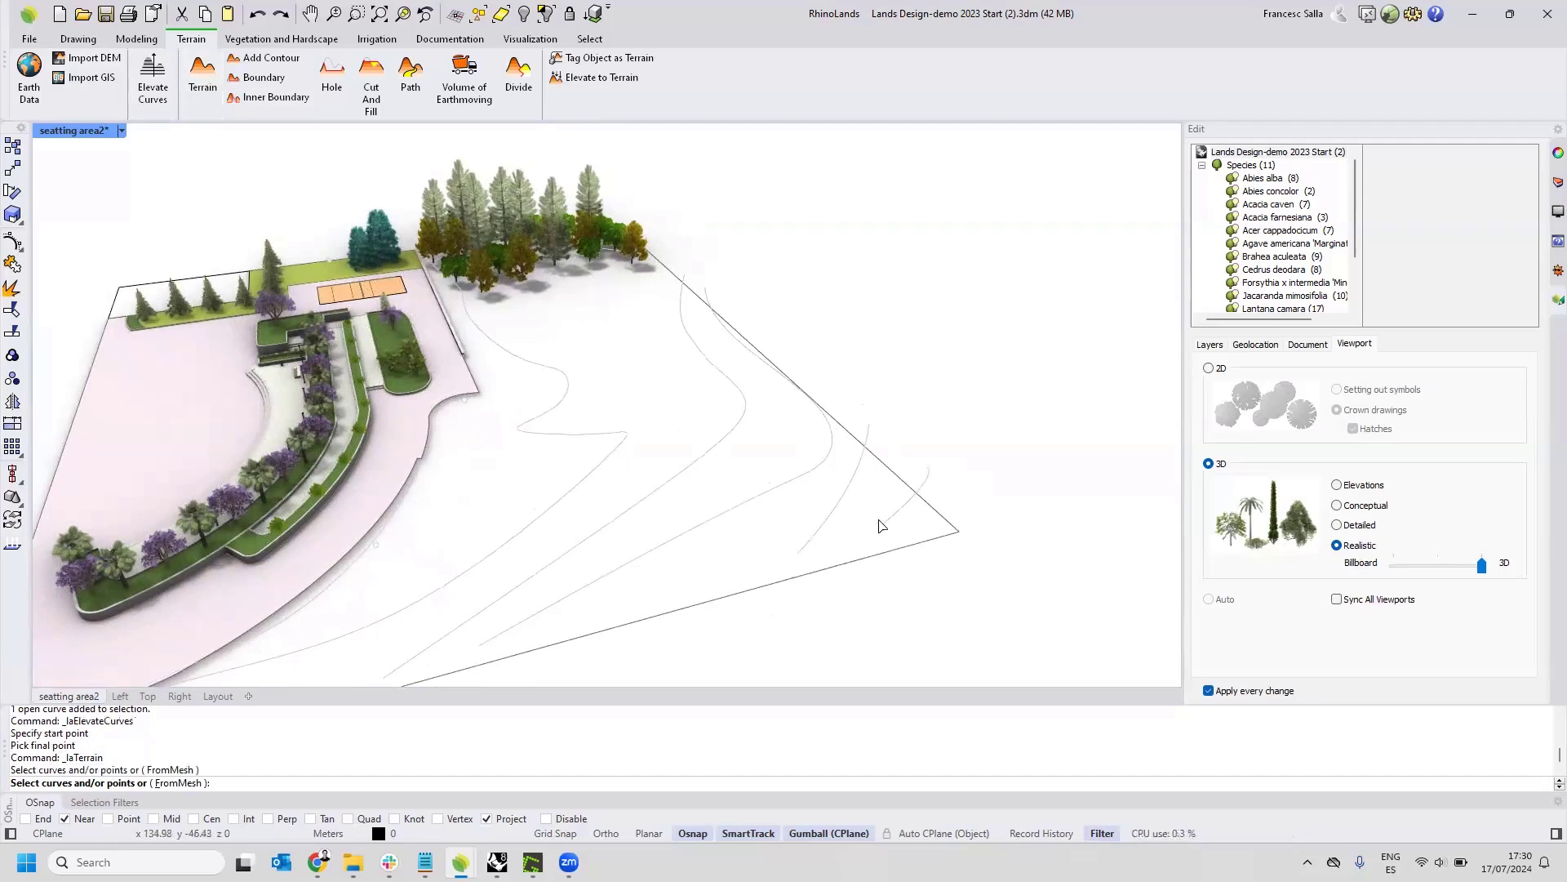
left_click_drag(860, 501, 570, 495)
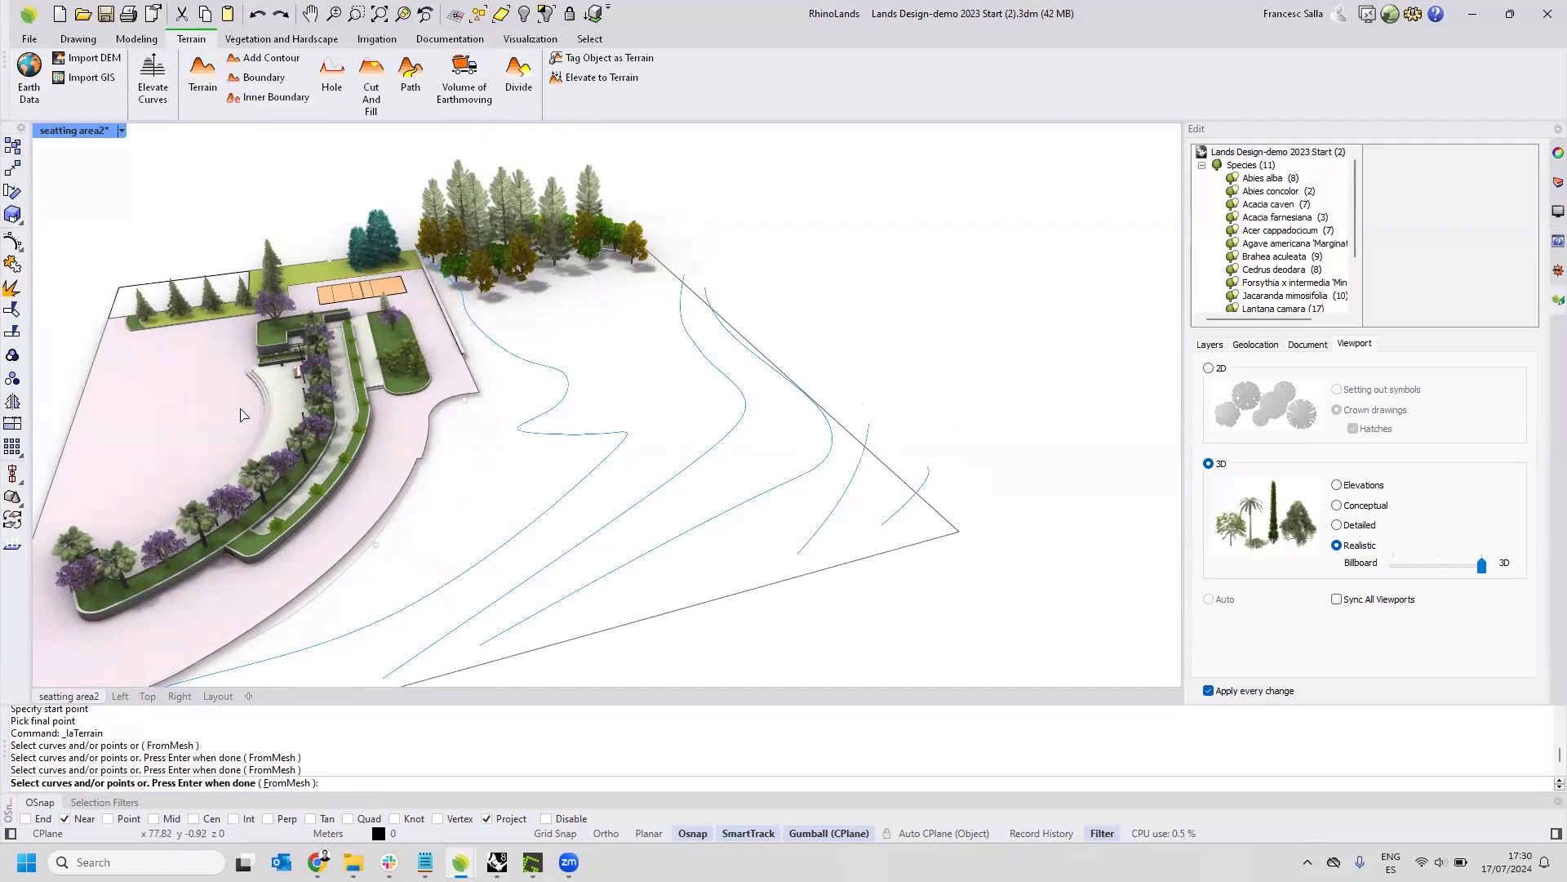
right_click_drag(560, 474, 645, 442)
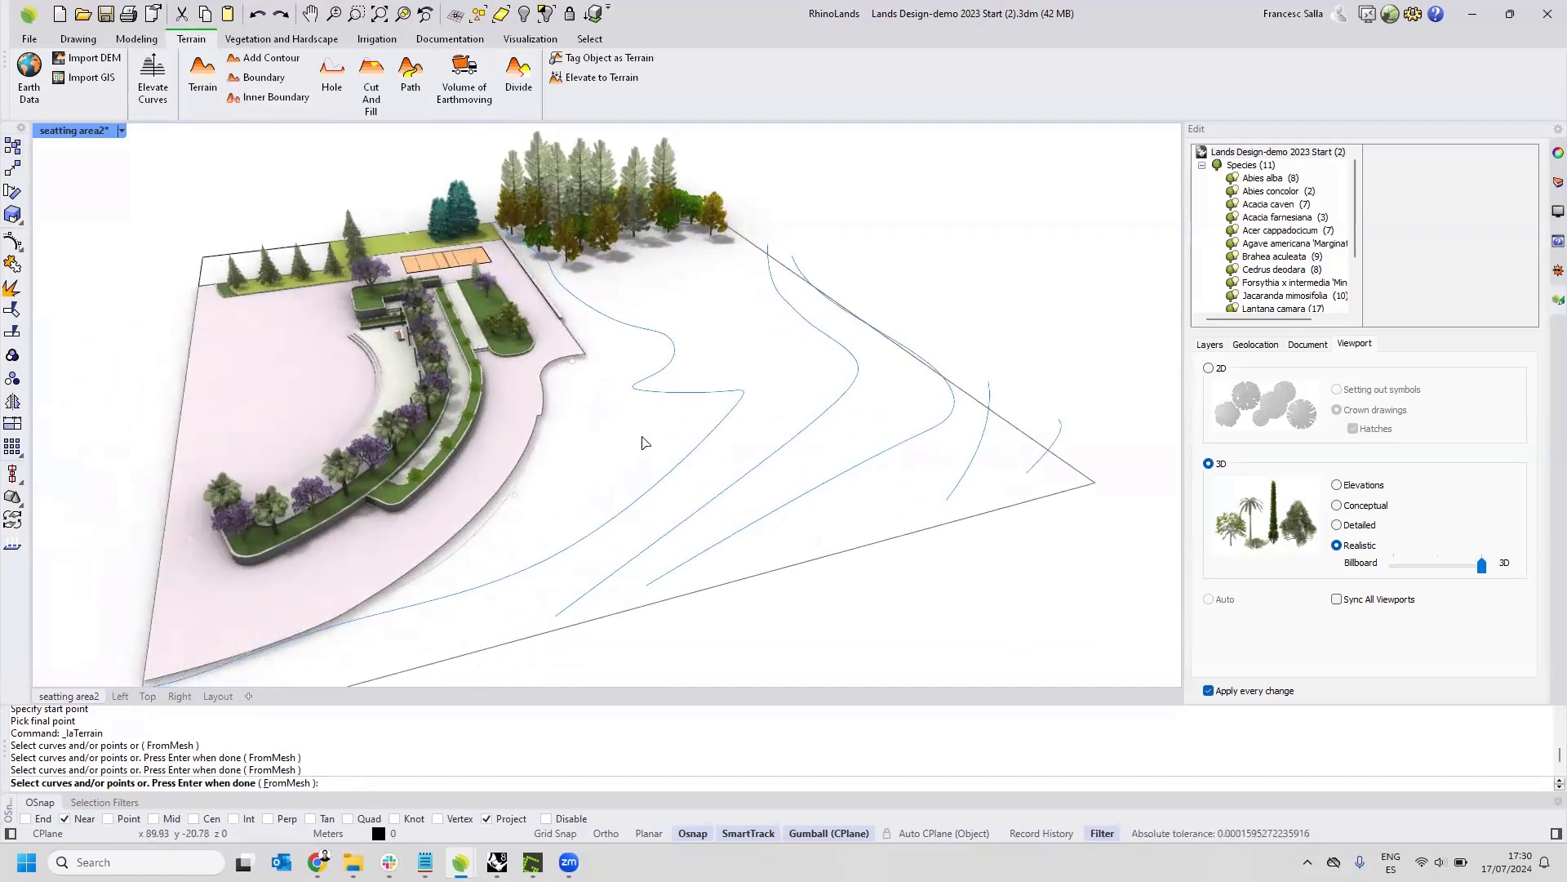
left_click(502, 506)
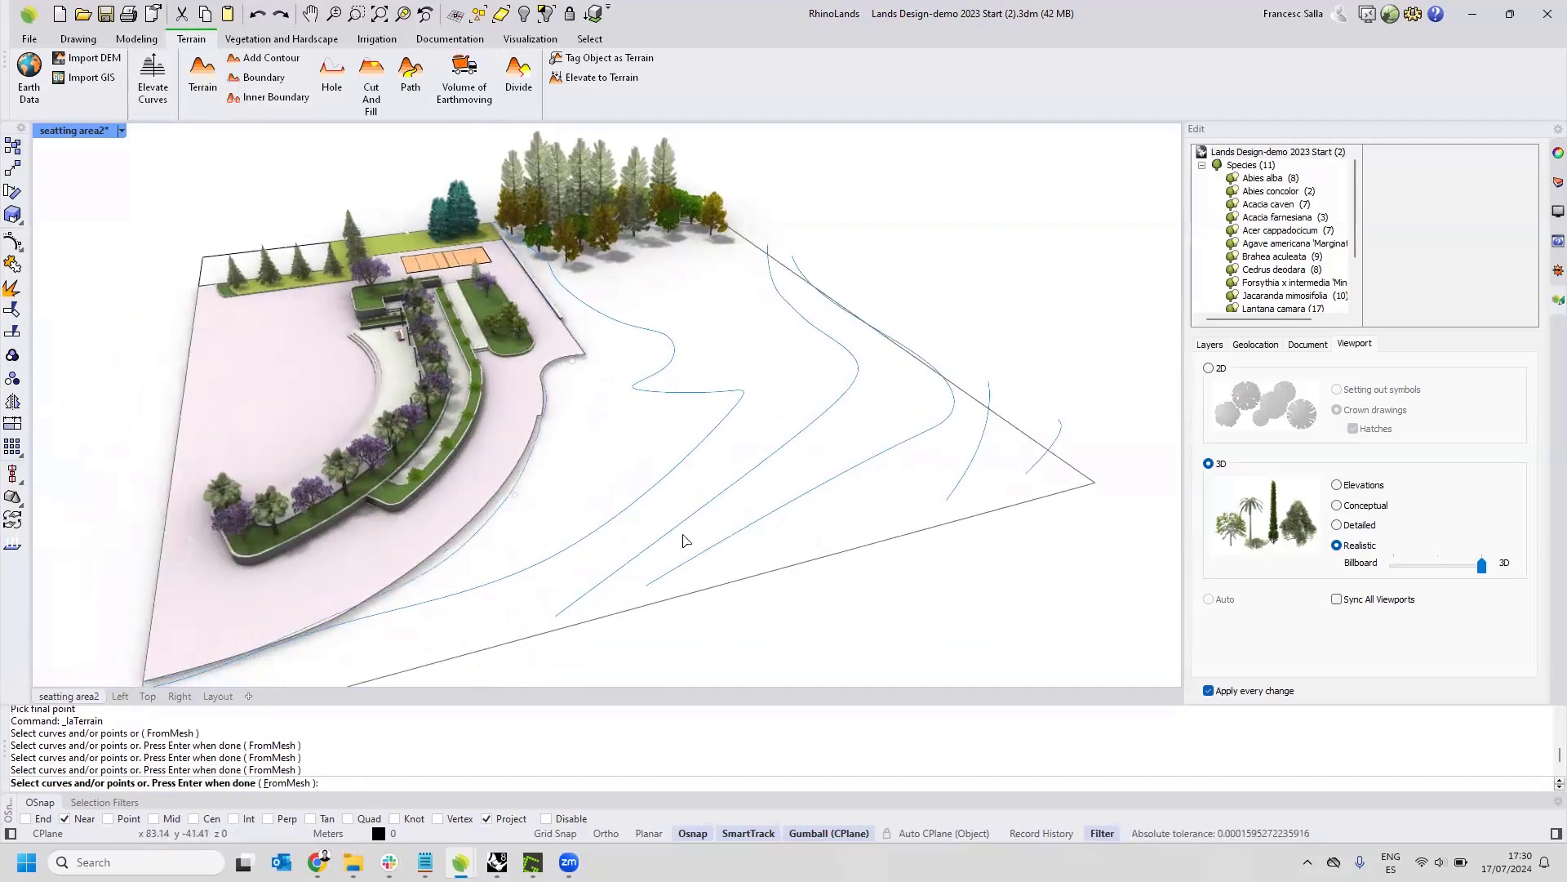
left_click(516, 500)
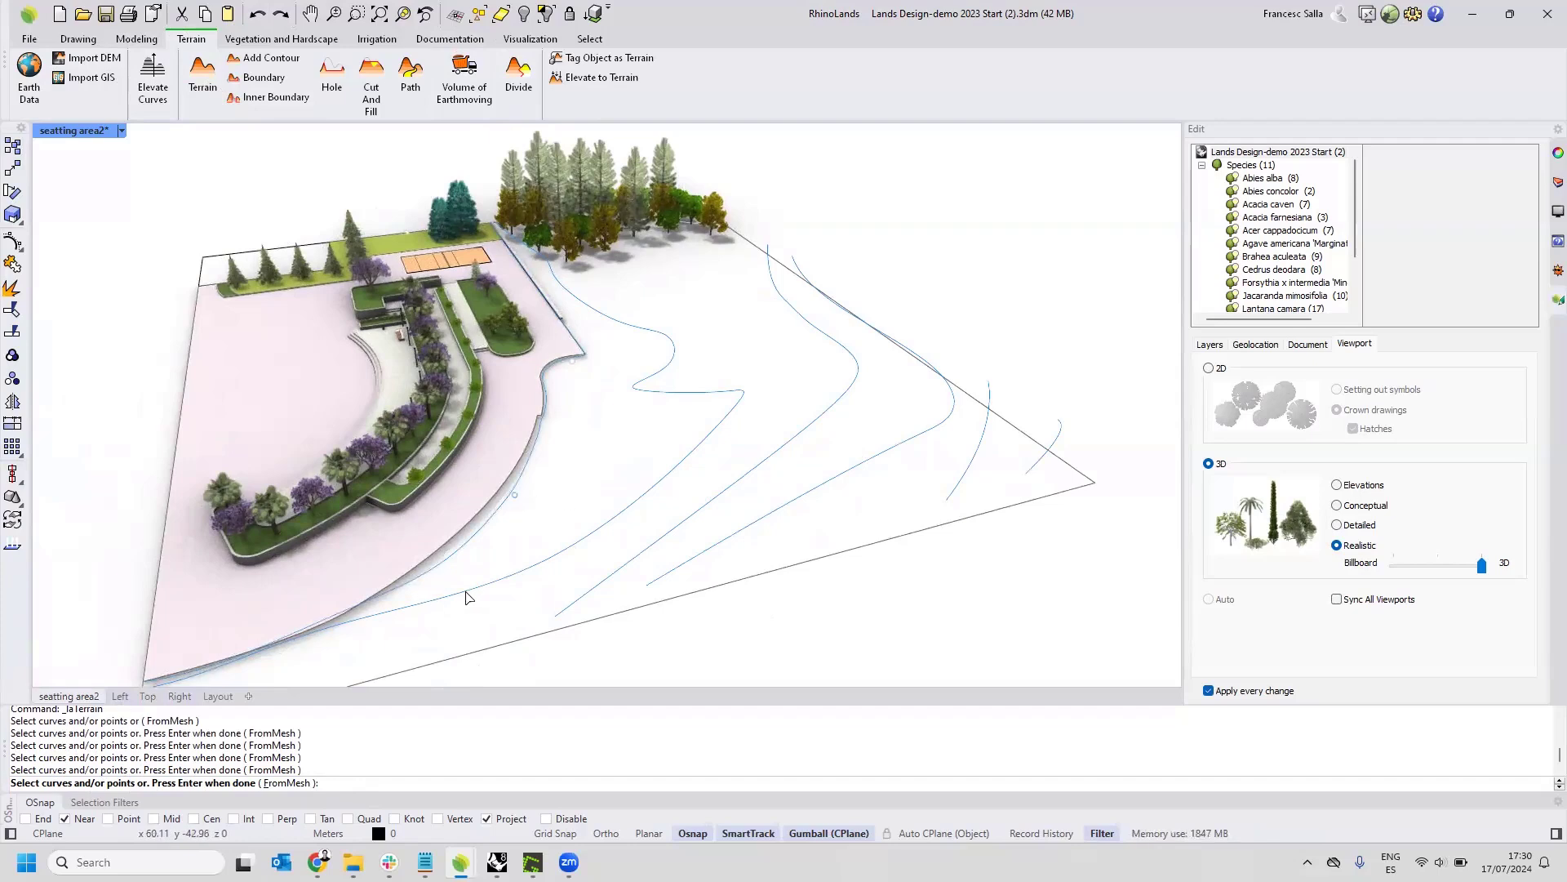
left_click(684, 500)
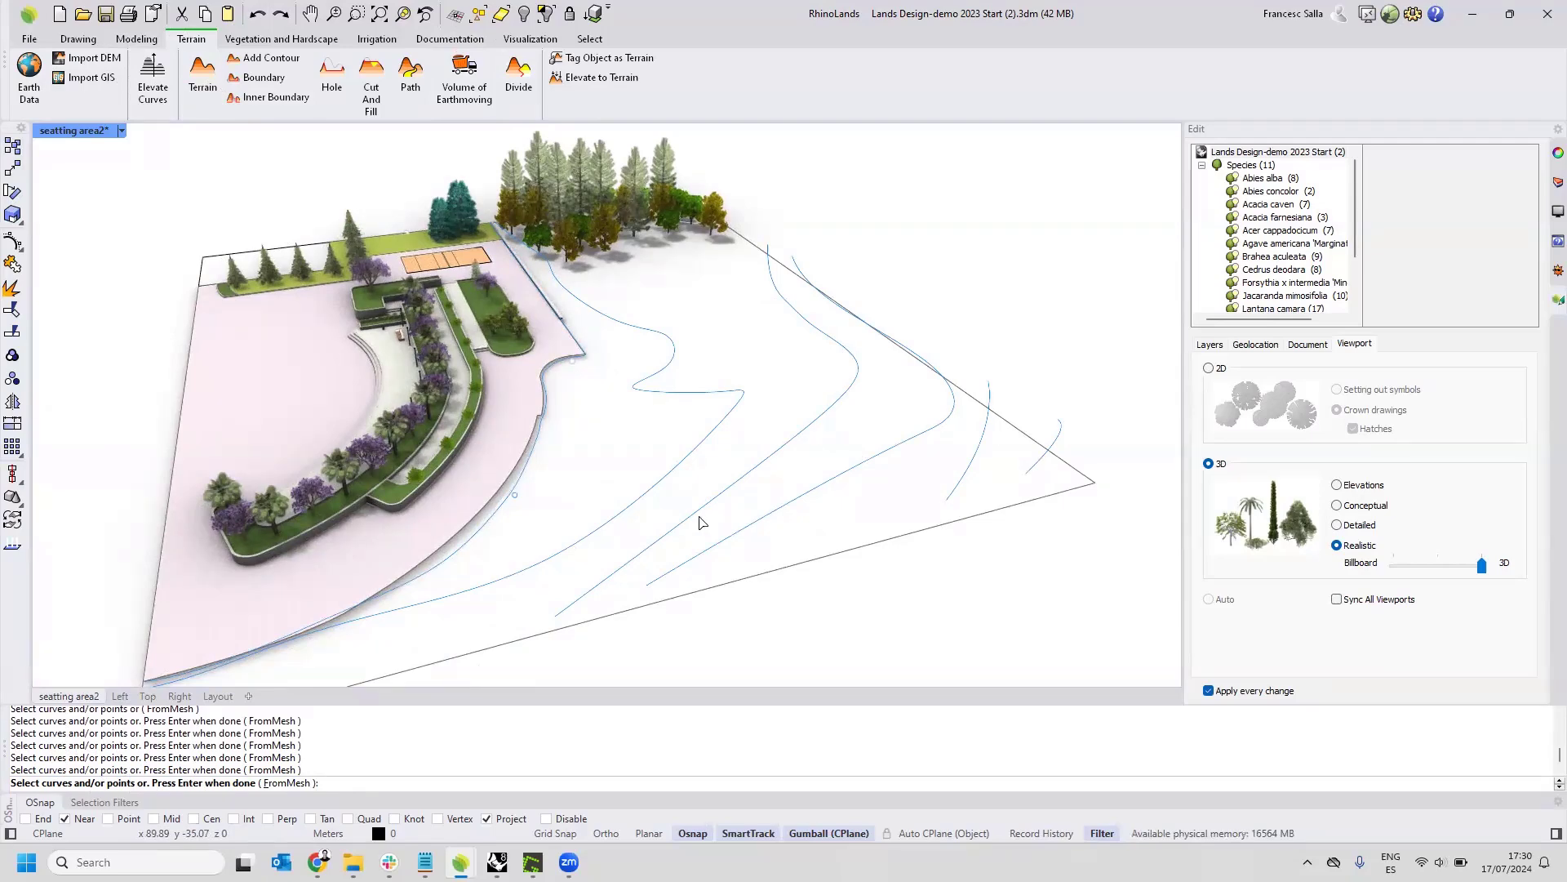
key("Return")
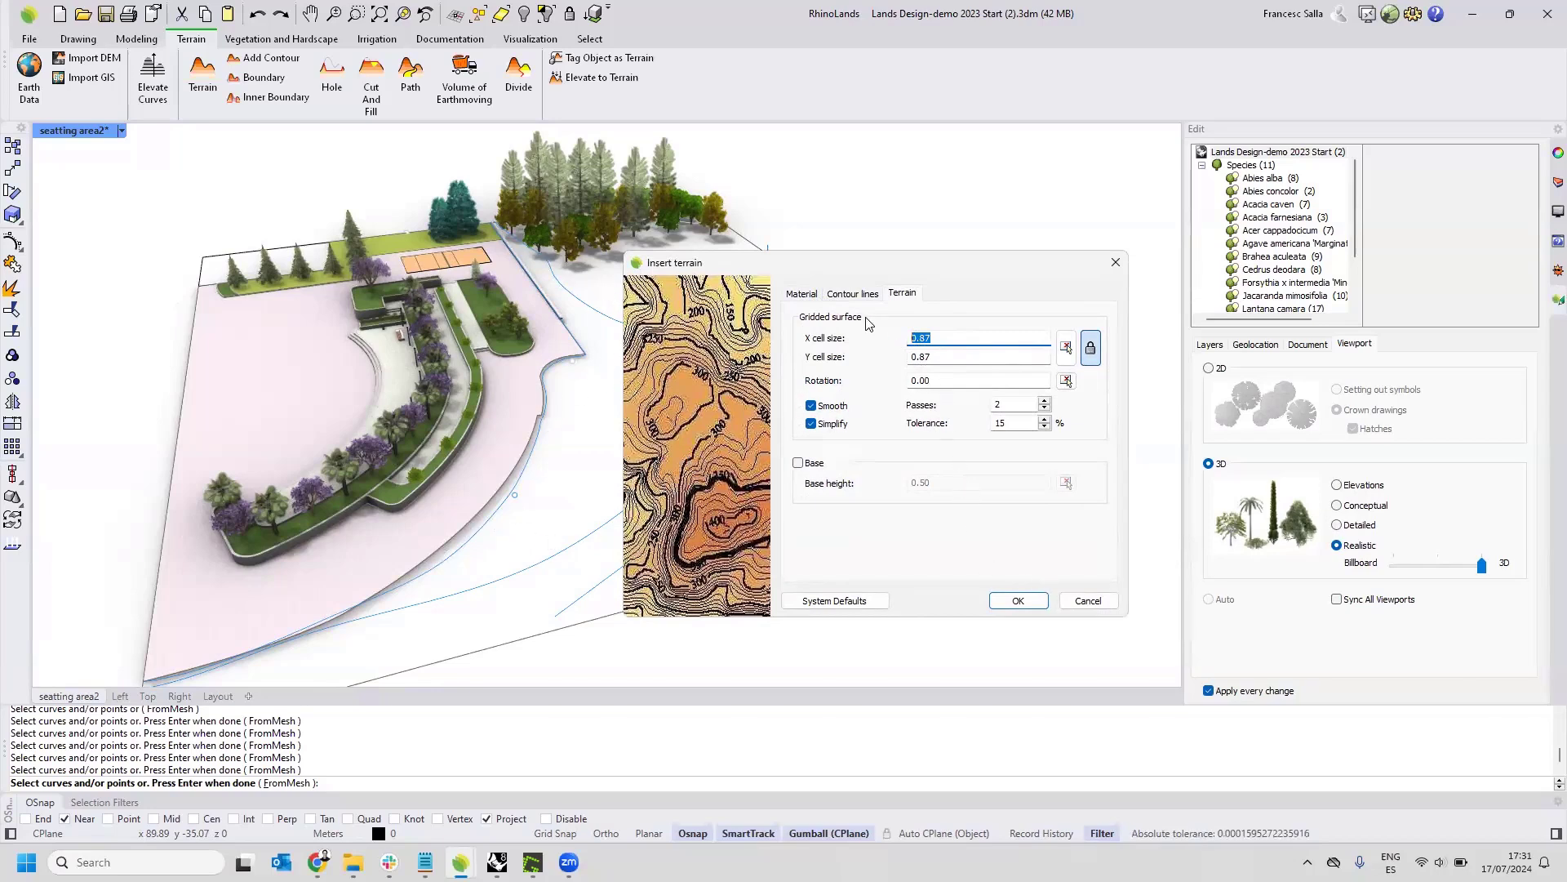
Enable index contours every 5 contours with a text height of 0.2, and insert the terrain.
left_click(854, 295)
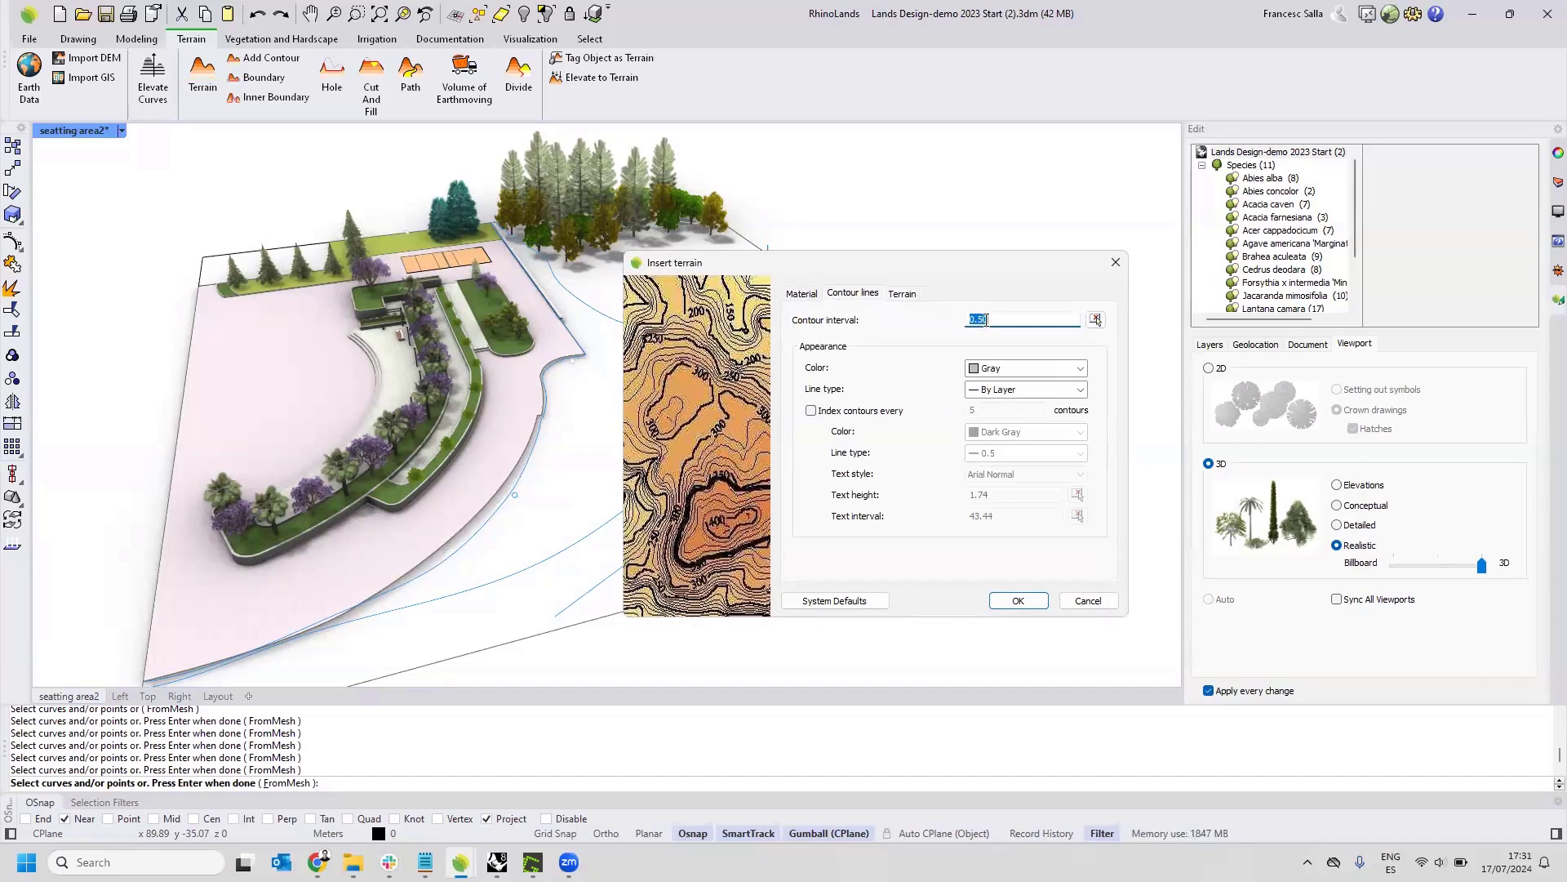
left_click(812, 413)
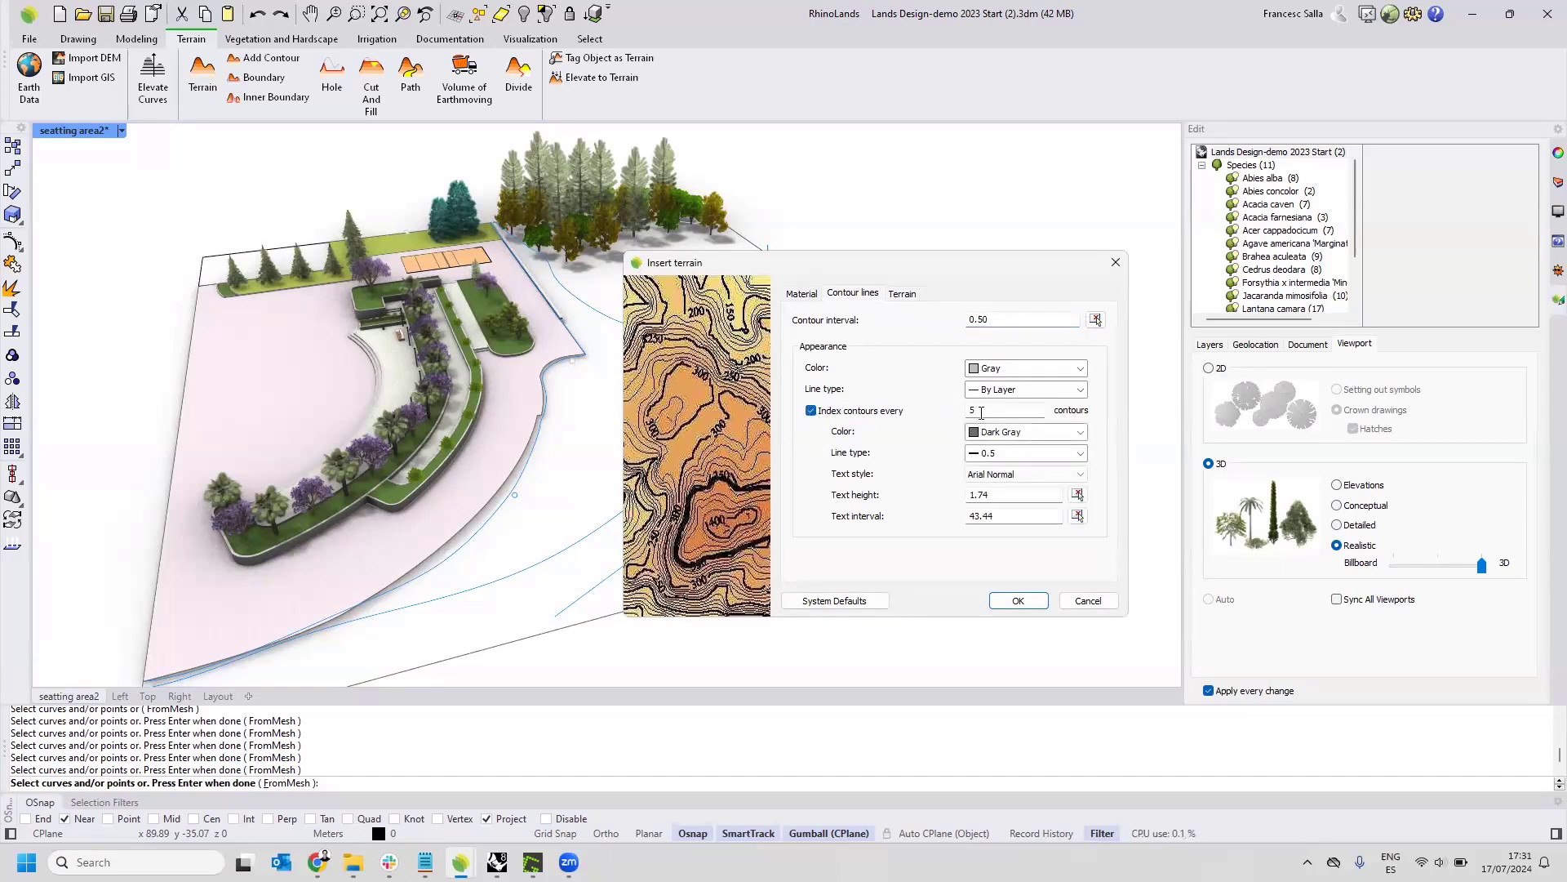
left_click(1009, 493)
type("0.2")
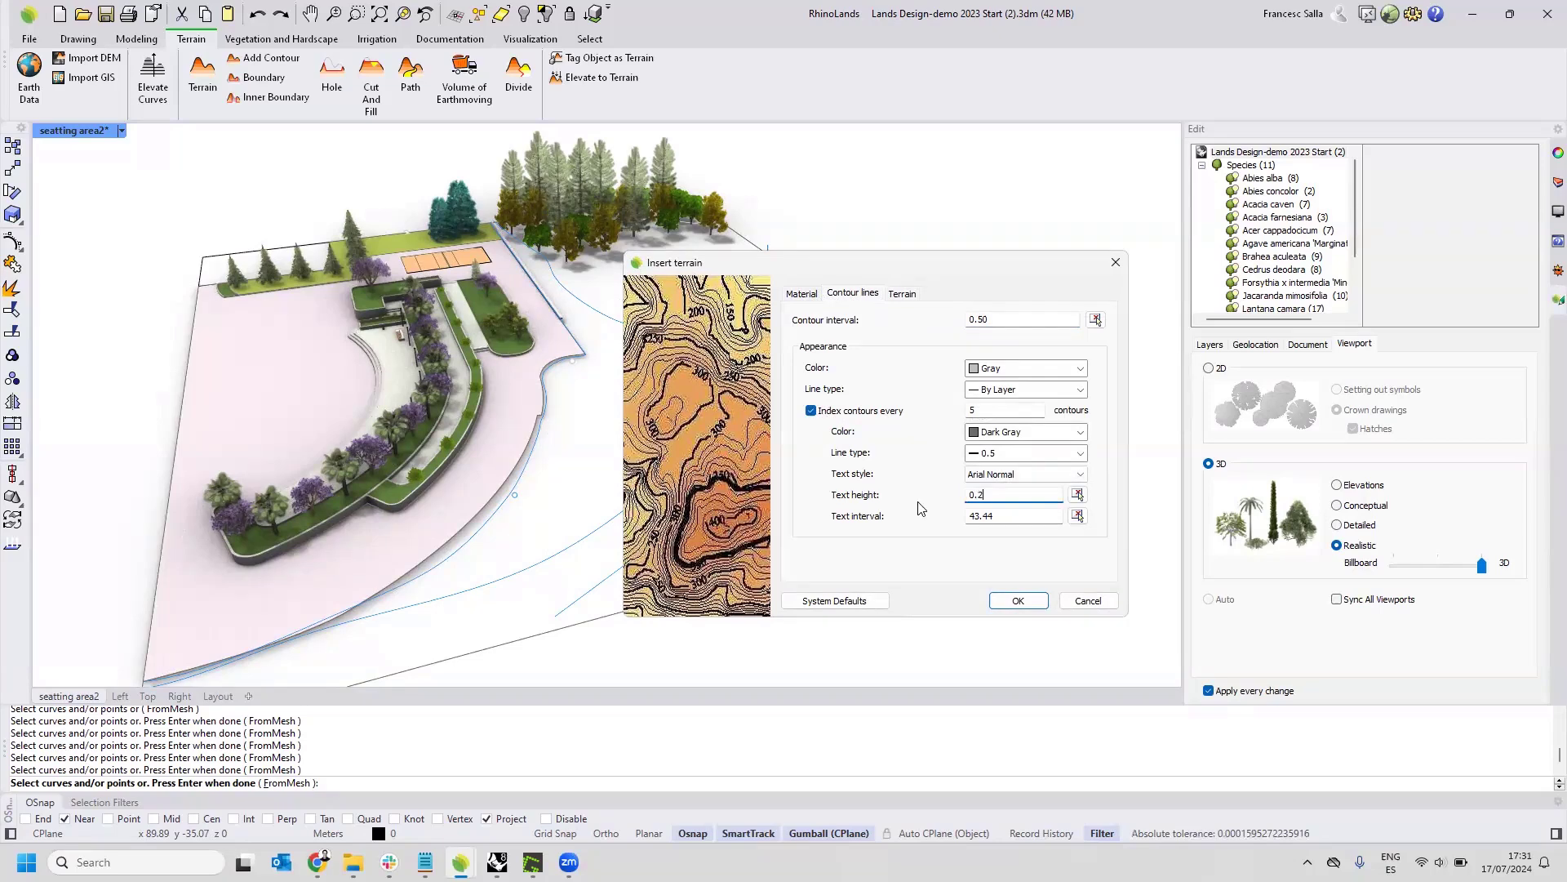
left_click(997, 511)
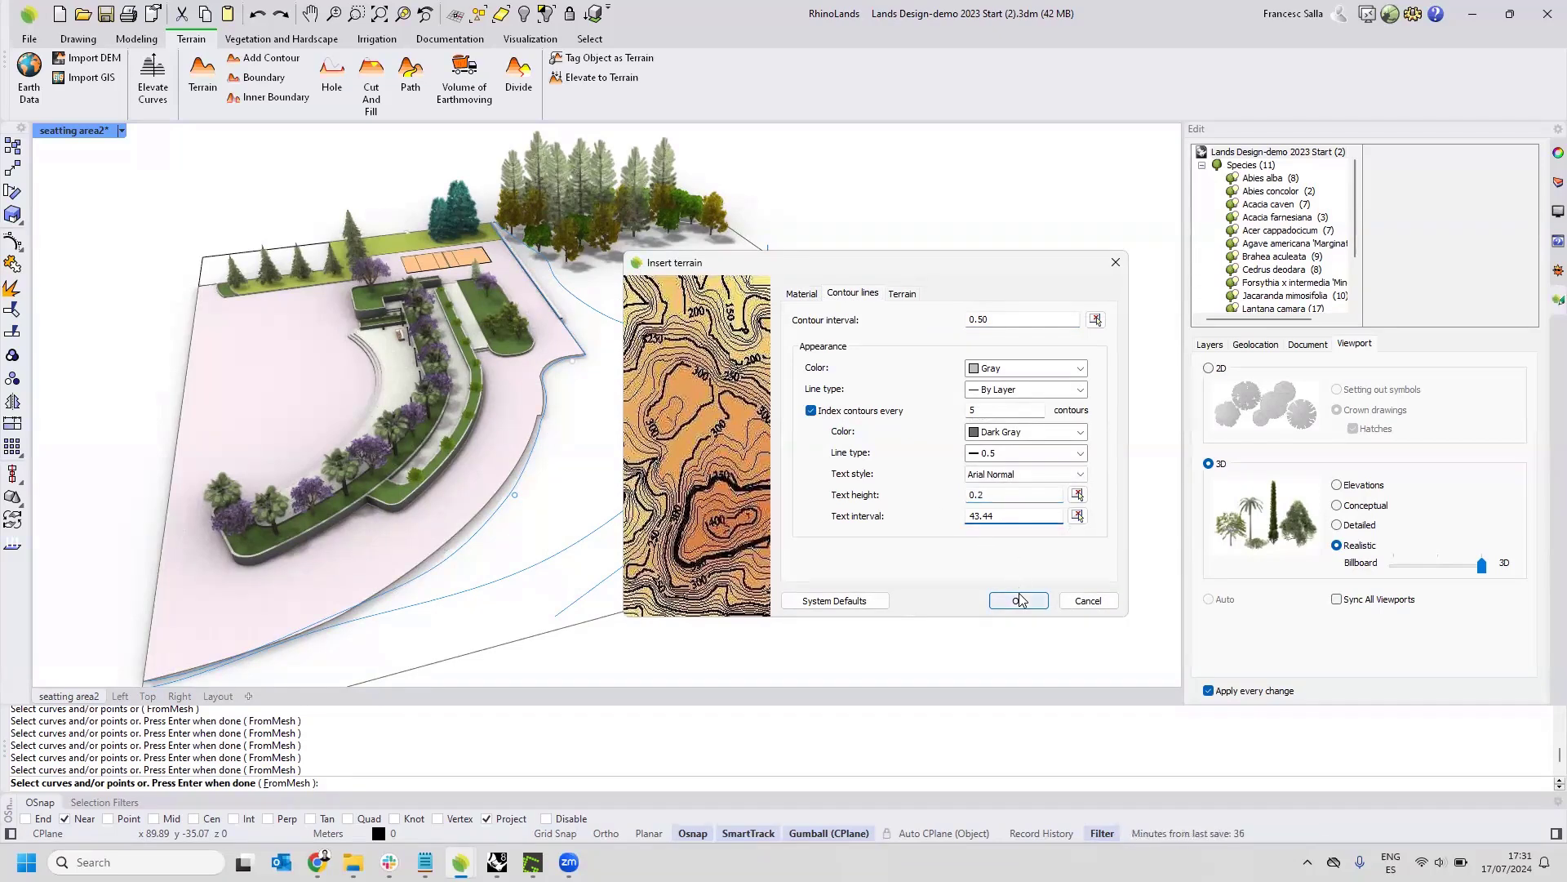
left_click(901, 294)
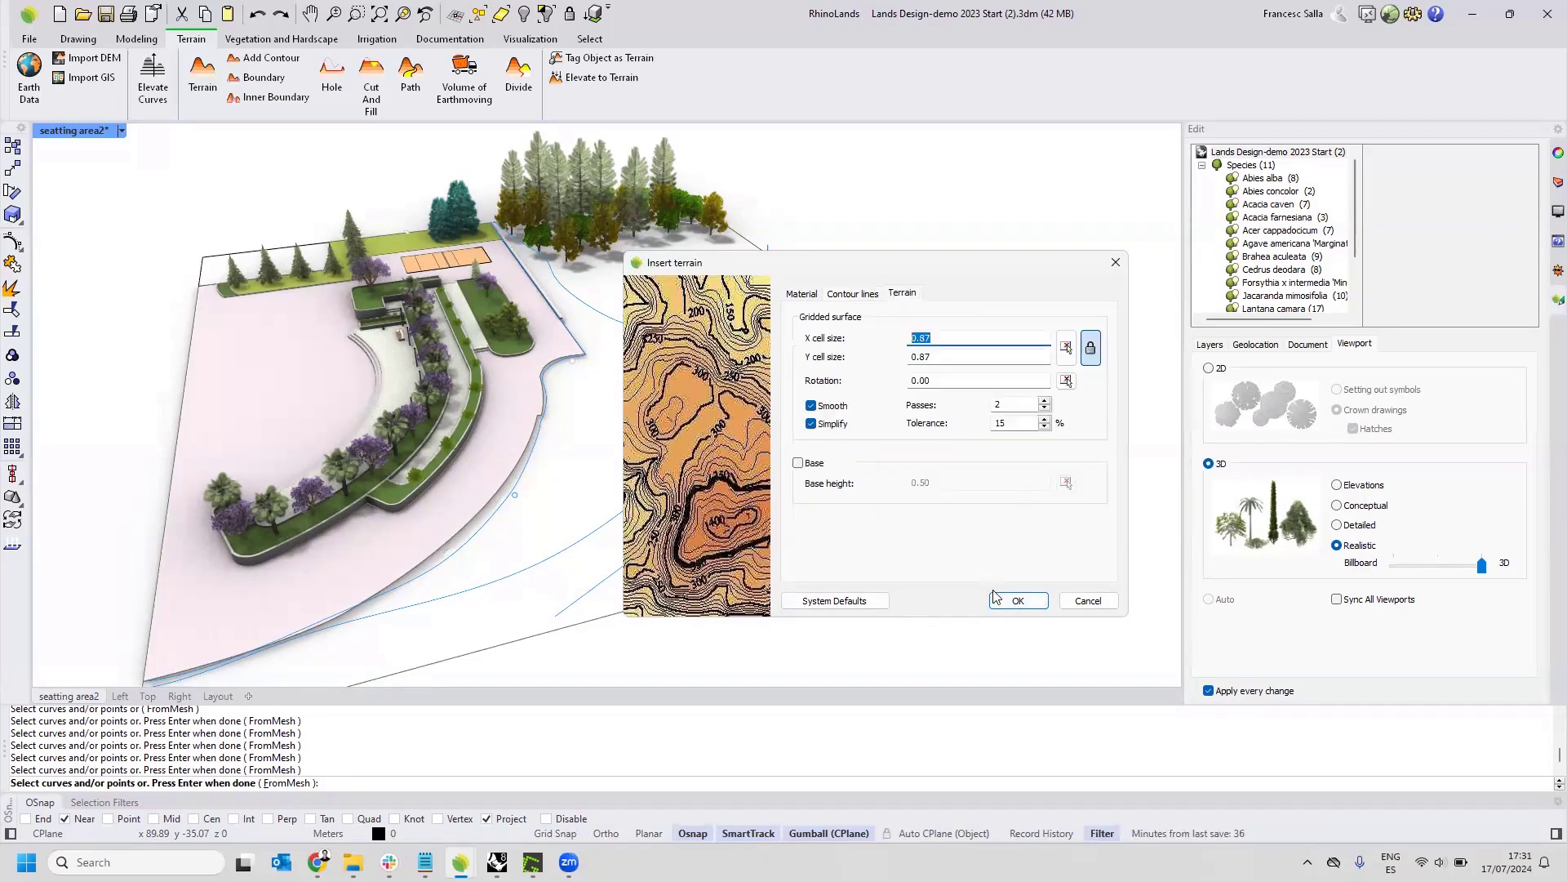
left_click(1010, 603)
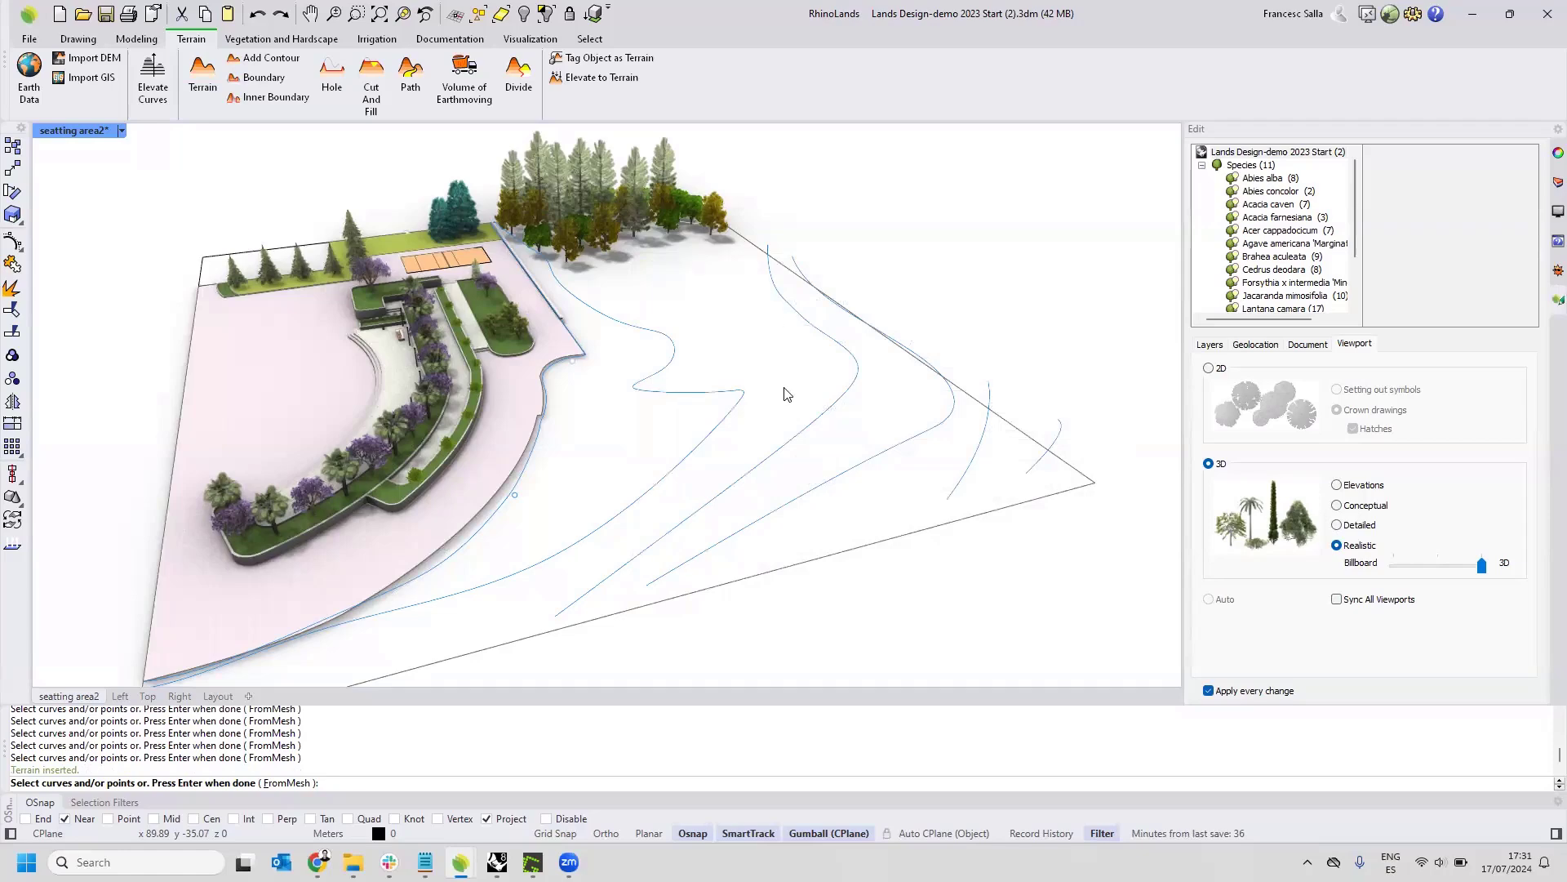
key("Escape")
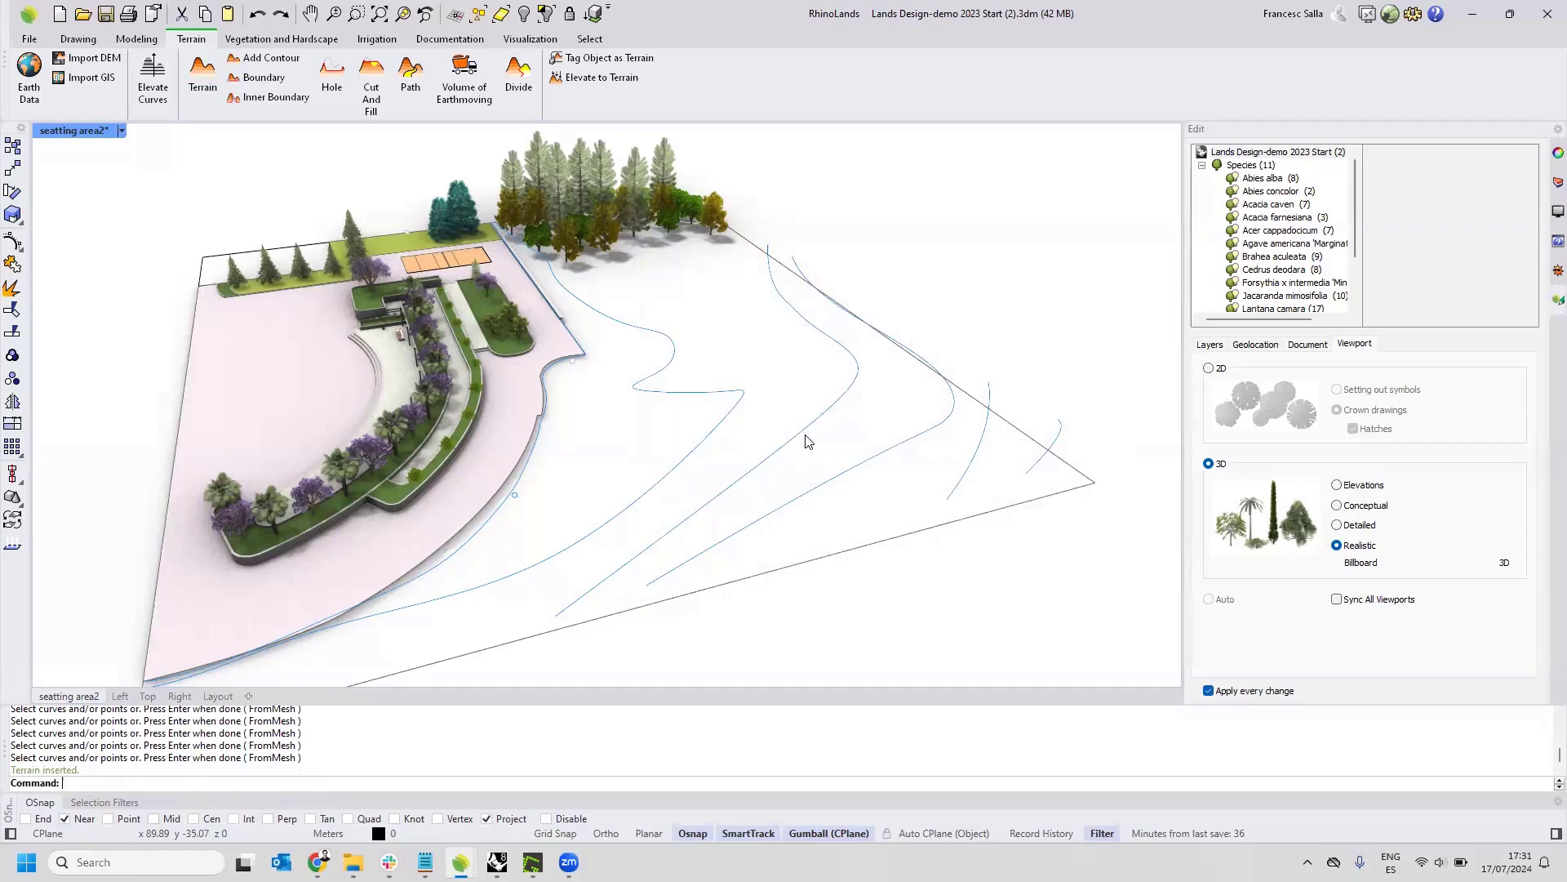
Select the new terrain and set its X and Y cell size to 0.5.
right_click_drag(797, 413, 851, 387)
mouse_move(846, 380)
right_mouse_down()
mouse_move(840, 364)
mouse_move(828, 388)
right_mouse_up()
left_click(829, 389)
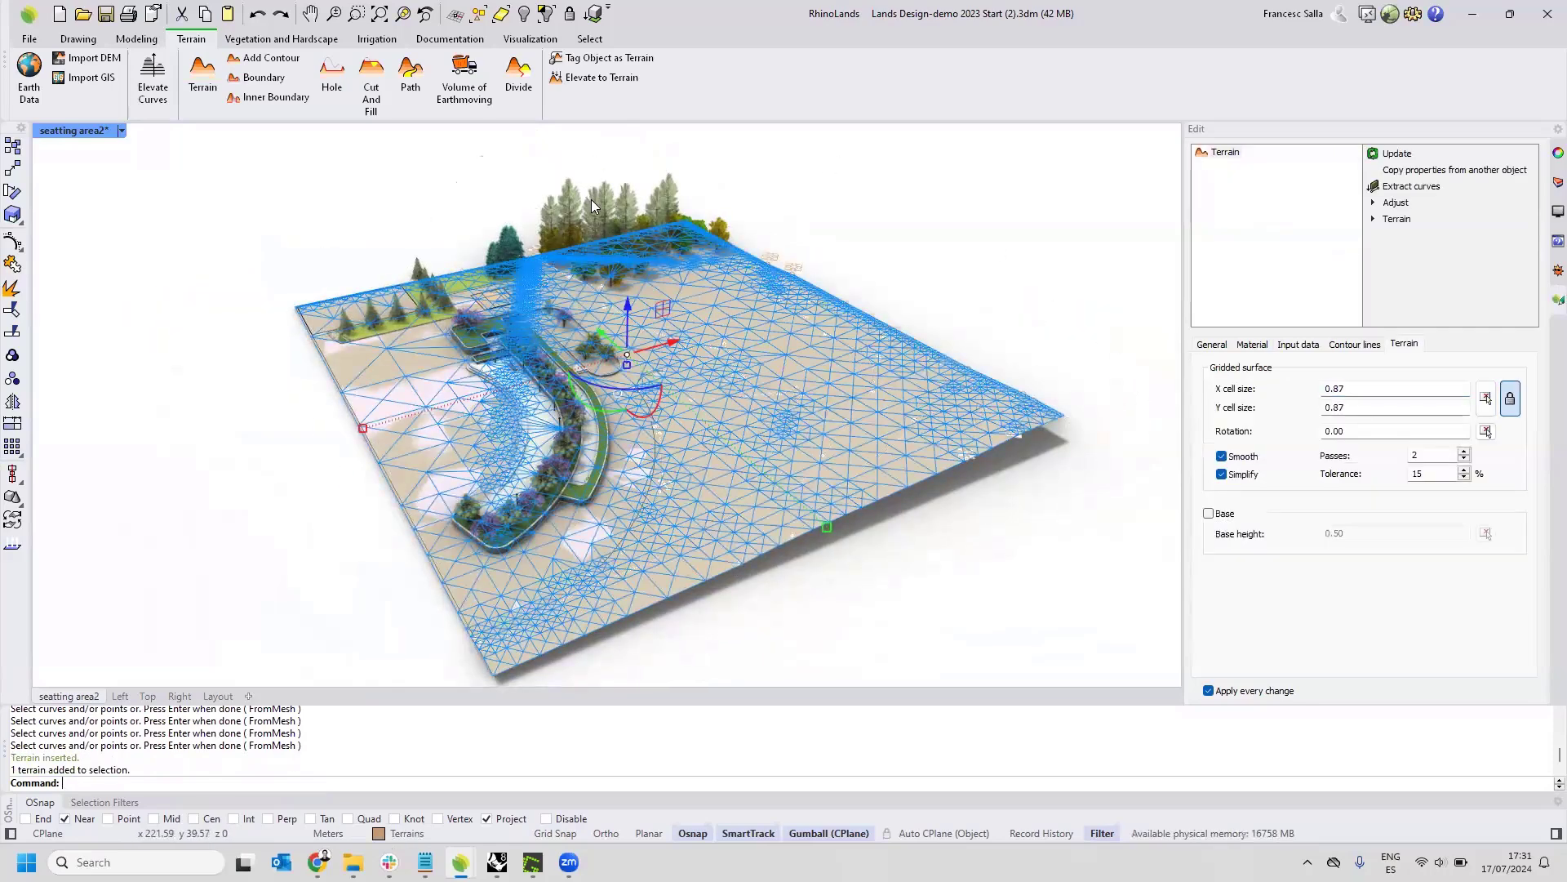
left_click(870, 244)
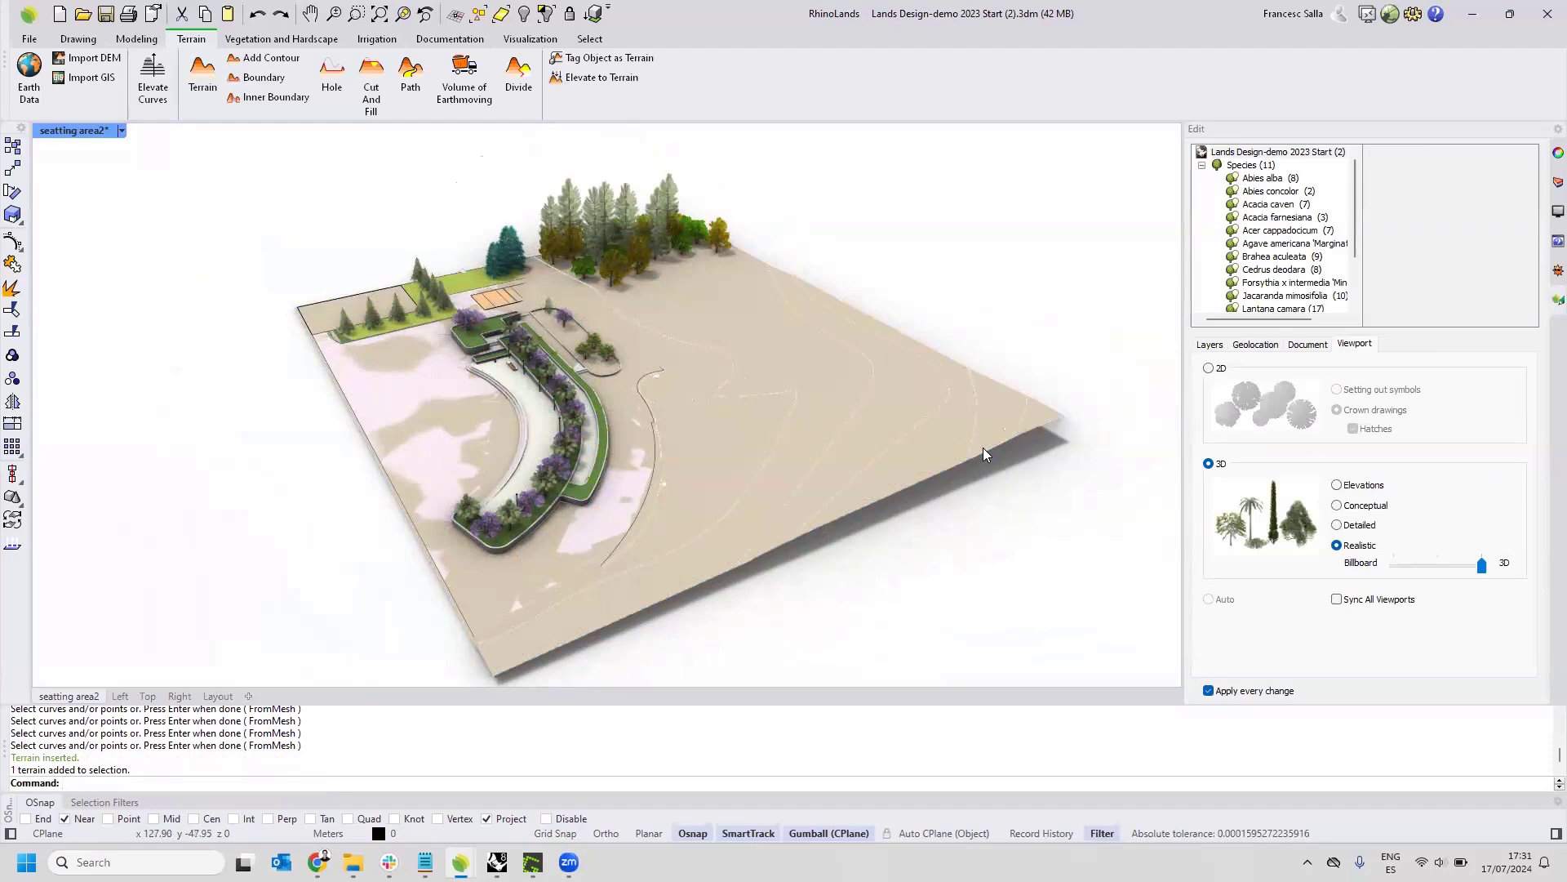
left_click(888, 537)
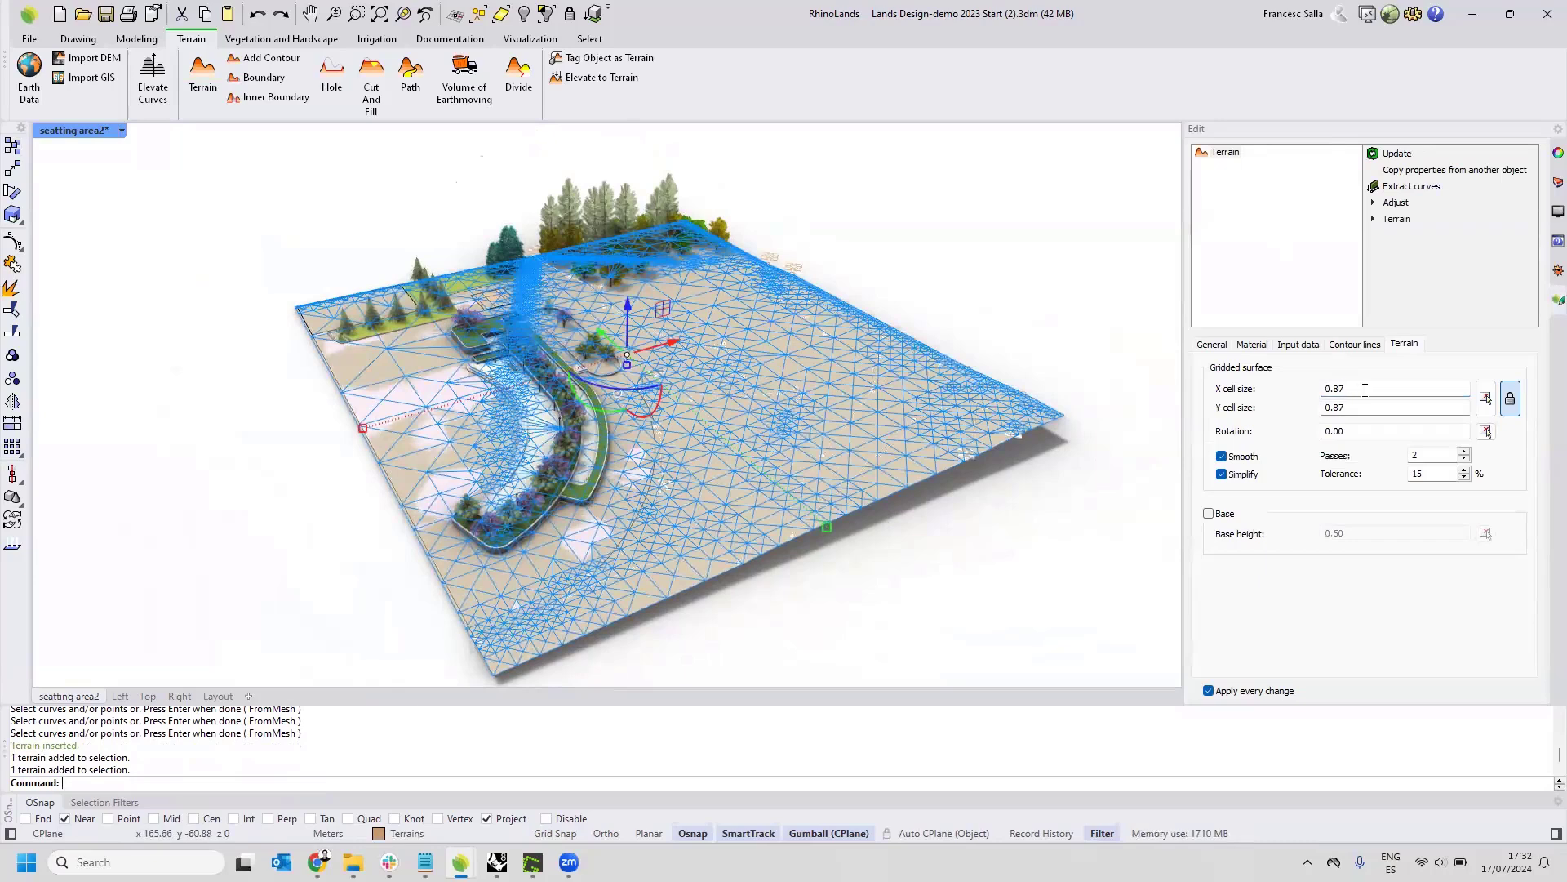
double_click(1335, 390)
type("5")
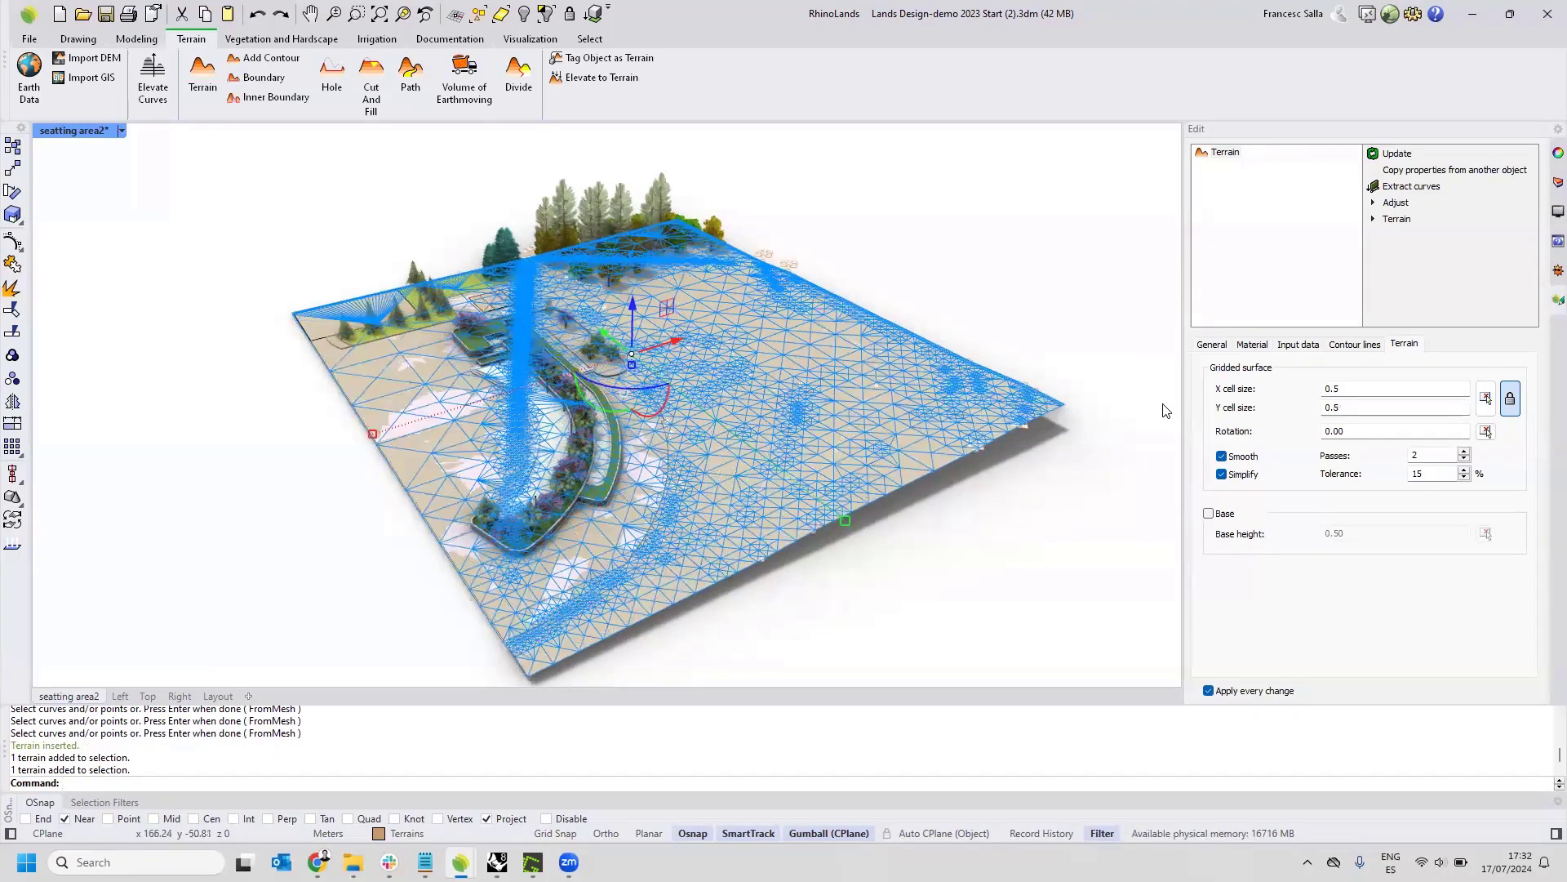
Preview the terrain with a 0.50 high base, and turn the base back off.
left_click(1211, 513)
right_click_drag(1020, 489, 1003, 462)
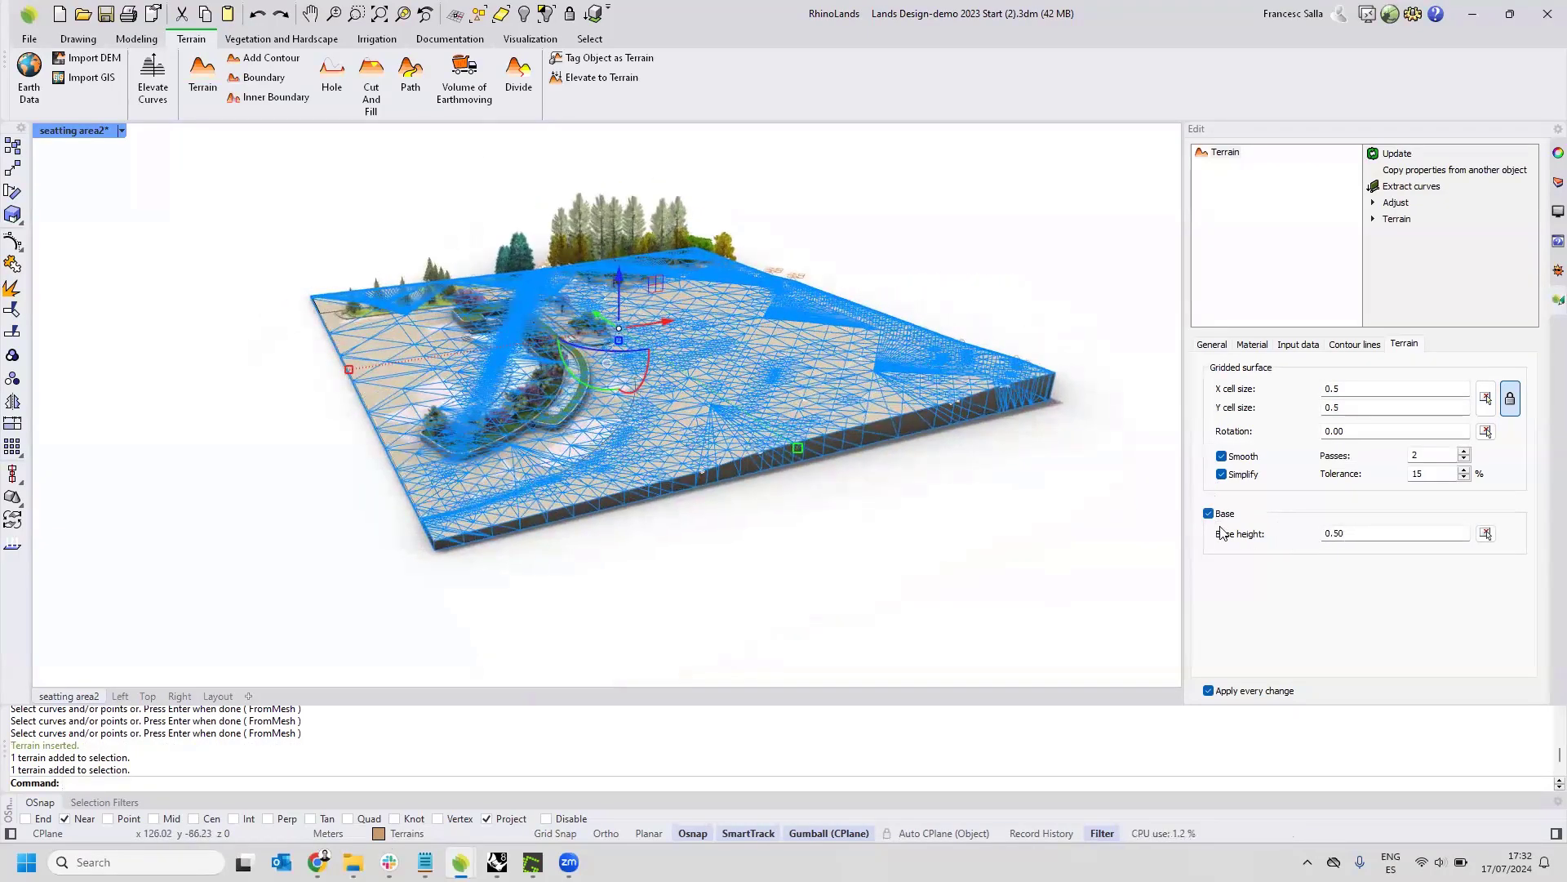
left_click(1208, 516)
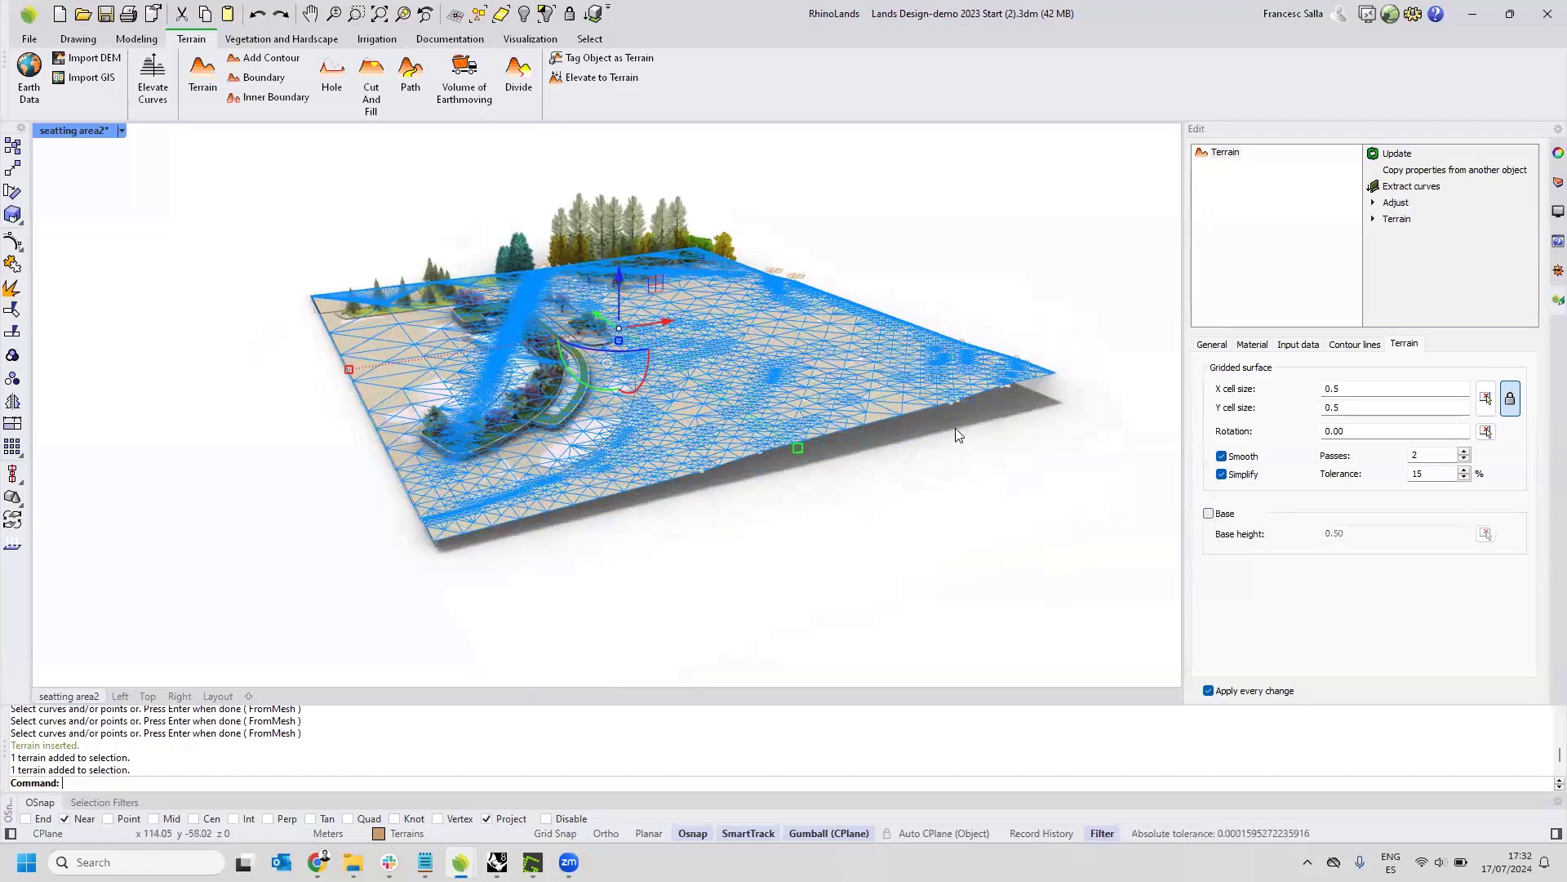
right_click_drag(952, 458, 951, 512)
List the terrain's elevation data and raise one control point of the contour line near the terrain's far edge.
left_click(1297, 345)
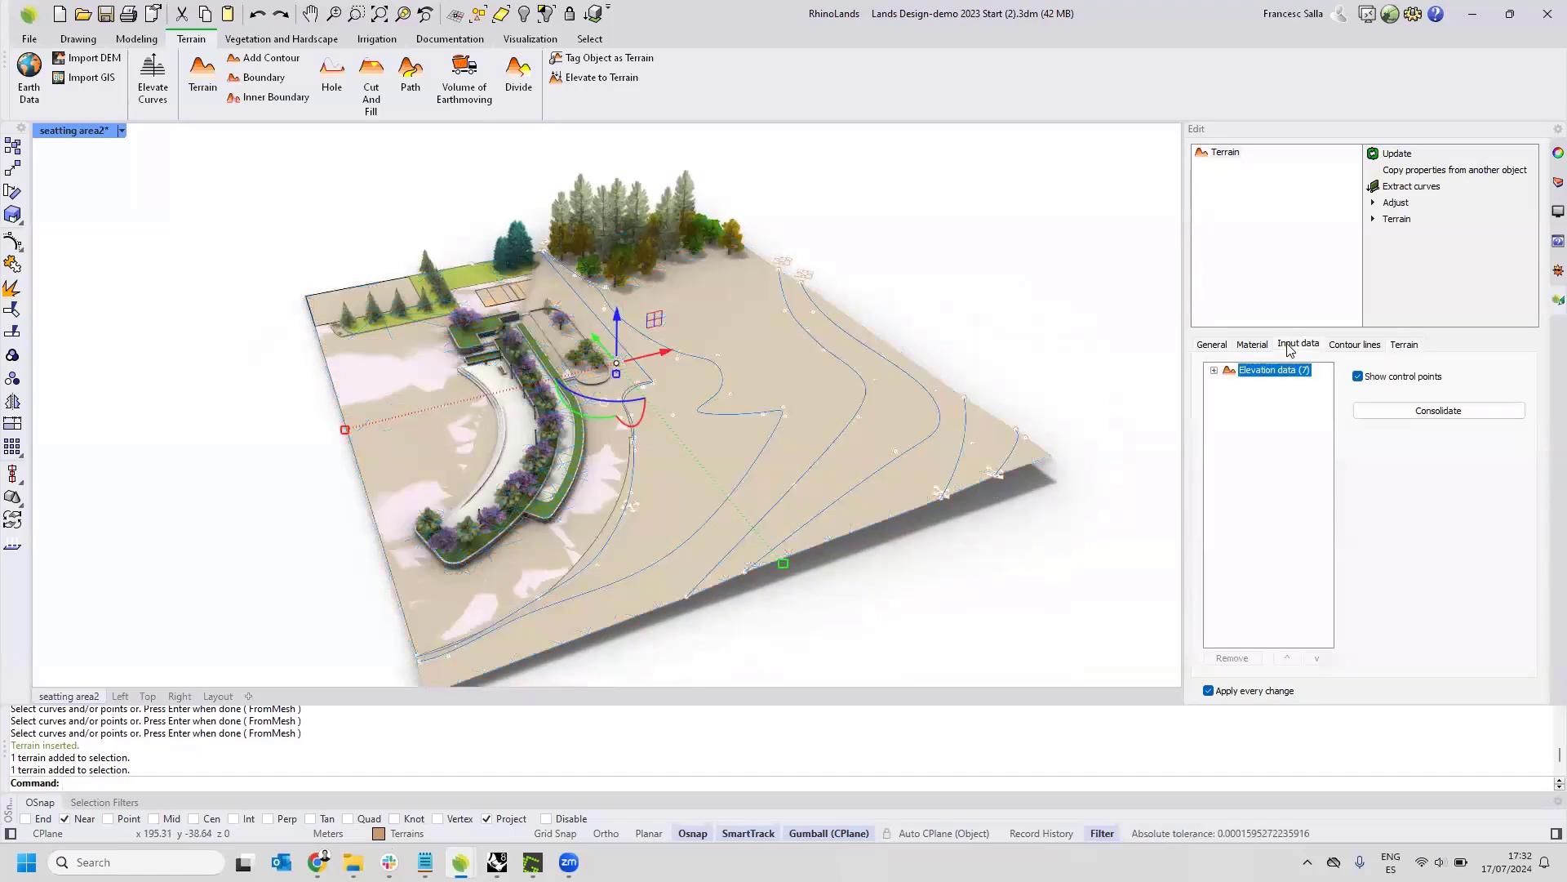
left_click(1214, 370)
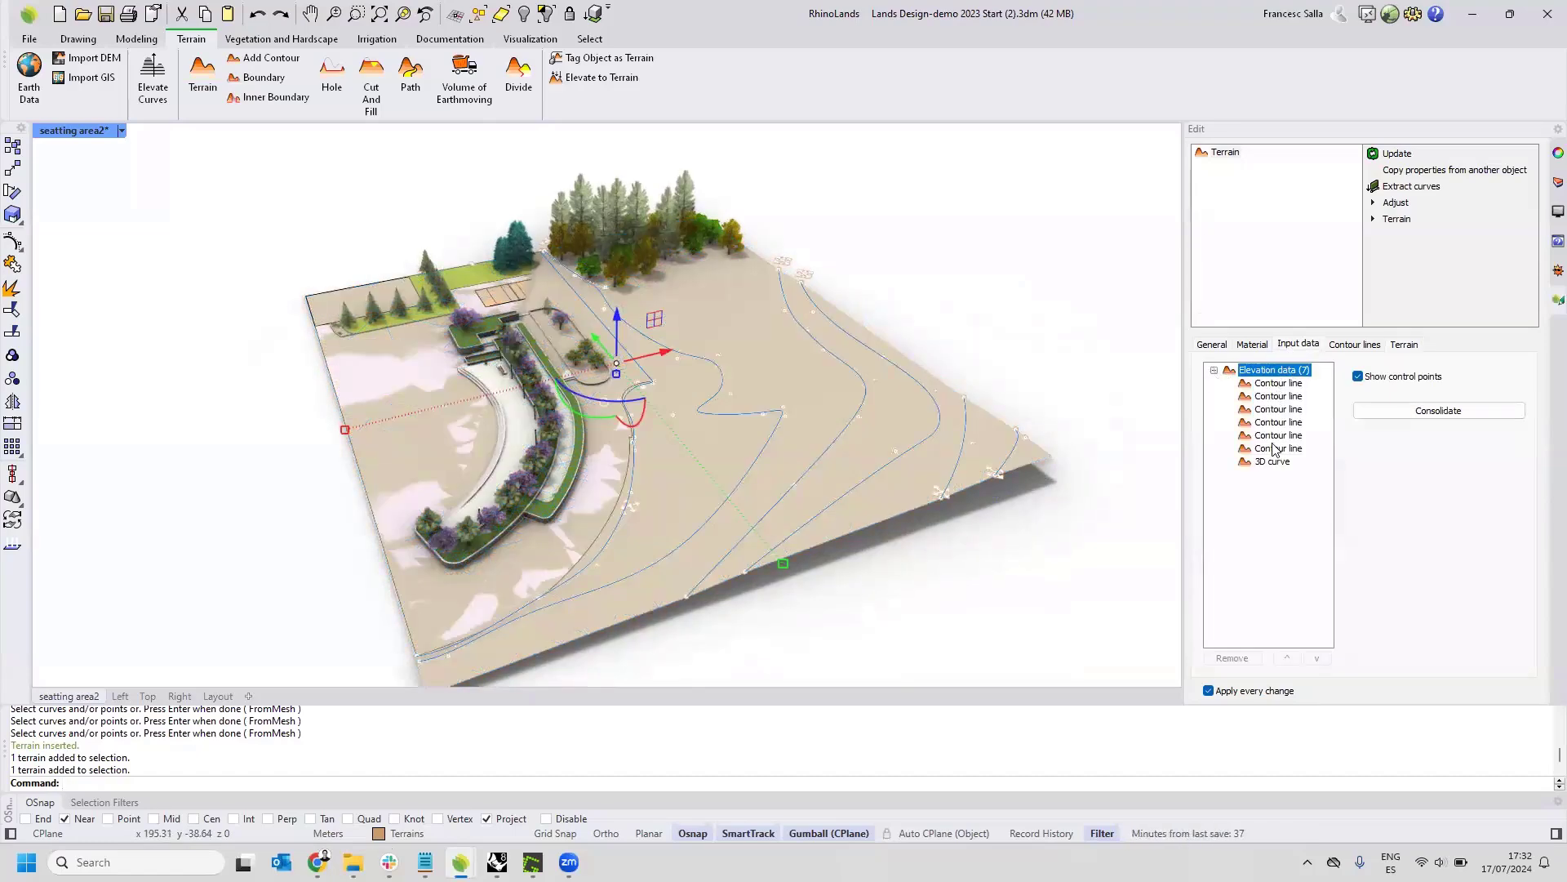
scroll(1027, 430, "up", 2)
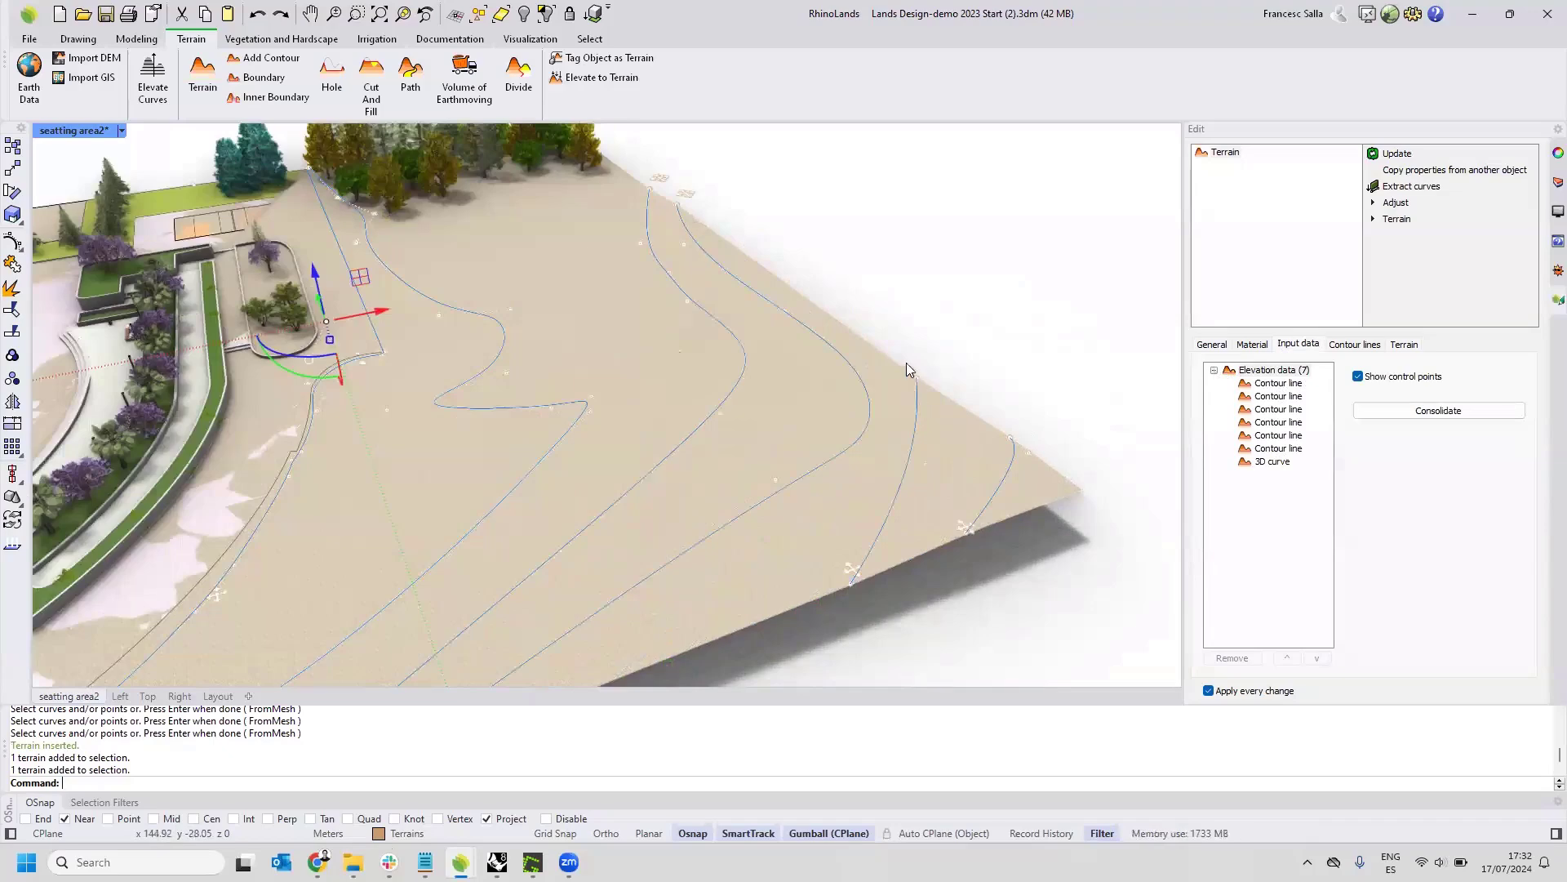
left_click(899, 324)
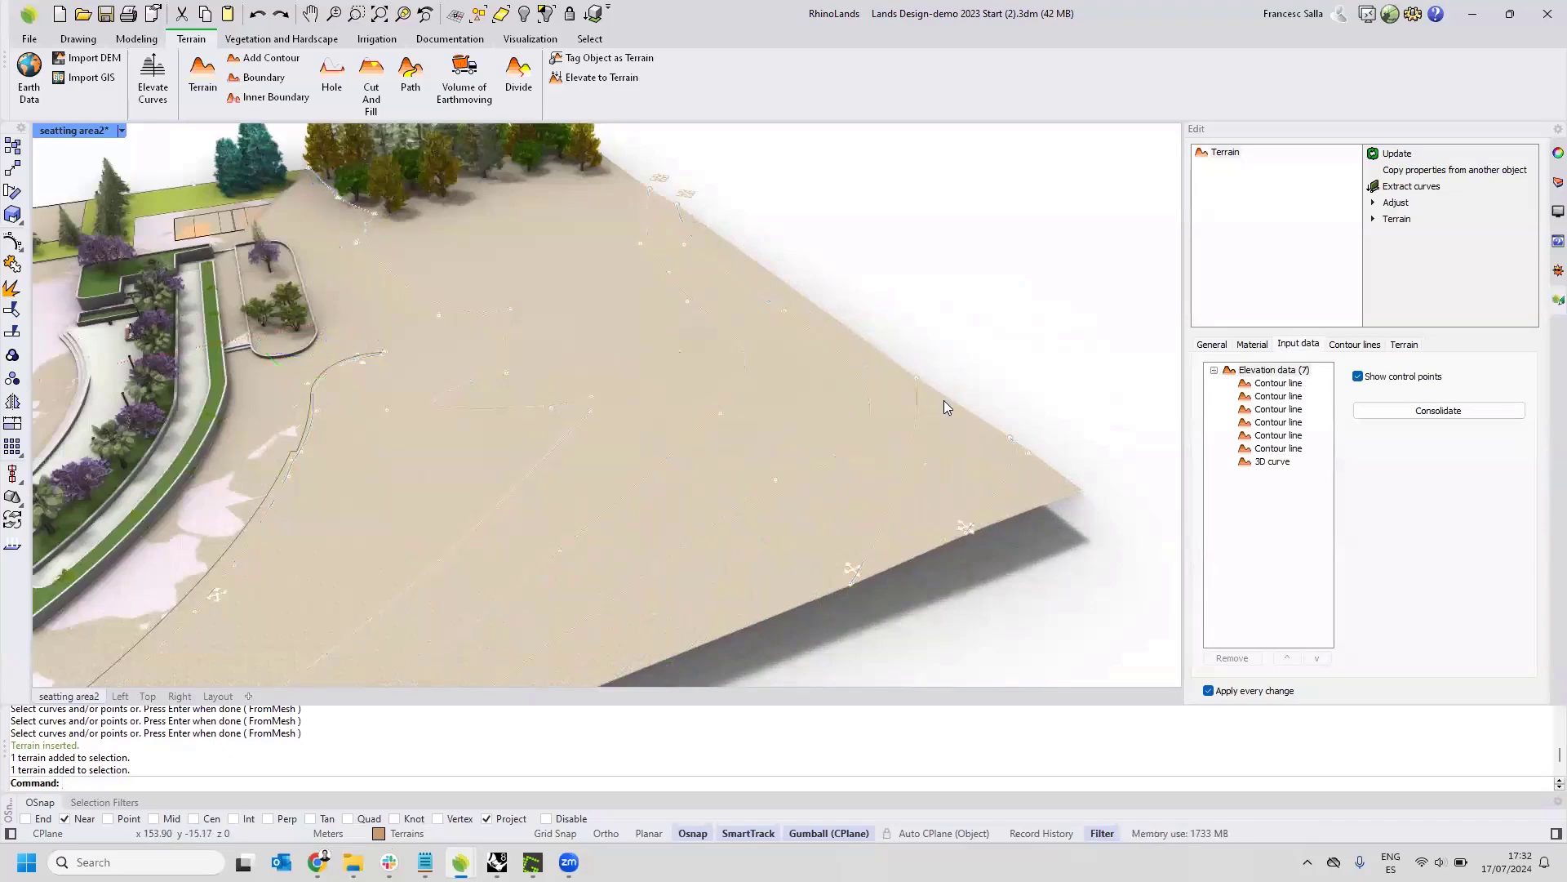
left_click(917, 379)
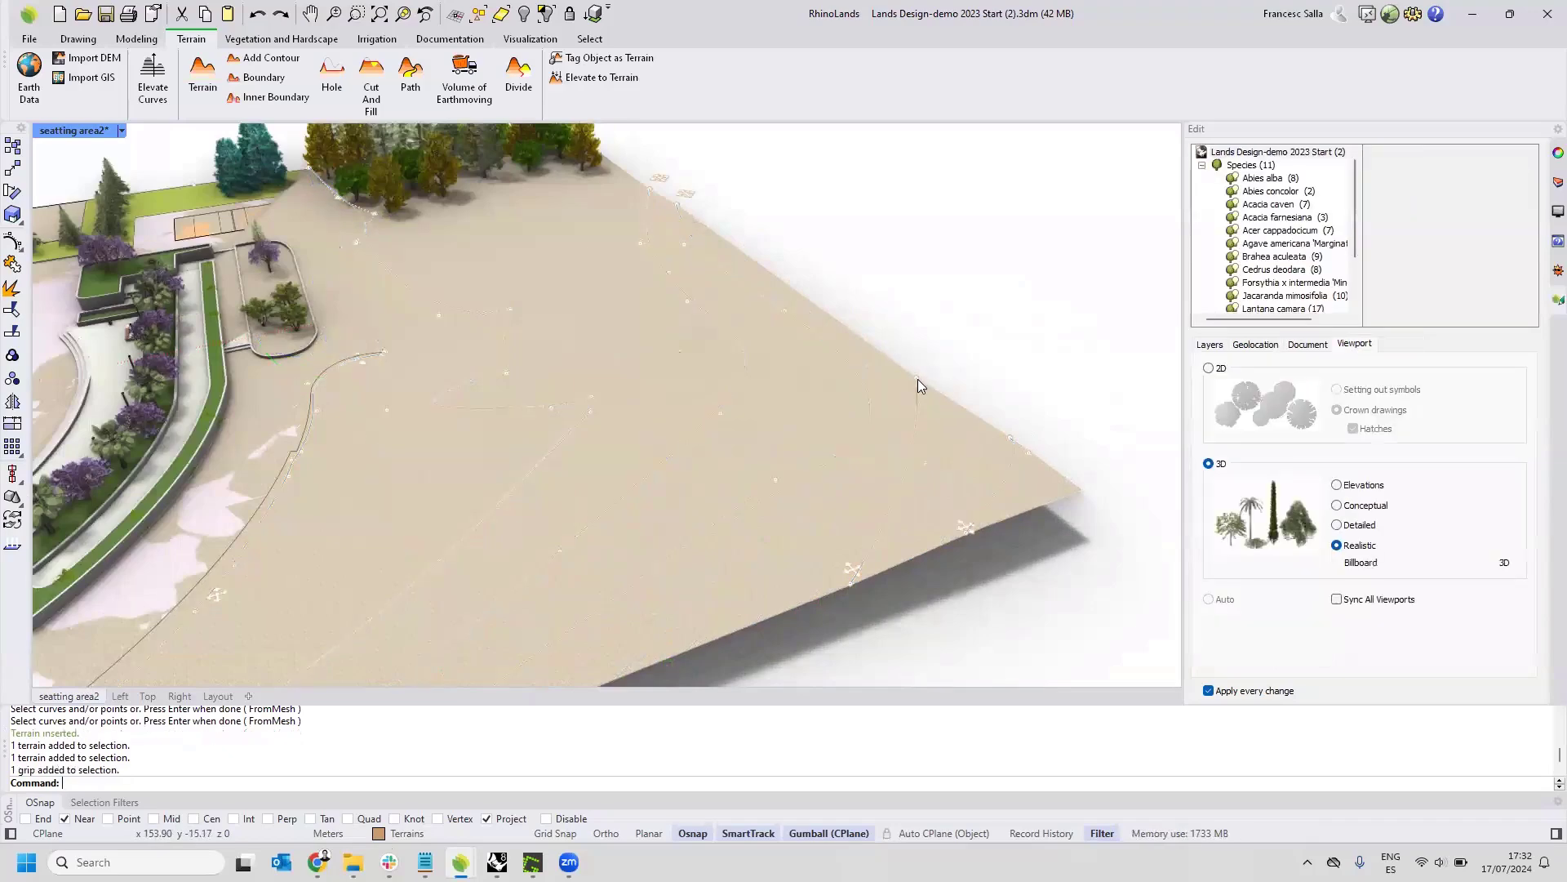
right_click_drag(947, 491, 942, 467)
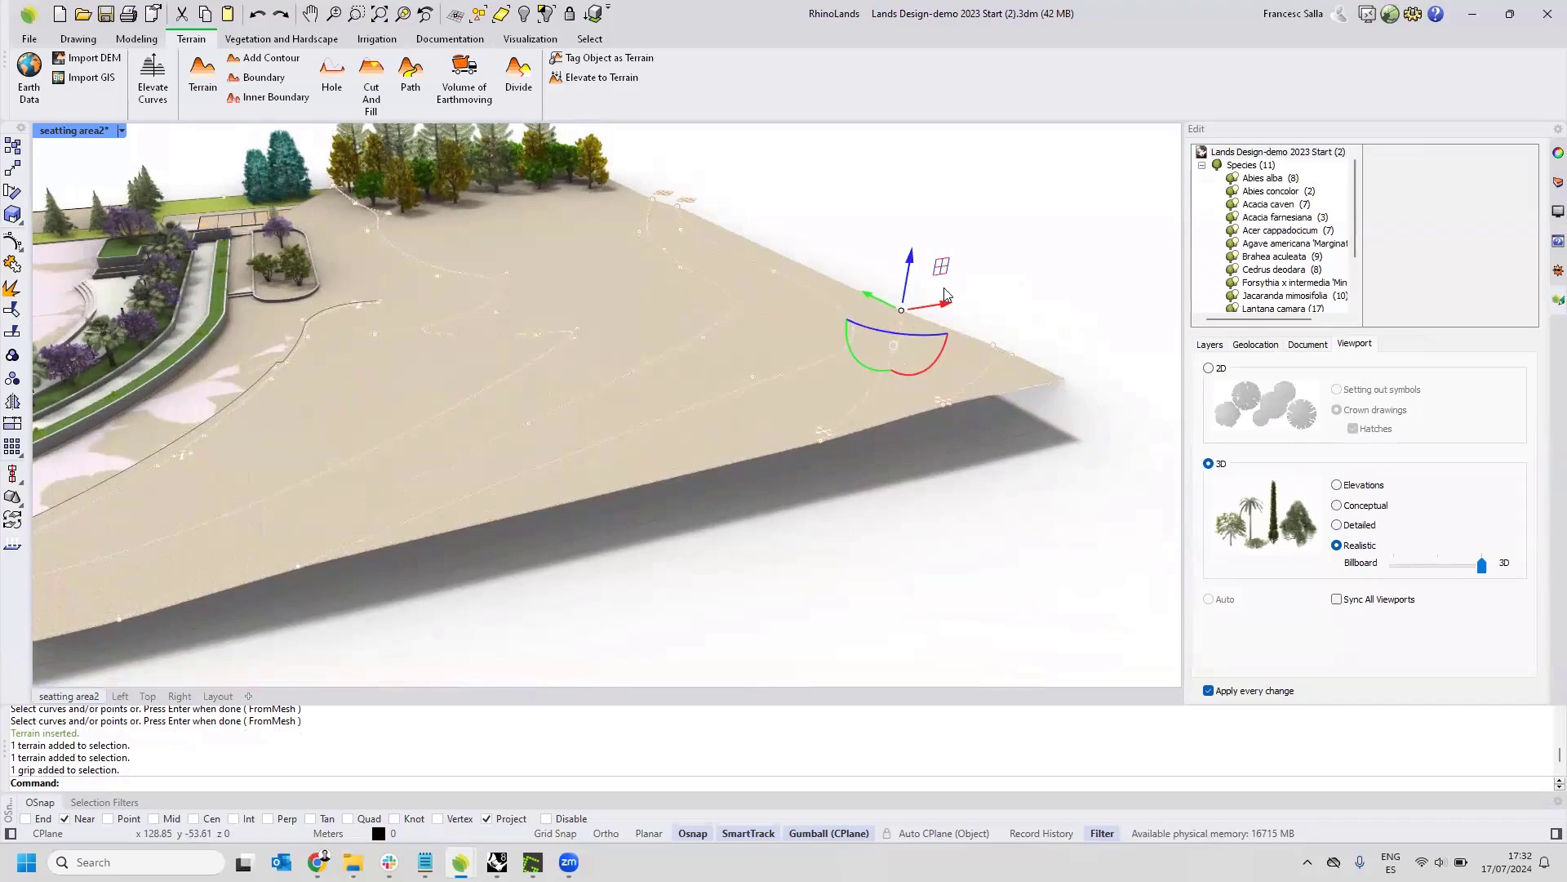
left_click_drag(912, 270, 943, 369)
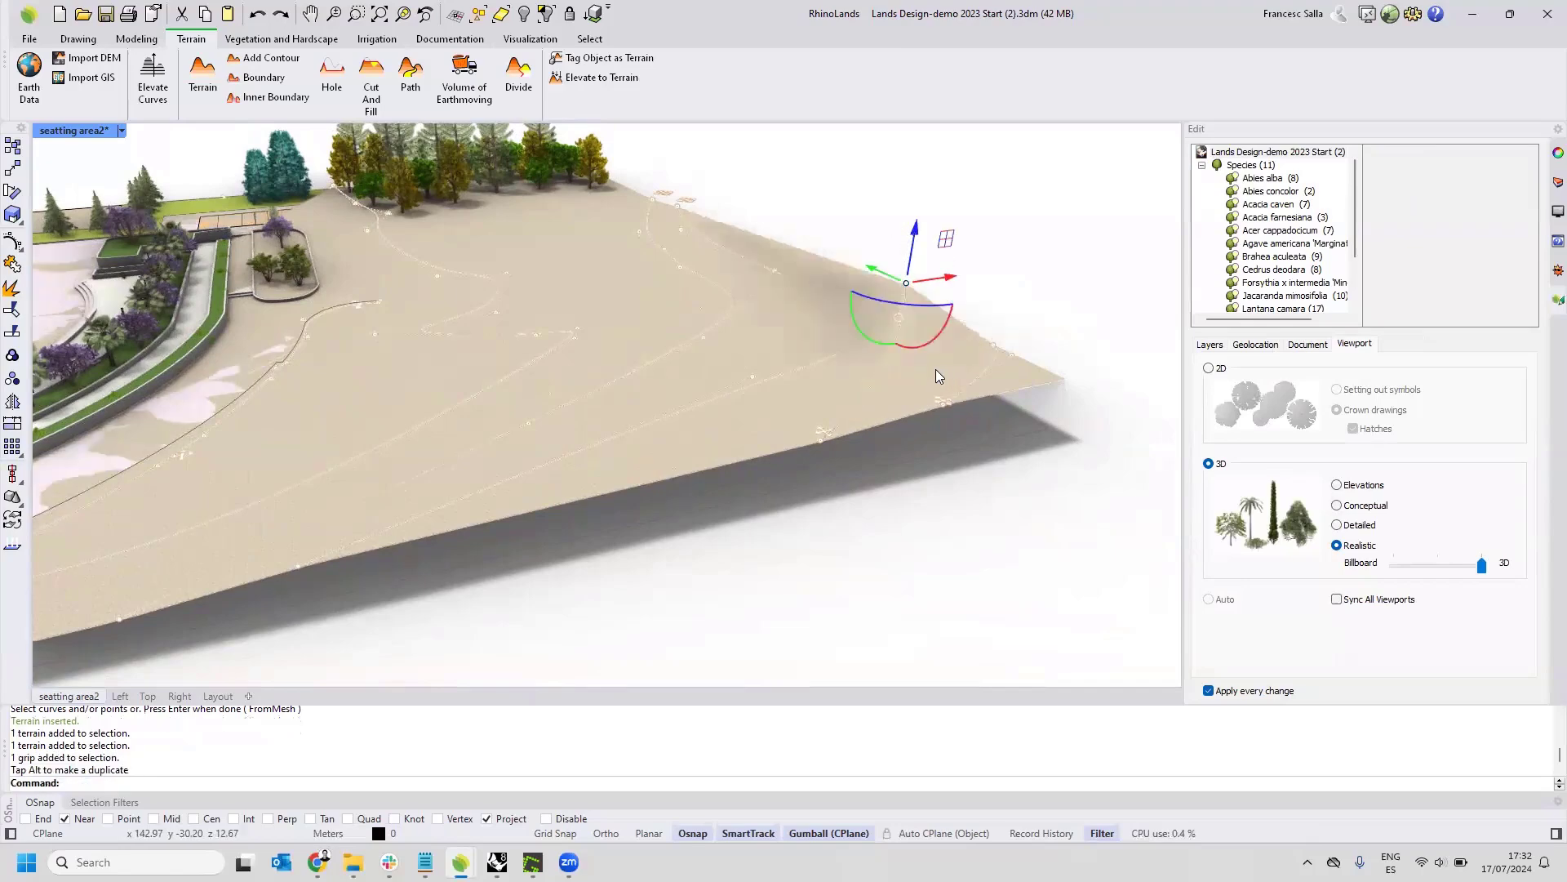
scroll(862, 337, "down", 5)
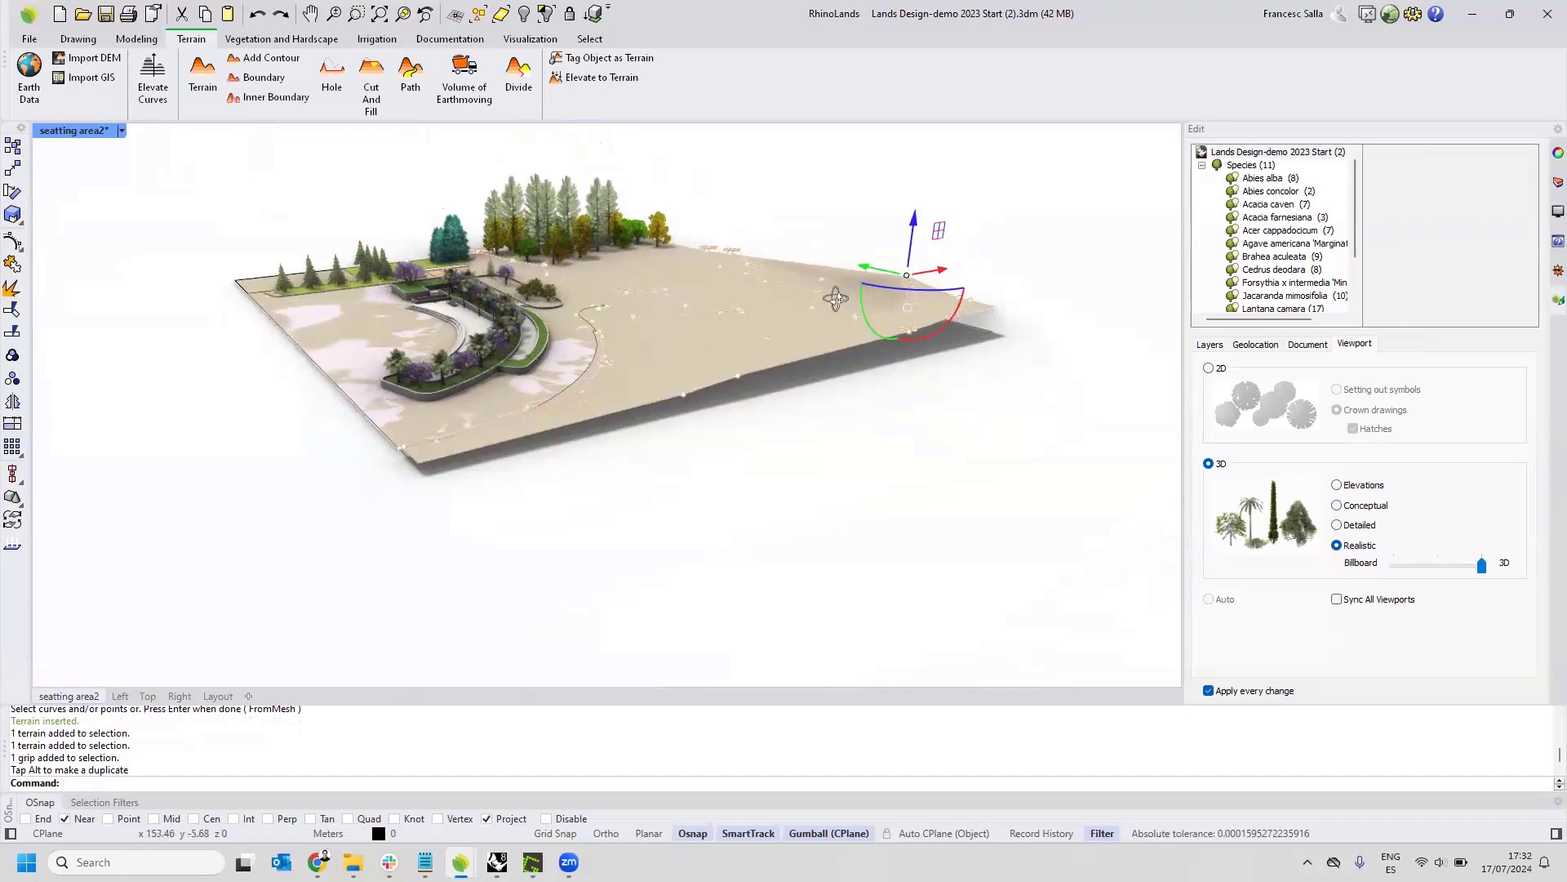
right_click_drag(836, 300, 790, 314)
scroll(760, 326, "up", 2)
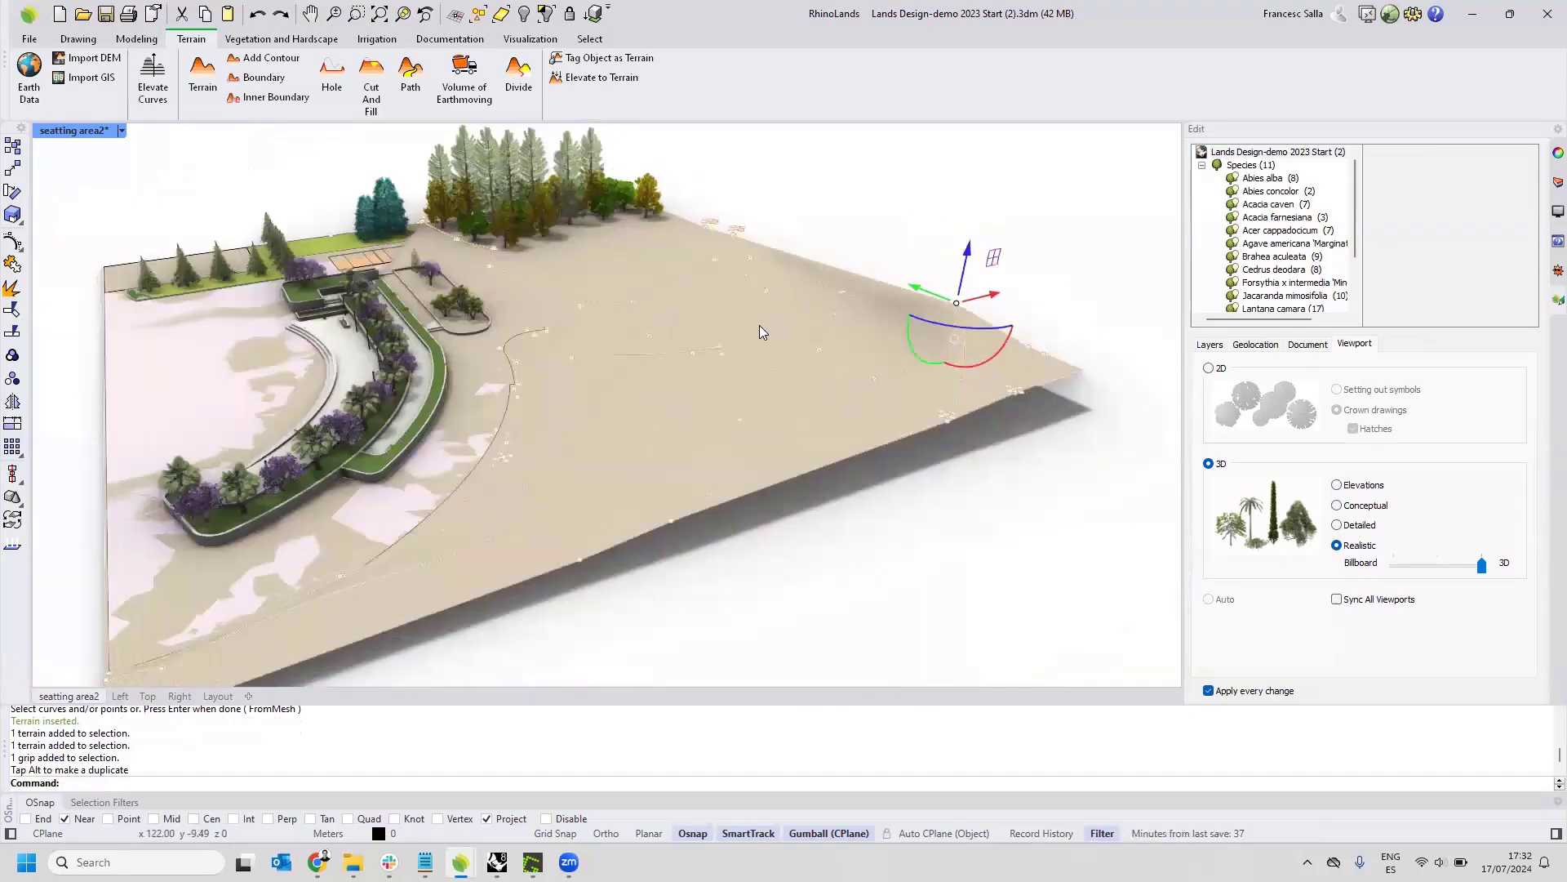
key("Escape")
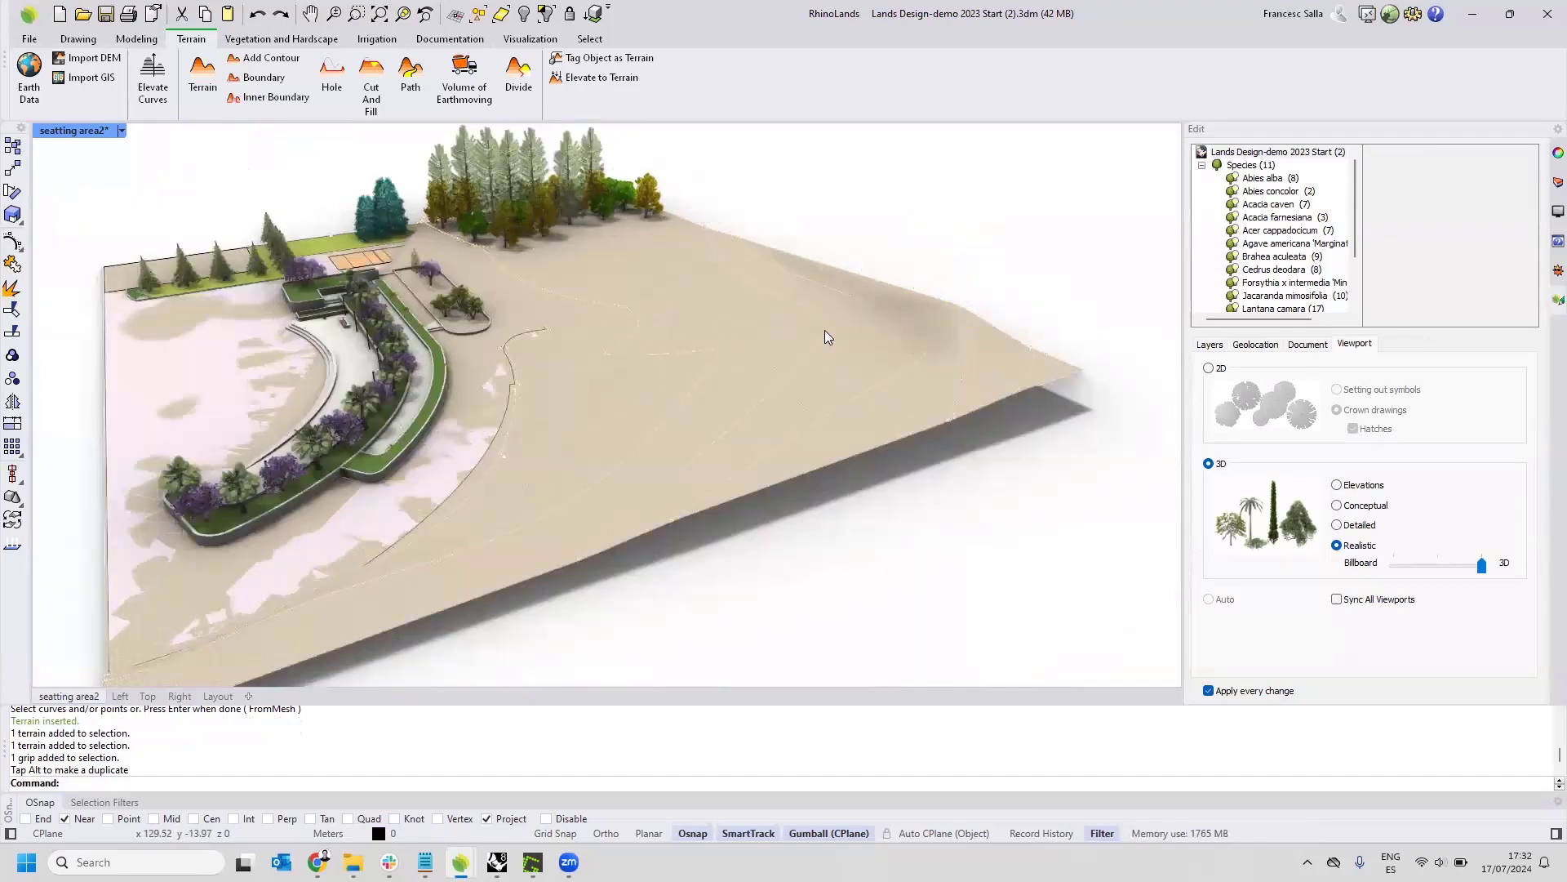
Select the terrain again and review its list of elevation input data, ending with the terrain deselected.
left_click(844, 335)
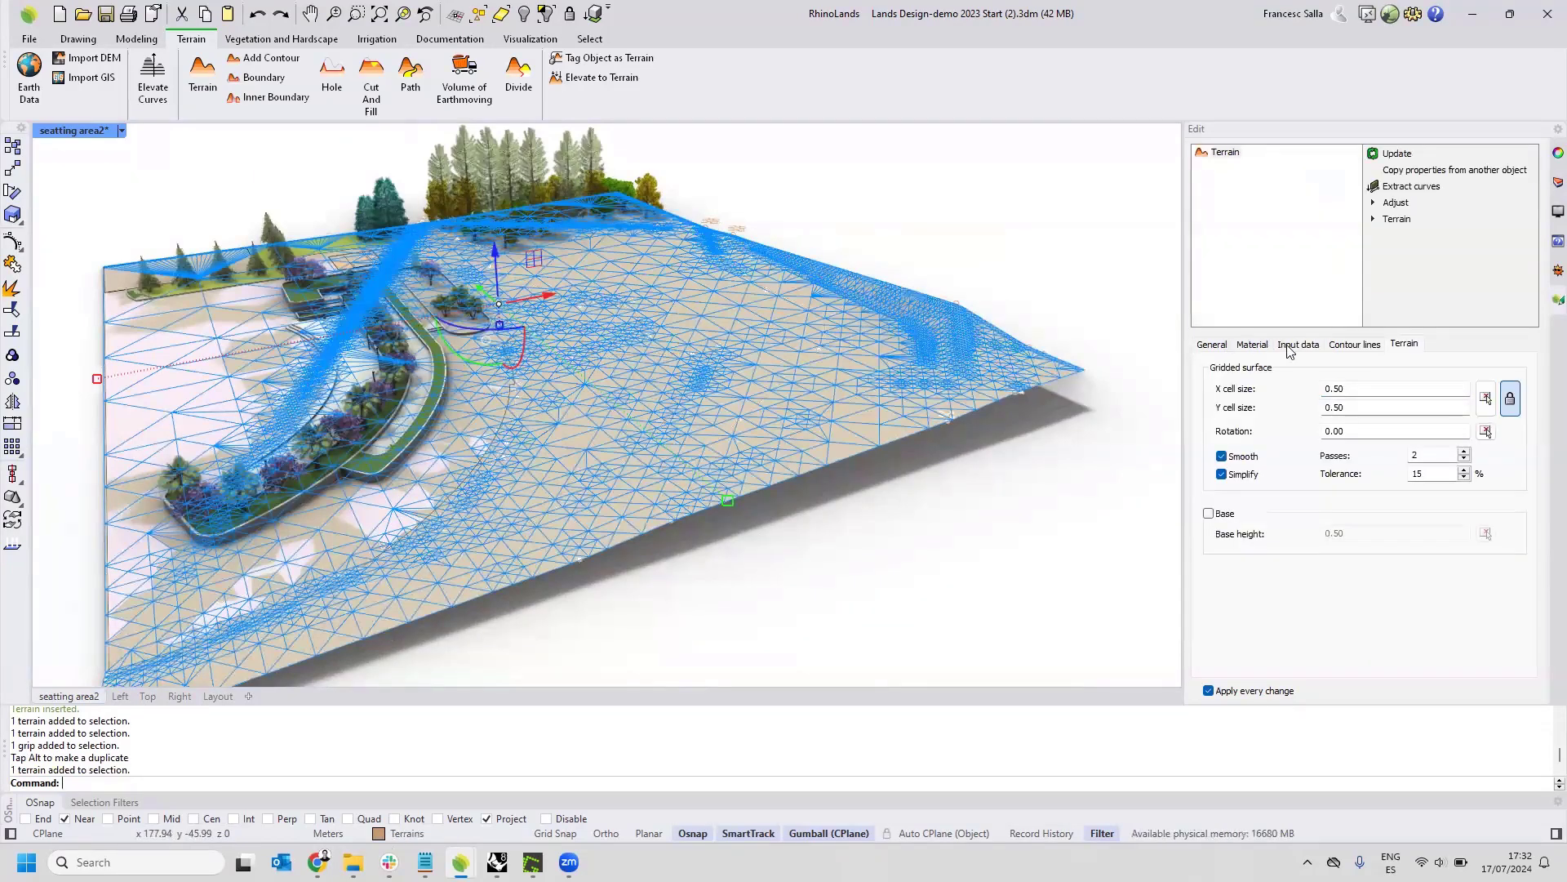
left_click(1279, 349)
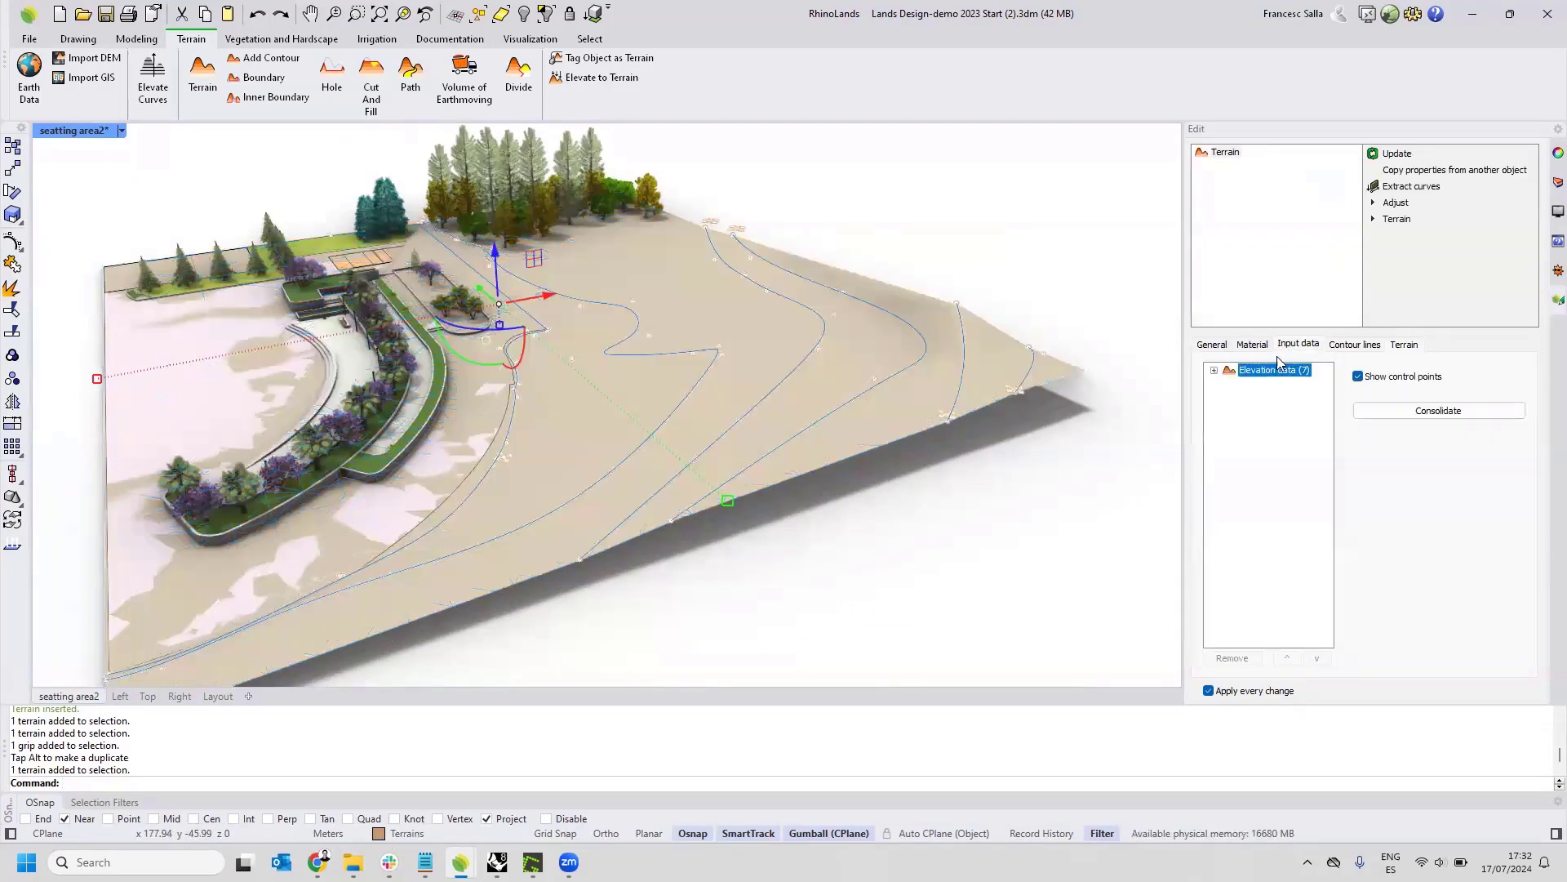
left_click(1214, 371)
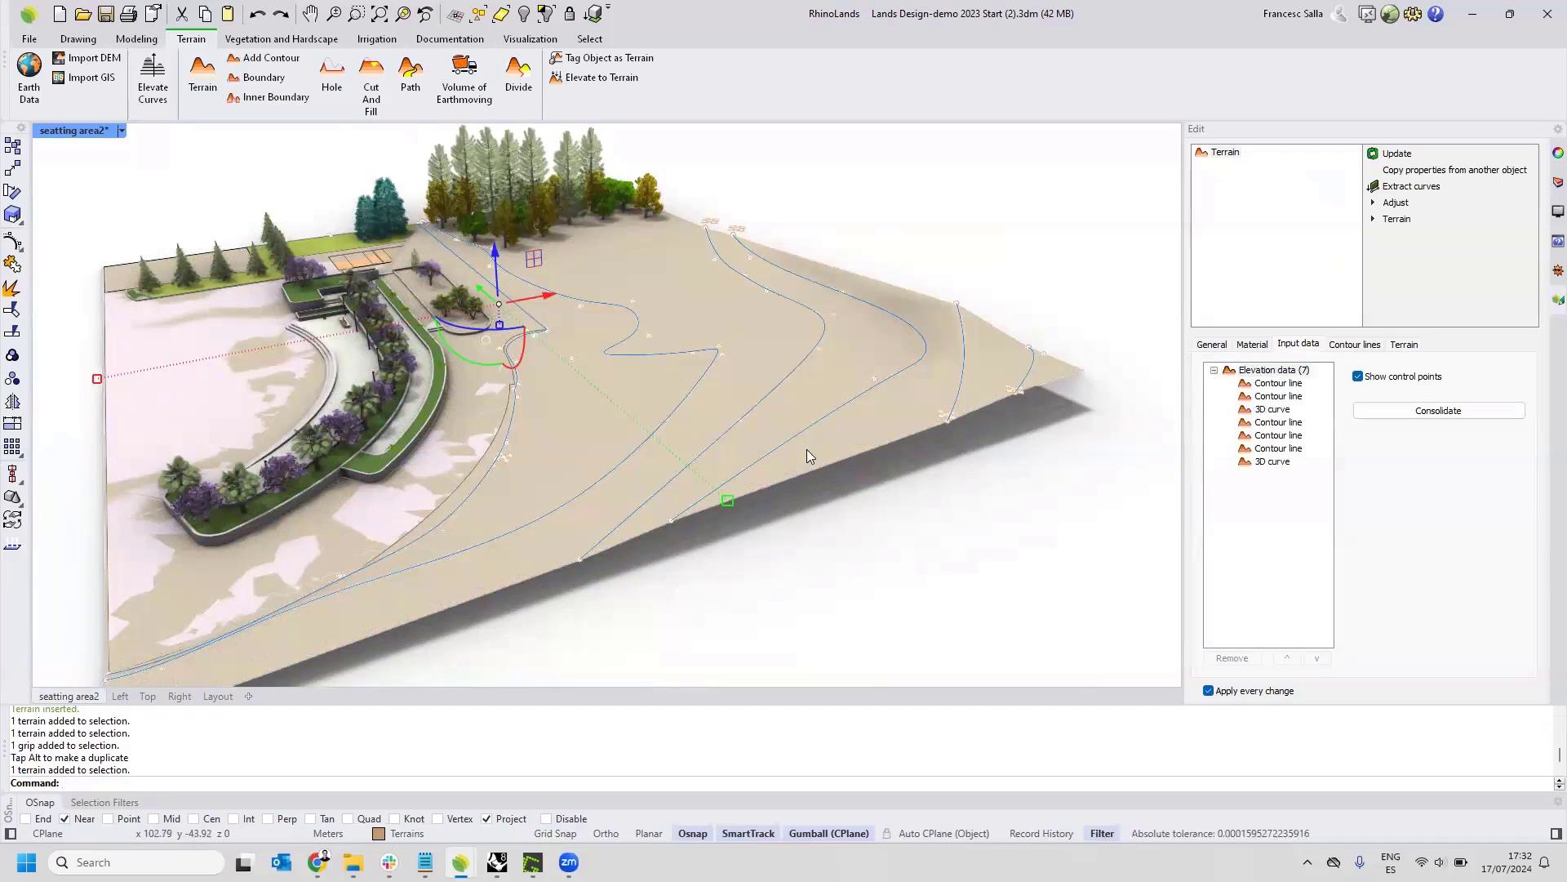
right_click_drag(806, 449, 823, 380, "shift")
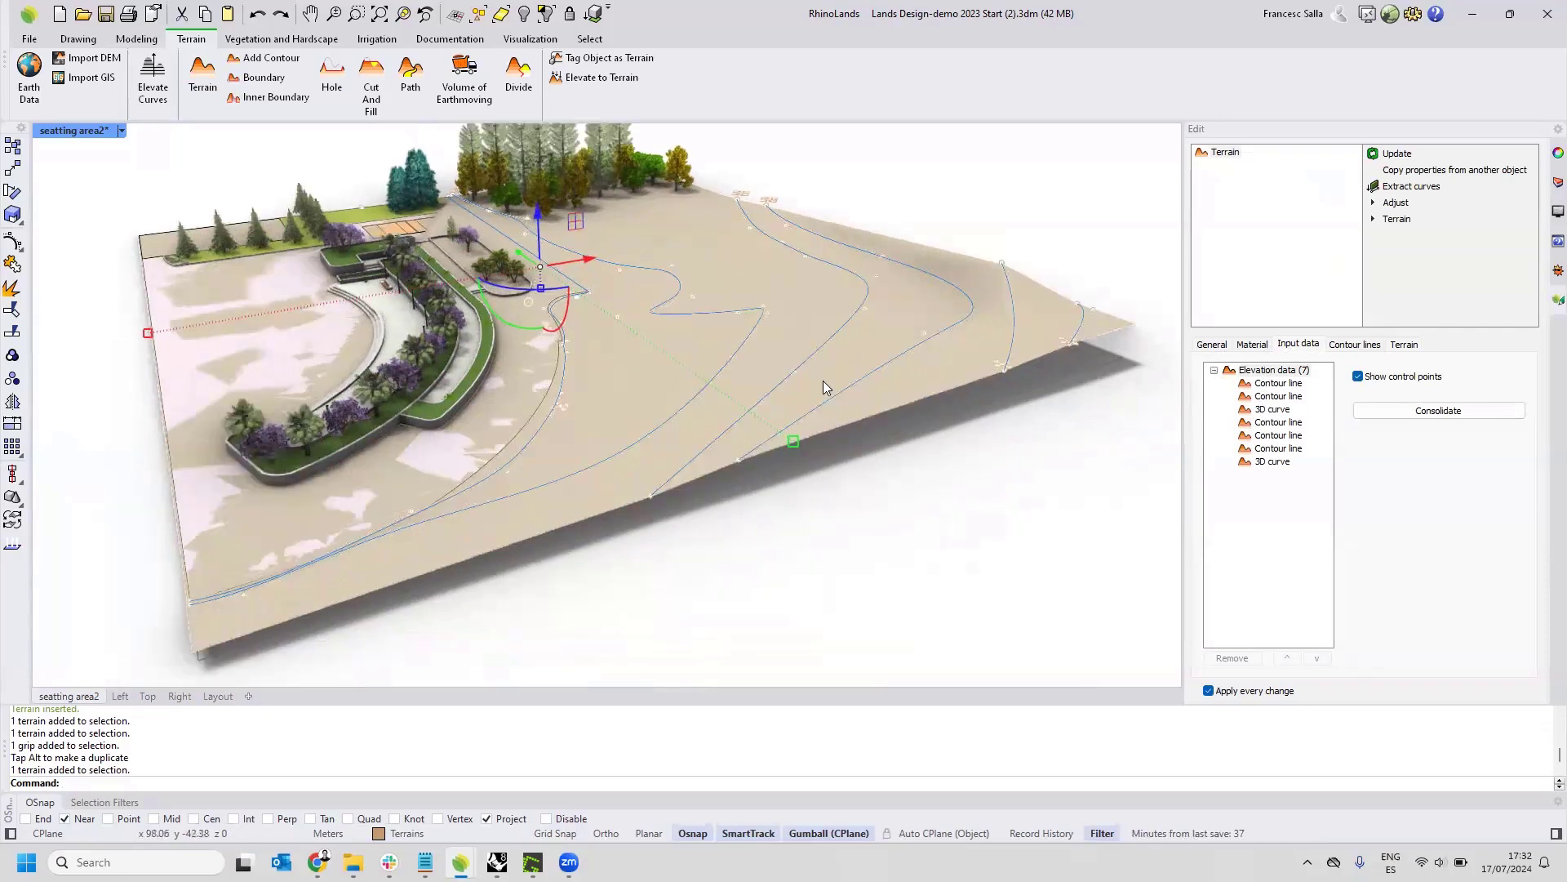
key("Escape")
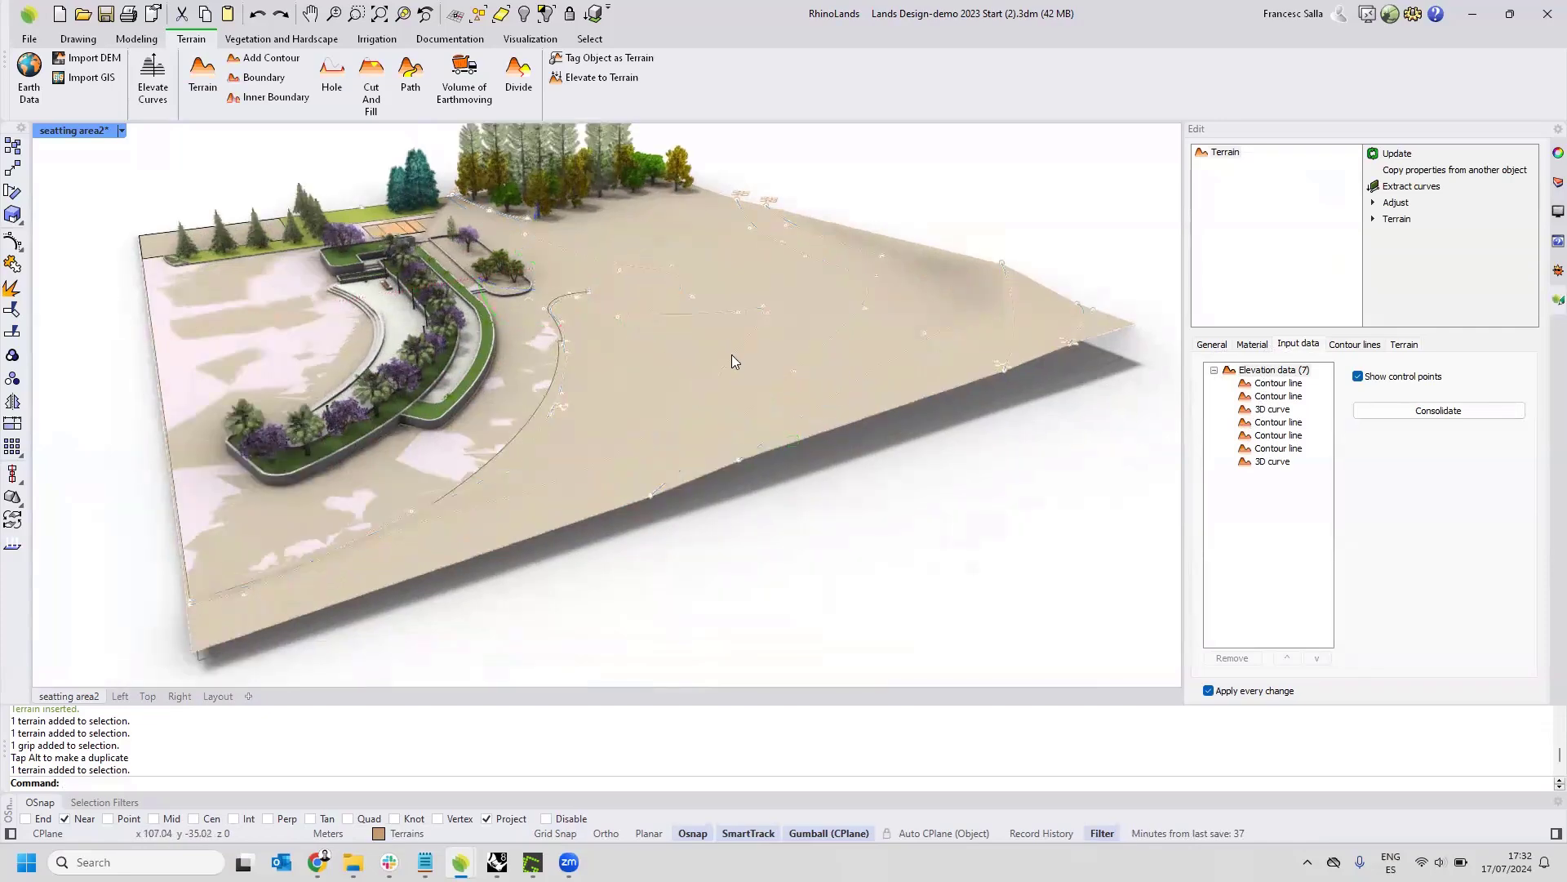
right_click_drag(673, 408, 731, 431, "shift")
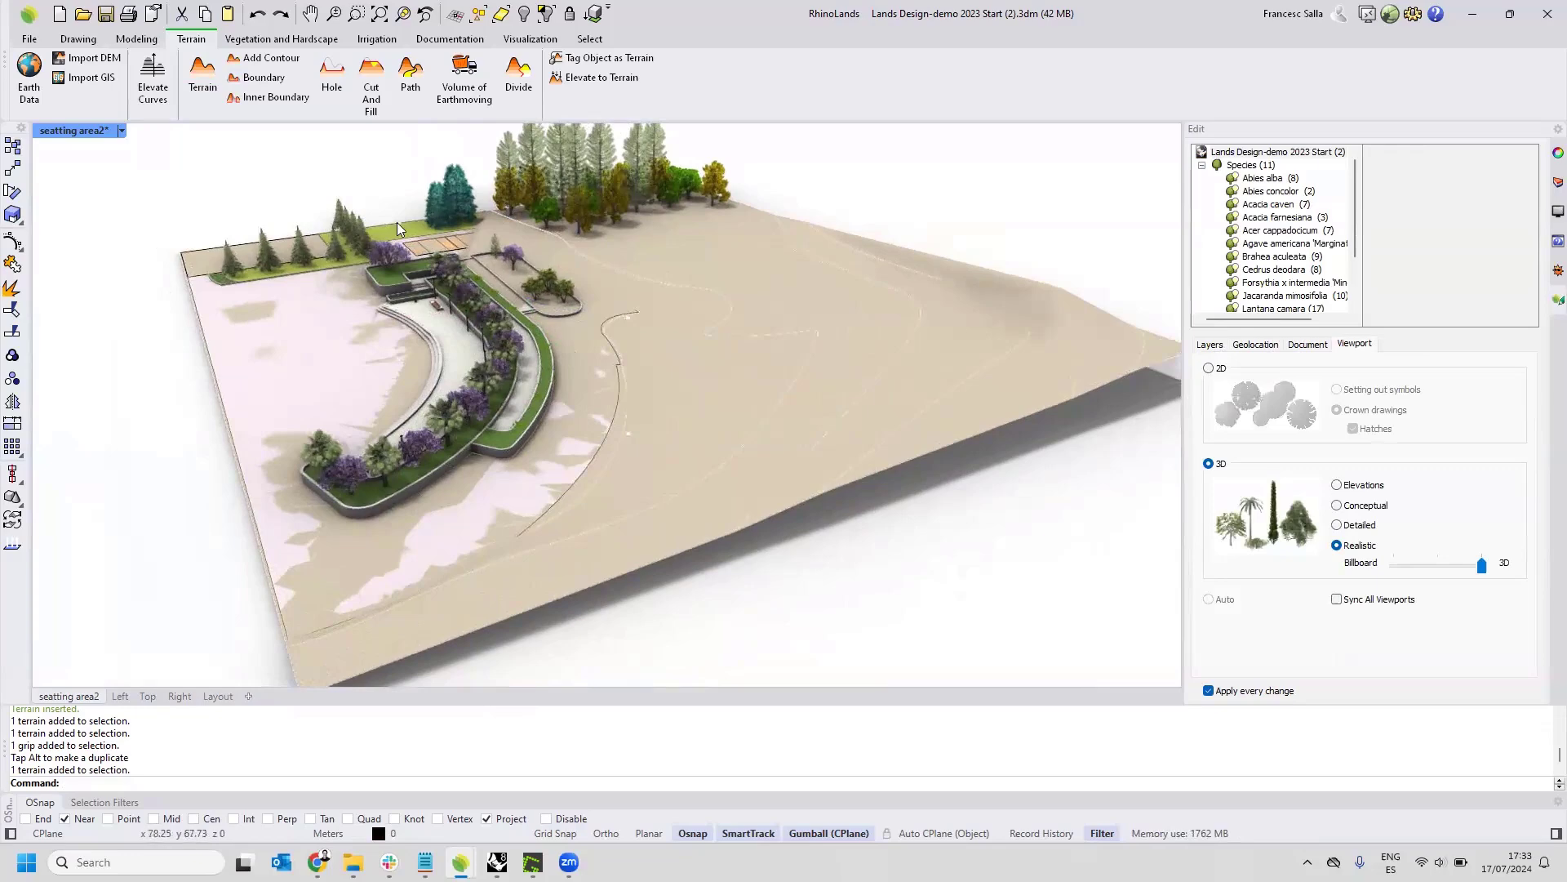
Switch the viewport to Wireframe display and check which closed layout curve follows the plaza's edge and the site limits.
left_click(121, 130)
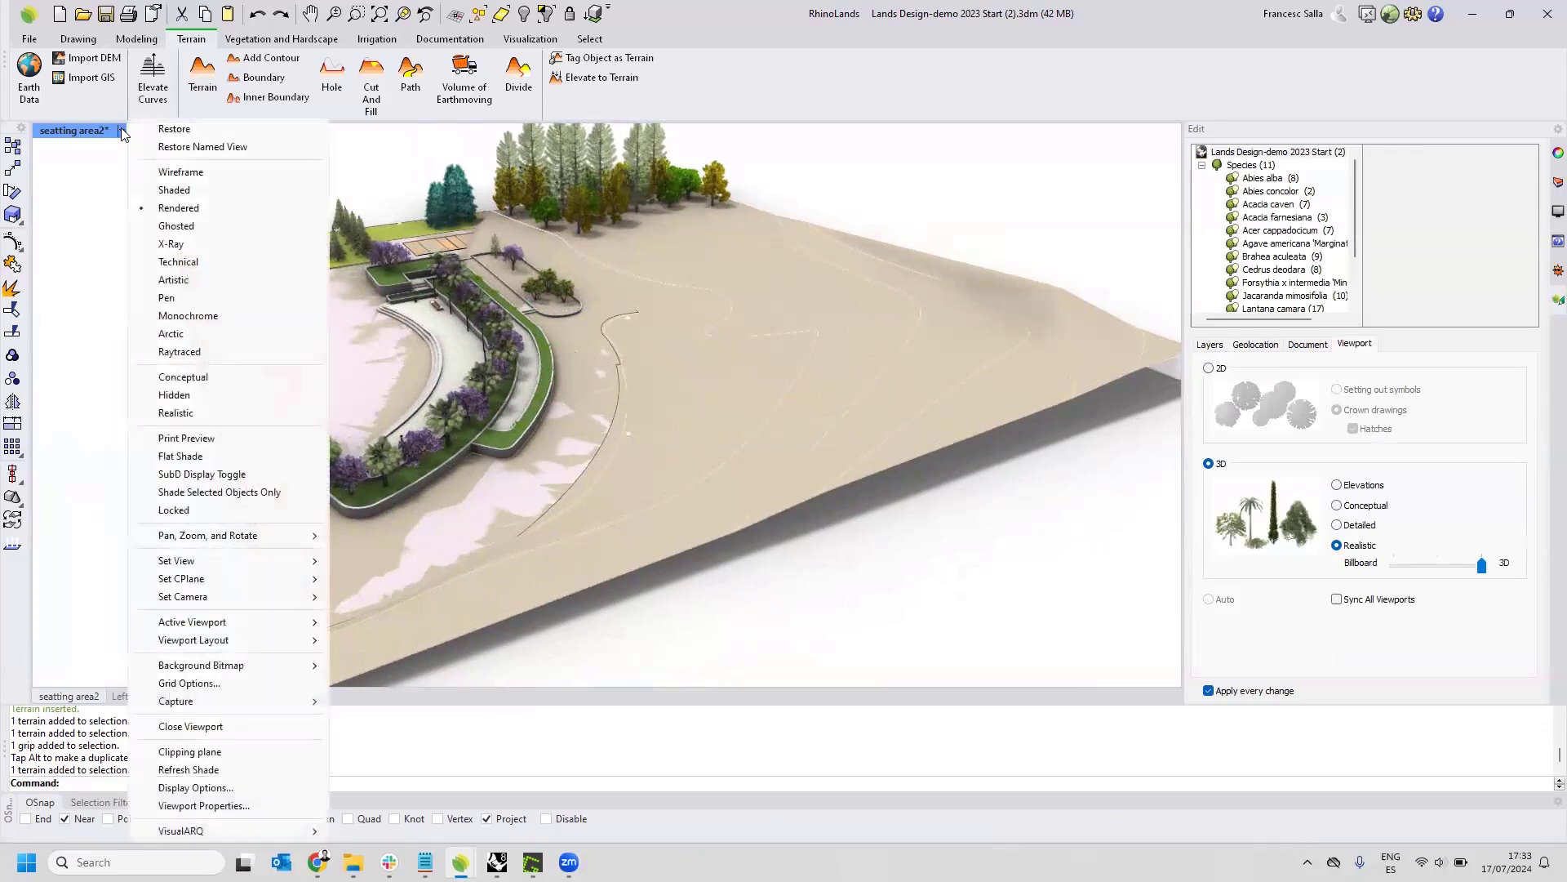
left_click(169, 172)
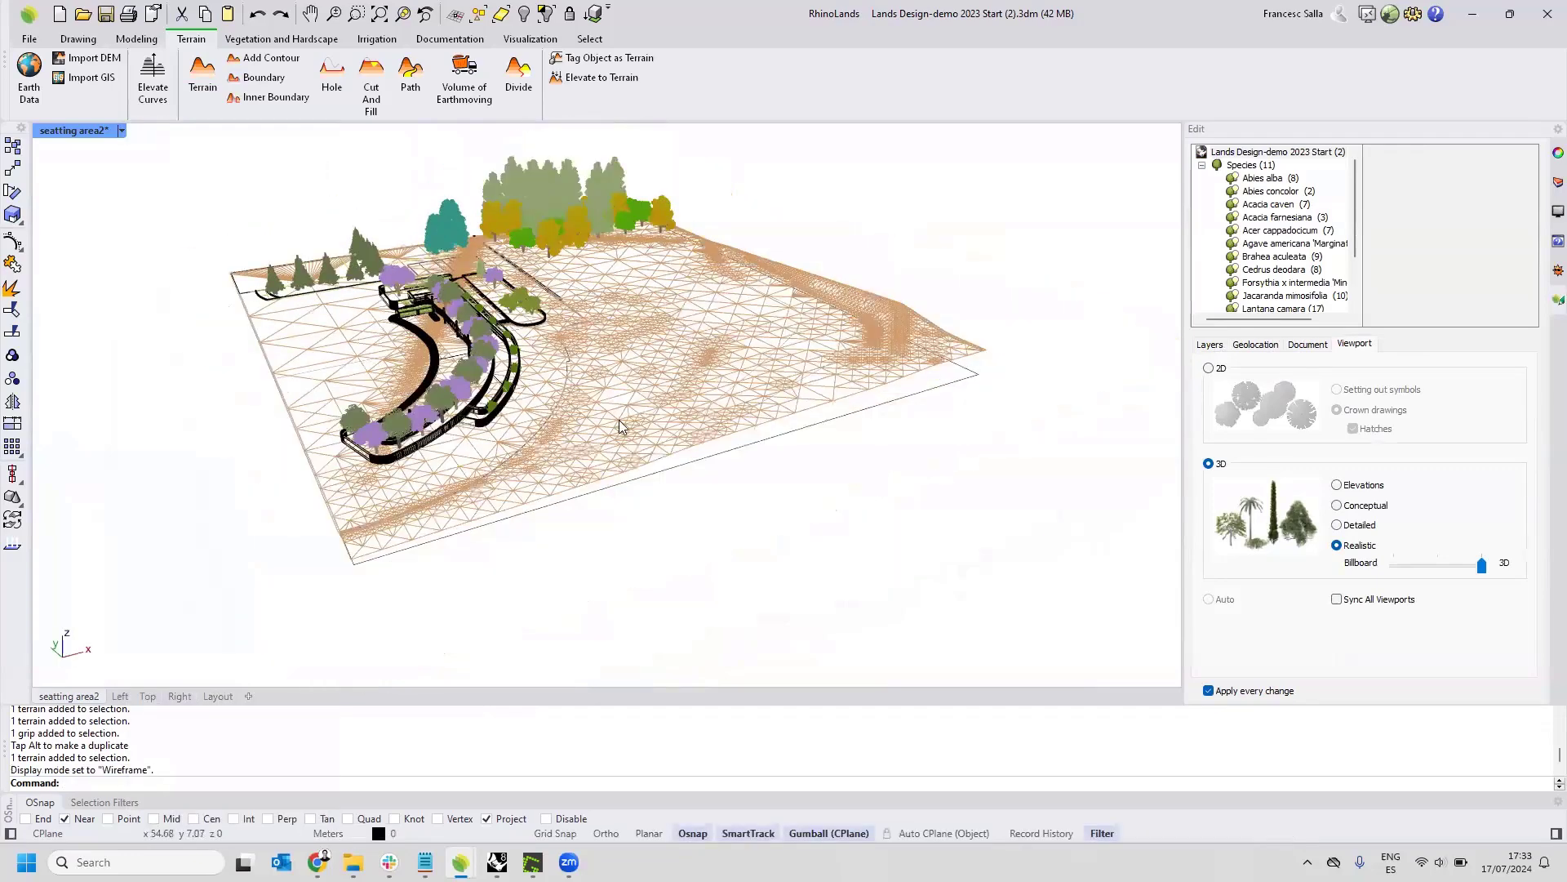
left_click(807, 428)
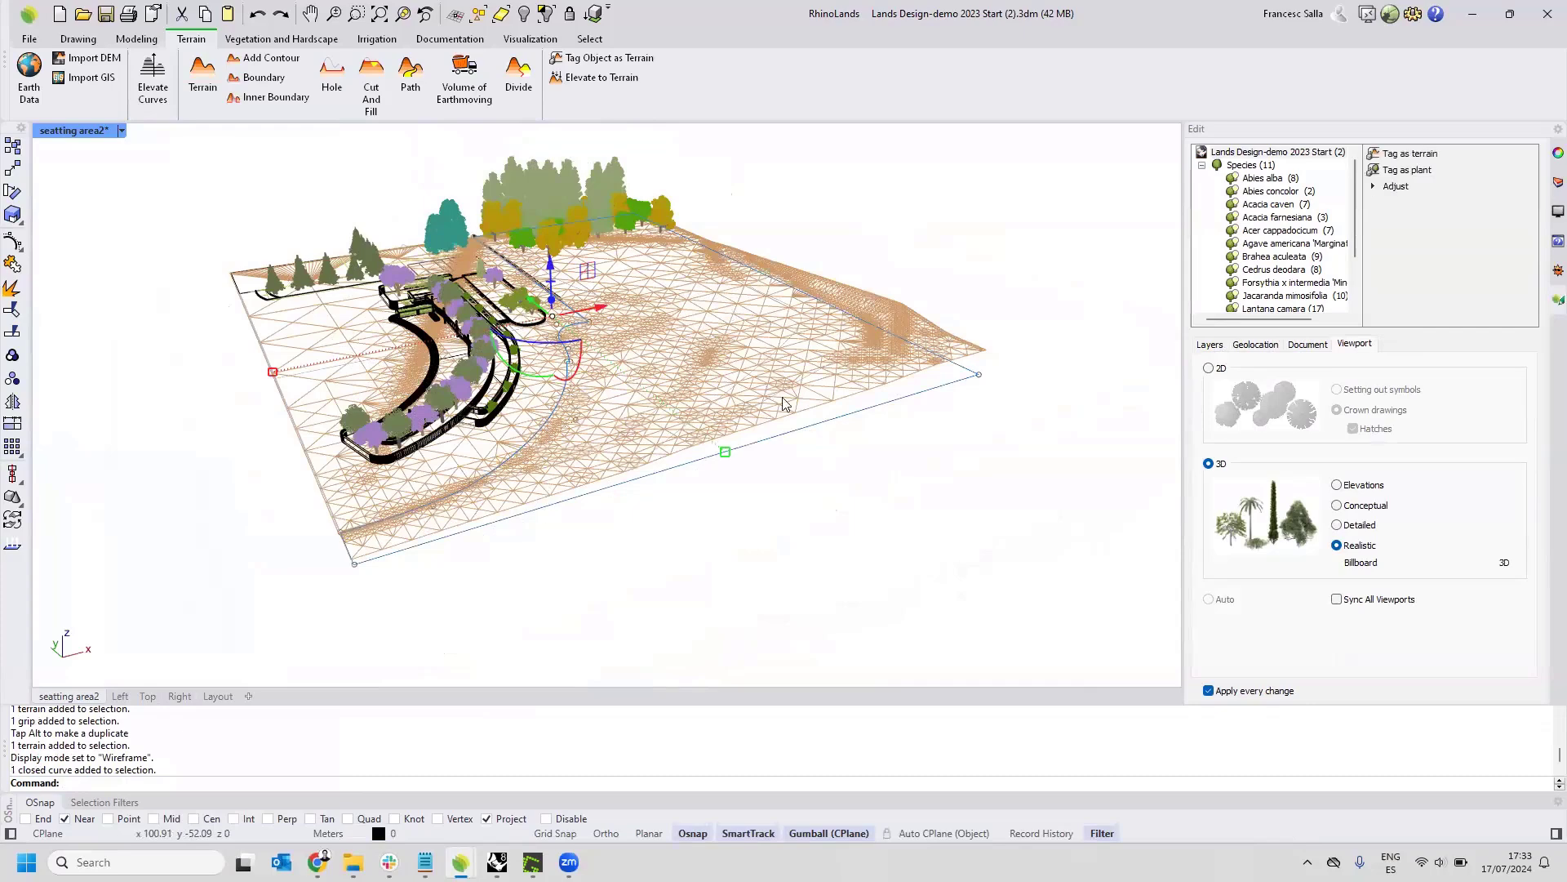
mouse_move(783, 392)
right_mouse_down()
mouse_move(796, 384)
mouse_move(779, 387)
right_mouse_up()
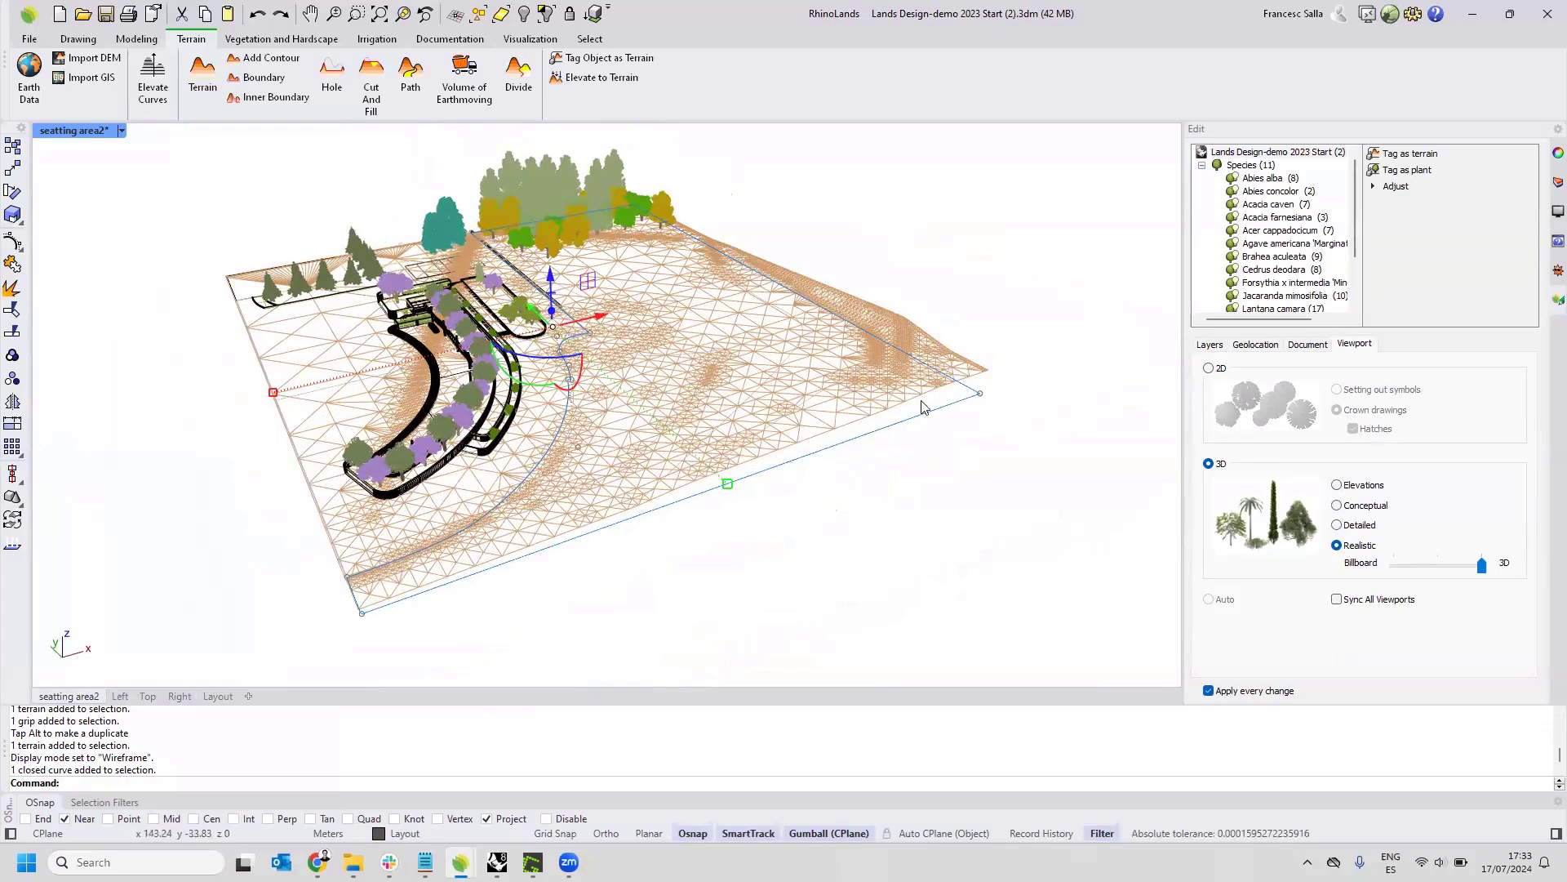
left_click(902, 464)
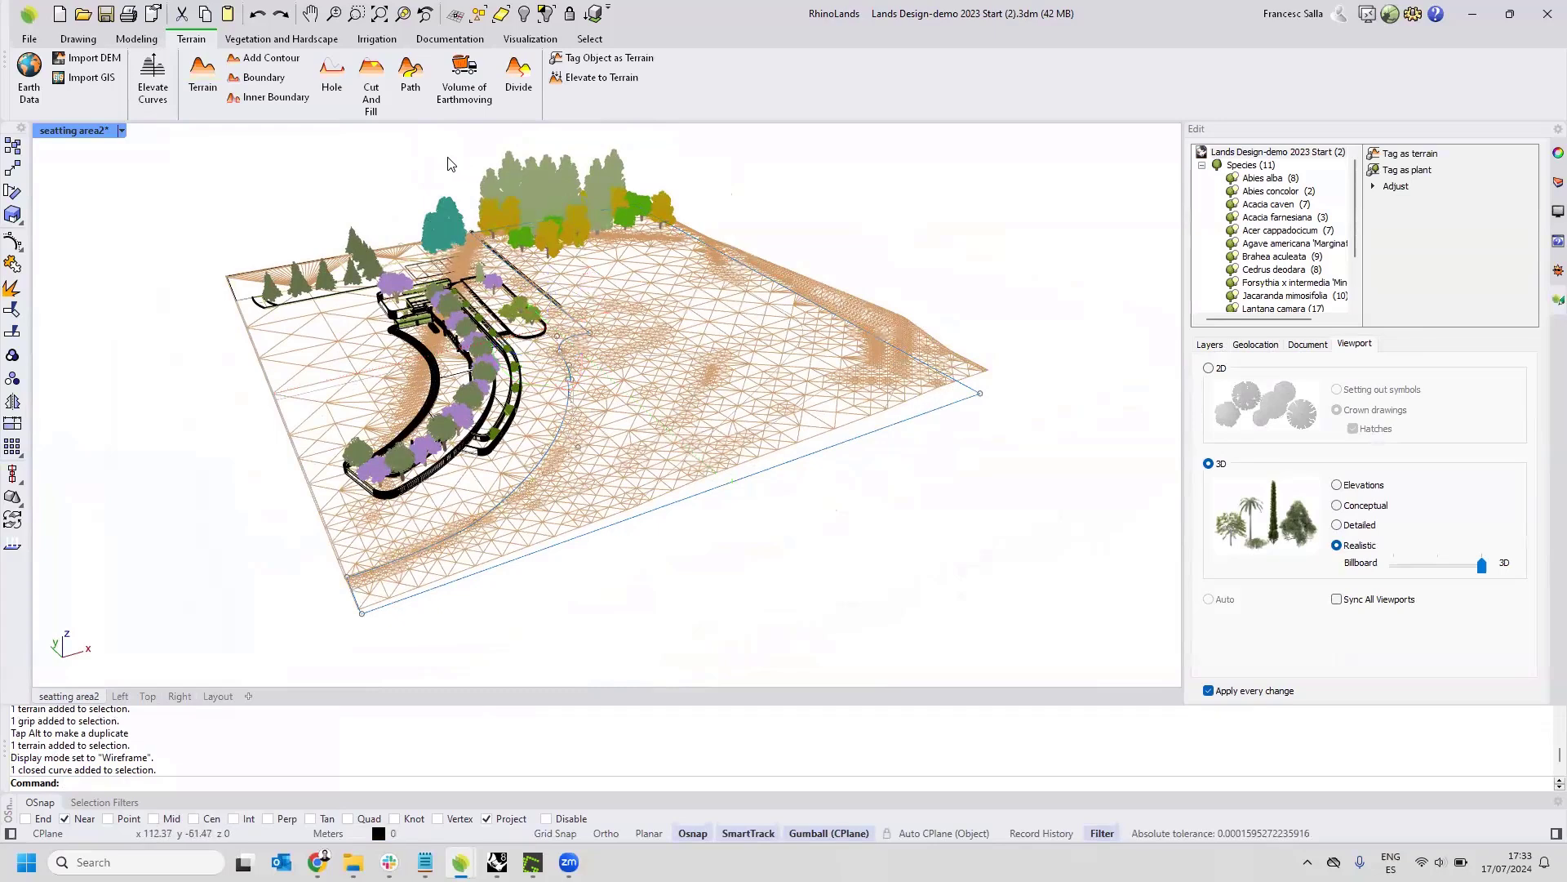
key("Escape")
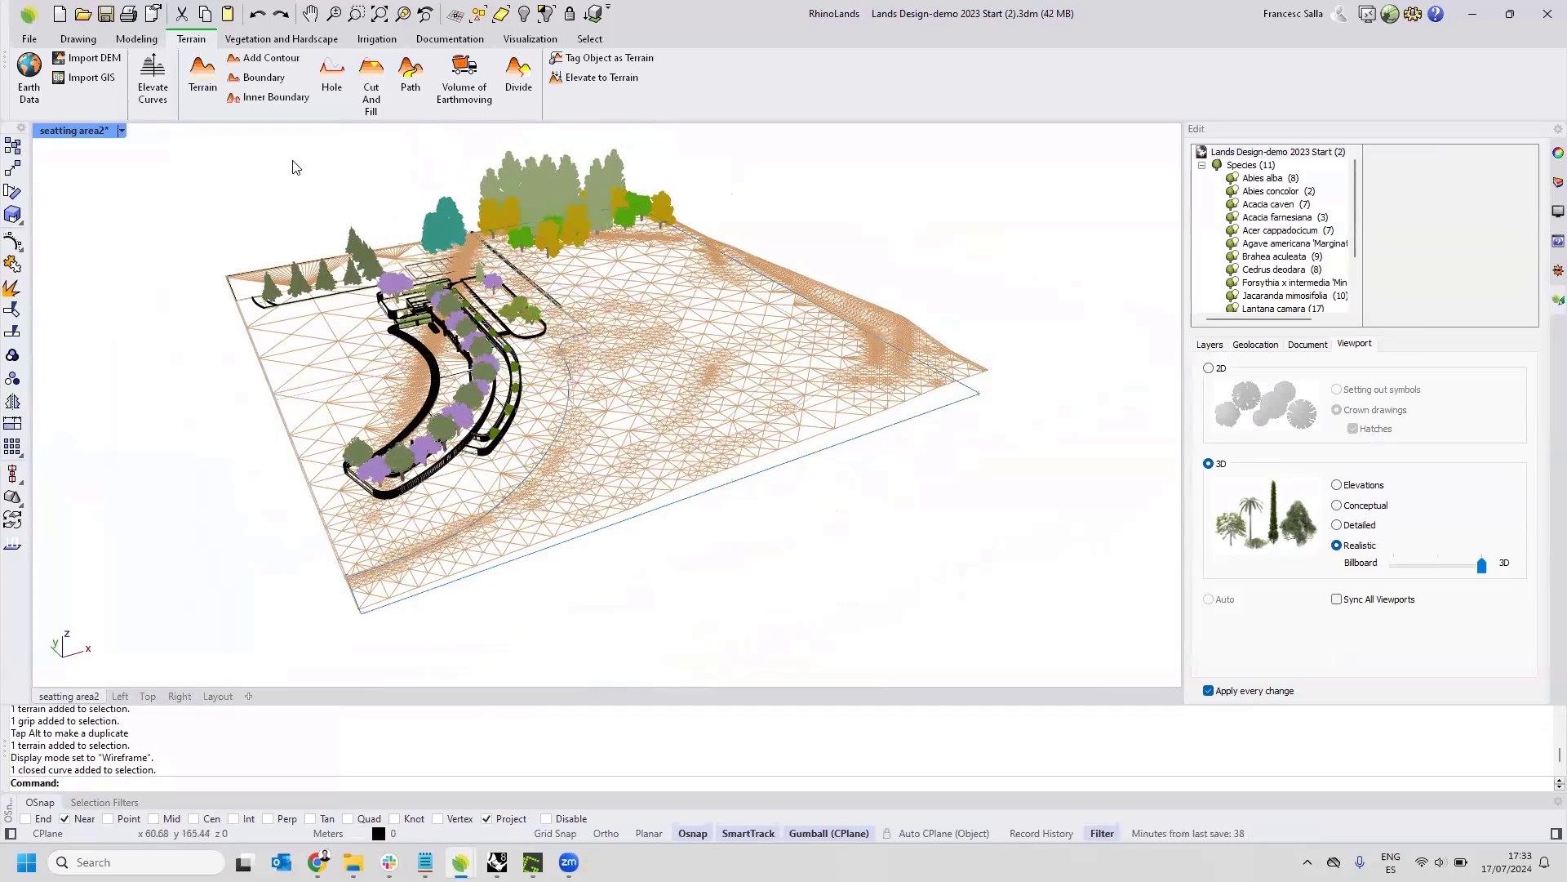
Apply the closed layout curve along the plaza's edge and site limits as the terrain's boundary.
left_click(258, 82)
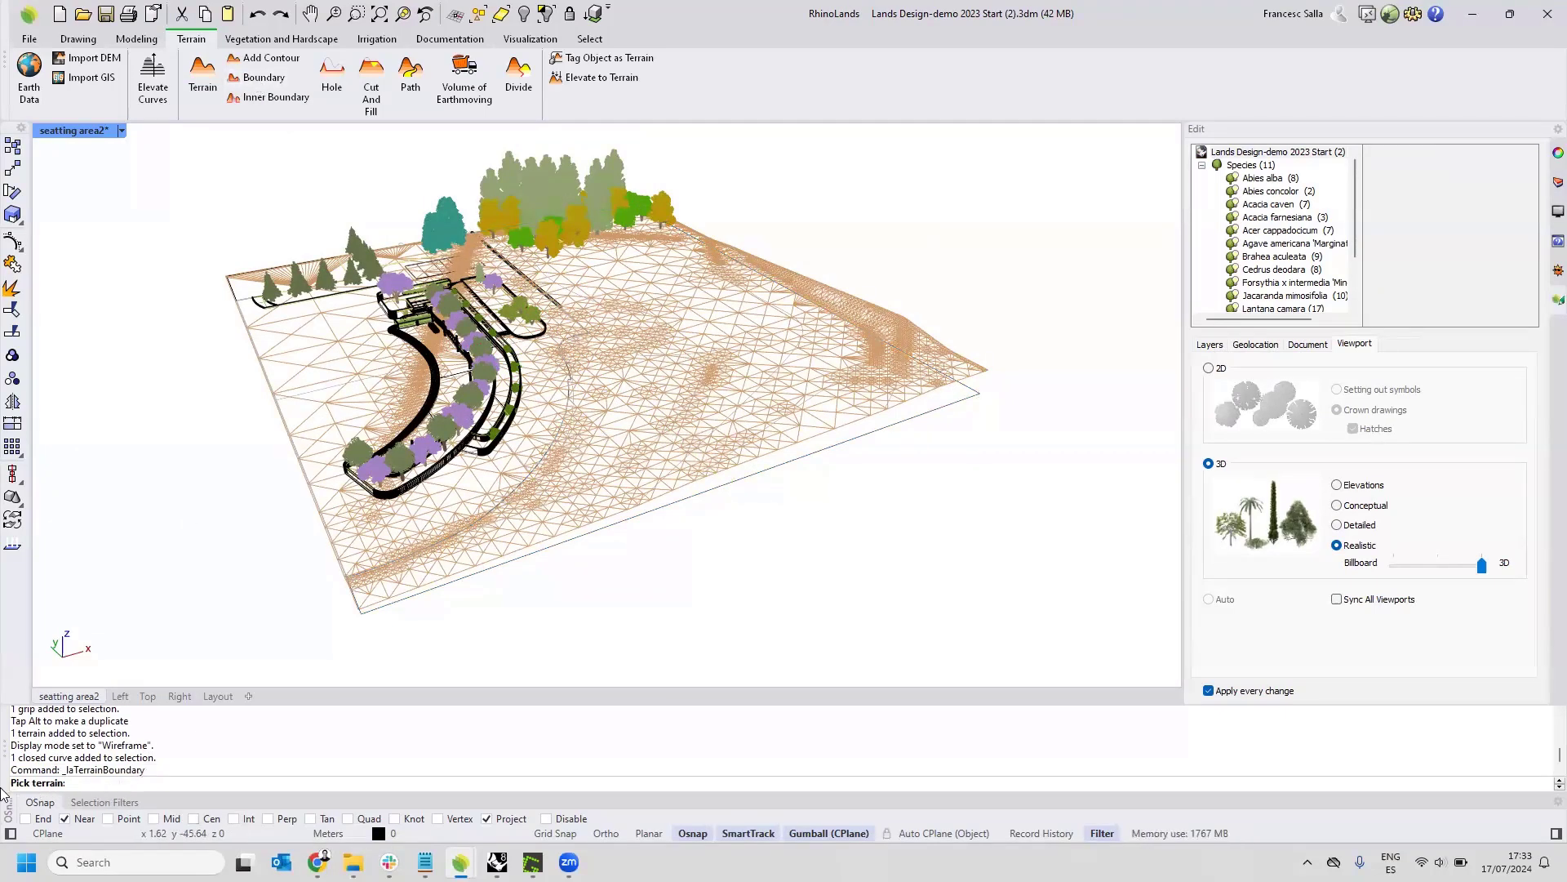
left_click(747, 457)
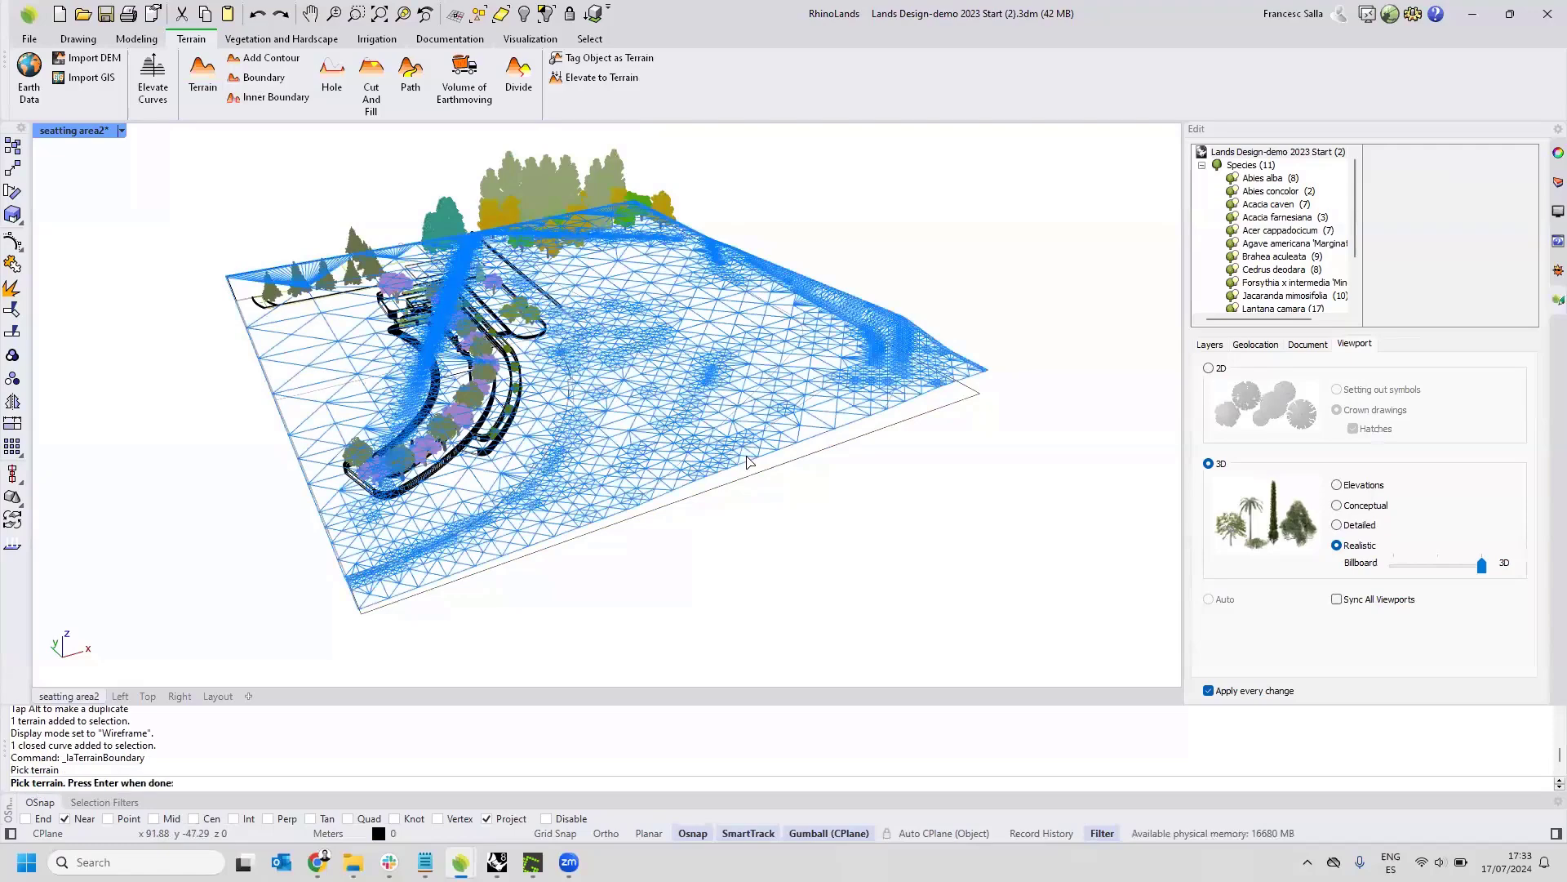
key("Return")
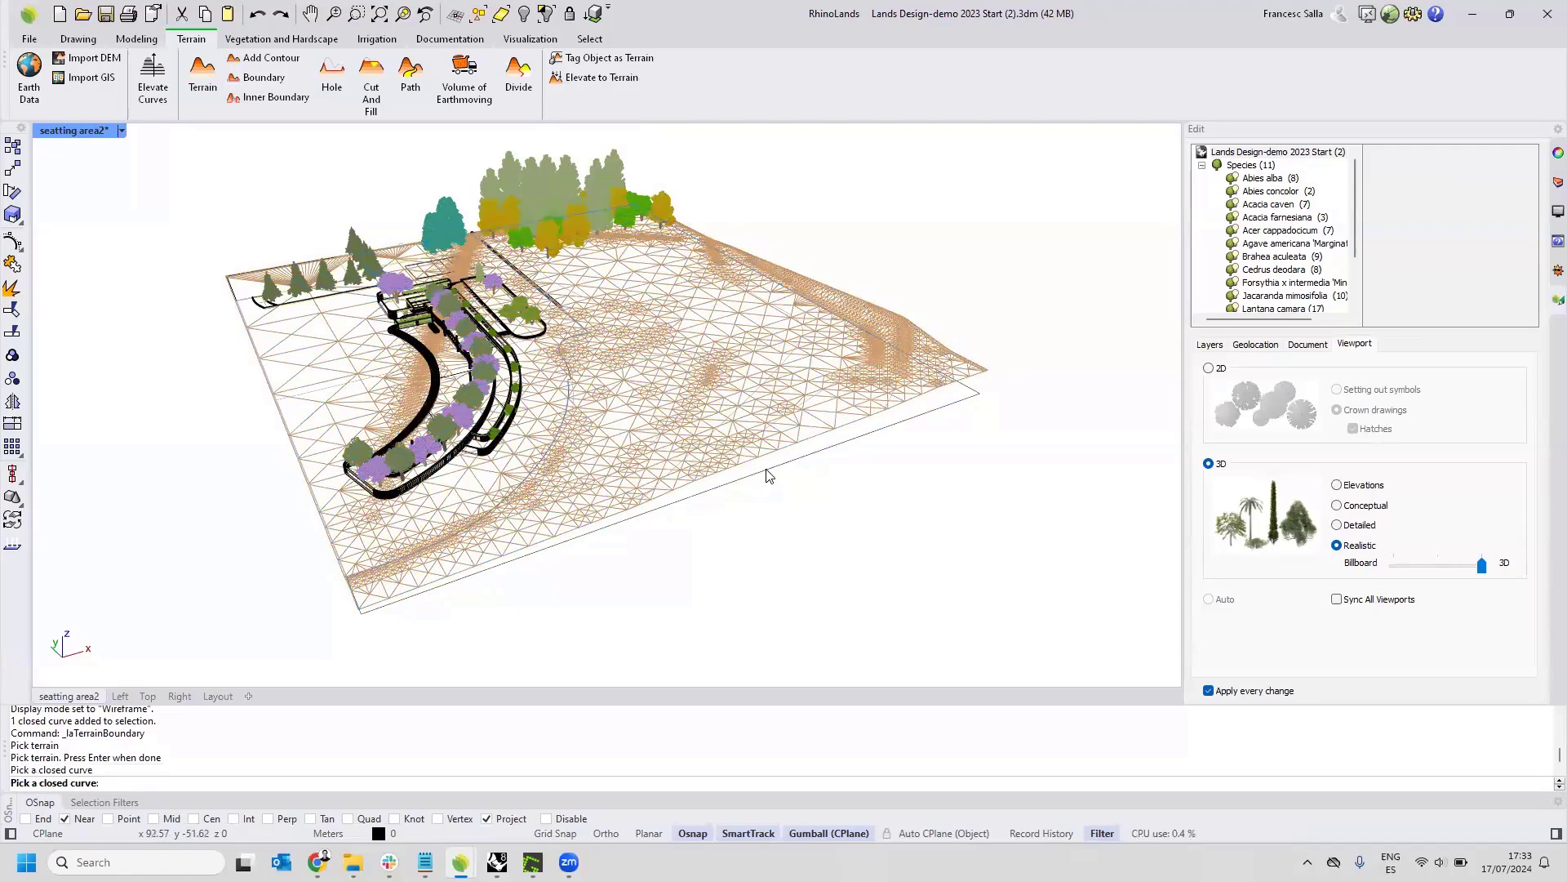
left_click(767, 476)
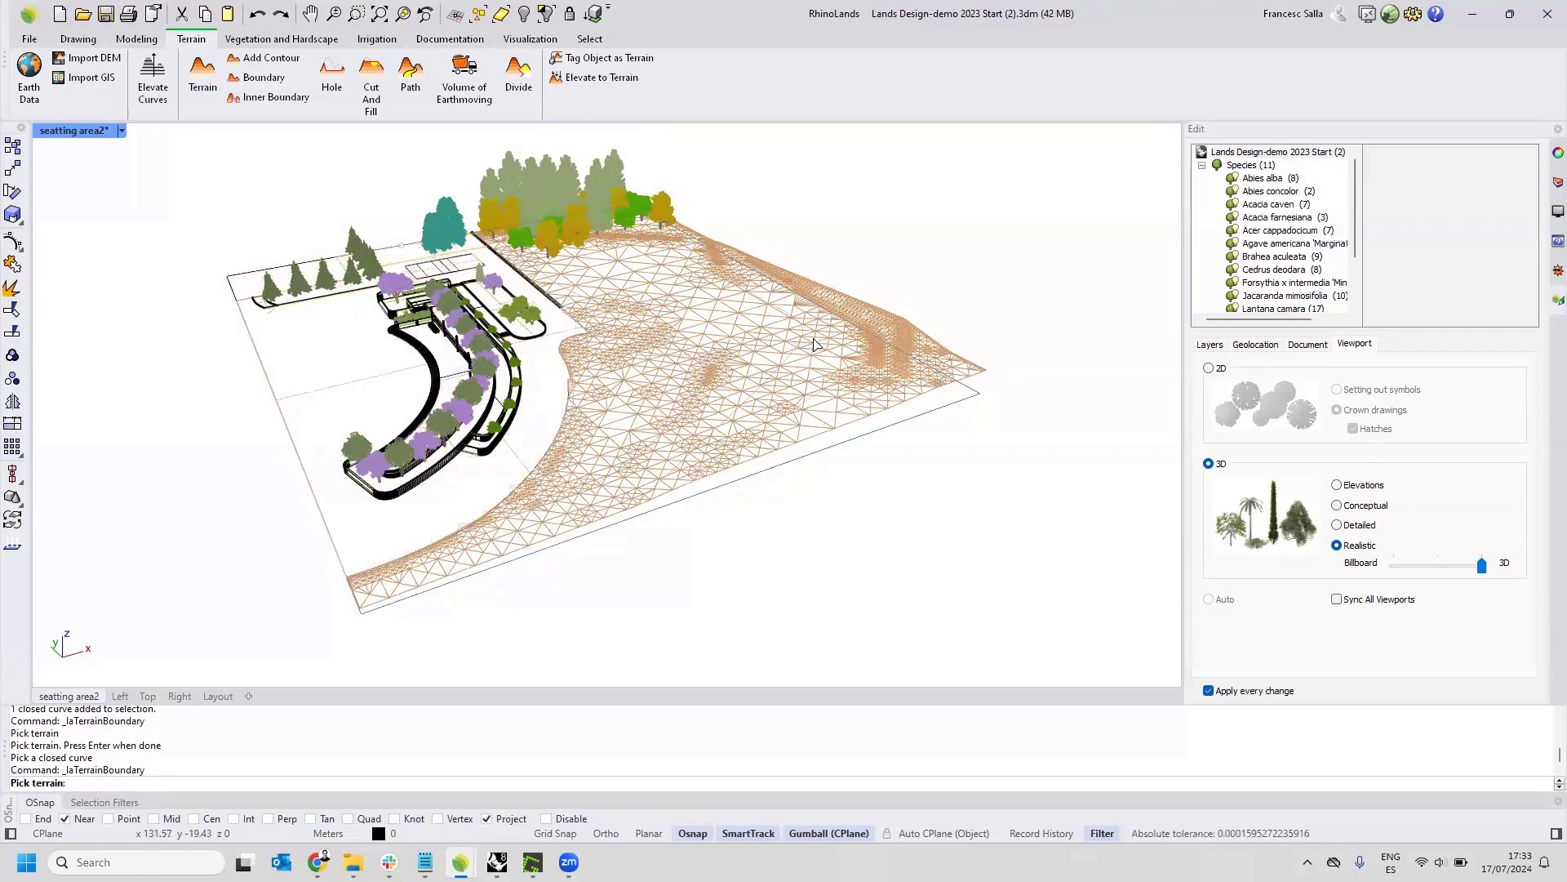
Set the viewport's display mode to Rendered.
left_click(122, 133)
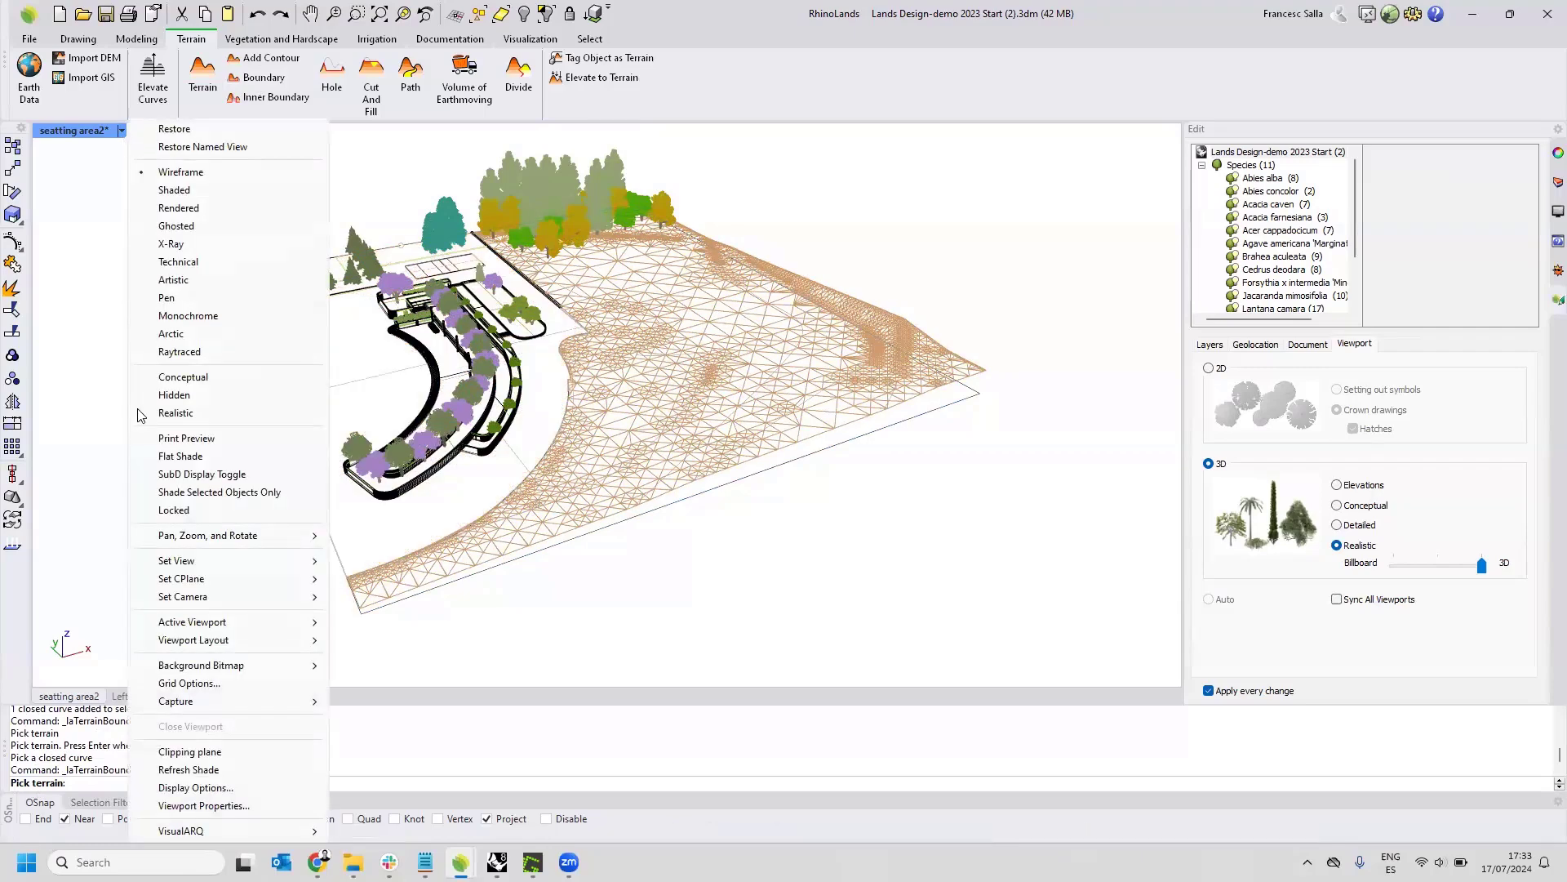
left_click(116, 228)
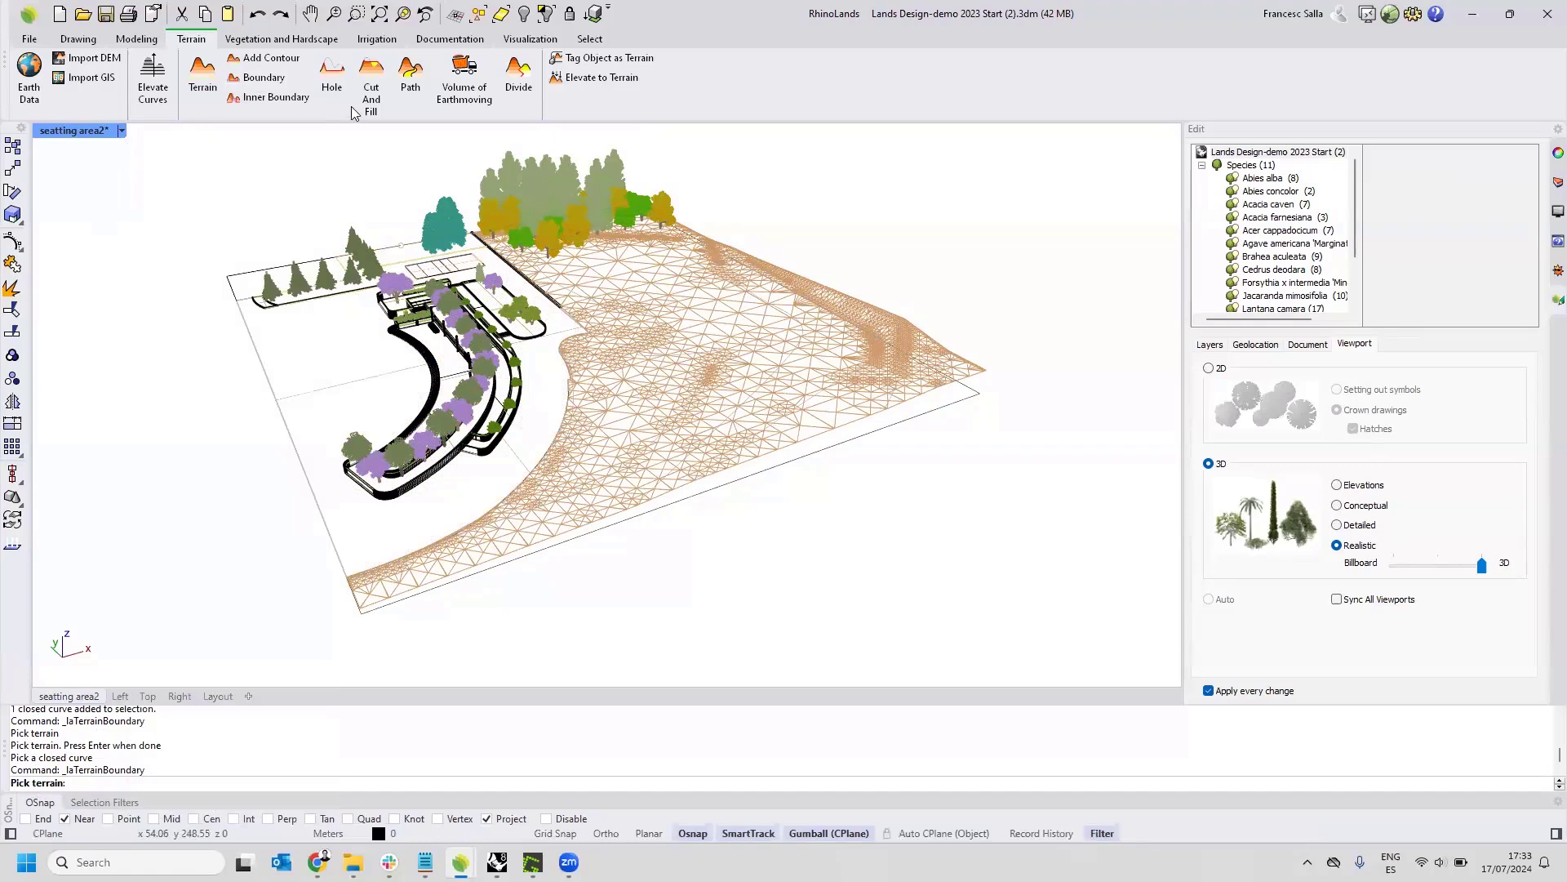
left_click(515, 42)
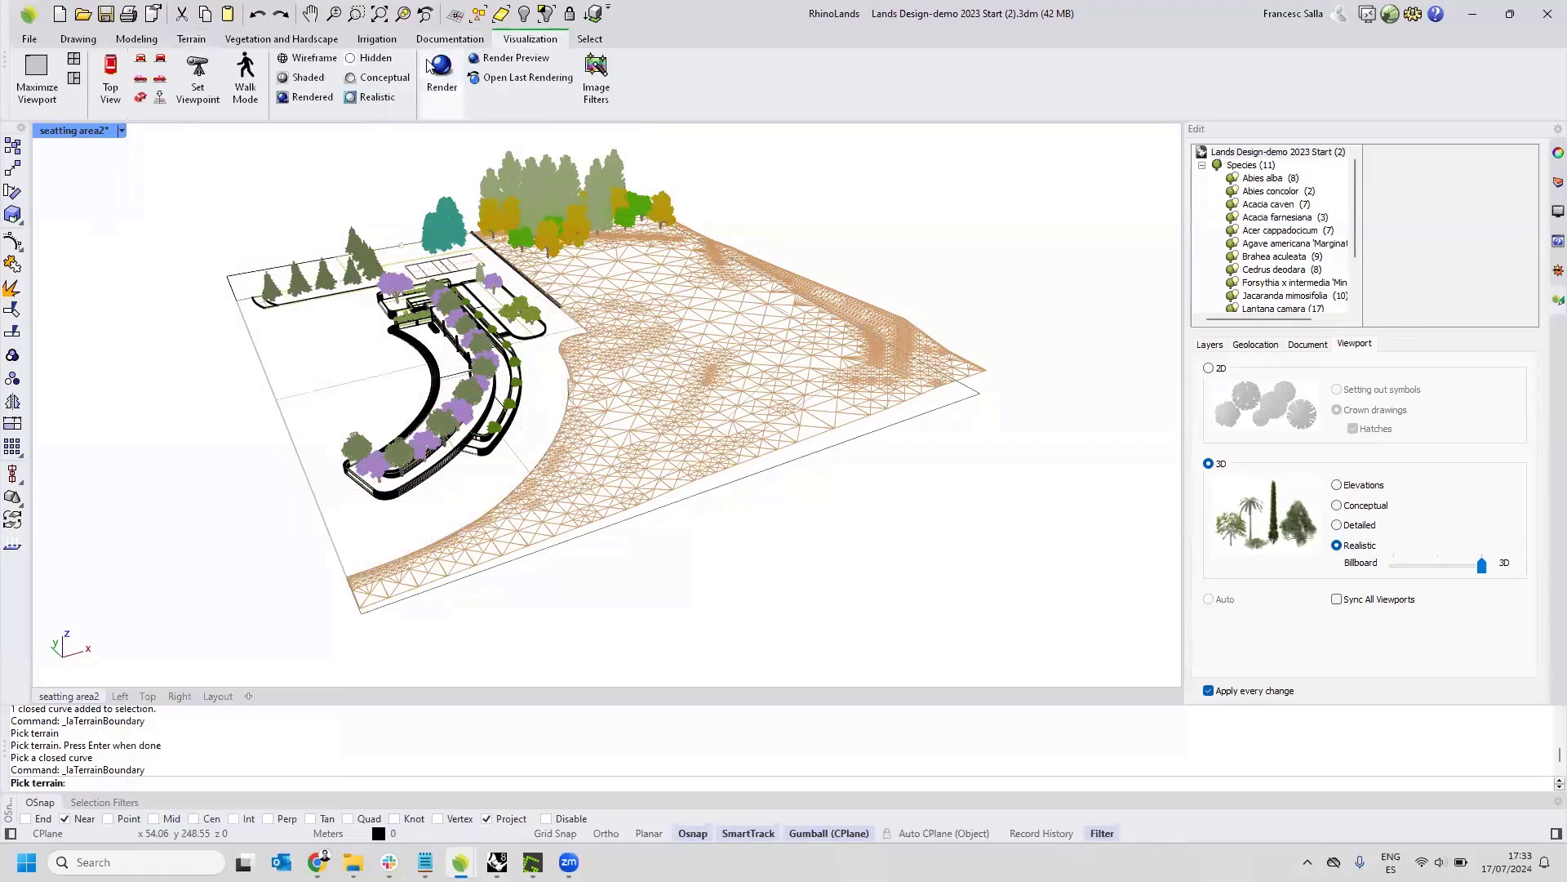
left_click(300, 100)
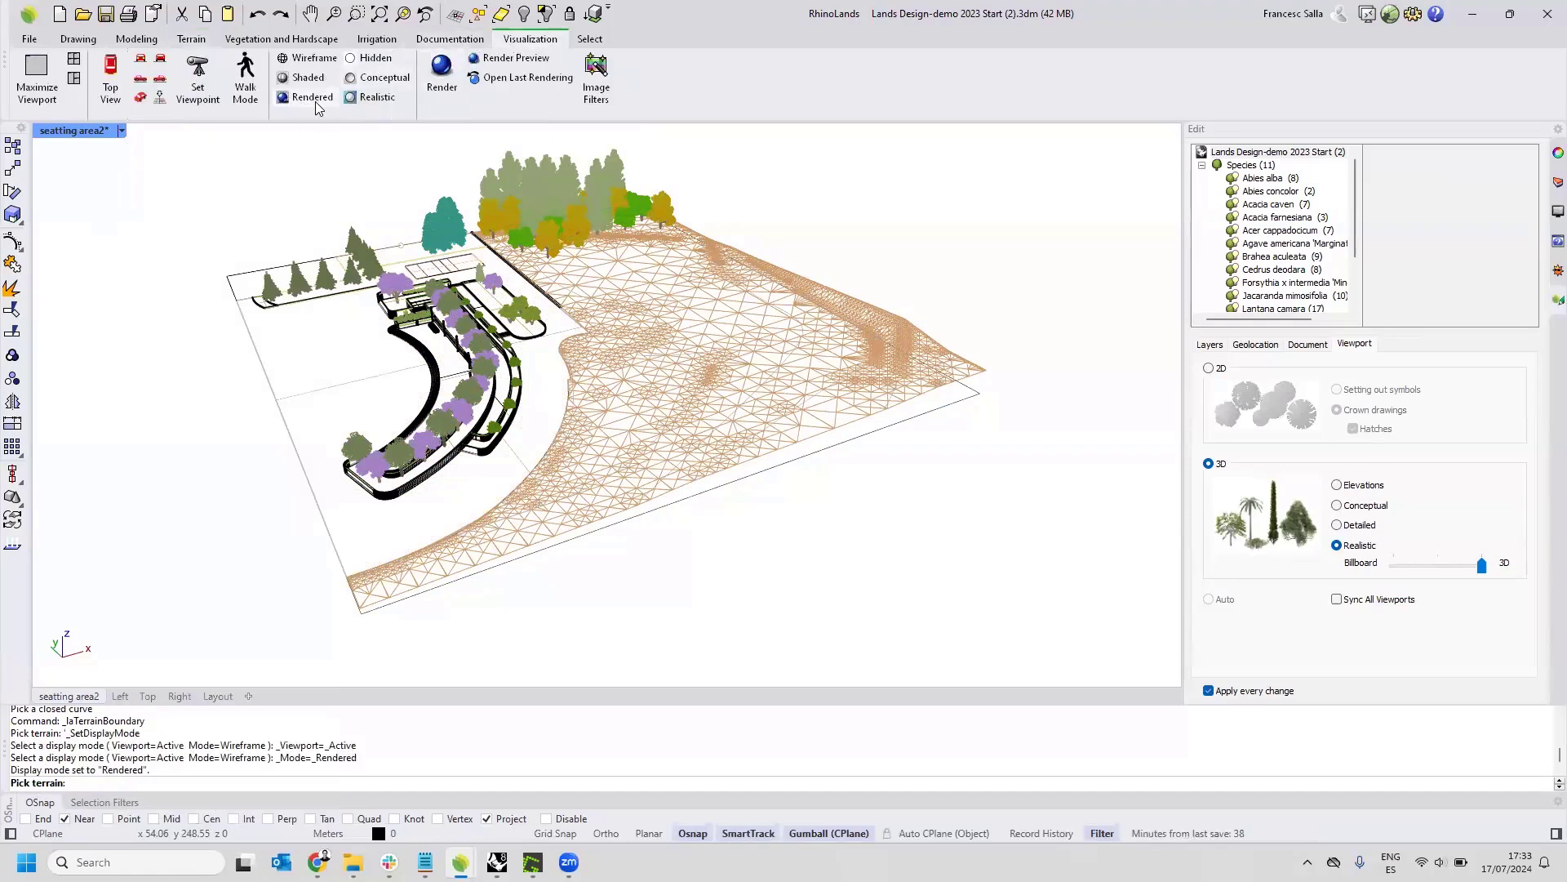
Examine the trimmed terrain along the plaza's edge and around the trees at its far corner.
left_click(191, 38)
right_click_drag(736, 395, 718, 388)
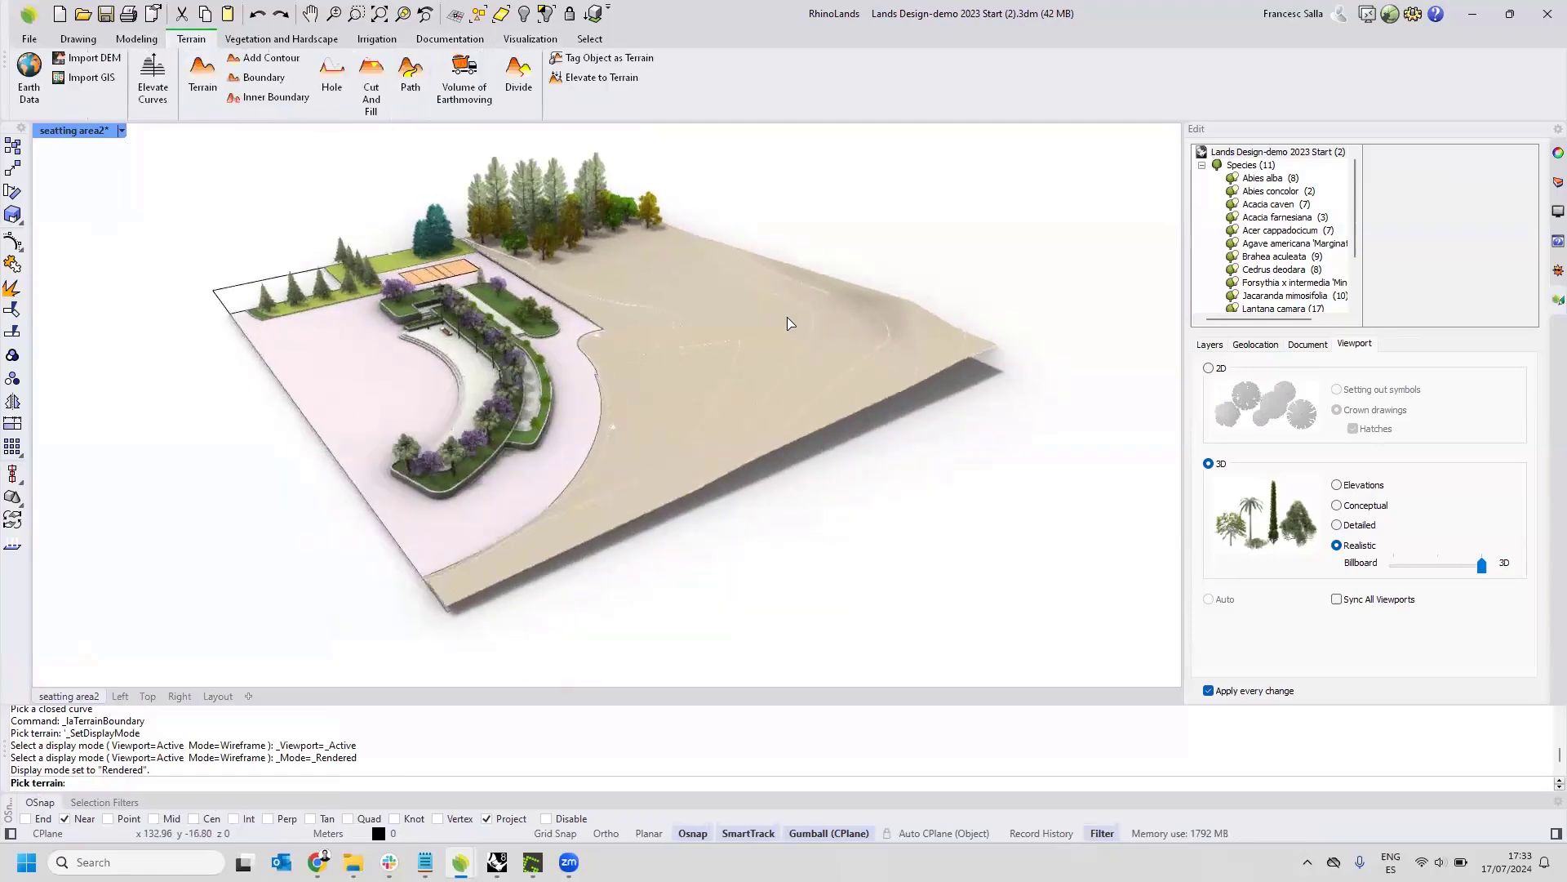
scroll(563, 212, "up", 3)
scroll(563, 212, "down", 3)
right_click_drag(588, 315, 693, 351)
scroll(599, 214, "up", 5)
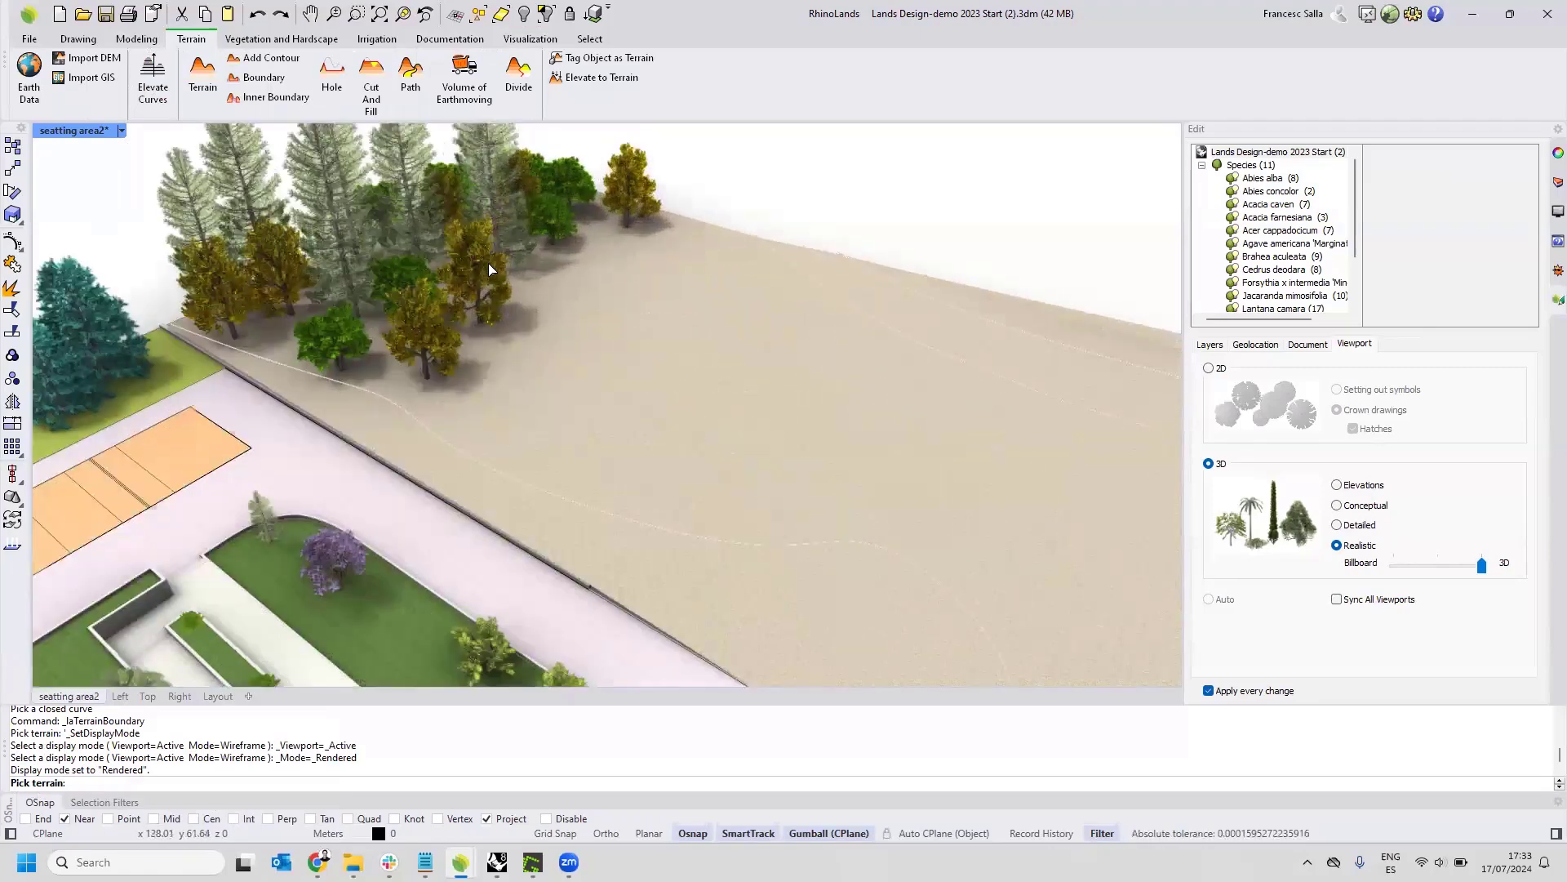
scroll(521, 297, "down", 3)
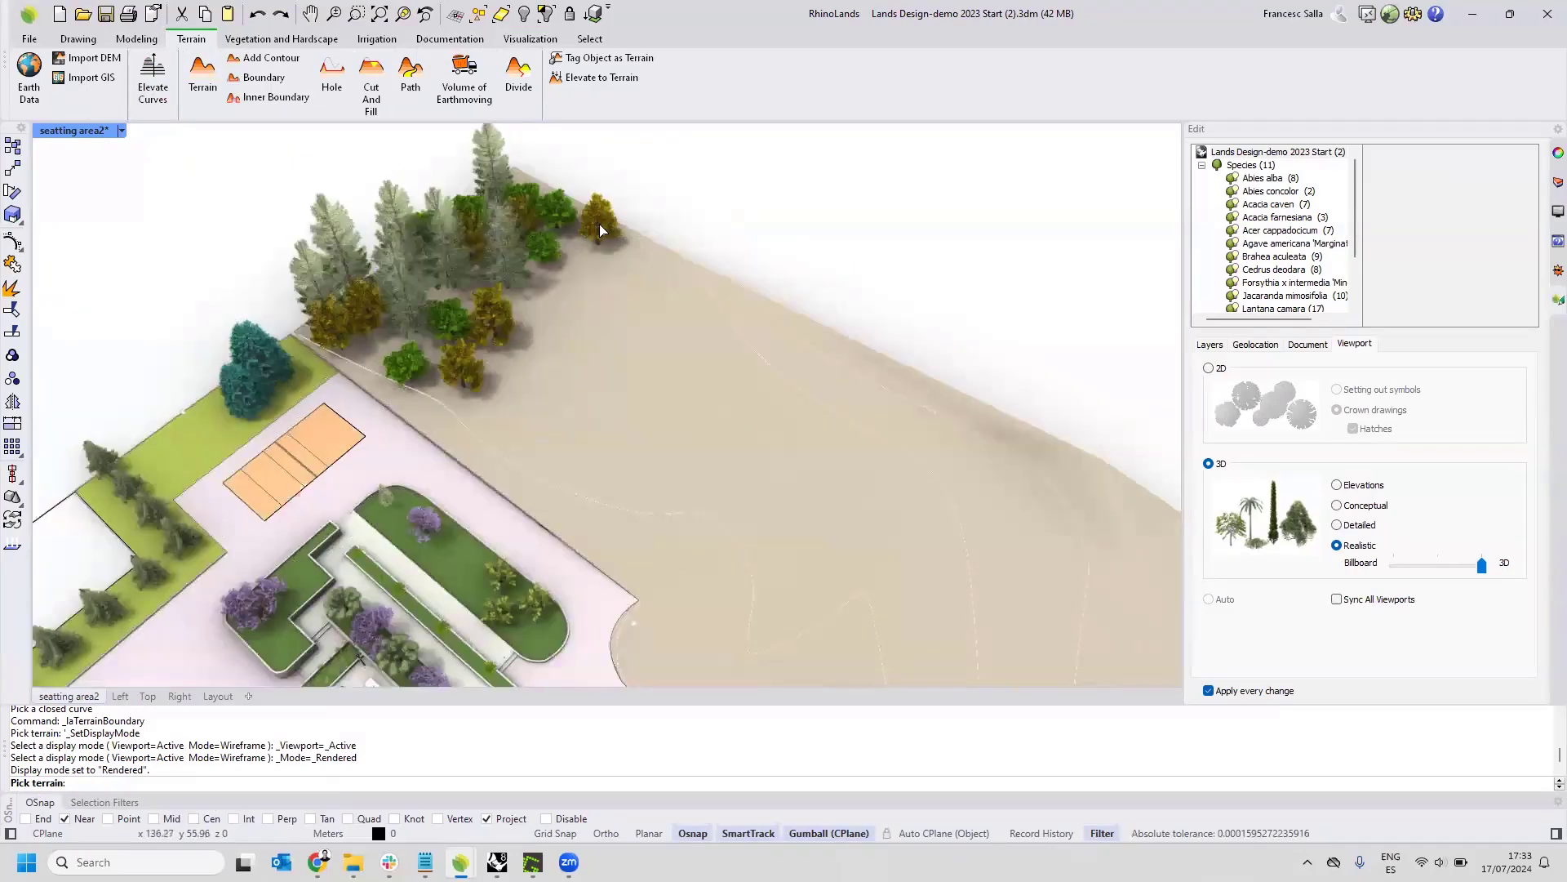
Move the forest group away from the terrain's far corner, further in over the terrain.
key("Escape")
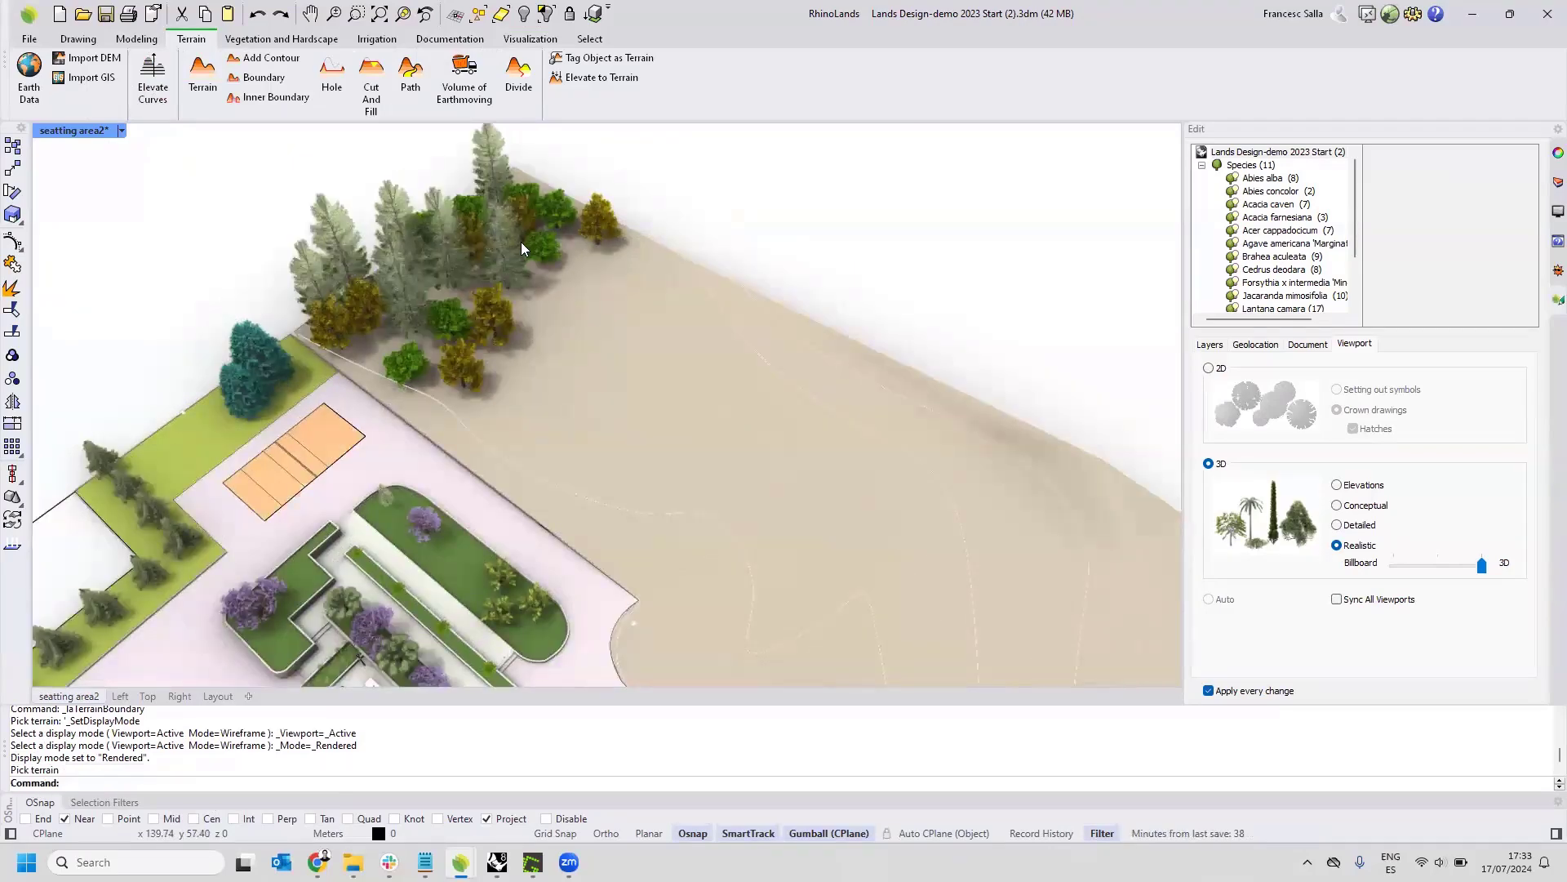
left_click(515, 253)
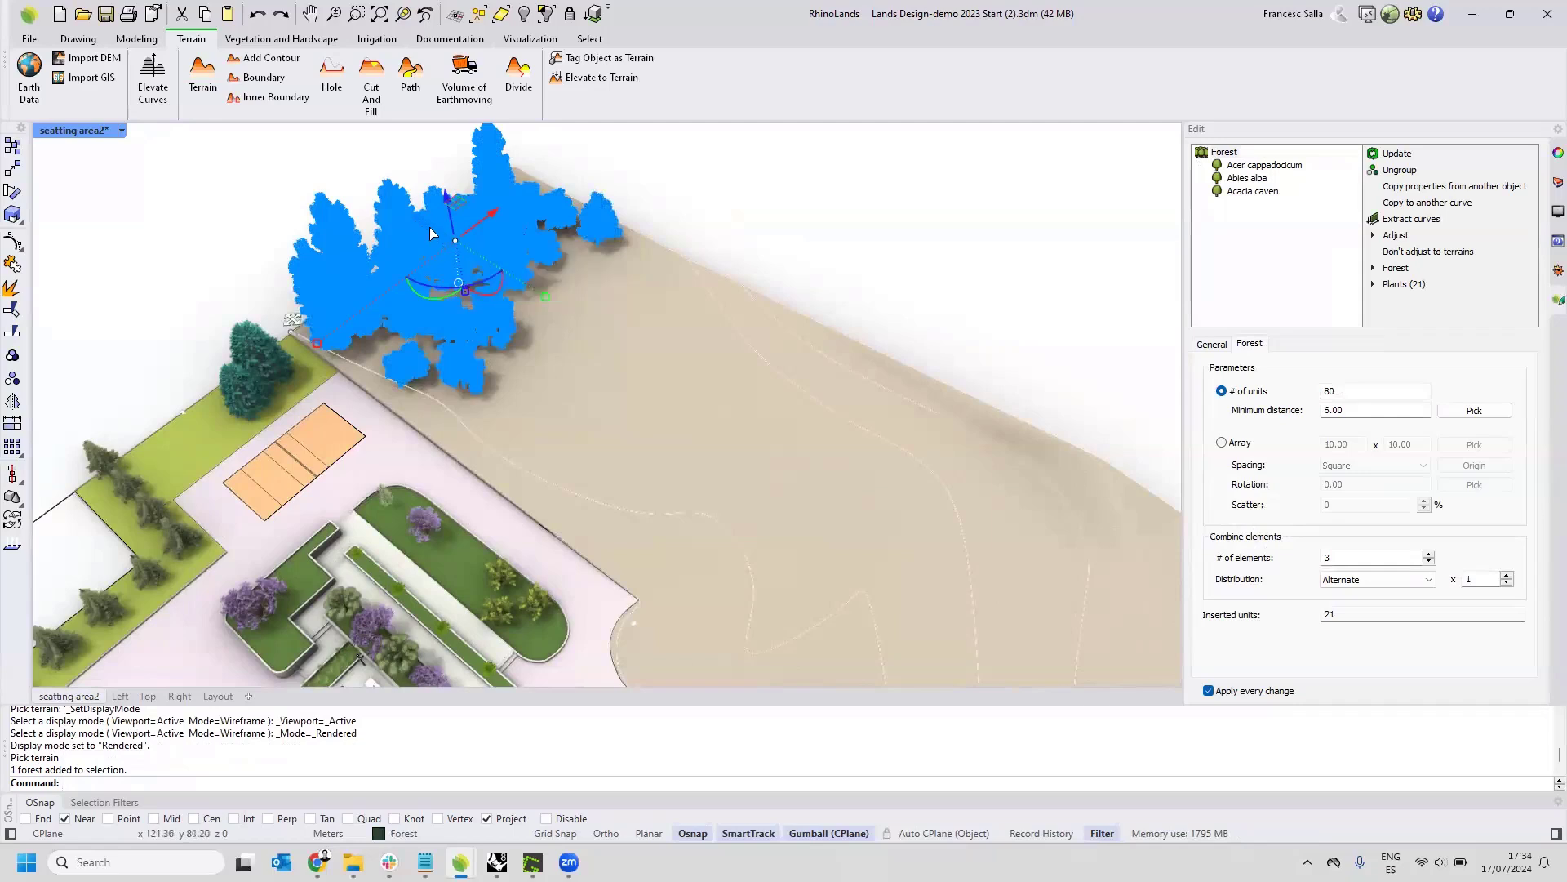
left_click_drag(430, 227, 480, 256)
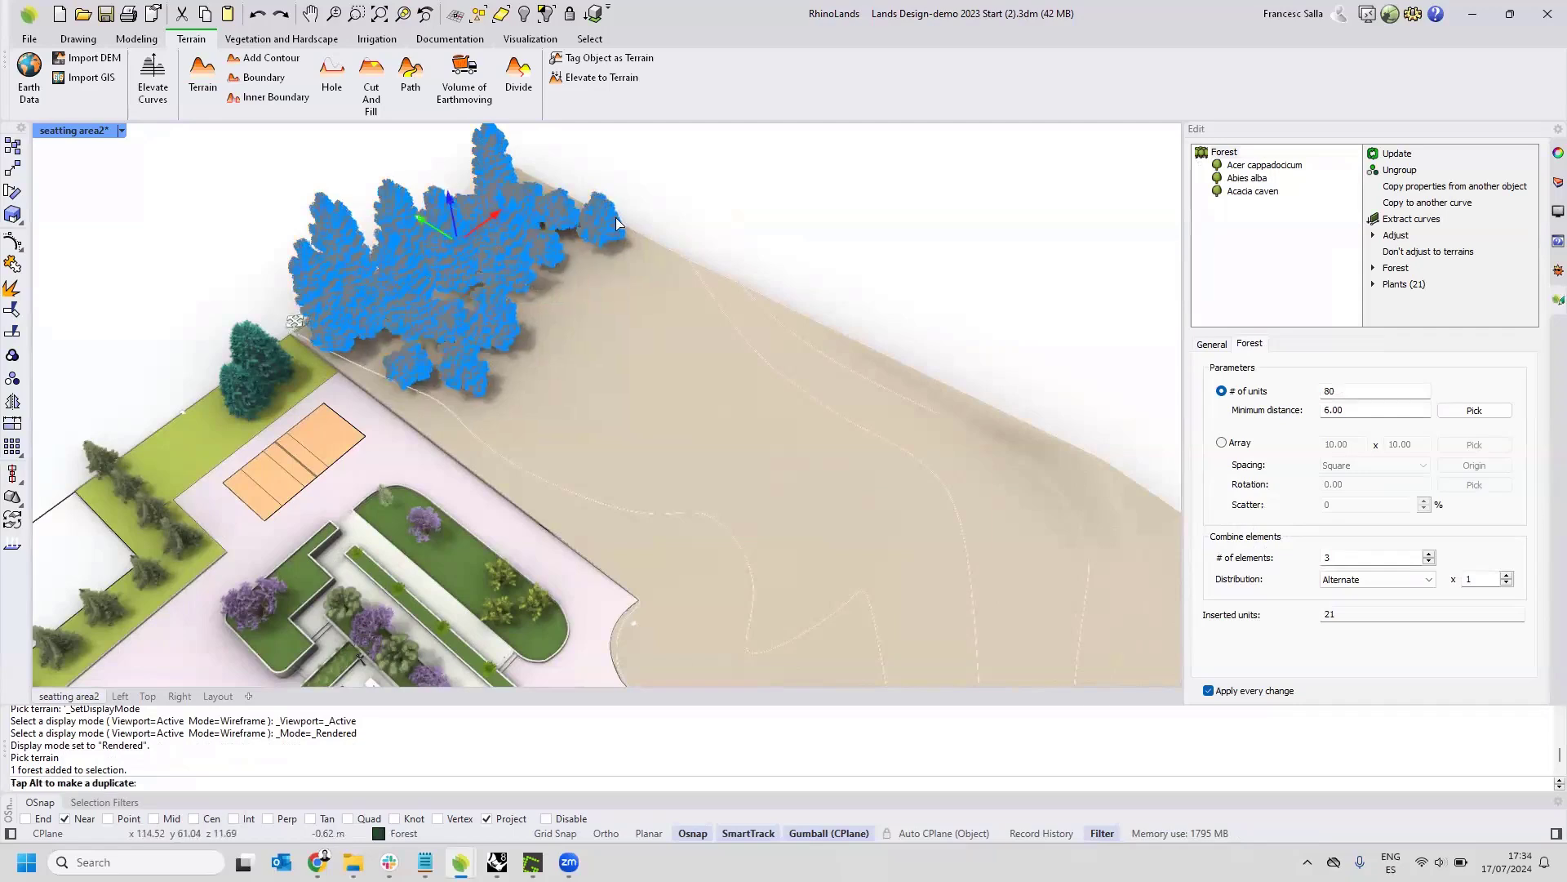
left_click_drag(616, 217, 726, 247)
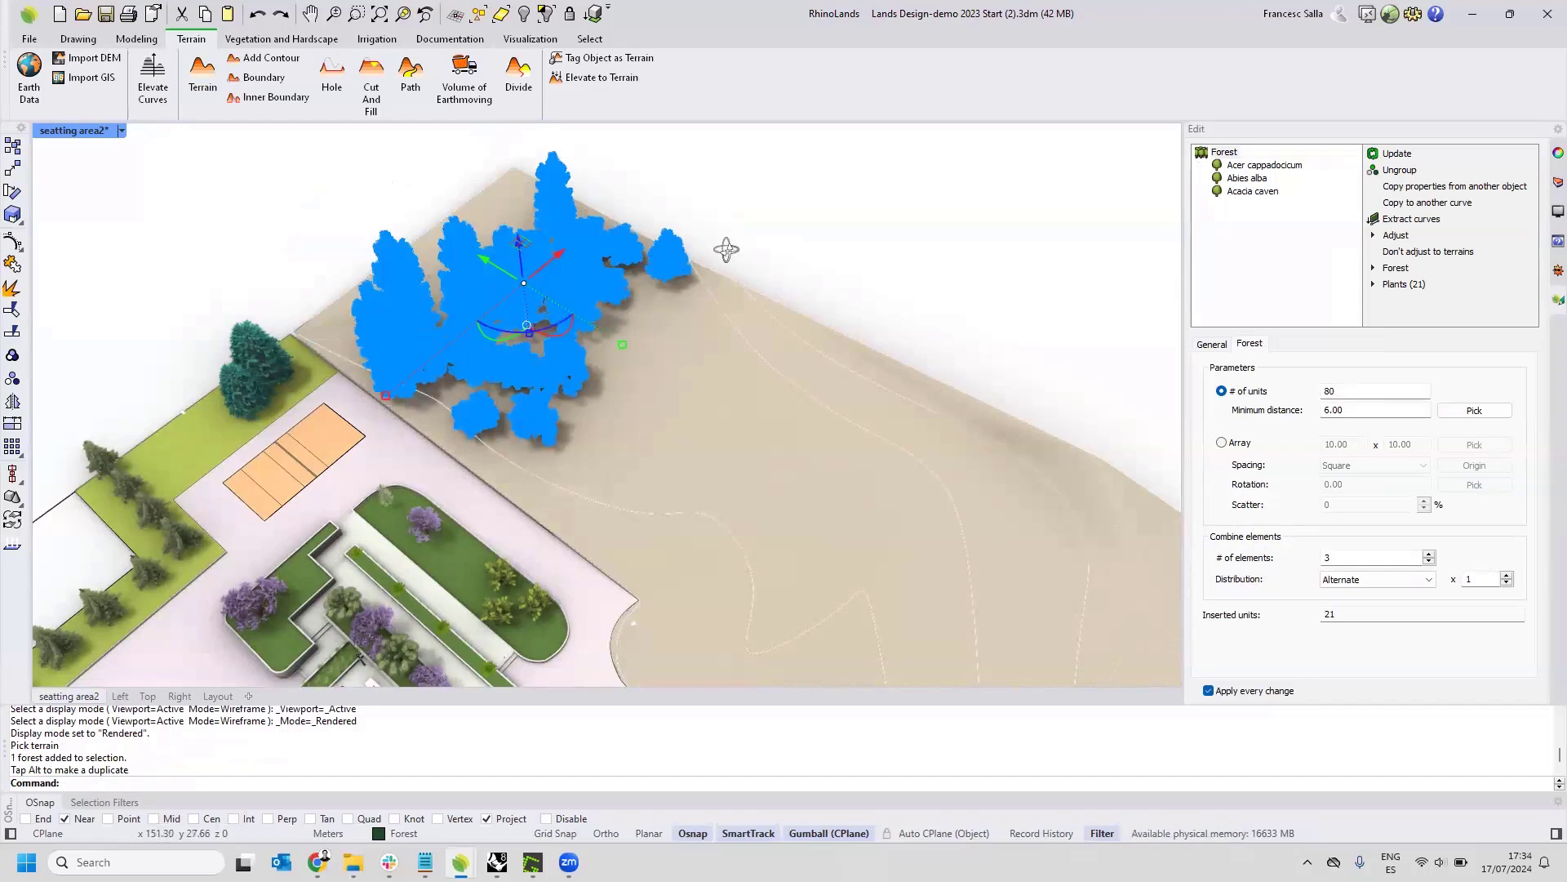
right_click_drag(726, 249, 700, 306)
key("Escape")
Turn on the Path axis layer so its curves show together with the terrain.
scroll(628, 303, "up", 5)
scroll(654, 286, "down", 5)
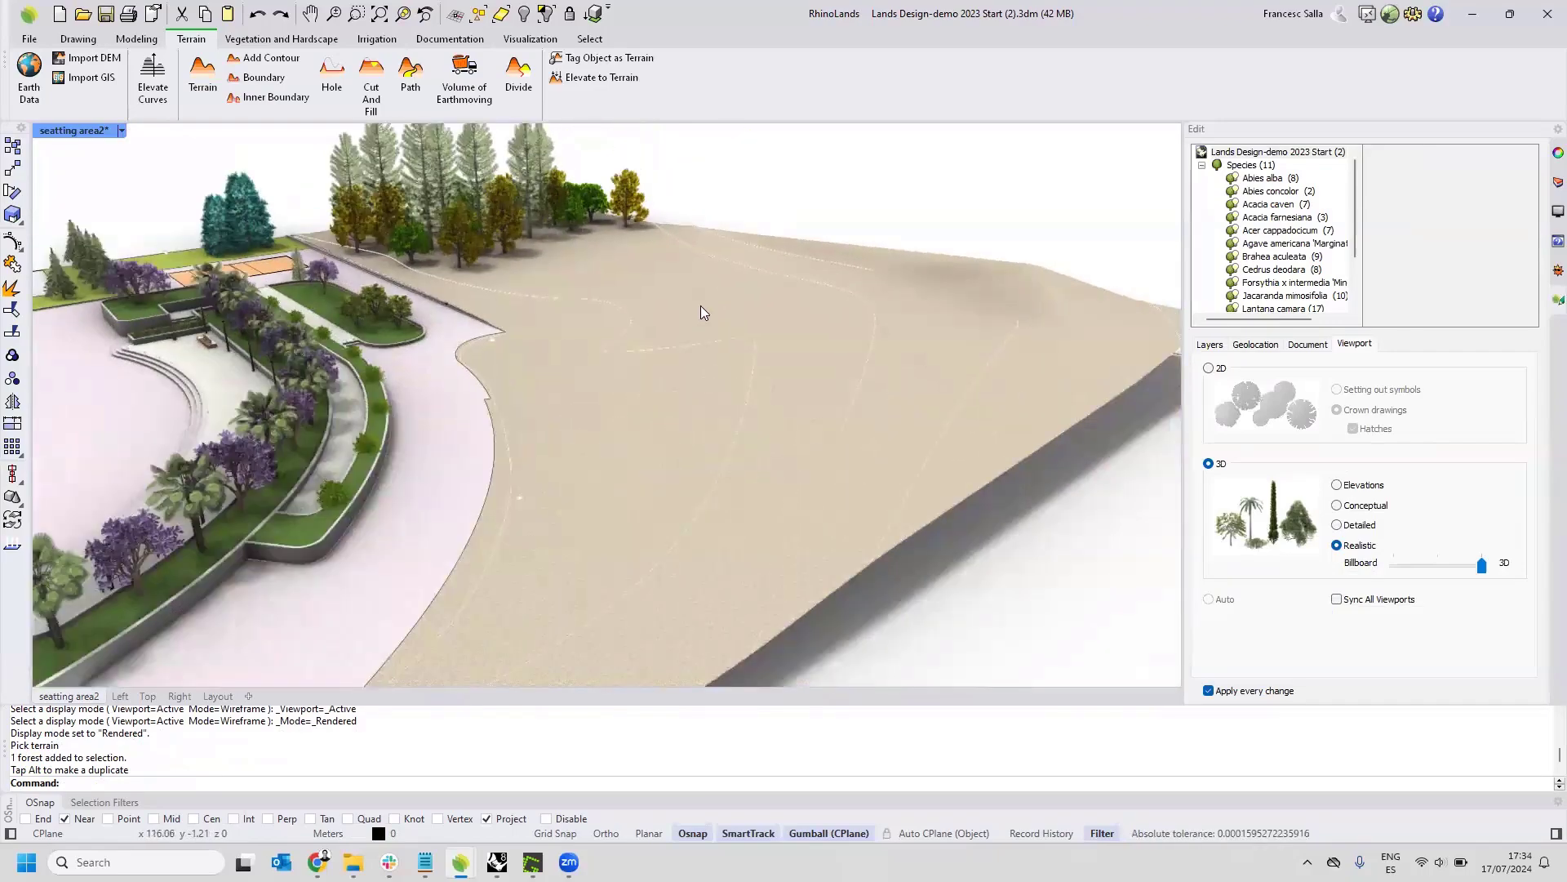
scroll(716, 310, "down", 3)
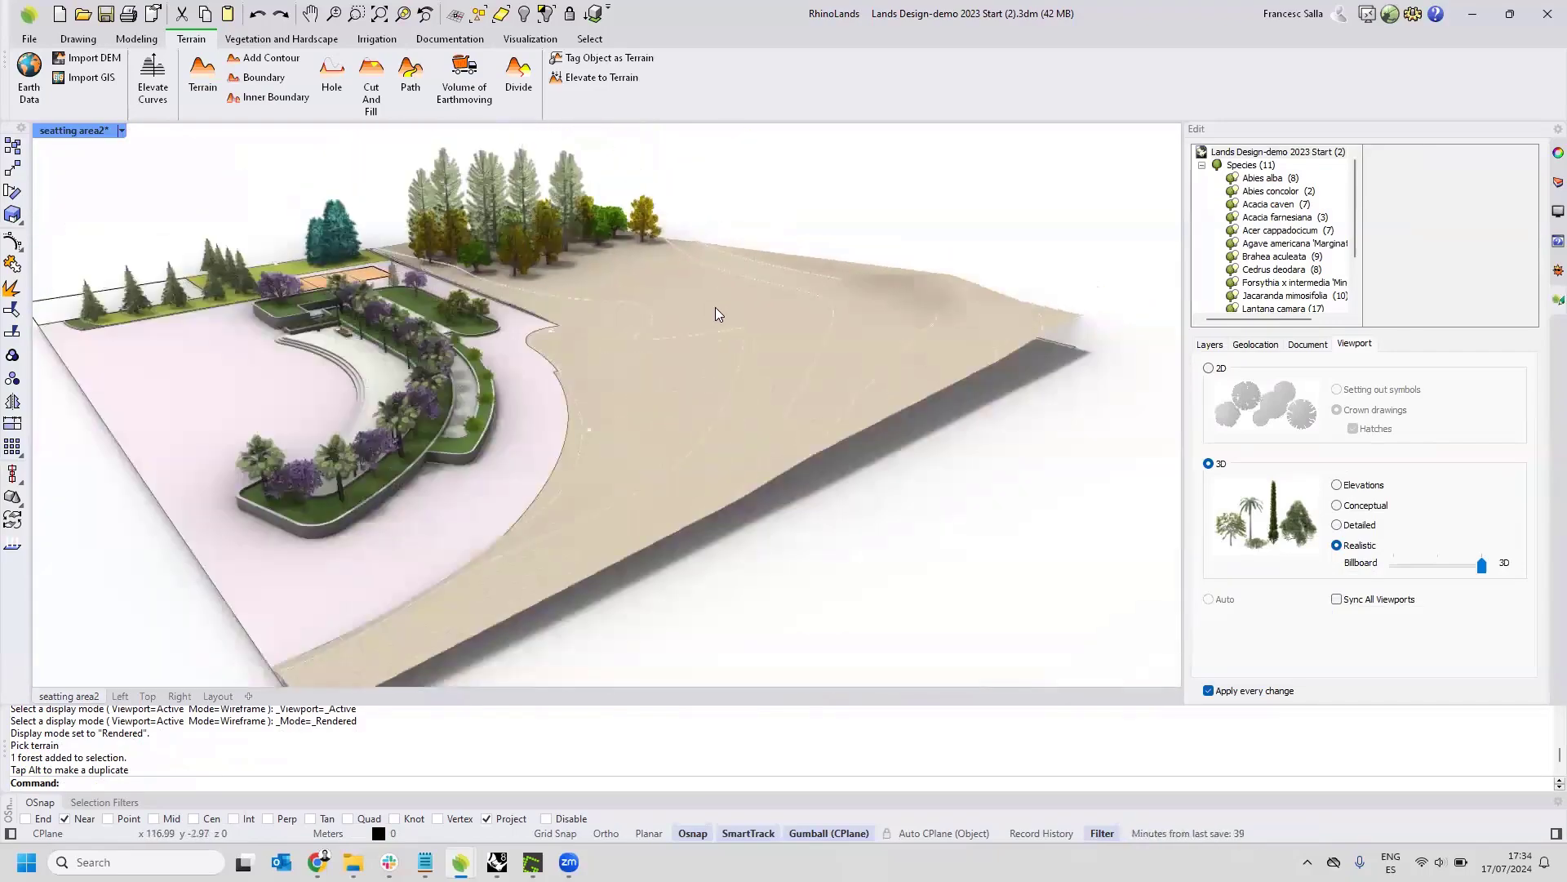
right_click_drag(717, 314, 762, 313)
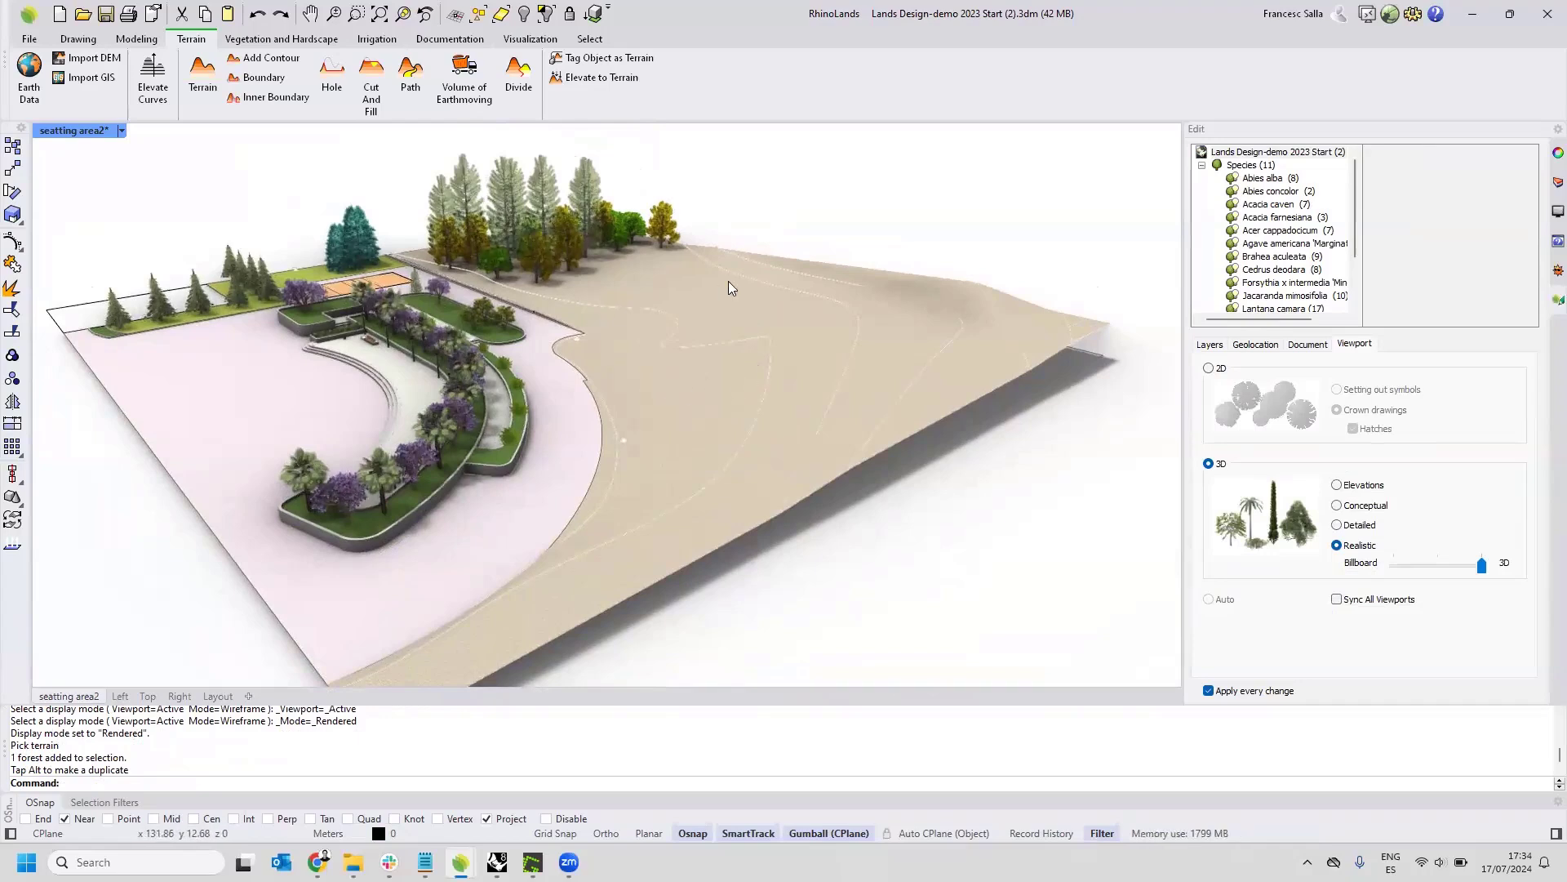
right_click_drag(728, 281, 1033, 369)
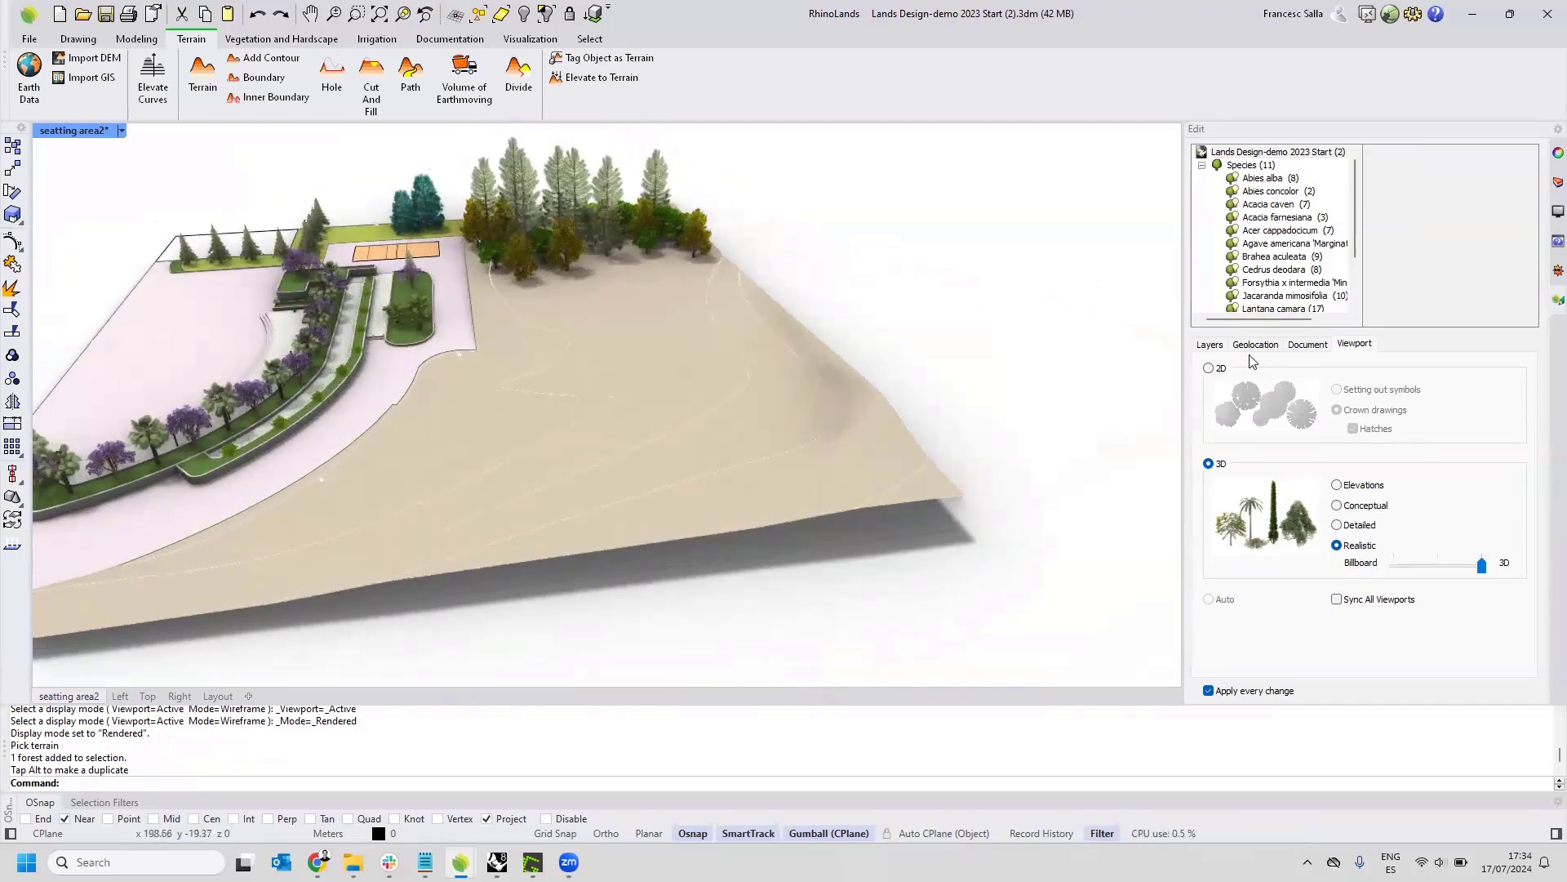
left_click(1544, 188)
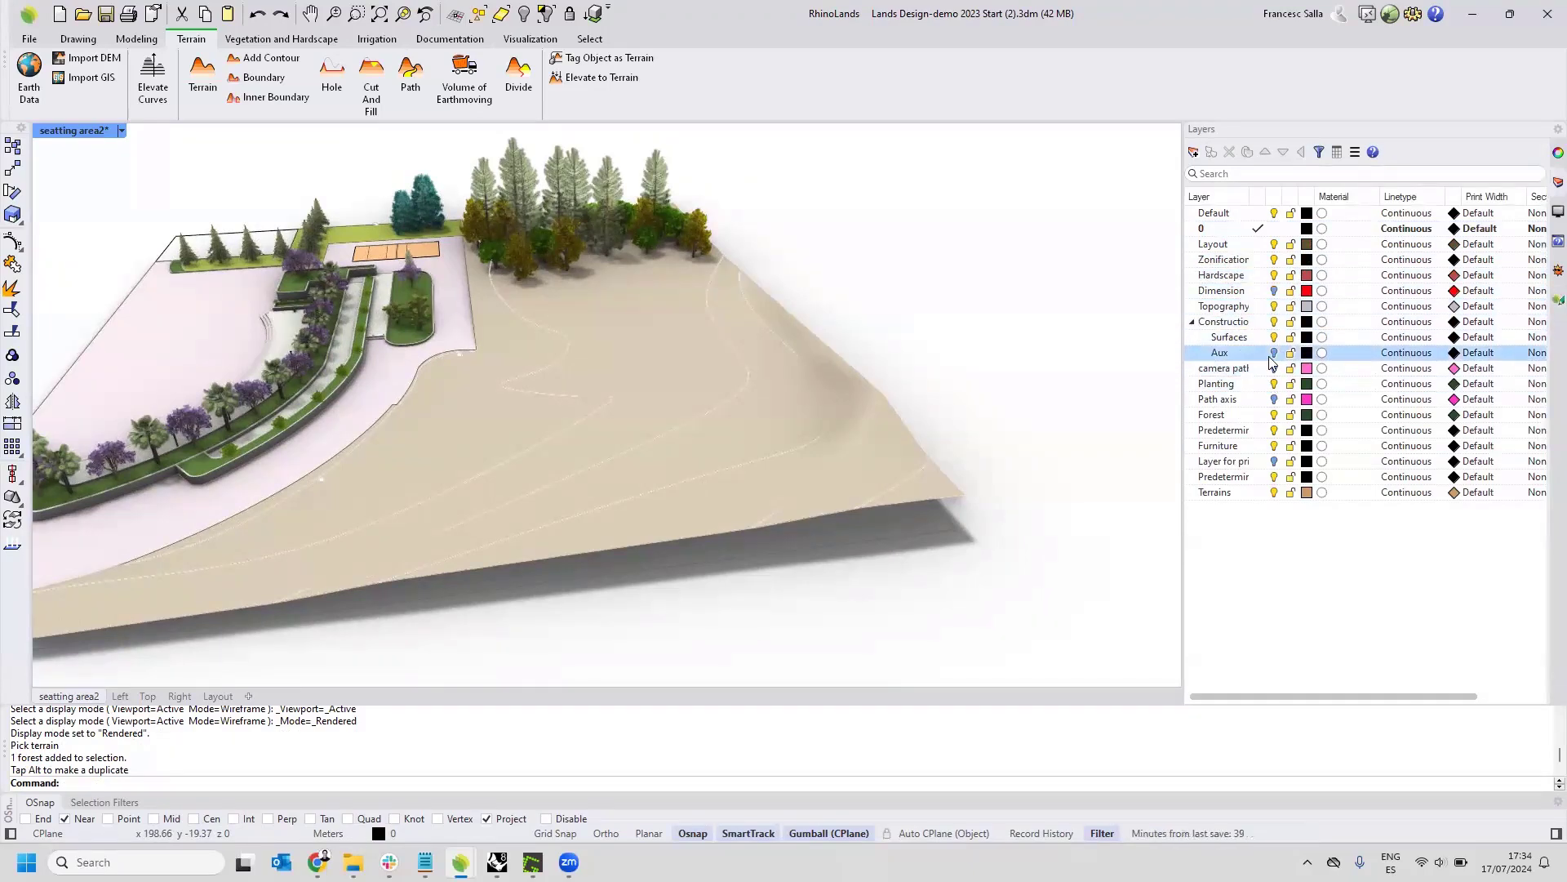
left_click(1274, 399)
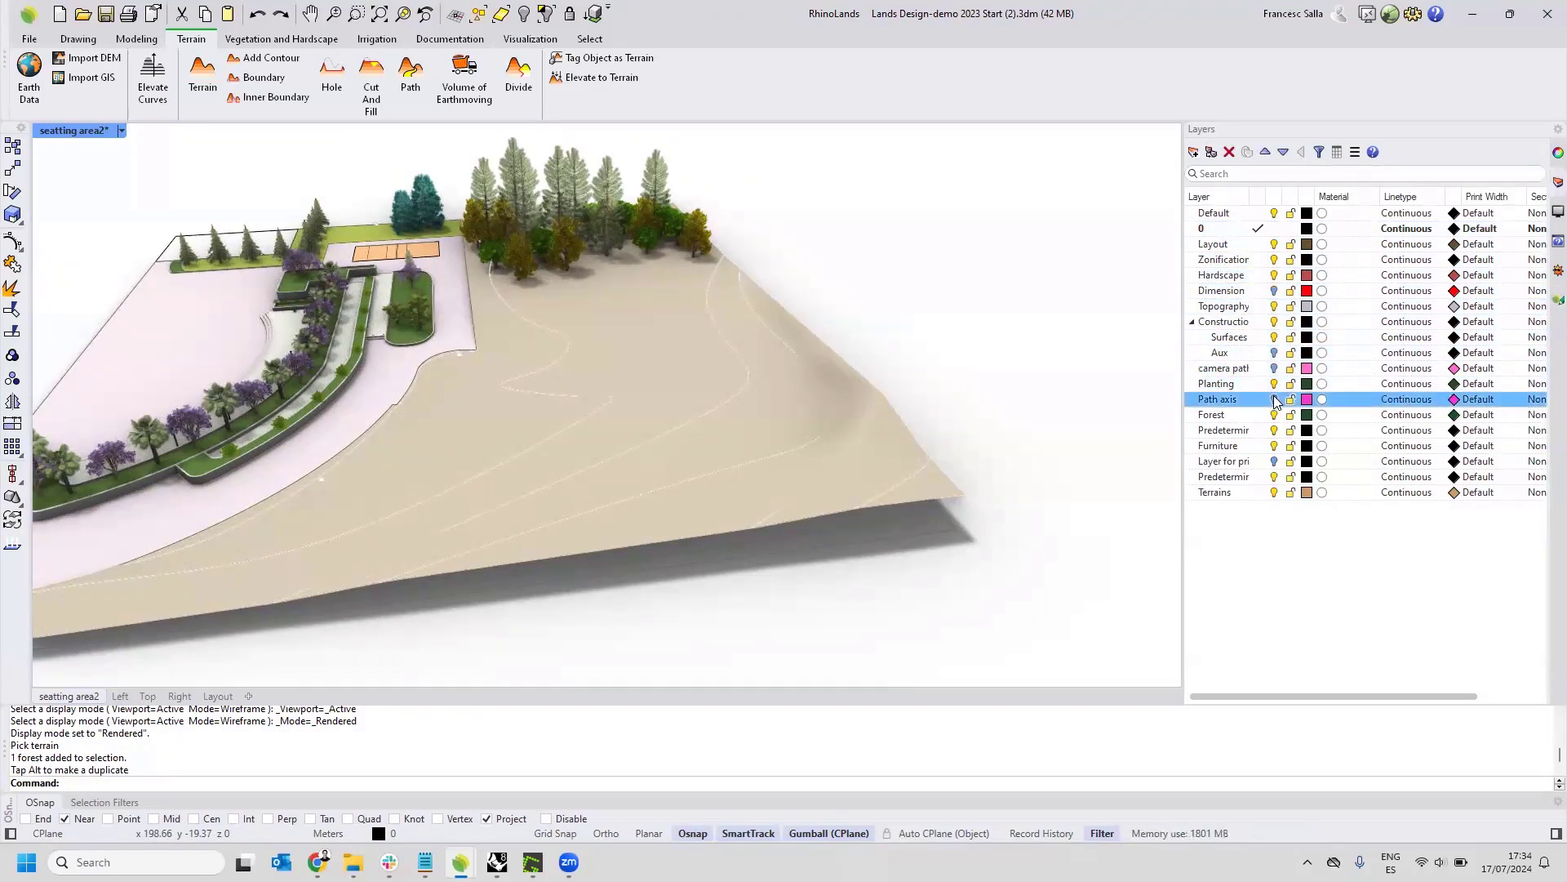
Set the viewport's display mode to Wireframe to reach the path axis curve hidden below the terrain.
right_click_drag(945, 363, 549, 220)
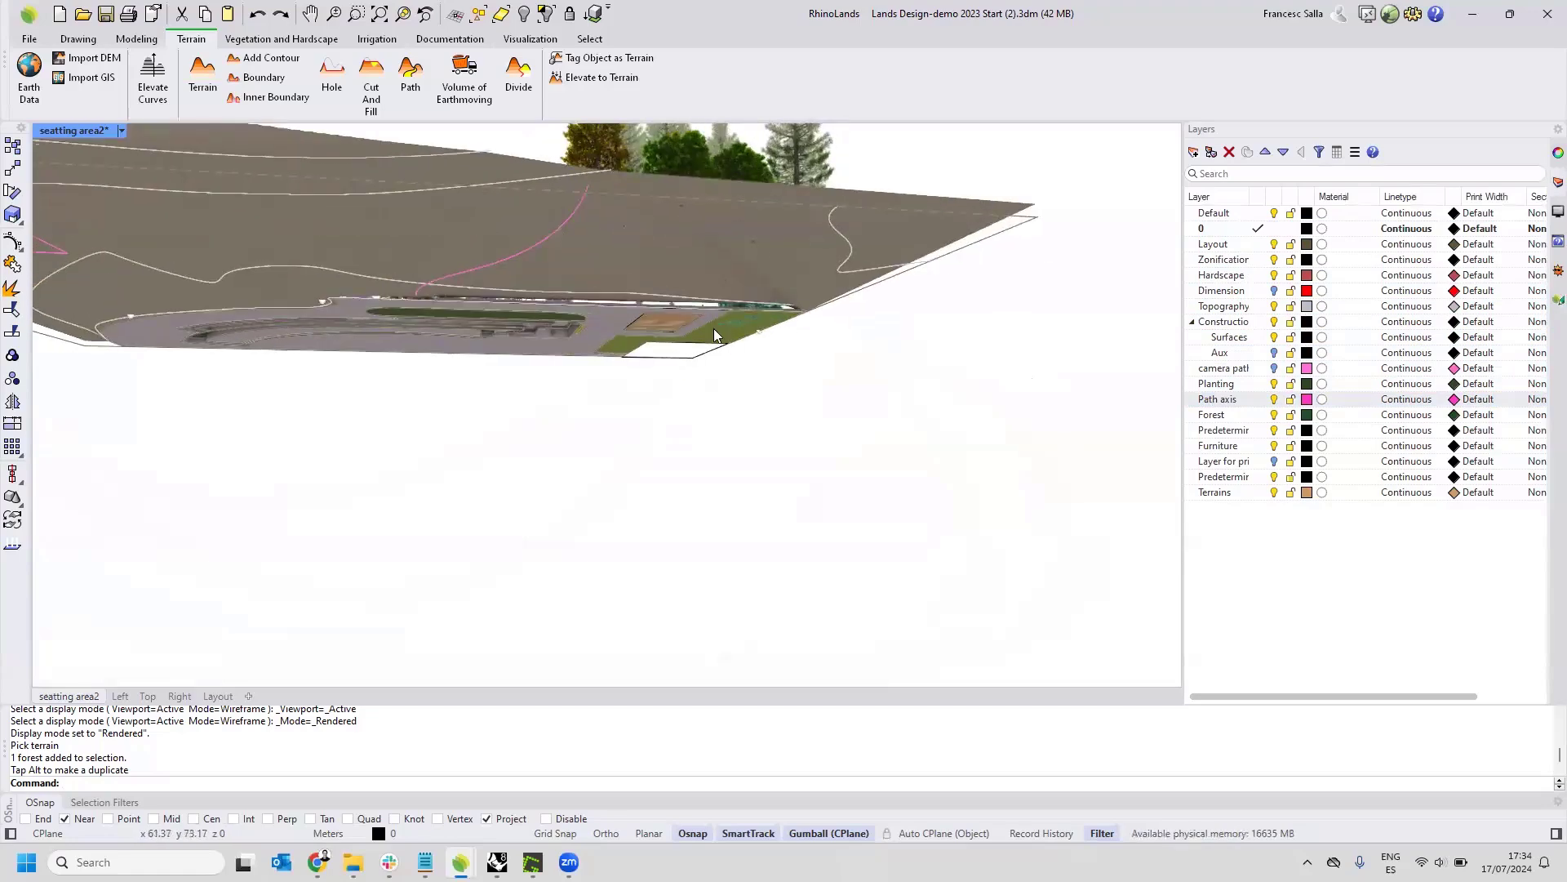
right_click_drag(556, 248, 563, 306)
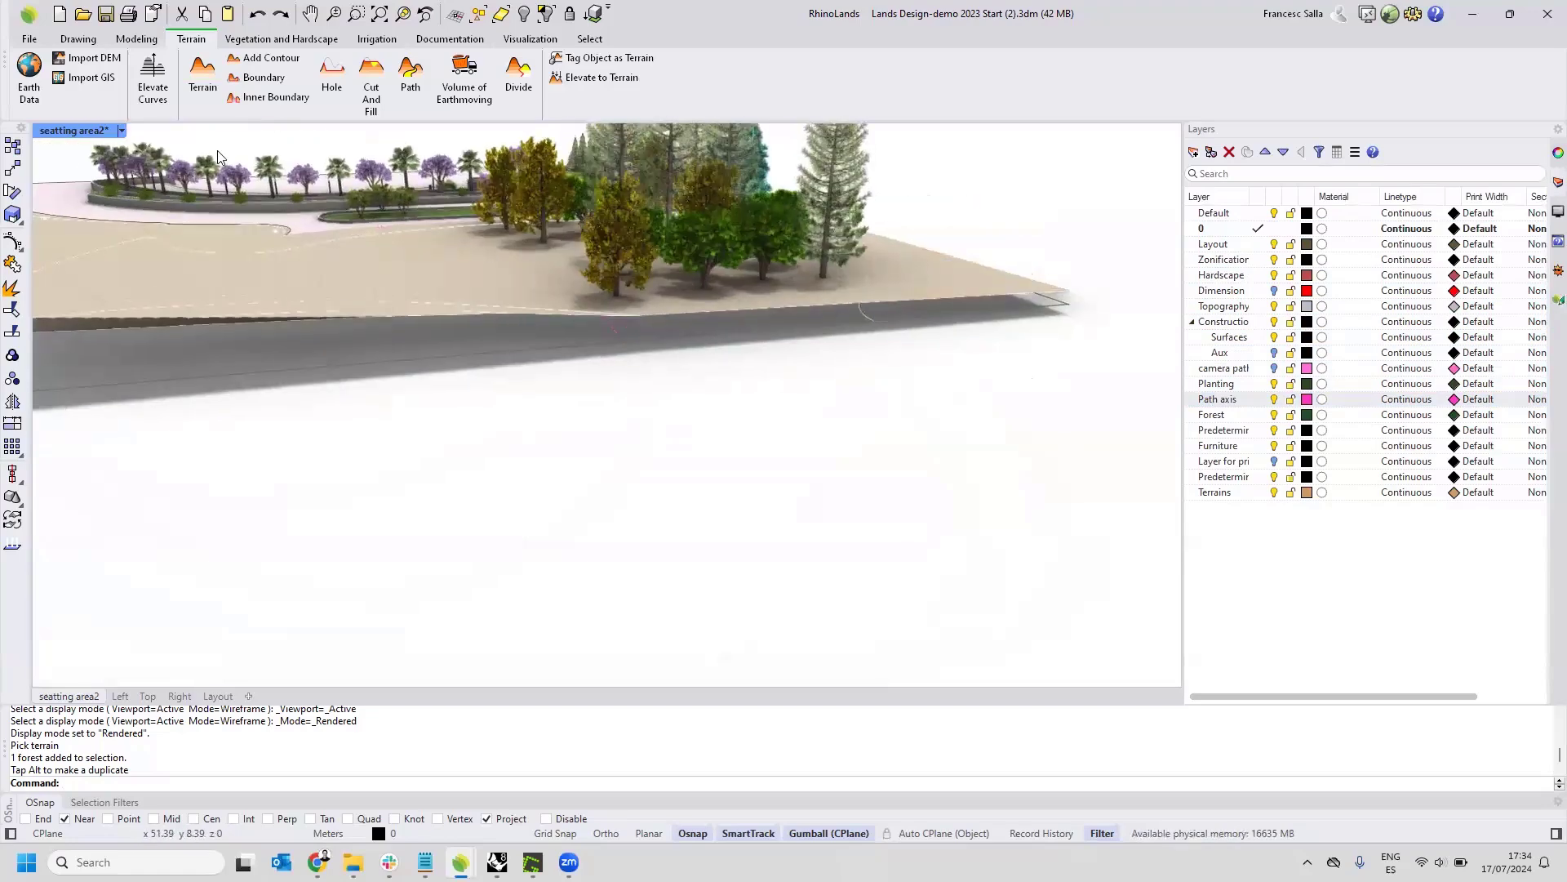
left_click(122, 131)
left_click(173, 172)
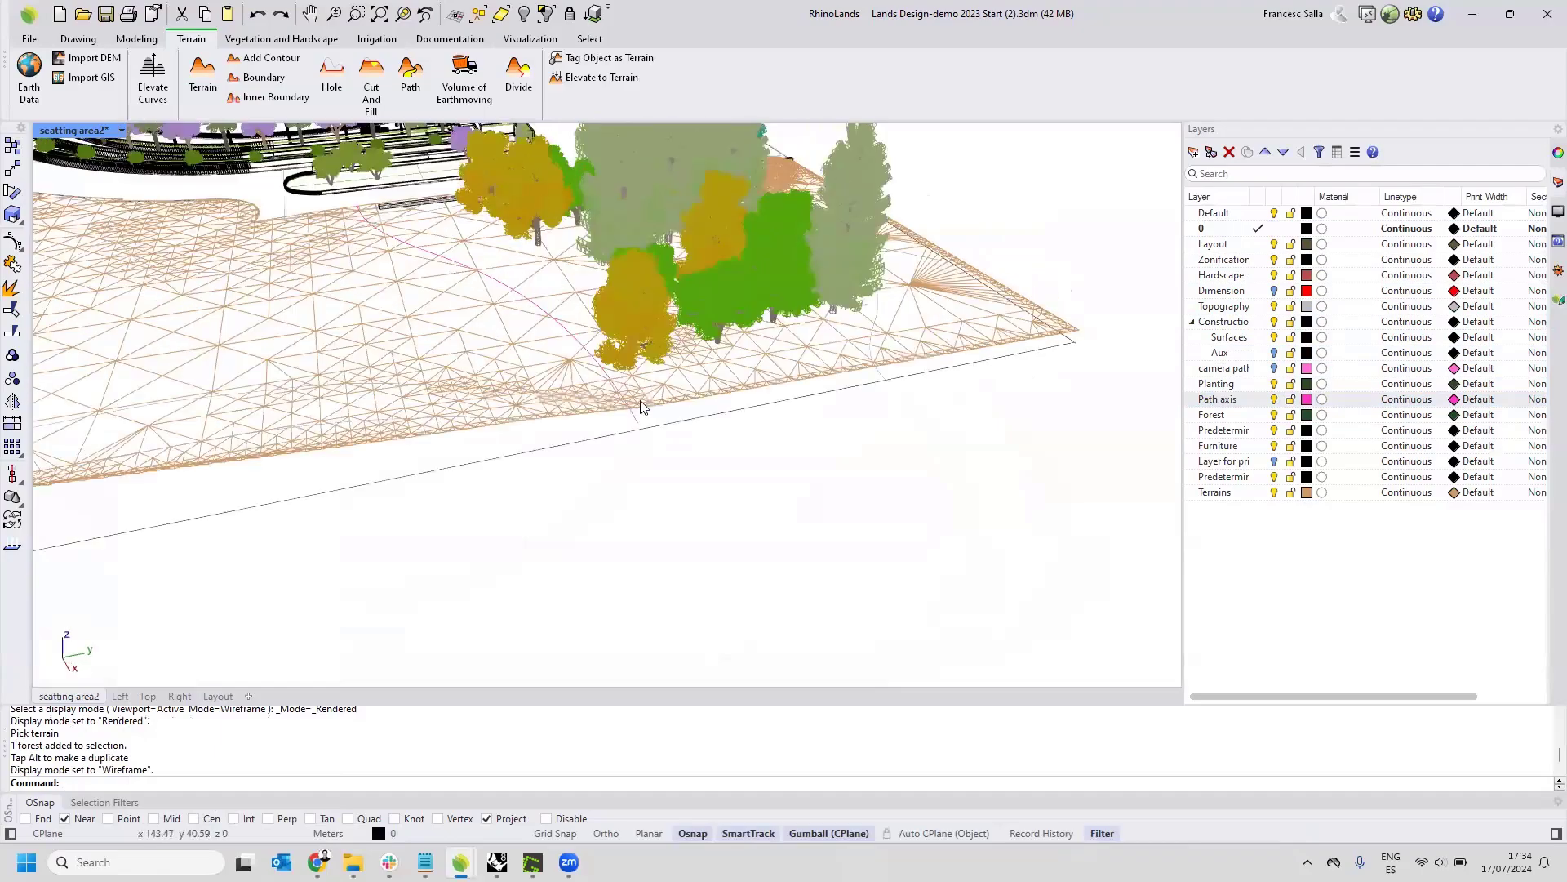
Adjust the path axis curve beside the forest to the terrain's elevation.
left_click(554, 351)
right_click_drag(569, 424, 571, 481)
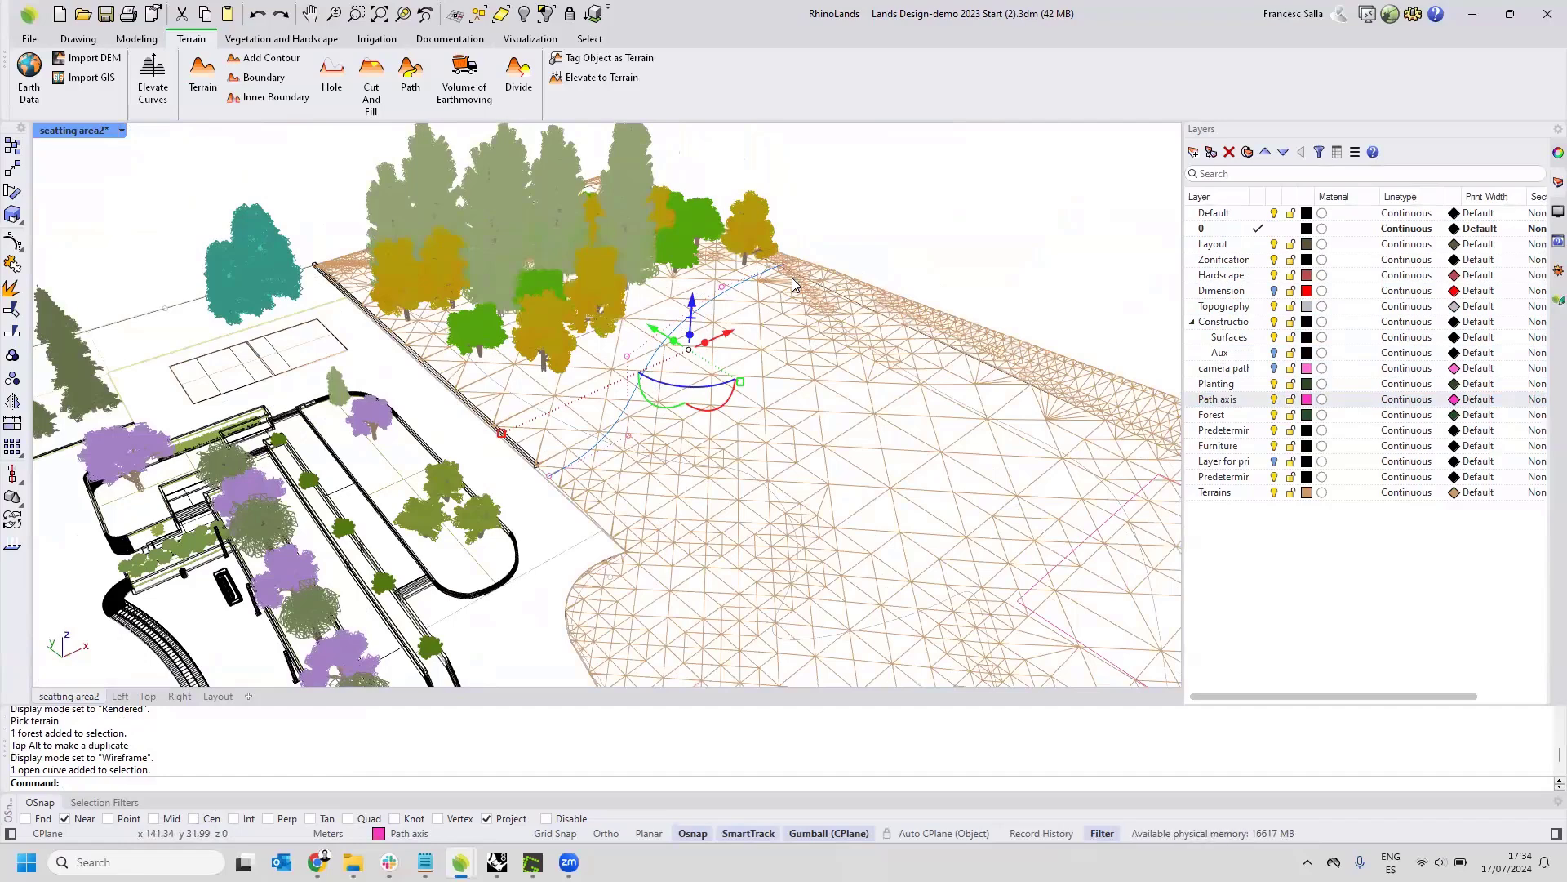
right_click_drag(800, 282, 782, 261, "shift")
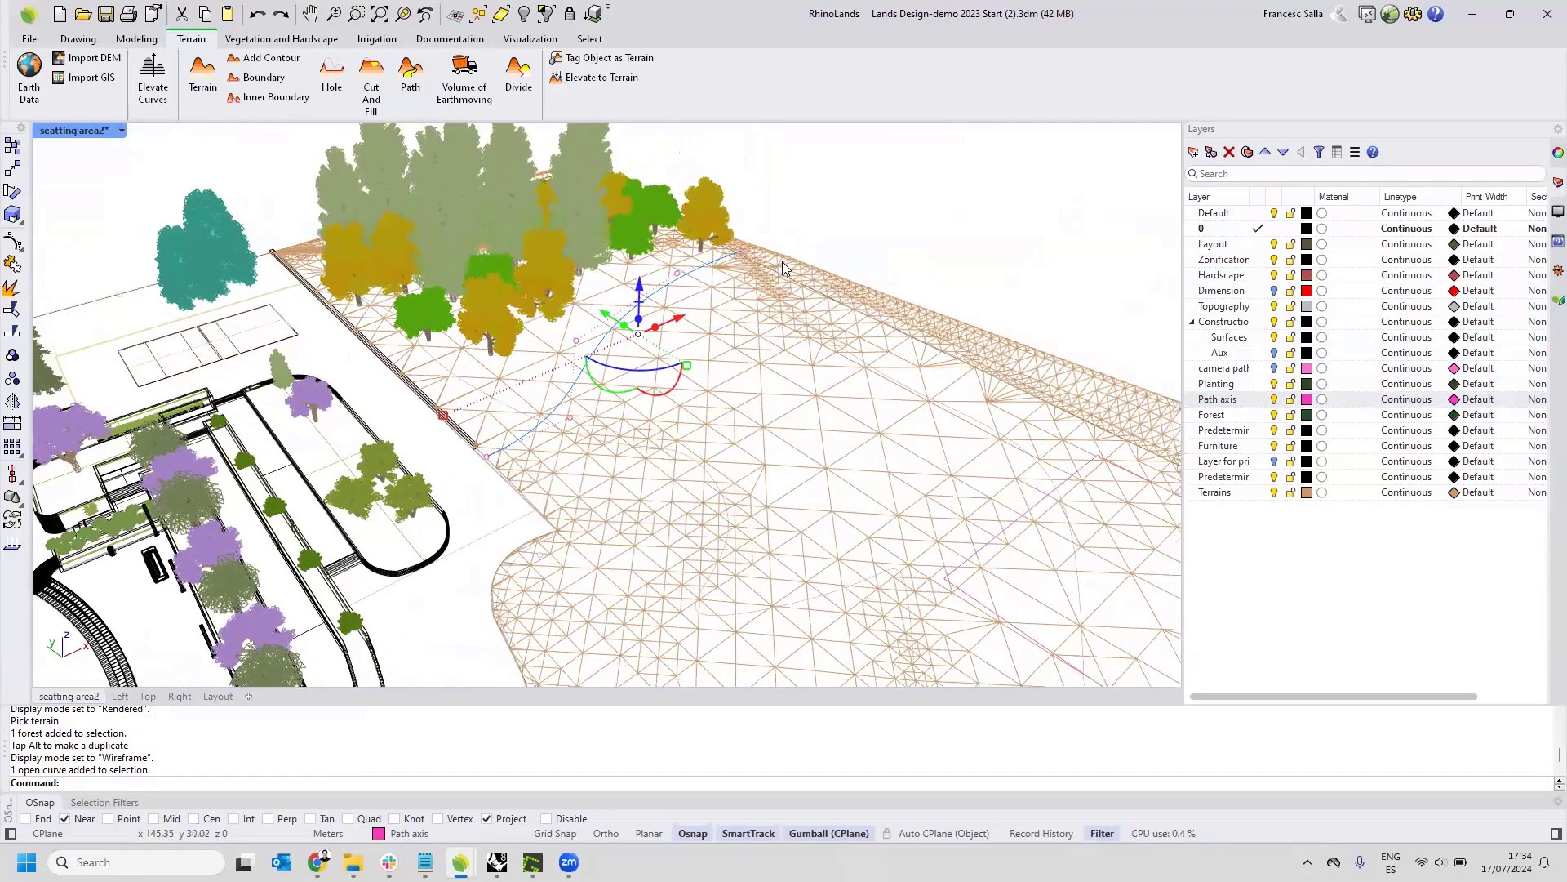
left_click(1543, 300)
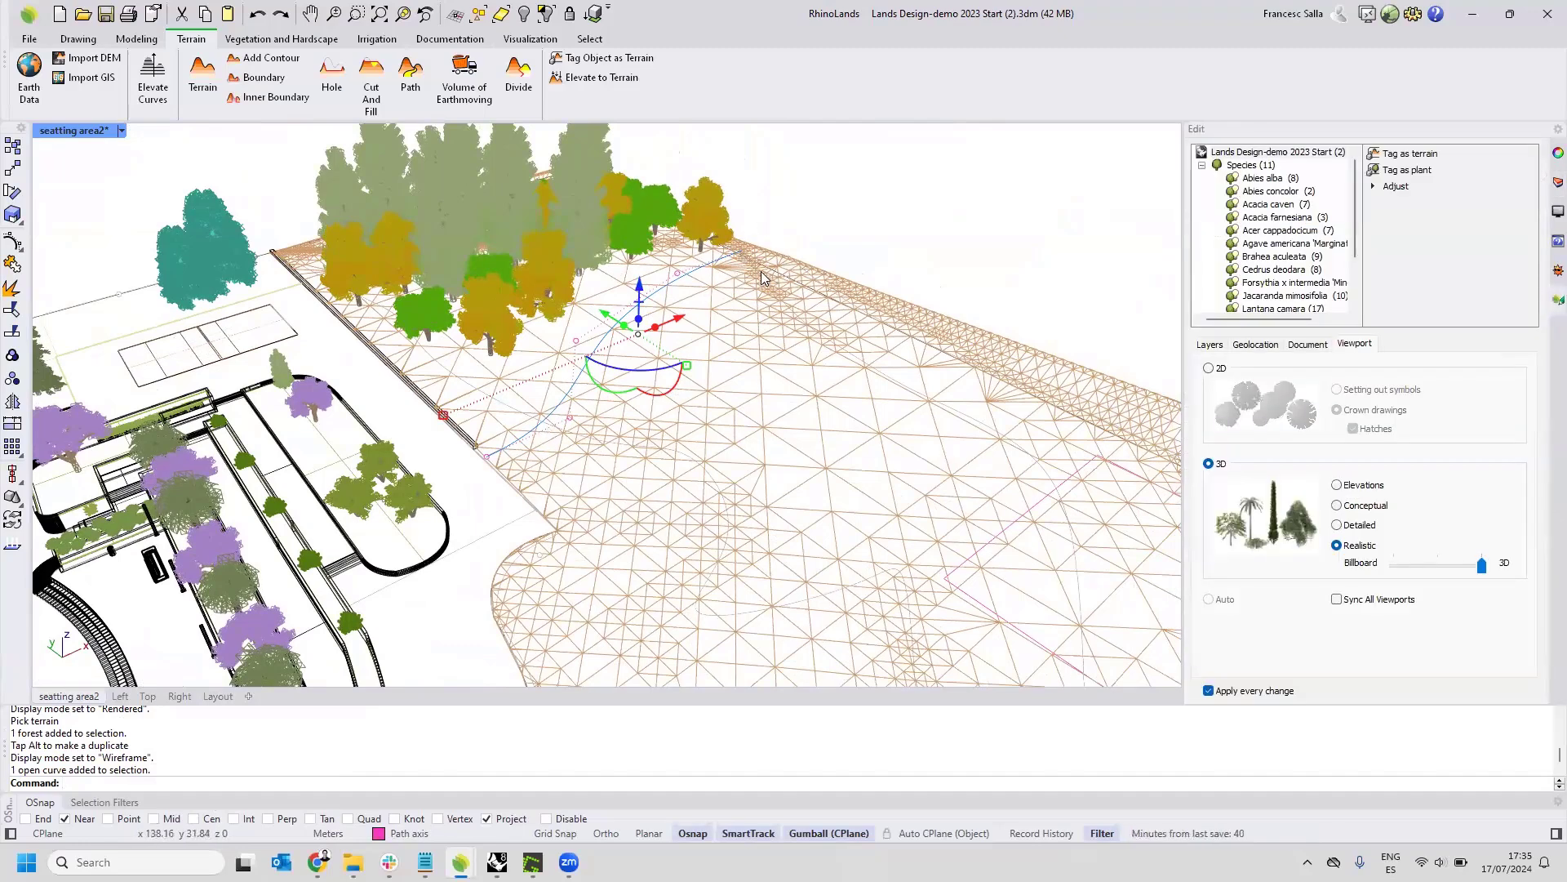
left_click(1396, 186)
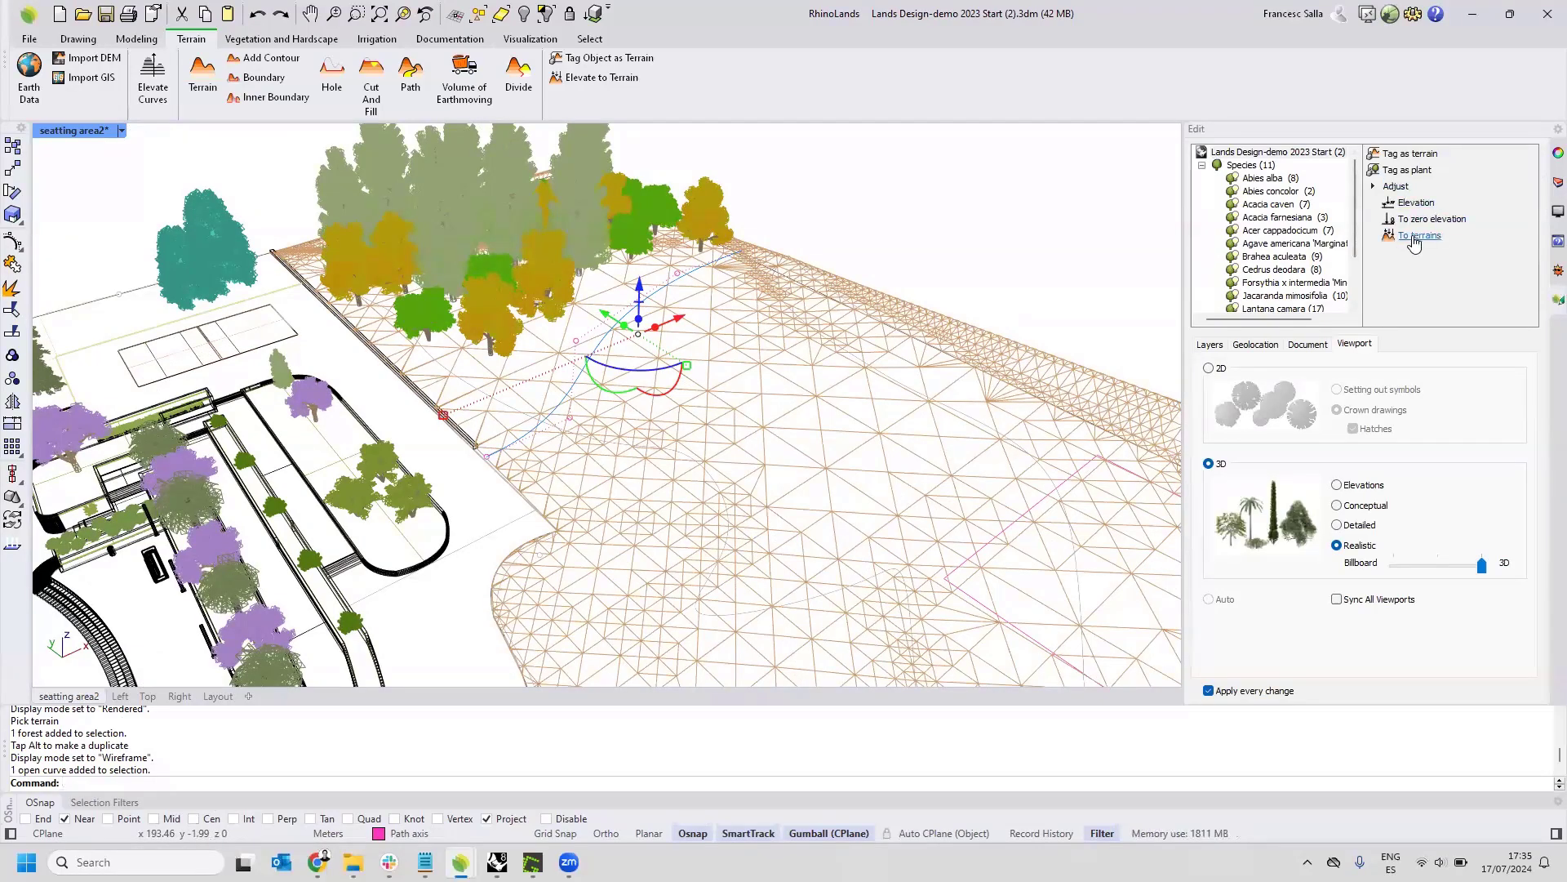
left_click(1414, 238)
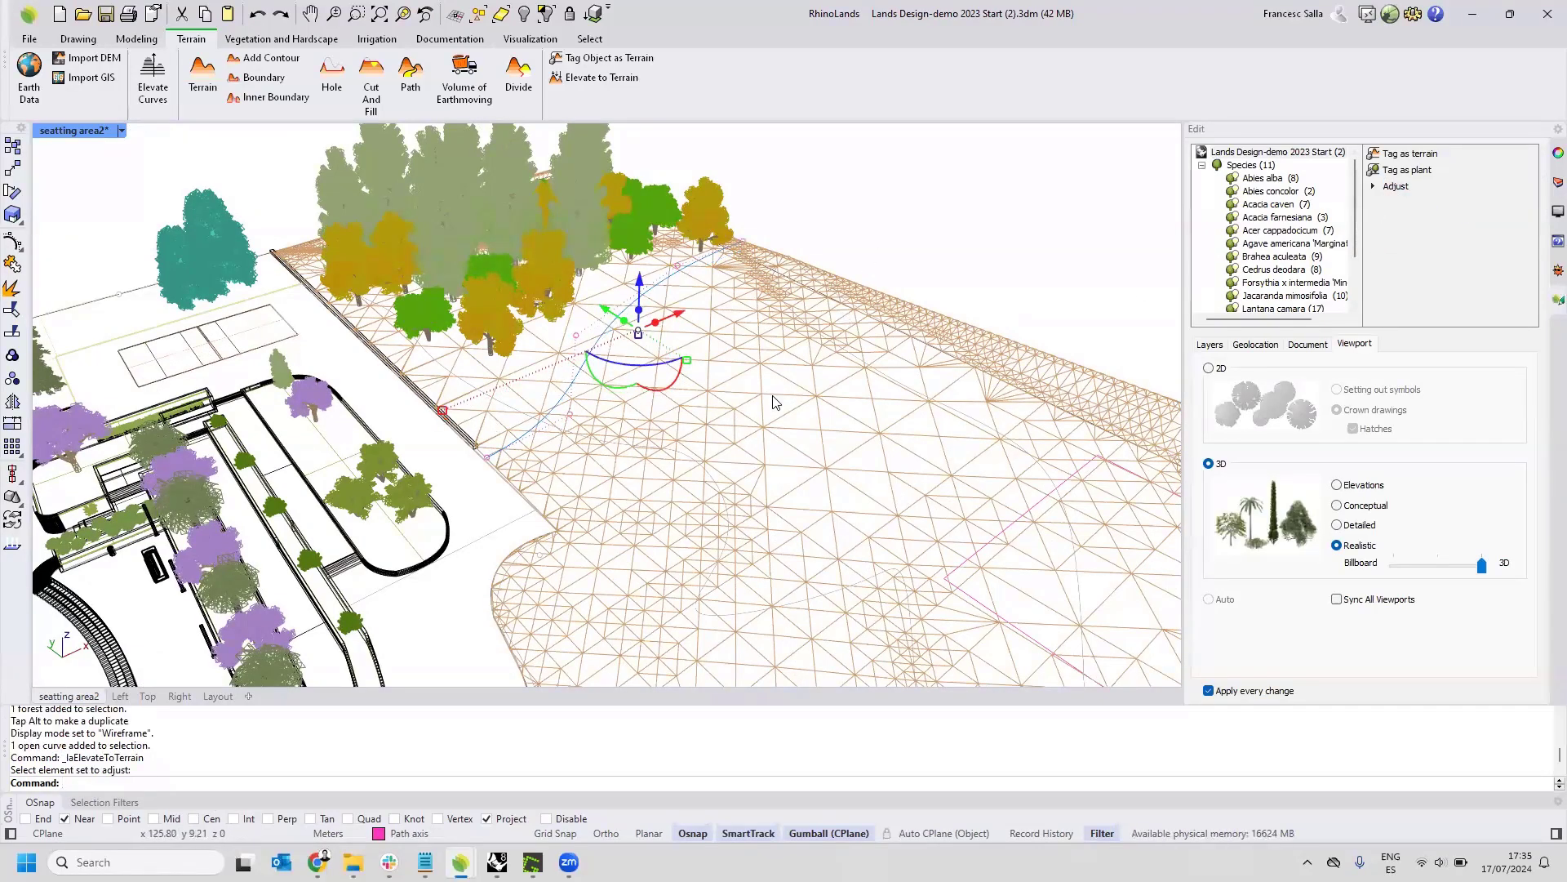
Deselect the elevated path axis curve and set the viewport's display mode back to Rendered.
scroll(803, 369, "up", 3)
right_click_drag(804, 369, 819, 343)
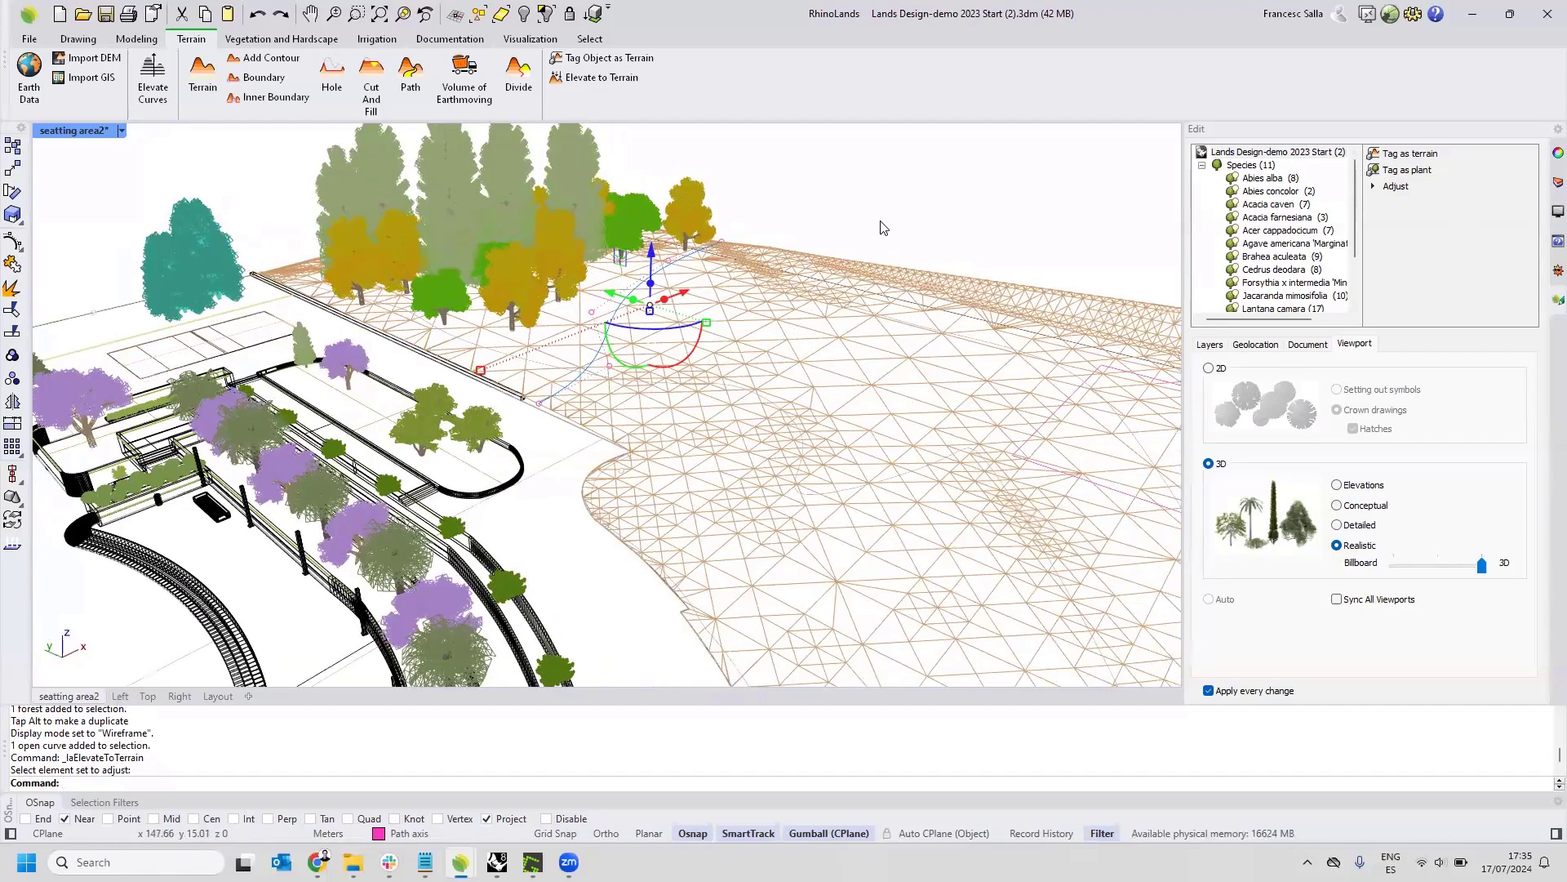
left_click(880, 216)
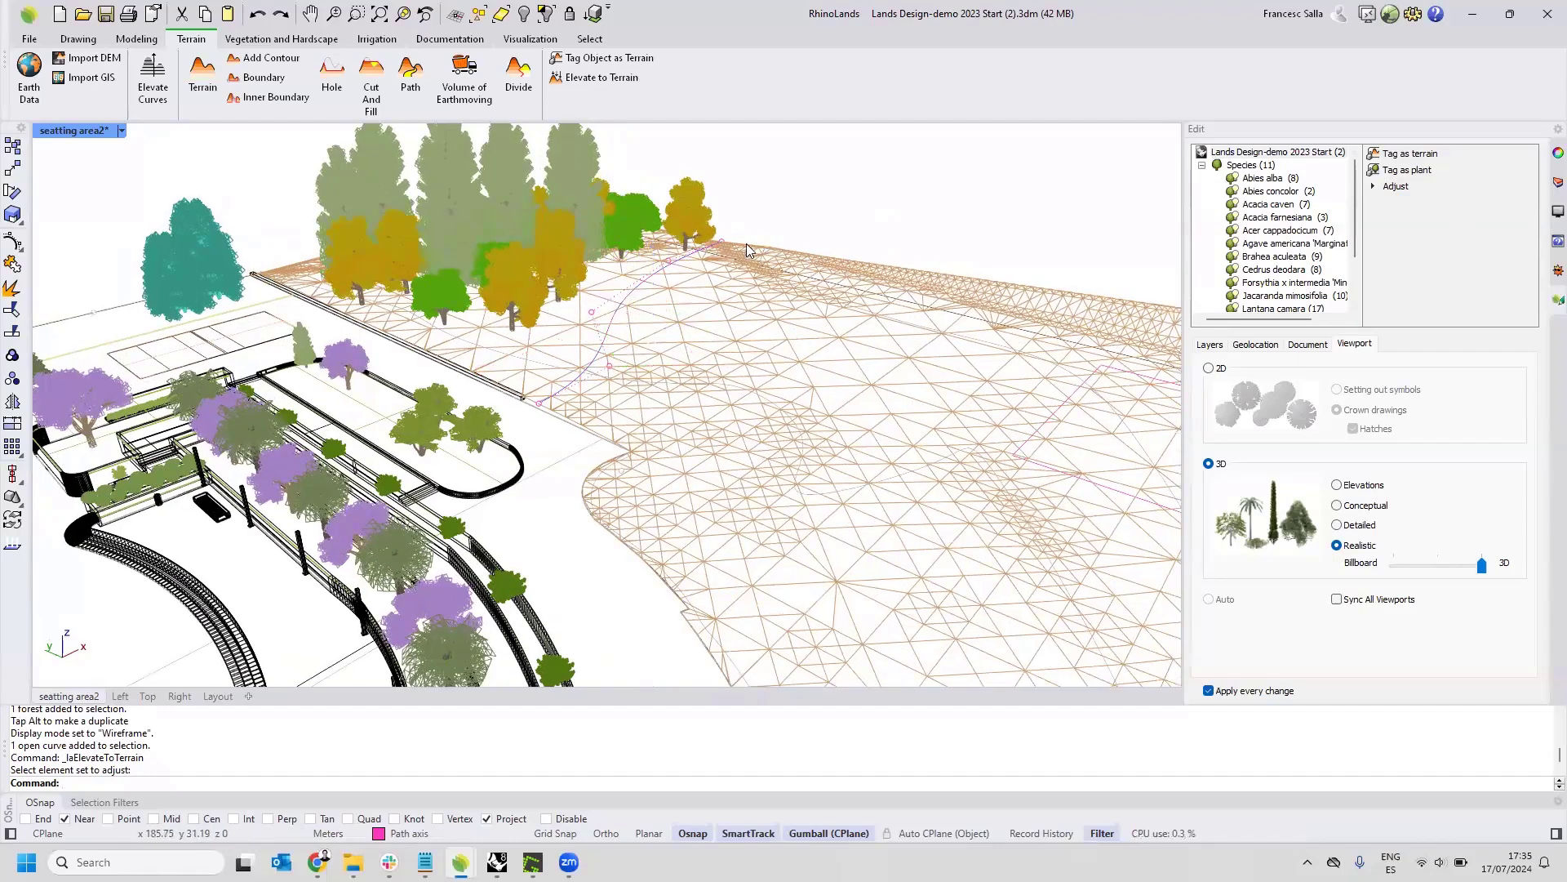
left_click(123, 131)
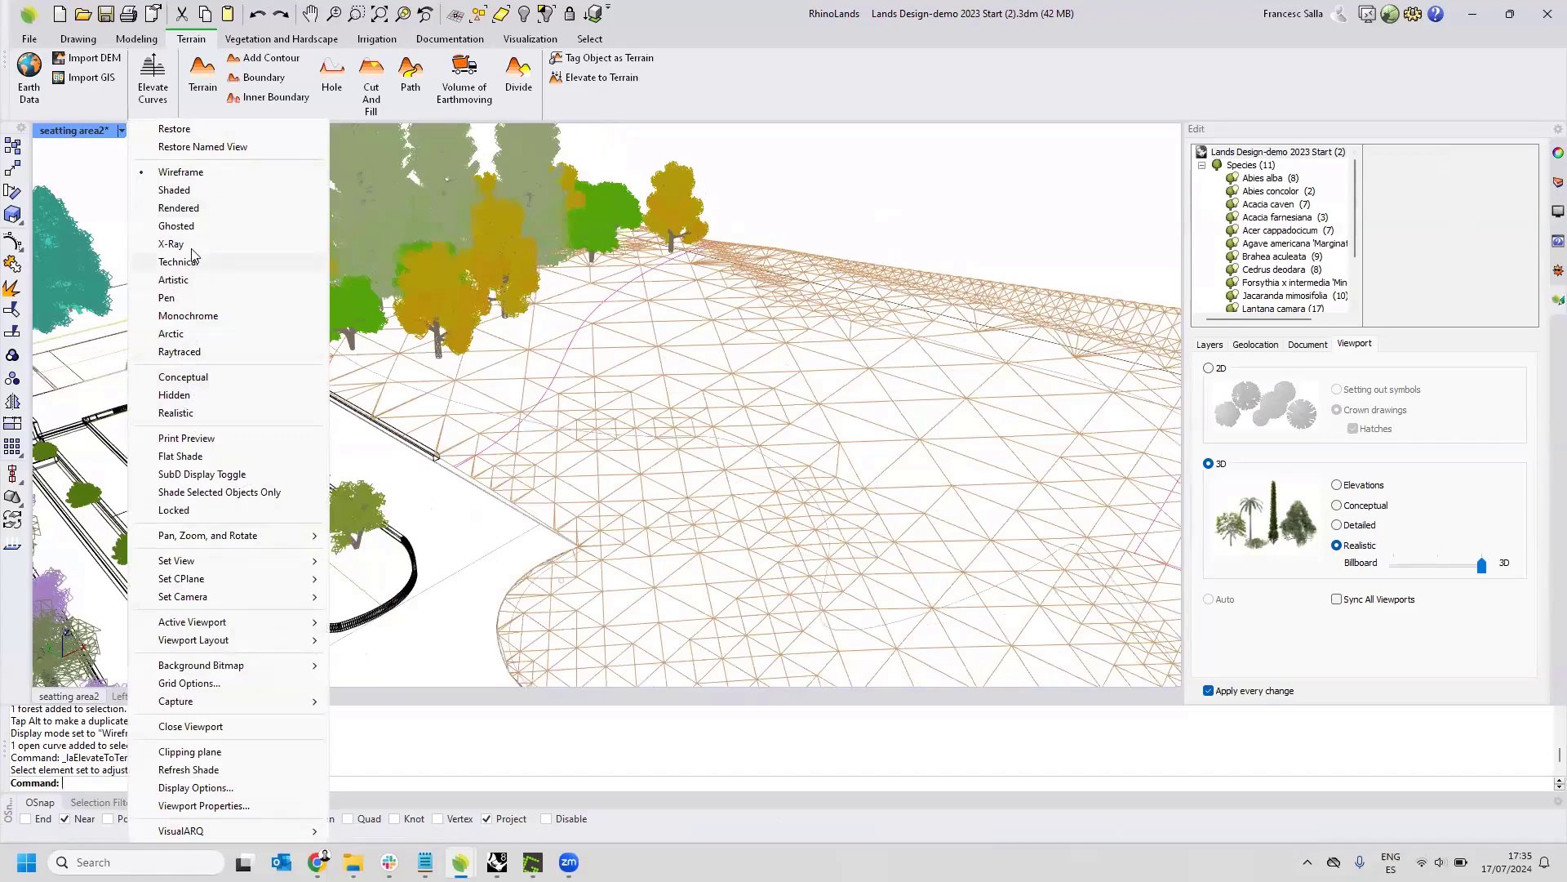
left_click(179, 208)
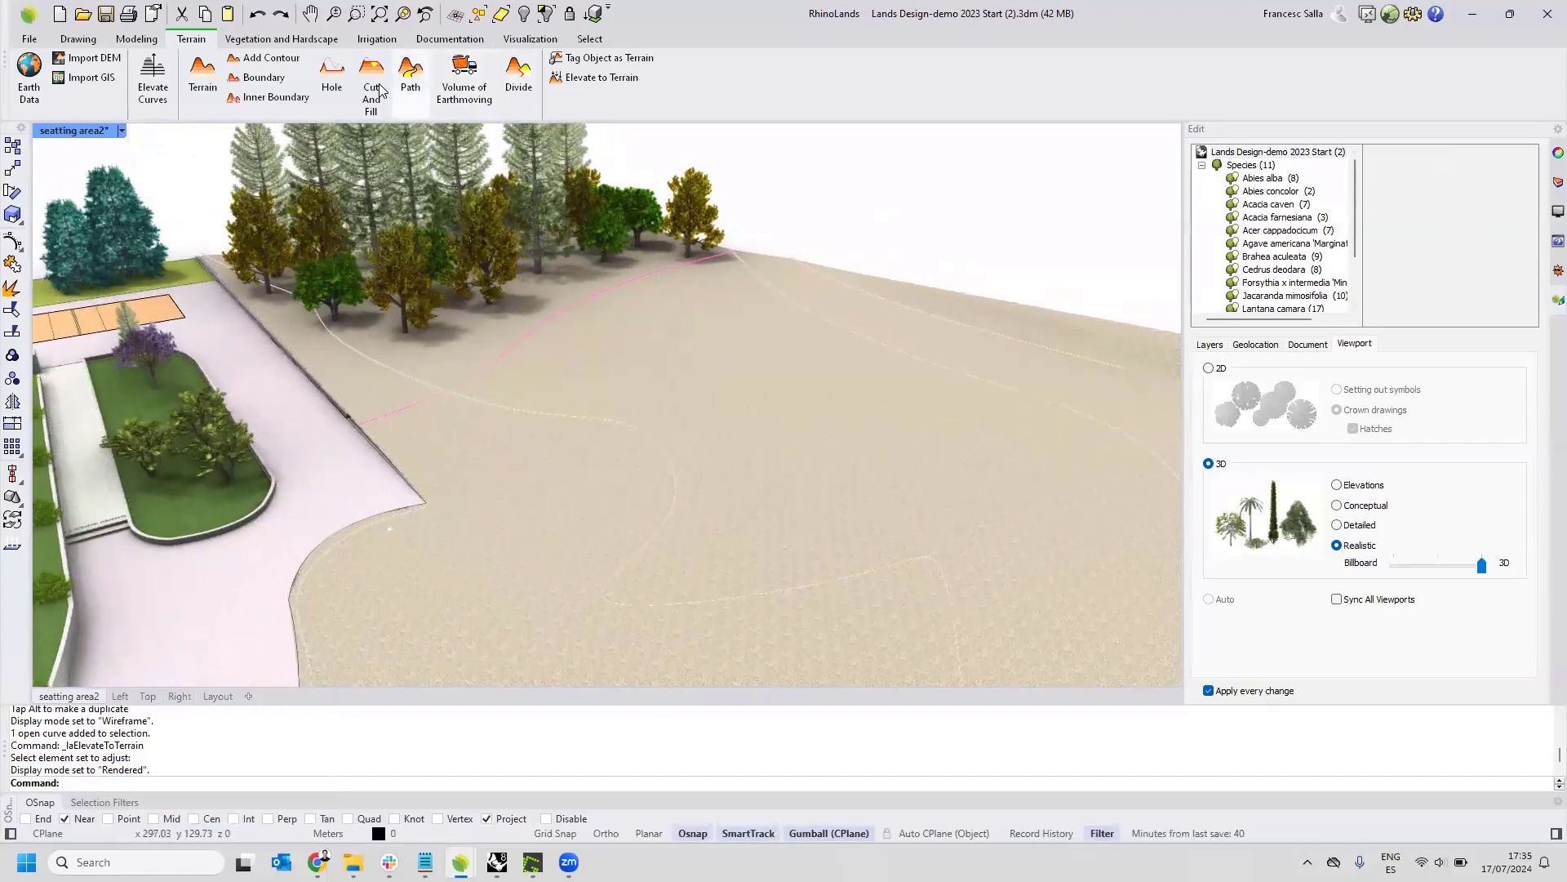
Add a path to the terrain along the elevated axis curve, with width 3.00, a 45-degree slope and Divide set to Yes.
left_click(410, 82)
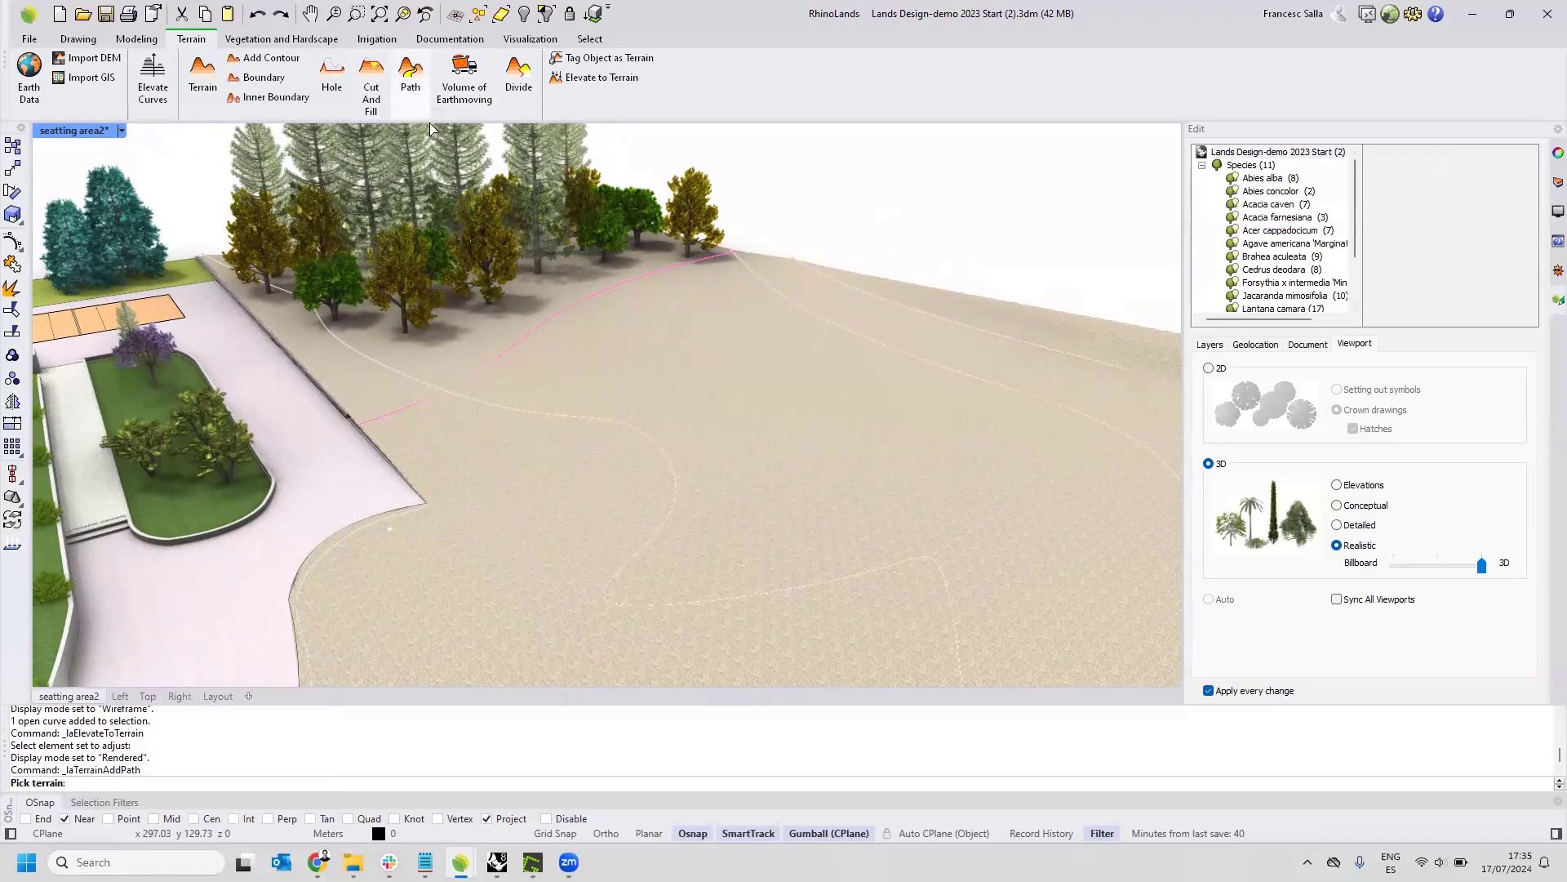
left_click(736, 391)
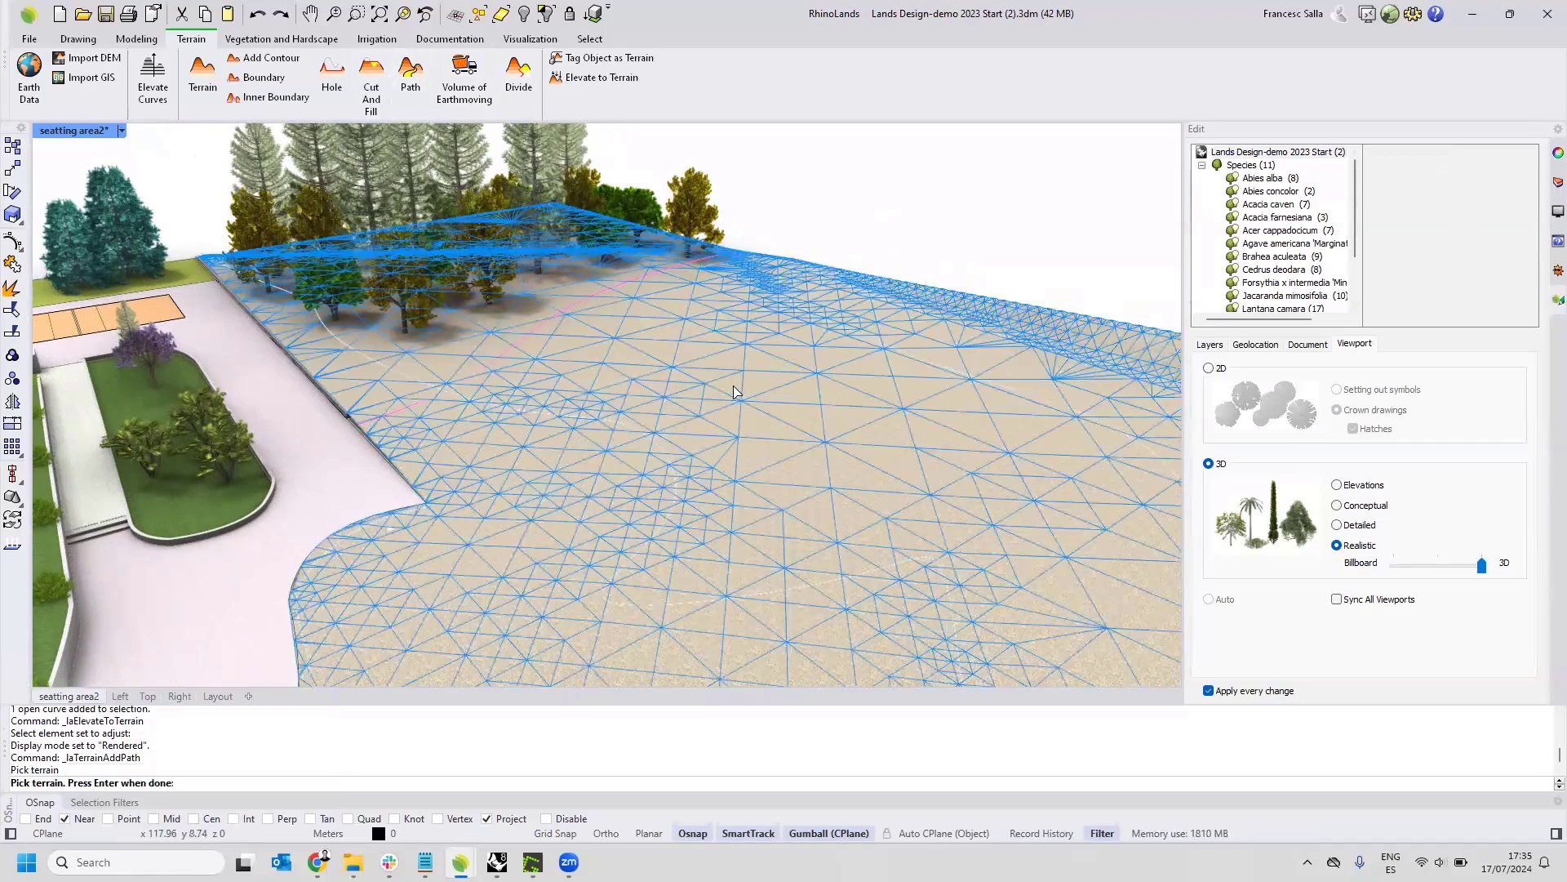
key("Return")
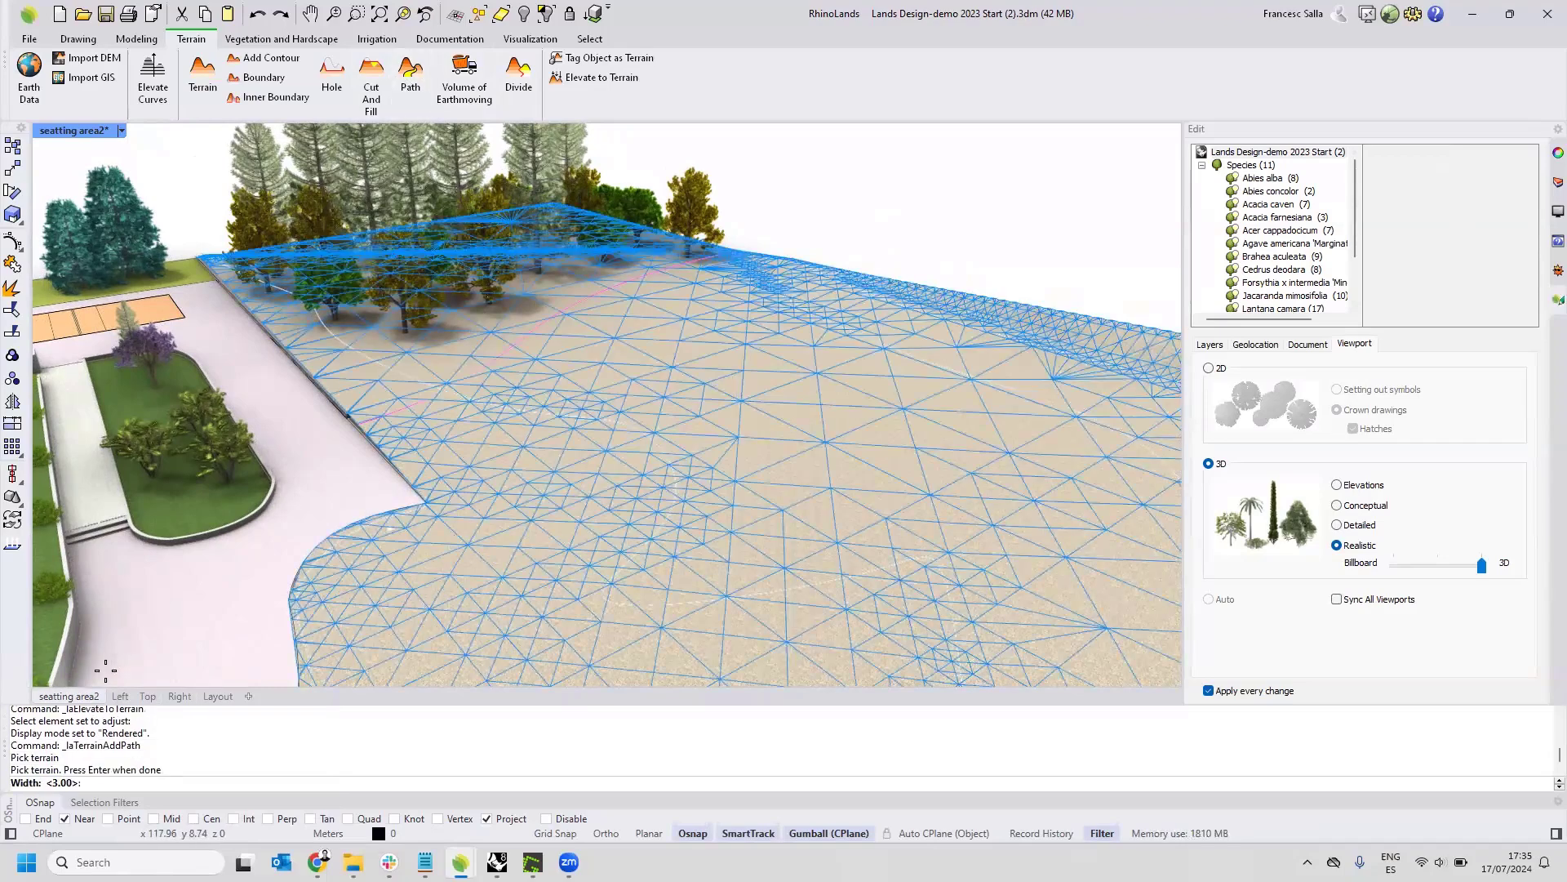
key("Return")
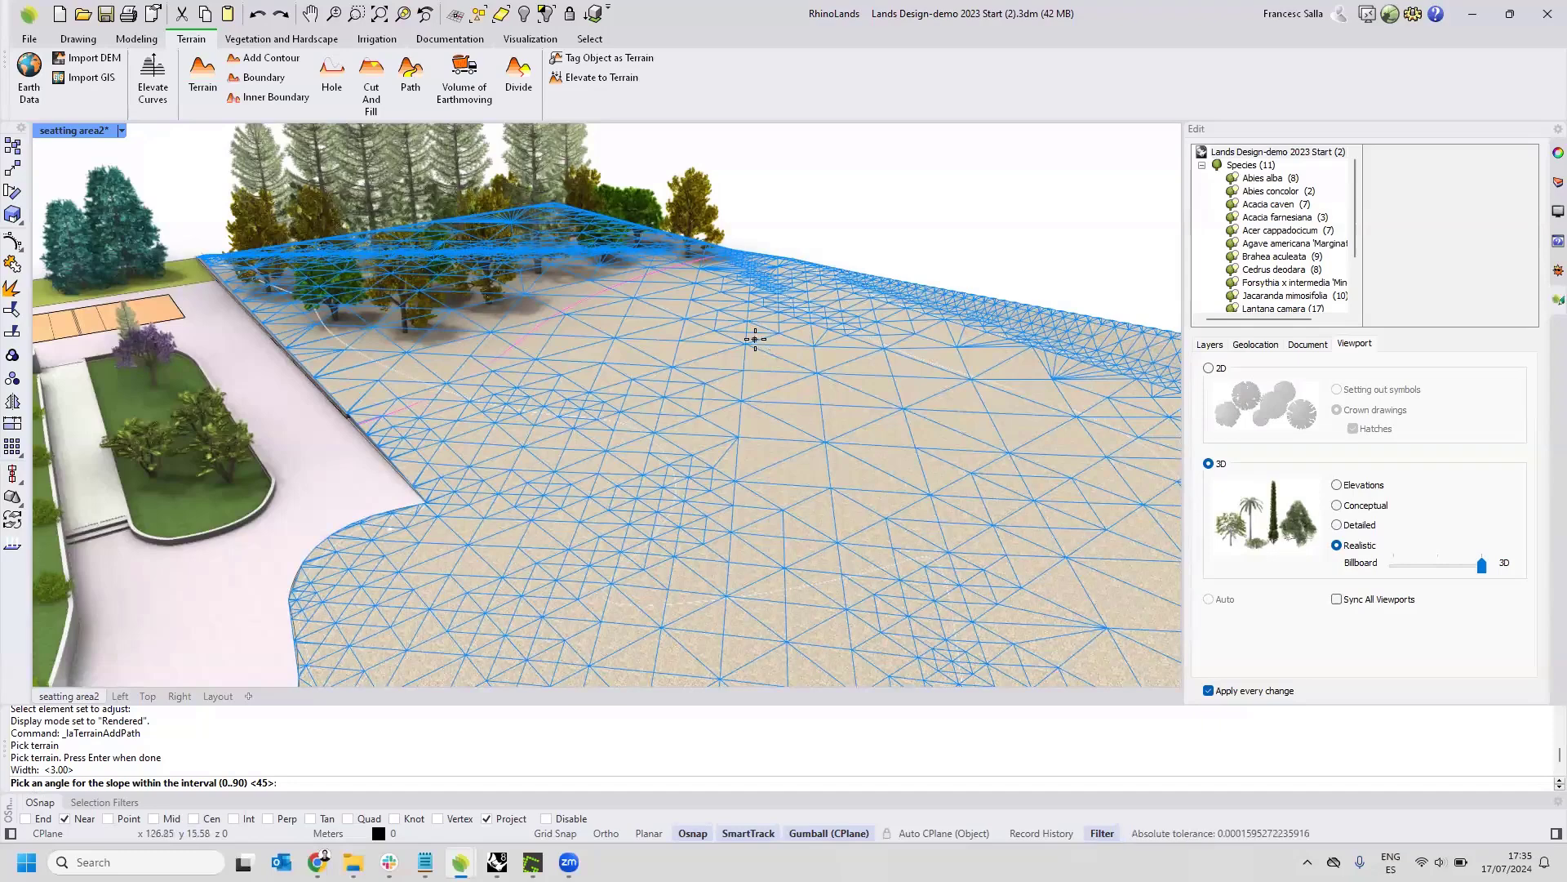
key("Return")
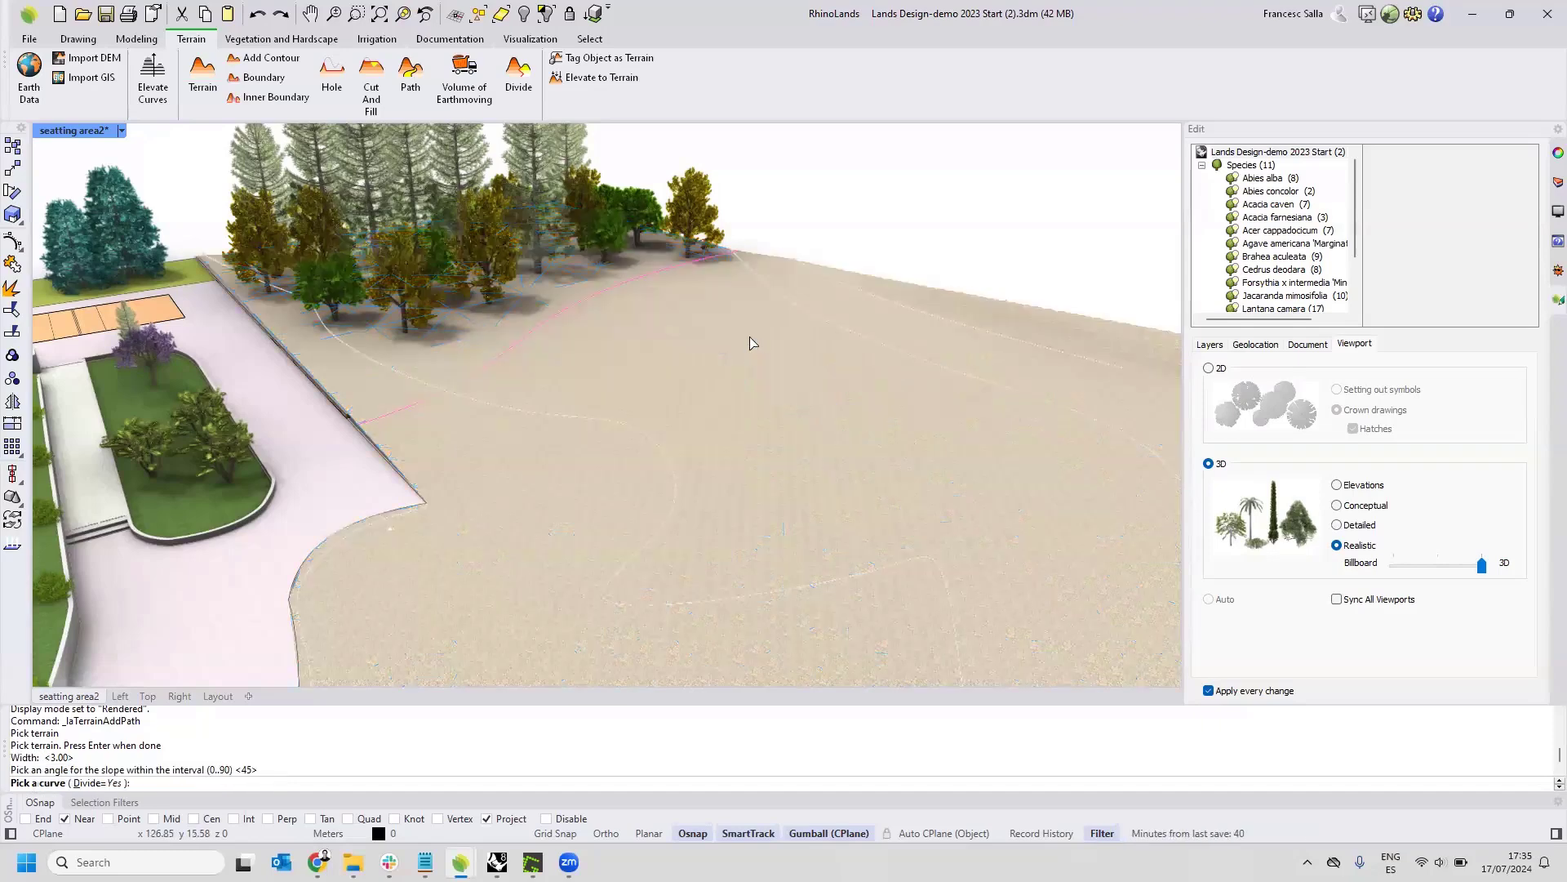
left_click(659, 274)
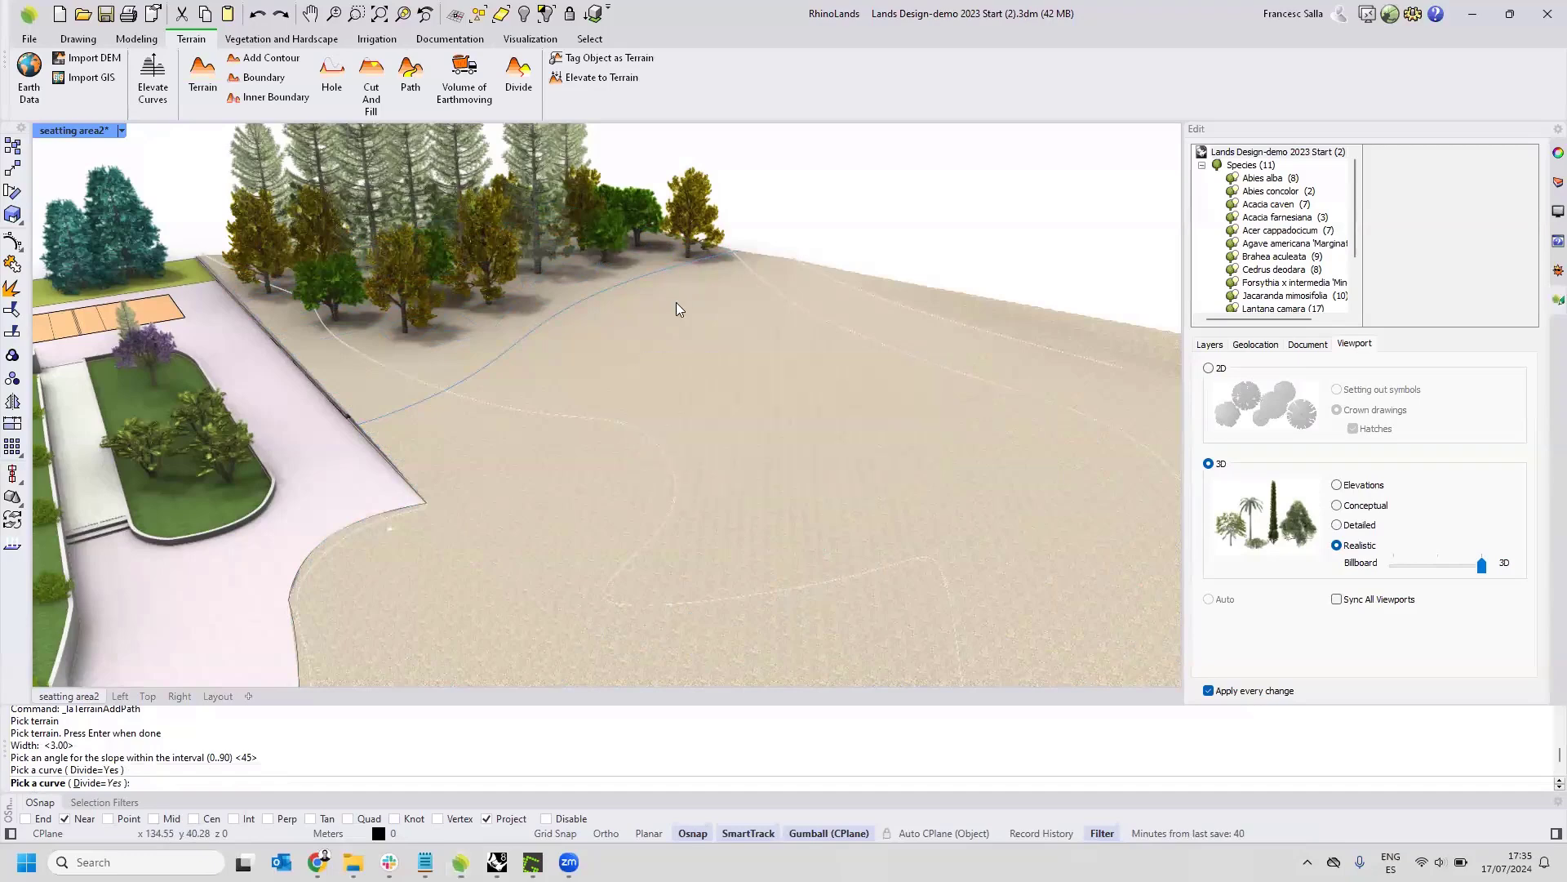
key("Return")
Examine the new path's surface and side slopes between the plaza wall and the trees.
scroll(676, 314, "up", 2)
scroll(675, 309, "up", 5)
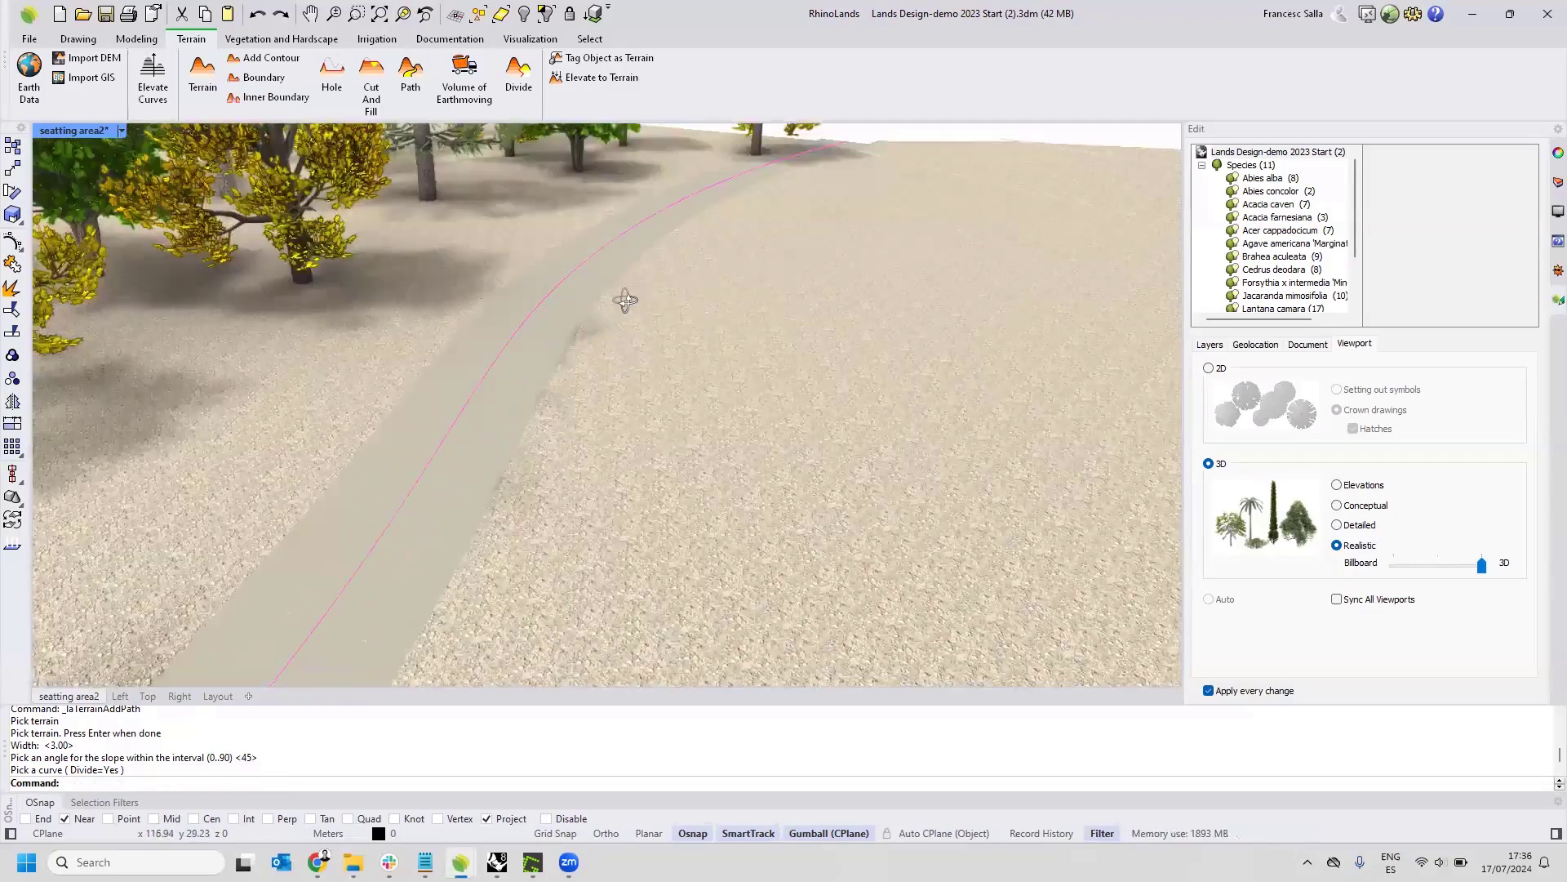
scroll(702, 240, "down", 4)
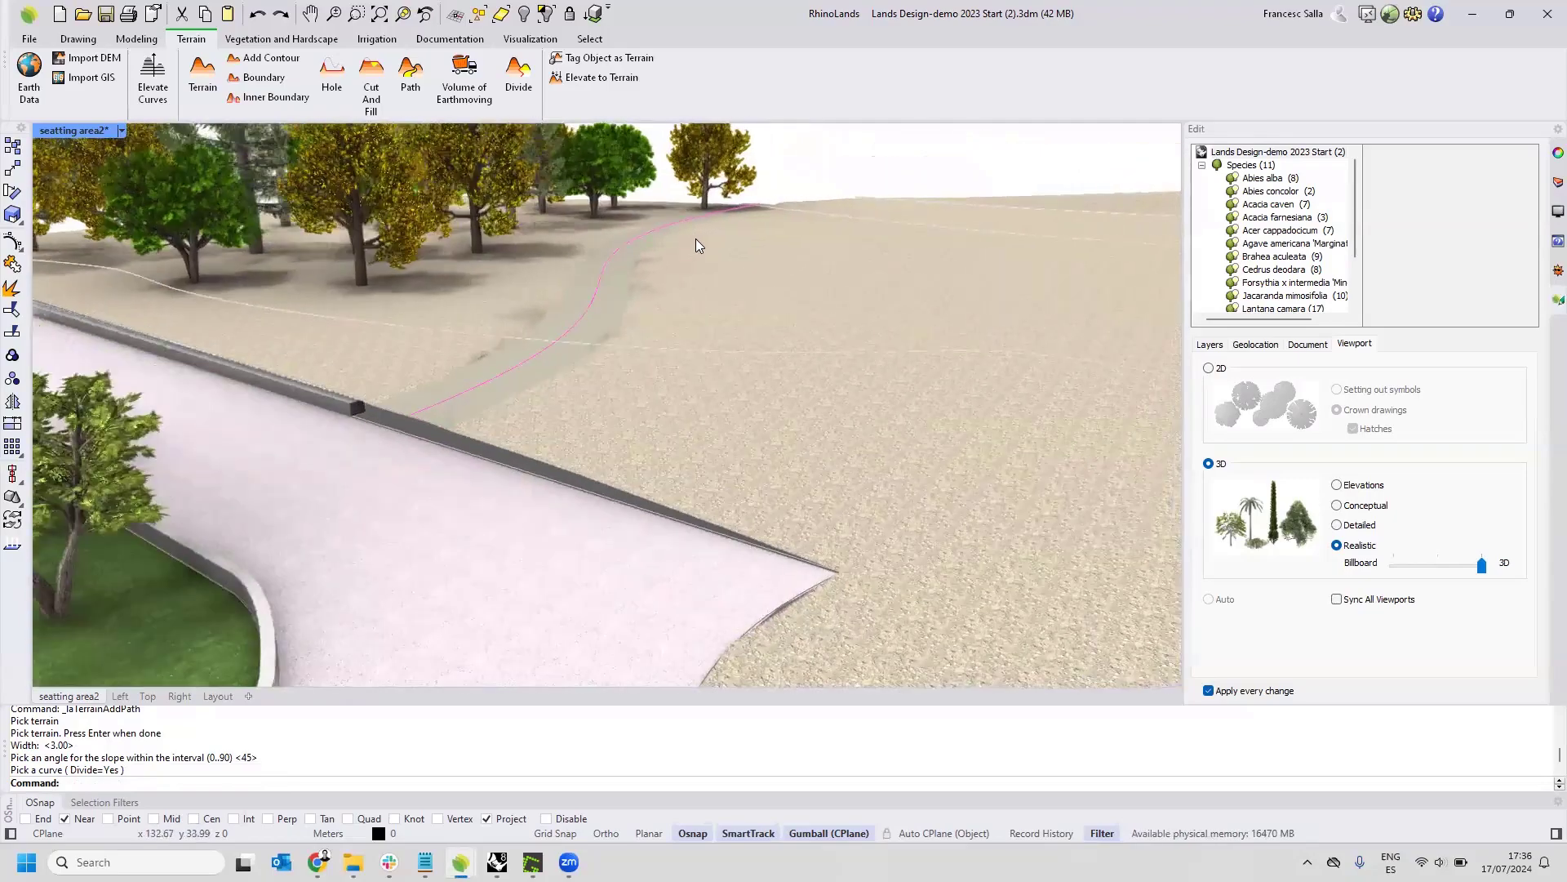
right_click_drag(703, 232, 662, 257)
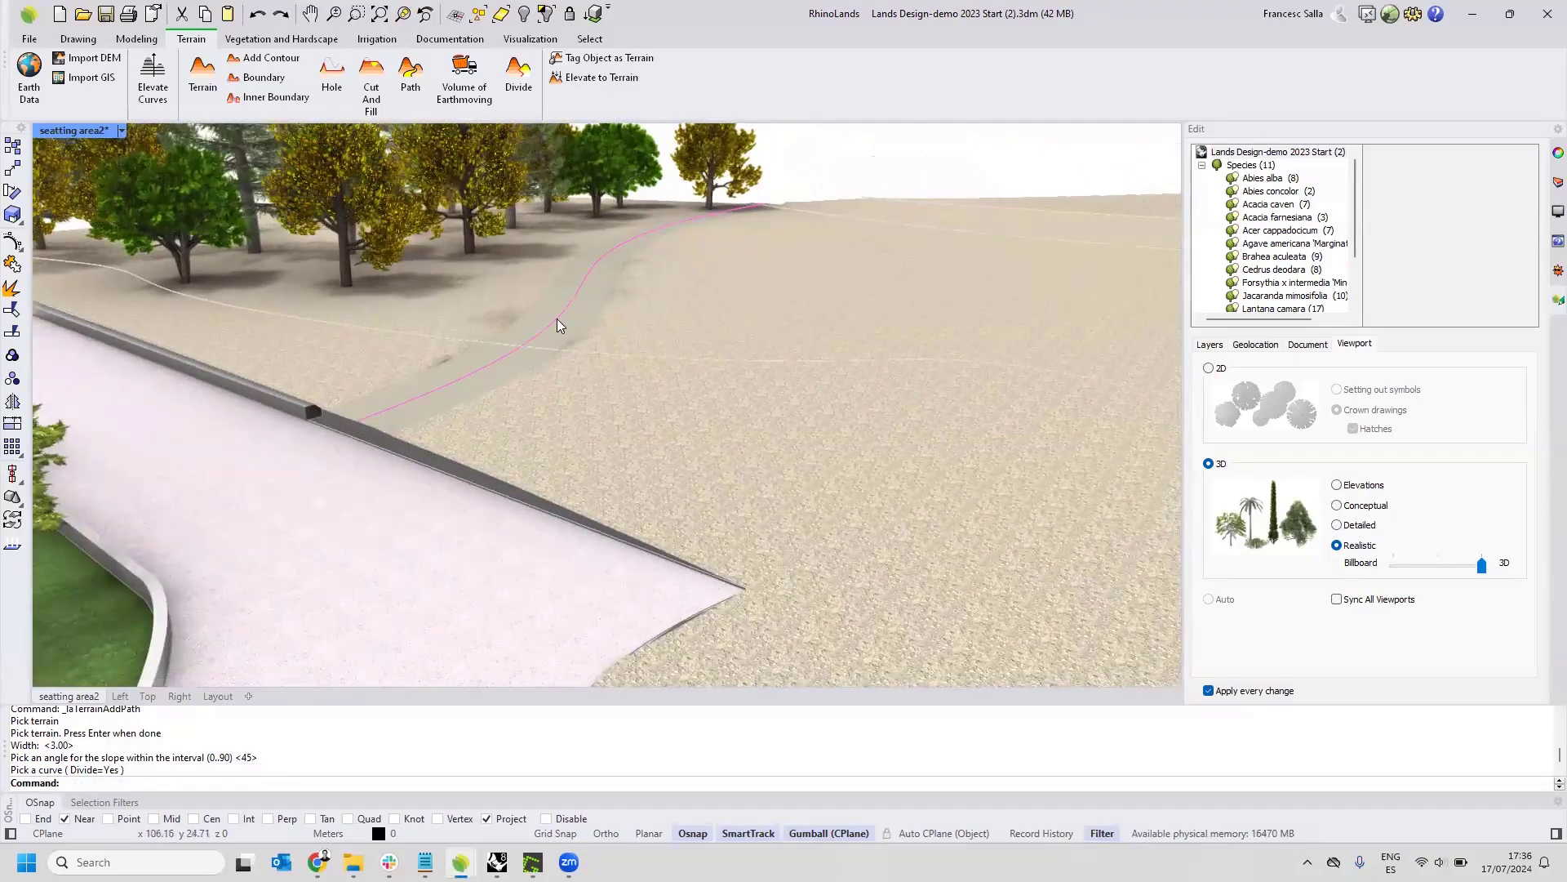
scroll(506, 371, "up", 2)
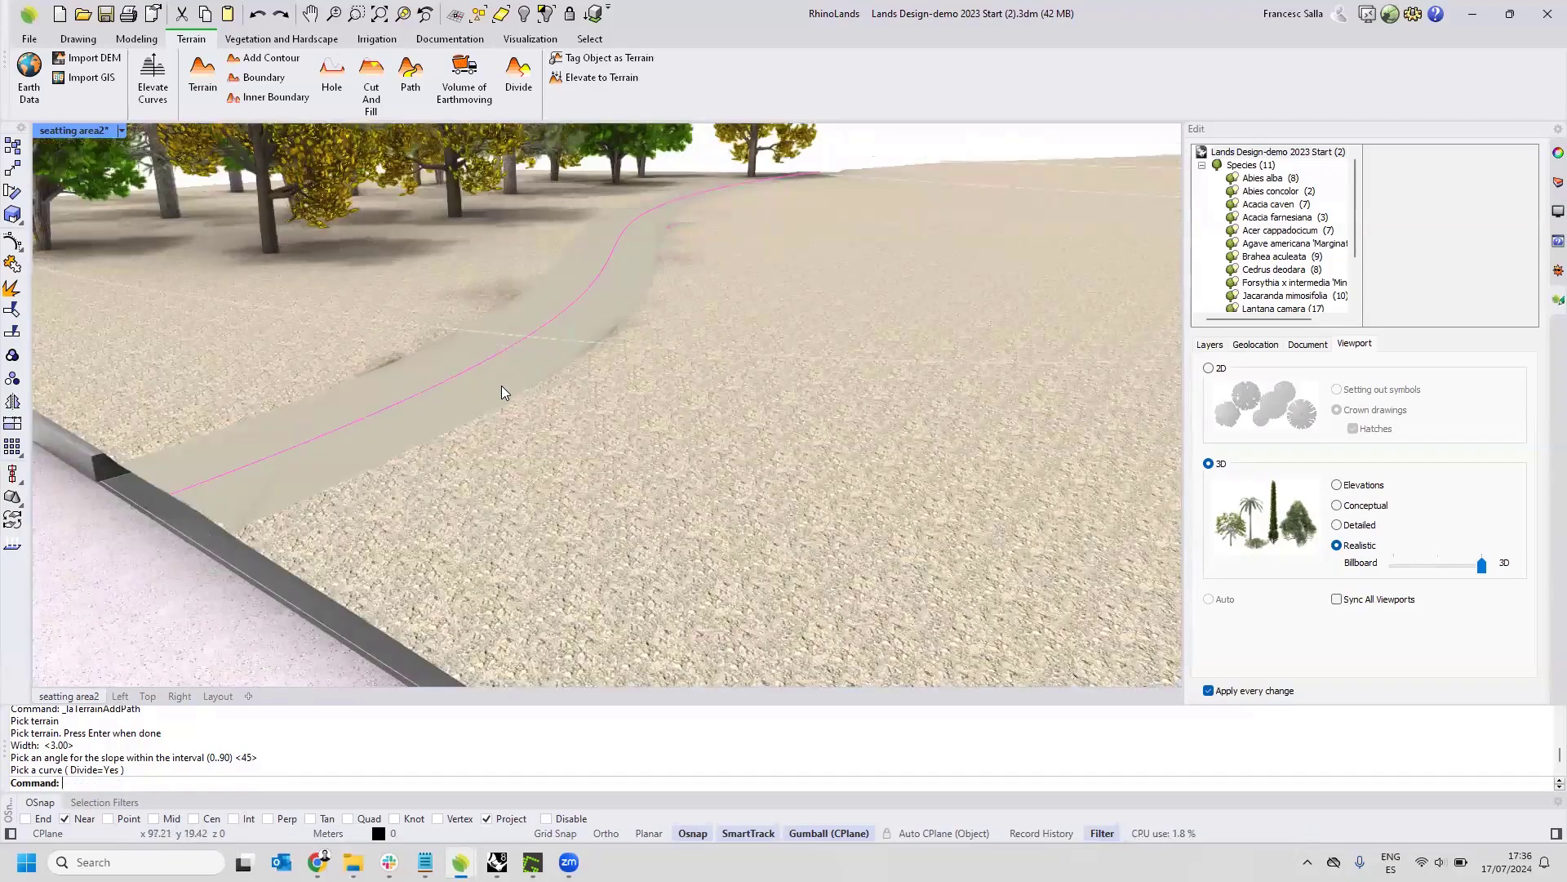
left_click(501, 385)
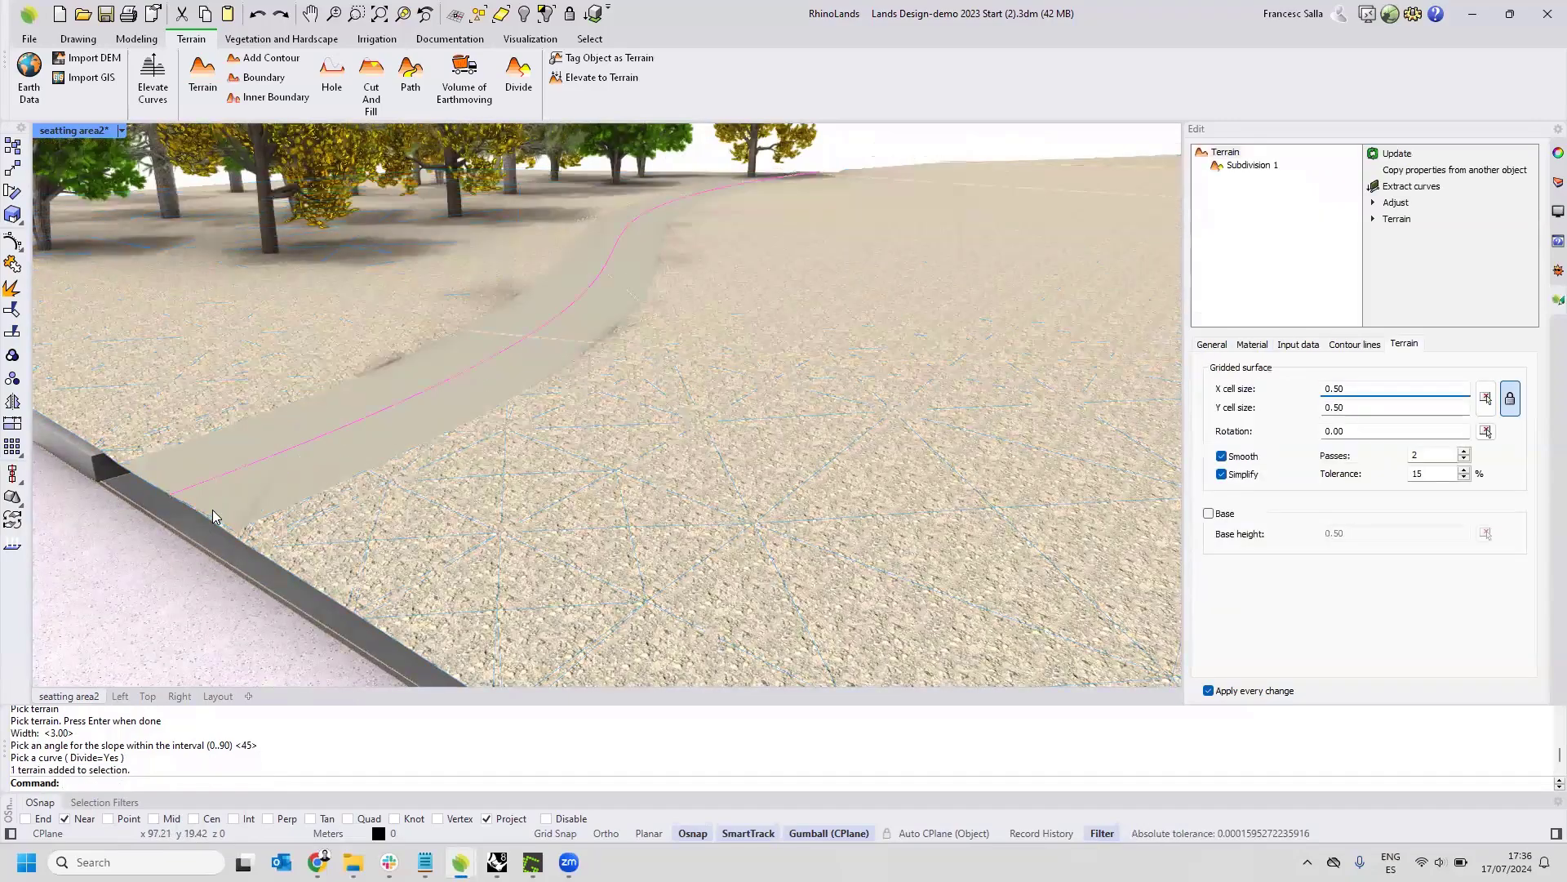
left_click(280, 459)
right_click_drag(281, 459, 356, 478)
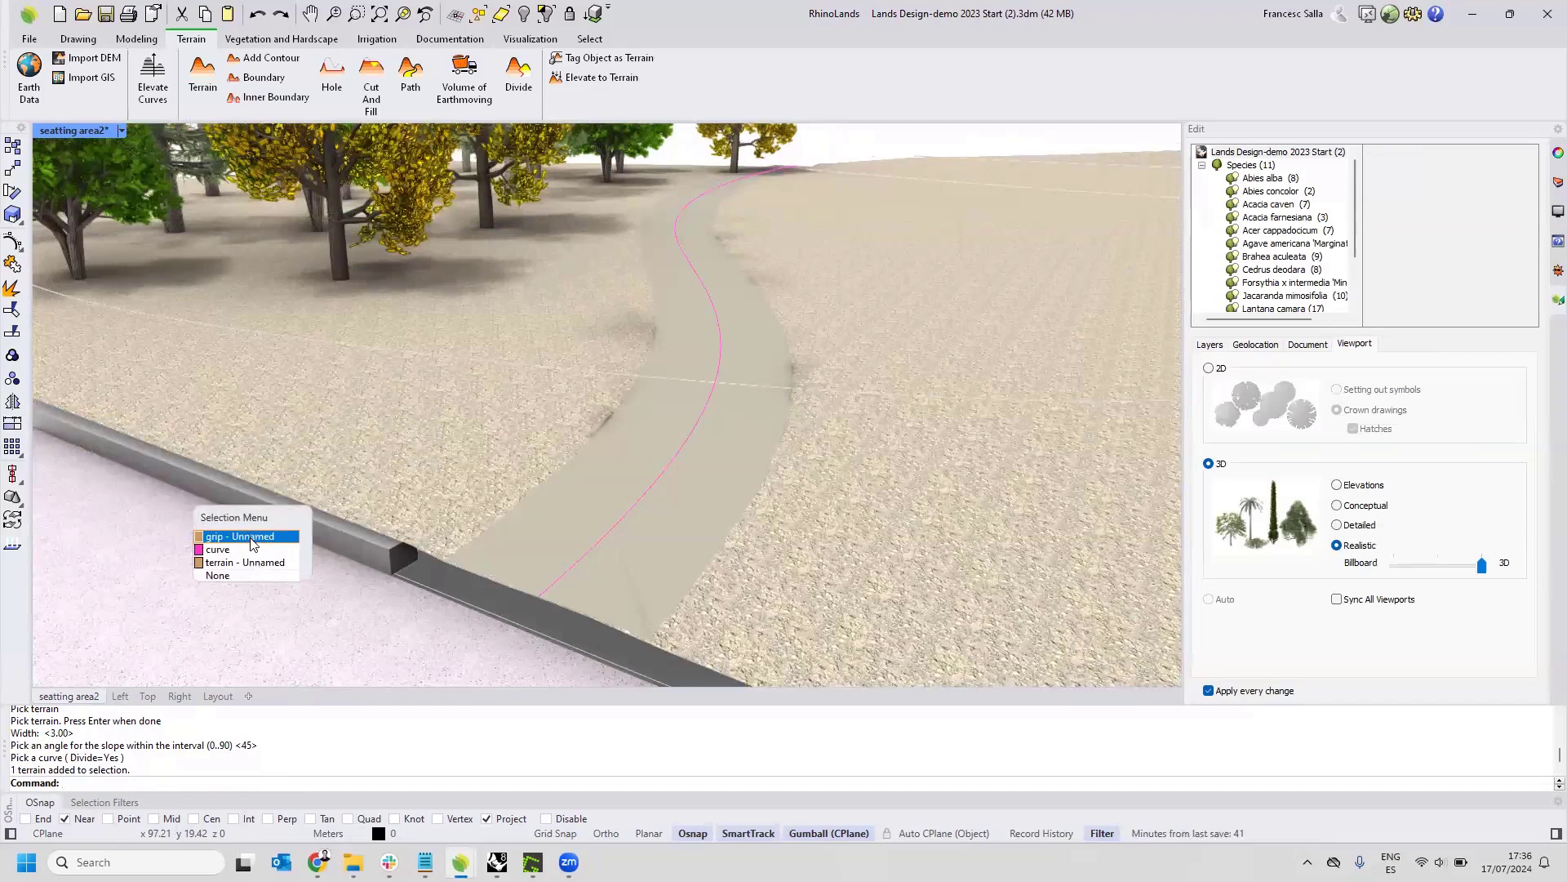
left_click(642, 565)
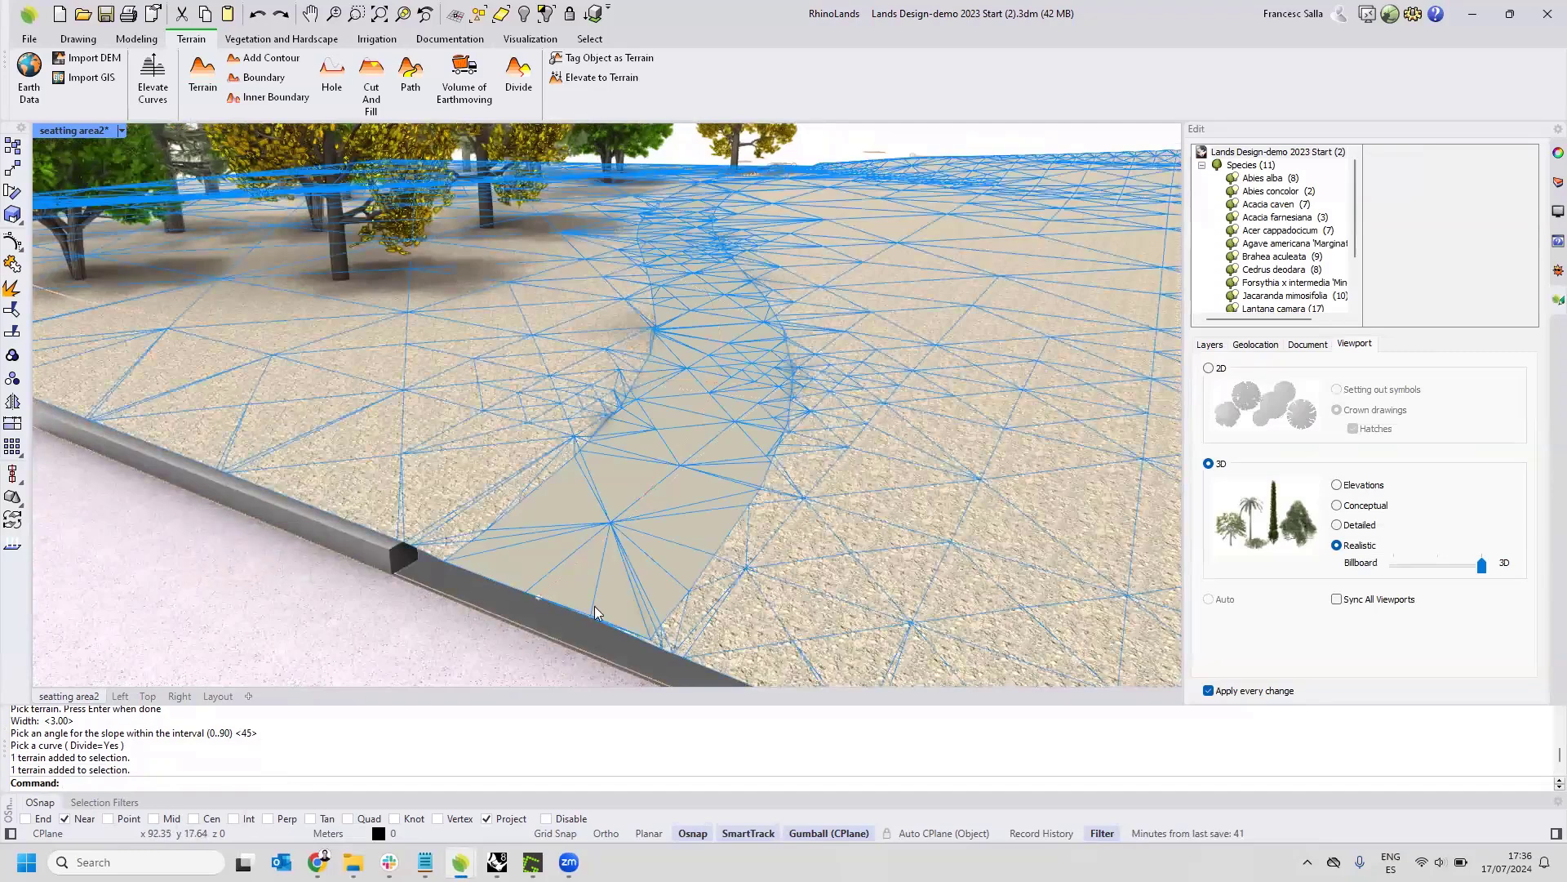
left_click(574, 568)
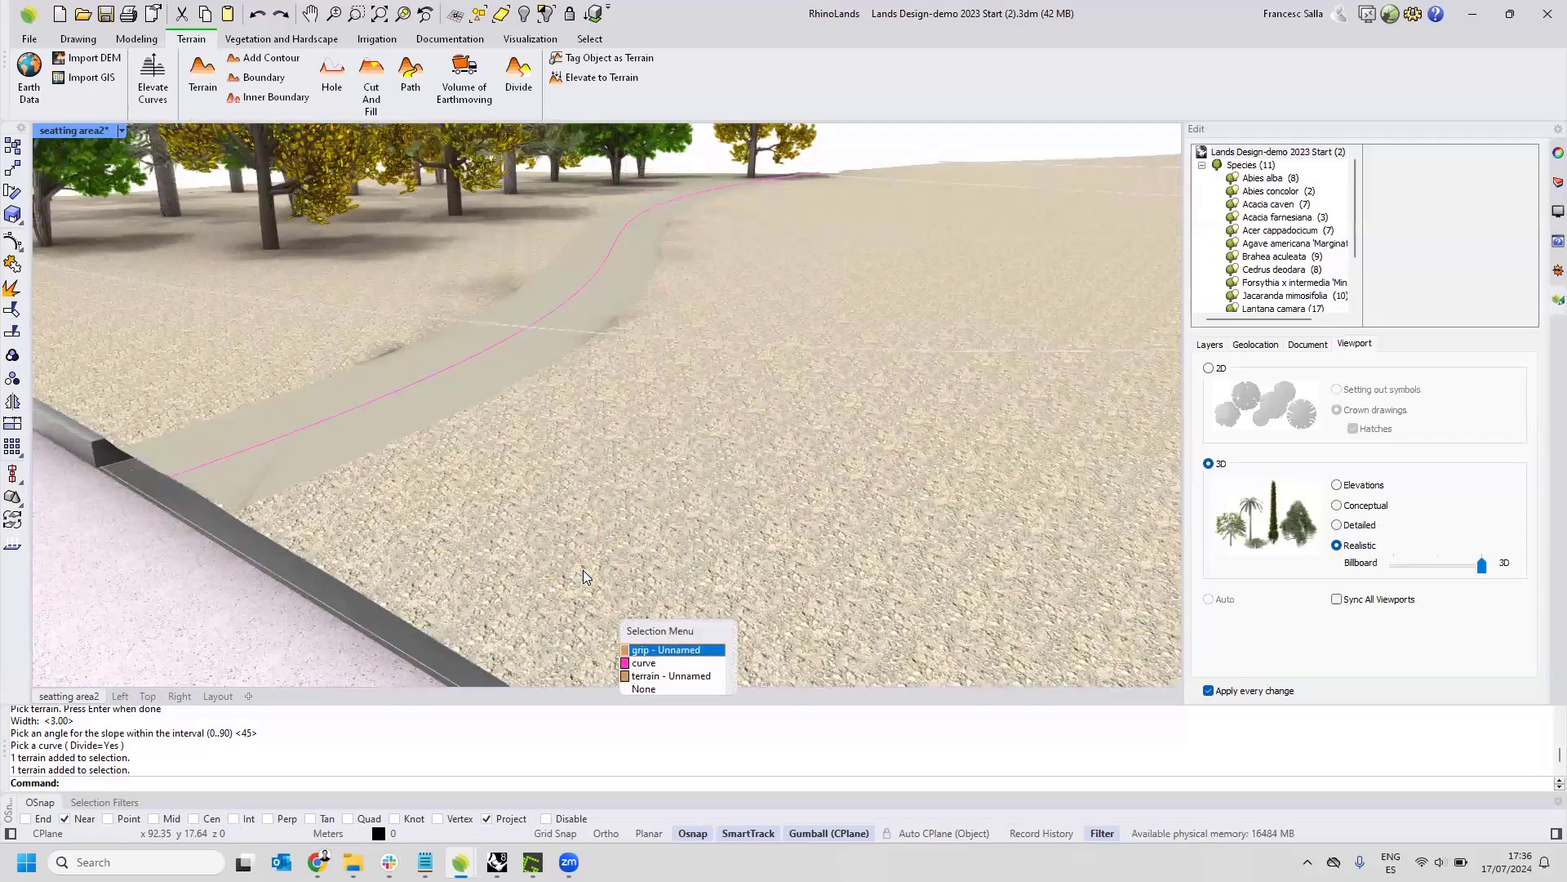
left_click(641, 651)
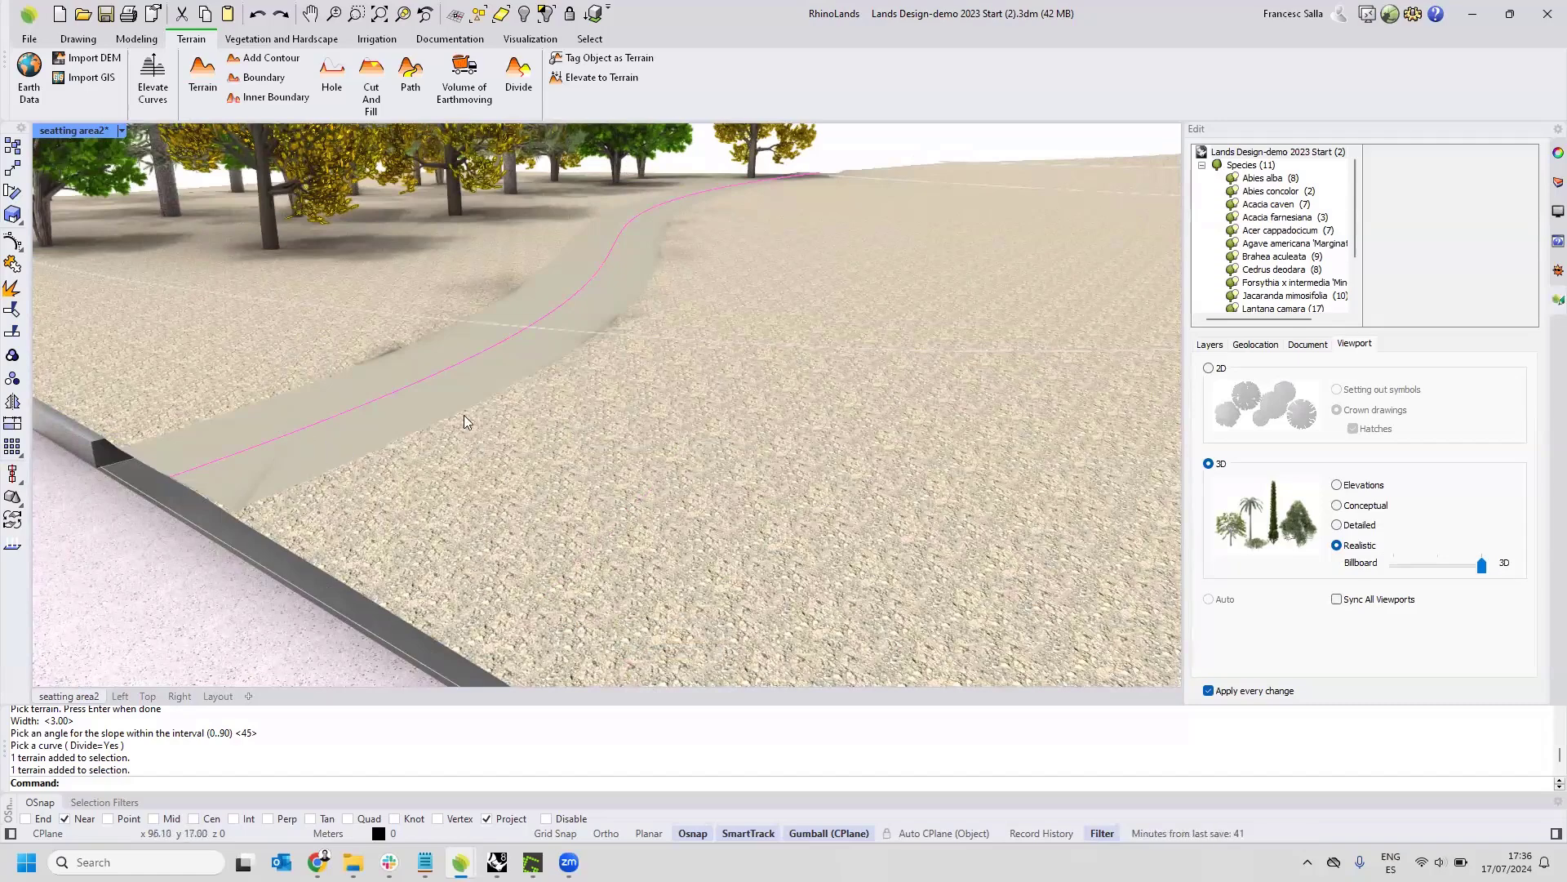
Switch the viewport to Wireframe and lower the path's end grip at the plaza edge down to the pavement.
scroll(441, 420, "up", 2)
left_click(121, 130)
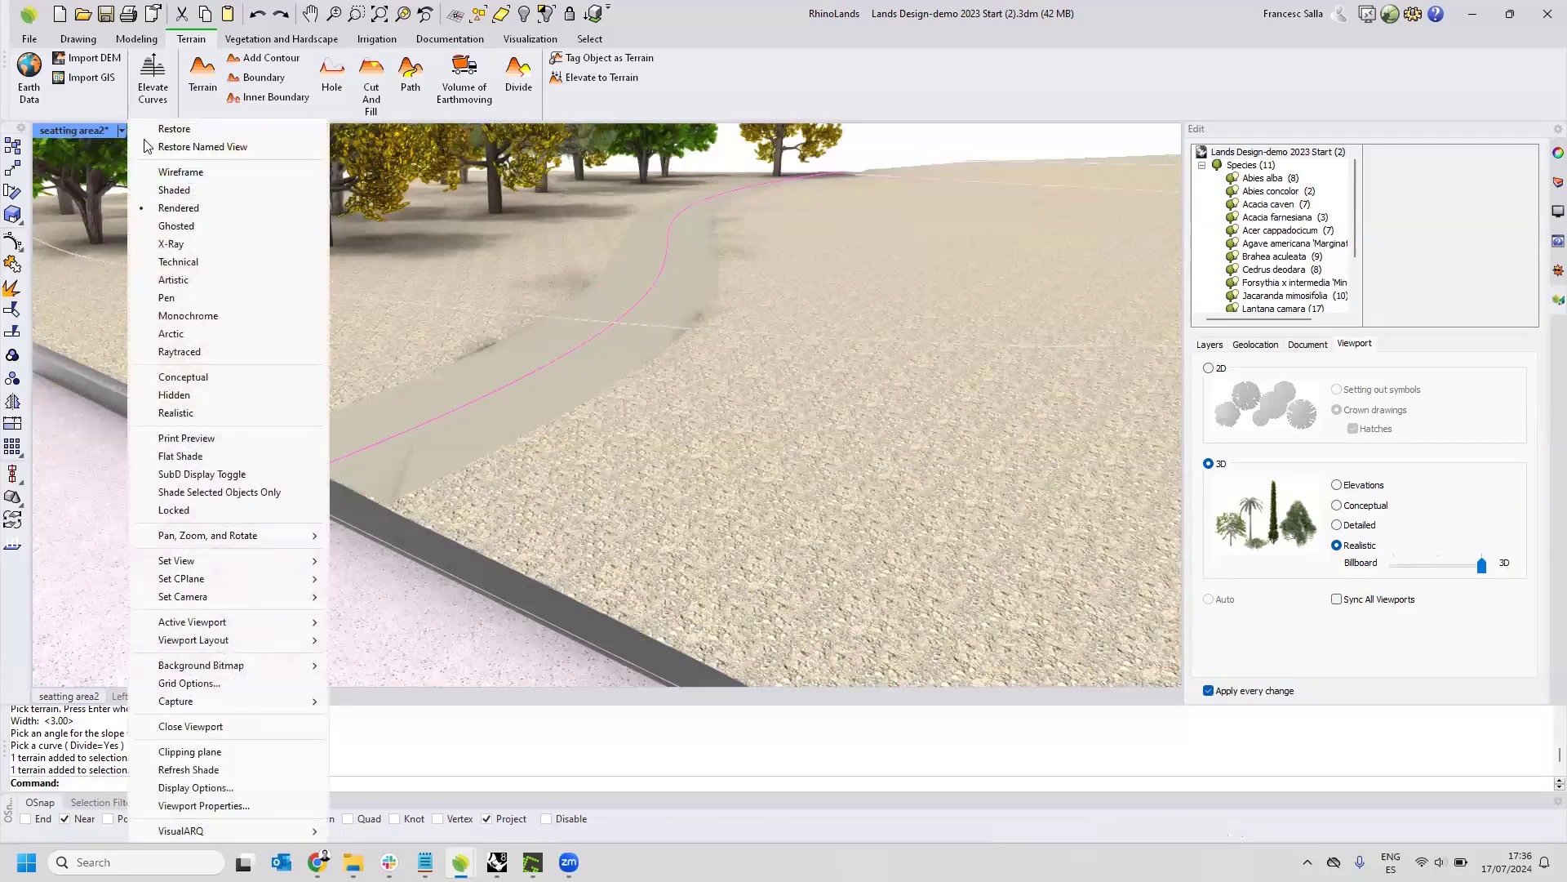
left_click(159, 172)
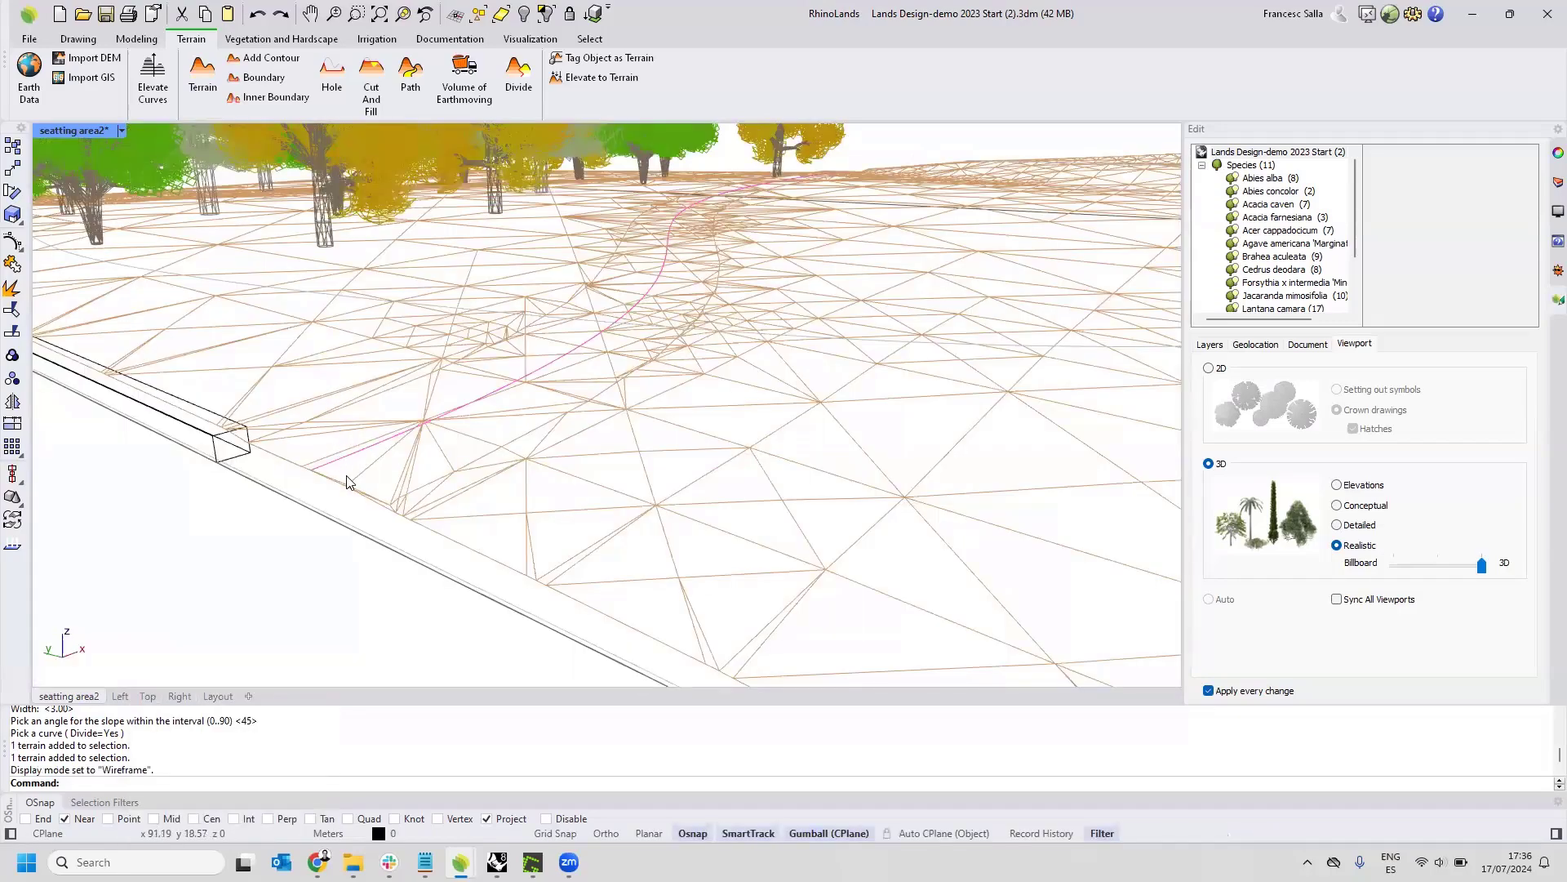
left_click(355, 477)
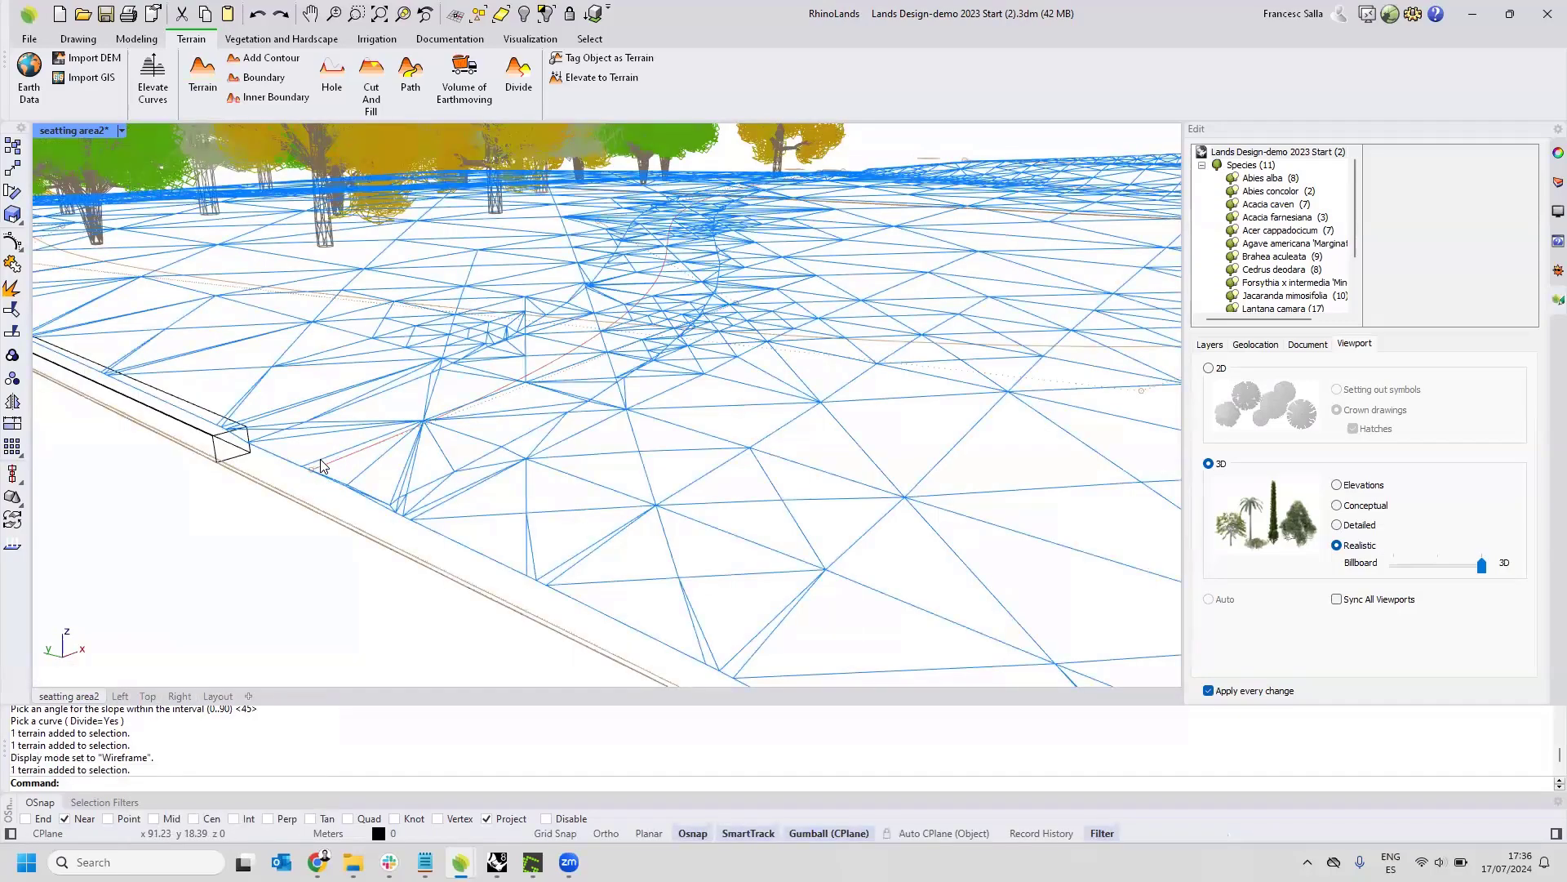
left_click_drag(301, 485, 320, 459)
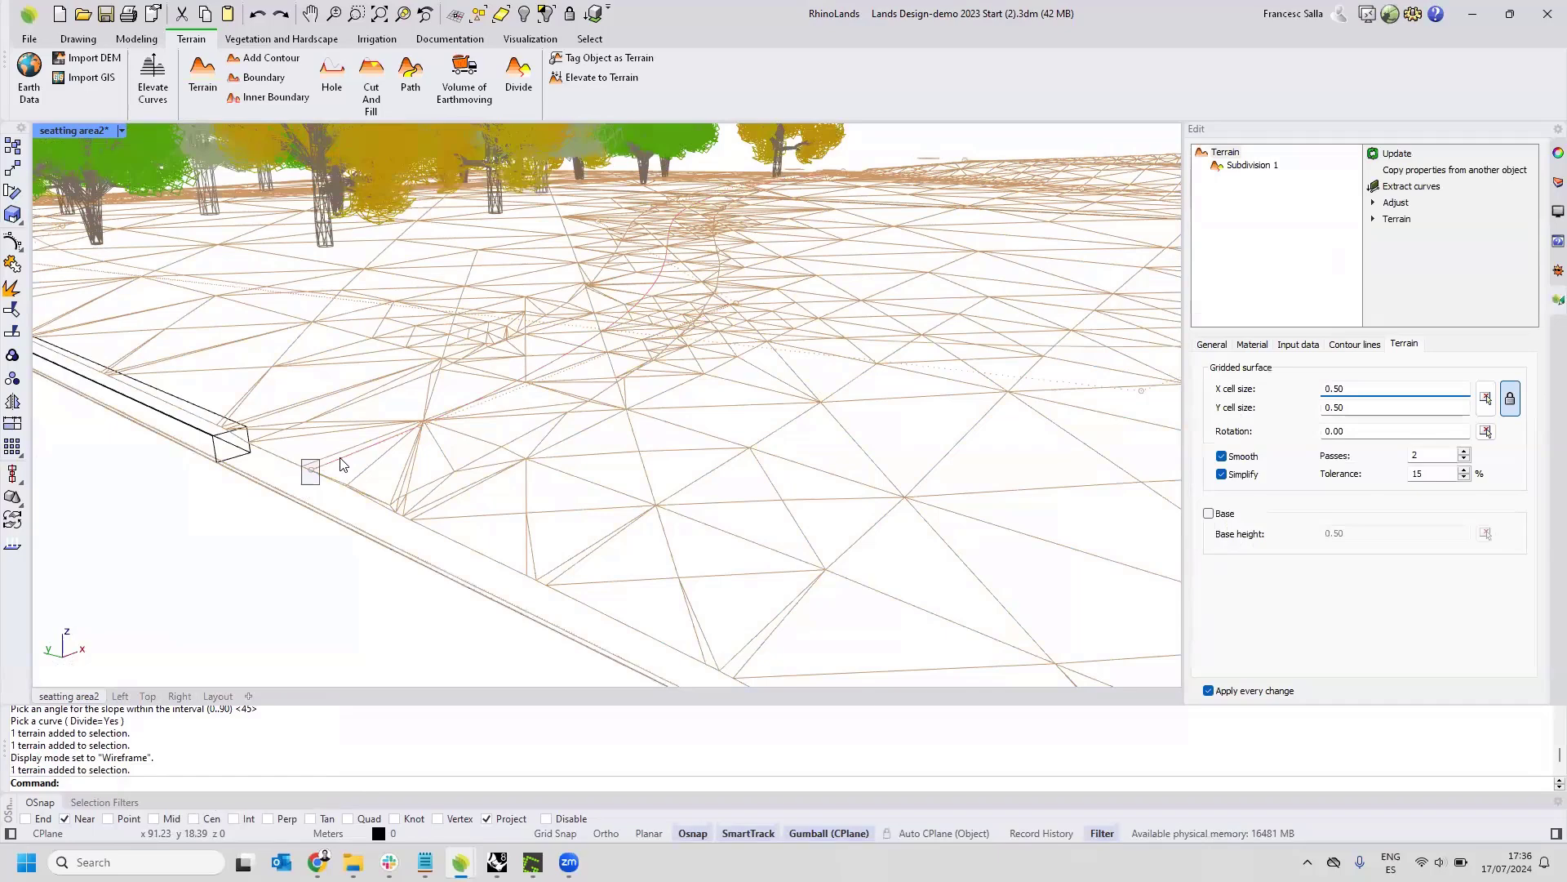
left_click_drag(305, 423, 310, 464)
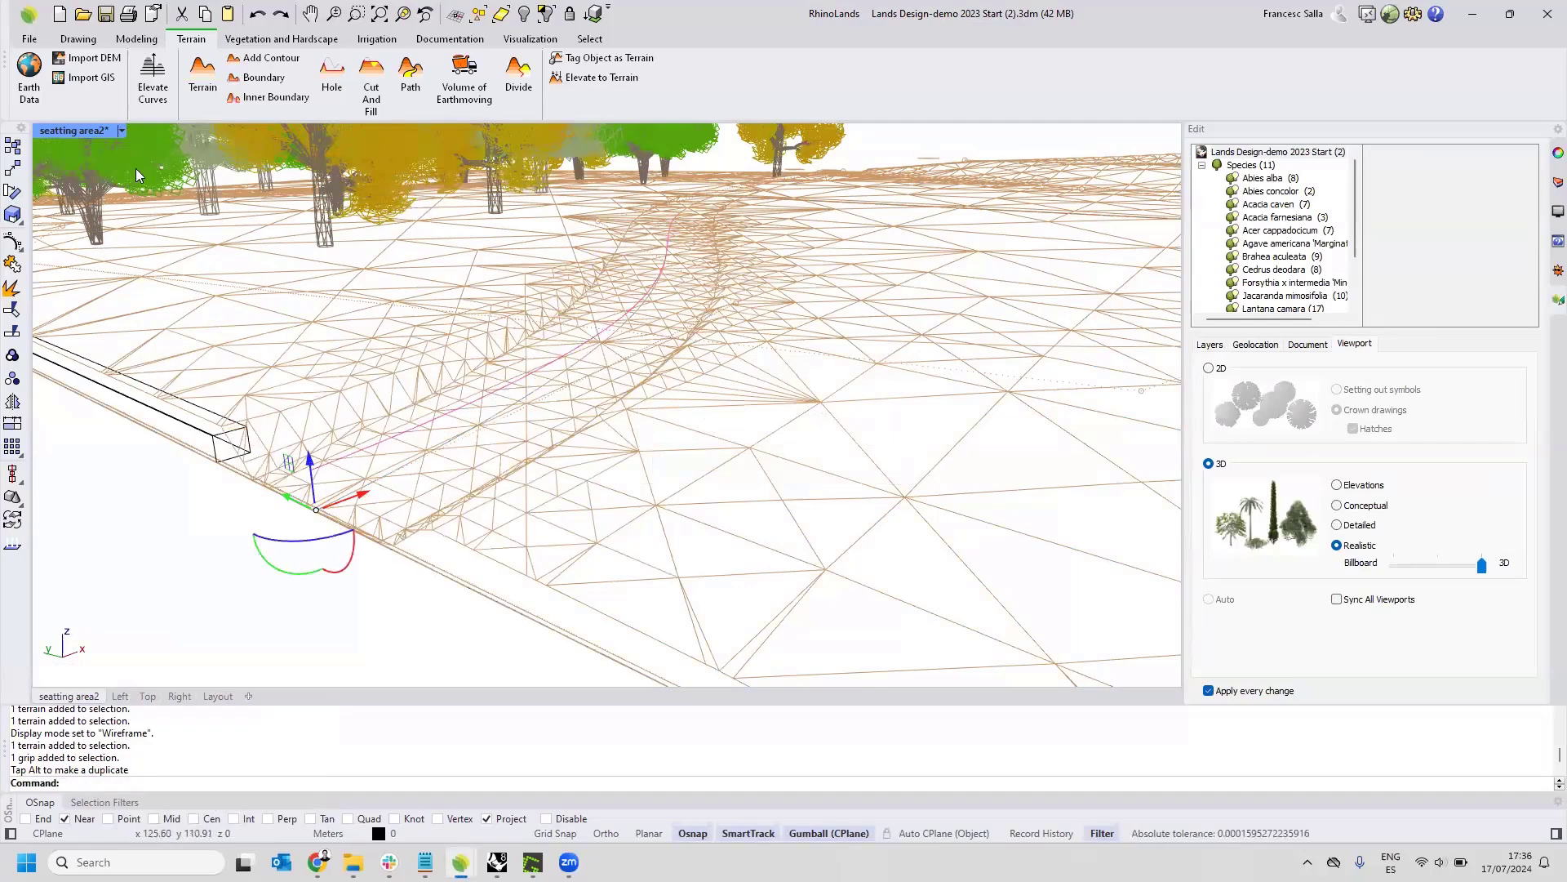
Set the viewport's display mode to Rendered and deselect the path's end grip.
left_click(122, 133)
left_click(196, 214)
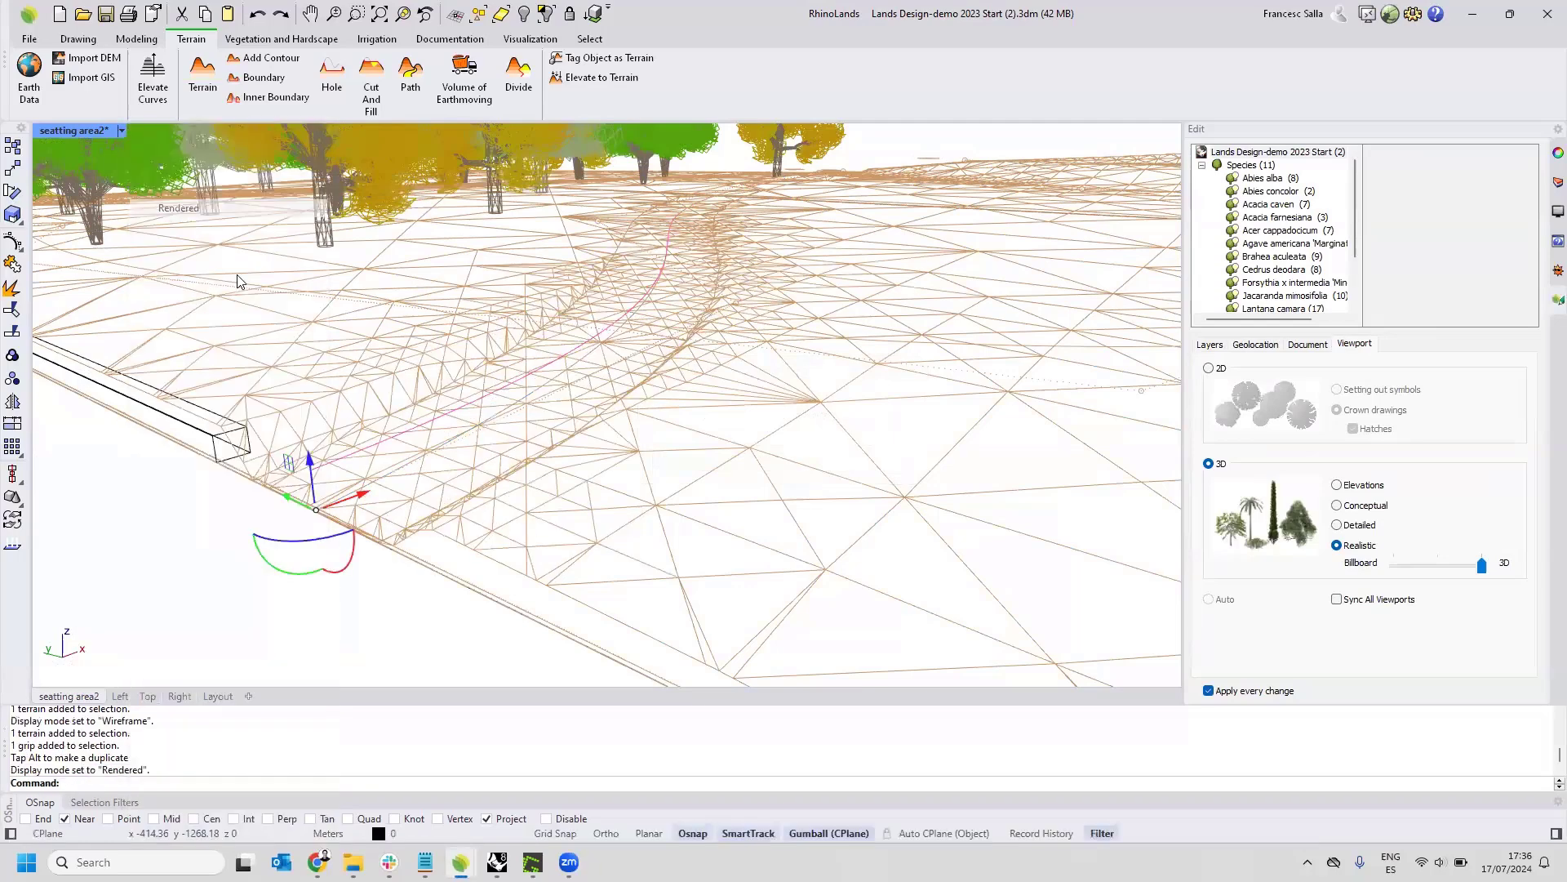
key("Escape")
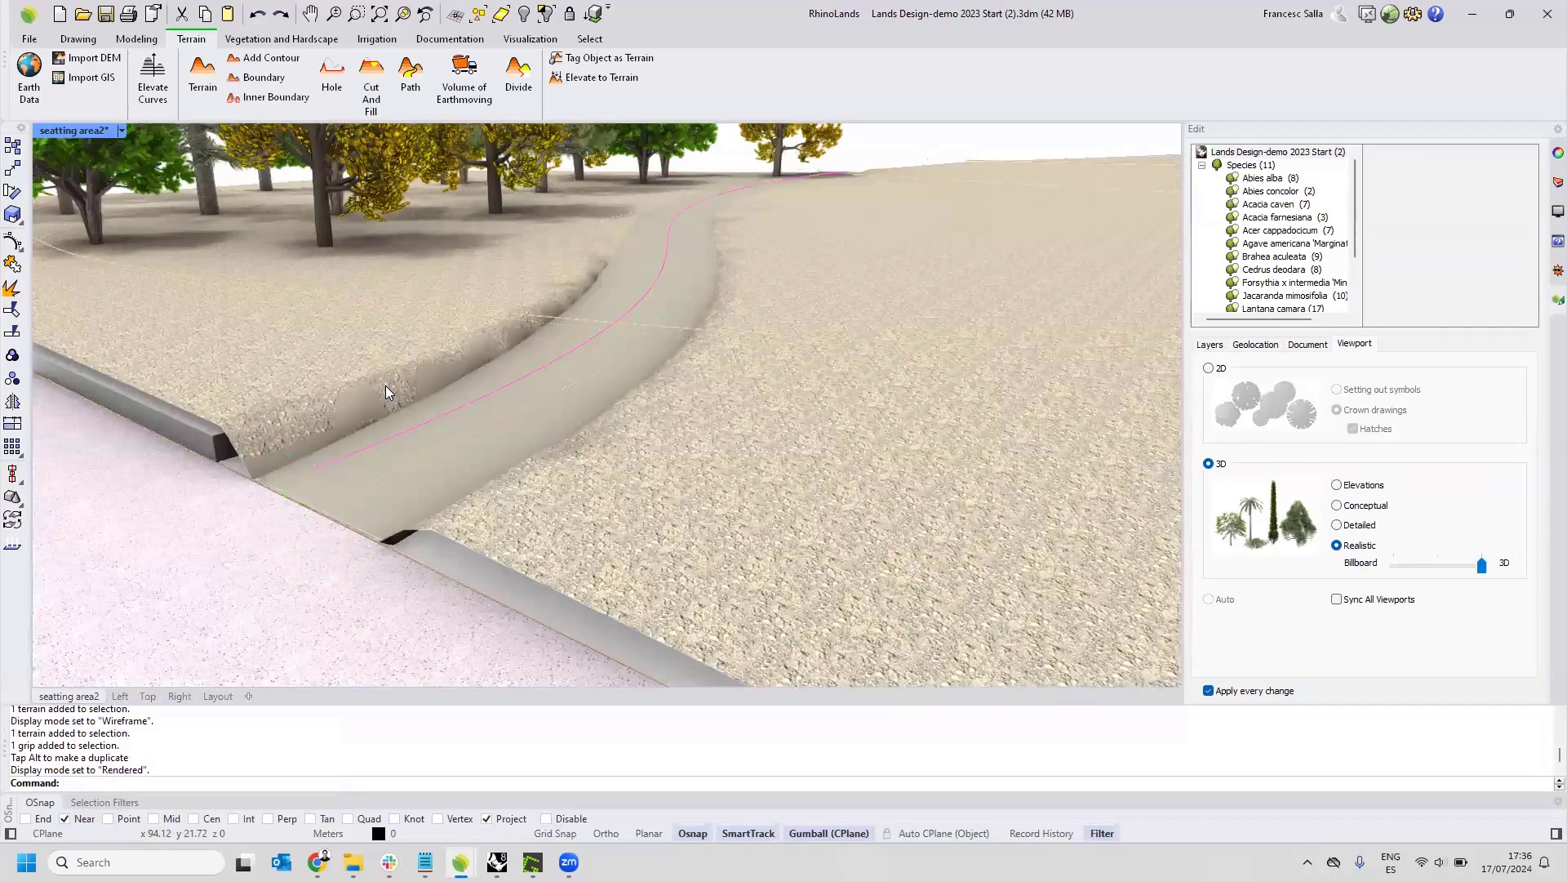
In Wireframe display, raise the closed rectangular curve beneath the terrain slightly along the vertical axis and deselect it.
scroll(385, 400, "down", 8)
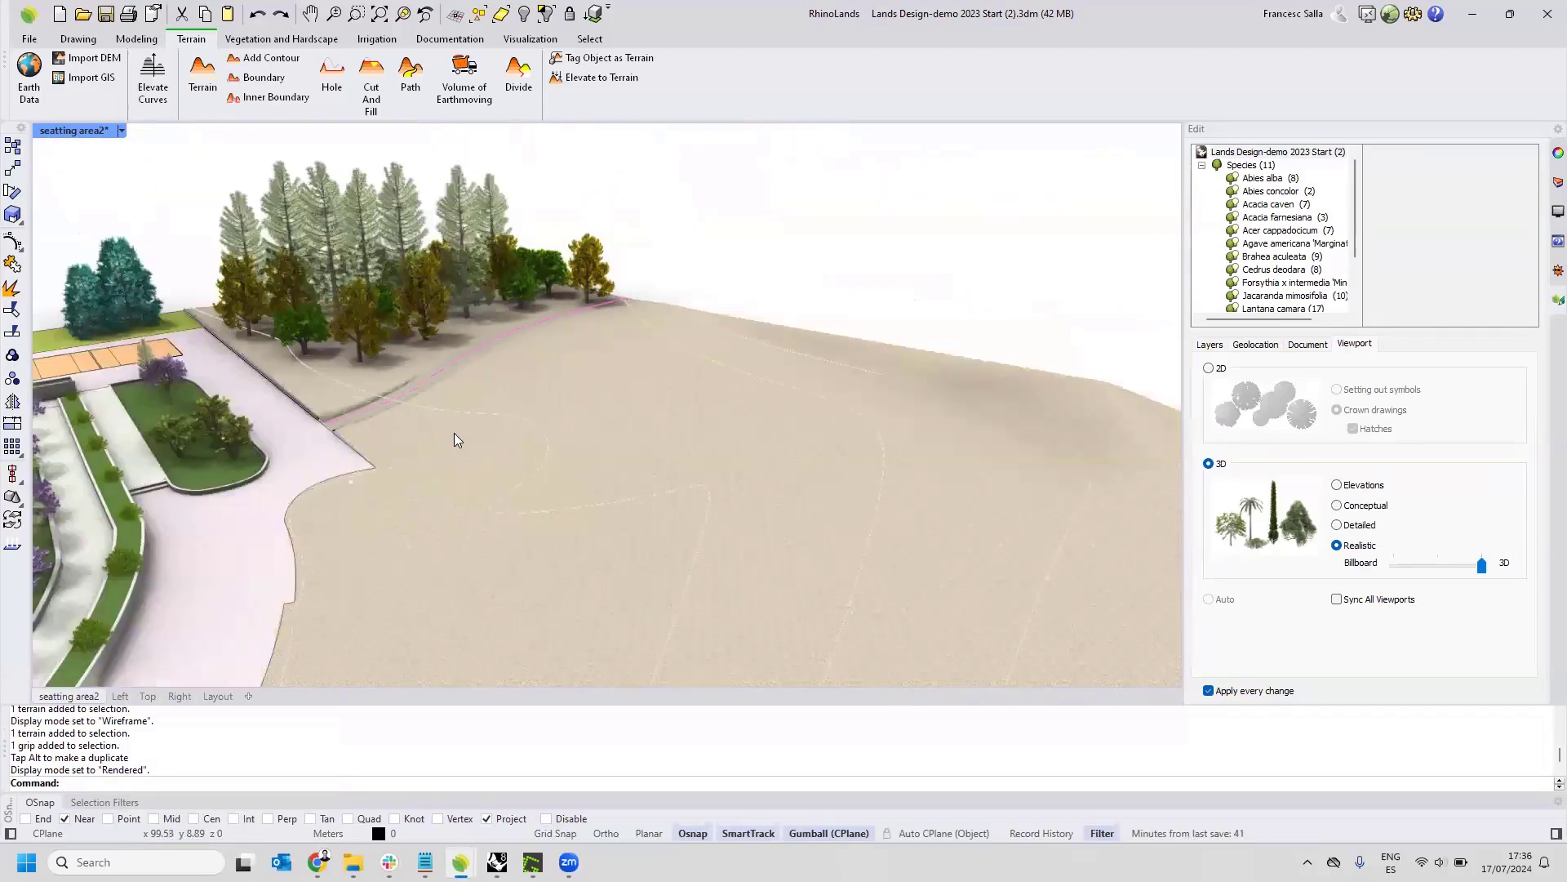
right_click_drag(464, 436, 503, 392)
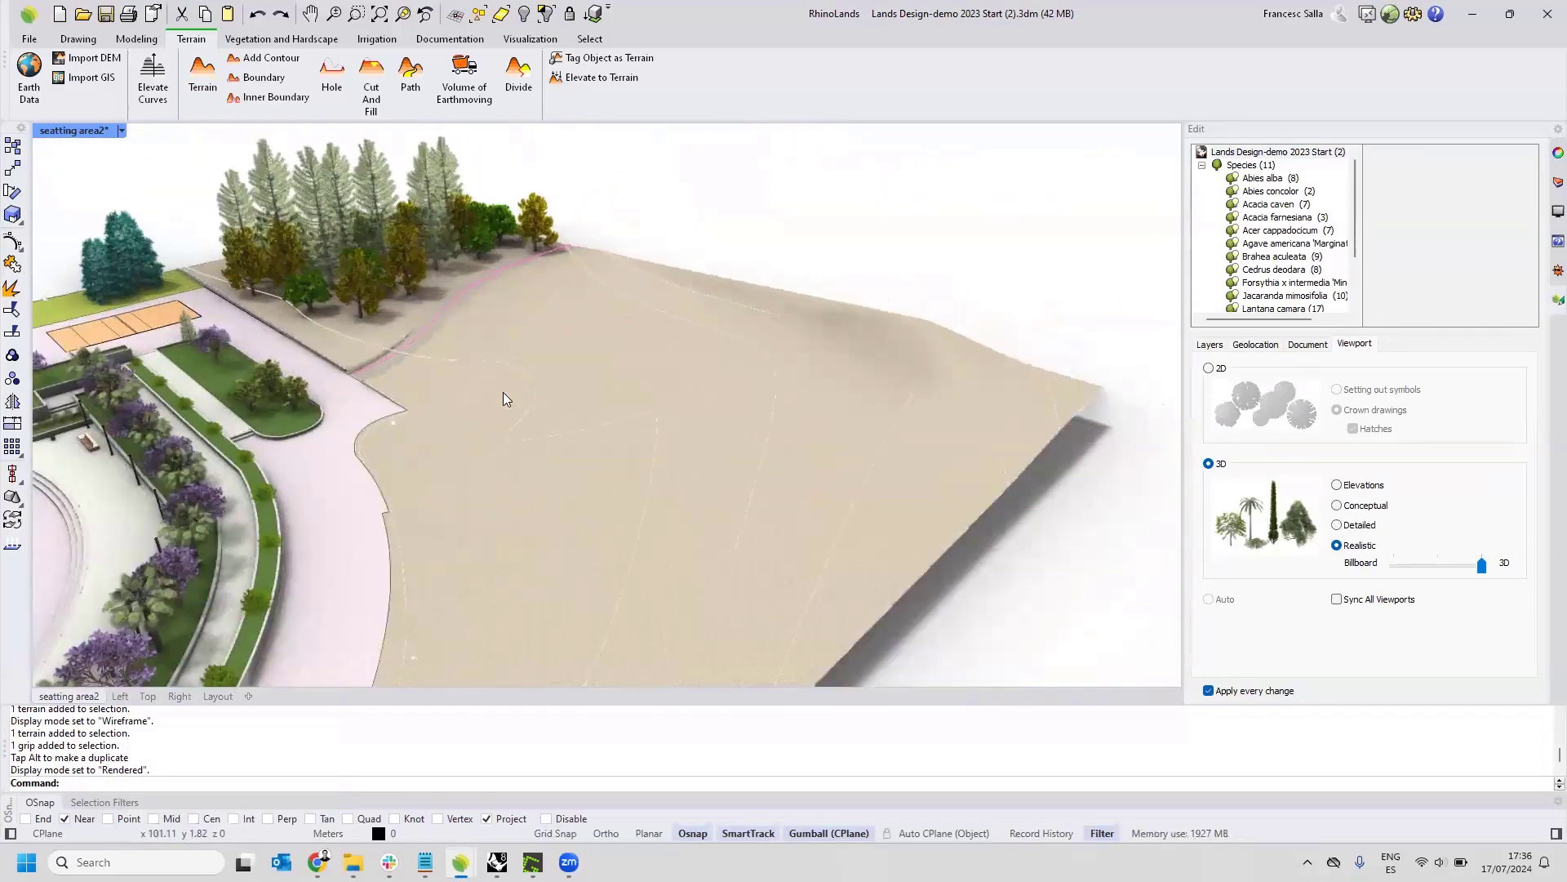
right_click_drag(611, 410, 591, 318)
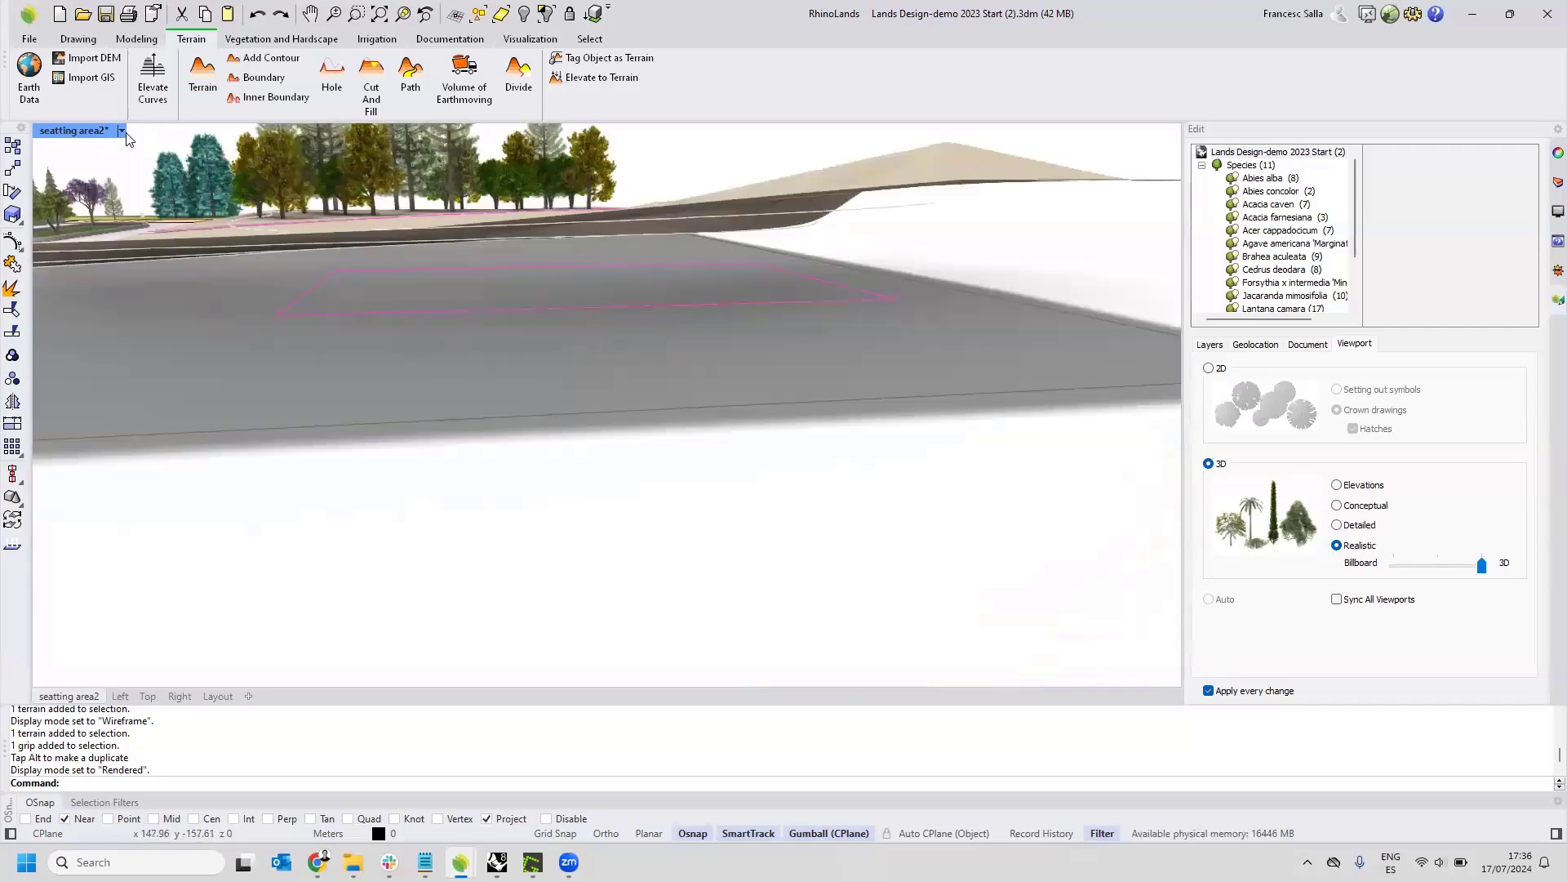
left_click(121, 132)
left_click(173, 173)
left_click(602, 306)
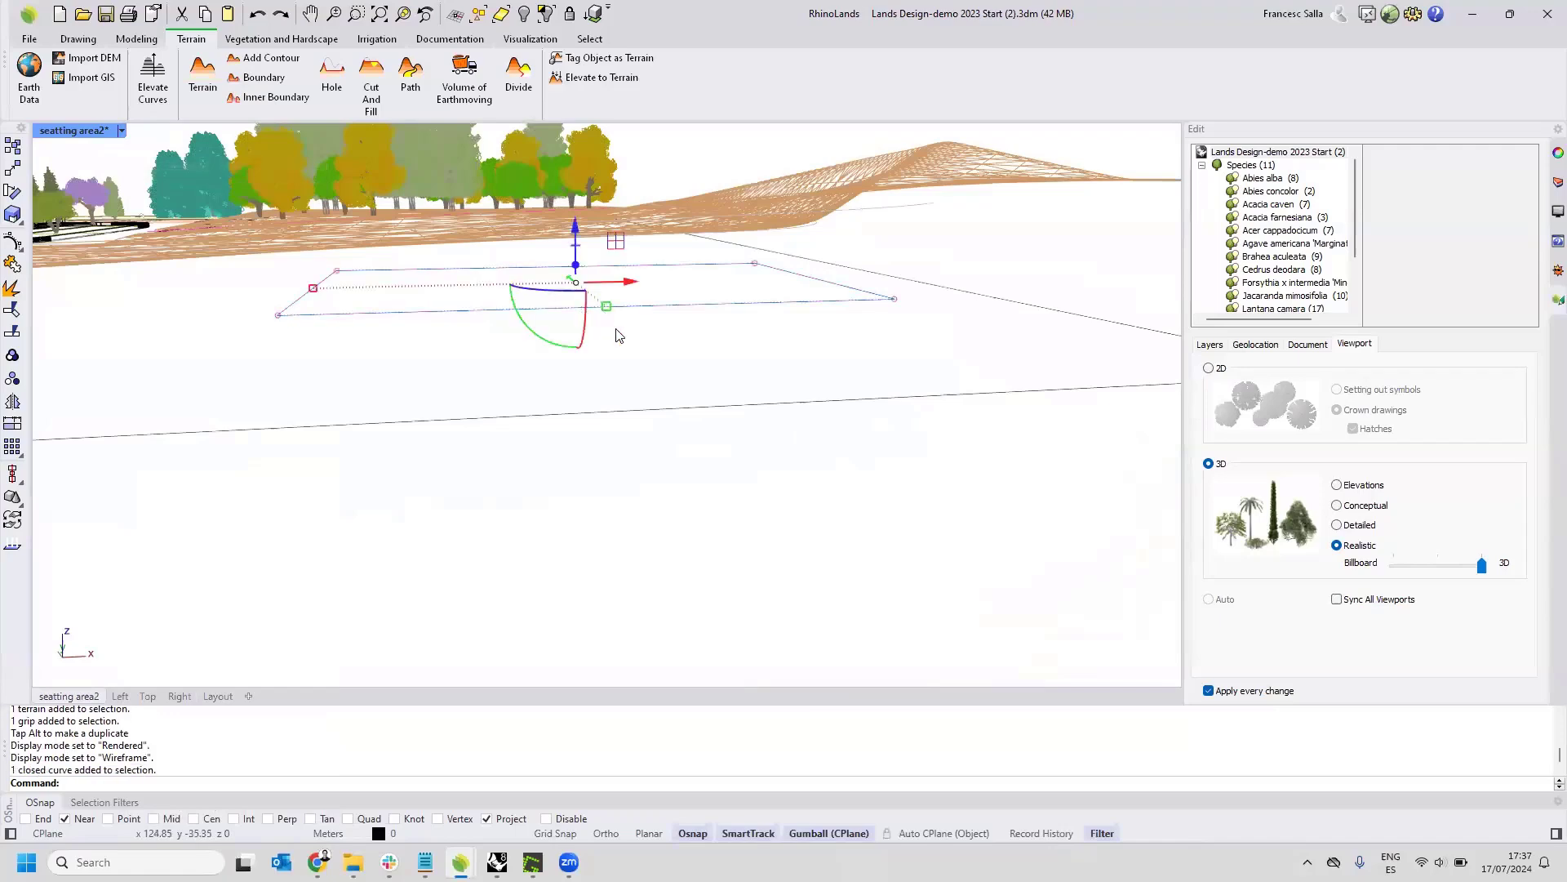
right_click_drag(616, 332, 806, 359)
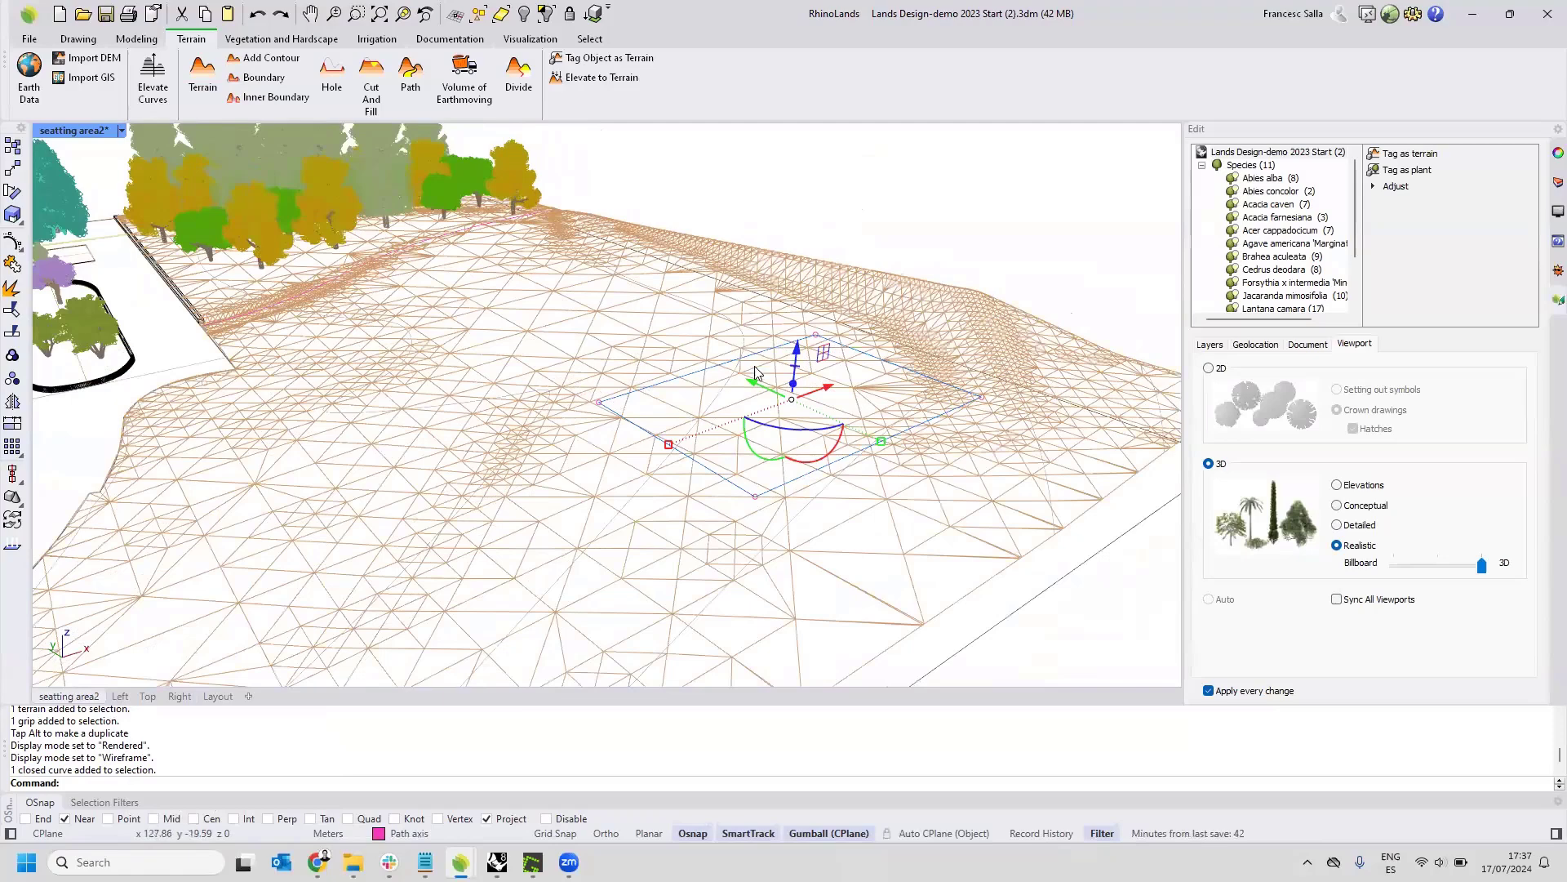
left_click_drag(796, 352, 795, 327)
key("Escape")
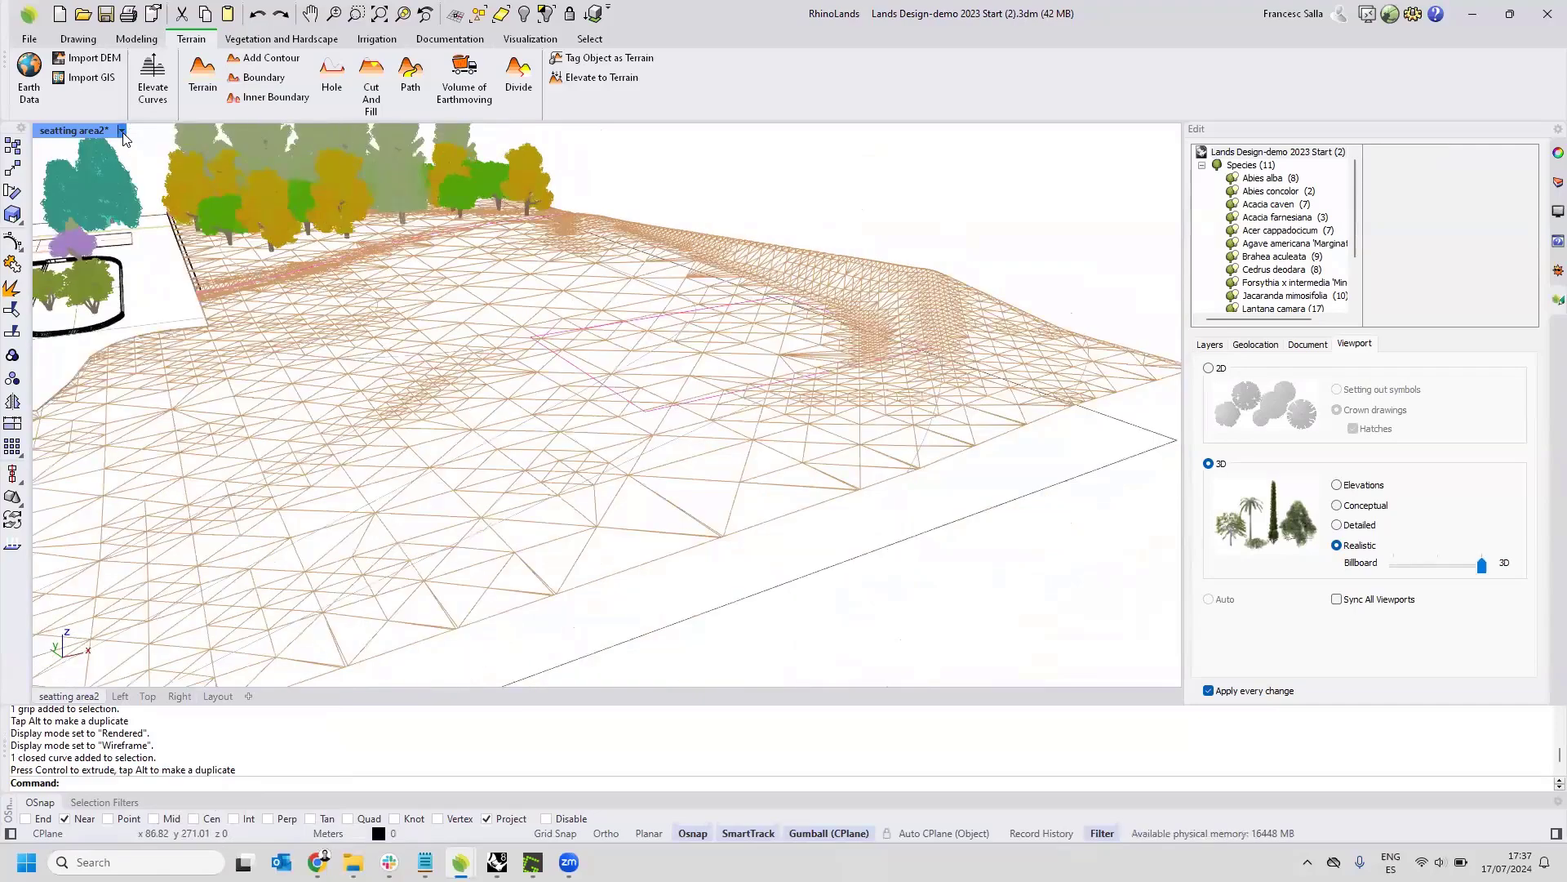
Set the viewport's display mode to Shaded for working around the raised rectangular curve on the terrain.
left_click(121, 132)
left_click(176, 191)
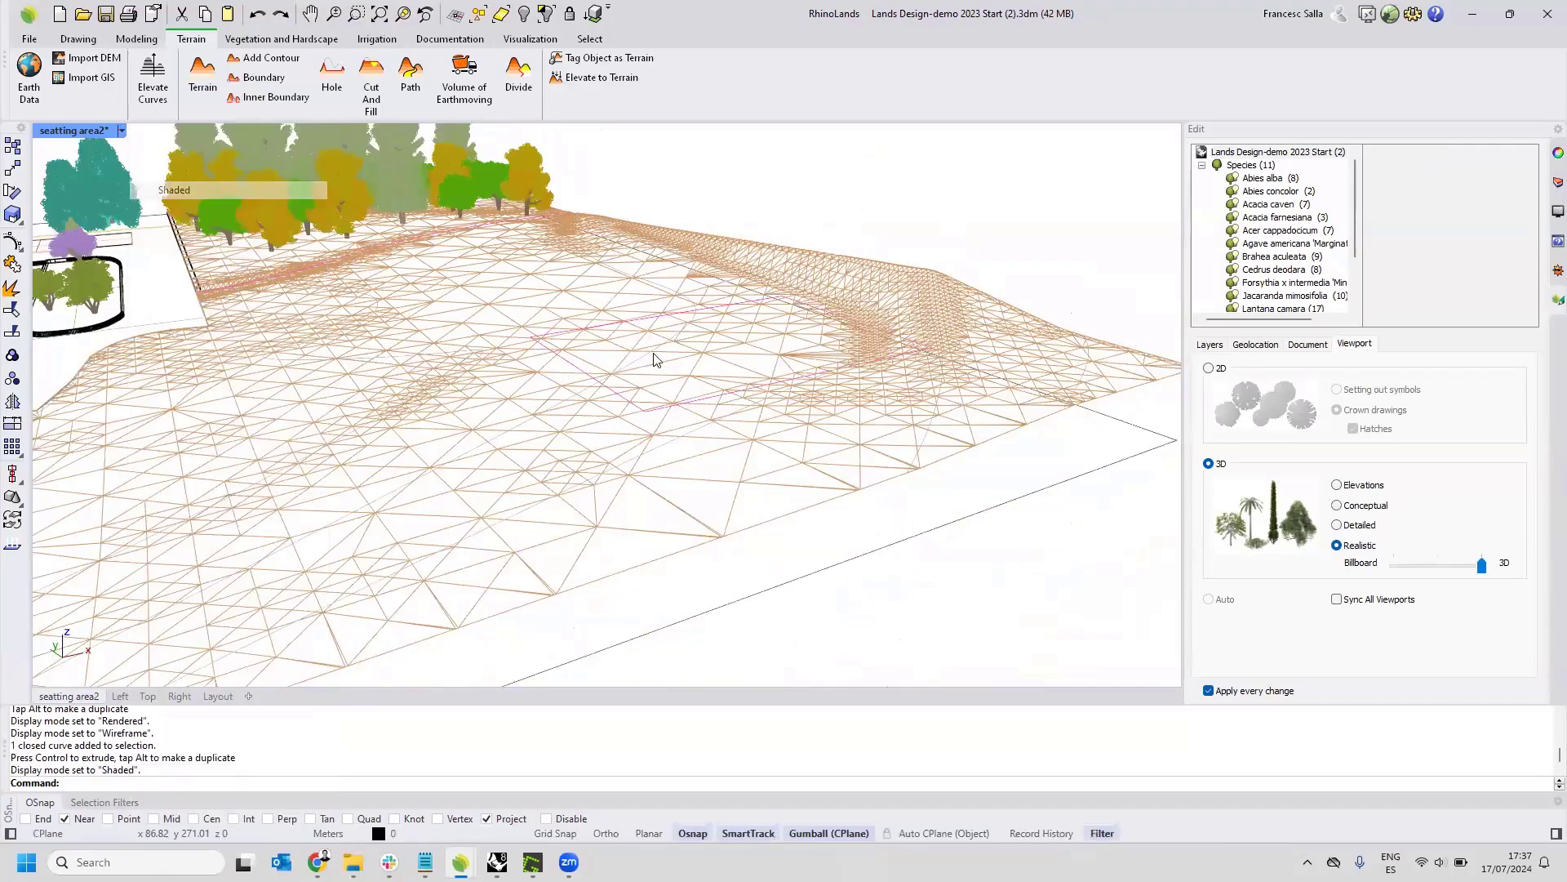
scroll(704, 413, "up", 3)
scroll(704, 413, "up", 5)
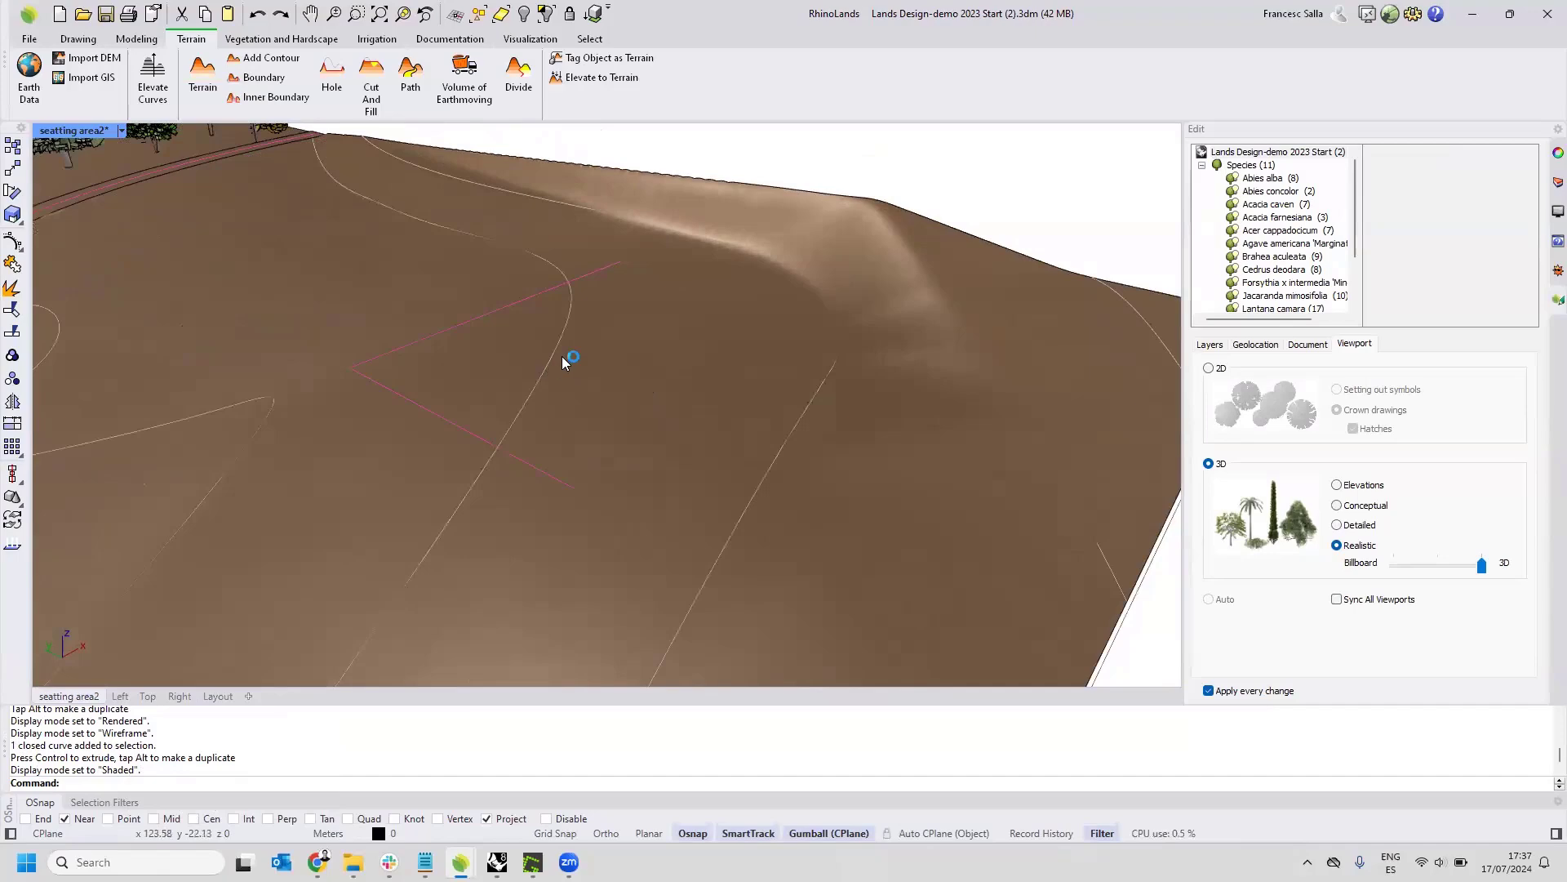
scroll(558, 361, "up", 1)
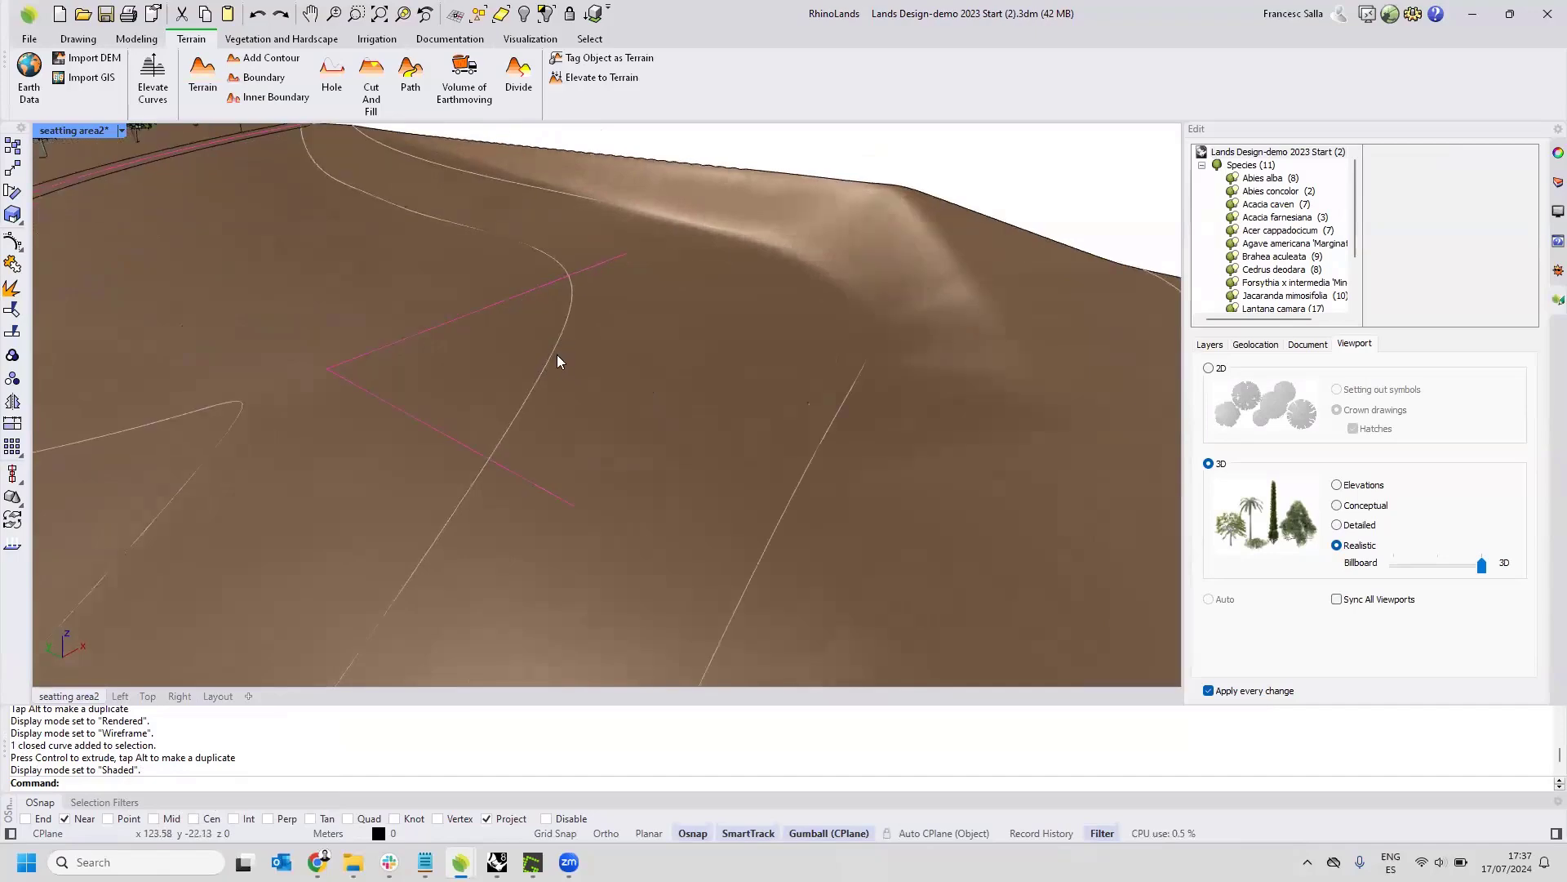
Add a Cut and Fill to the terrain from the closed rectangular curve, with a 75-degree slope and Divide set to Yes.
left_click(371, 85)
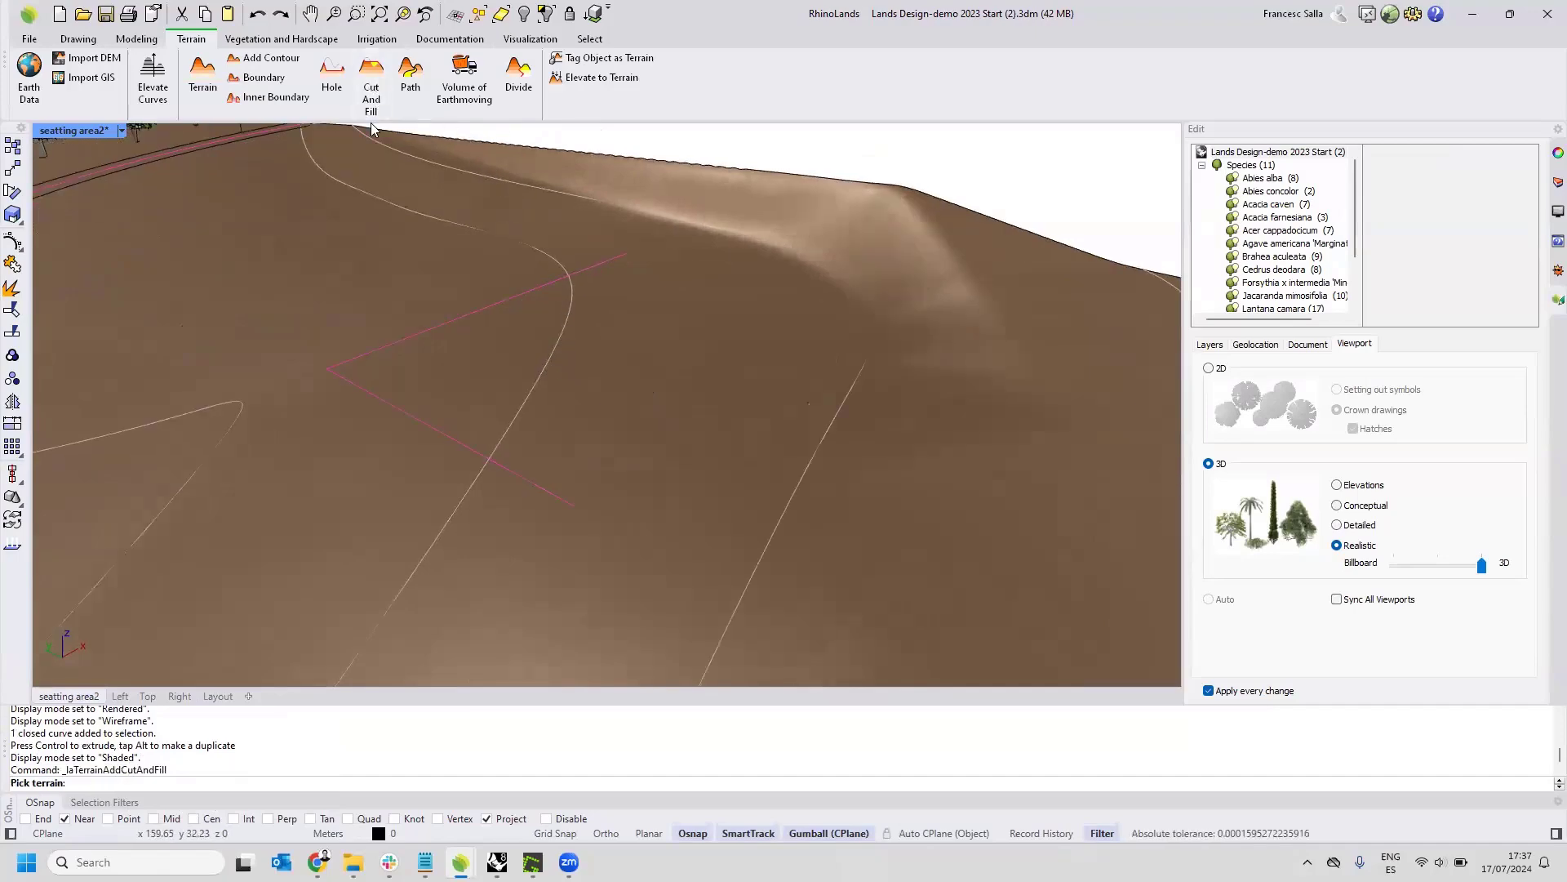
left_click(405, 234)
key("Return")
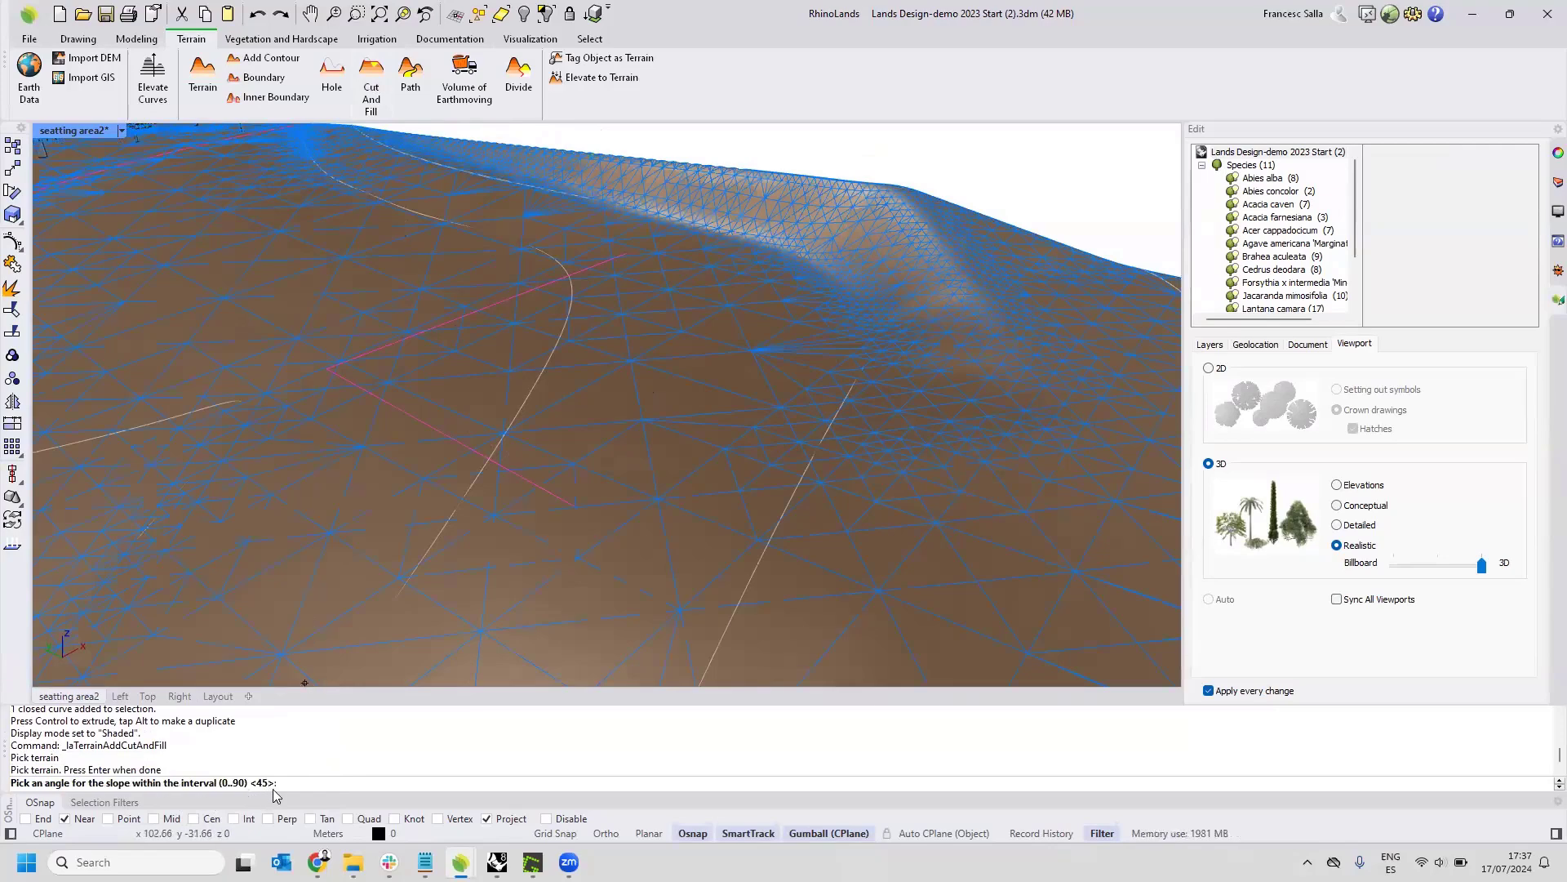
type("75")
key("Return")
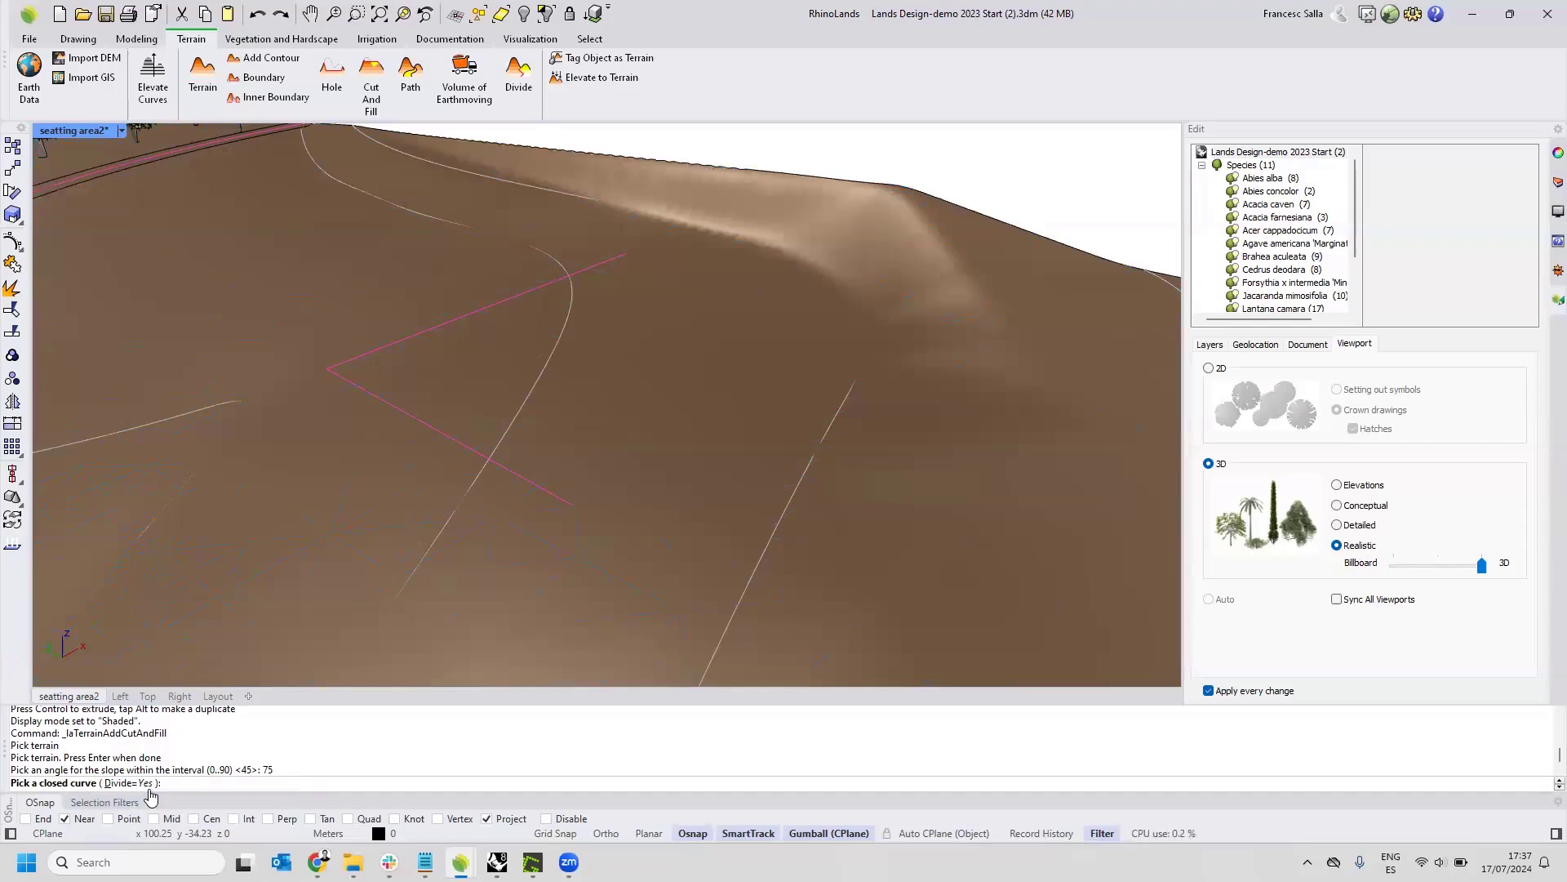
left_click(514, 480)
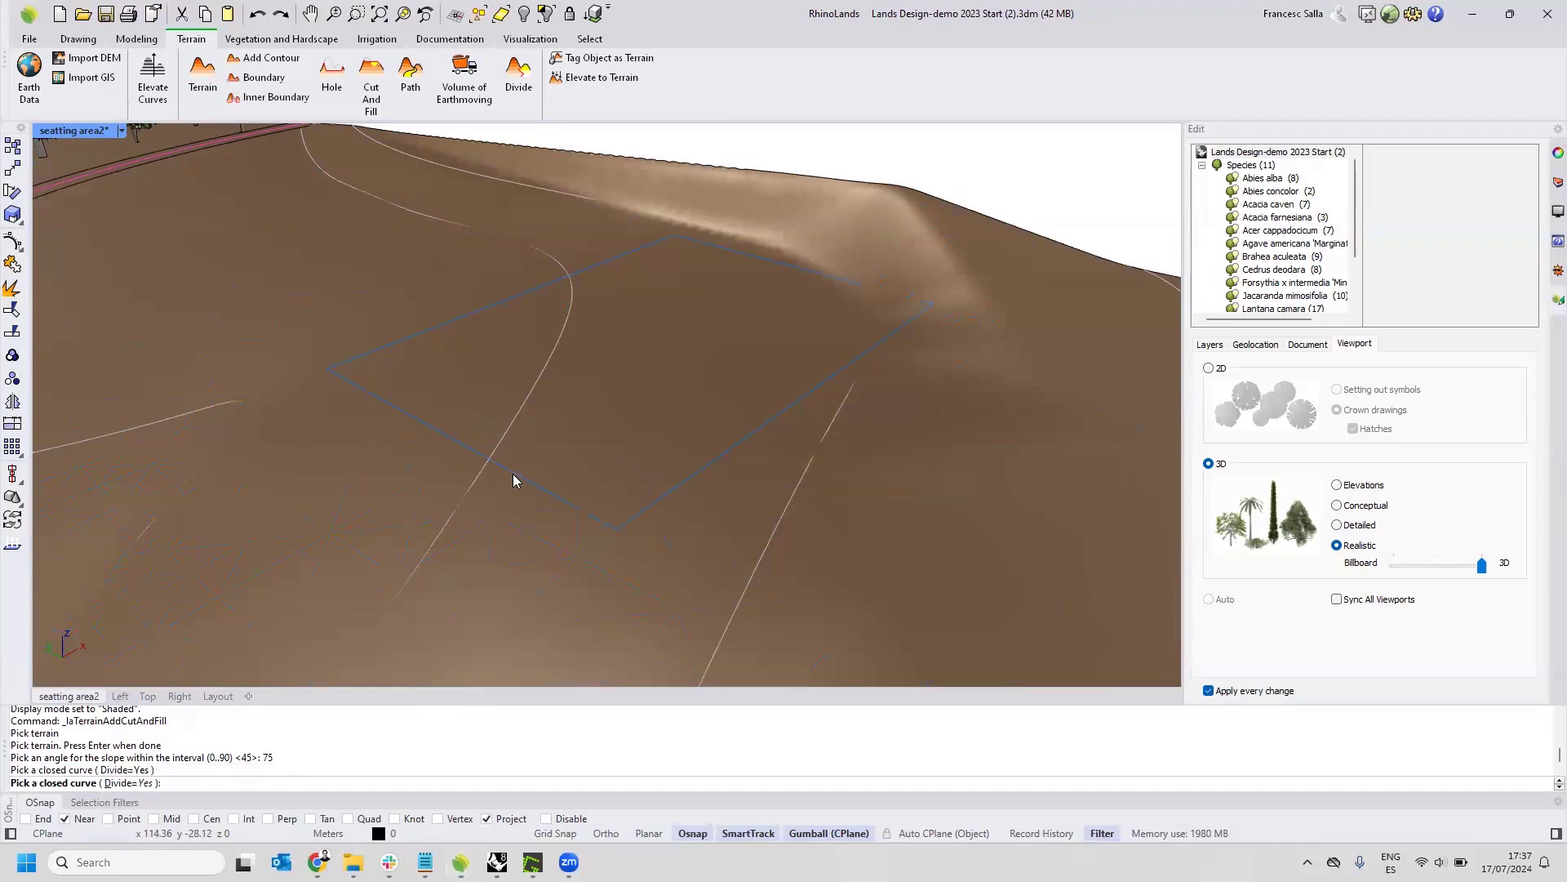
right_click(515, 477)
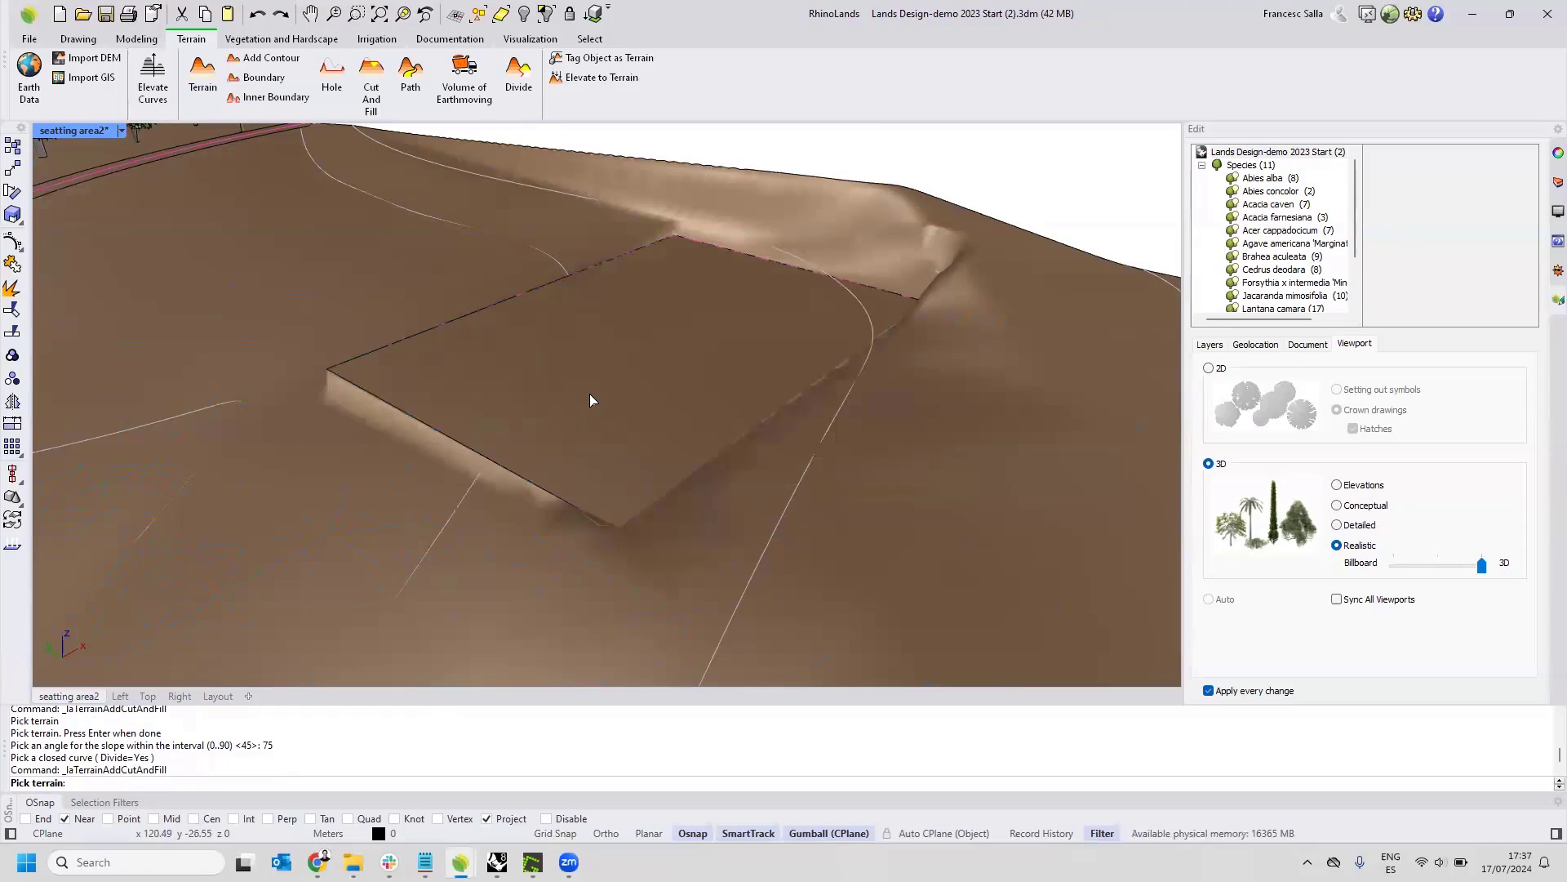
scroll(589, 394, "down", 7)
right_click_drag(589, 393, 791, 341)
key("Escape")
Set the viewport's display mode to Rendered with the whole terrain and its new platform in view.
scroll(785, 336, "up", 3)
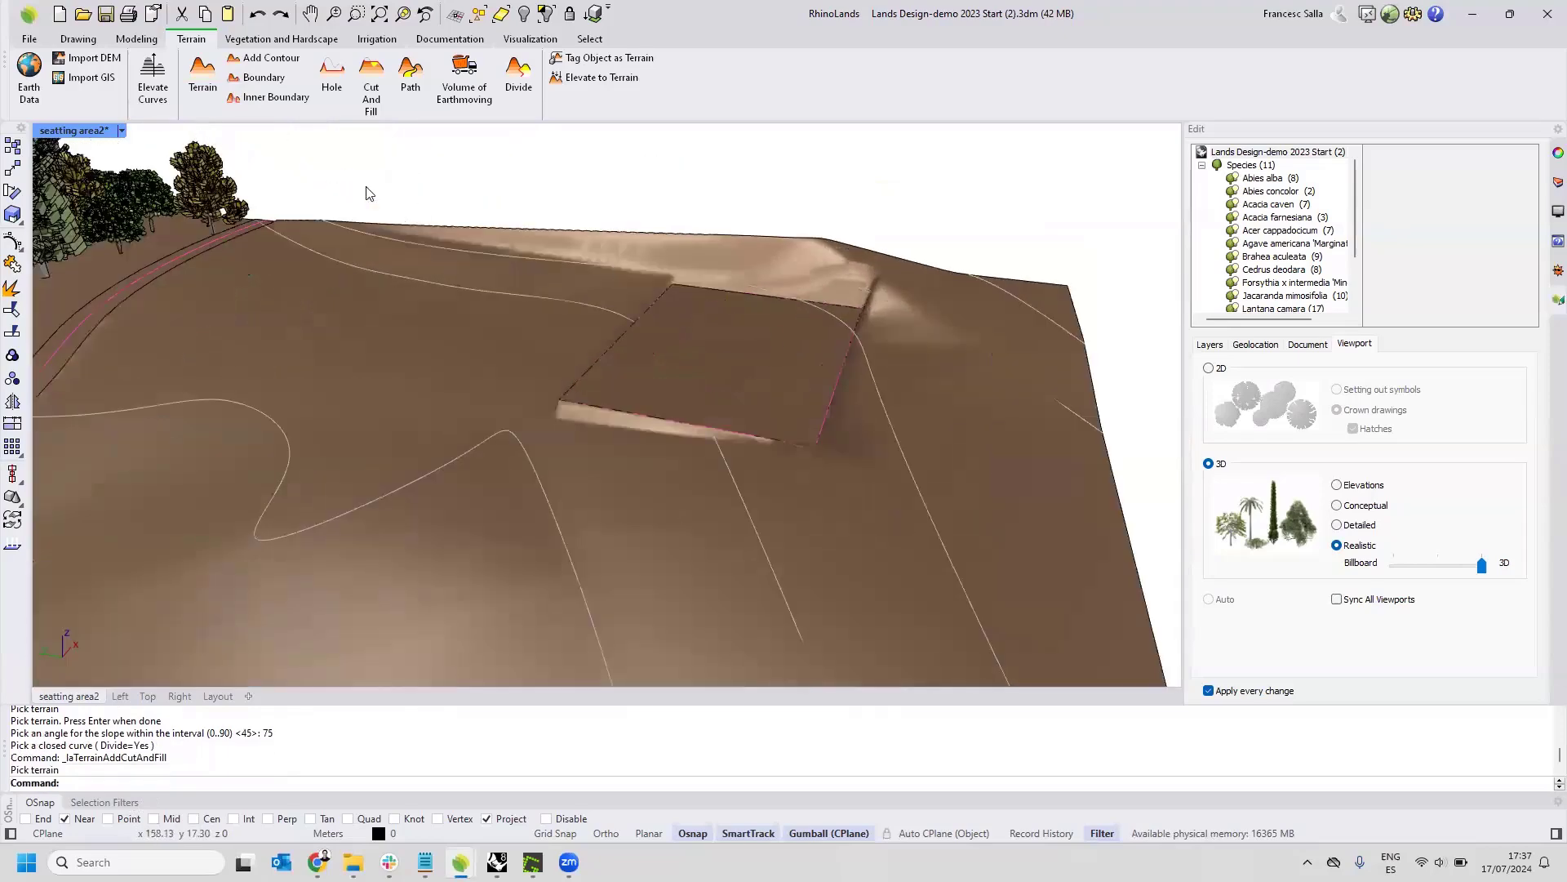
left_click(121, 130)
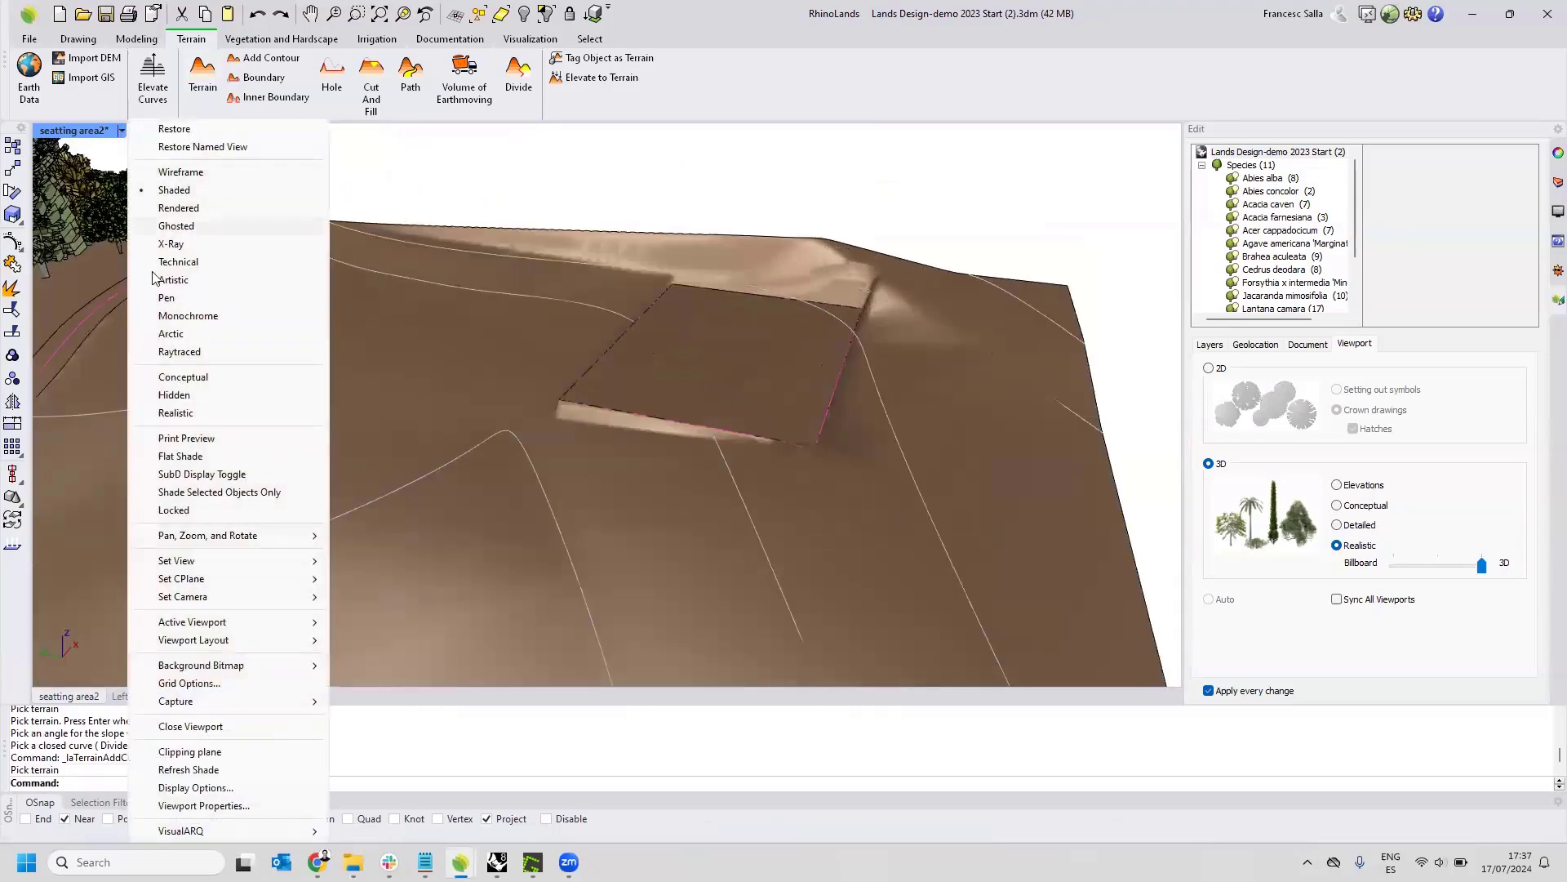
left_click(181, 208)
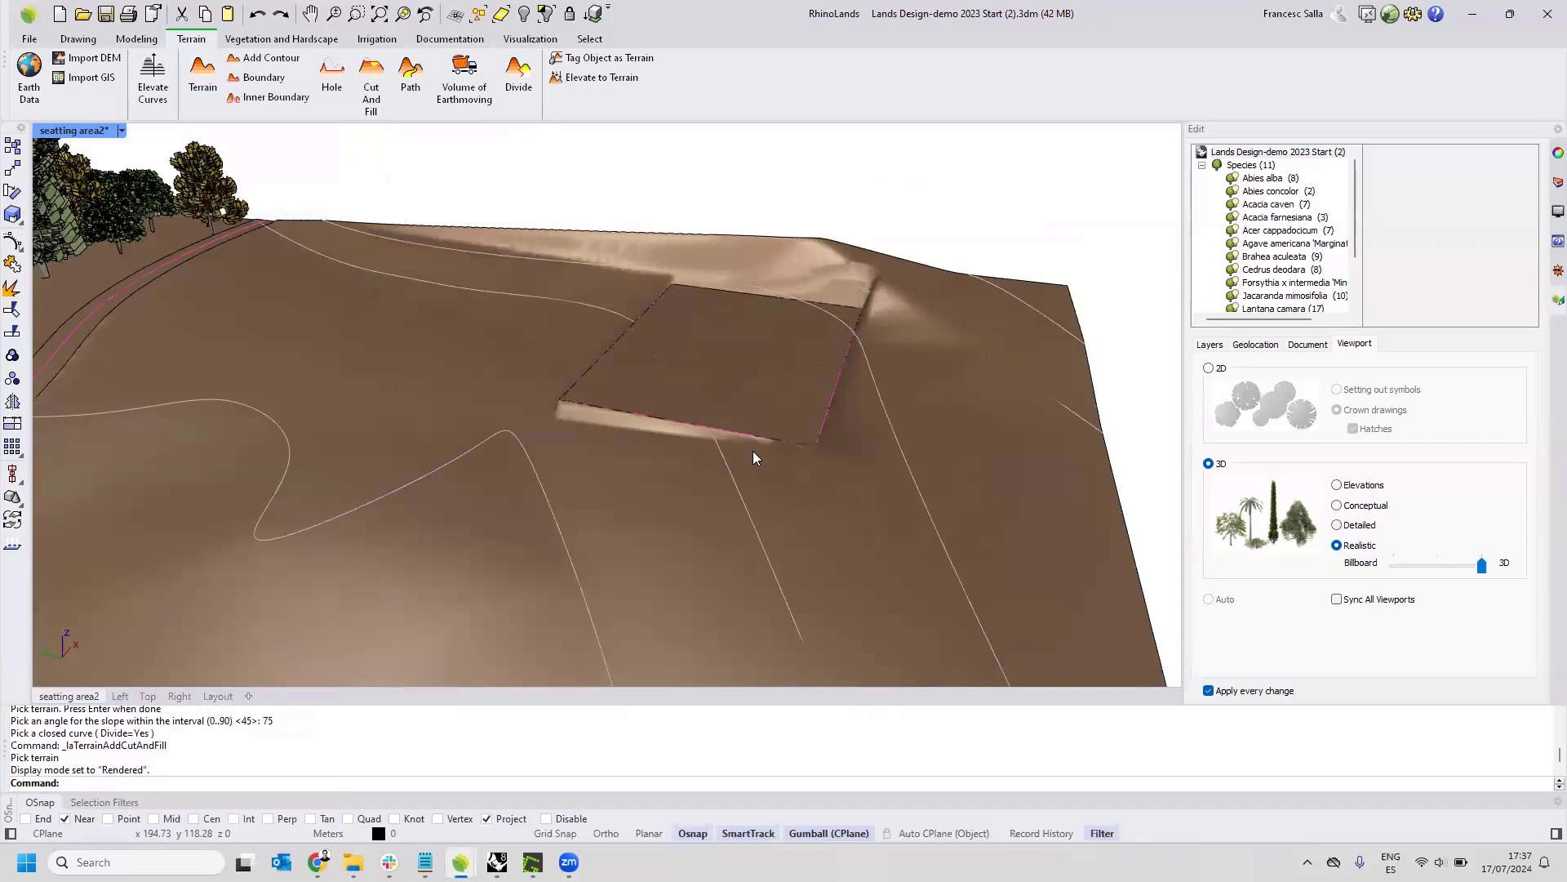
scroll(727, 457, "down", 2)
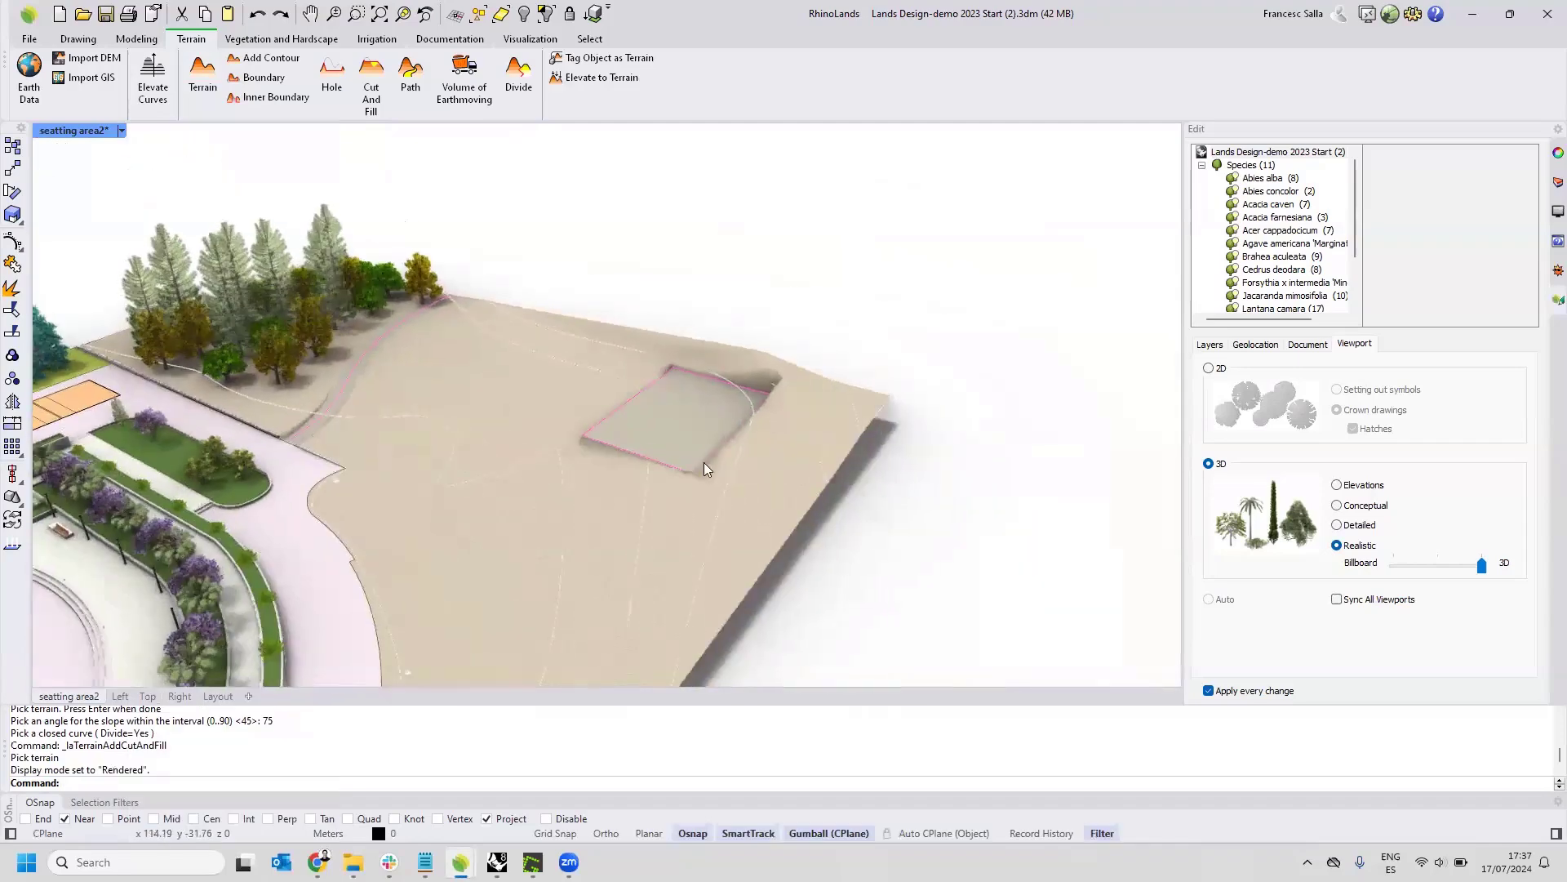
Select the terrain and examine the areas covered by Subdivision 1 and Subdivision 2.
left_click(558, 509)
left_click(633, 562)
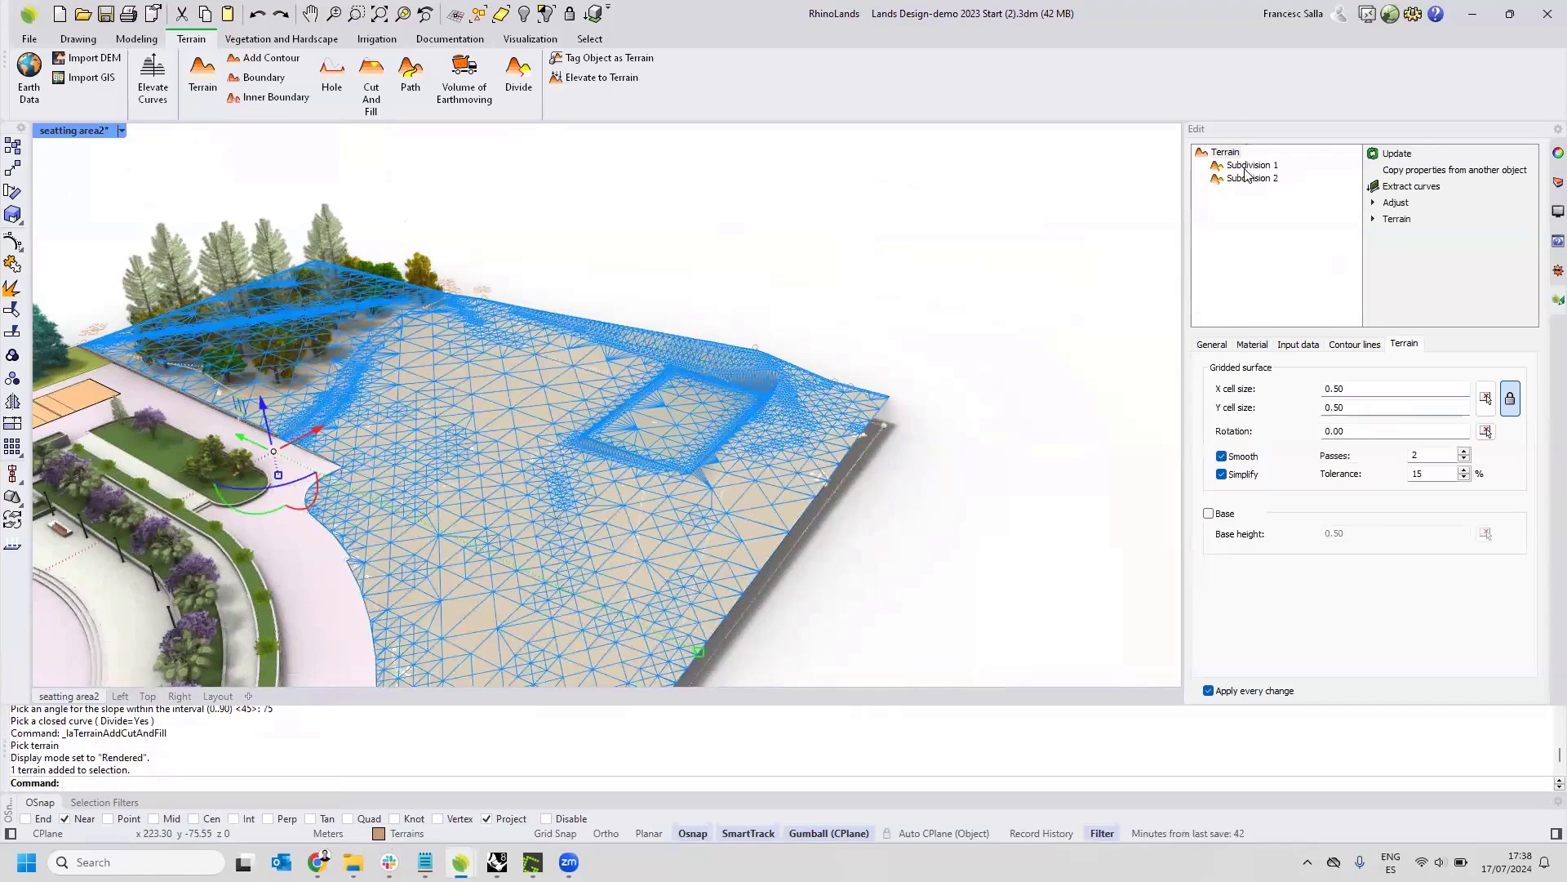
left_click(1245, 166)
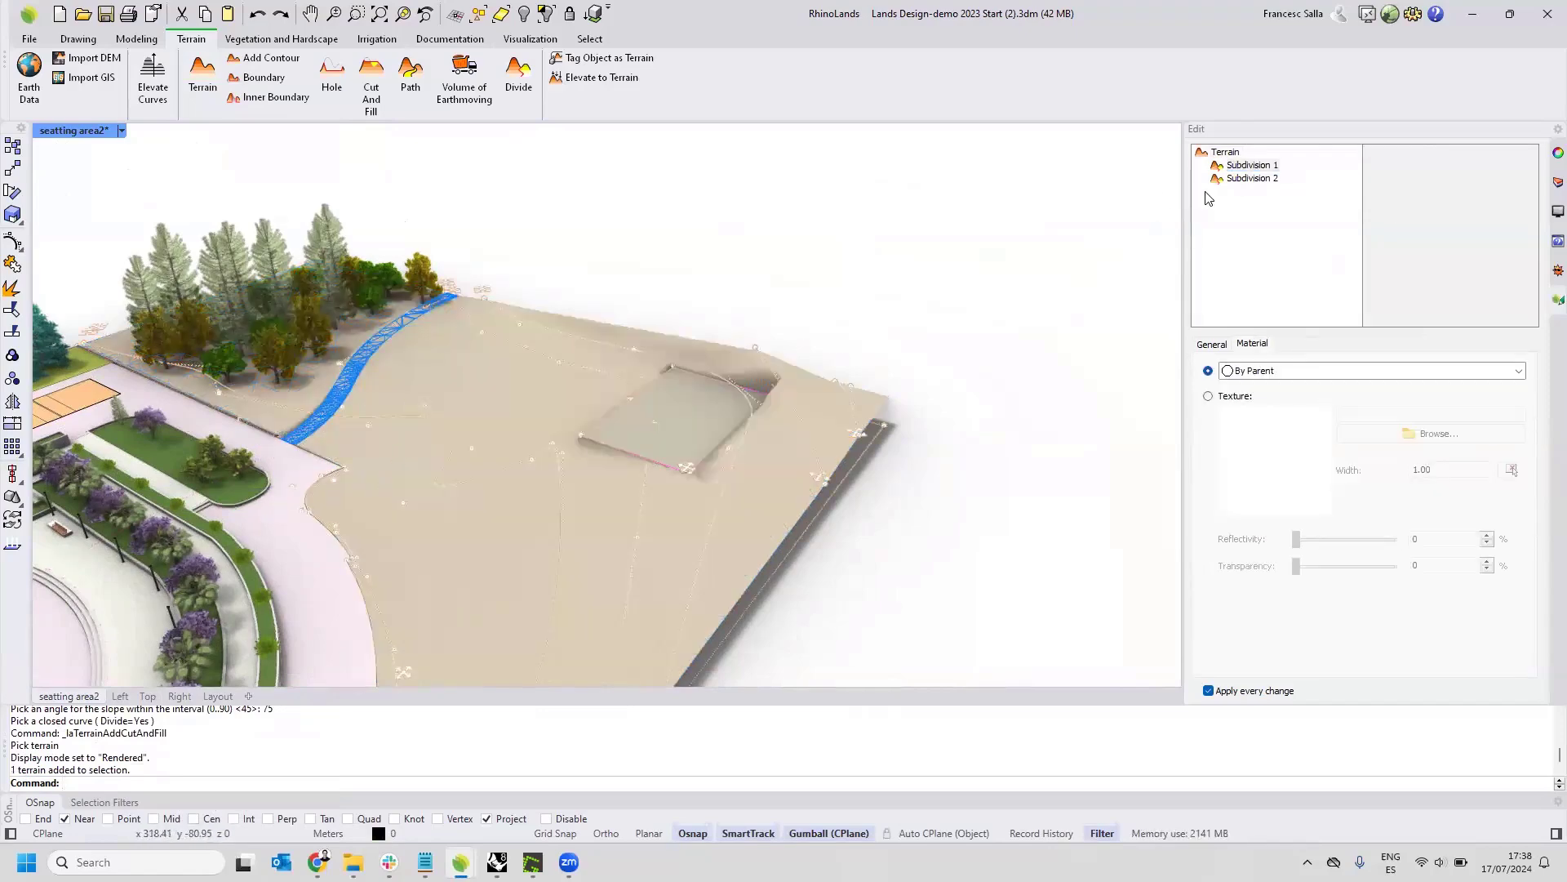
left_click(1234, 179)
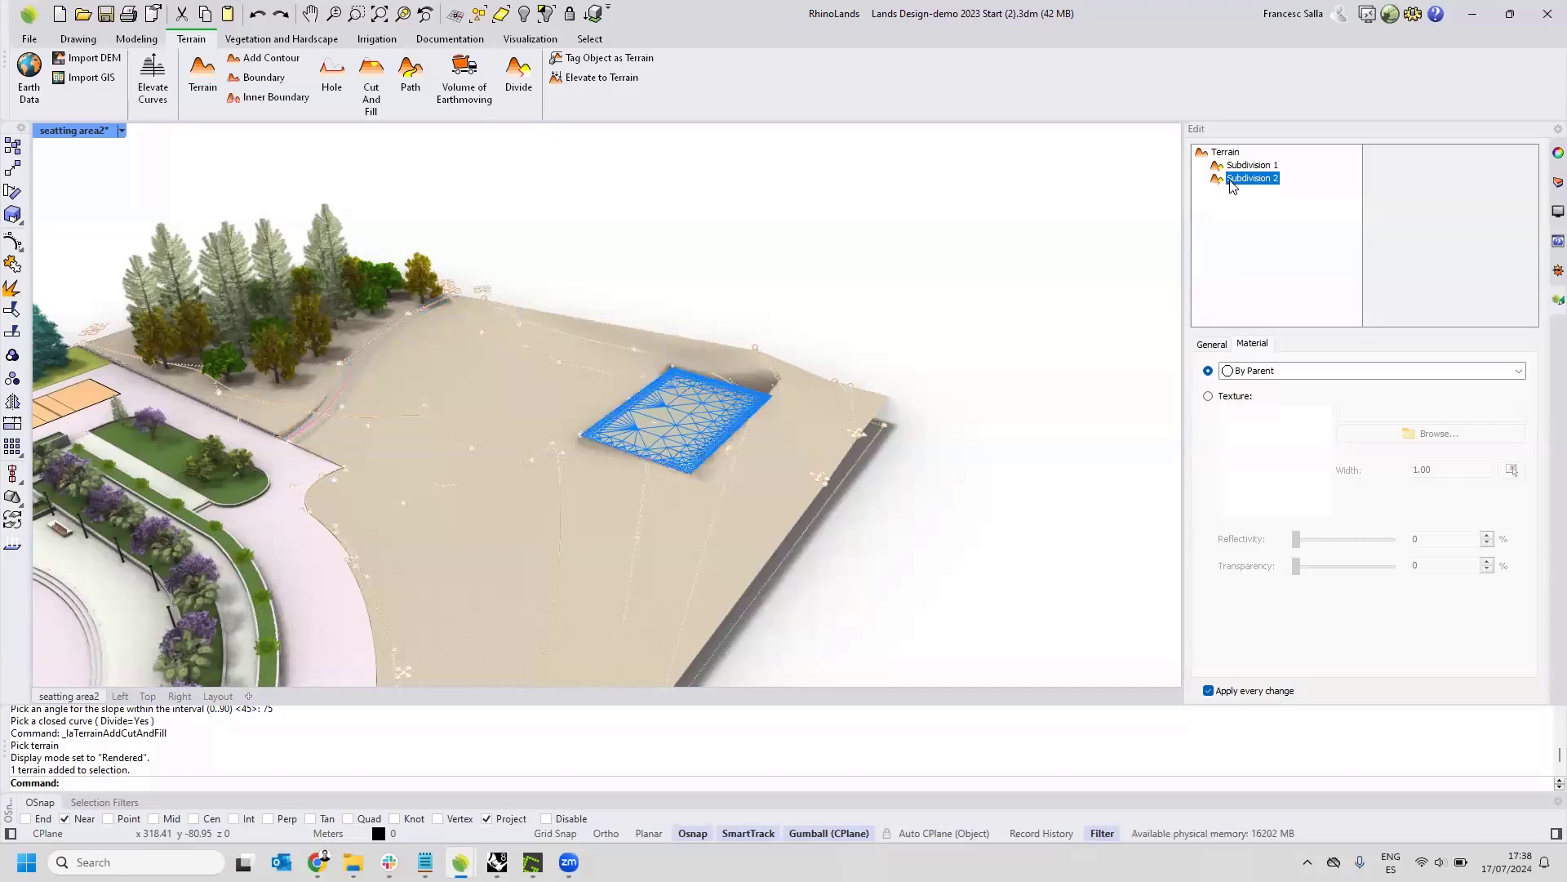
Assign the 9010moon texture from the Stone folder to the path's Subdivision 1 and deselect the terrain.
left_click(1236, 166)
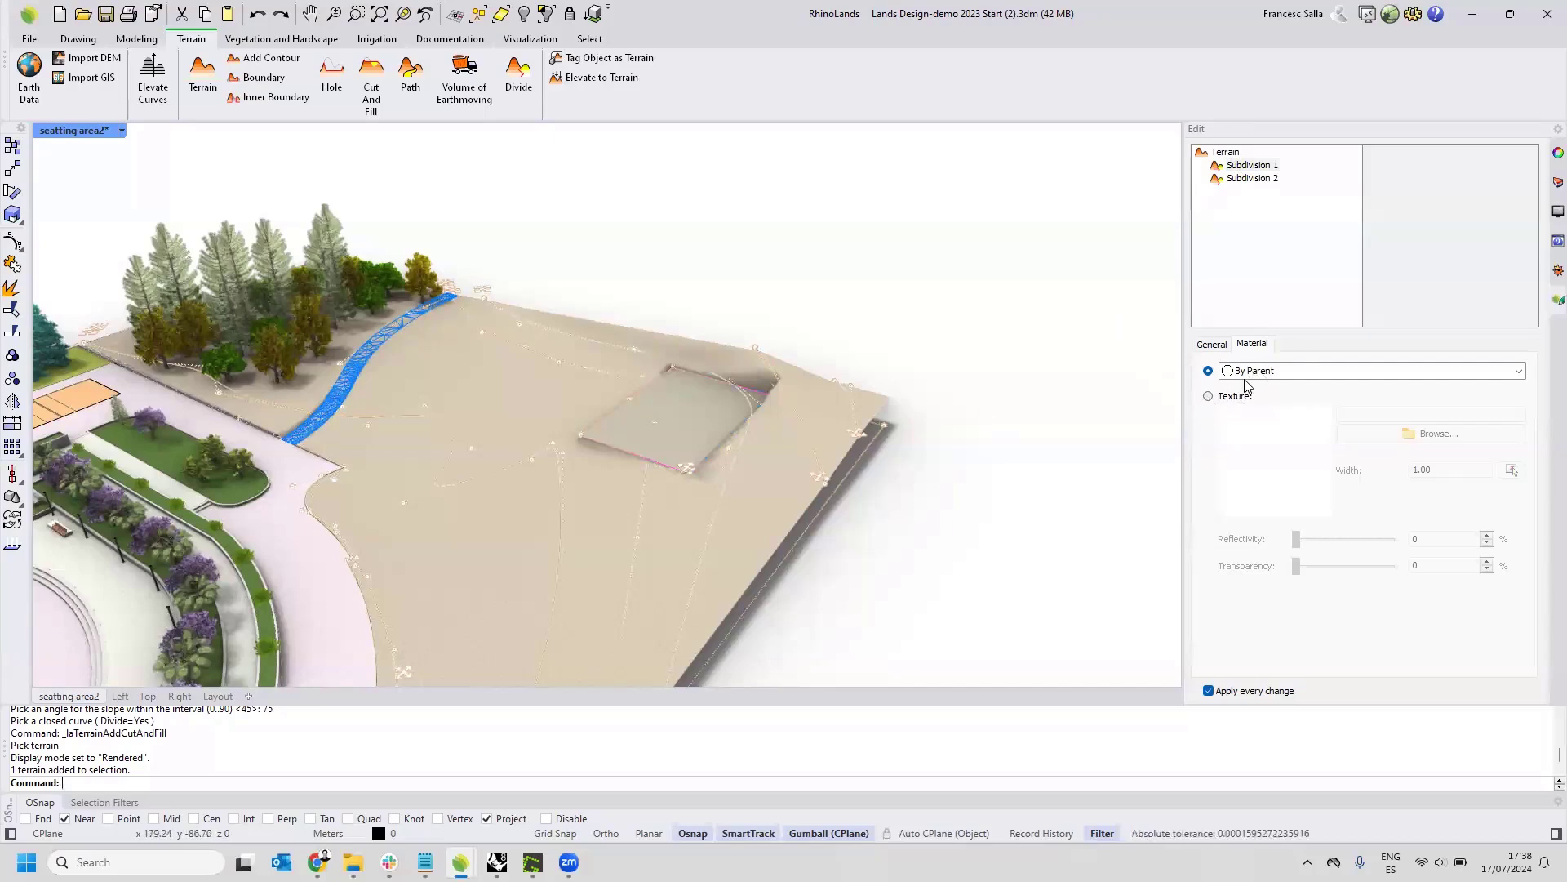
left_click(1207, 394)
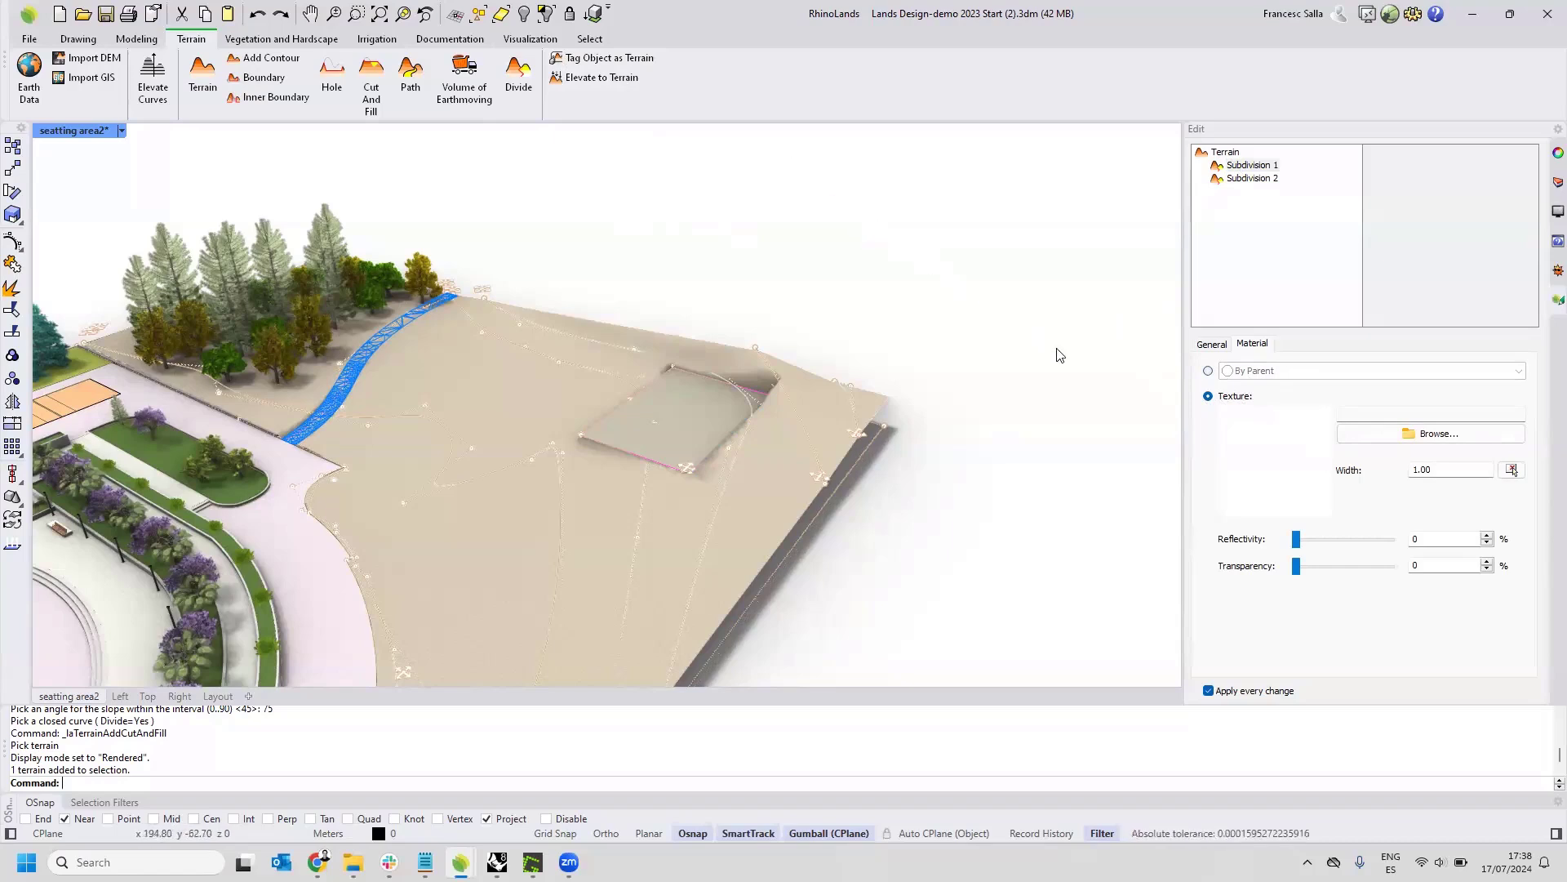
left_click(1373, 427)
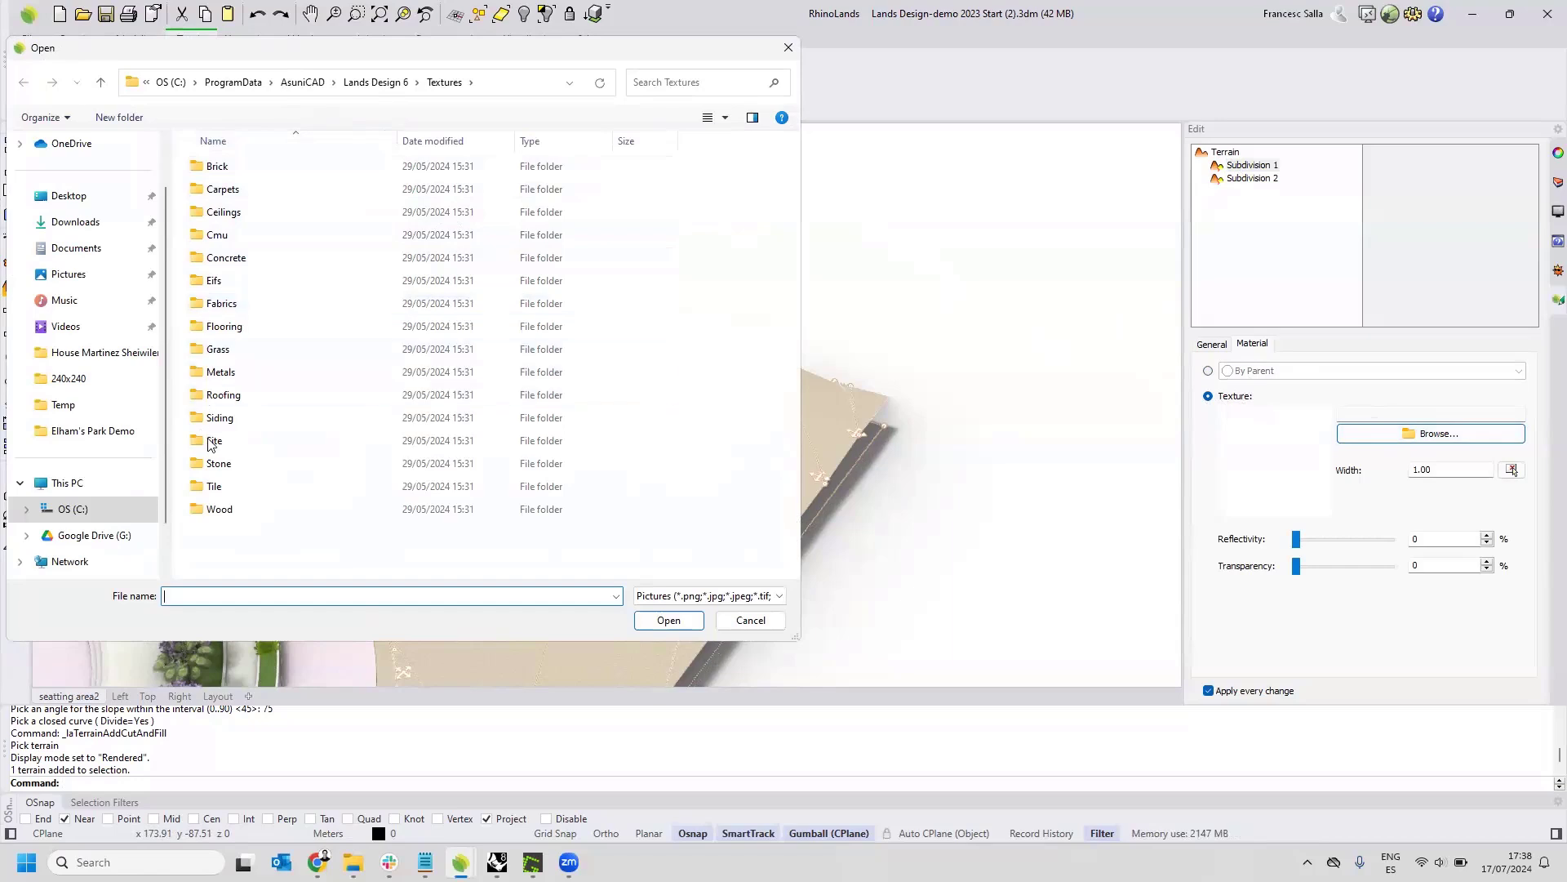
double_click(213, 461)
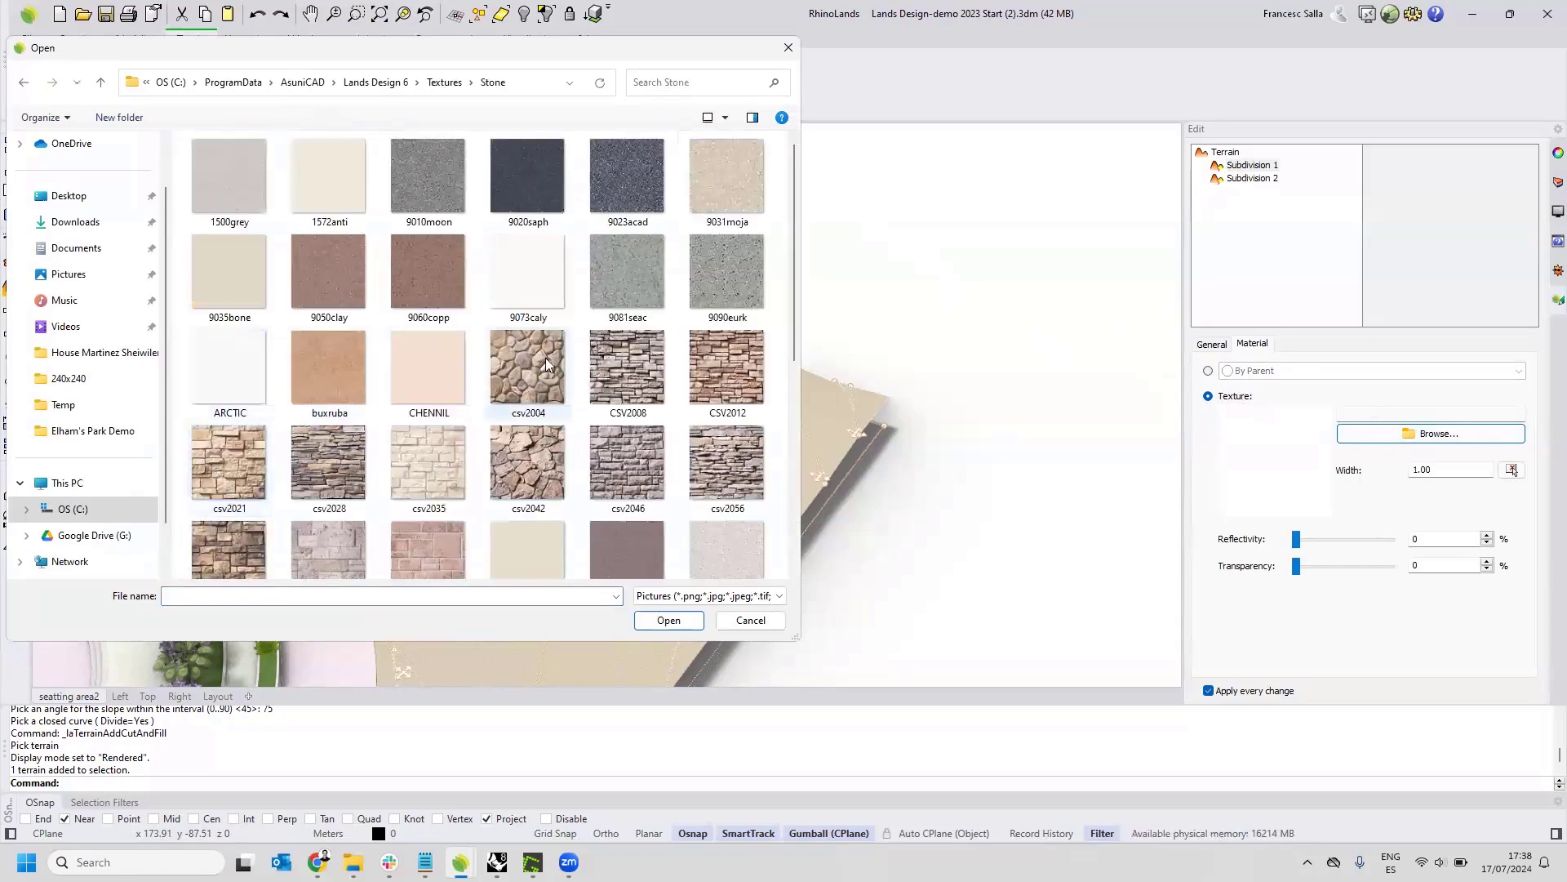
left_click(410, 183)
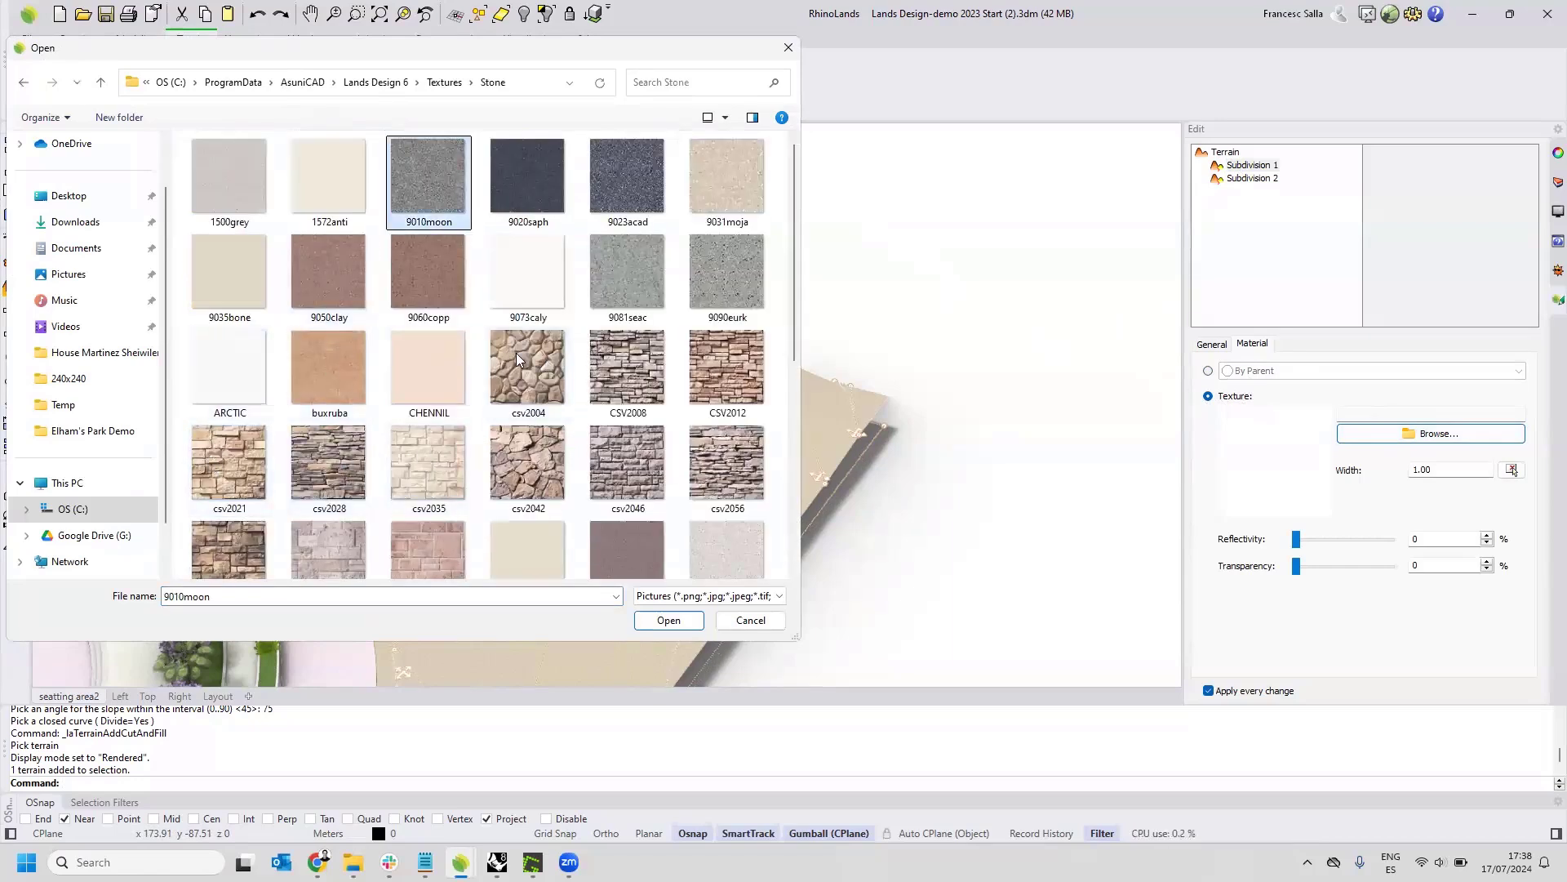
left_click(667, 621)
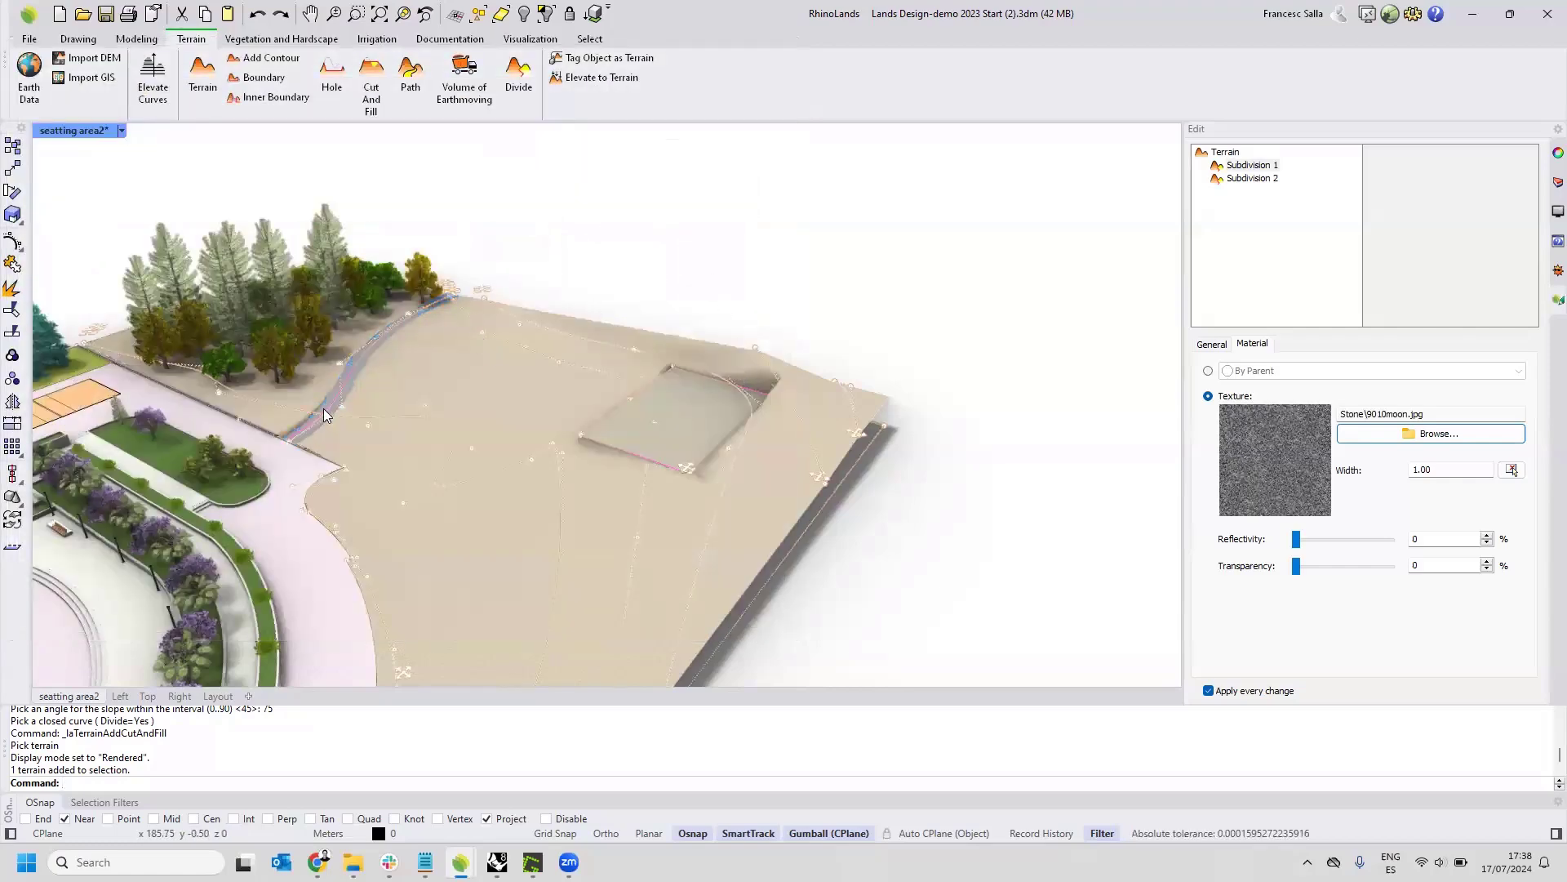
key("Escape")
scroll(323, 412, "up", 4)
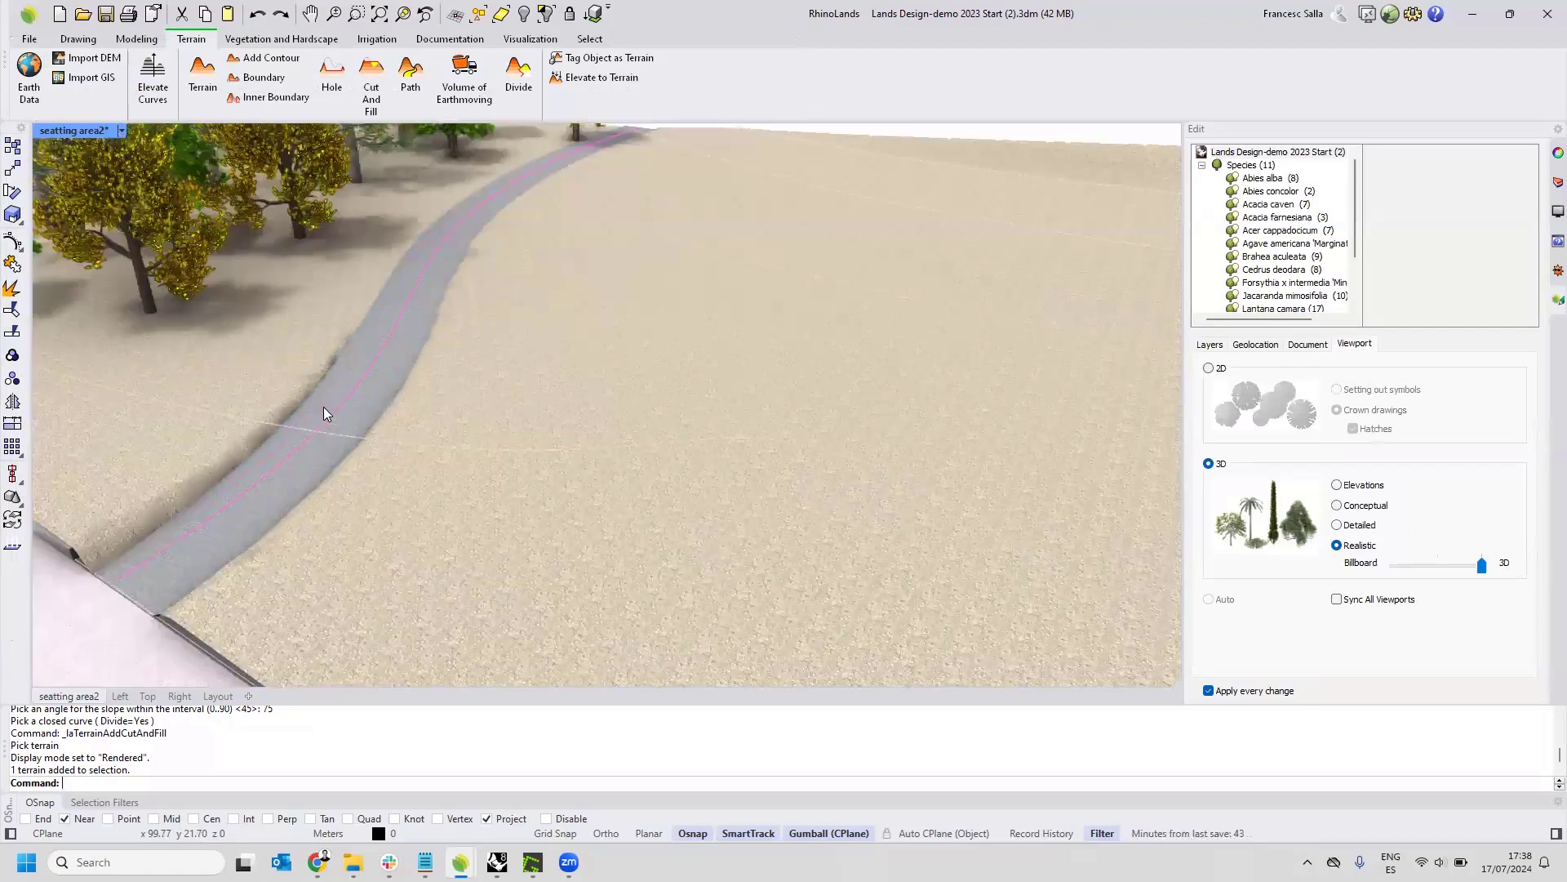
scroll(323, 407, "down", 5)
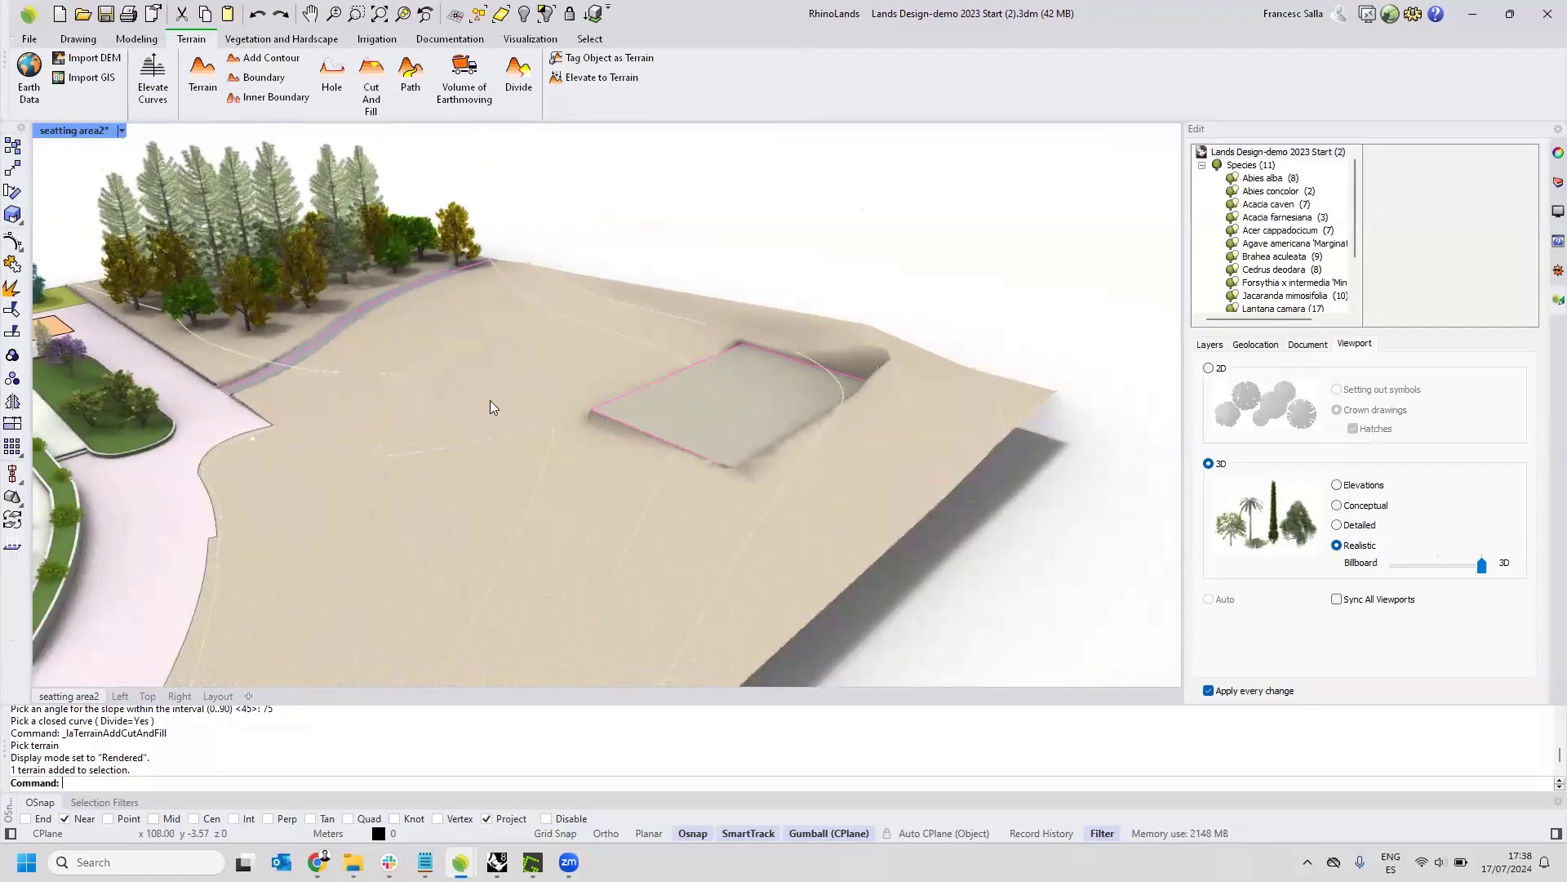
scroll(571, 382, "down", 5)
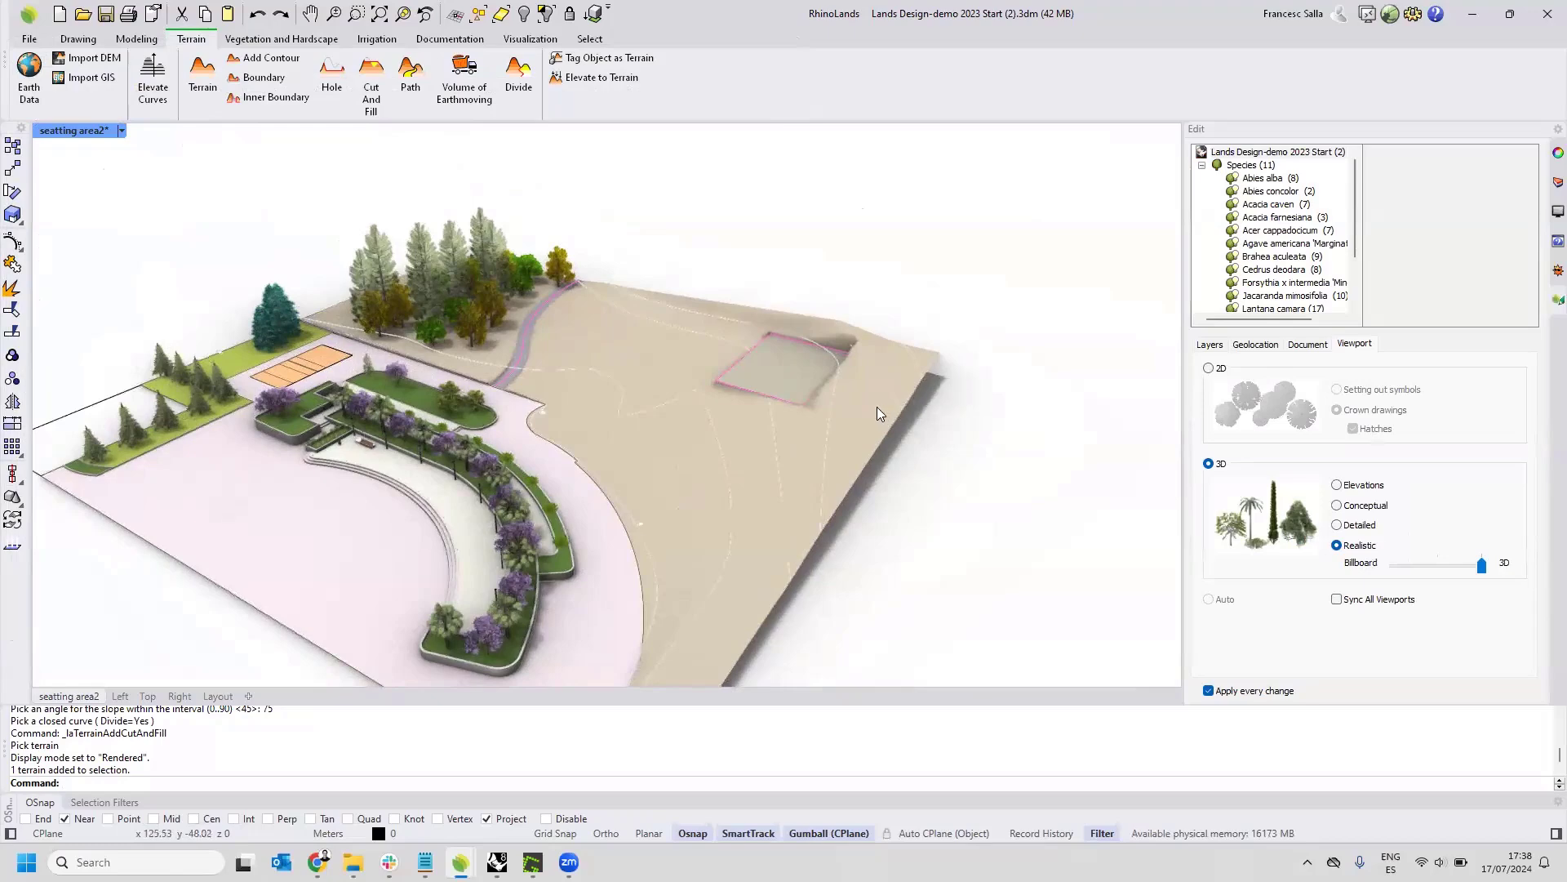
Examine the terrain's input data for Subdivision 1, the cut and fill angle, and the path earthmoving entry.
left_click(879, 407)
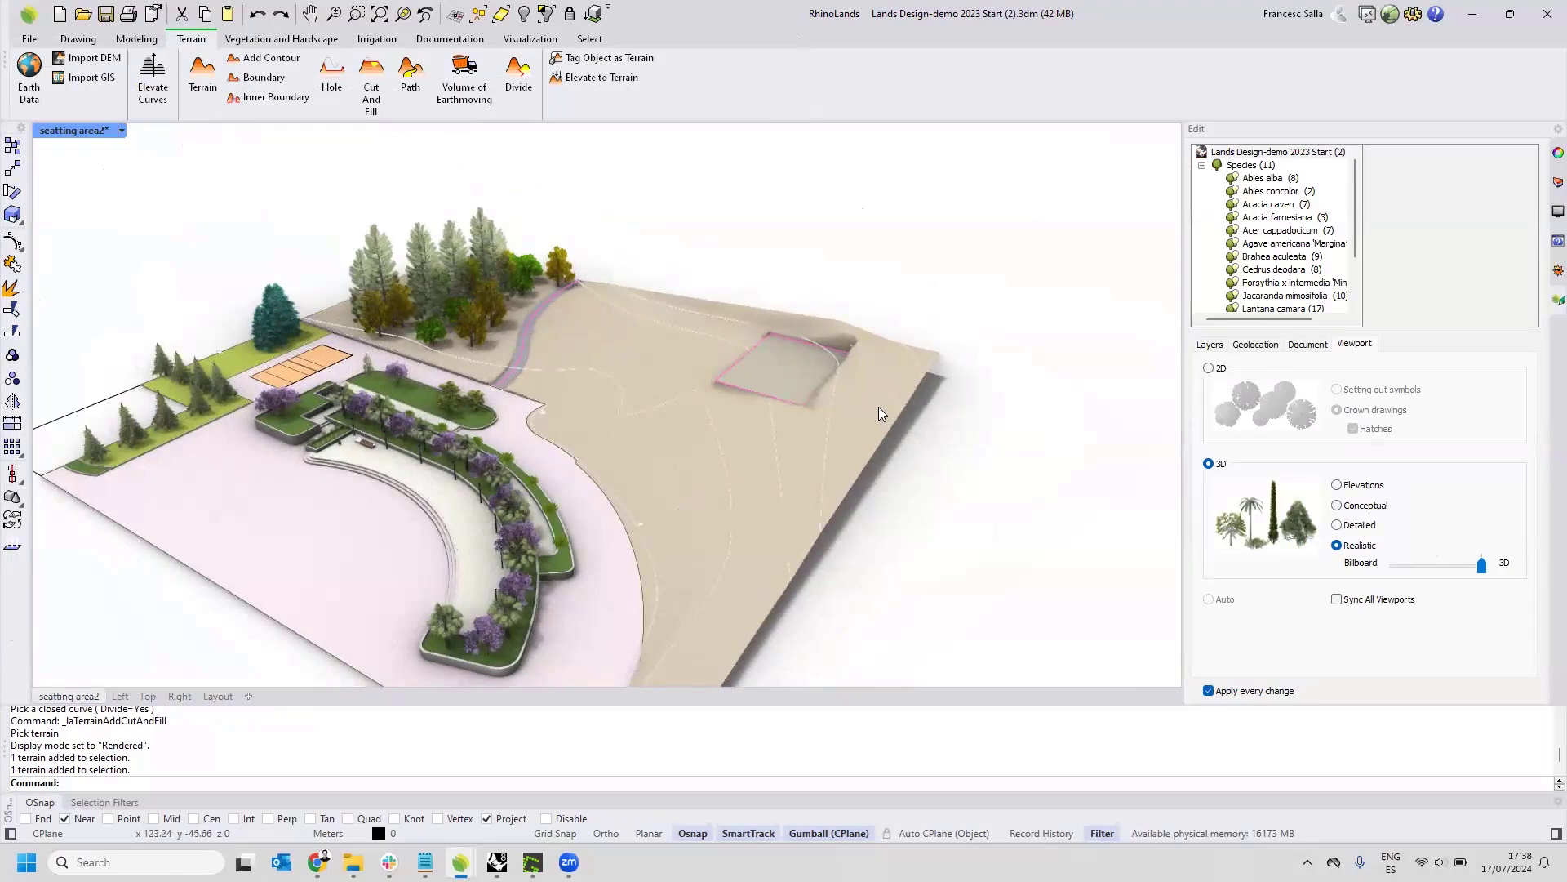
left_click(1292, 344)
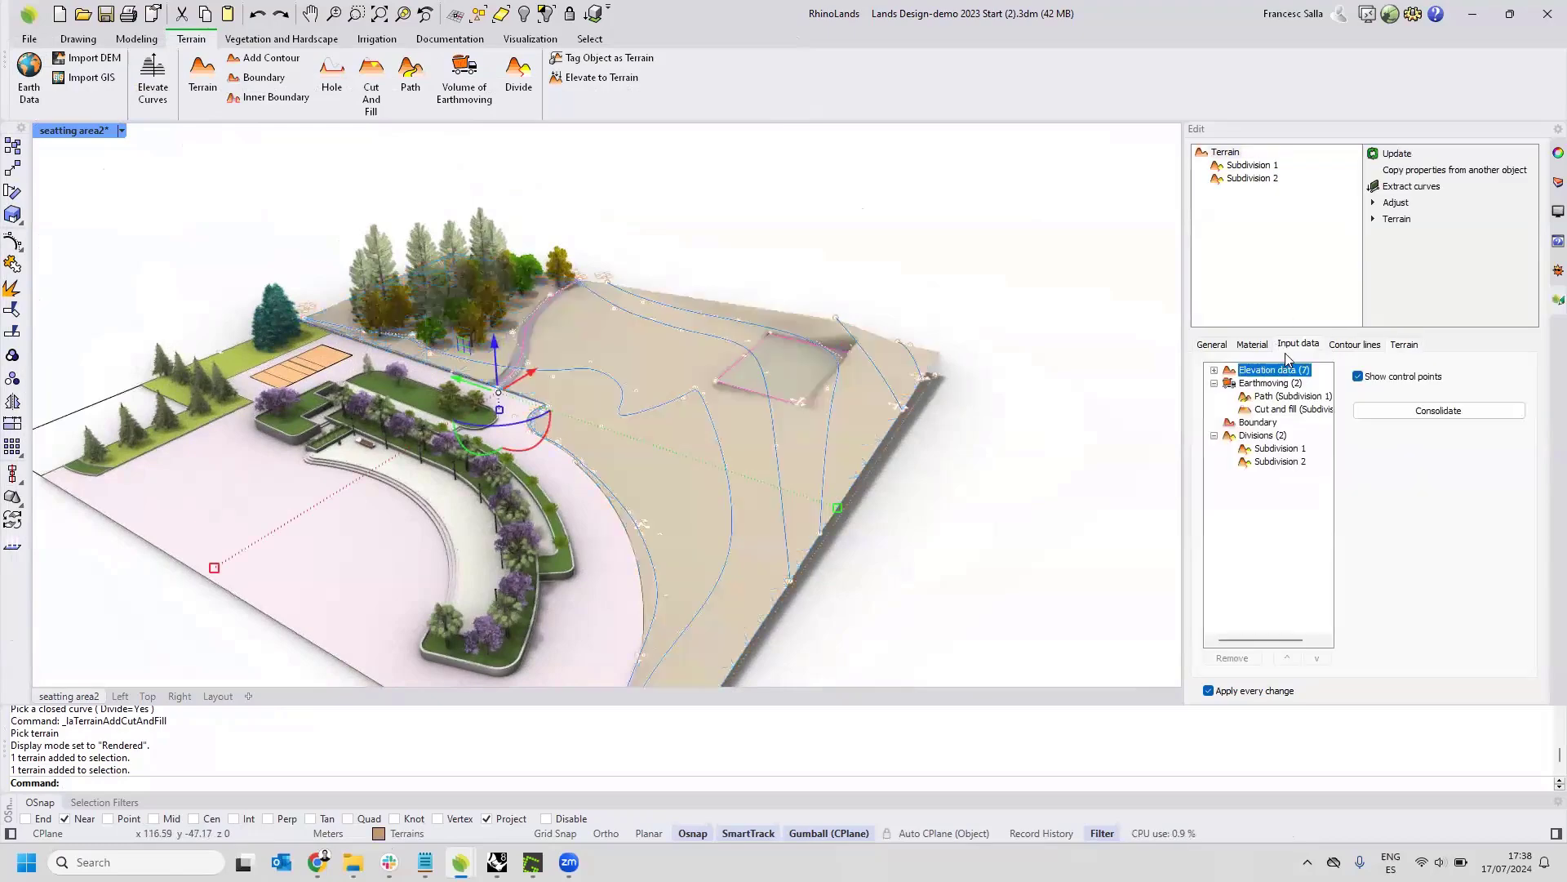
left_click(1269, 450)
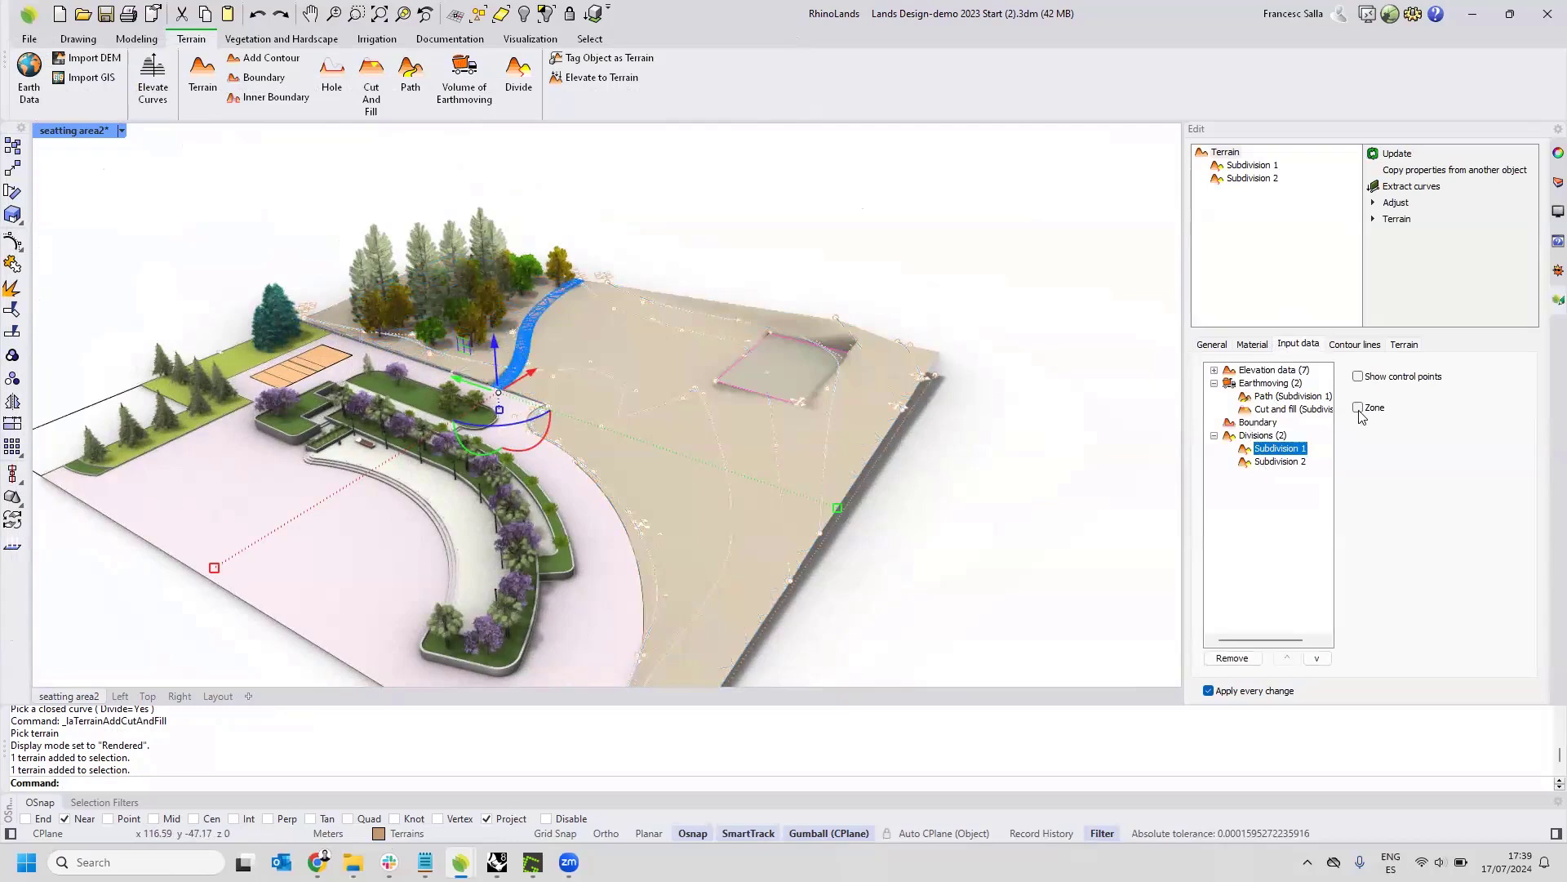
left_click(1283, 410)
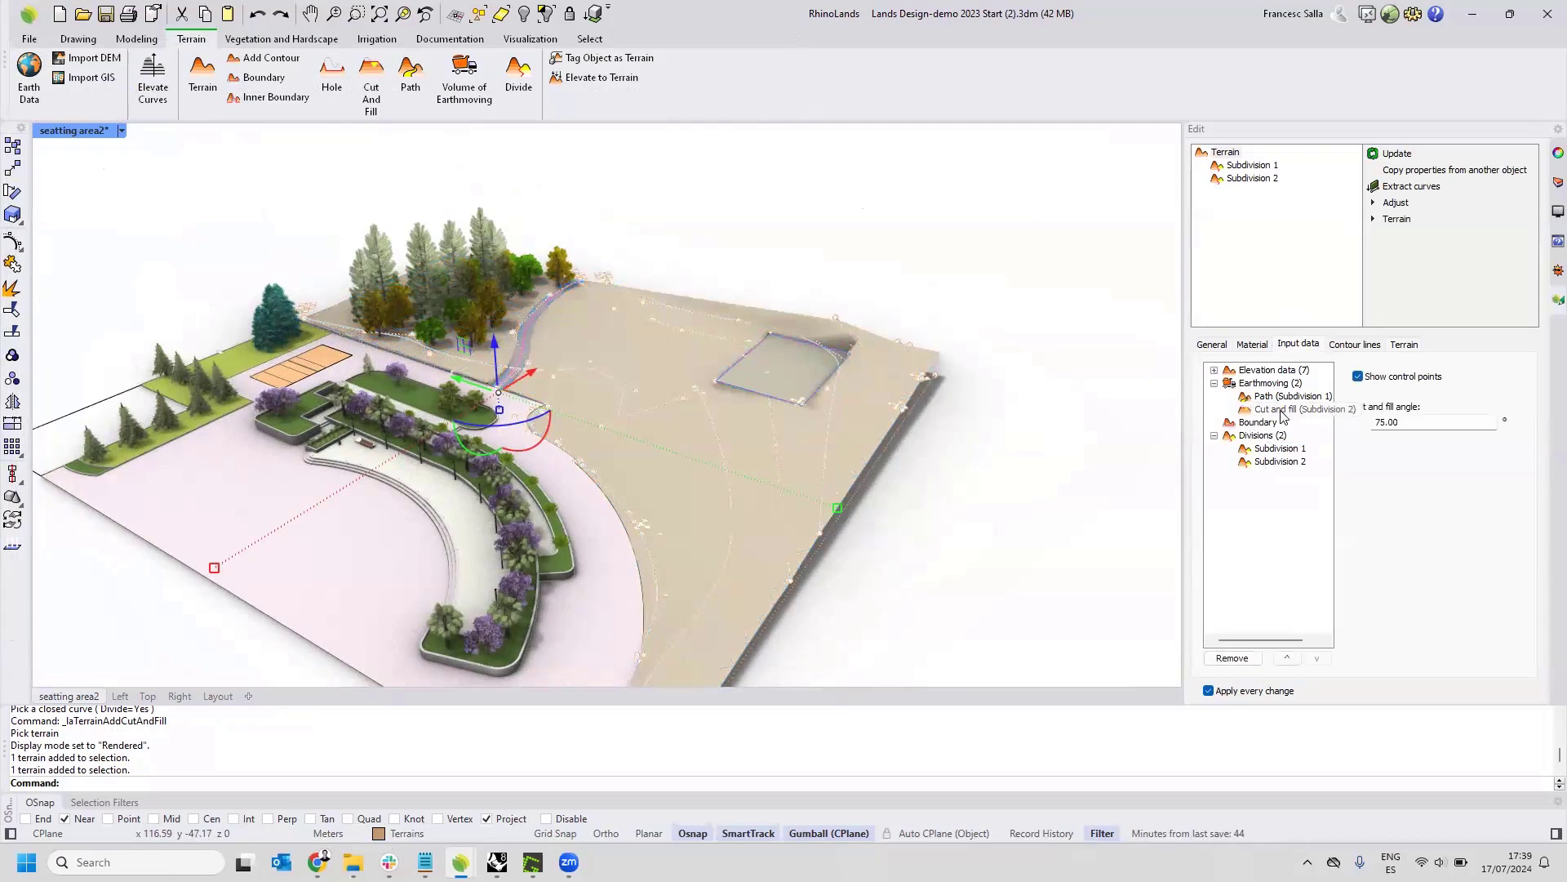
left_click_drag(1402, 423, 1349, 423)
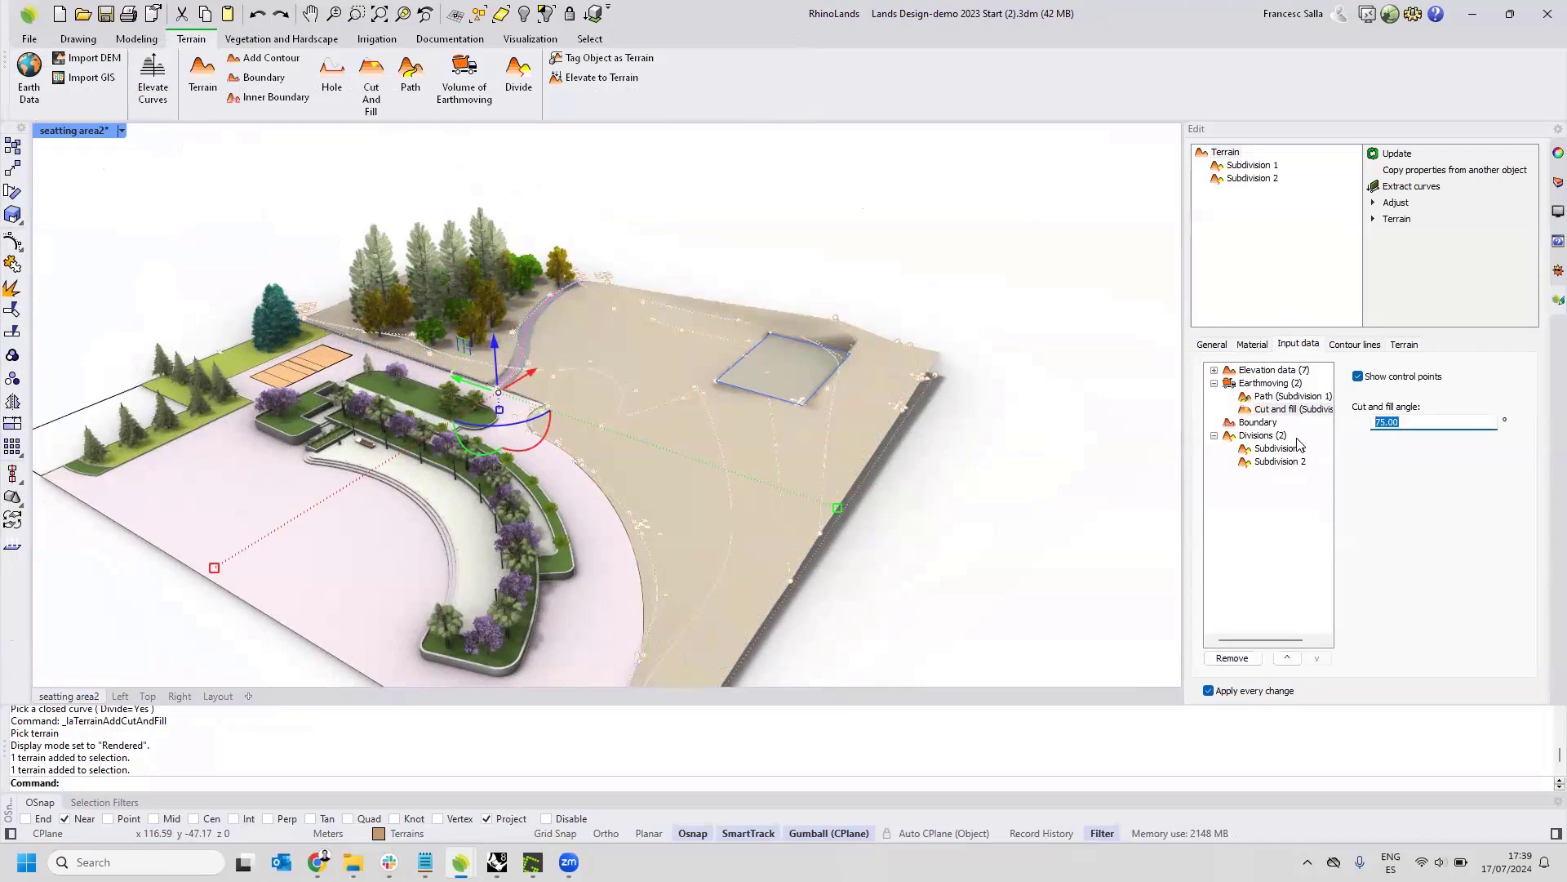
left_click(1280, 398)
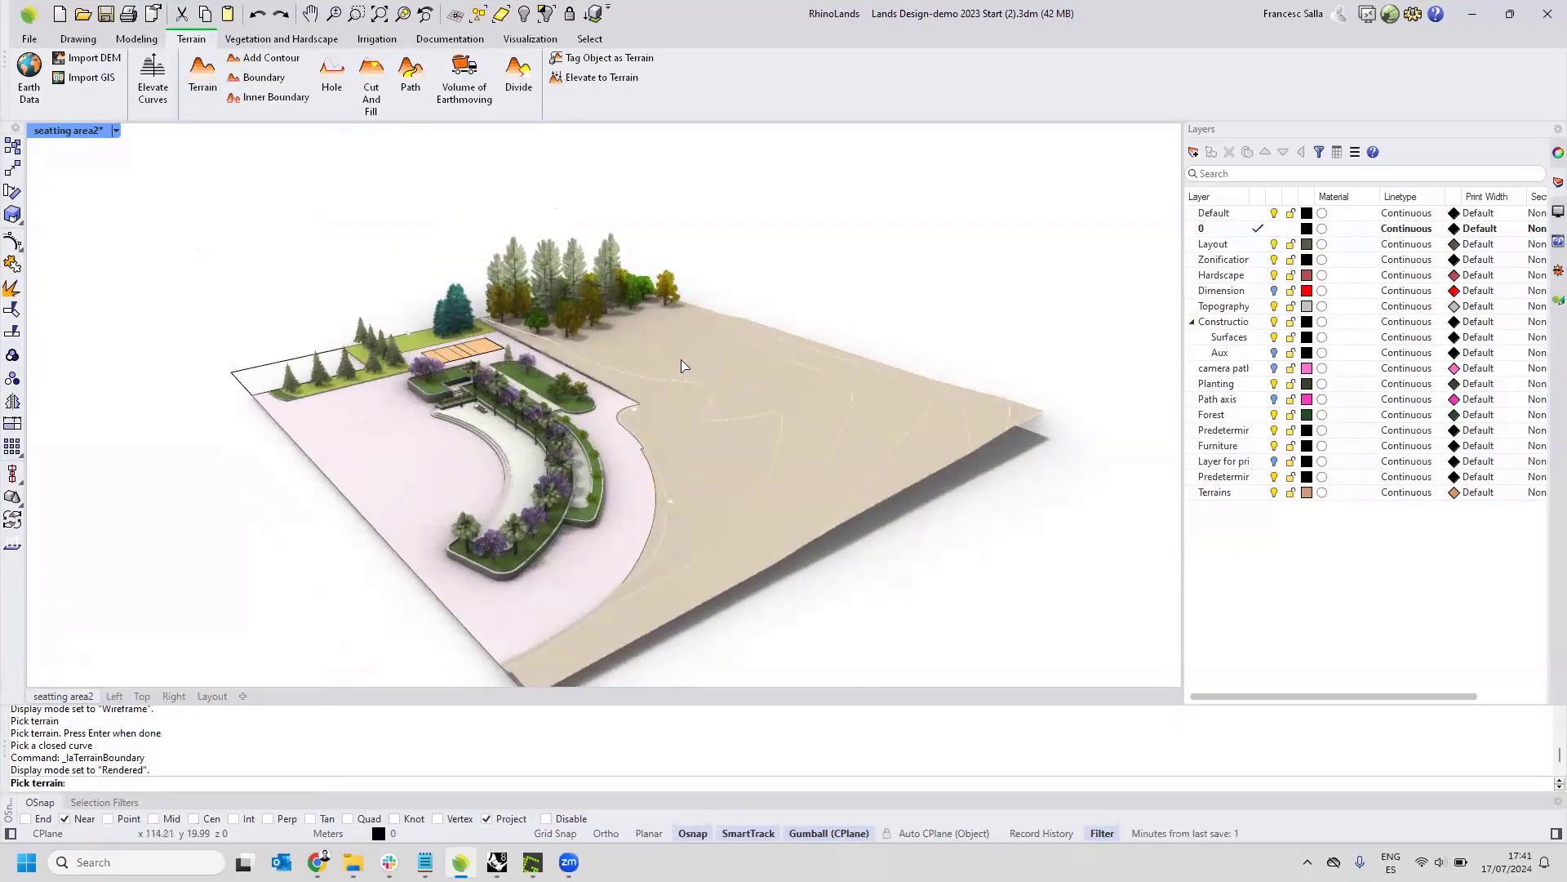
Start inserting a plant near the orange court, review the species already in the drawing, and open the plant database.
right_click_drag(618, 397, 566, 380, "shift")
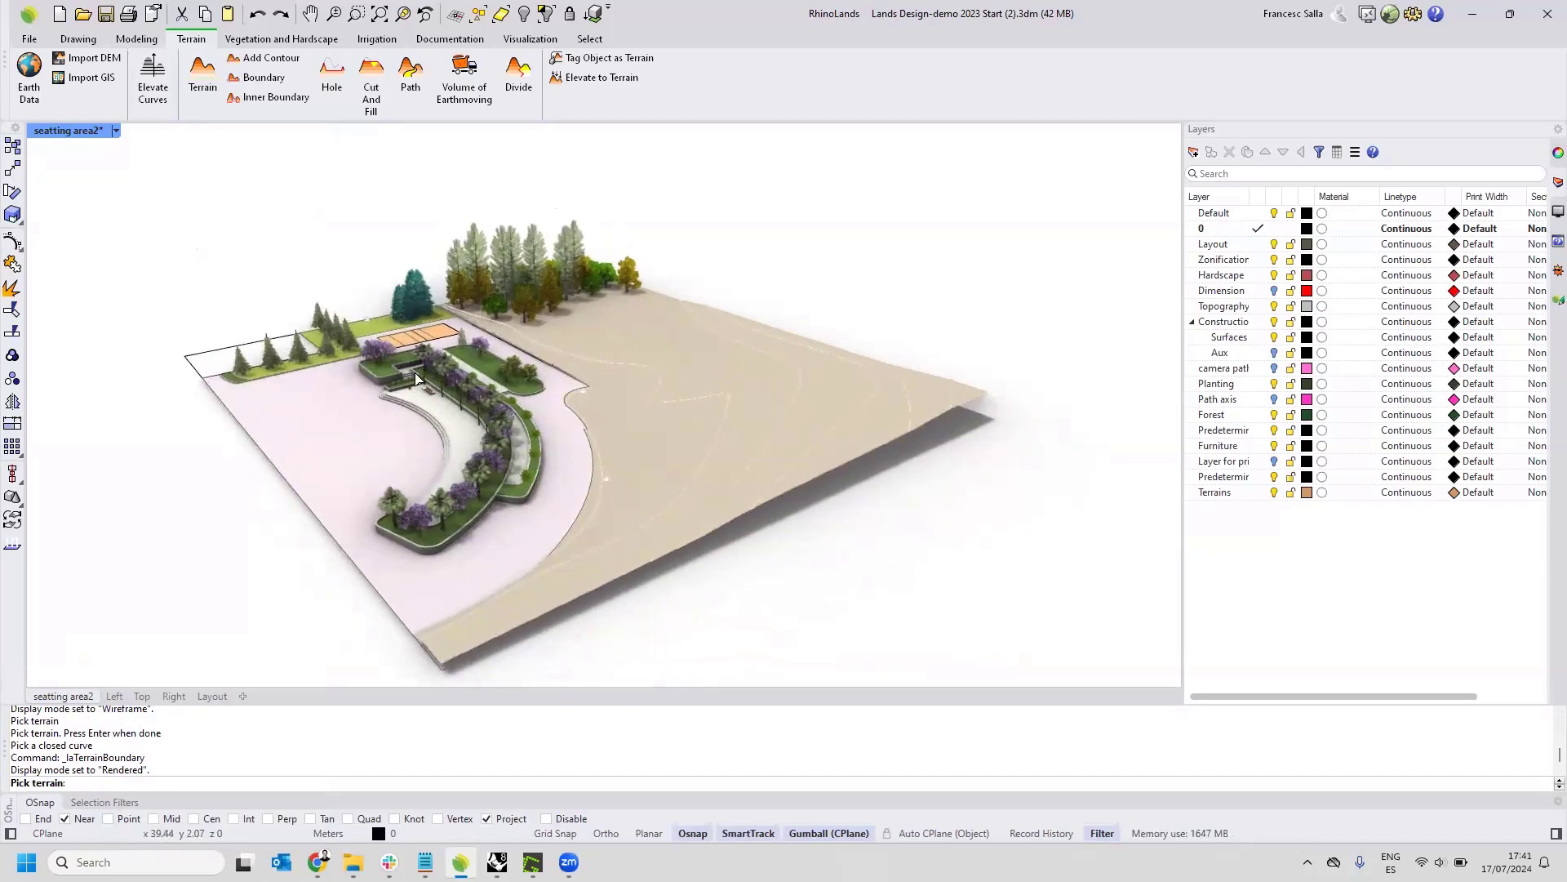
scroll(481, 389, "up", 3)
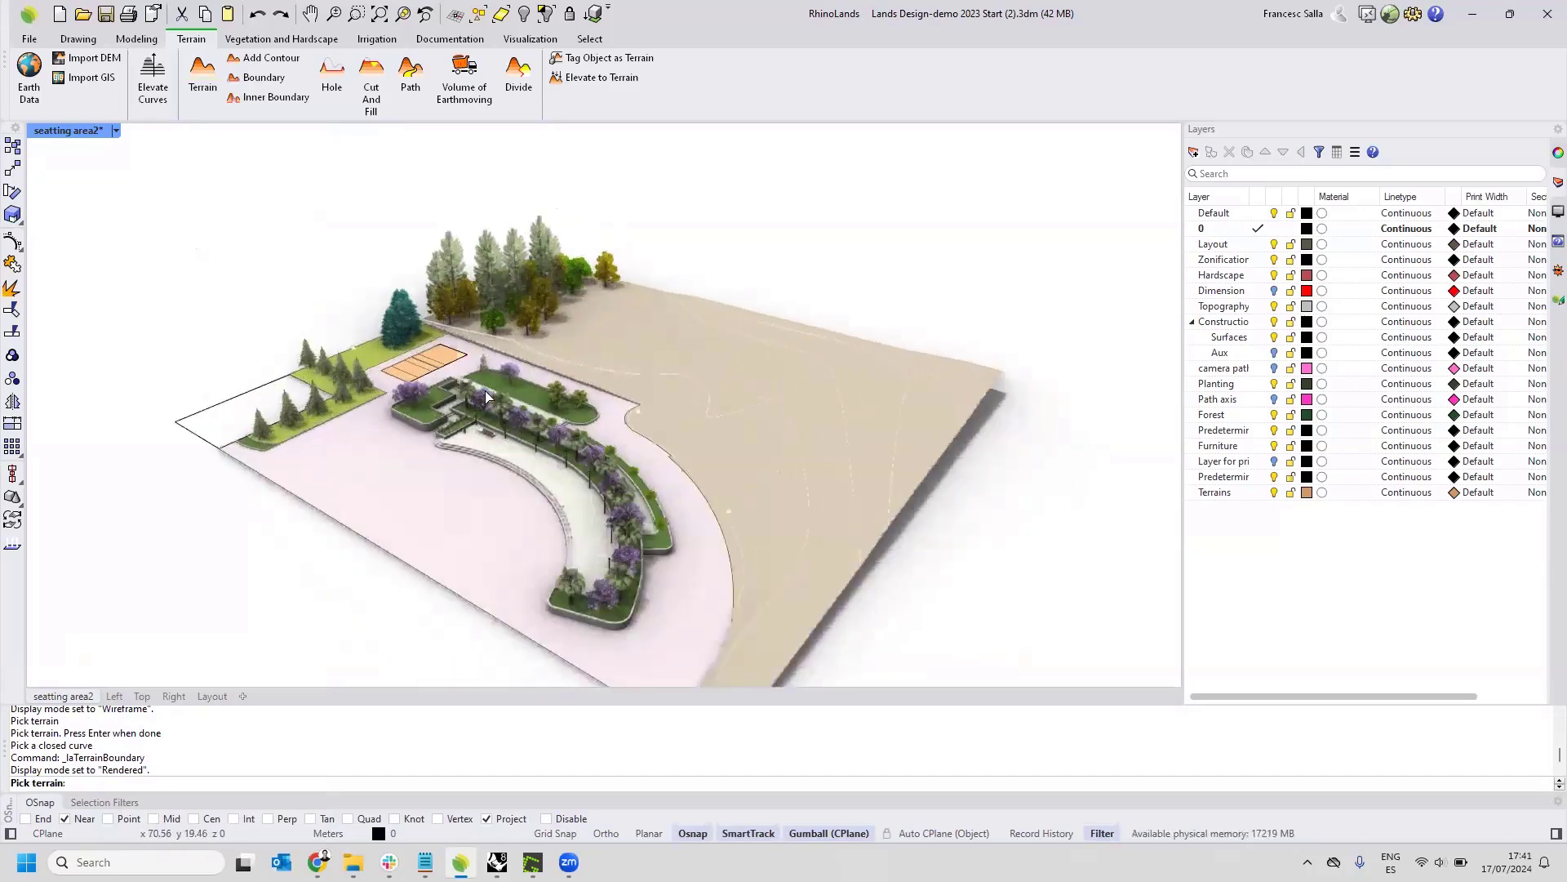
scroll(380, 355, "up", 5)
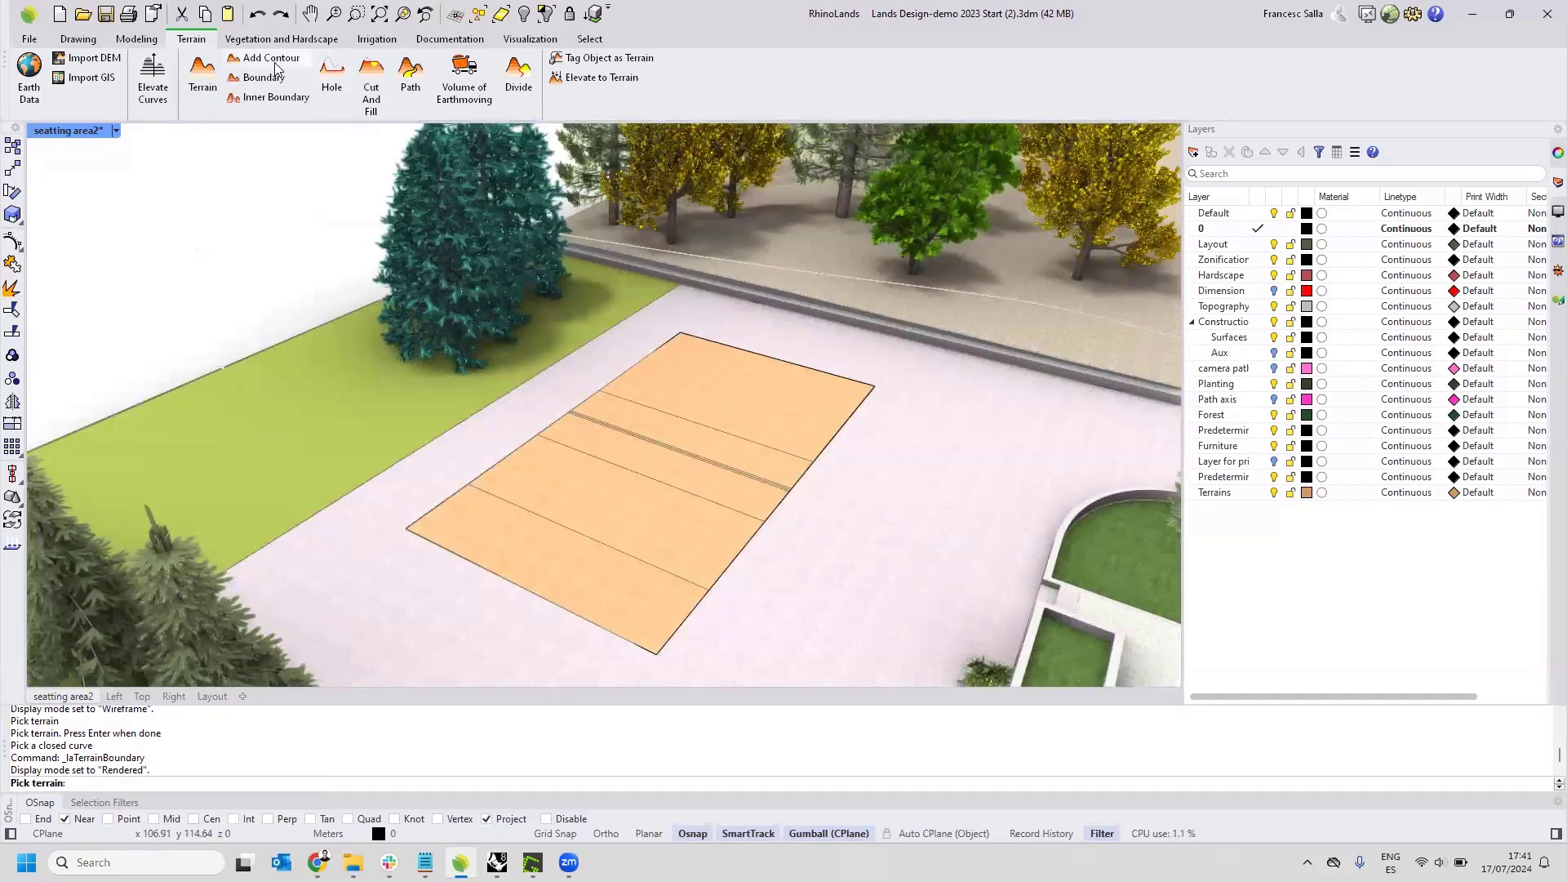
left_click(263, 40)
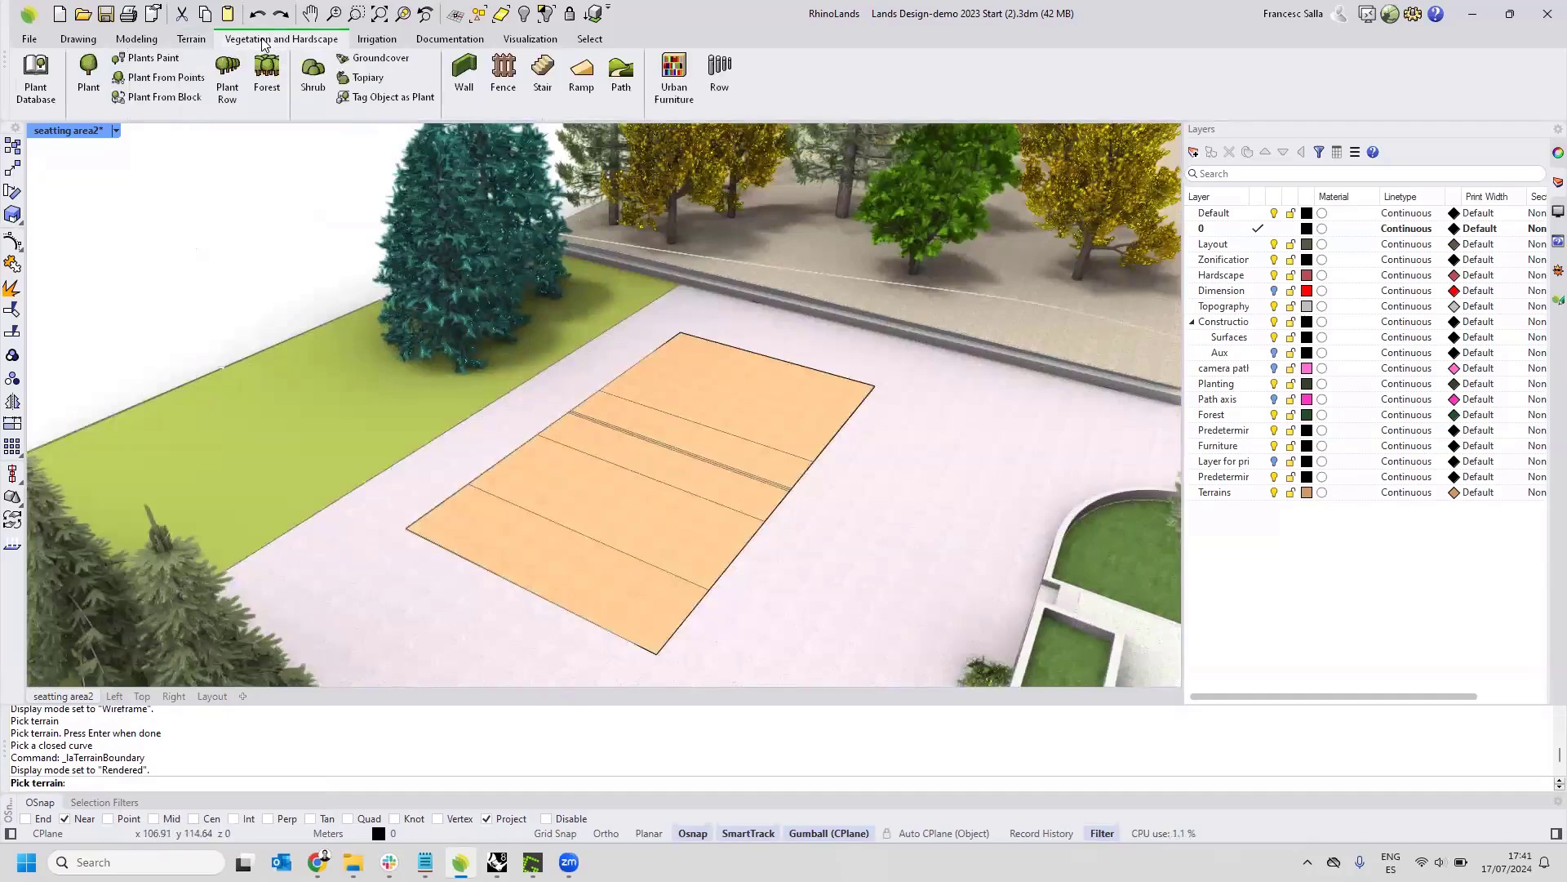
left_click(90, 86)
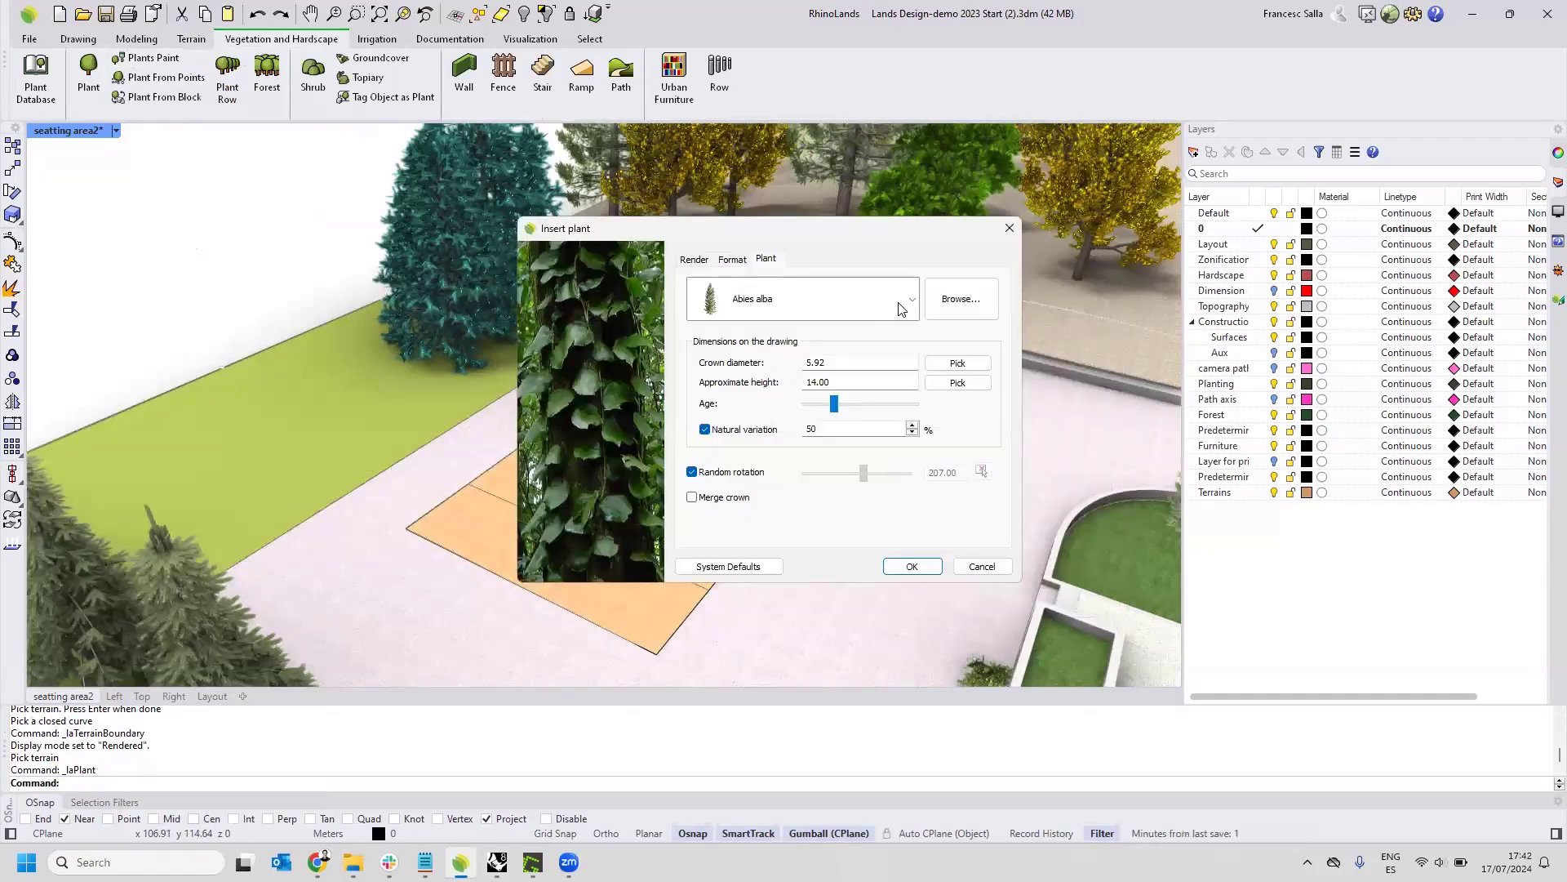
left_click(902, 307)
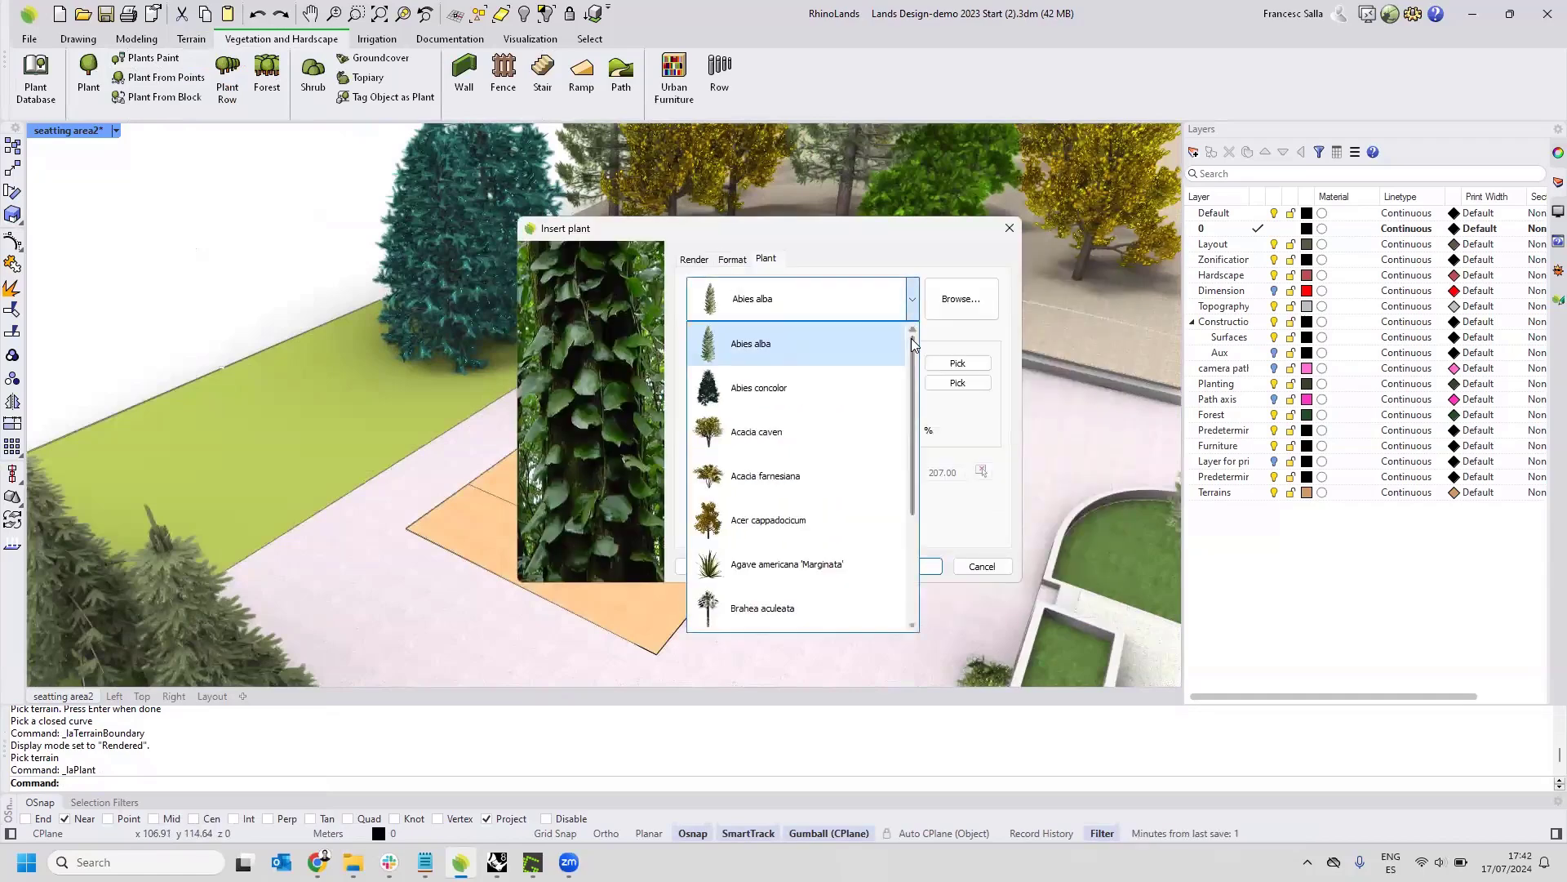
mouse_move(912, 345)
left_mouse_down()
mouse_move(899, 453)
mouse_move(897, 349)
left_mouse_up()
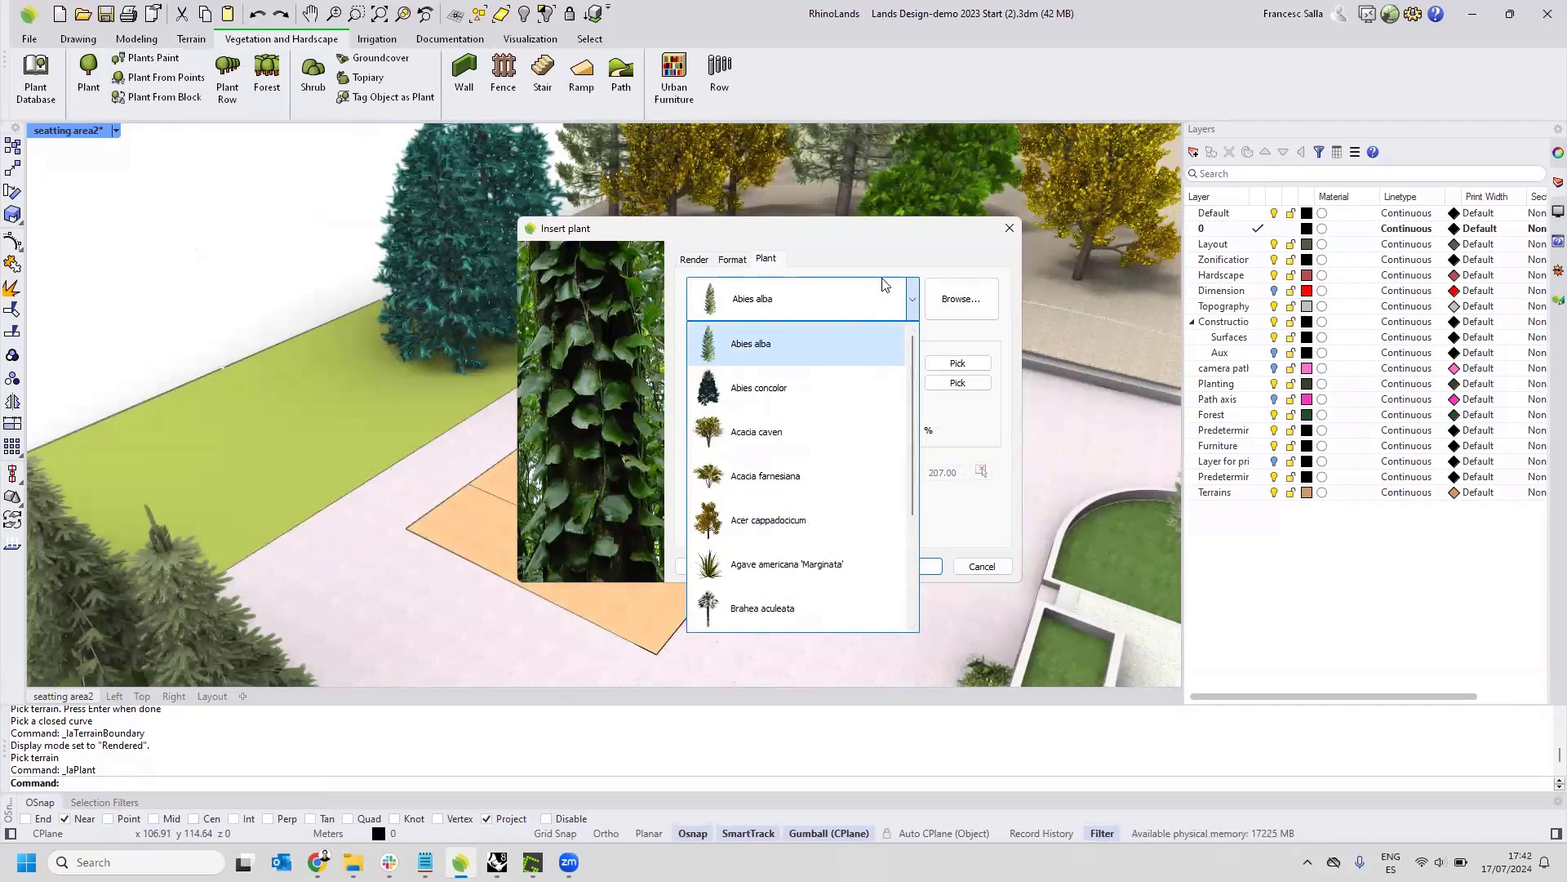
left_click(892, 253)
left_click(943, 301)
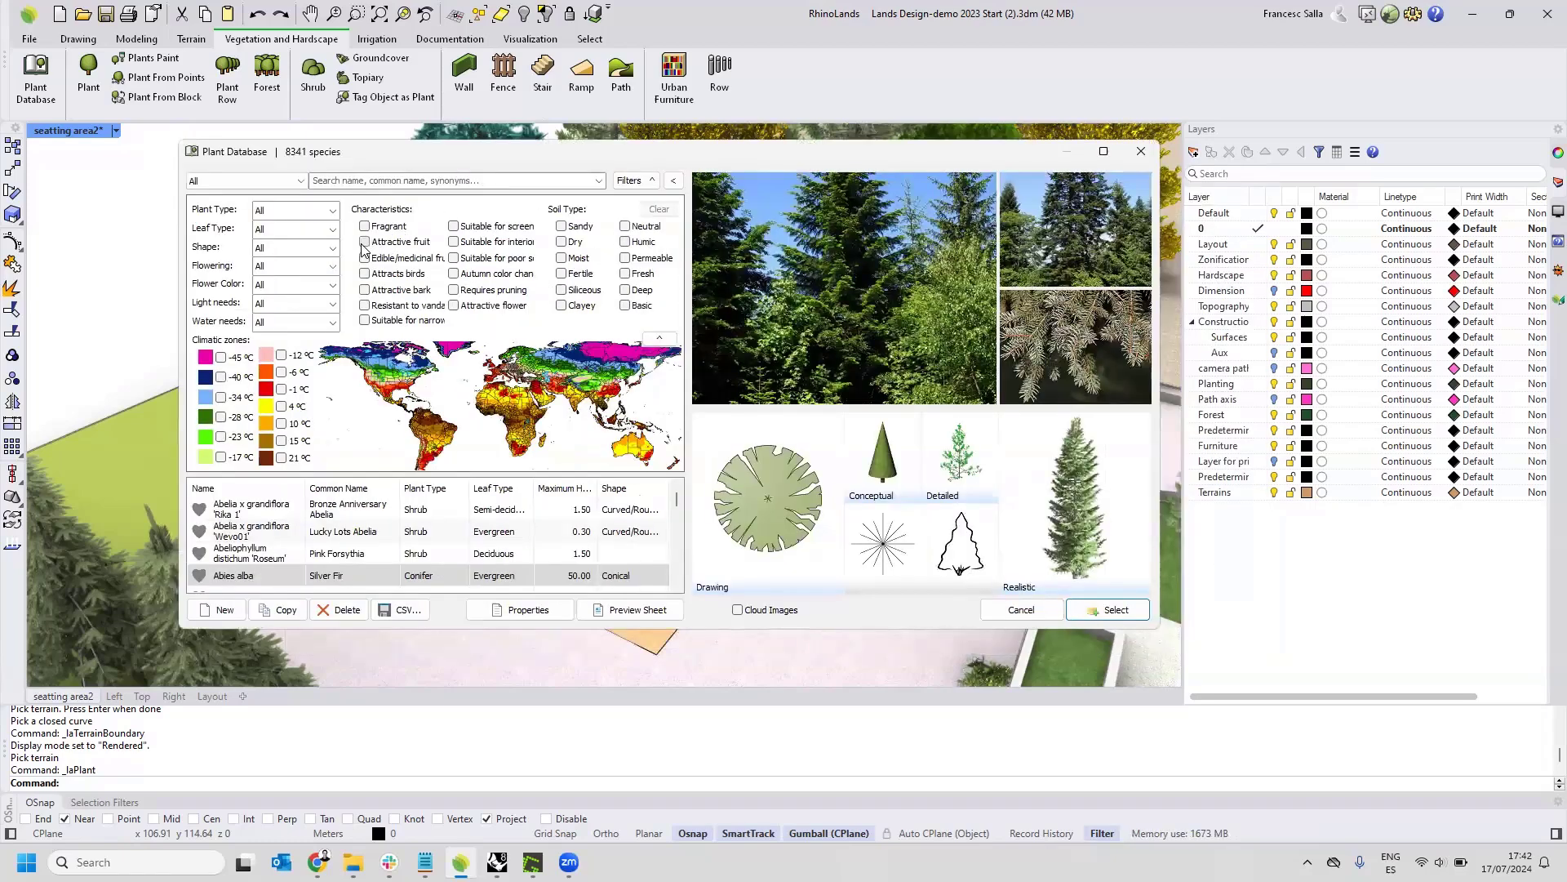
Filter the plant database by the Attractive fruit and Suitable for poor soil characteristics, and clear the filters.
left_click(364, 242)
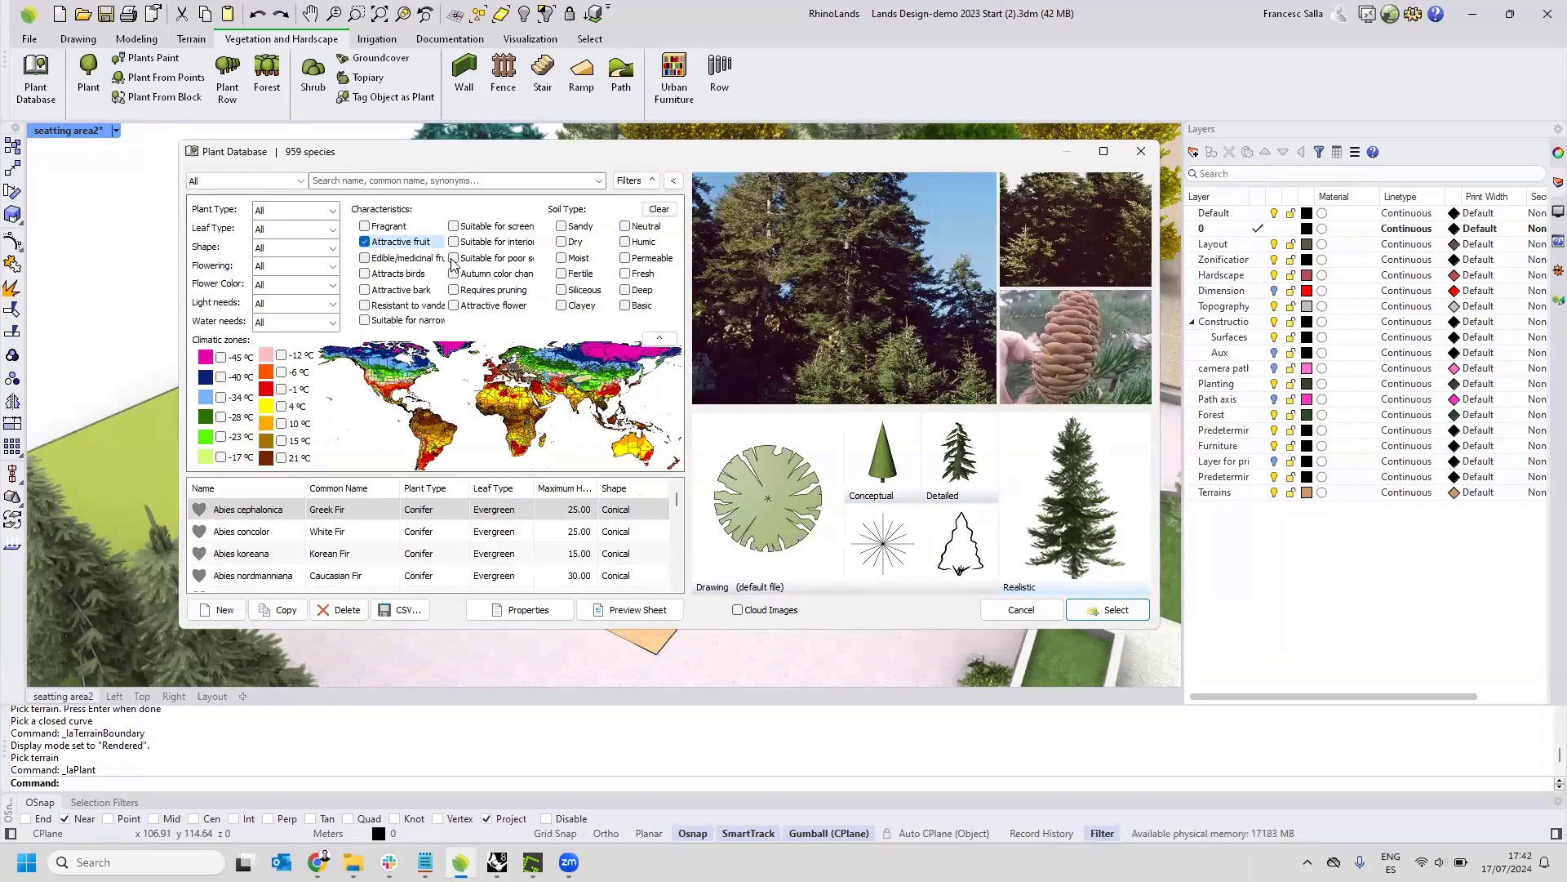
left_click(453, 258)
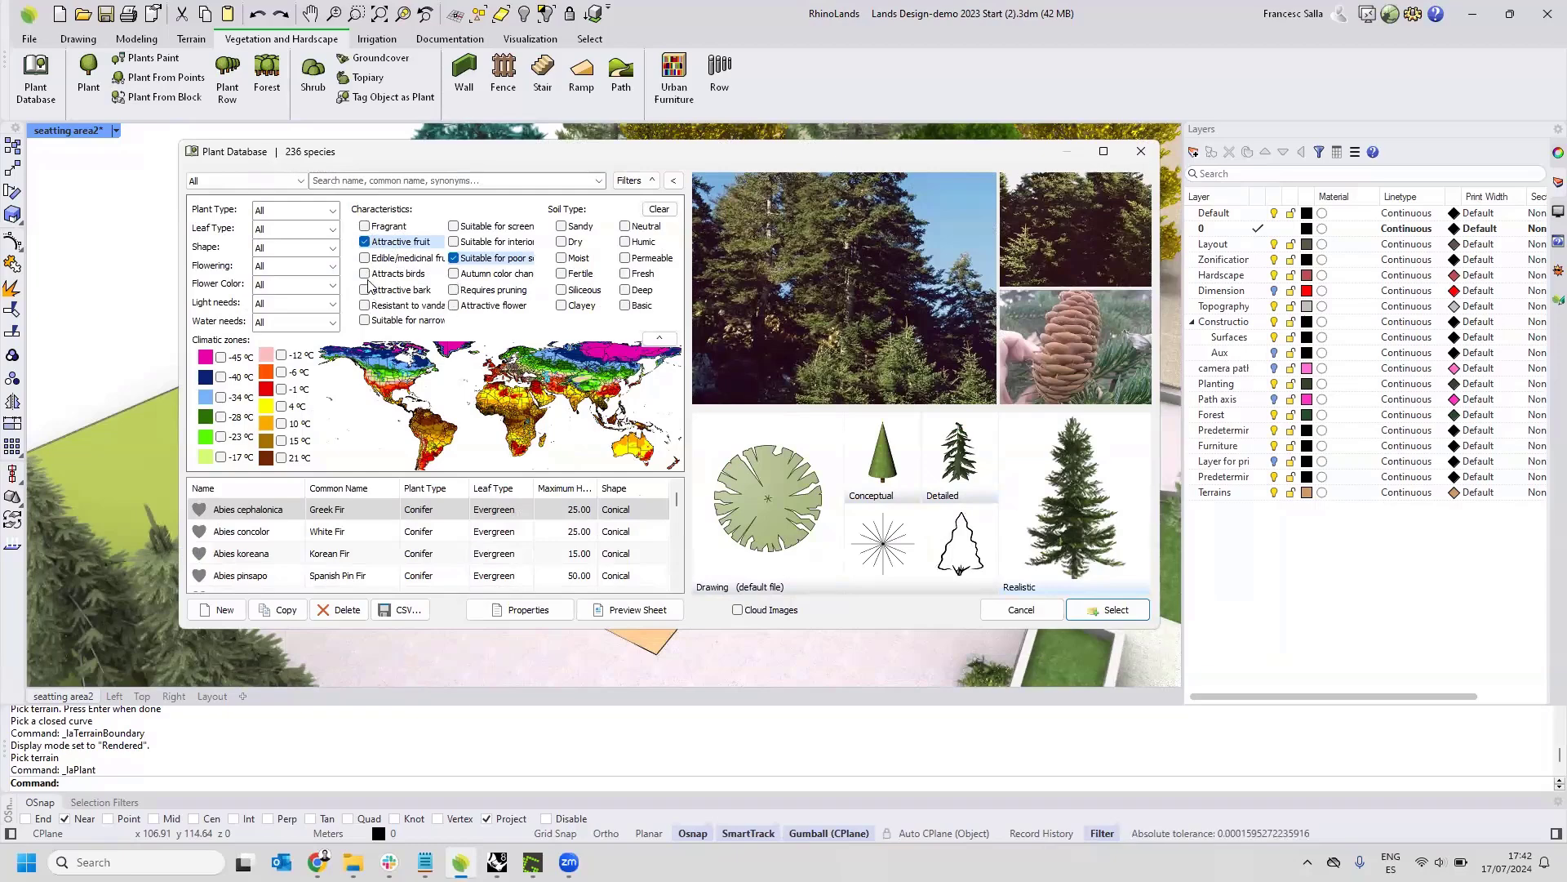
left_click(658, 210)
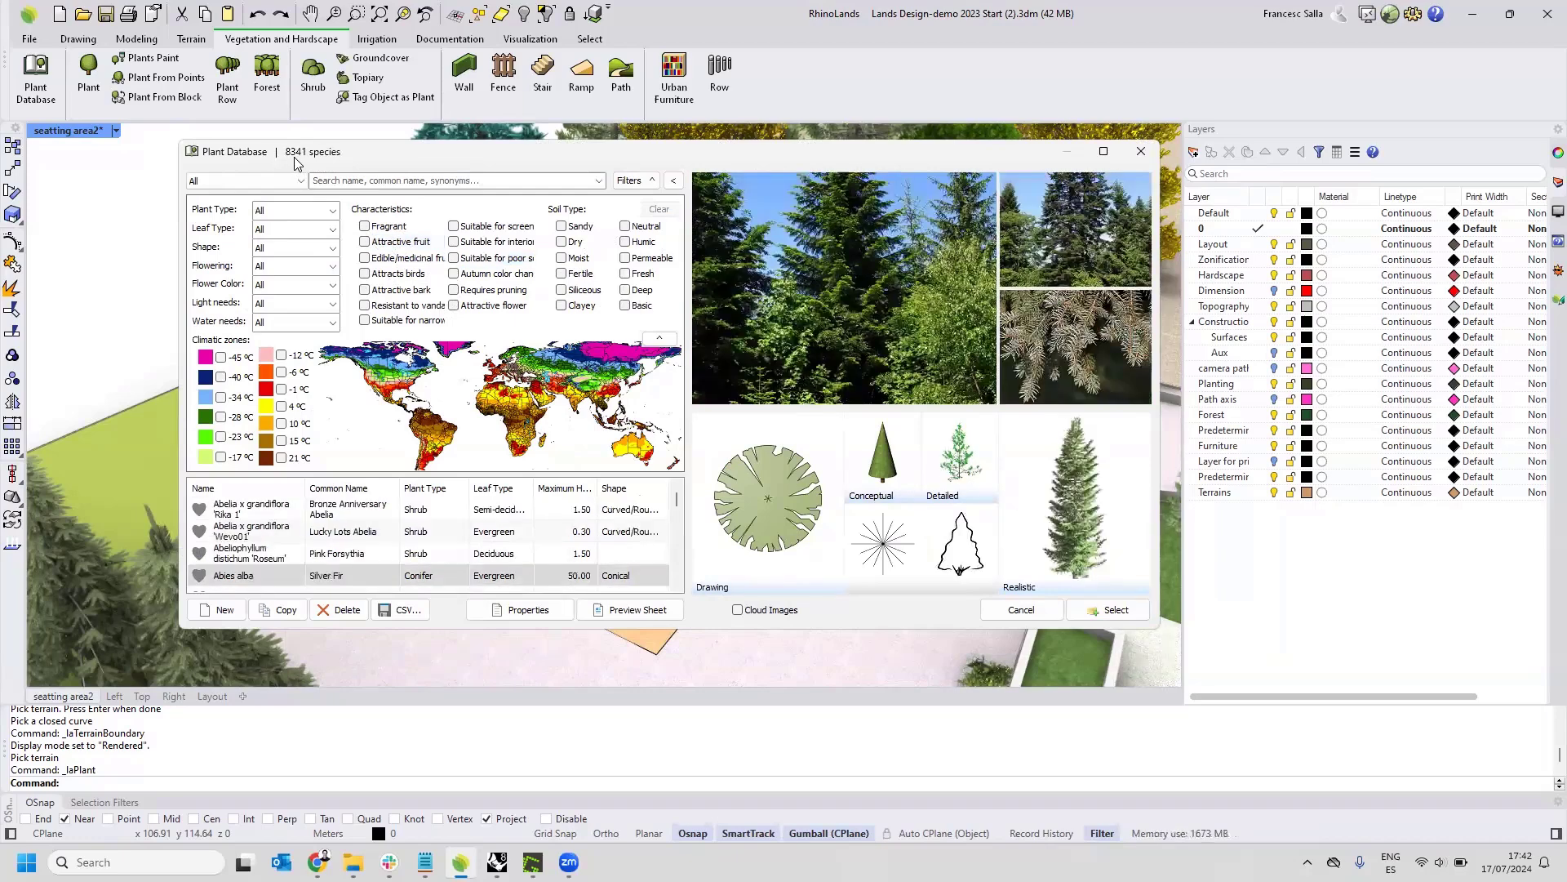
Mark Abelia x grandiflora 'Wevo01' as a favorite and choose it as the species to insert.
left_click(302, 182)
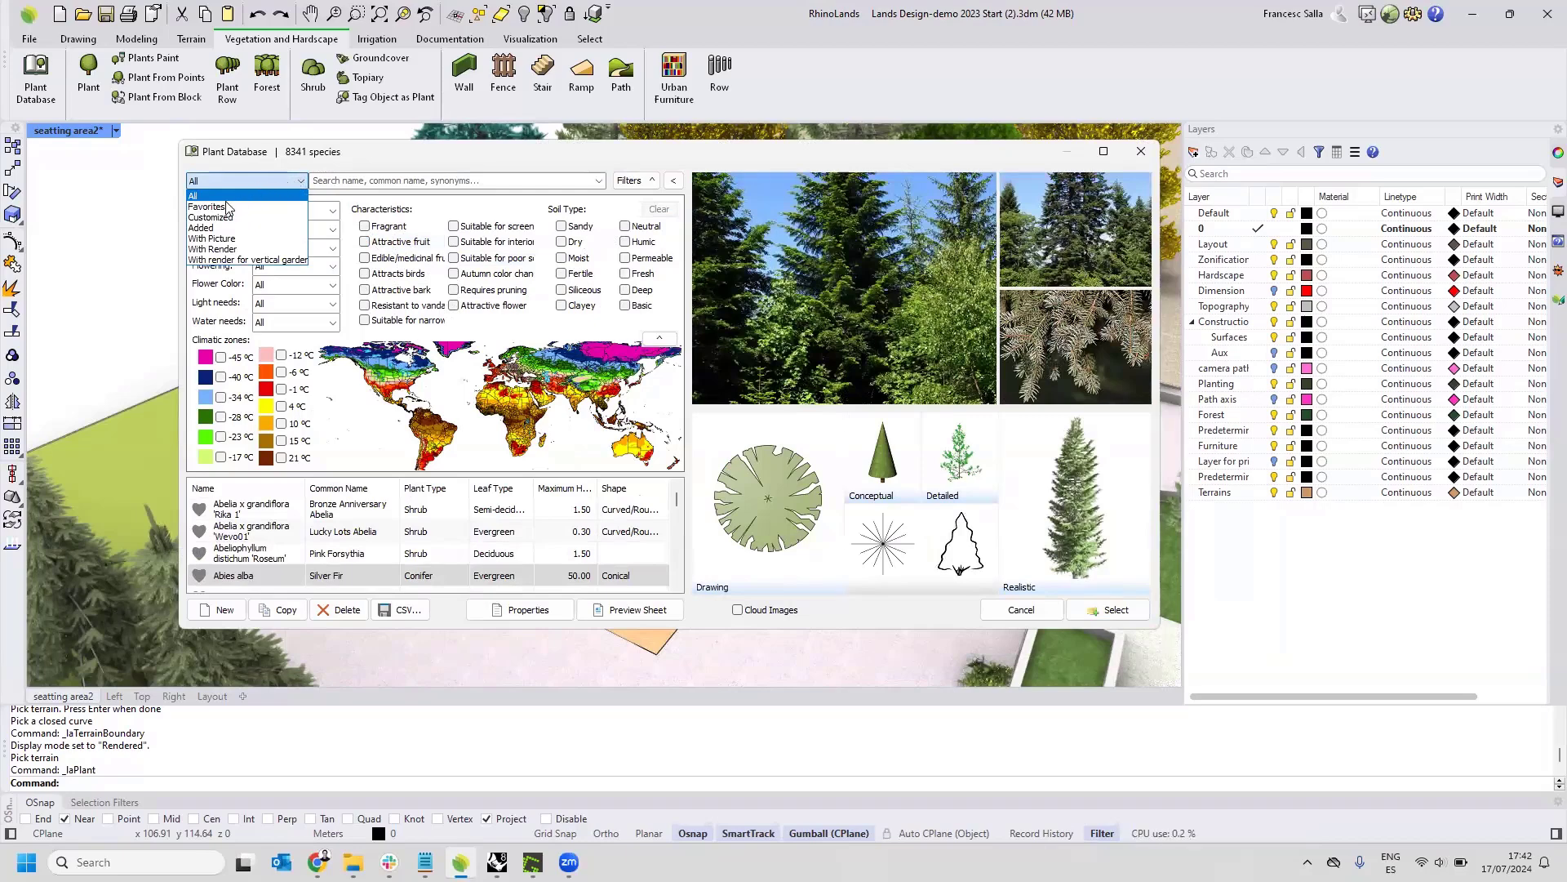
left_click(325, 155)
left_click(198, 532)
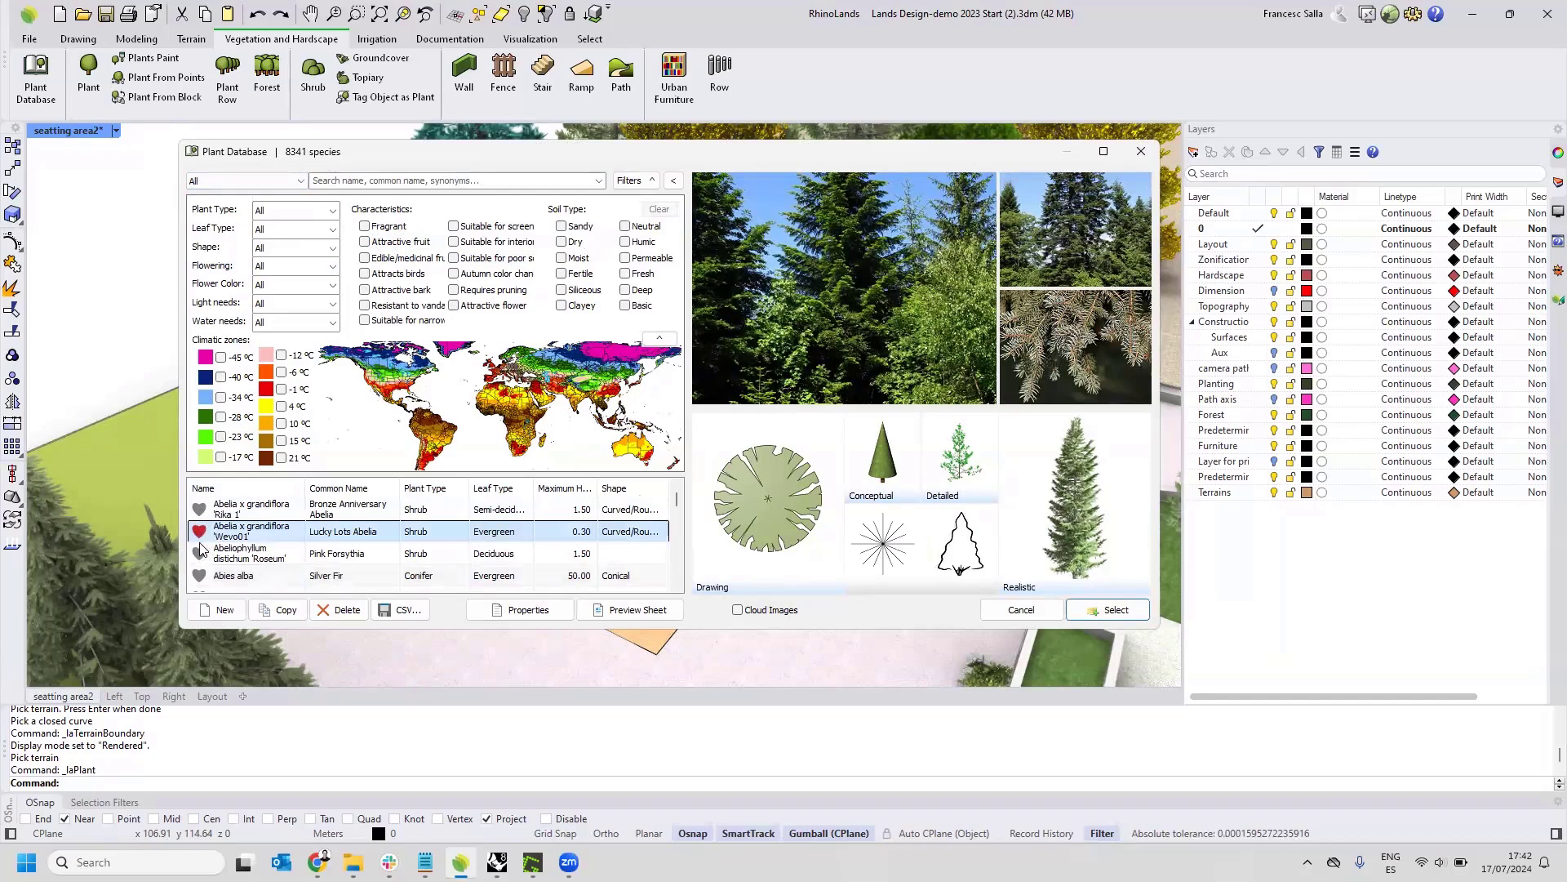
double_click(200, 537)
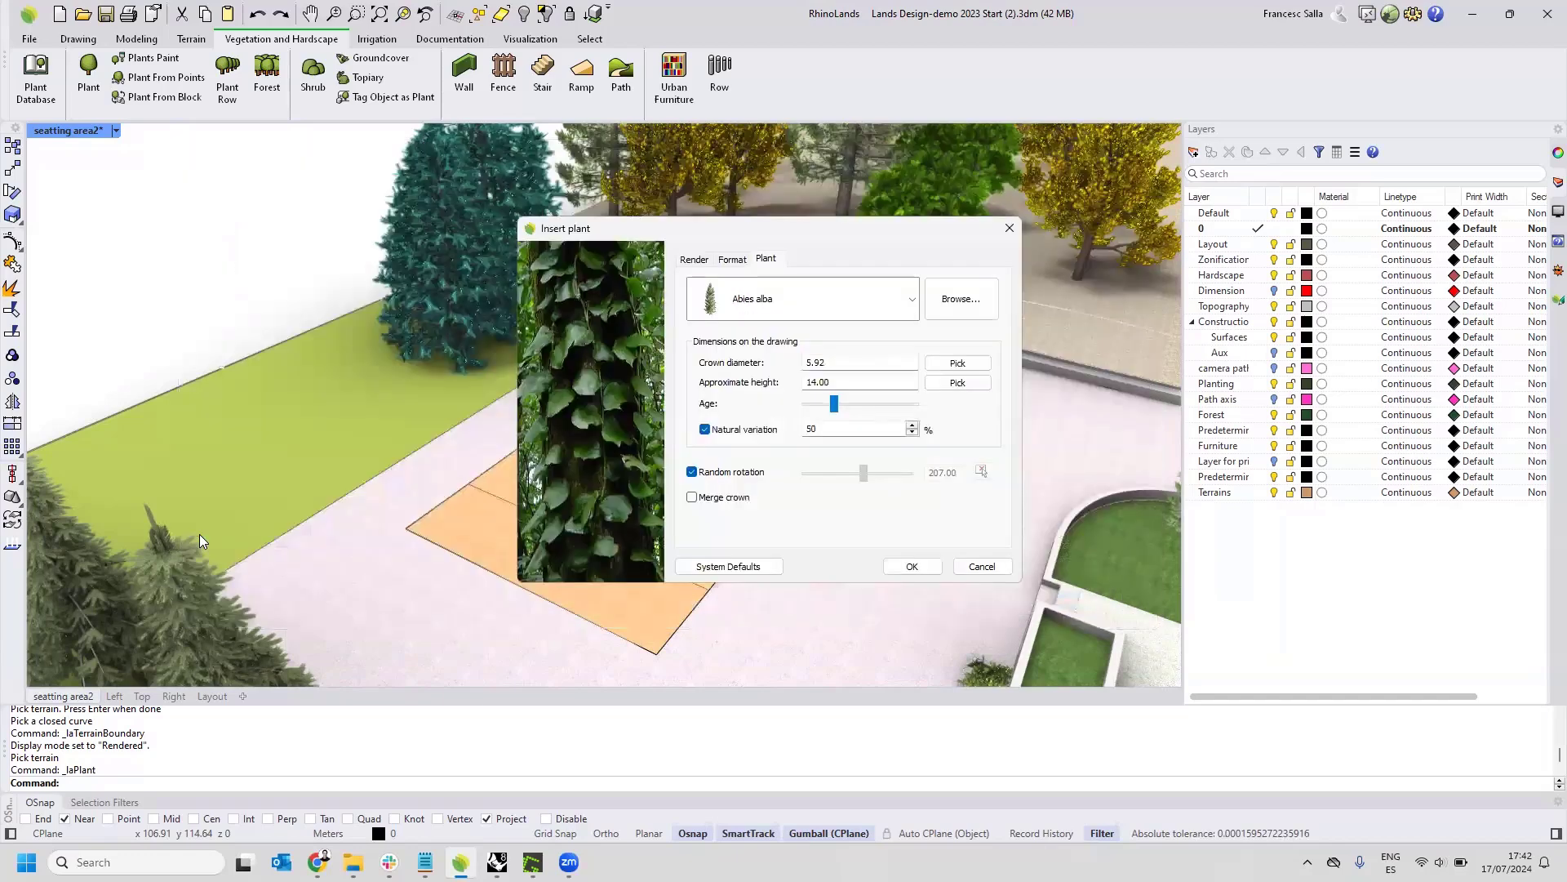
Reopen the plant database from the plant insertion settings and list only the Favorites species.
left_click(937, 308)
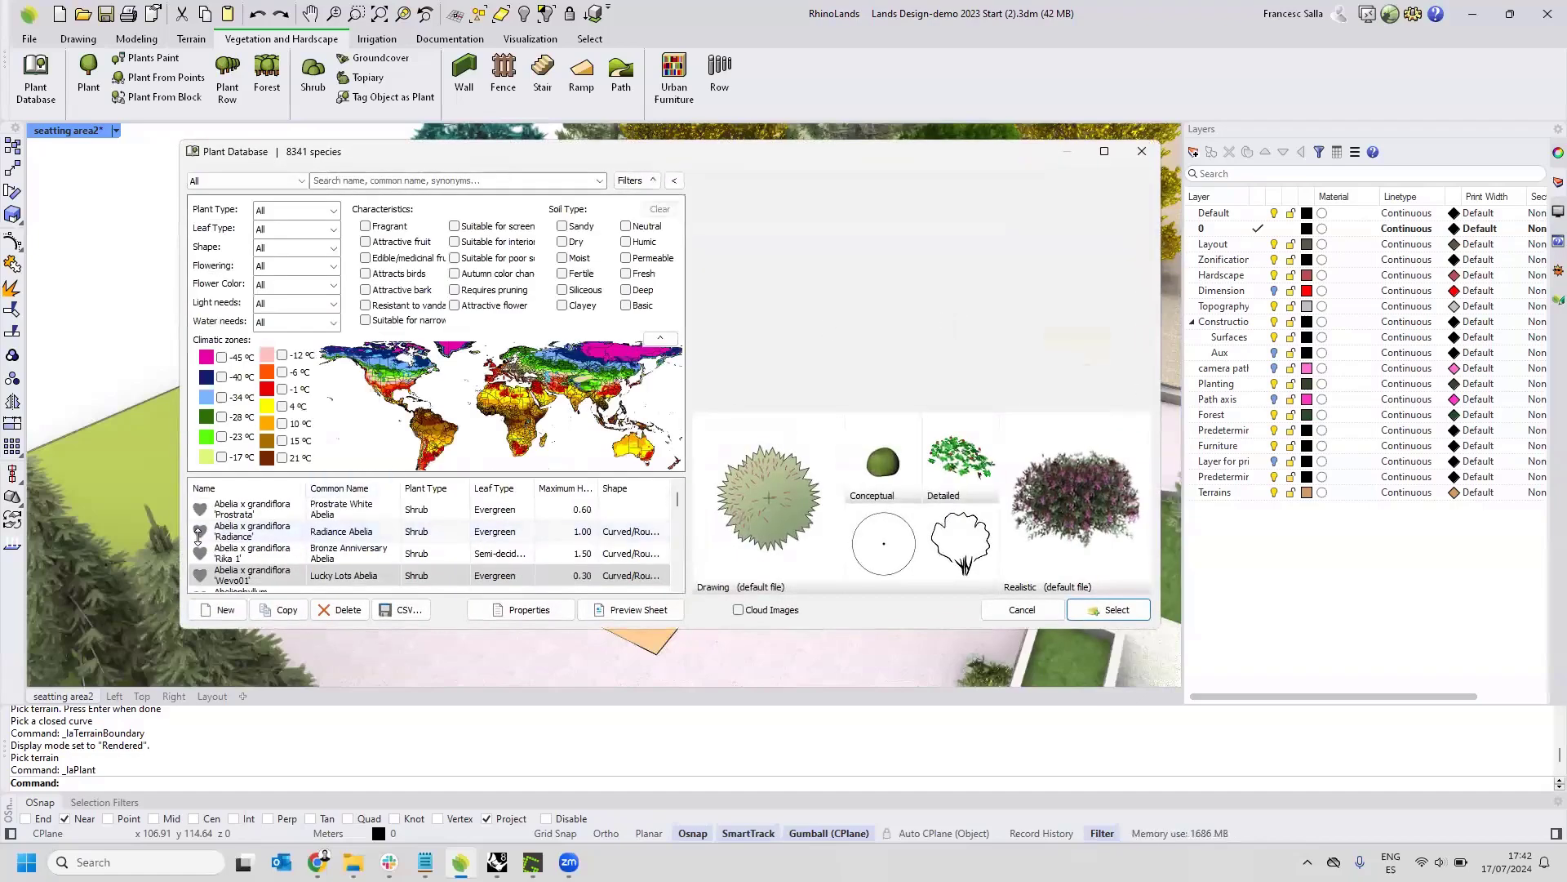
left_click(266, 180)
left_click(253, 200)
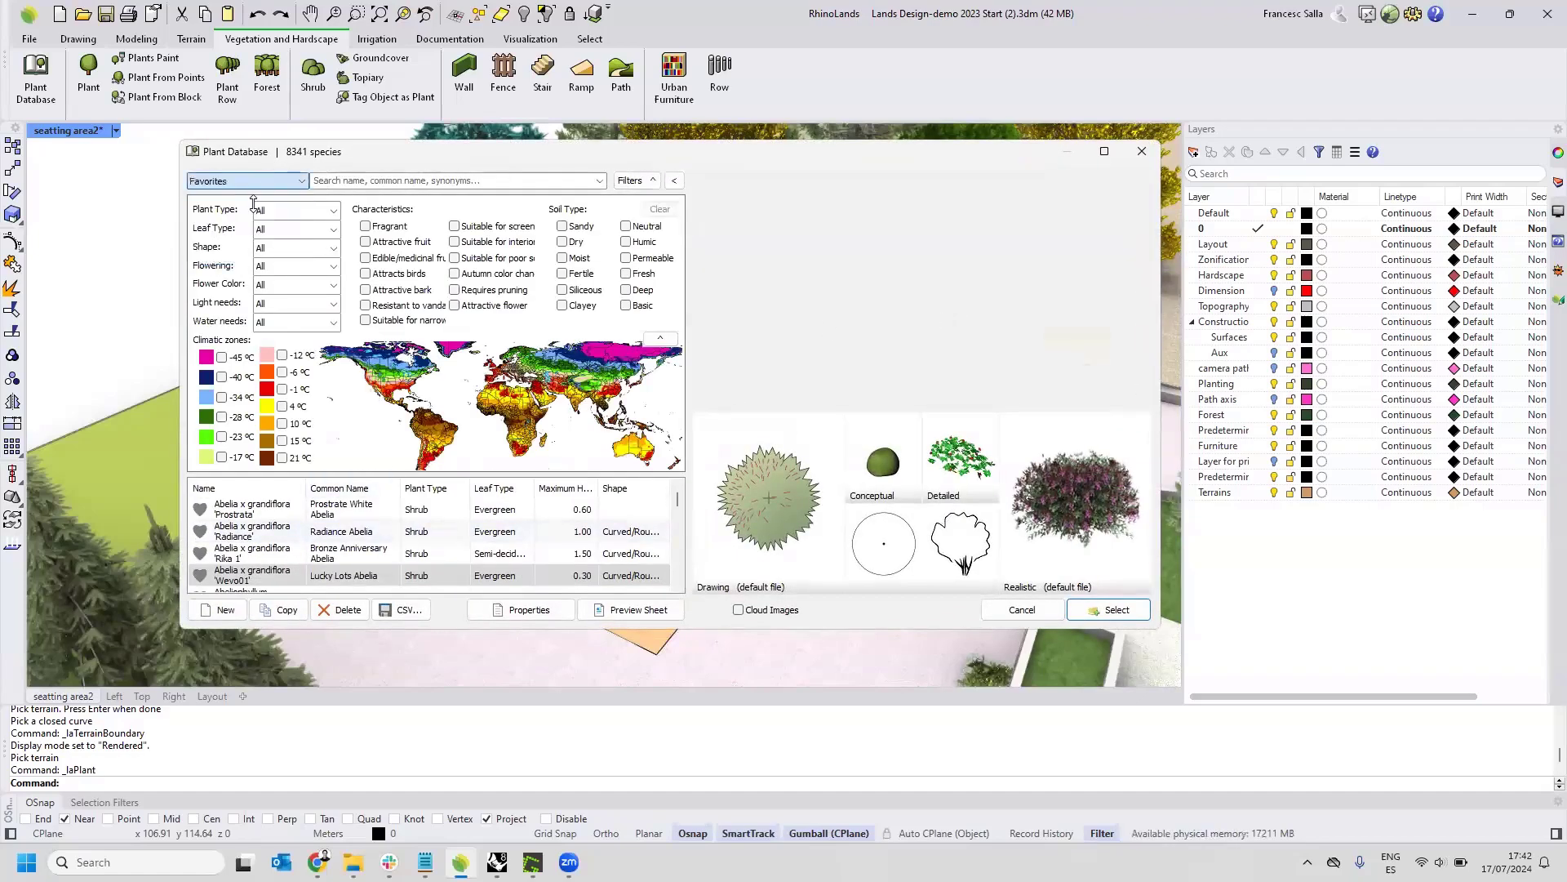
Limit the species list to plants With Render, and switch it to those with render for vertical gardens.
left_click(292, 179)
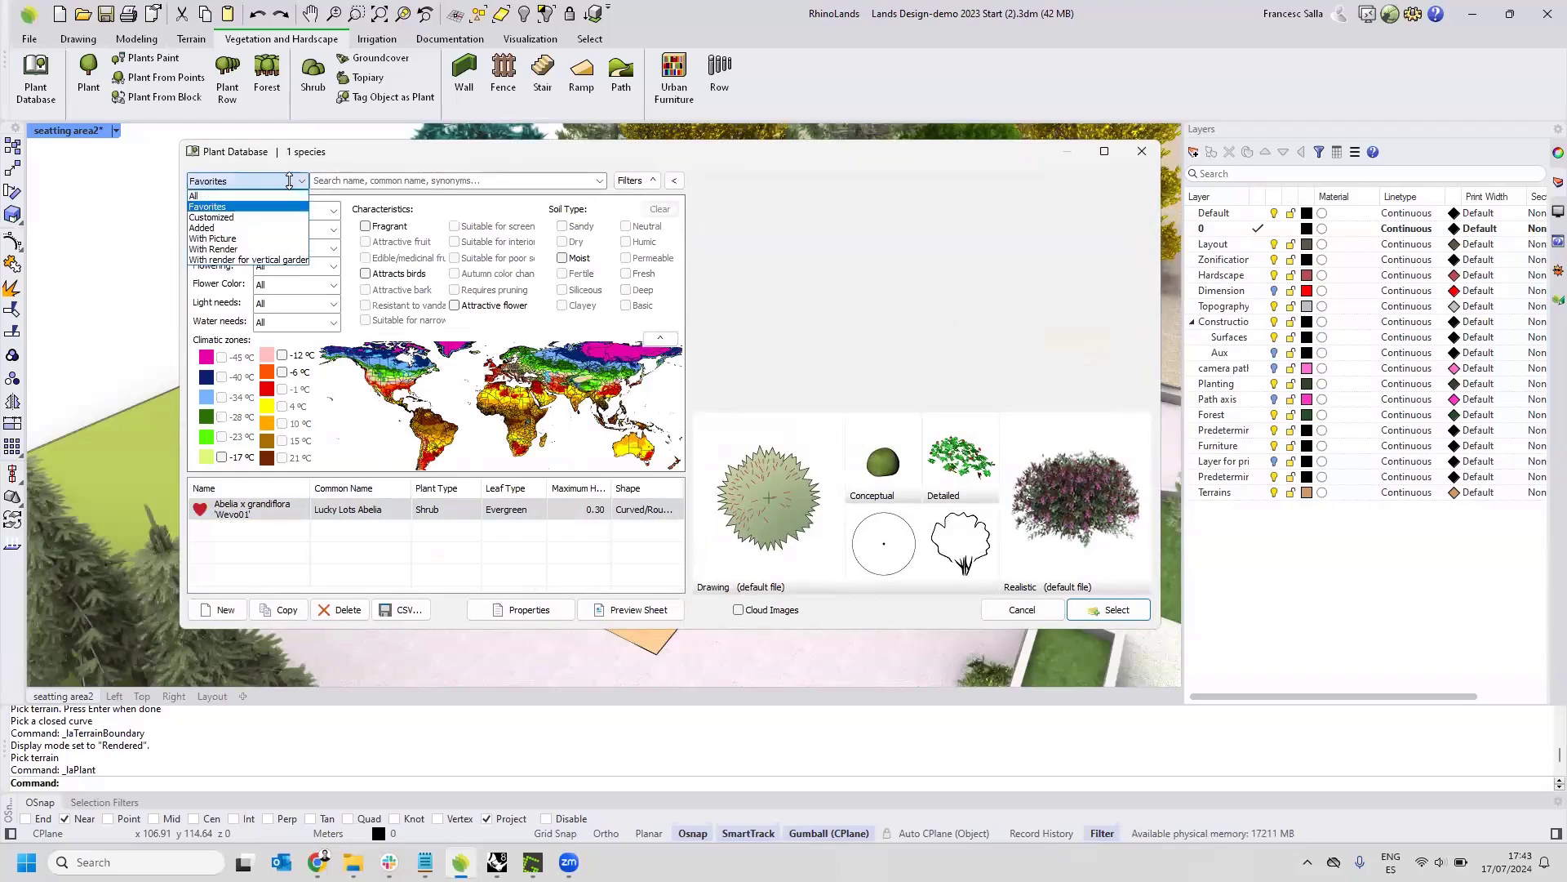
left_click(232, 249)
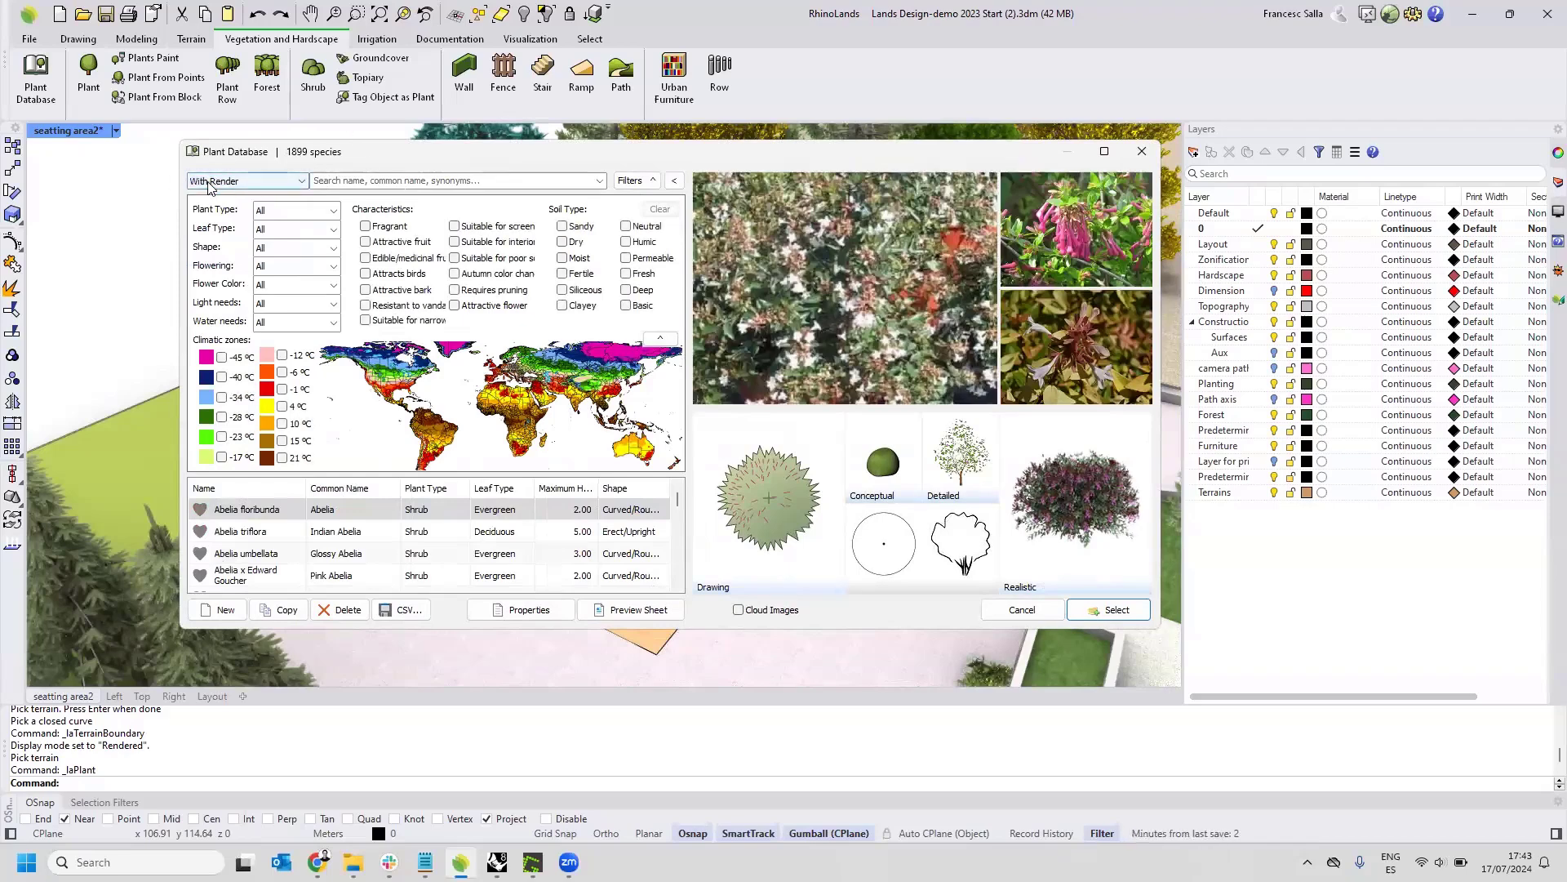
left_click(280, 184)
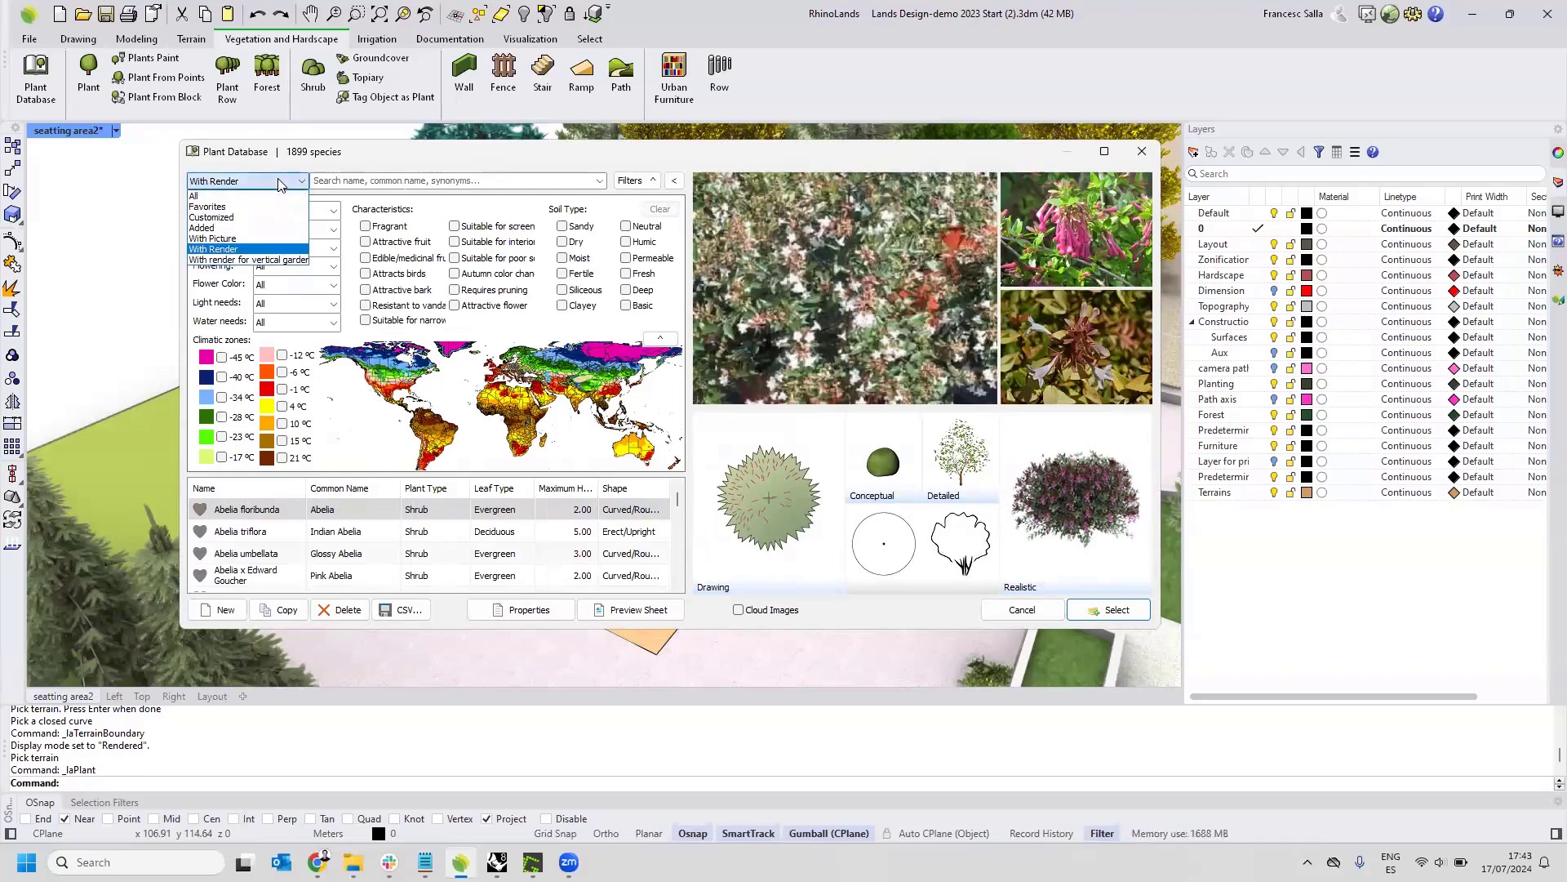
left_click(227, 261)
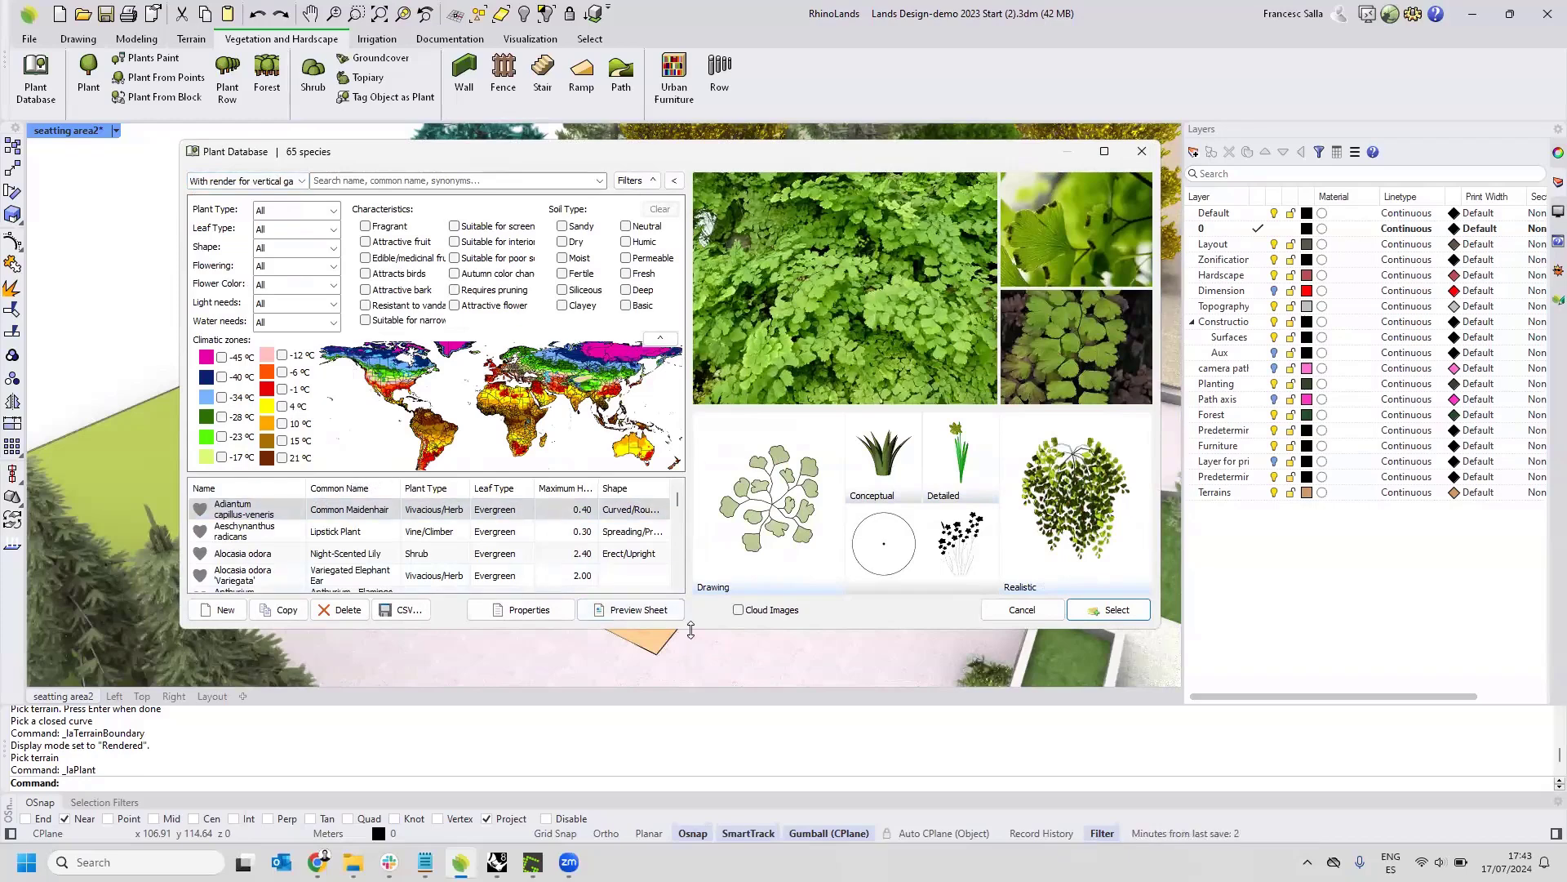
Enlarge the plant database window vertically and reset the species list to All.
left_click_drag(690, 630, 690, 700)
left_click(301, 181)
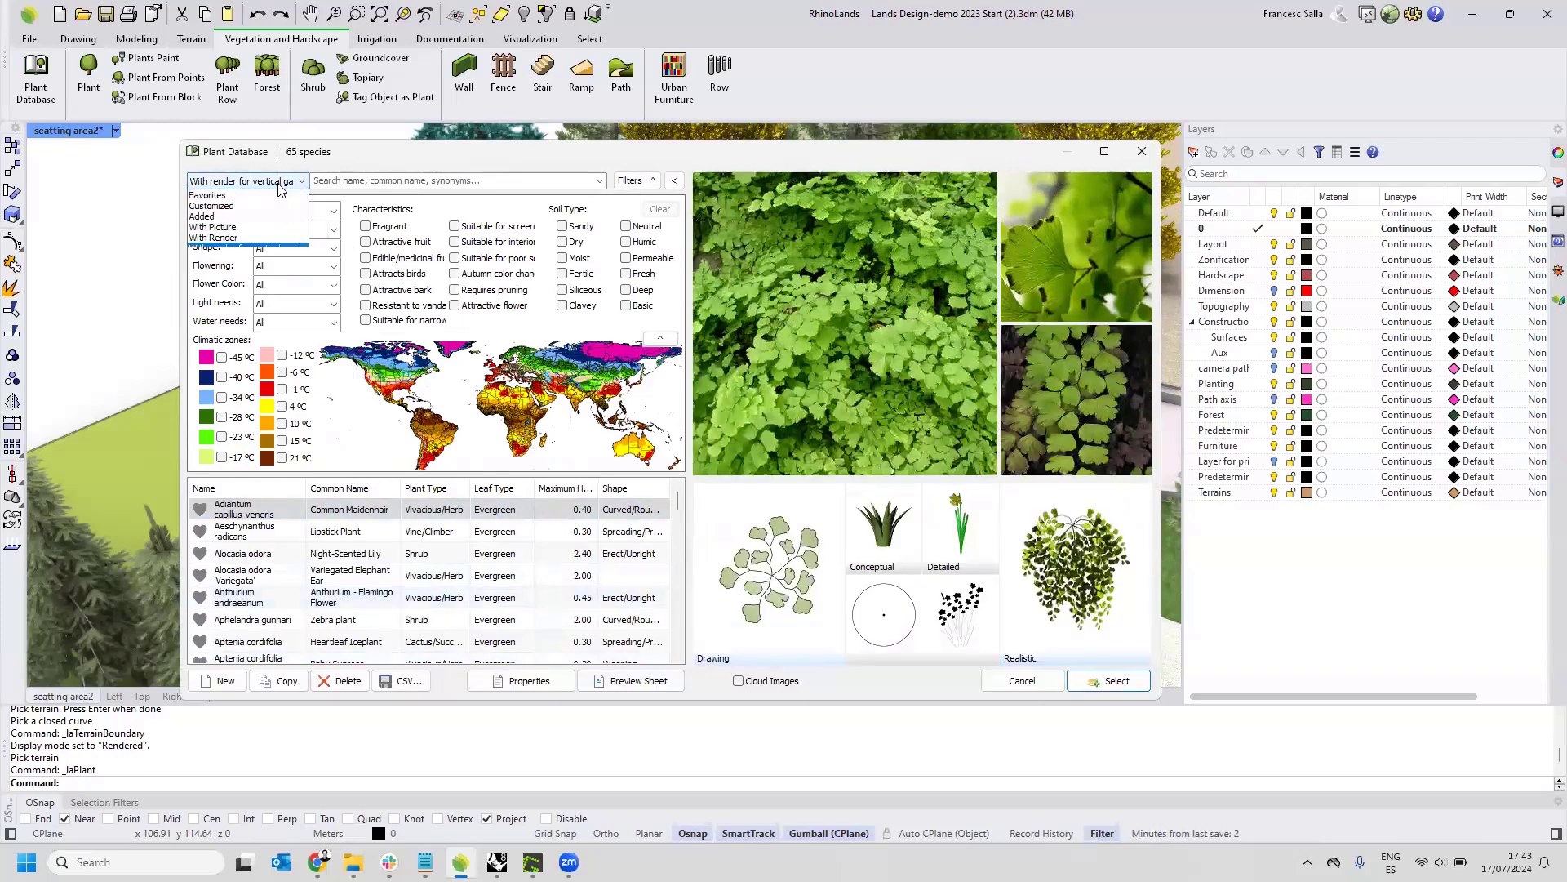
left_click(232, 196)
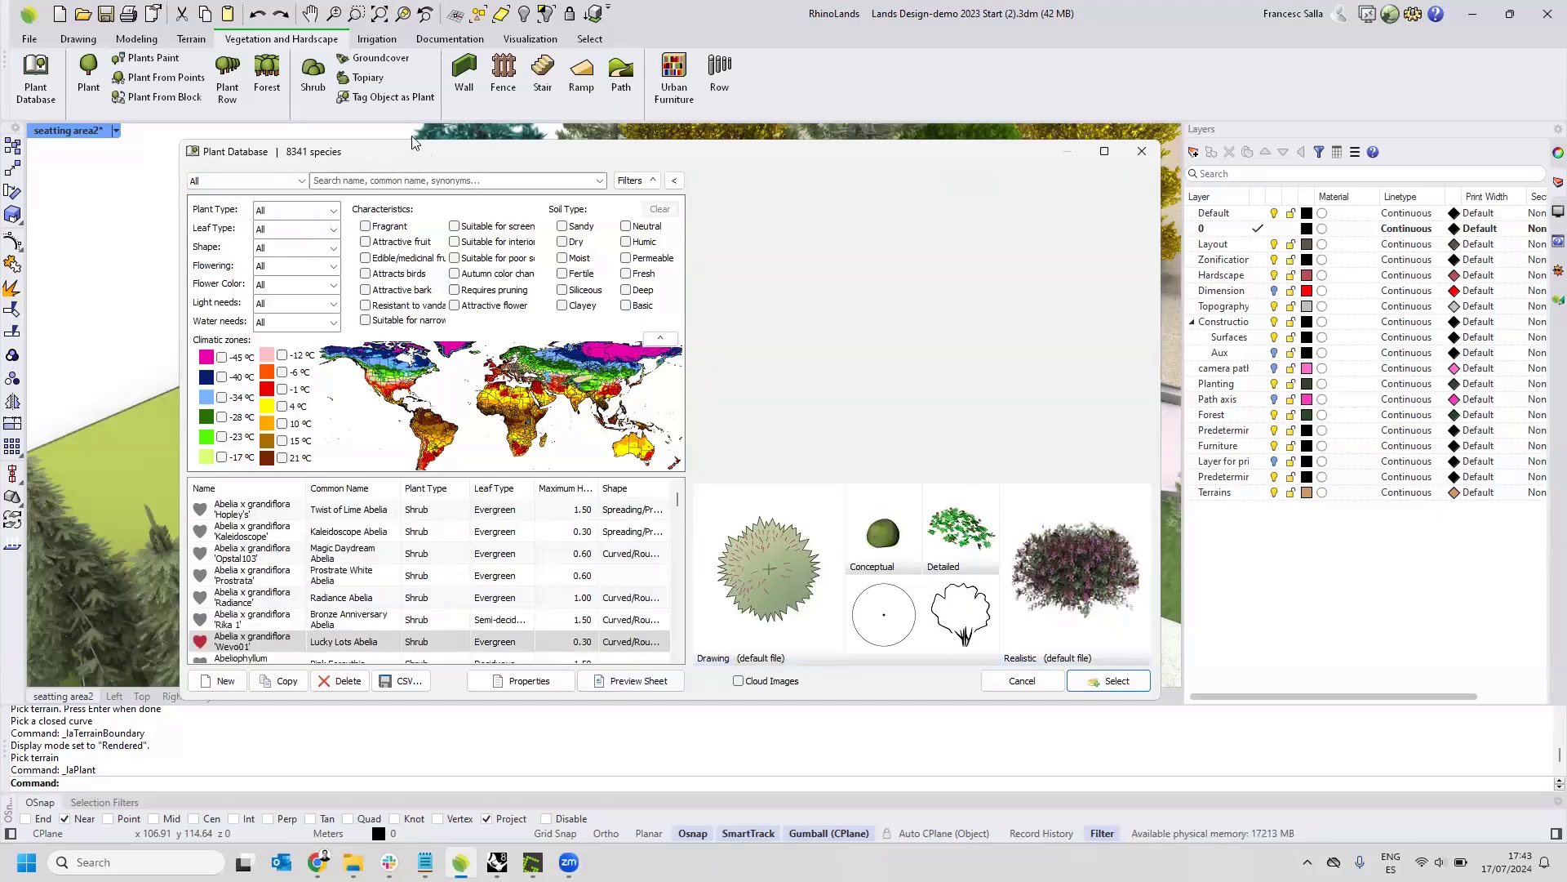
Search the plant database for "lemon" and select the Citrus lemon species.
left_click(410, 165)
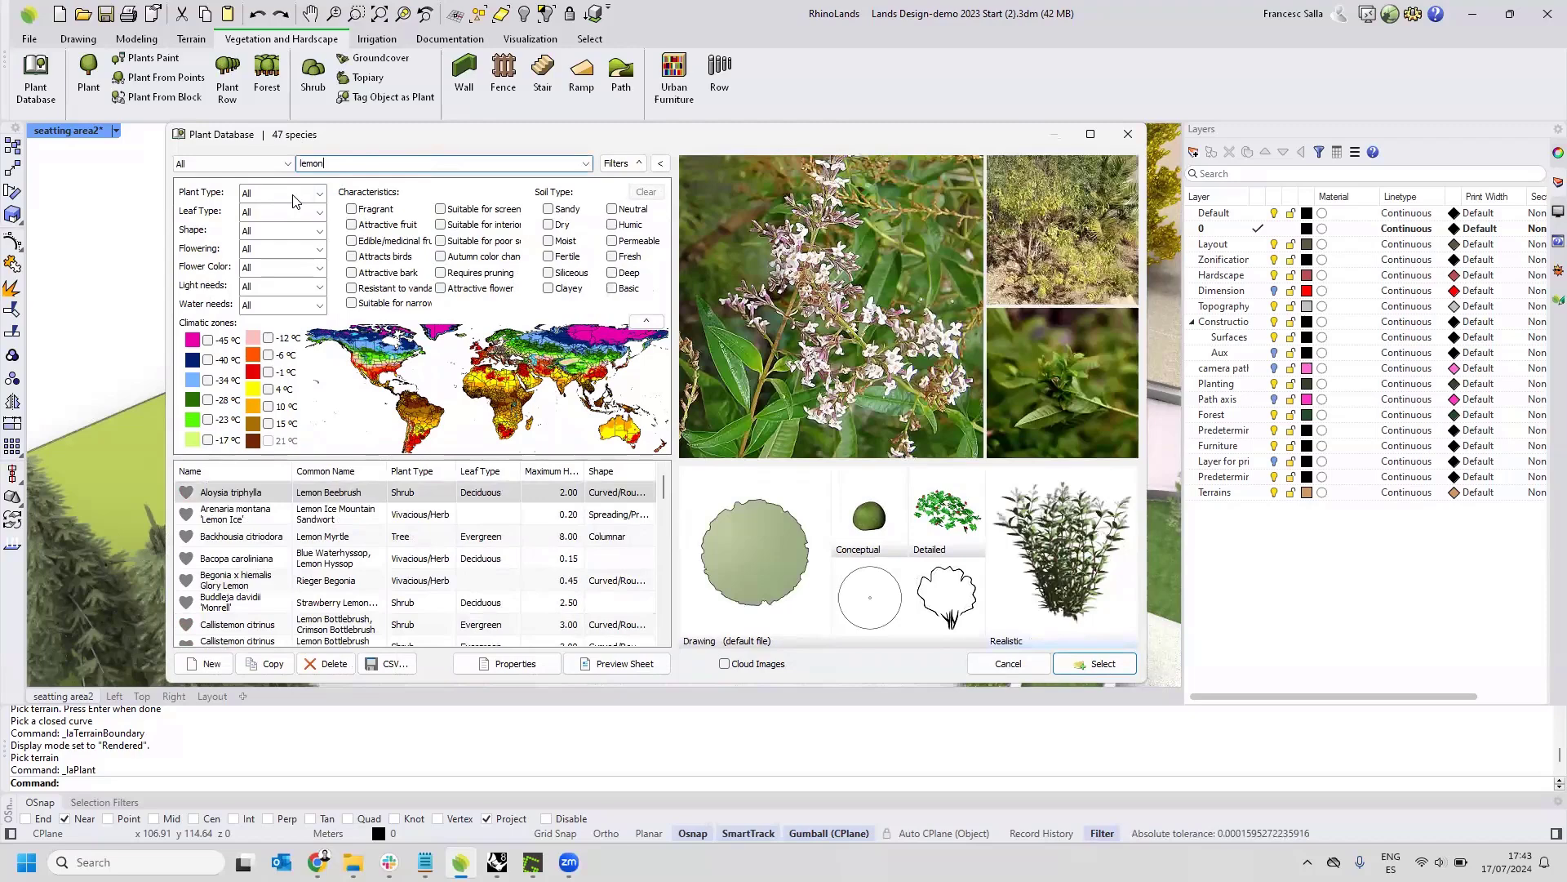
scroll(245, 572, "down", 1)
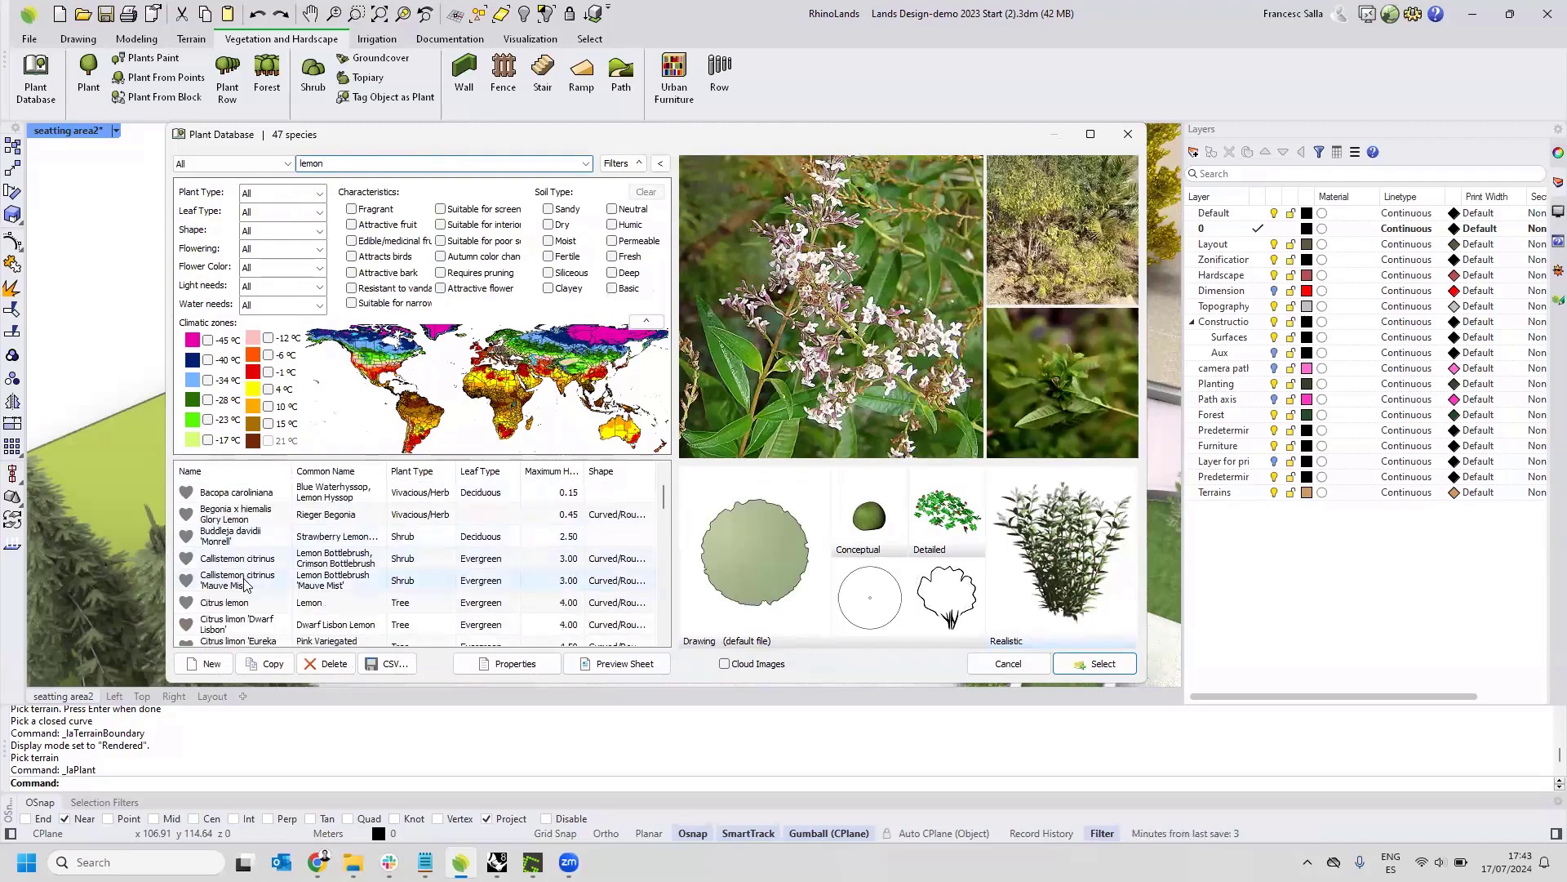
left_click(233, 603)
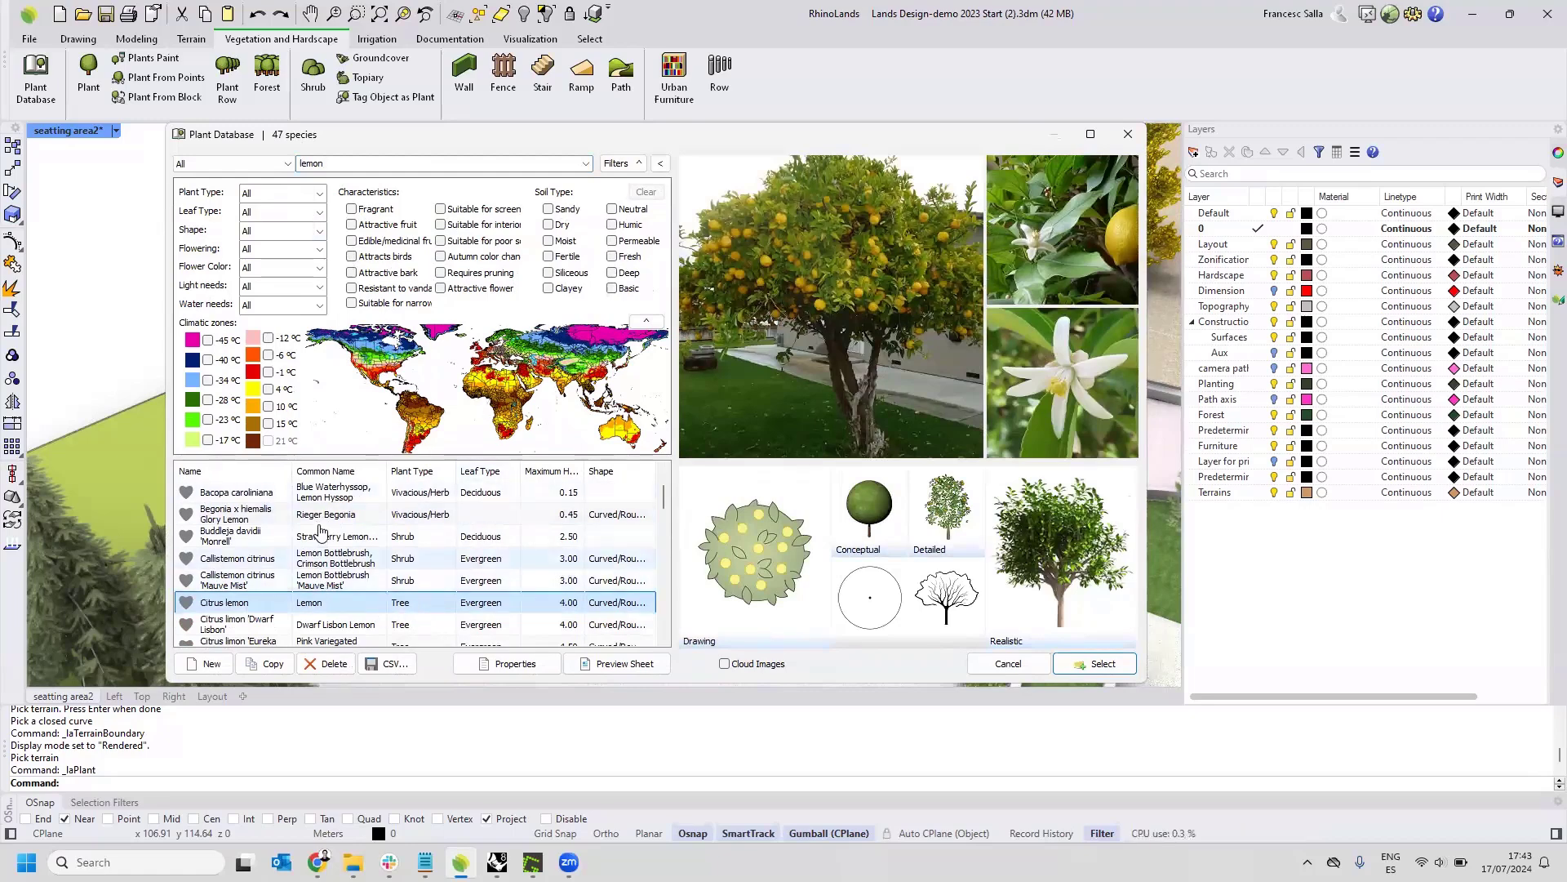
Start a new plant species and examine its Species Information, Morphology, Display and Render properties.
left_click(209, 665)
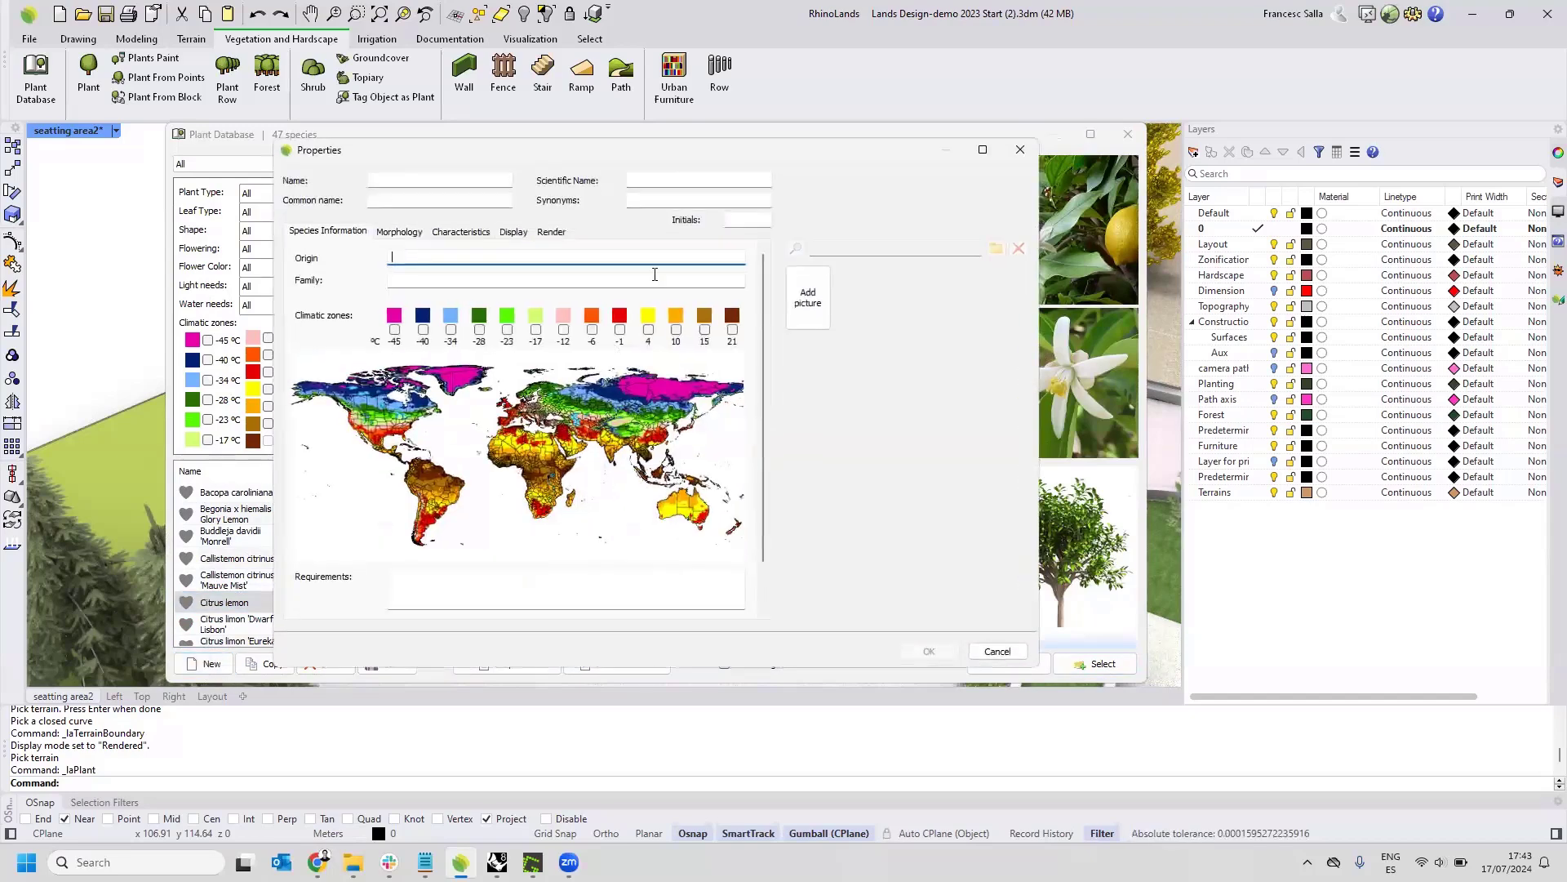
left_click_drag(529, 157, 563, 185)
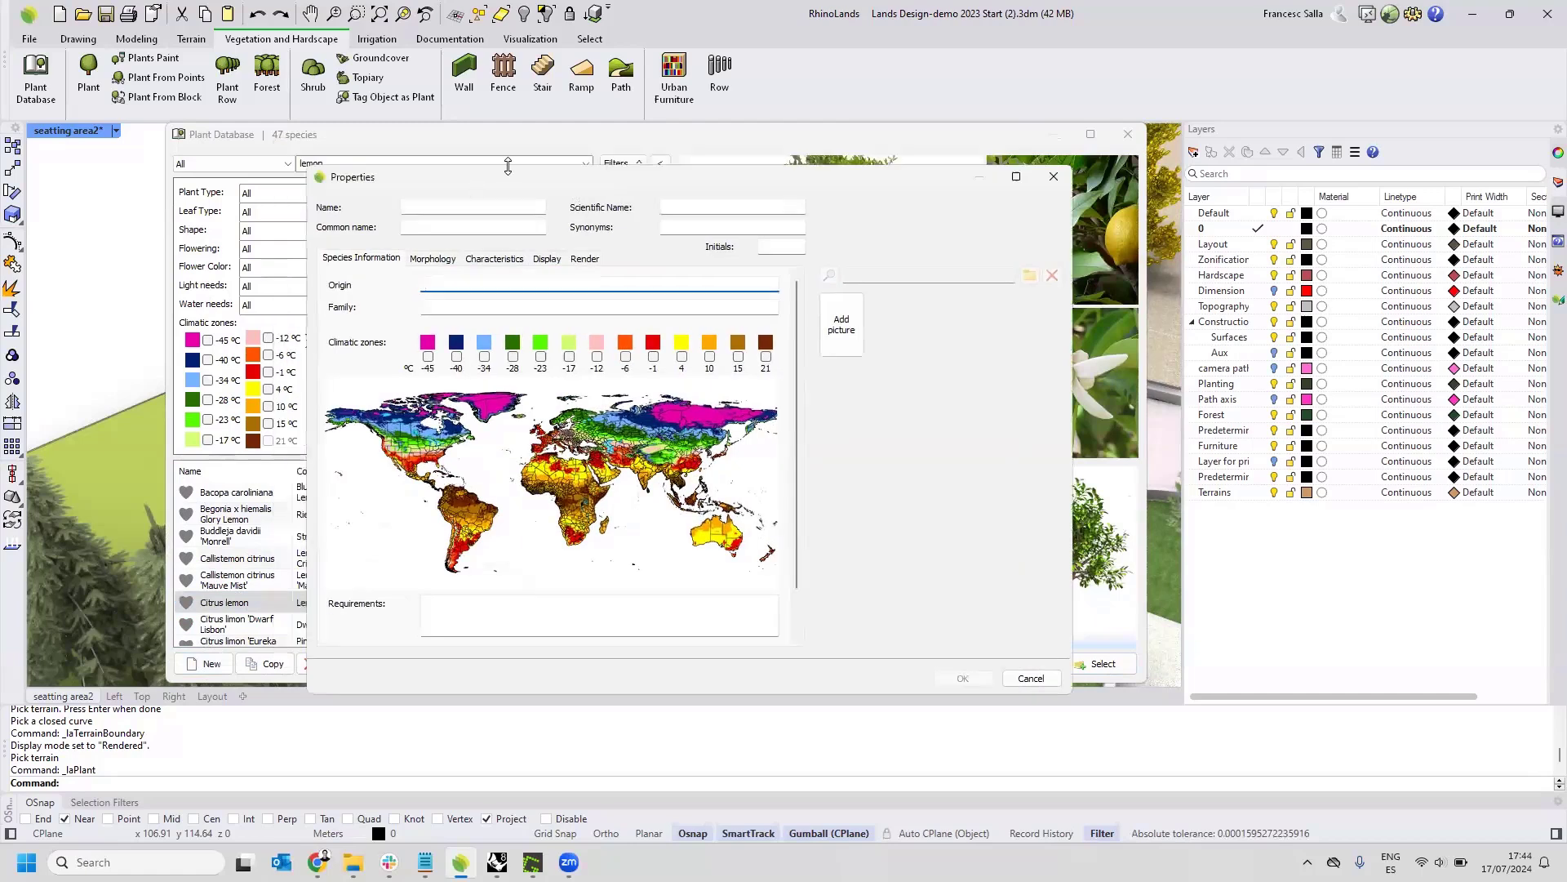
left_click(429, 260)
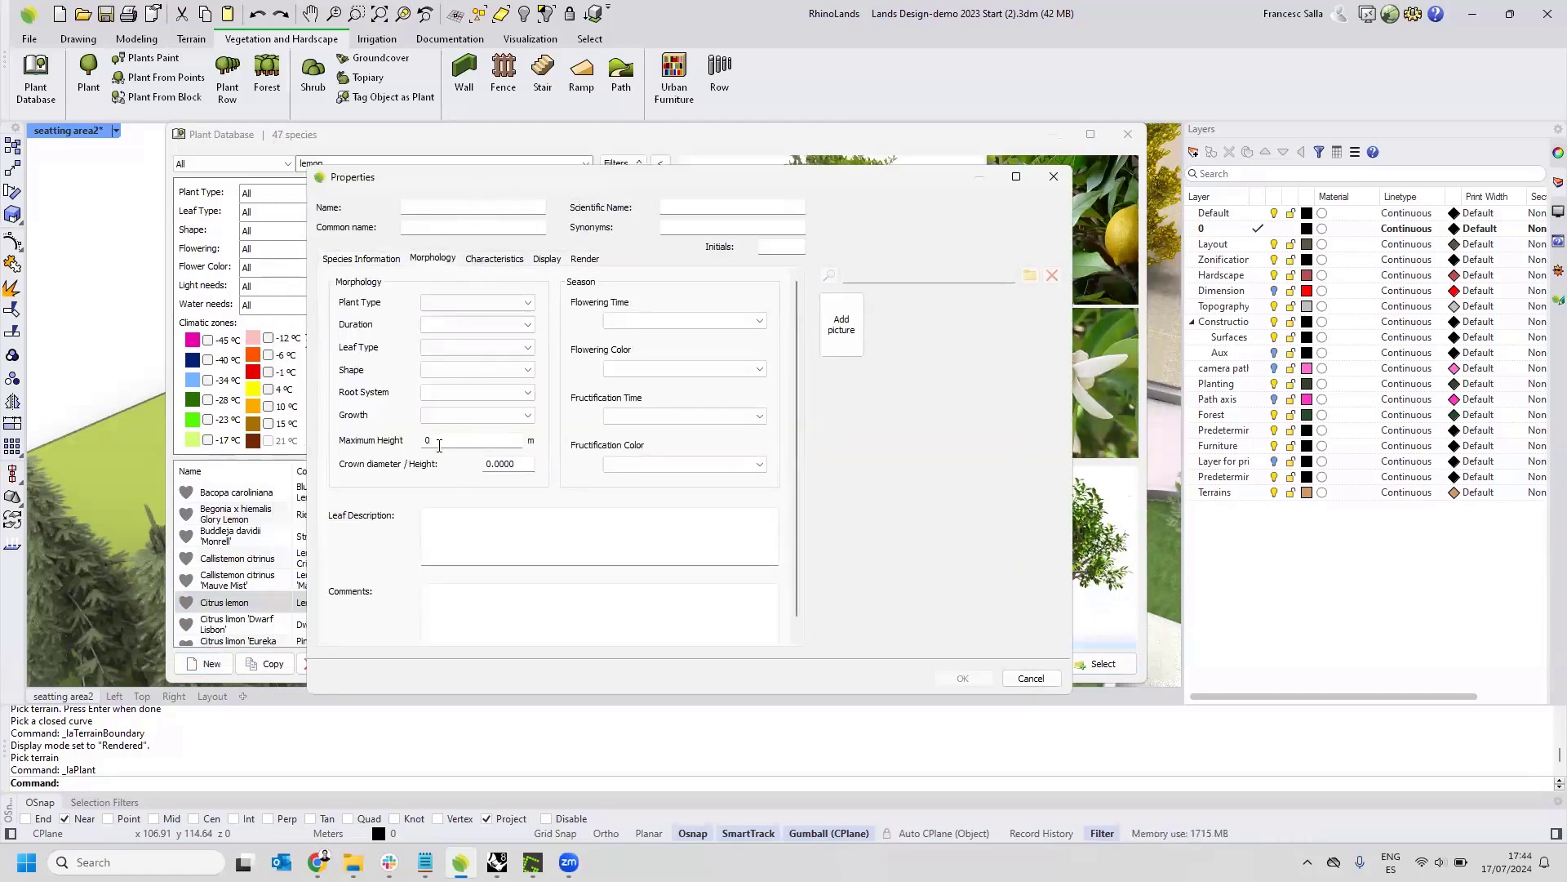
left_click(546, 259)
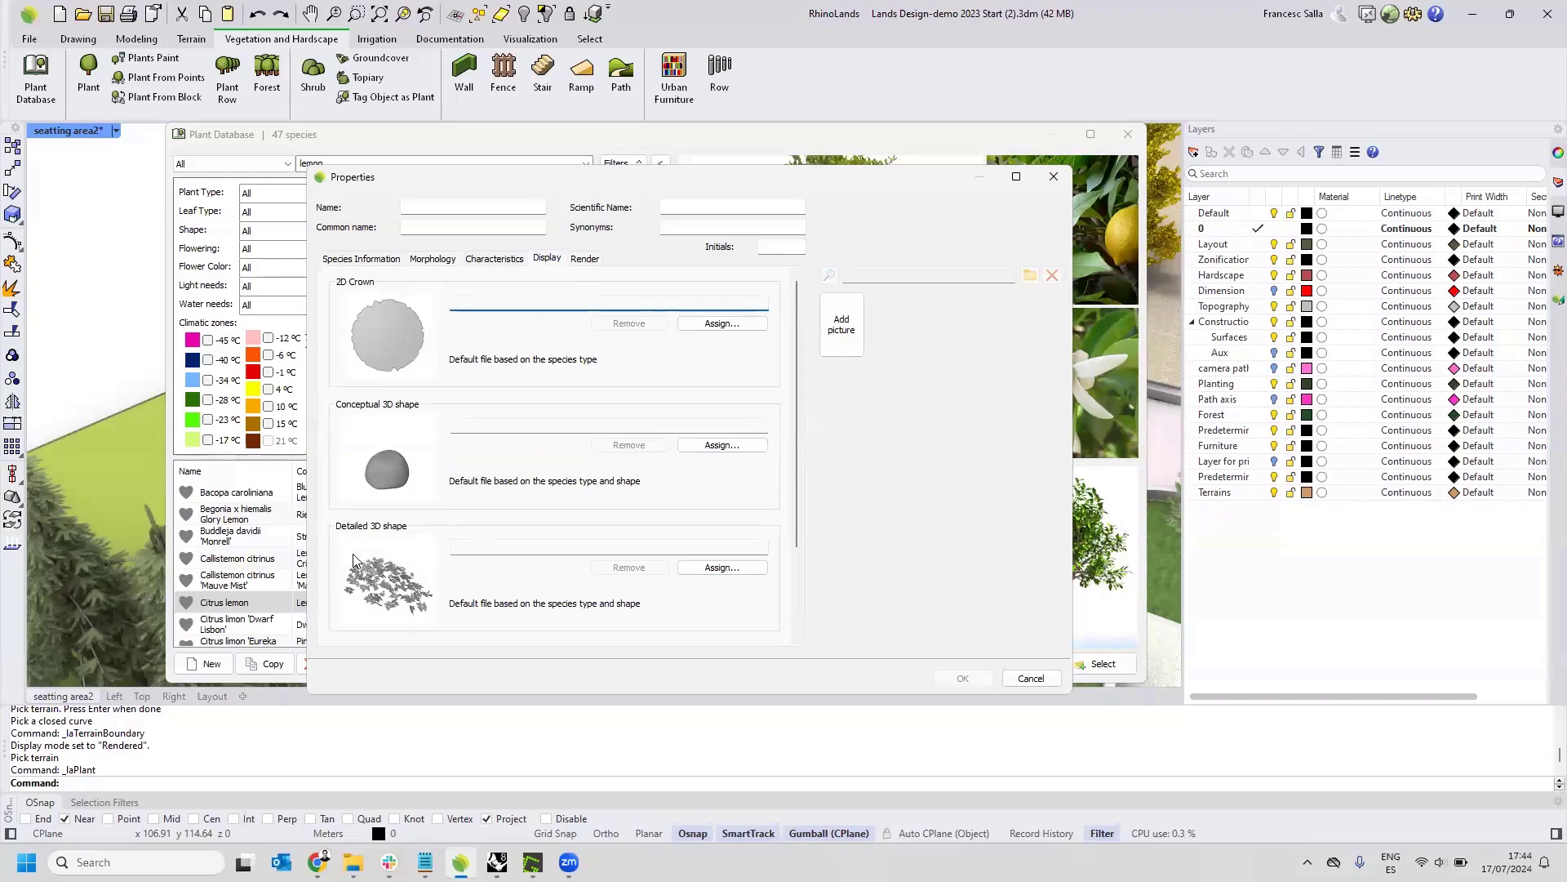
left_click(576, 258)
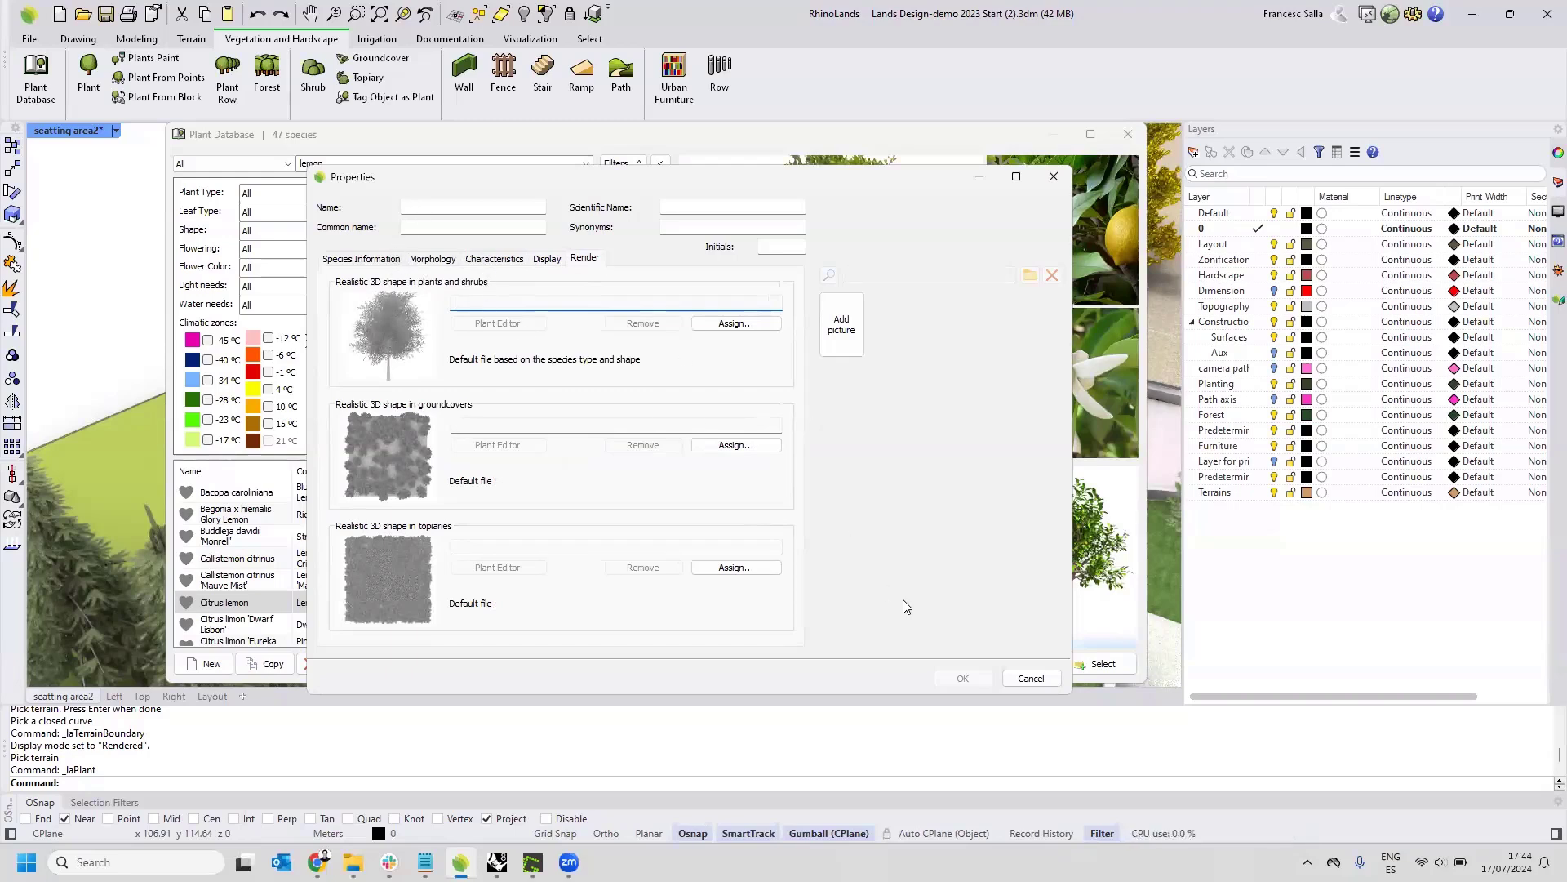
Discard the new species and set up a Citrus lemon plant with crown diameter 3.26 and approximate height 3.28.
left_click(1022, 680)
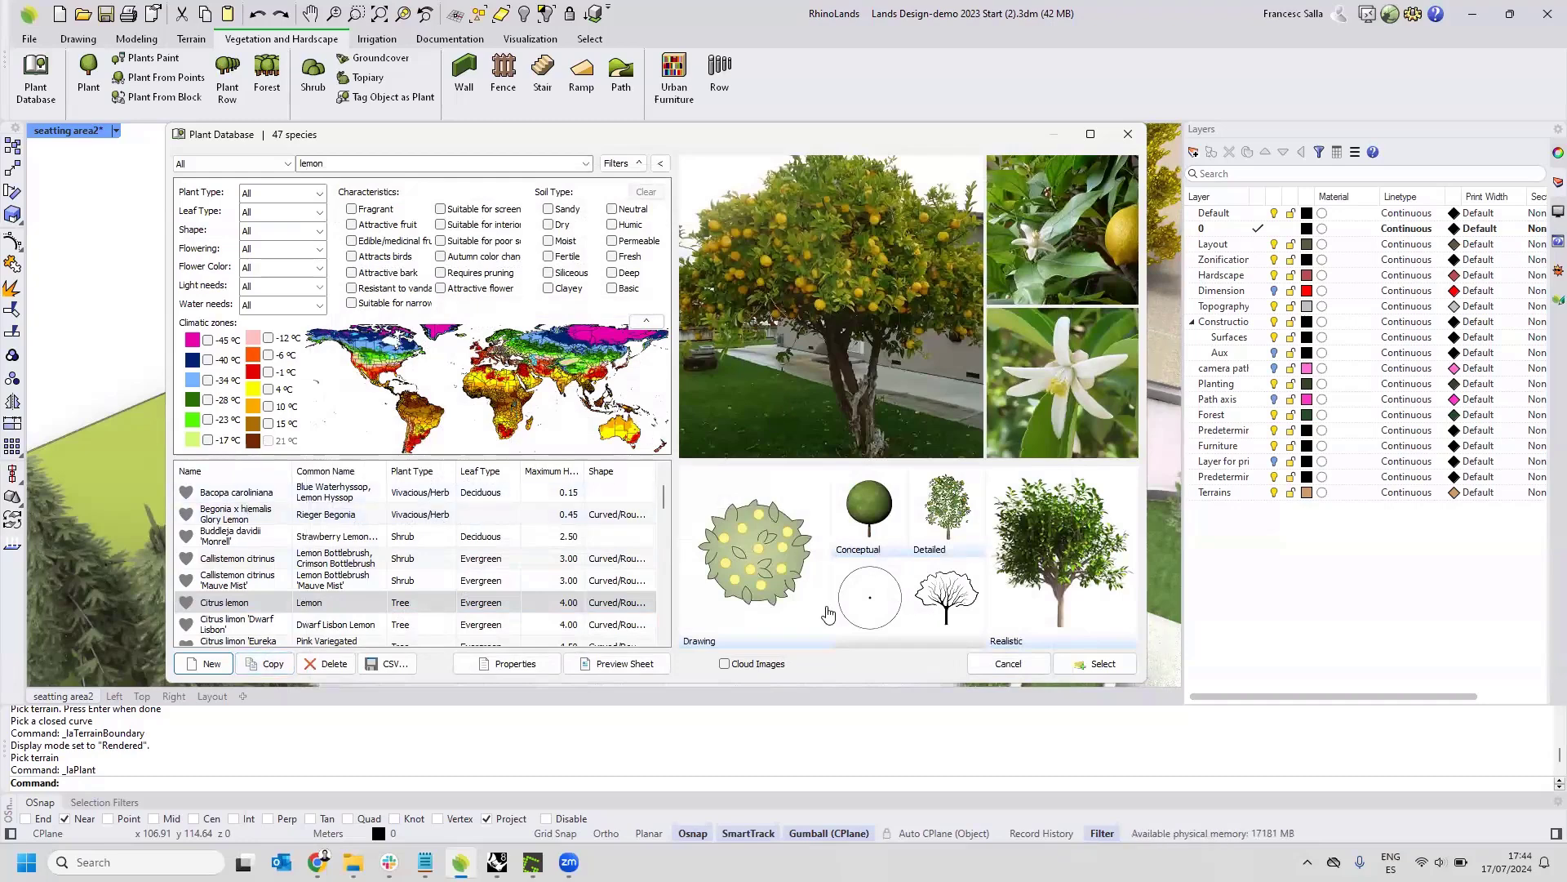
left_click(1098, 664)
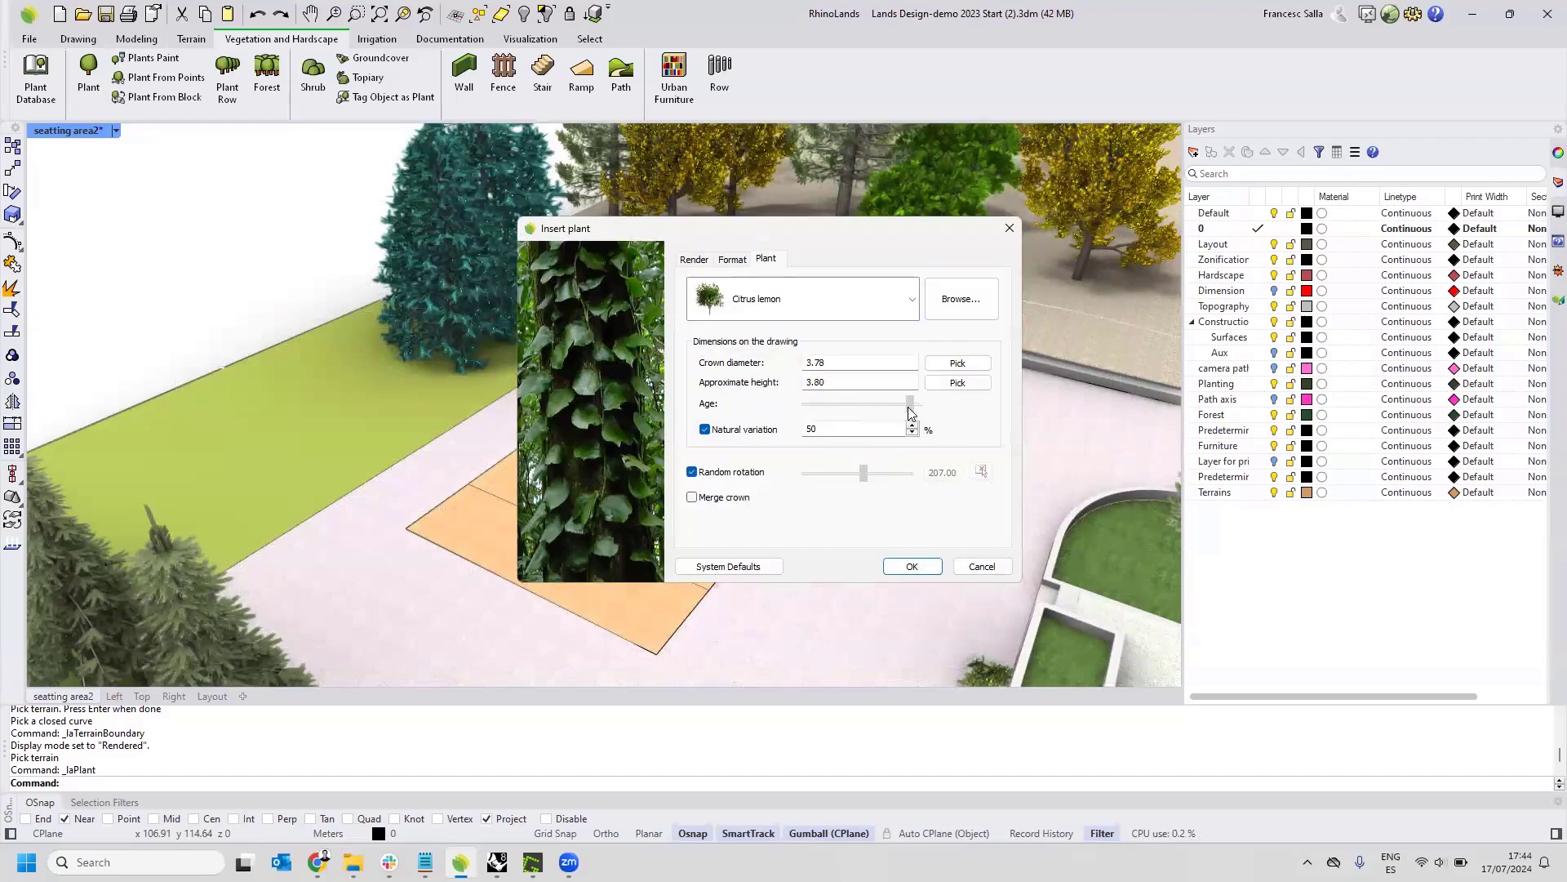
left_click_drag(913, 405, 884, 410)
left_click_drag(882, 403, 894, 405)
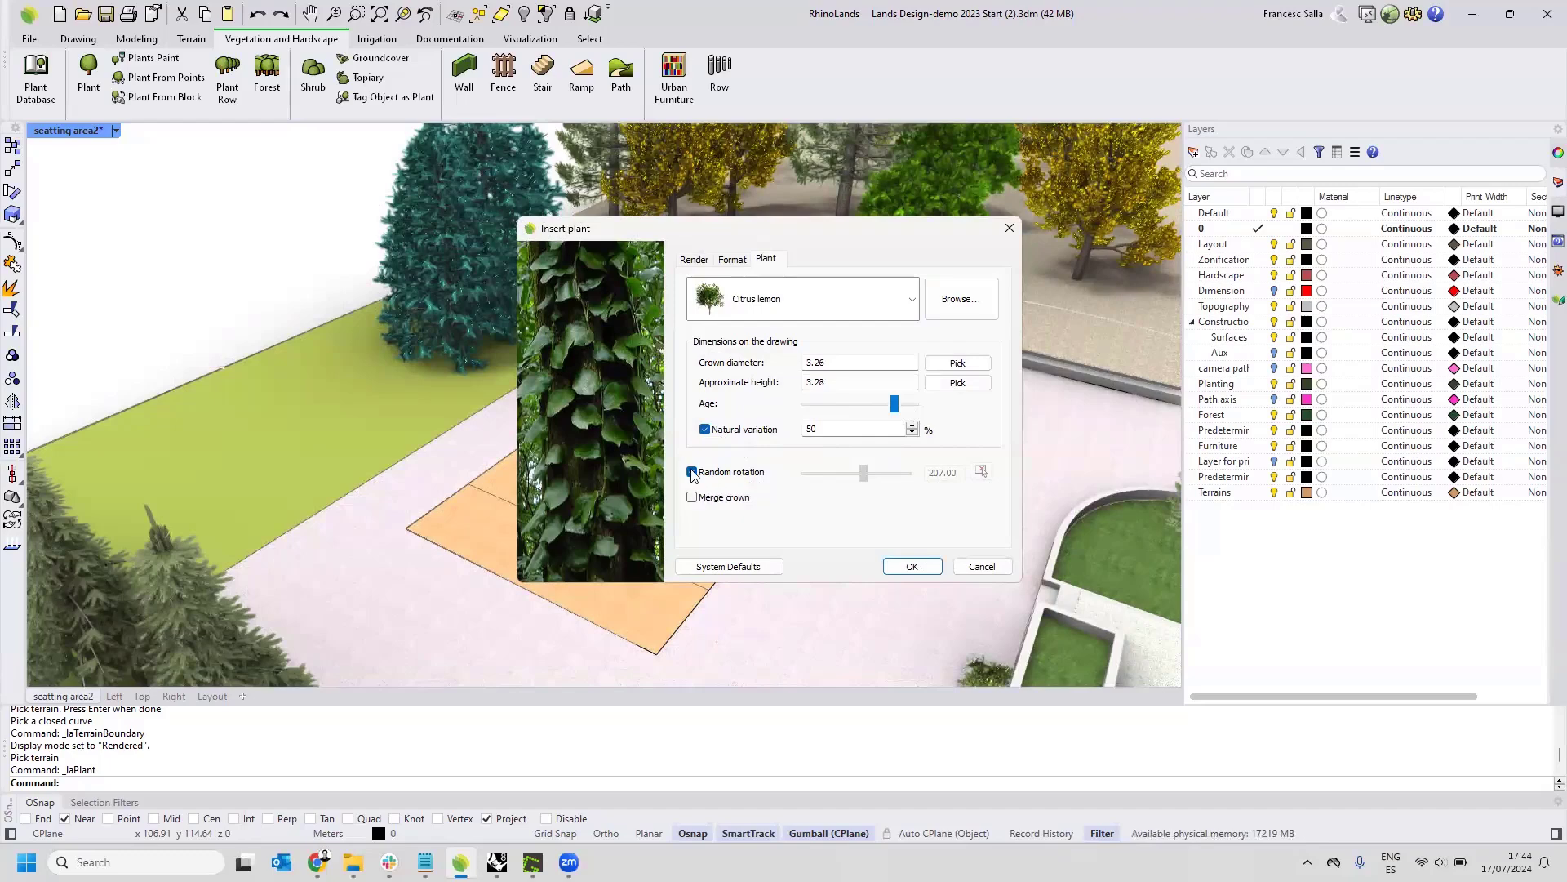
left_click(916, 567)
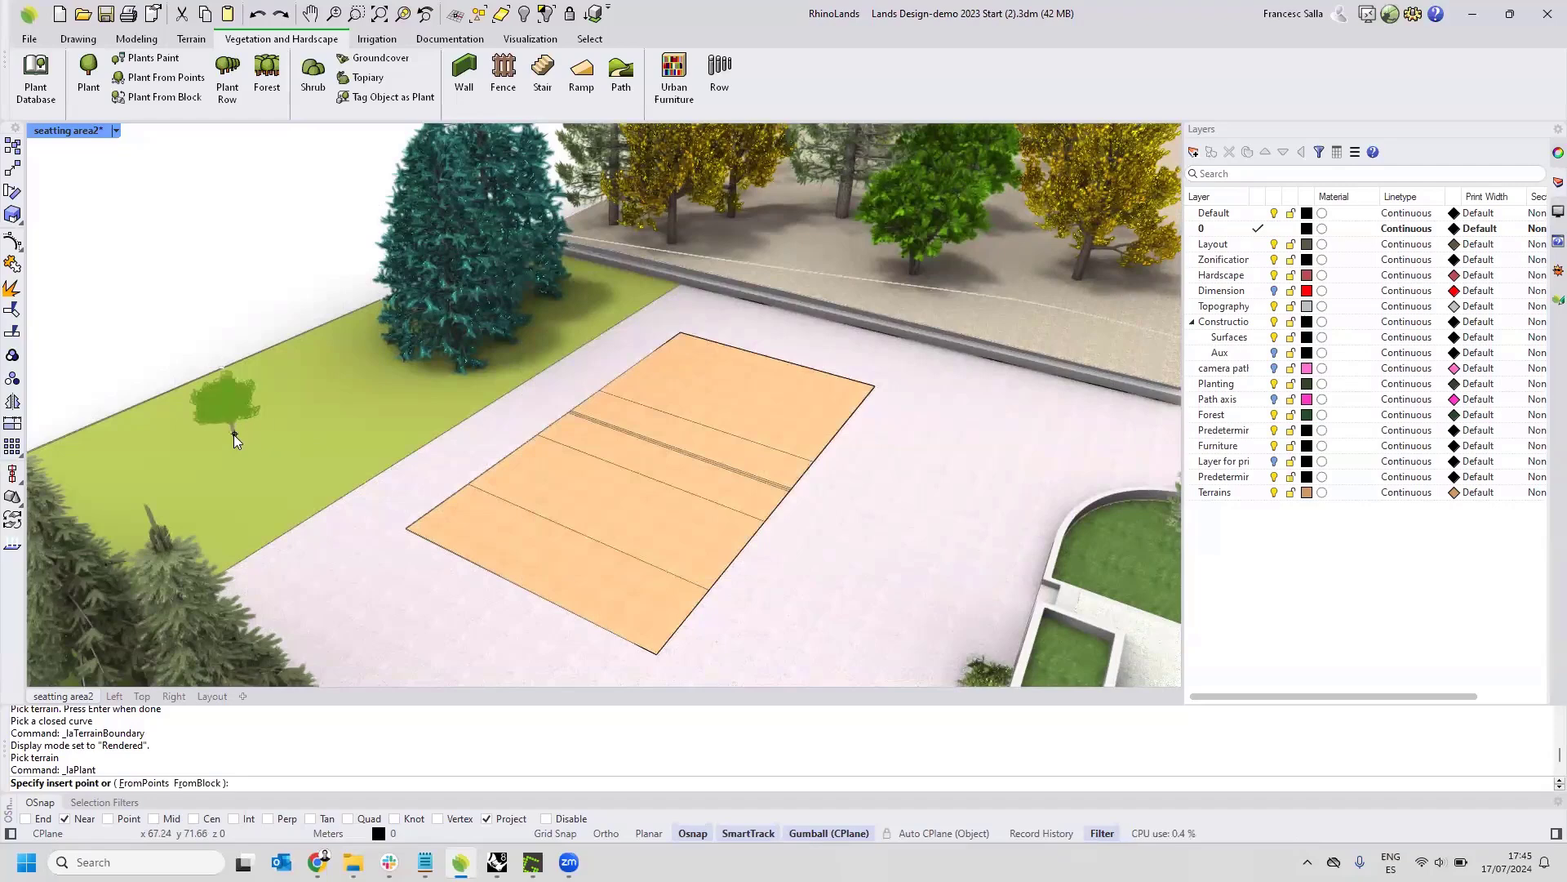
Insert two Citrus lemon trees side by side on the green strip near the conifers and end the insertion.
left_click(234, 432)
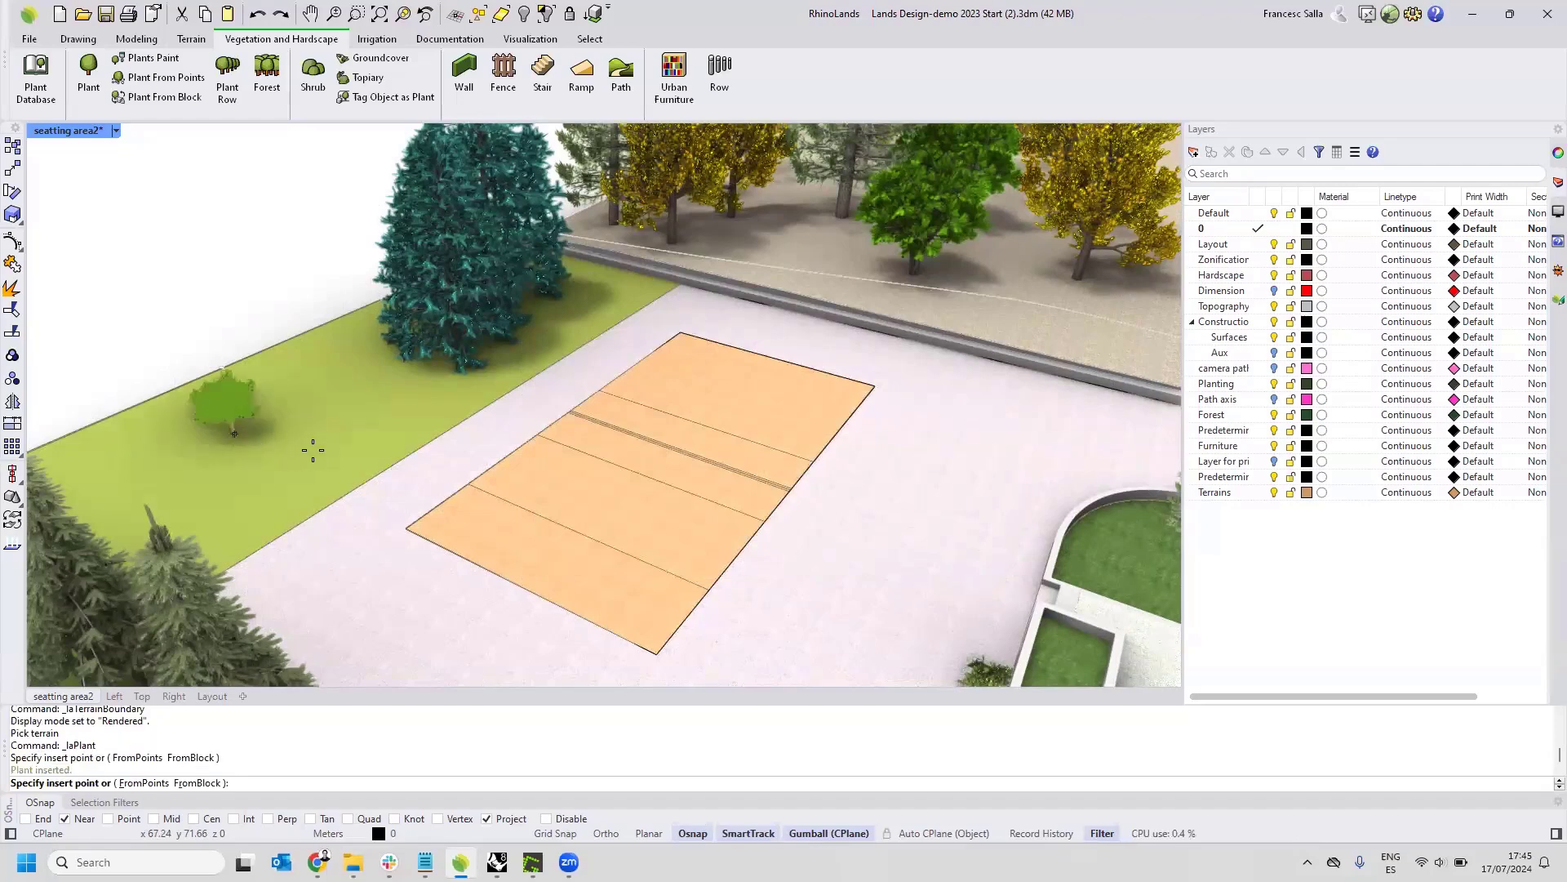
left_click(313, 450)
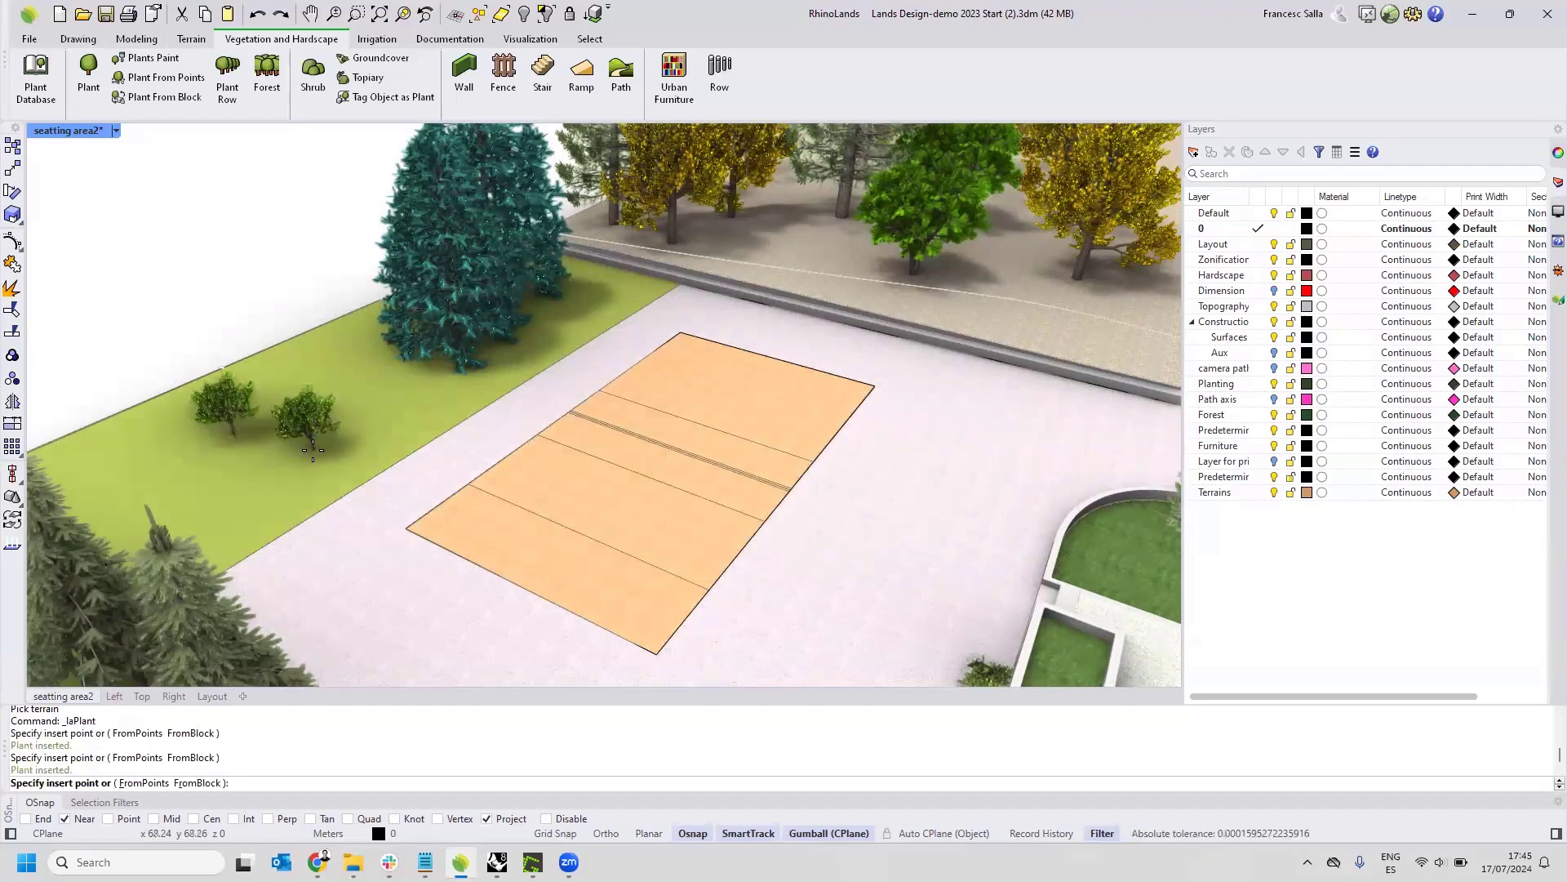
left_click(451, 467)
key("Escape")
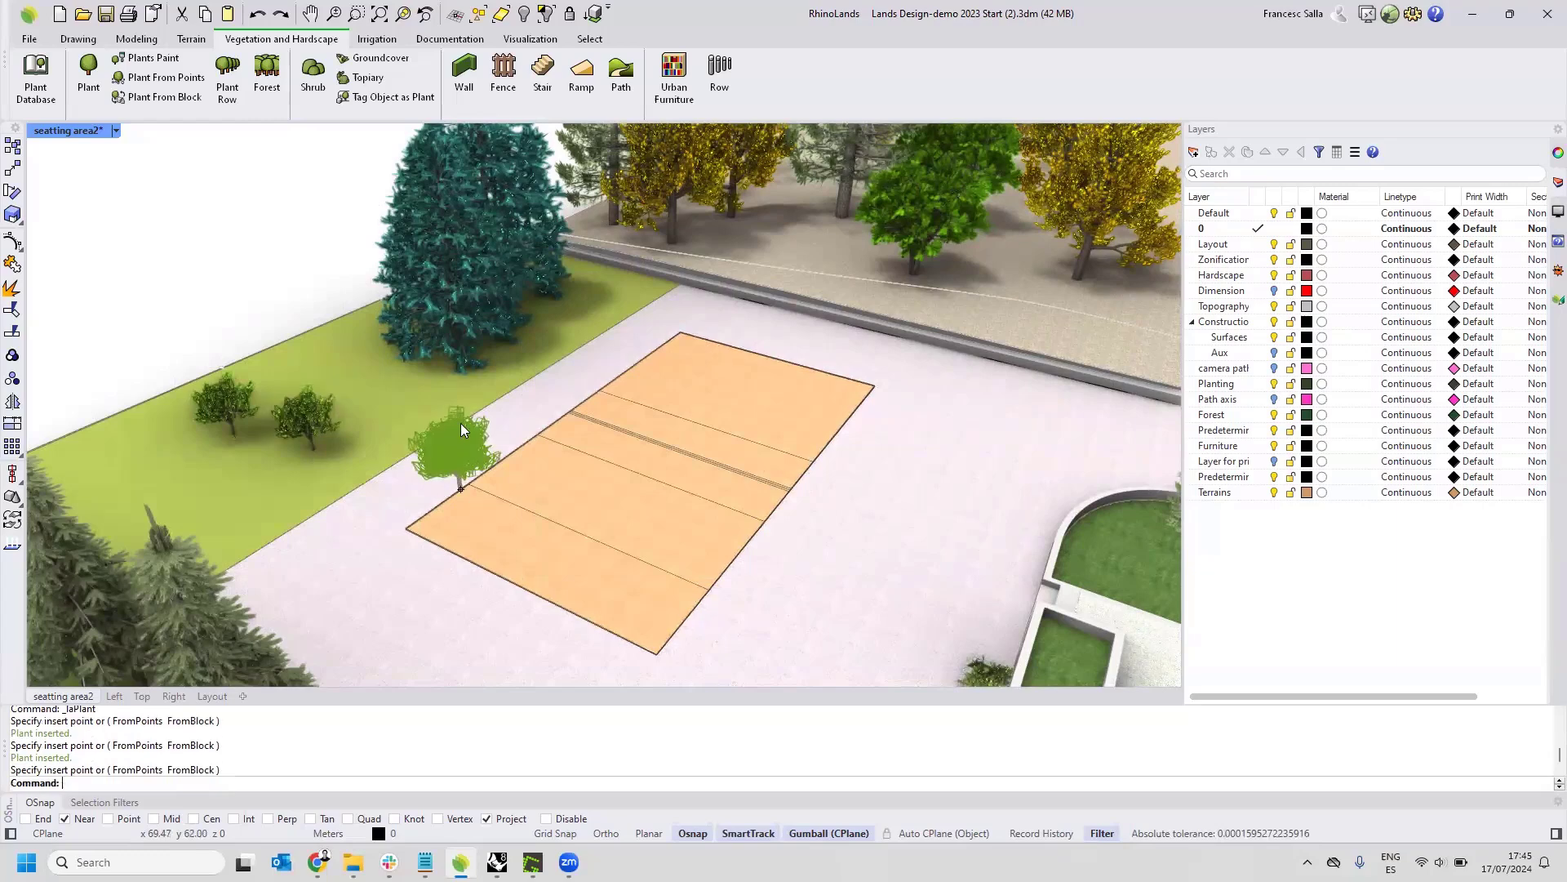
Increase the age of the second lemon tree, nearer the court, and change its species to Cedrus deodara.
left_click(281, 410)
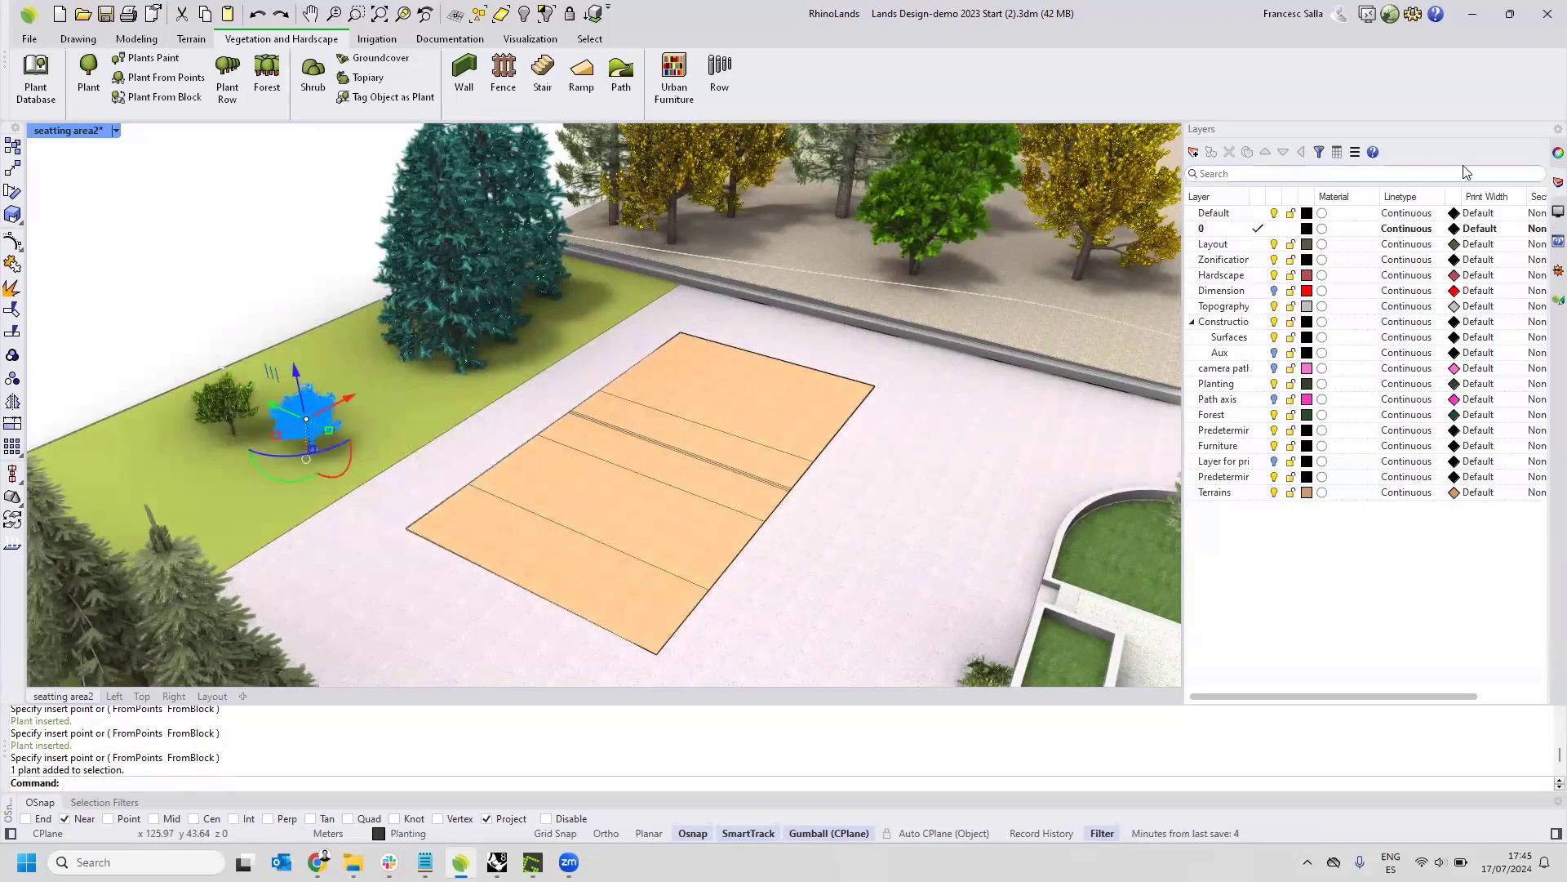
left_click(1553, 298)
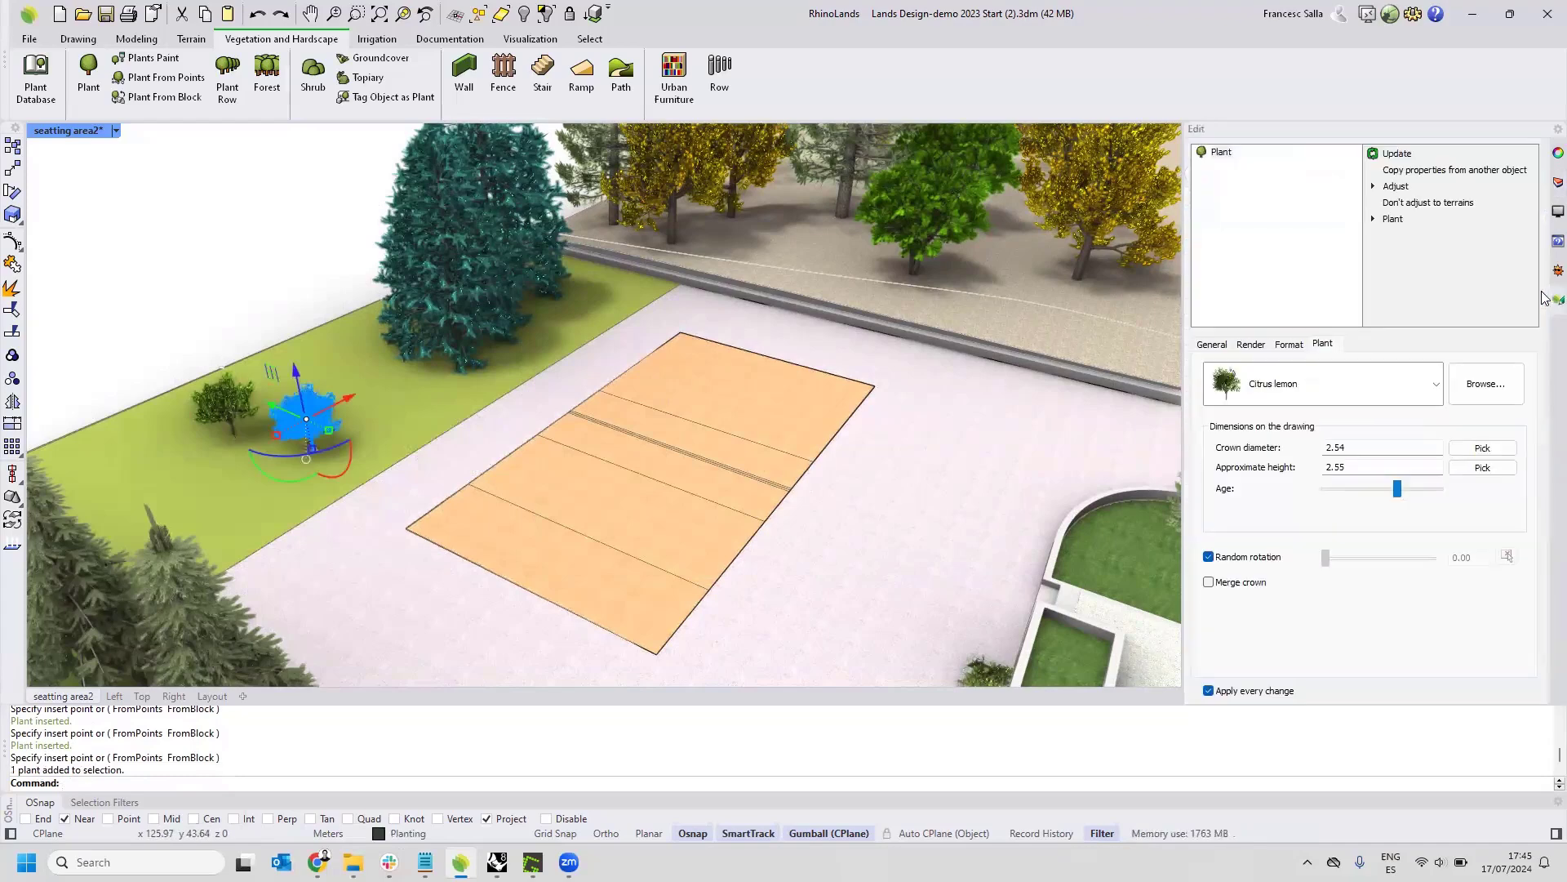
mouse_move(1400, 491)
left_mouse_down()
mouse_move(1460, 497)
mouse_move(1426, 493)
left_mouse_up()
left_click(1436, 400)
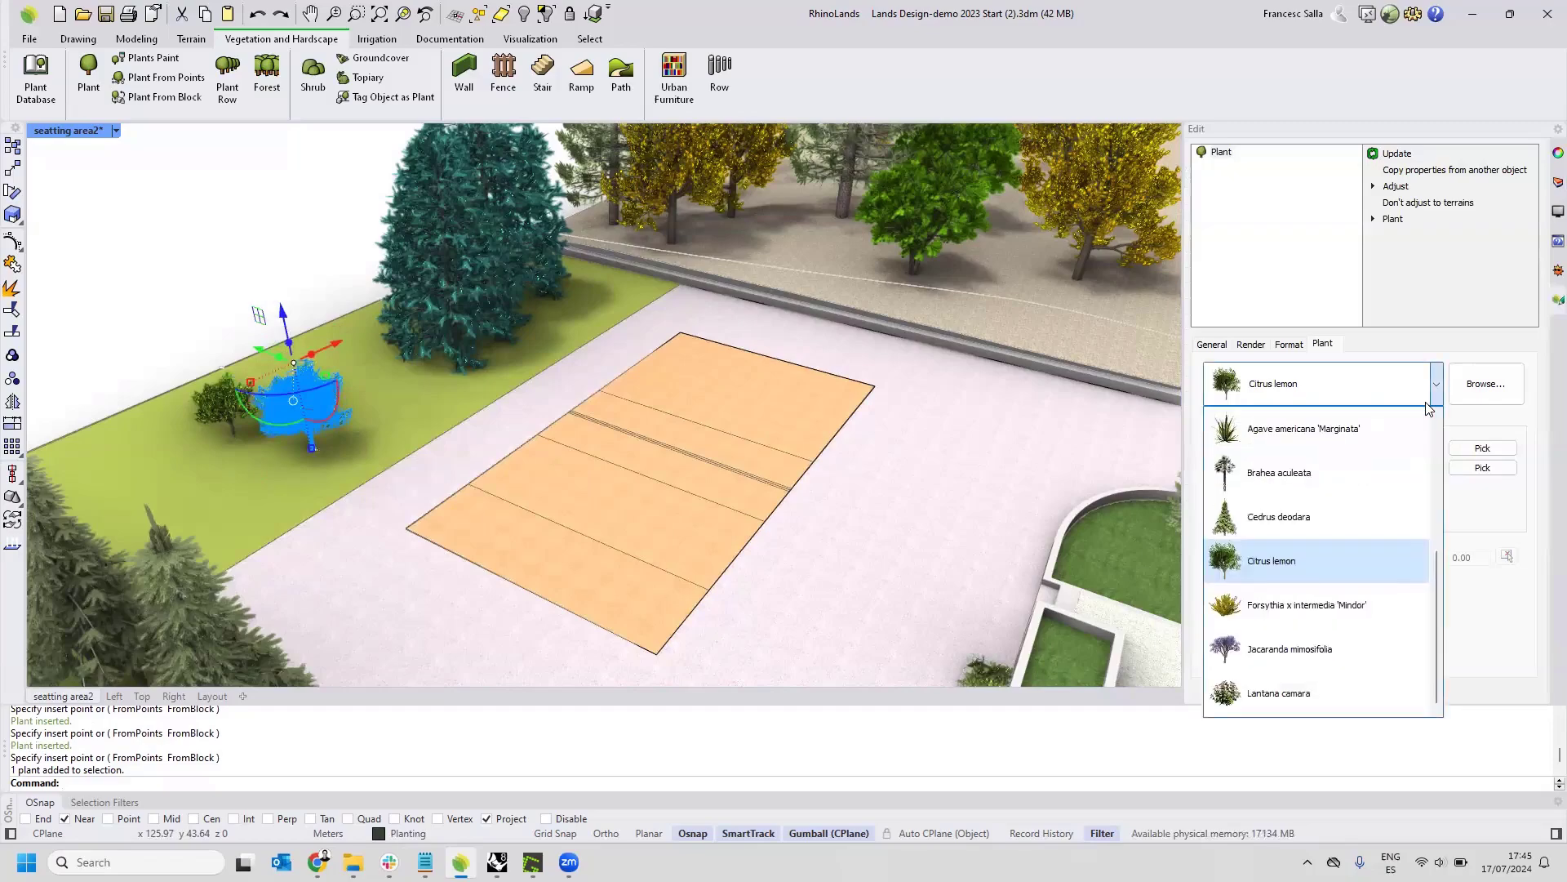
left_click(1326, 509)
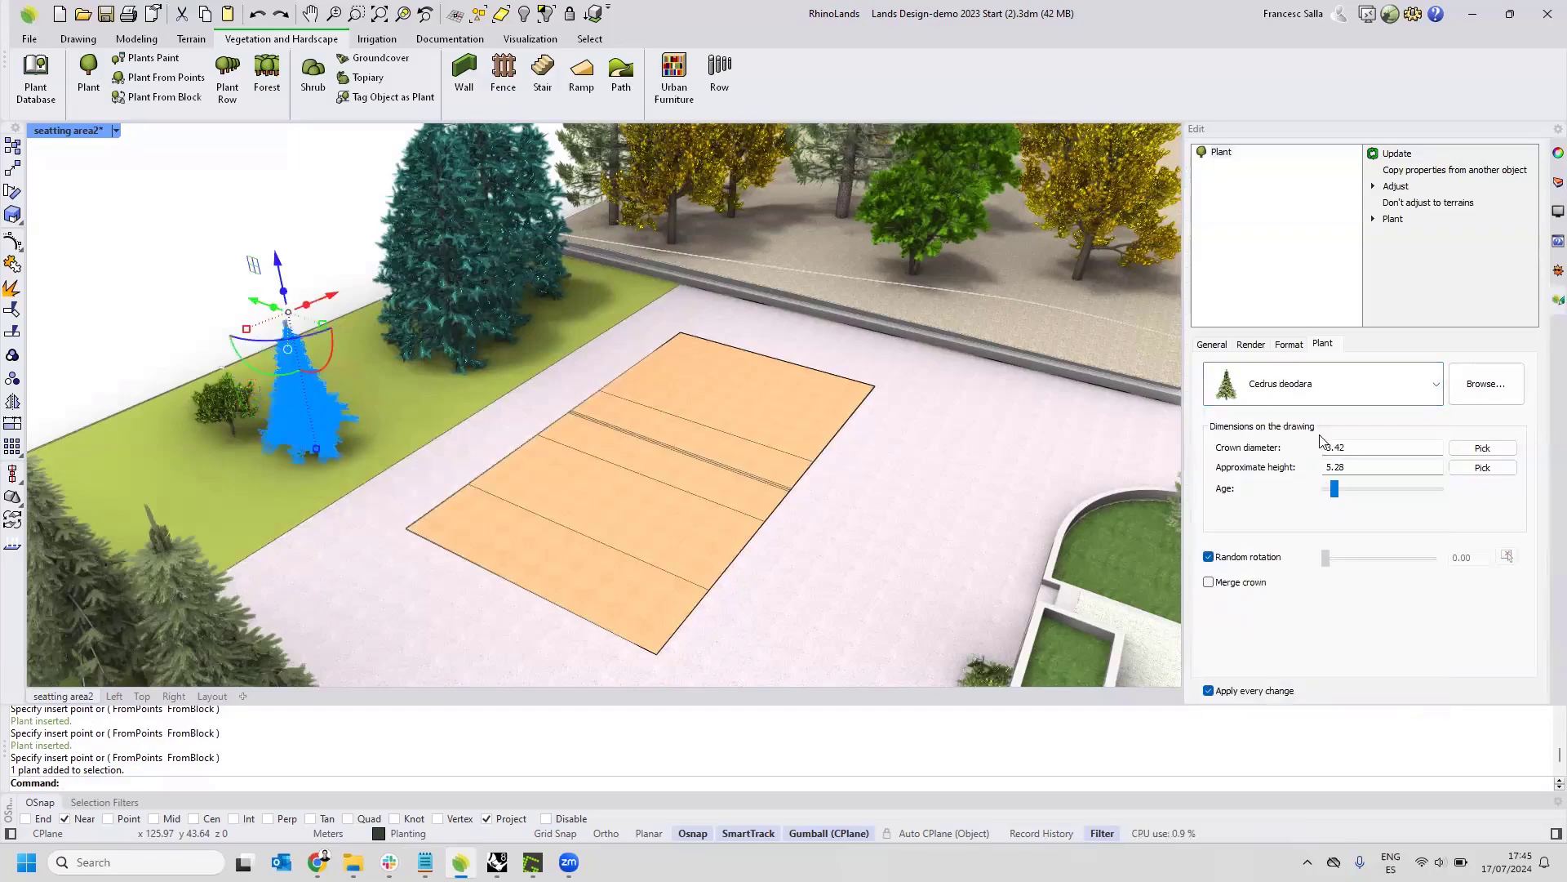
Deselect the tree, turn off viewport syncing in the Top view and switch that view to 2D plant display.
scroll(712, 364, "down", 4)
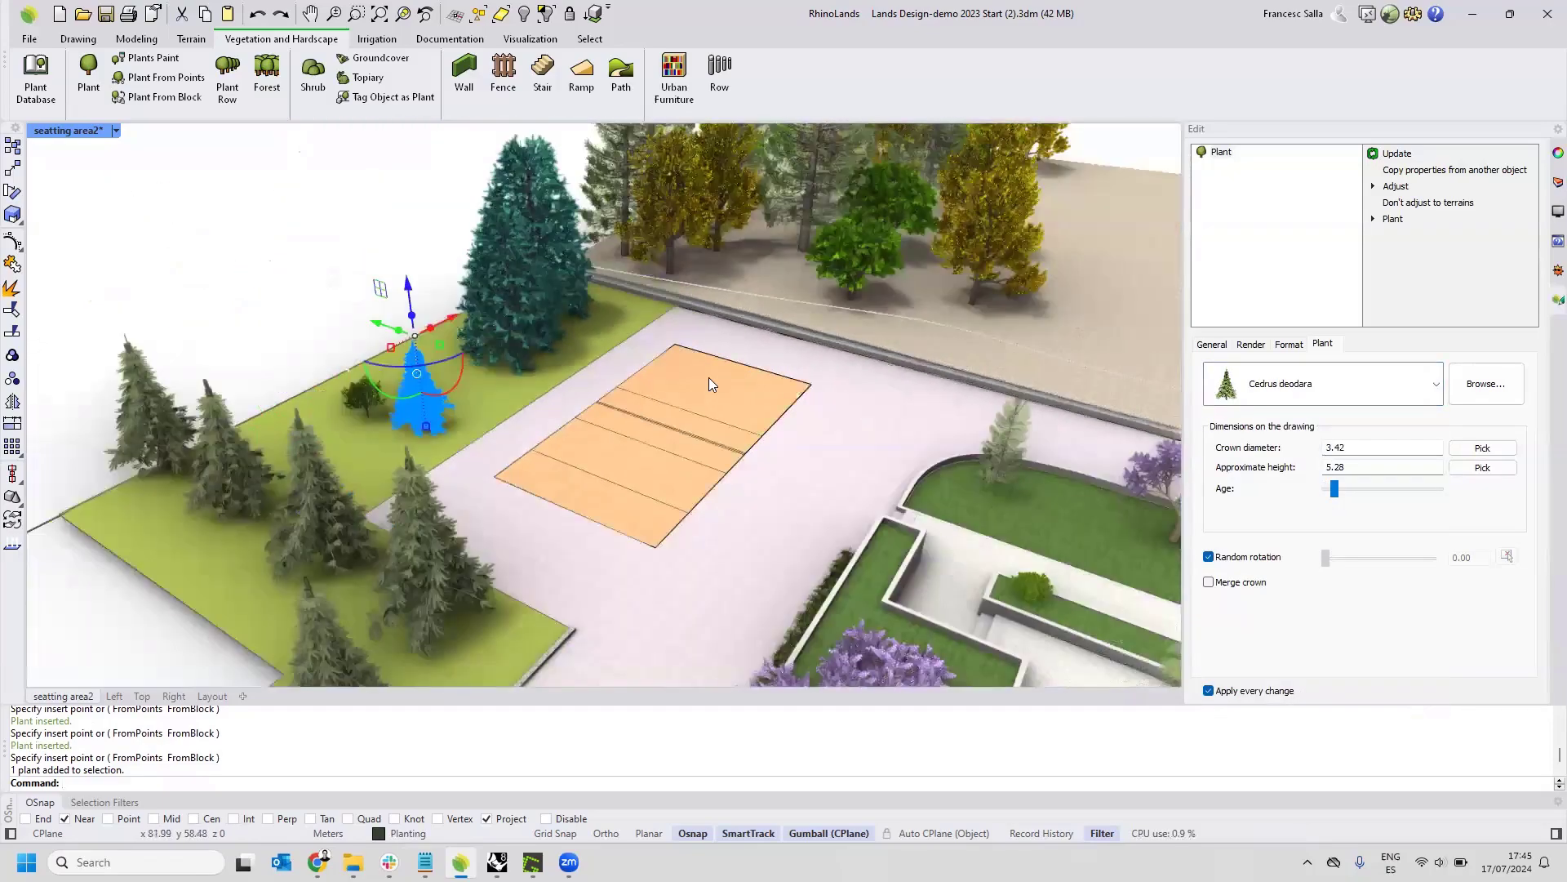
right_click_drag(708, 378, 671, 372)
scroll(730, 369, "down", 6)
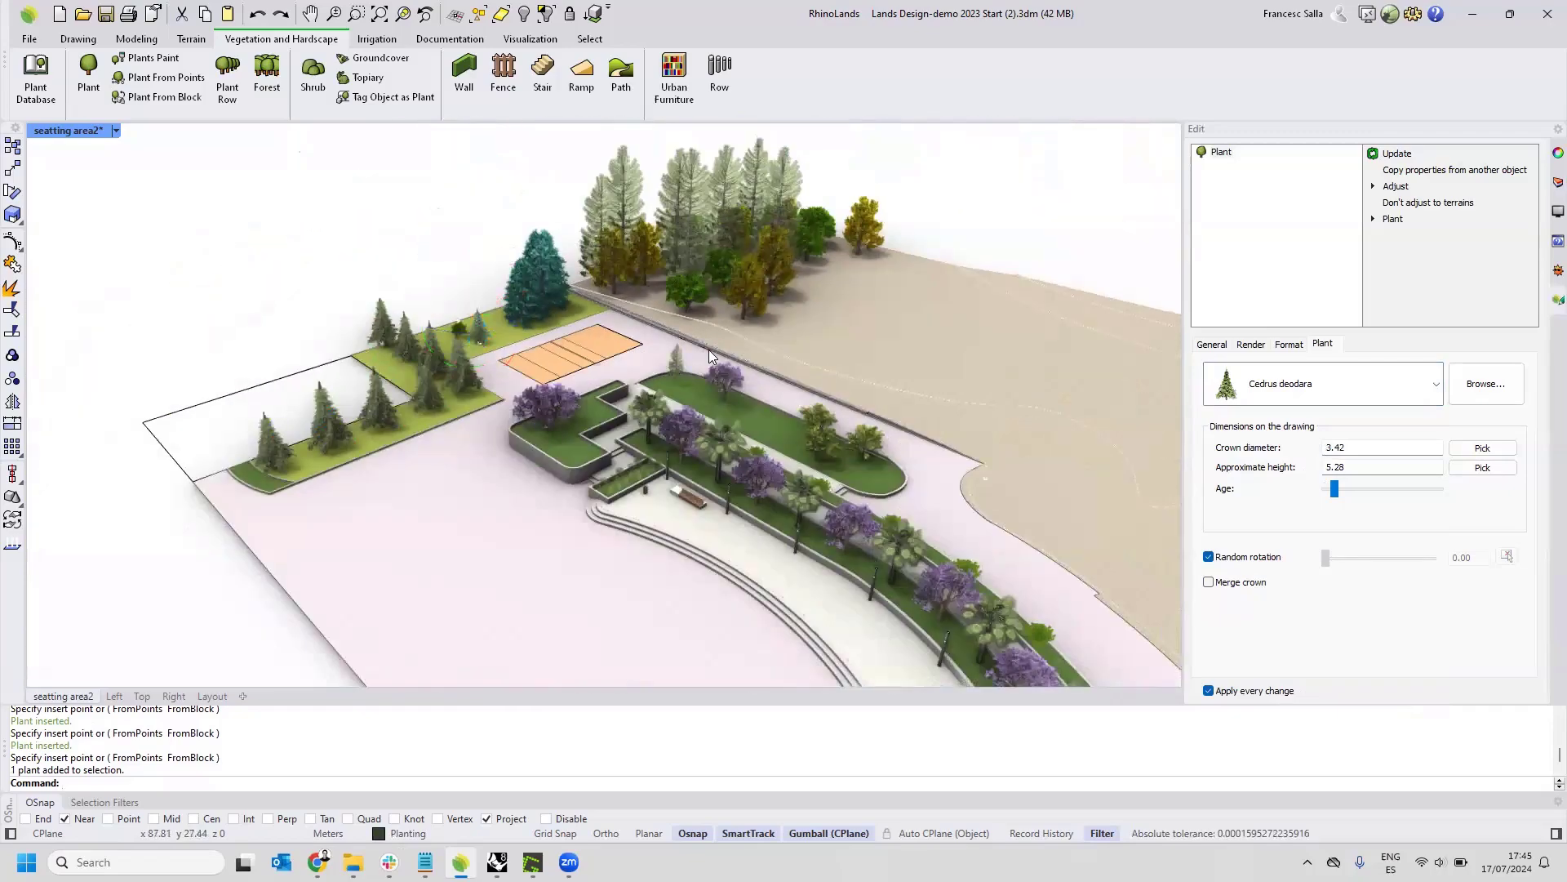
key("Escape")
right_click_drag(708, 351, 702, 348)
scroll(702, 348, "down", 4)
right_click_drag(778, 401, 506, 224)
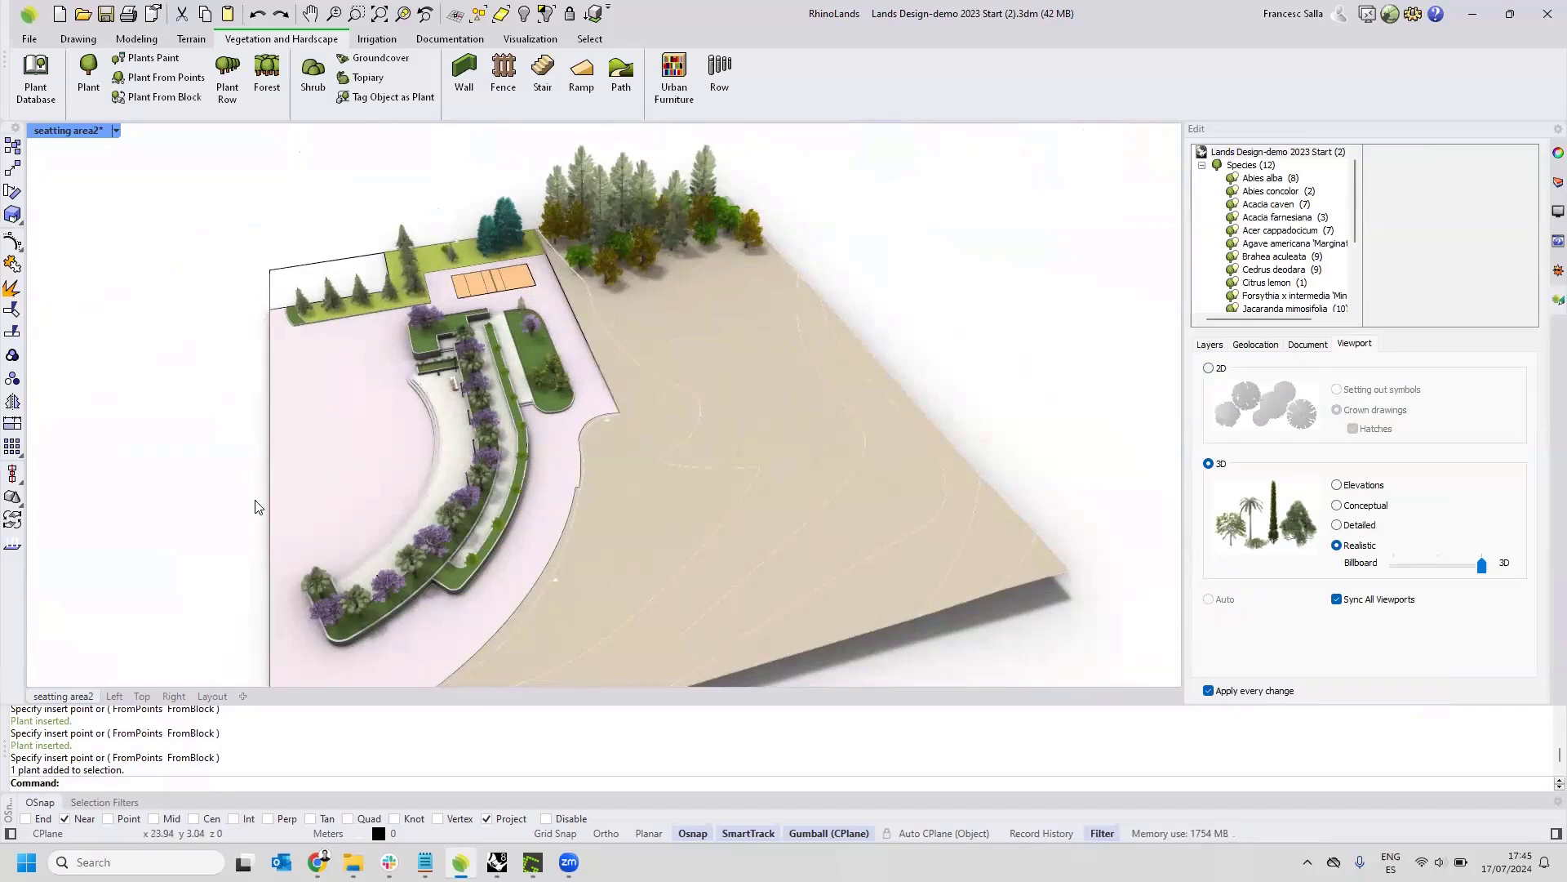
left_click(141, 696)
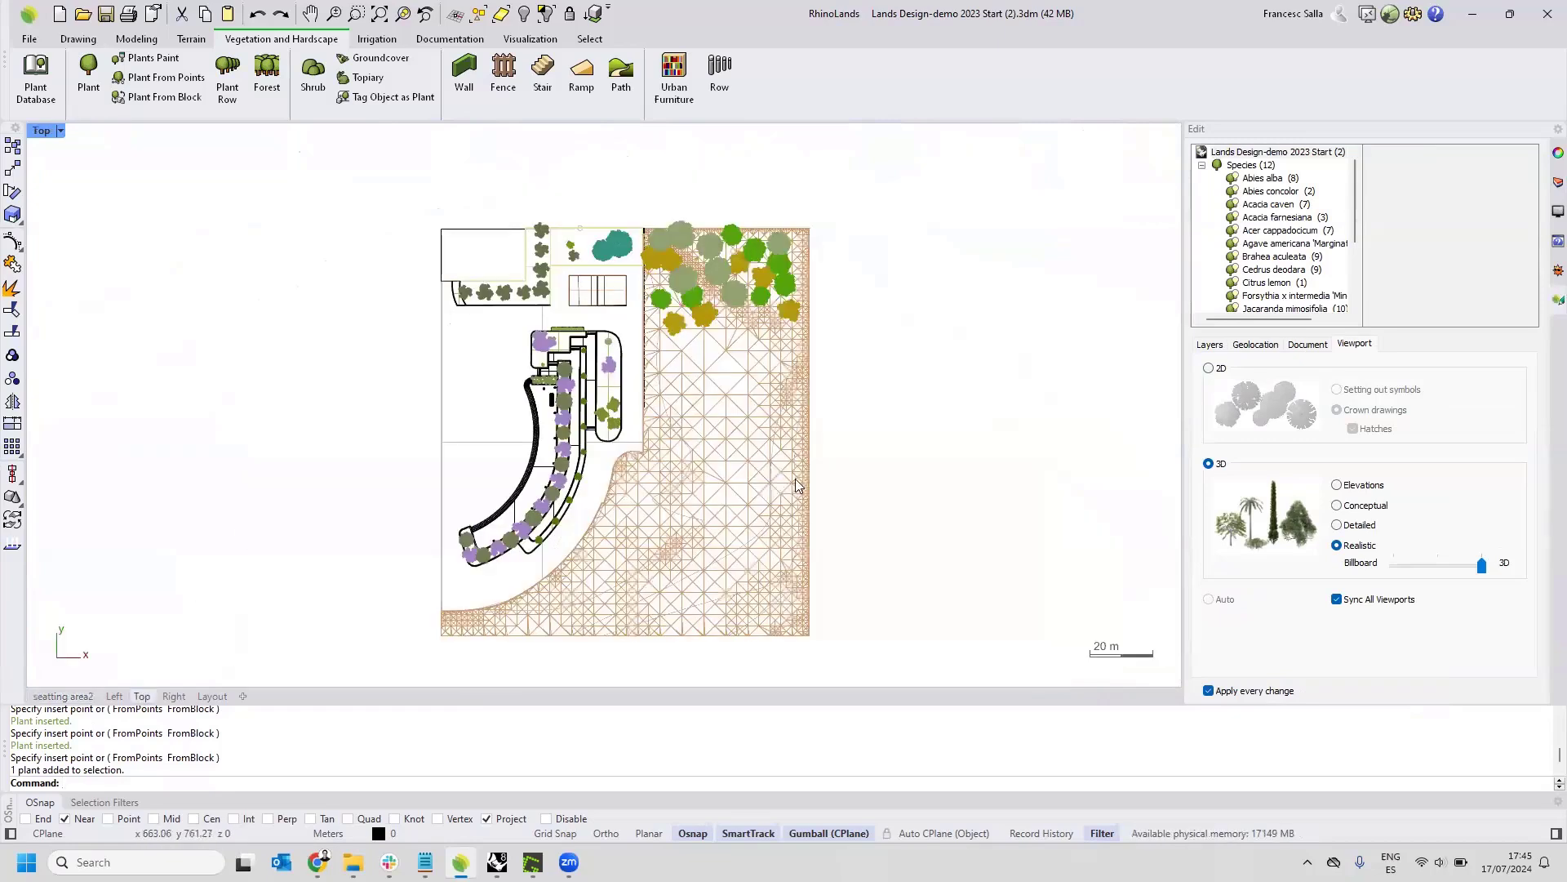
left_click(1338, 600)
left_click(1216, 374)
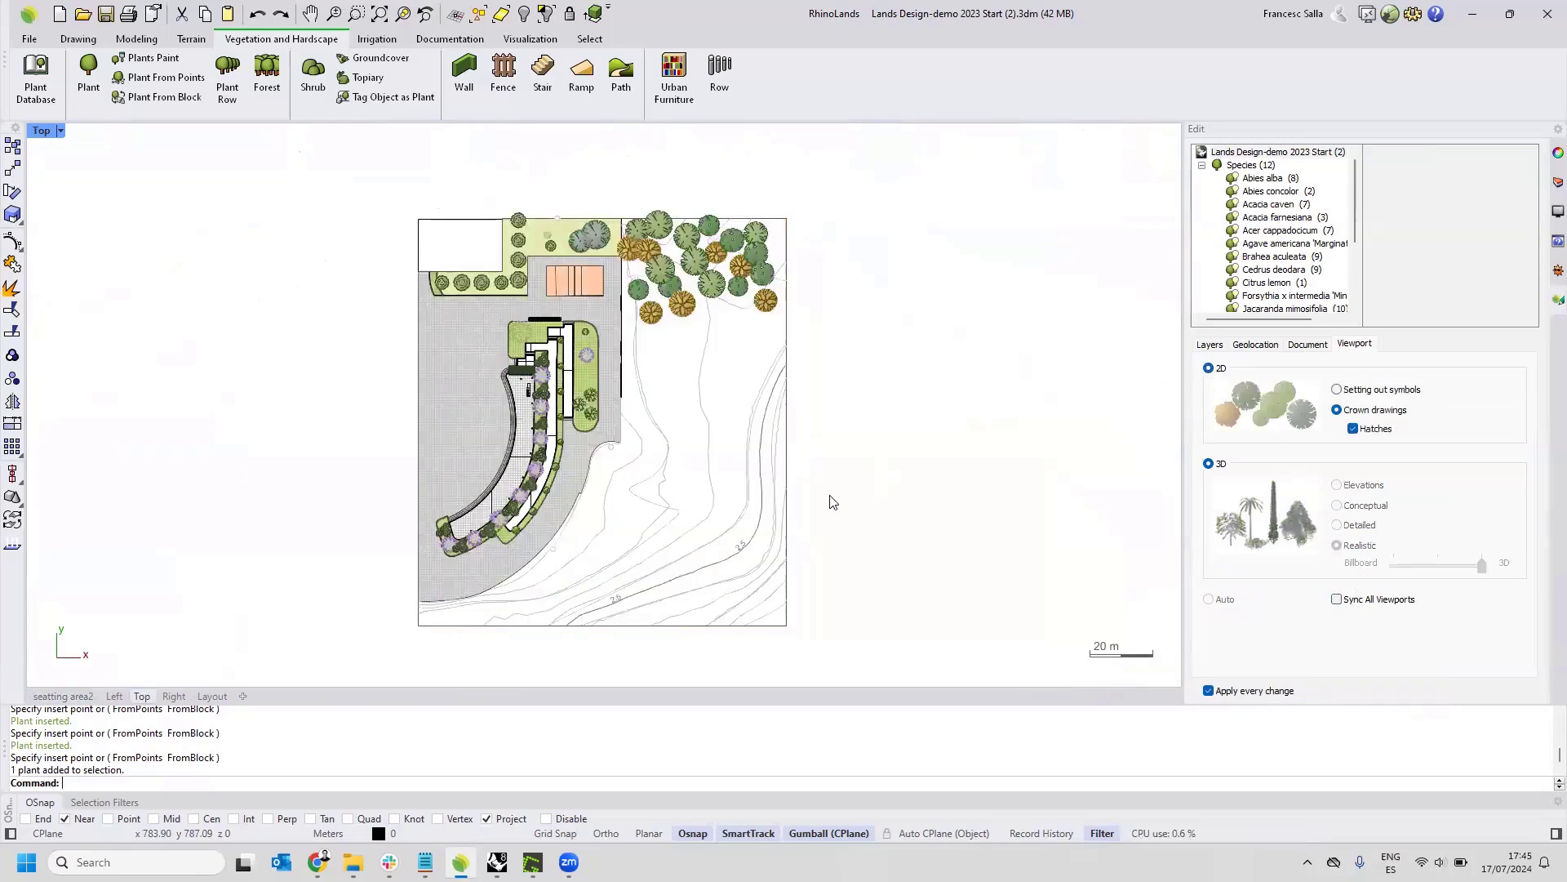
Set up a Cedrus deodara forest with 60 units and a minimum distance of 3.00.
scroll(767, 570, "up", 3)
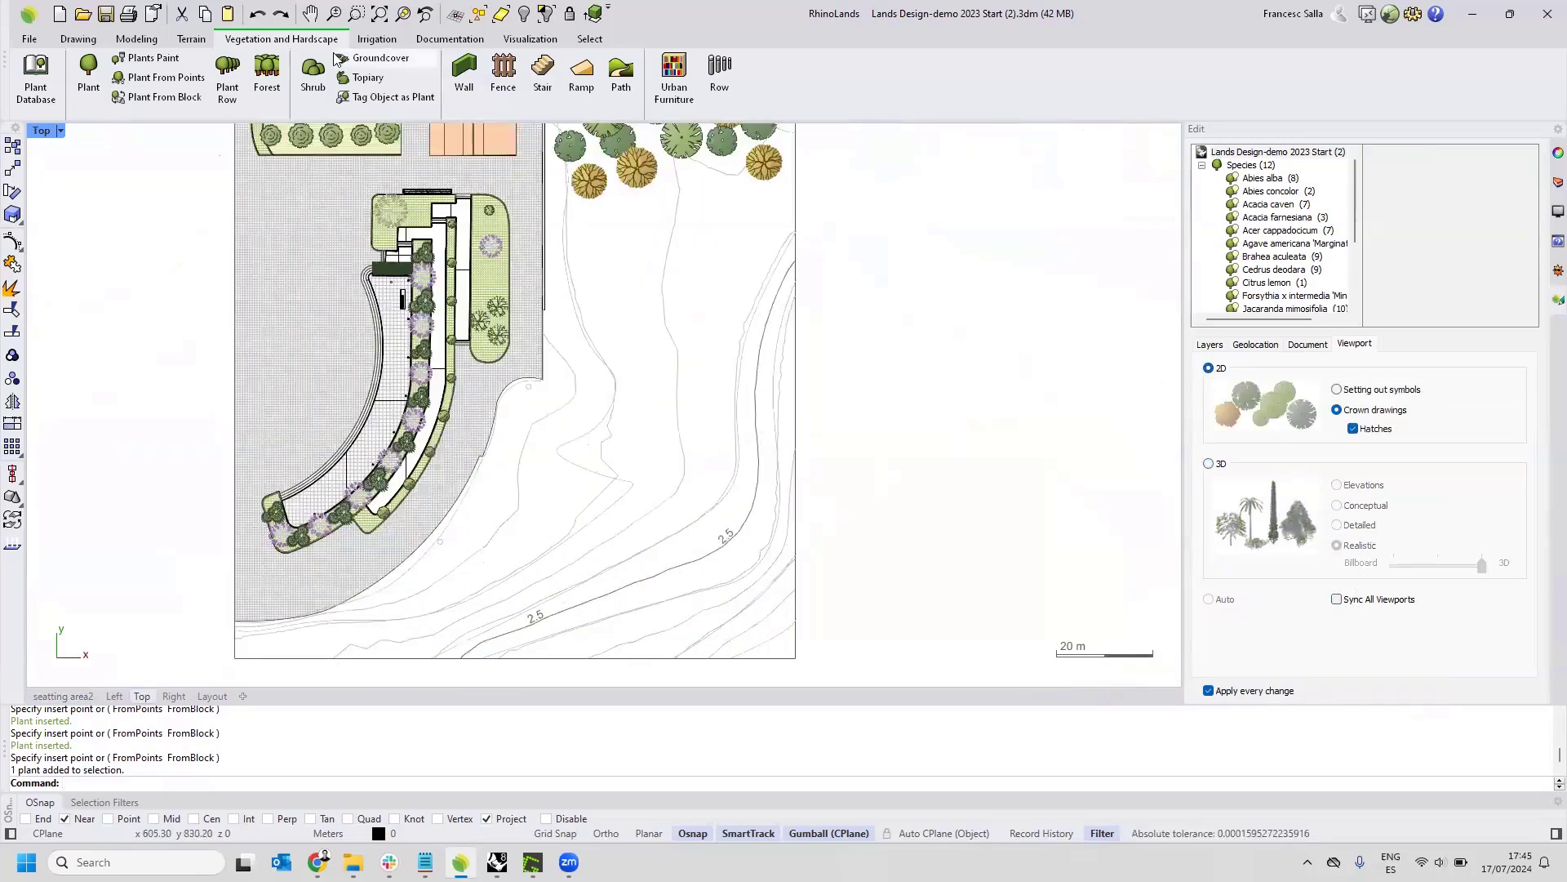
left_click(272, 77)
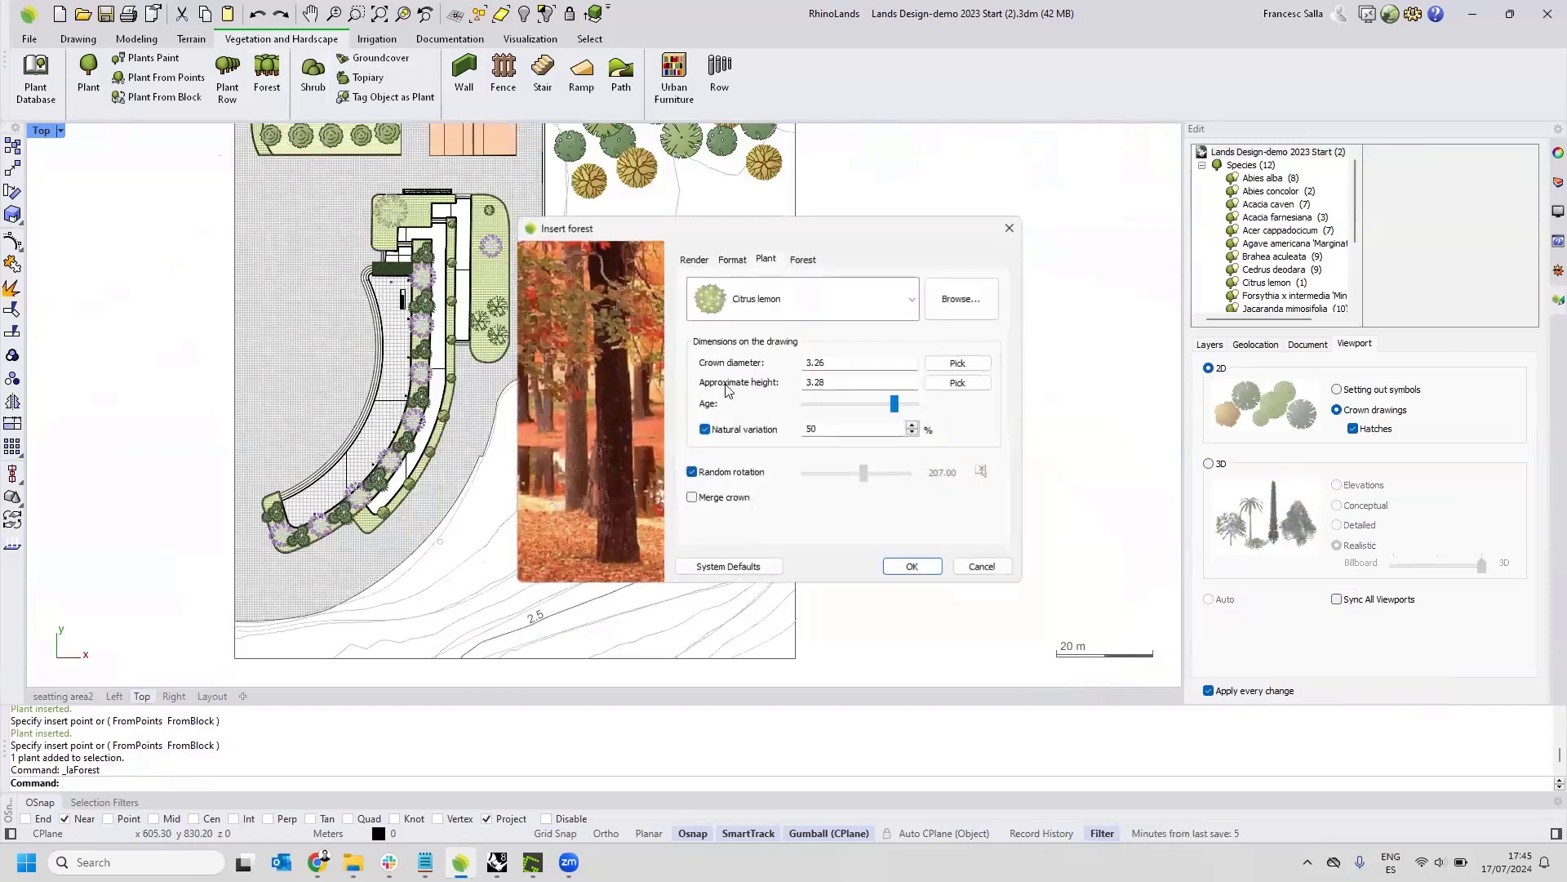
left_click(913, 300)
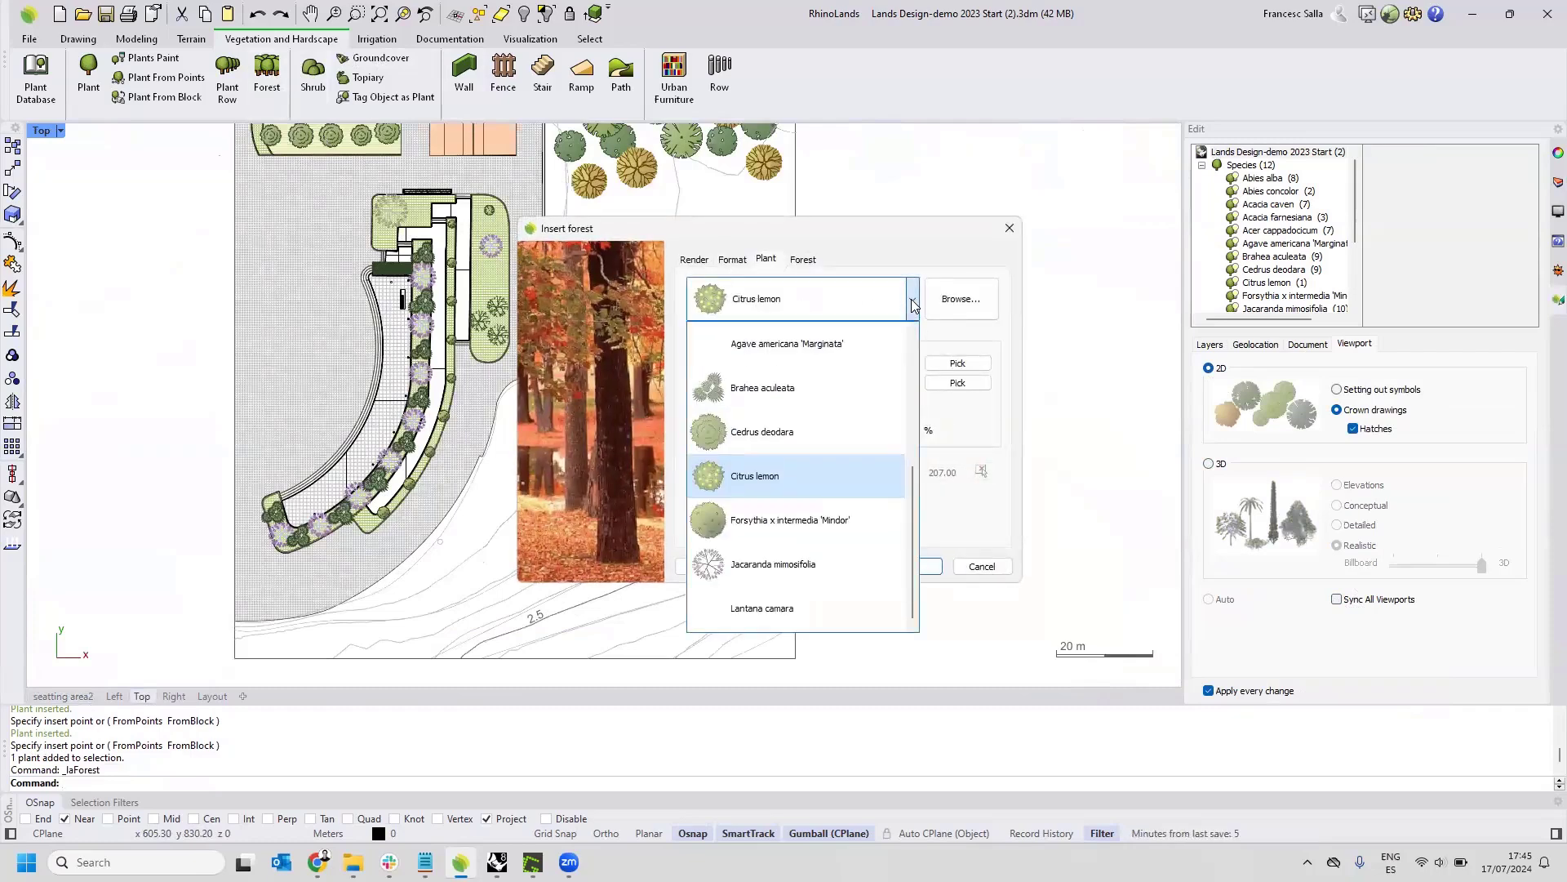
left_click(791, 430)
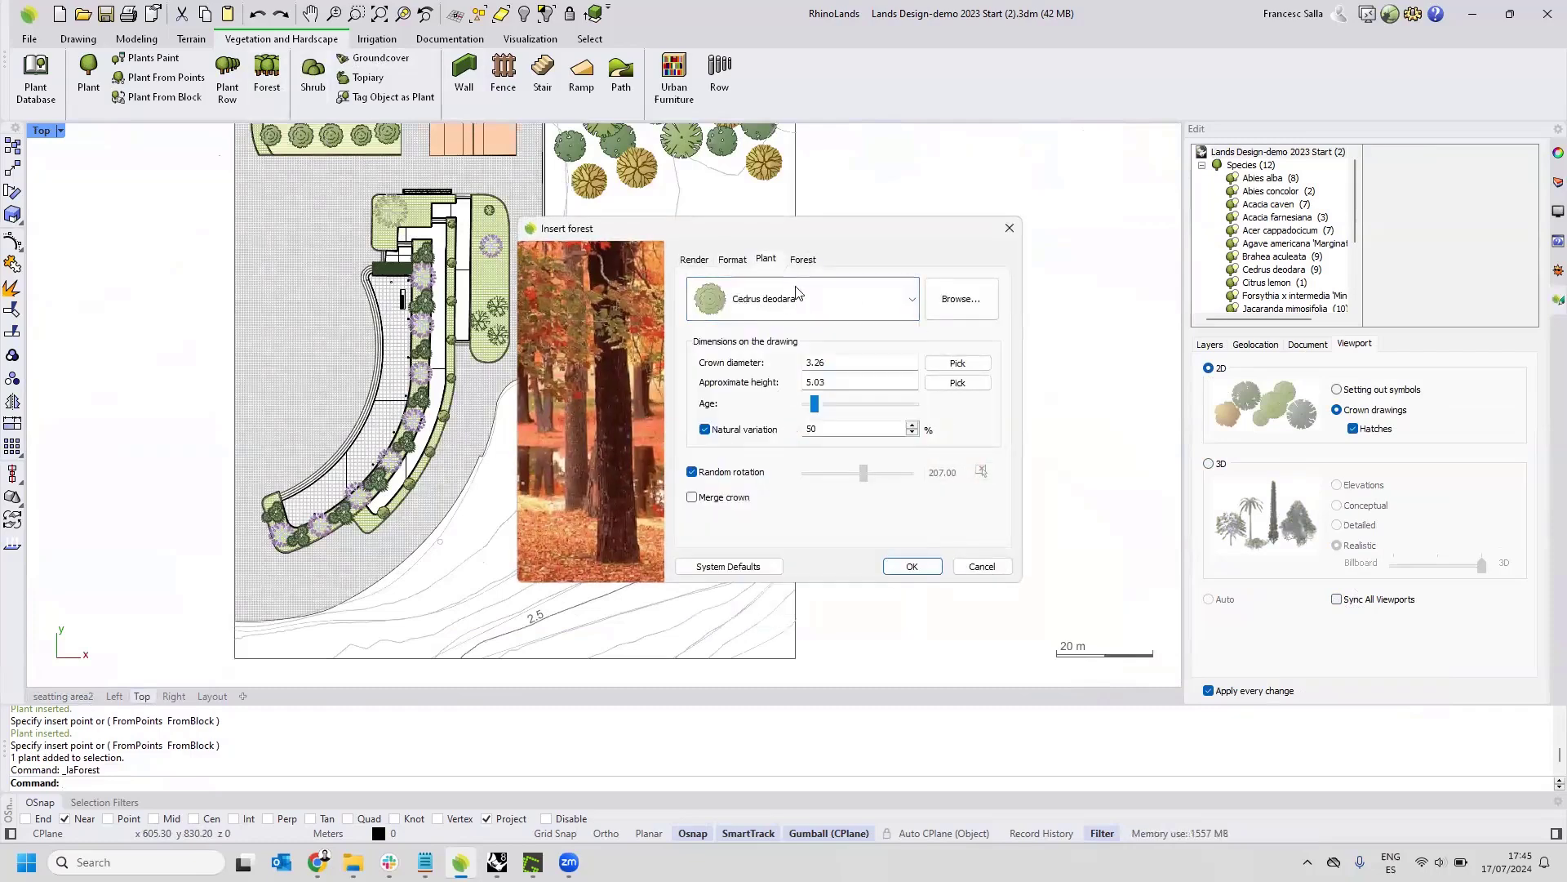
left_click(803, 260)
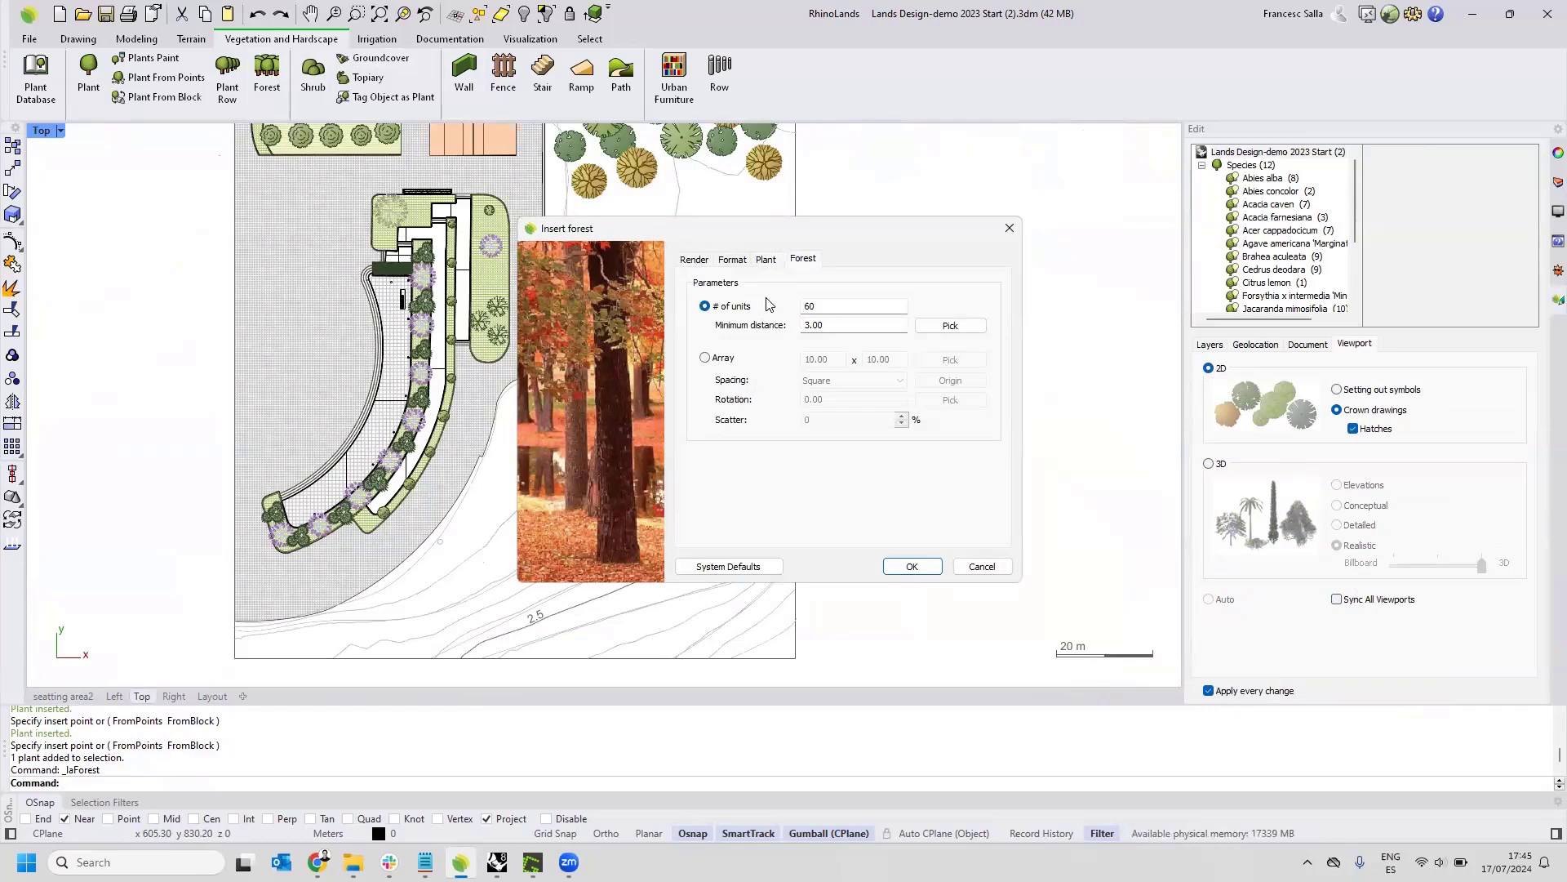
double_click(831, 307)
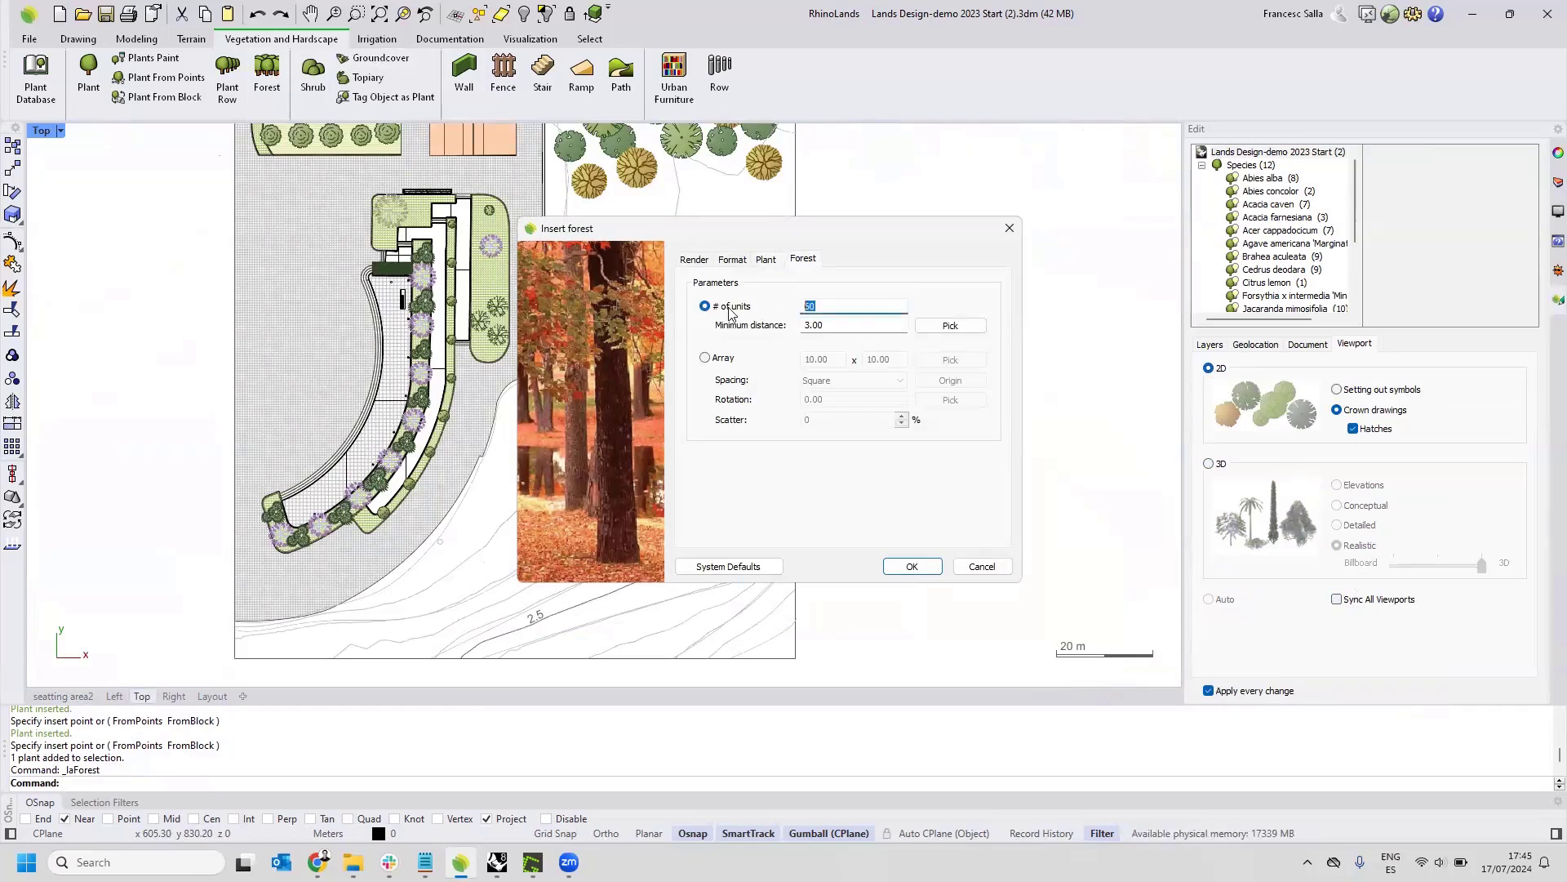
double_click(844, 328)
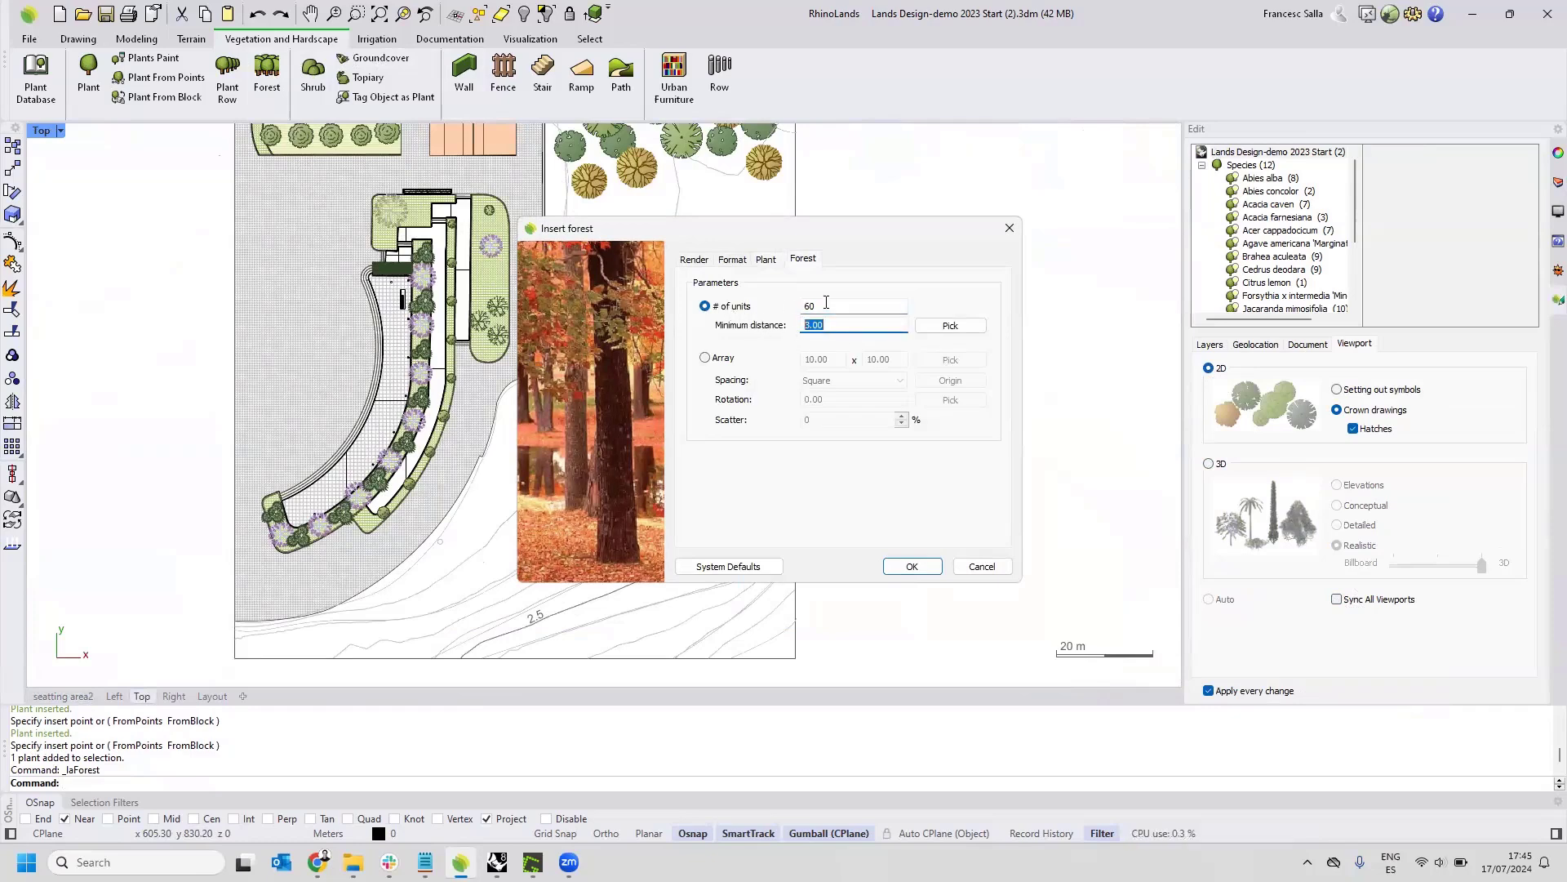
left_click(909, 565)
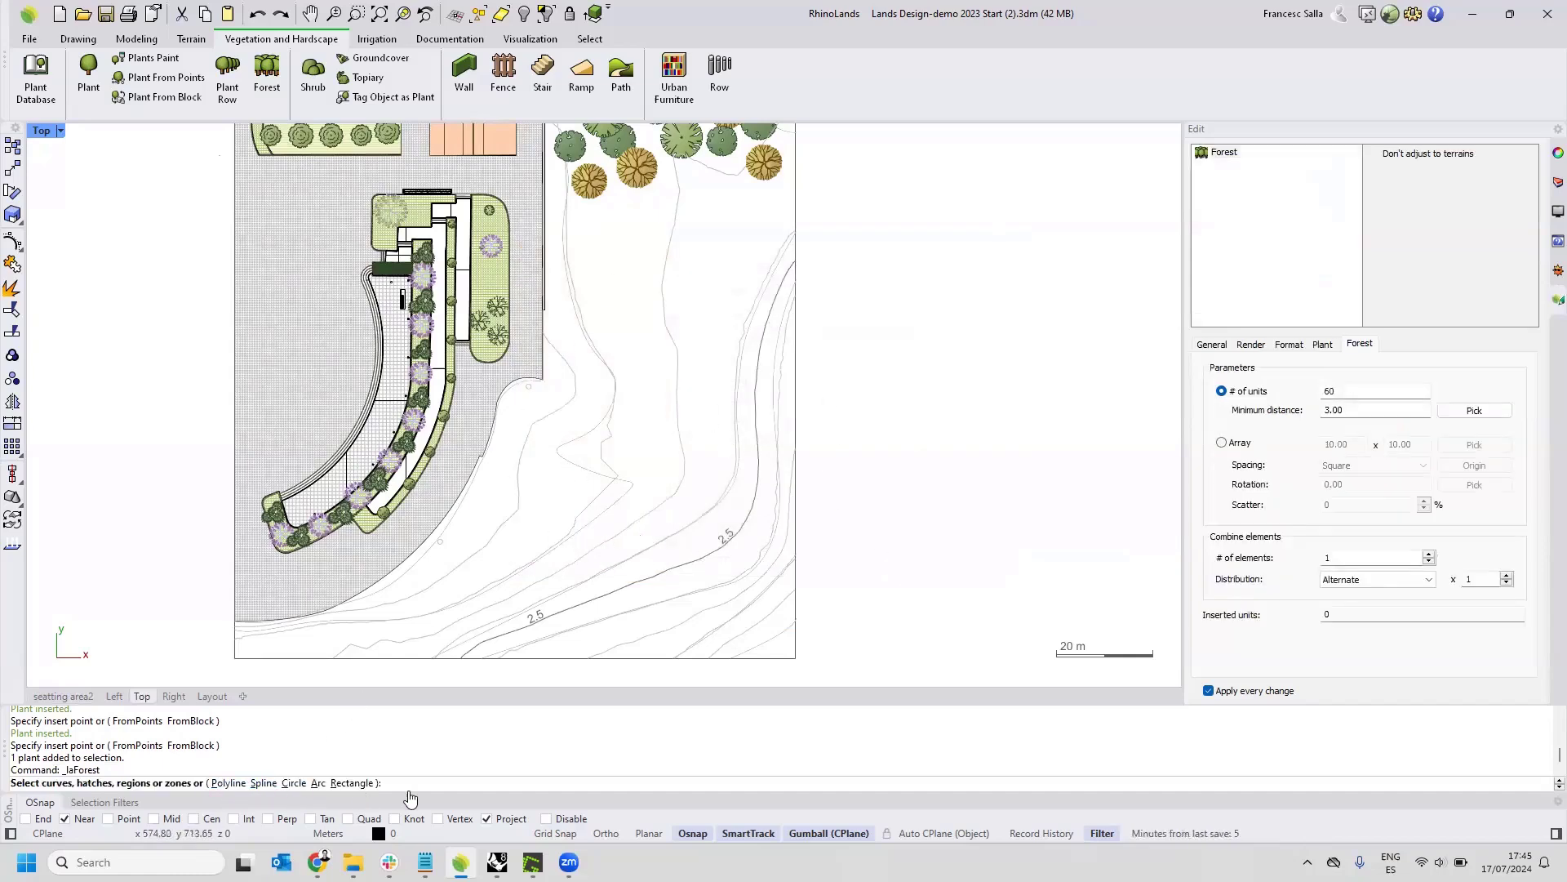
Draw the forest's outline as a six-point polyline over the open contoured terrain, with object snaps disabled.
left_click(233, 782)
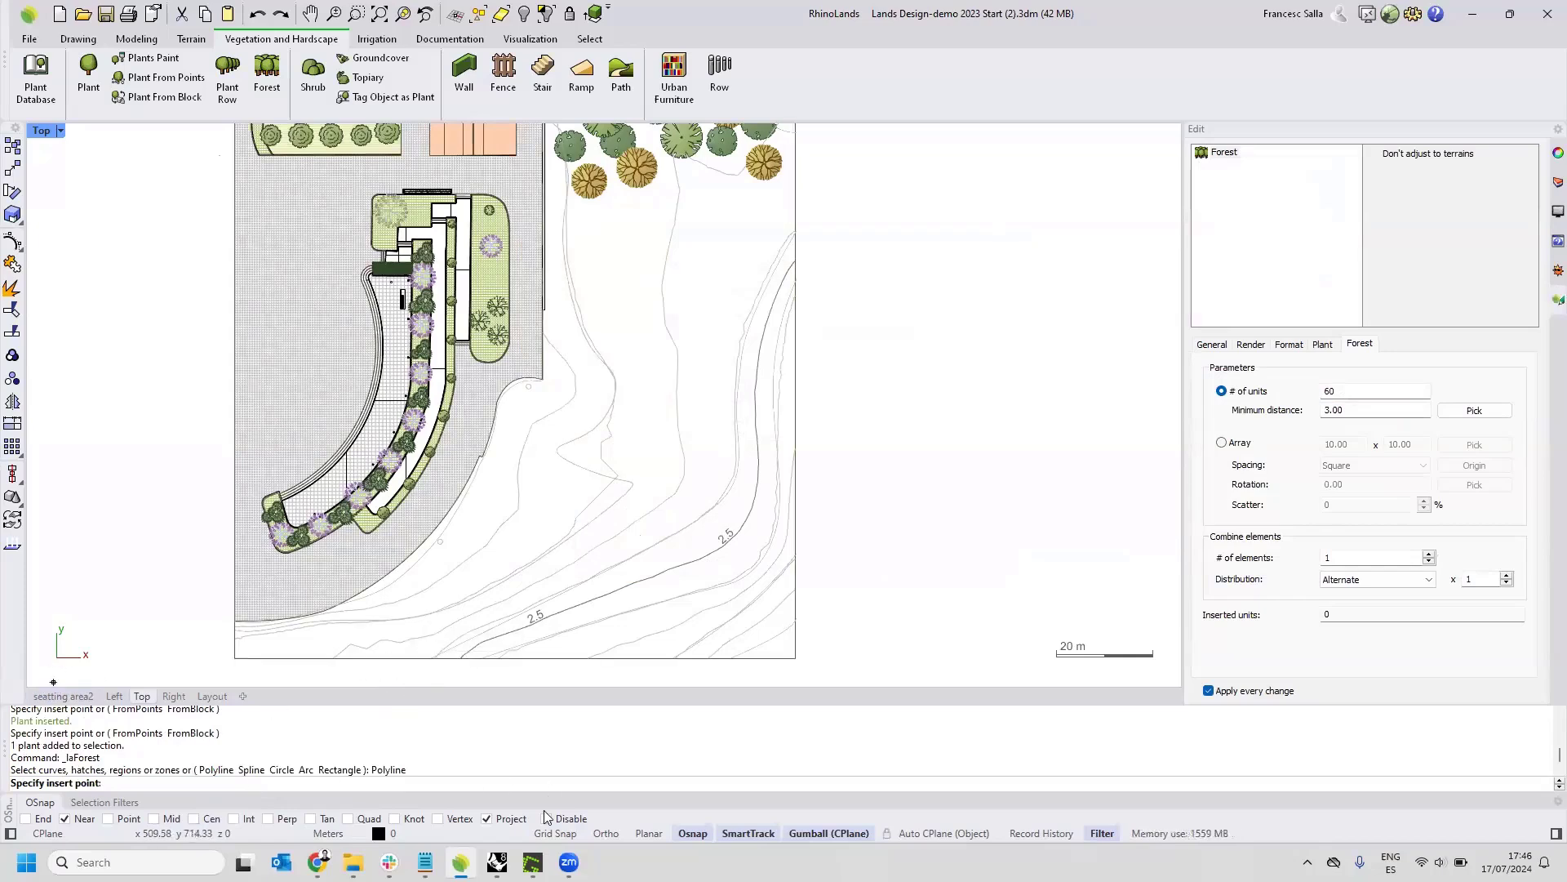
left_click(400, 636, "alt")
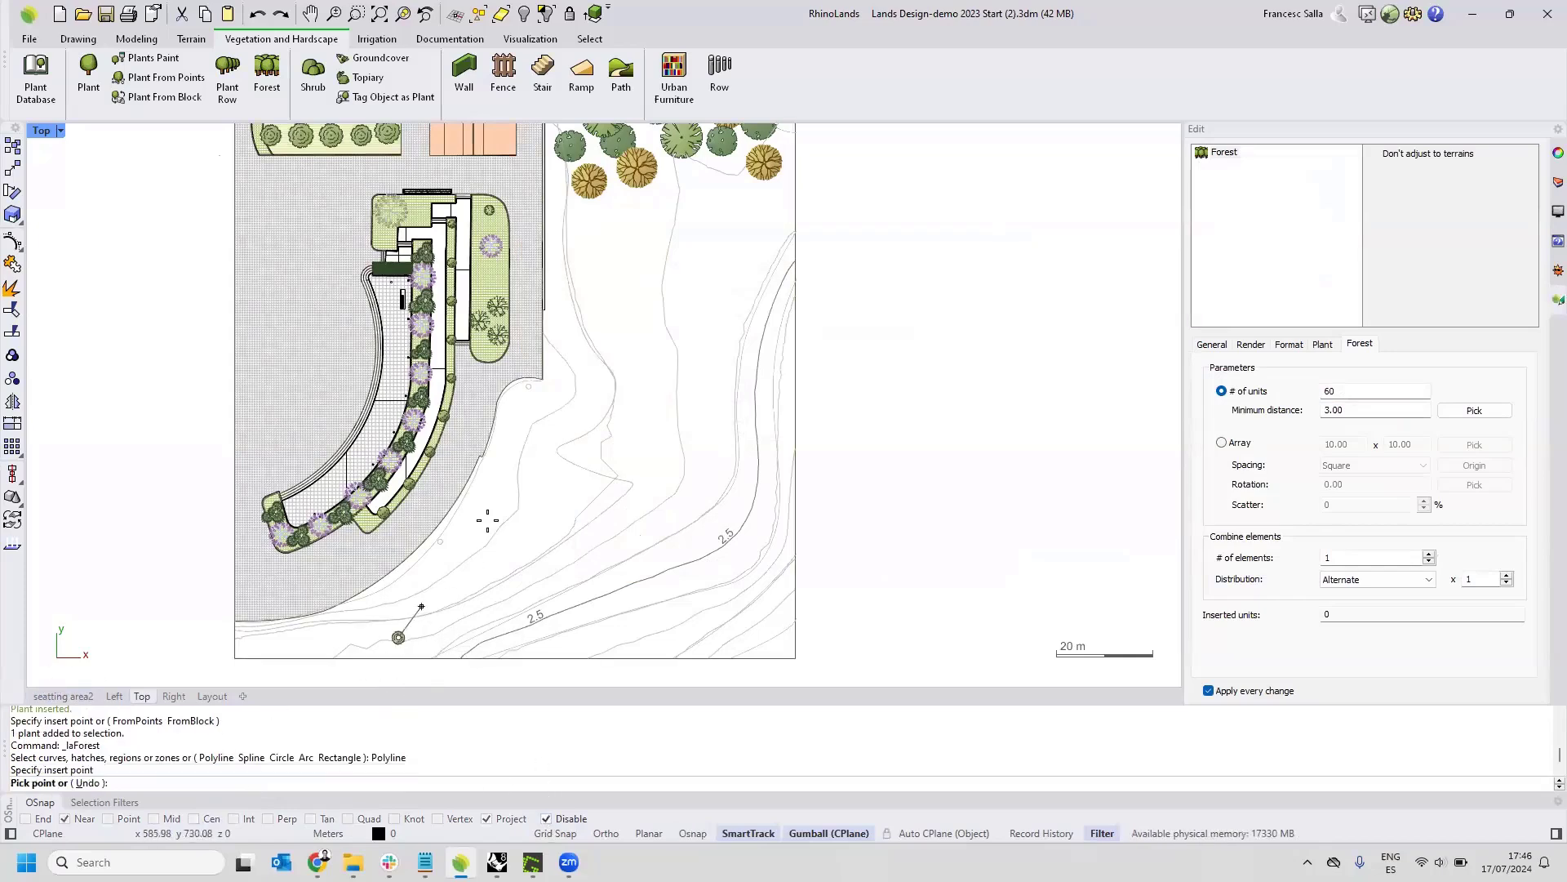
left_click(572, 356)
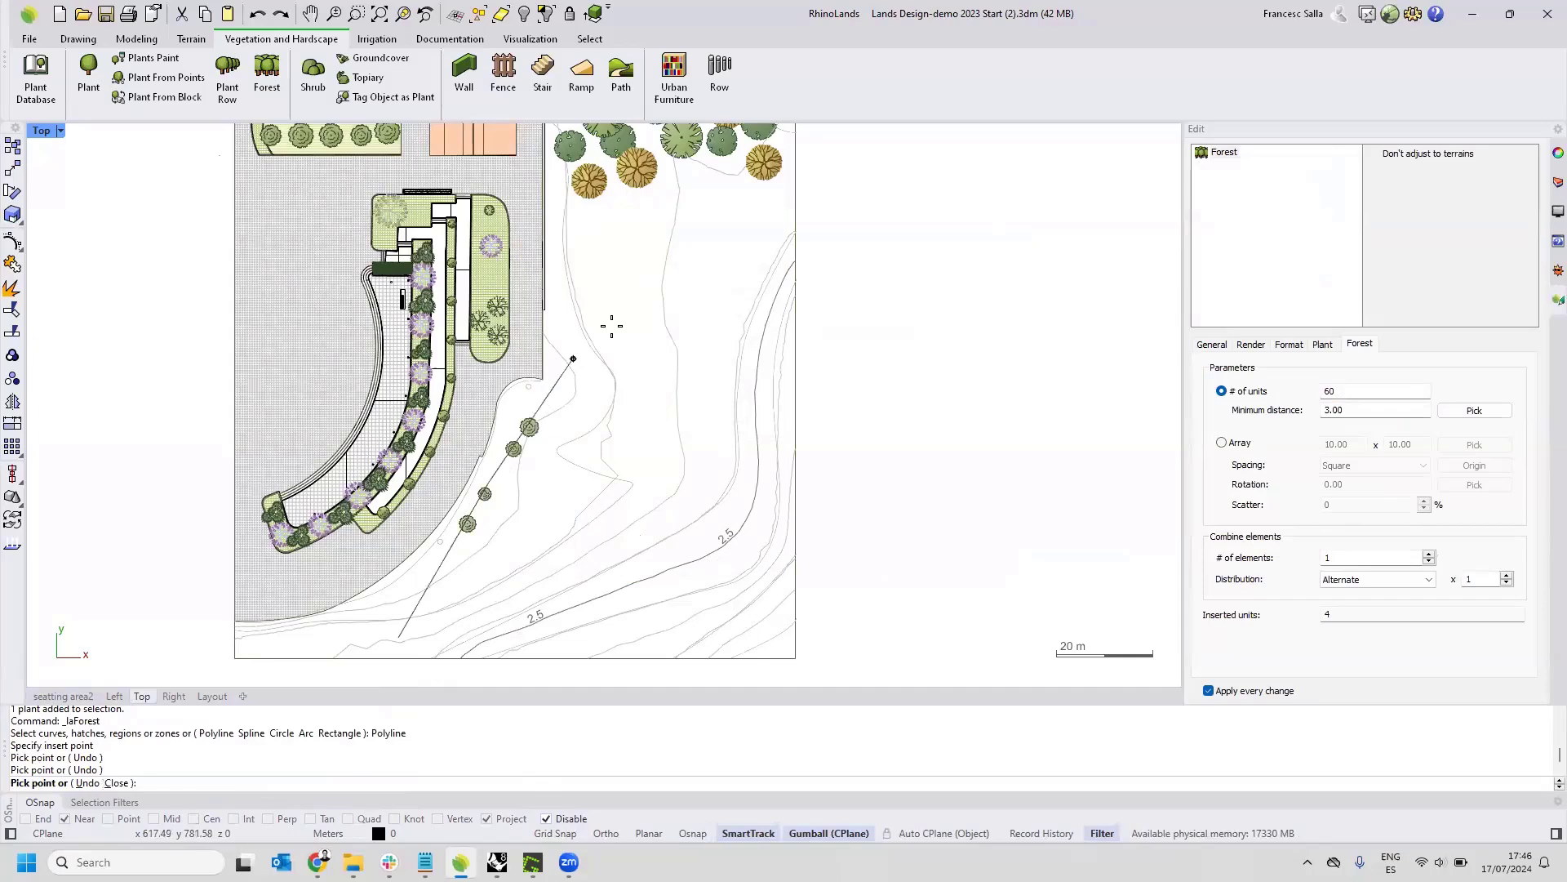
left_click(729, 270)
left_click(779, 439)
left_click(779, 630)
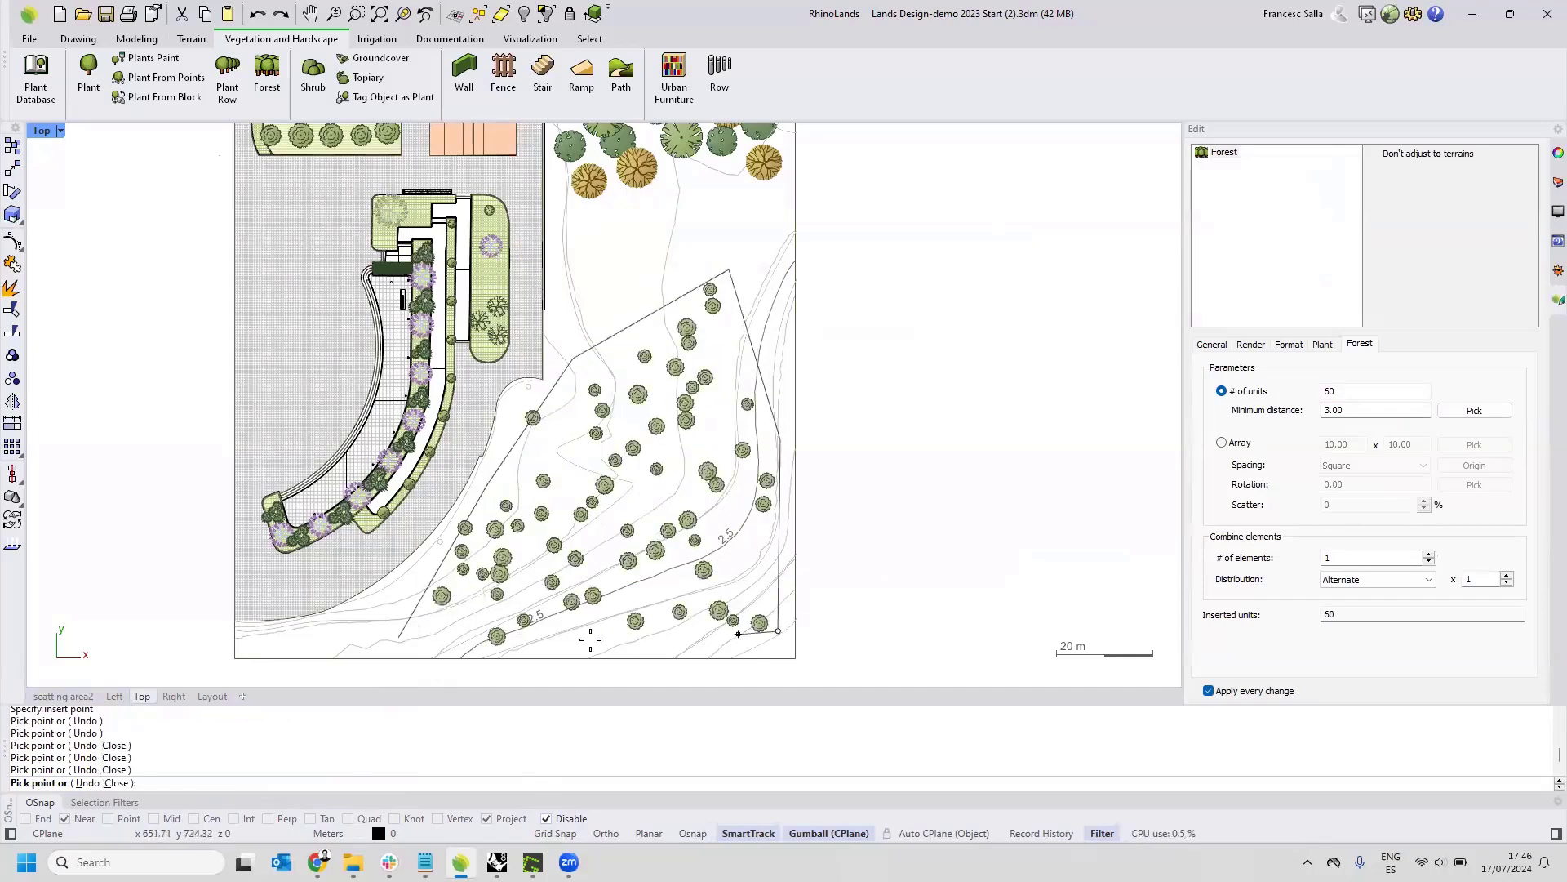
left_click(543, 649)
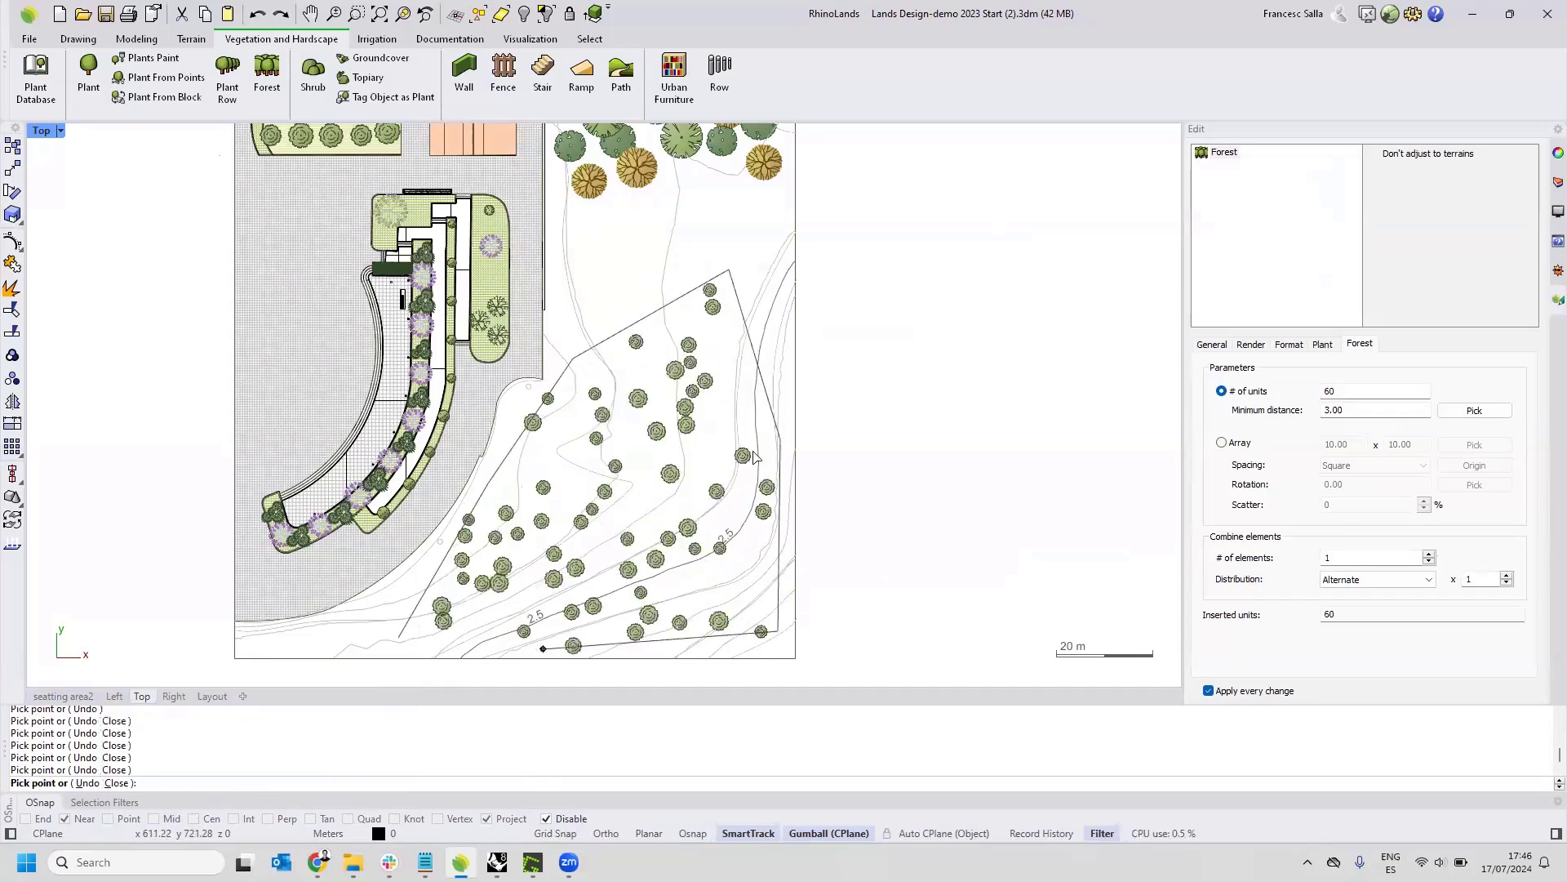
key("Return")
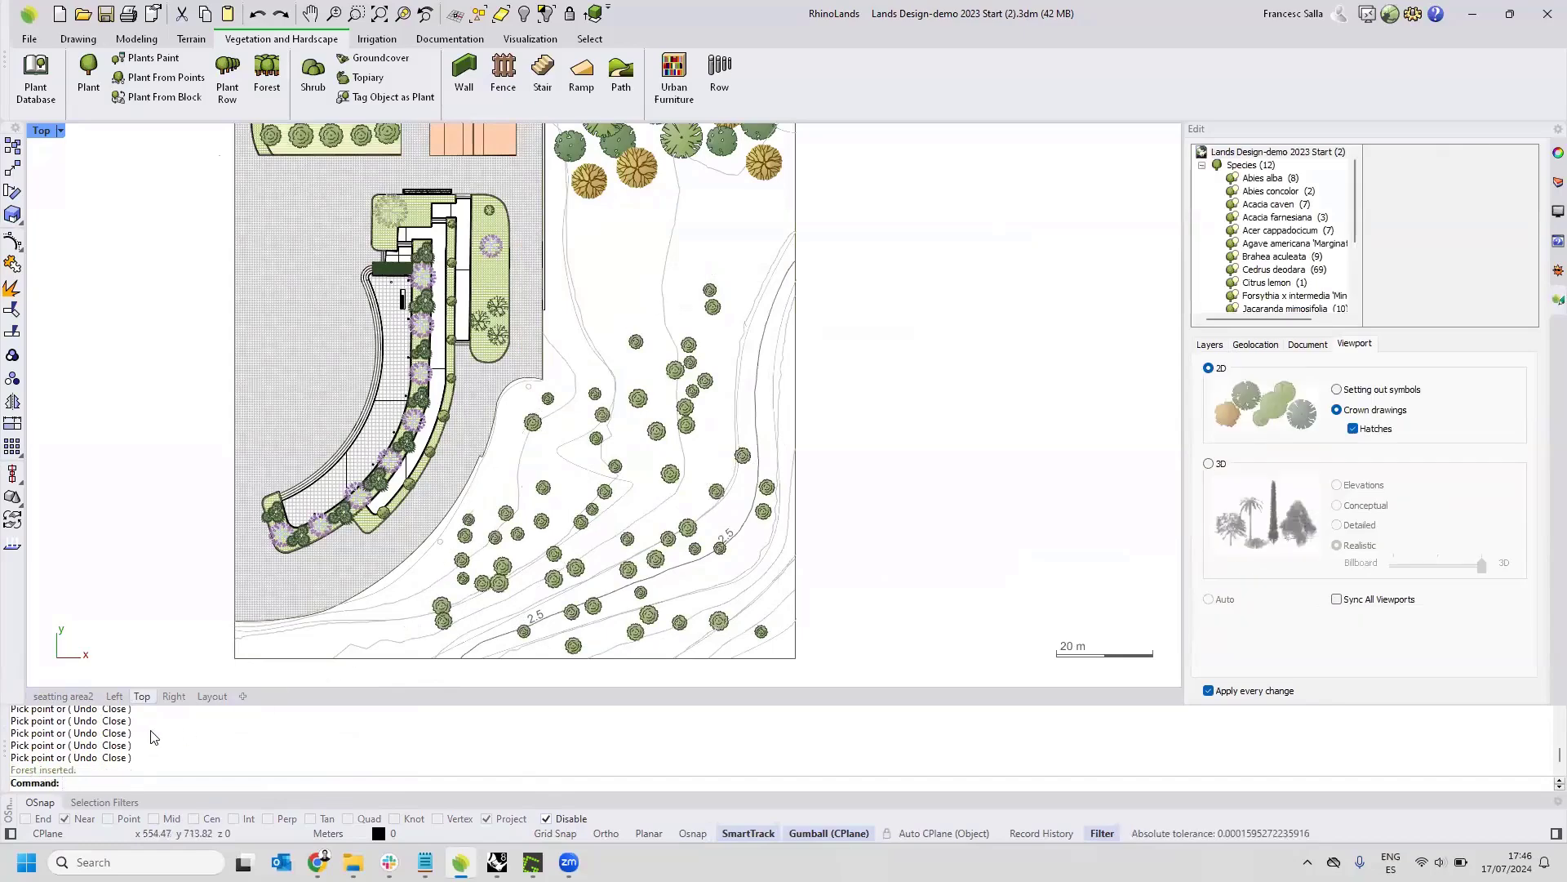
In the seatting area2 view, increase the forest's age to an approximate height of 10.00 and crown diameter of 6.48.
left_click(63, 696)
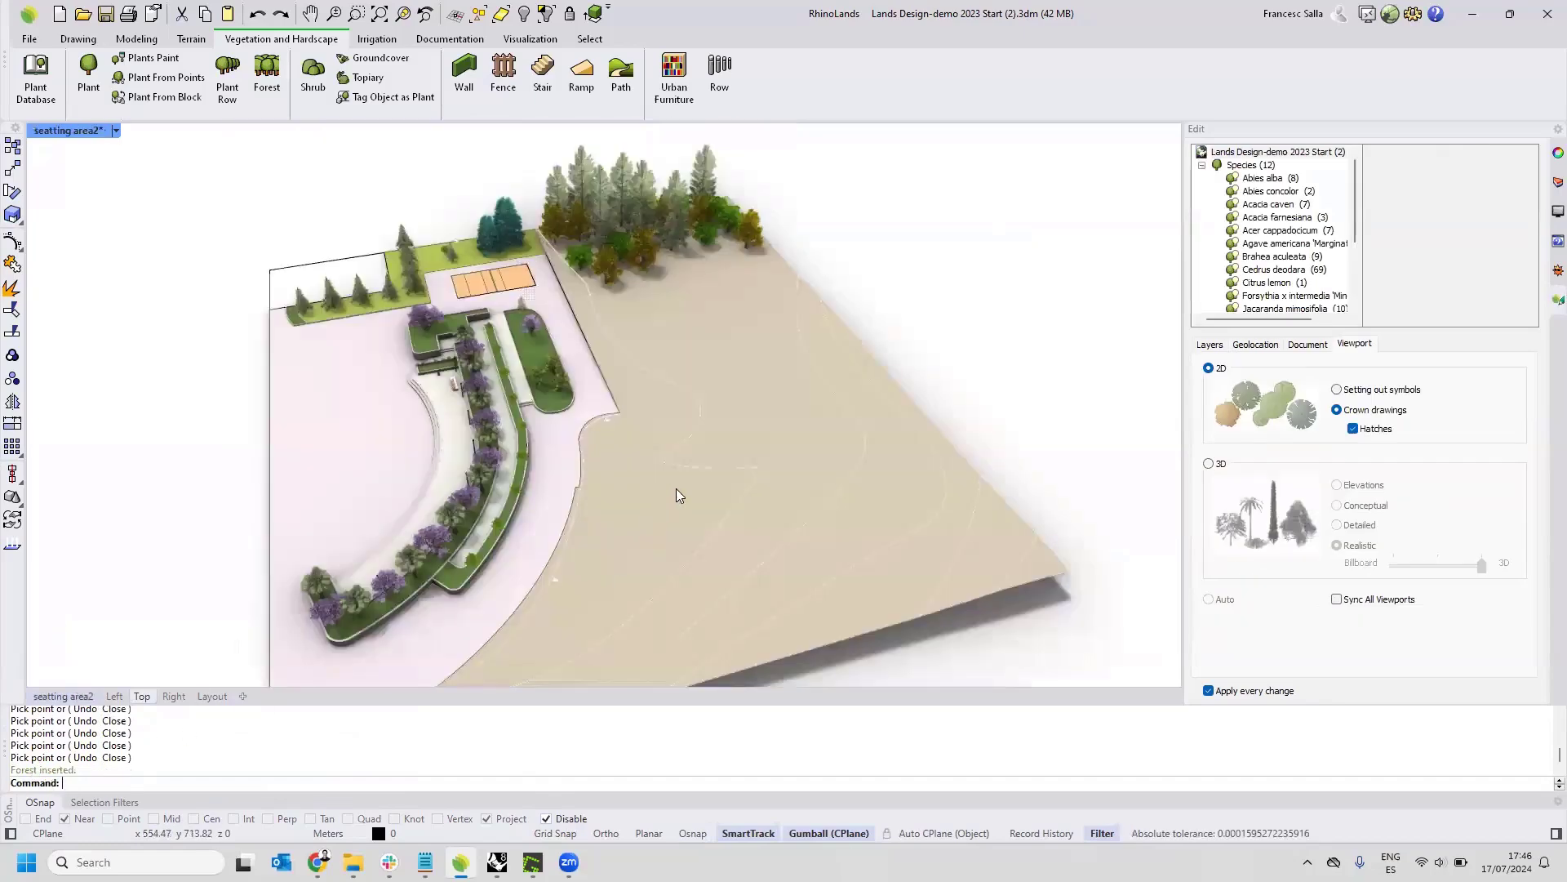
right_click_drag(814, 451, 1022, 299)
scroll(1020, 277, "up", 6)
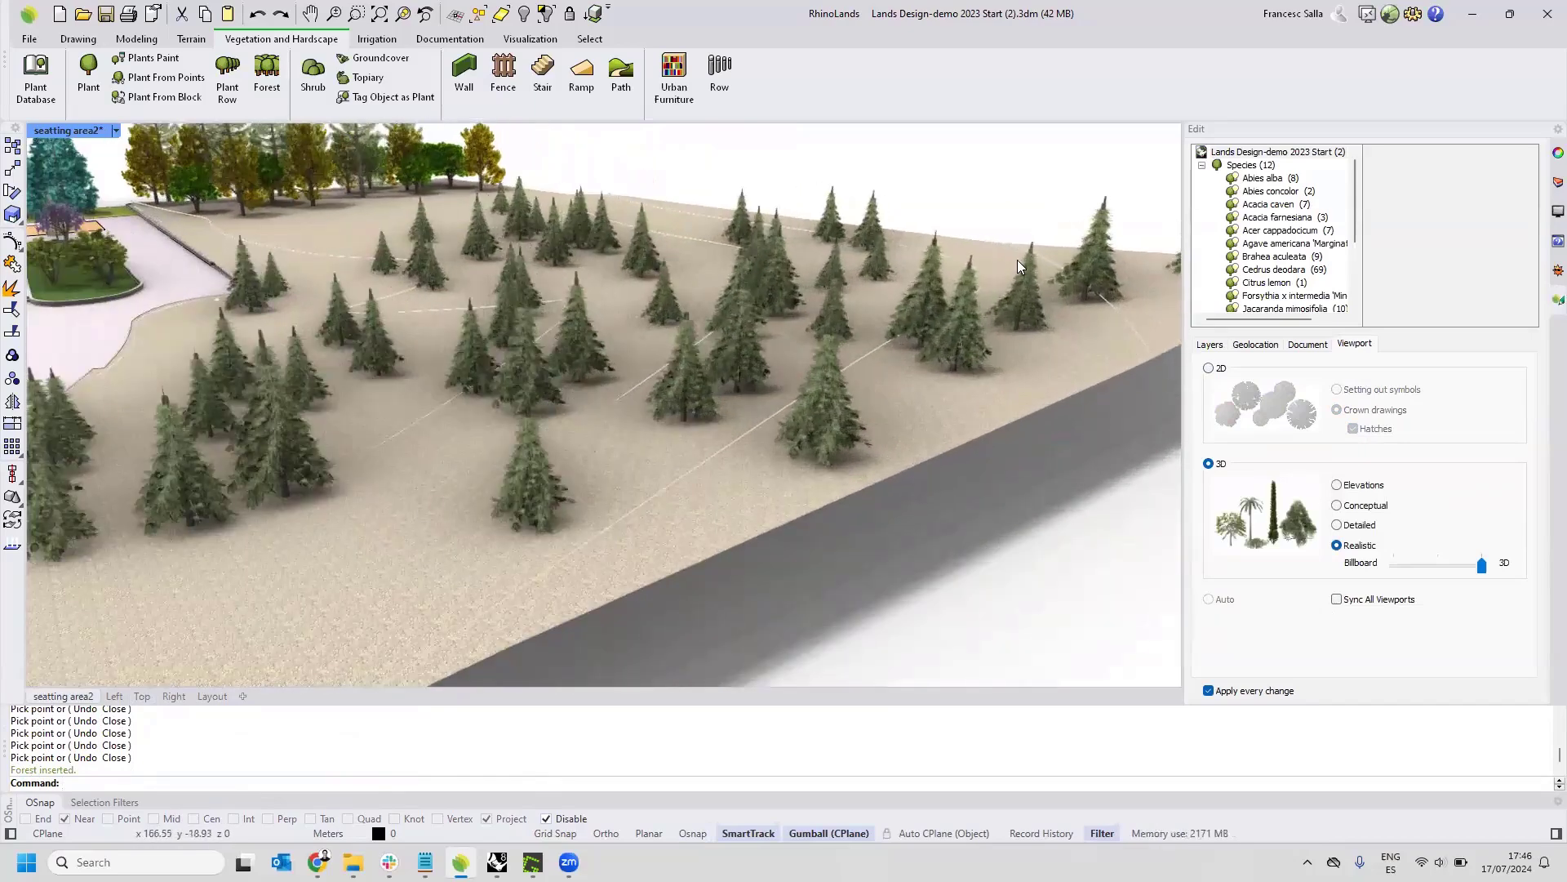
scroll(1018, 259, "down", 10)
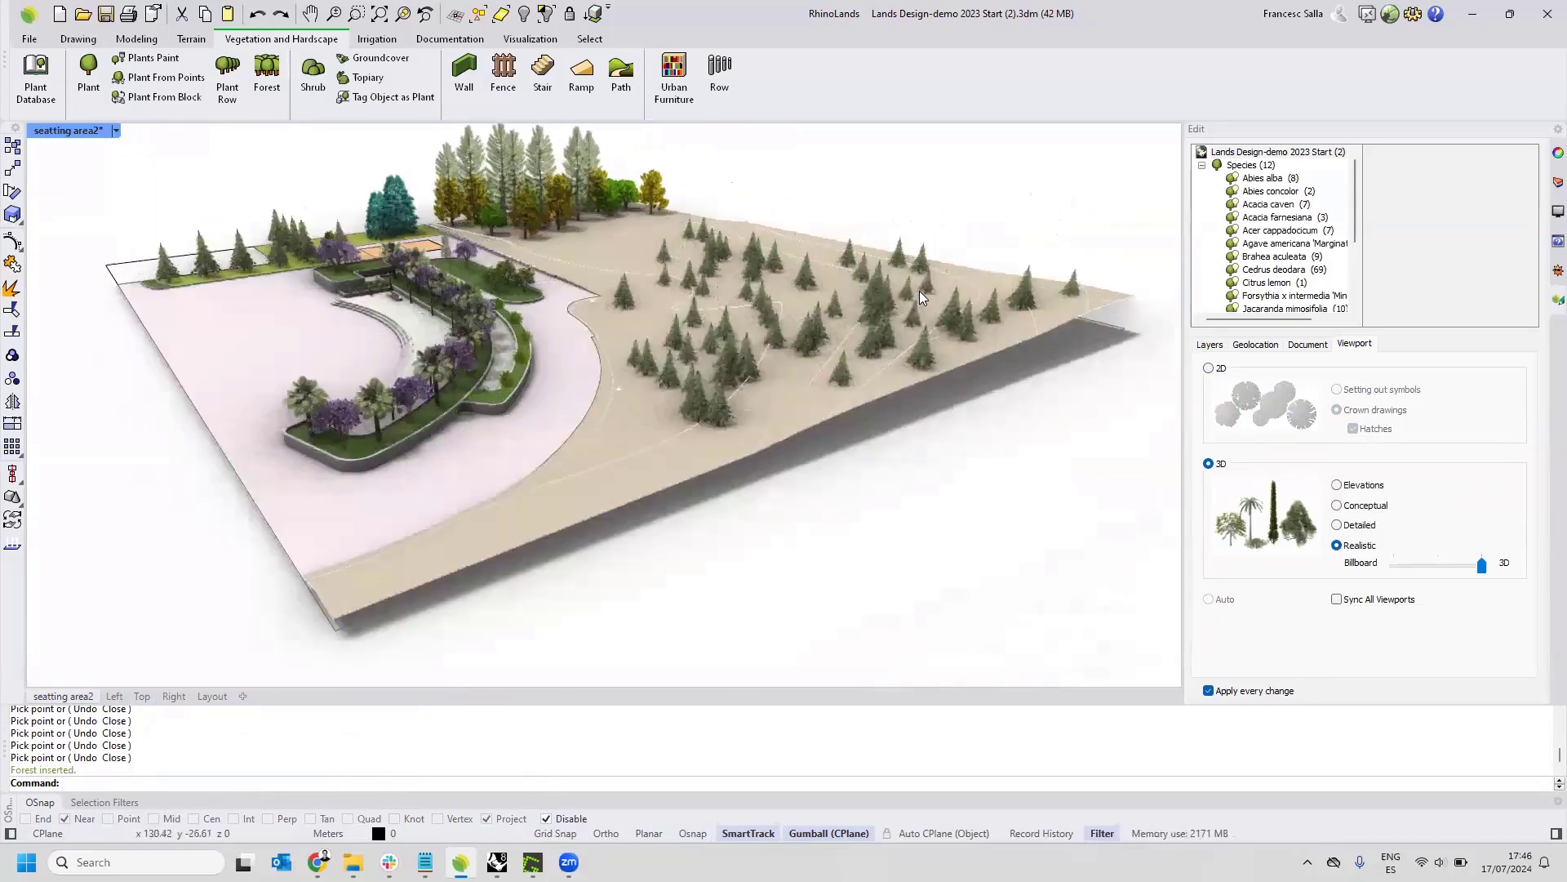
scroll(925, 312, "up", 4)
left_click(808, 238)
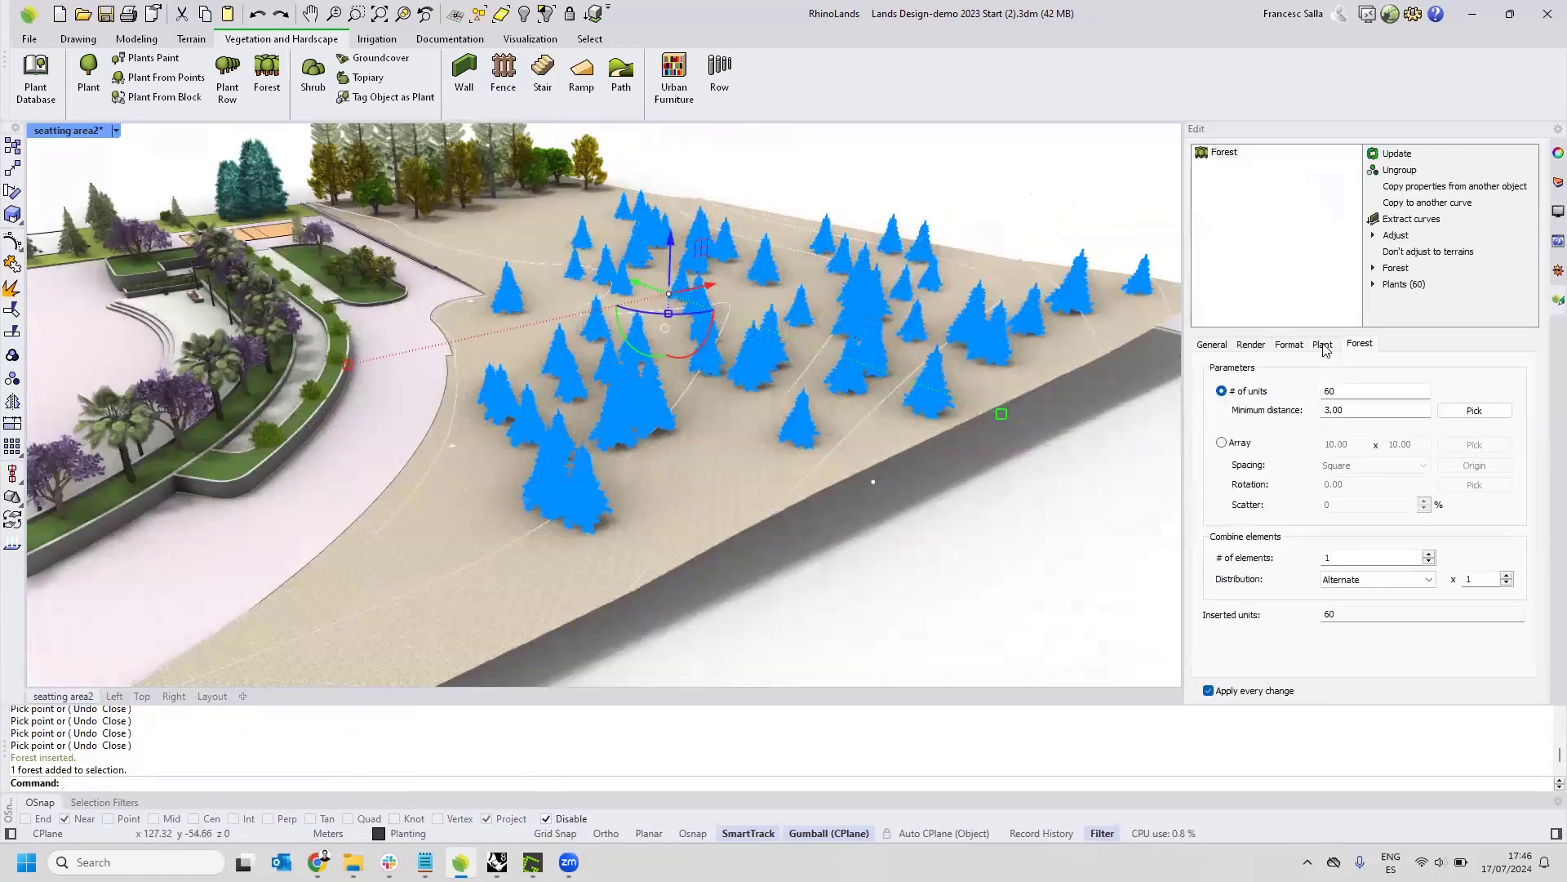
left_click(1323, 345)
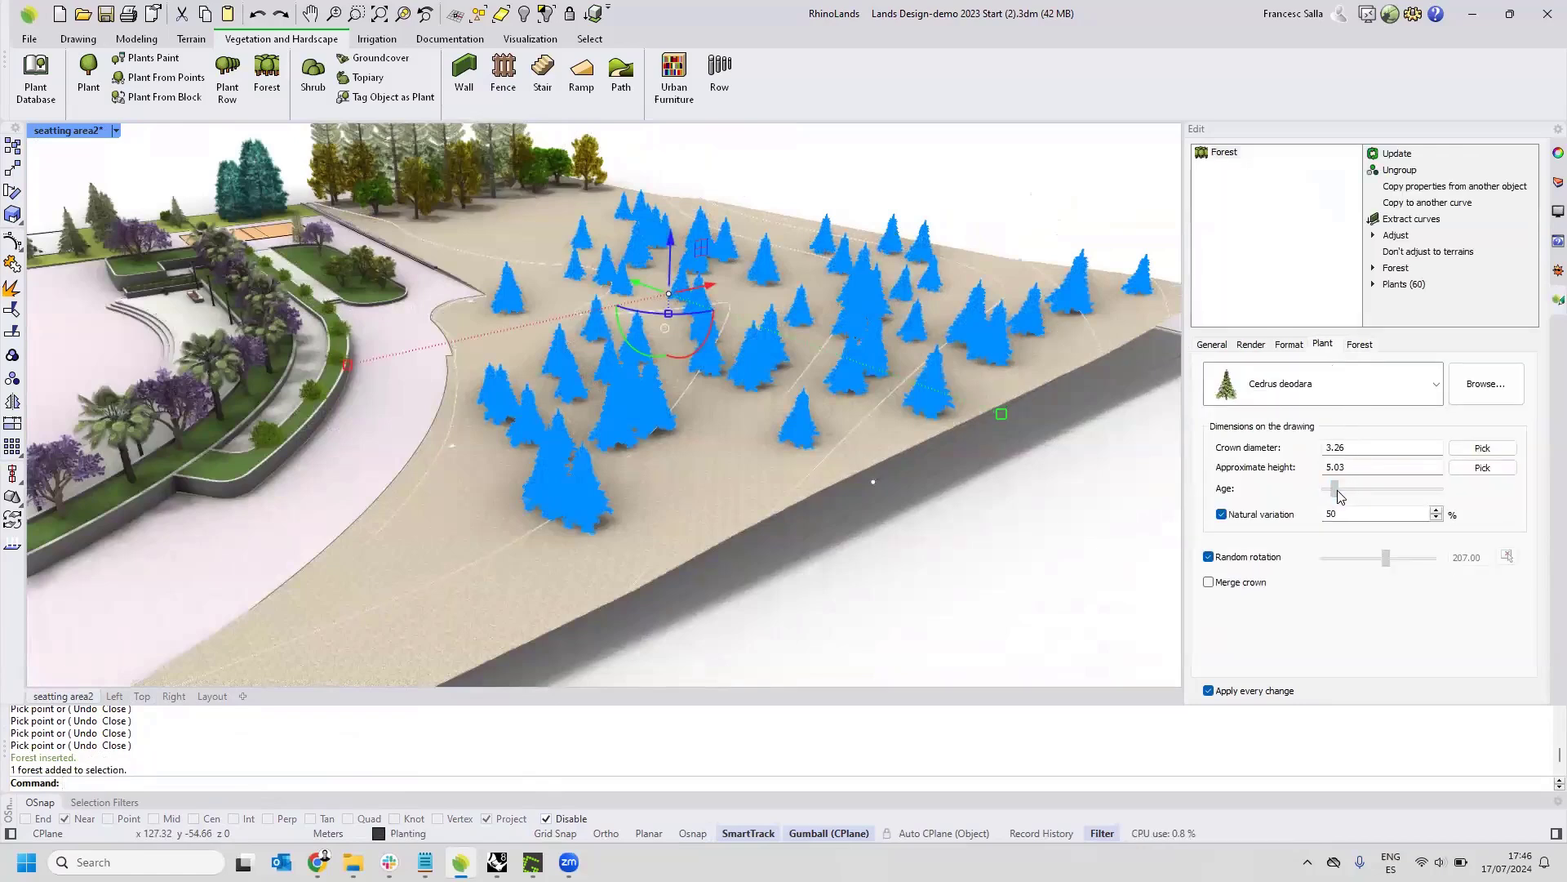
left_click_drag(1339, 495, 1340, 485)
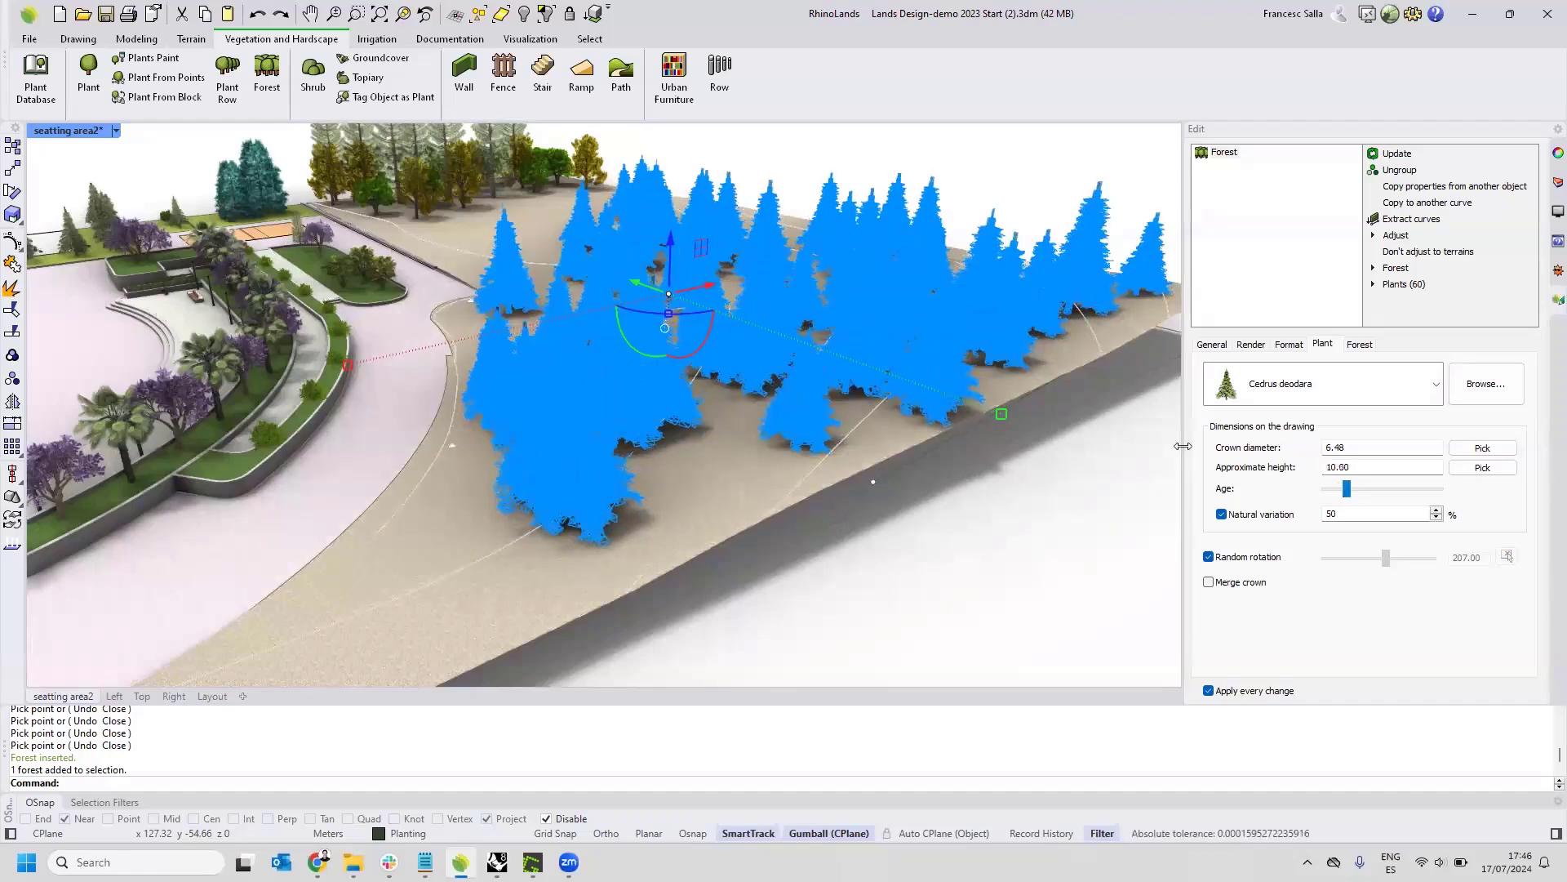
Change the forest's distribution from a number of units to an array with 10.00 x 10.00 square spacing.
right_click_drag(953, 426, 795, 418, "shift")
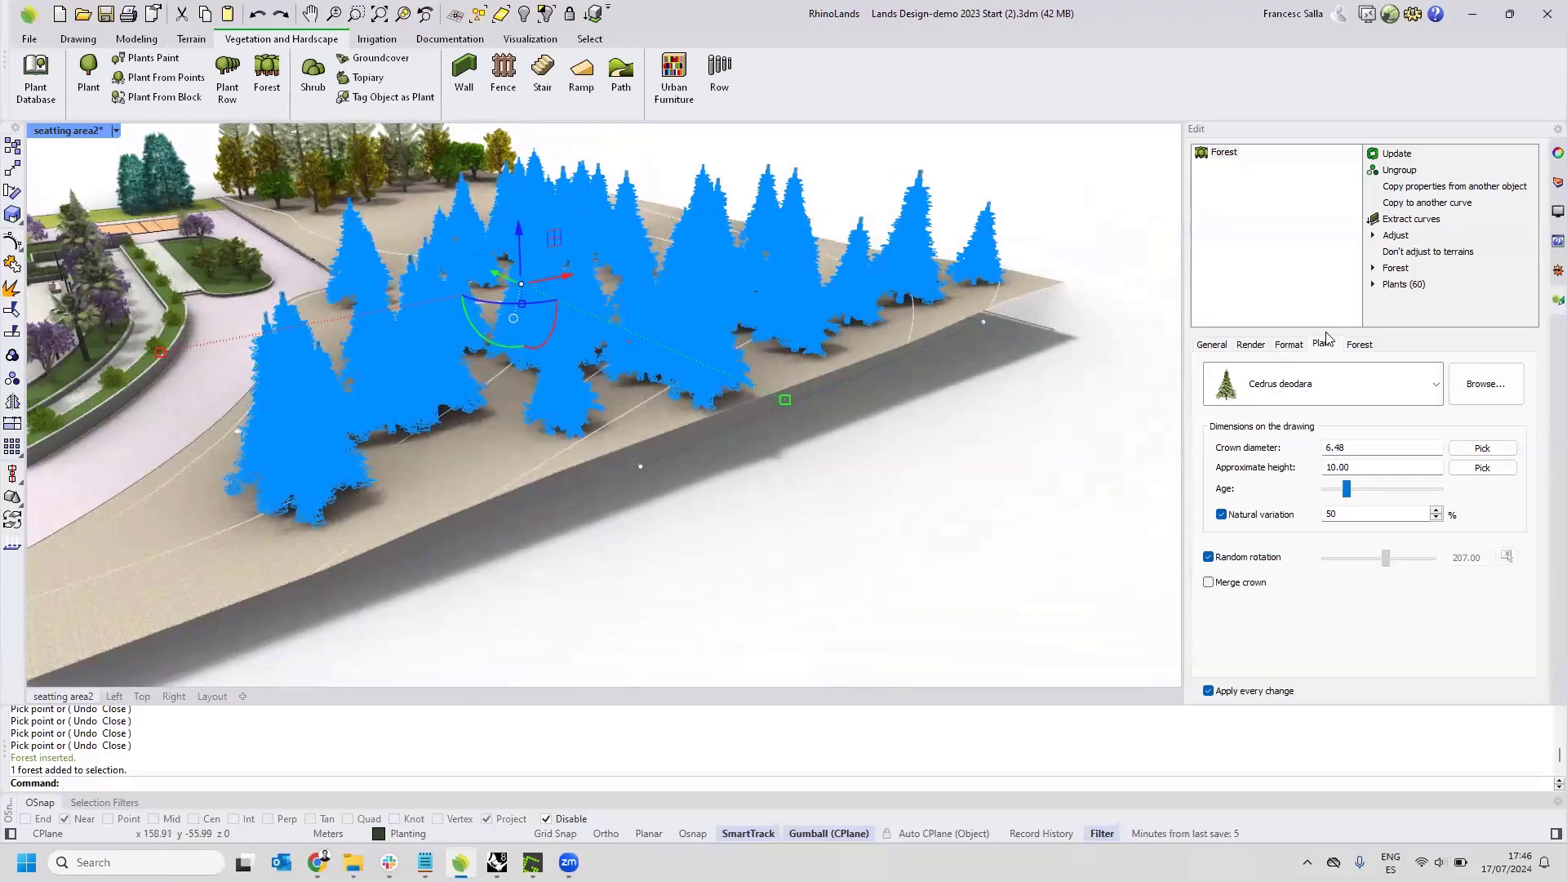
left_click(1365, 345)
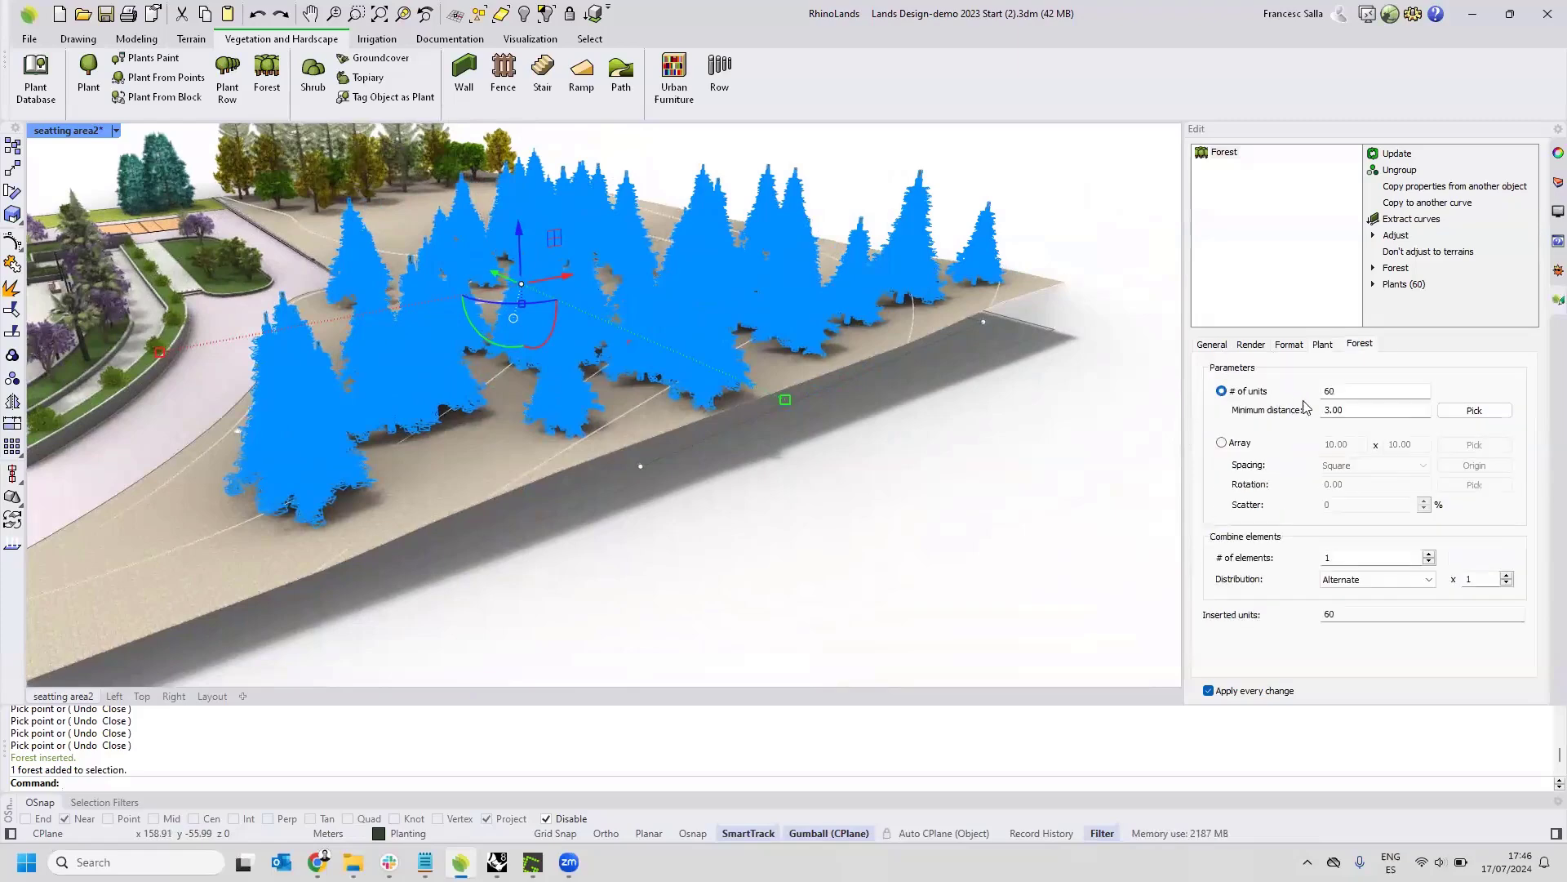
double_click(1337, 389)
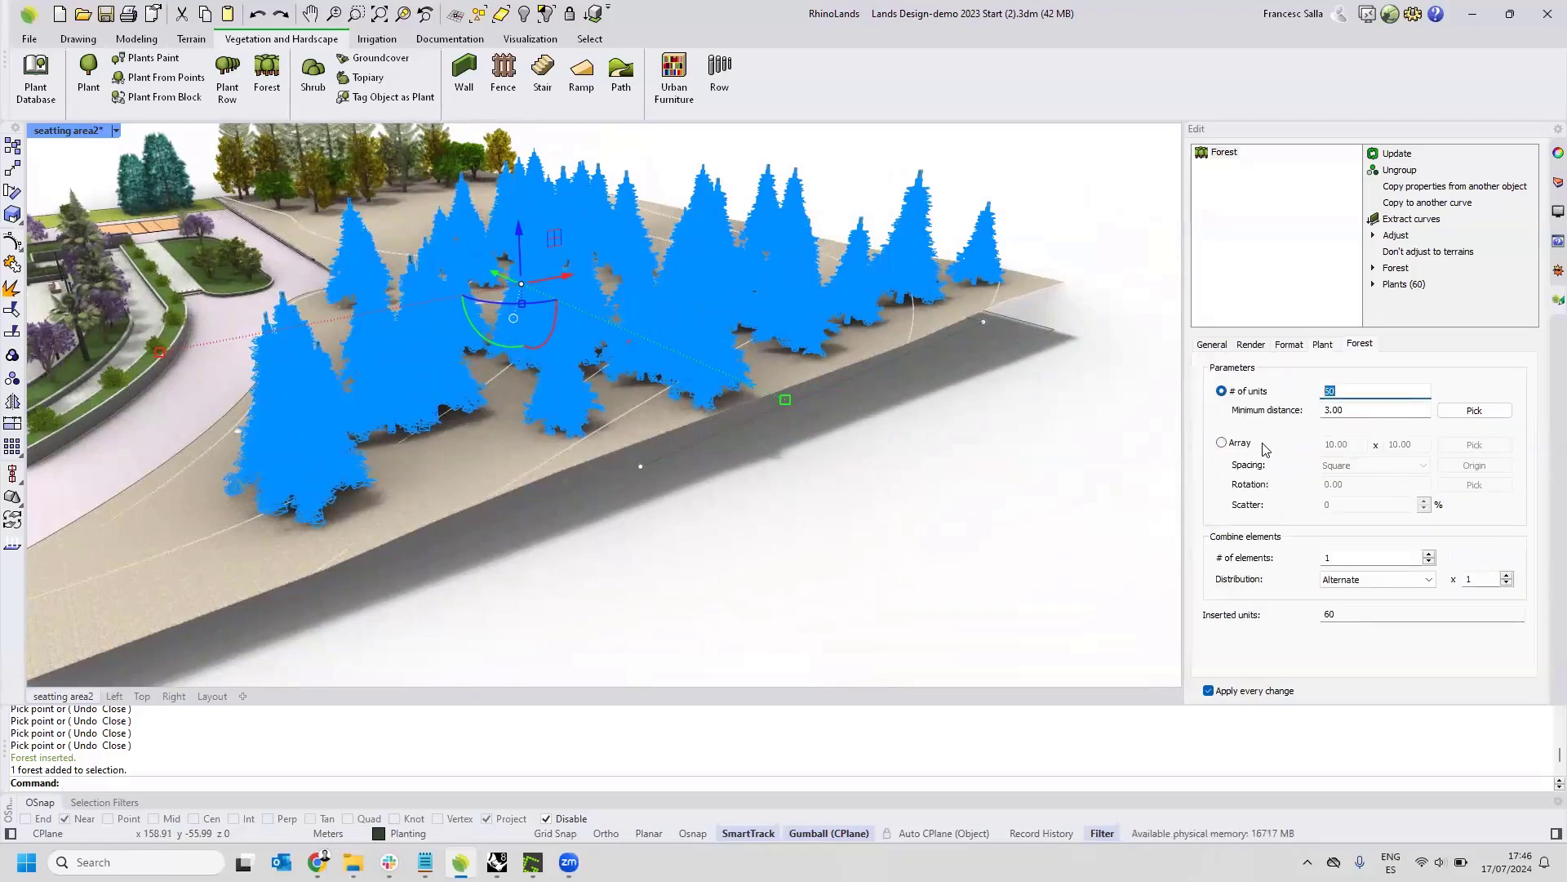
left_click(1222, 444)
scroll(674, 404, "down", 6)
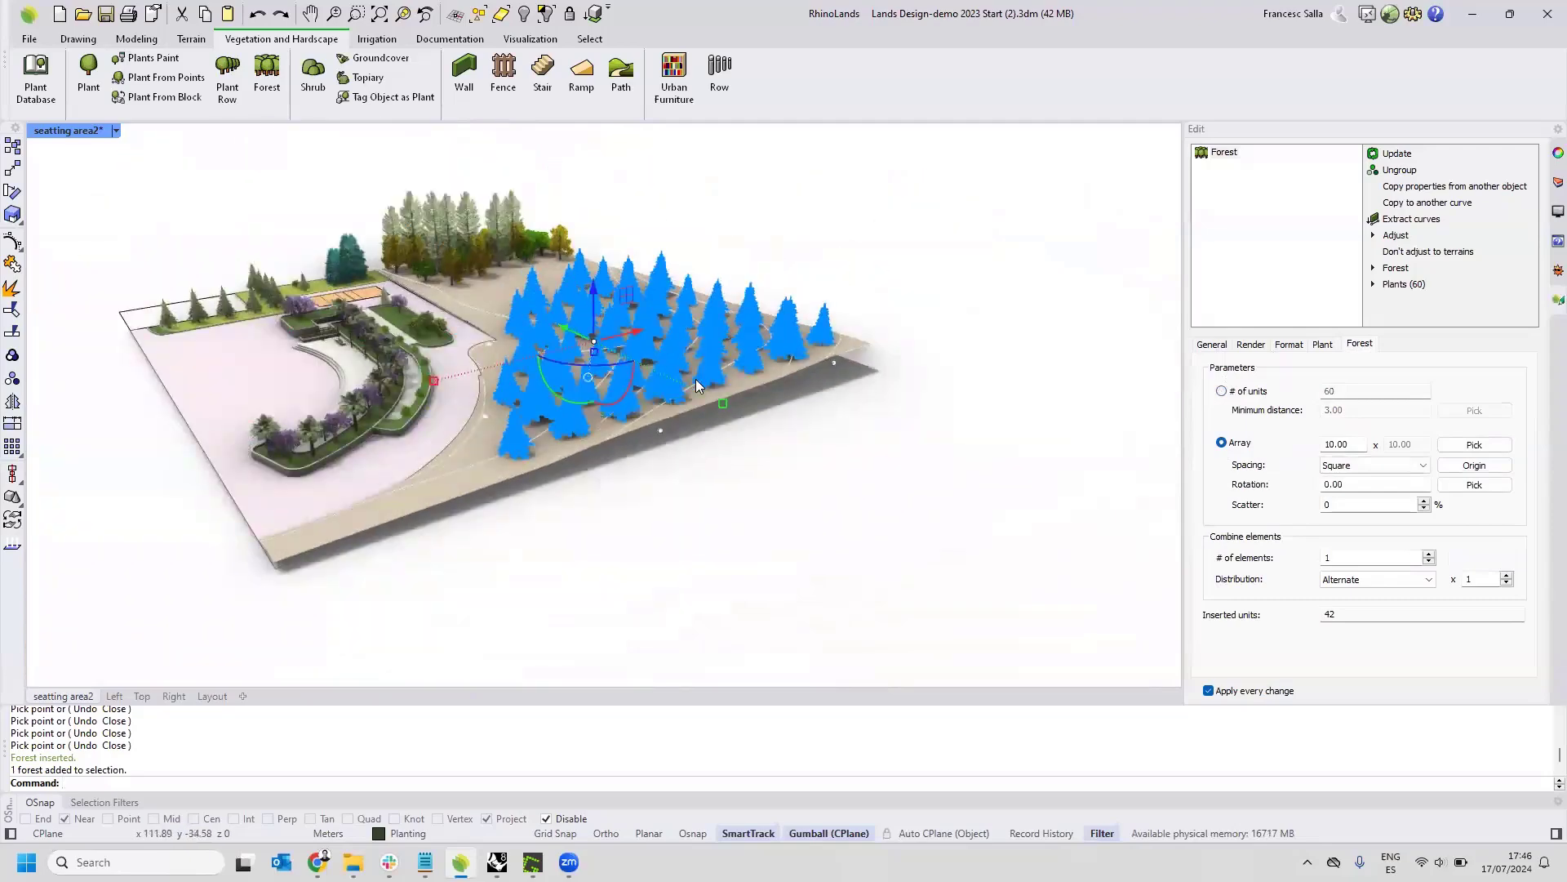
right_click_drag(695, 379, 708, 436)
scroll(709, 436, "up", 2)
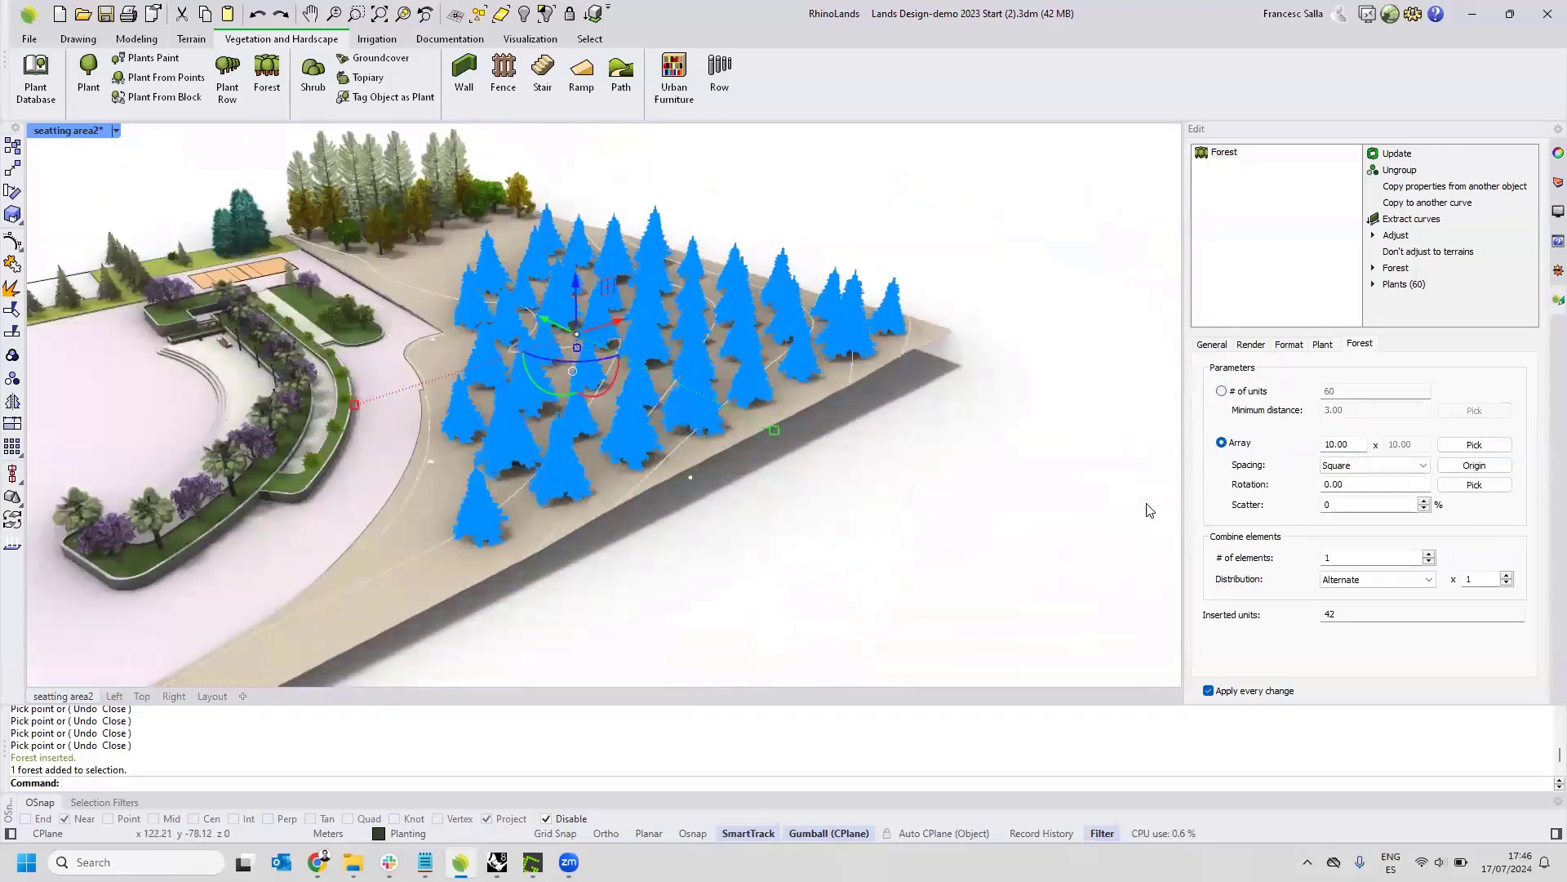
Combine two elements in the forest and change the first one's species to Abies alba.
left_click(1430, 557)
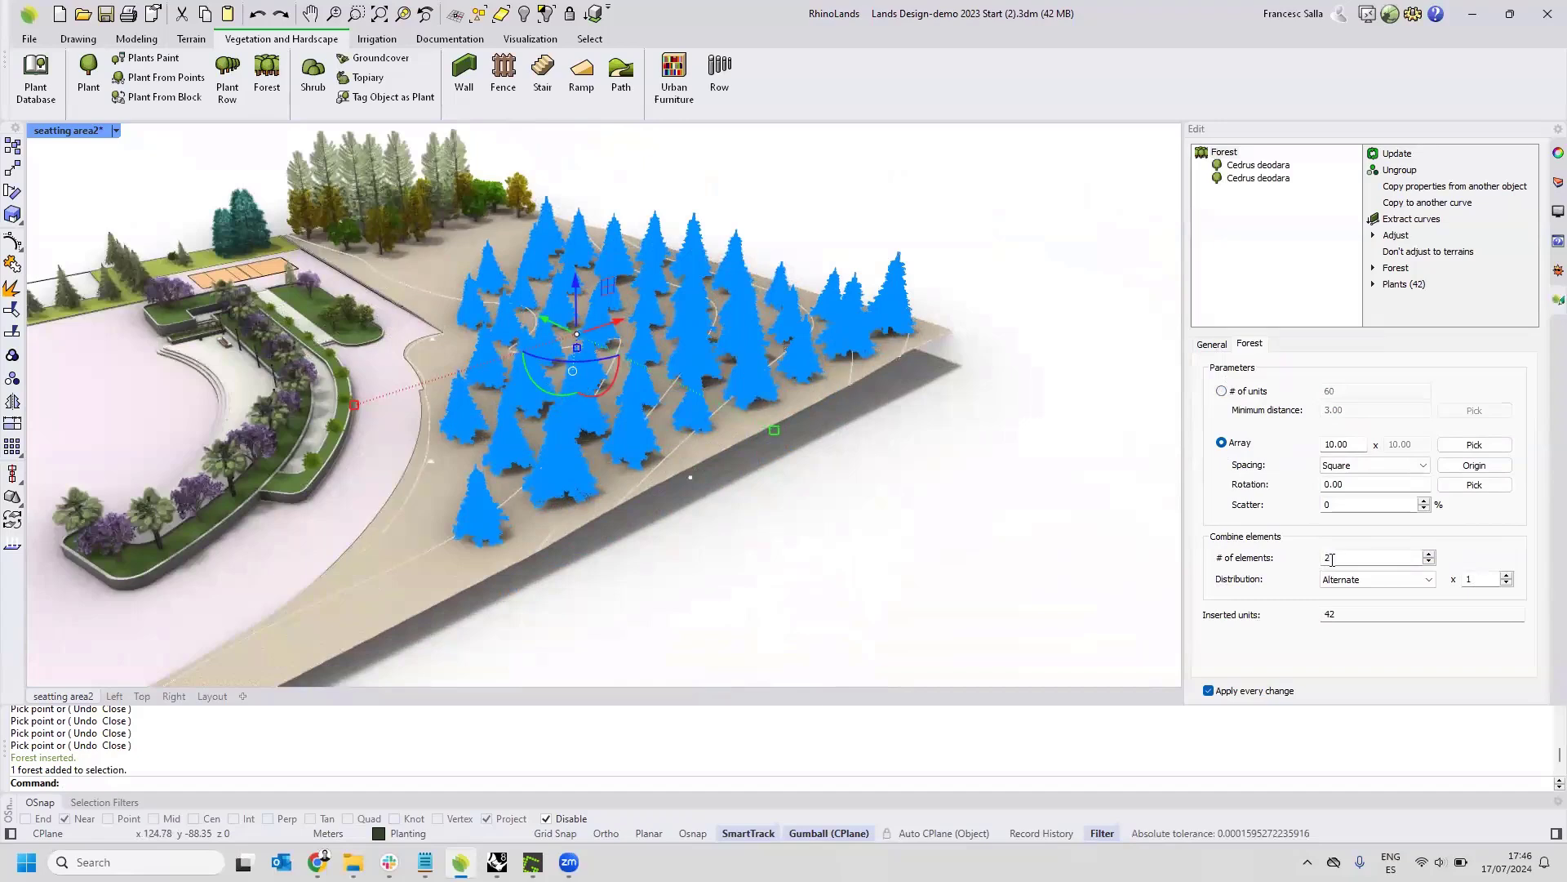
left_click(1251, 165)
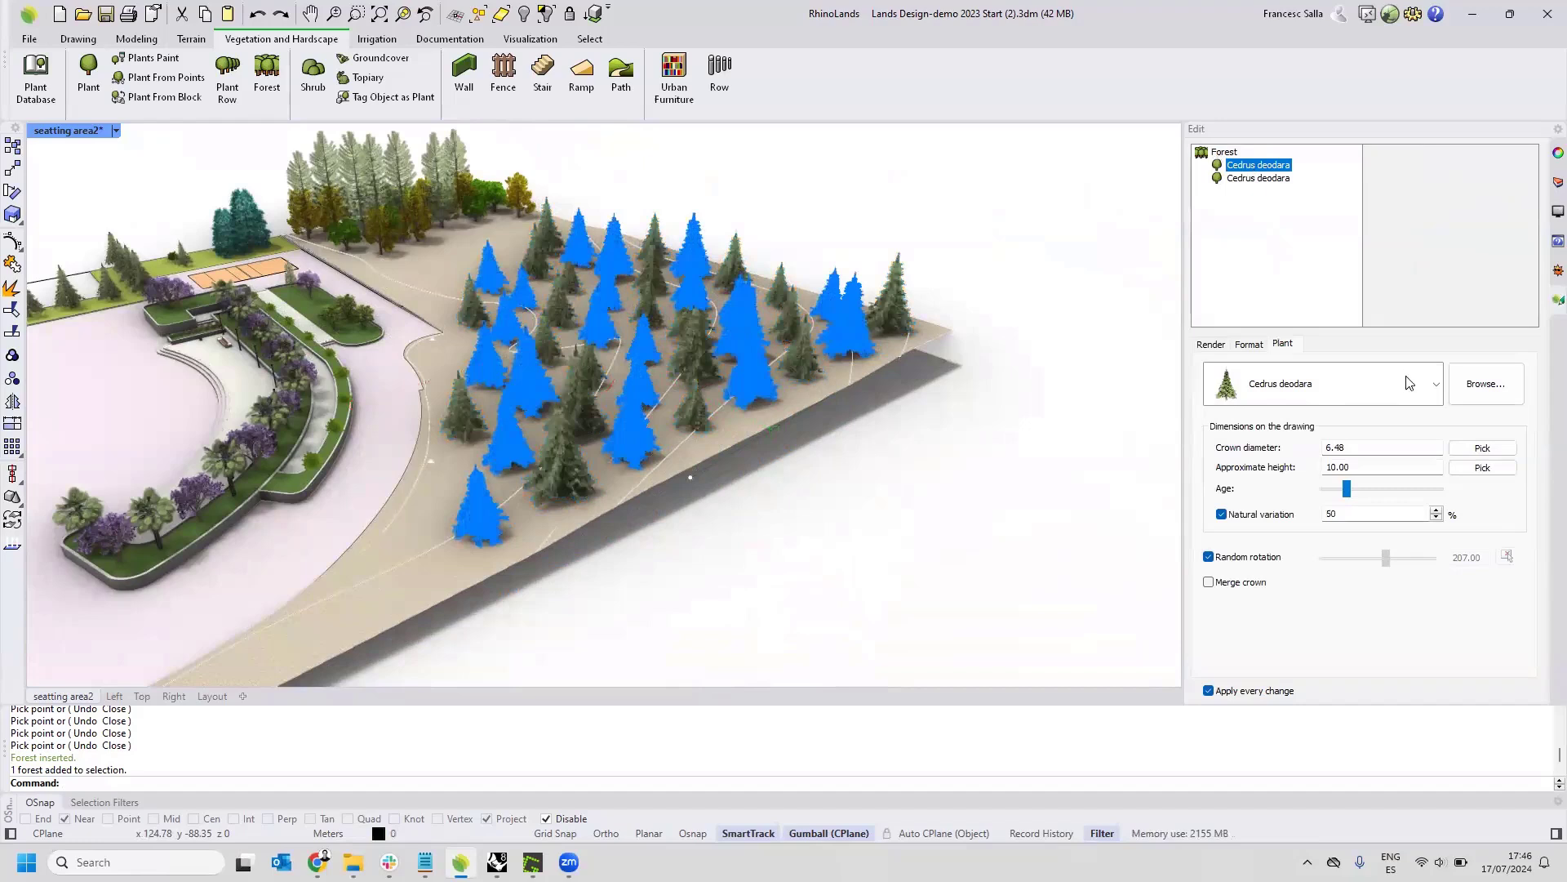
left_click(1436, 383)
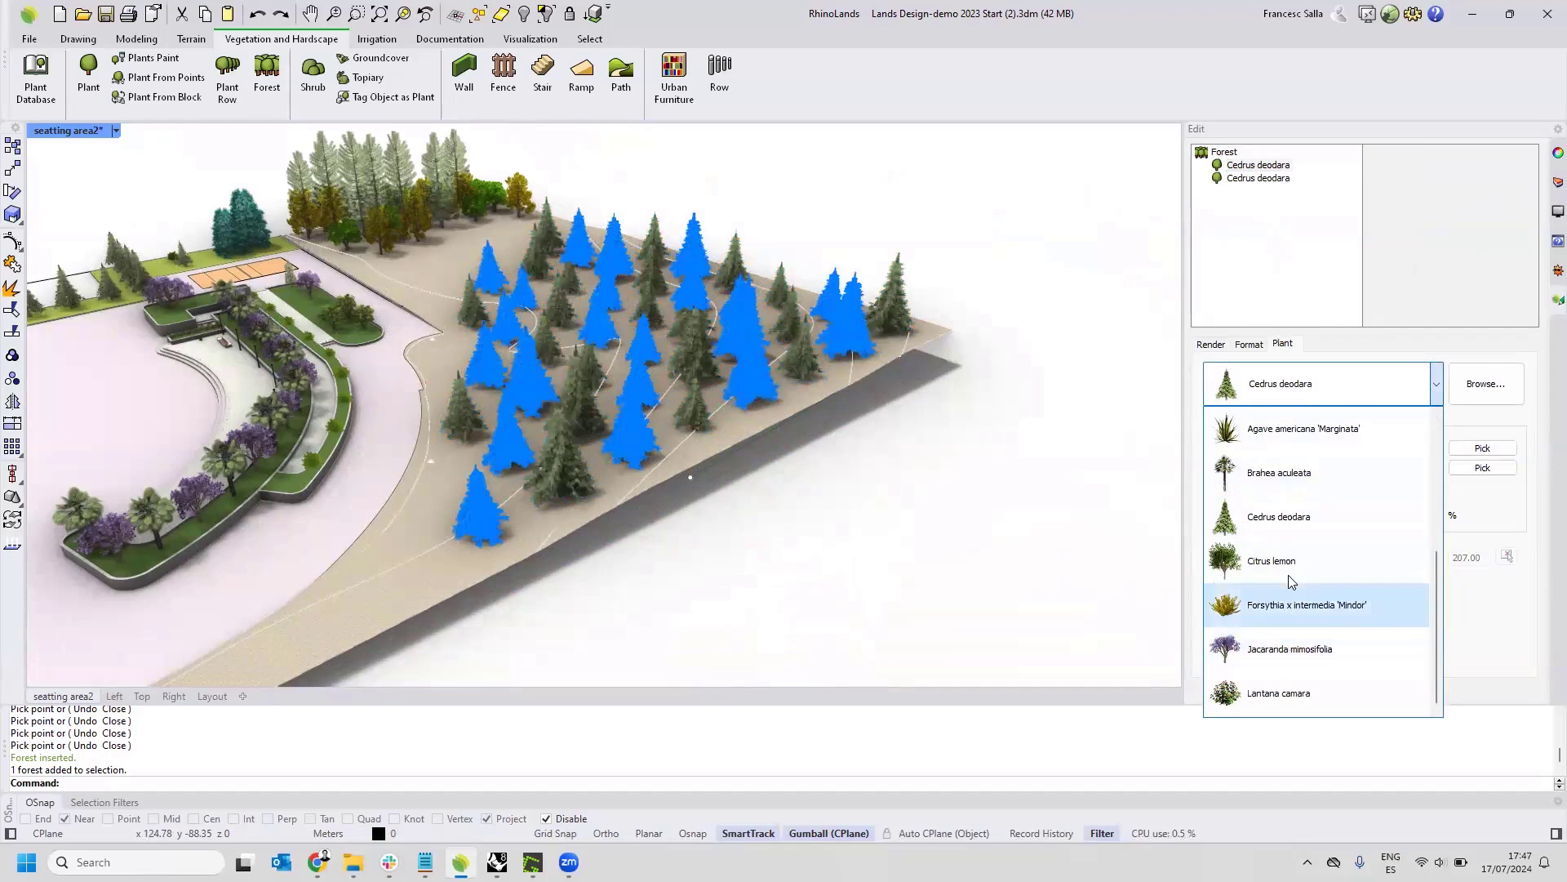
scroll(1296, 506, "up", 2)
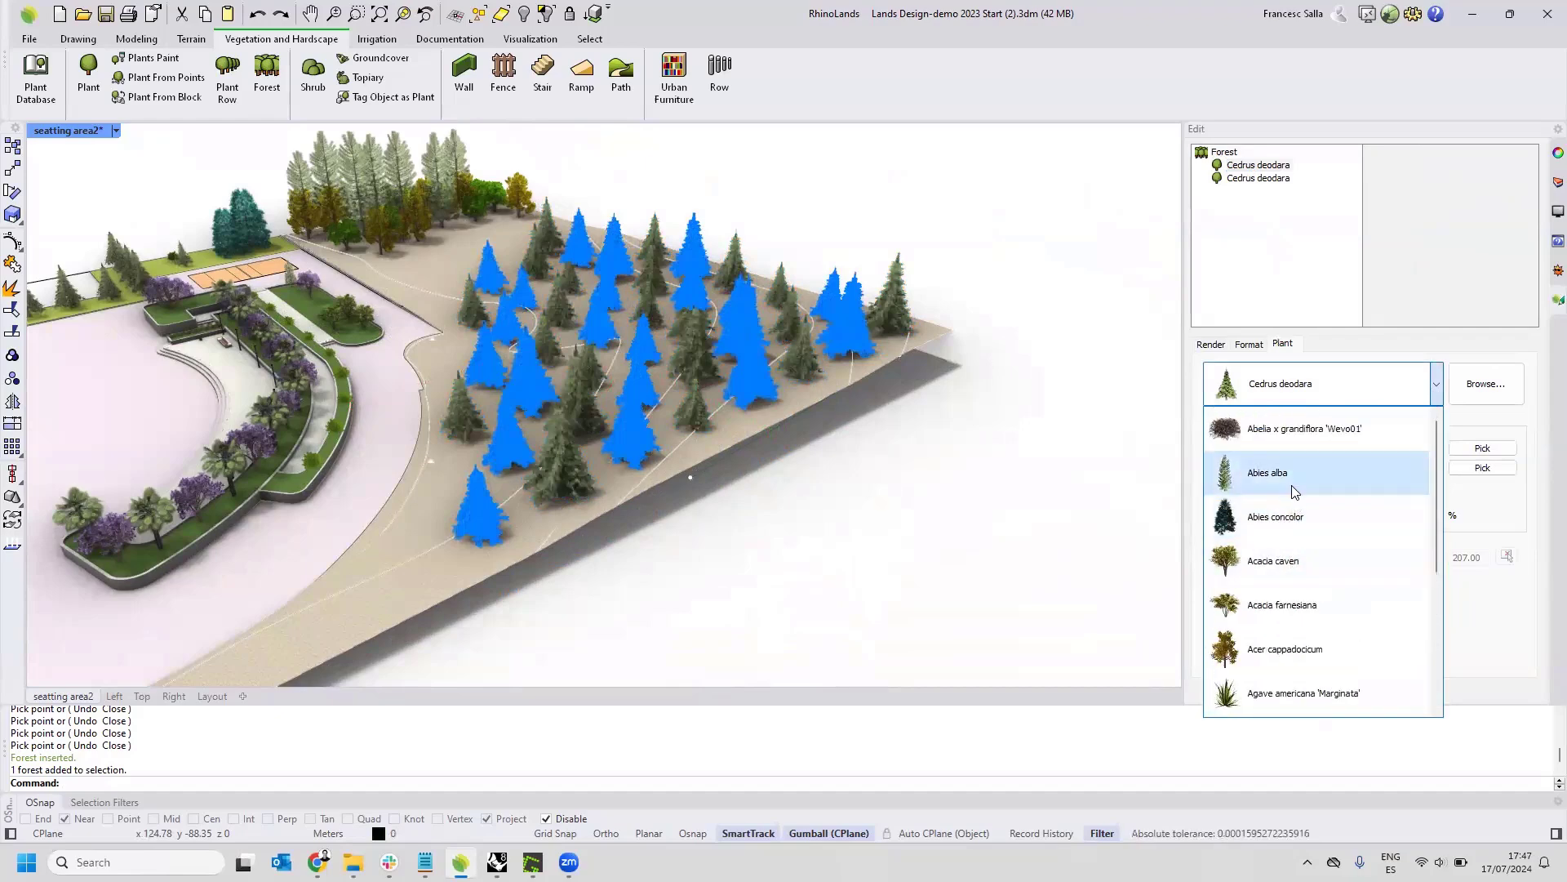
left_click(1273, 476)
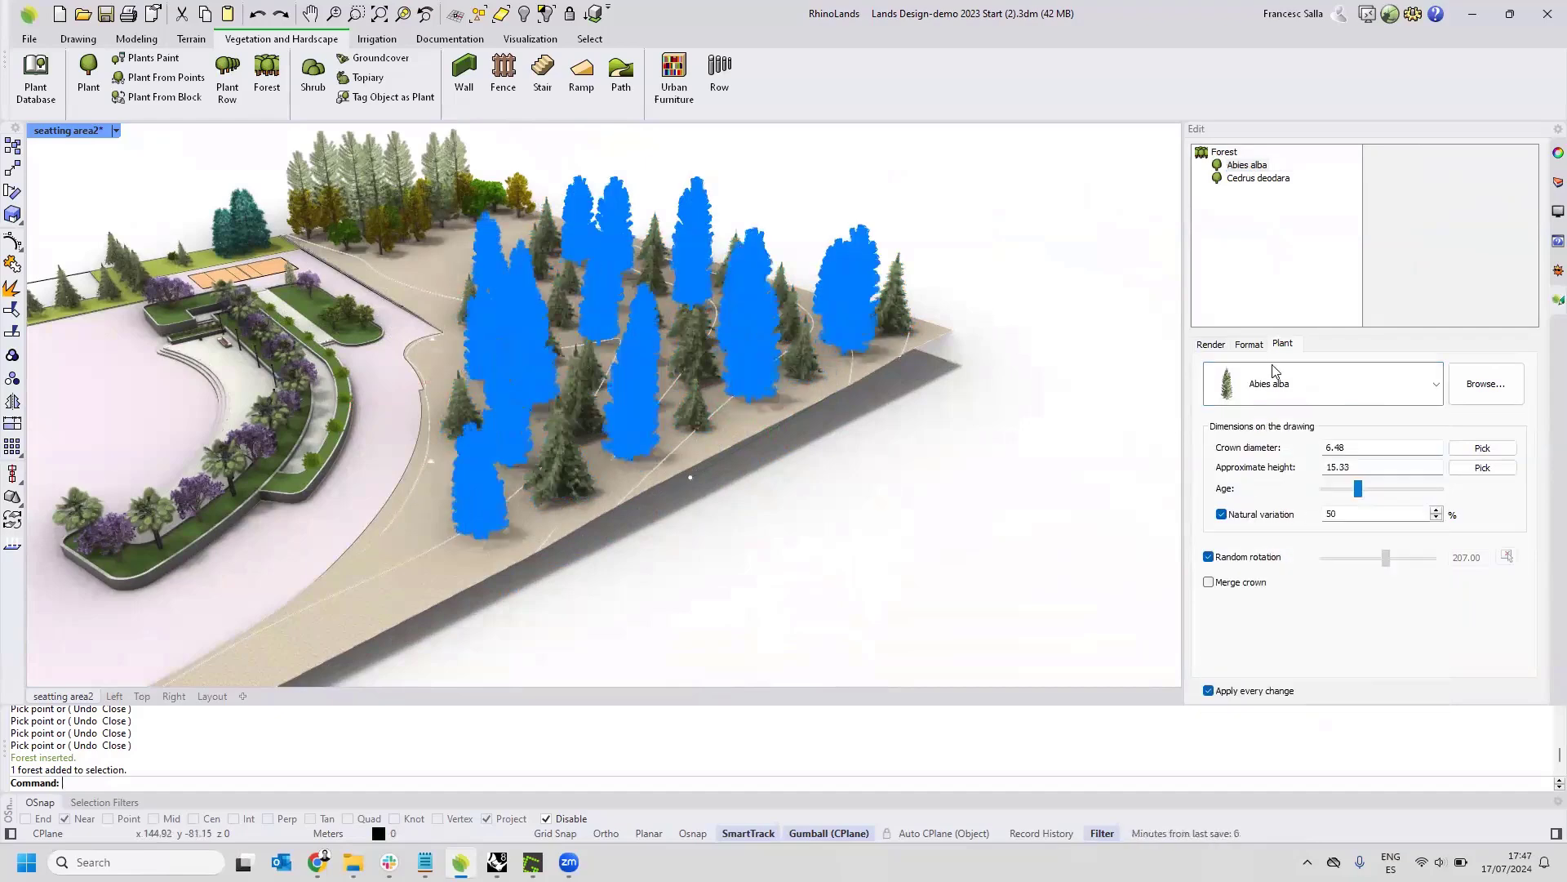
Reduce the Abies alba age to an approximate height of 10.00 and crown diameter of 4.23, and deselect the forest.
left_click(1346, 487)
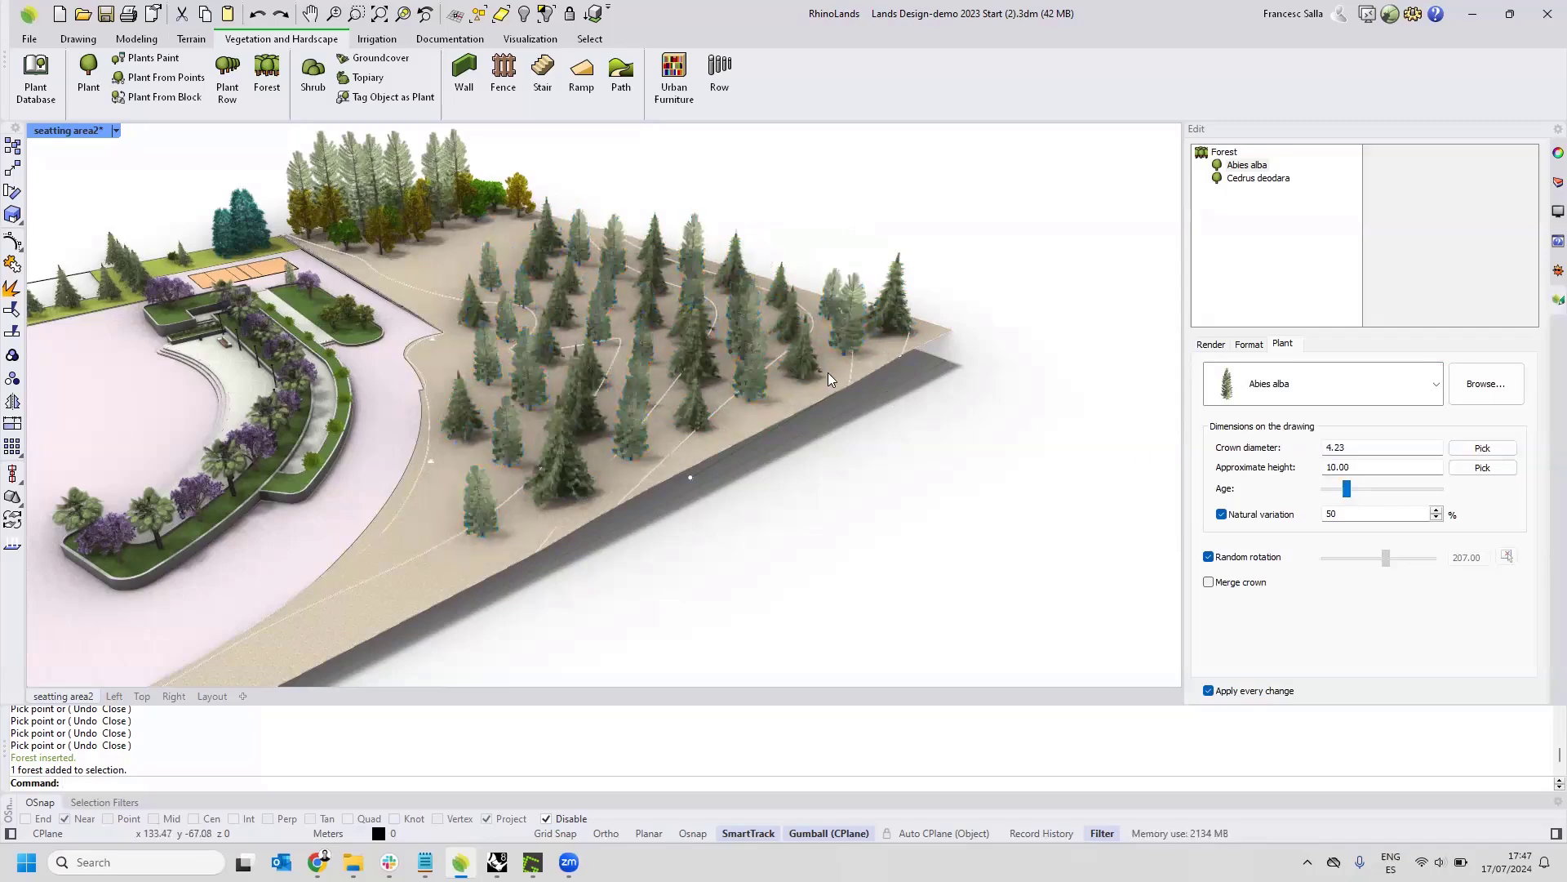
key("Escape")
right_click_drag(827, 372, 795, 312)
scroll(825, 372, "down", 3)
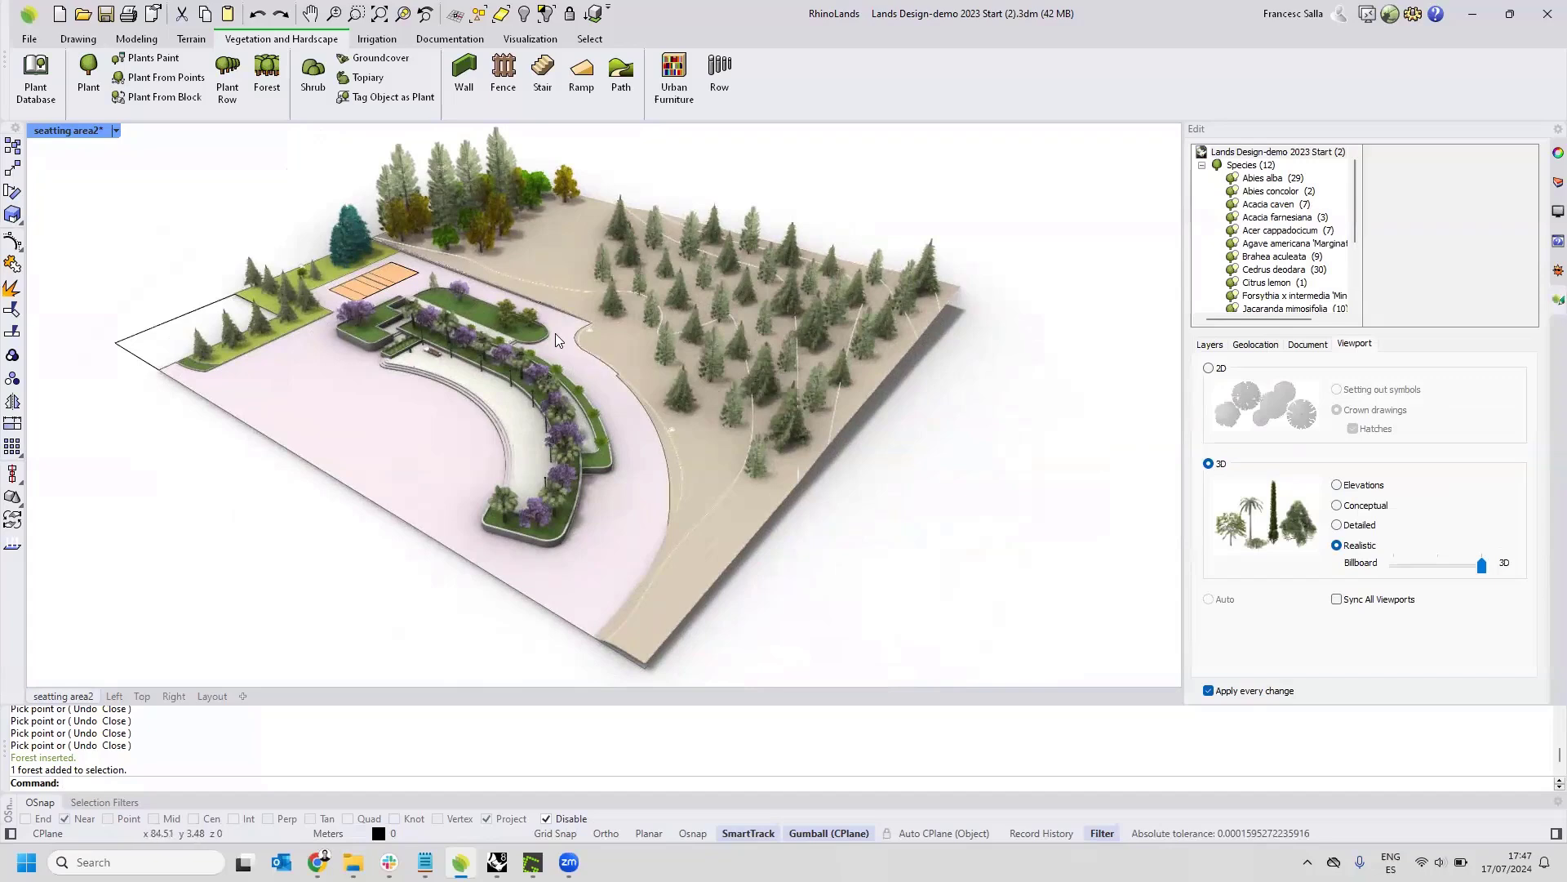
Insert a plant list in the empty area beside the plan in the Top view.
left_click(142, 696)
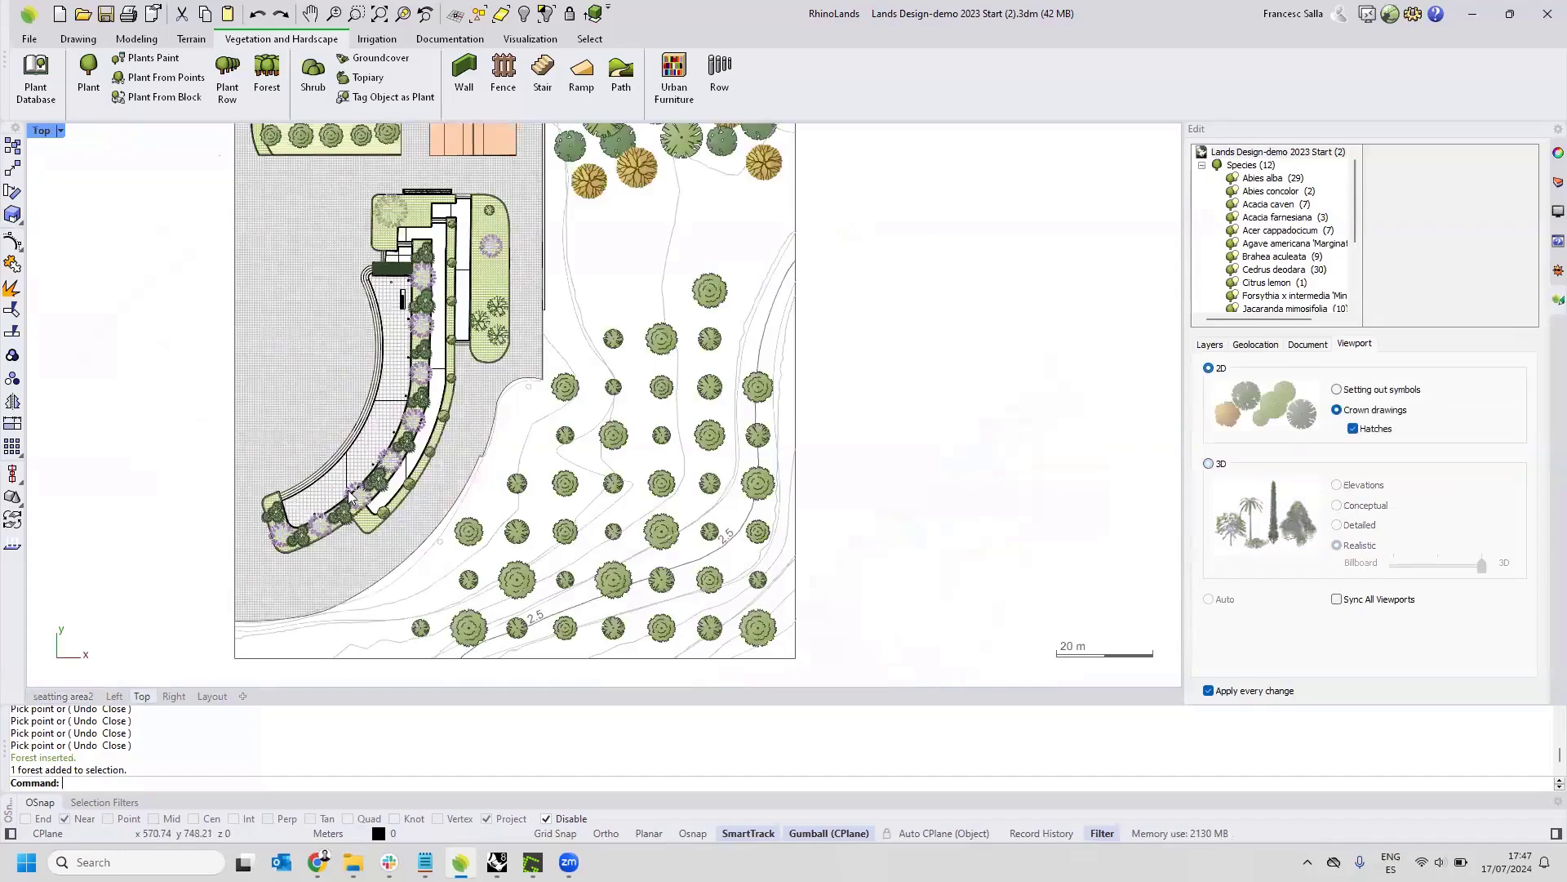
scroll(586, 475, "down", 5)
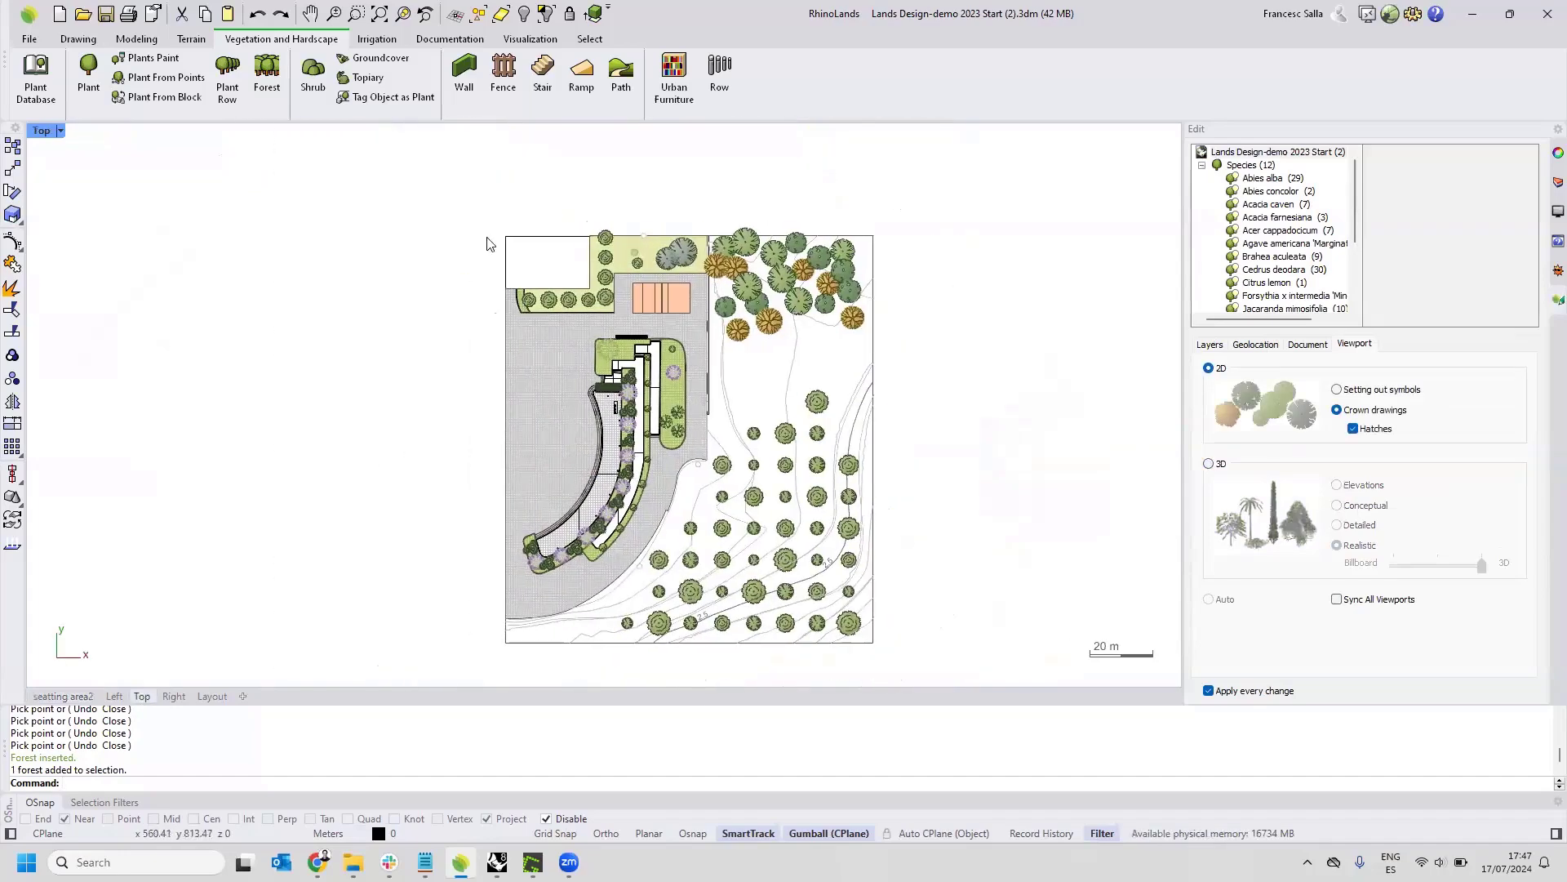
left_click(453, 41)
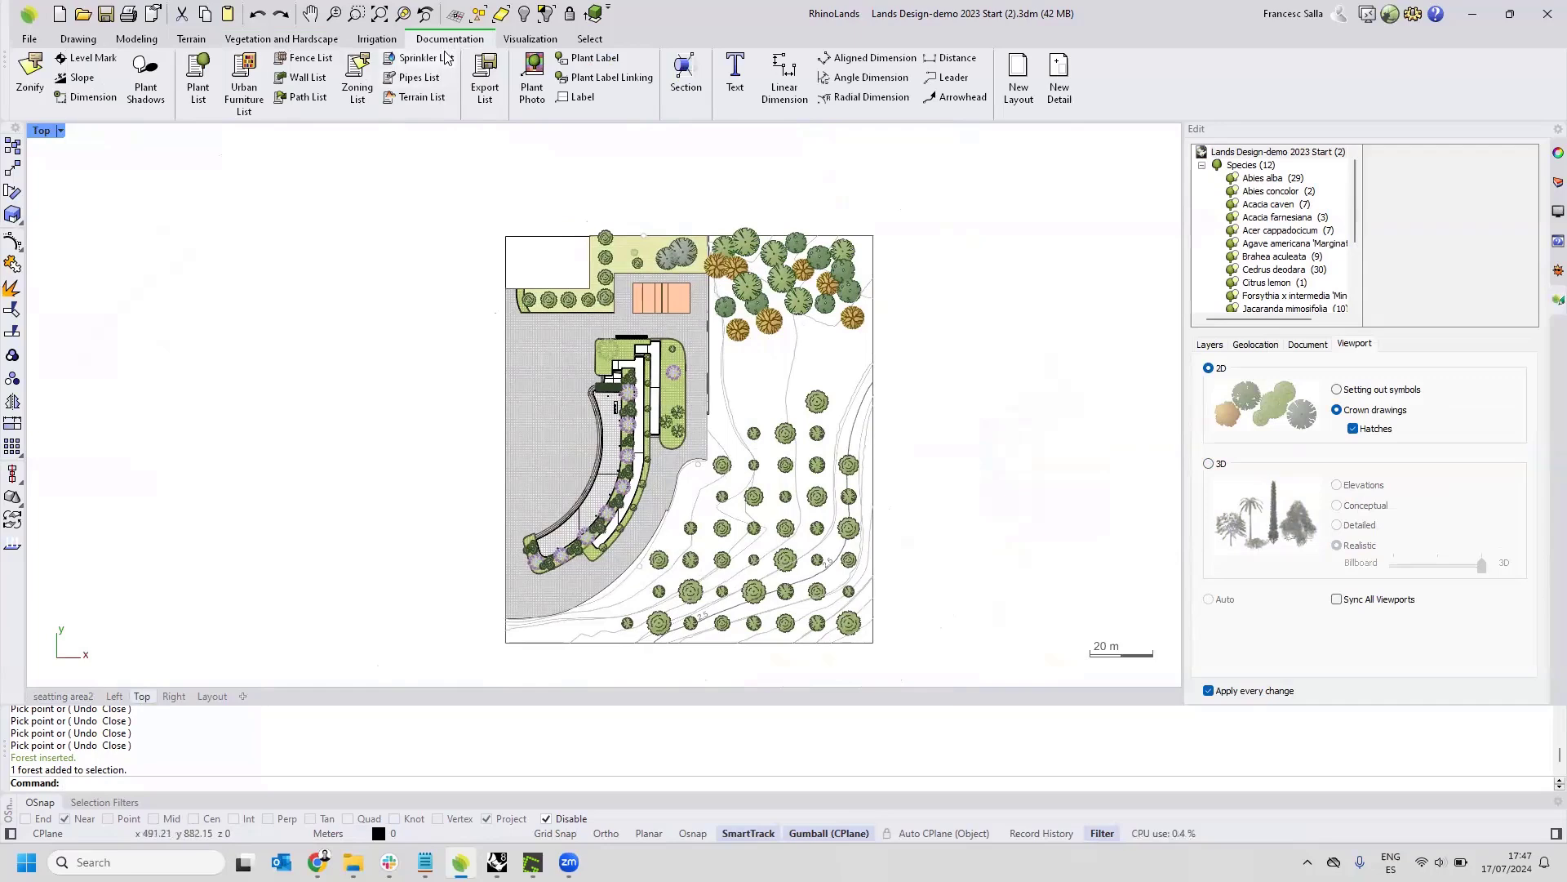
left_click(206, 82)
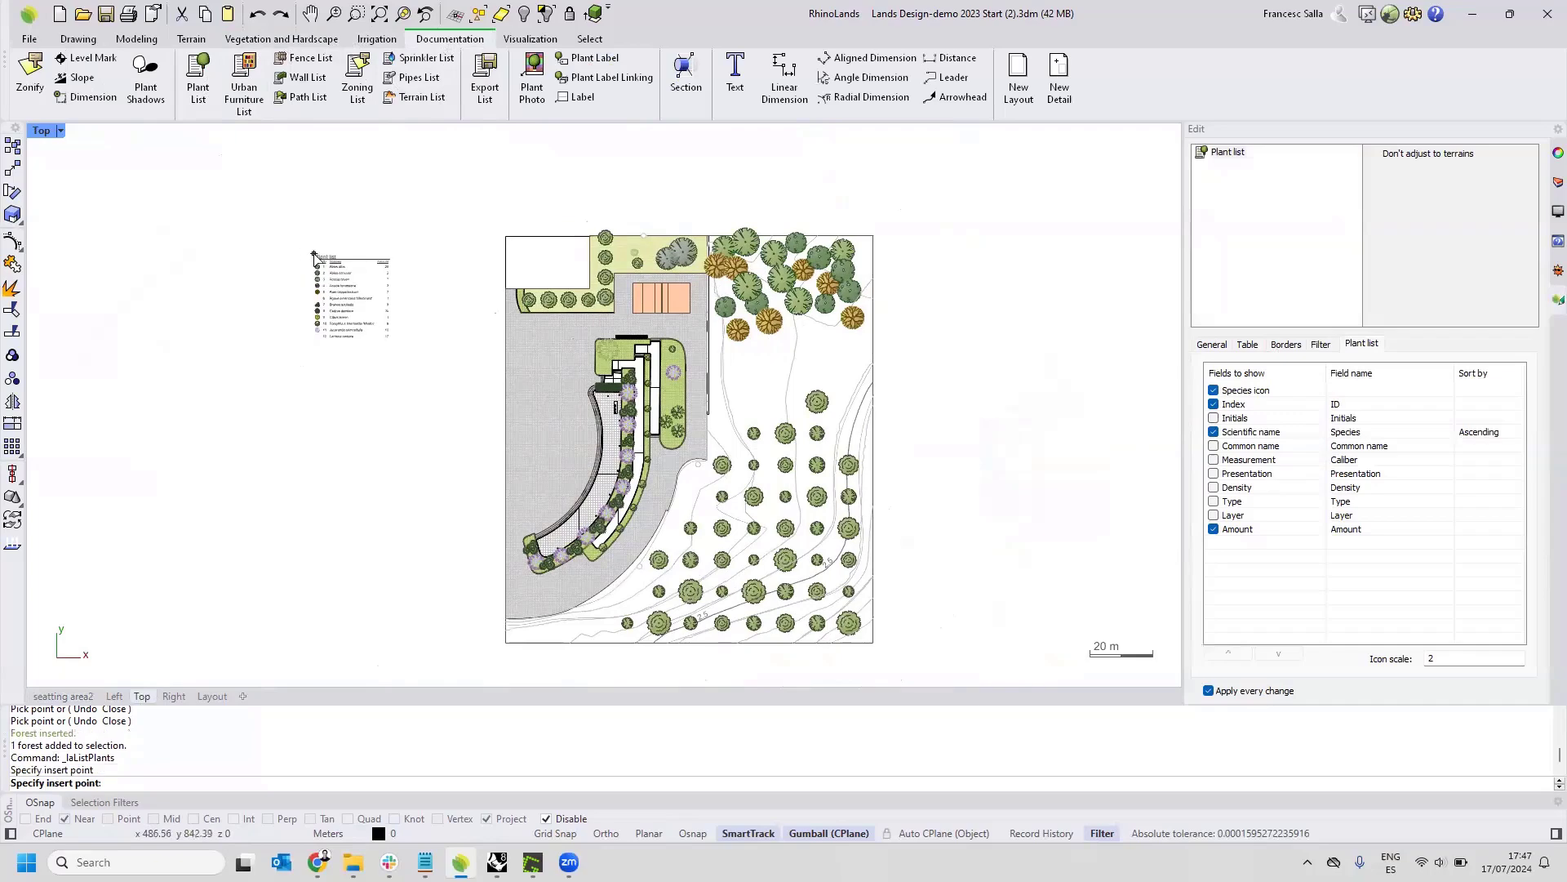
left_click(359, 295)
scroll(347, 277, "up", 5)
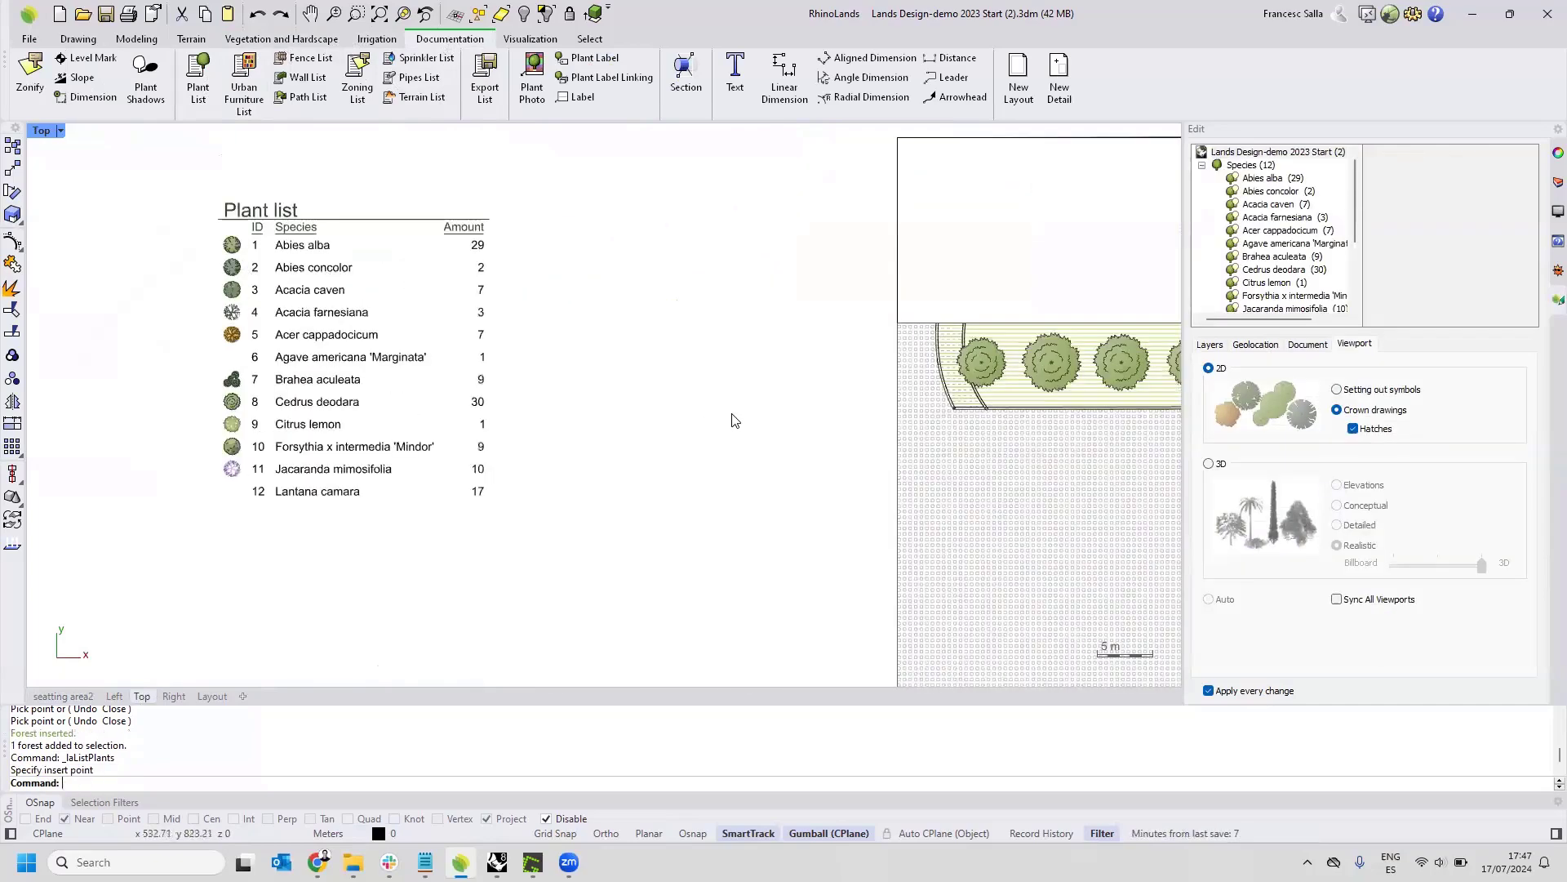
Move the plant list closer to the plan's edge, next to the white rectangle, and deselect it.
scroll(717, 426, "down", 3)
right_click_drag(578, 390, 273, 336)
scroll(490, 360, "down", 4)
scroll(235, 326, "up", 4)
left_click_drag(313, 332, 446, 314)
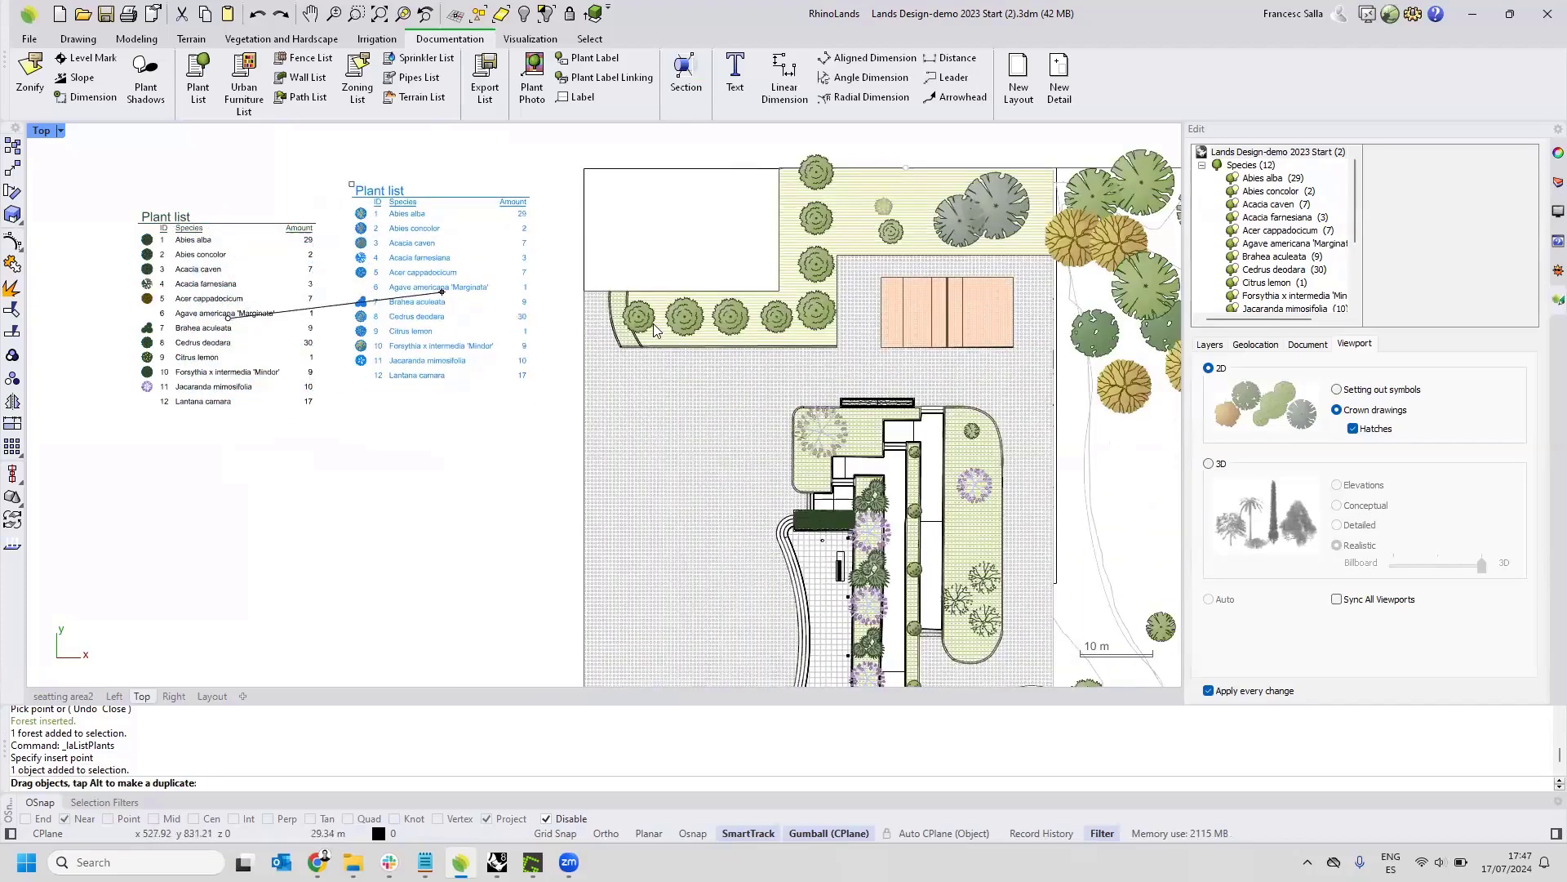
right_click_drag(653, 324, 494, 300)
key("Escape")
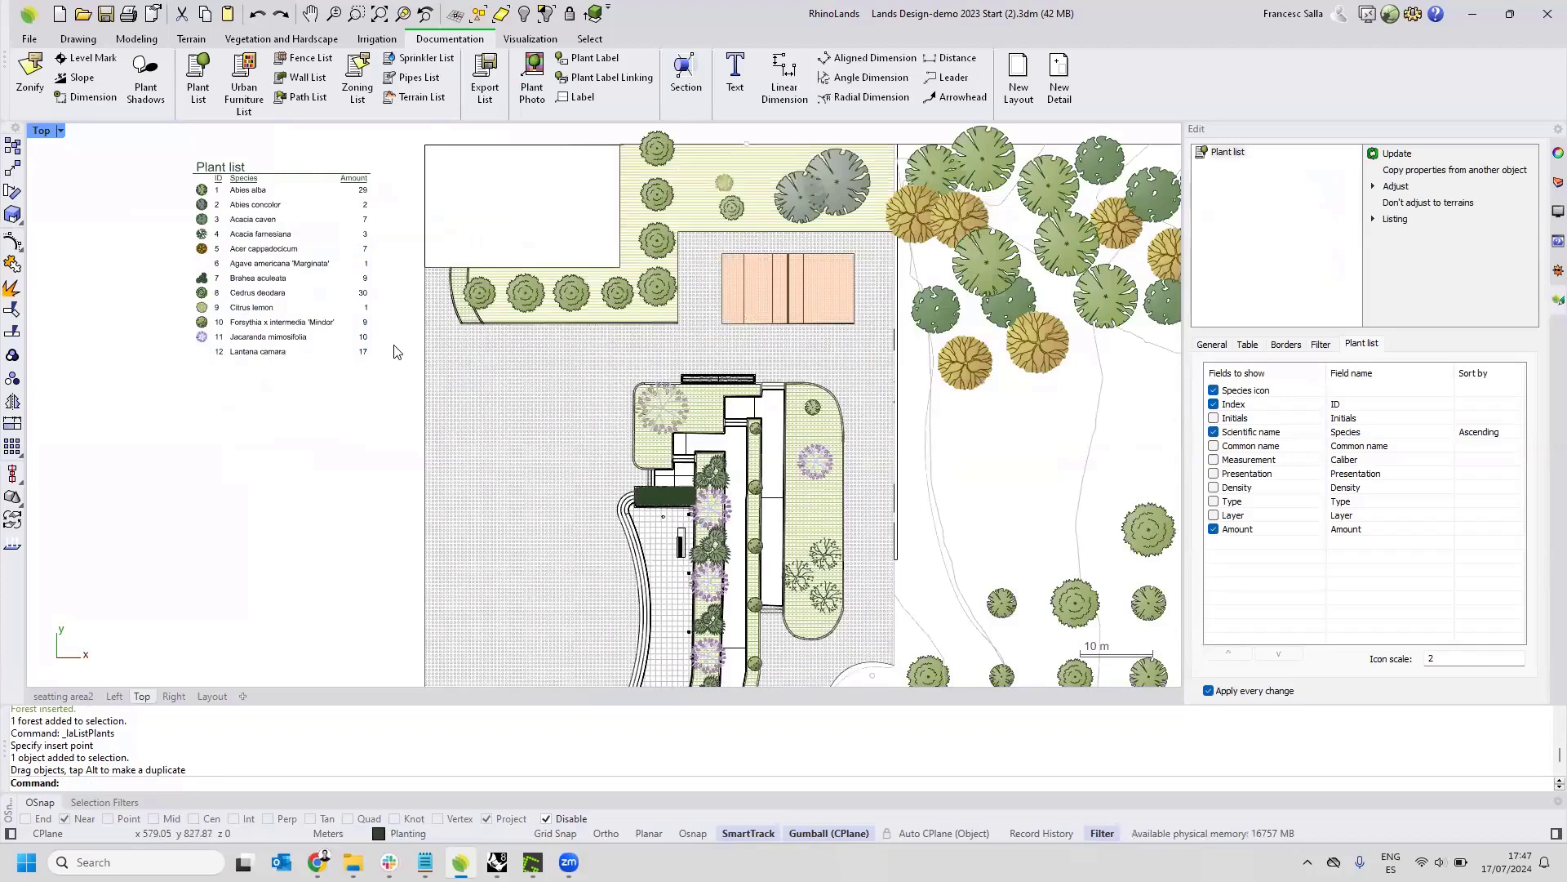
Set the number of units to 6 for the L-shaped Cedrus deodara plant row around the white rectangle.
right_click_drag(646, 247, 675, 303)
left_click(676, 303)
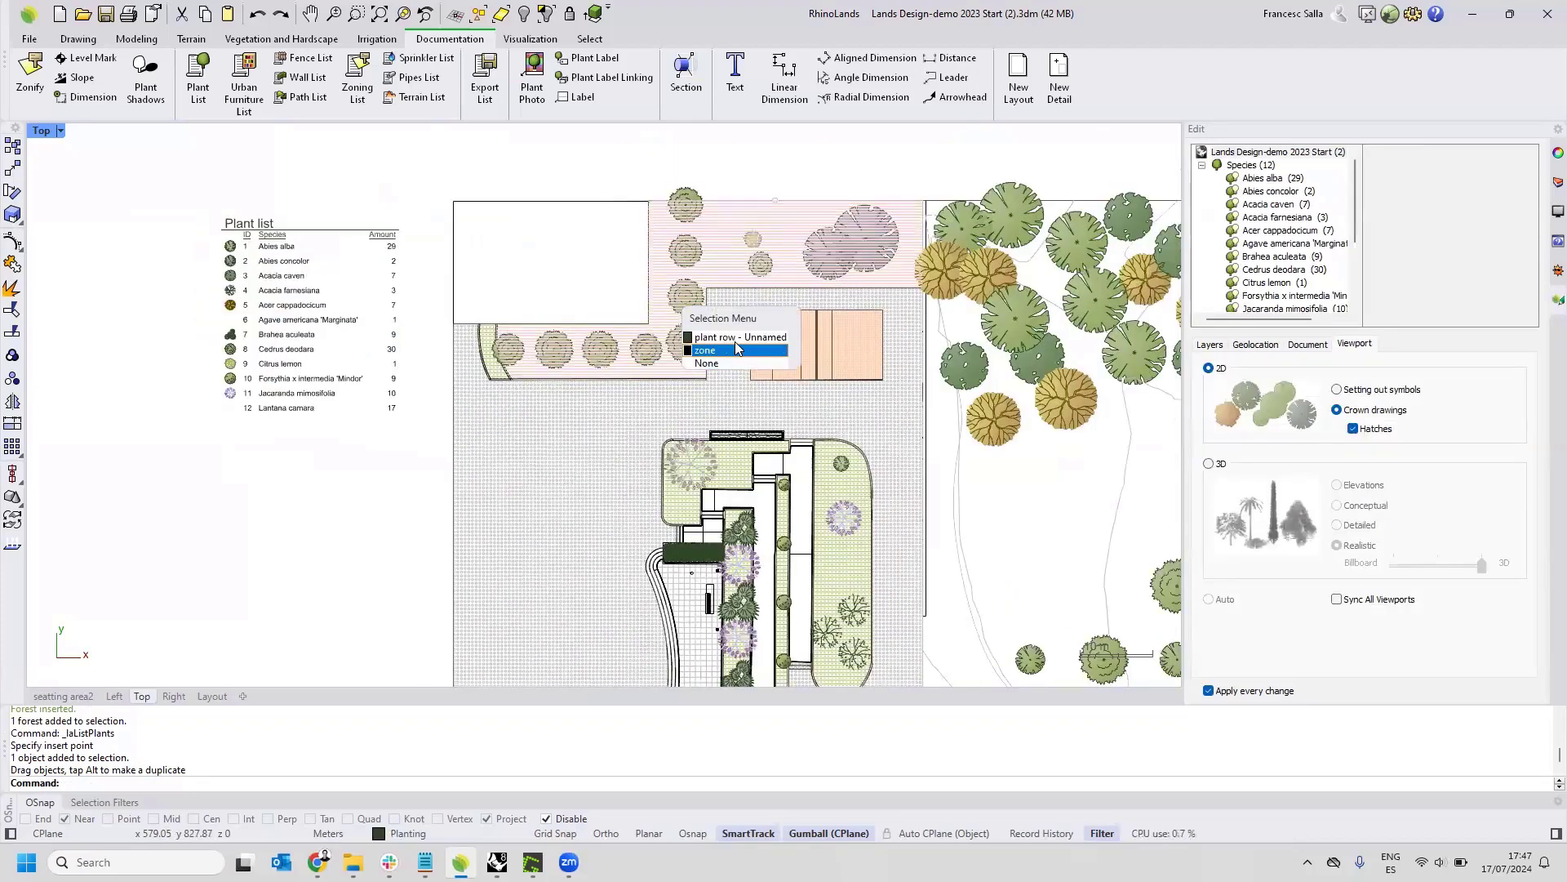
left_click(739, 337)
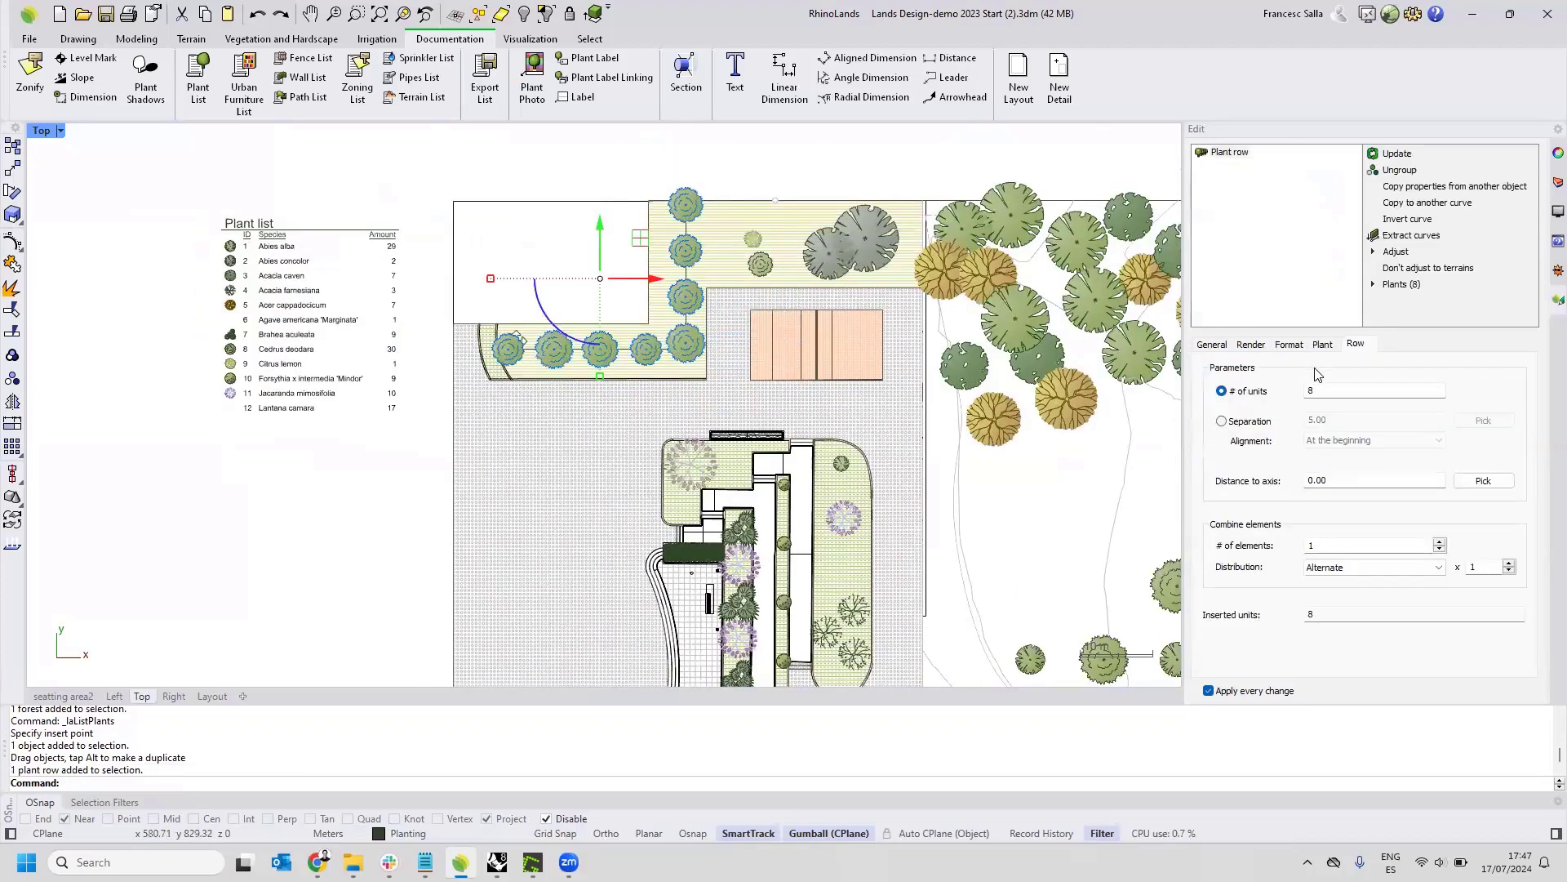
left_click(1318, 351)
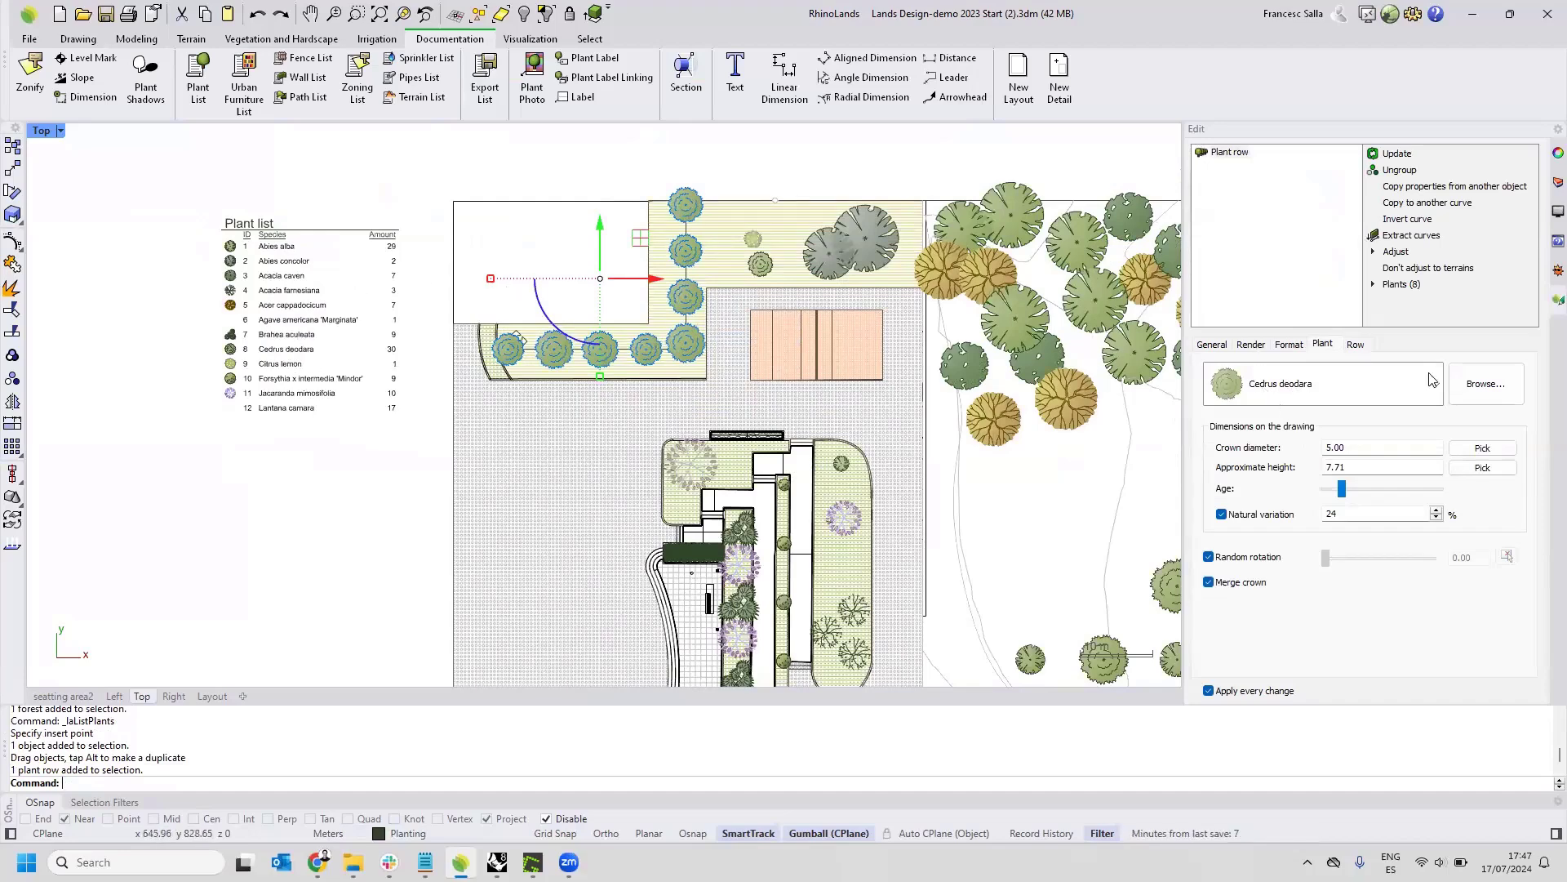
left_click(1355, 345)
left_click_drag(1339, 395, 1255, 401)
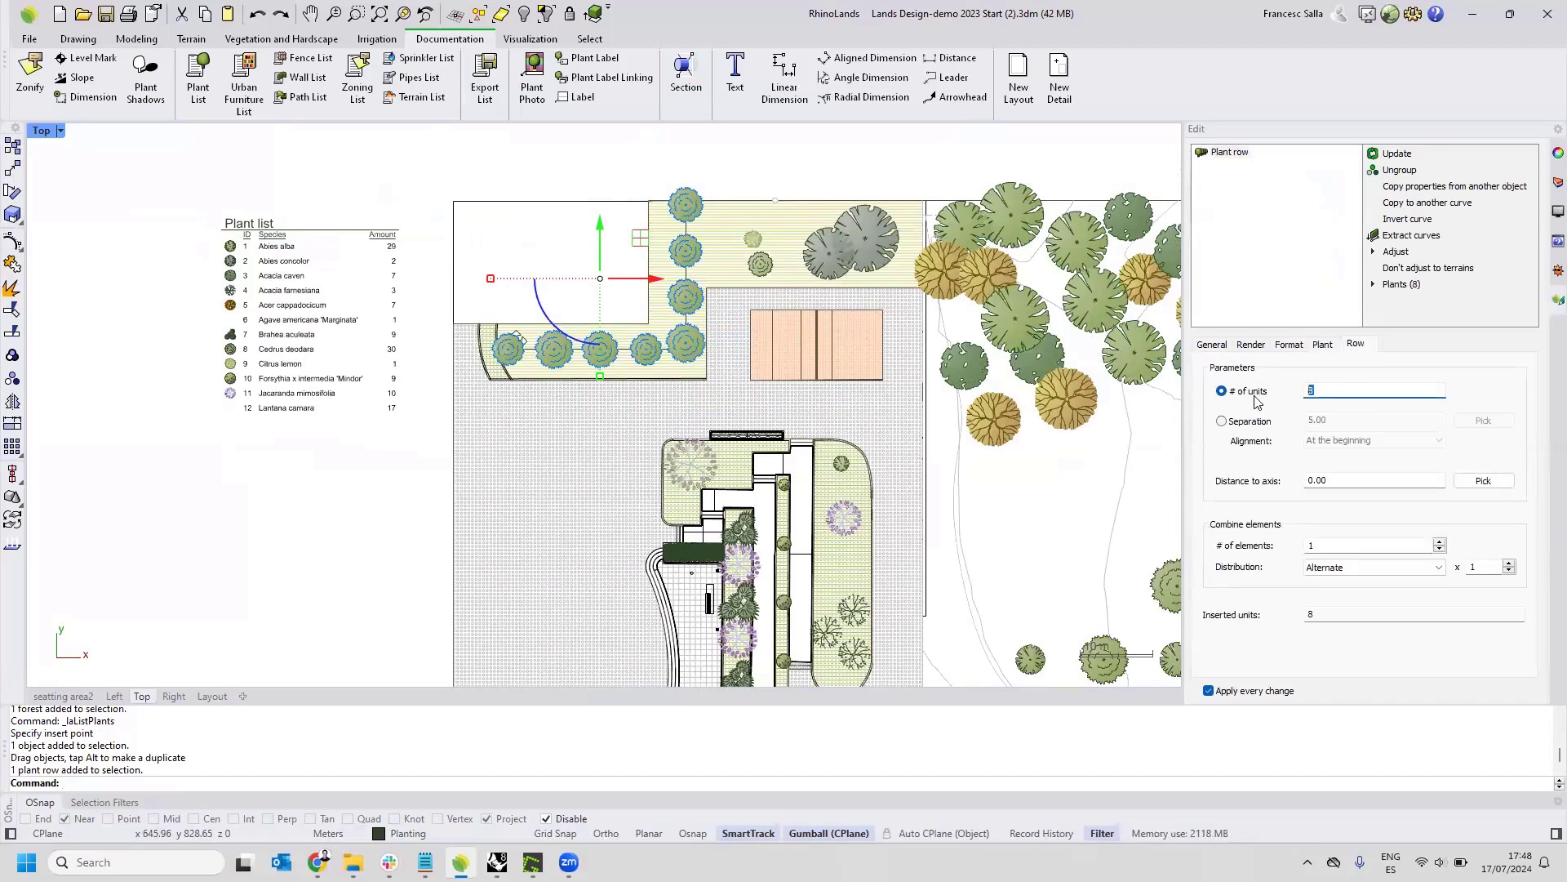
type("6")
key("Return")
key("Escape")
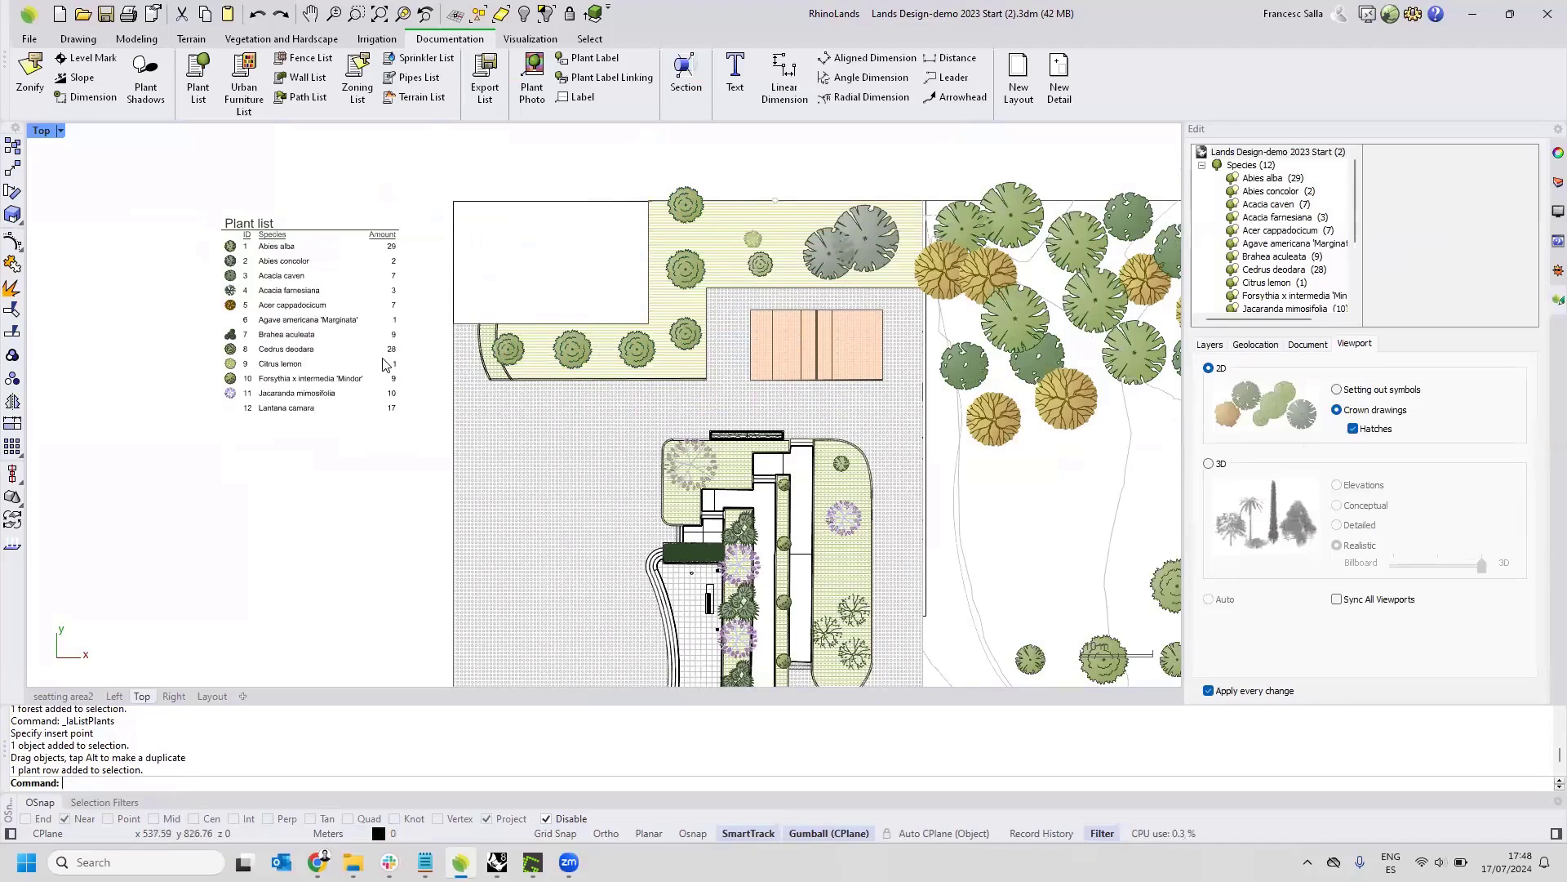
Select the plant list and review its displayed fields alongside the plan.
left_click(279, 315)
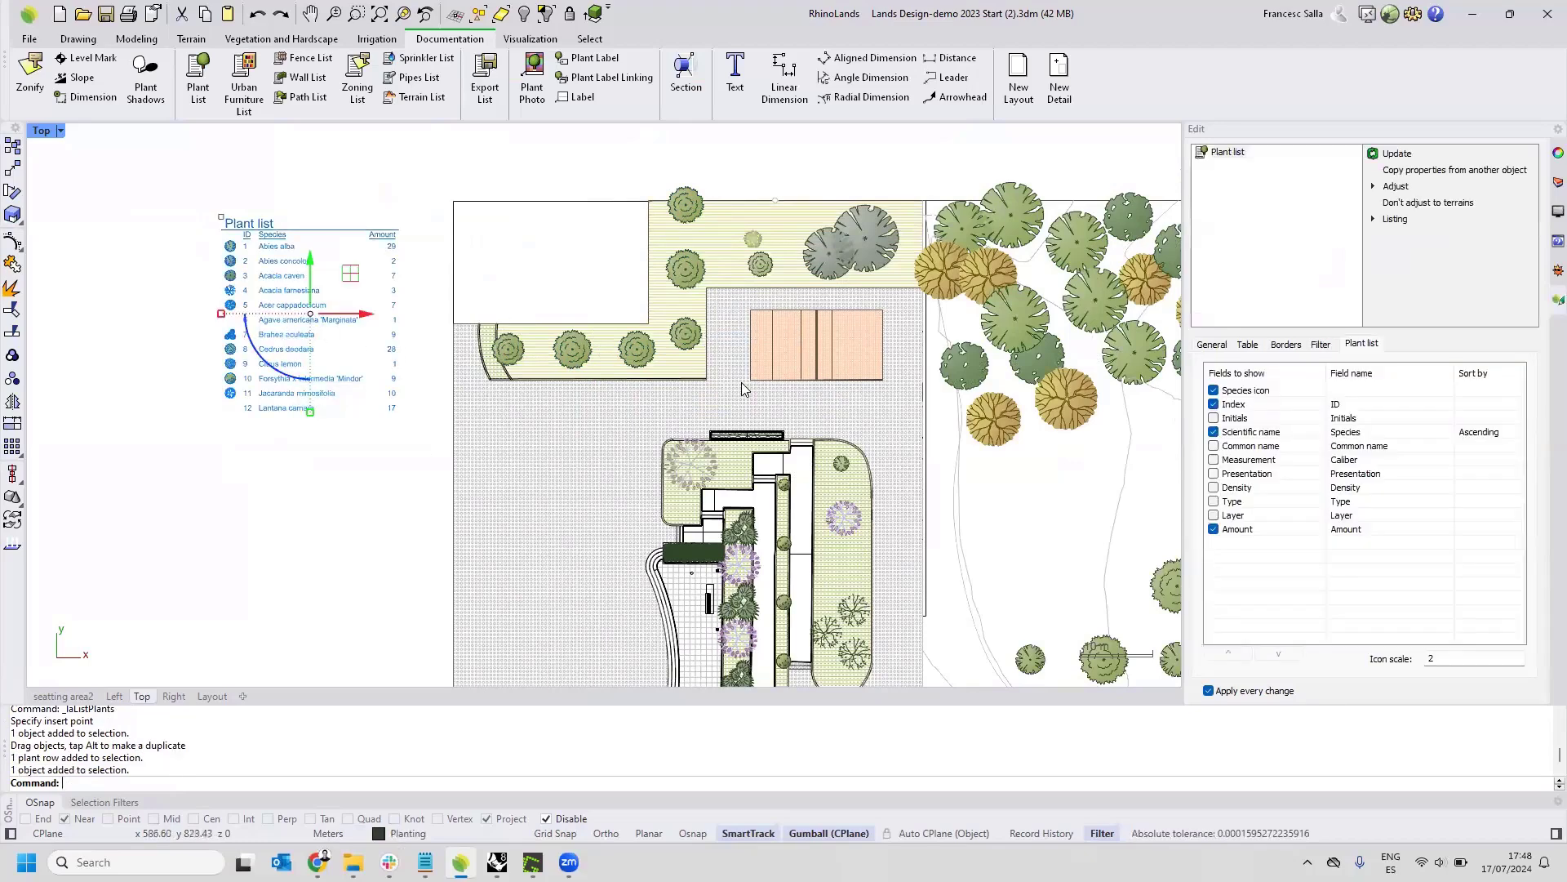
right_click_drag(739, 384, 653, 359)
scroll(653, 359, "down", 3)
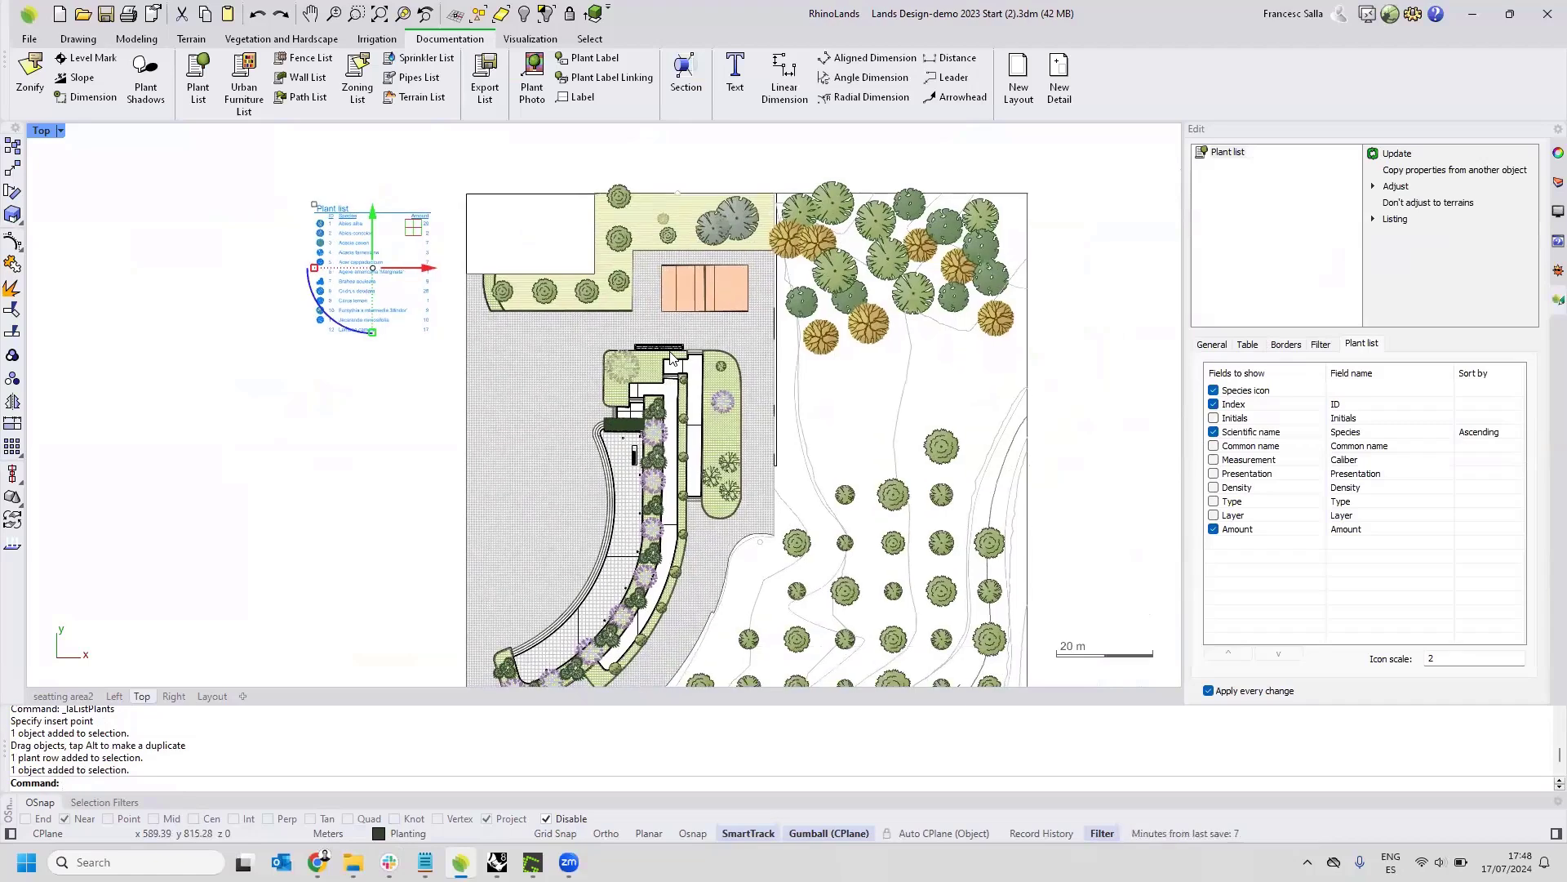
right_click_drag(671, 357, 676, 326)
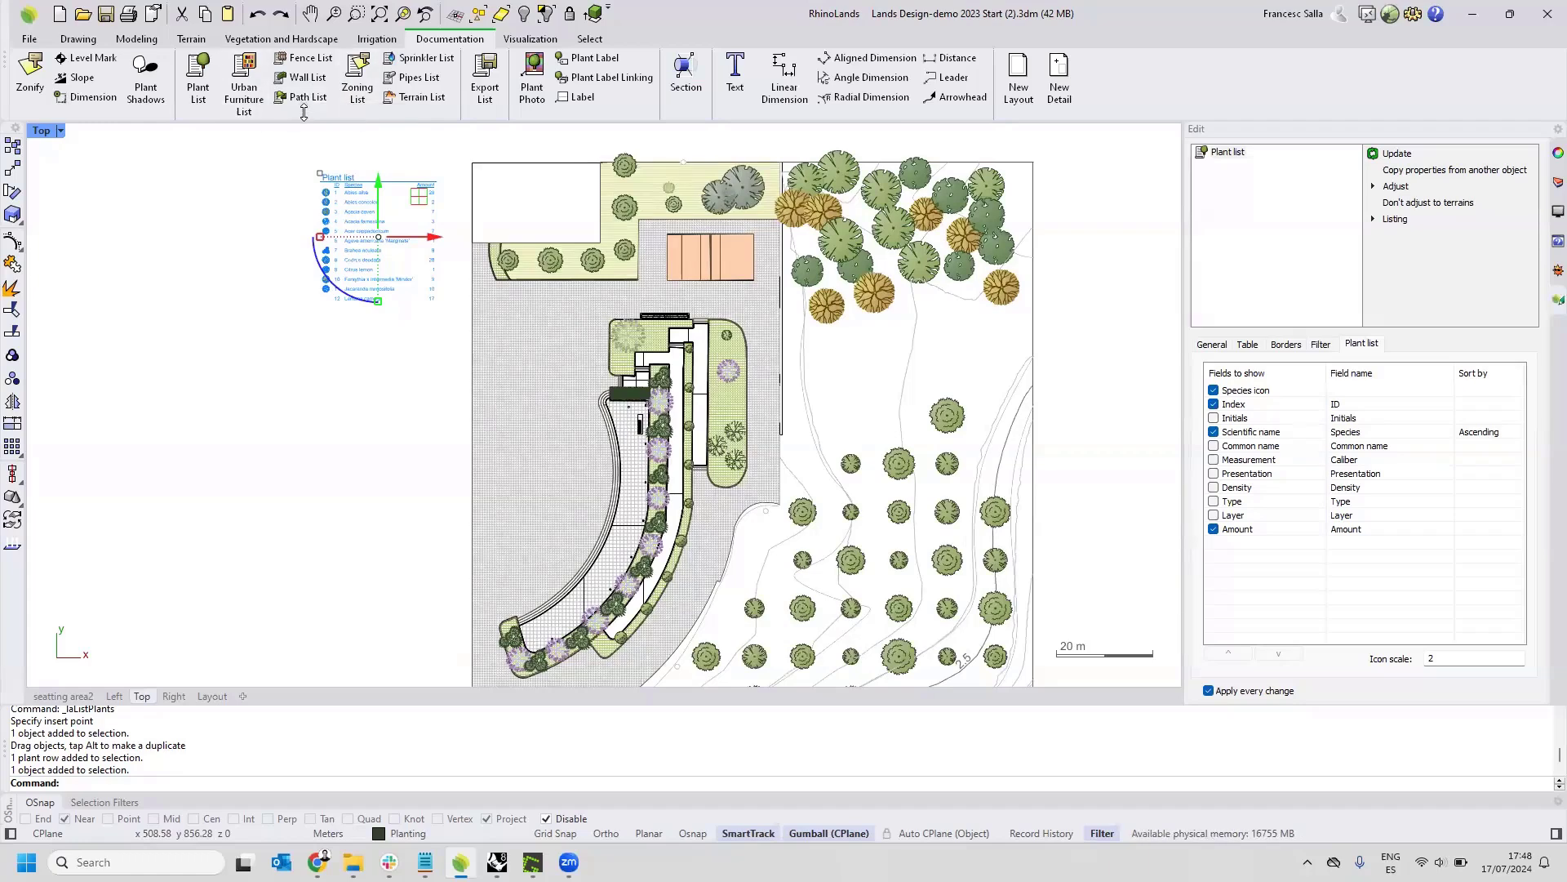
right_click_drag(275, 276, 272, 355)
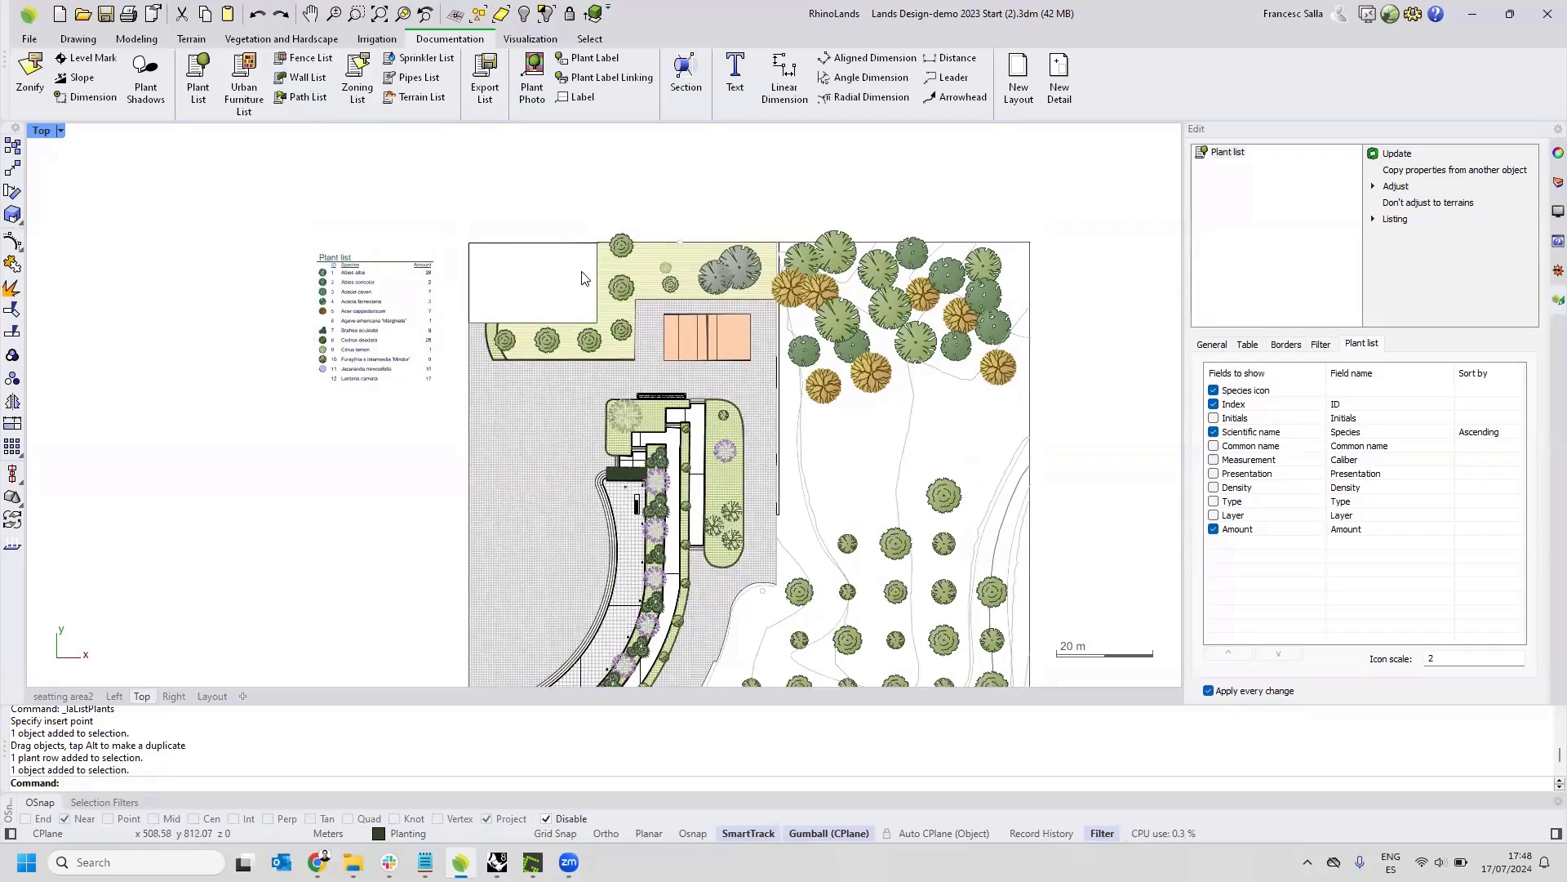
Inspect the main pavement zone's label and hatch settings and its extent on the plan, and deselect it.
left_click(549, 484)
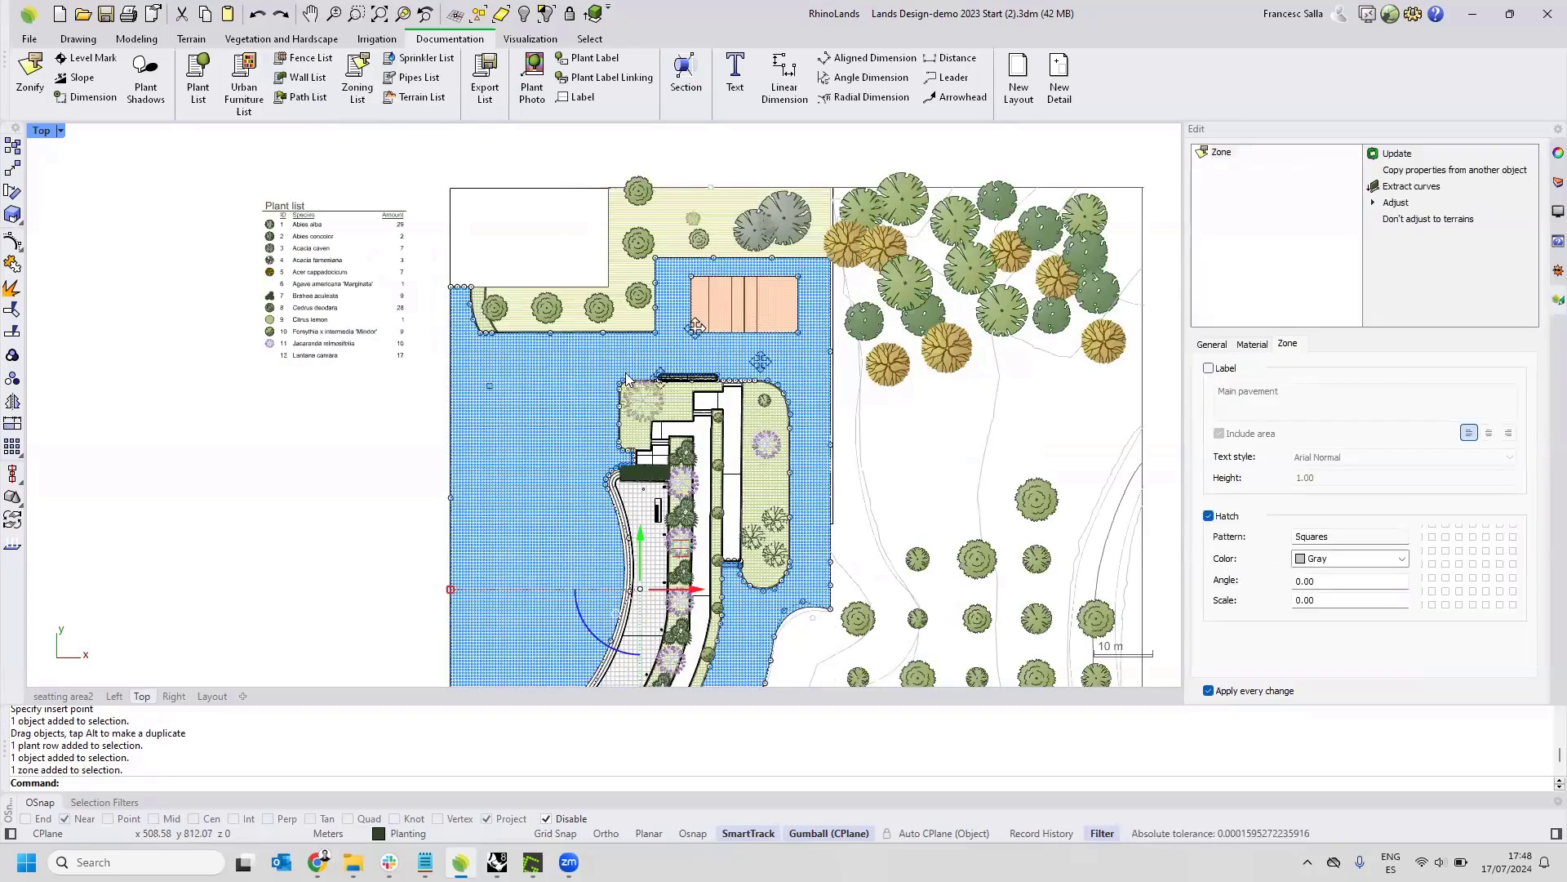
scroll(629, 377, "up", 2)
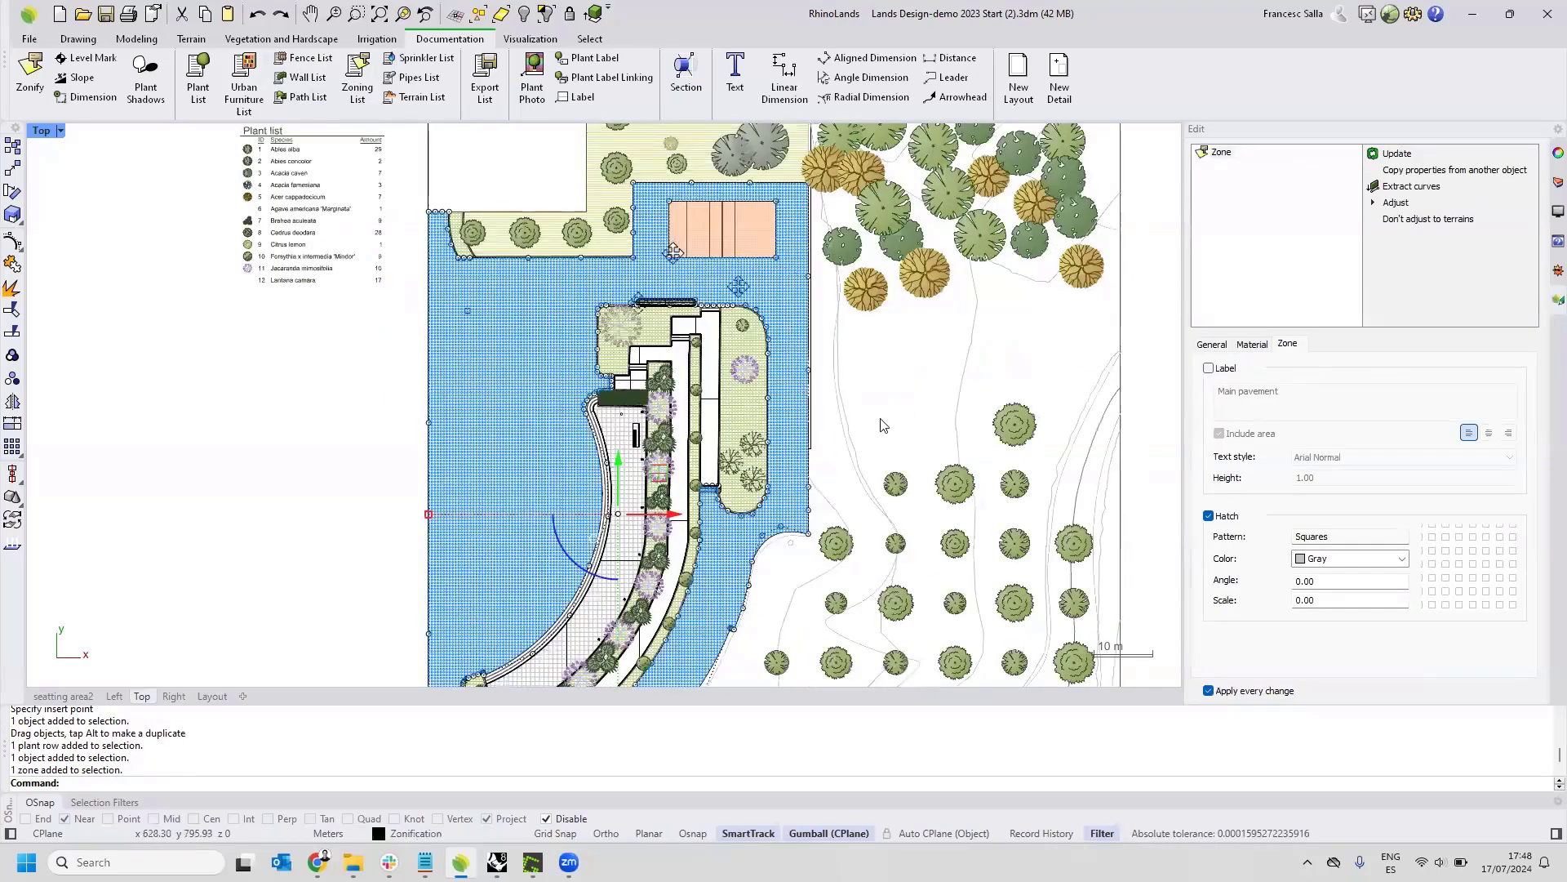
right_click_drag(641, 251, 628, 367)
scroll(627, 285, "up", 4)
scroll(602, 266, "up", 2)
mouse_move(603, 266)
right_mouse_down()
mouse_move(599, 322)
mouse_move(611, 281)
right_mouse_up()
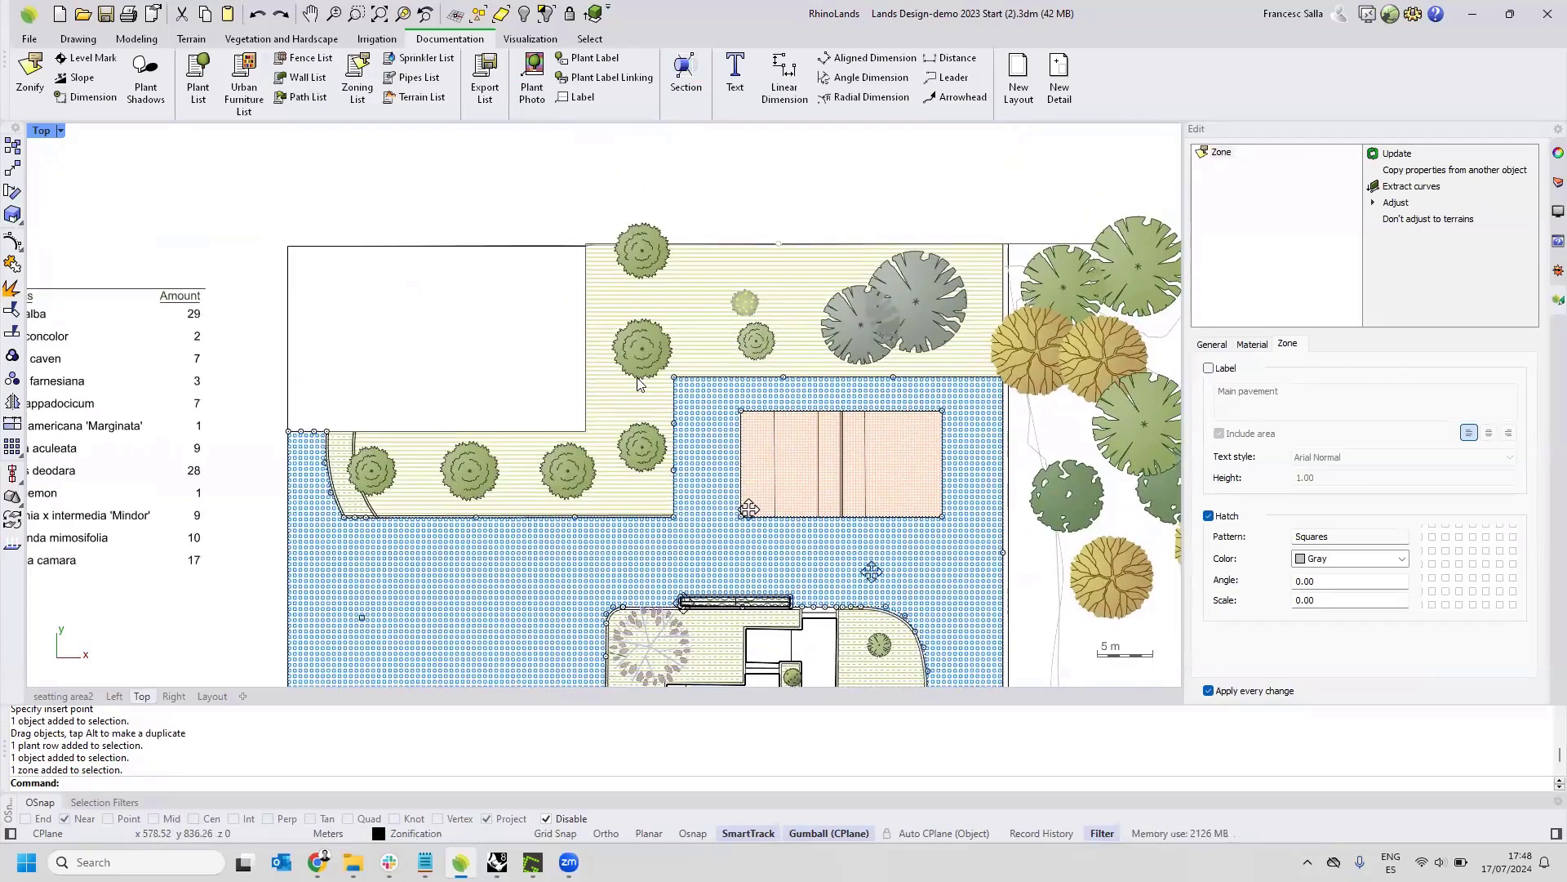
left_click(501, 266)
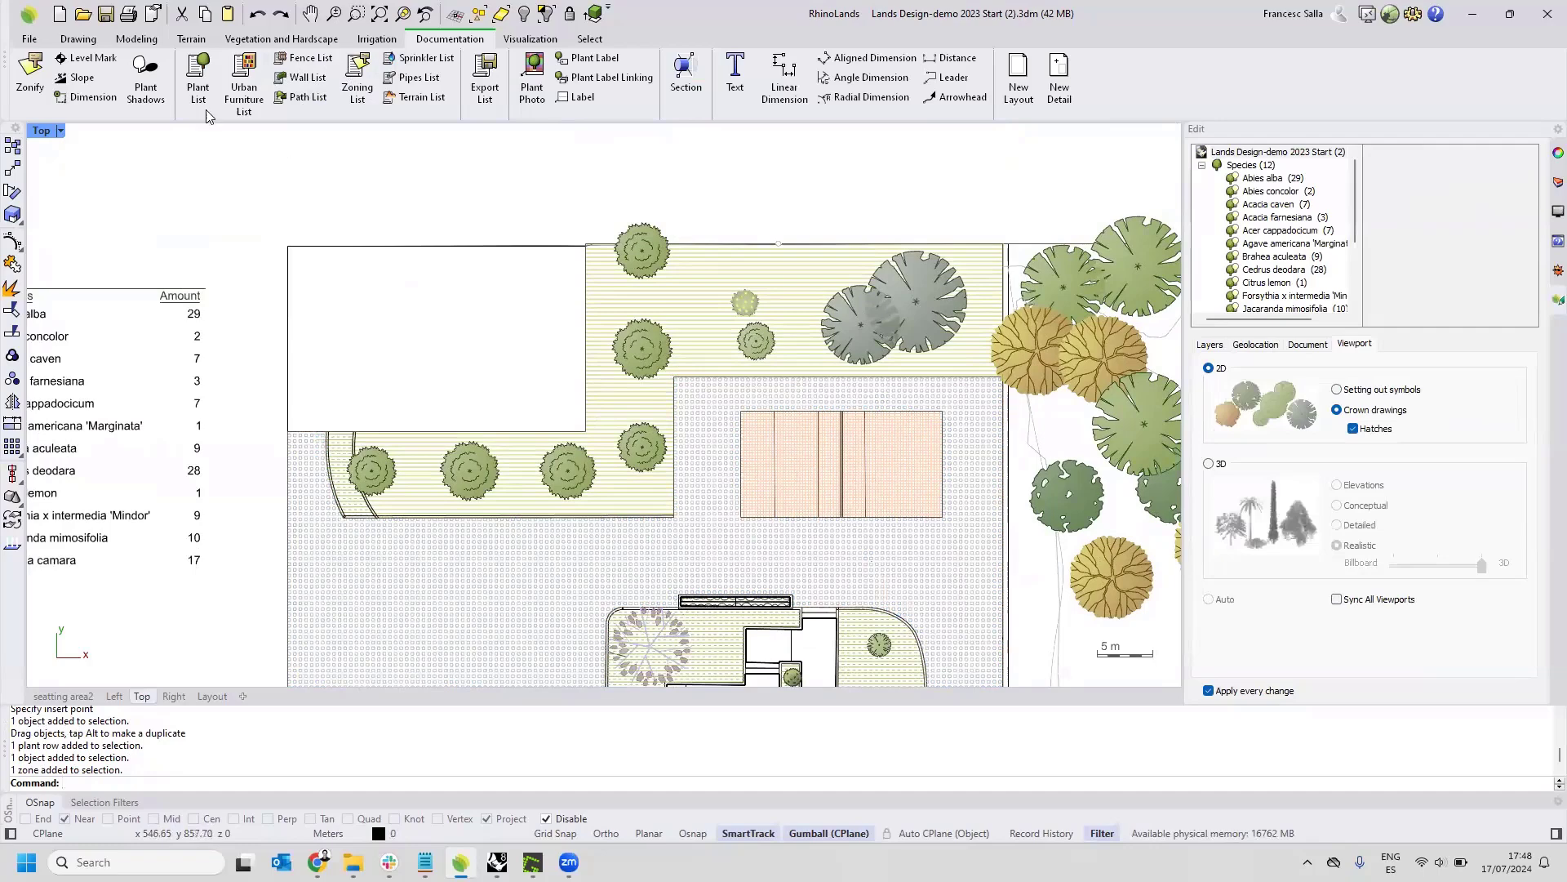
Create a zone from the white rectangle's boundary, labelled Building with its area and a Double hatch, placing the label just above it.
left_click(29, 80)
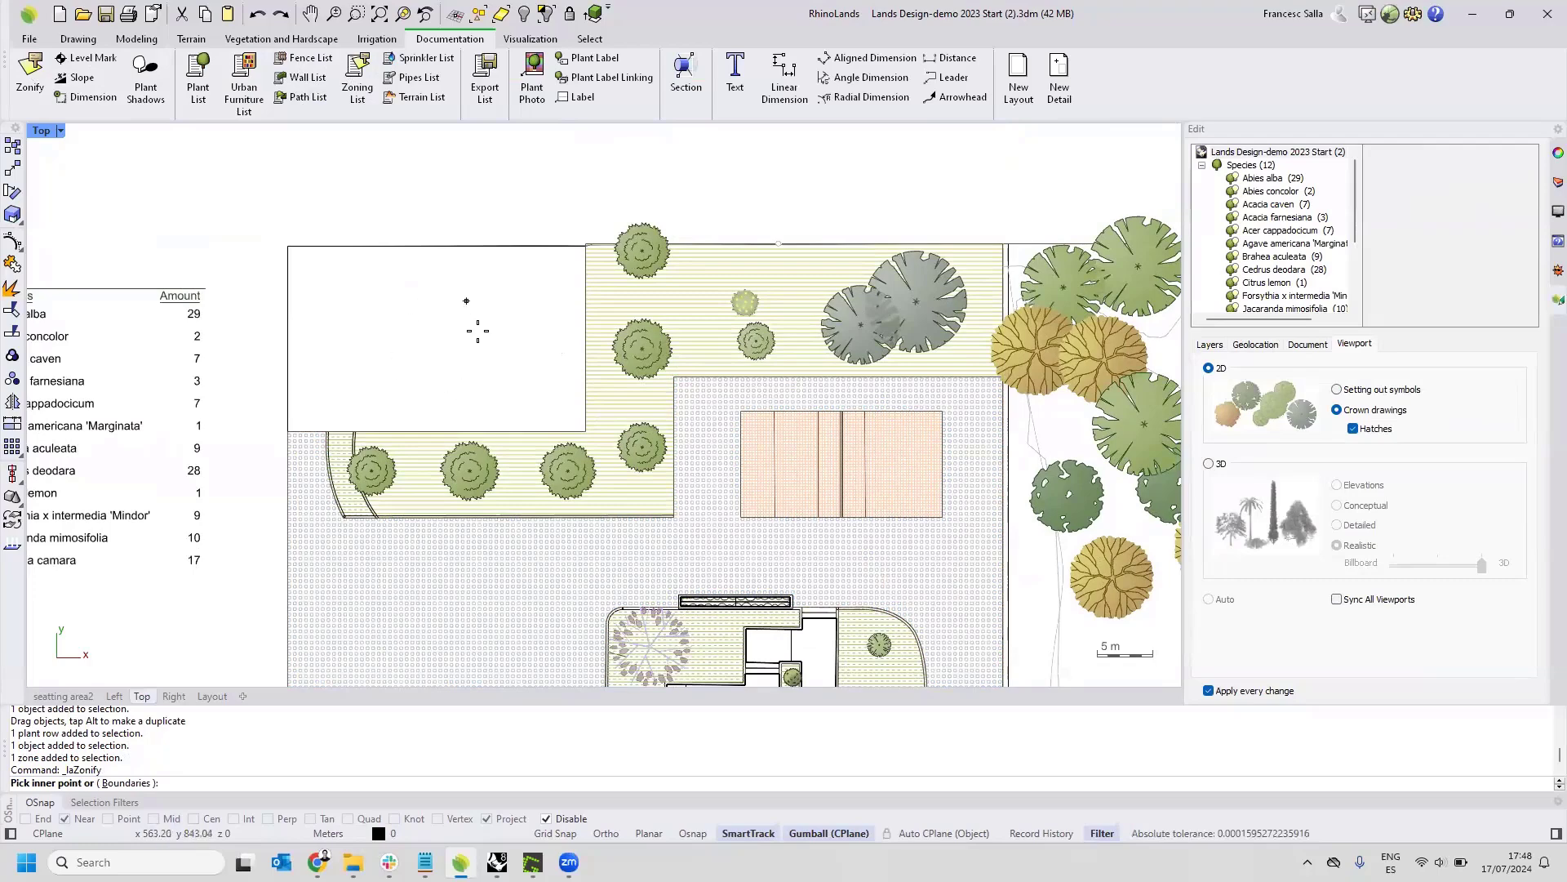
left_click(129, 782)
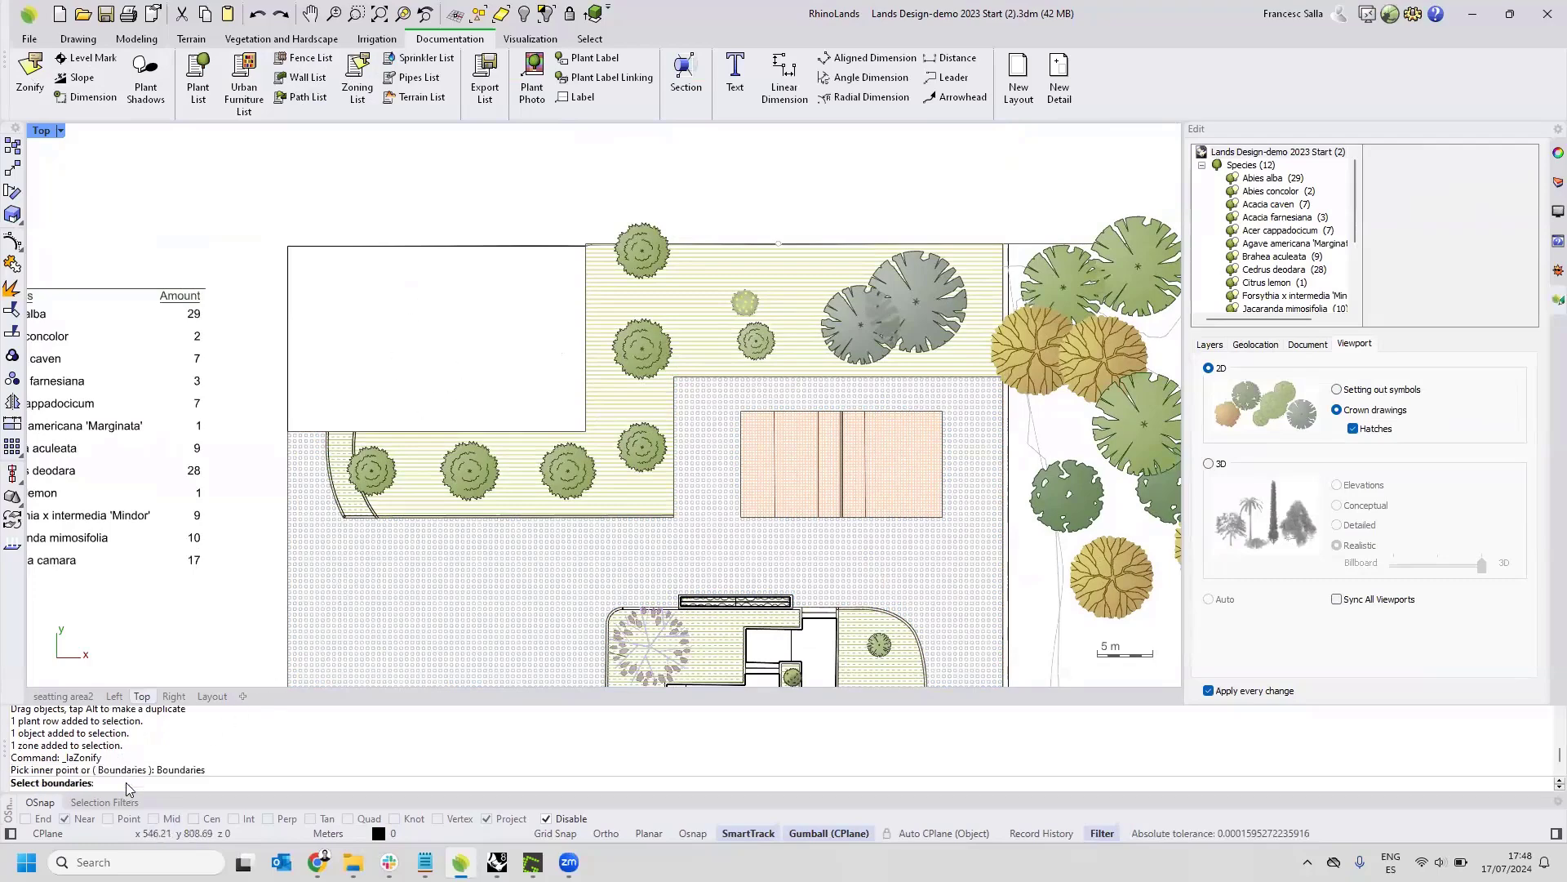
left_click(410, 247)
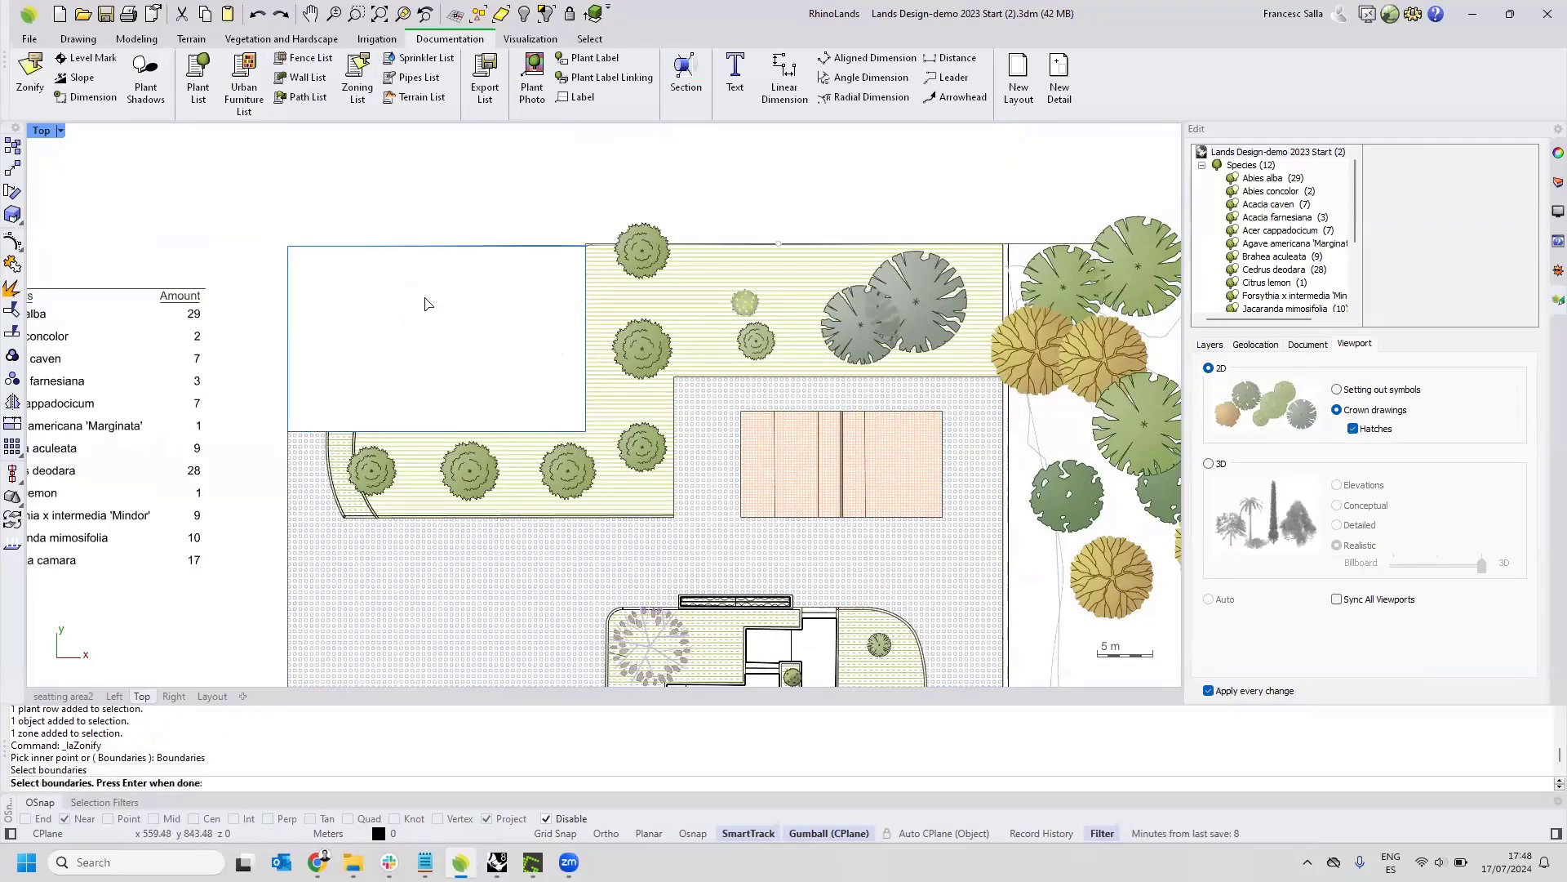
key("Return")
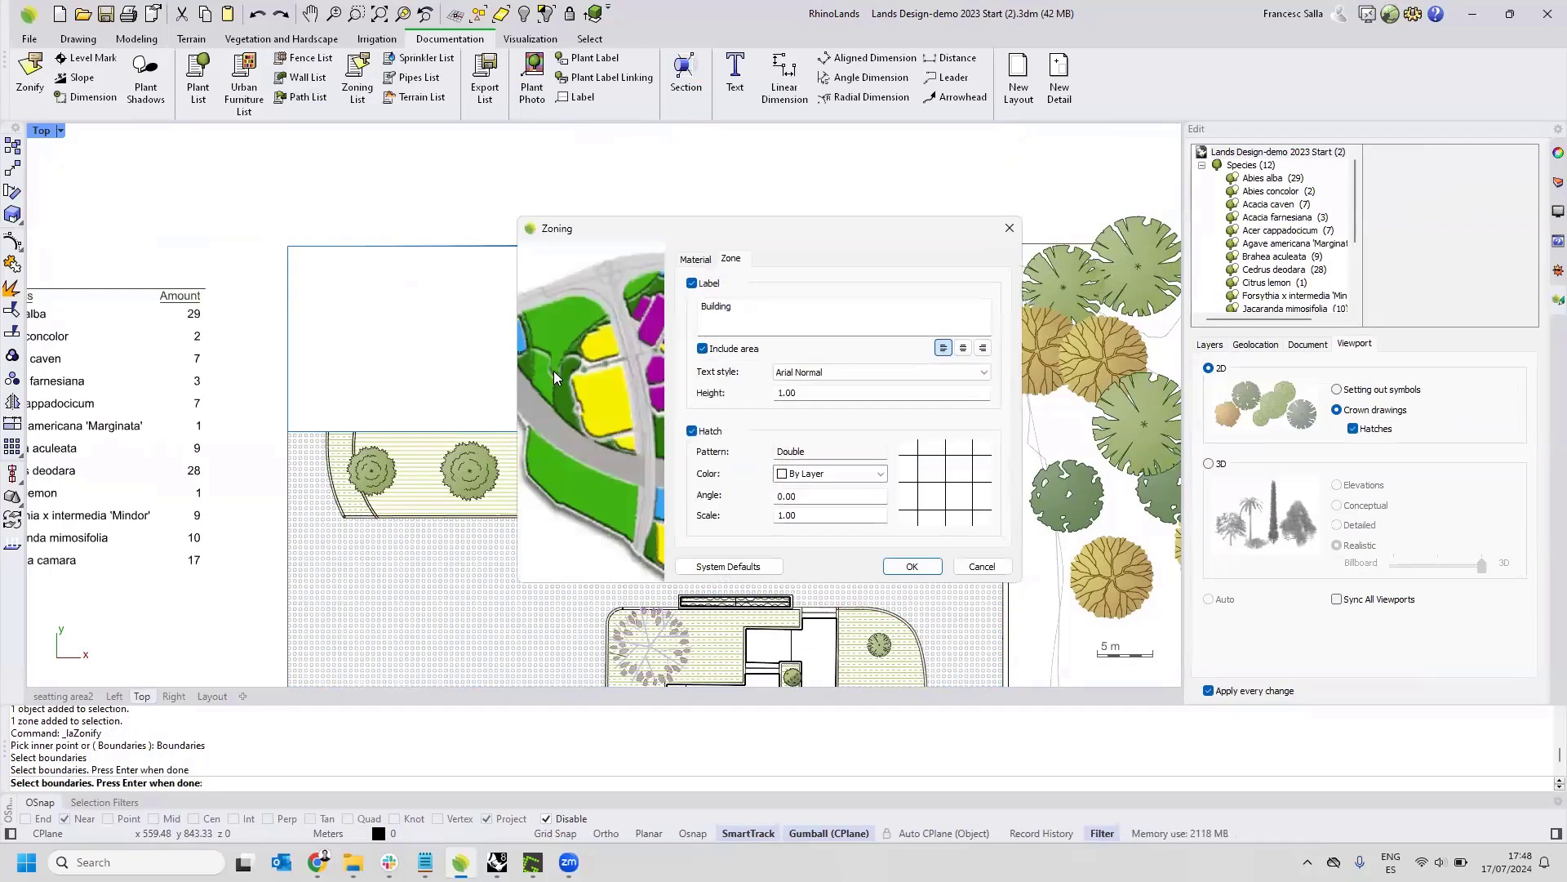
left_click(796, 312)
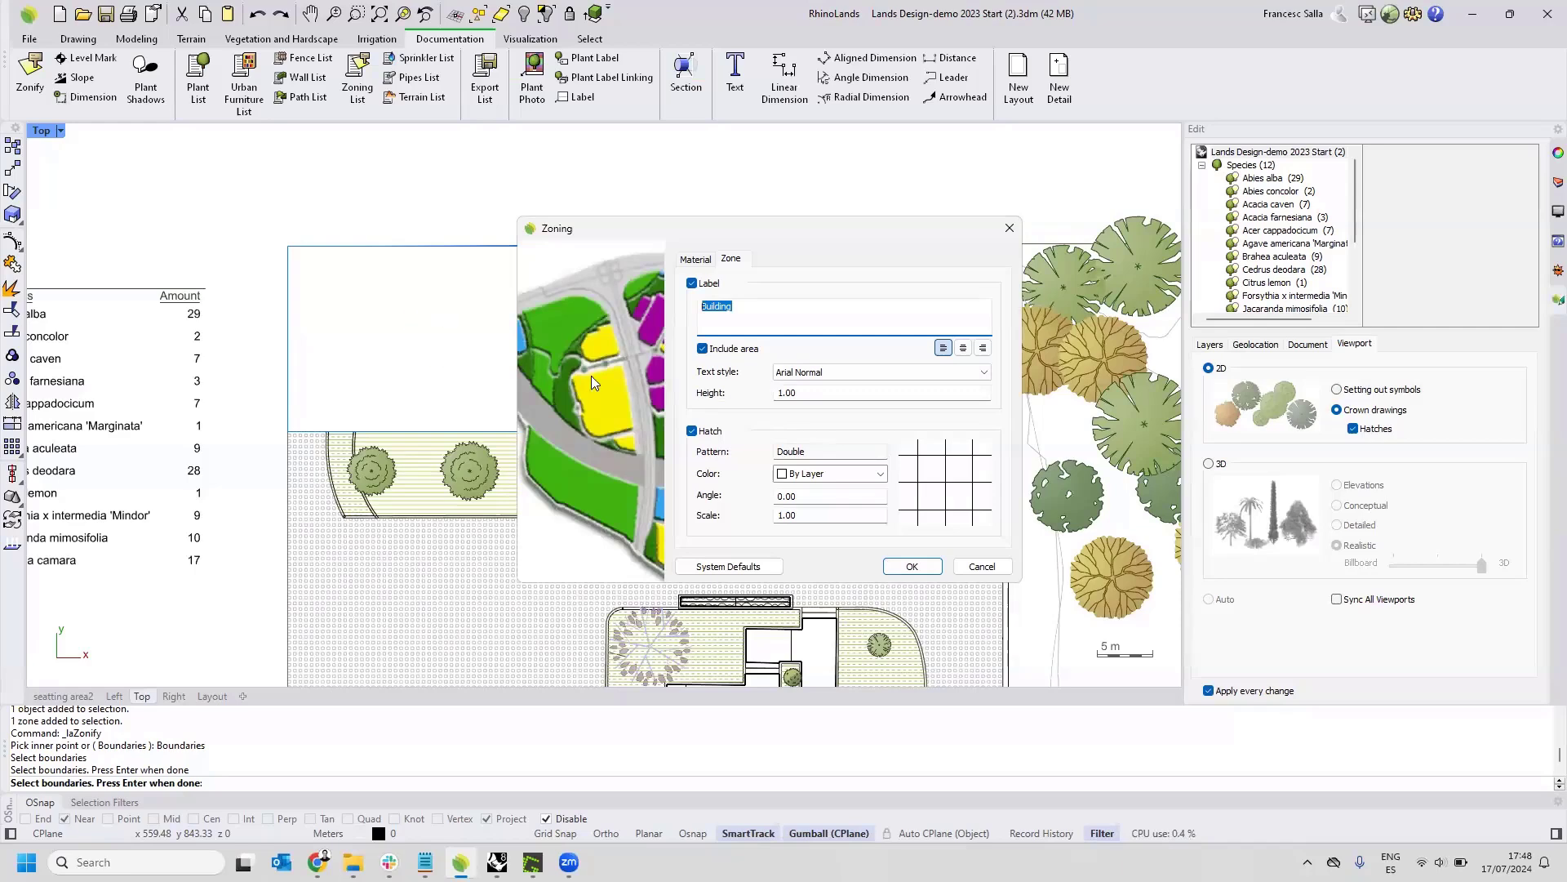
left_click(695, 259)
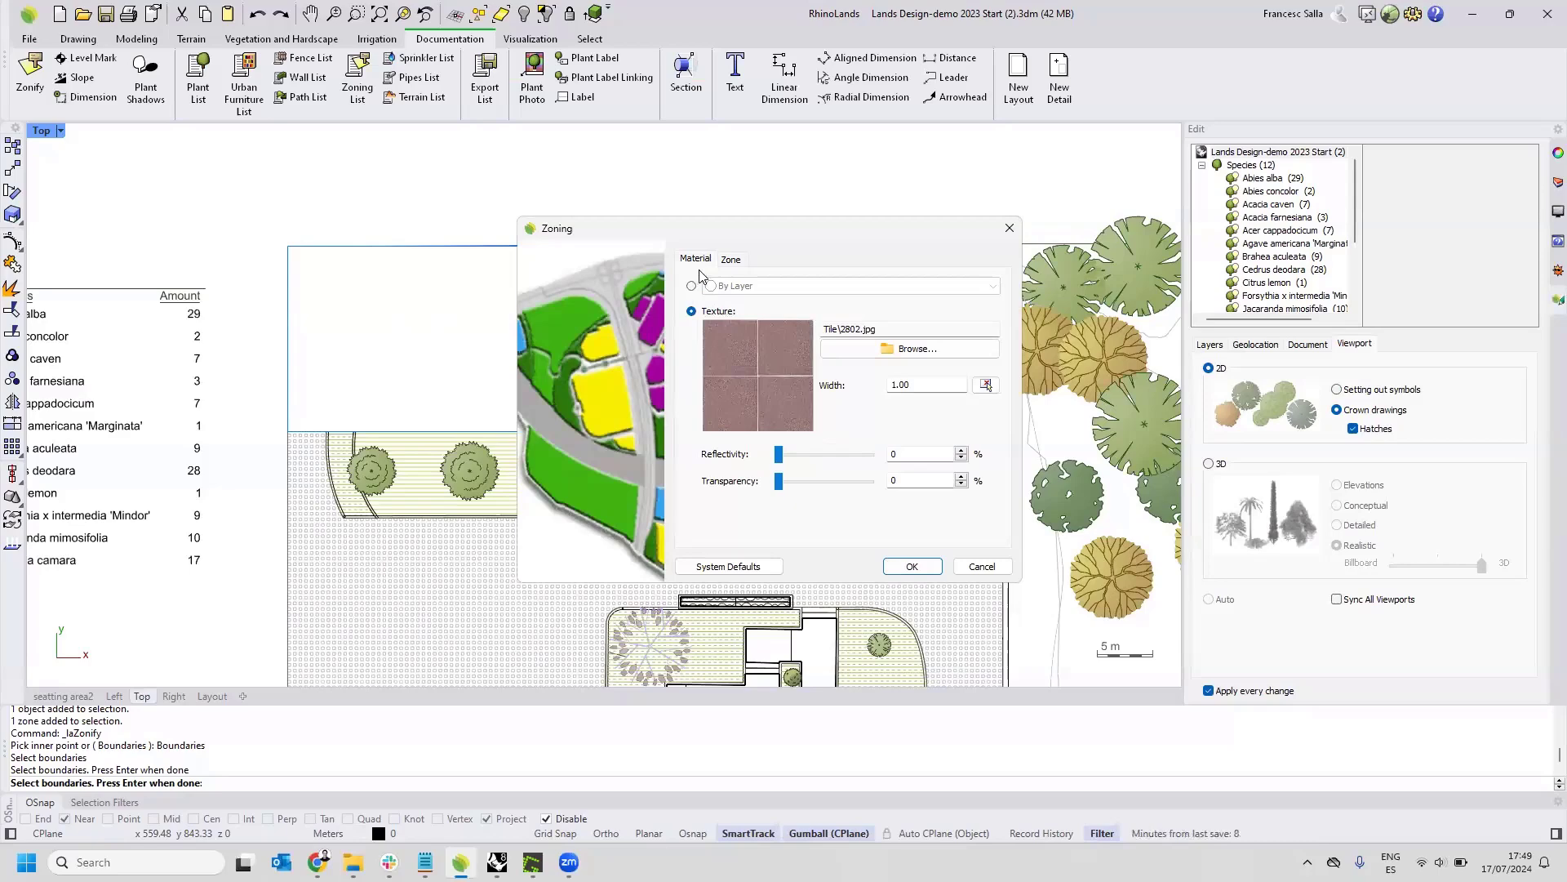
left_click(728, 259)
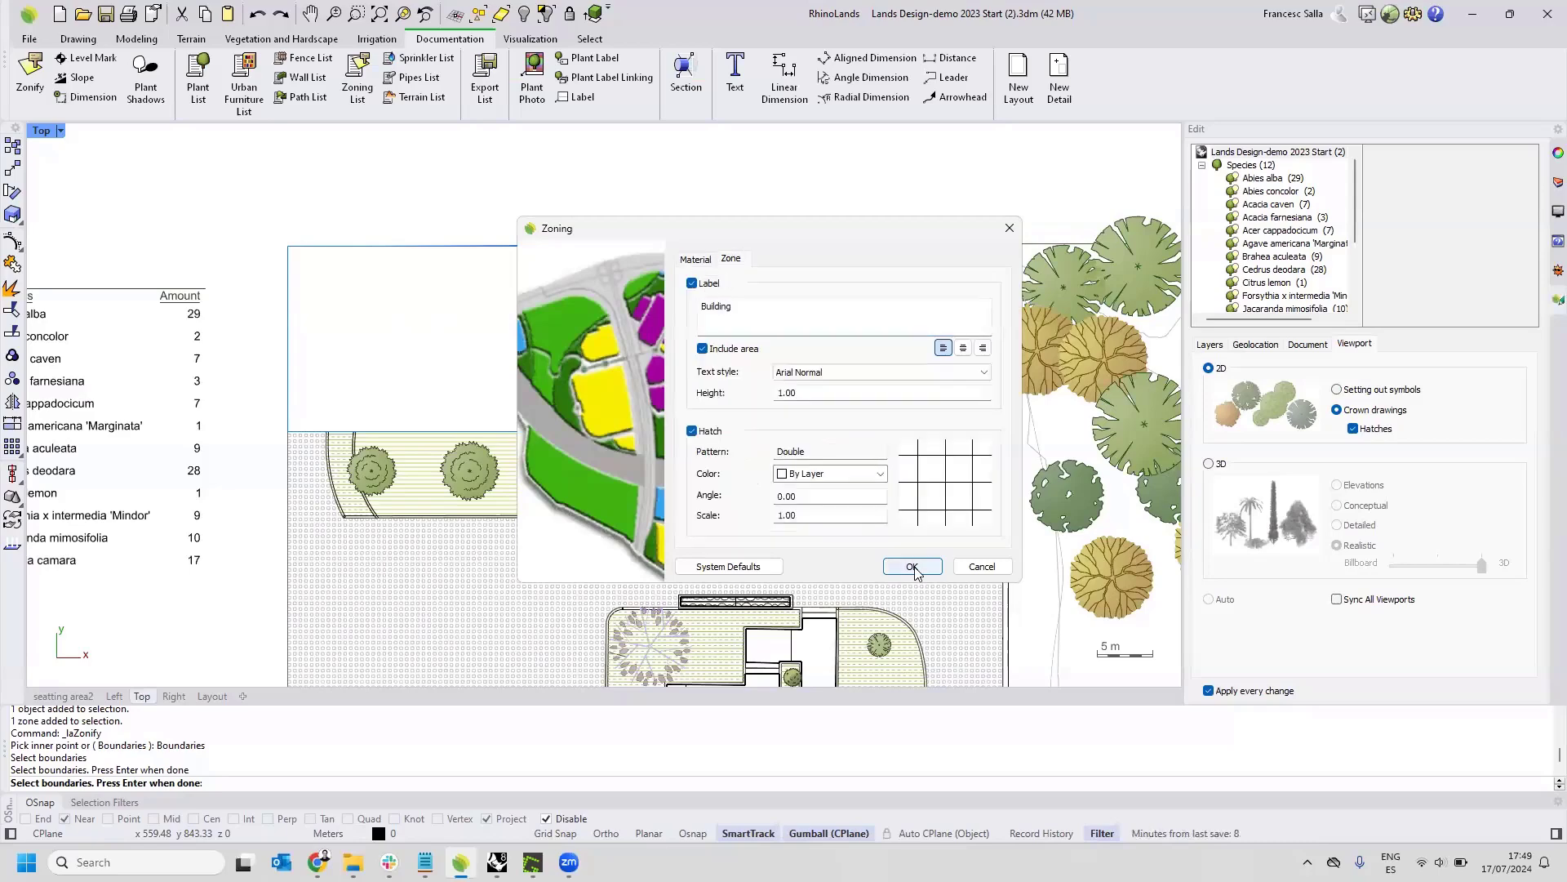
left_click(911, 567)
key("Return")
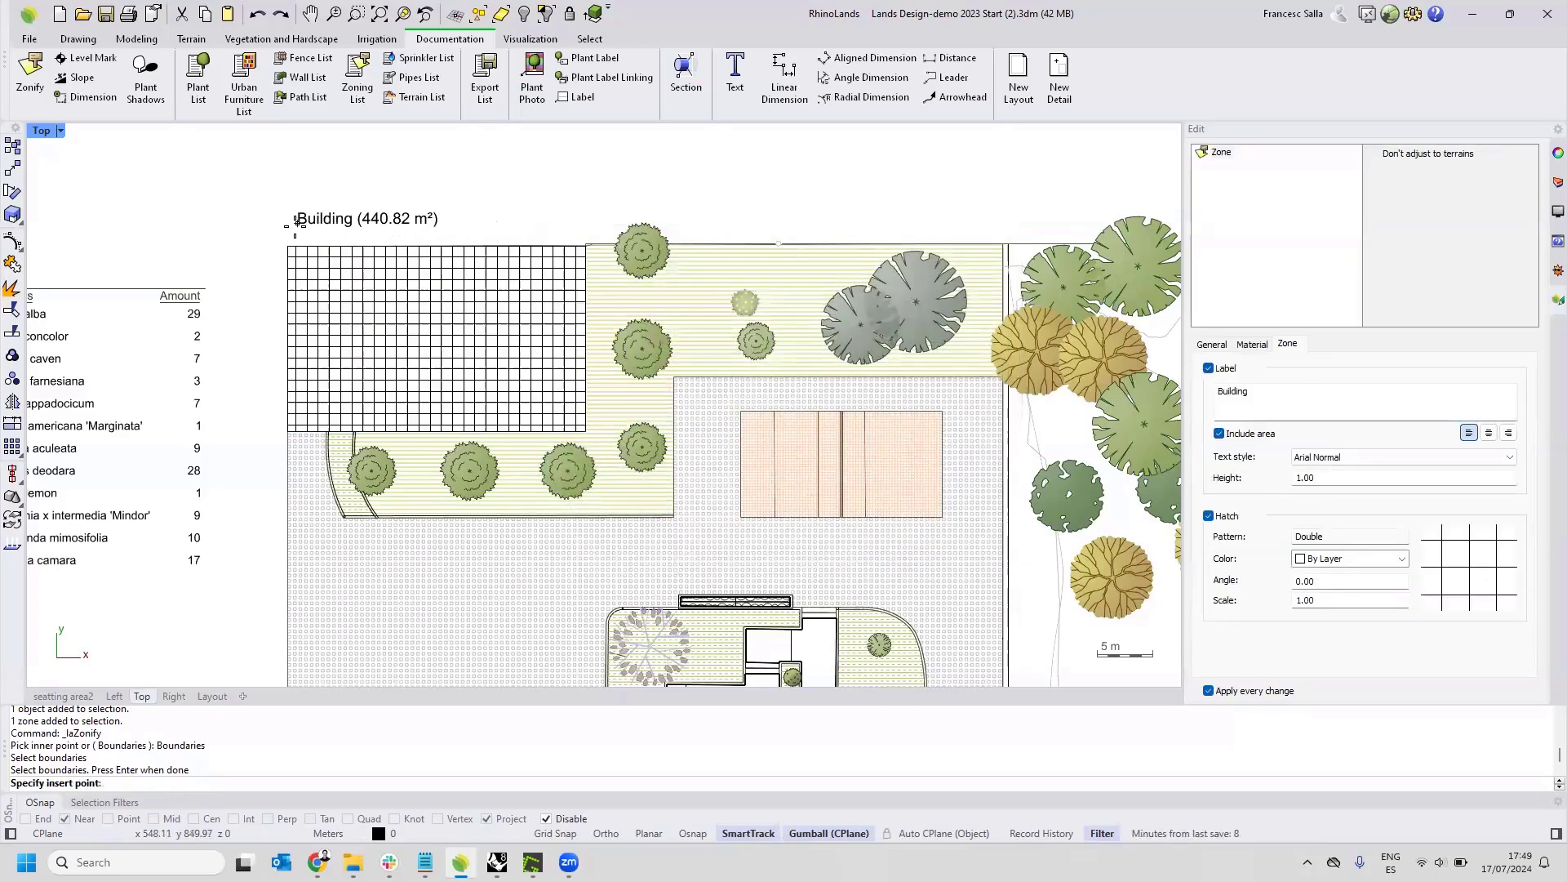
left_click(295, 229)
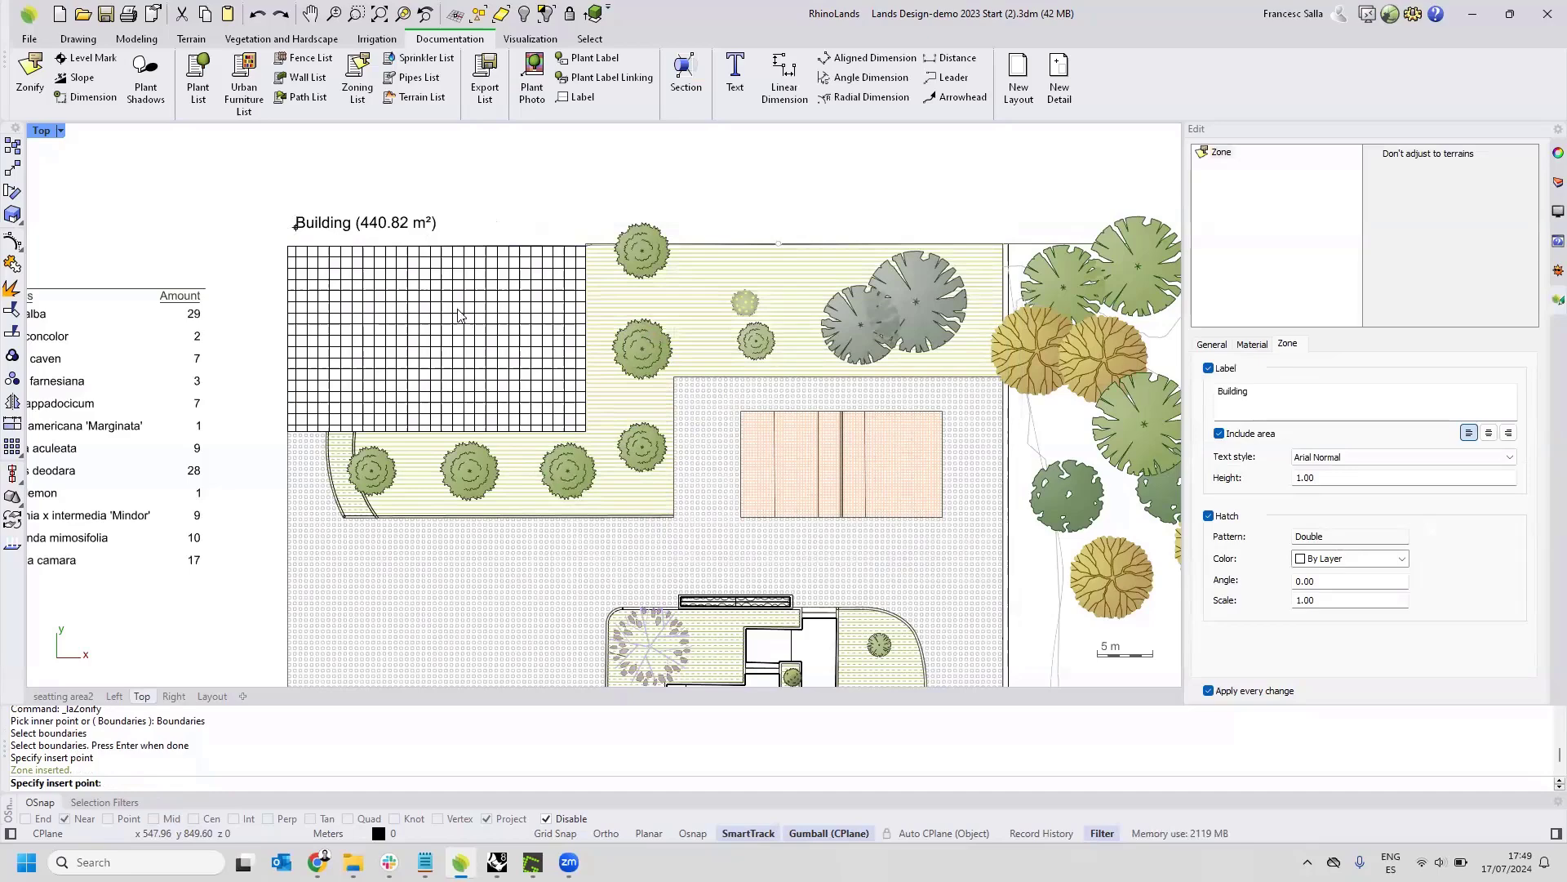
key("Escape")
Insert a zoning list in the empty area beside the plant list, on the side away from the plan.
right_click_drag(367, 304, 667, 339)
scroll(668, 340, "down", 2)
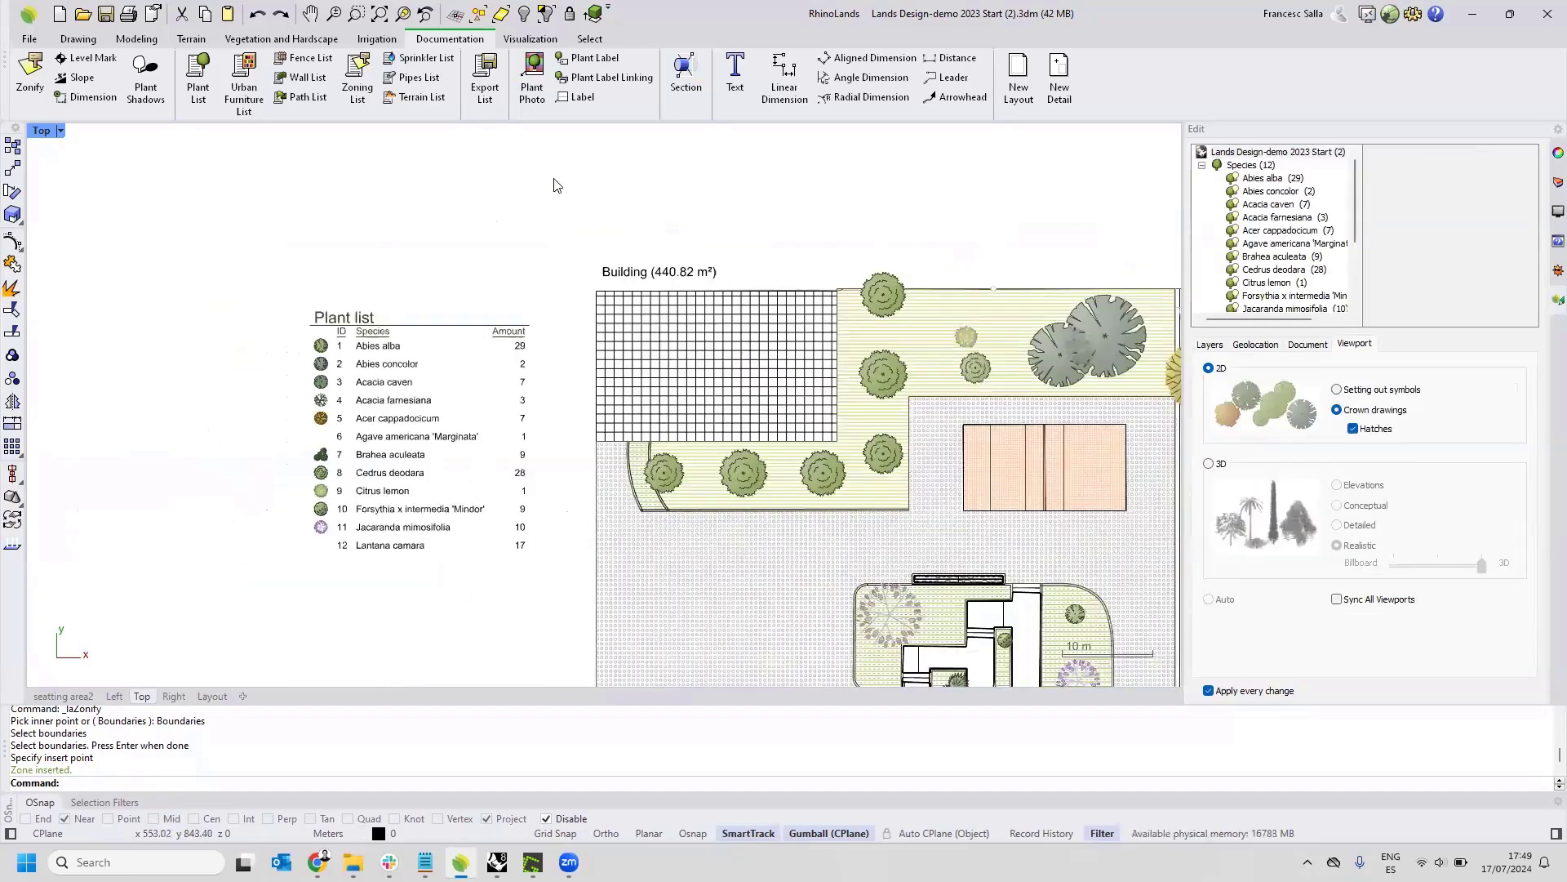
left_click(360, 86)
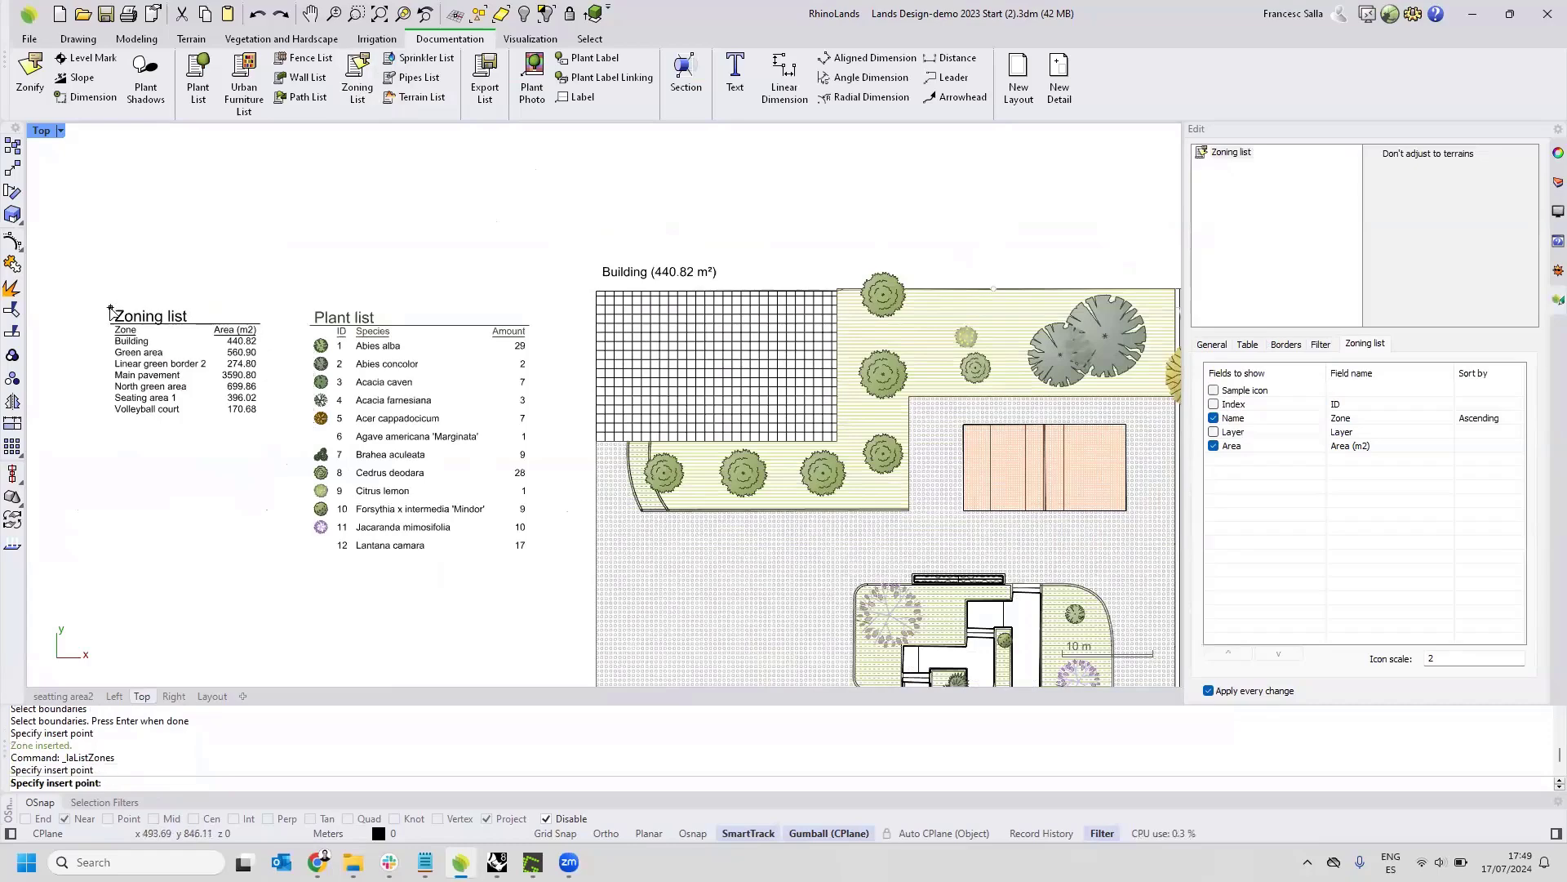
left_click(470, 372)
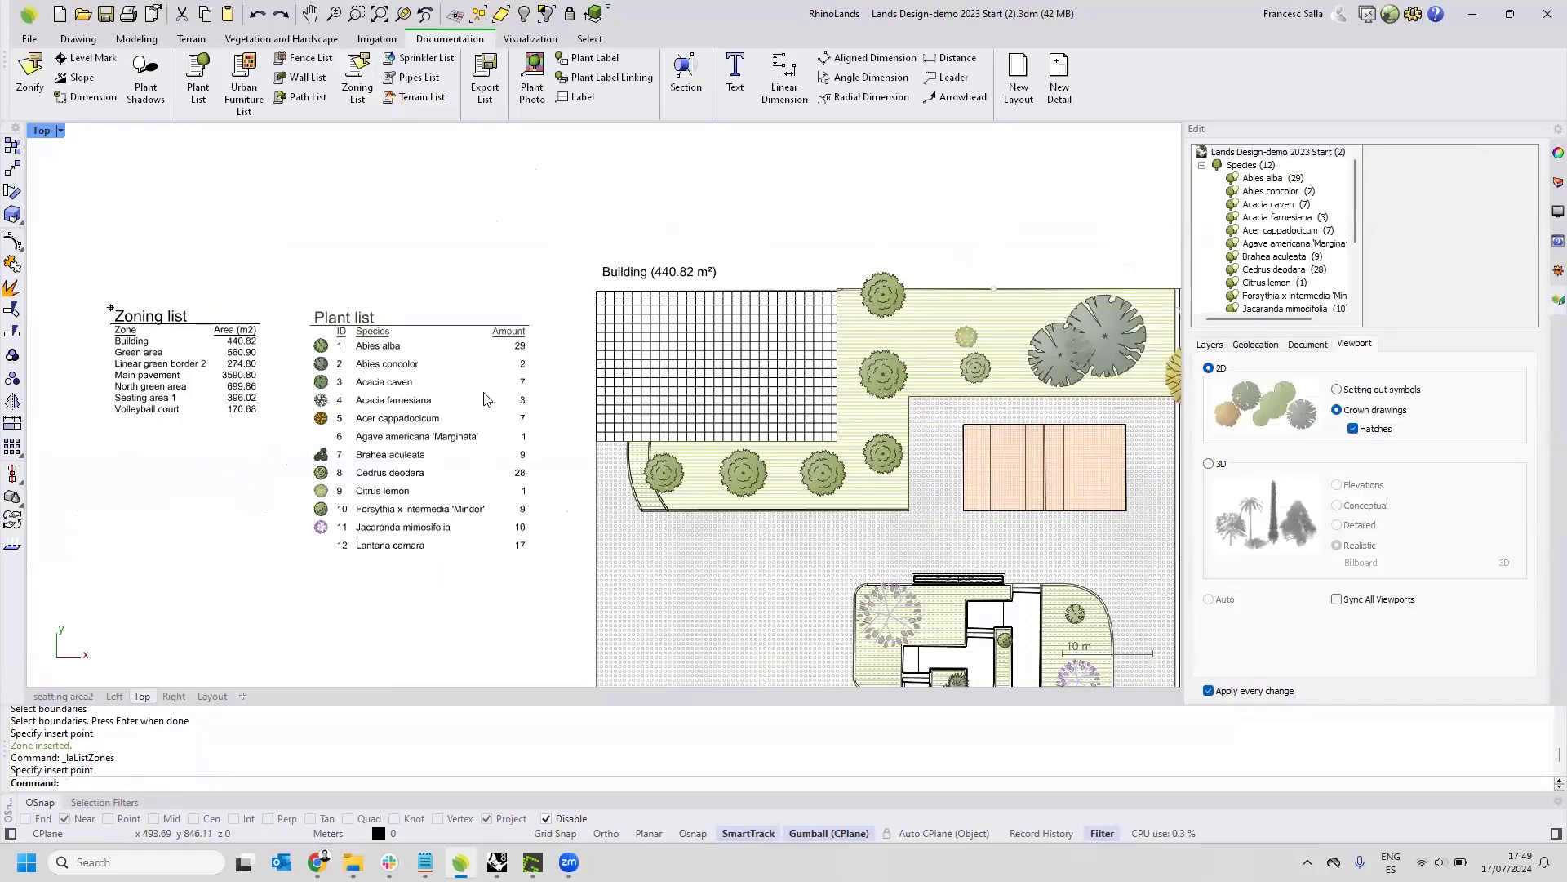
Add the Density field to the plant list, trying the Initials field and hiding it again.
left_click(355, 375)
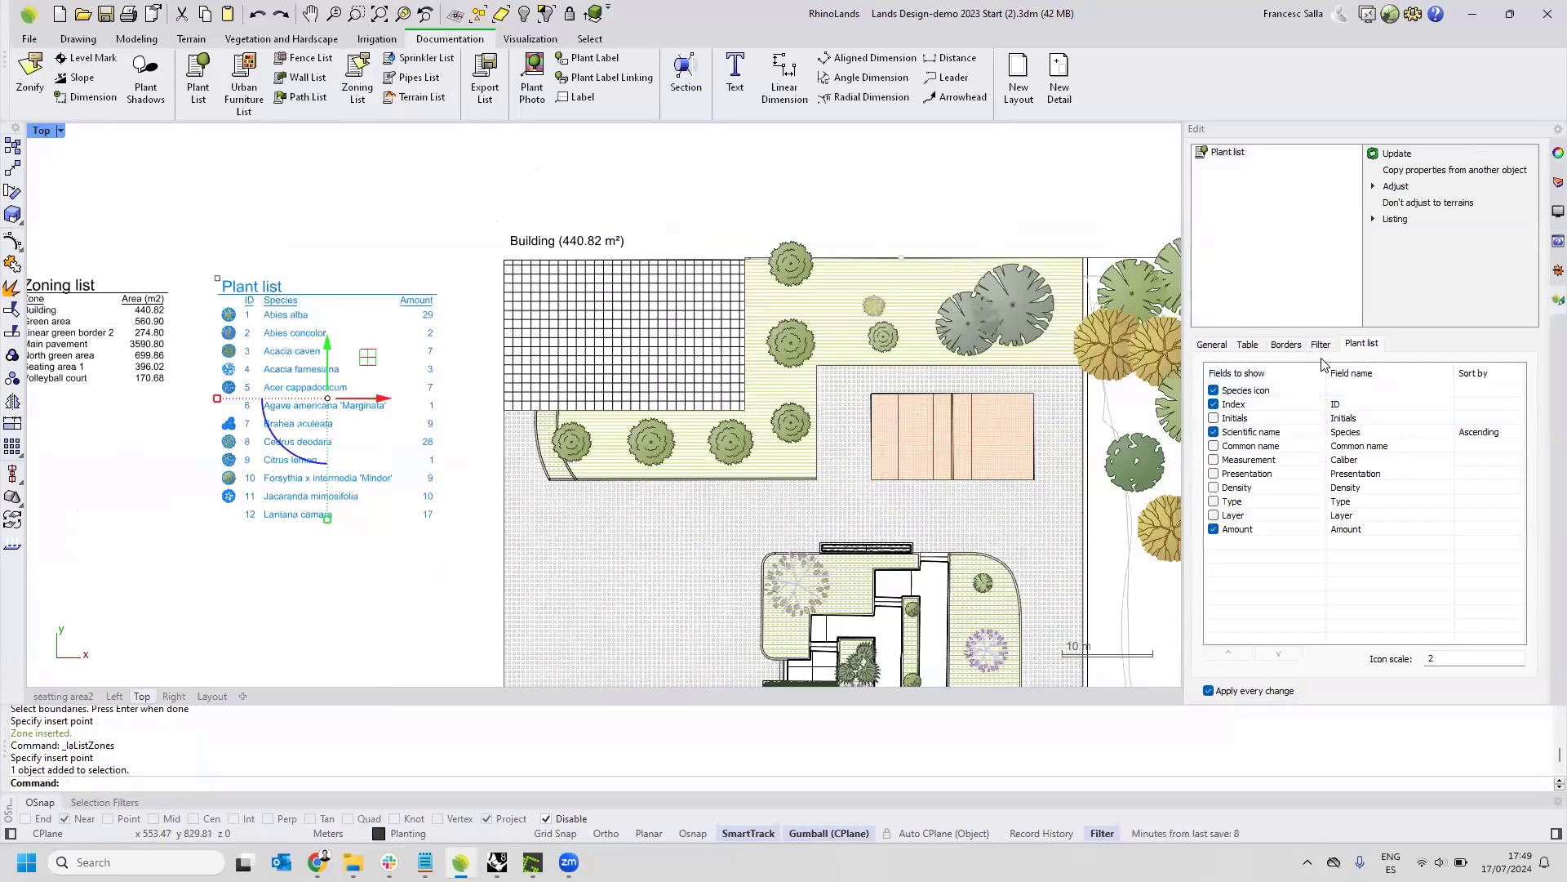
left_click(1213, 488)
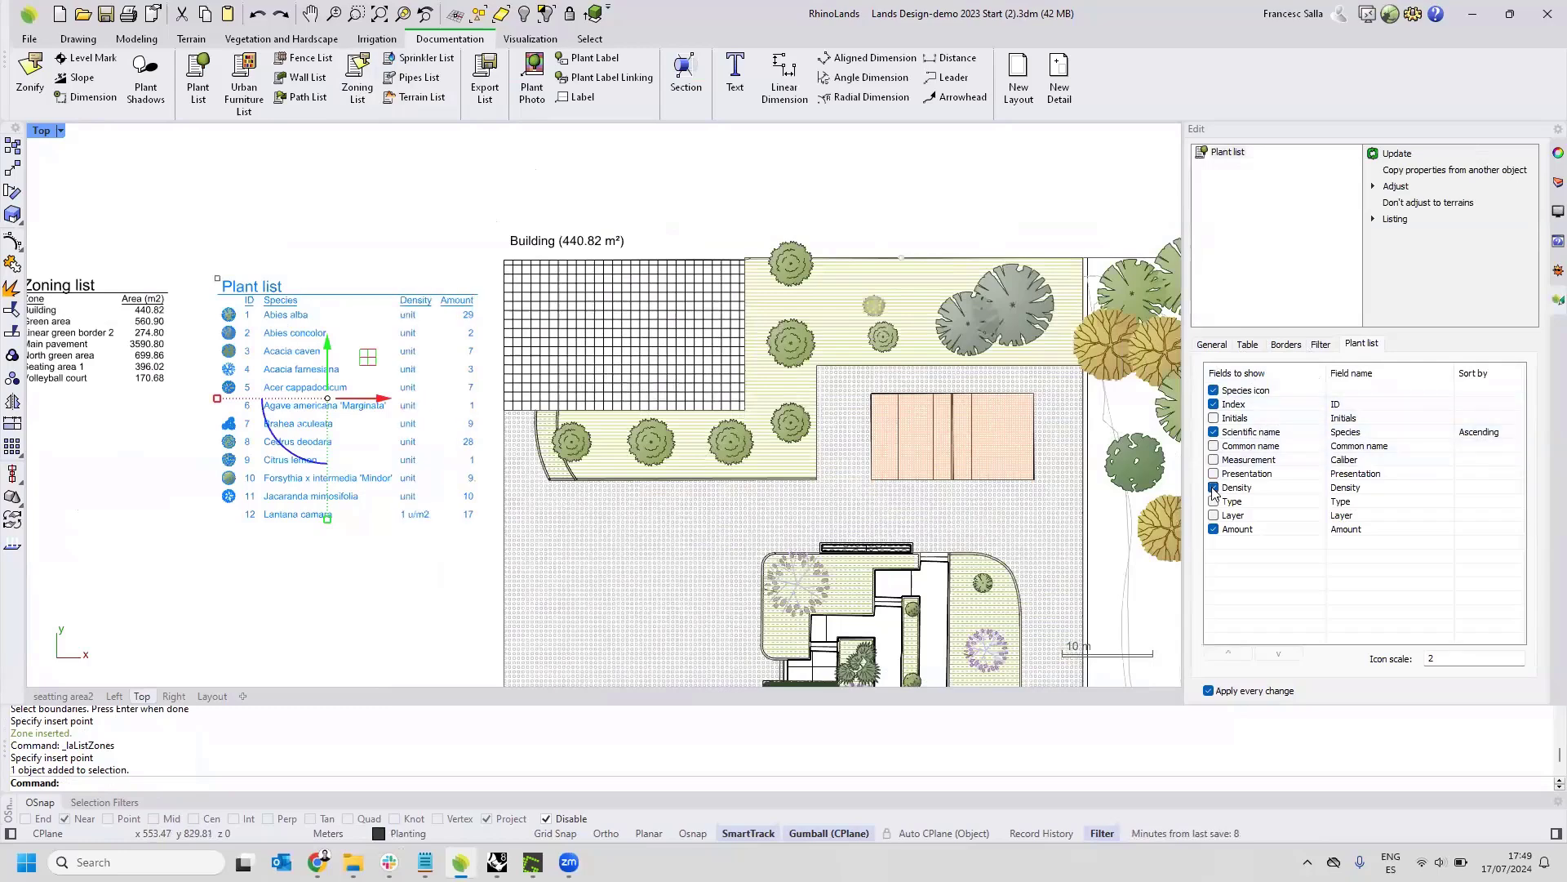
left_click(1214, 418)
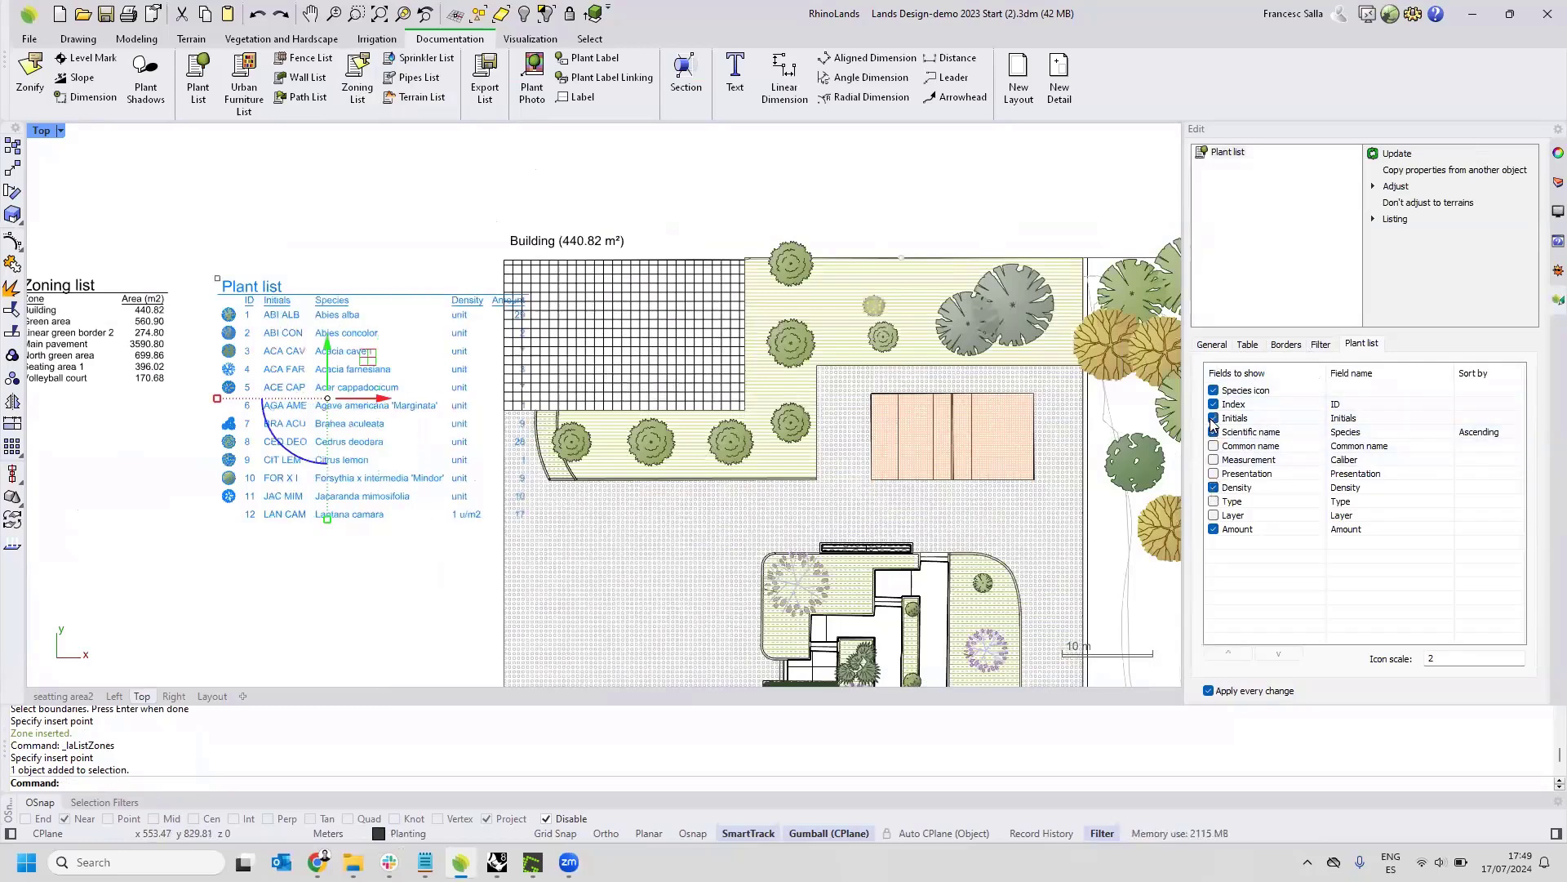
left_click(1214, 418)
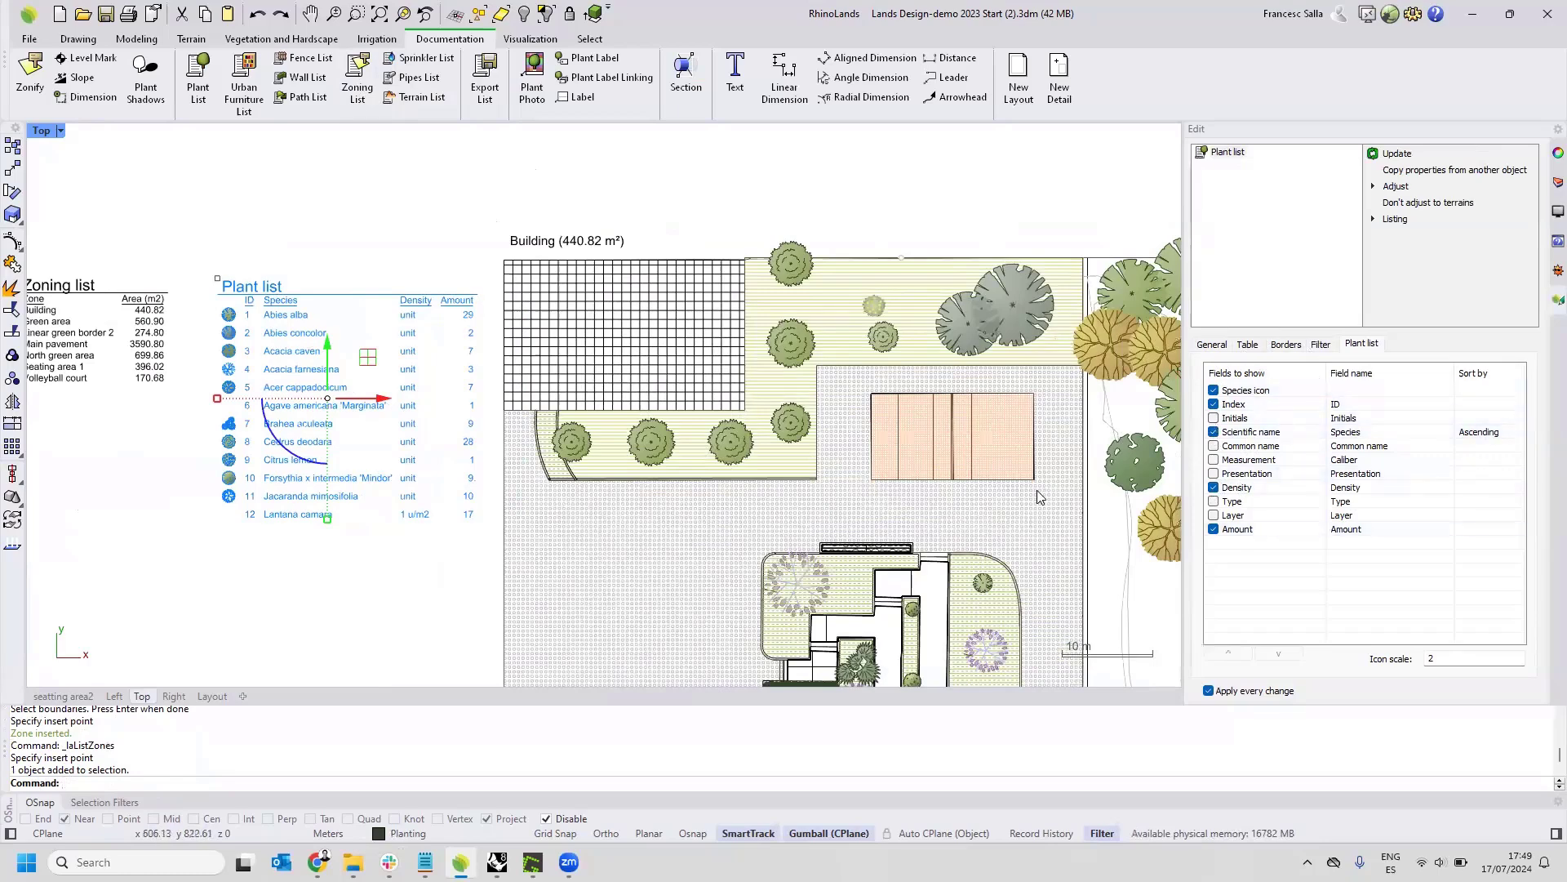
Filter the plant list by region, using the closed outline around the tree-covered terrain beside the pavement as boundary, and deselect the list.
right_click_drag(799, 401, 757, 390)
scroll(758, 390, "down", 5)
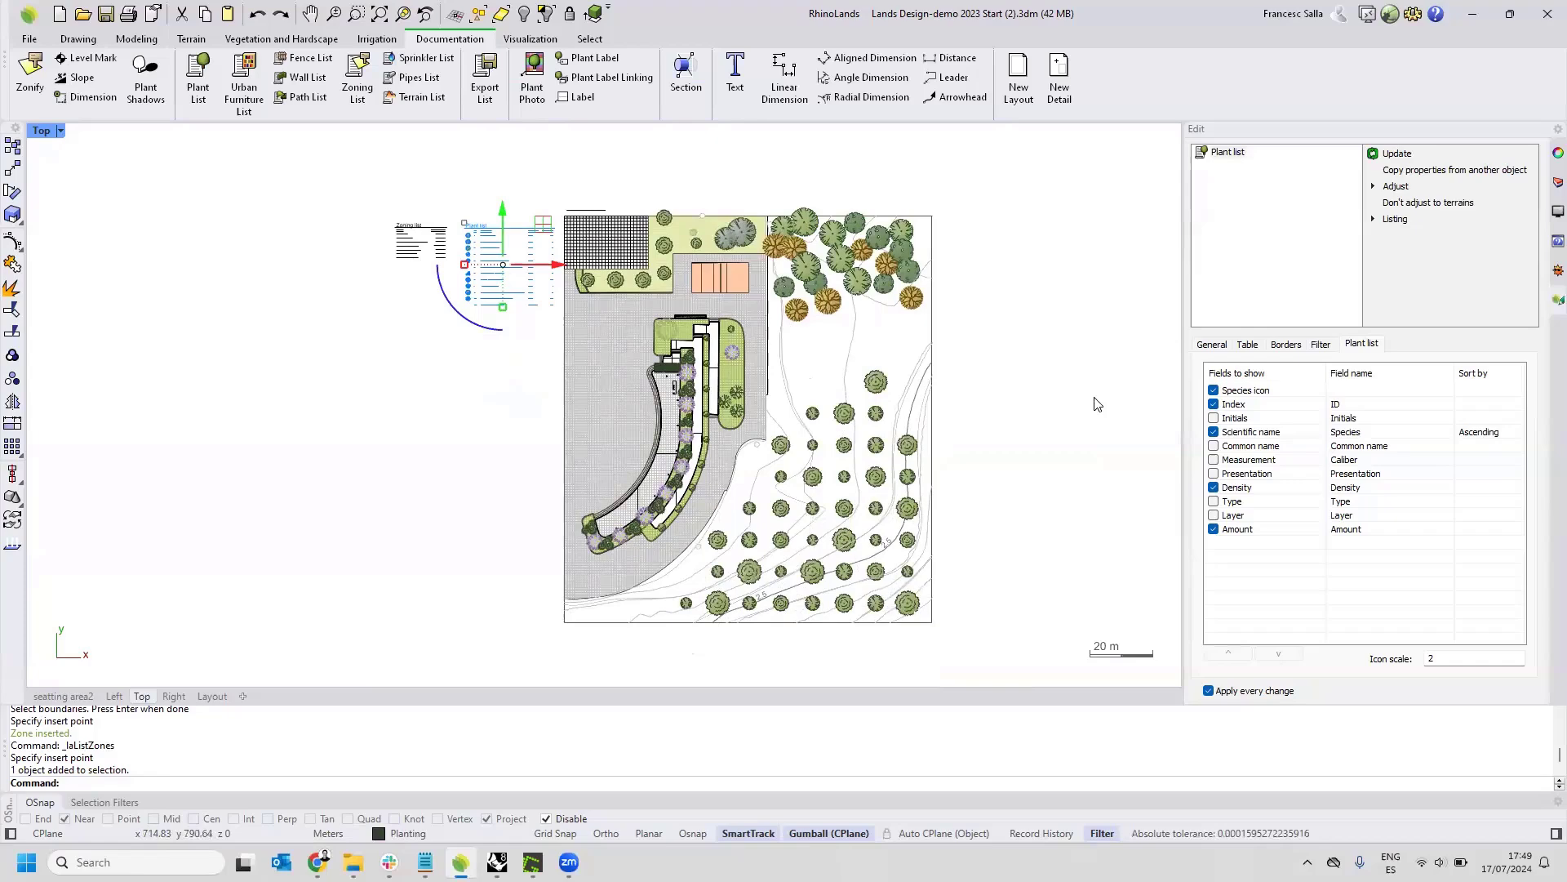
left_click(1322, 345)
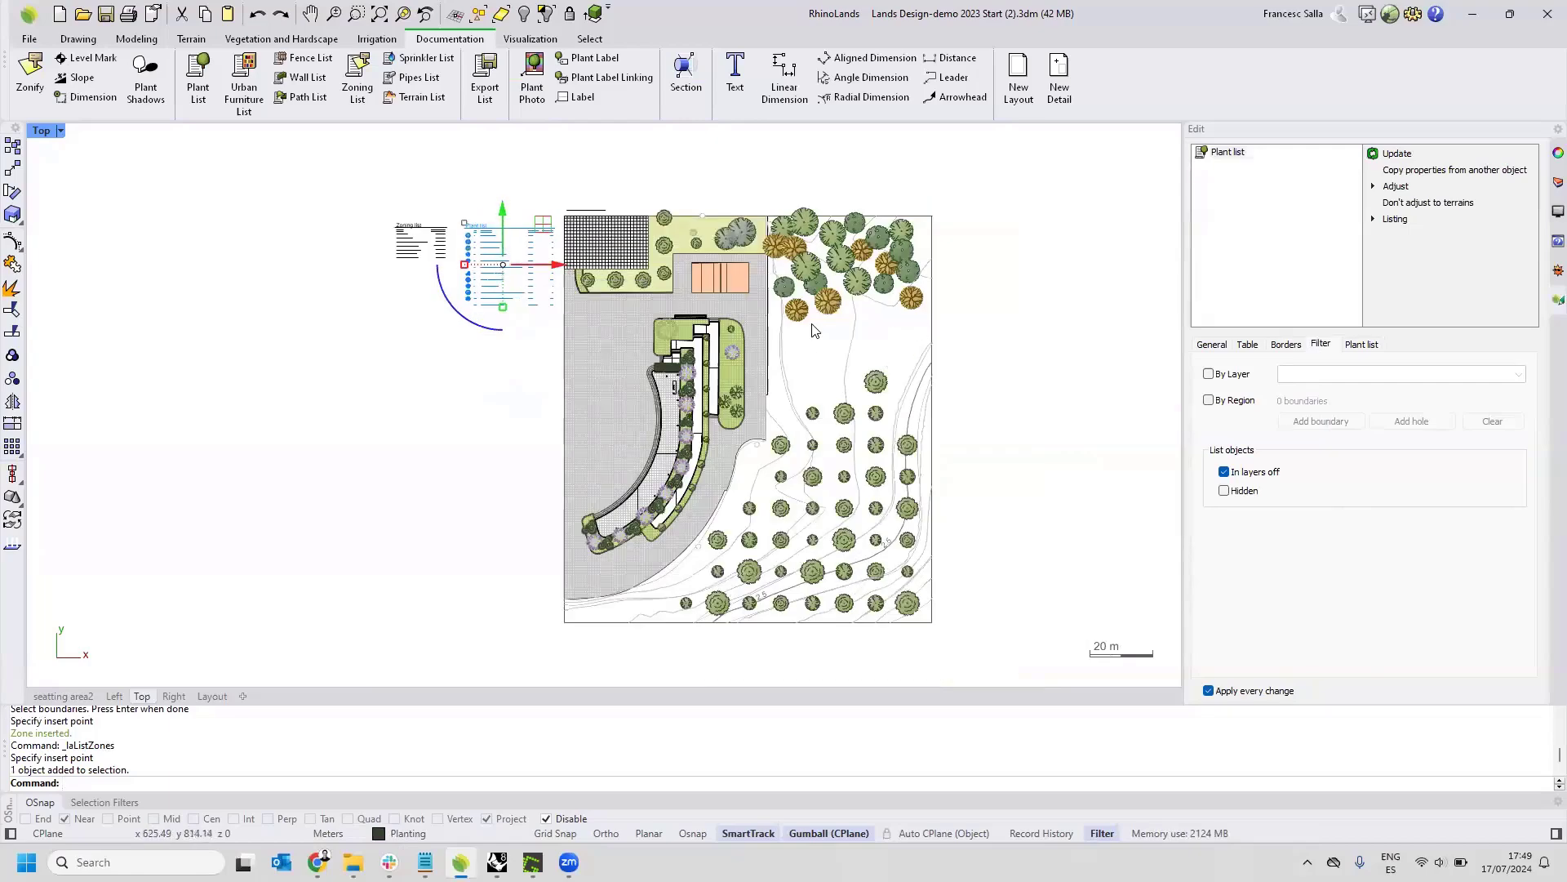
scroll(914, 622, "up", 2)
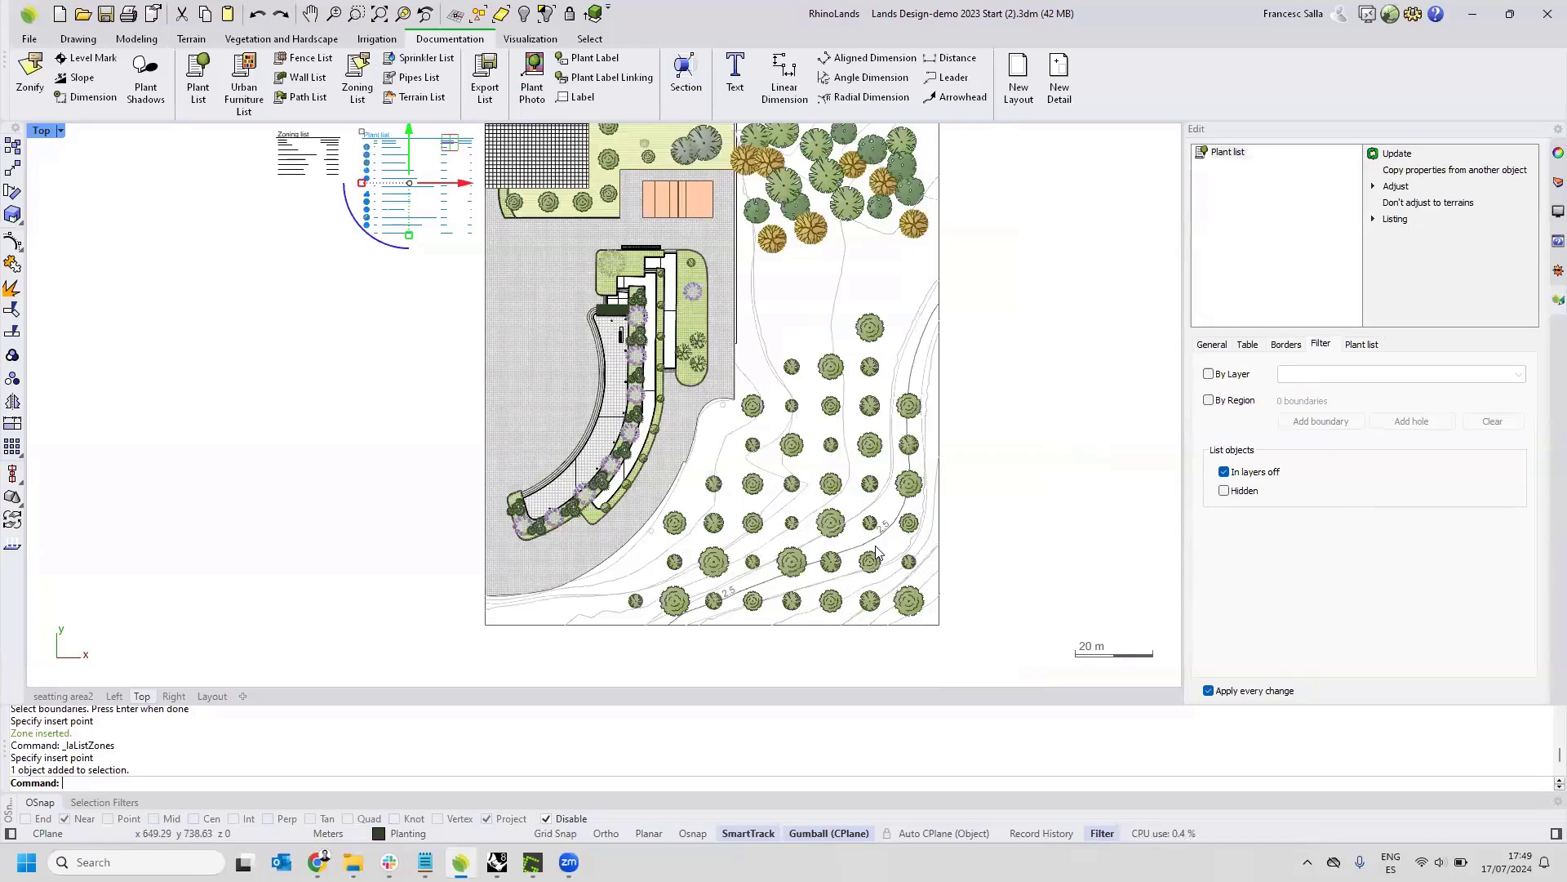
scroll(878, 554, "down", 2)
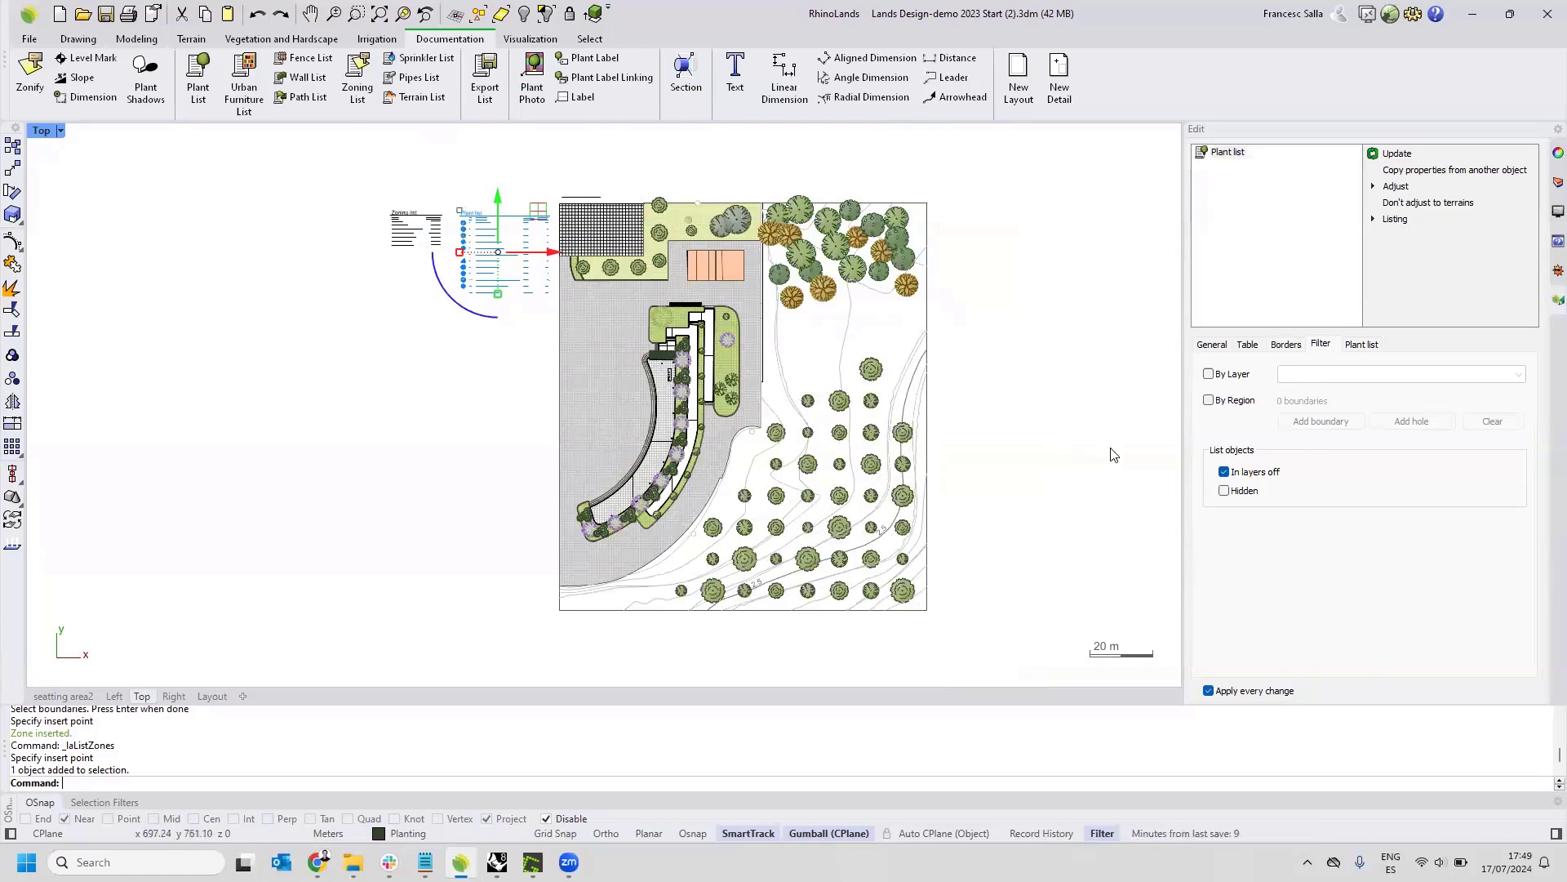
left_click(1209, 401)
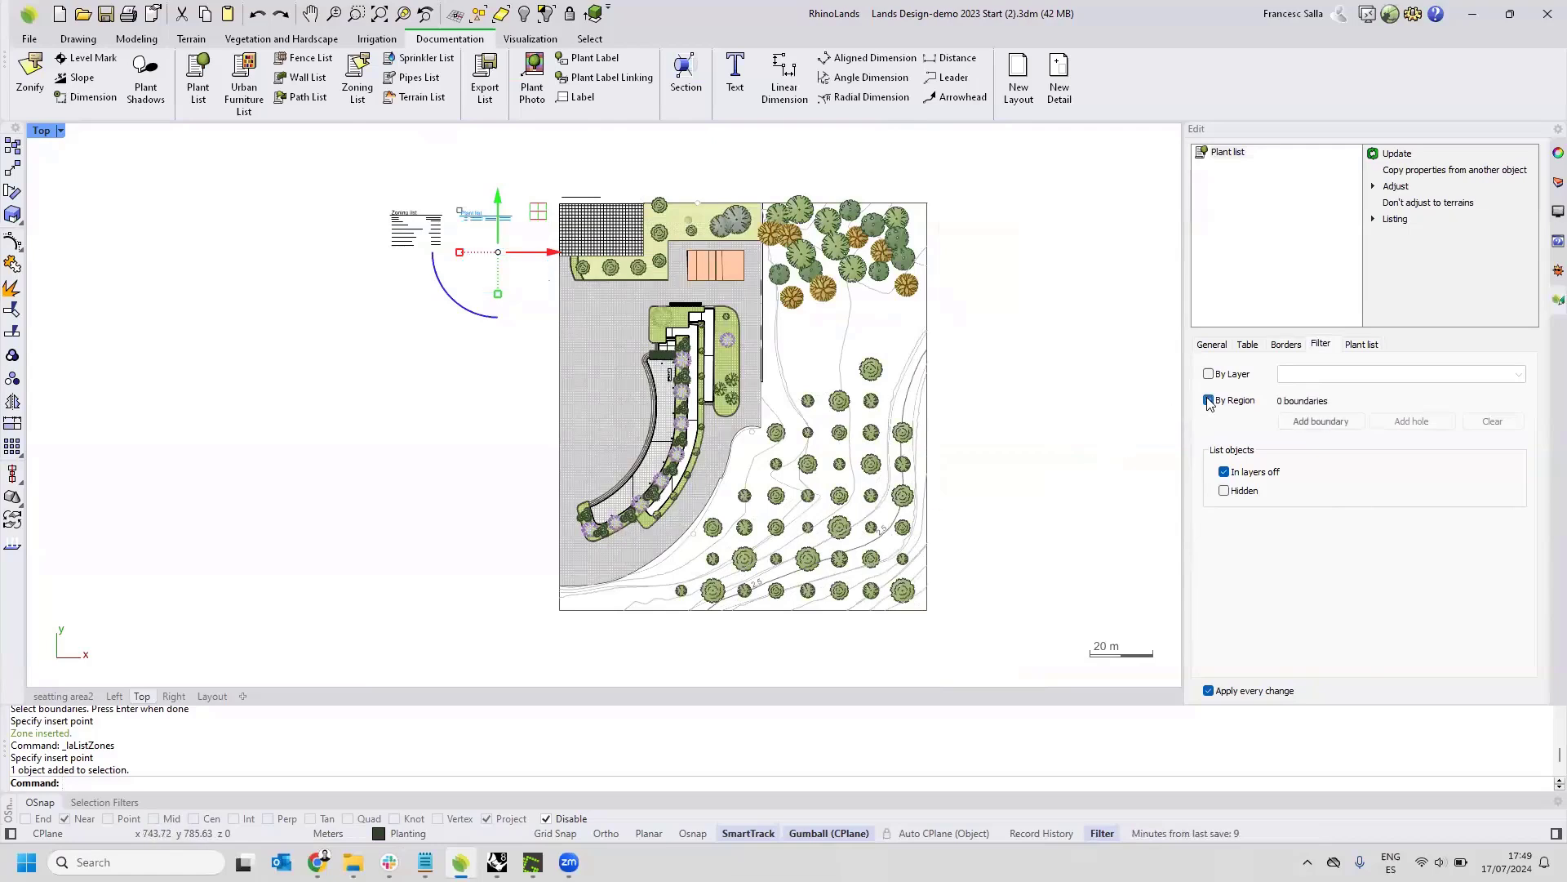
left_click(1303, 425)
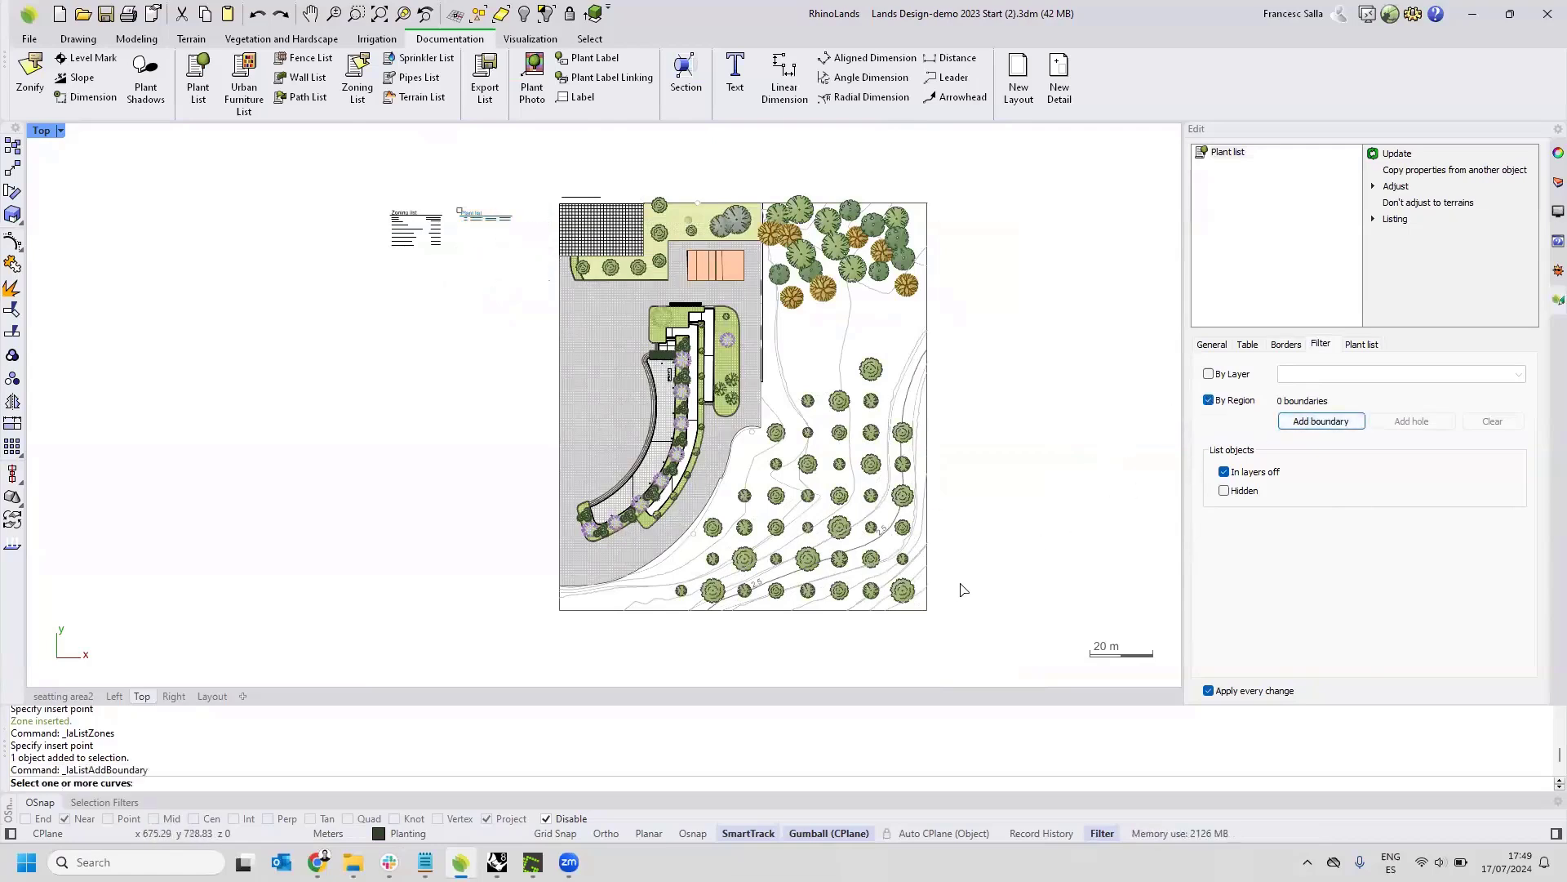
left_click(932, 611)
key("Return")
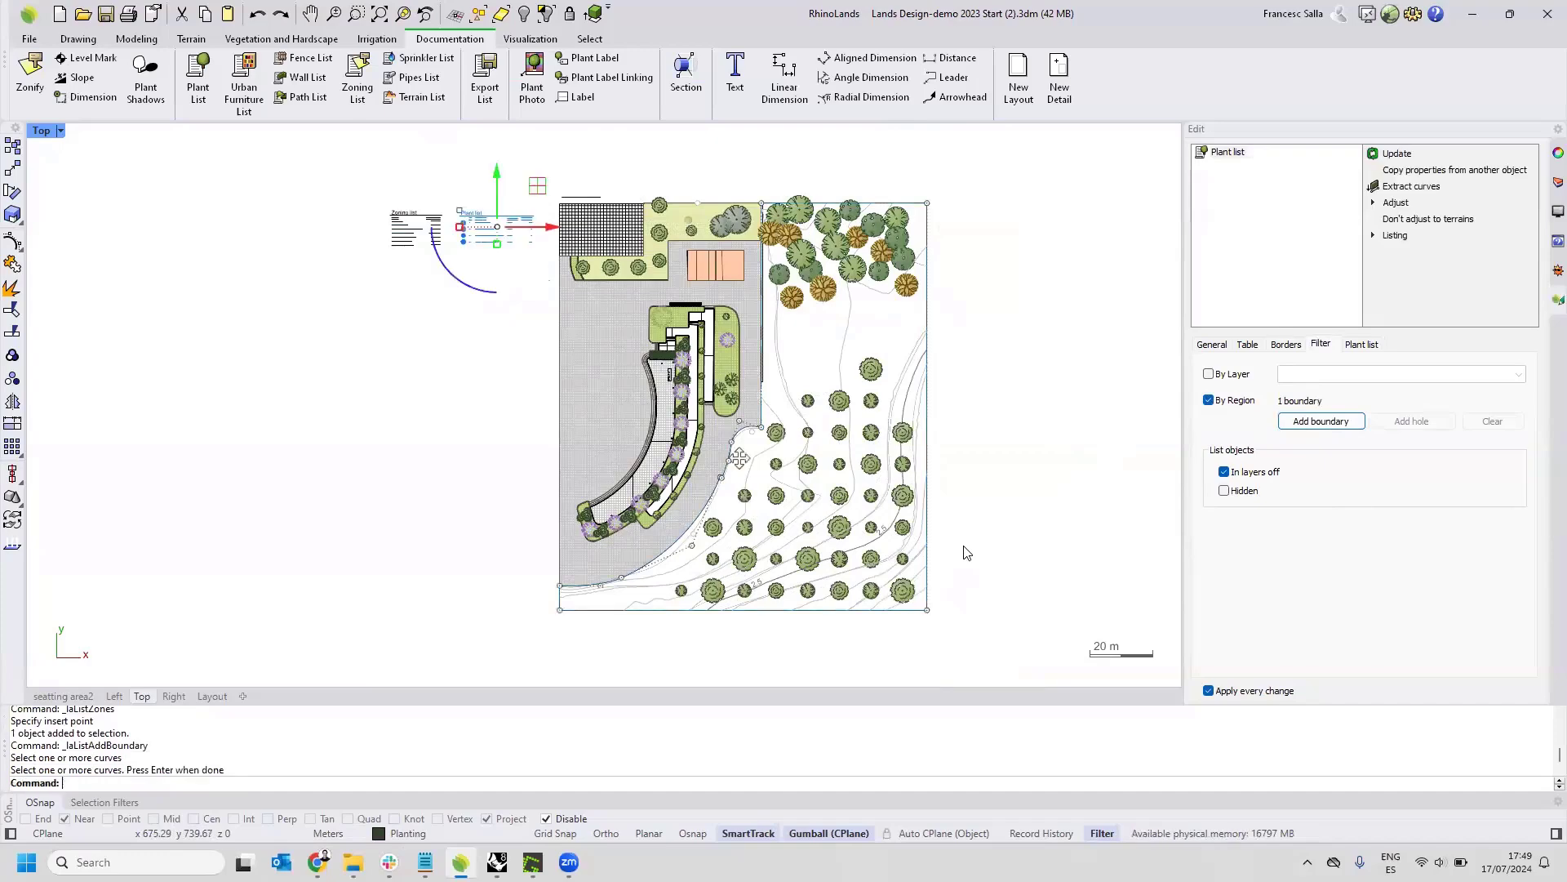
scroll(502, 193, "up", 5)
scroll(515, 276, "up", 4)
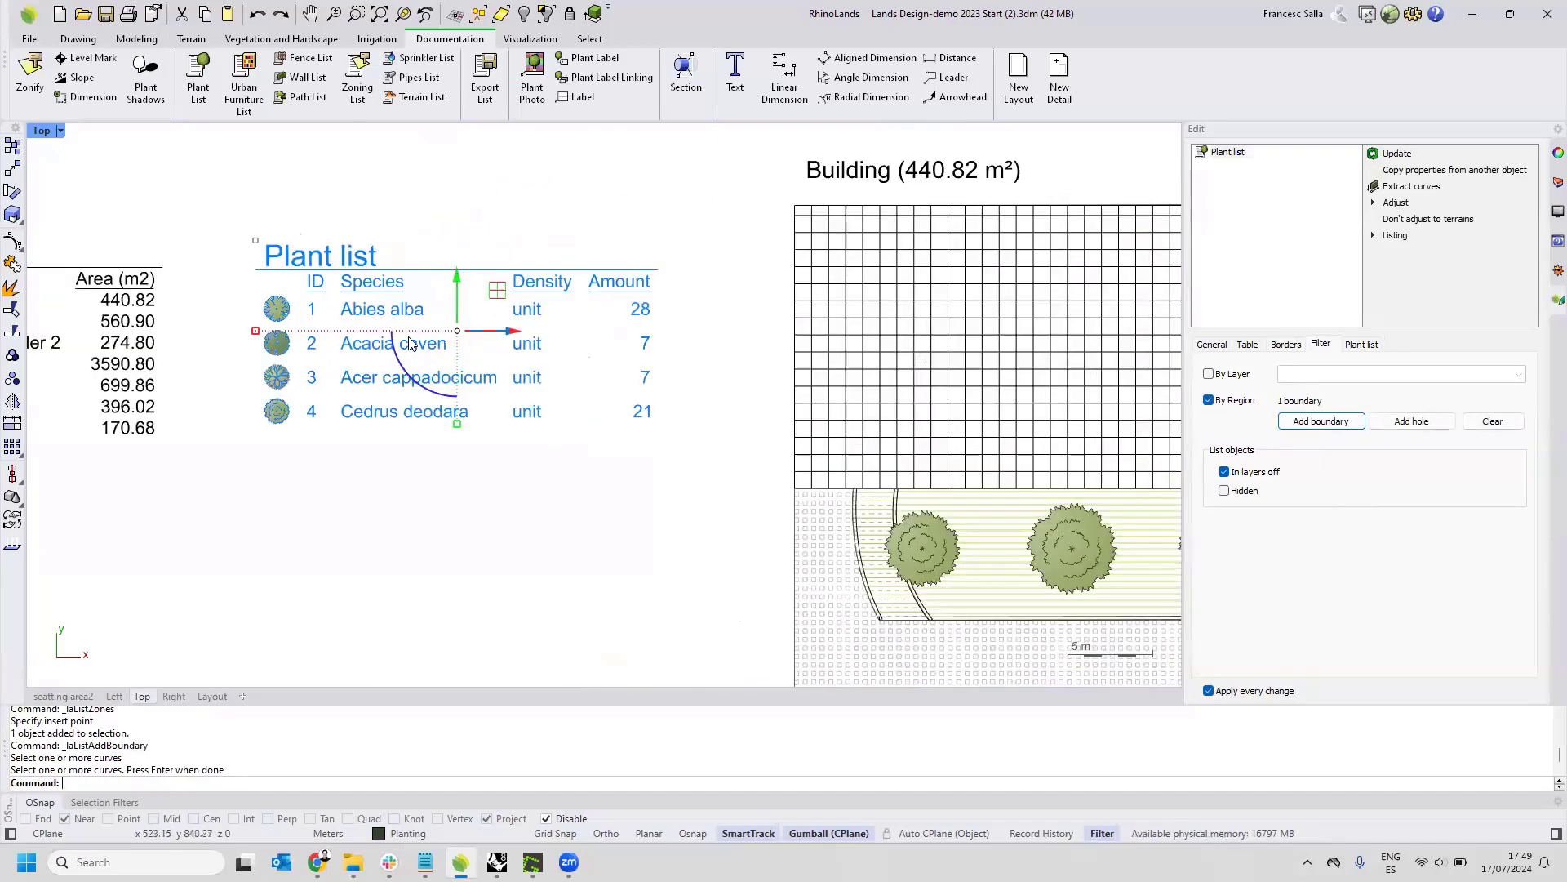
scroll(445, 323, "down", 2)
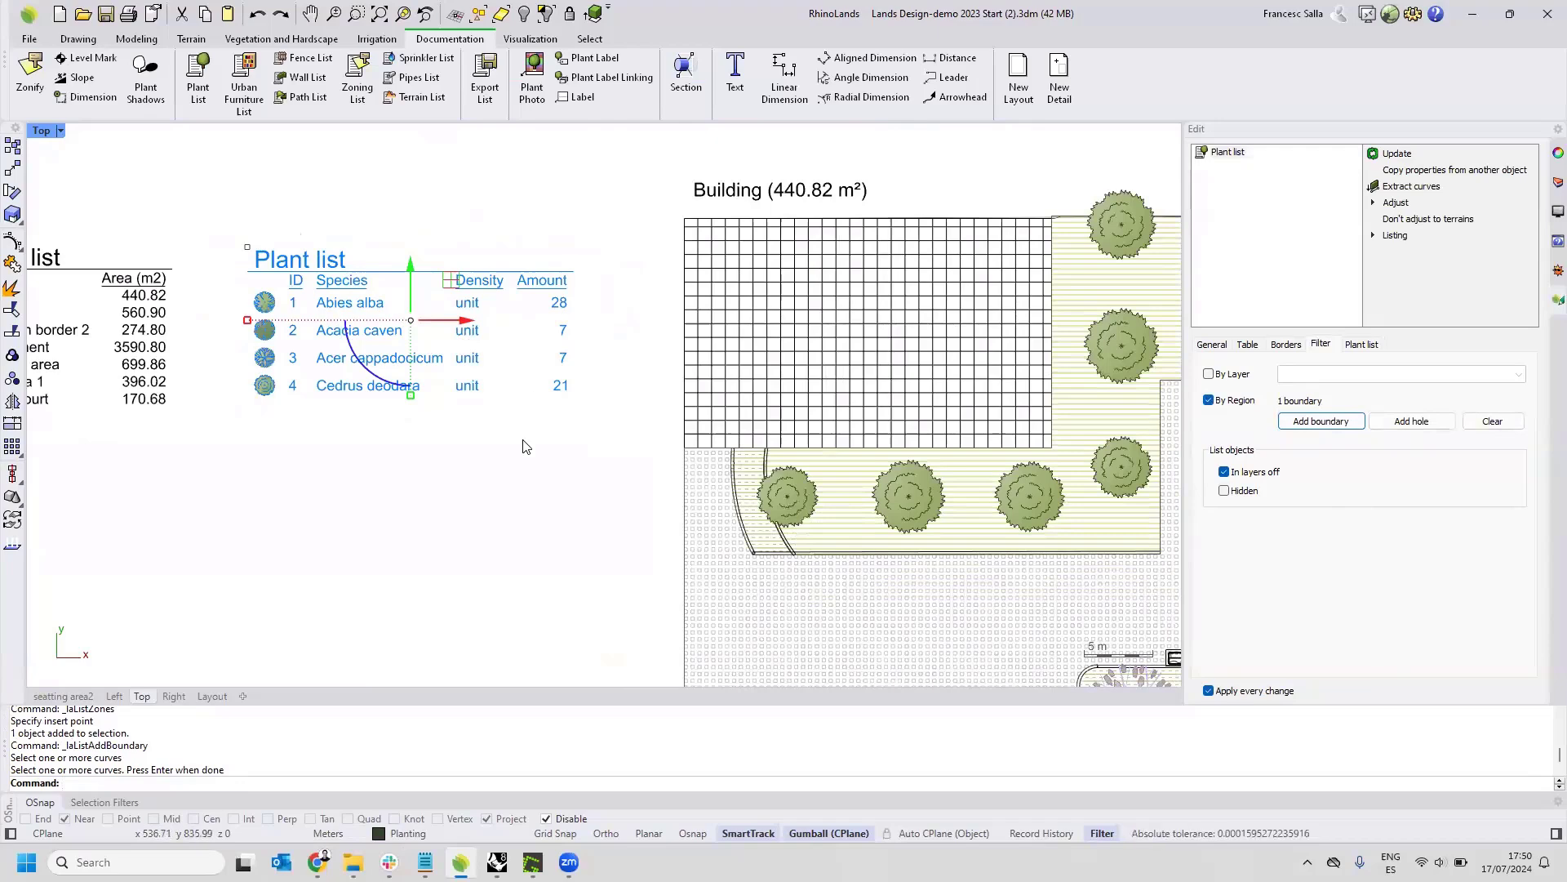
left_click(493, 484)
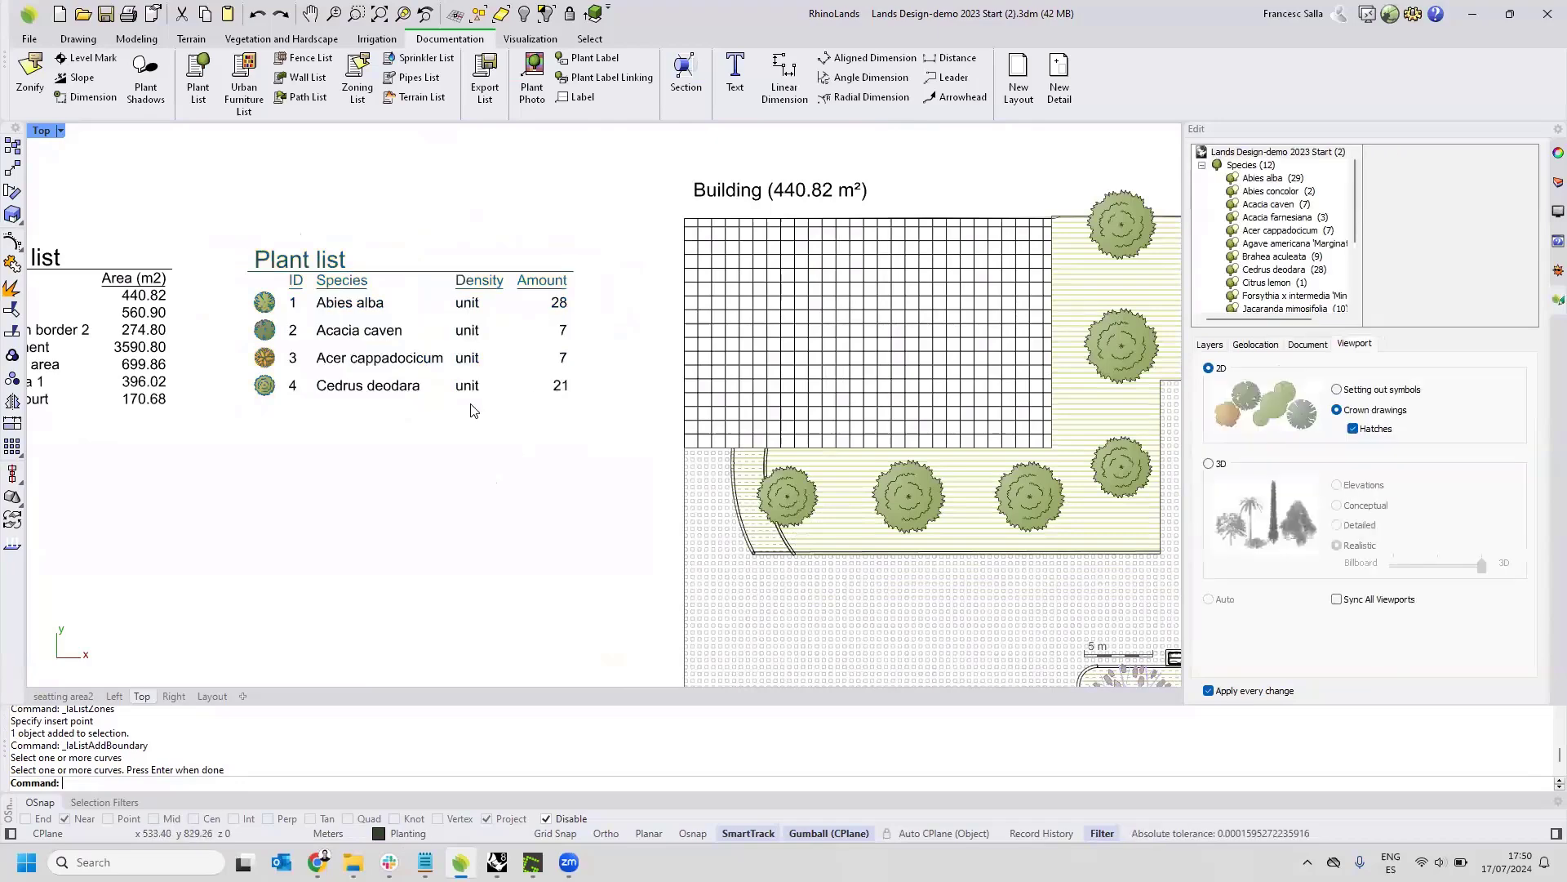
Examine the plant list's layer and region filter settings, its displayed fields and its listing export options, and deselect it.
scroll(476, 363, "down", 4)
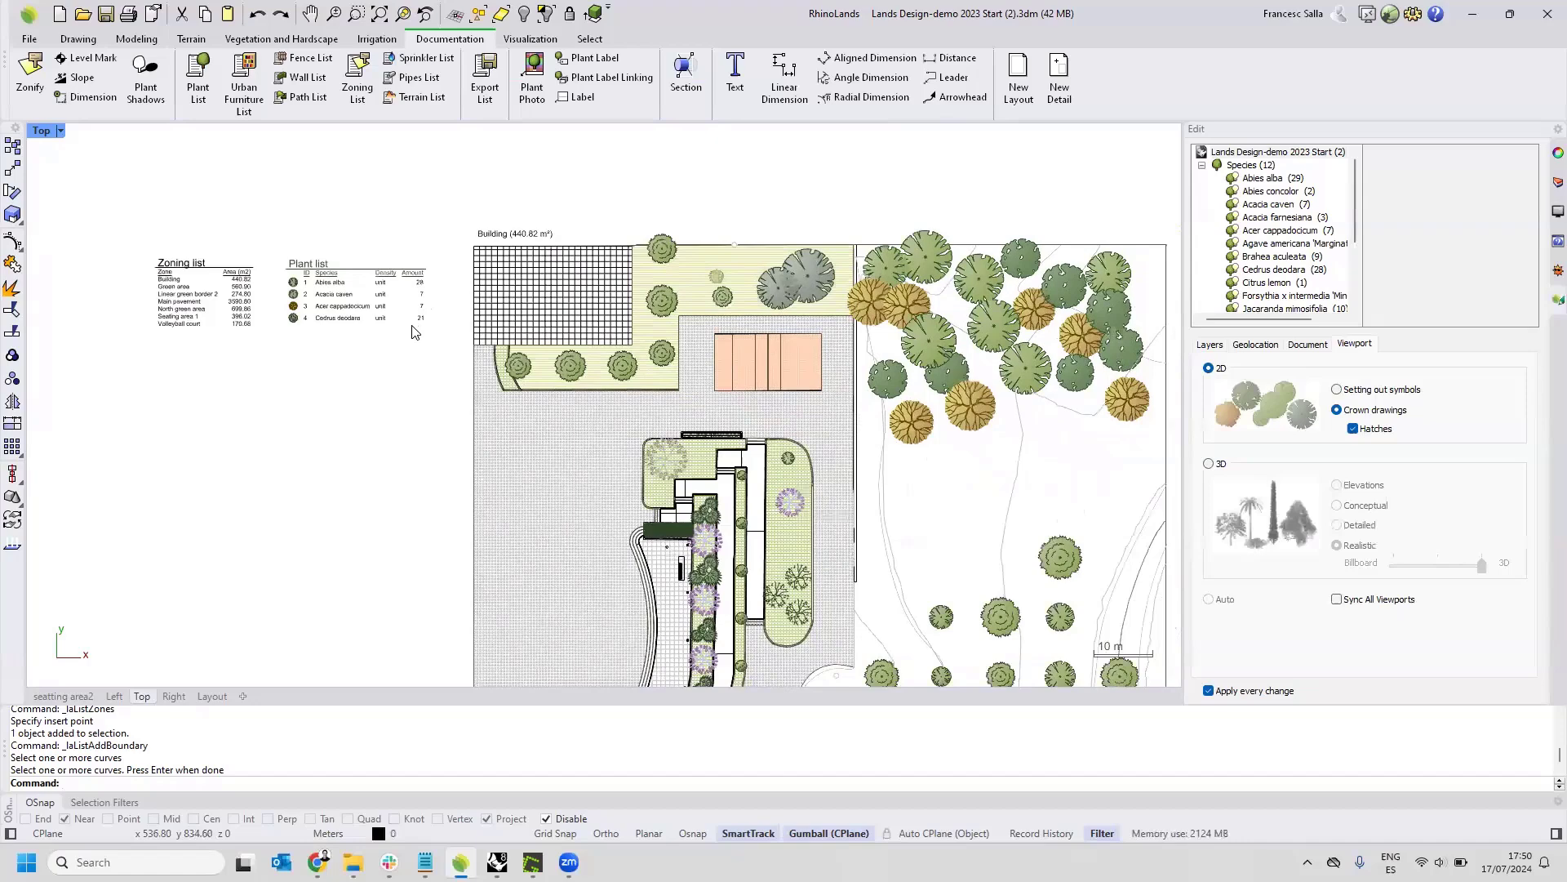
left_click(383, 286)
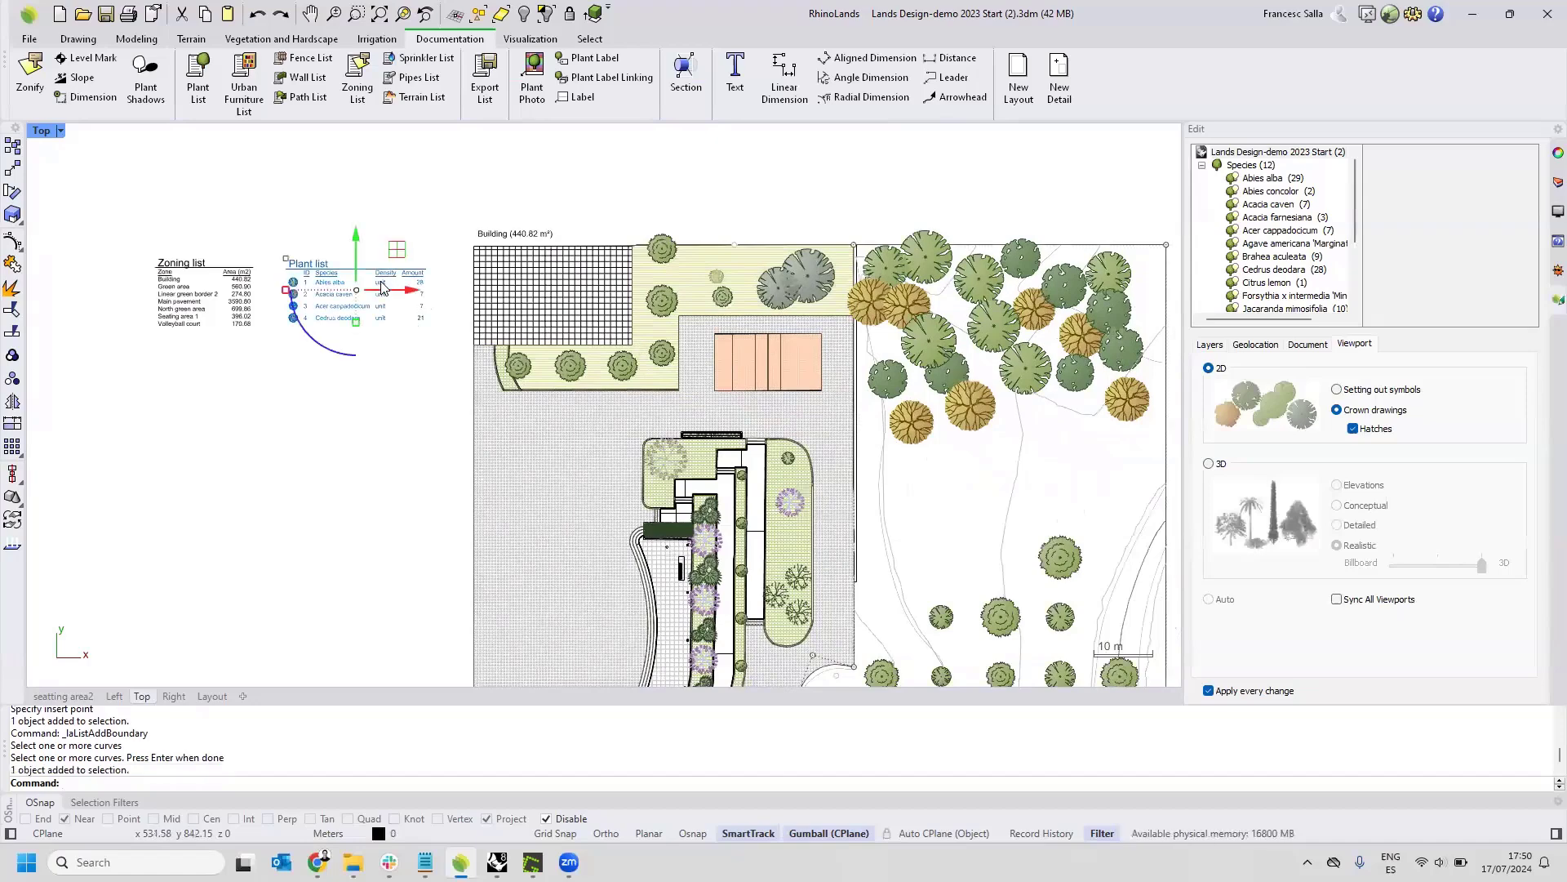
left_click(1321, 346)
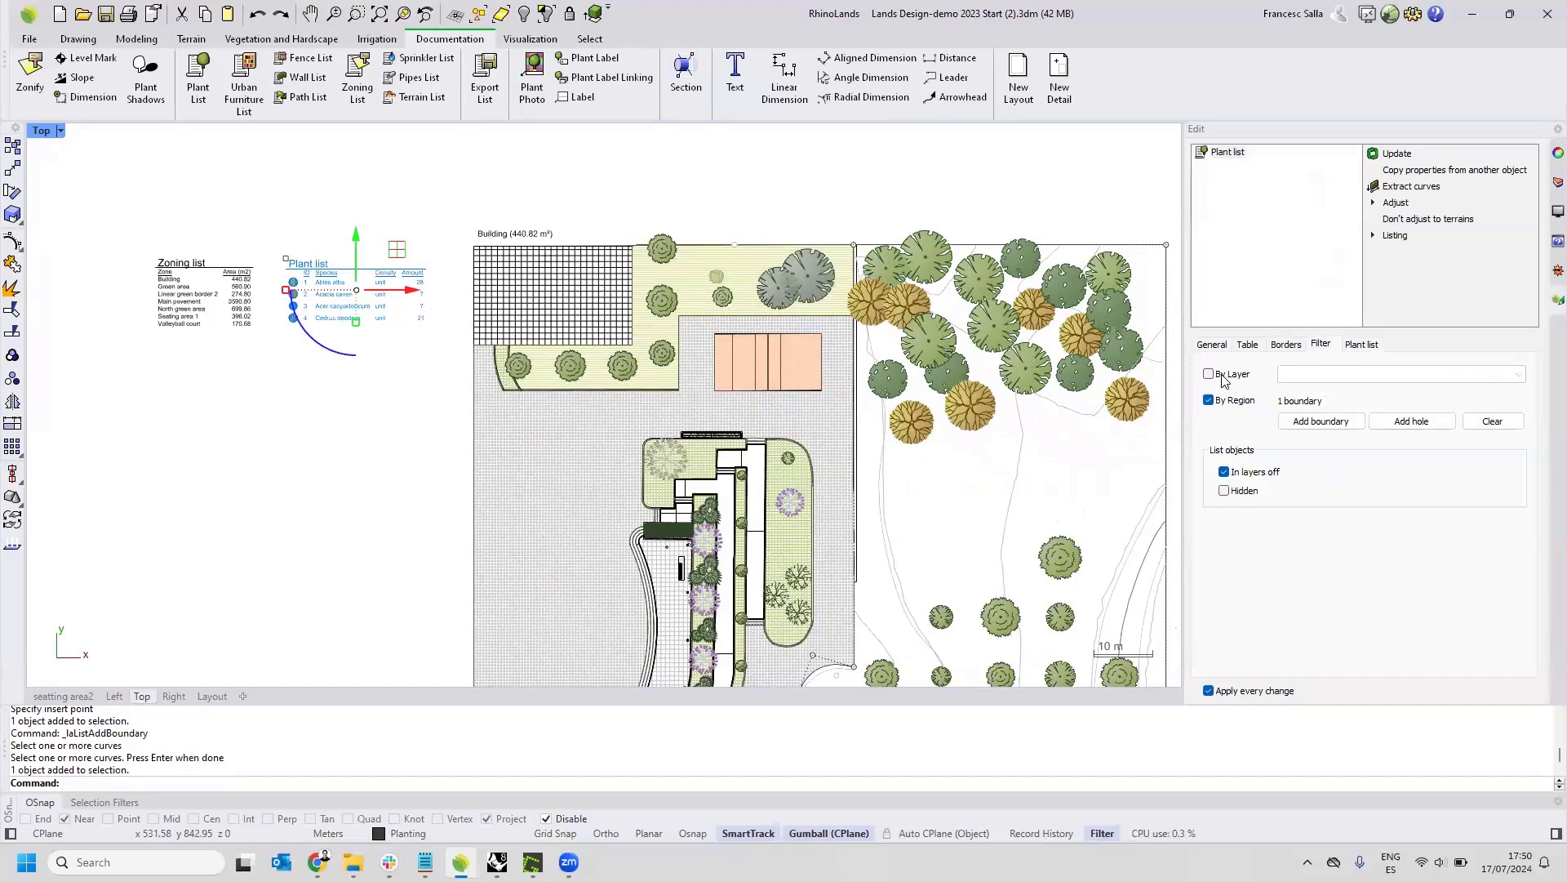
left_click(423, 464)
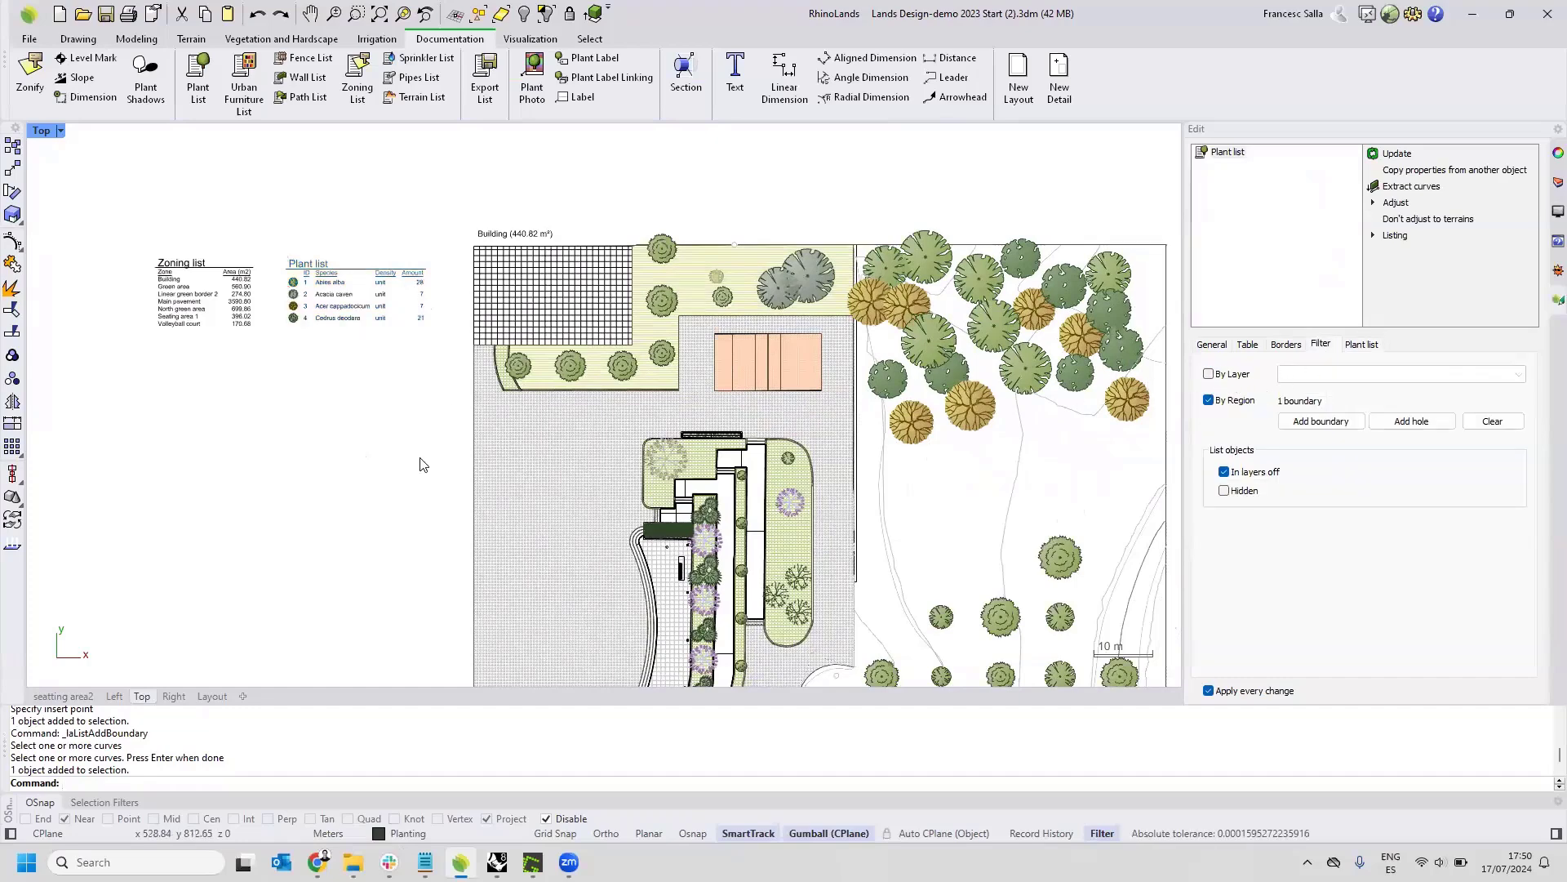
left_click(363, 312)
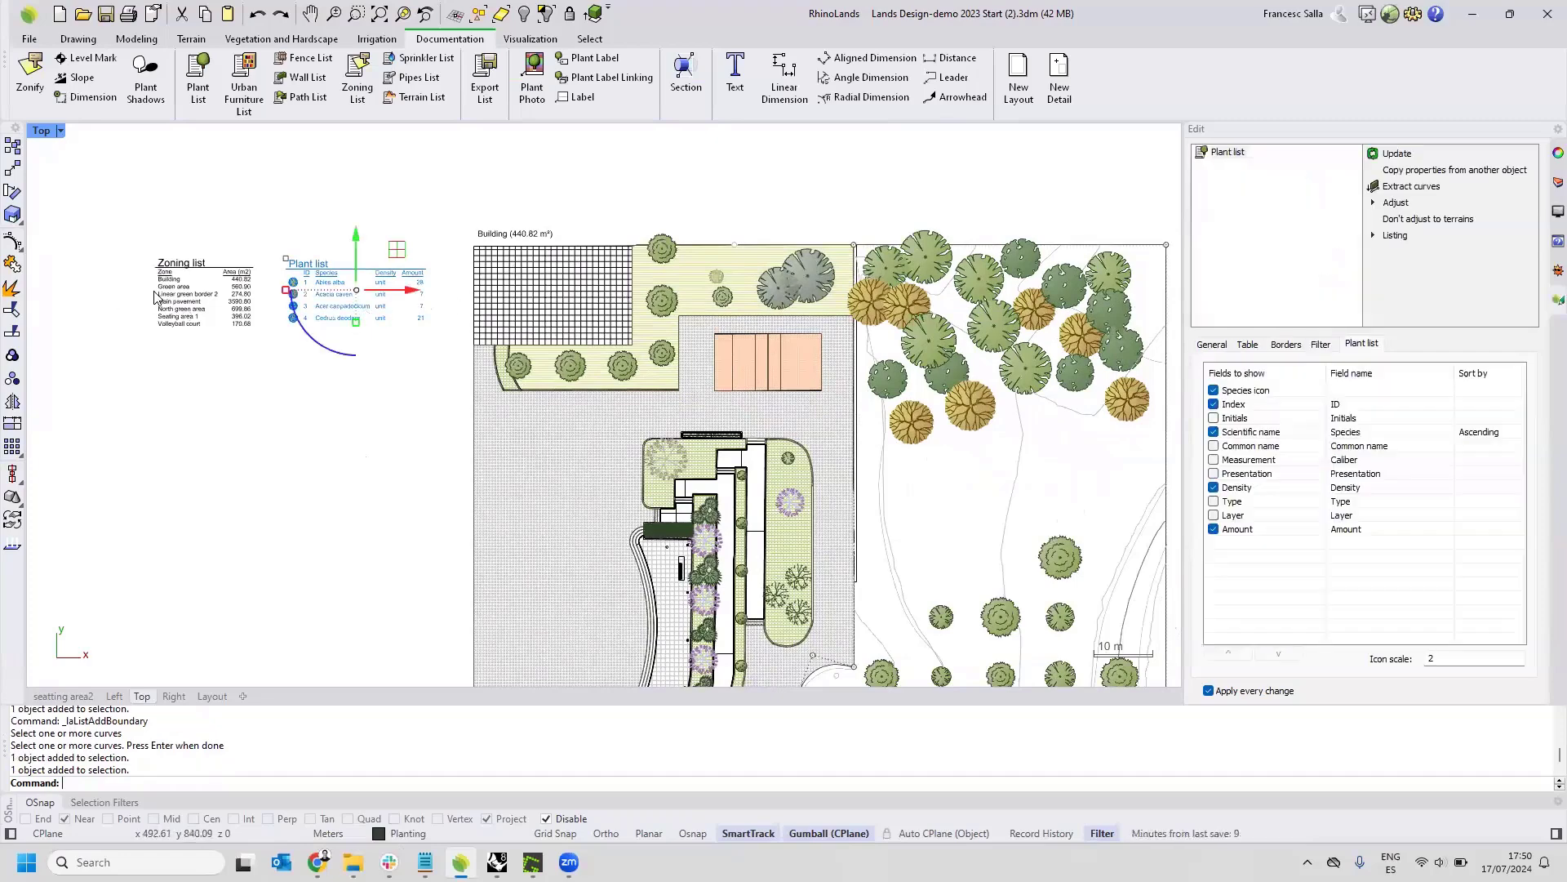
left_click(1395, 236)
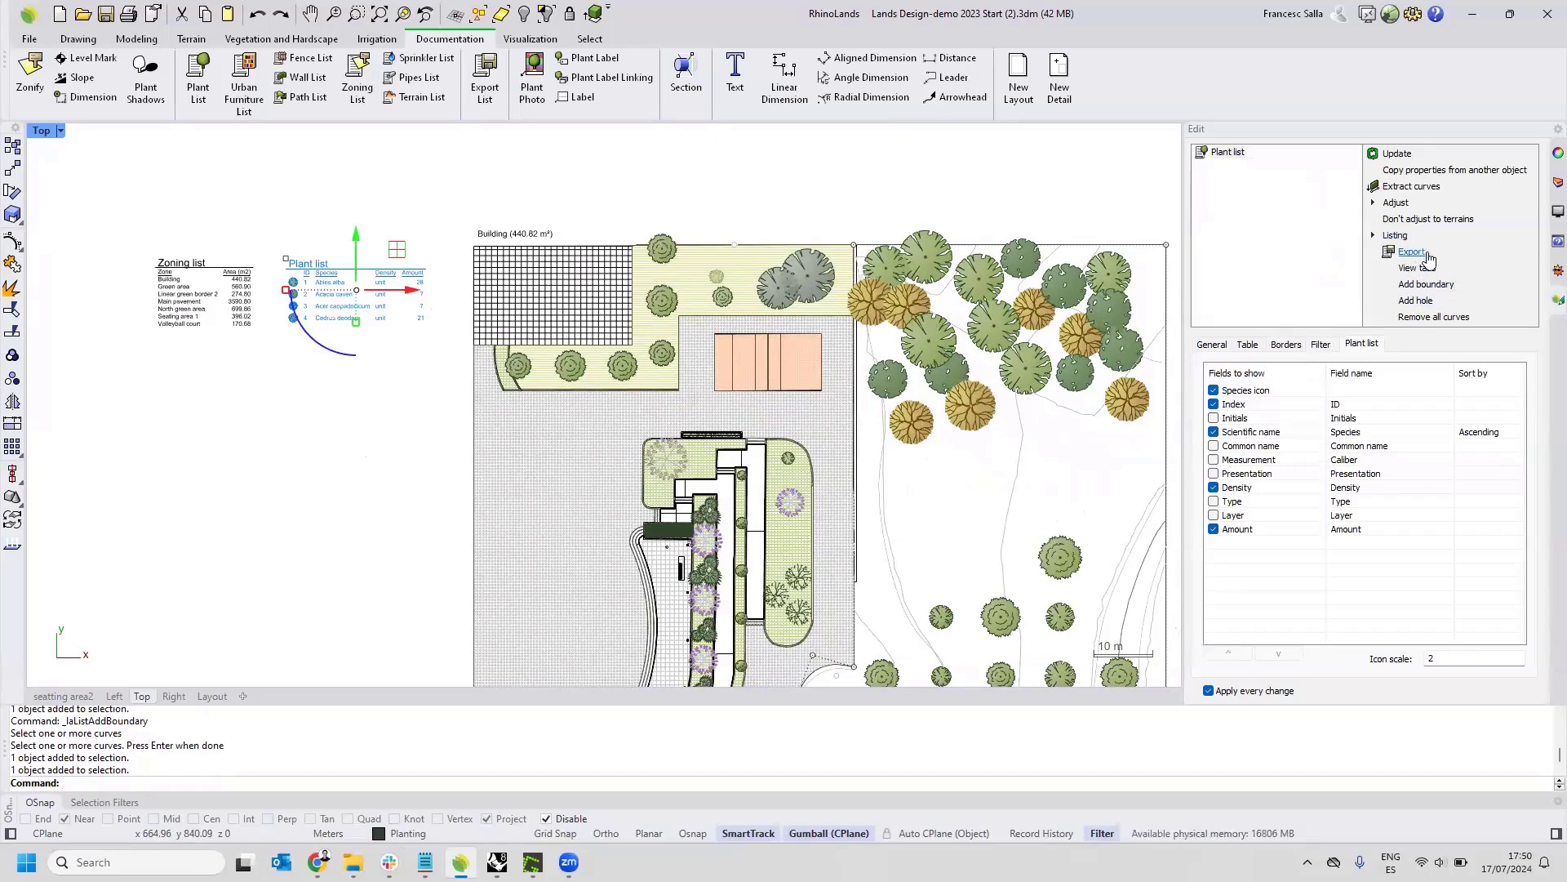
left_click(392, 464)
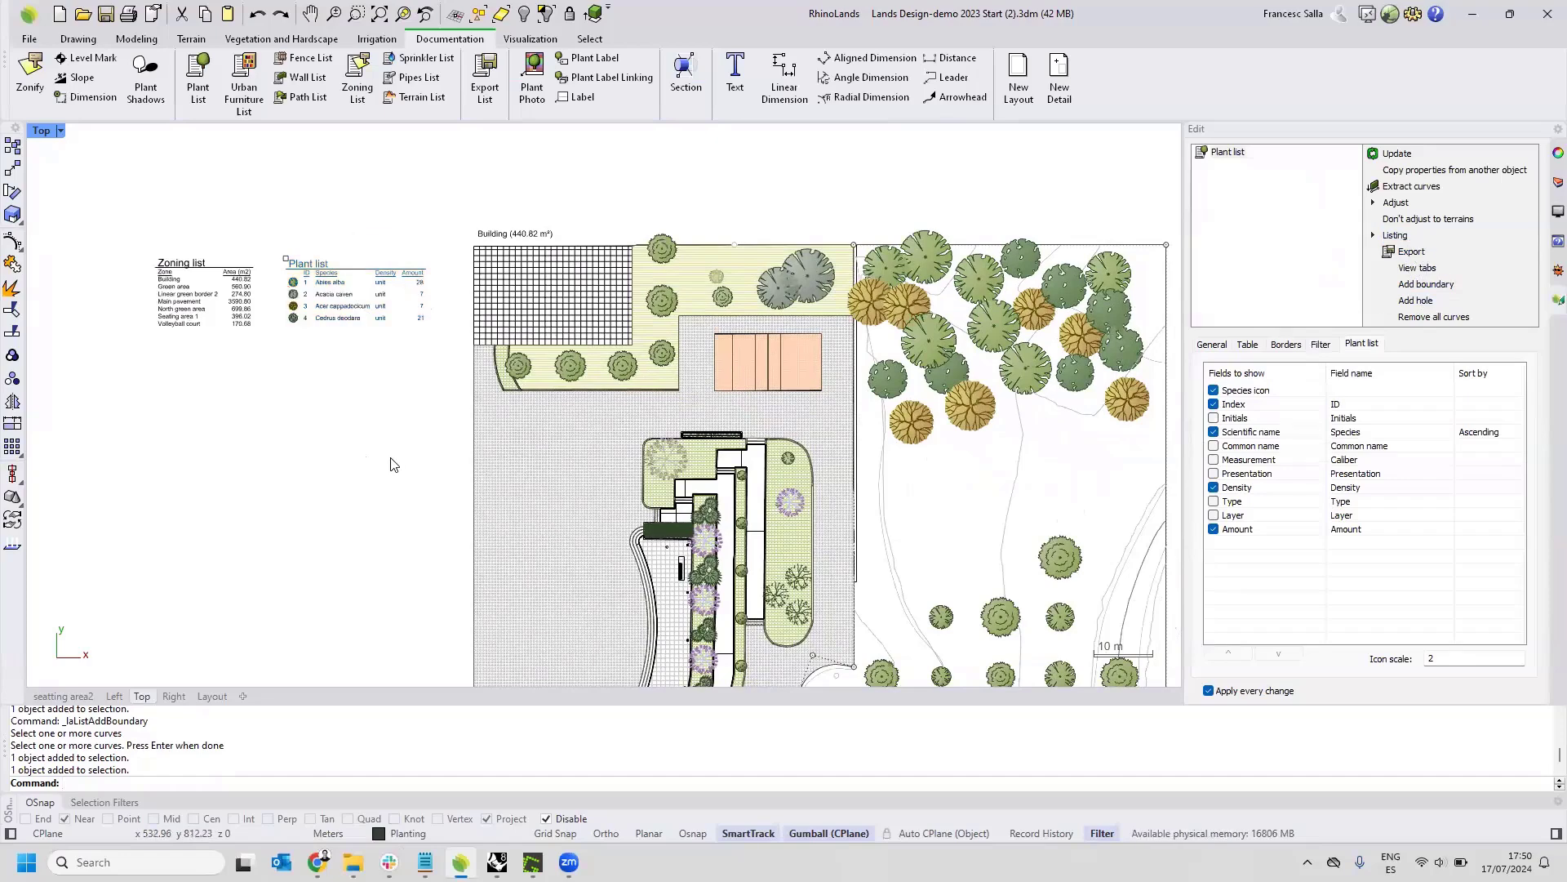
Set the stair between the narrow planting strip and the rounded planter to a constant width of 1 with left justification, and deselect it.
scroll(780, 564, "down", 2)
right_click_drag(781, 563, 581, 371)
scroll(580, 377, "down", 1)
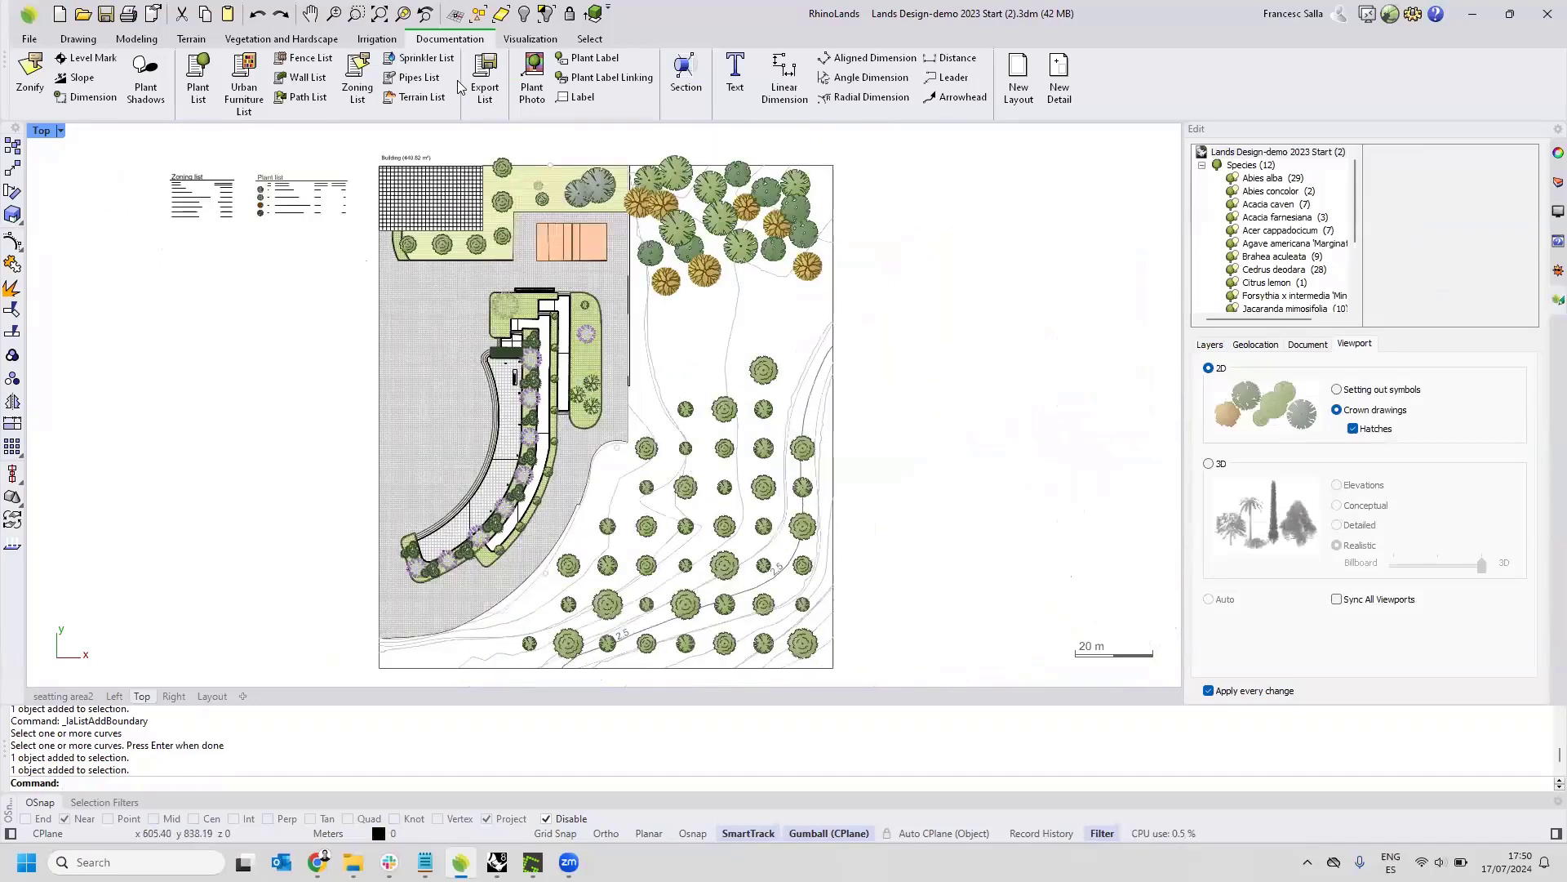
left_click(281, 38)
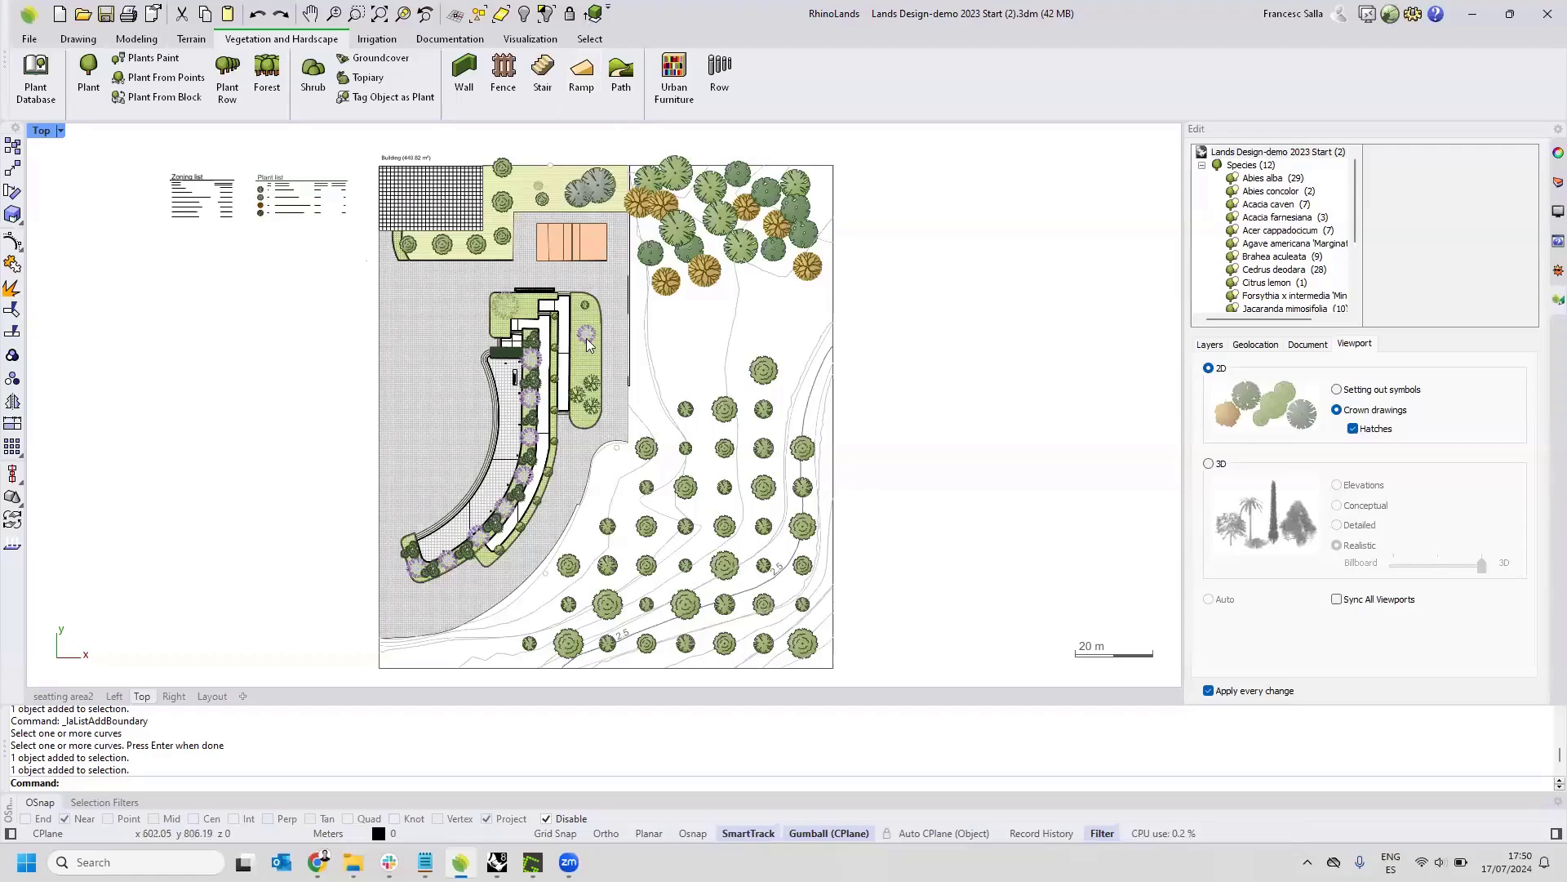
scroll(545, 442, "up", 10)
scroll(545, 442, "up", 4)
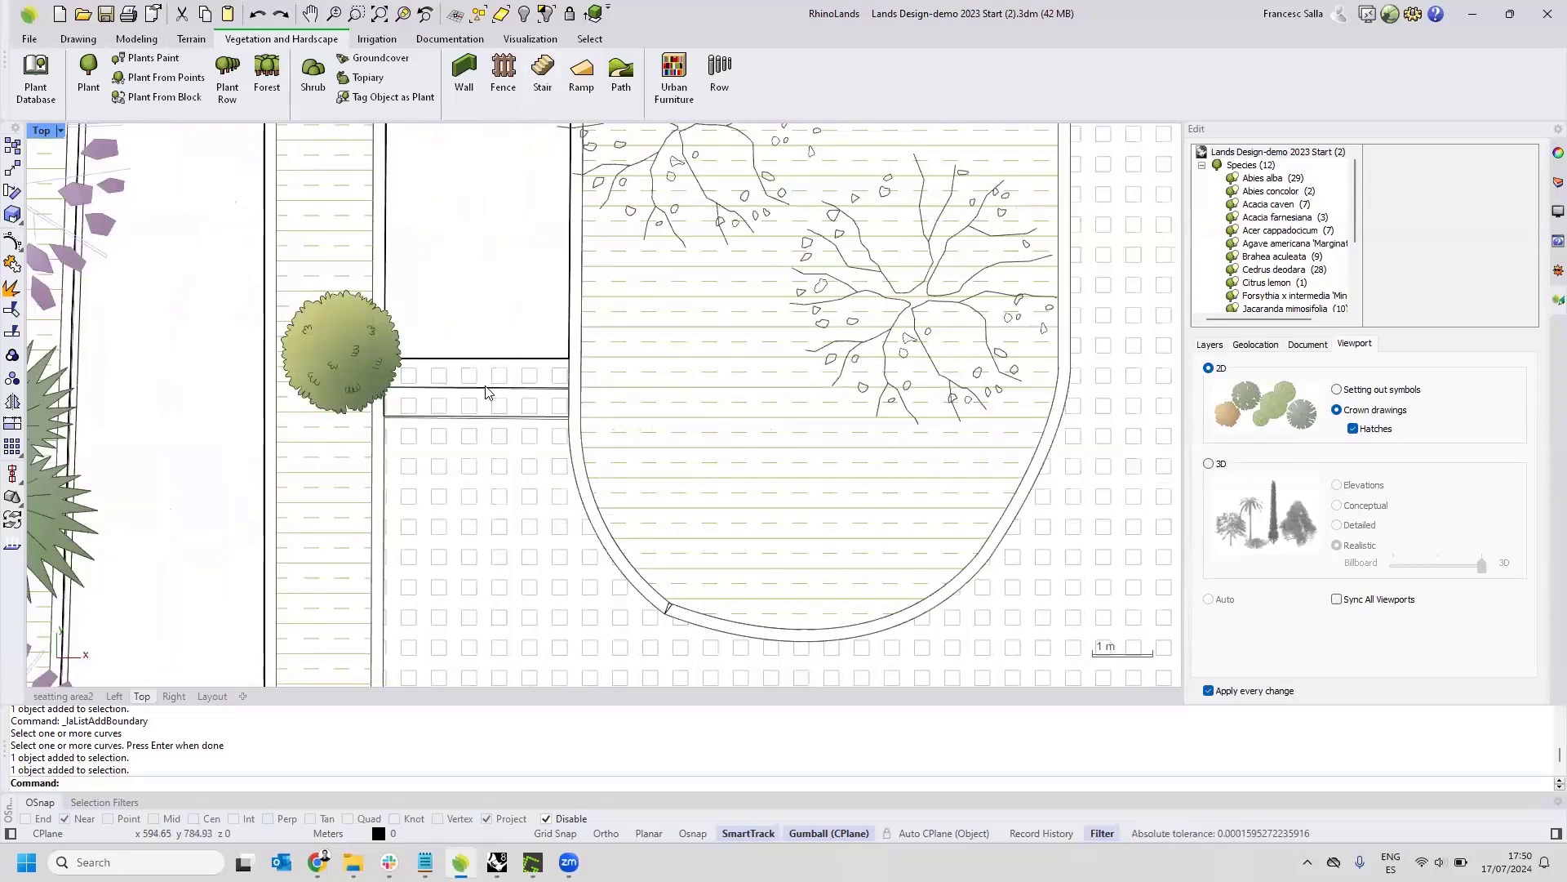
left_click(485, 393)
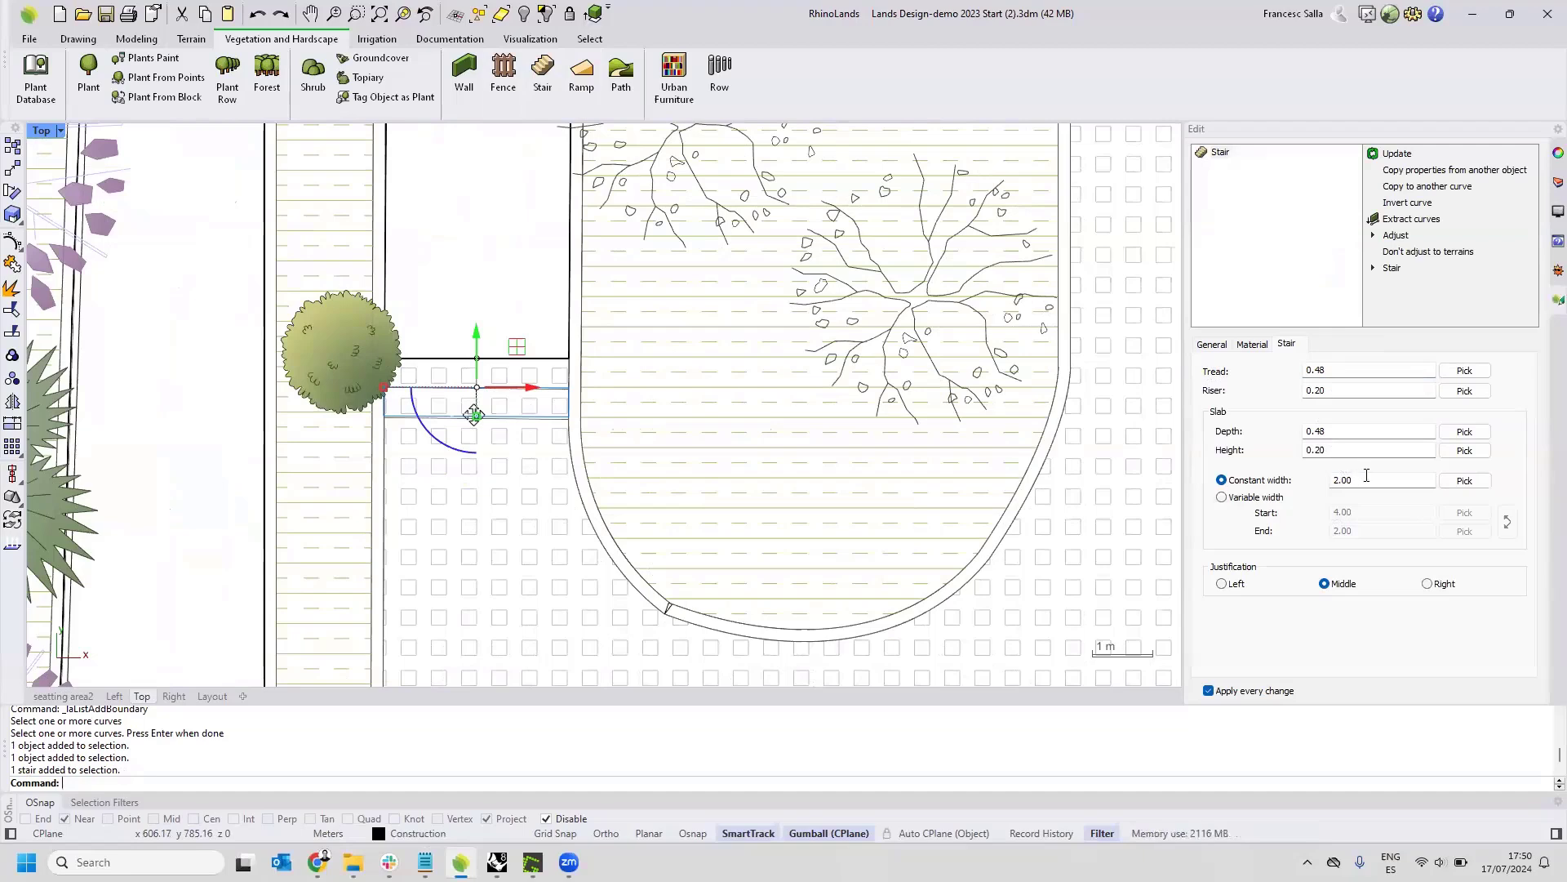
left_click(1334, 482)
type("1")
left_click(1222, 585)
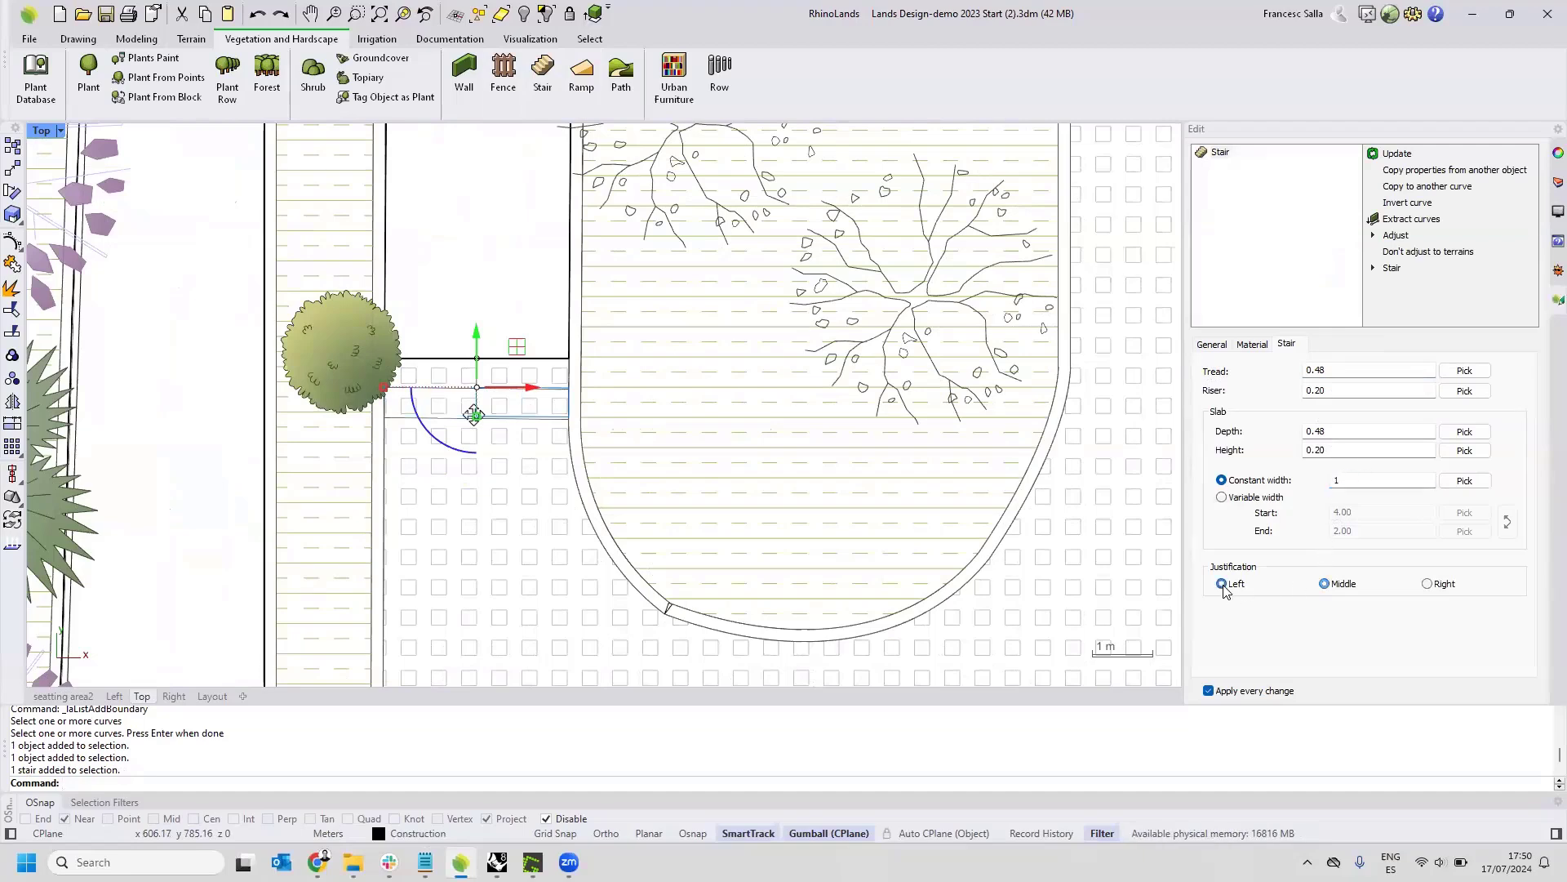
key("Escape")
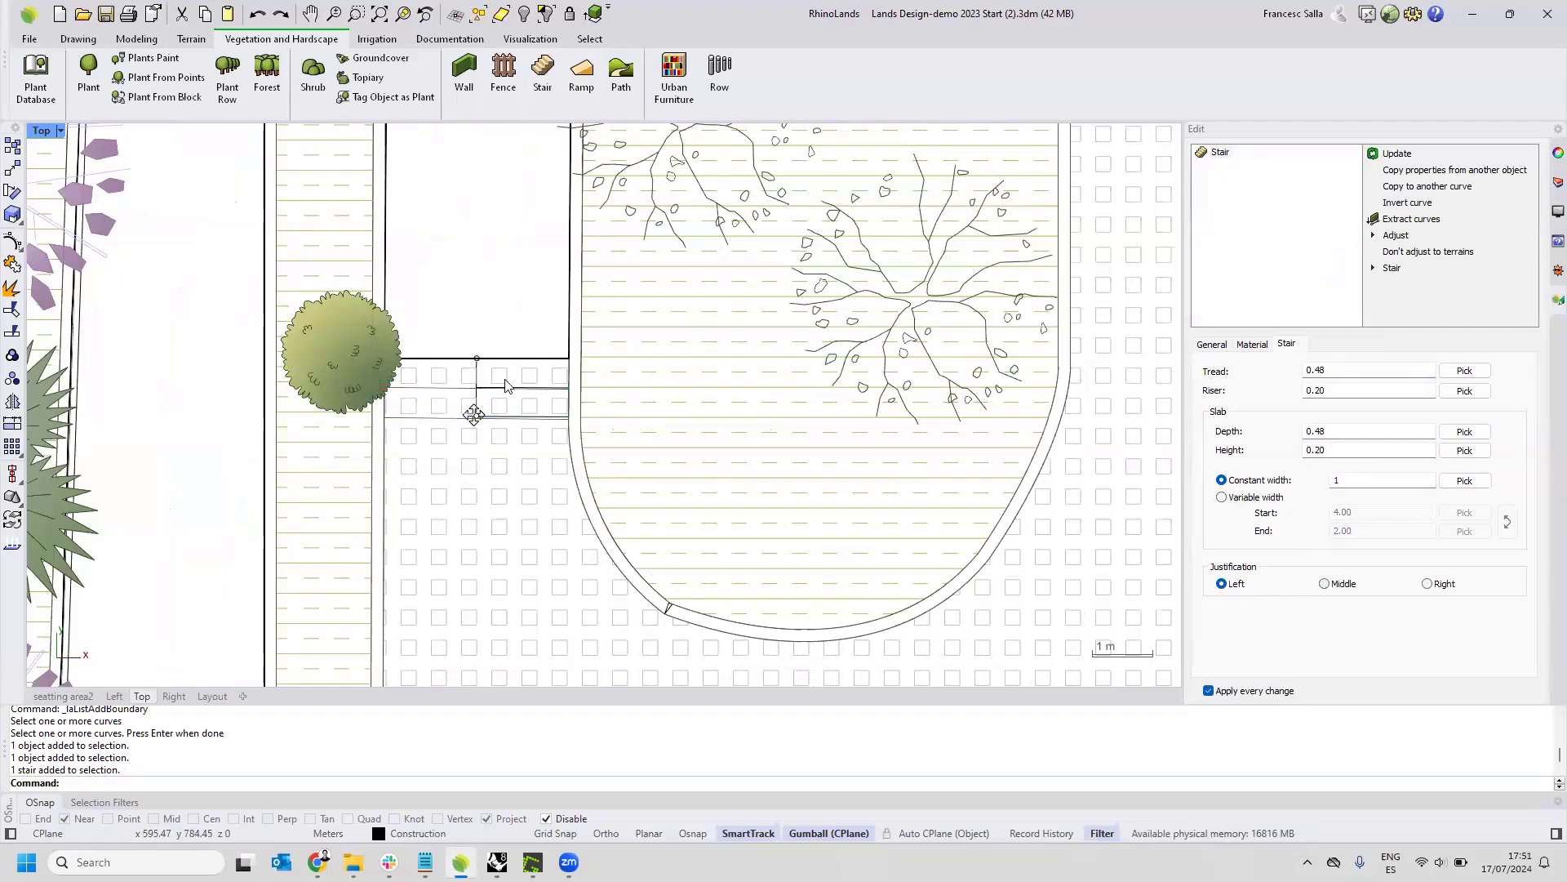
Set up a new ramp with its flight slope defined by a height of 0.40, trying the Percent and Rise / Run options.
scroll(471, 388, "up", 3)
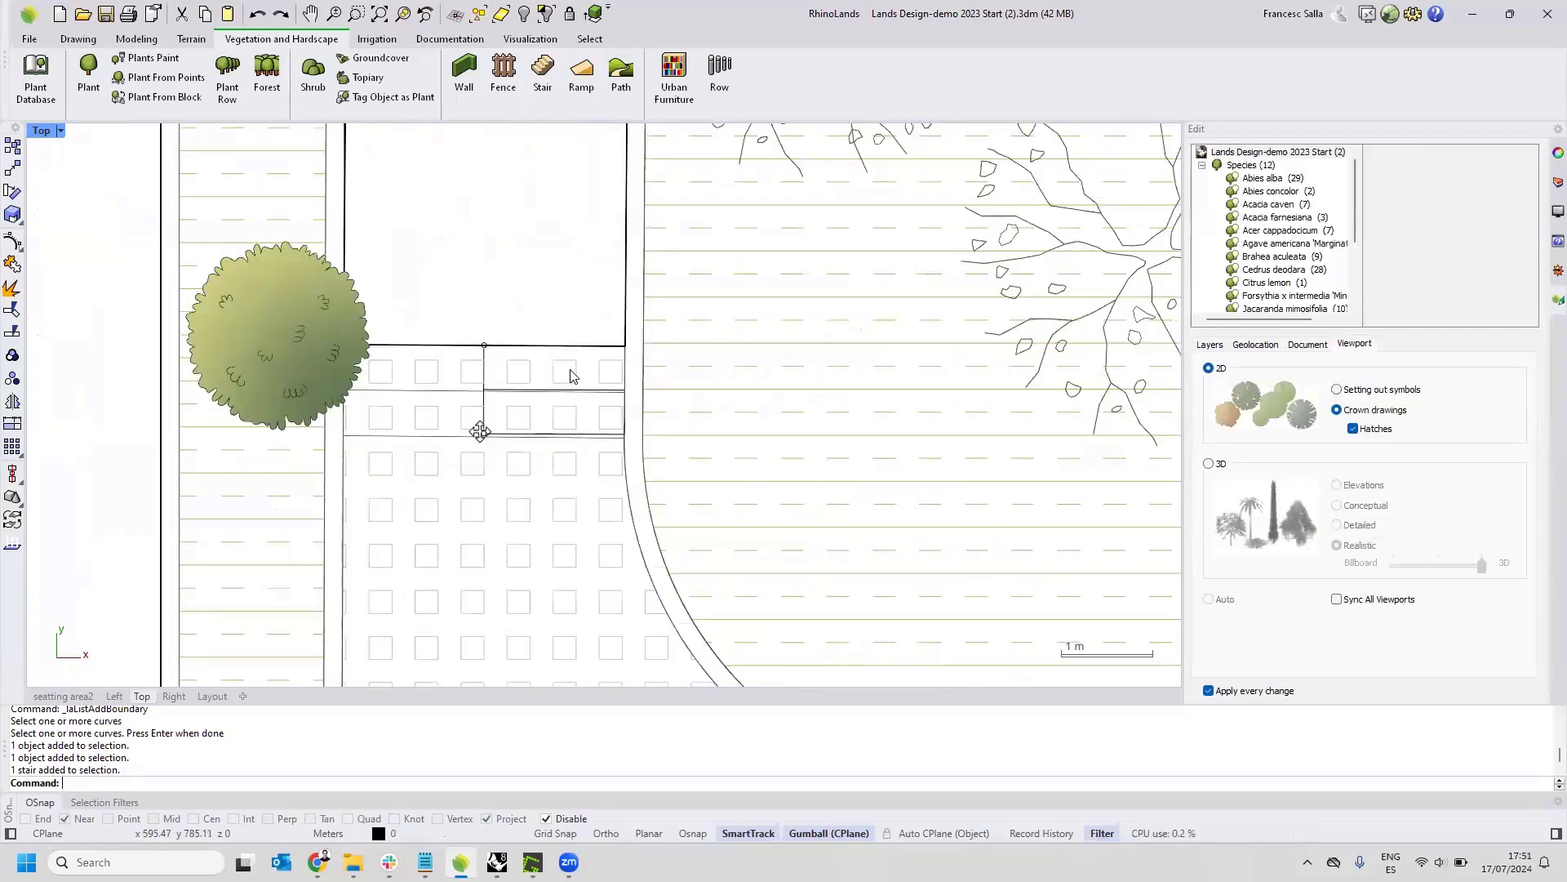
right_click_drag(625, 386, 586, 306)
right_click_drag(543, 276, 496, 261)
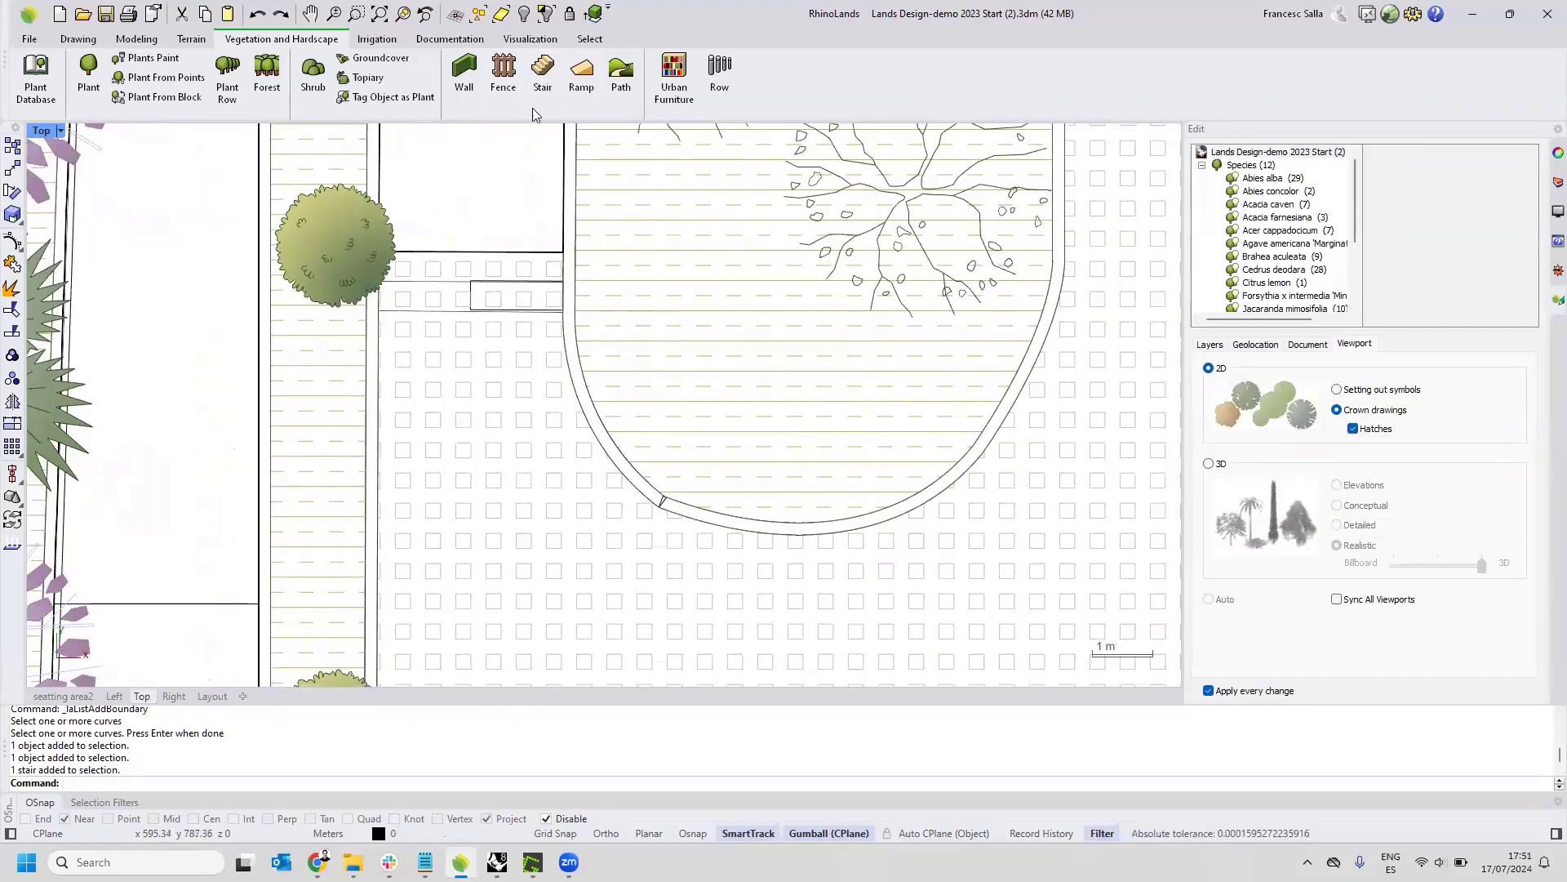
left_click(581, 77)
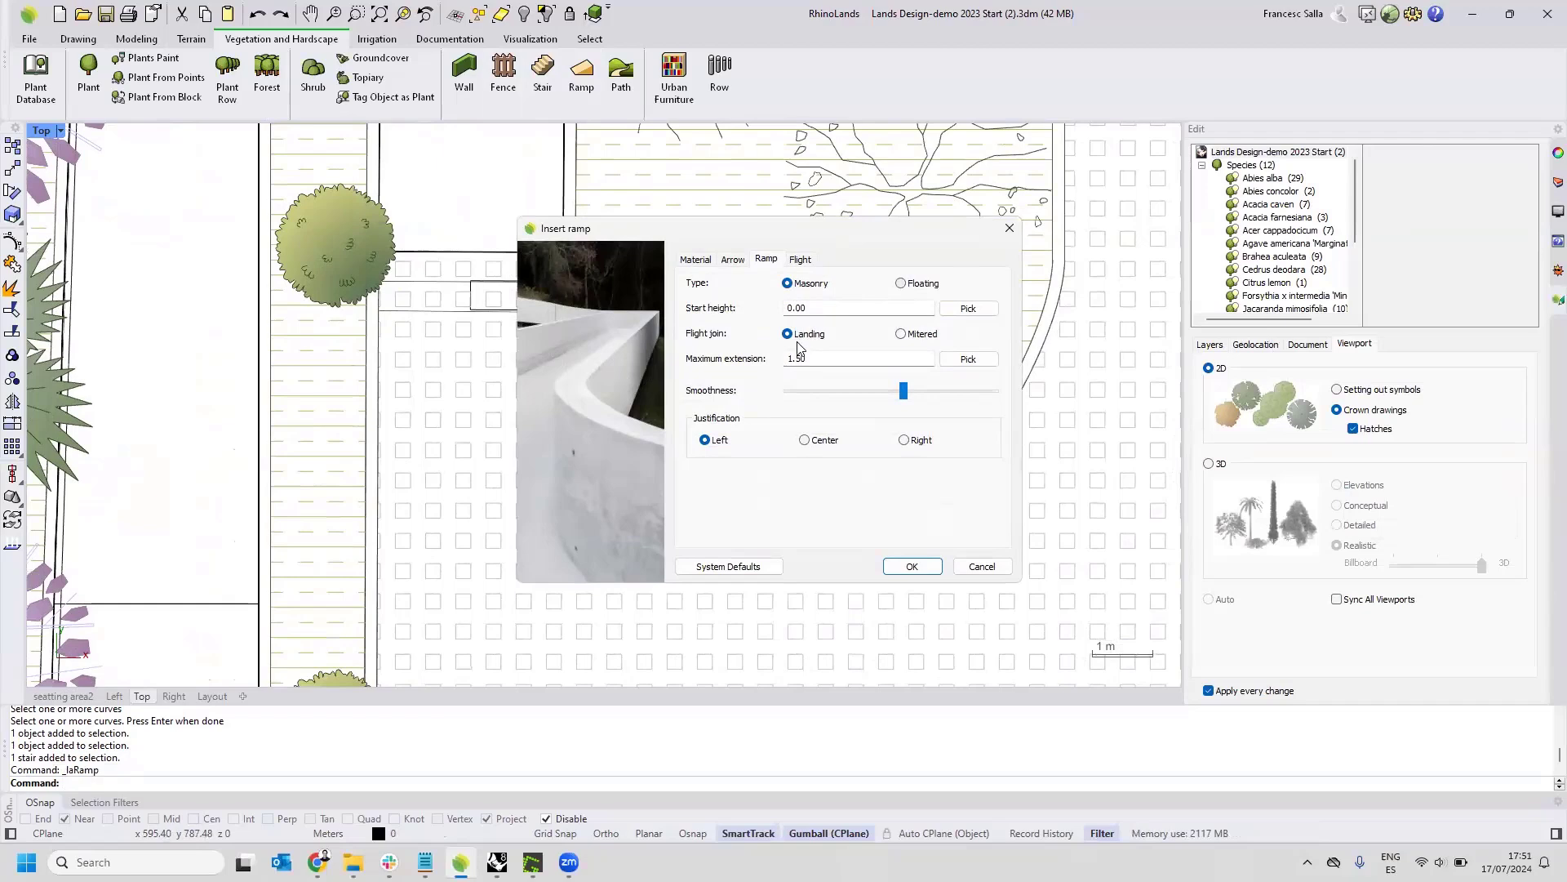
left_click(800, 259)
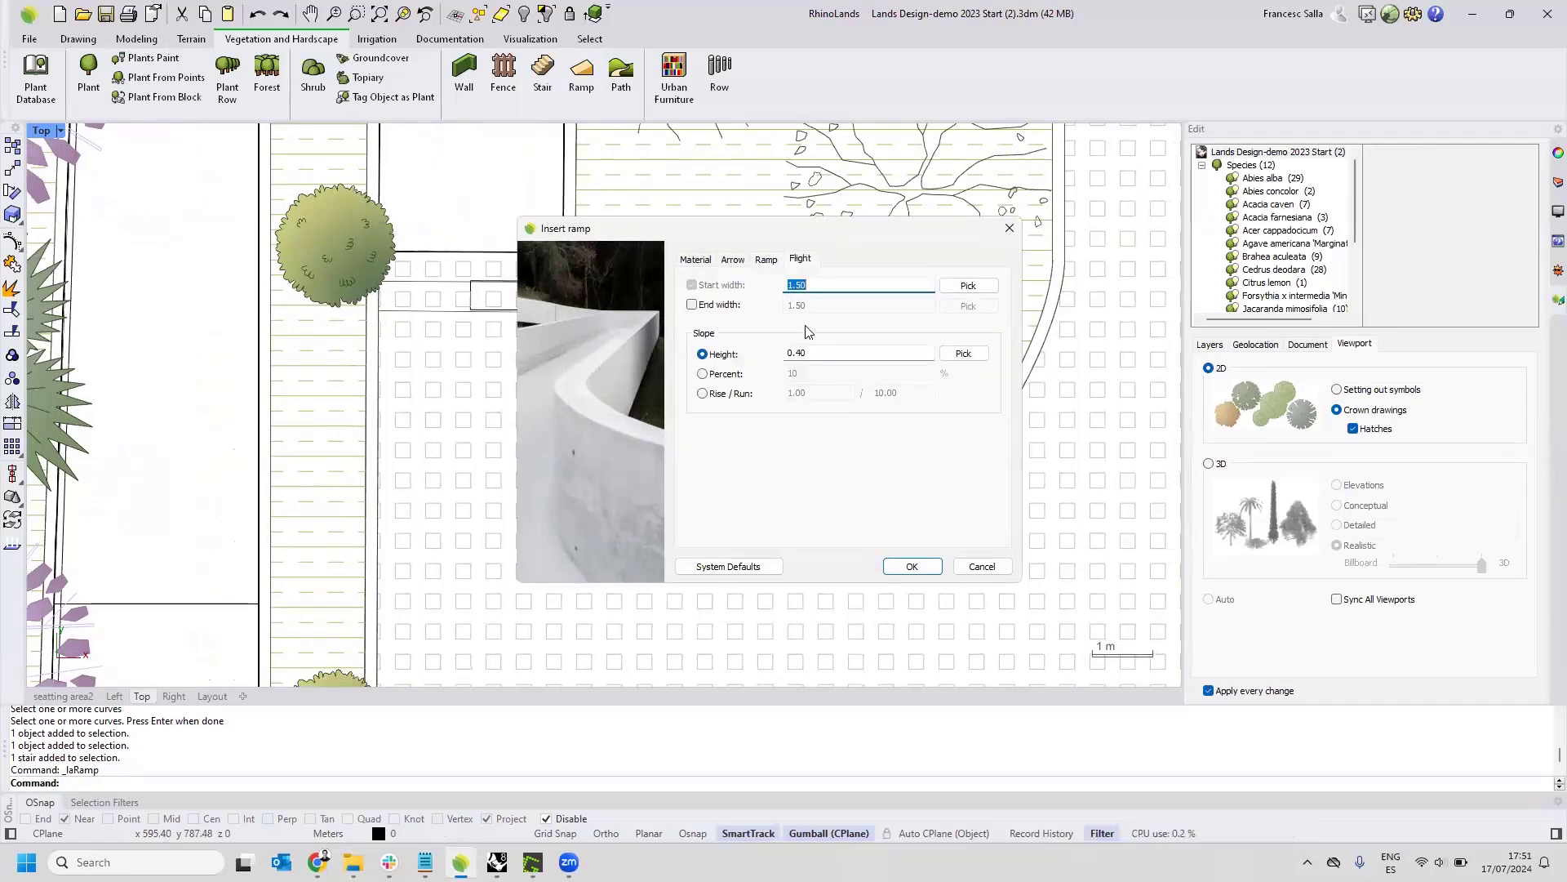
left_click_drag(809, 354, 759, 360)
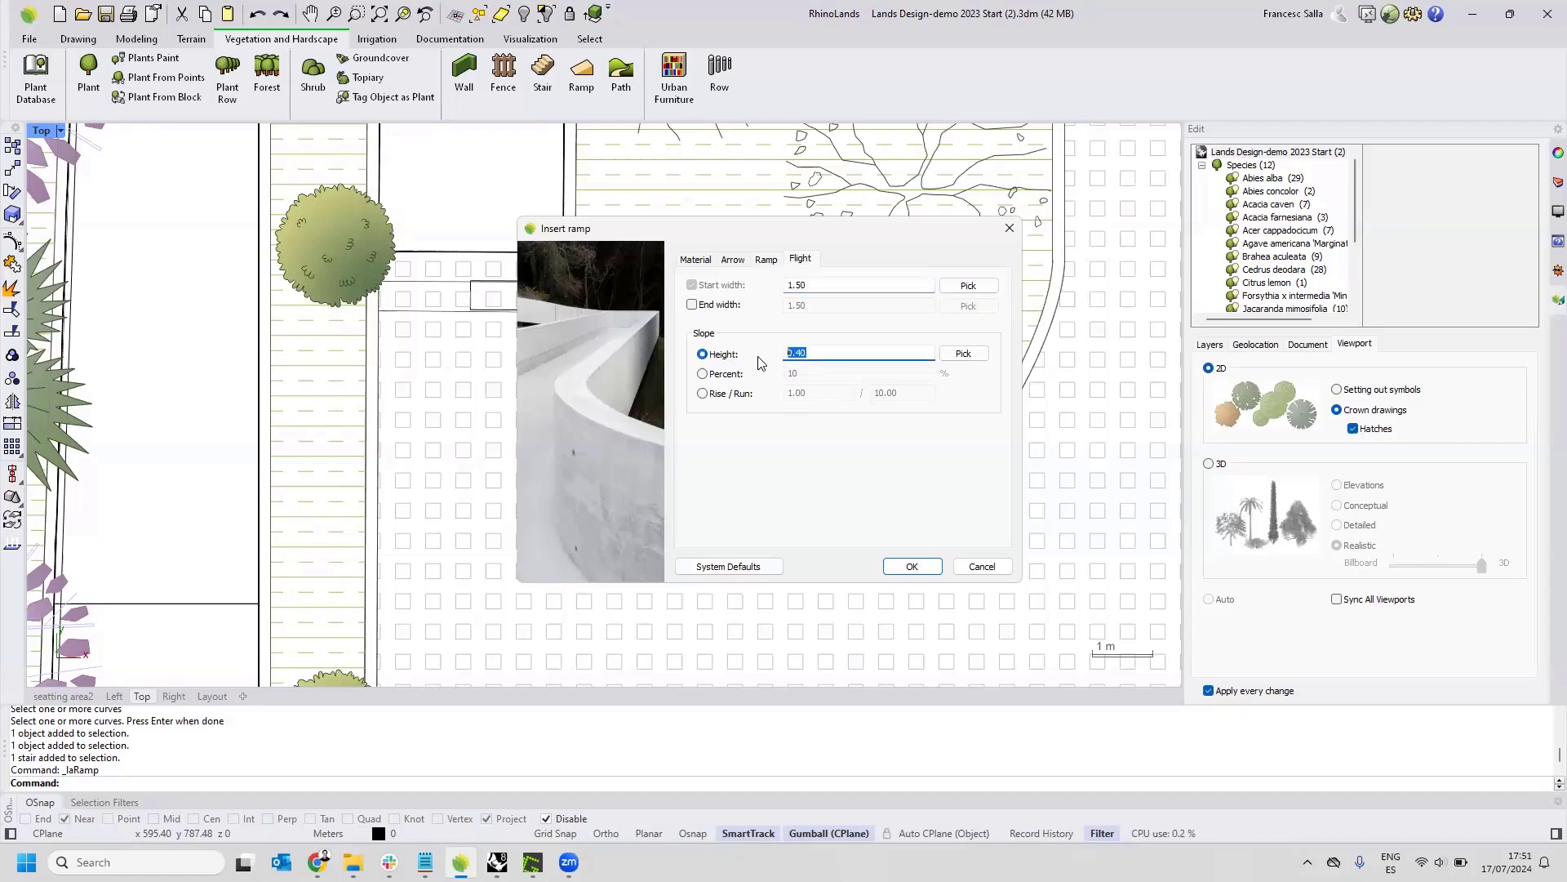
left_click(703, 375)
left_click(701, 396)
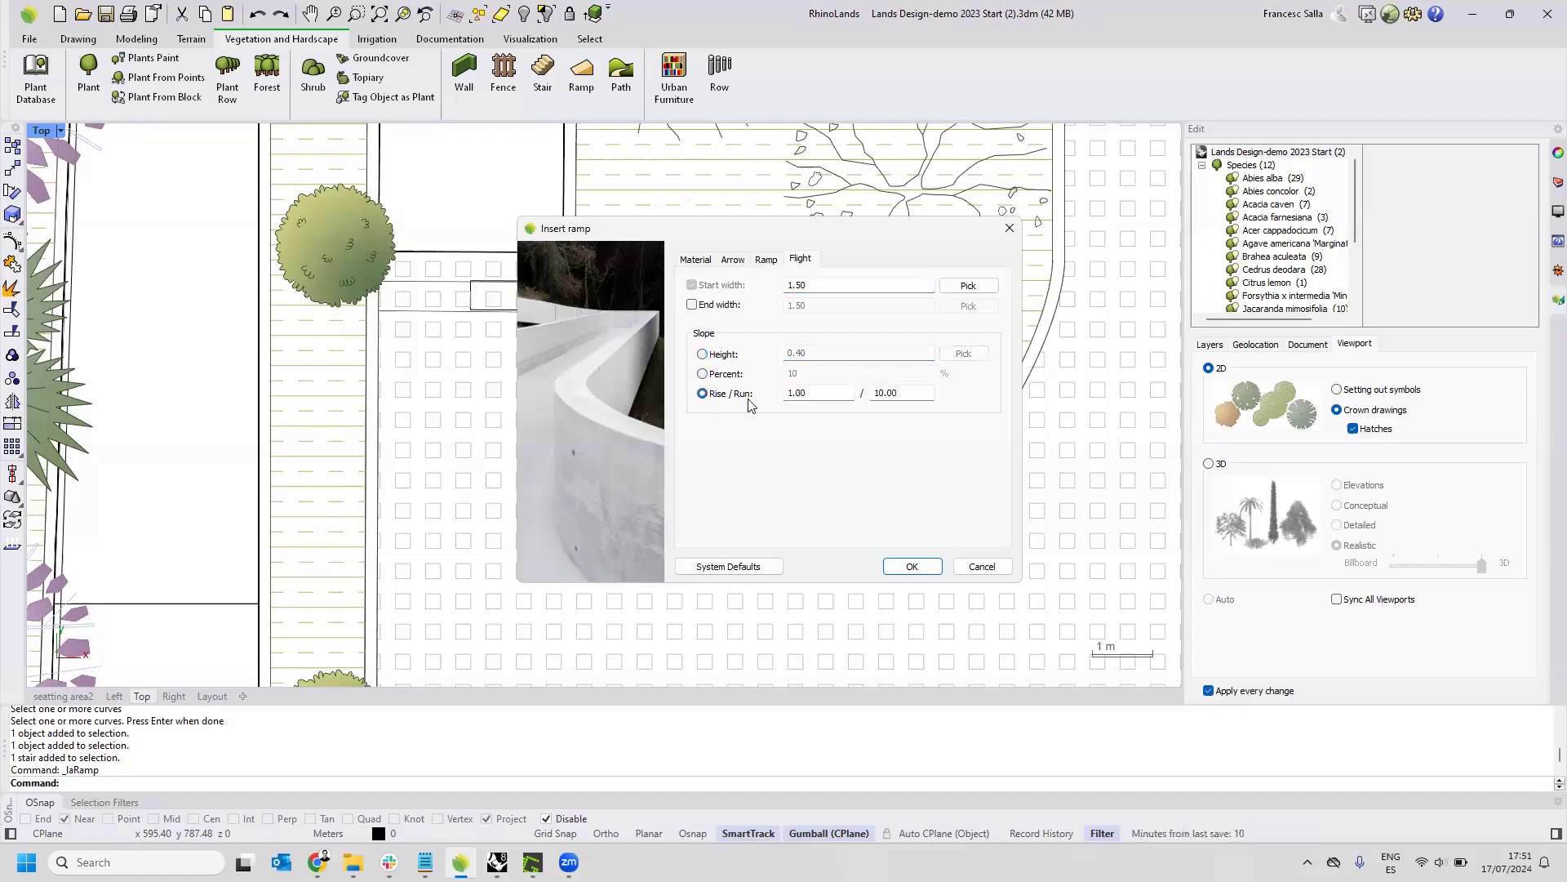
left_click(702, 354)
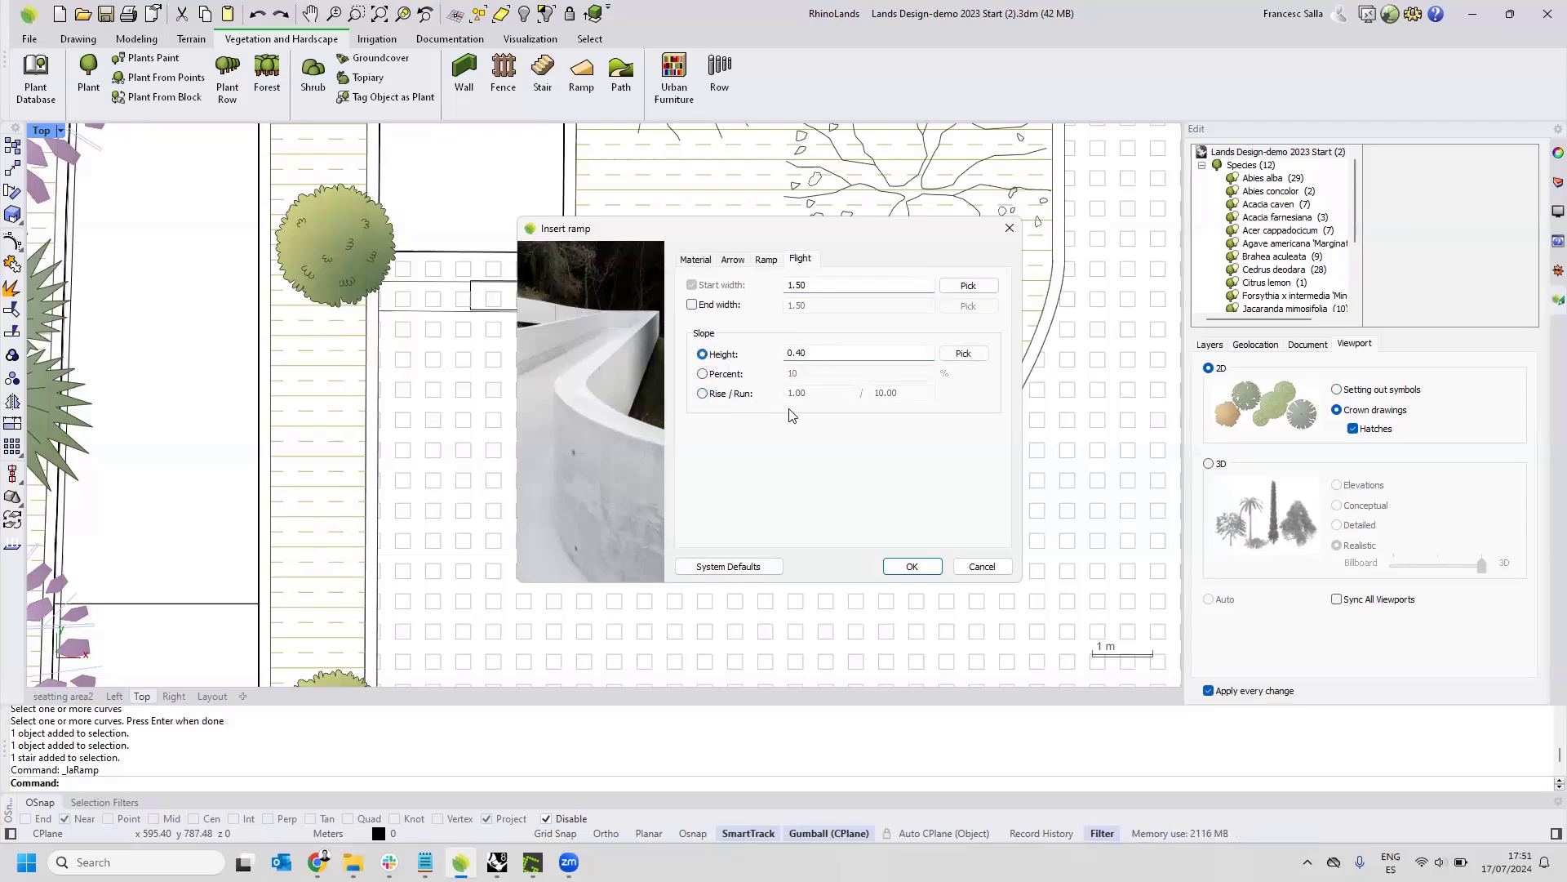
left_click(911, 567)
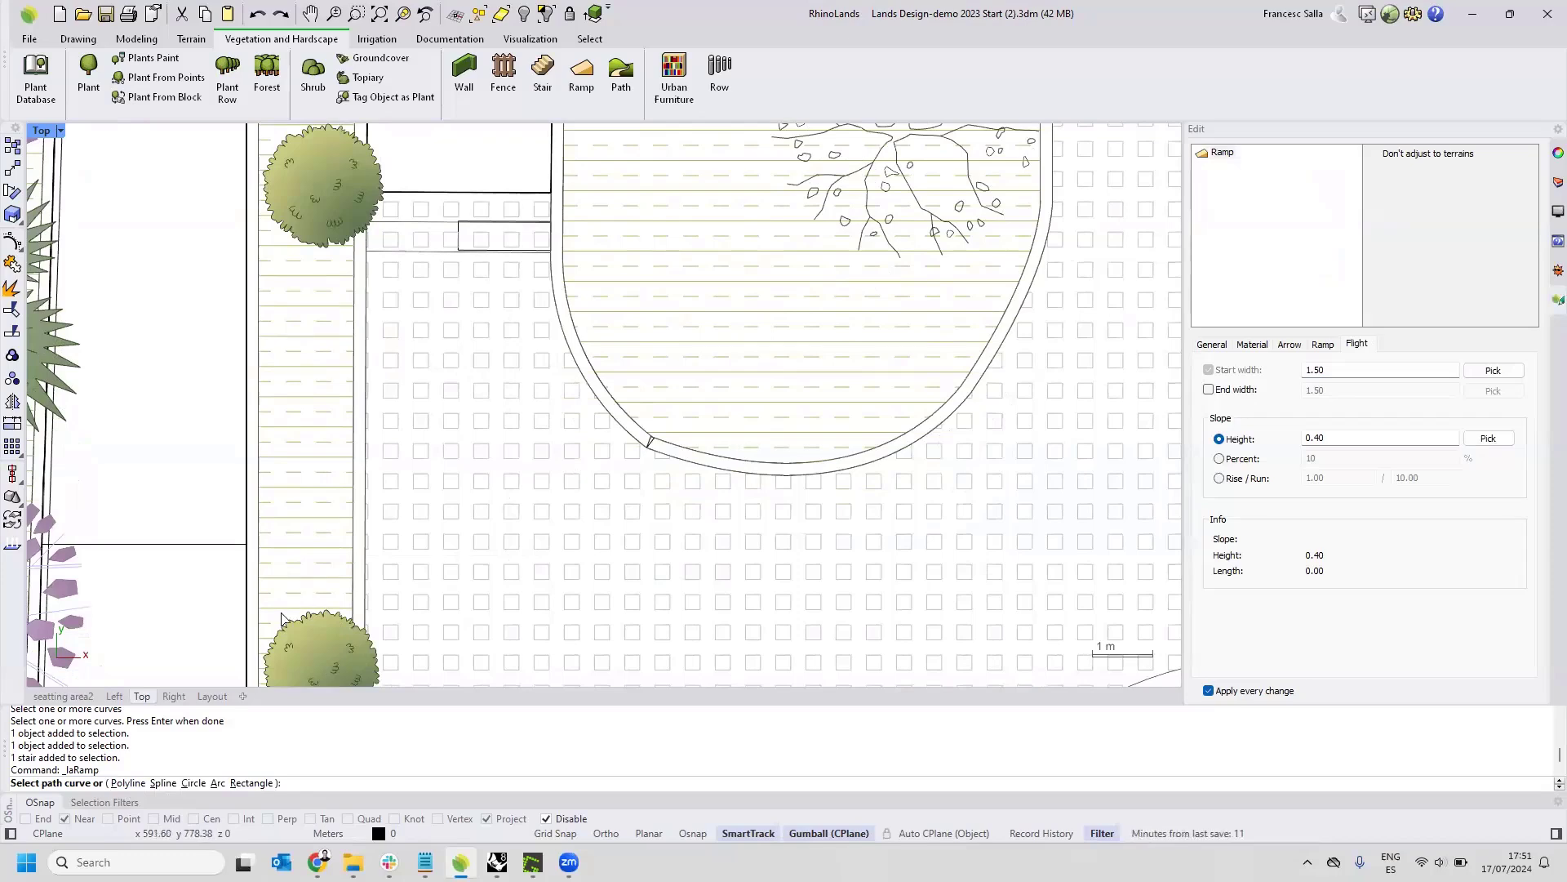
Draw the left-justified ramp as a polyline about 6 m long along the planting strip's edge, ending at the stair's upper edge.
left_click(126, 782)
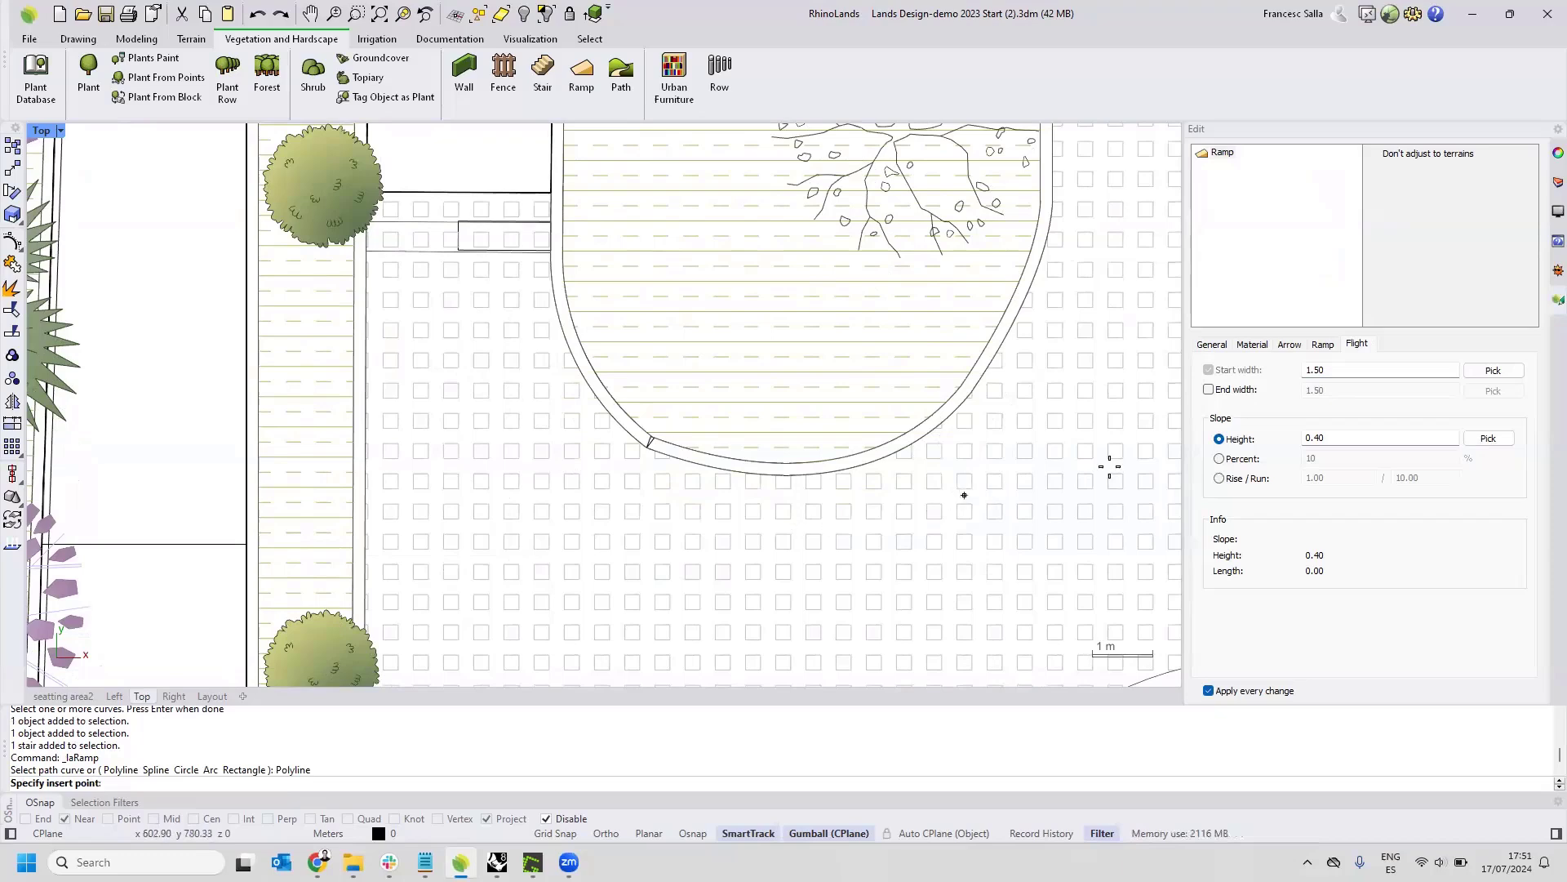
left_click(1320, 345)
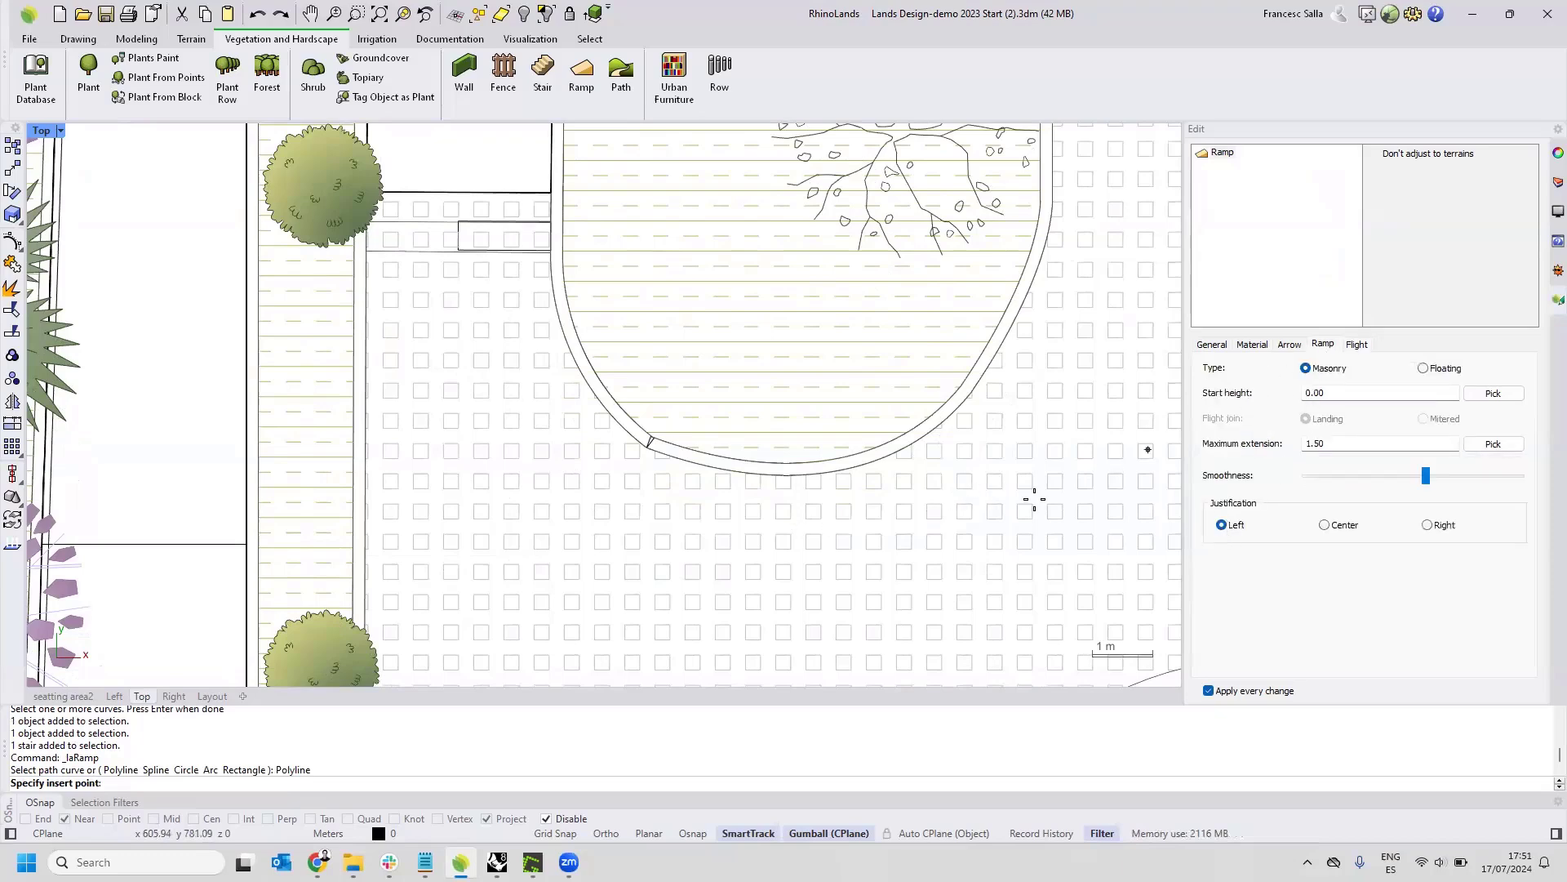
left_click(366, 561)
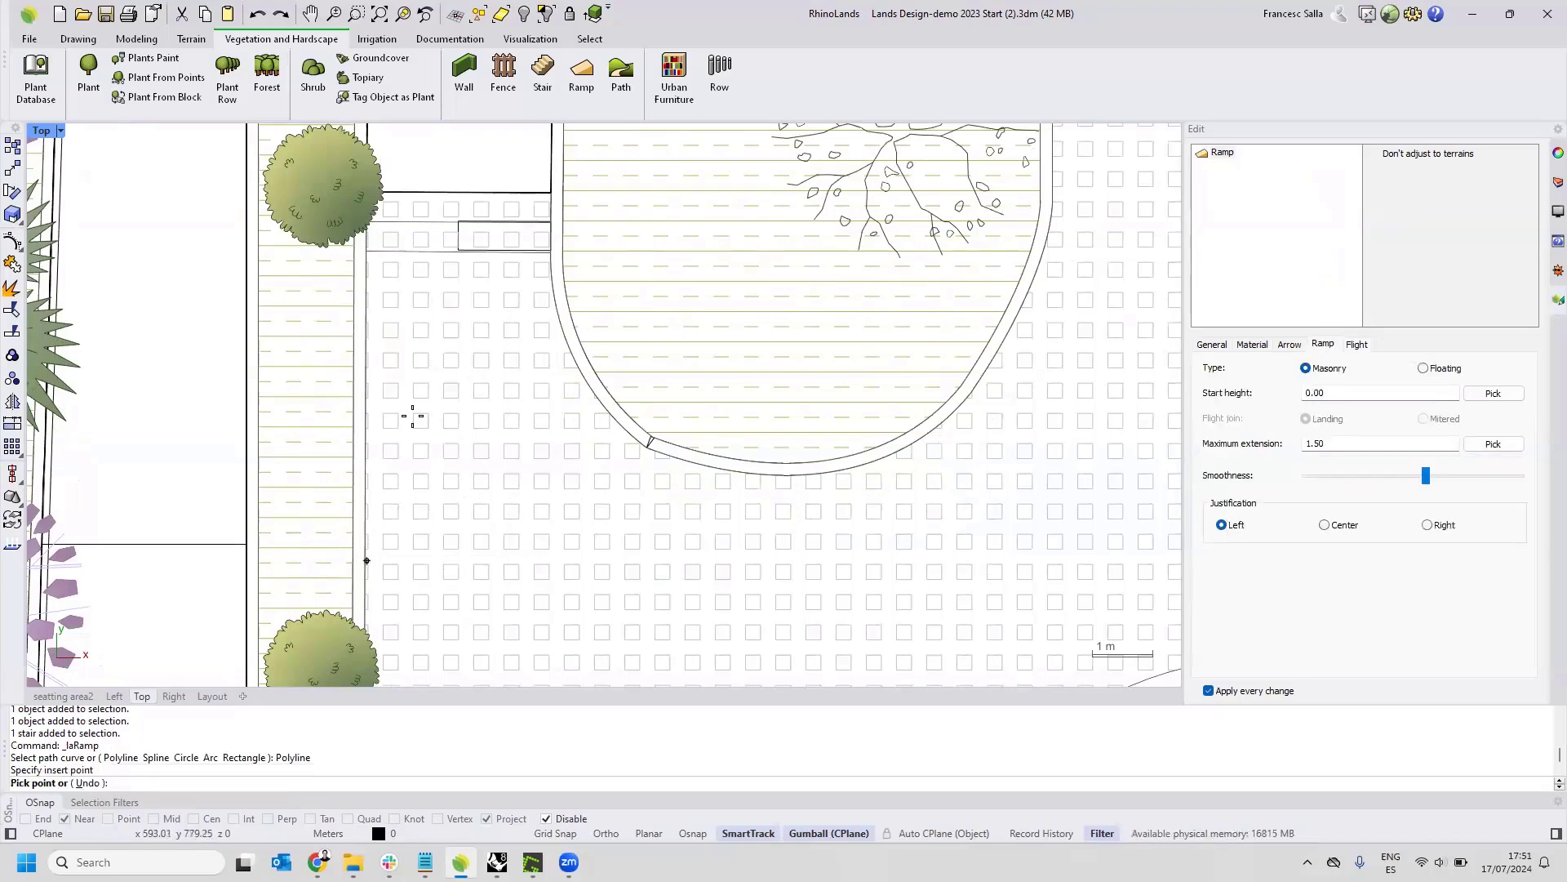
left_click(369, 192)
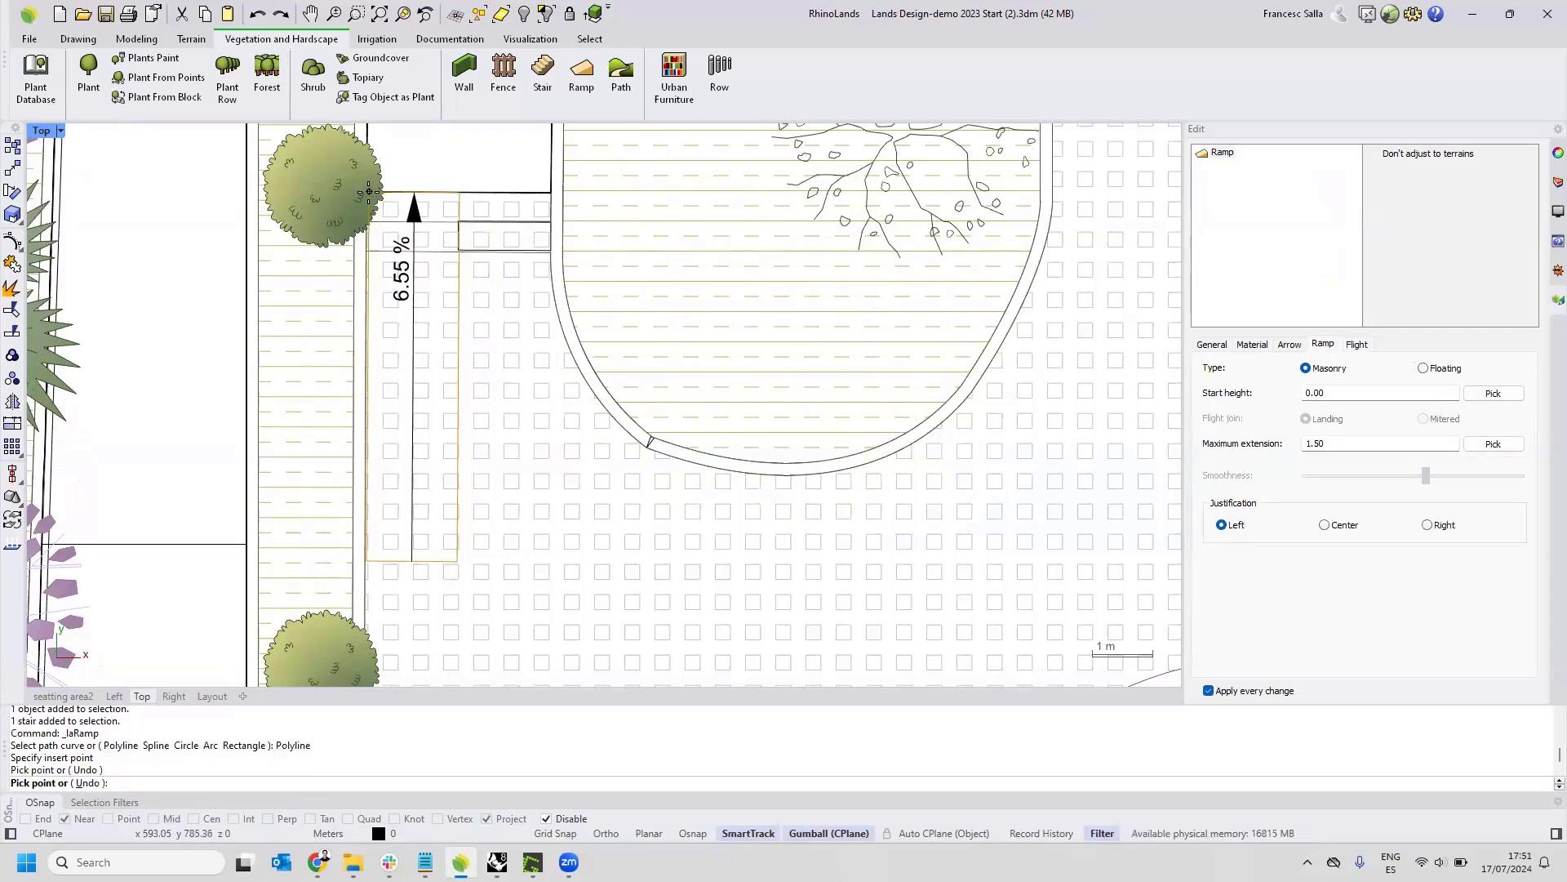
left_click(371, 195)
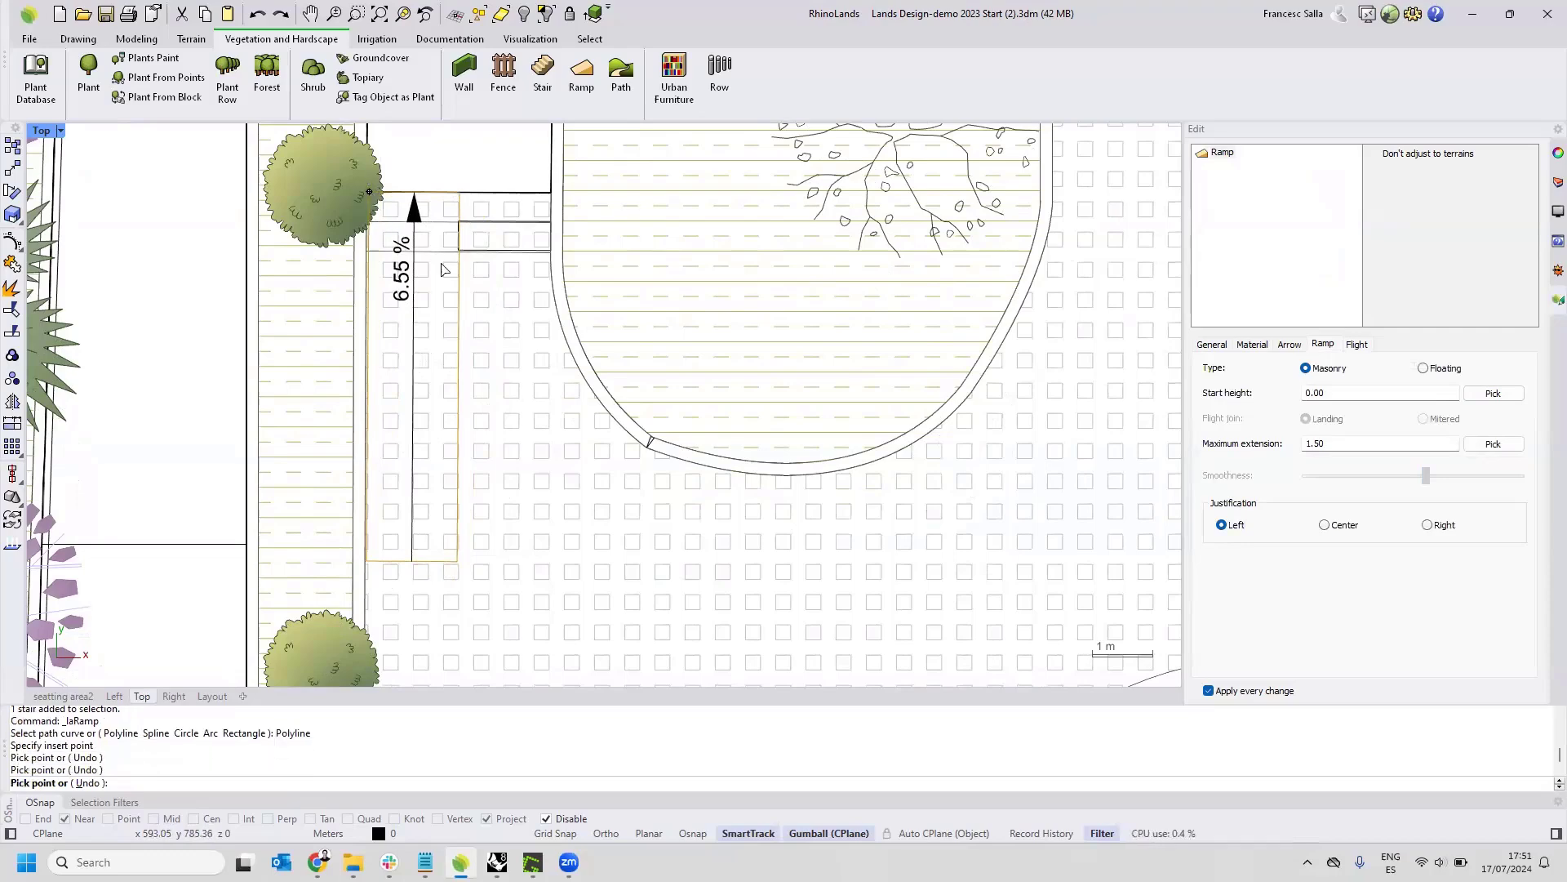
right_click(414, 213)
In the seatting area2 view, set up a new wall with height 1 and right justification.
left_click(70, 696)
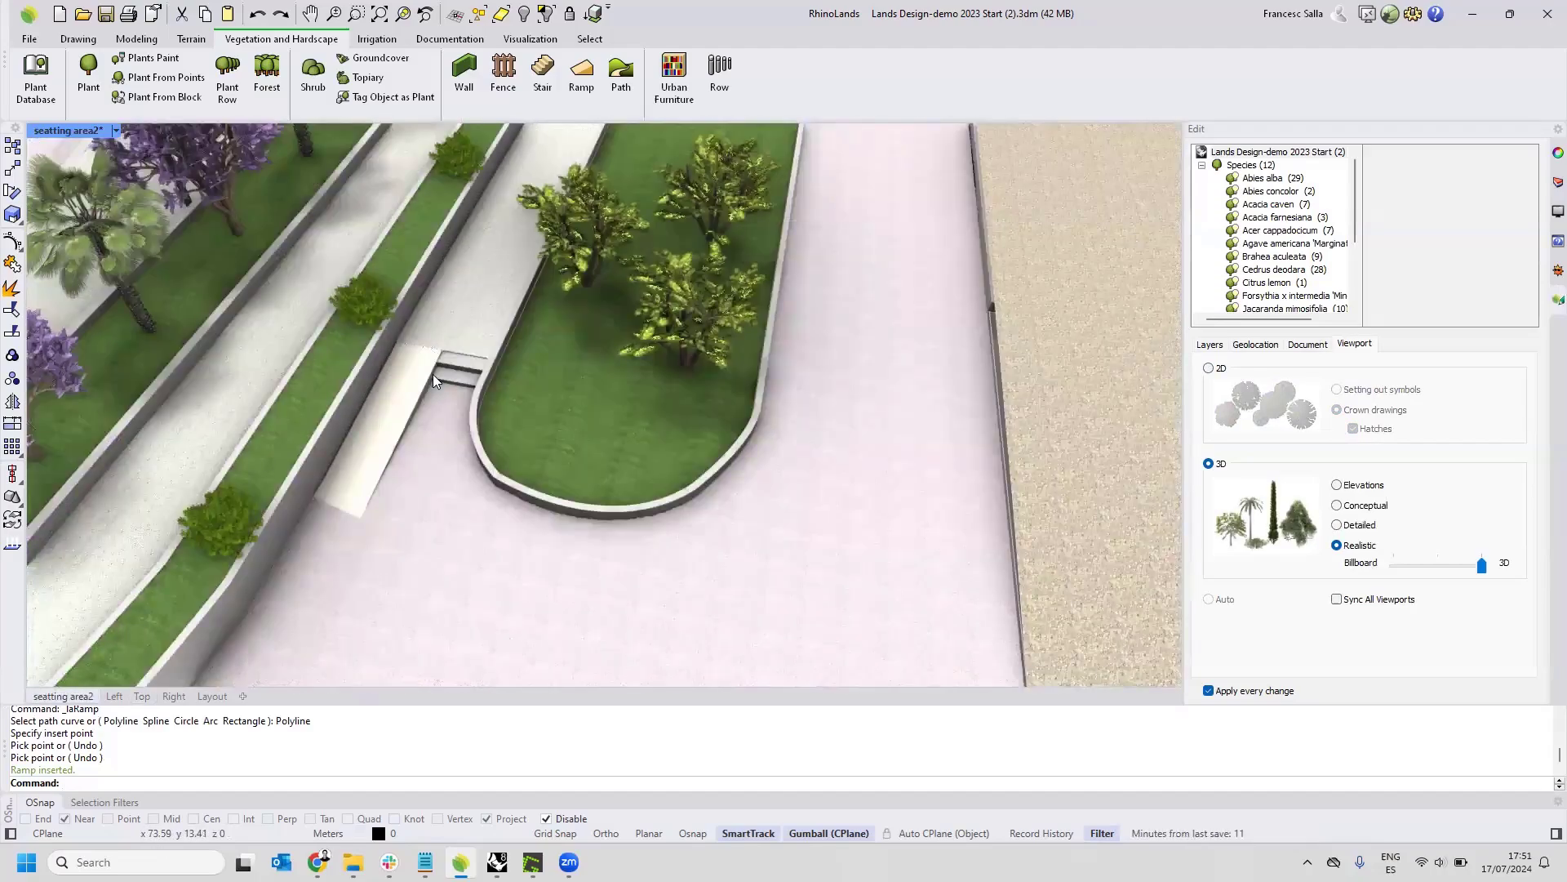
scroll(432, 374, "down", 12)
right_click_drag(433, 374, 611, 402)
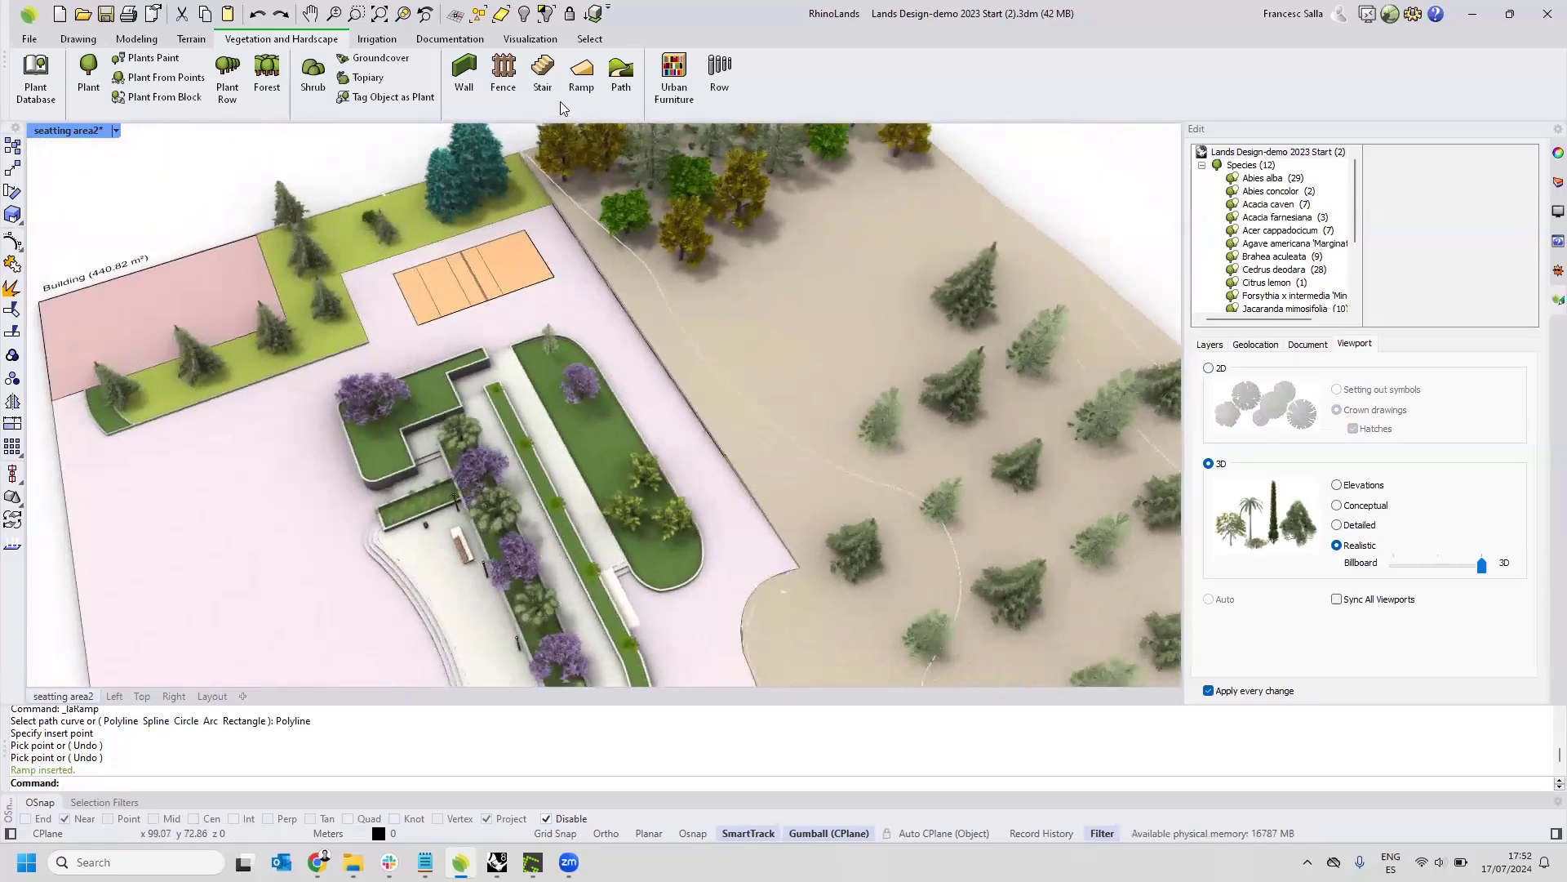
left_click(465, 72)
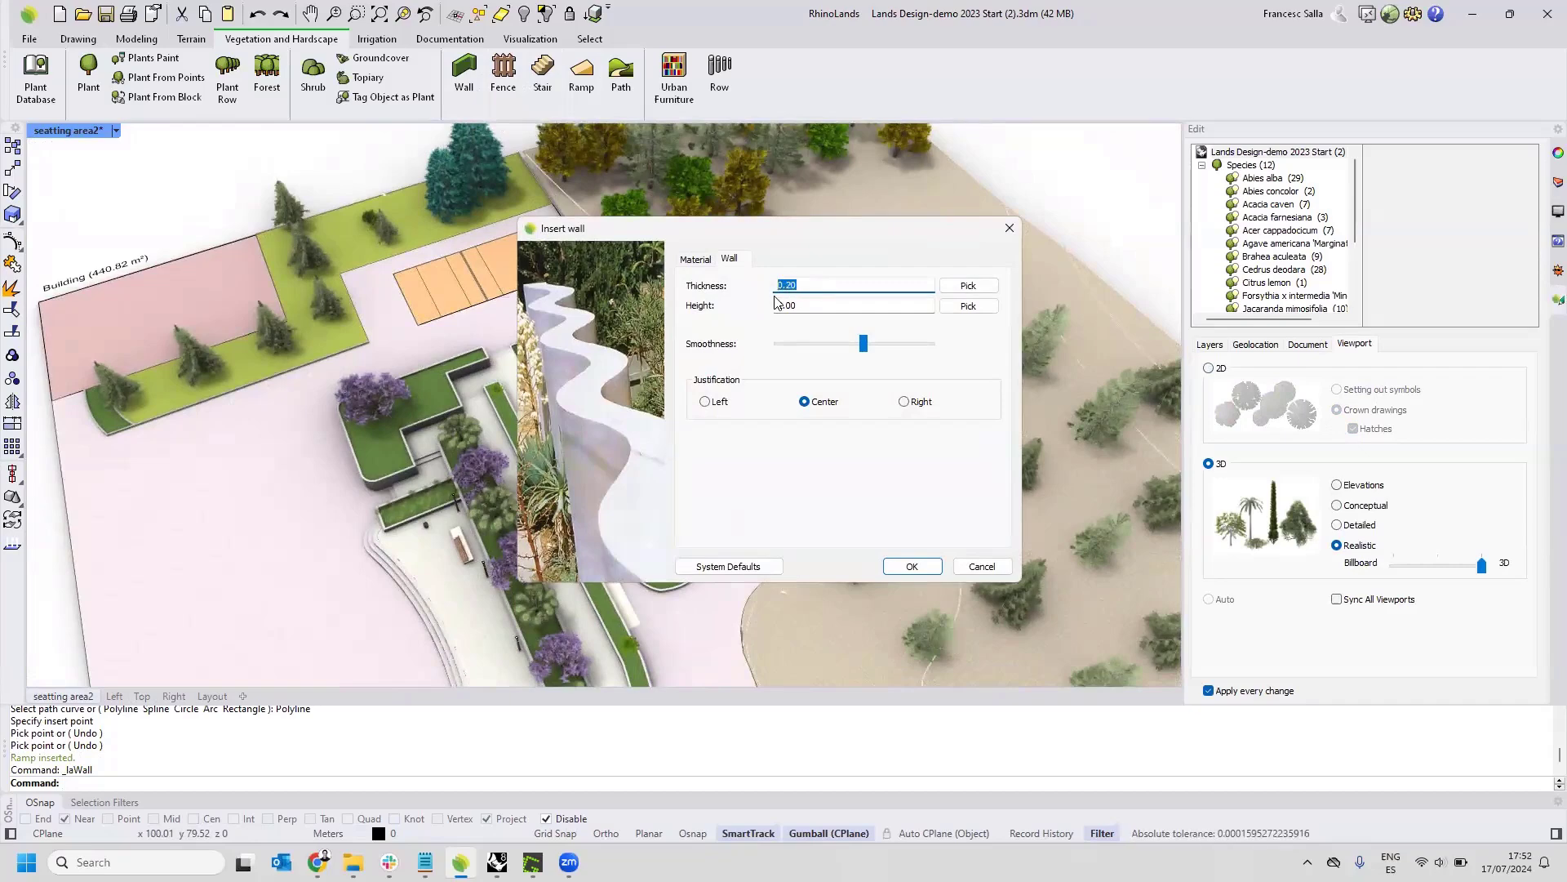
key("Tab")
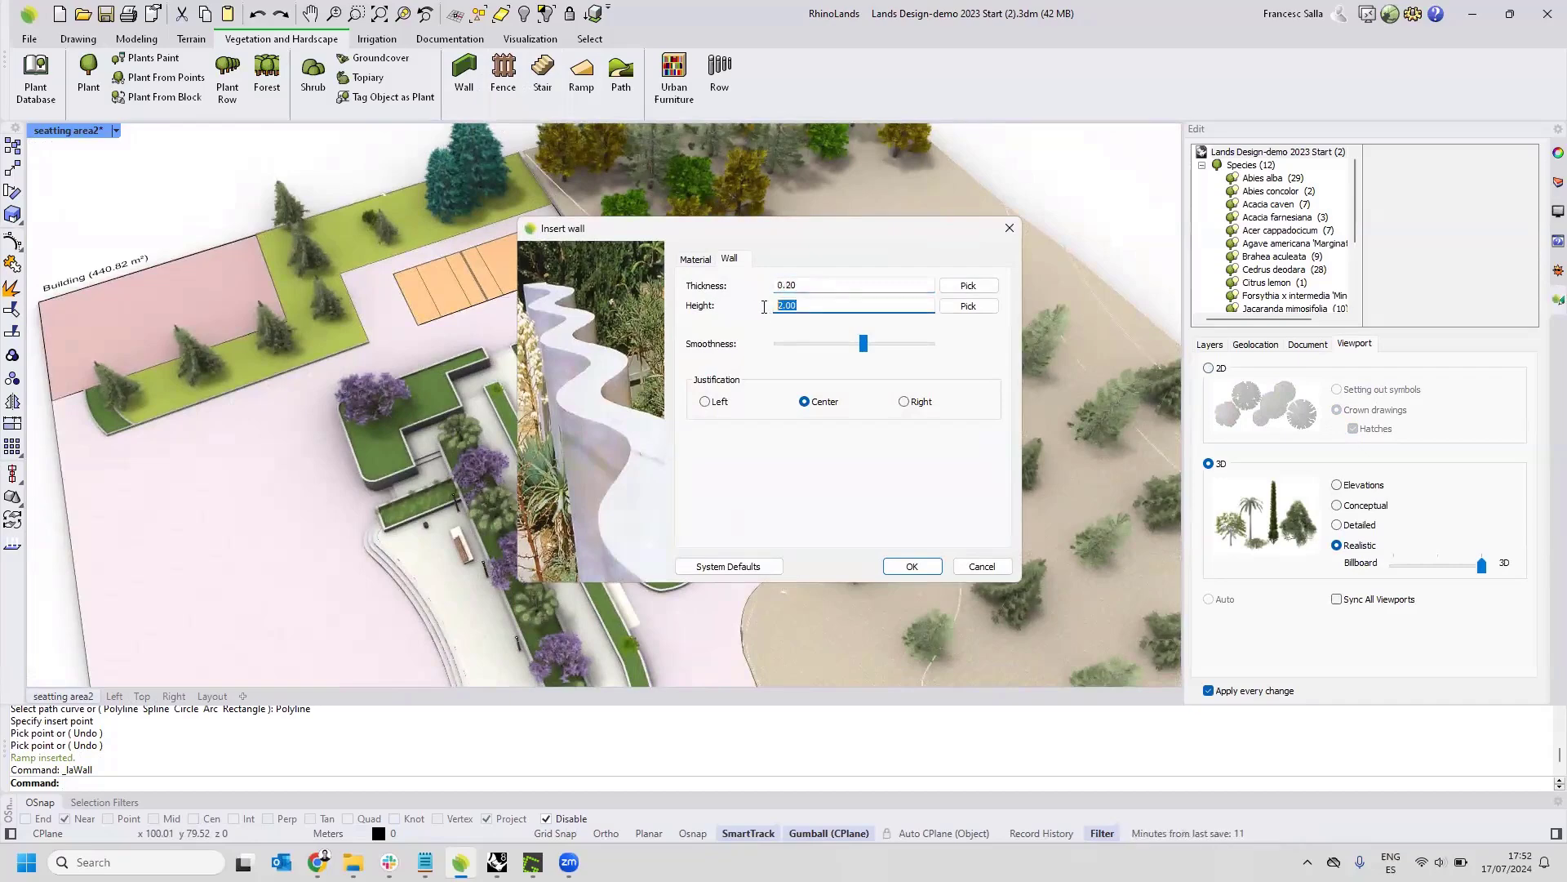
type("1")
left_click(705, 401)
left_click(905, 402)
left_click(912, 566)
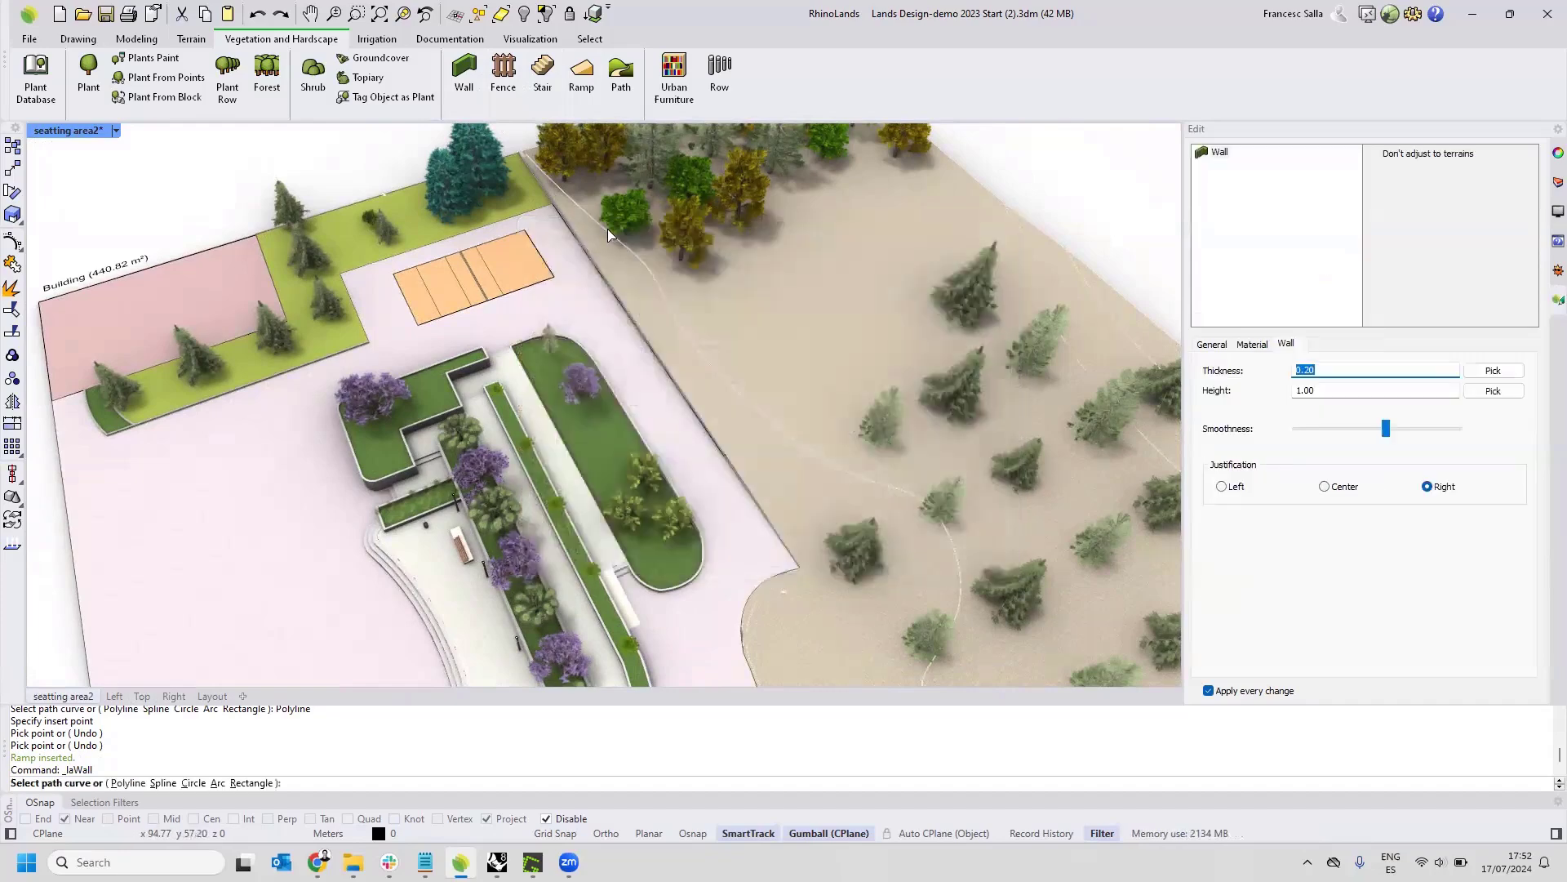
Draw the wall as a polyline along the border between pavement and terrain, from the far corner past the volleyball court.
scroll(607, 234, "up", 2)
type("p")
key("Return")
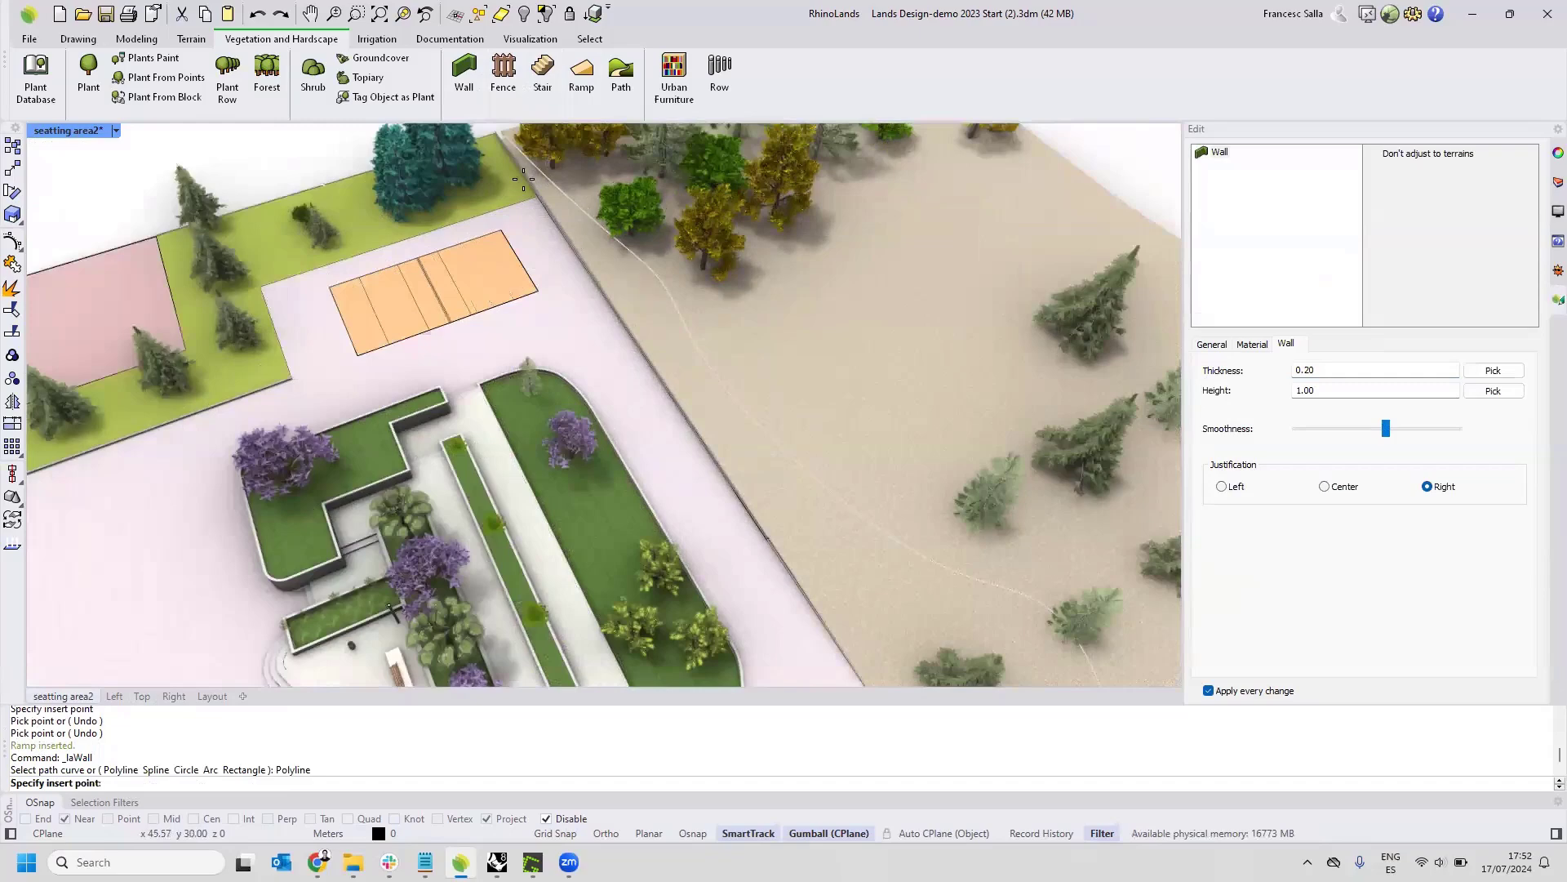
left_click(670, 399)
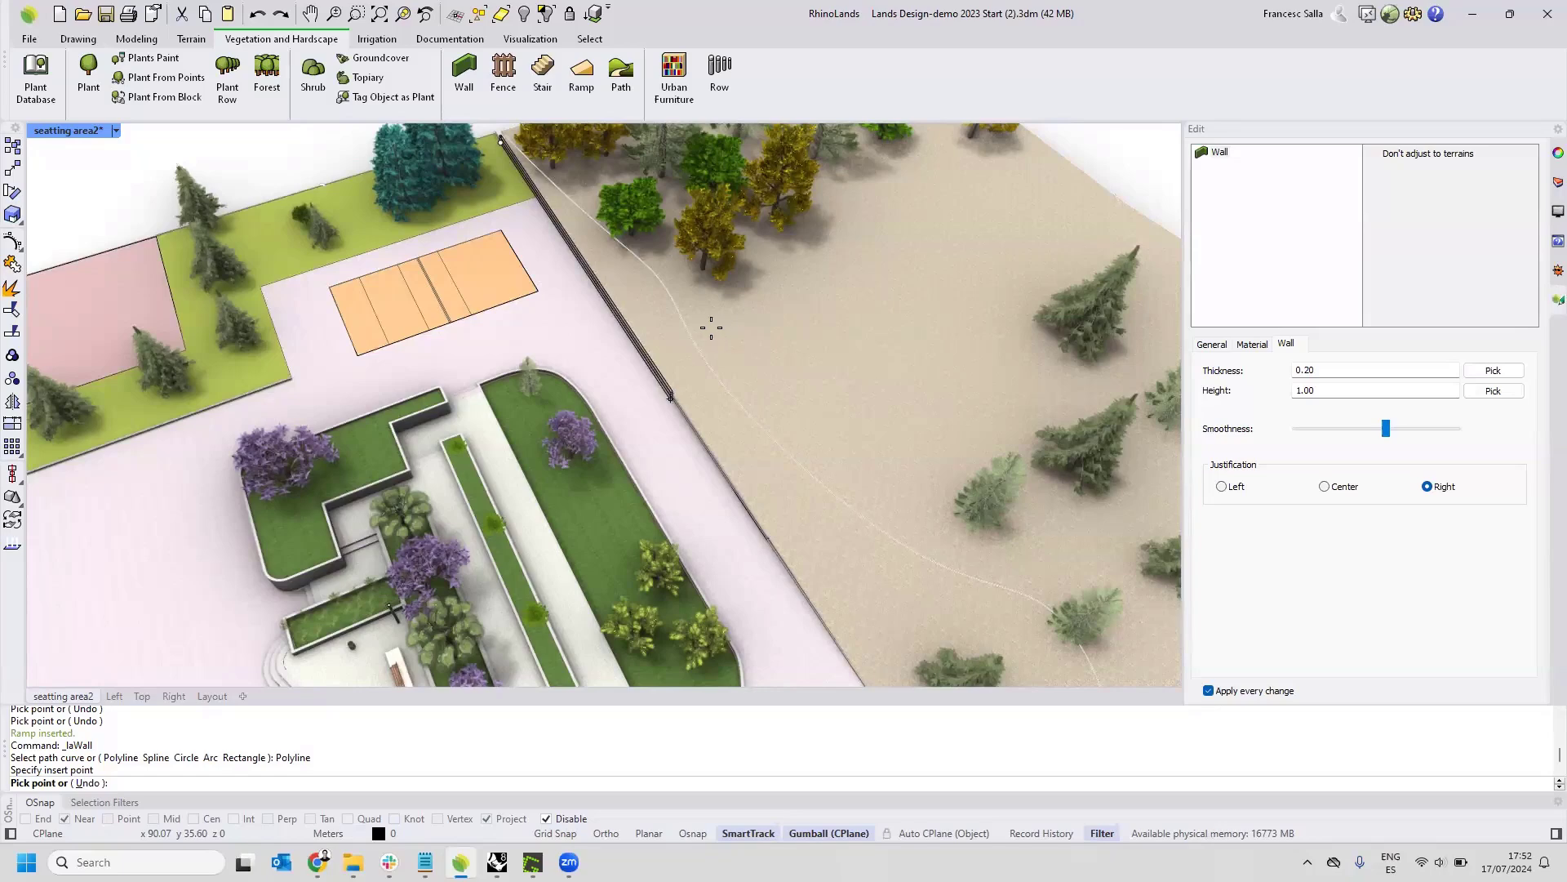
left_click(744, 388)
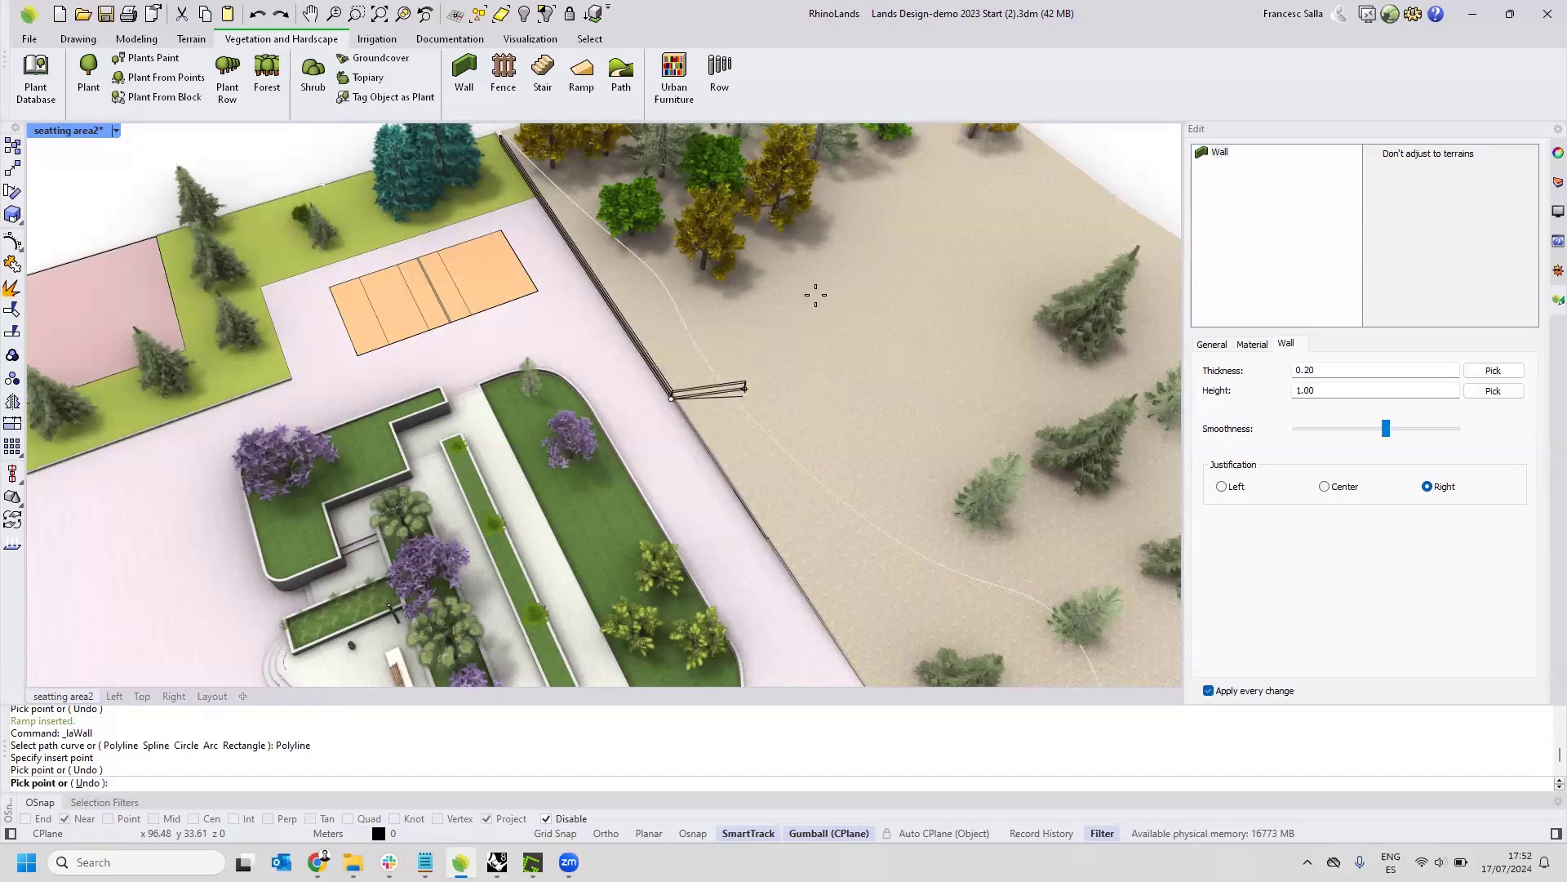
left_click(816, 297)
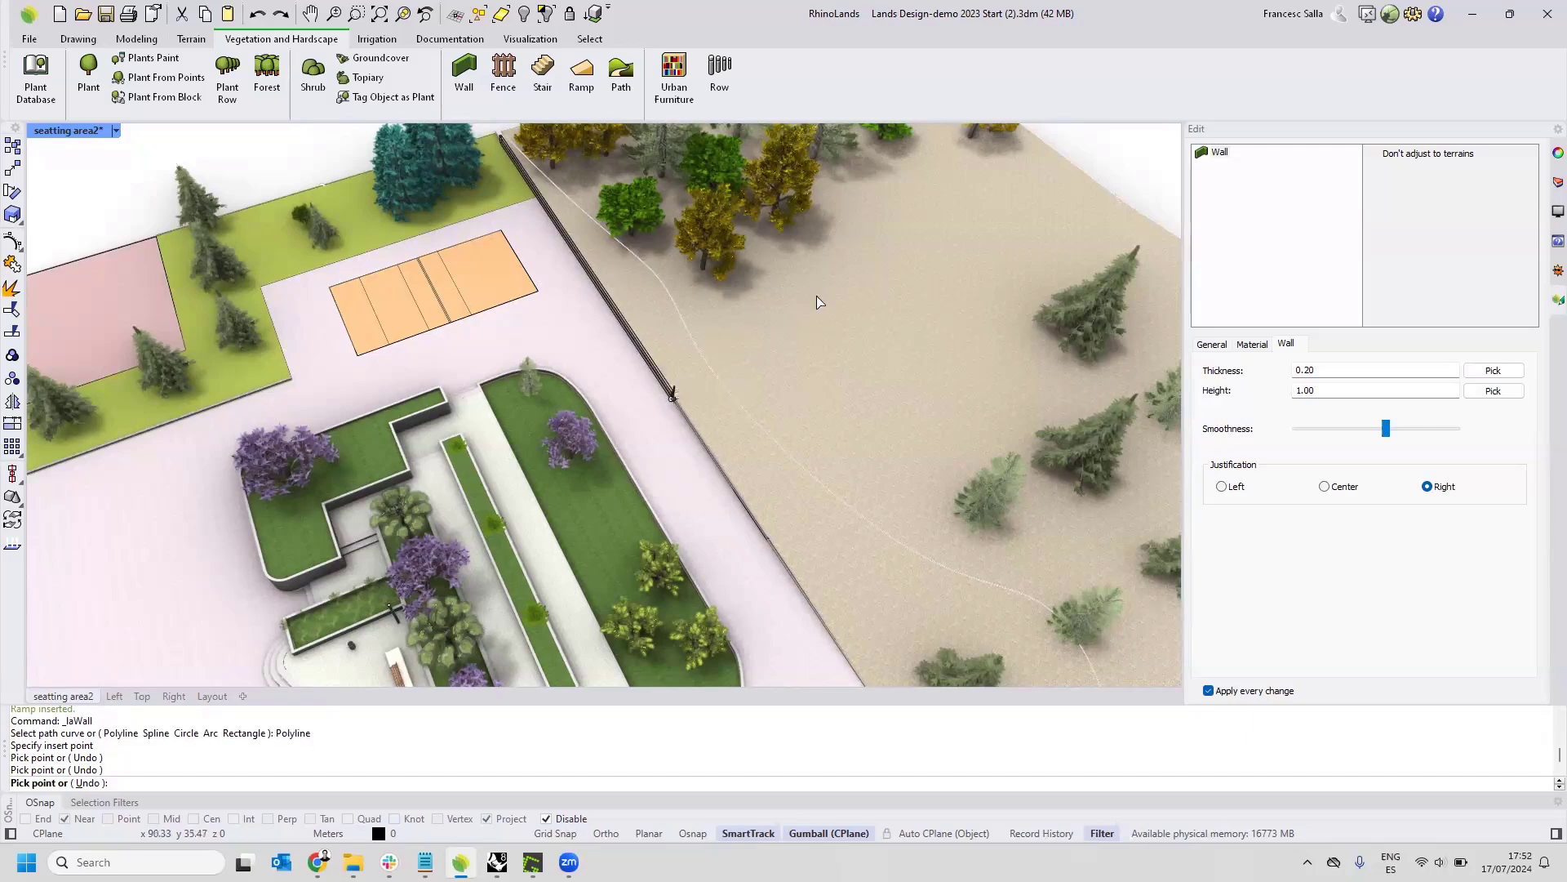
right_click_drag(825, 331, 744, 385)
scroll(748, 378, "down", 4)
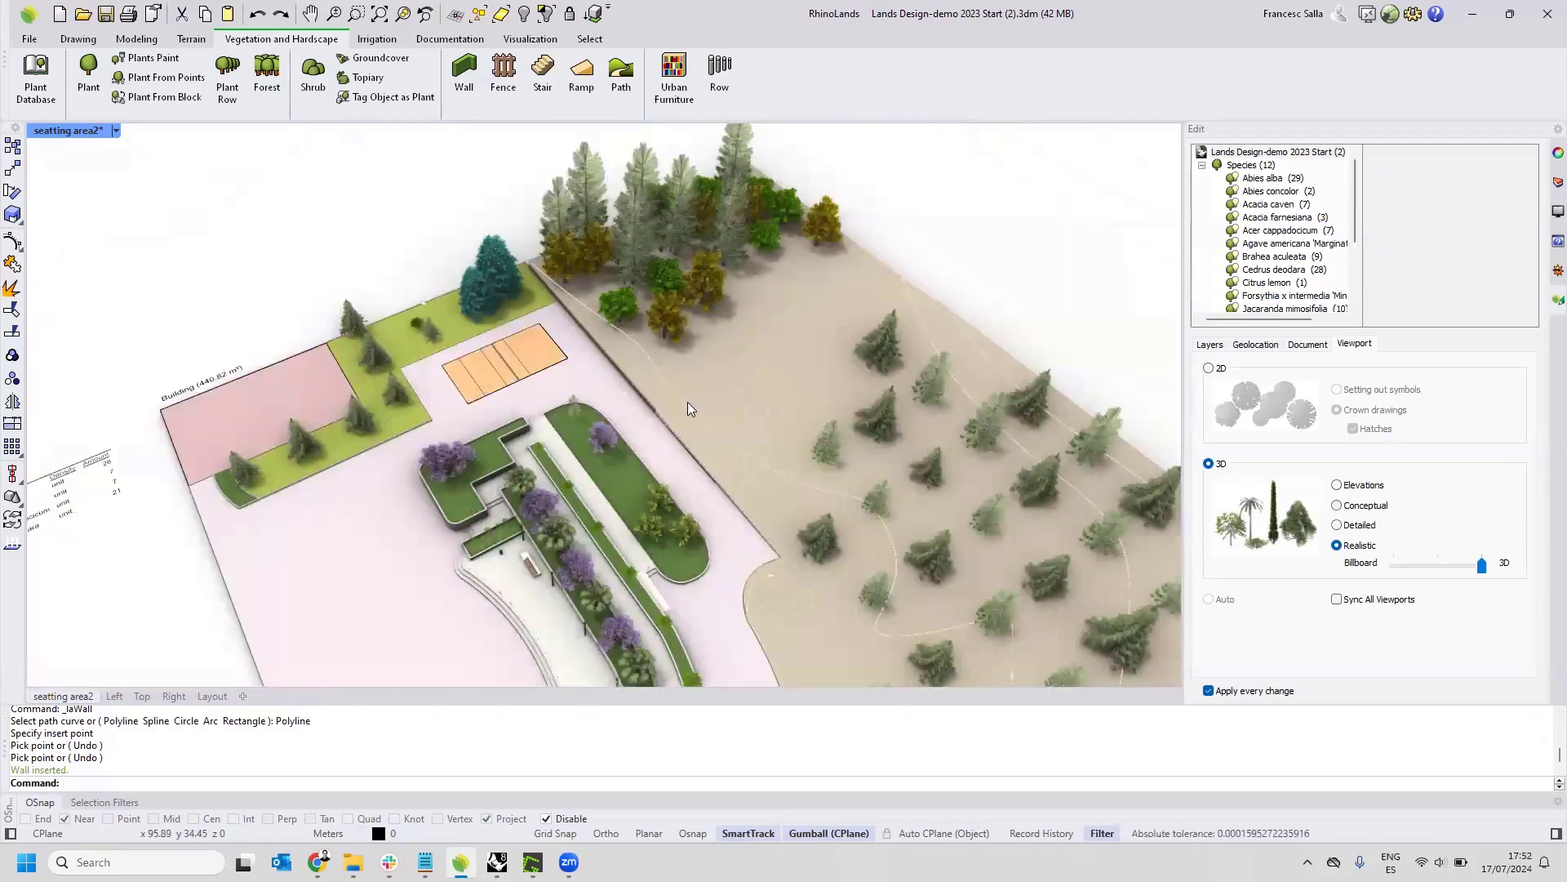
right_click_drag(688, 402, 703, 373)
scroll(700, 374, "up", 2)
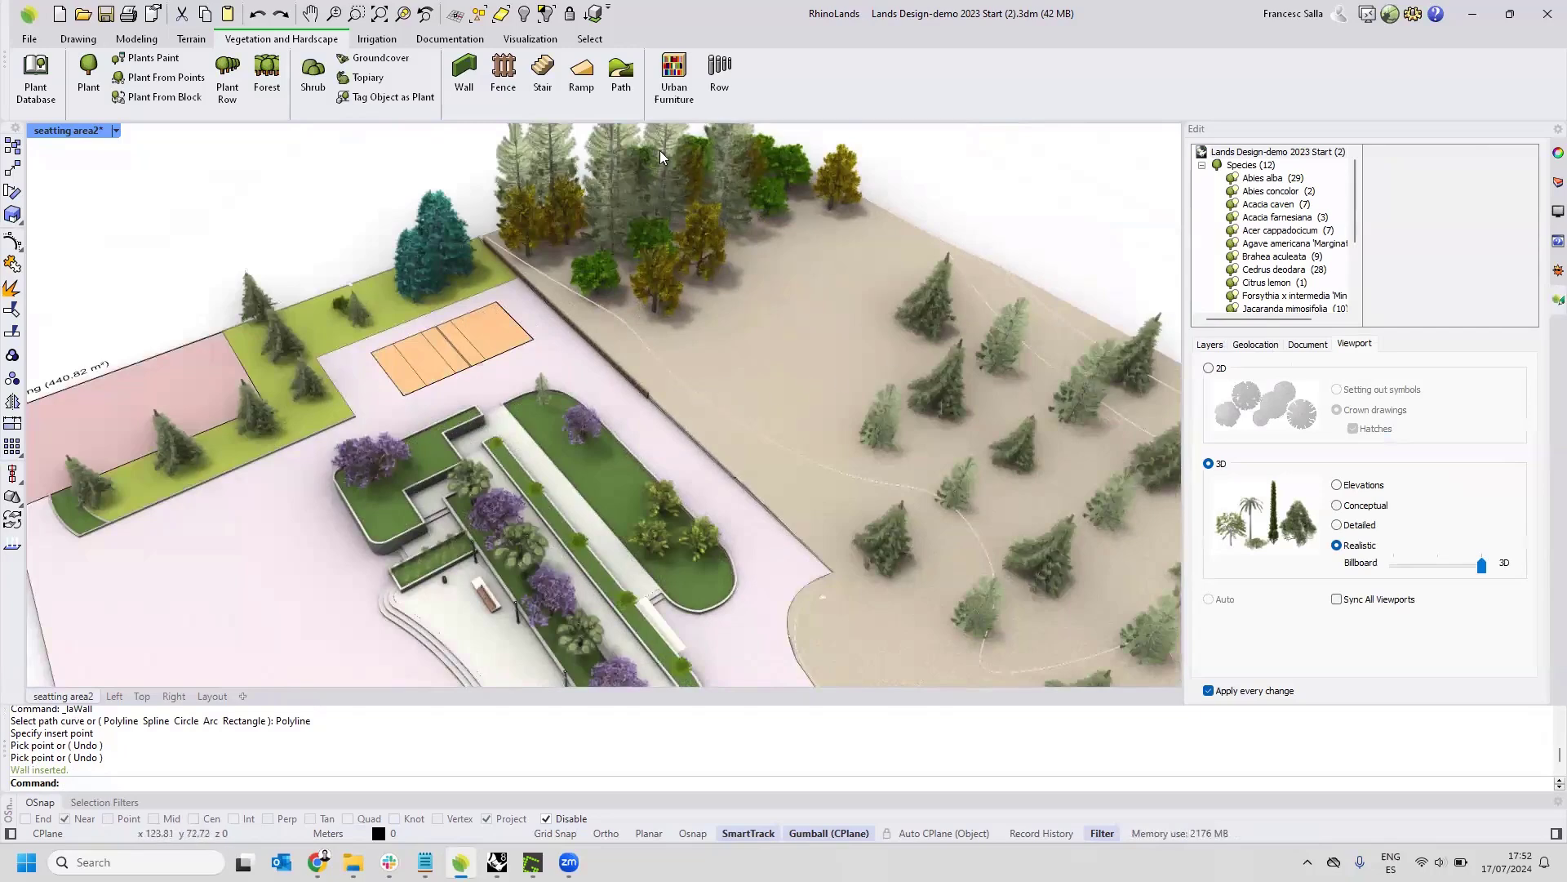
Turn on the Path axis layer so its curve shows on the terrain.
left_click(191, 38)
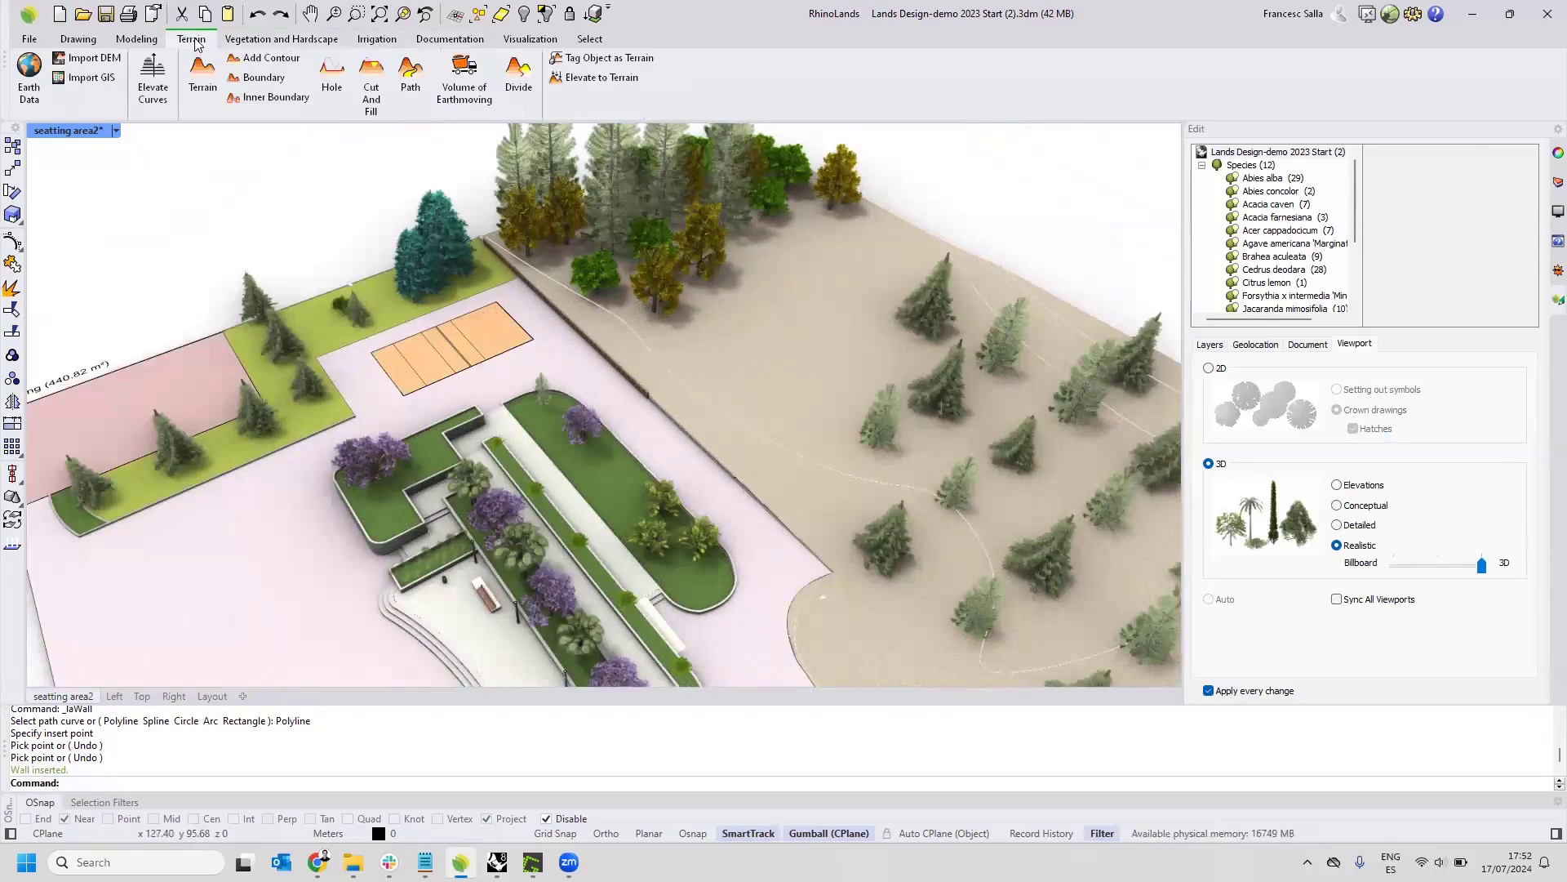
right_click_drag(872, 355, 689, 308)
scroll(654, 223, "up", 3)
left_click(1558, 182)
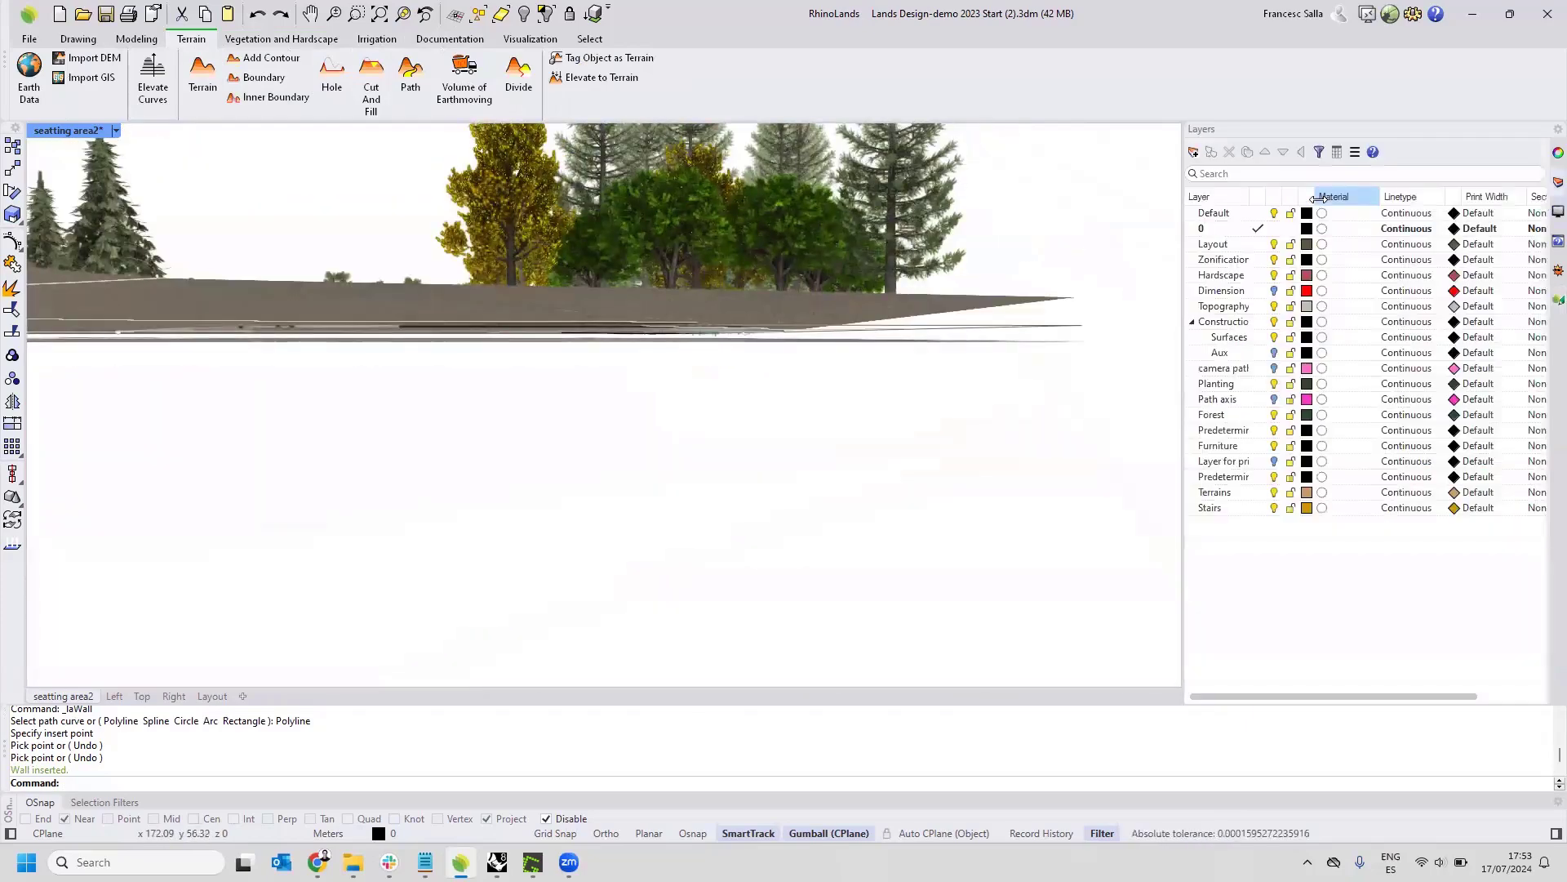
left_click(1274, 399)
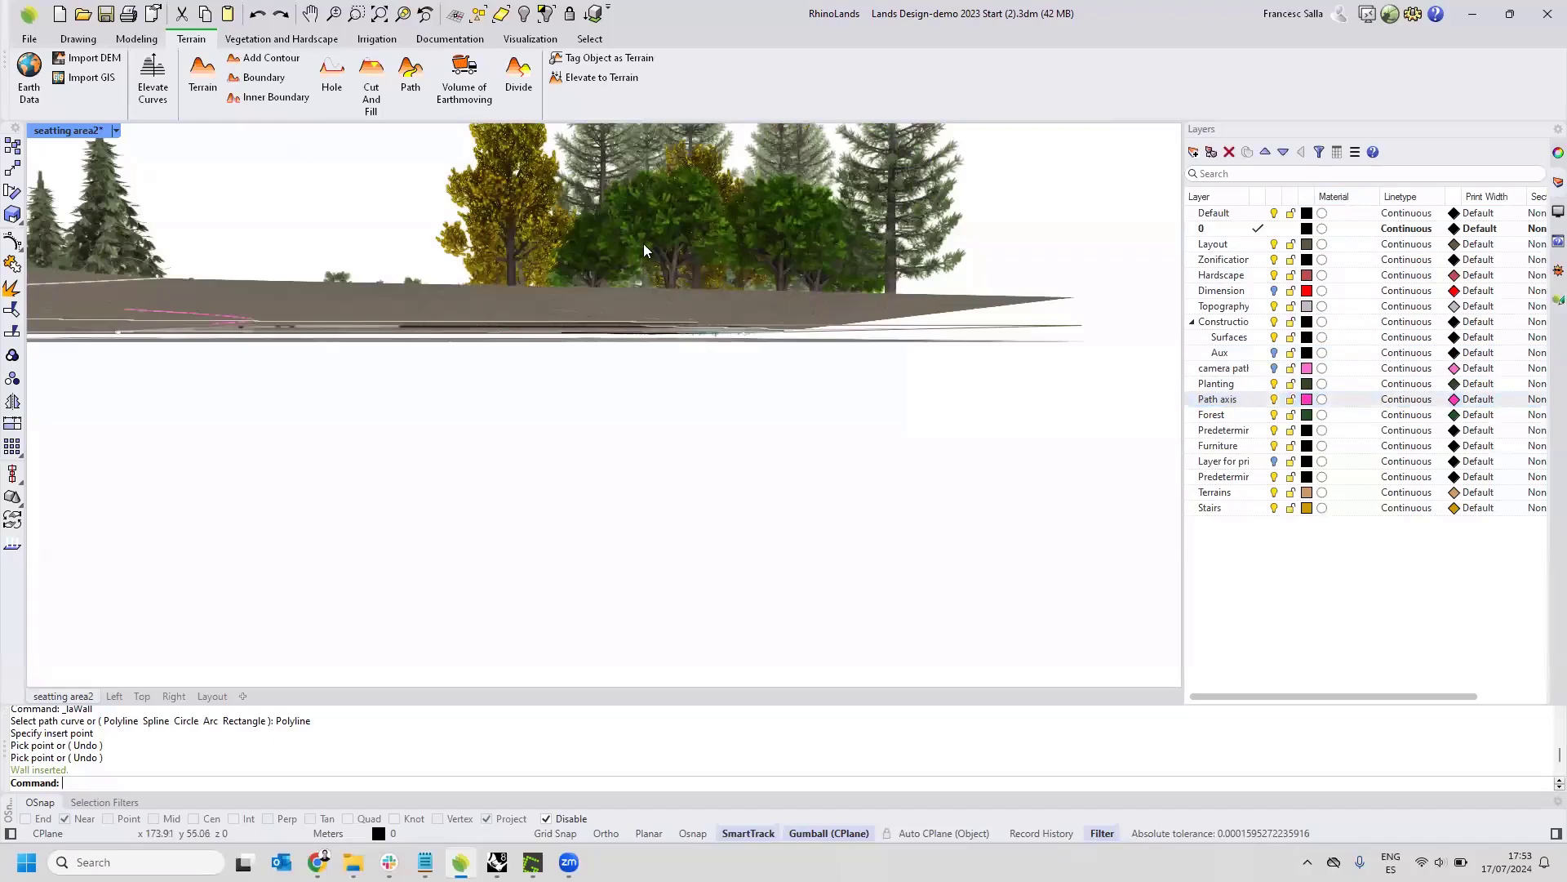
right_click_drag(624, 211, 551, 217)
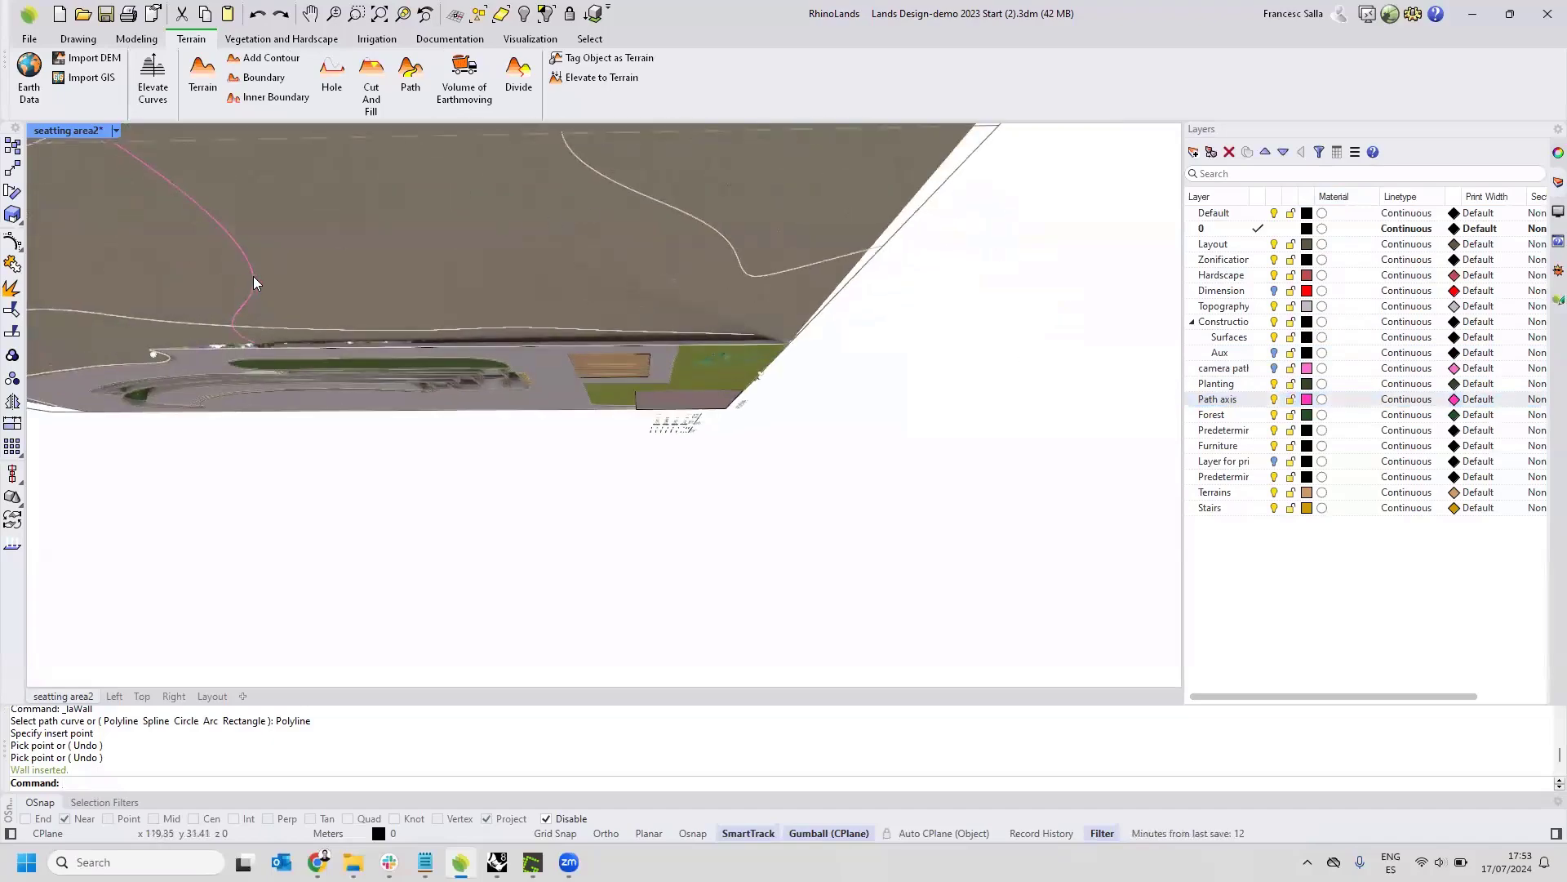
Set the seatting area2 view to Wireframe display and select the path axis curve crossing the terrain.
left_click(116, 131)
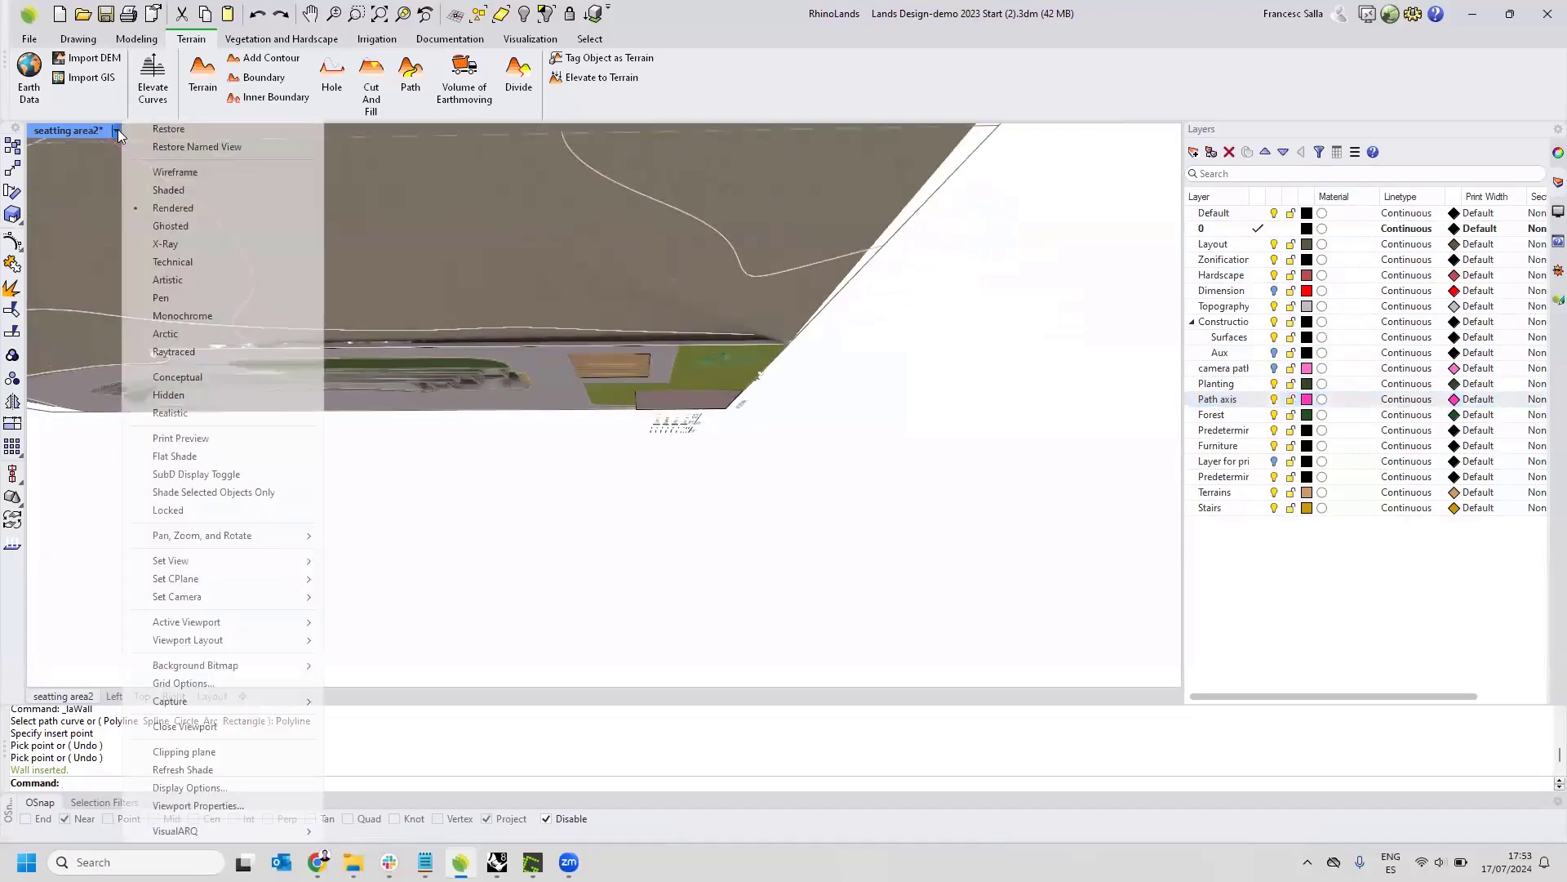
left_click(168, 172)
left_click(203, 217)
left_click(212, 213)
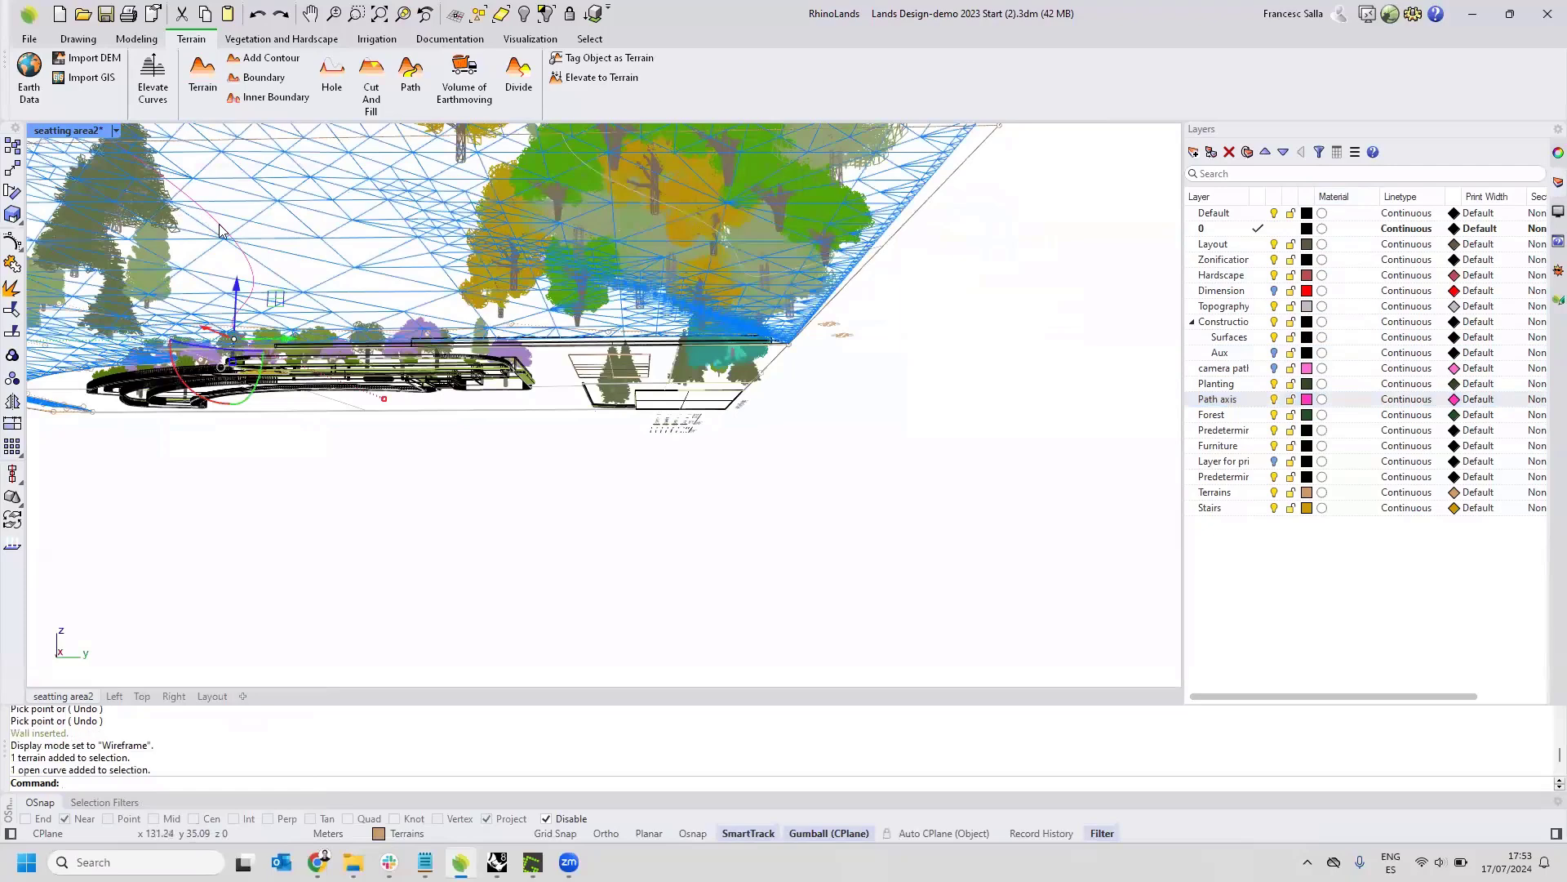
right_click_drag(321, 245, 403, 342)
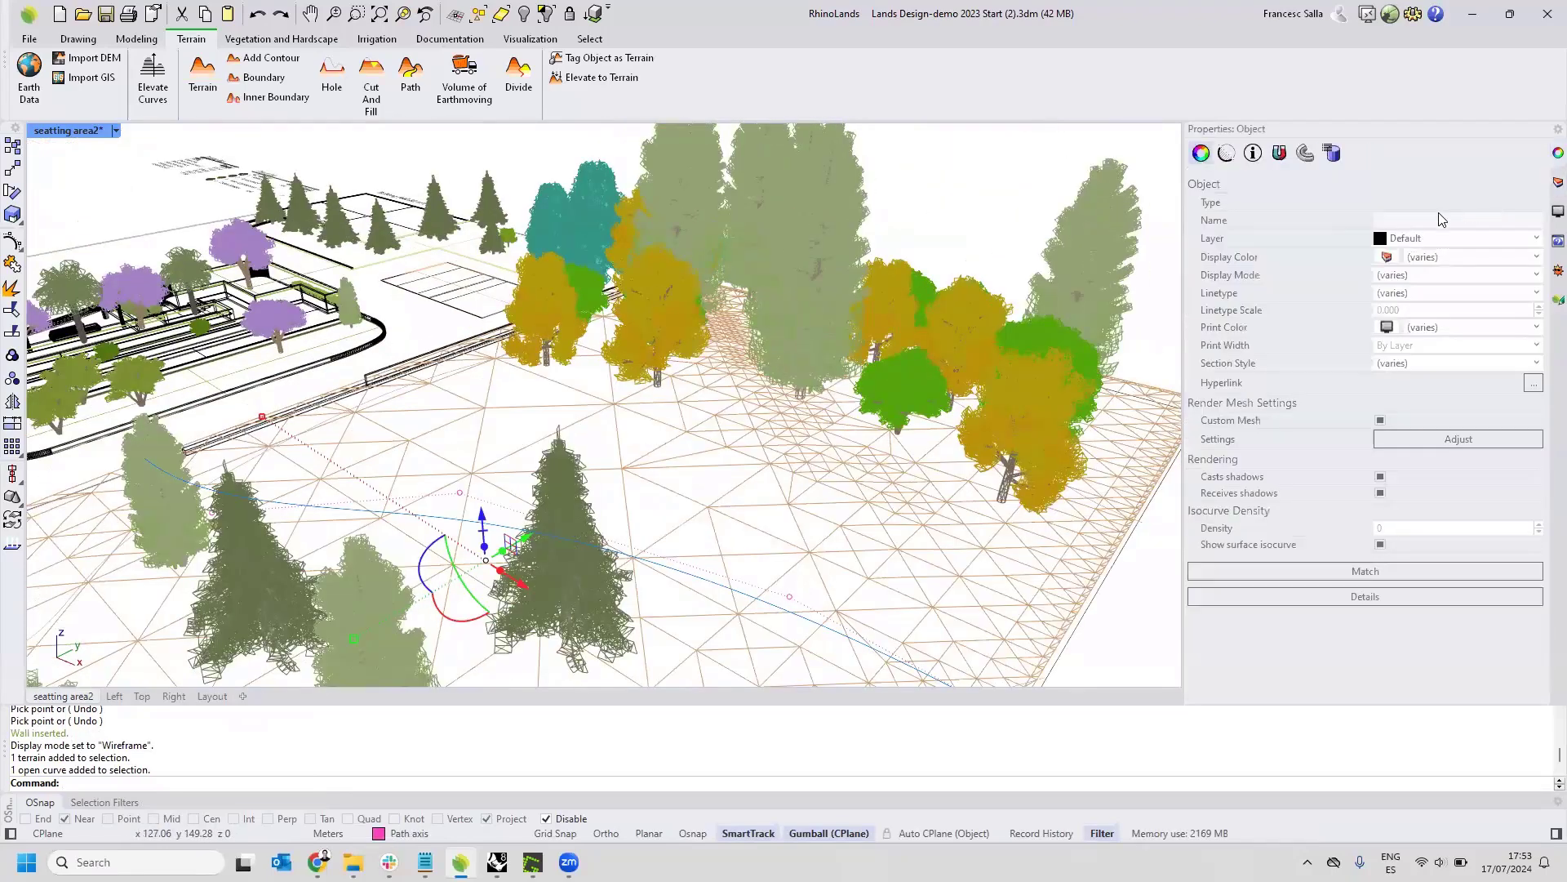
Adjust the selected path axis curve by elevating it to the terrain, and deselect it.
left_click(1556, 154)
scroll(810, 324, "down", 3)
right_click_drag(809, 324, 867, 333)
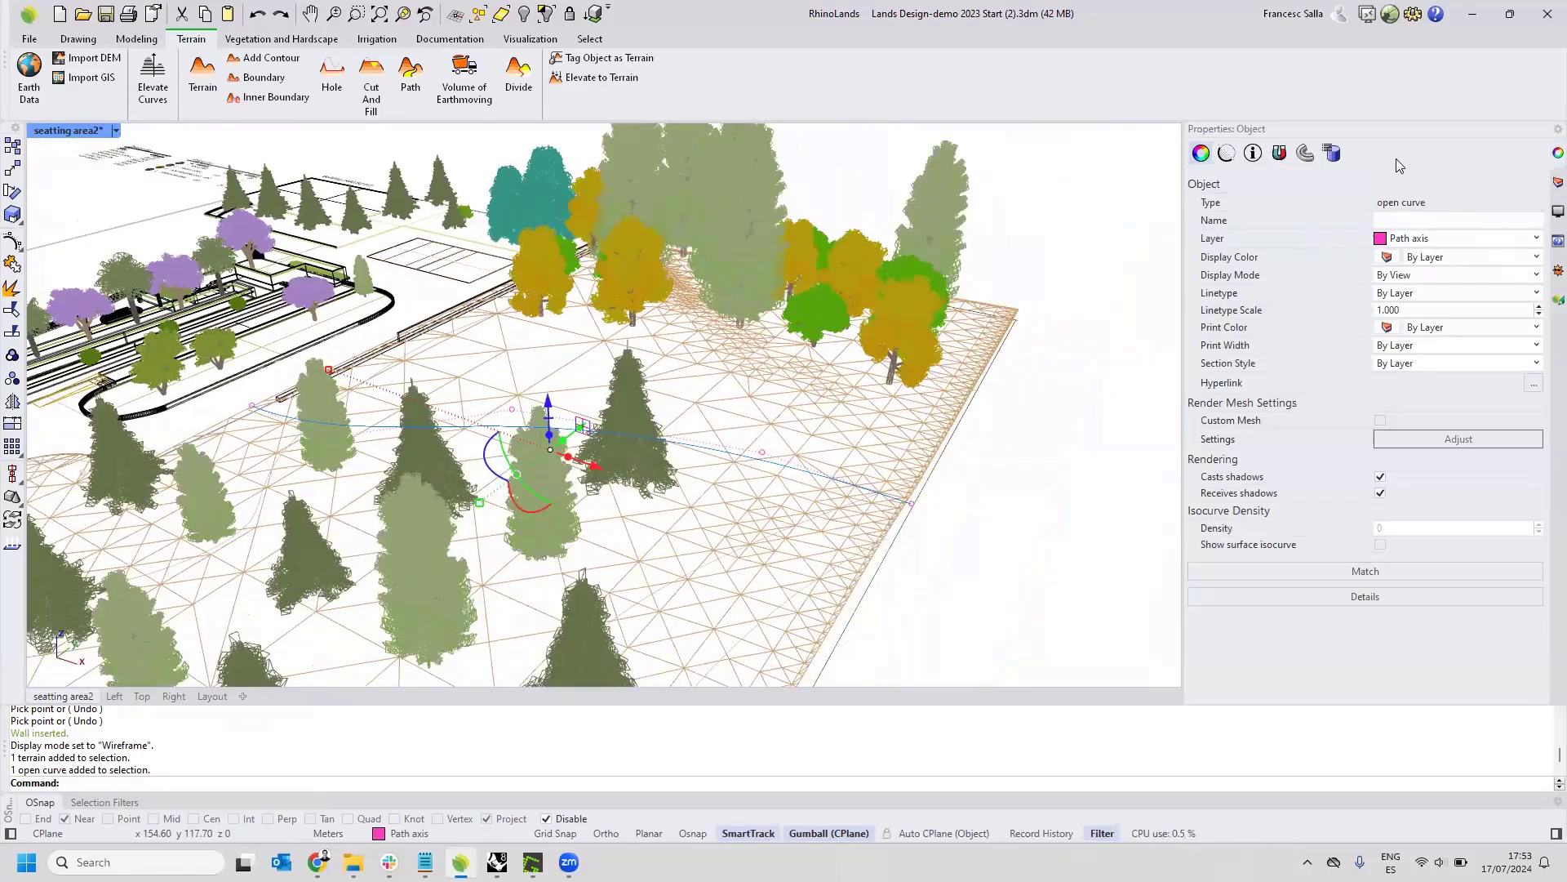
left_click(1555, 298)
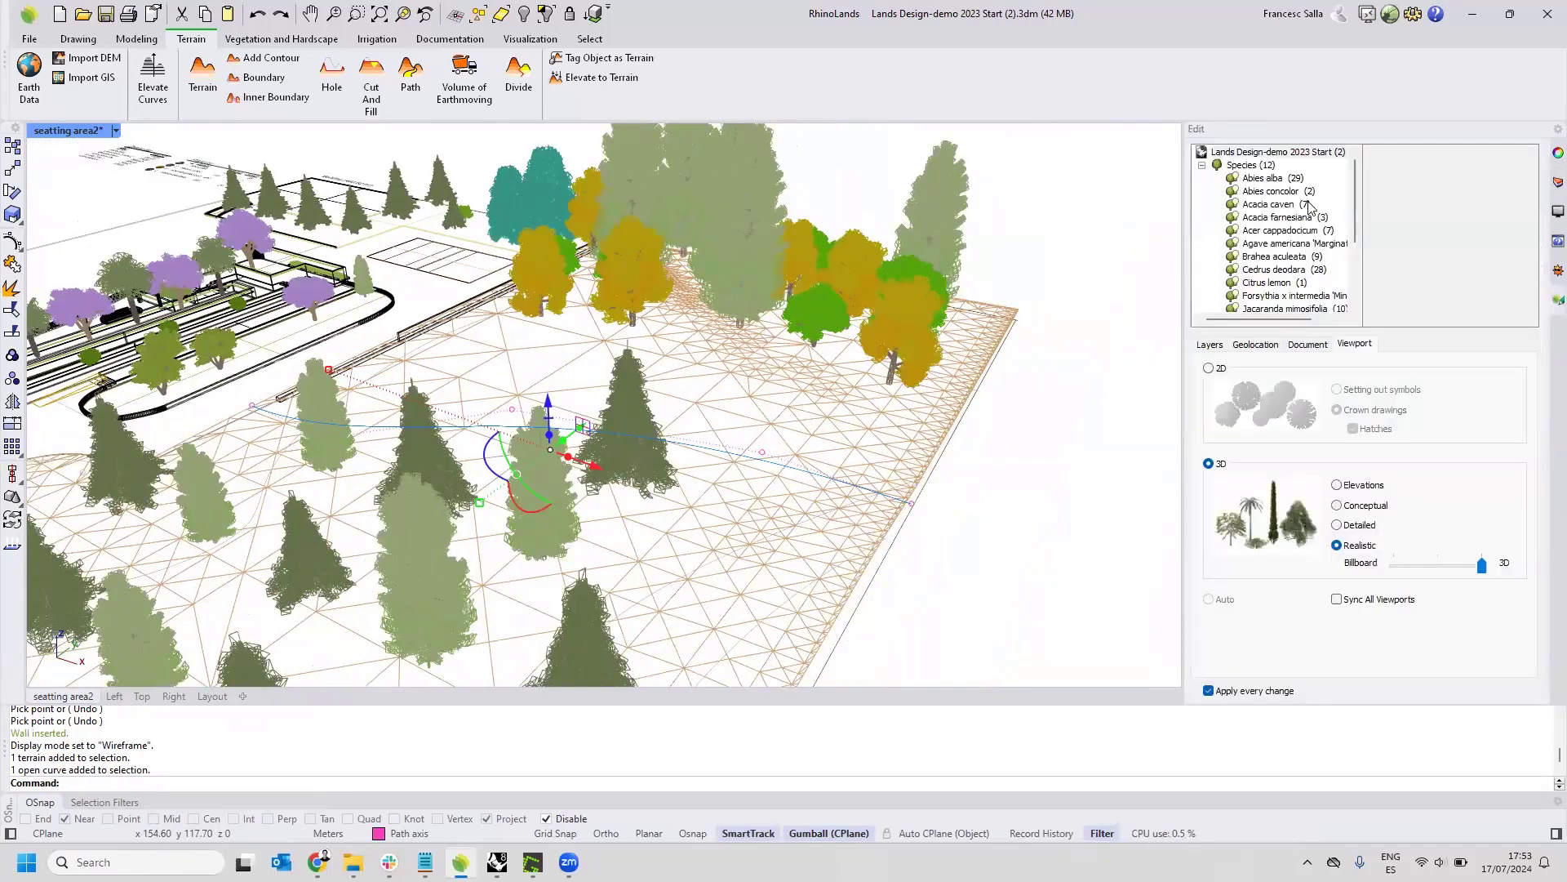
right_click_drag(914, 252, 979, 255)
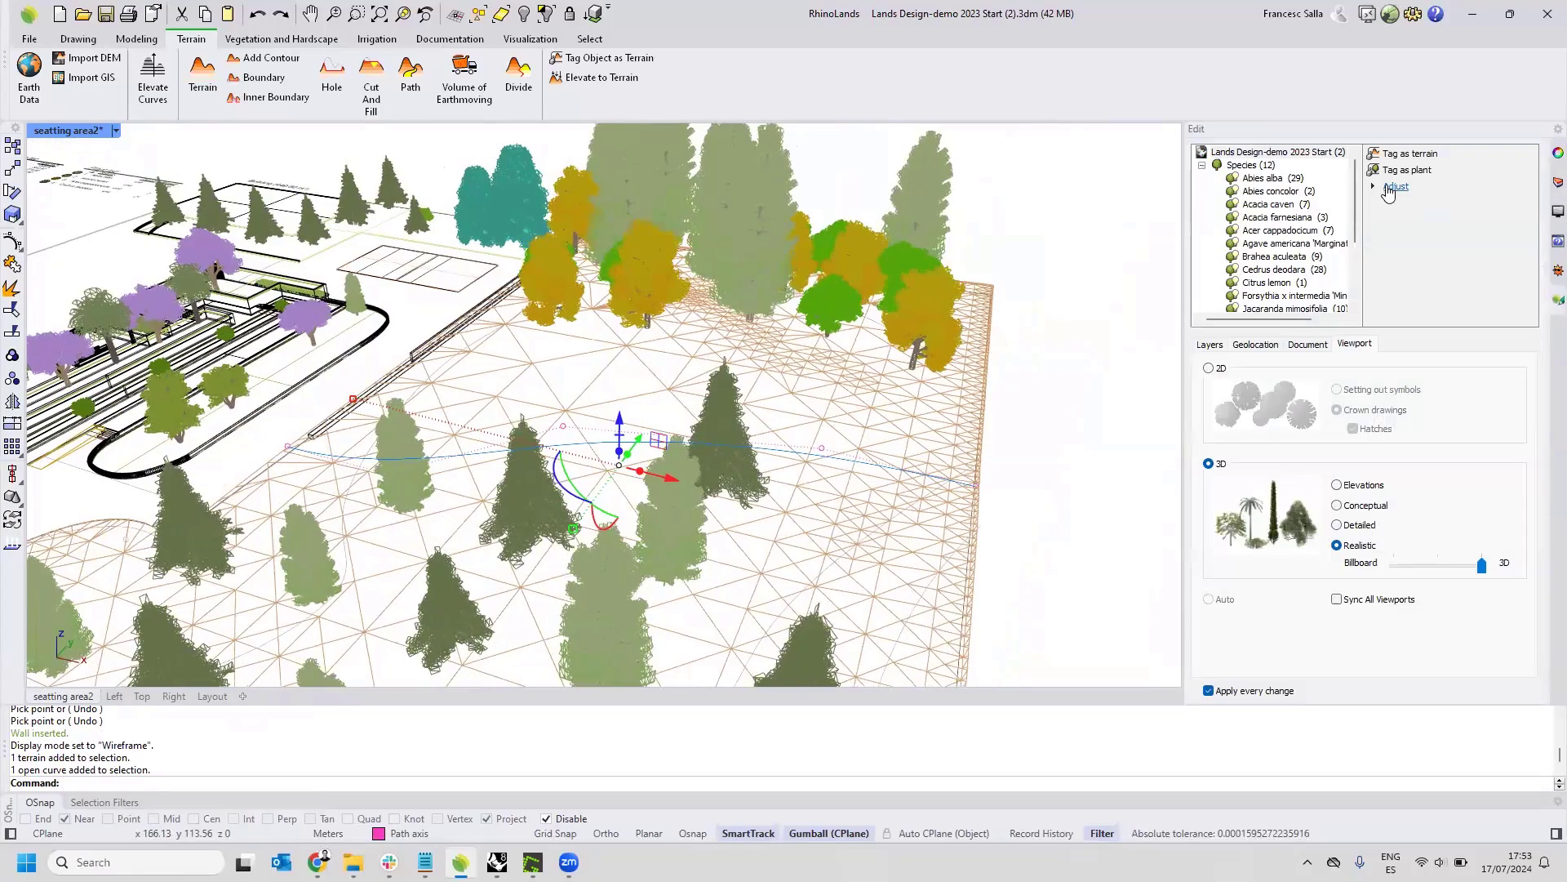
left_click(1389, 188)
left_click(1409, 236)
right_click_drag(862, 323, 953, 252)
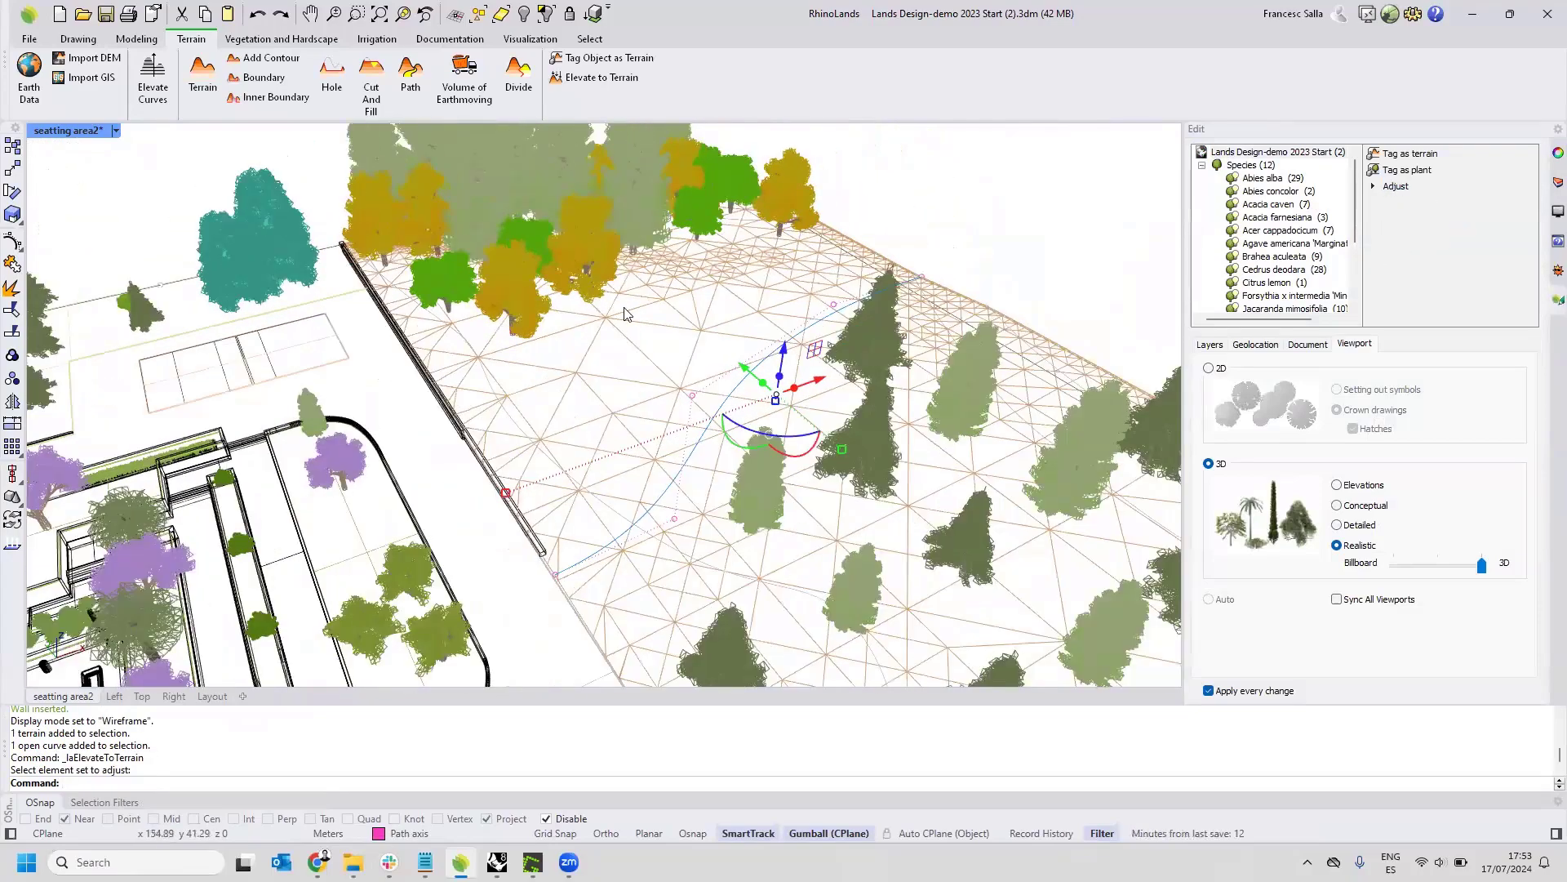
key("Escape")
Set the seatting area2 view back to Rendered display mode.
left_click(115, 131)
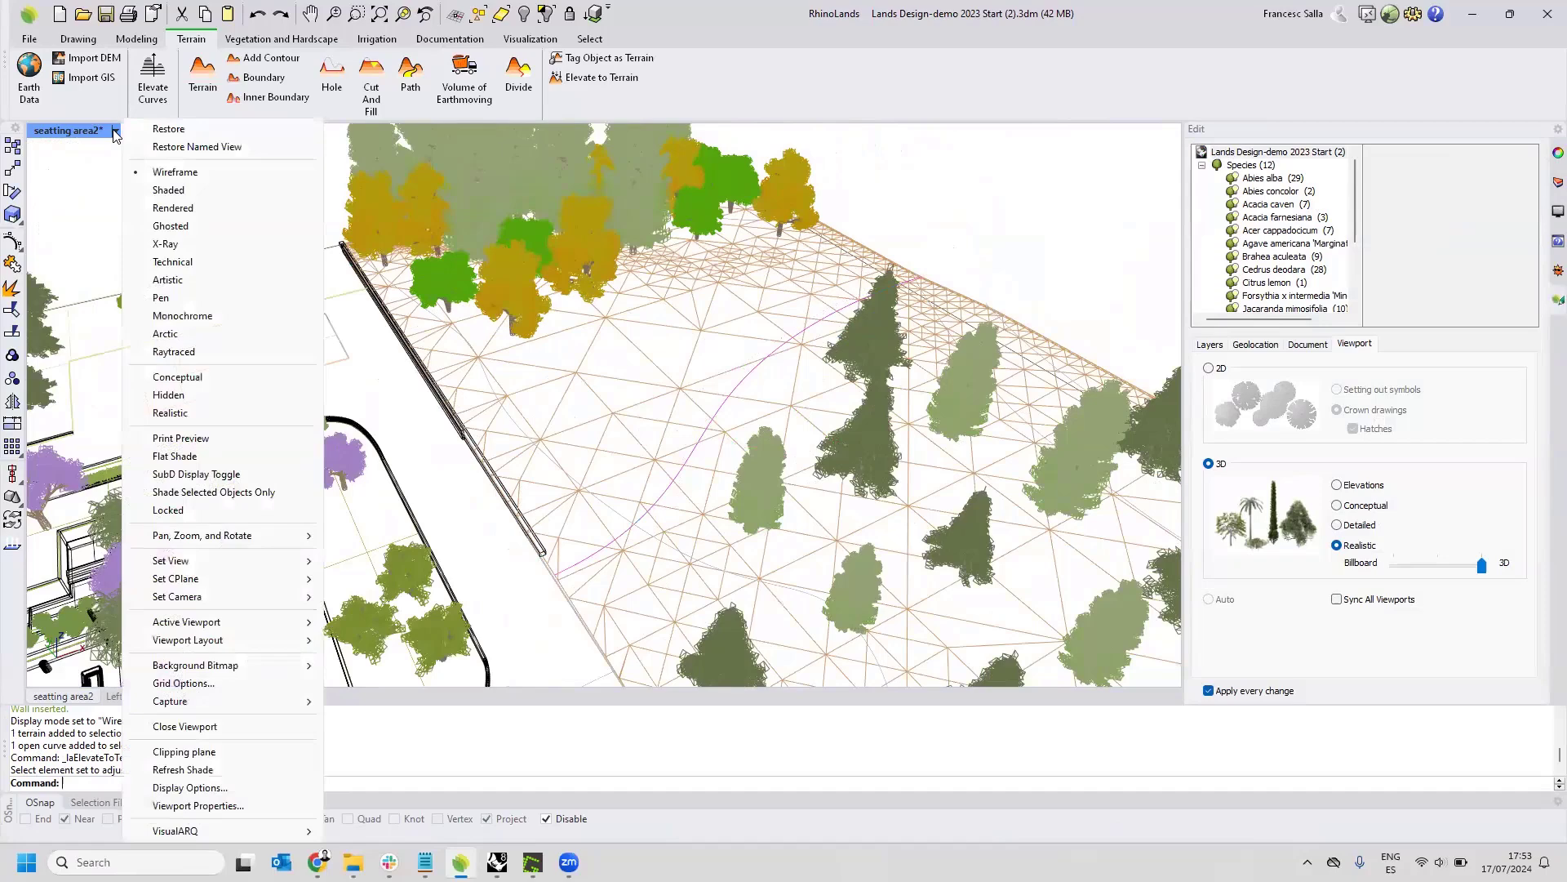
left_click(168, 201)
right_click_drag(846, 390, 777, 338, "shift")
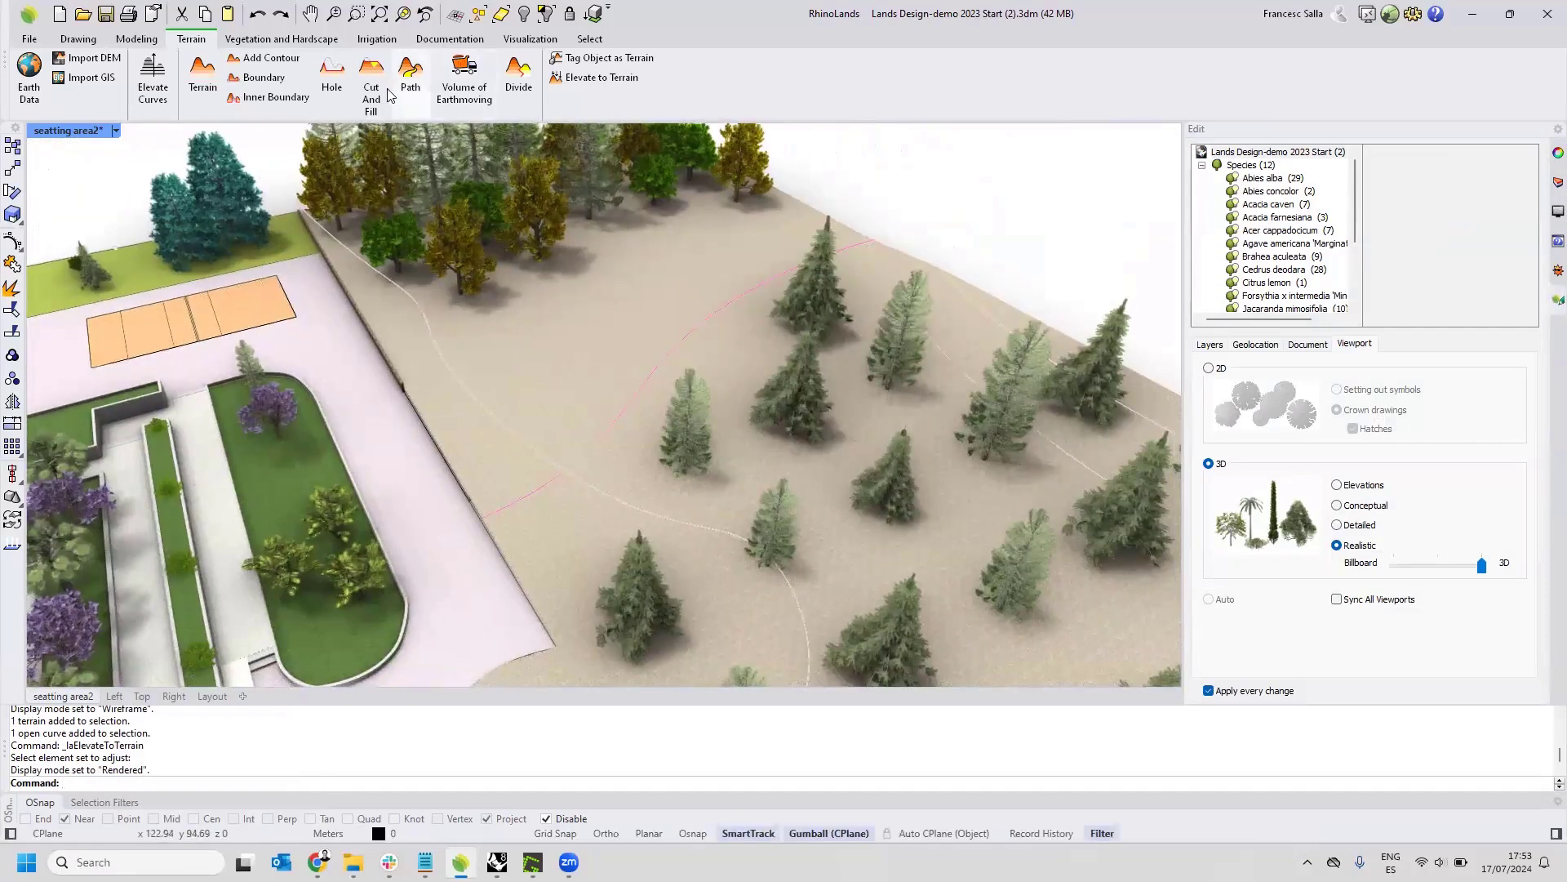
Add a path to the terrain along the path axis curve, with width 3 and a 45° side slope.
left_click(419, 80)
left_click(646, 294)
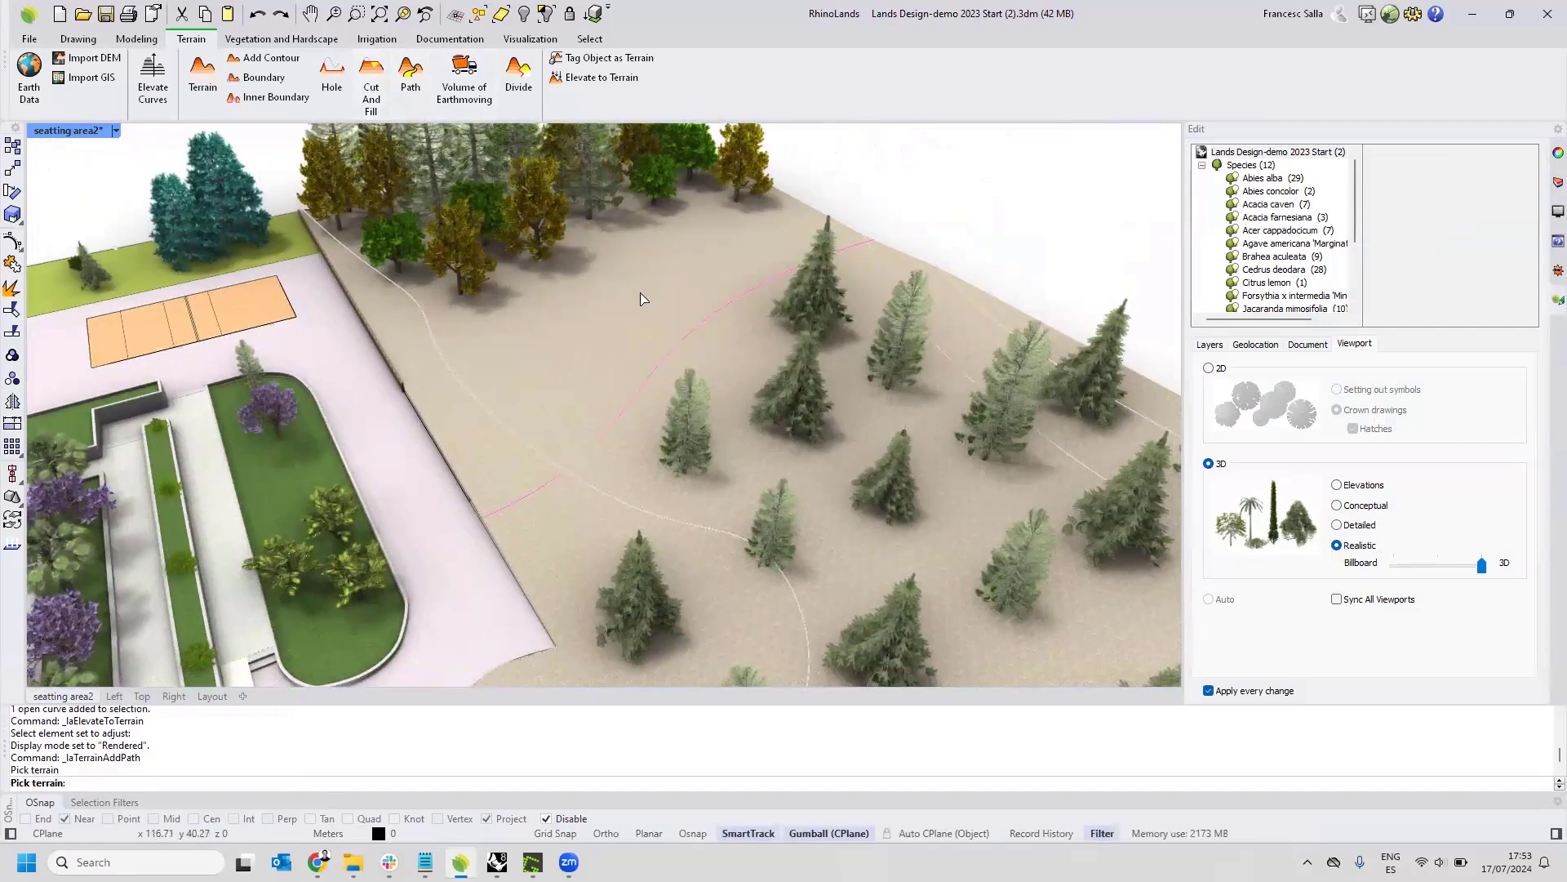
key("Return")
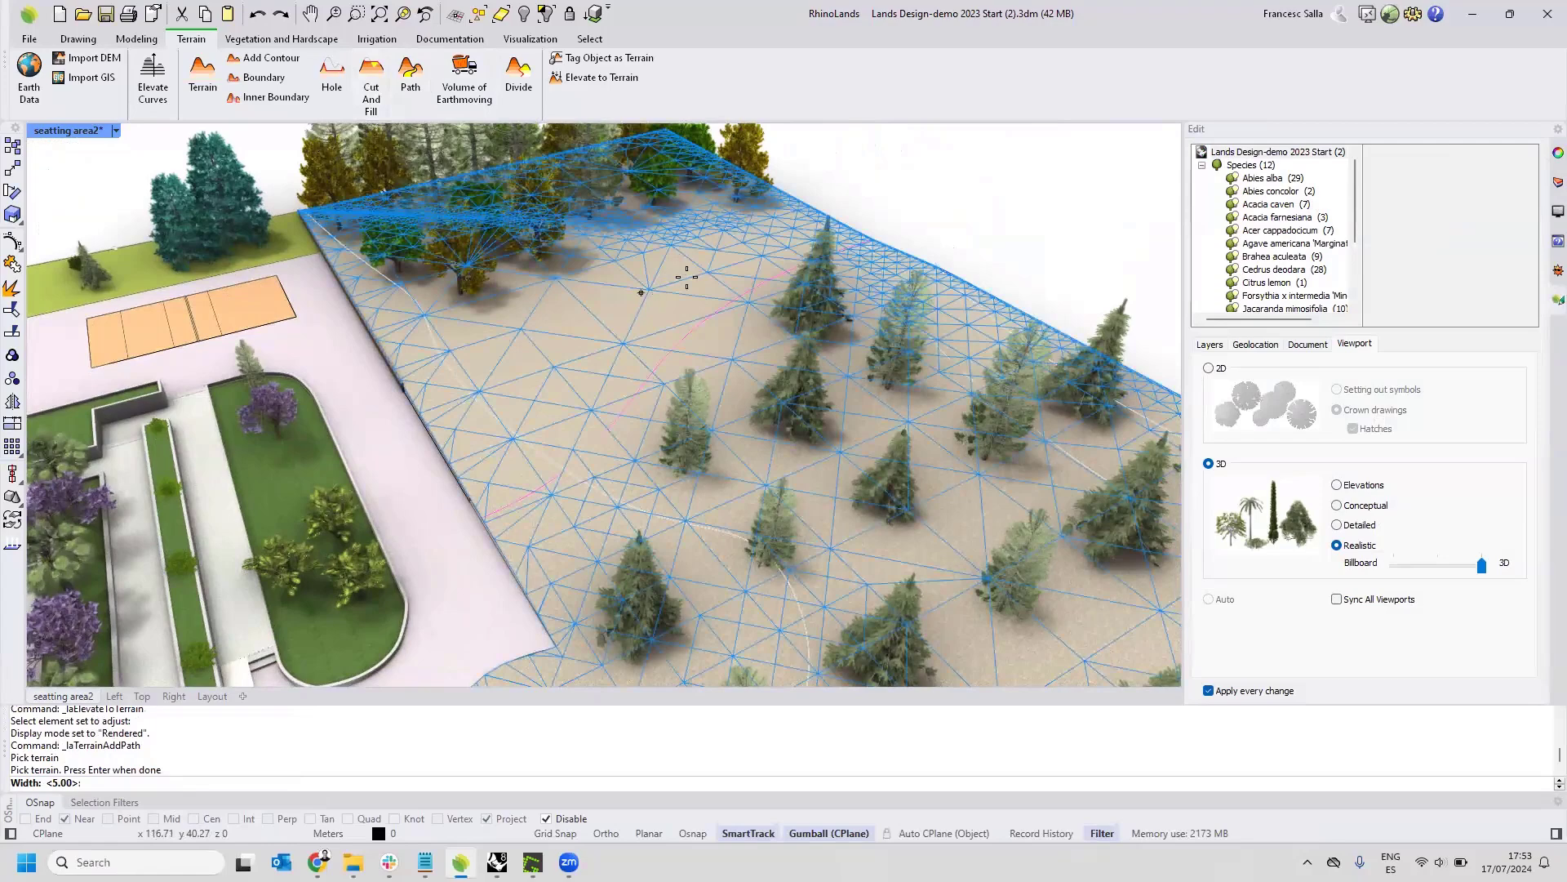
type("3")
key("Return")
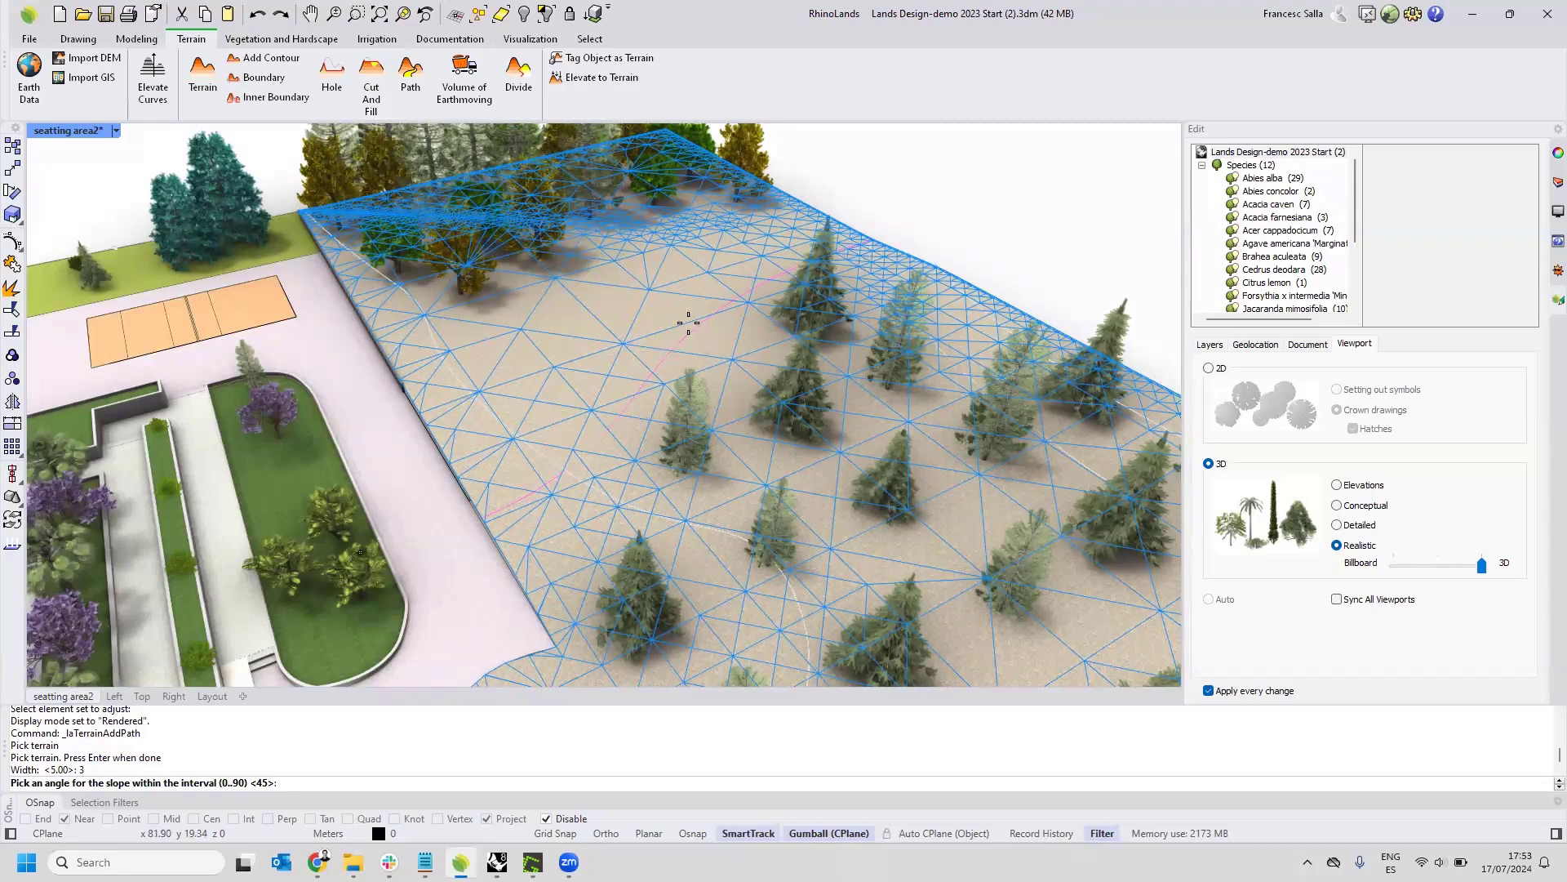
key("Return")
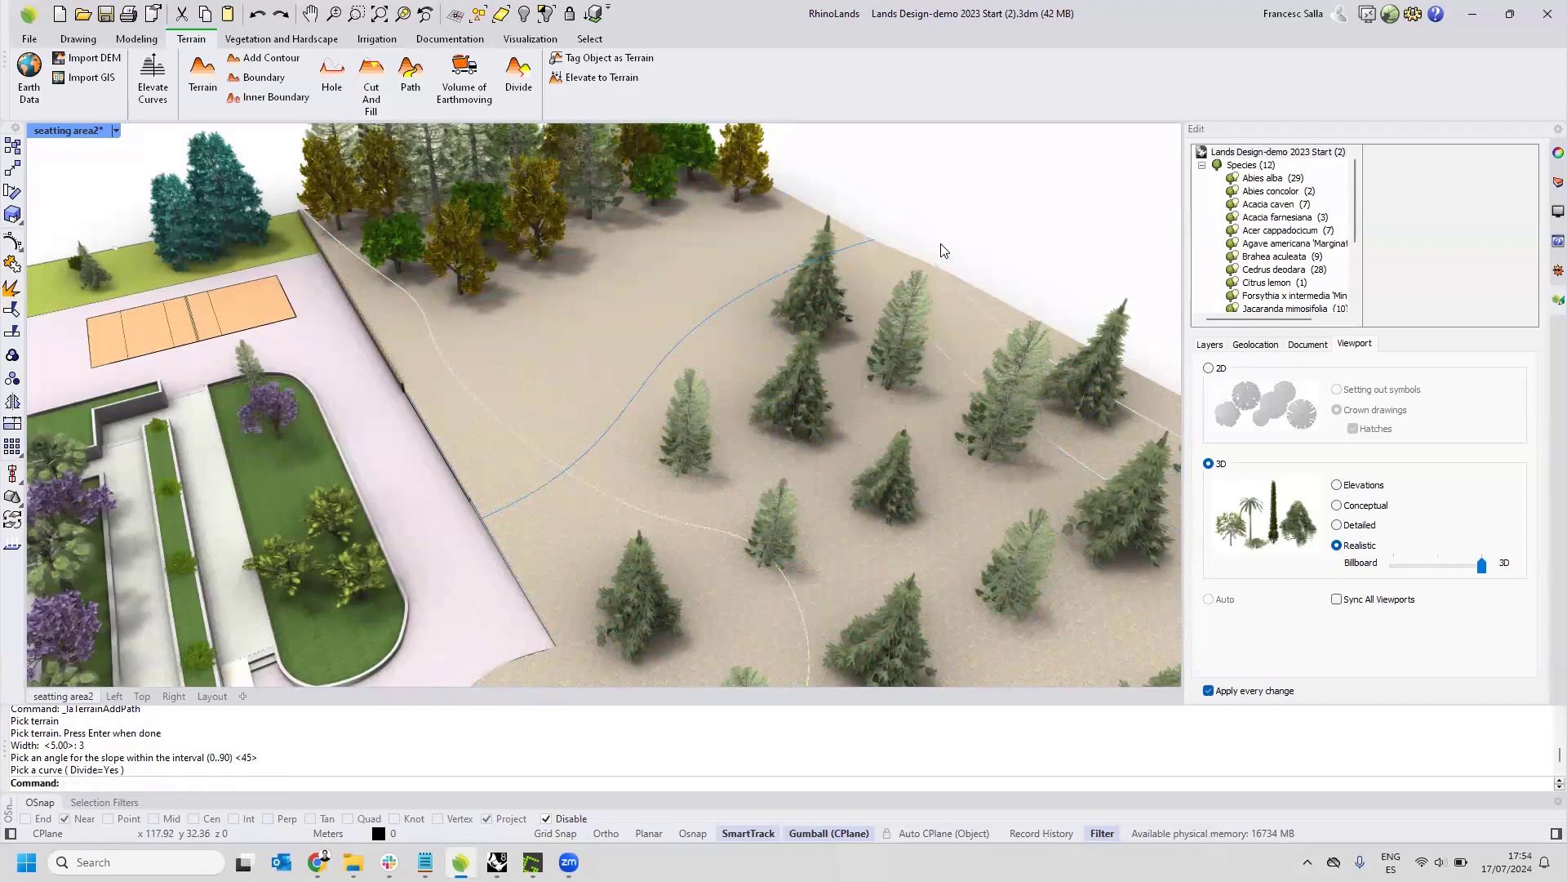
key("Return")
key("Escape")
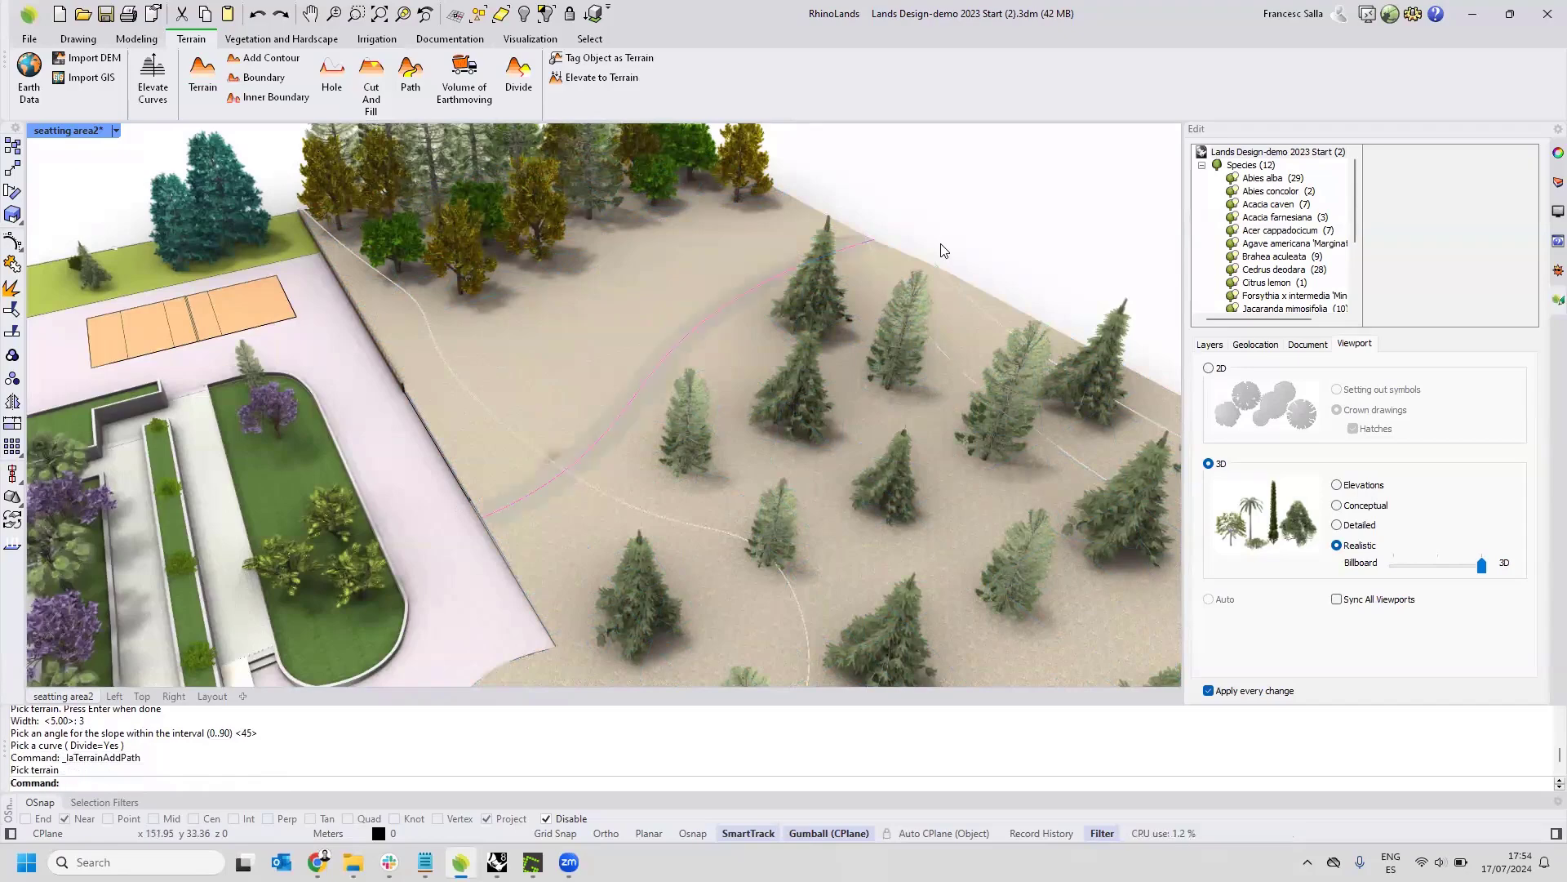
Examine the new terrain path, the overall site and the plant list beside the building.
right_click_drag(830, 337, 852, 336)
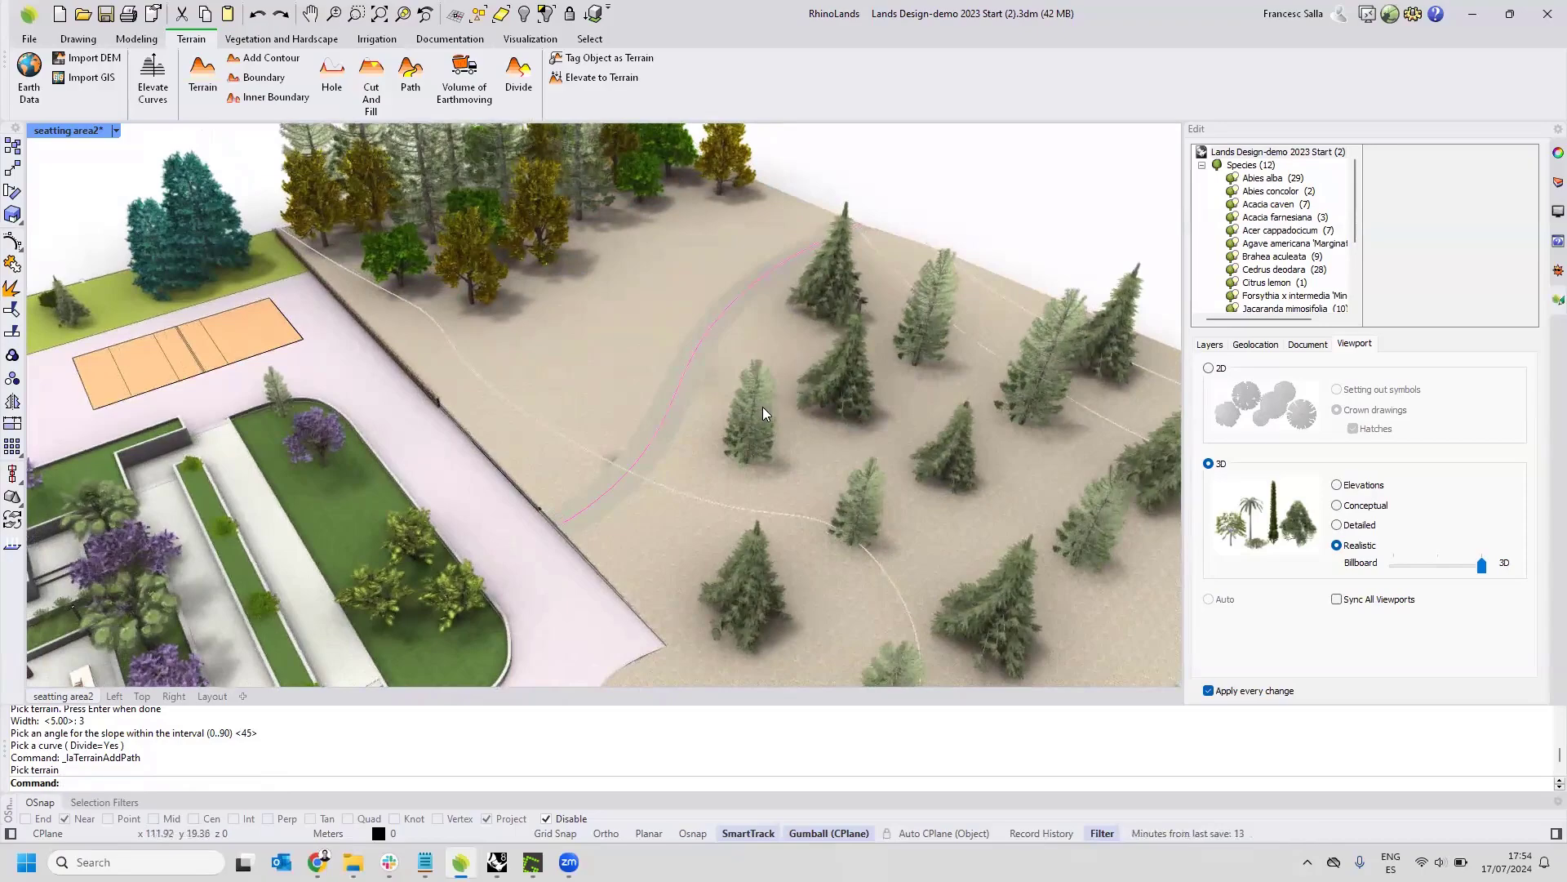
scroll(762, 410, "down", 5)
right_click_drag(759, 490, 726, 406, "shift")
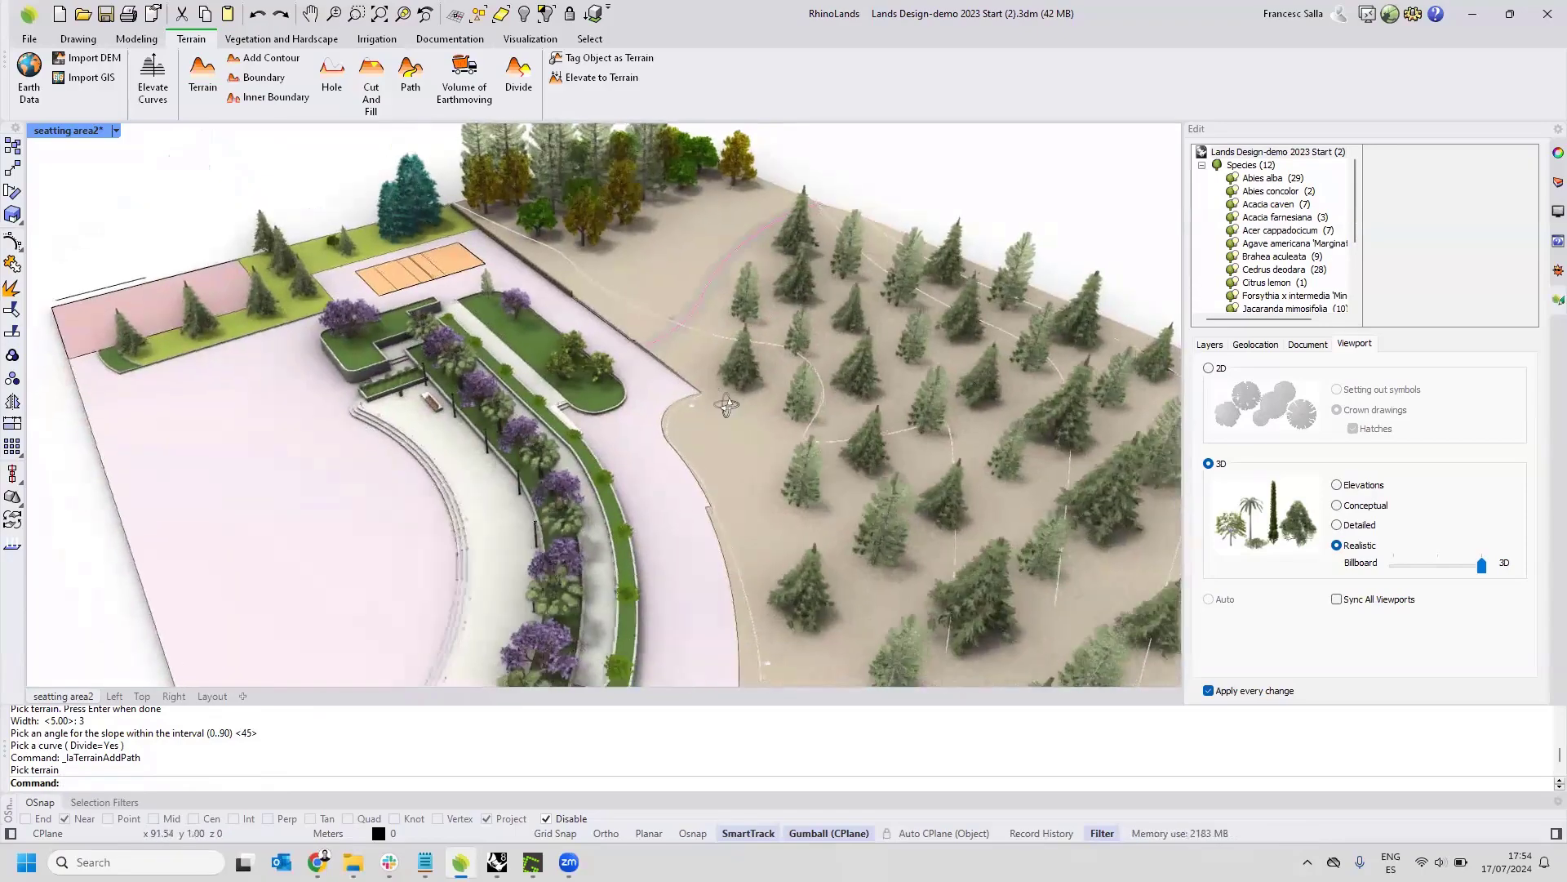
scroll(728, 404, "down", 5)
scroll(270, 336, "up", 6)
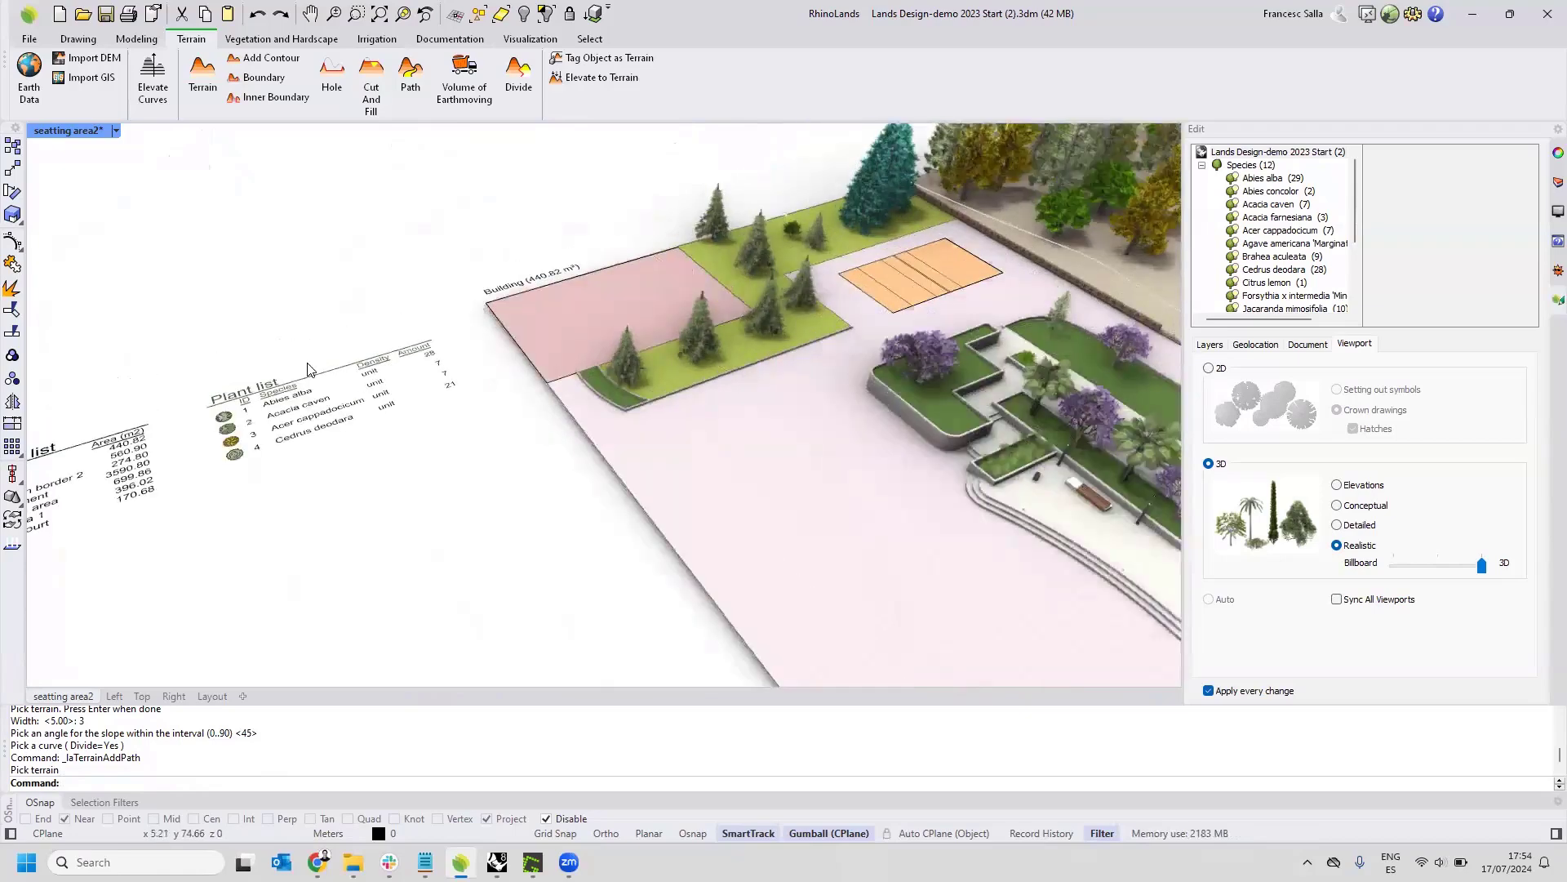
scroll(308, 369, "up", 3)
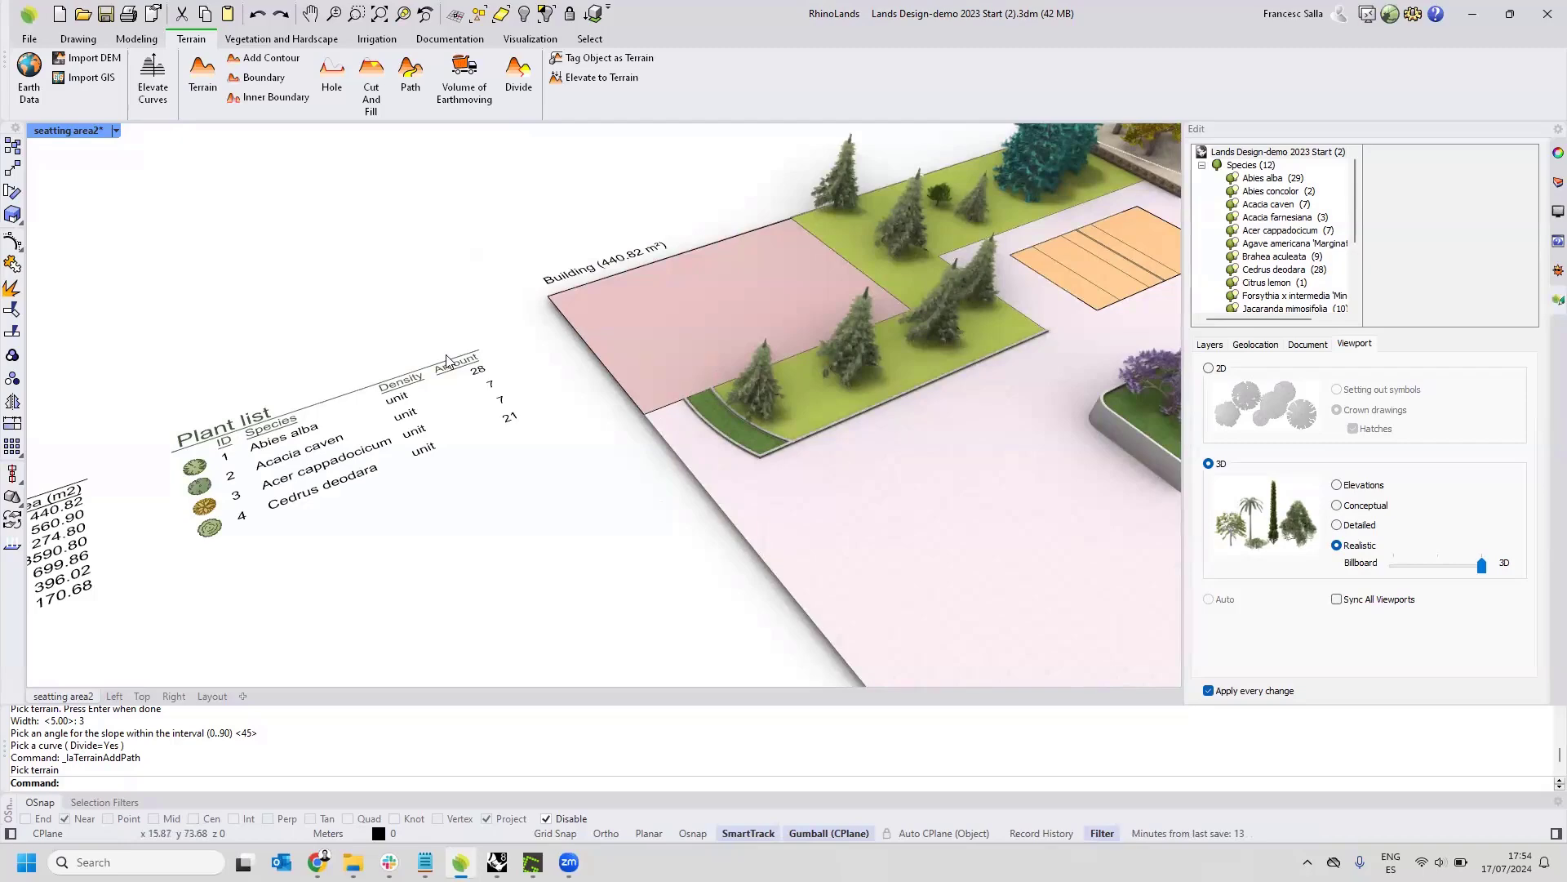
Open Grasshopper to view its components, and close its window again.
left_click(1390, 12)
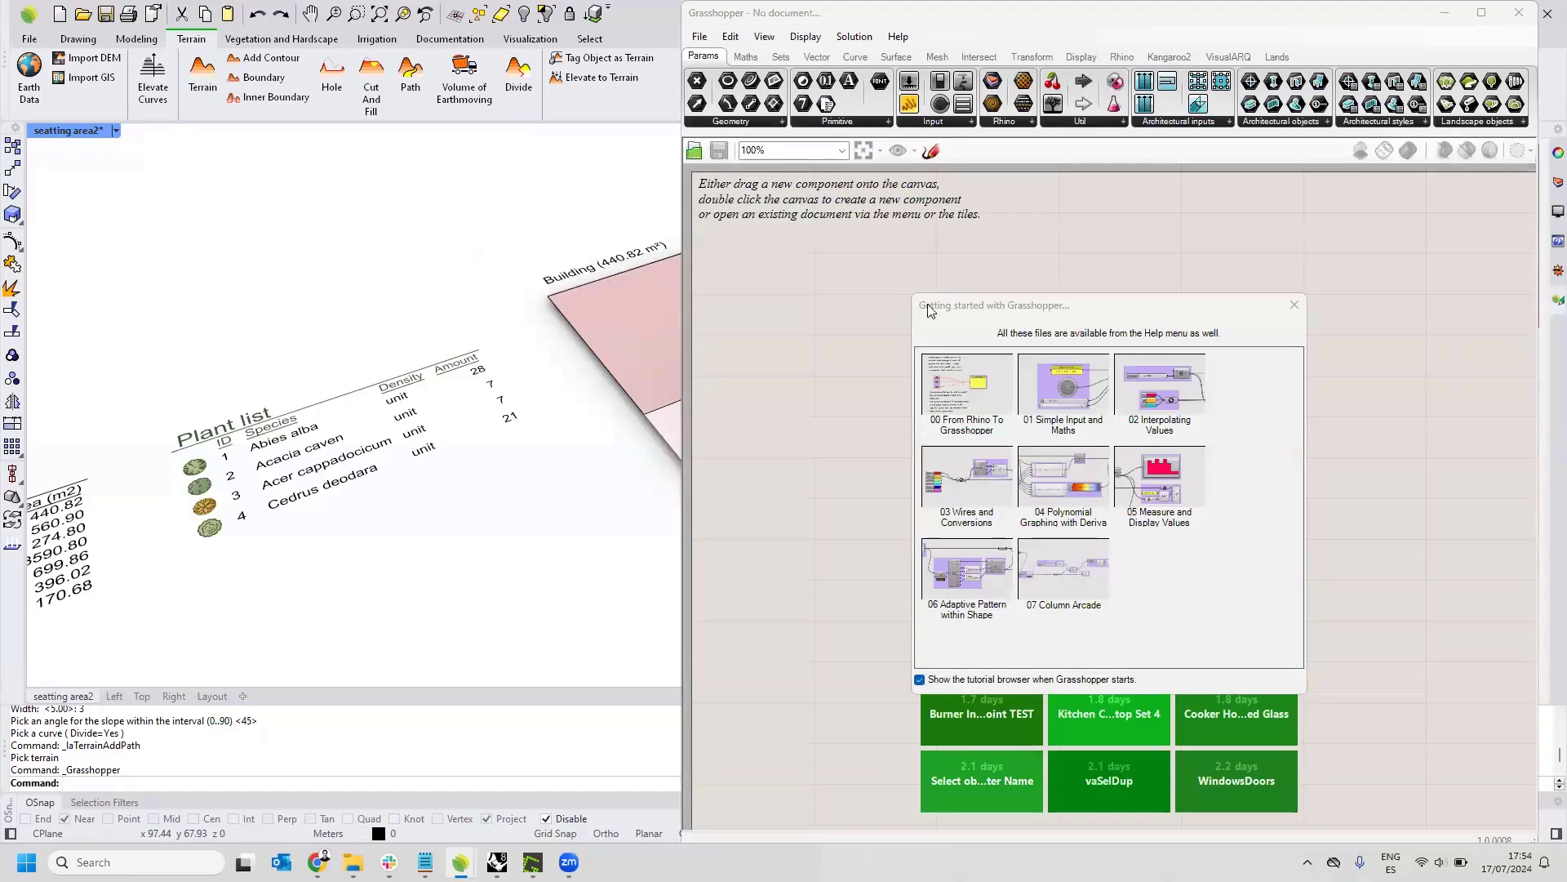
left_click(1519, 12)
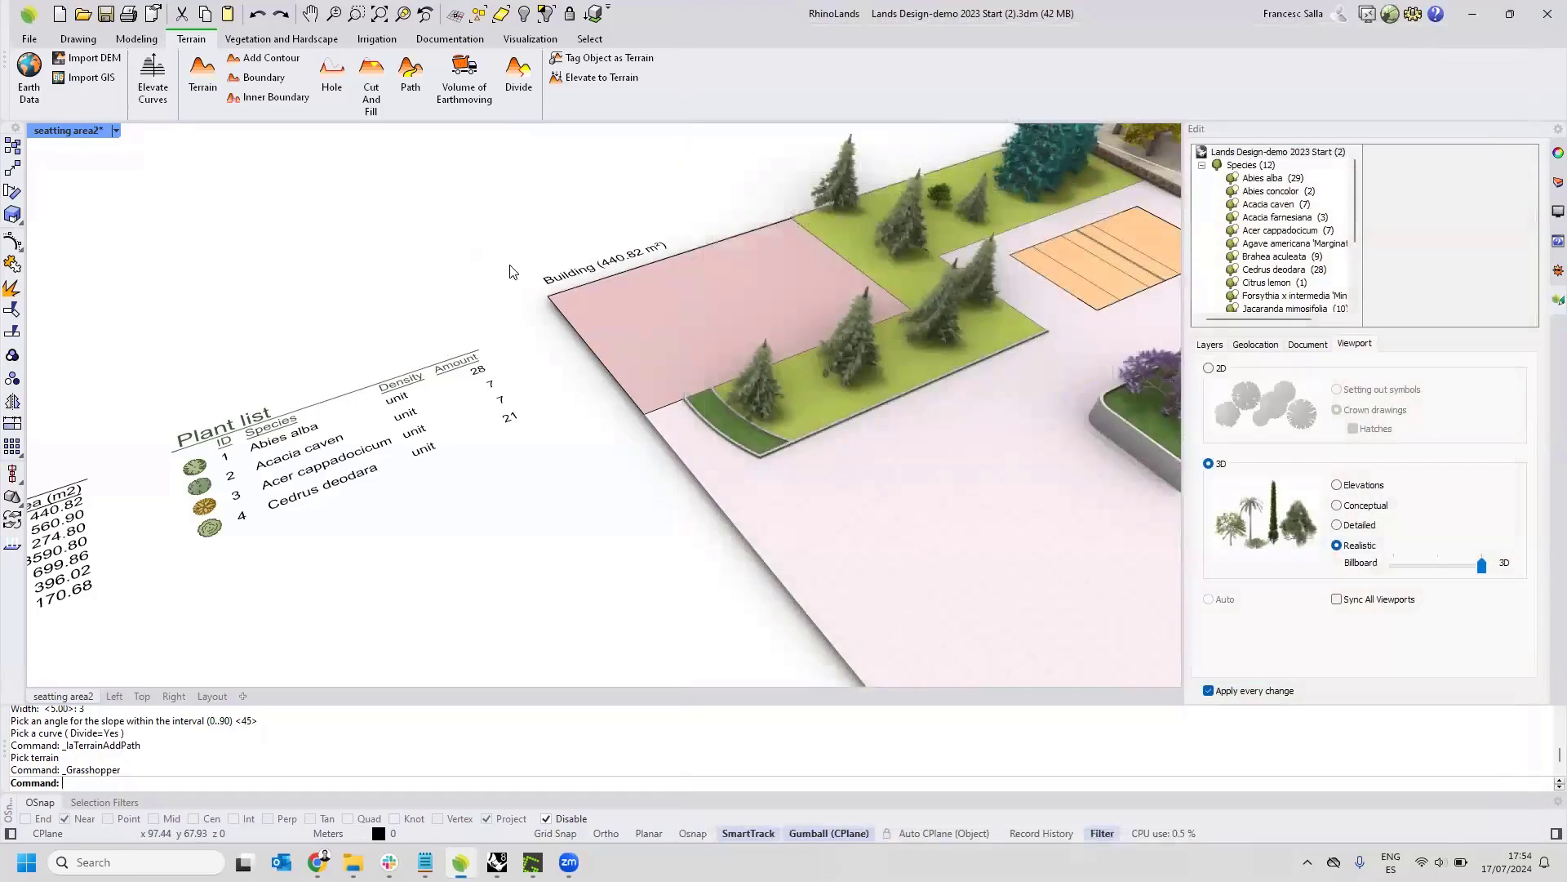
Switch to Rhino 8, look through the Lands Objects, Lands Documentation and Lands Tools commands, and return to RhinoLands.
scroll(379, 355, "down", 5)
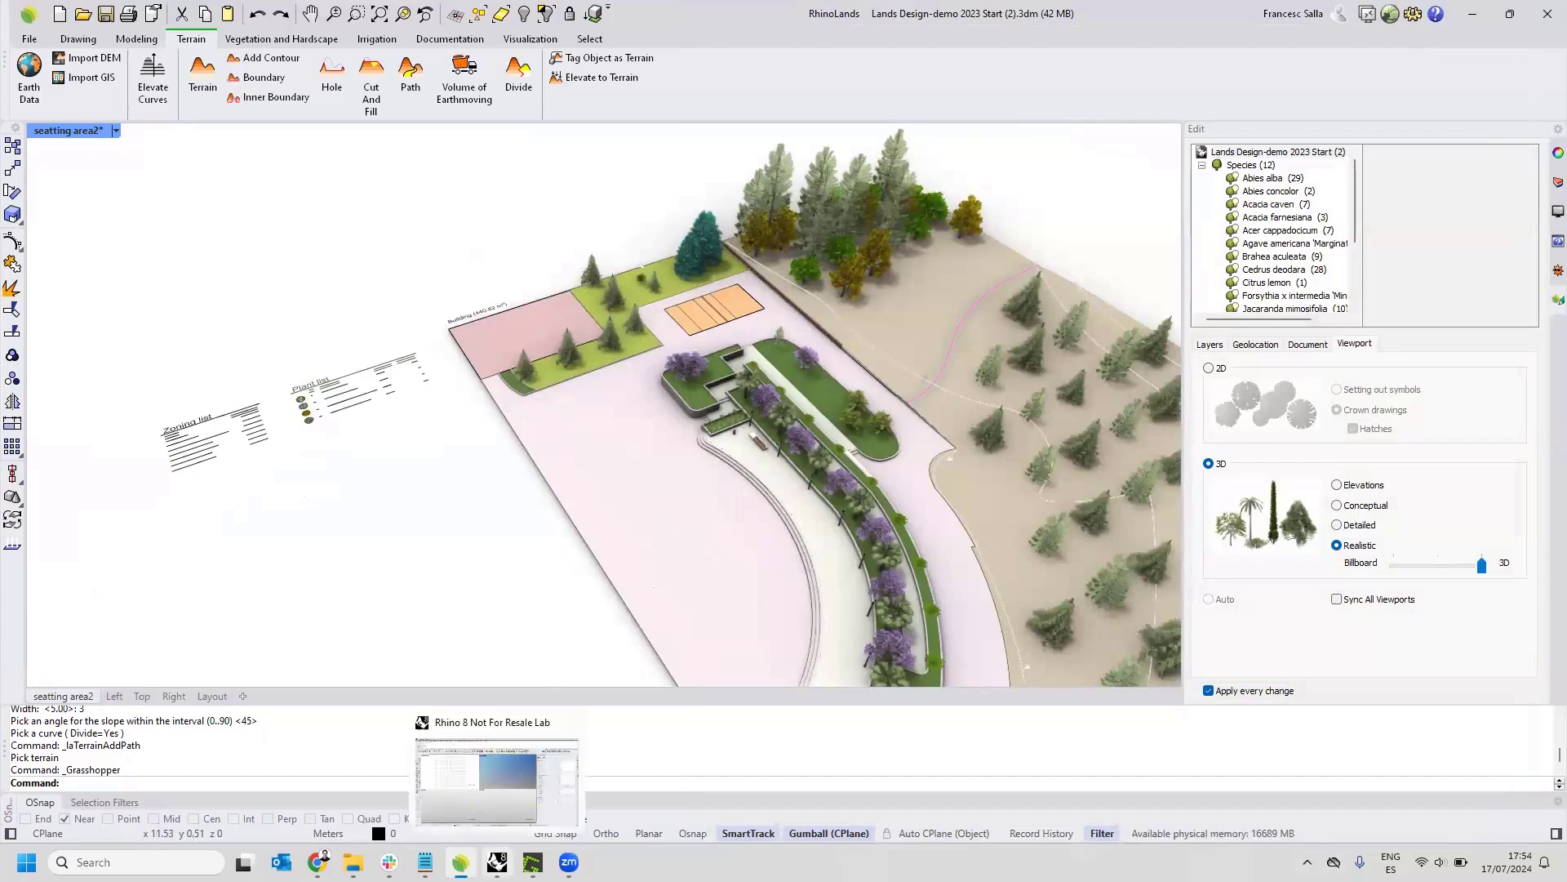
left_click(498, 862)
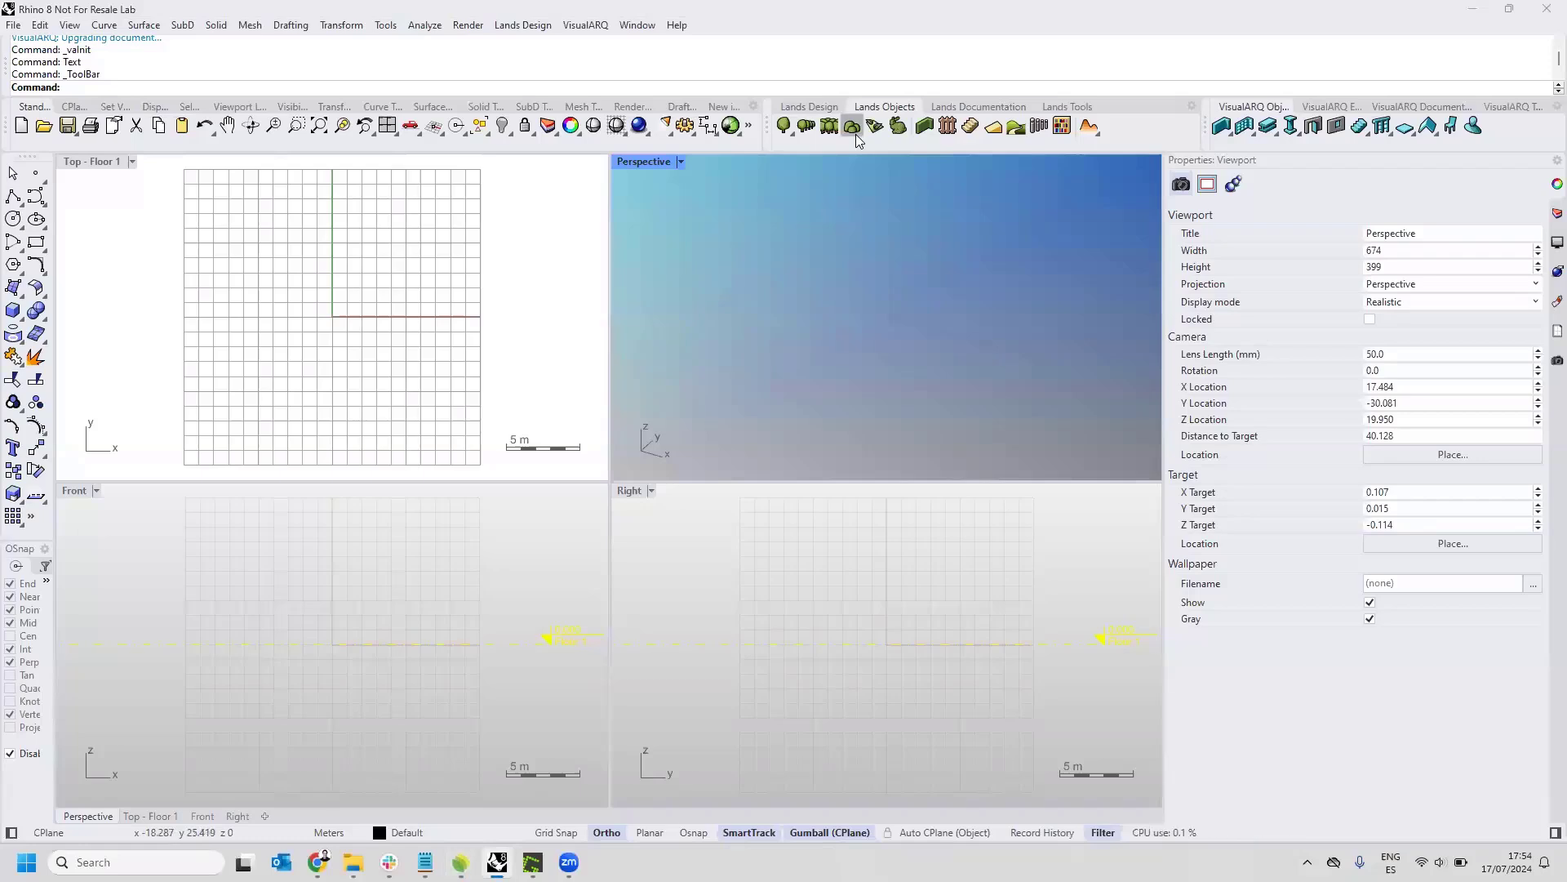
scroll(859, 141, "down", 1)
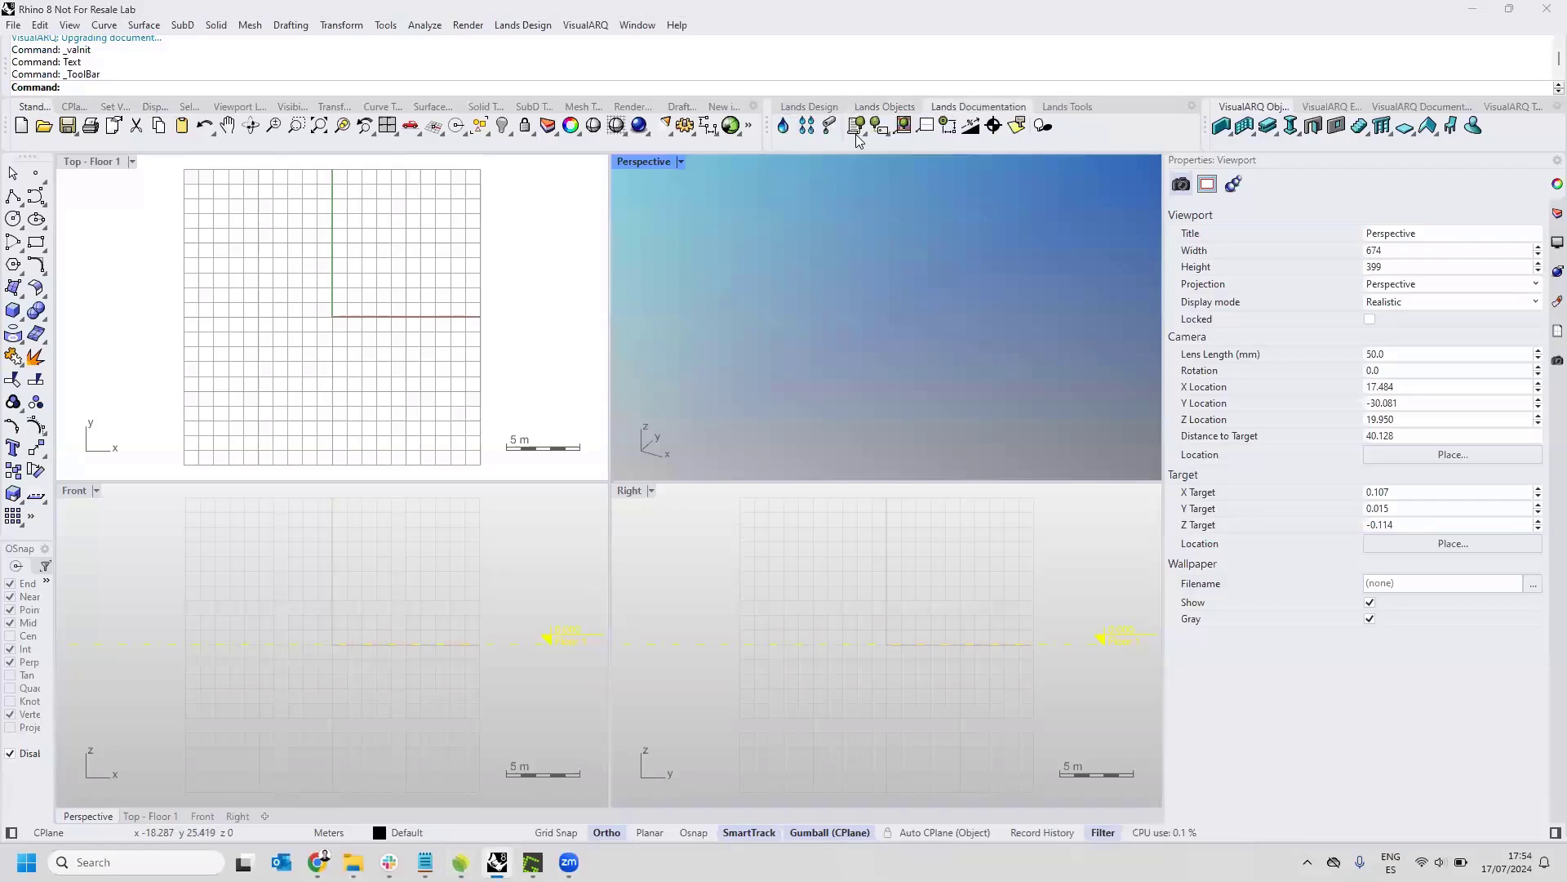
scroll(860, 141, "down", 1)
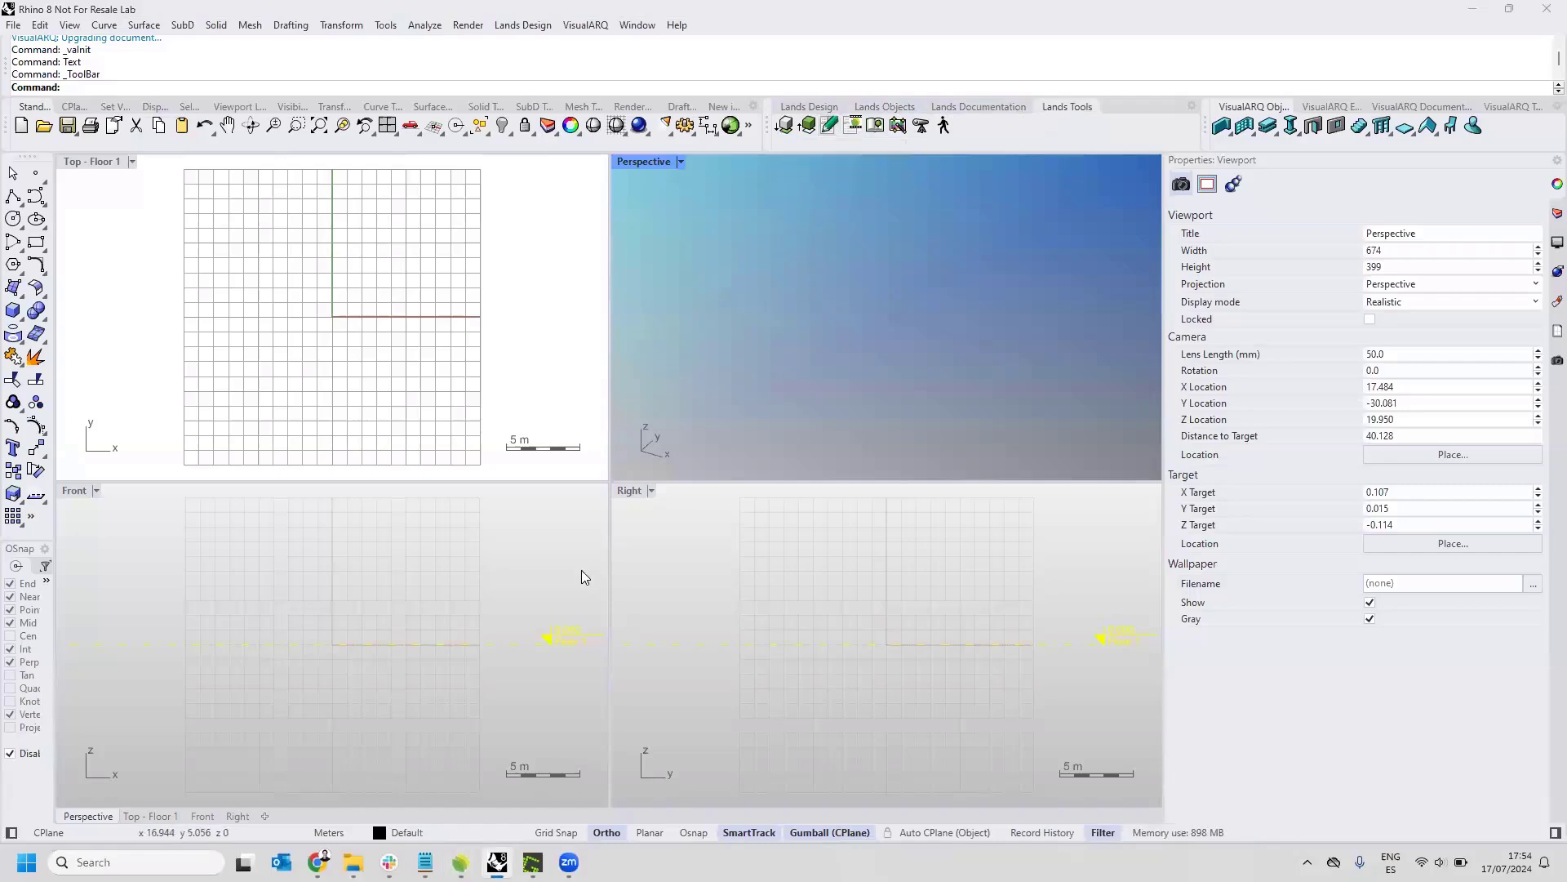
left_click(461, 862)
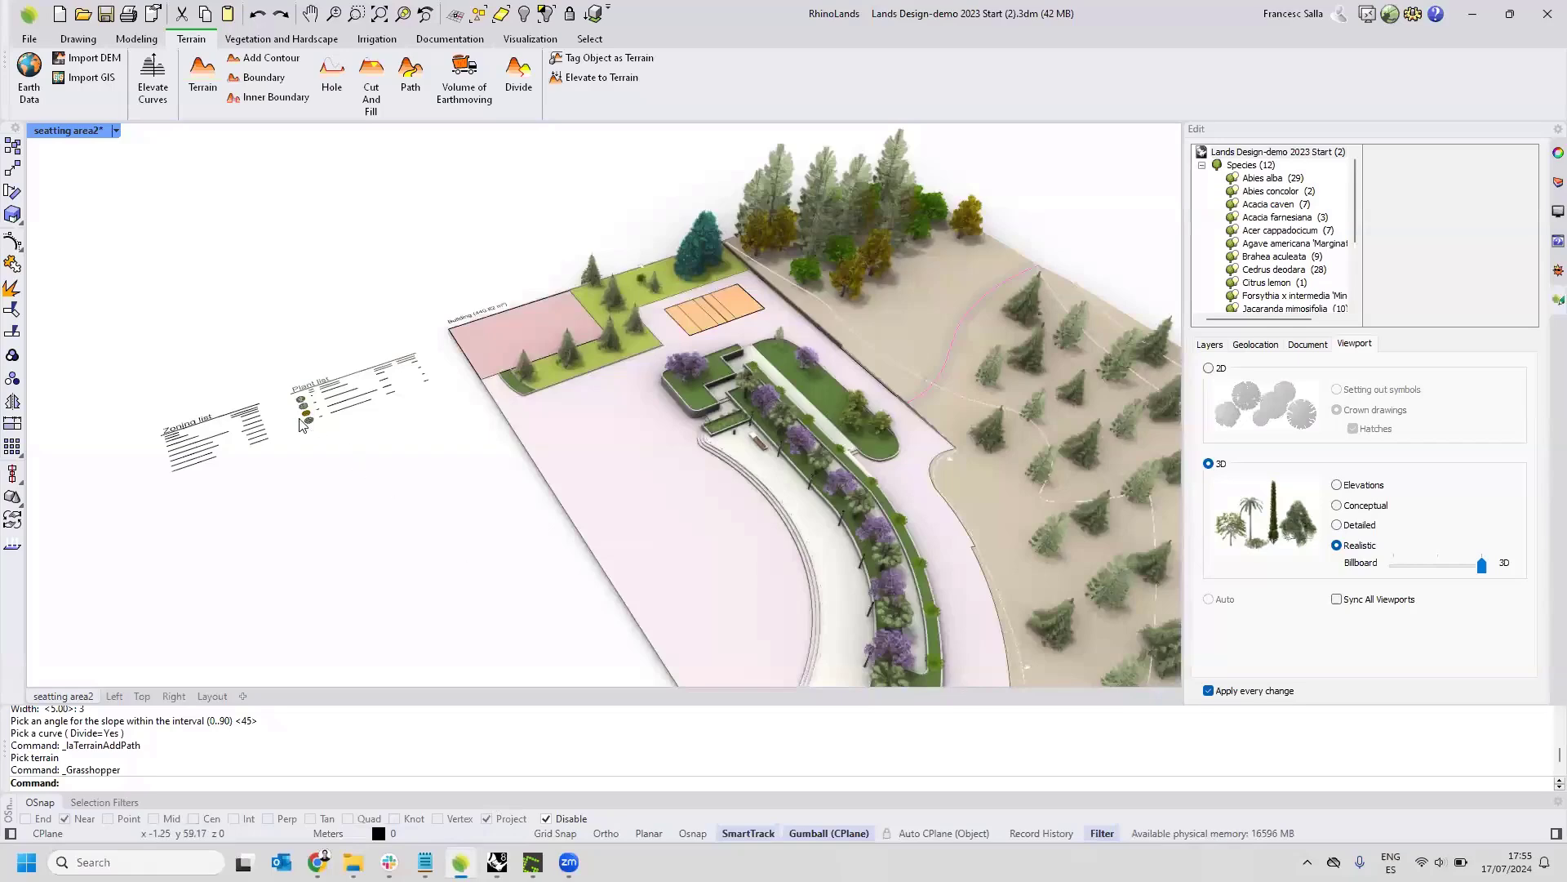
View the list of available commands beginning with "la" without running any of them.
scroll(296, 418, "down", 6)
scroll(511, 488, "up", 2)
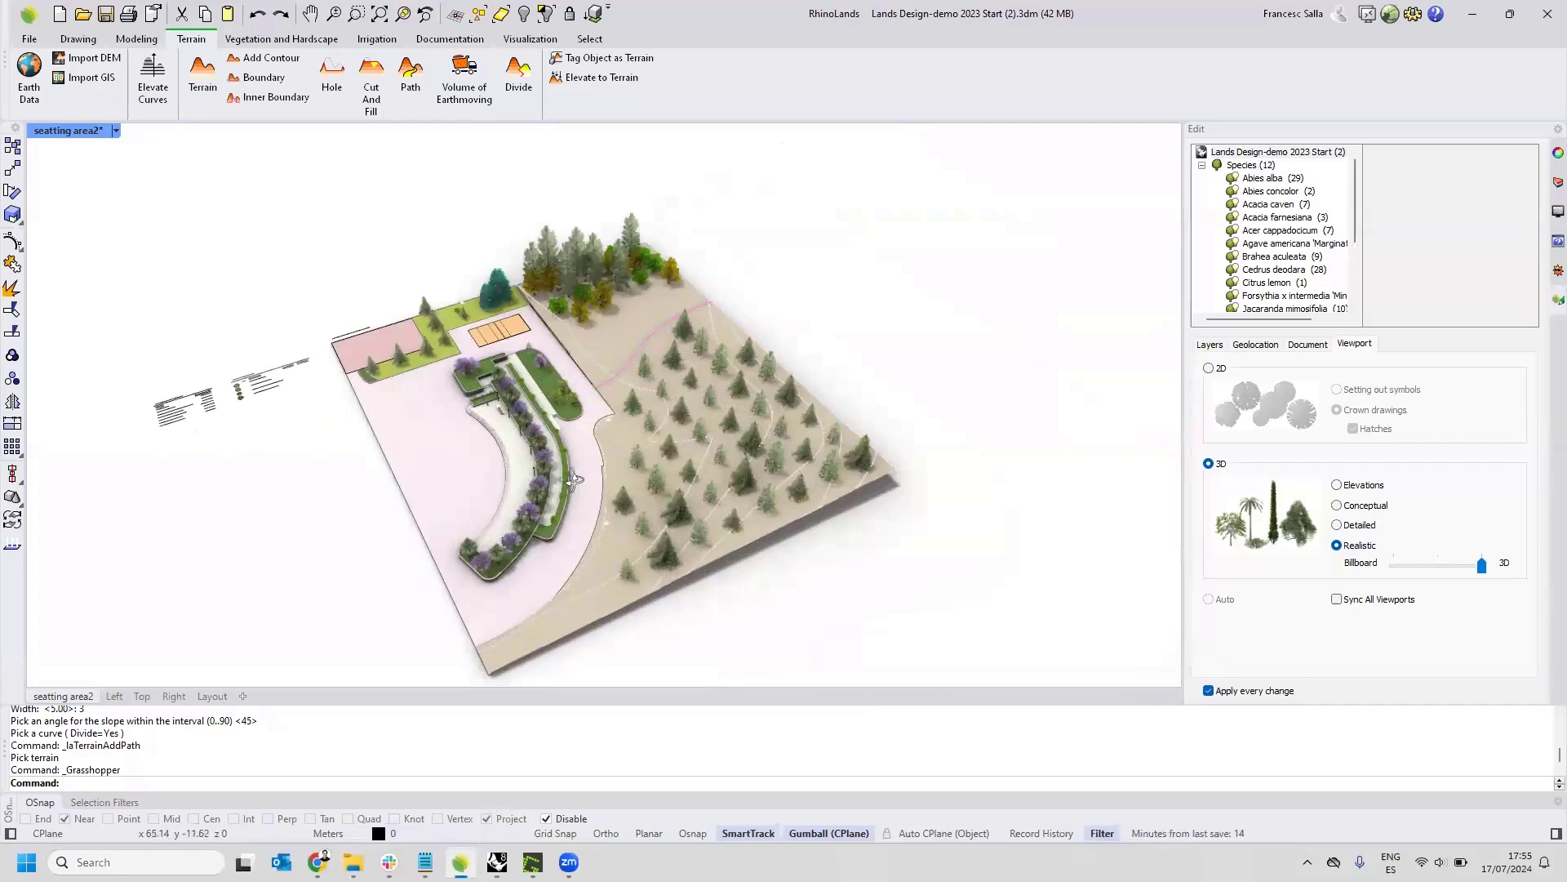
right_click_drag(496, 470, 434, 419)
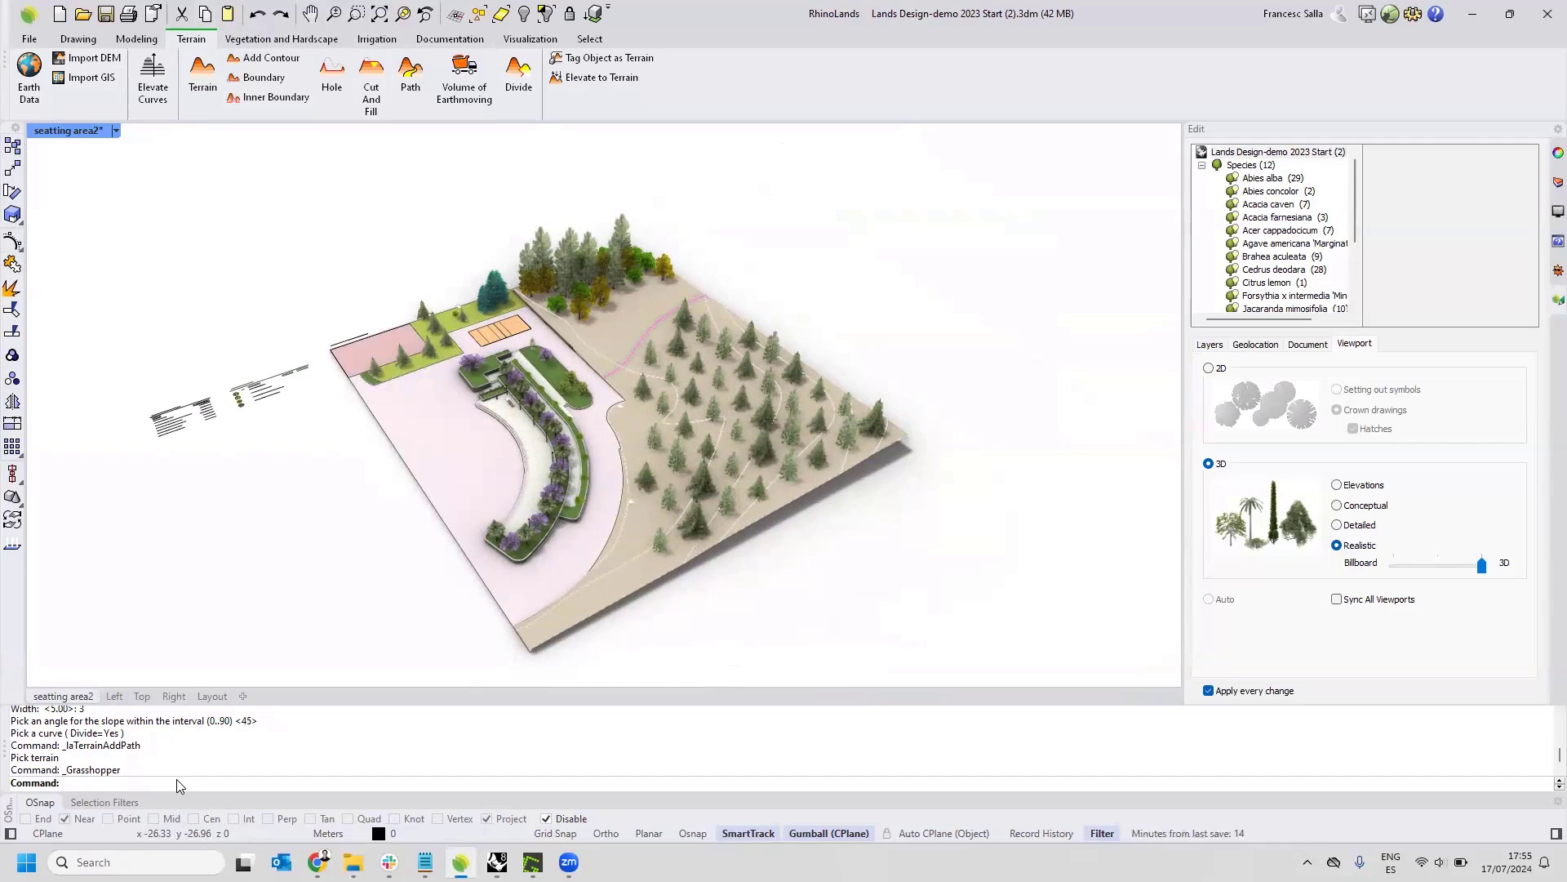
type("la2d")
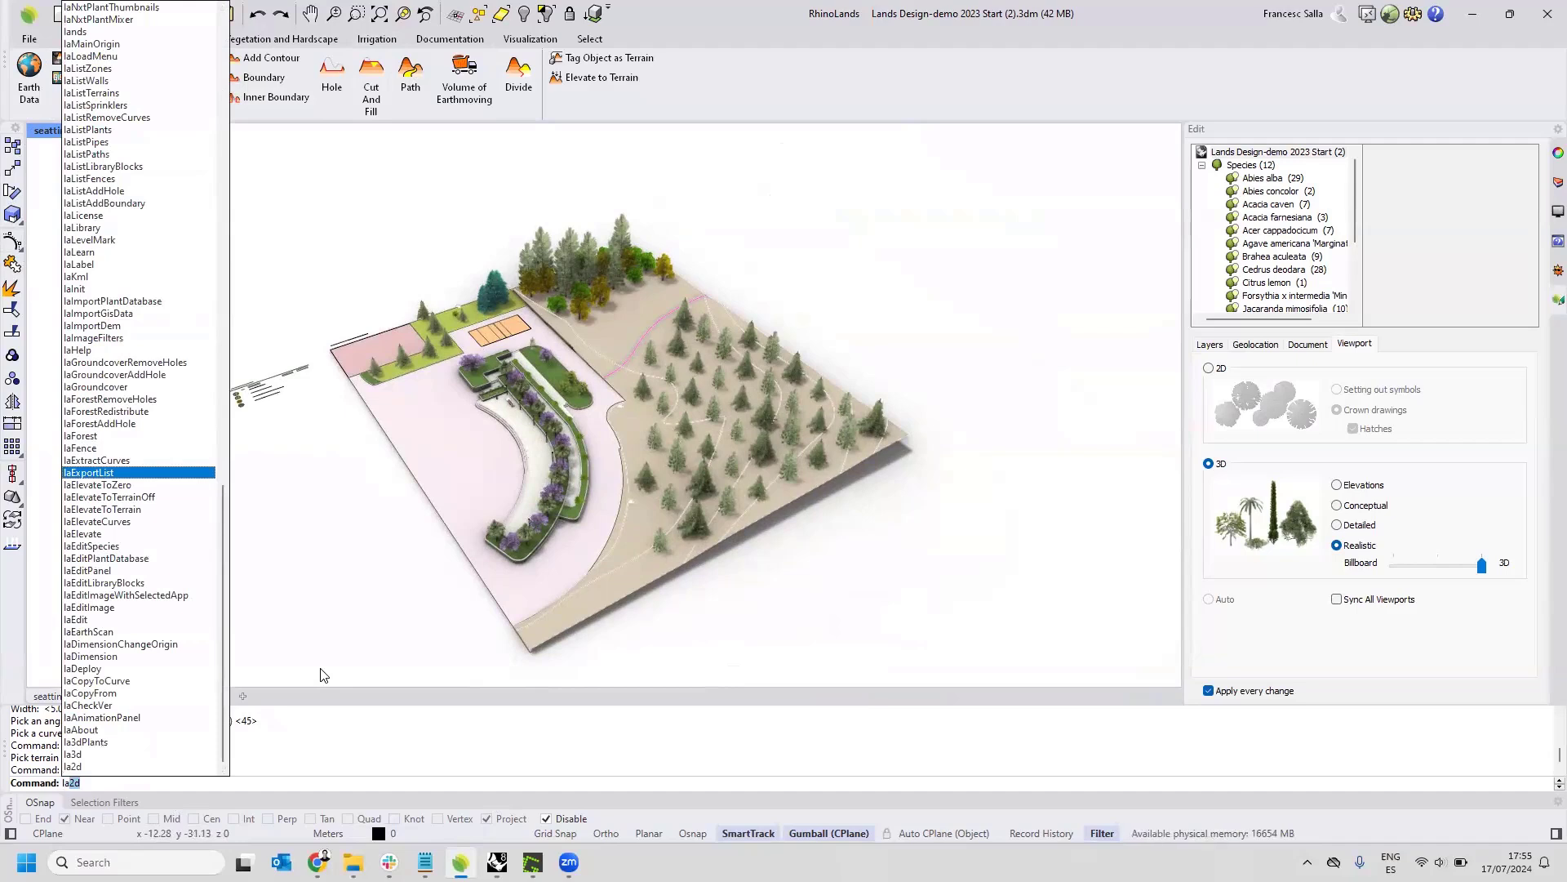
left_click(324, 596)
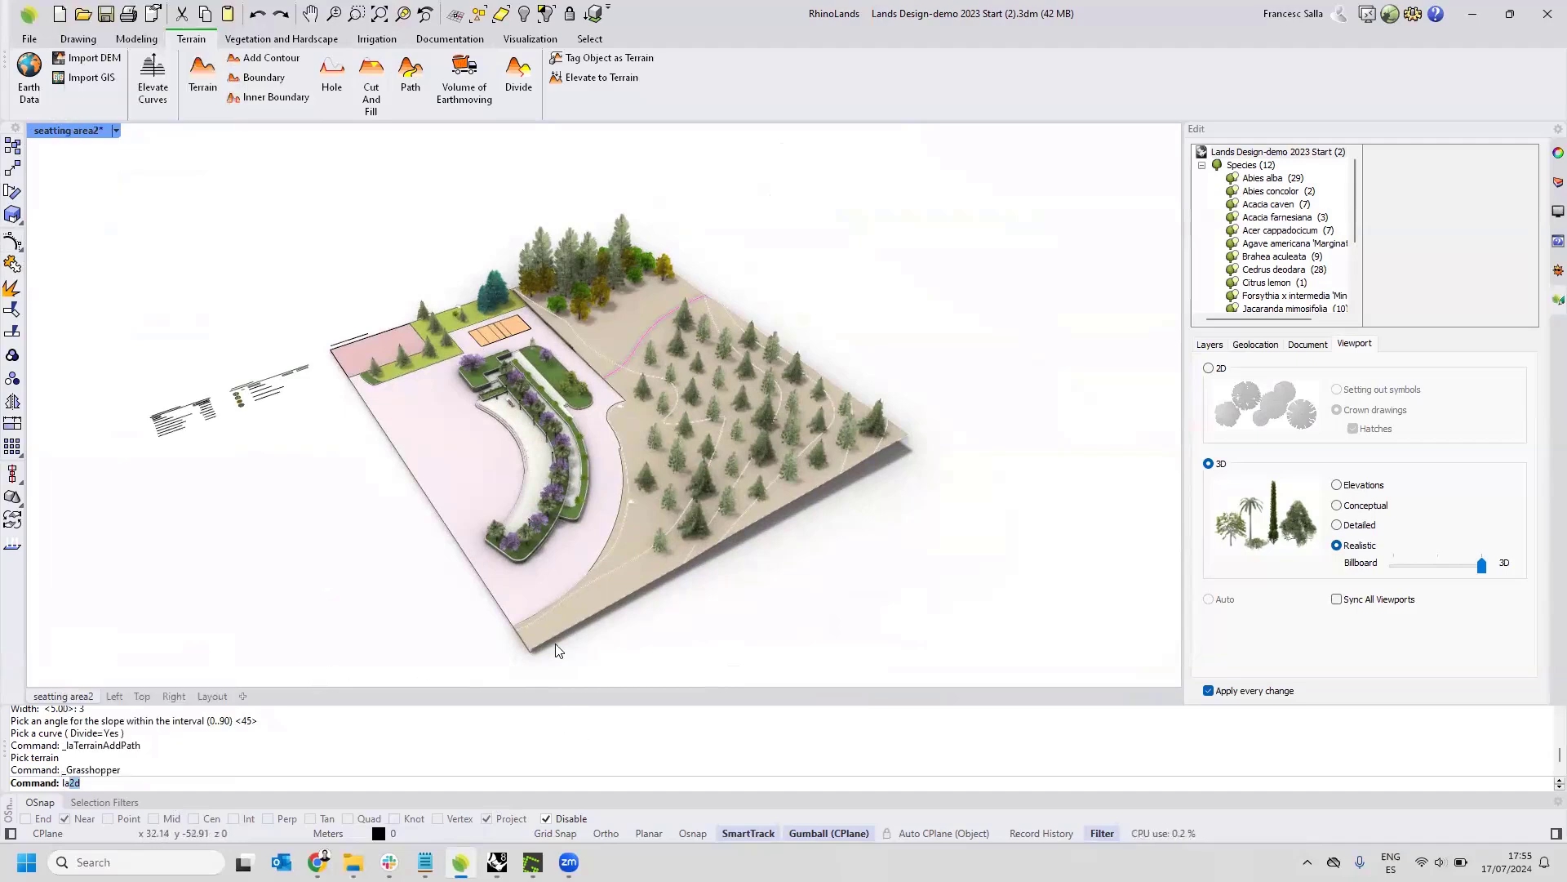
right_click_drag(600, 598, 661, 516)
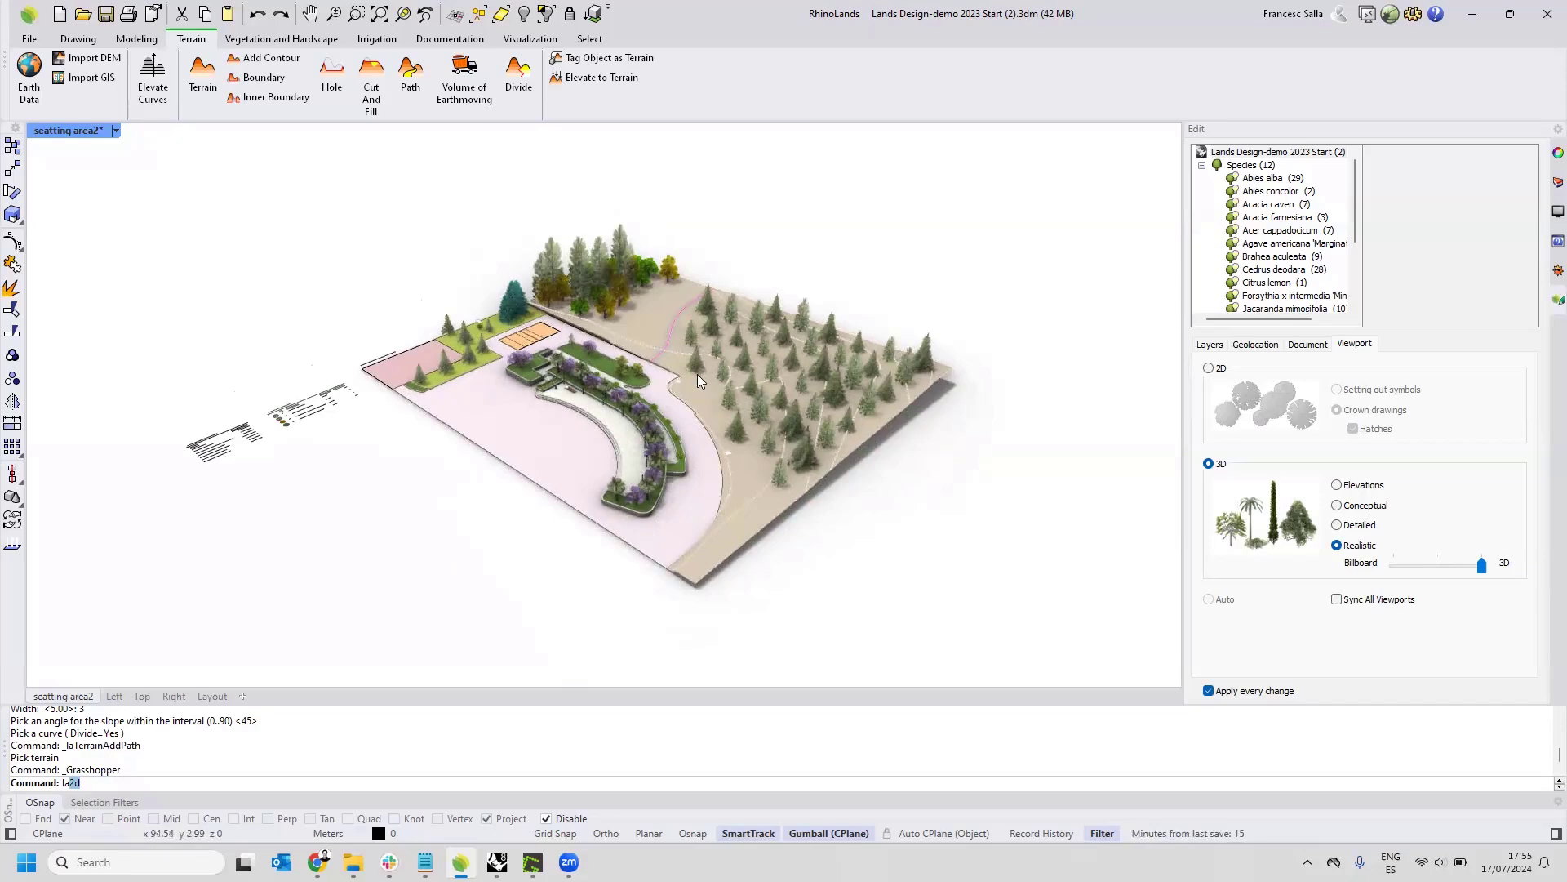
scroll(697, 374, "up", 4)
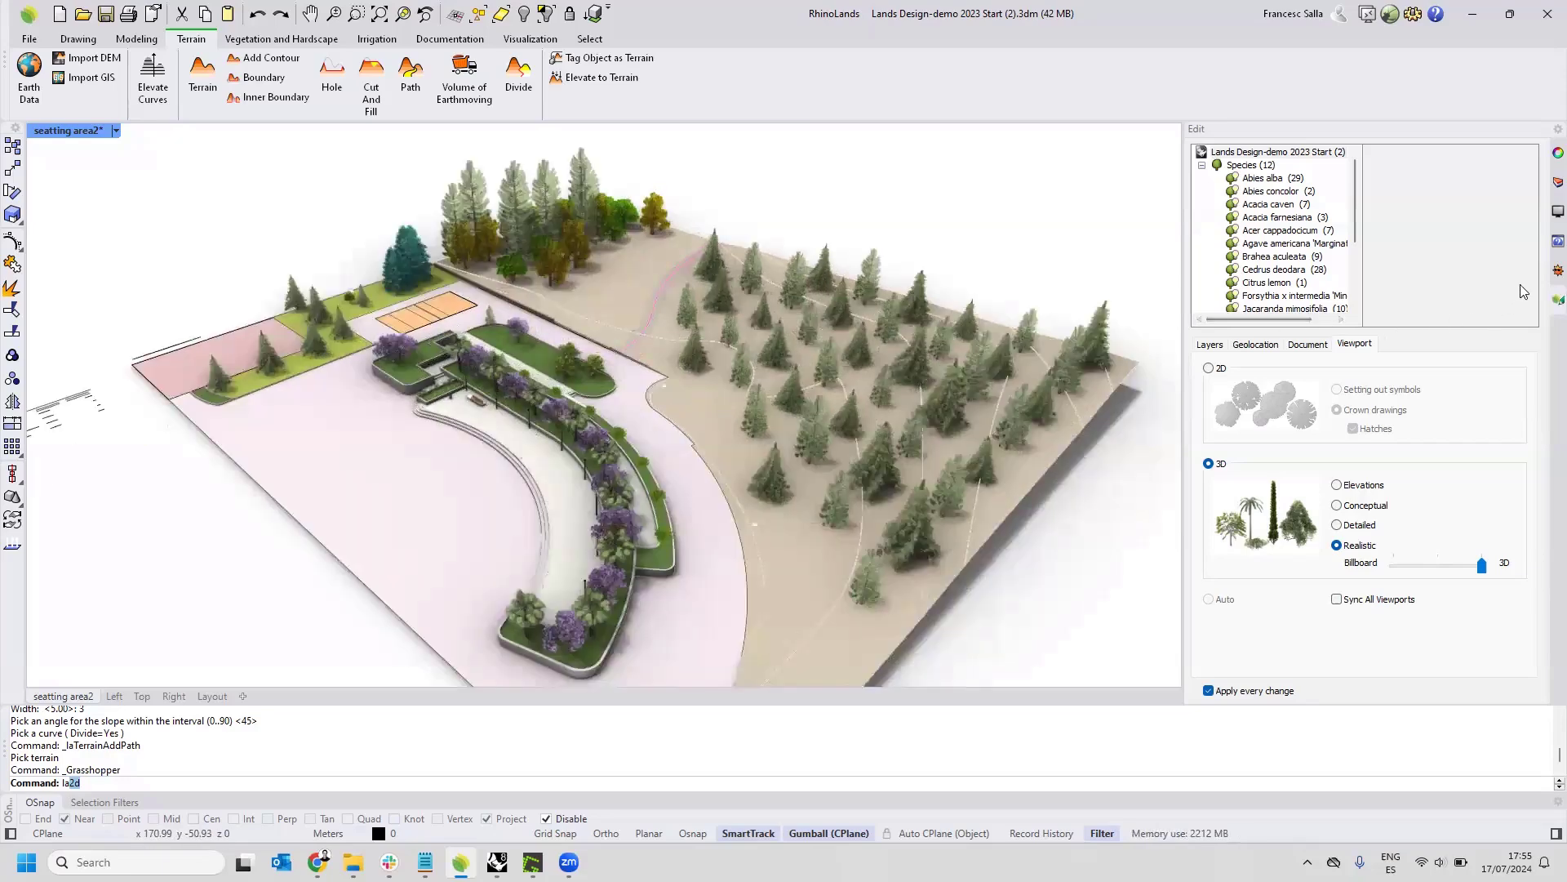
Open the sun settings and set the date to September 10, 2000 and the time to about 1:38 PM.
left_click(1545, 273)
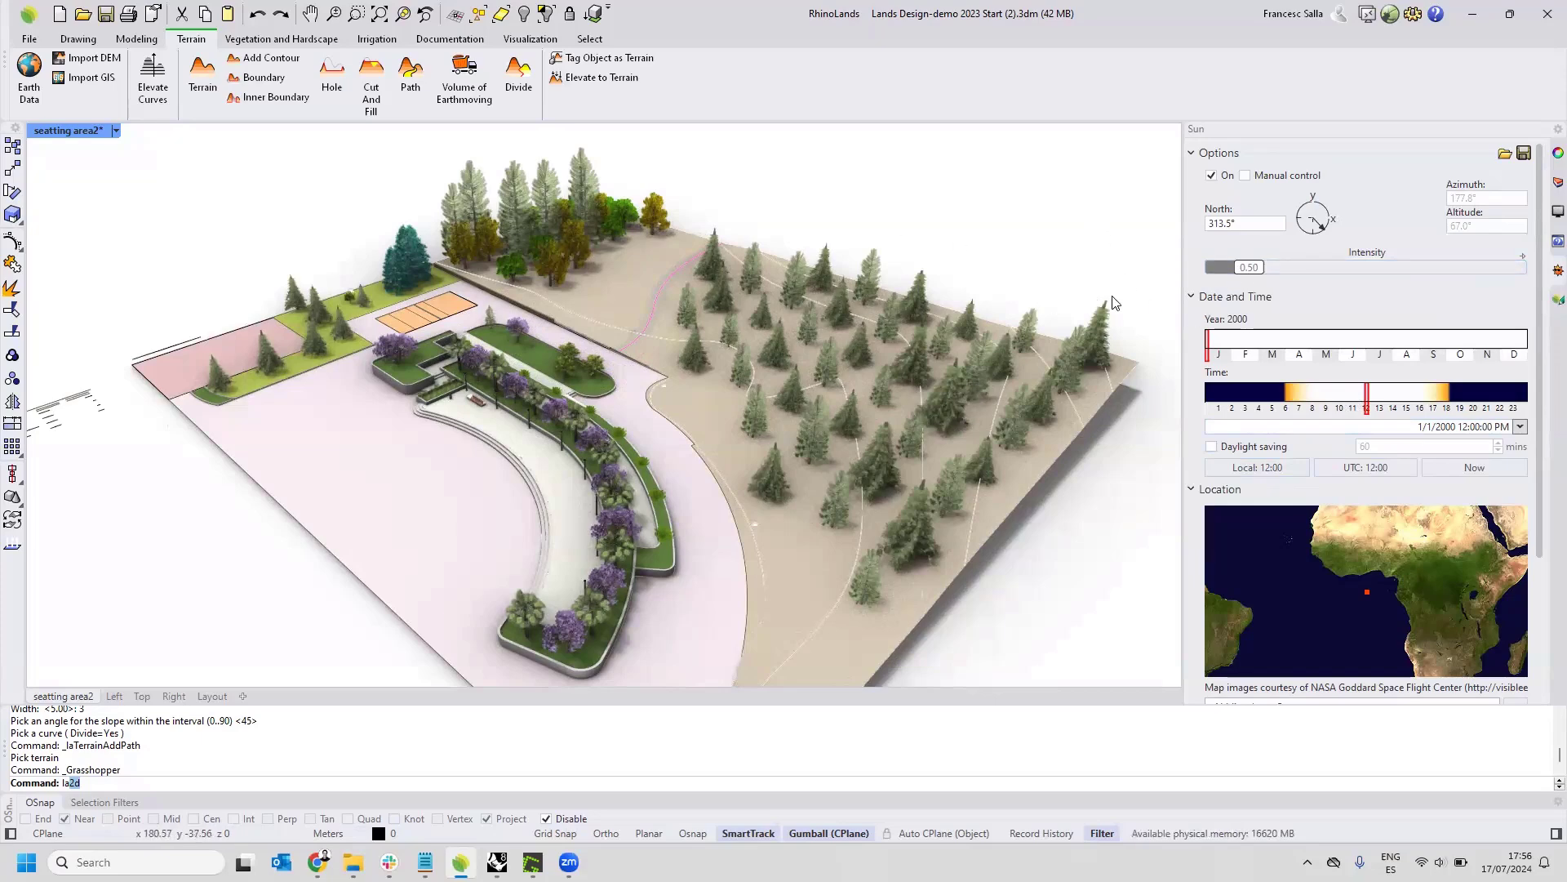
right_click_drag(1045, 358, 1010, 345)
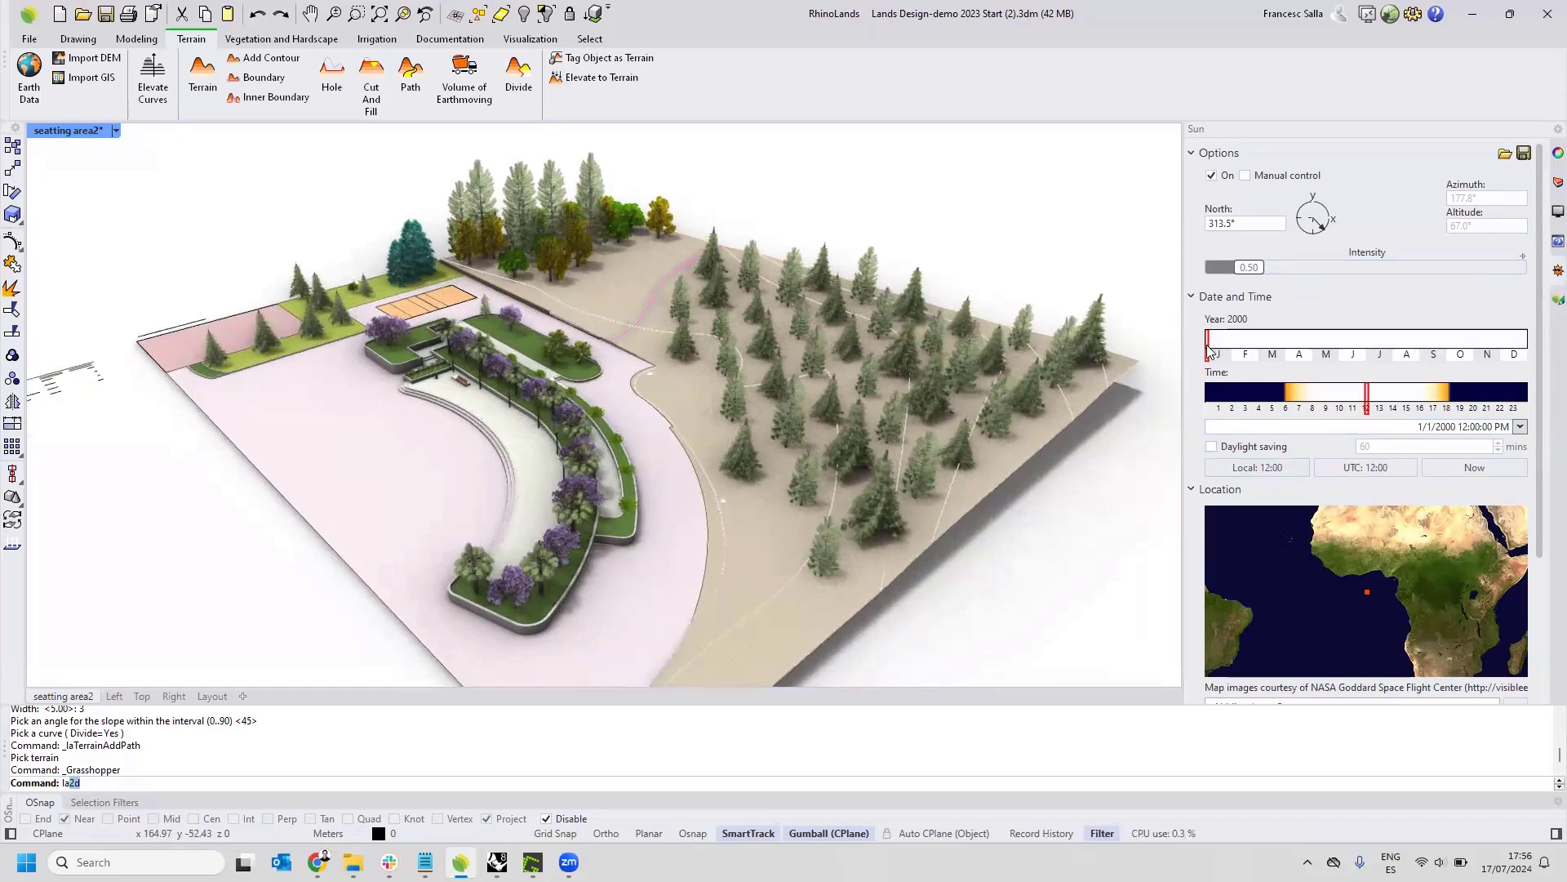
left_click_drag(1210, 349, 1431, 365)
mouse_move(1369, 406)
left_mouse_down()
mouse_move(1314, 411)
mouse_move(1391, 415)
left_mouse_up()
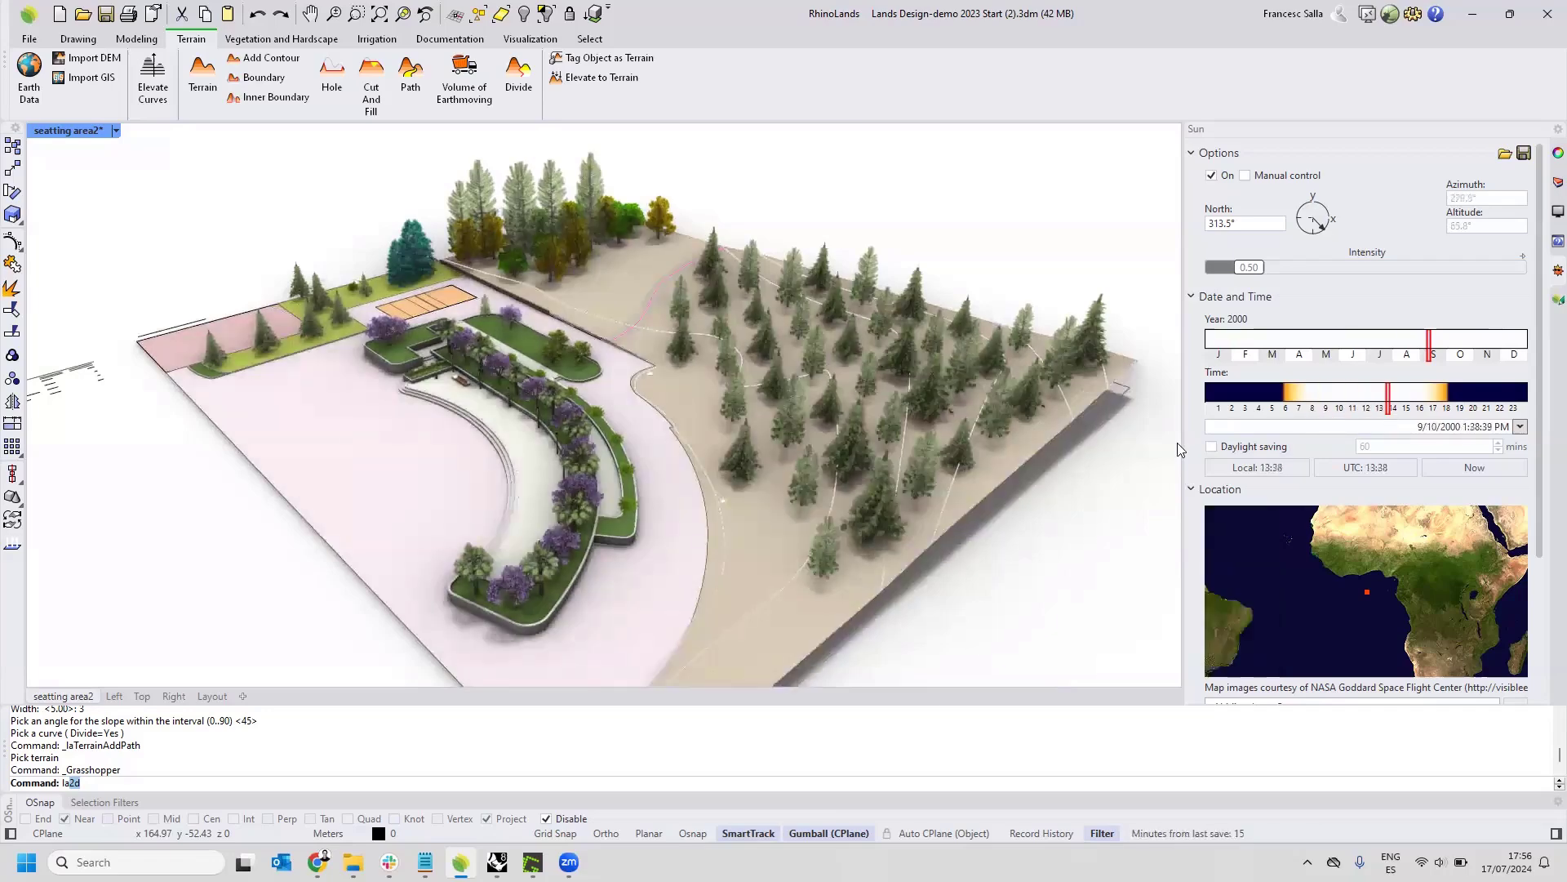
Set the sun's time of day to about 9:11 AM and examine the shadows across the site.
scroll(1025, 421, "up", 1)
scroll(898, 405, "up", 1)
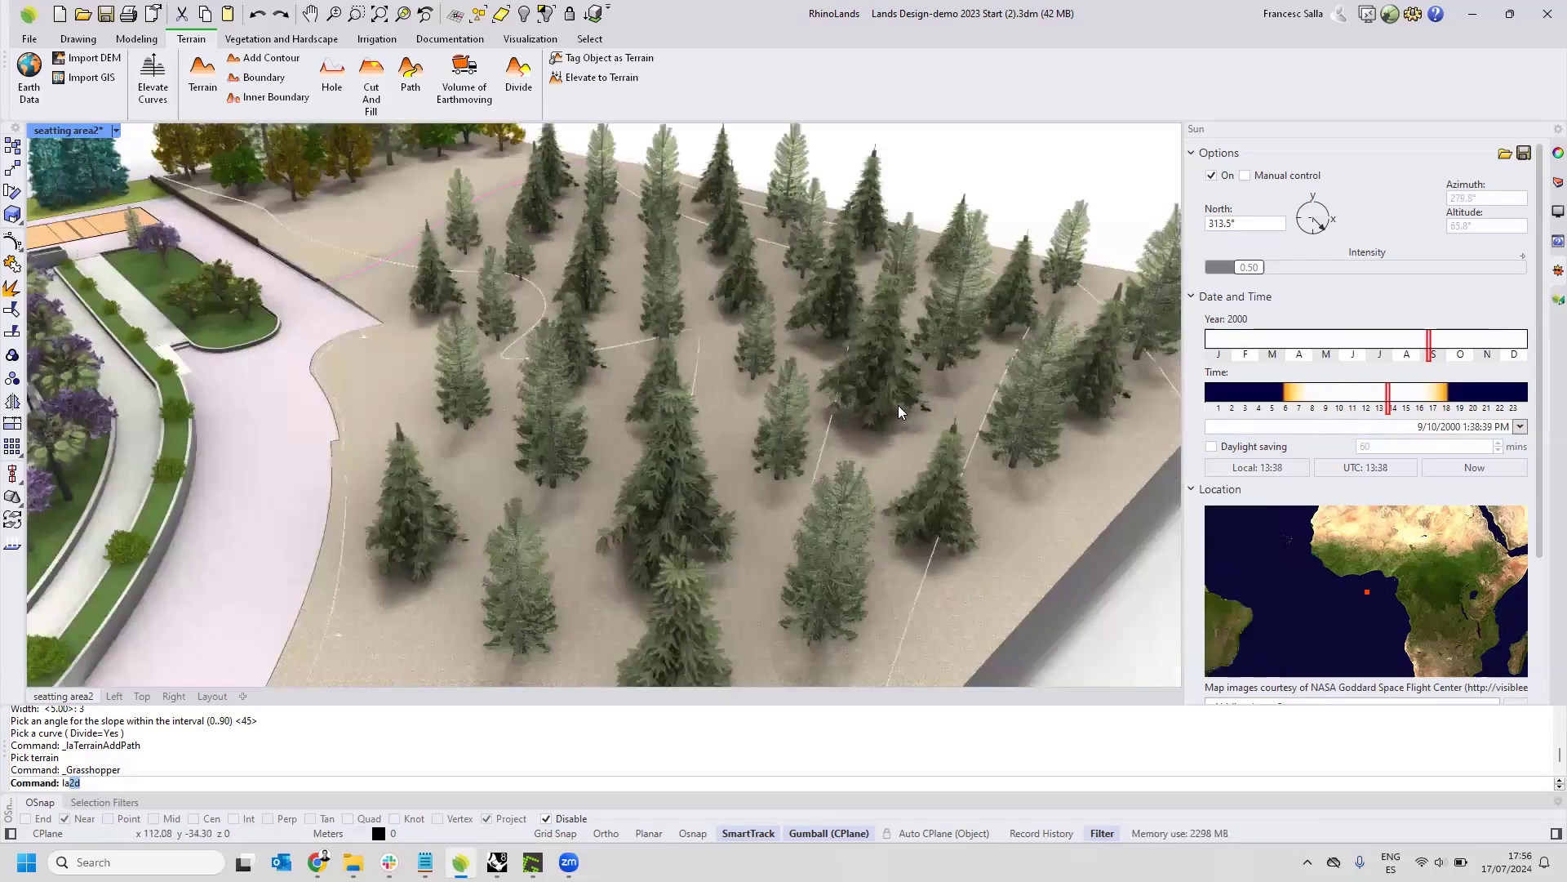
scroll(745, 405, "down", 2)
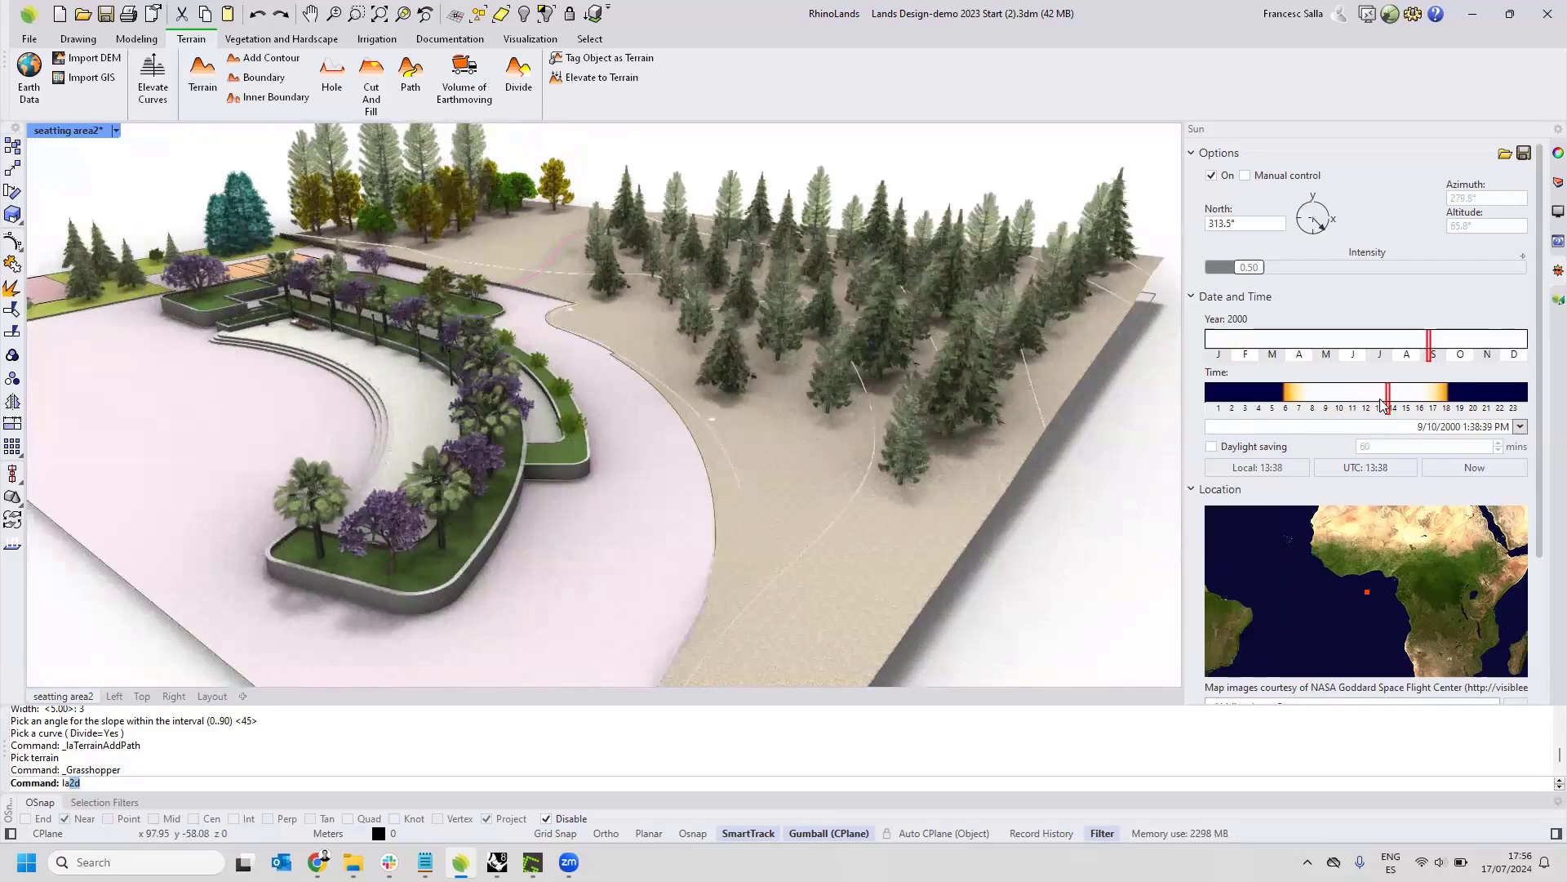
mouse_move(1384, 405)
left_mouse_down()
mouse_move(1431, 406)
mouse_move(1328, 408)
left_mouse_up()
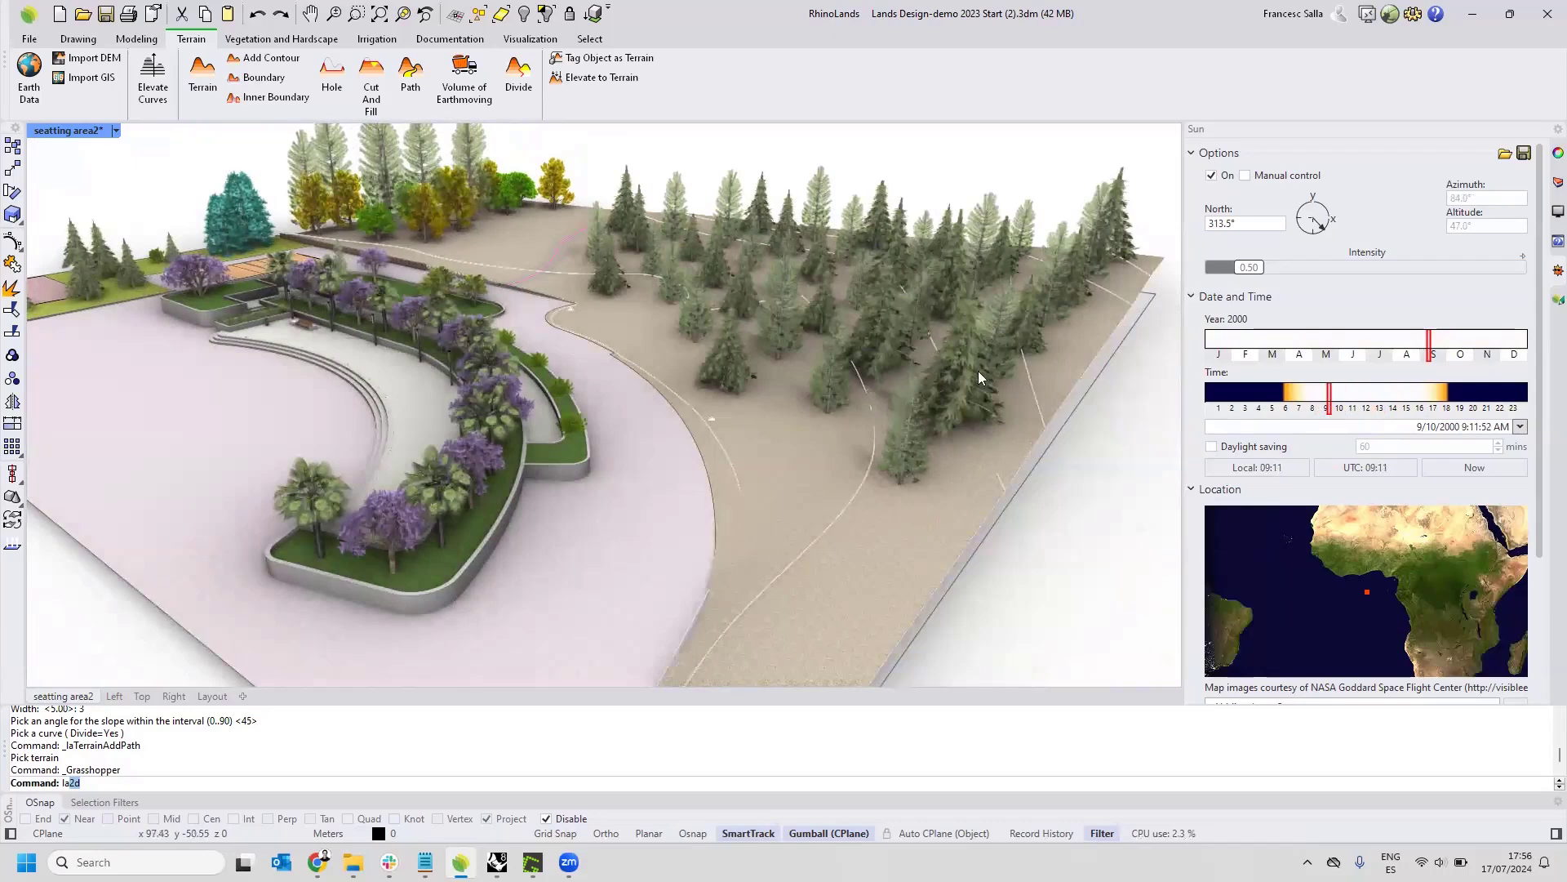
right_click_drag(843, 386, 882, 311)
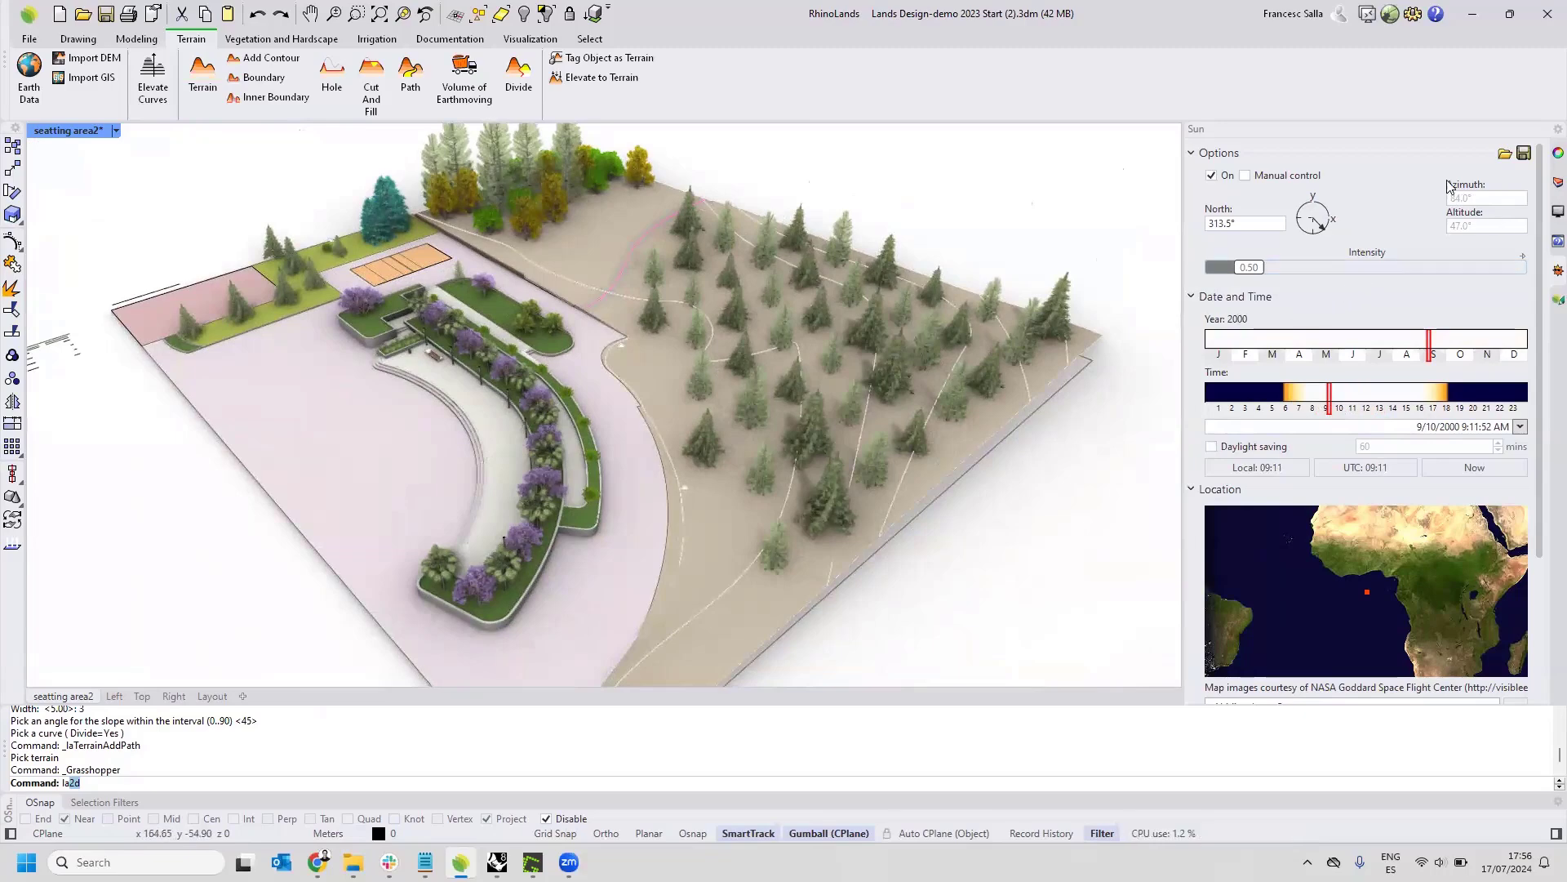
Open the animation settings beside the rendered view of the site.
left_click(1368, 14)
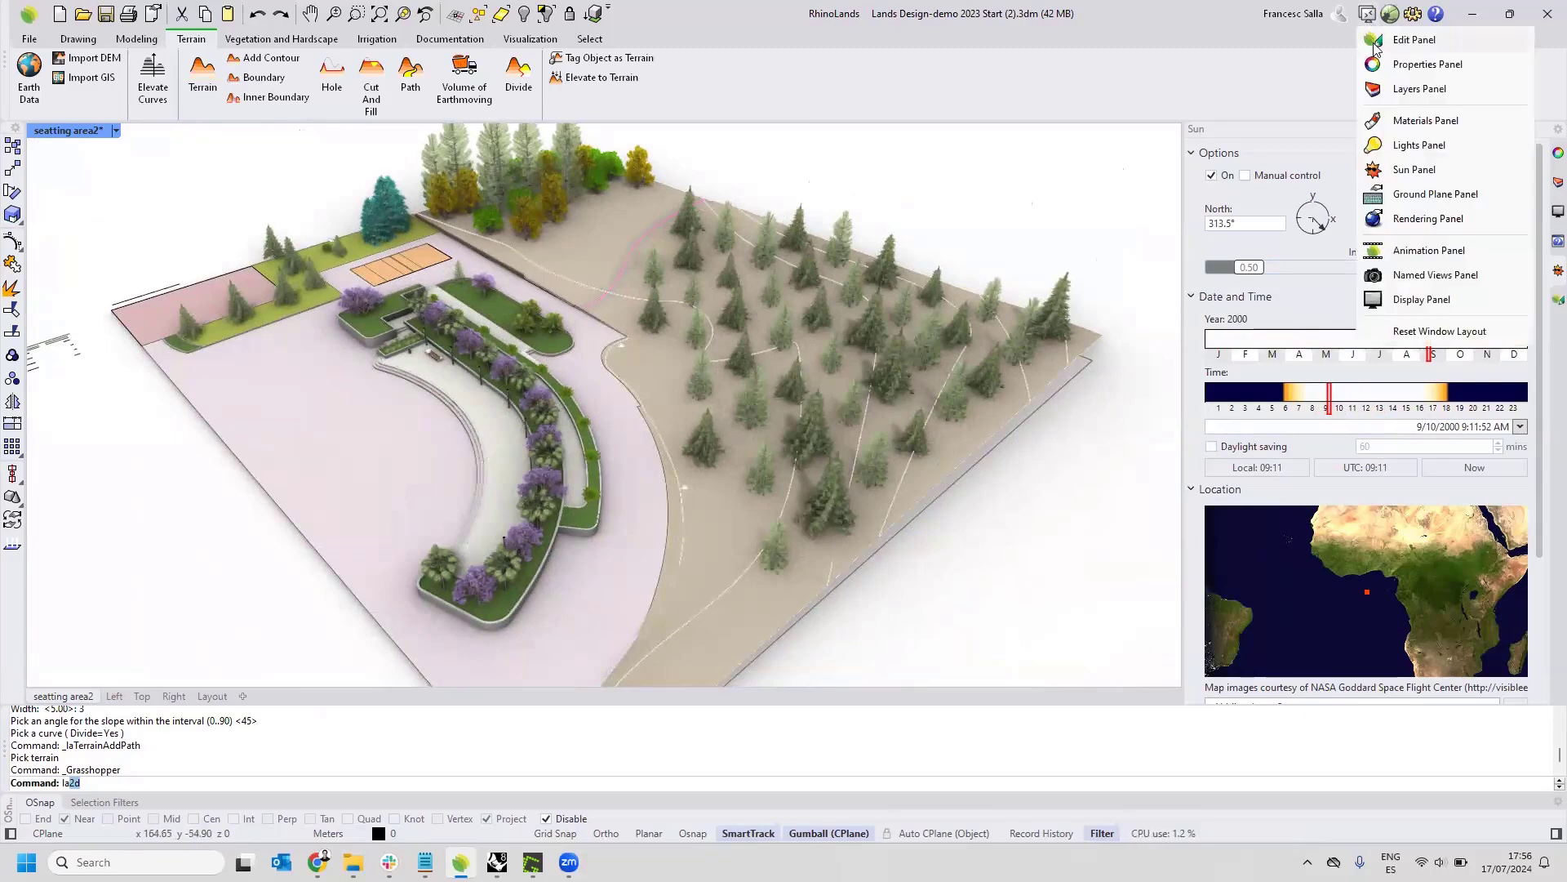
left_click(1420, 250)
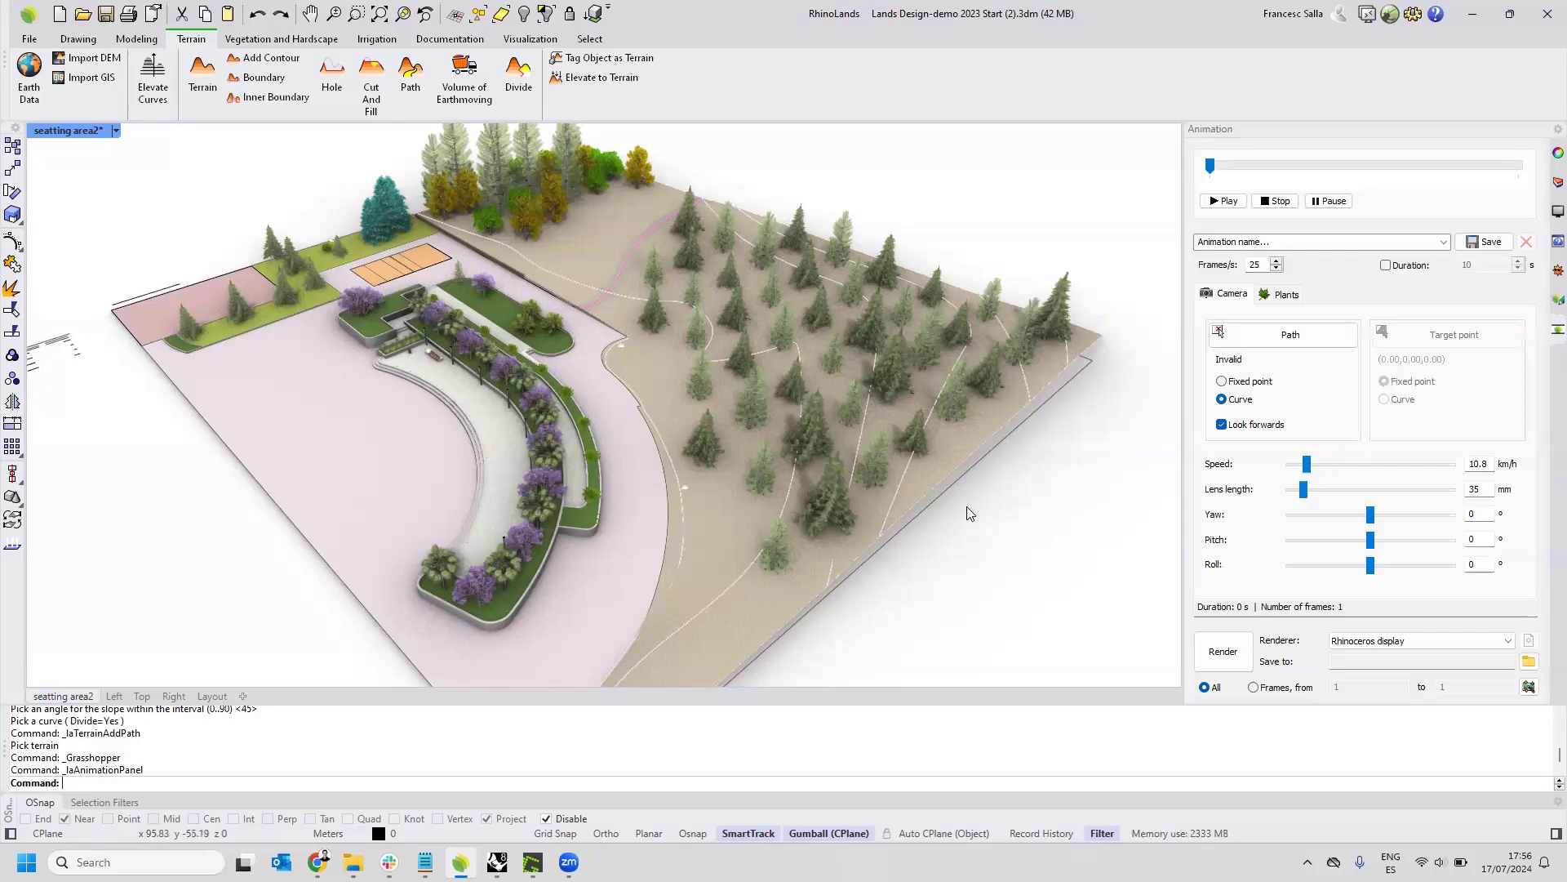
right_click_drag(942, 446, 722, 402)
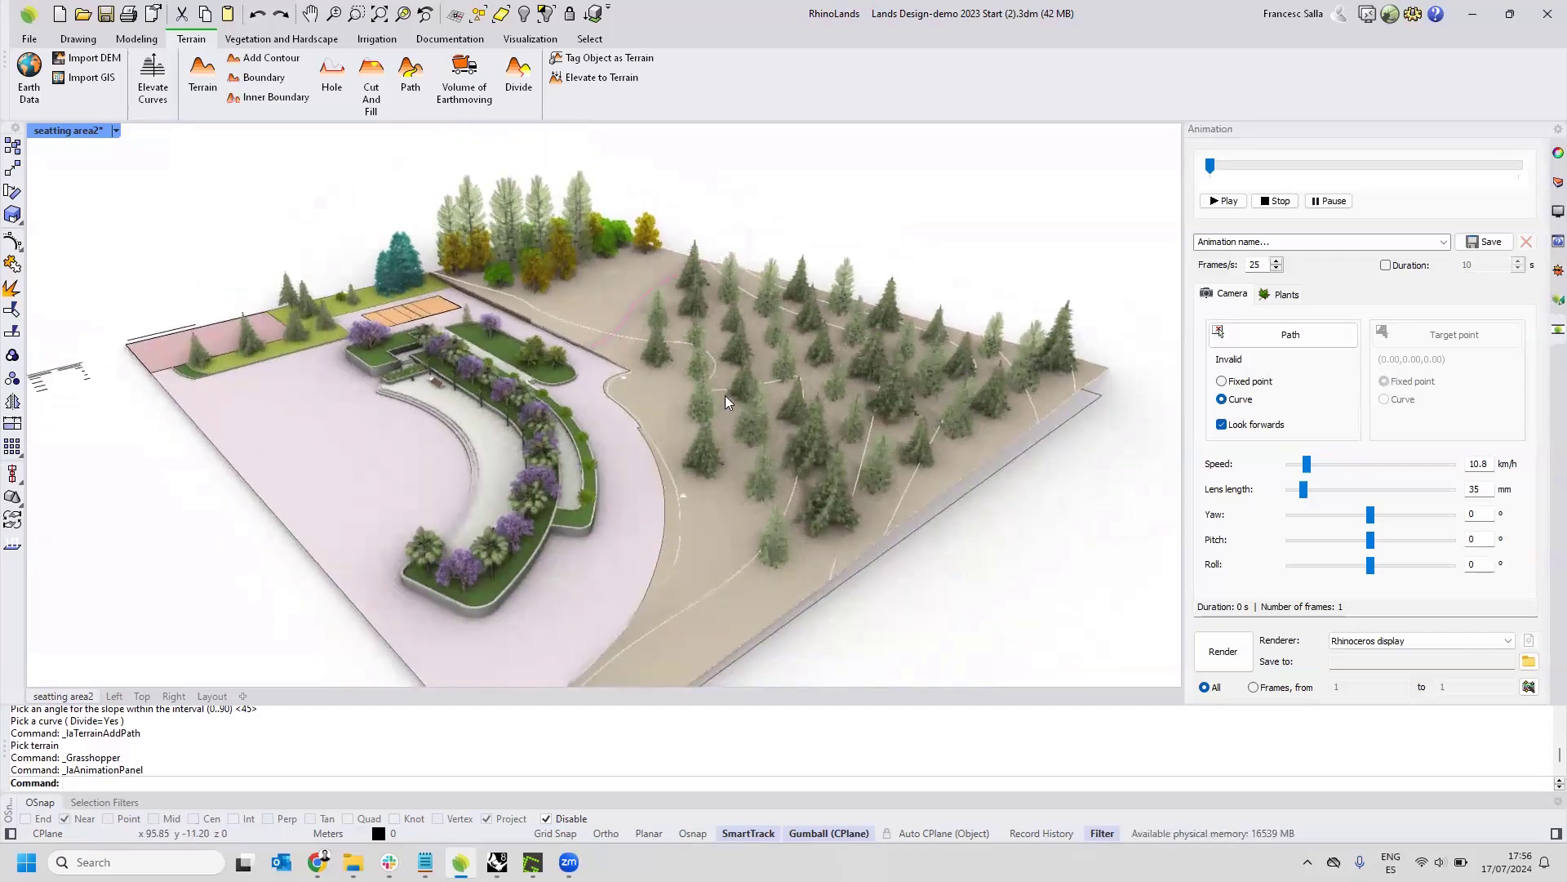
scroll(594, 353, "up", 3)
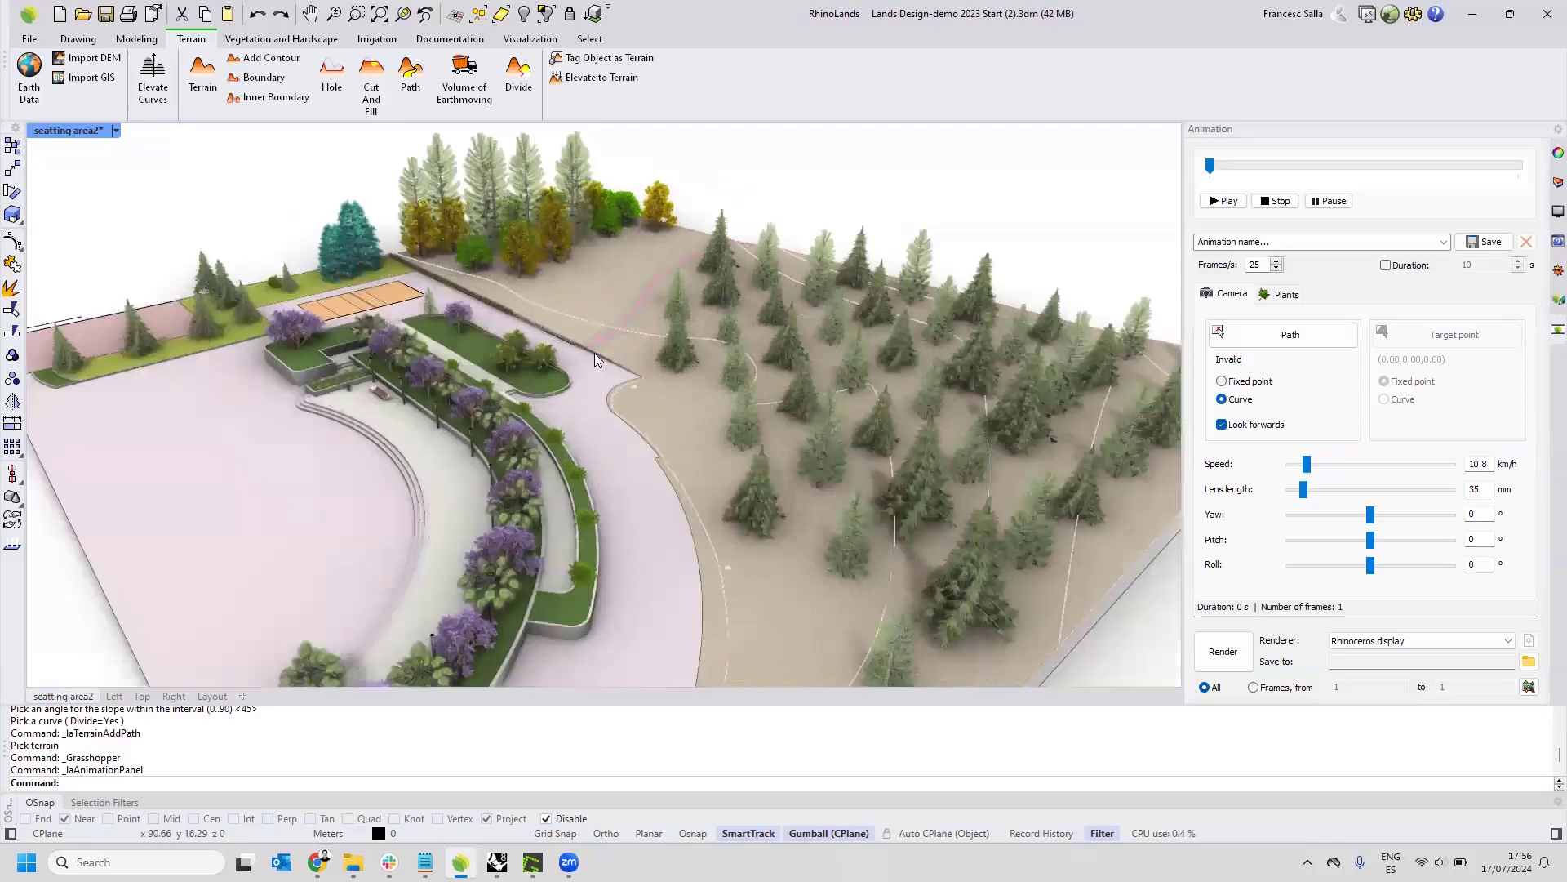
Walk through the forested terrain toward the planted seating area in Walk Mode, and leave the mode.
left_click(530, 38)
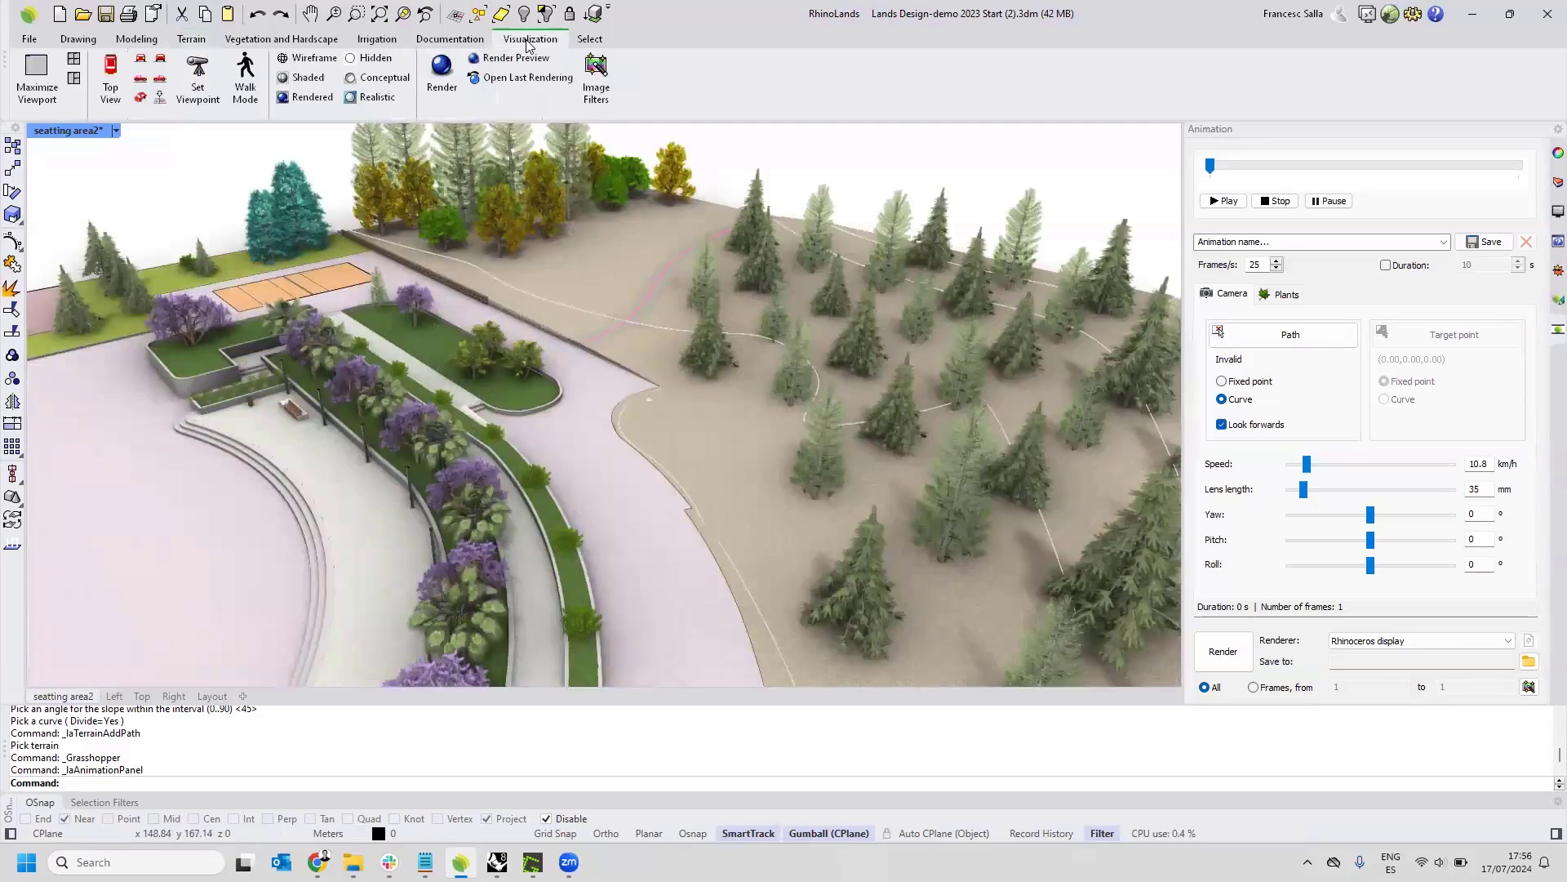
right_click_drag(764, 381, 725, 392, "shift")
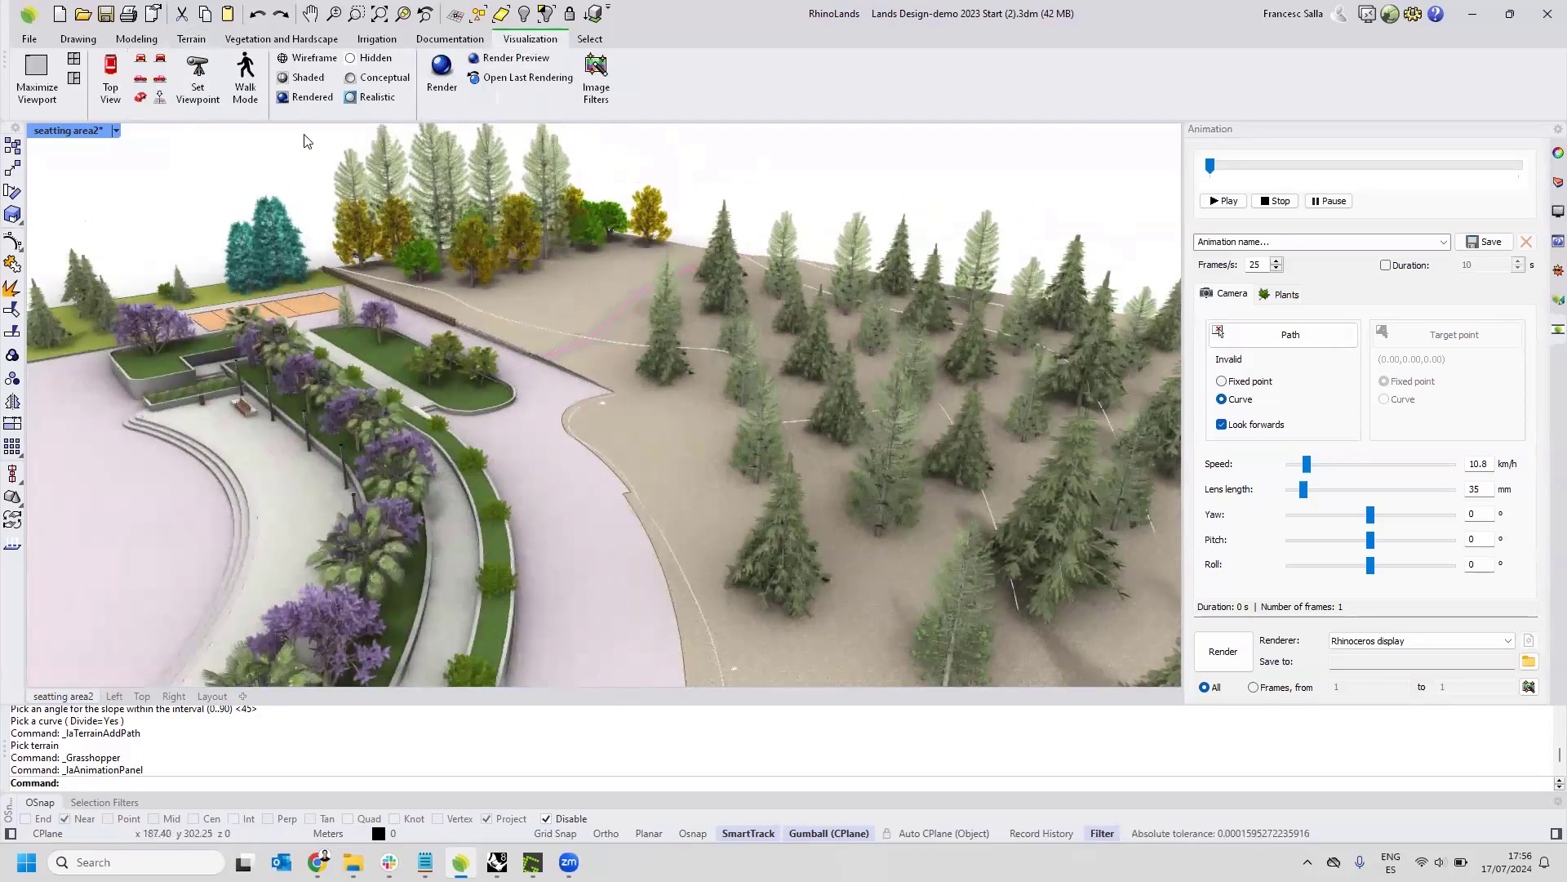
left_click(245, 74)
key("Up")
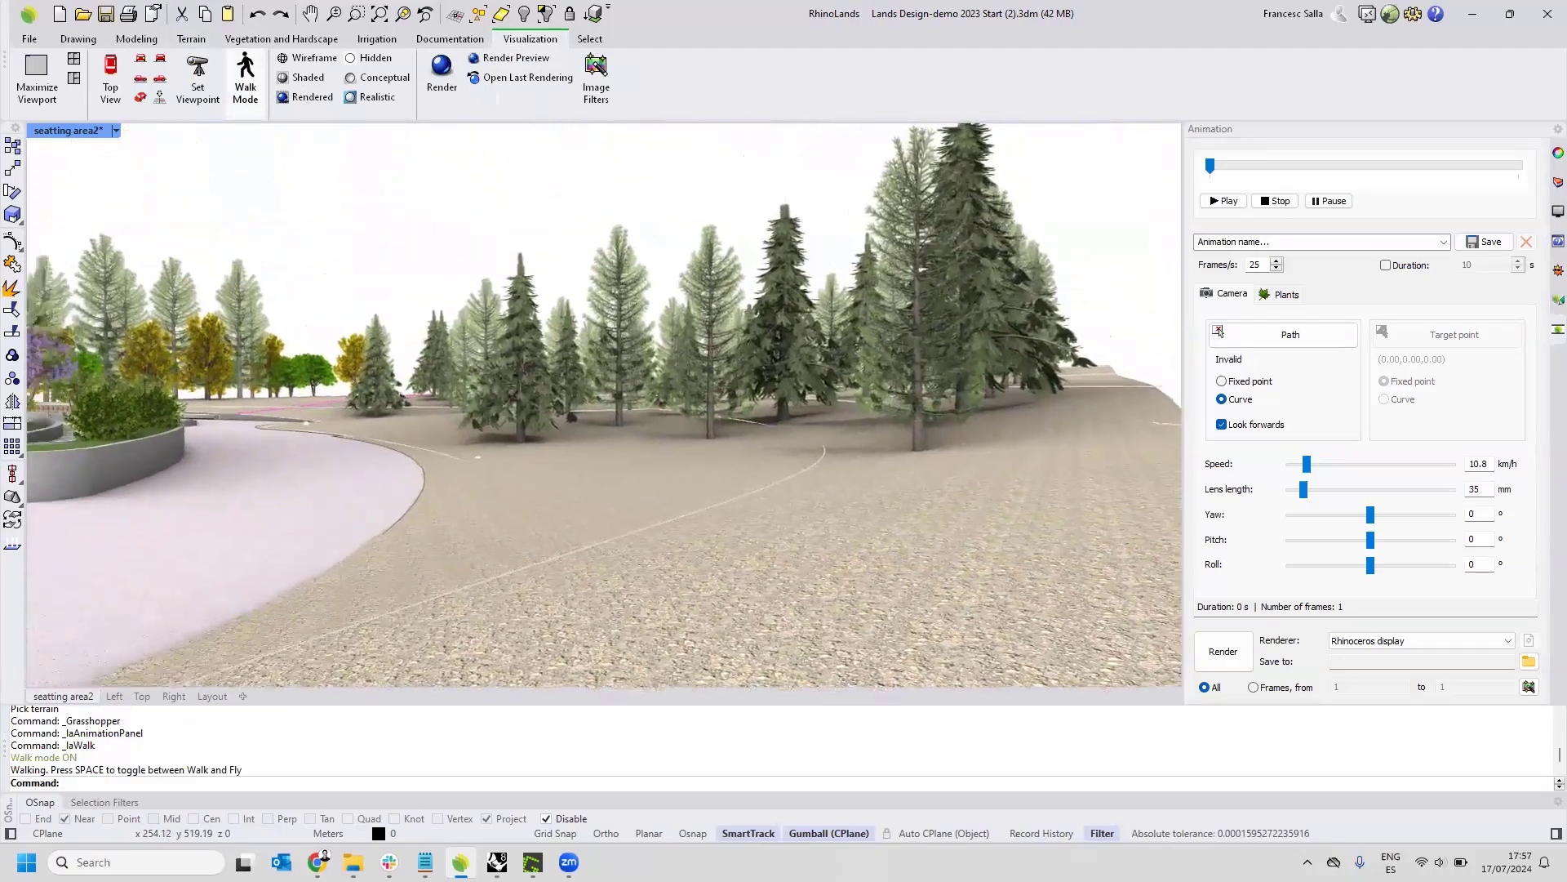
key("Up")
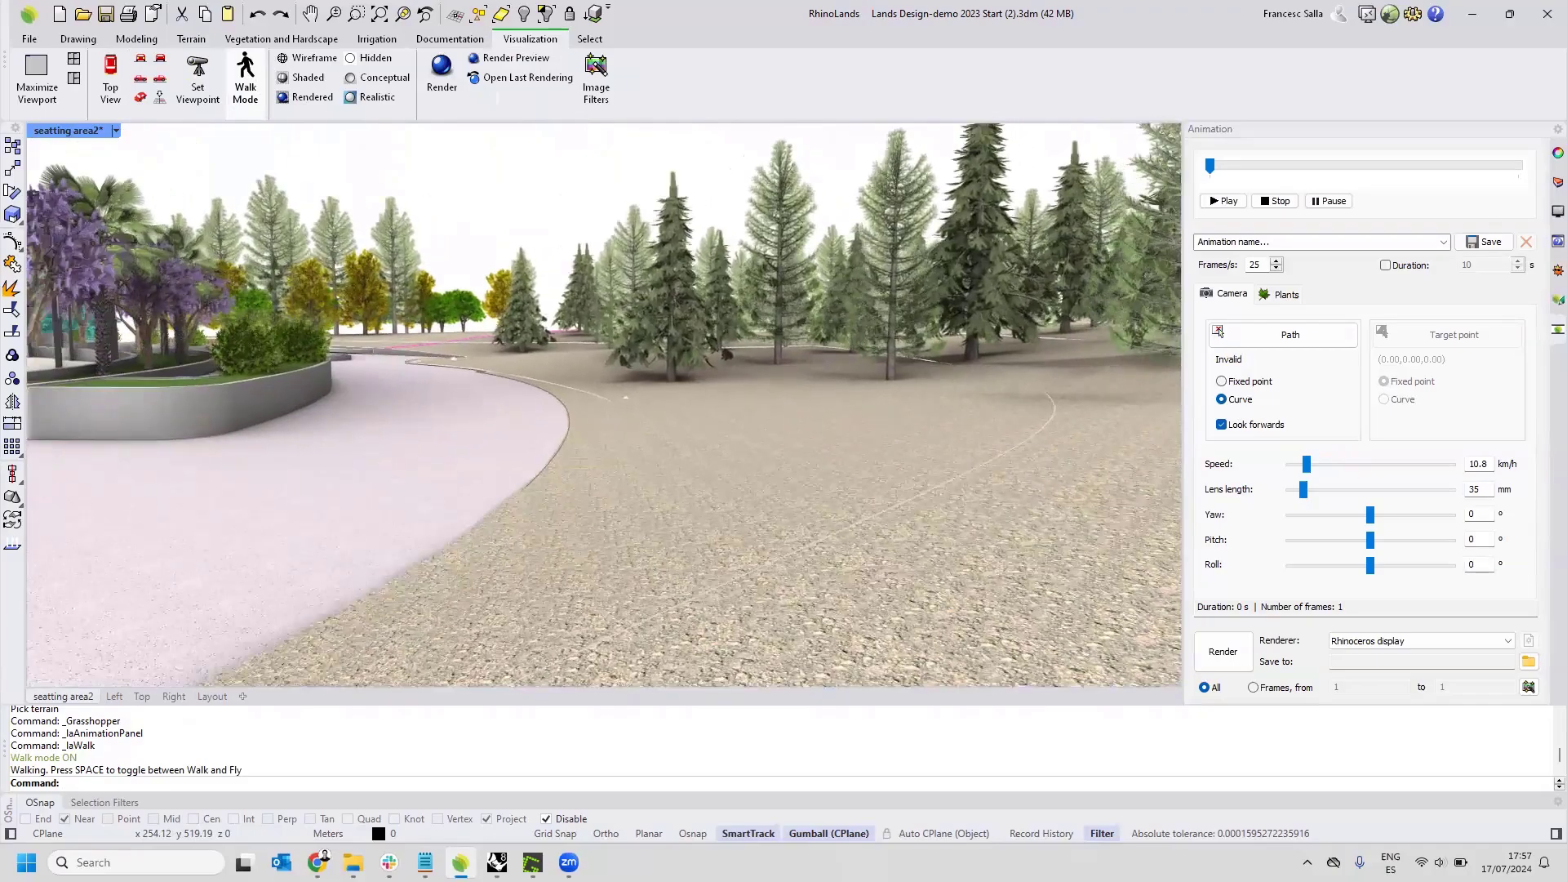
key("Up")
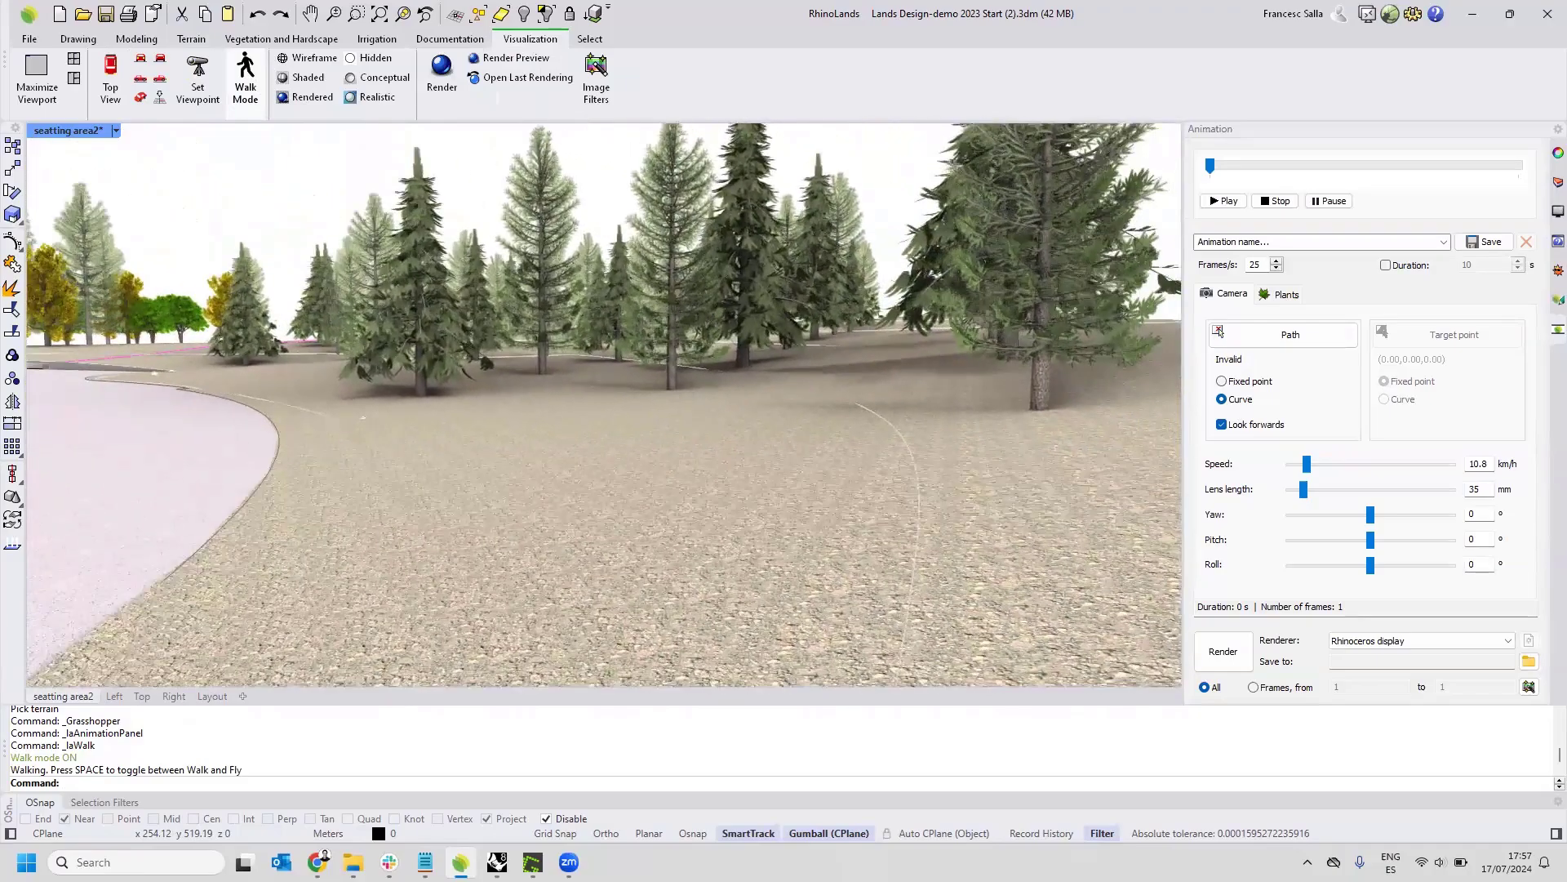
key("Up")
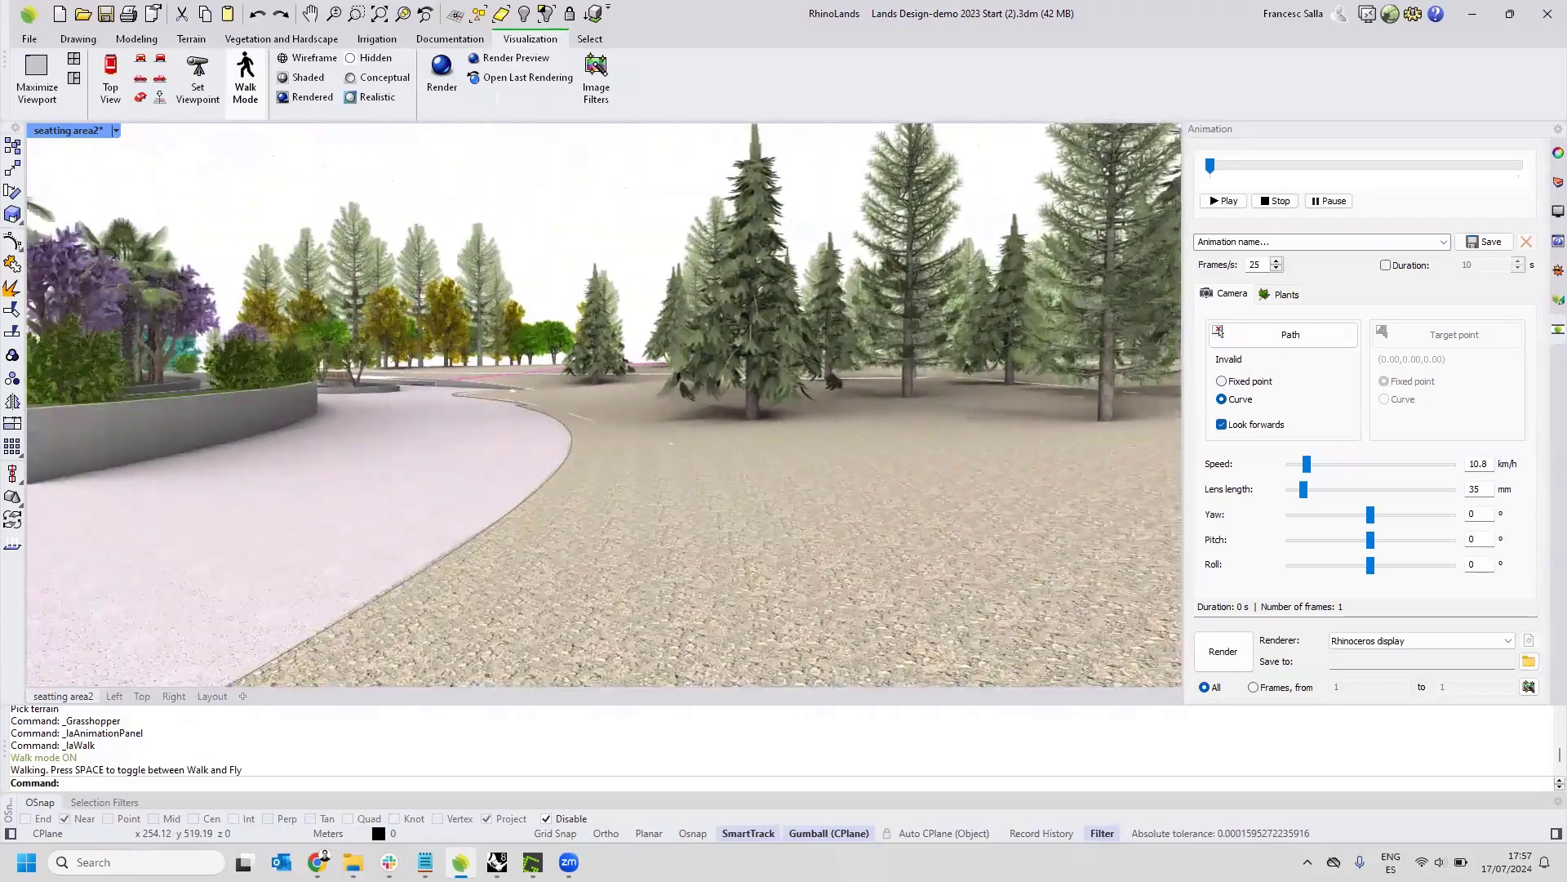
key("Up")
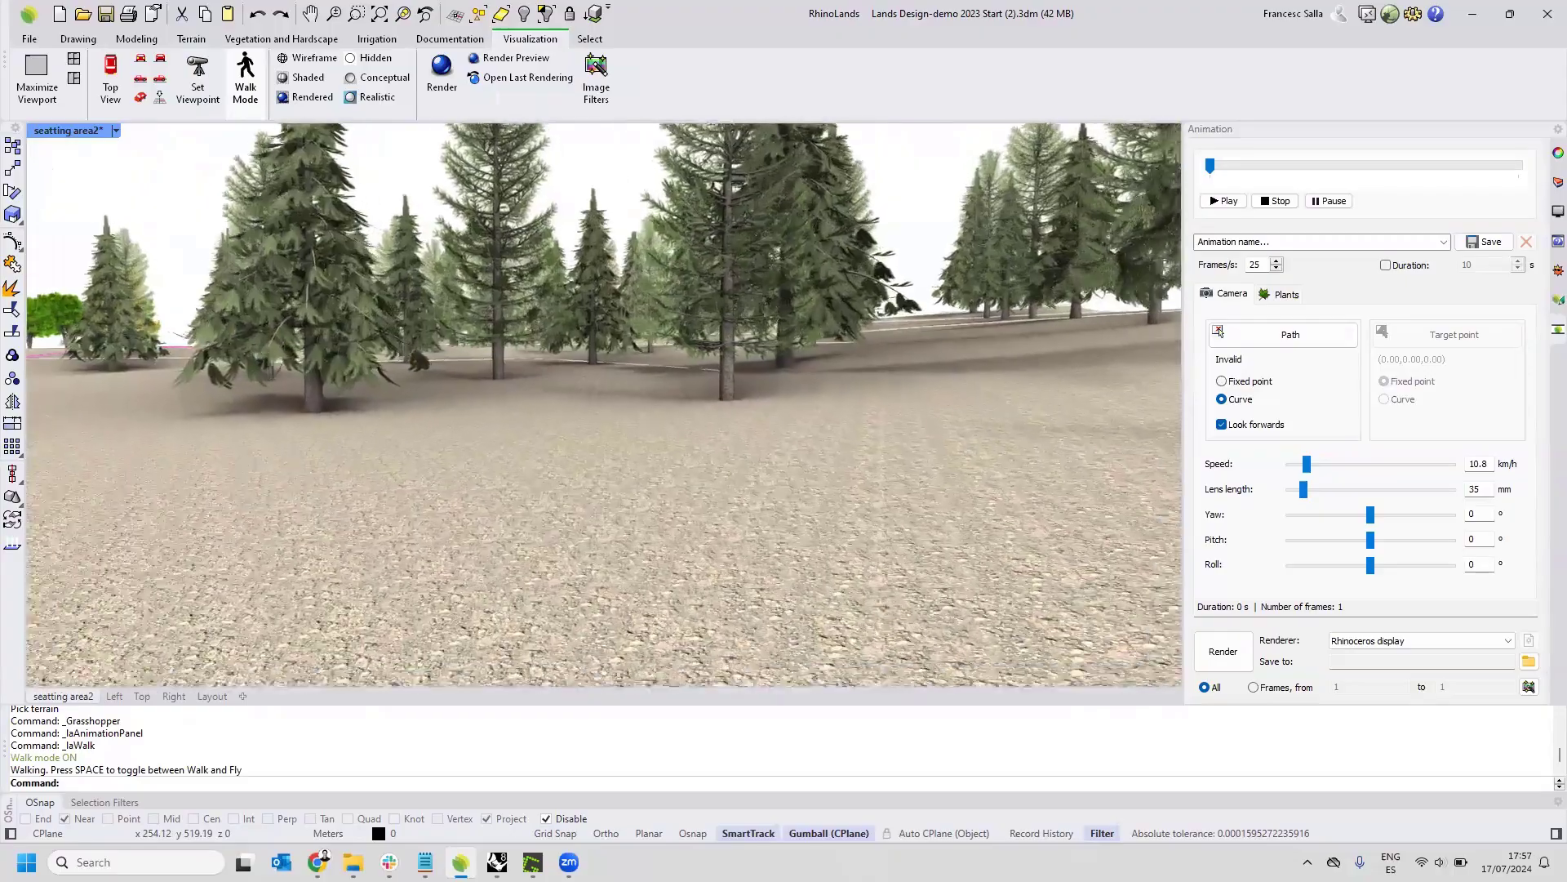
key("Up")
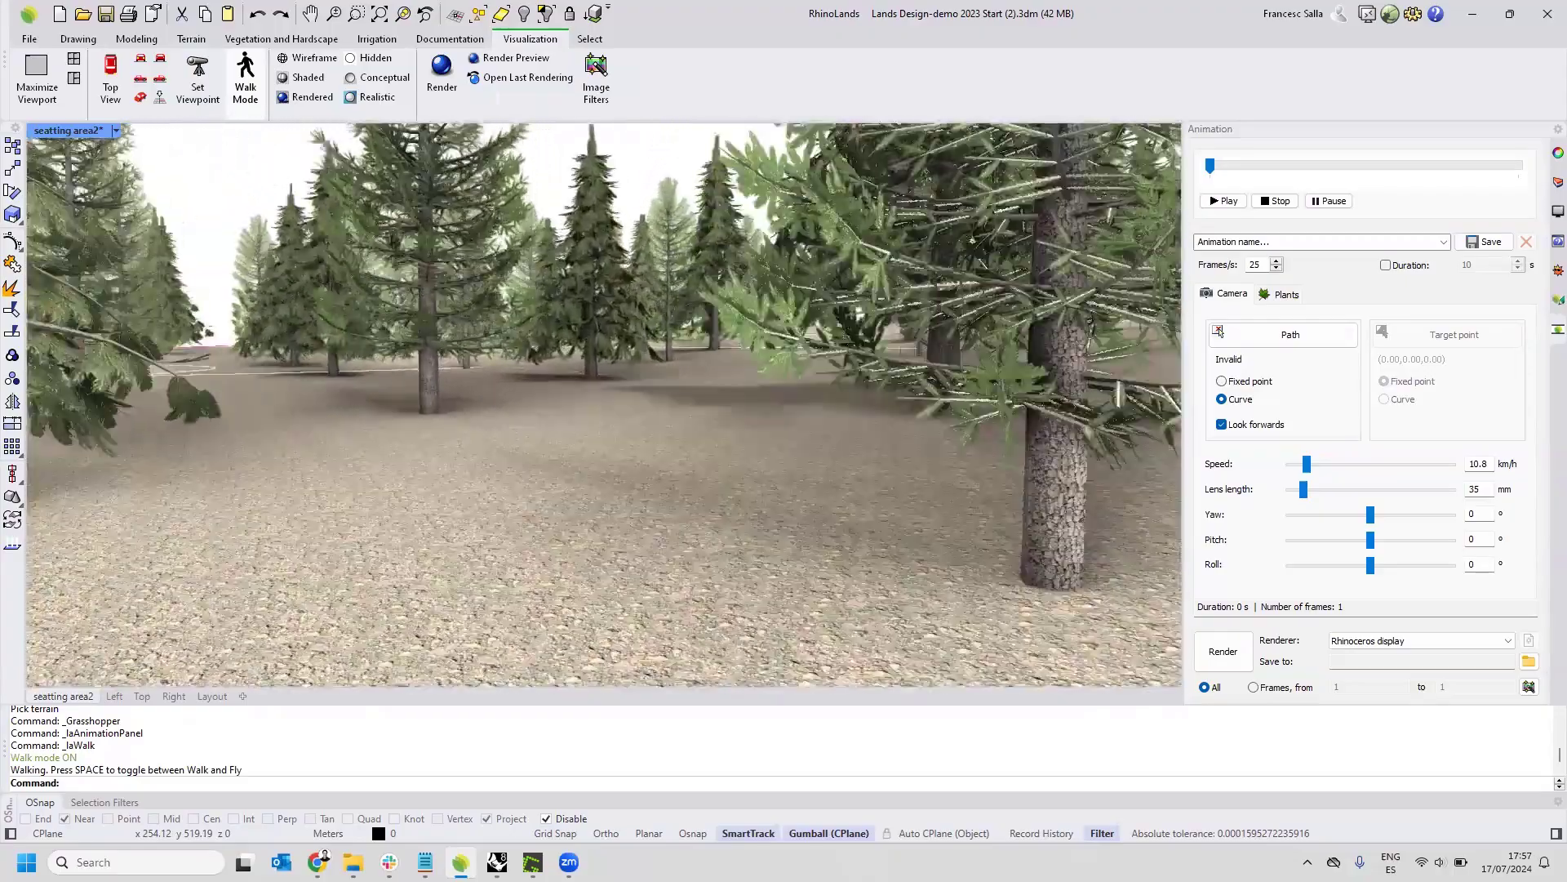
key("Up")
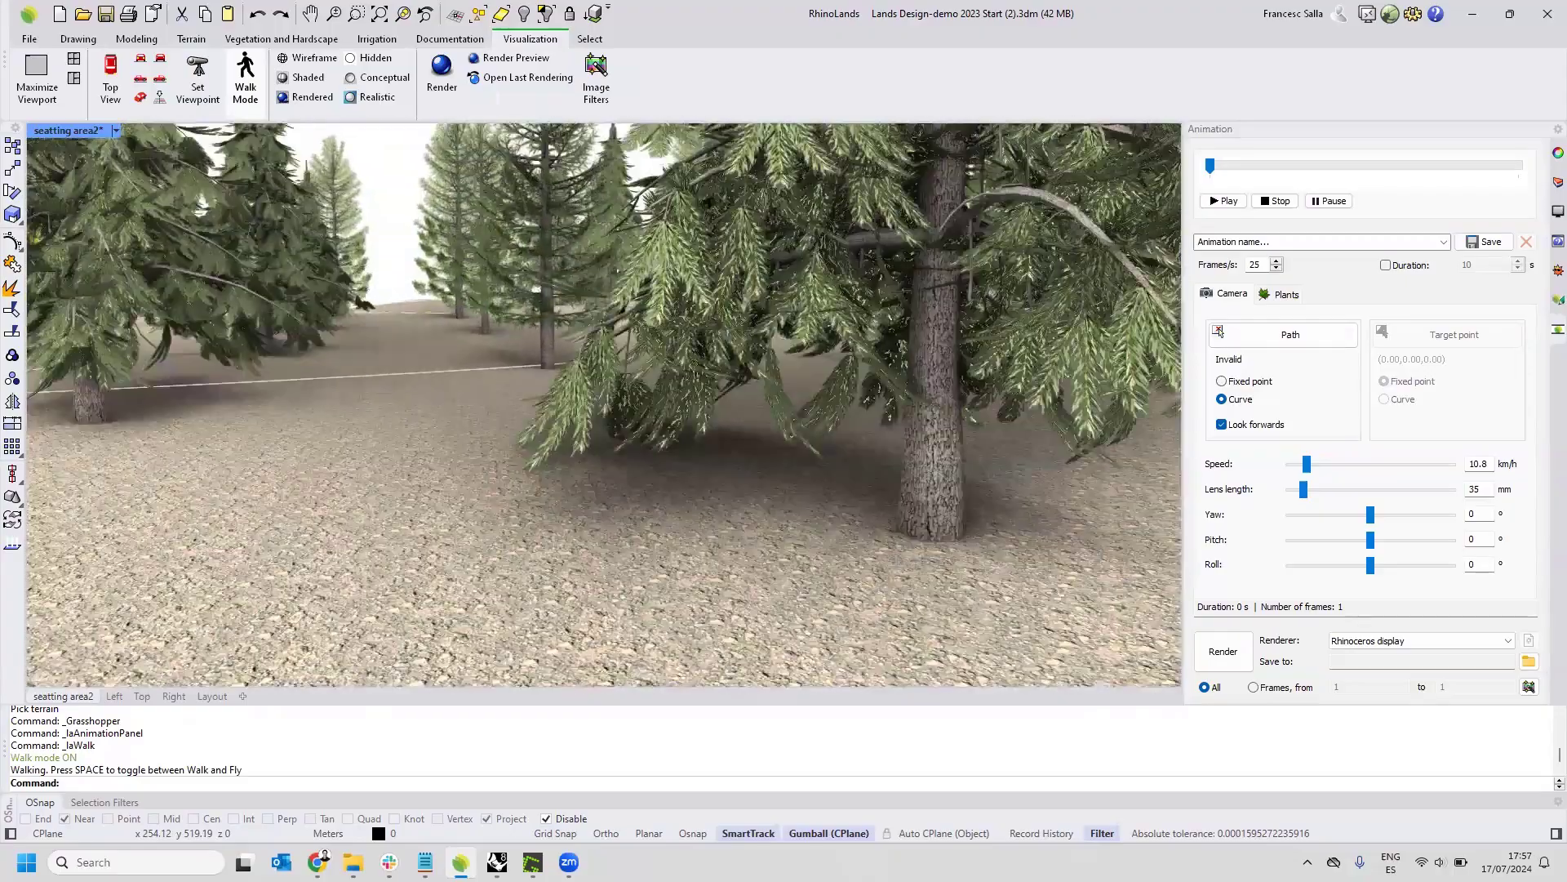
key("Up")
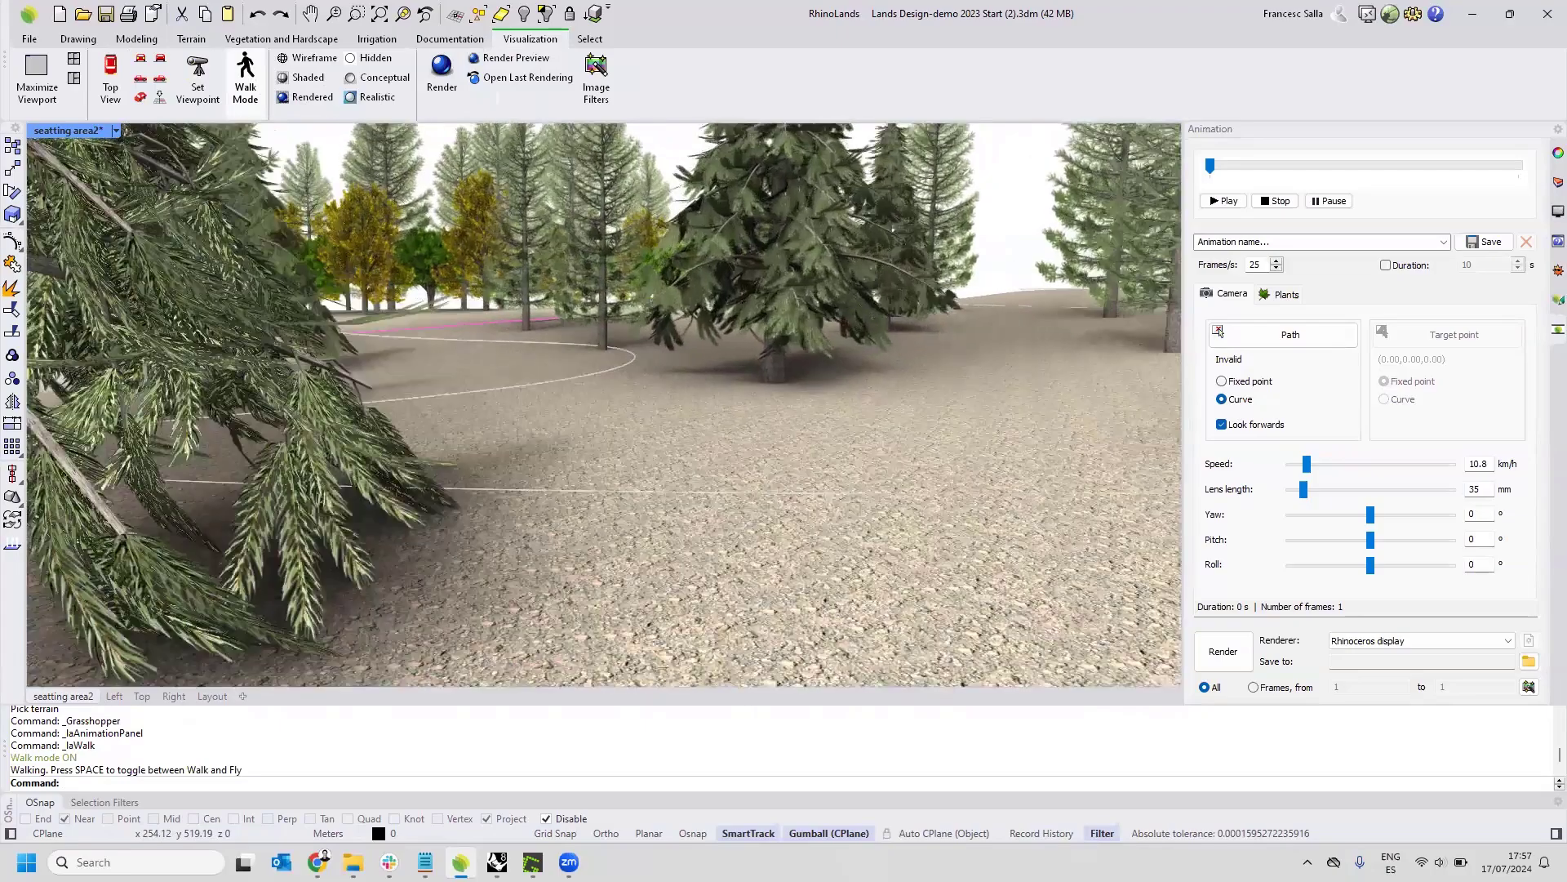
key("Up")
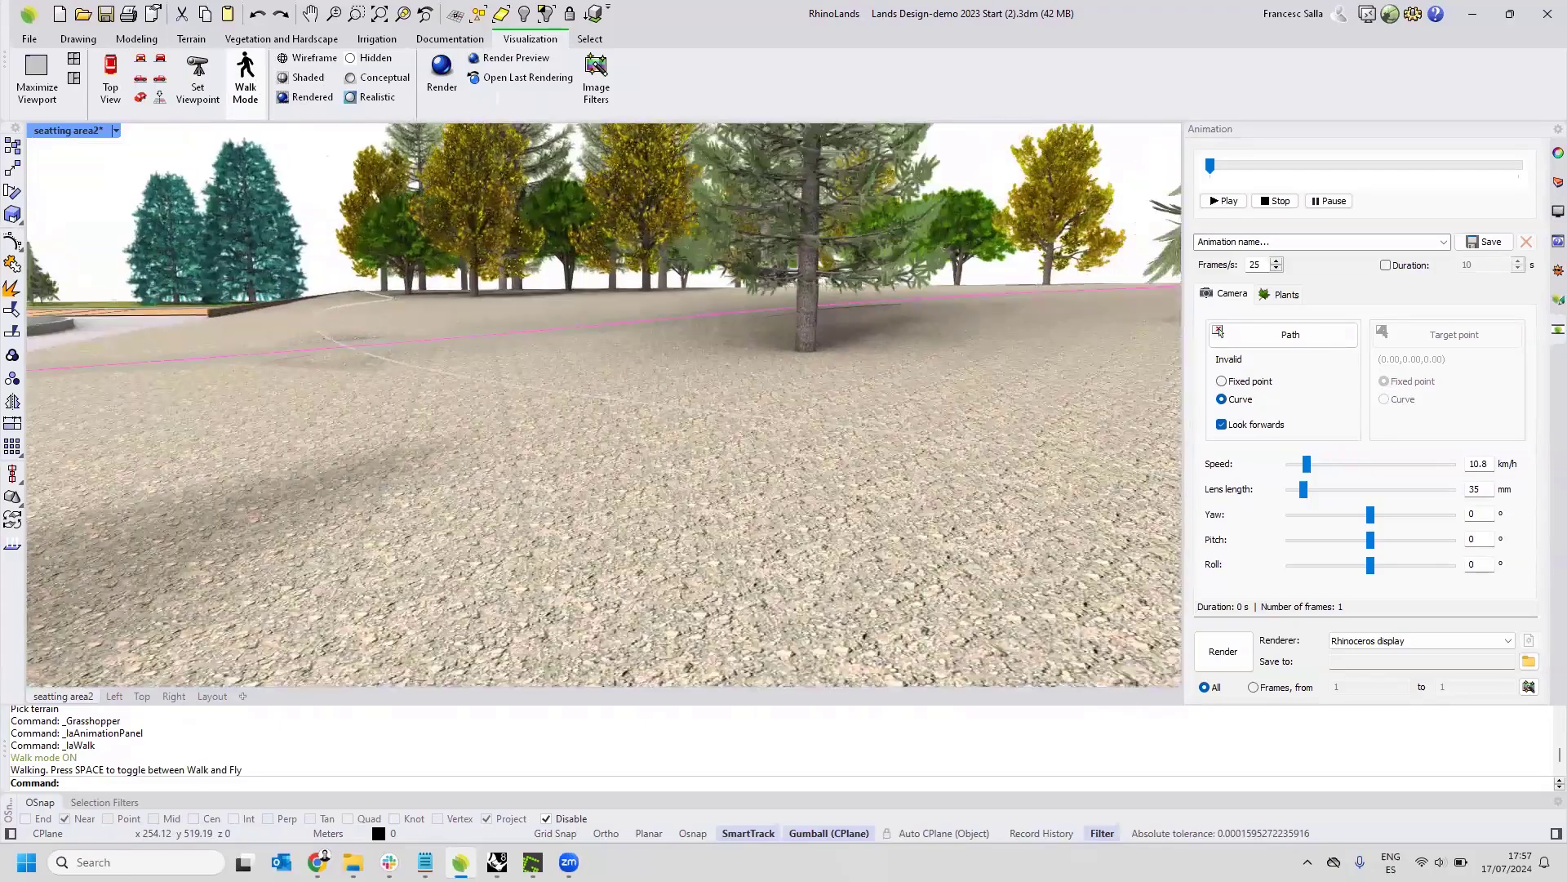
key("Up")
key("Escape")
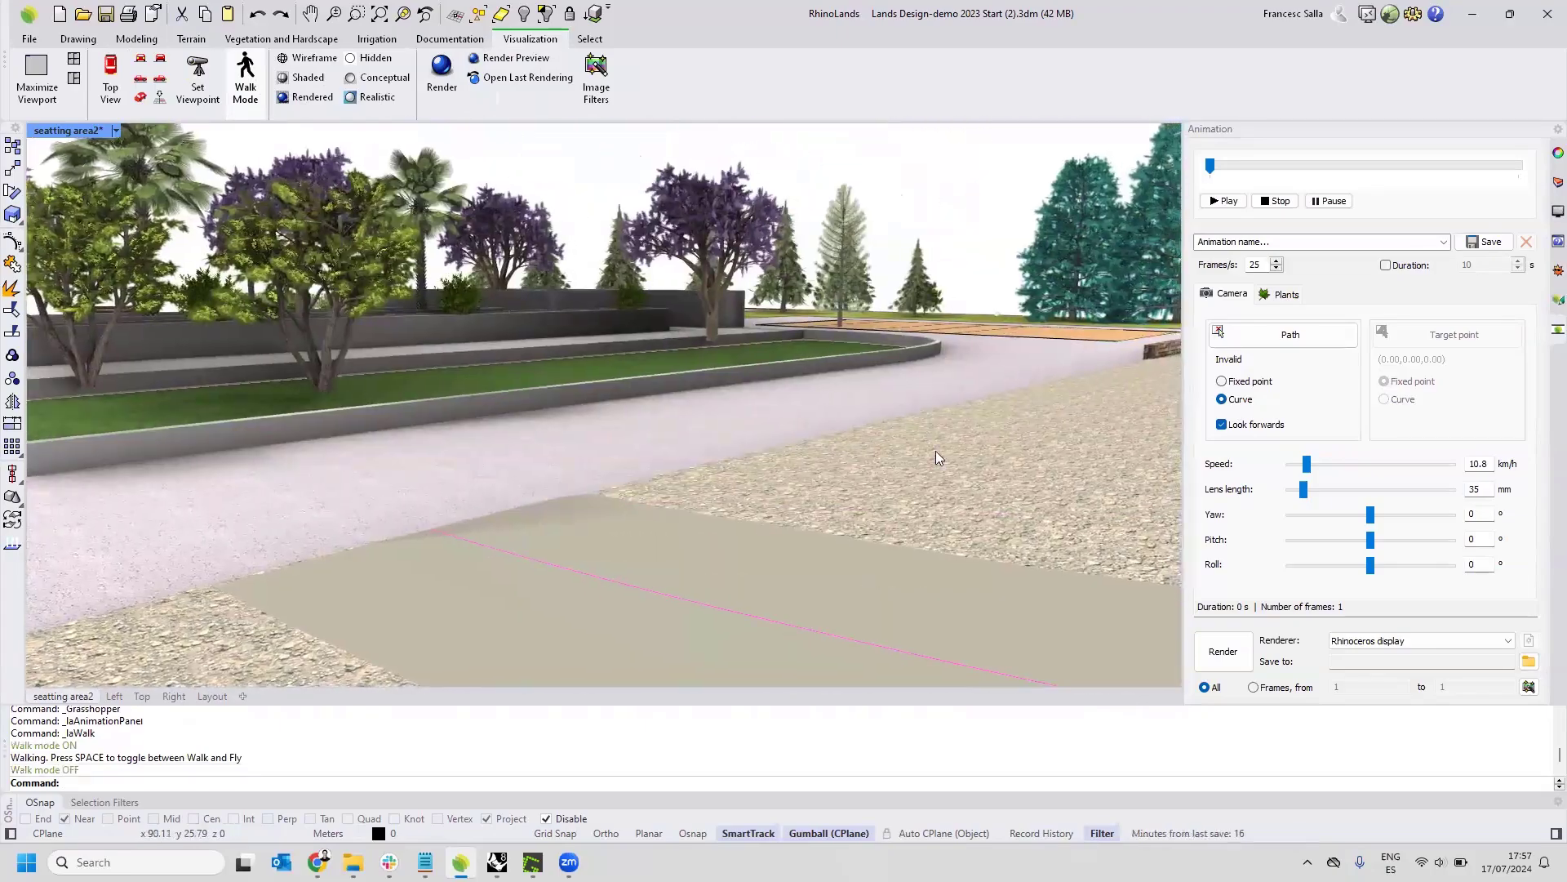
Turn on the camera path layer and inspect its curve around the seating area by selecting and deselecting it.
scroll(819, 443, "down", 10)
right_click_drag(758, 431, 757, 486)
scroll(839, 464, "up", 10)
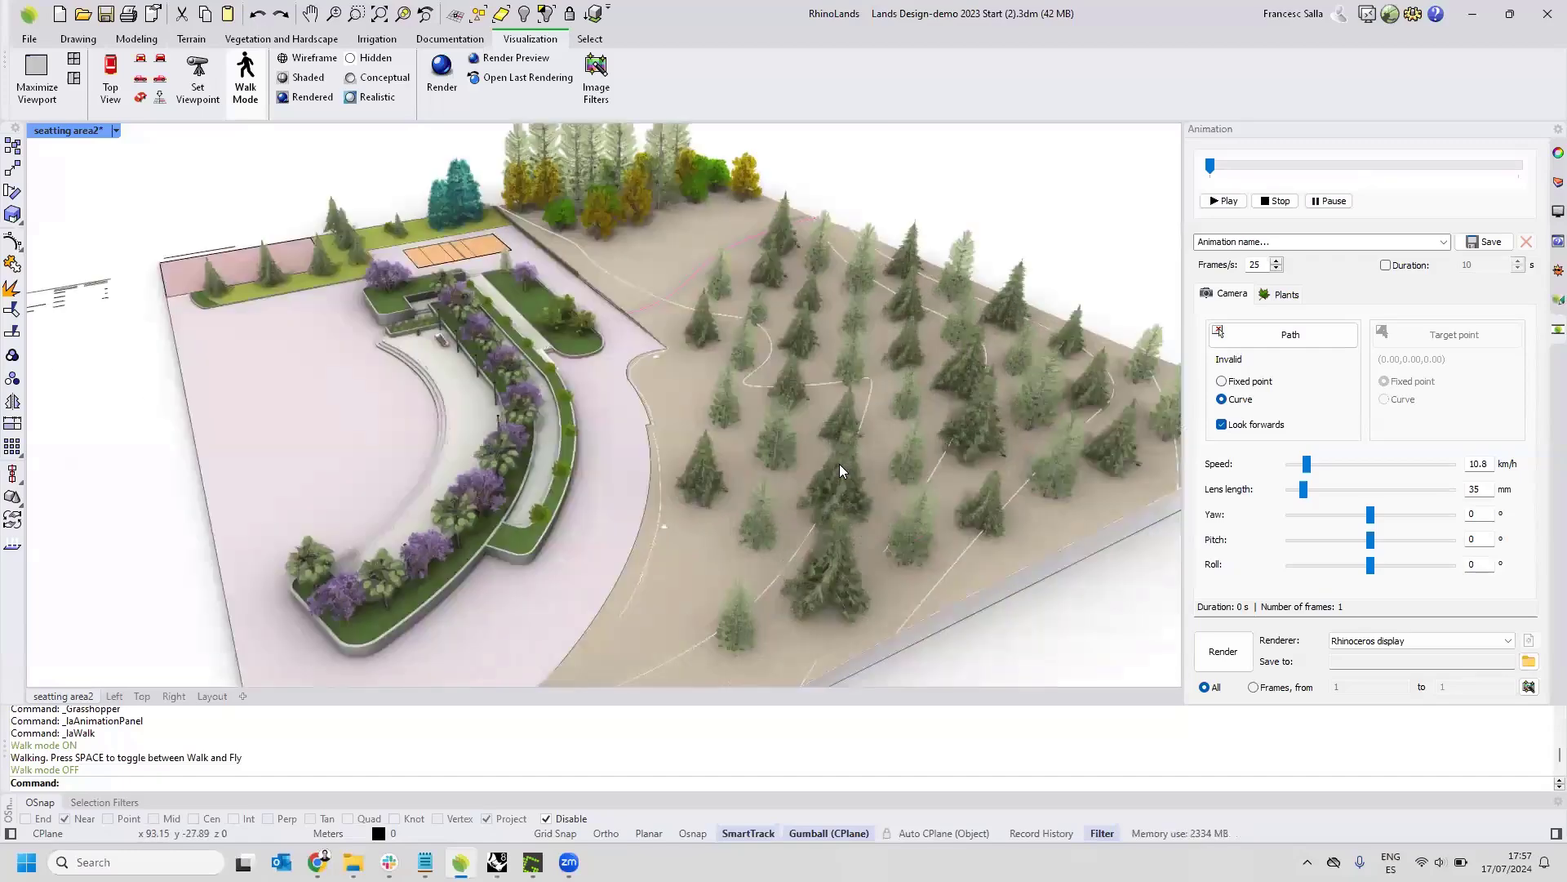
right_click_drag(862, 435, 962, 274)
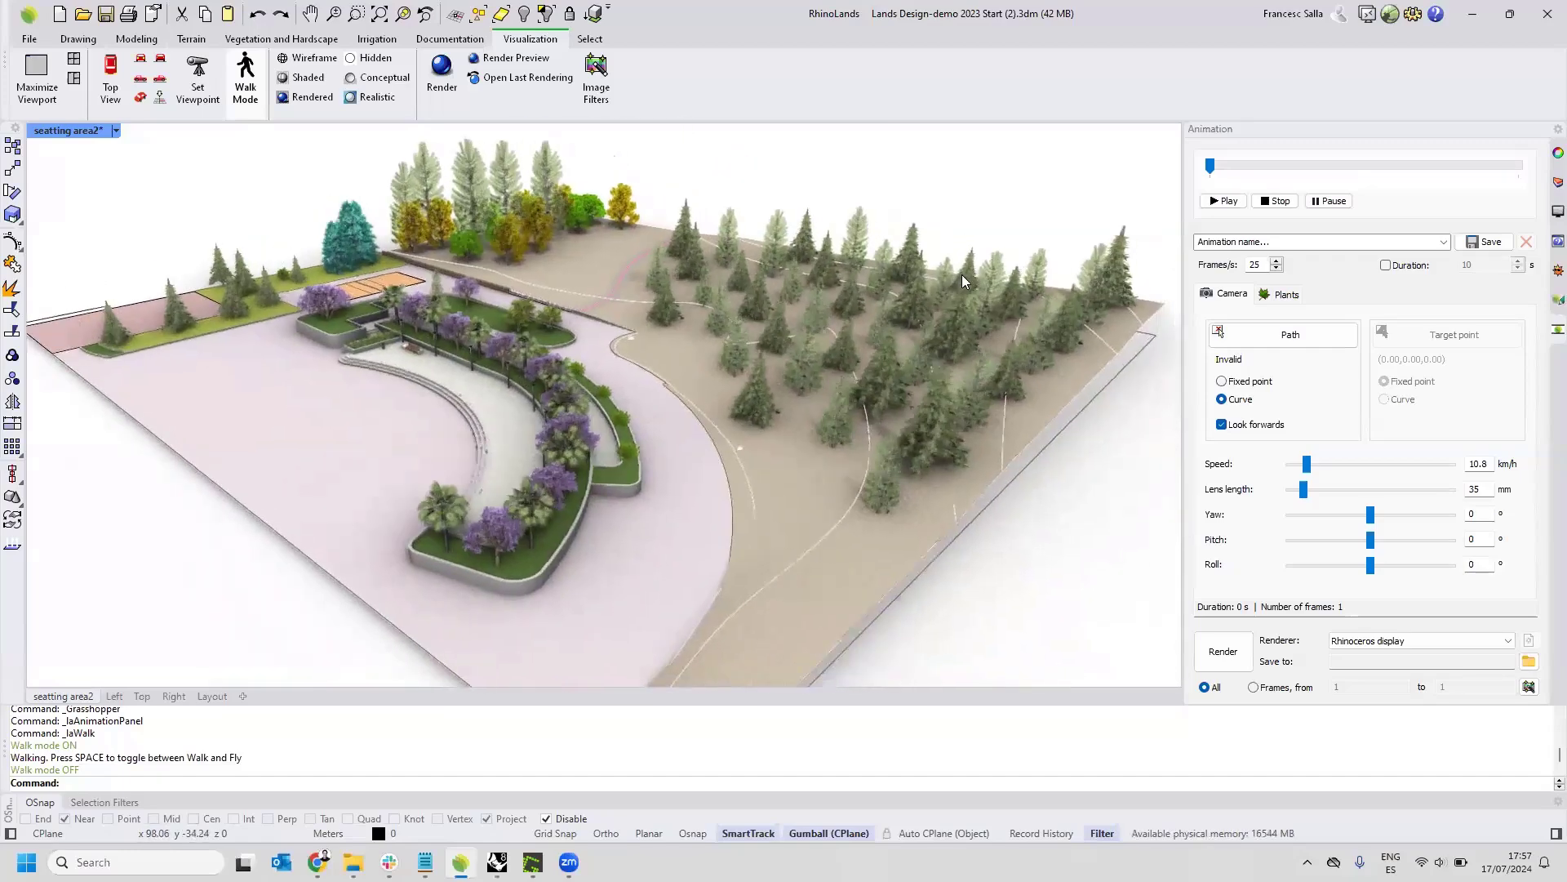
left_click(1556, 182)
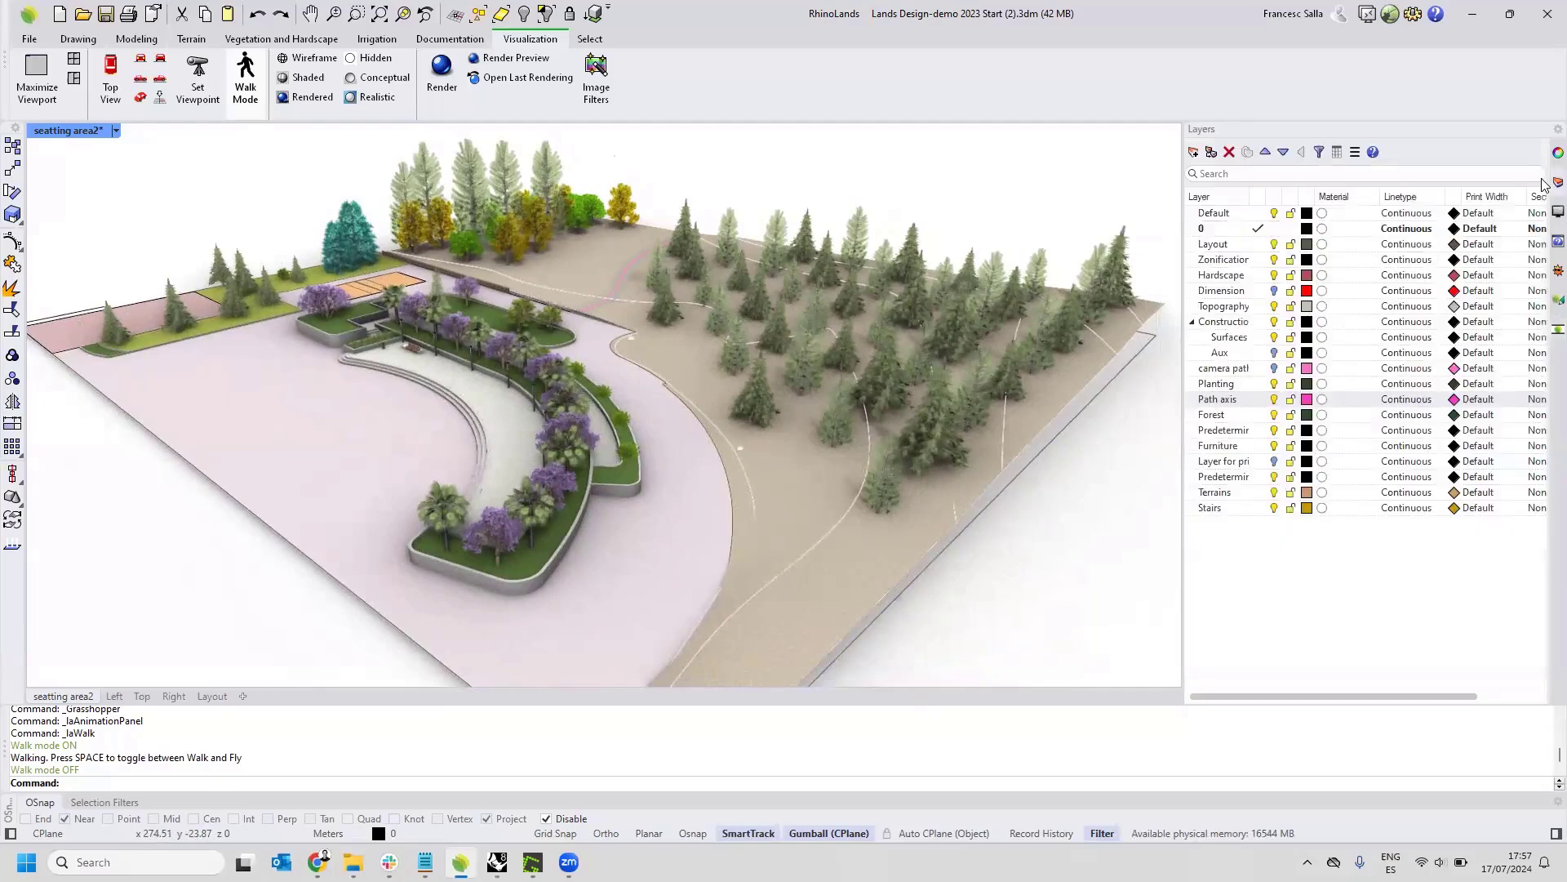
left_click(1275, 371)
right_click_drag(518, 370, 629, 349)
scroll(250, 351, "up", 5)
left_click(221, 336)
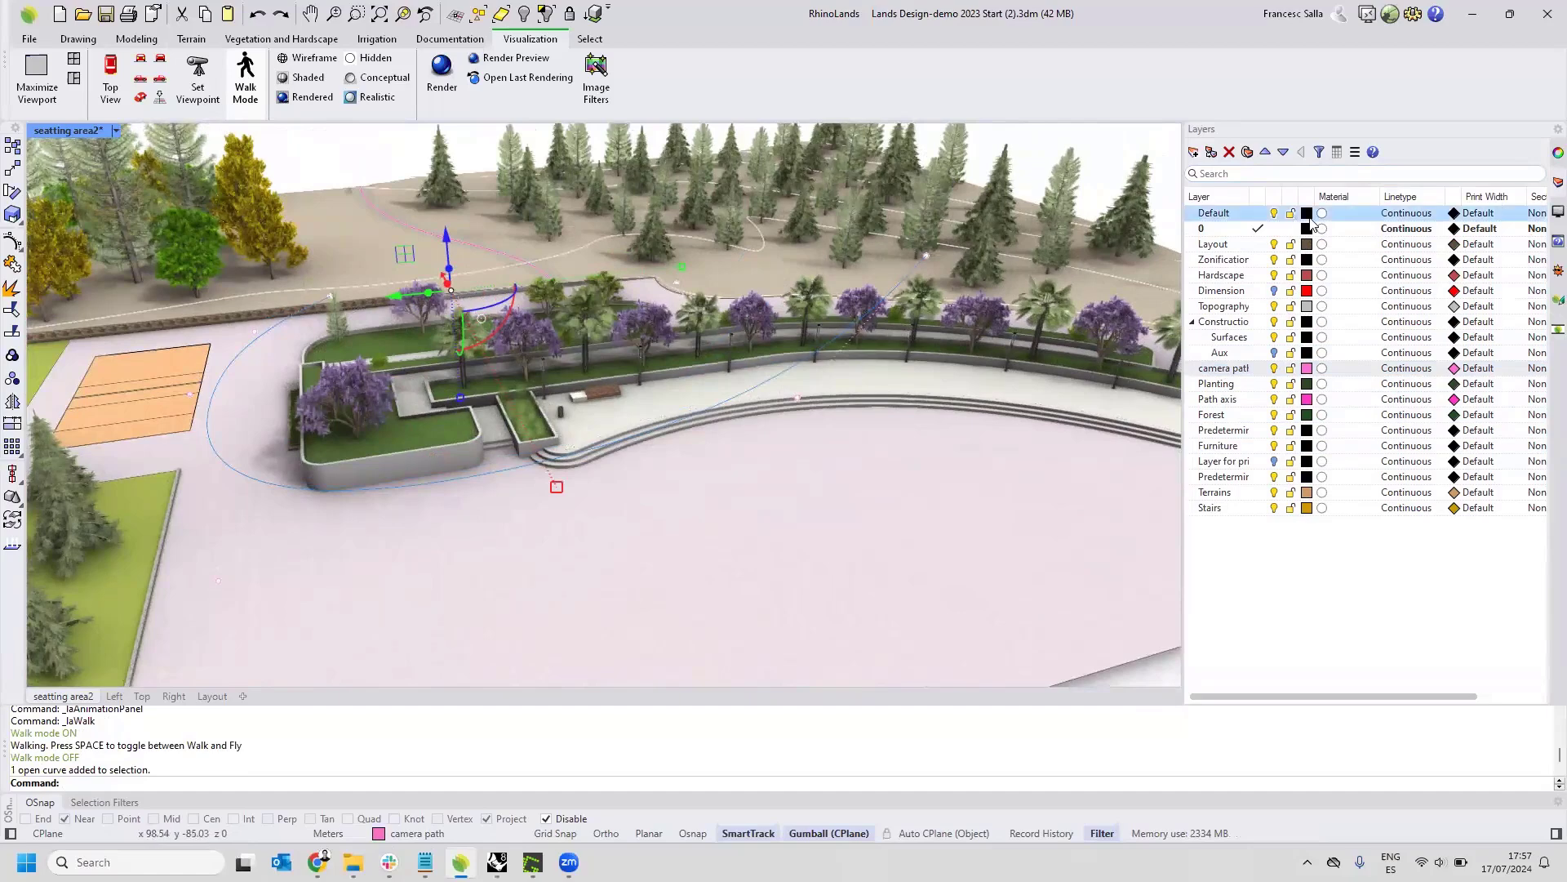
key("Escape")
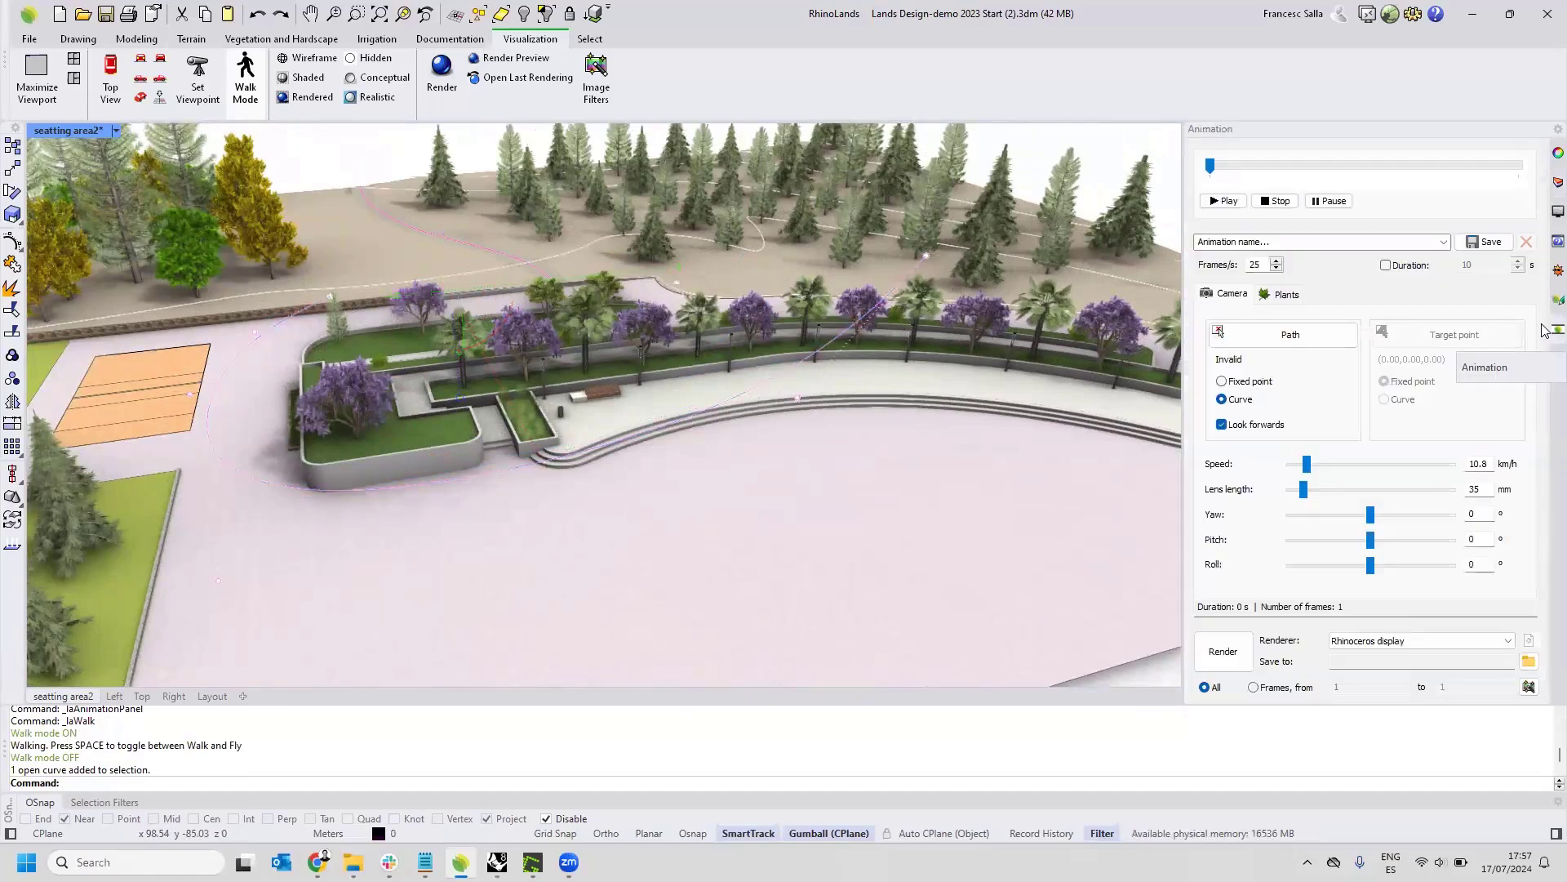
Assign the camera path curve as the animation's camera path and fix the duration at 10 seconds.
left_click(1282, 343)
left_click(798, 372)
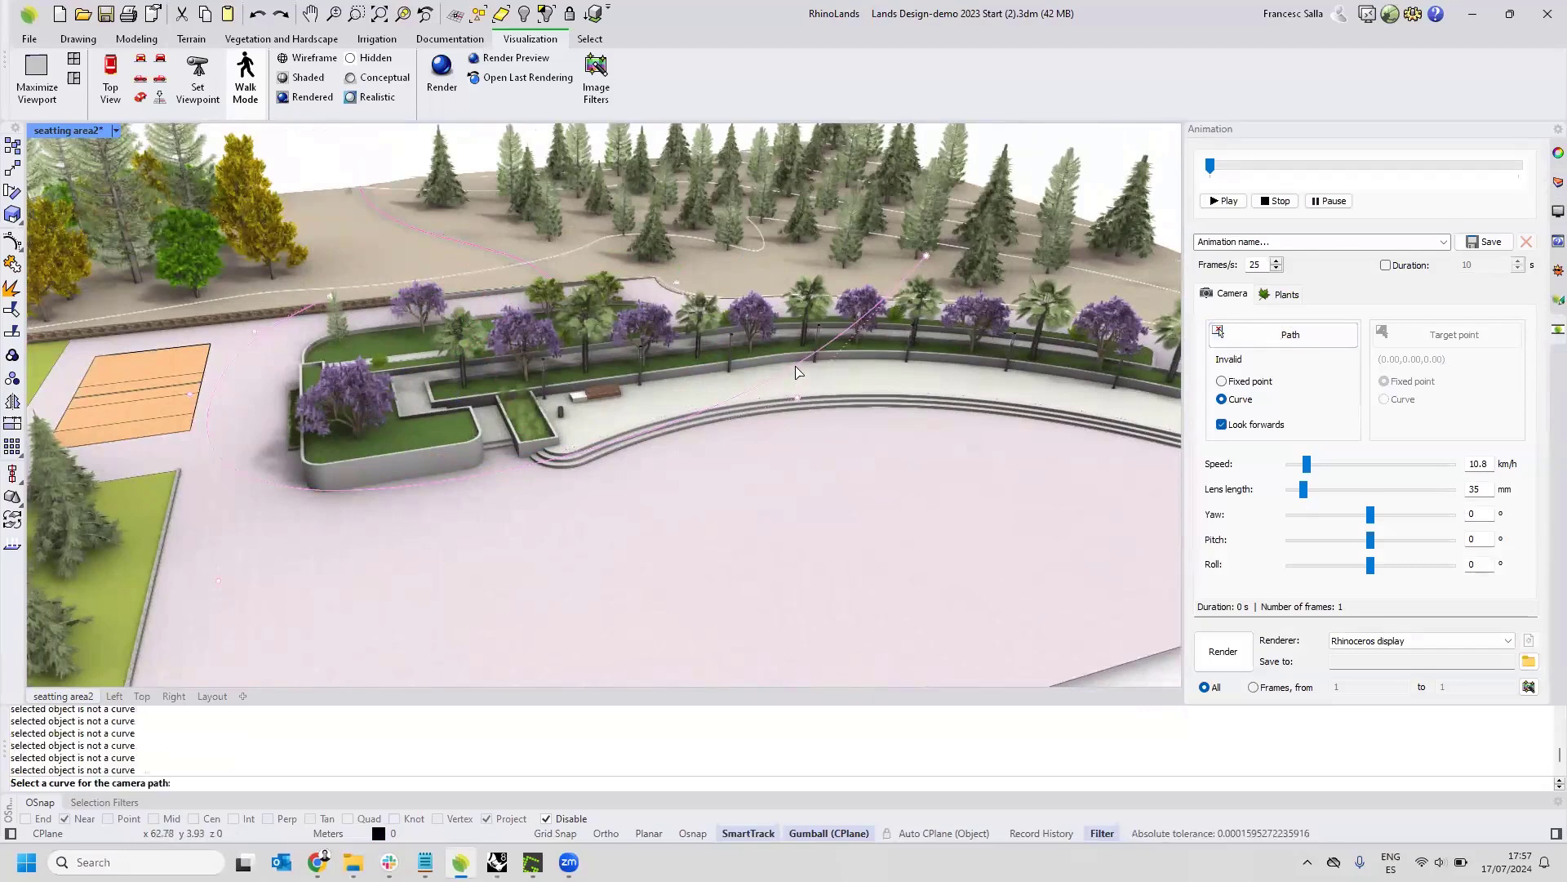
left_click(794, 366)
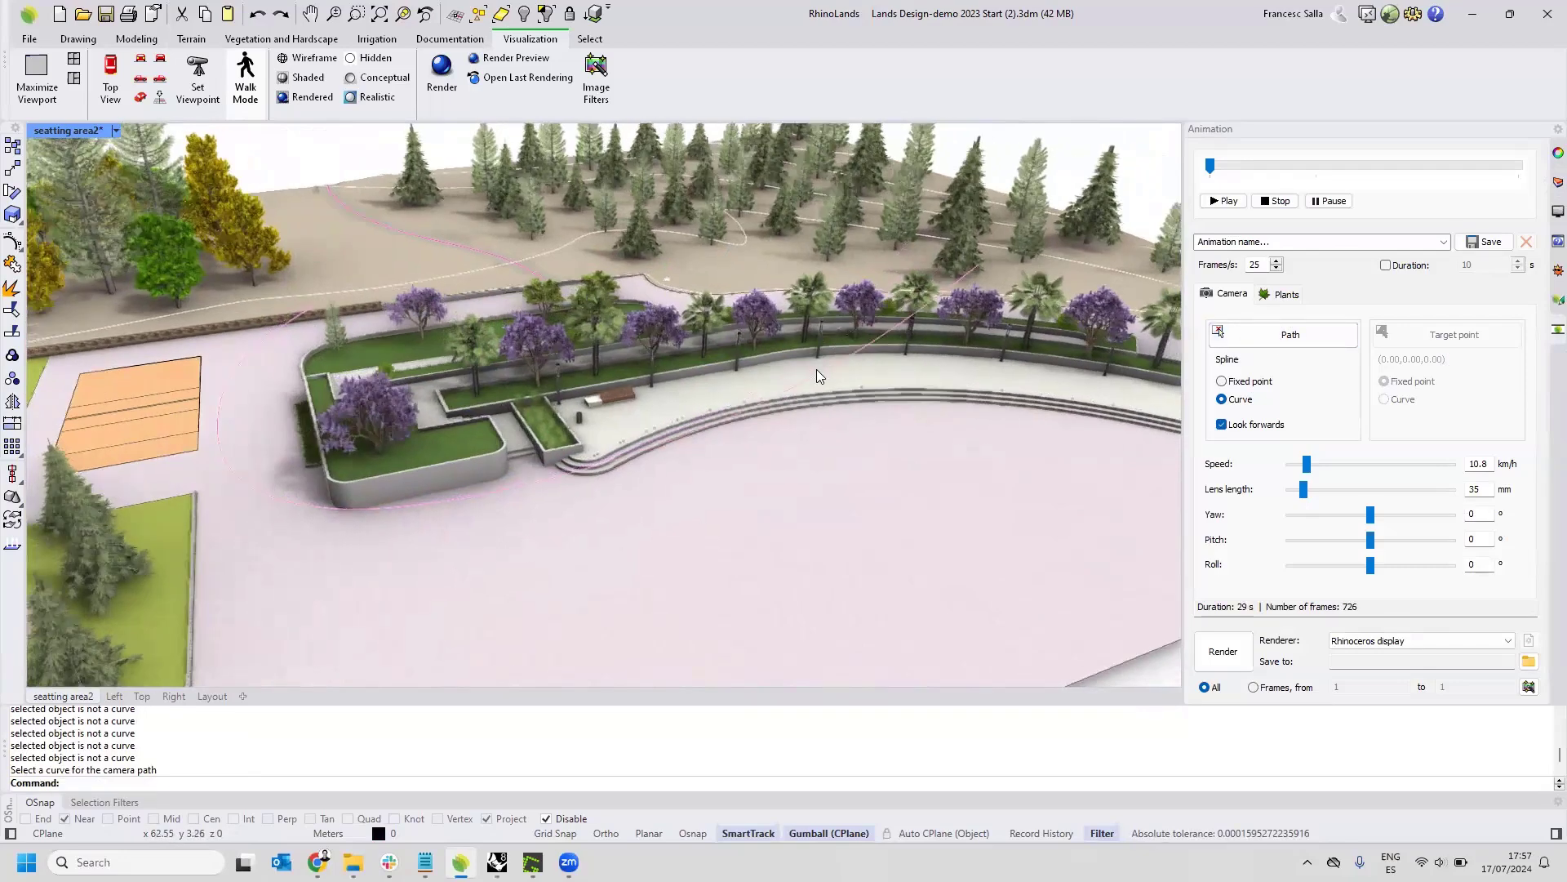
left_click(1385, 265)
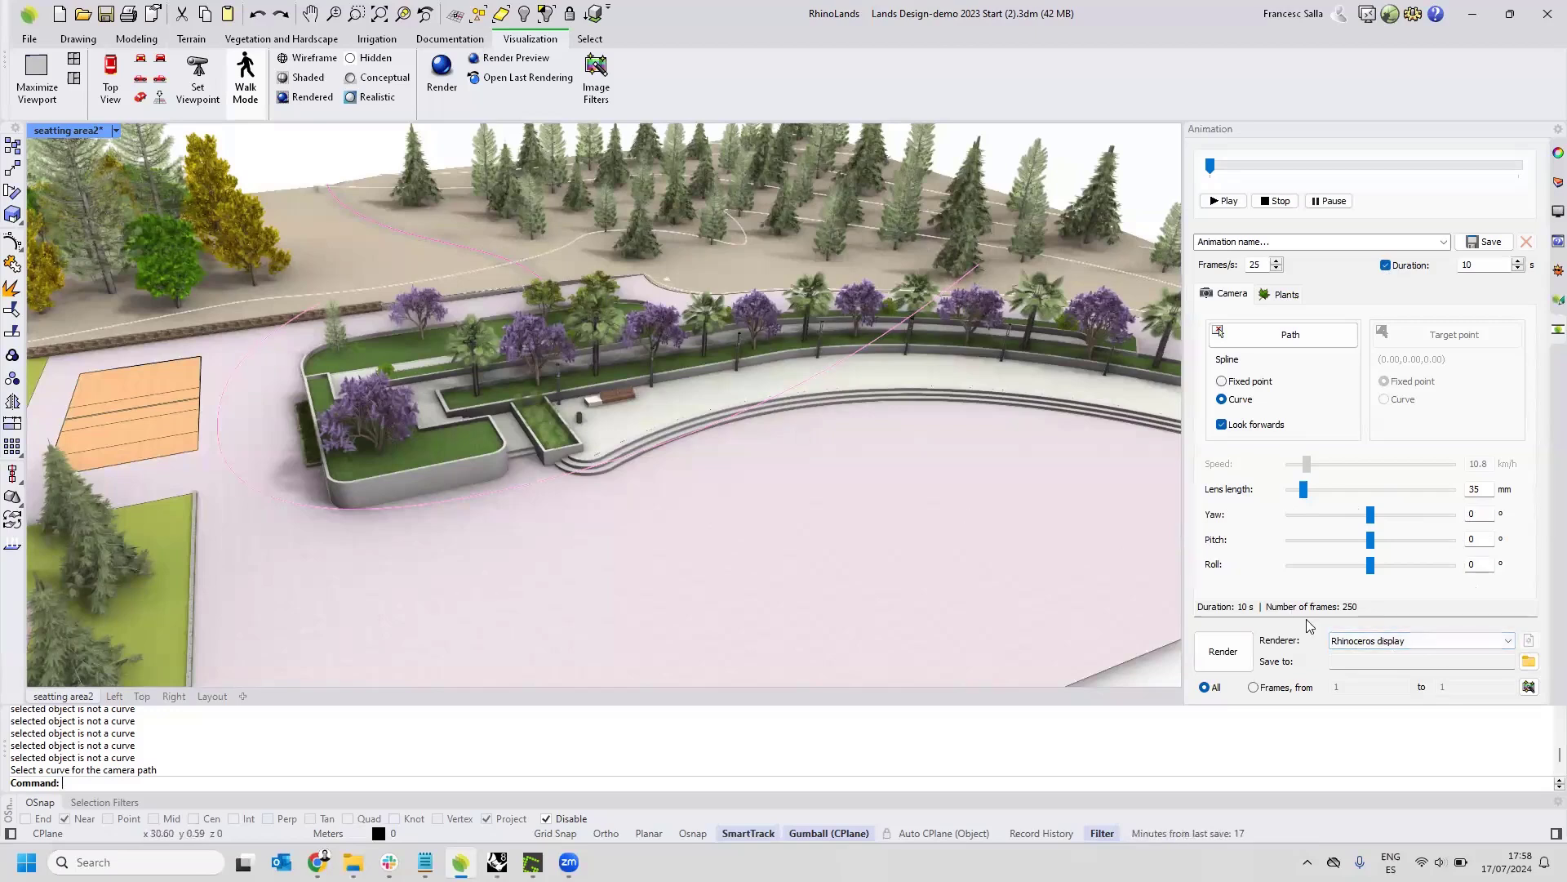
Keep Rhinoceros display as the animation's renderer and play the camera animation along the path.
left_click(1401, 642)
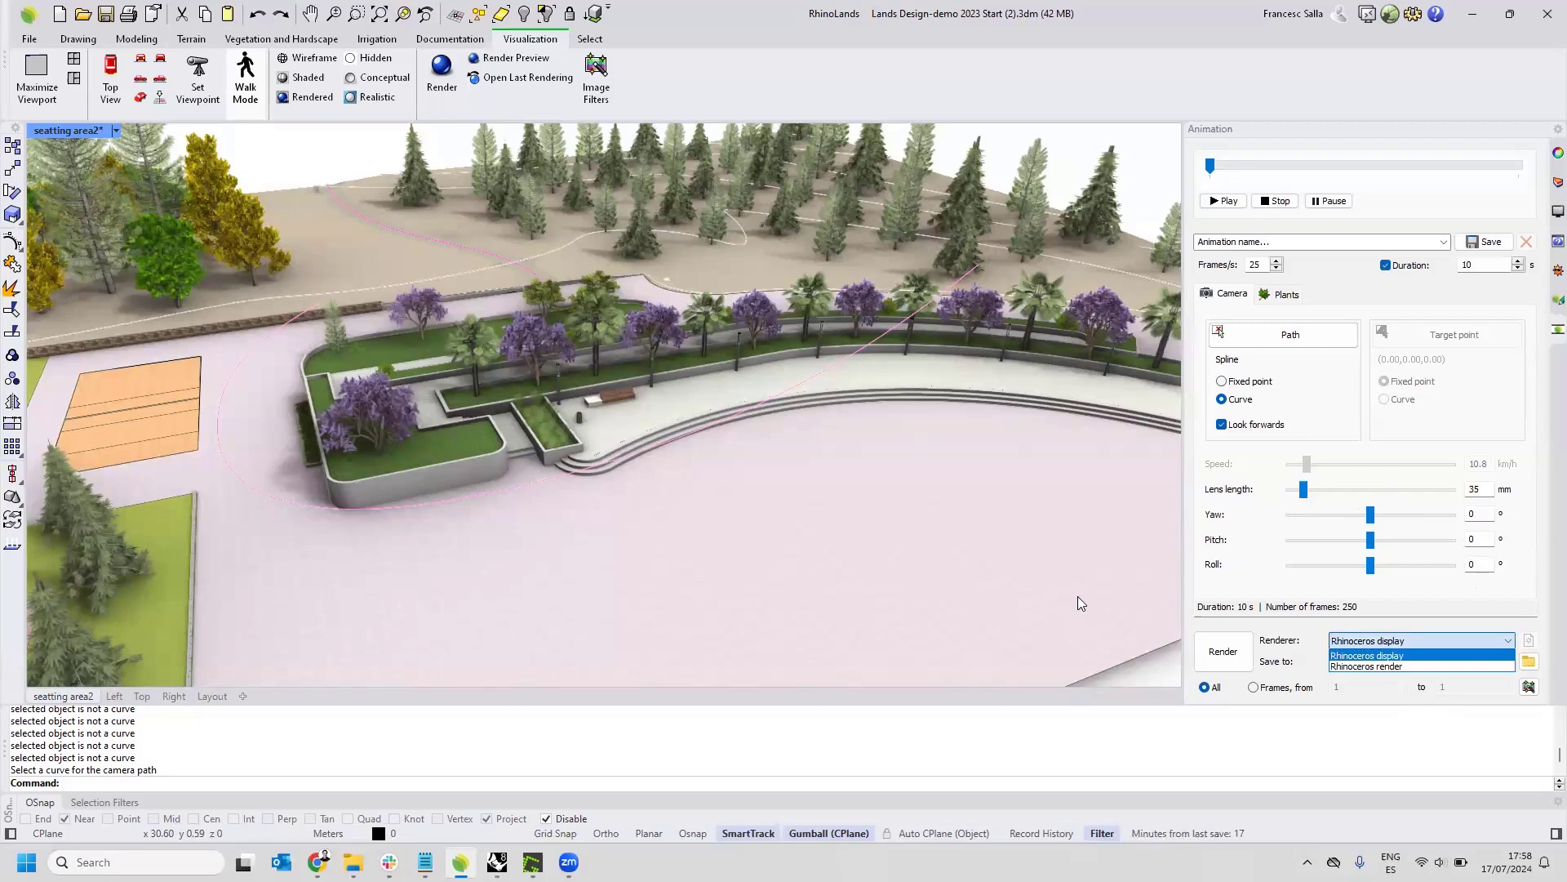
left_click(1398, 657)
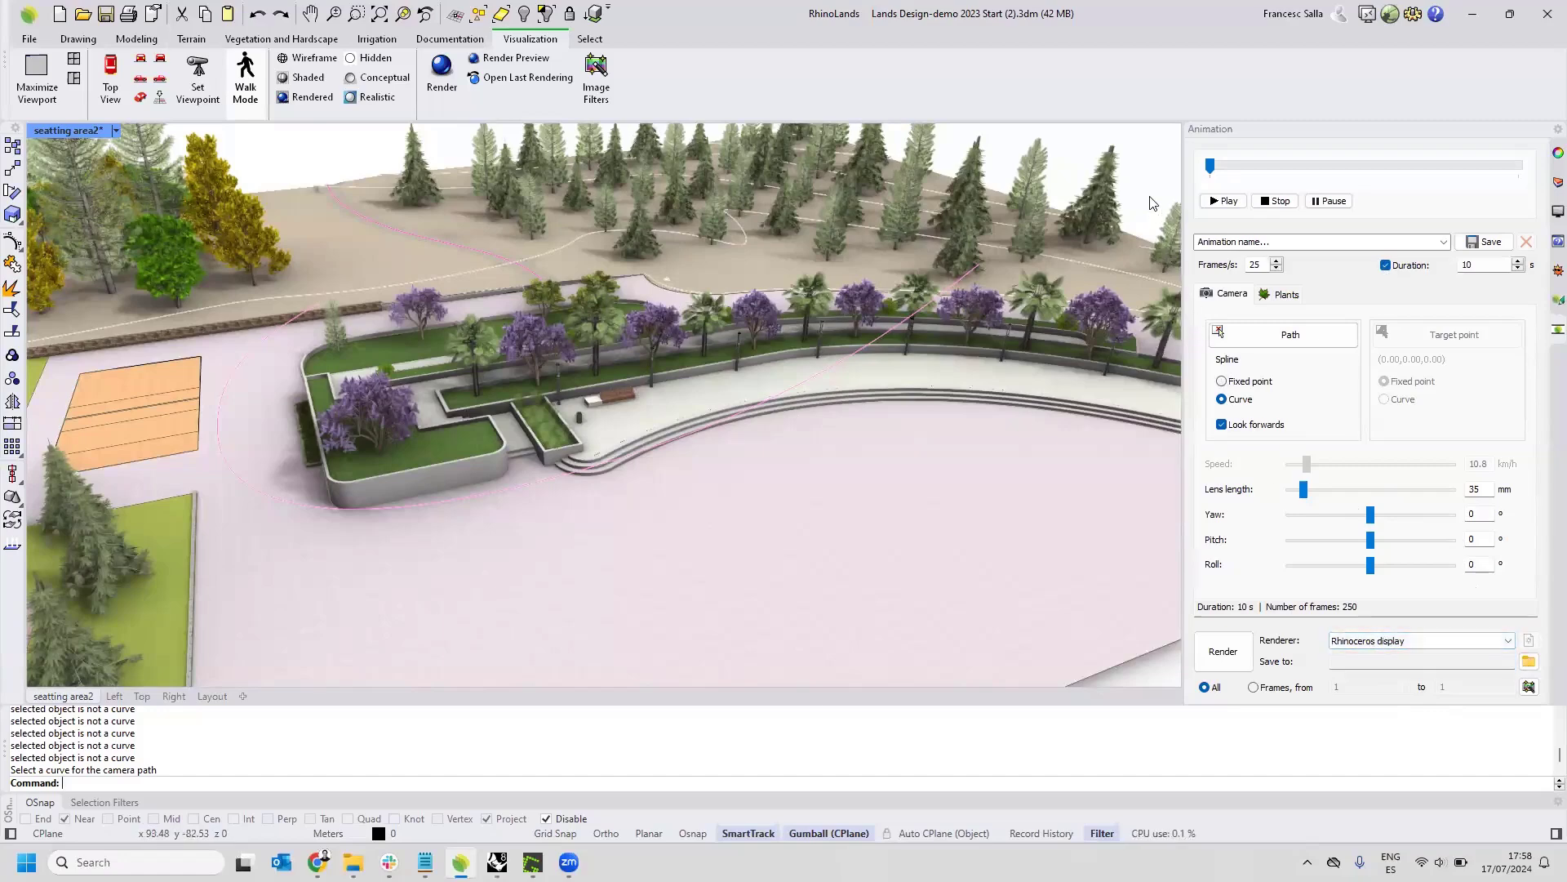
left_click(1230, 202)
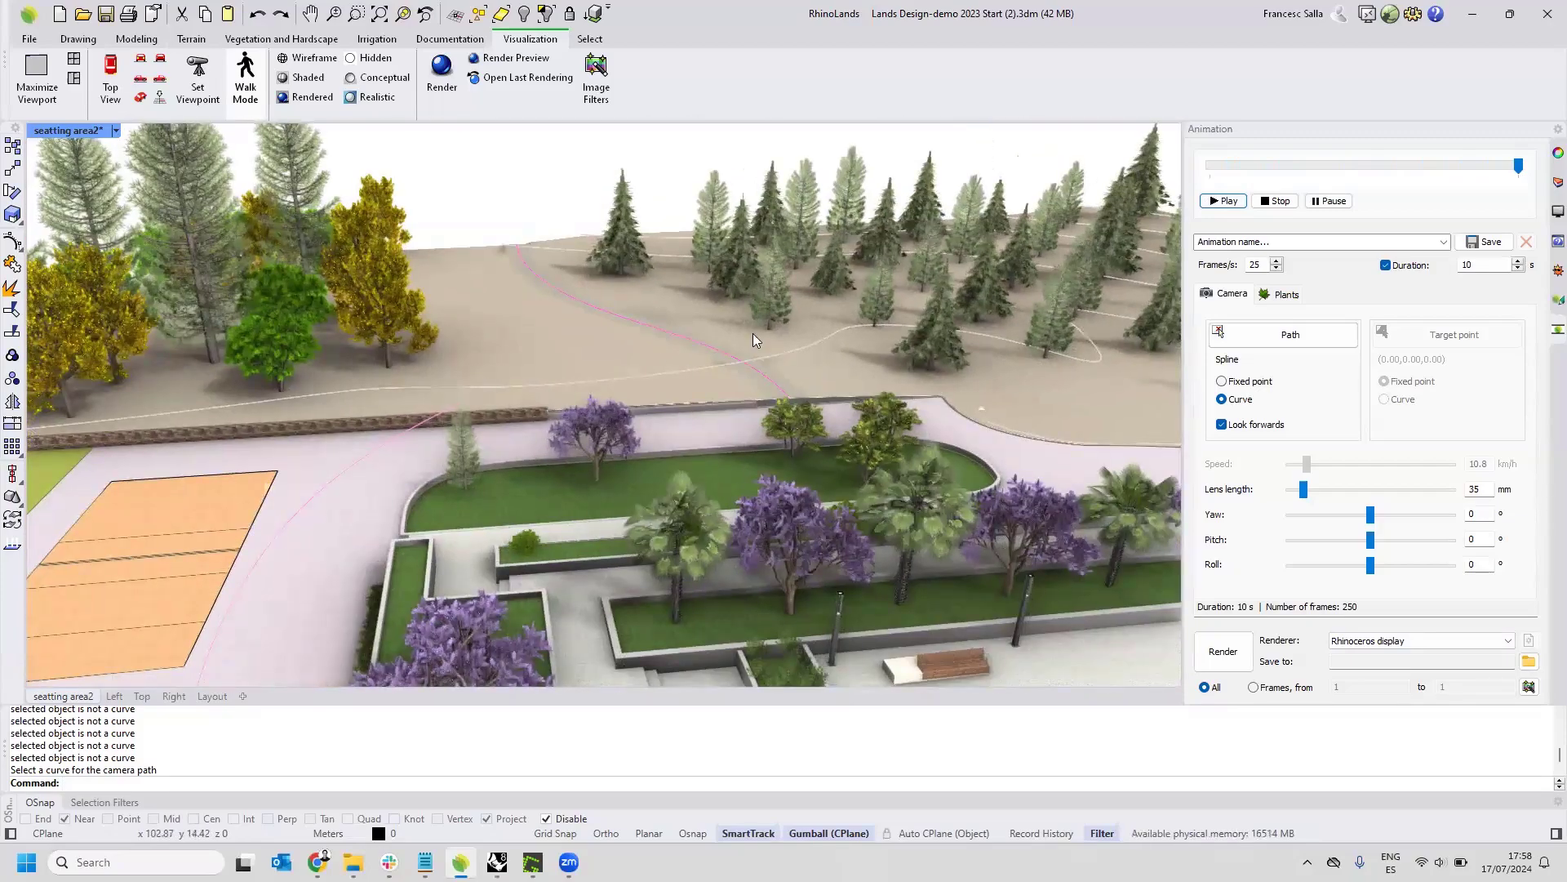
left_click(113, 130)
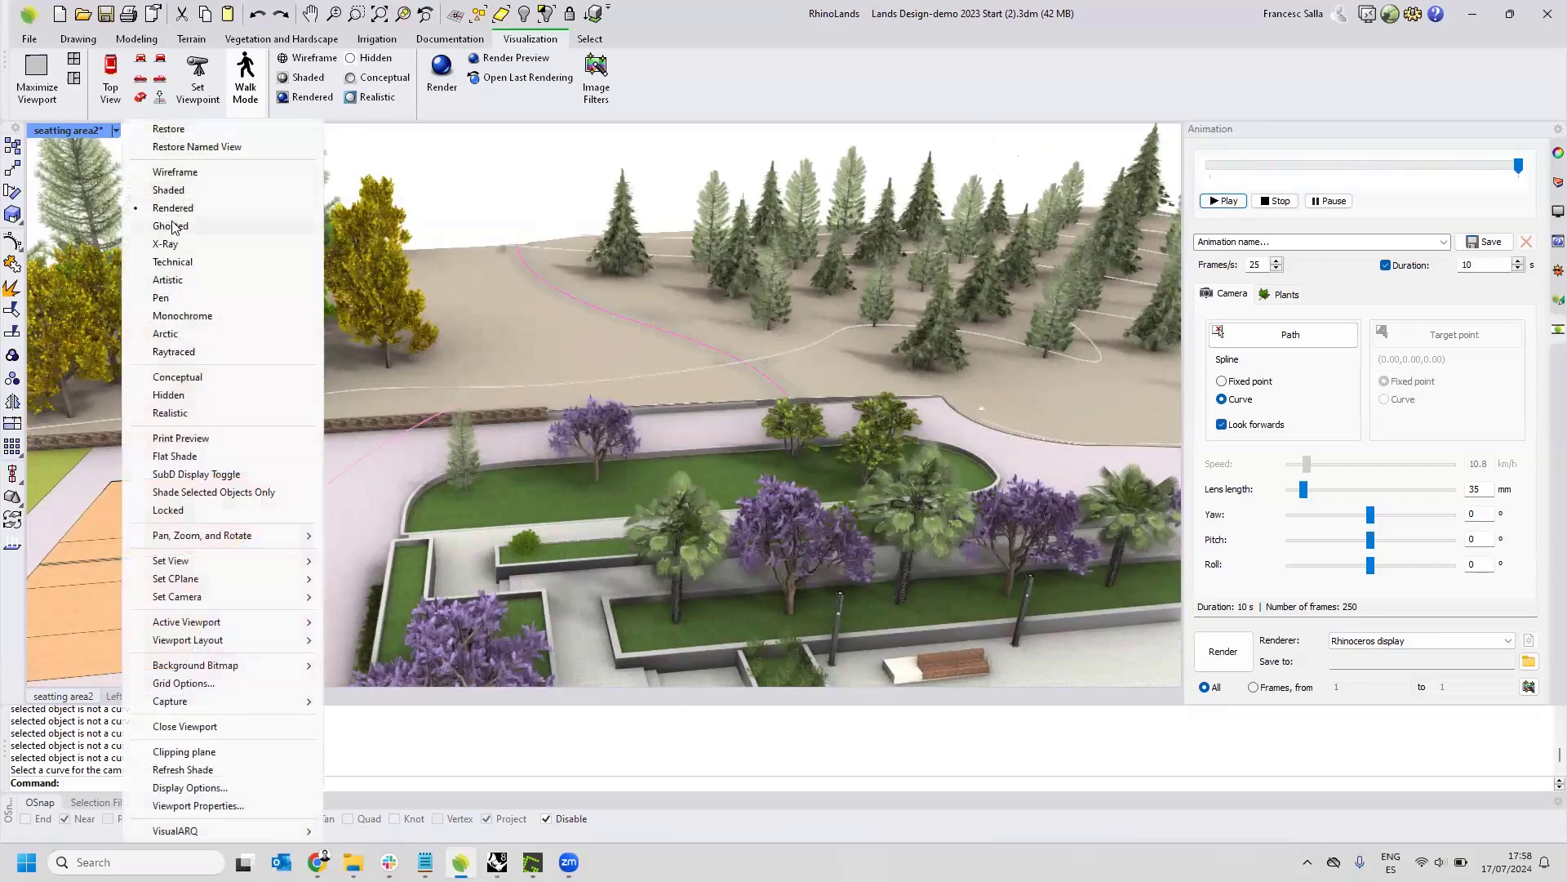
left_click(532, 207)
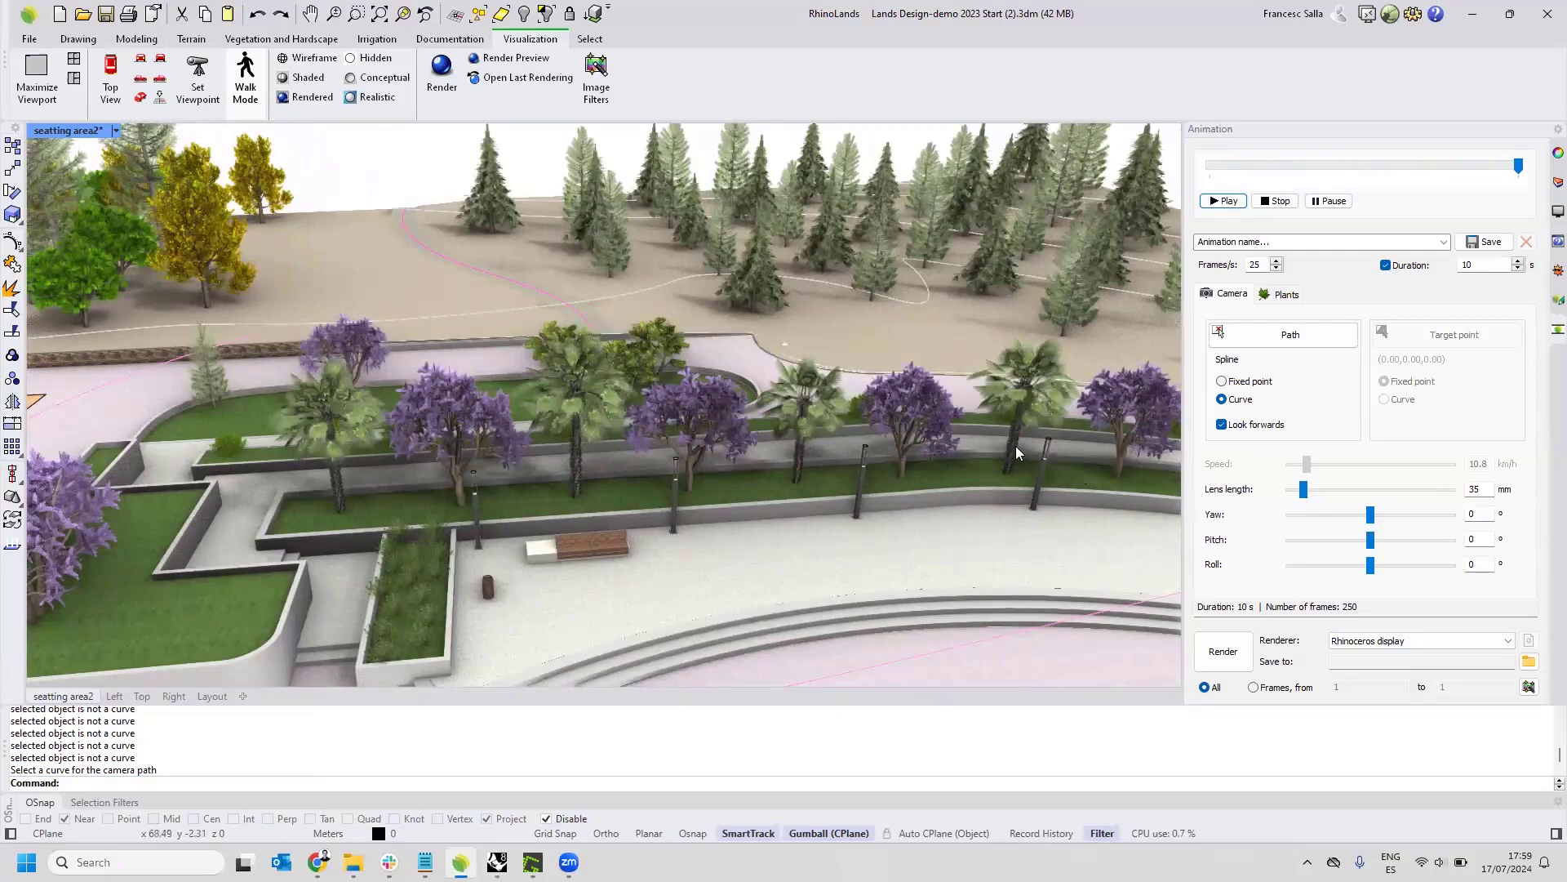
scroll(932, 433, "down", 8)
right_click_drag(1016, 446, 823, 427)
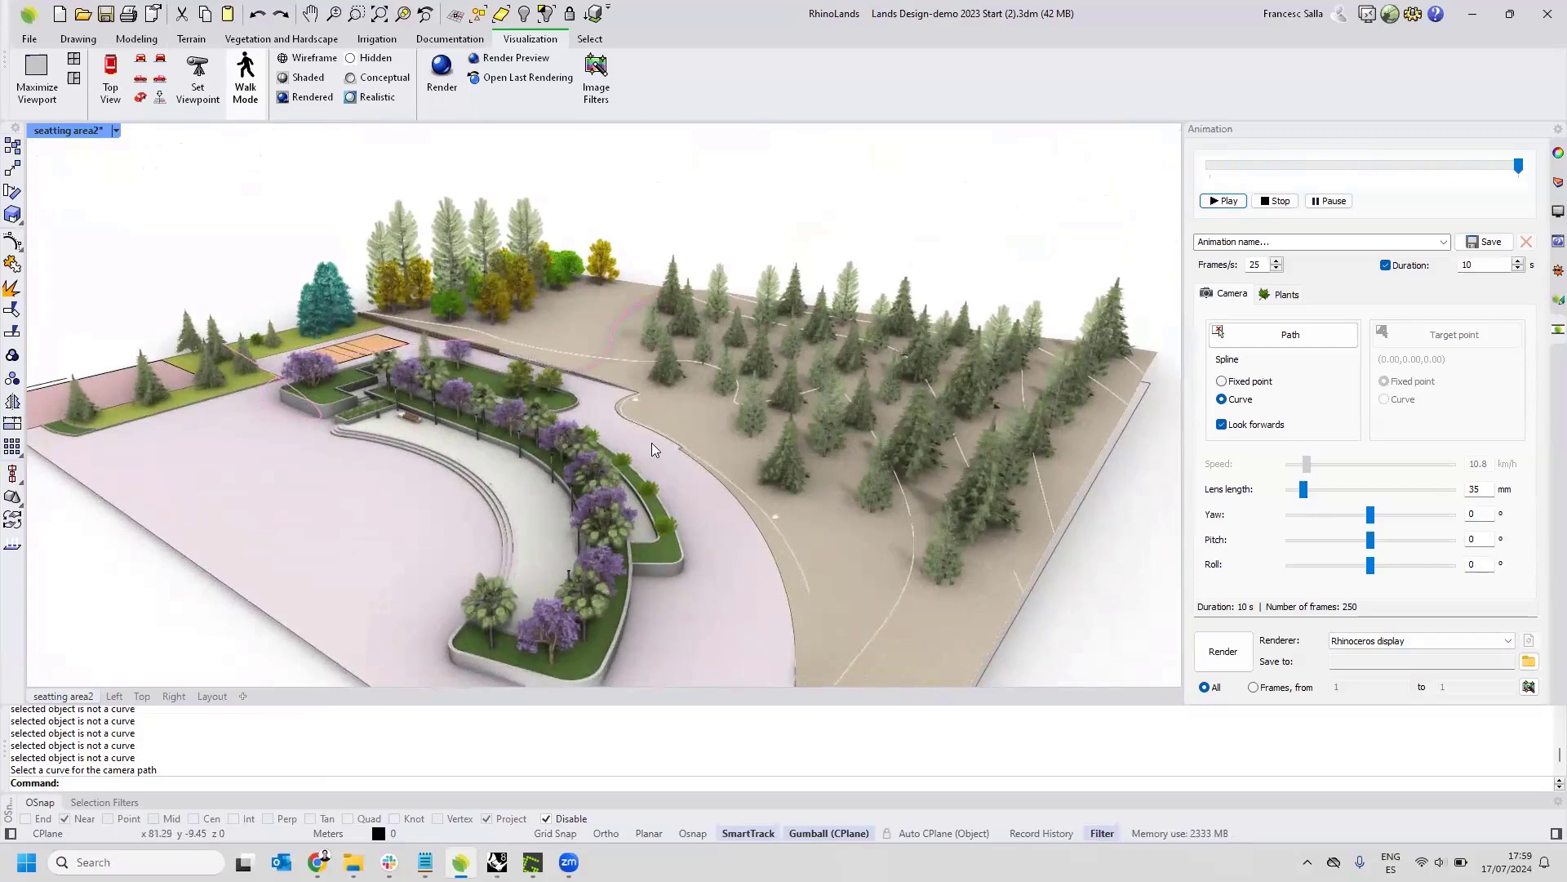
Open the Layout page, activate its Top detail, and shift the site plan within the detail frame.
left_click(206, 693)
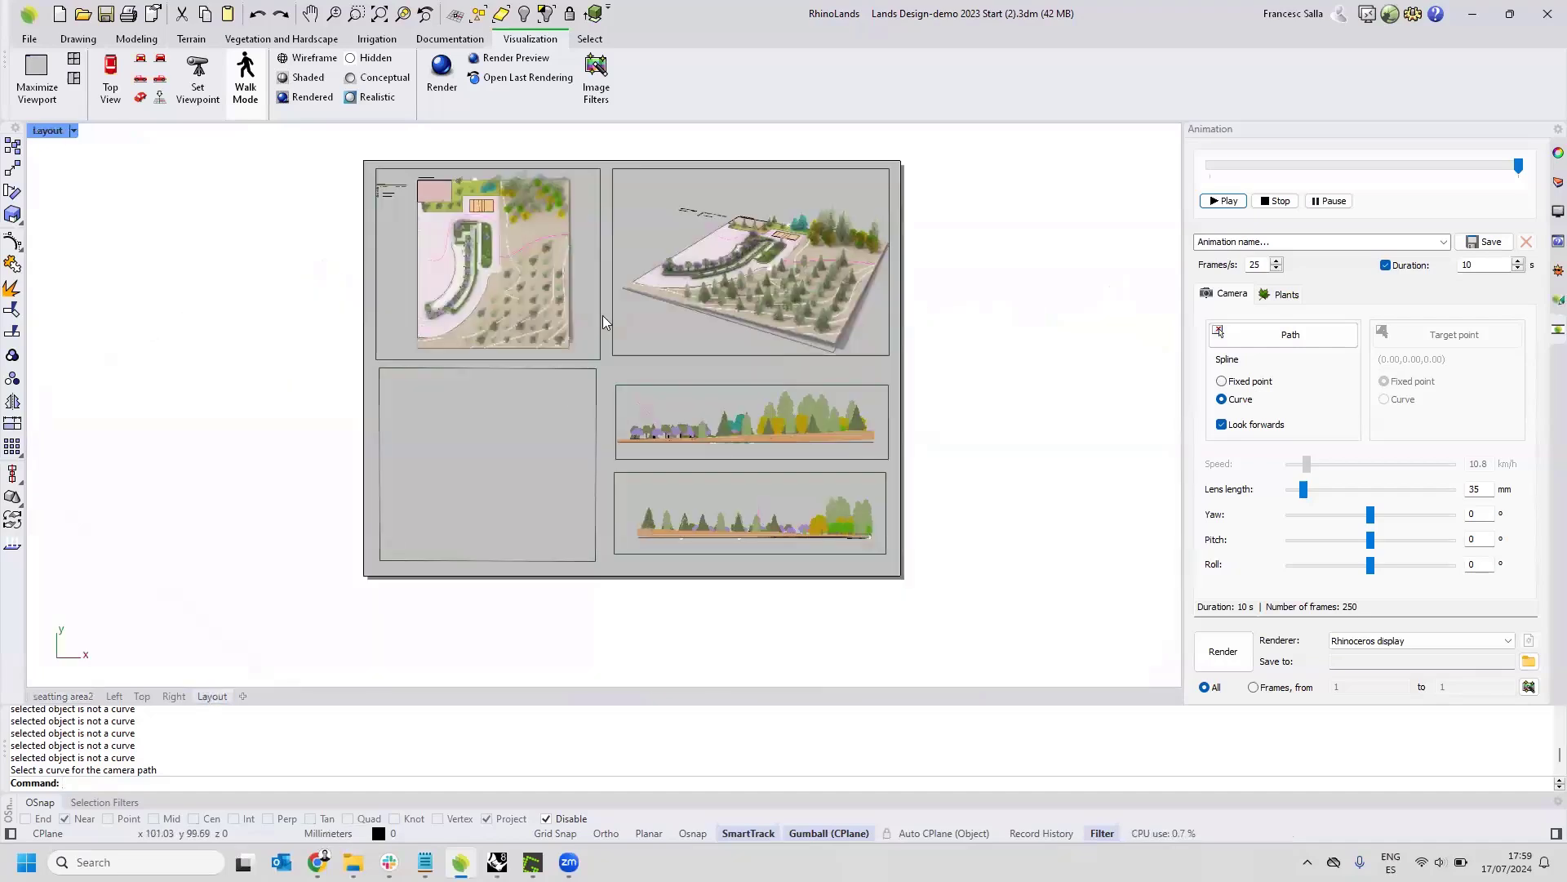
right_click_drag(479, 314, 488, 347)
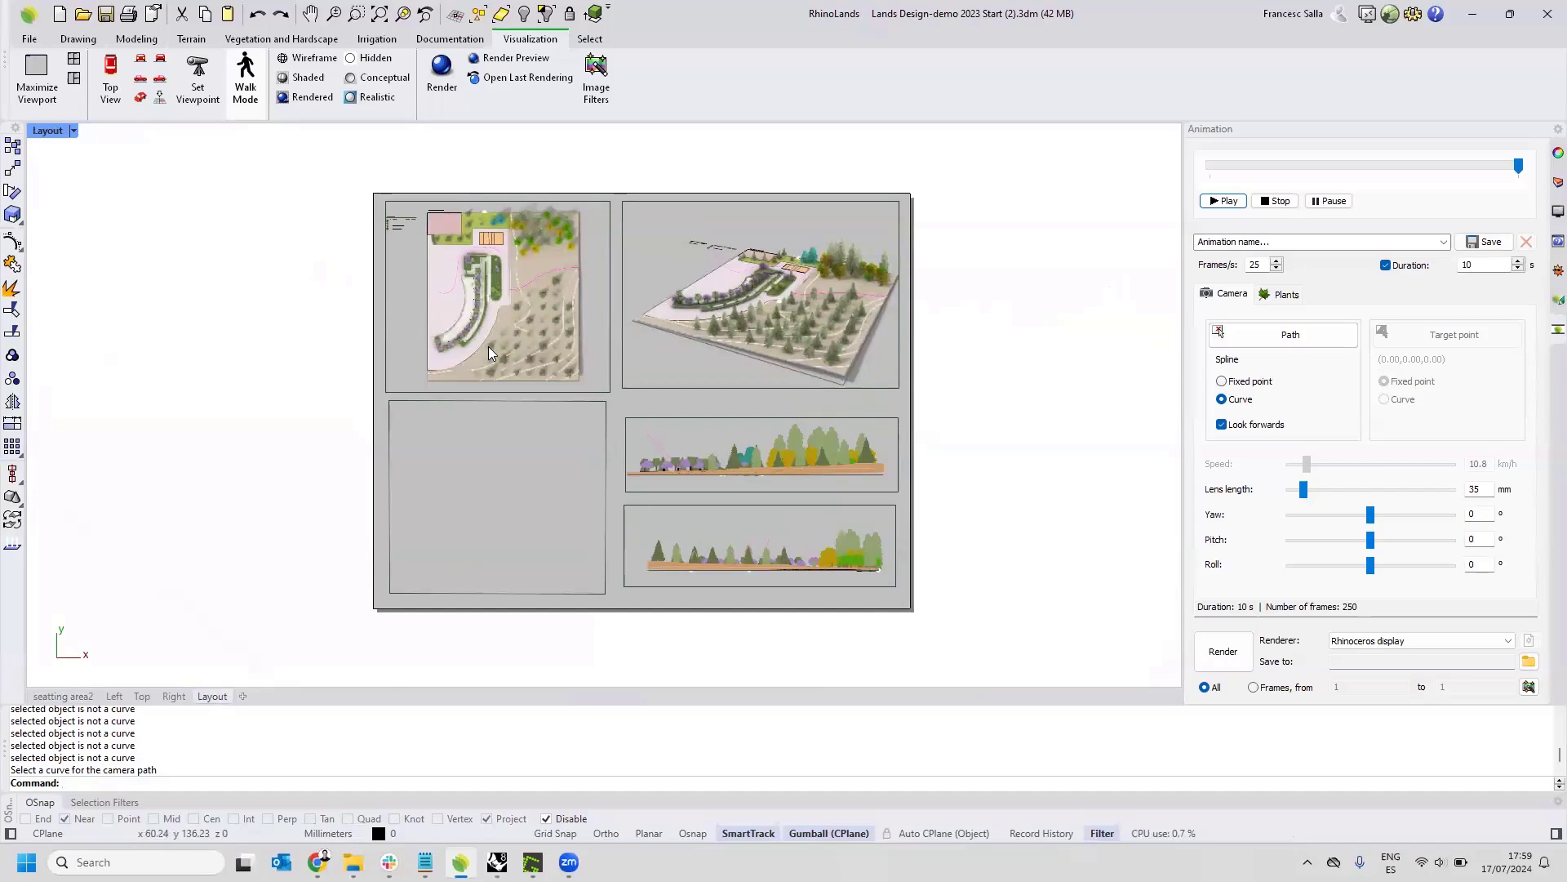
left_click(610, 365)
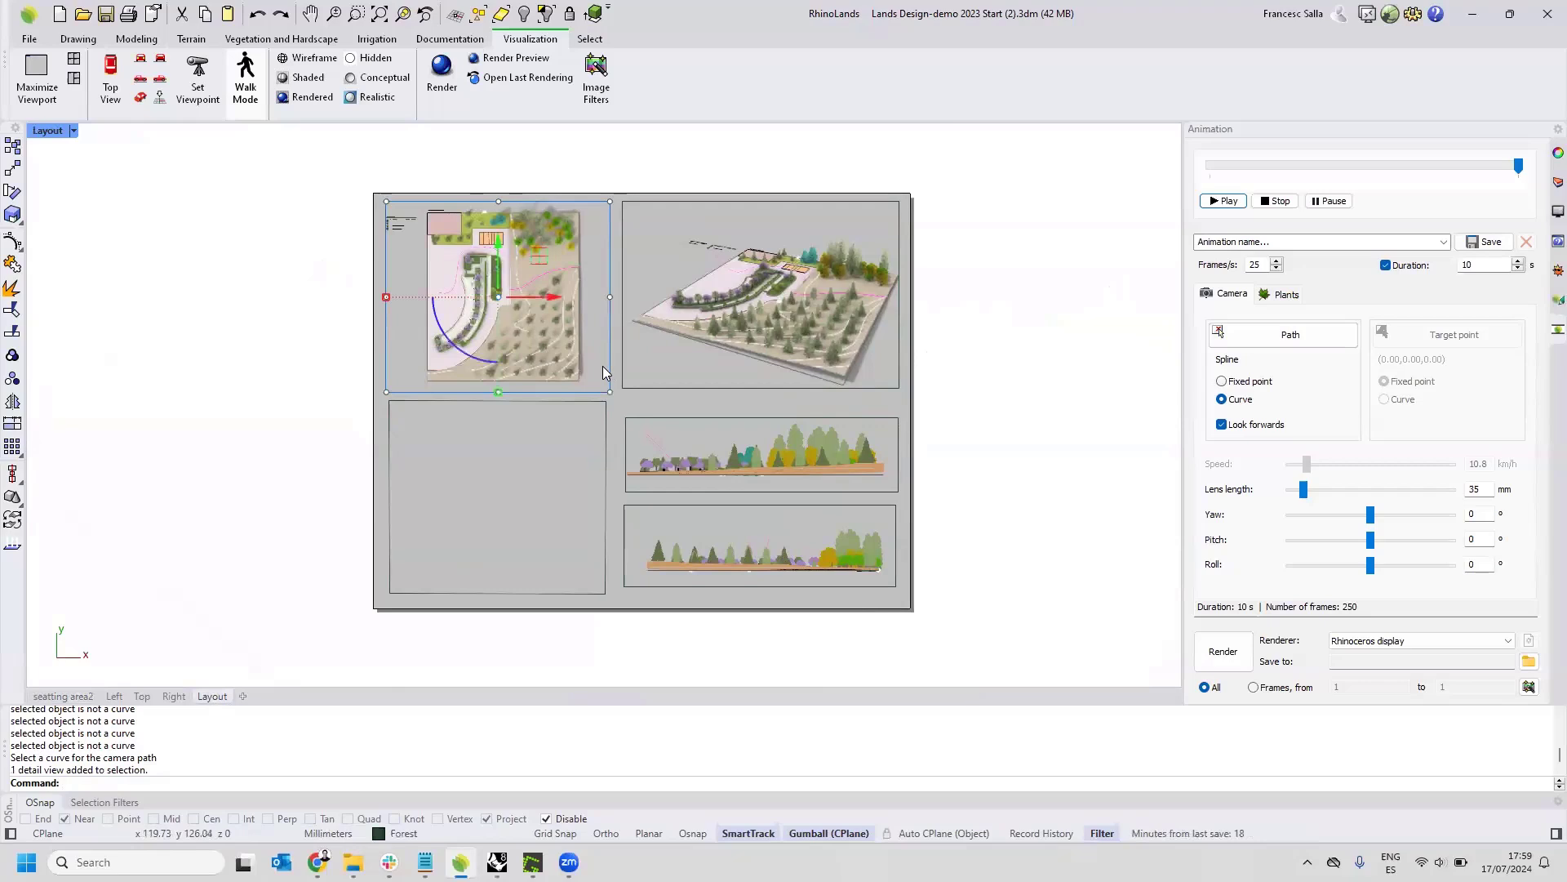
left_click(597, 349)
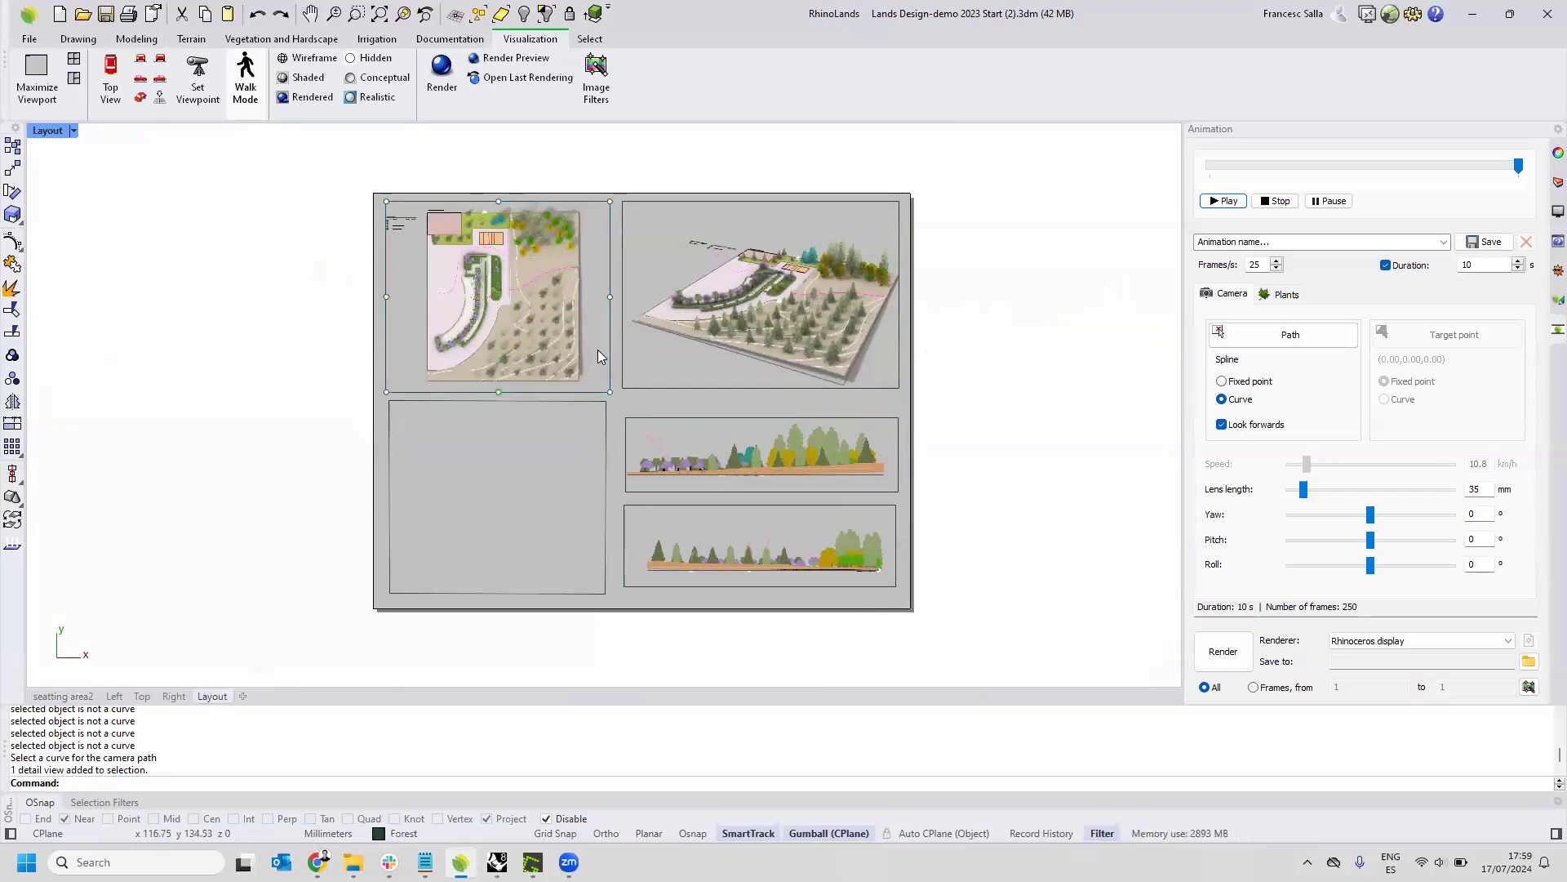
double_click(597, 350)
mouse_move(551, 283)
right_mouse_down()
mouse_move(527, 294)
mouse_move(565, 296)
right_mouse_up()
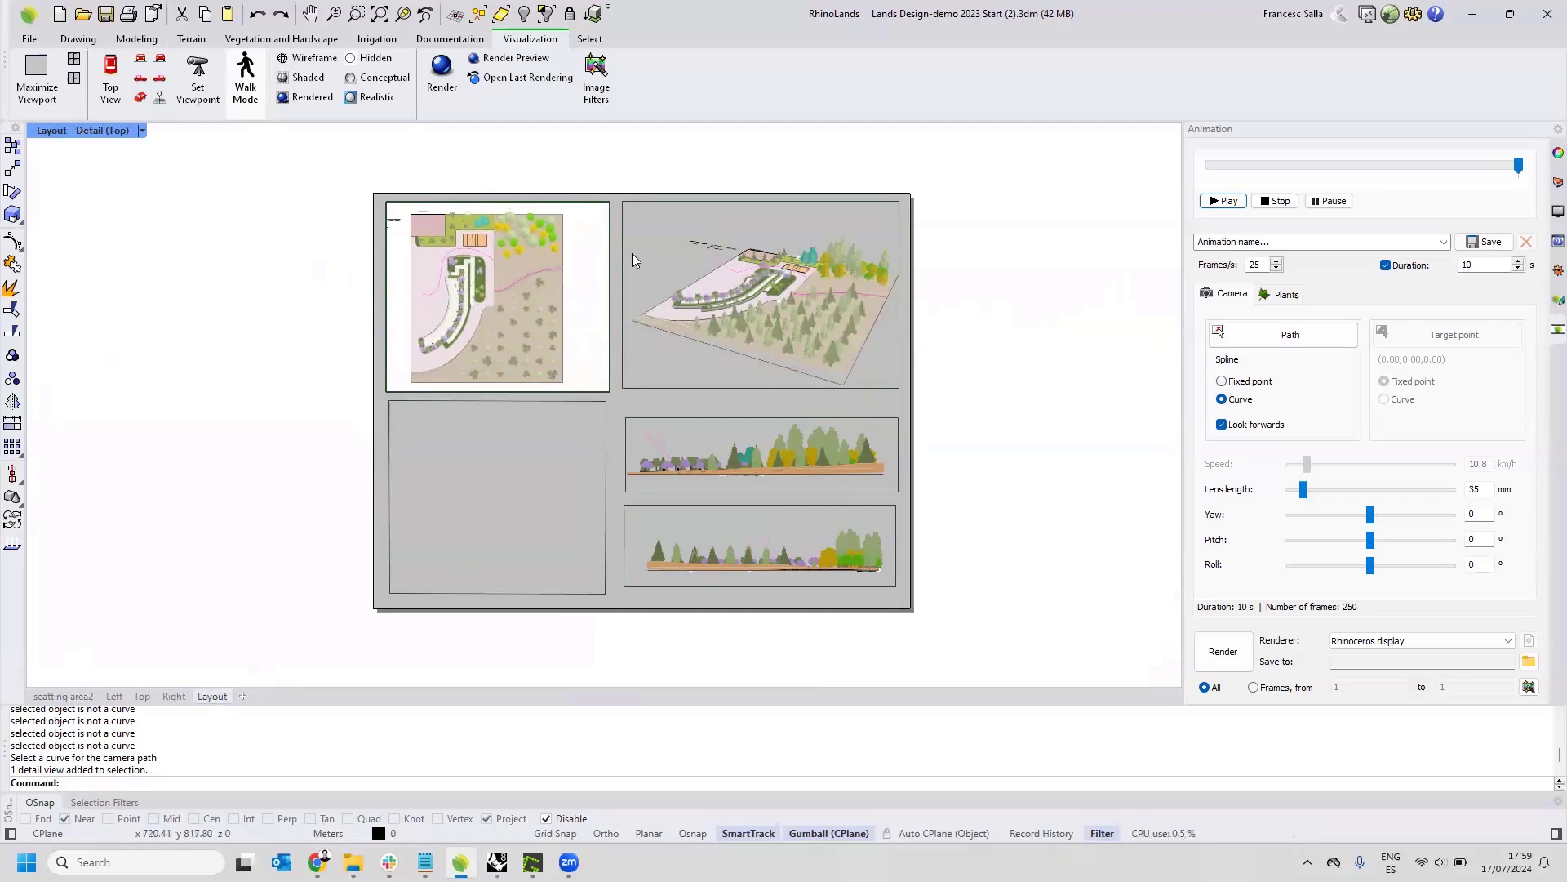
Activate the Front and Right elevation details in turn, and return to the layout page.
double_click(670, 431)
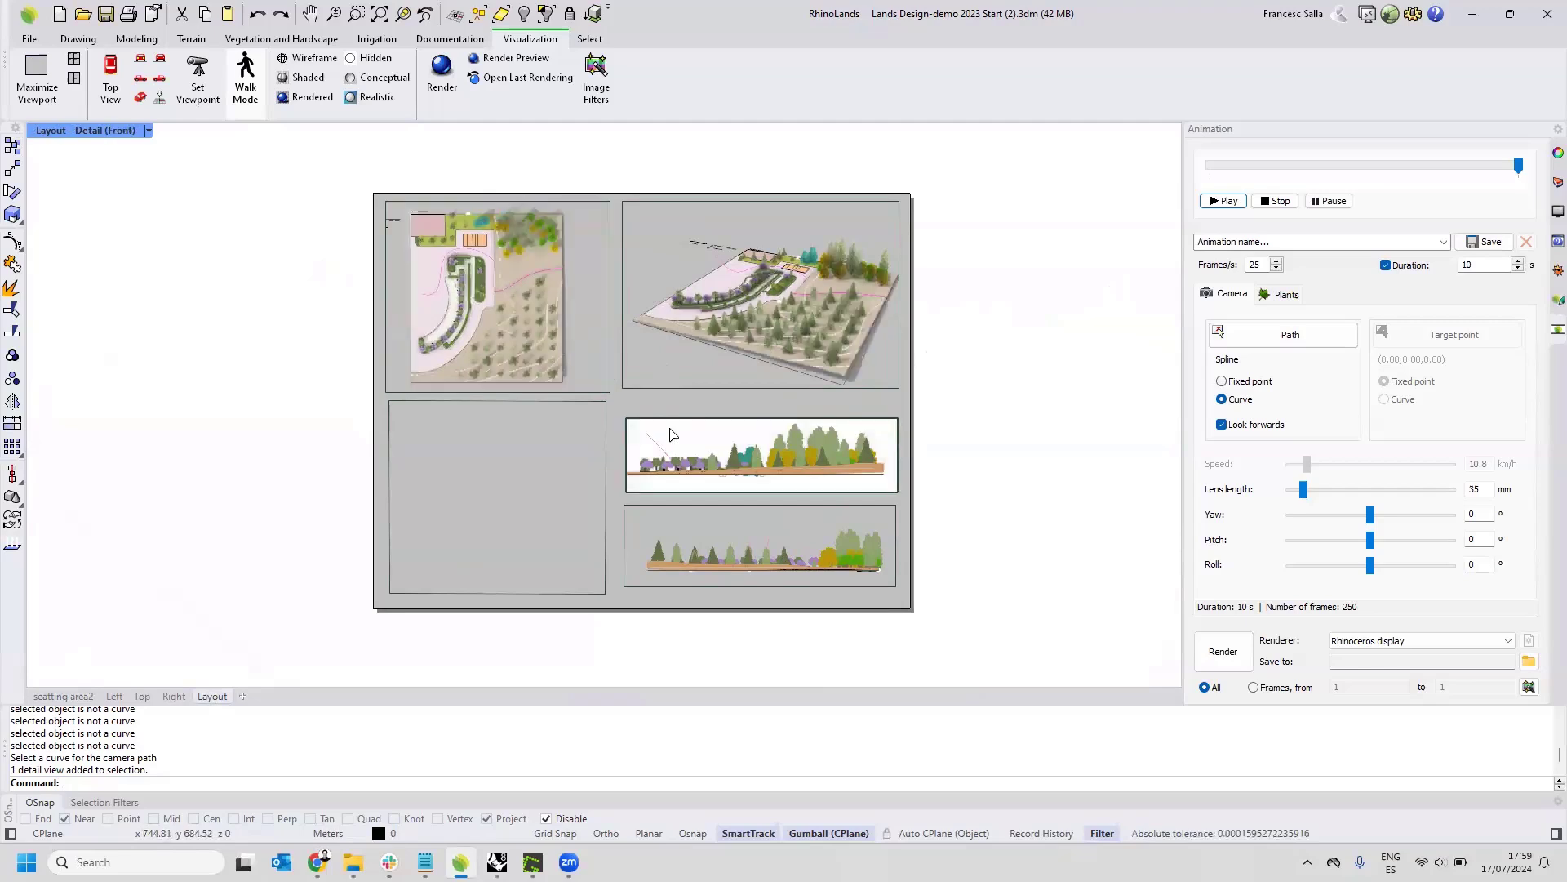
double_click(695, 516)
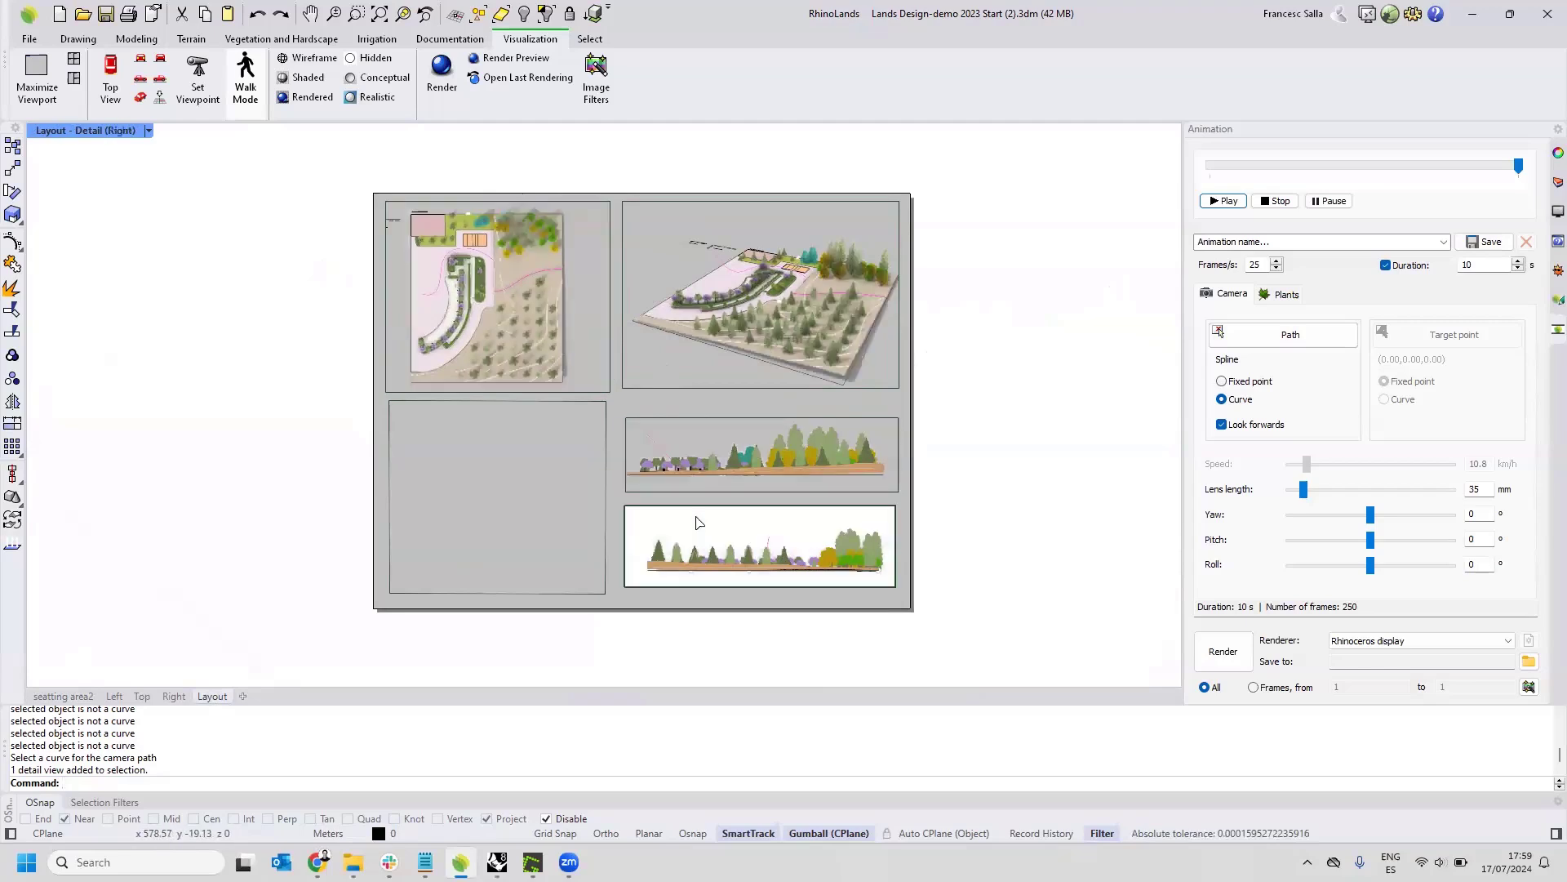
double_click(607, 444)
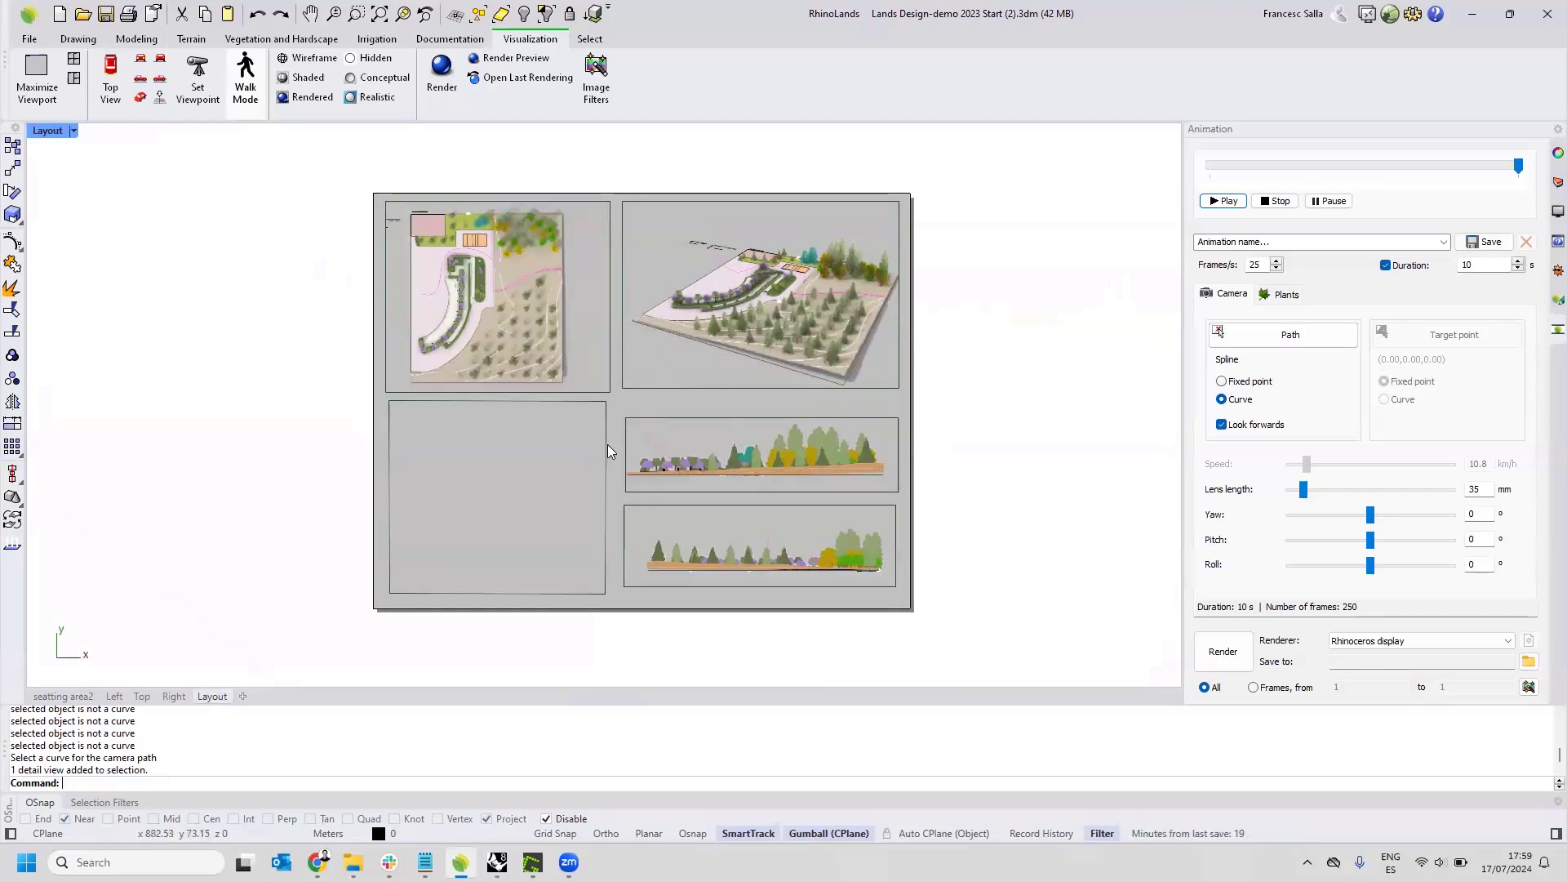
Delete the empty frame below the plan detail and draw a new rectangular Top detail in its place.
left_click(607, 444)
key("Delete")
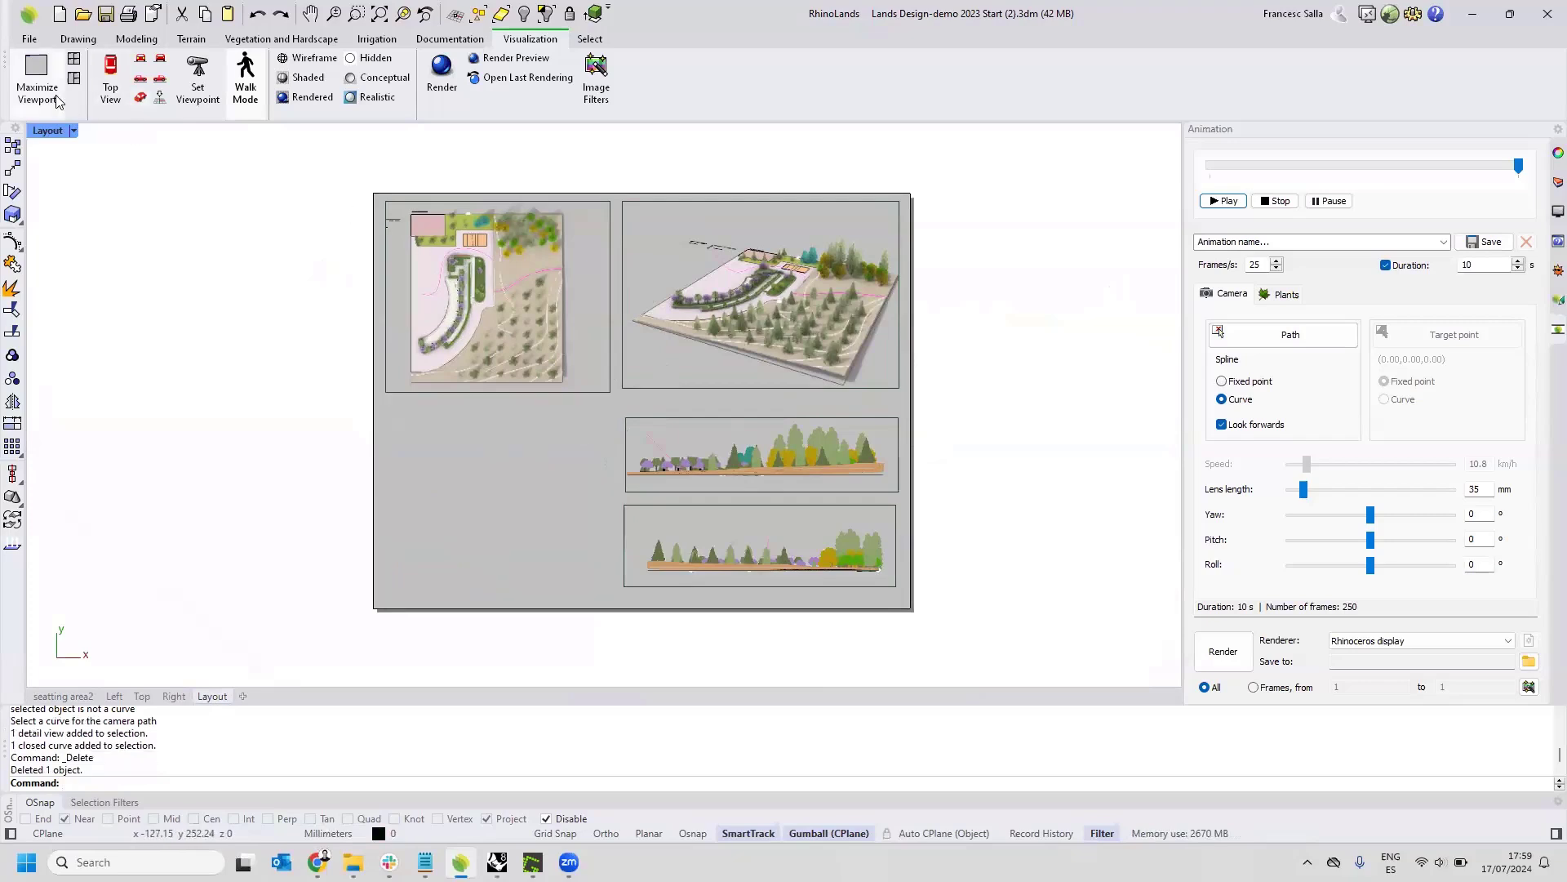
left_click(449, 38)
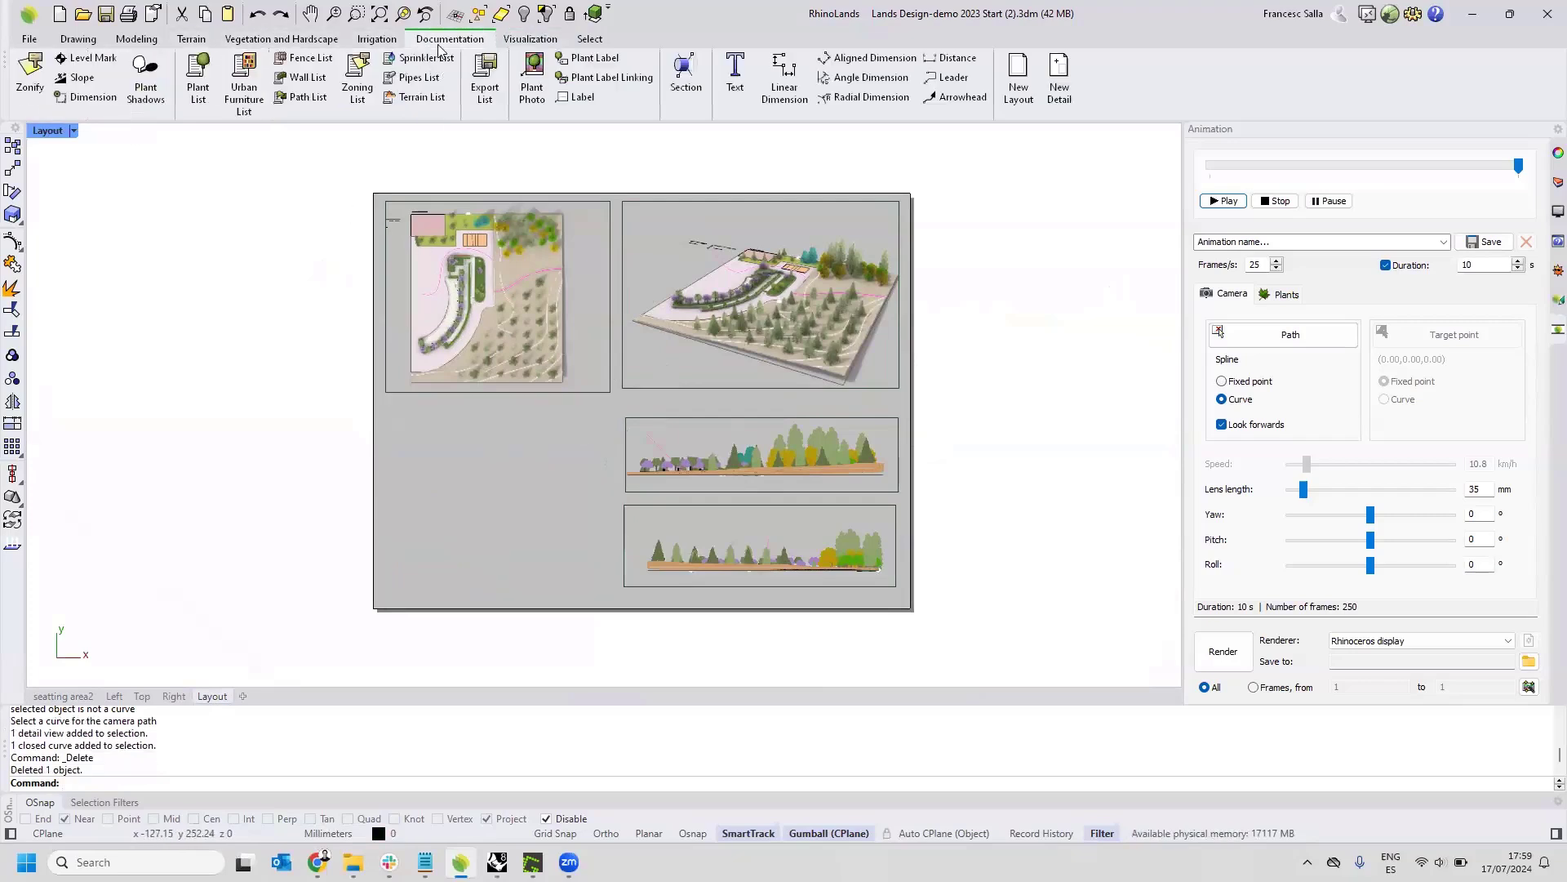
left_click(1060, 80)
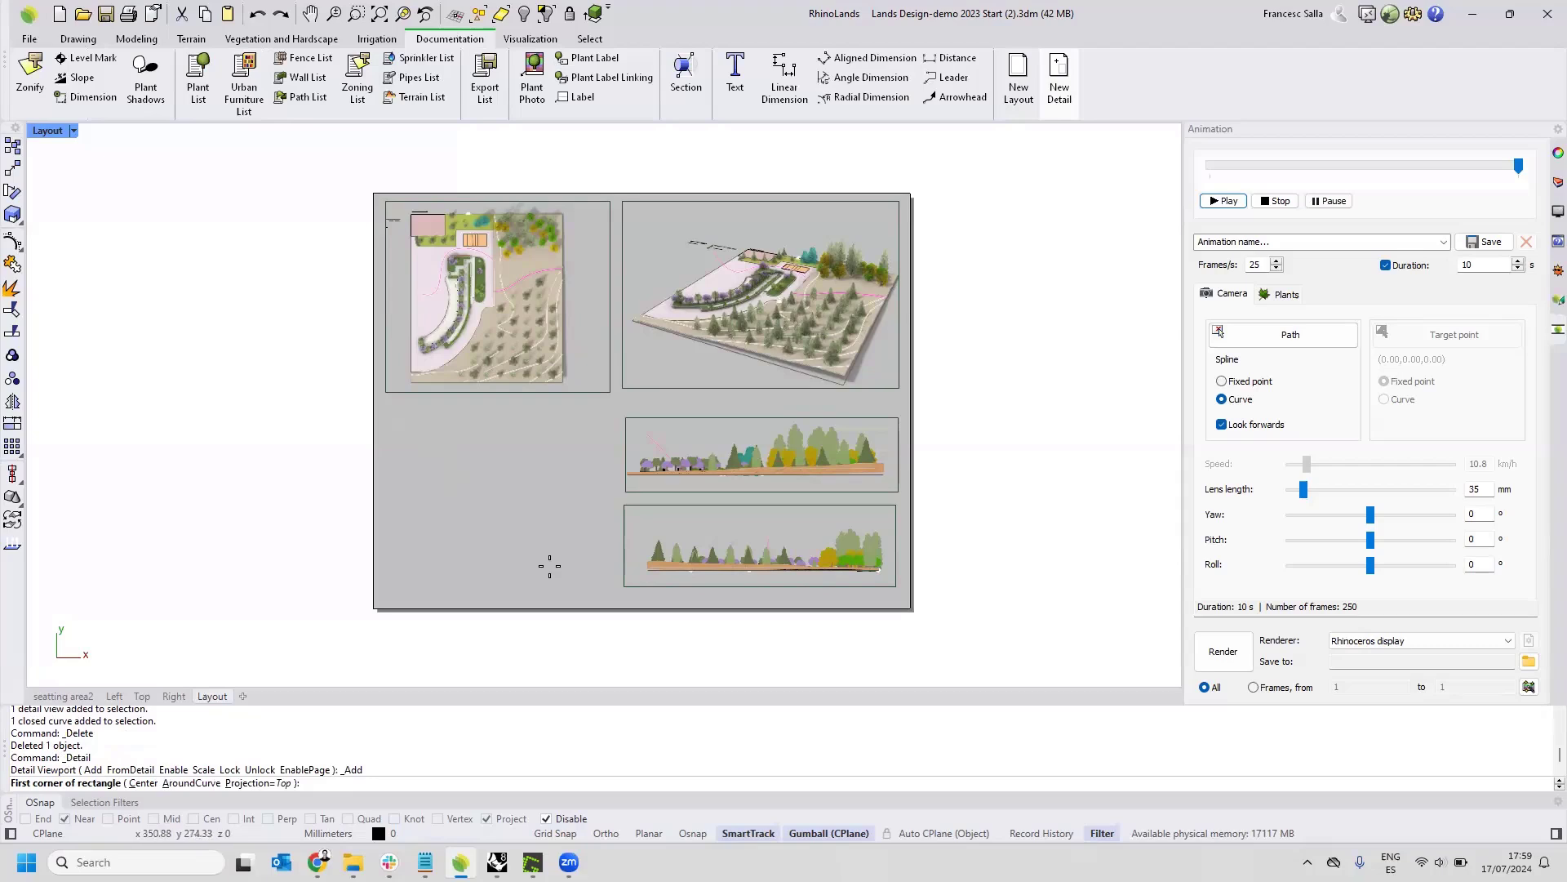
left_click(403, 415)
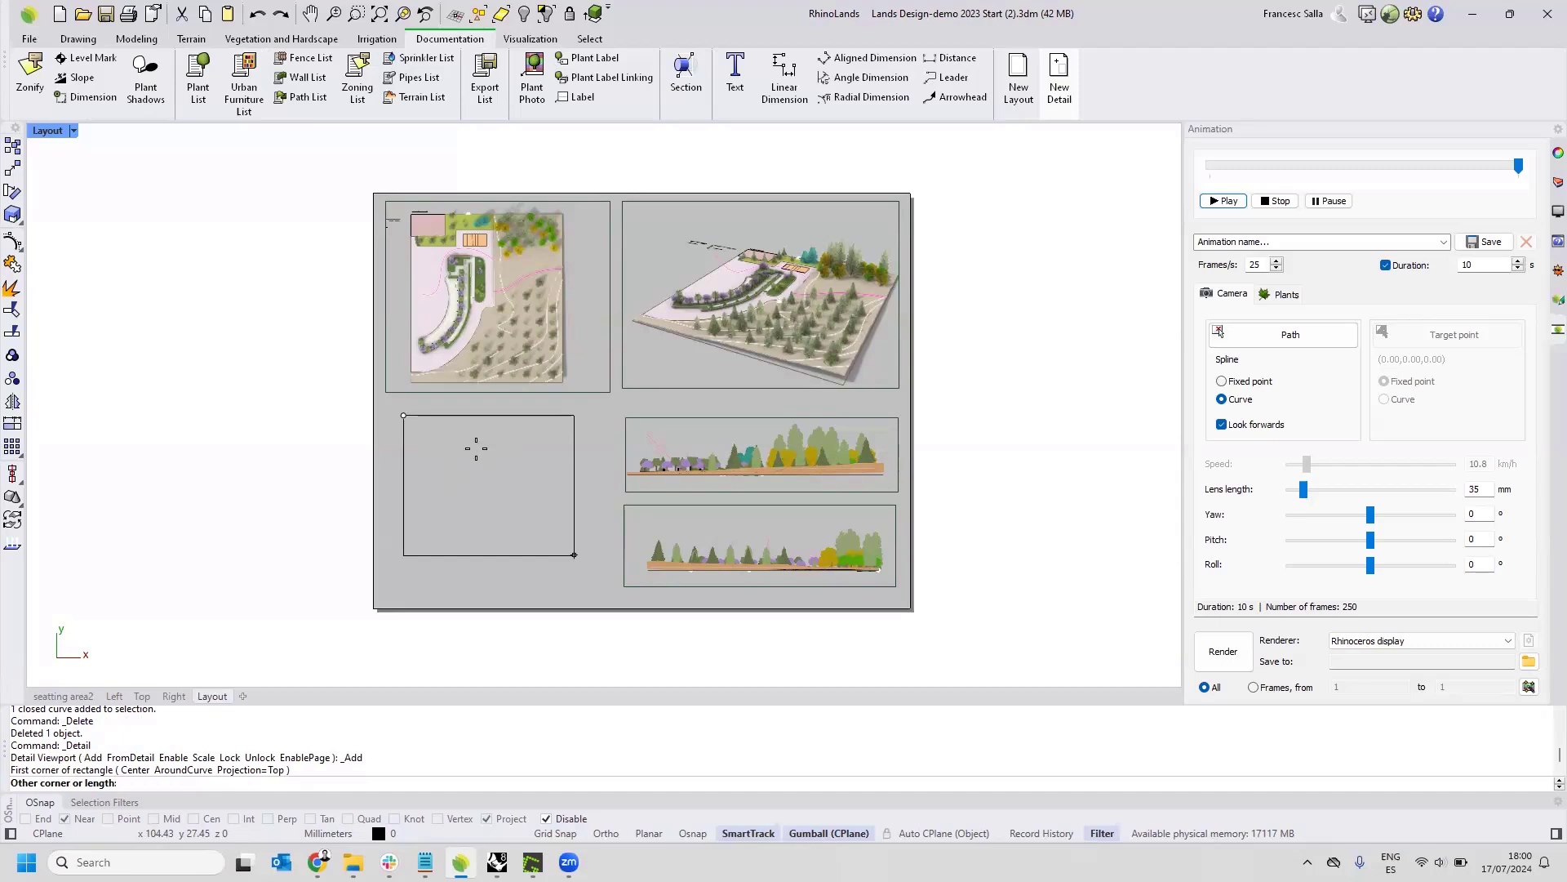
left_click(482, 464)
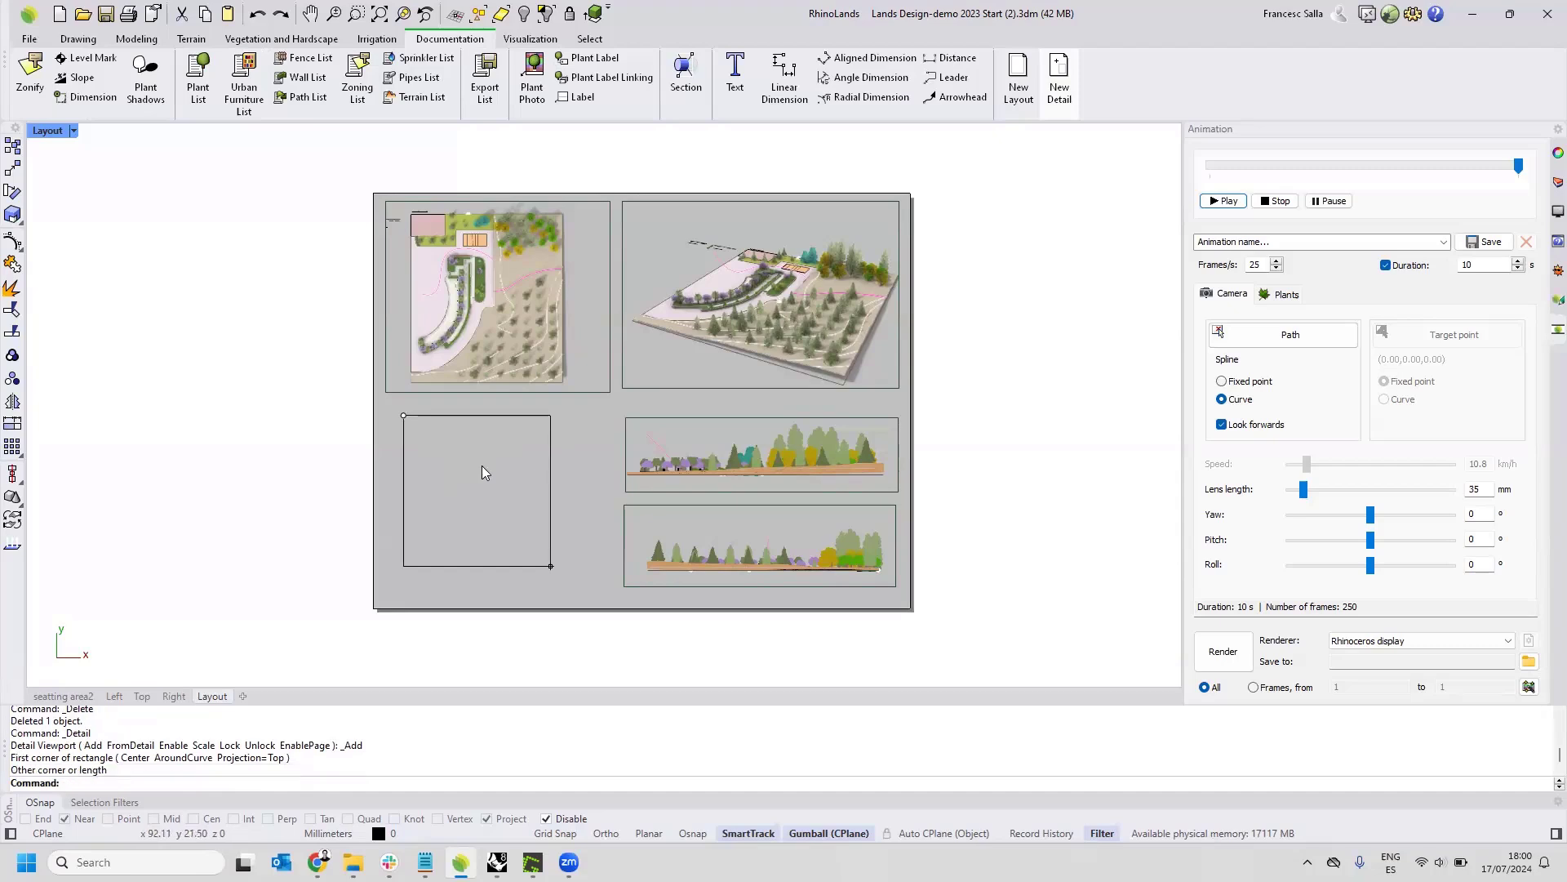
Frame the Plant list inside the new detail, and return to the layout page.
double_click(436, 465)
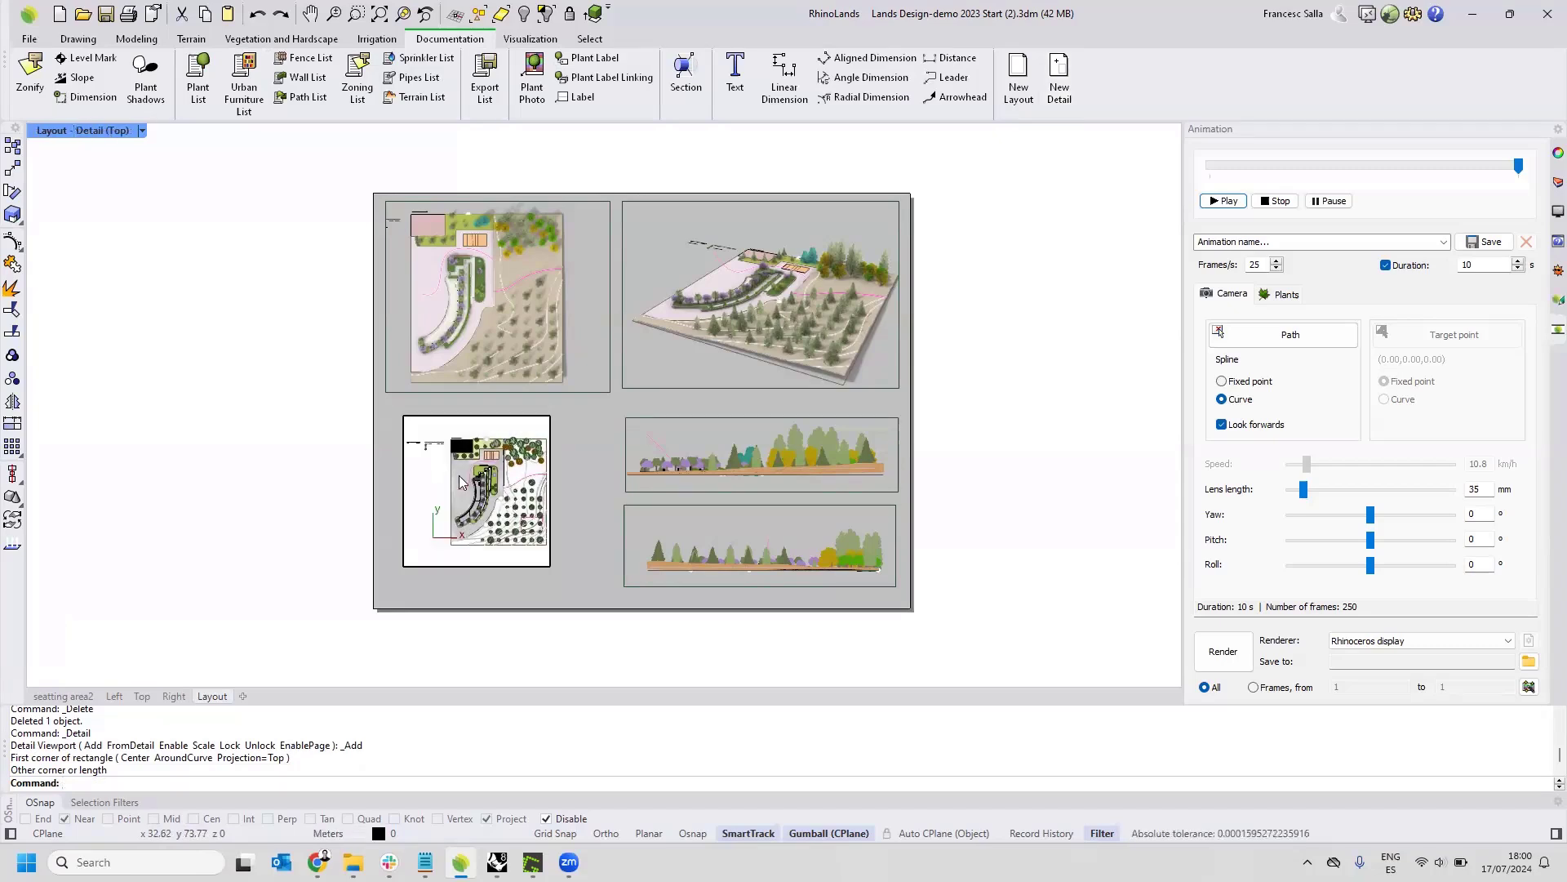
right_click_drag(427, 457, 482, 414)
mouse_move(463, 475)
right_mouse_down("ctrl")
mouse_move(458, 414)
mouse_move(468, 445)
right_mouse_up("ctrl")
scroll(467, 450, "down", 1)
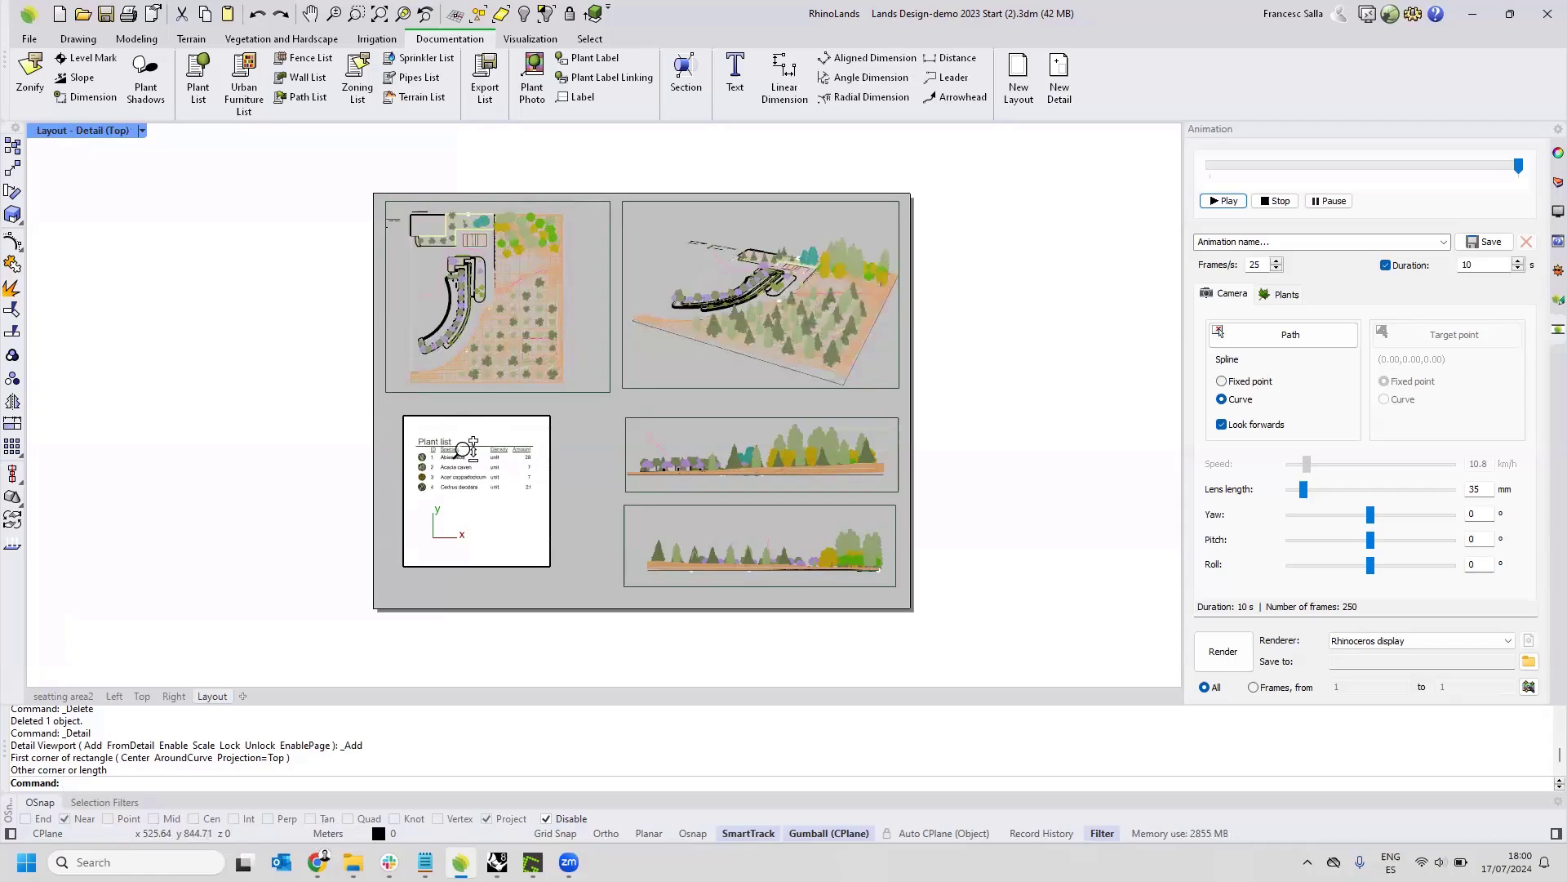
double_click(551, 410)
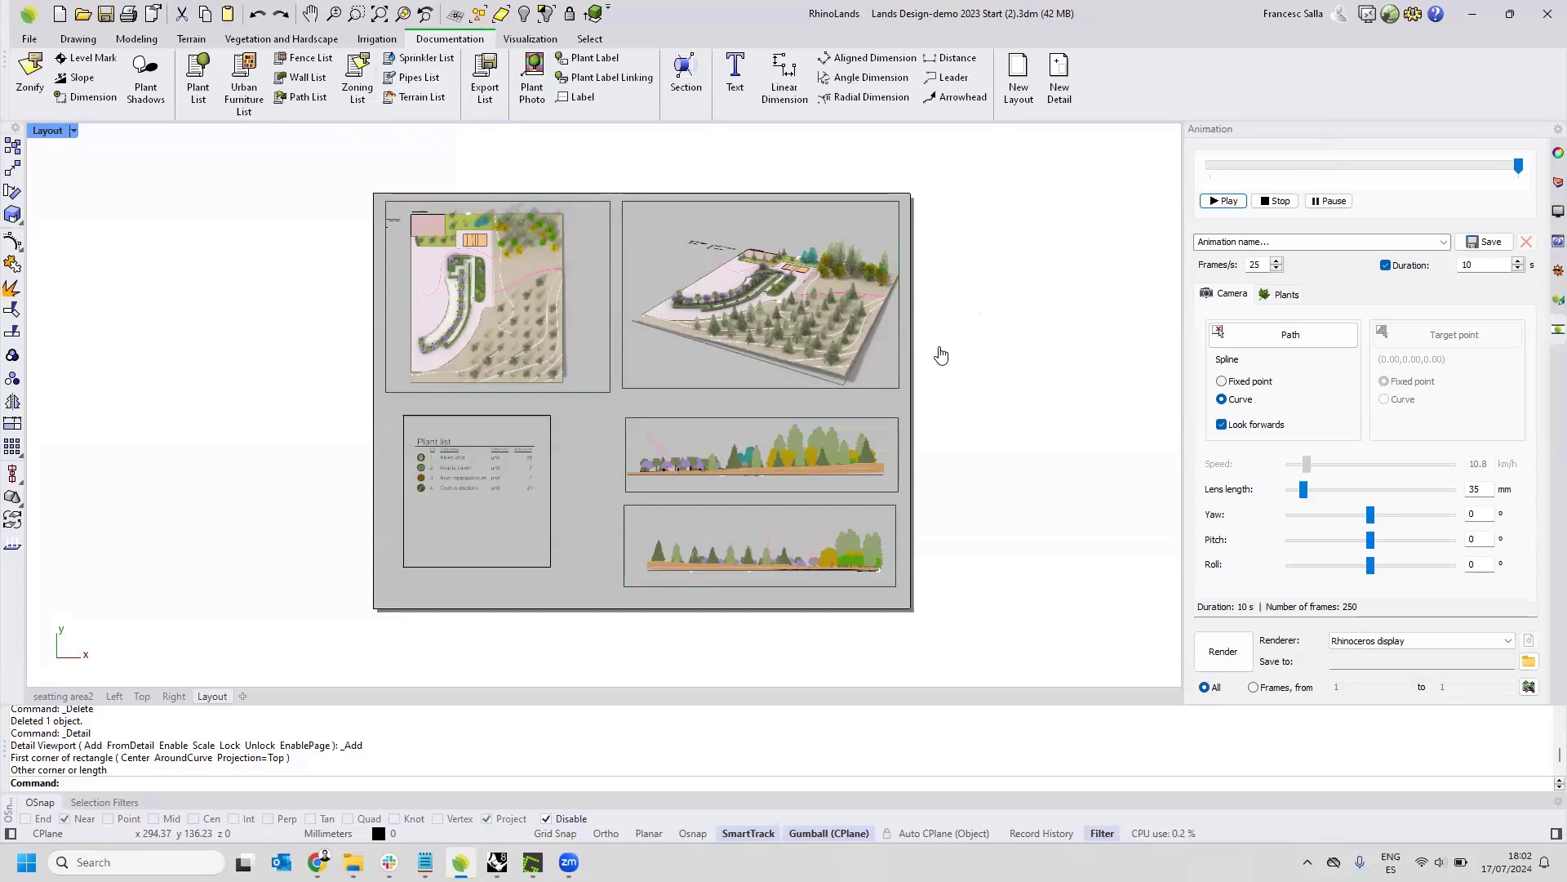
Examine the model in the seating area2 perspective, from the whole site to the planters, and in the Right view.
left_click(63, 697)
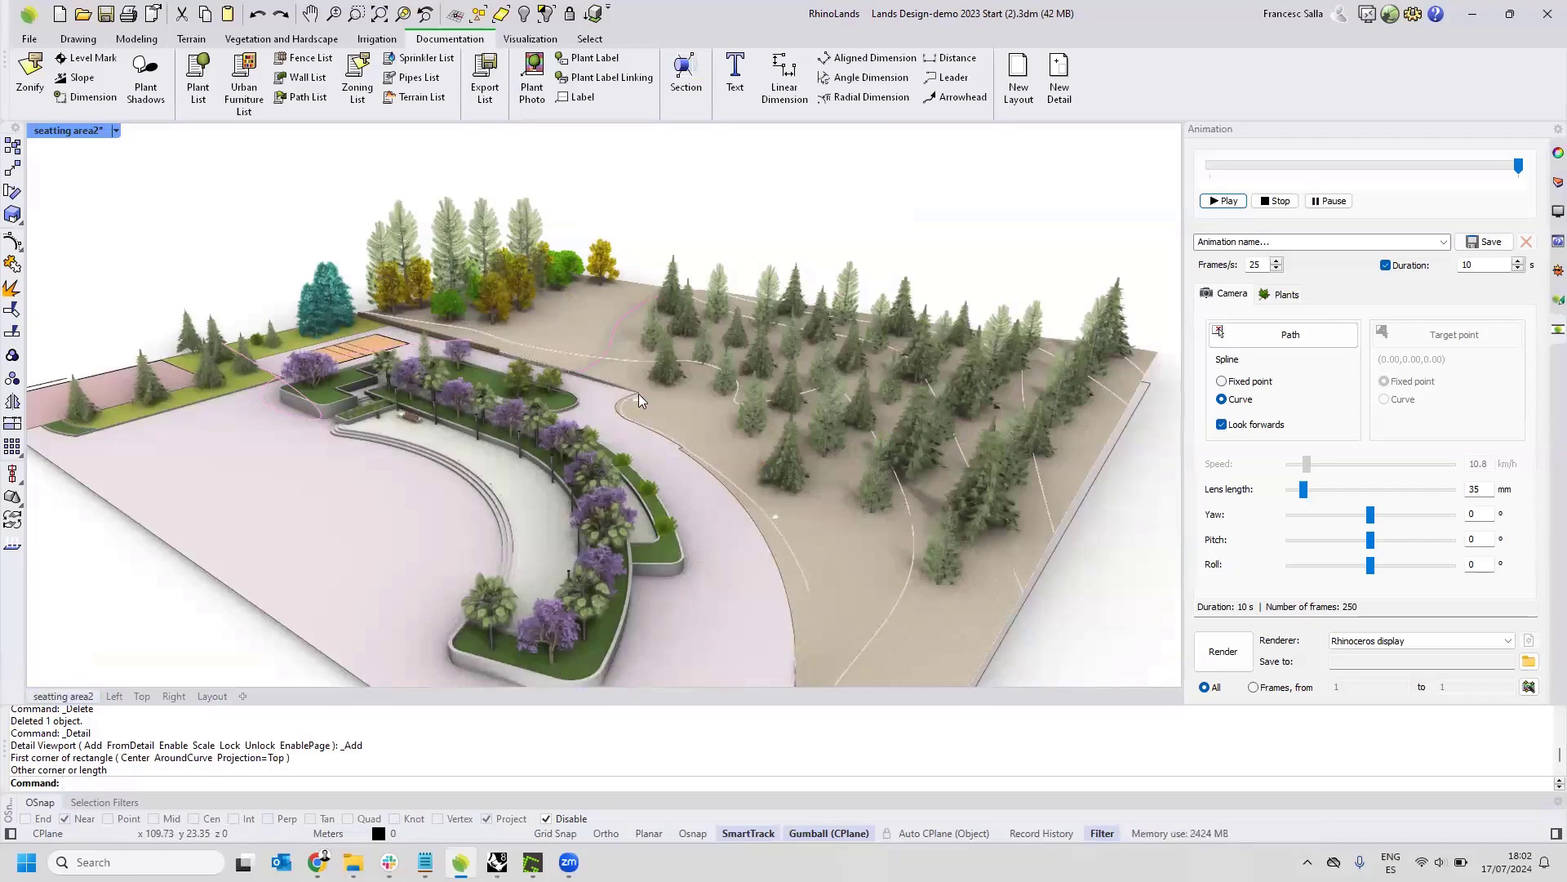
right_click_drag(688, 404, 465, 499)
scroll(466, 500, "up", 8)
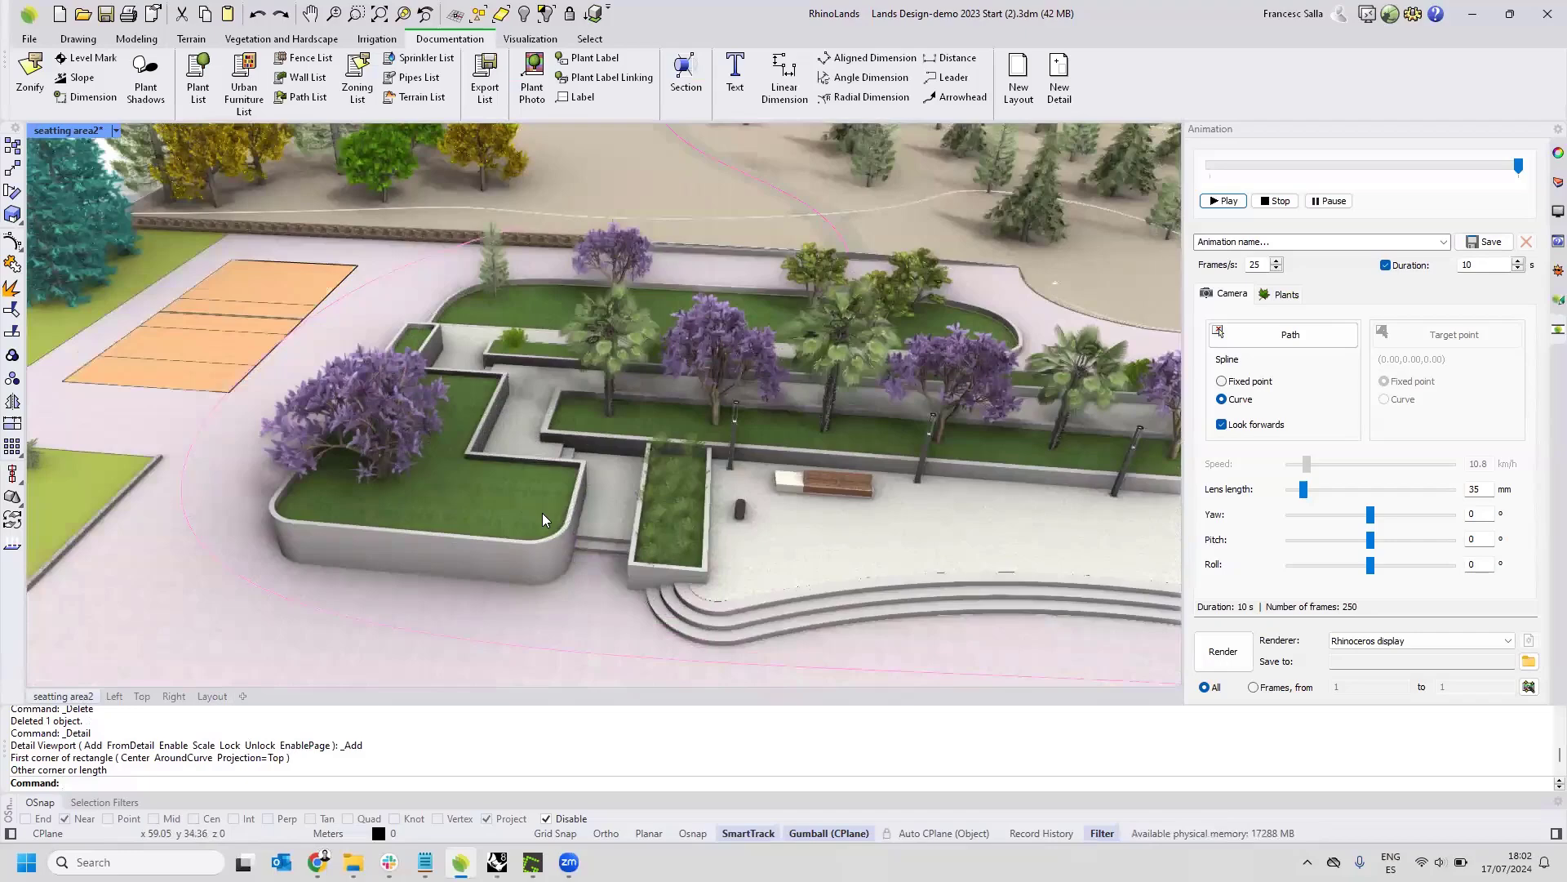
scroll(542, 513, "down", 3)
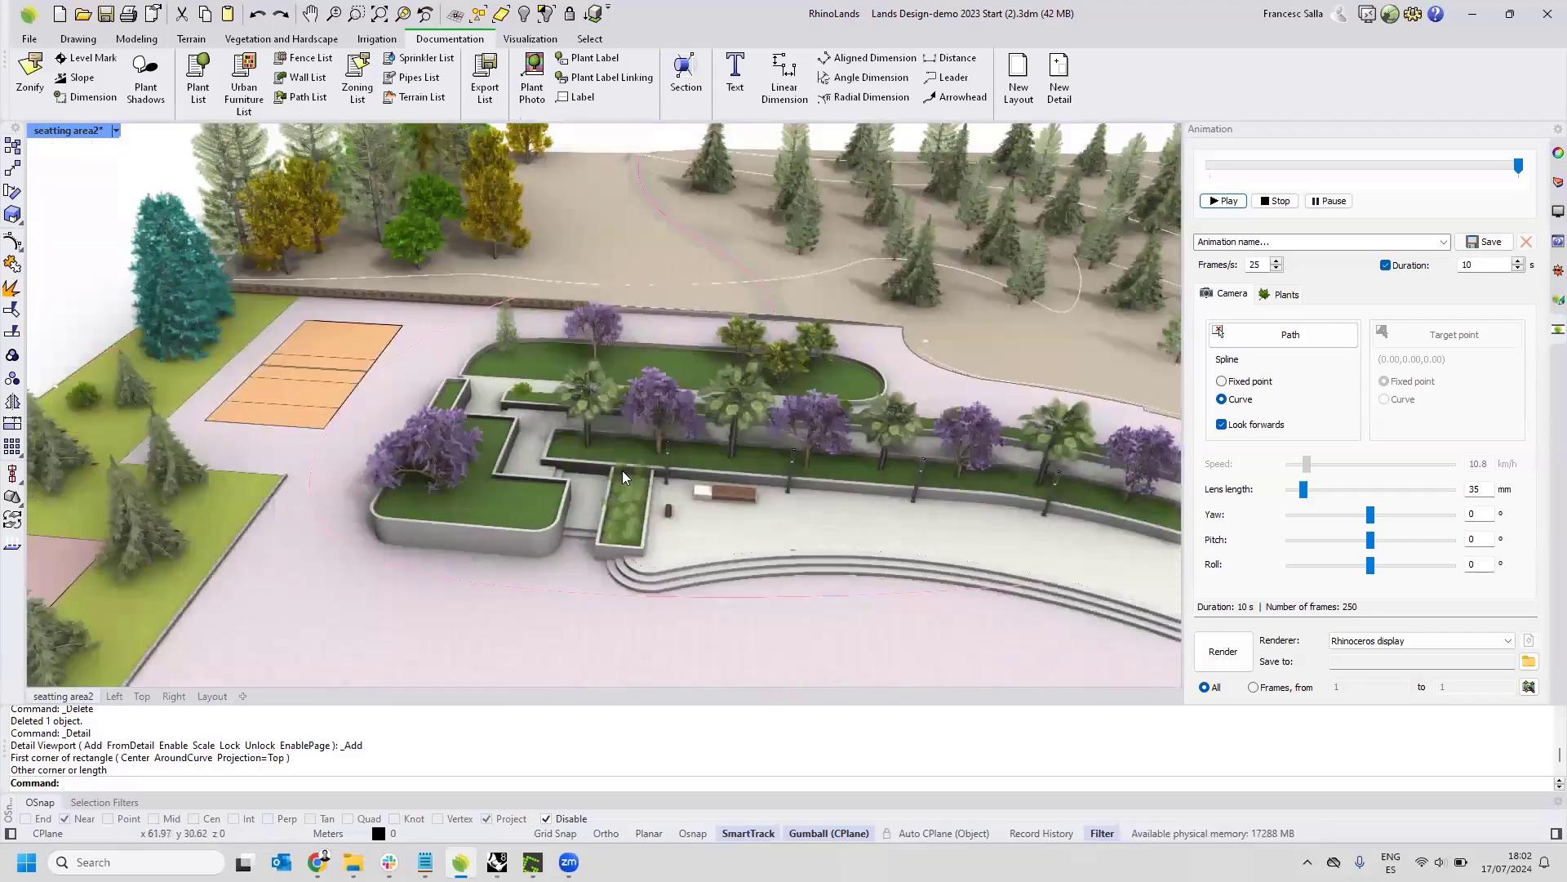
left_click(174, 696)
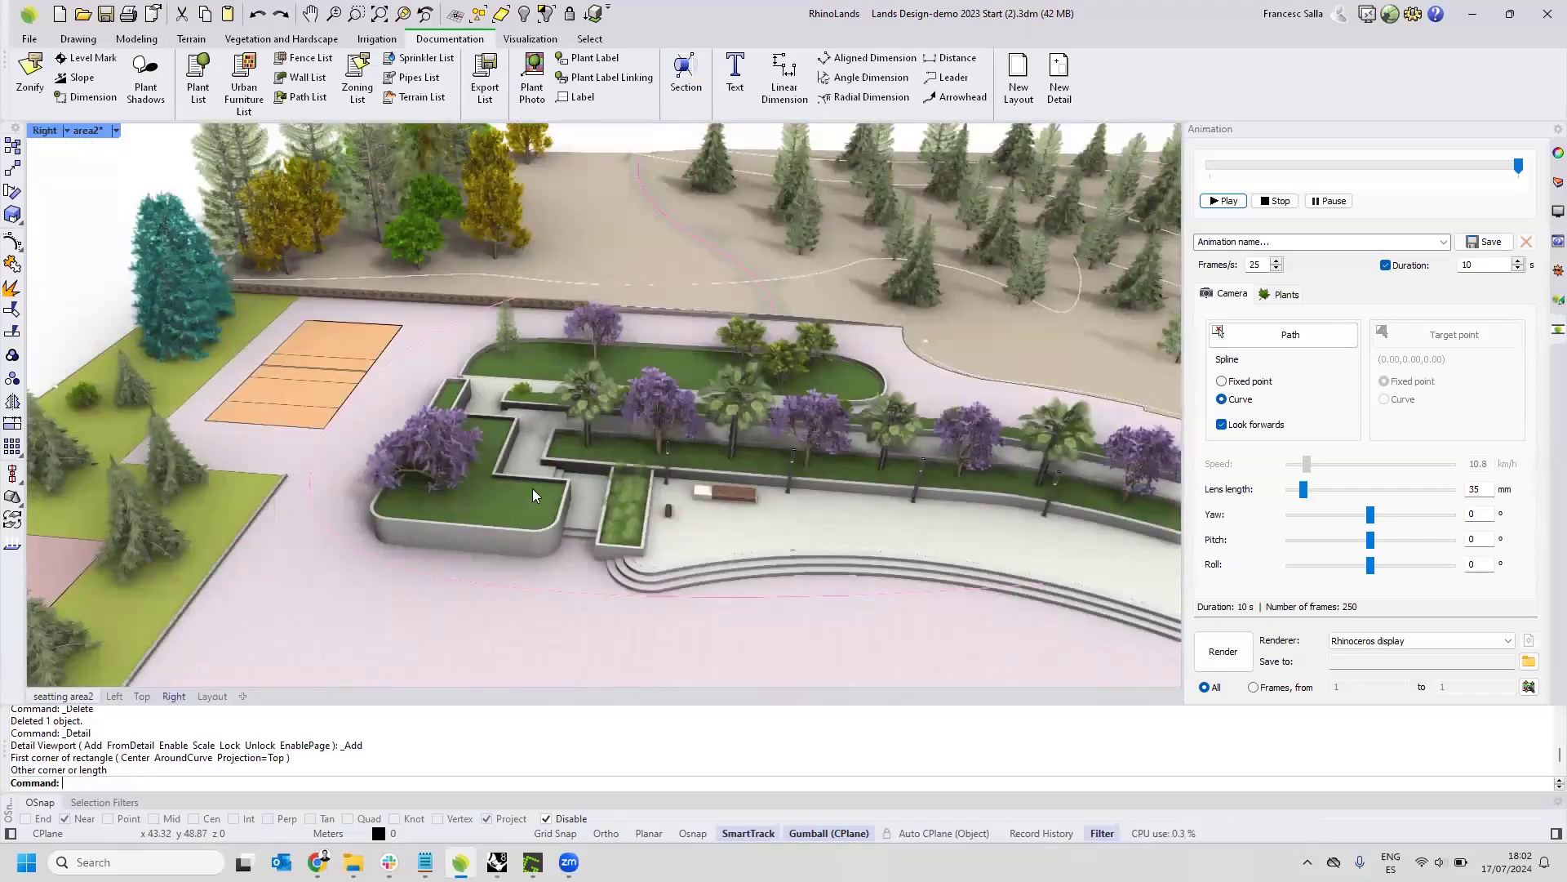
scroll(532, 488, "down", 2)
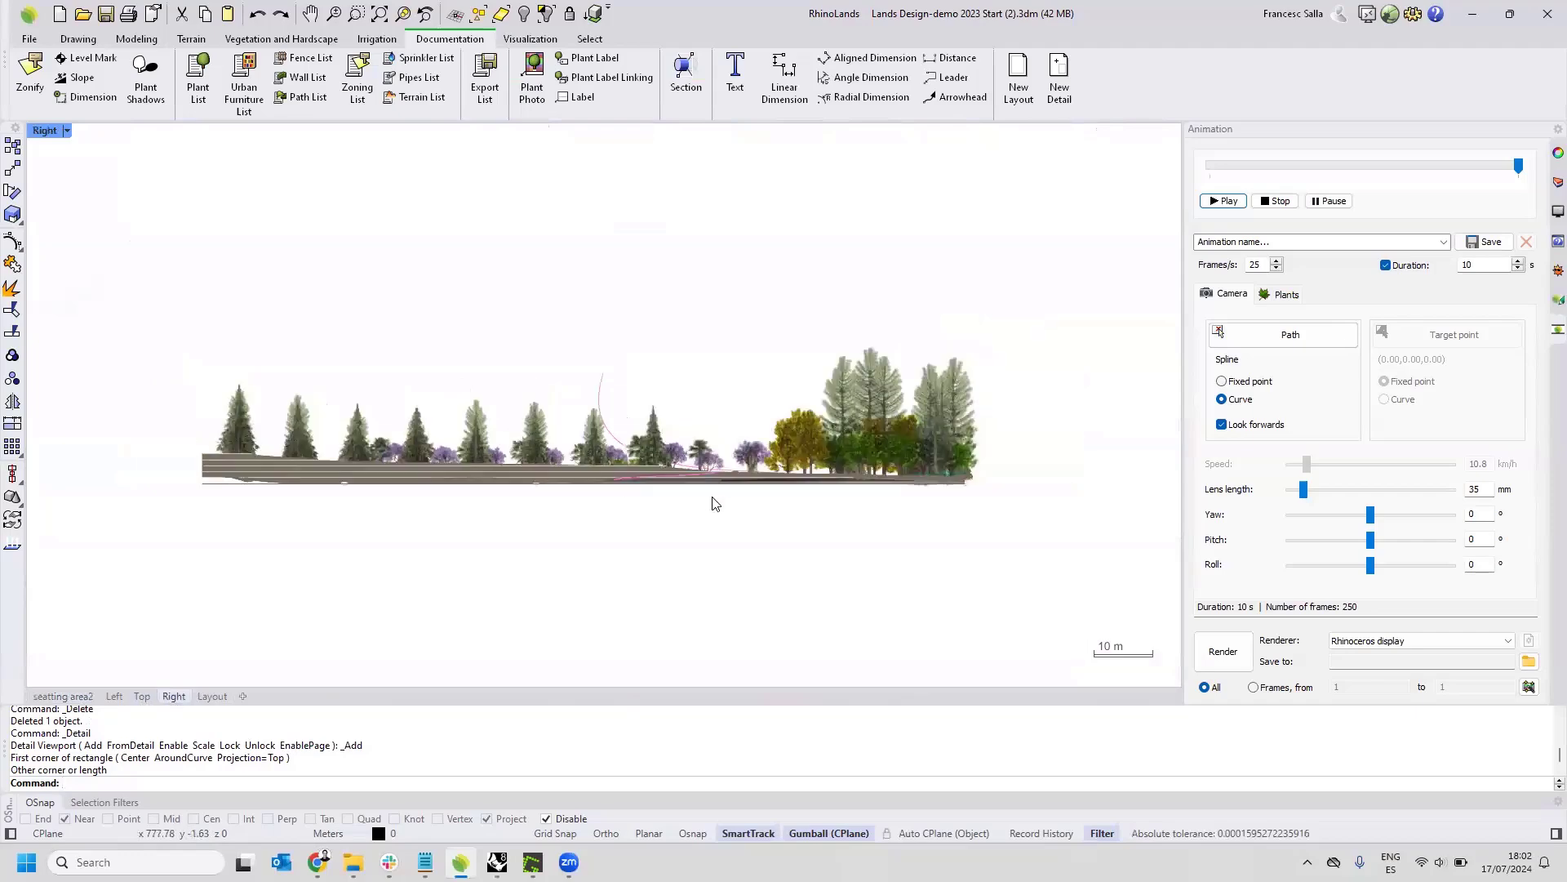
right_click_drag(714, 493, 575, 494)
Set the Left view to Rendered display and inspect the seating area's elevation up close.
left_click(115, 695)
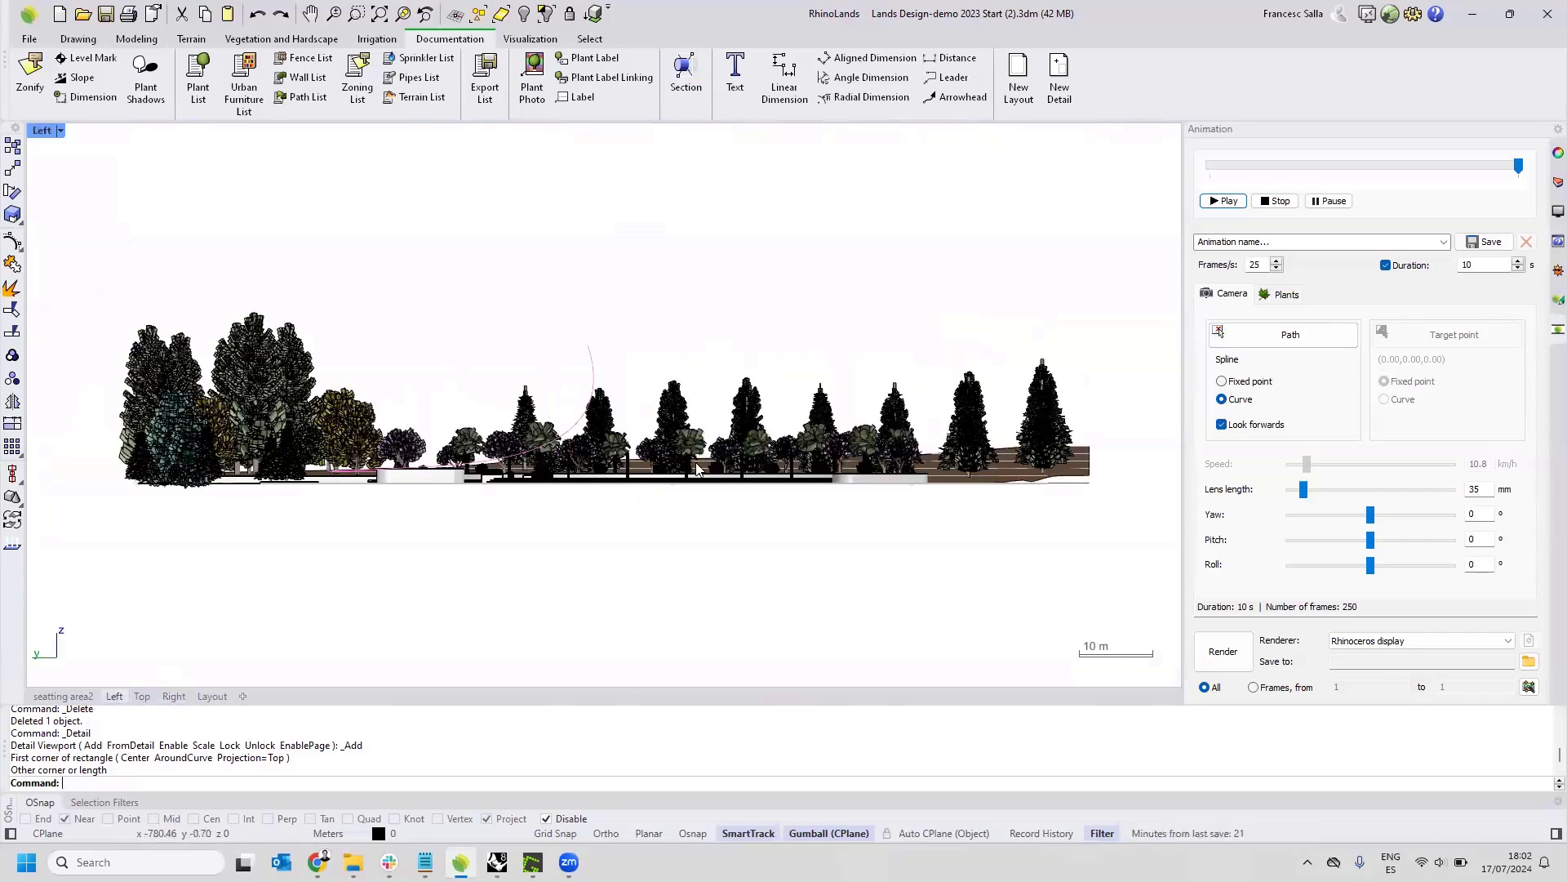
scroll(810, 451, "up", 2)
right_click_drag(963, 464, 811, 476)
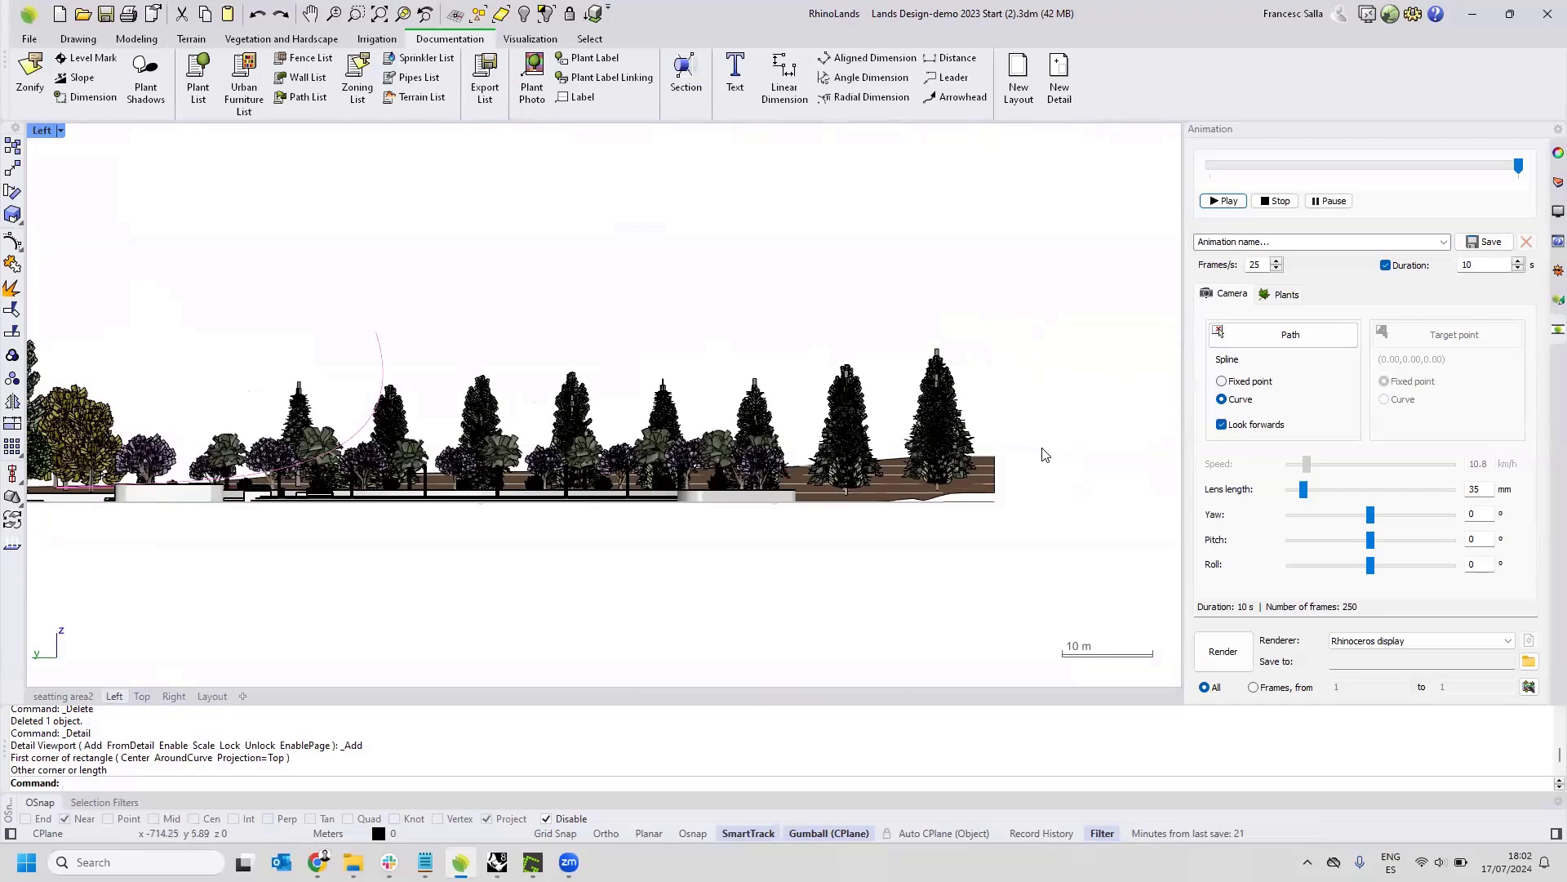
left_click(61, 132)
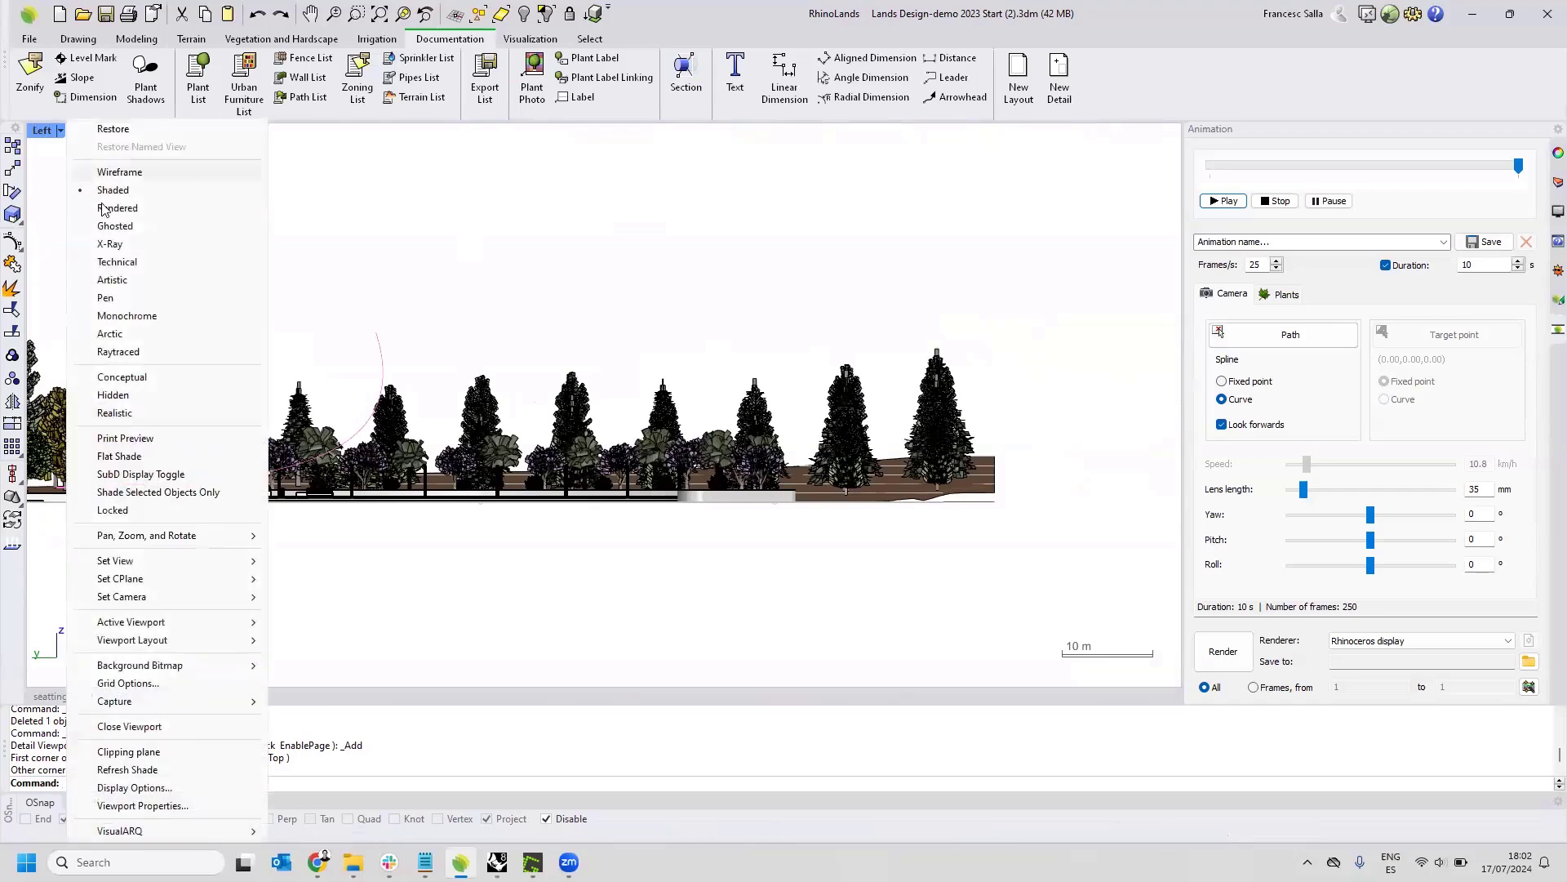
left_click(118, 209)
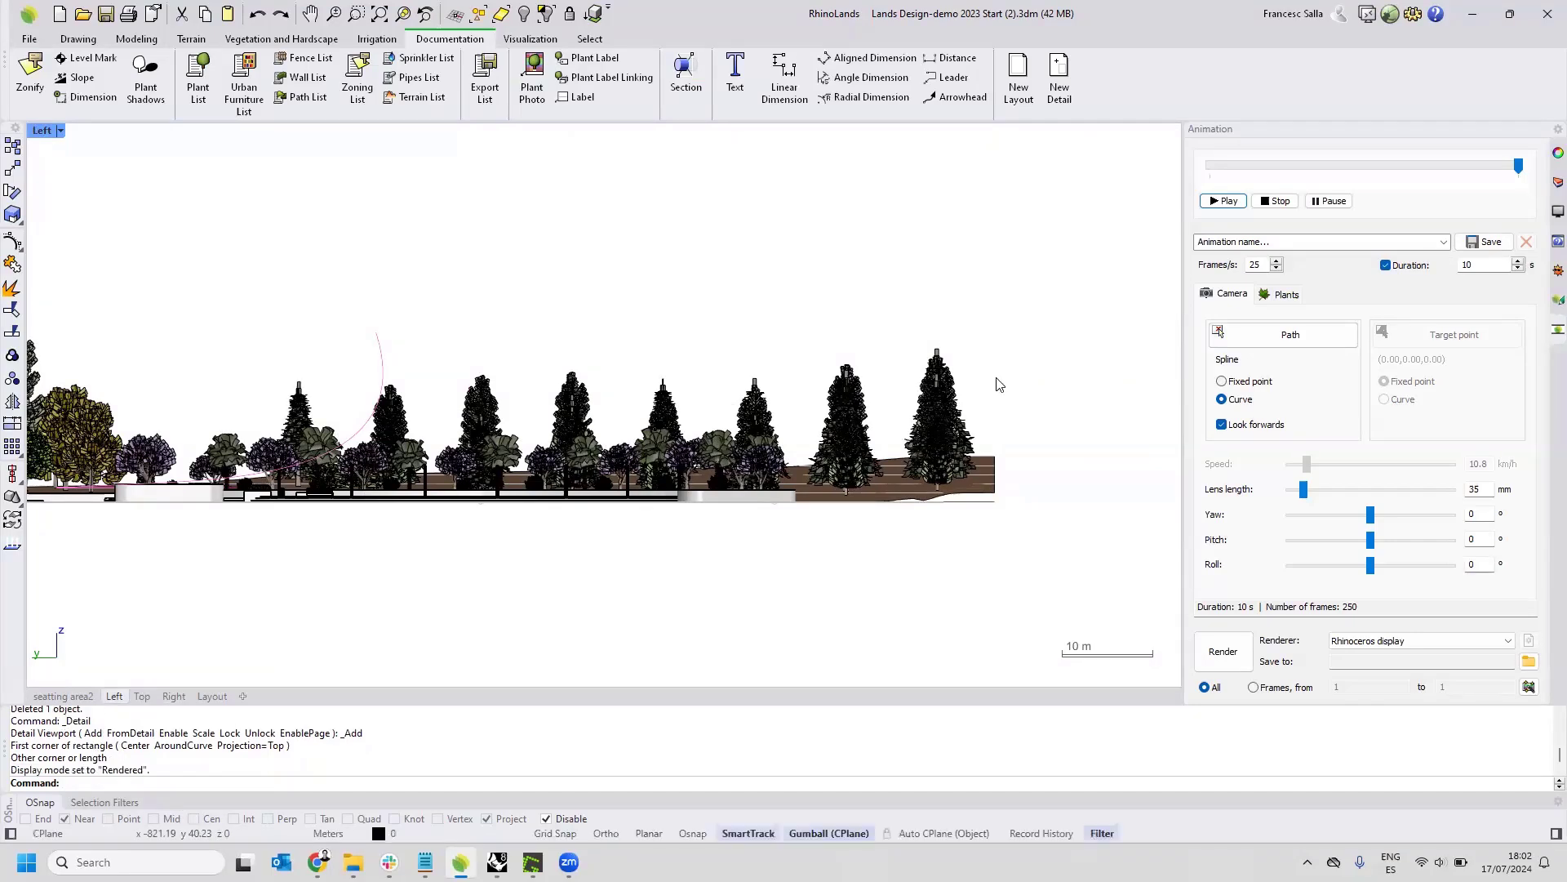
scroll(423, 535, "up", 4)
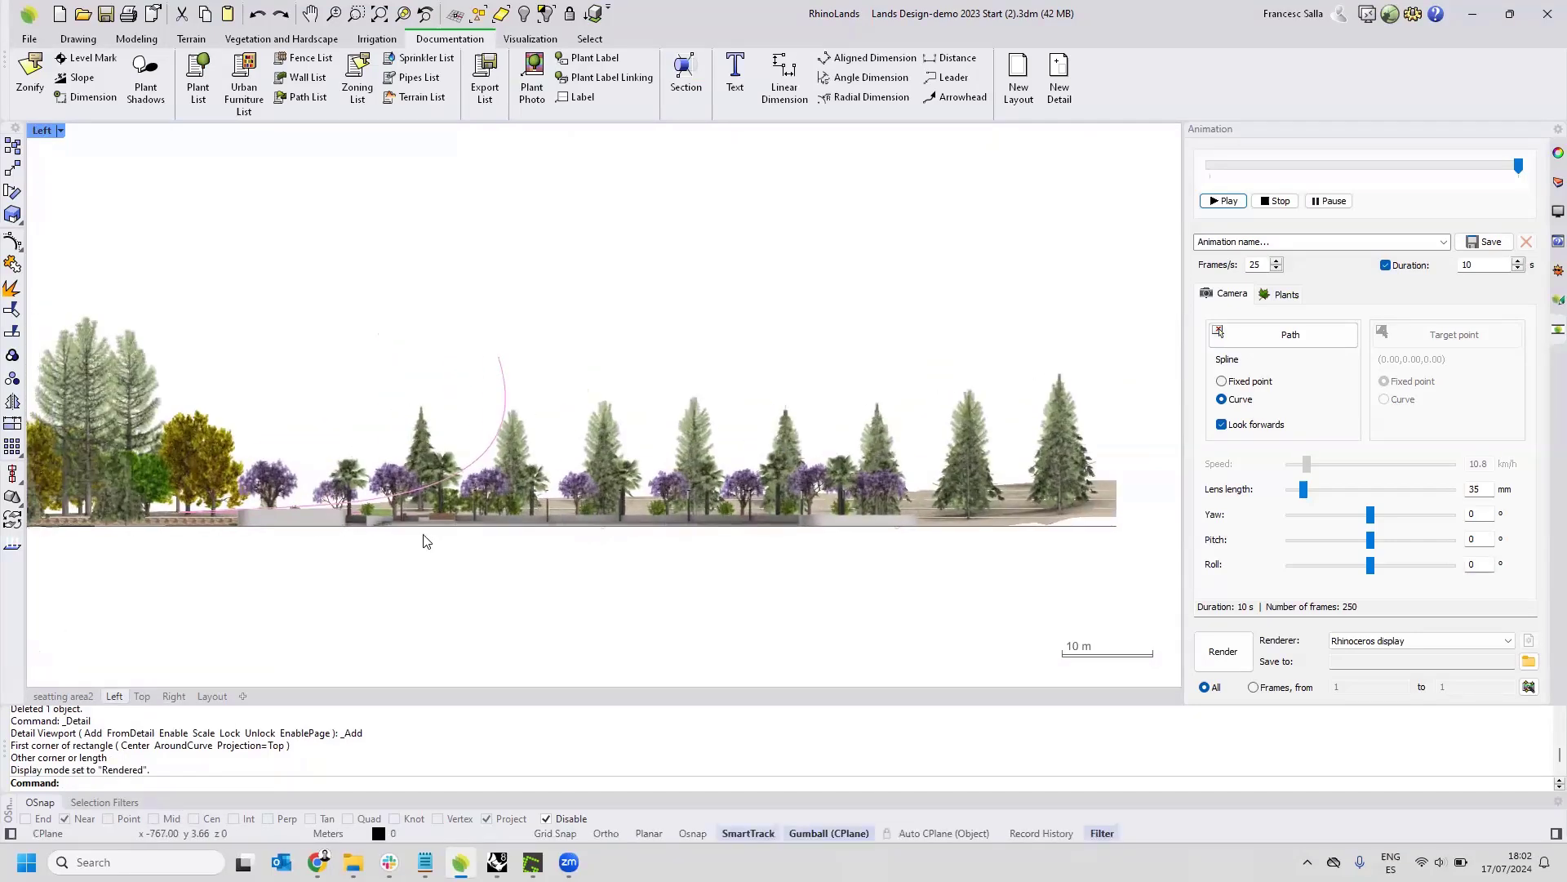
scroll(389, 546, "up", 2)
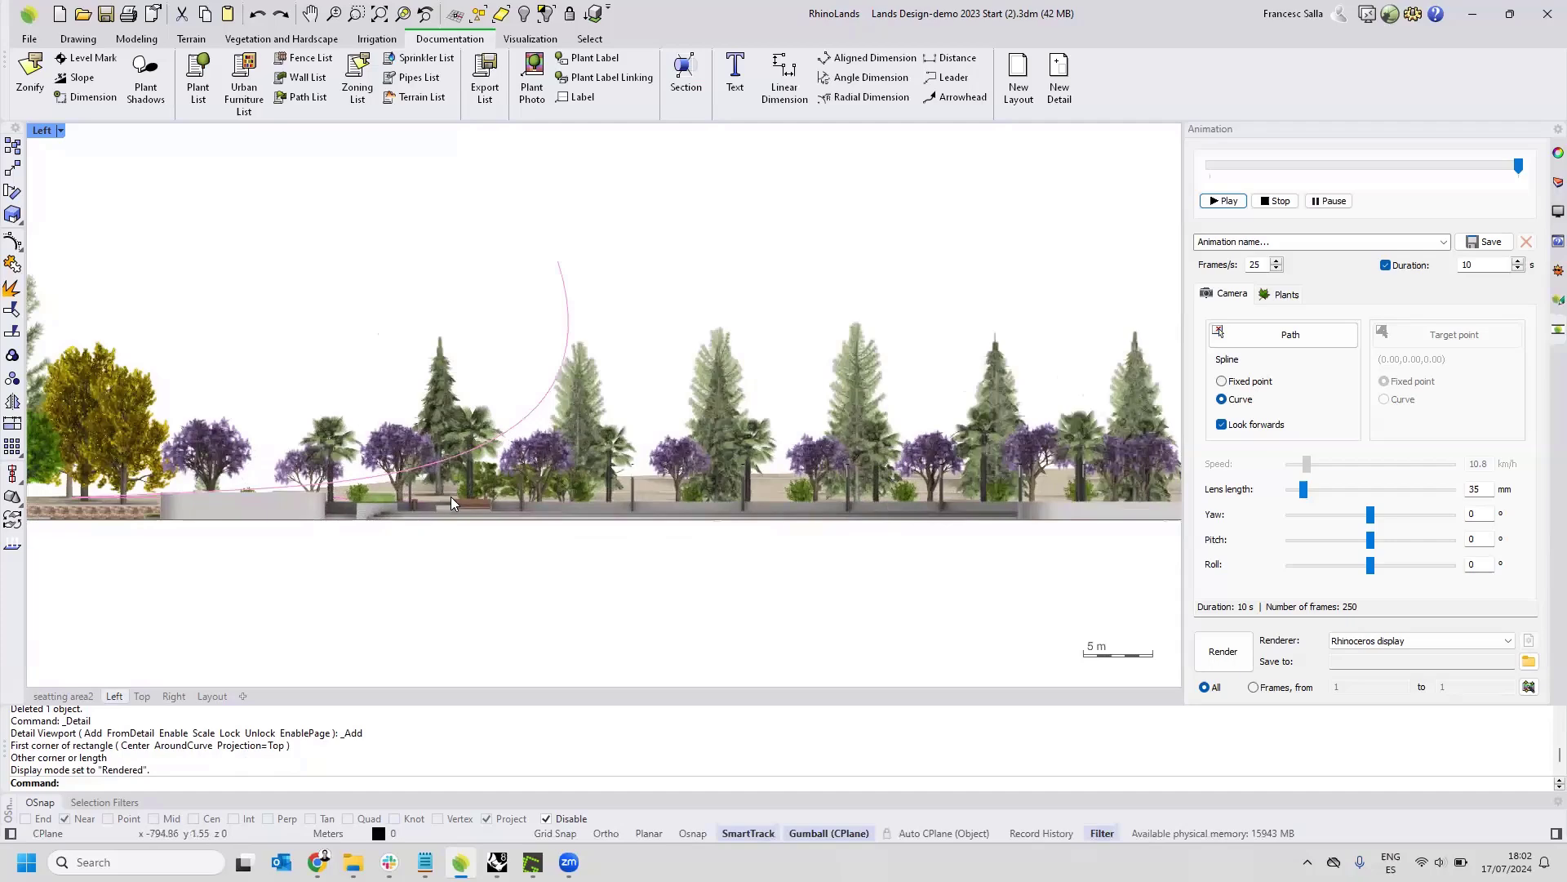
scroll(223, 500, "up", 3)
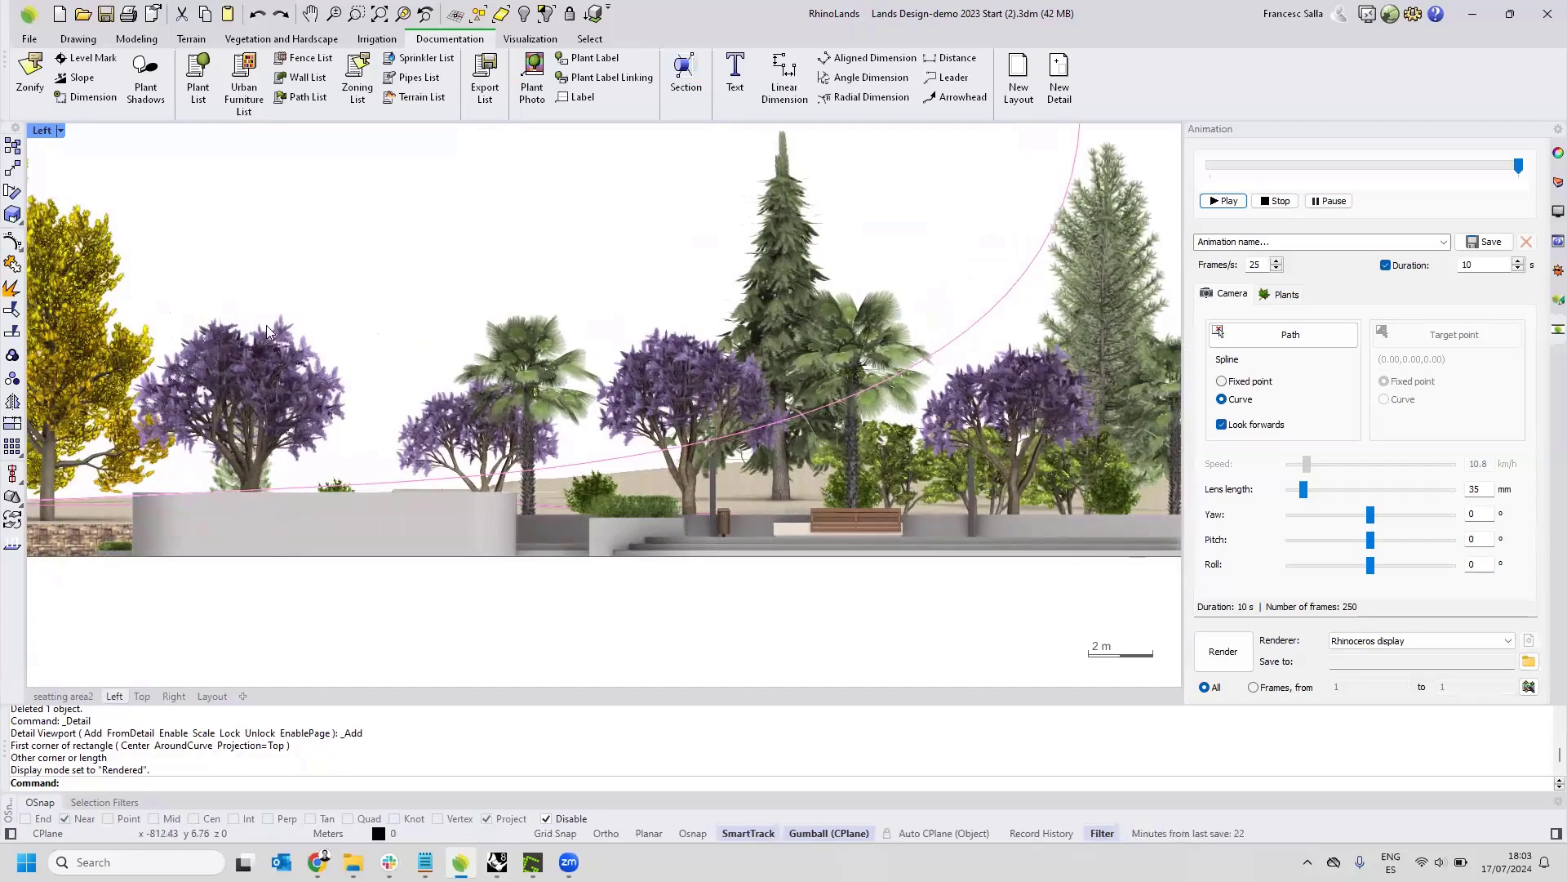
Examine the planting along the Left elevation up to the tall trees, and review the vegetation, hardscape and modeling commands.
left_click(315, 37)
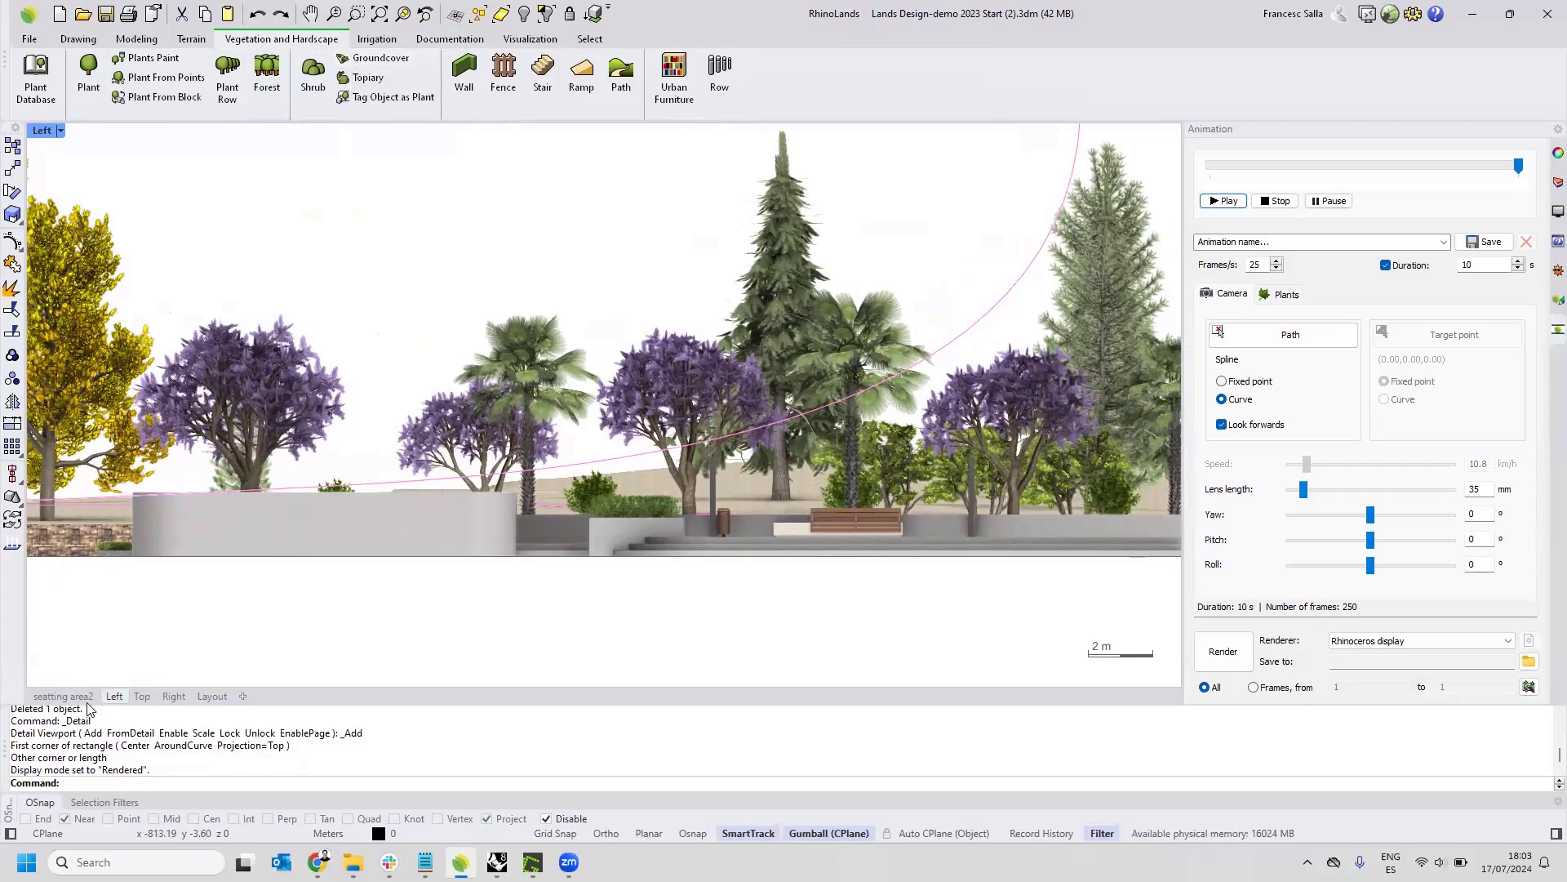
scroll(364, 570, "up", 2)
scroll(365, 570, "up", 2)
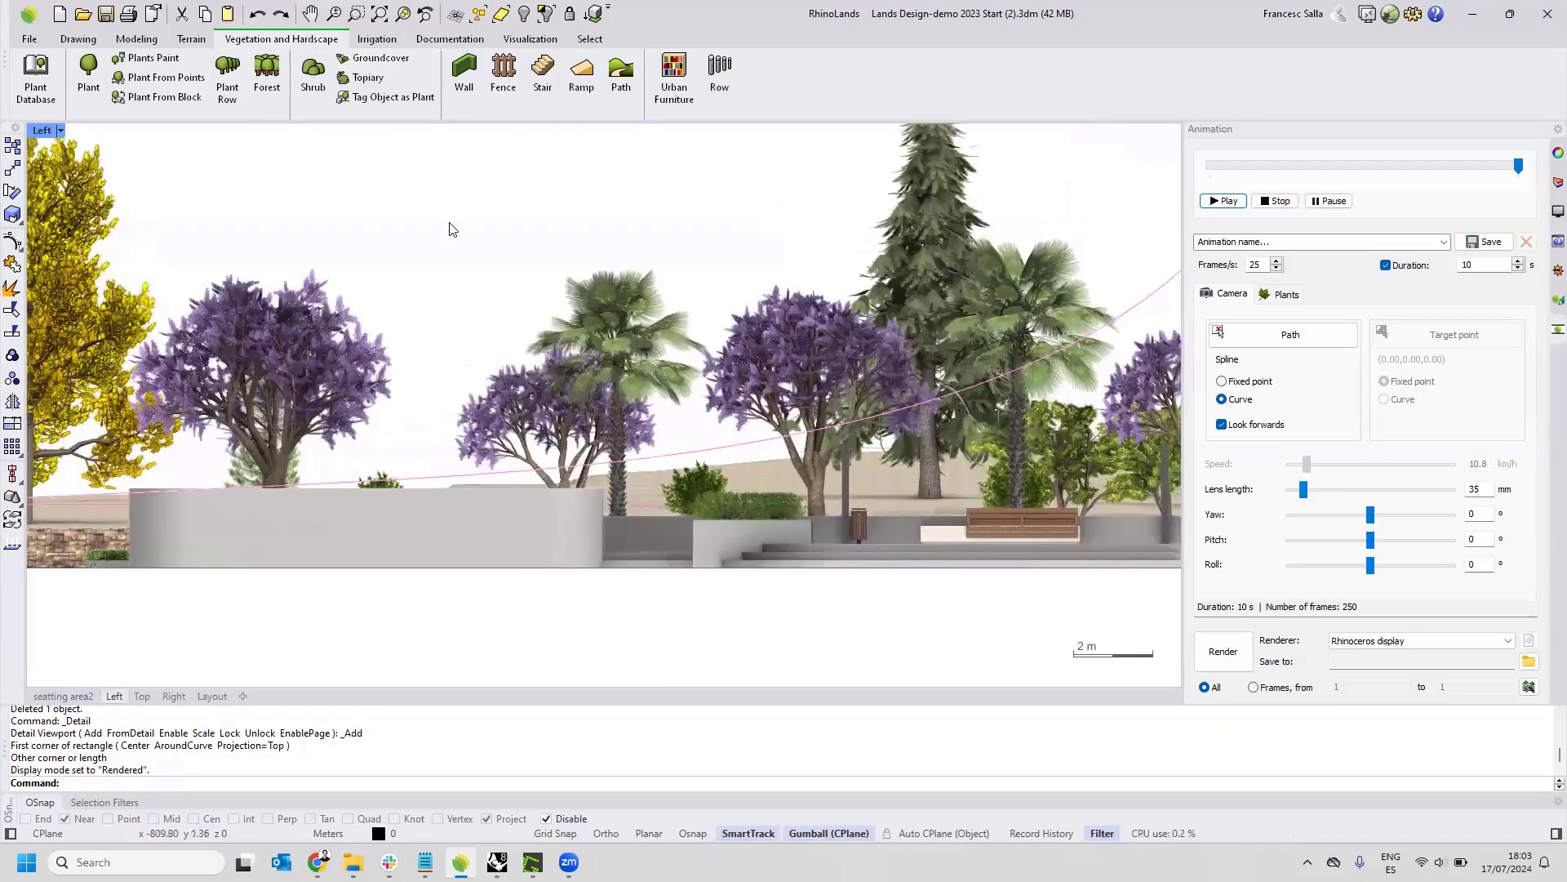
scroll(303, 410, "down", 5)
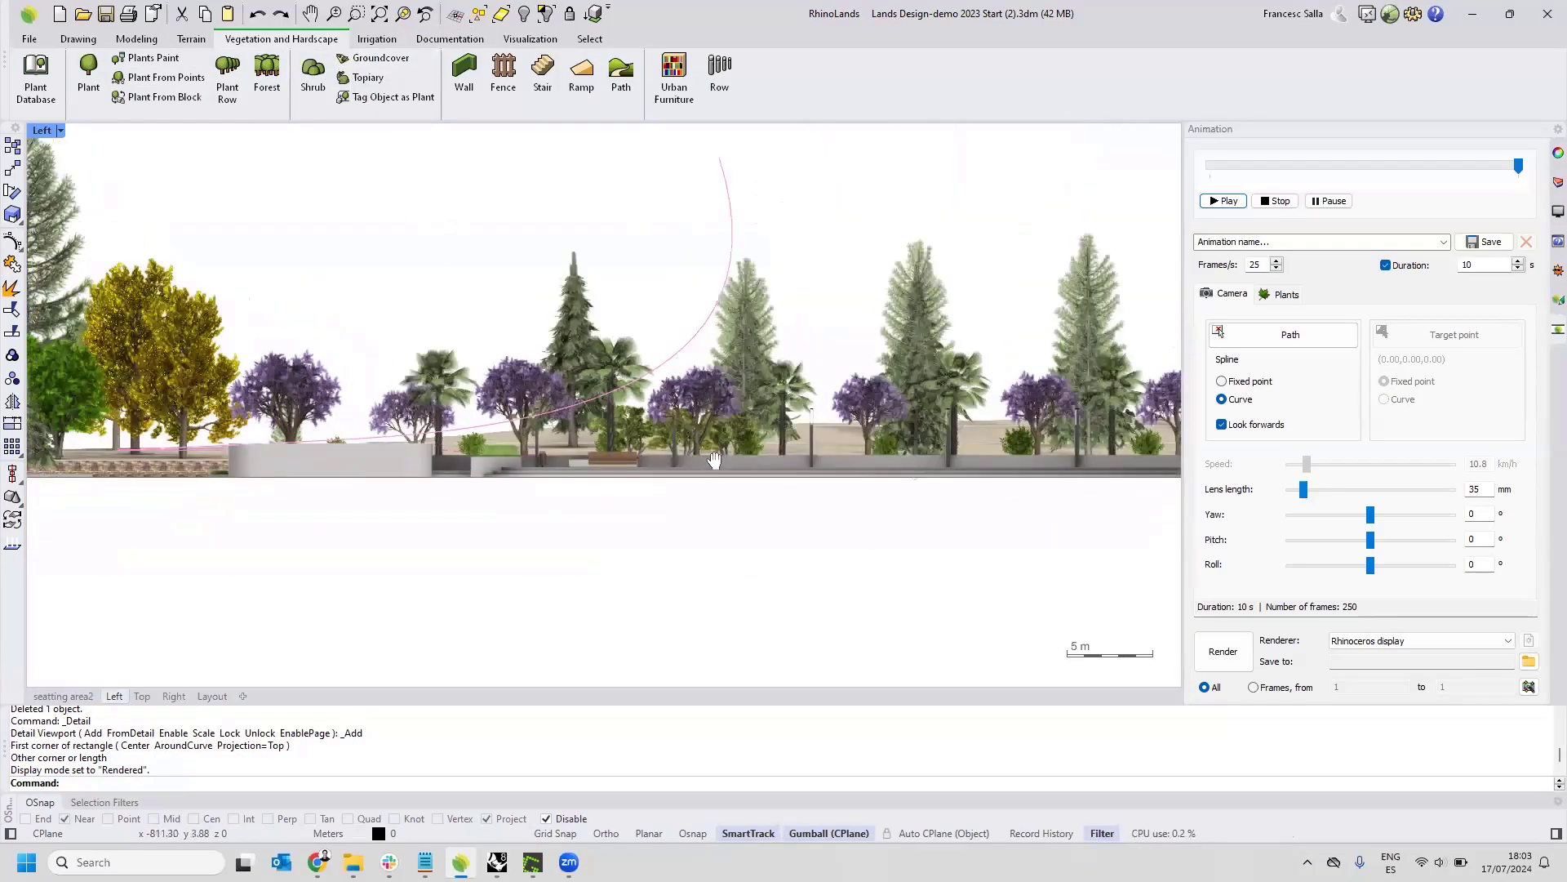
right_click_drag(380, 453, 1046, 489)
scroll(343, 391, "up", 4)
right_click_drag(343, 392, 378, 379)
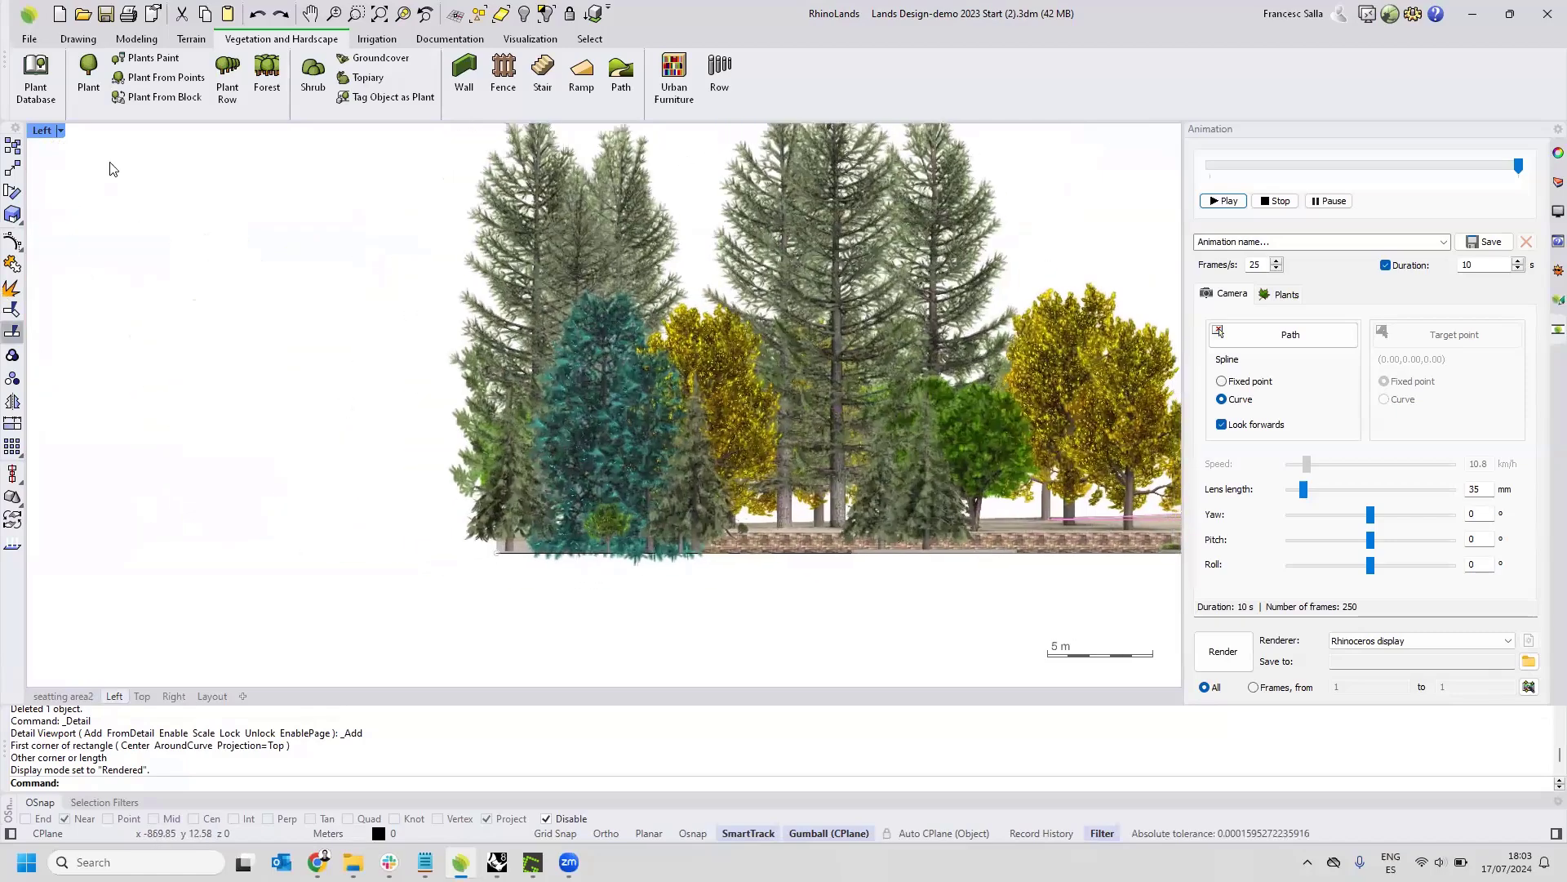
left_click(136, 39)
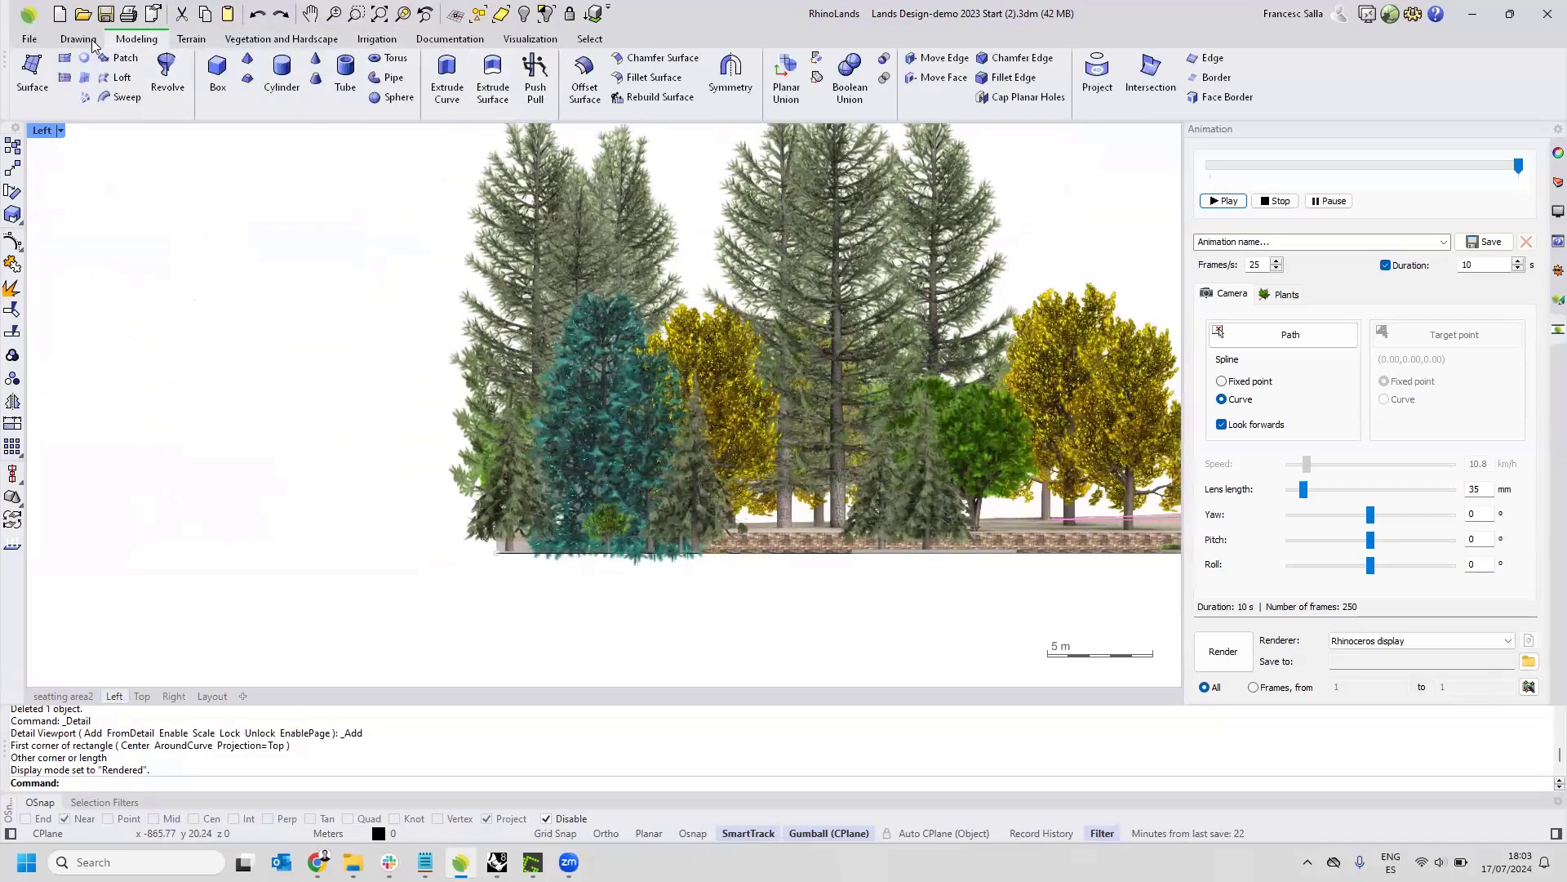
Draw an upright rectangle in the Left view, in the empty space beside the tree elevation.
left_click(78, 38)
left_click(180, 74)
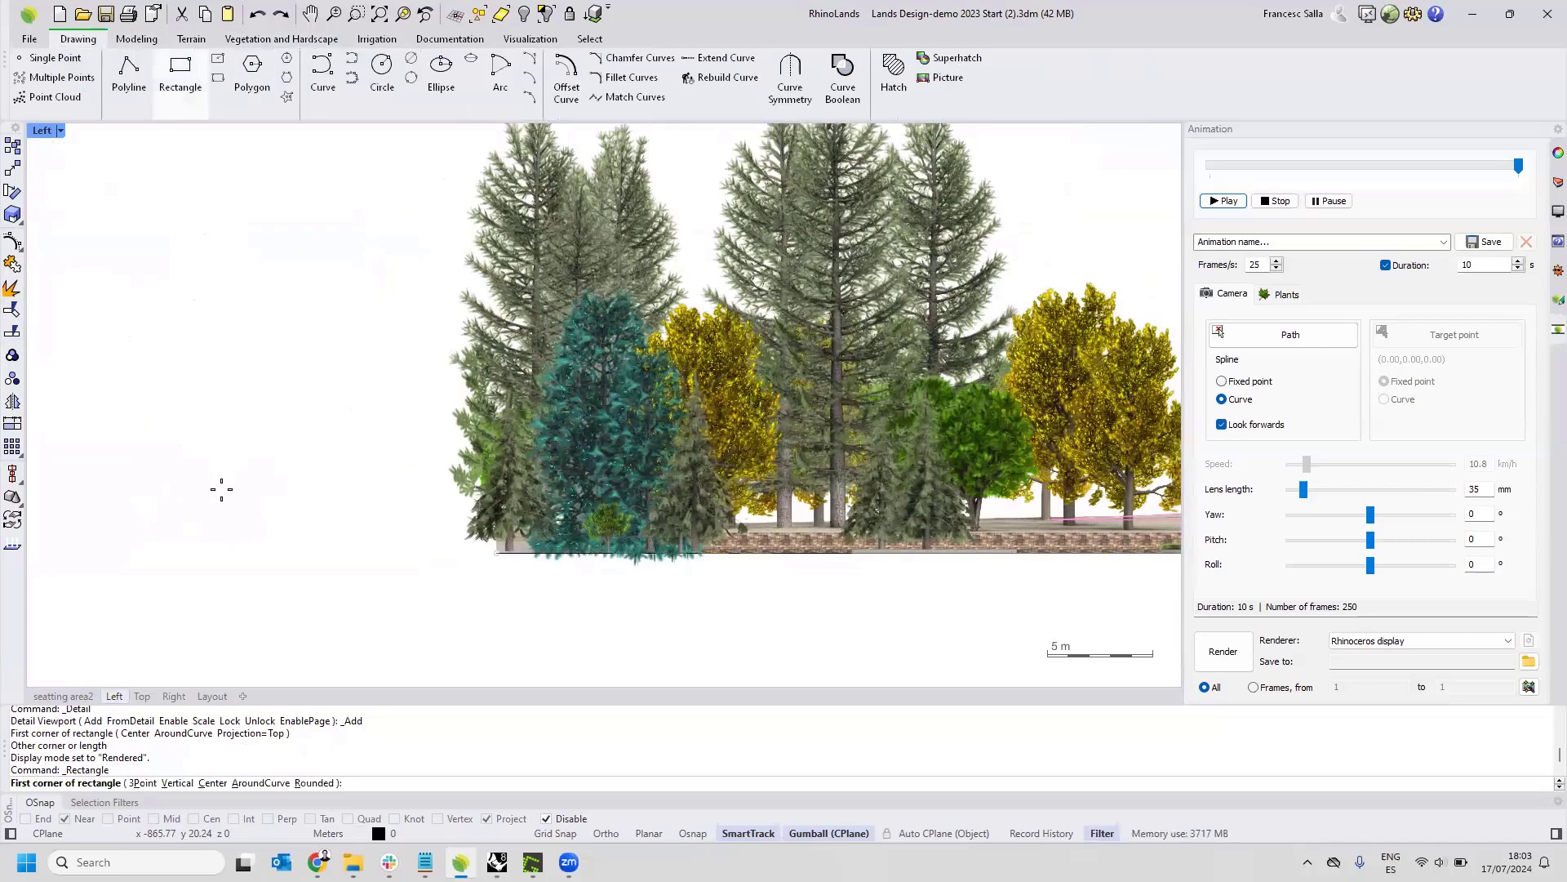
left_click(366, 556)
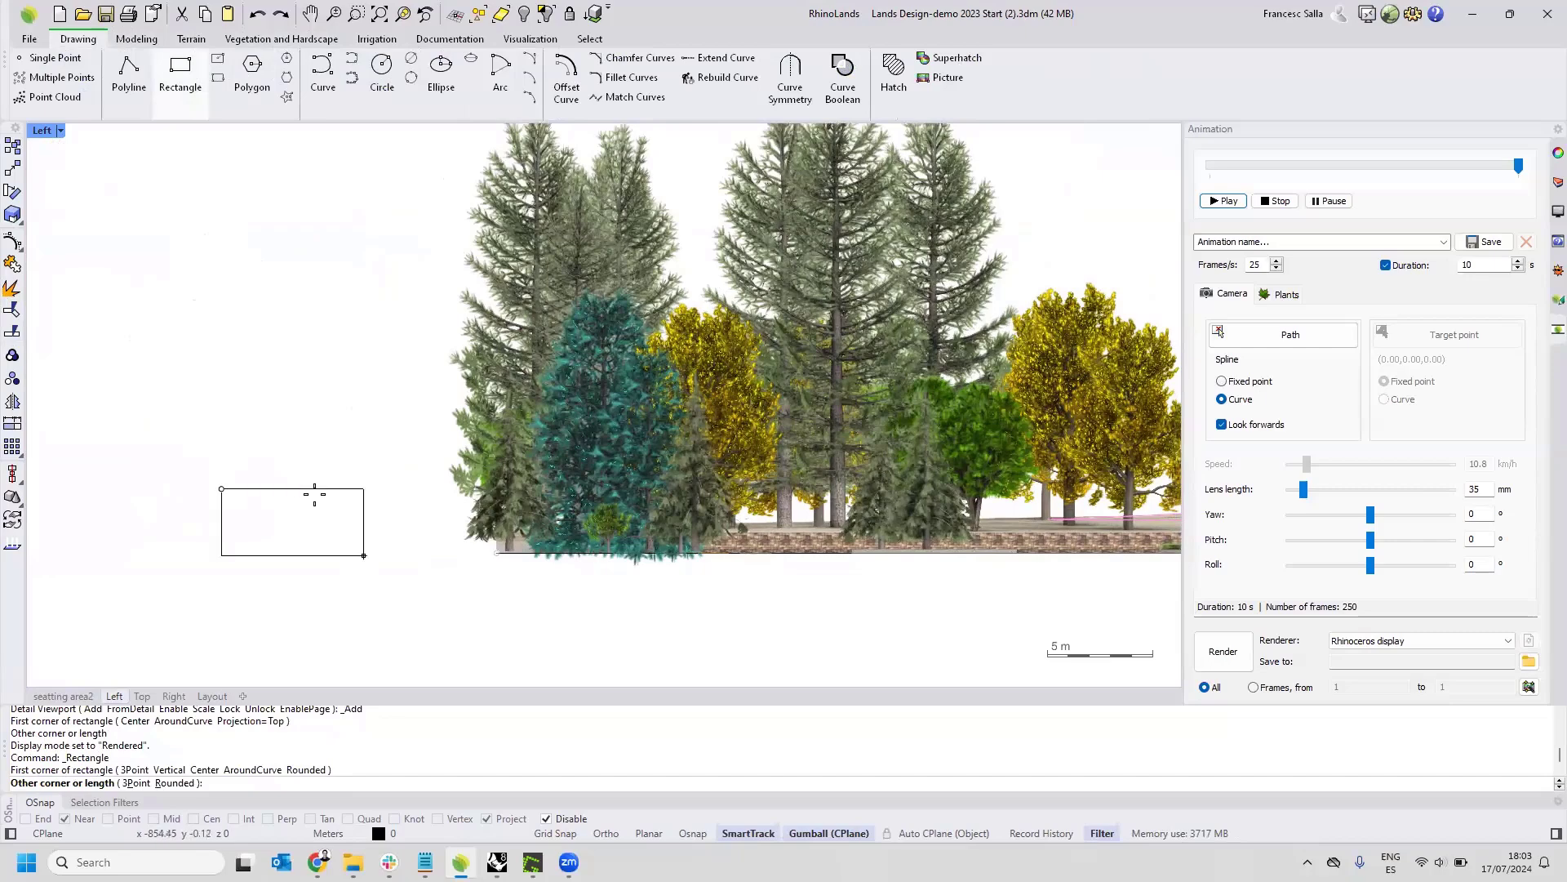
left_click(336, 490)
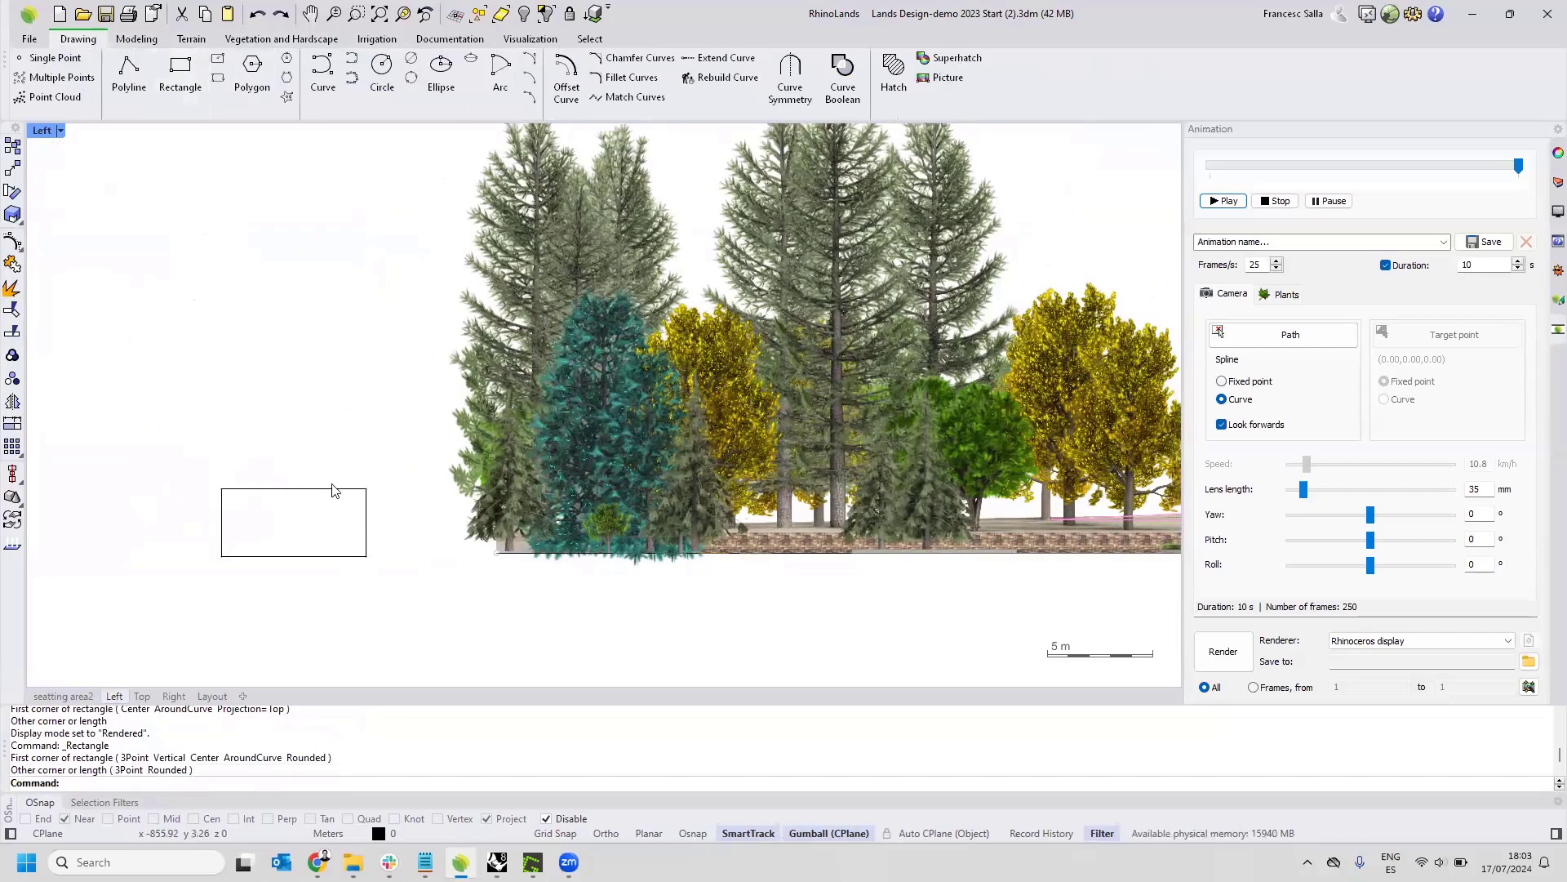
Frame the new rectangle up close in the seating area2 perspective and orbit to see its face at an angle.
left_click(222, 555)
left_click(63, 695)
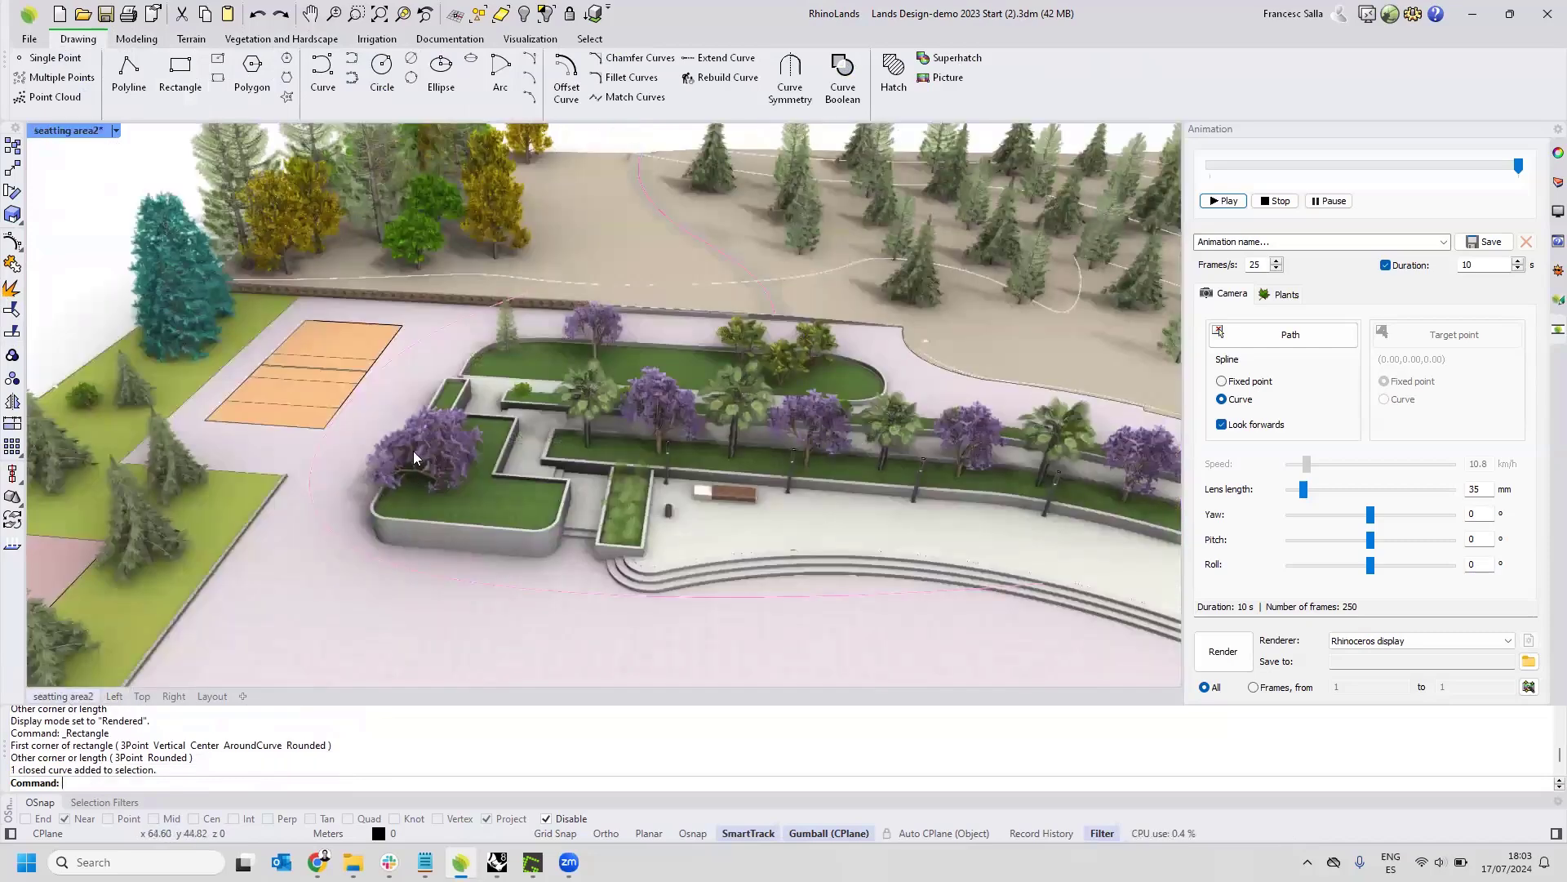
scroll(413, 450, "down", 5)
right_click_drag(406, 454, 503, 462)
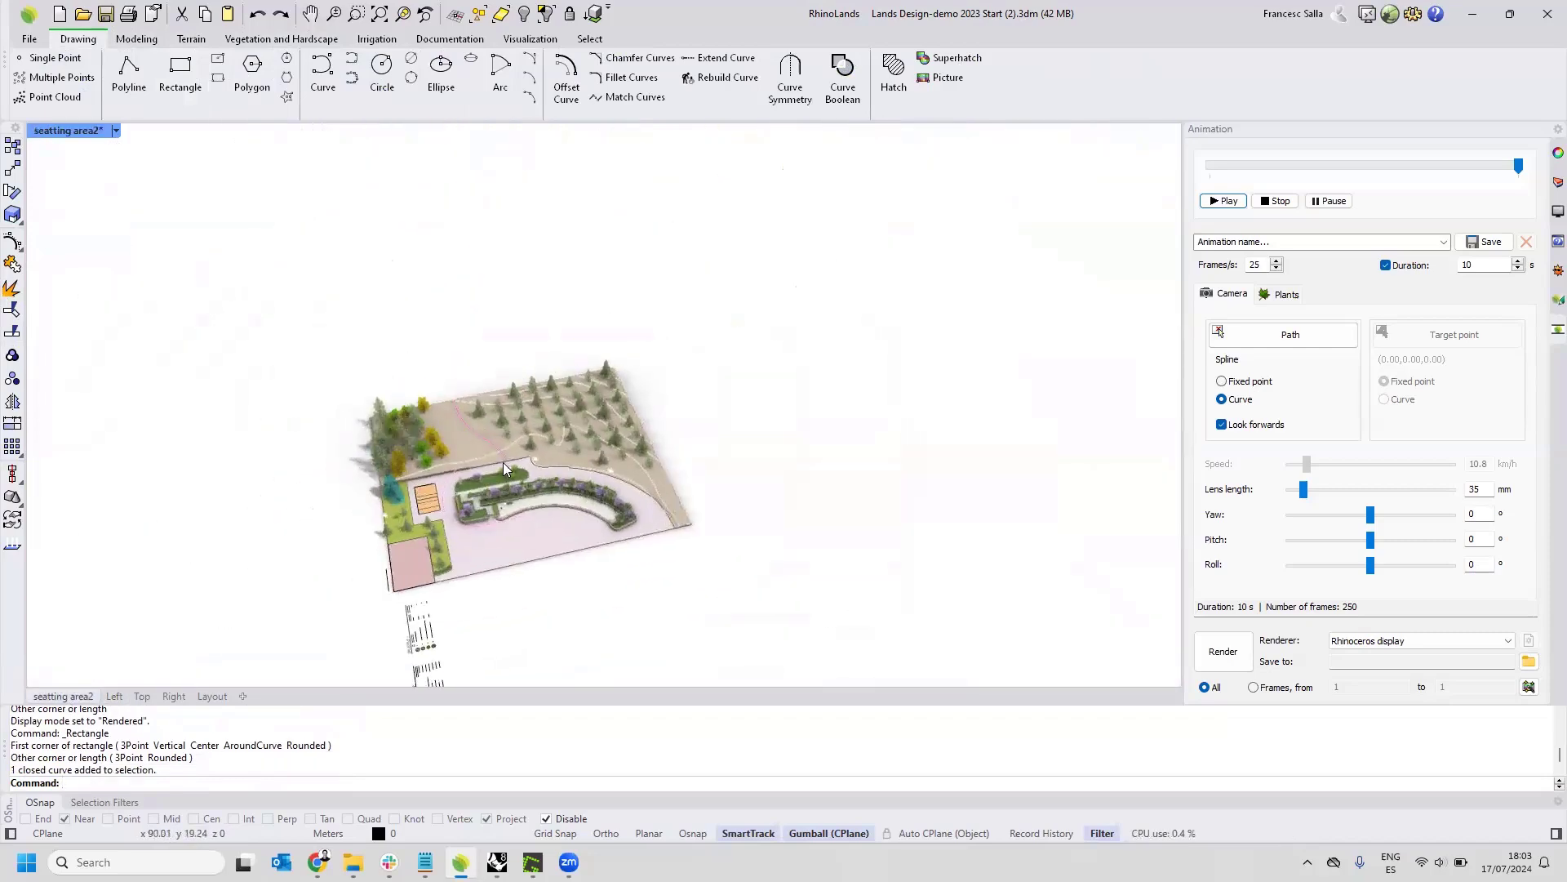
middle_click(503, 462)
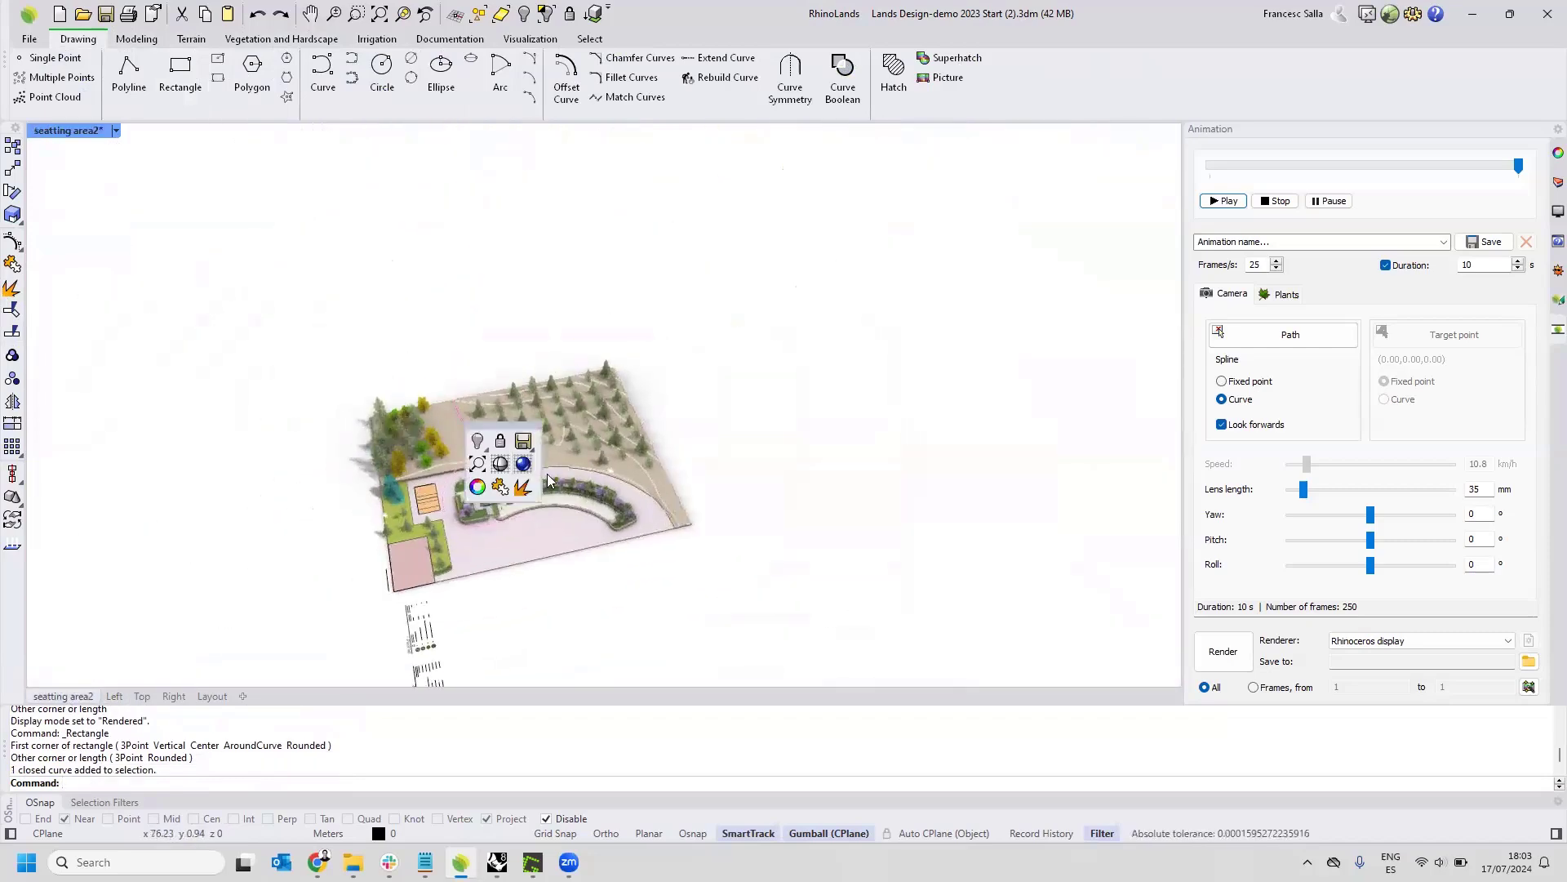
left_click(402, 14)
scroll(508, 352, "down", 10)
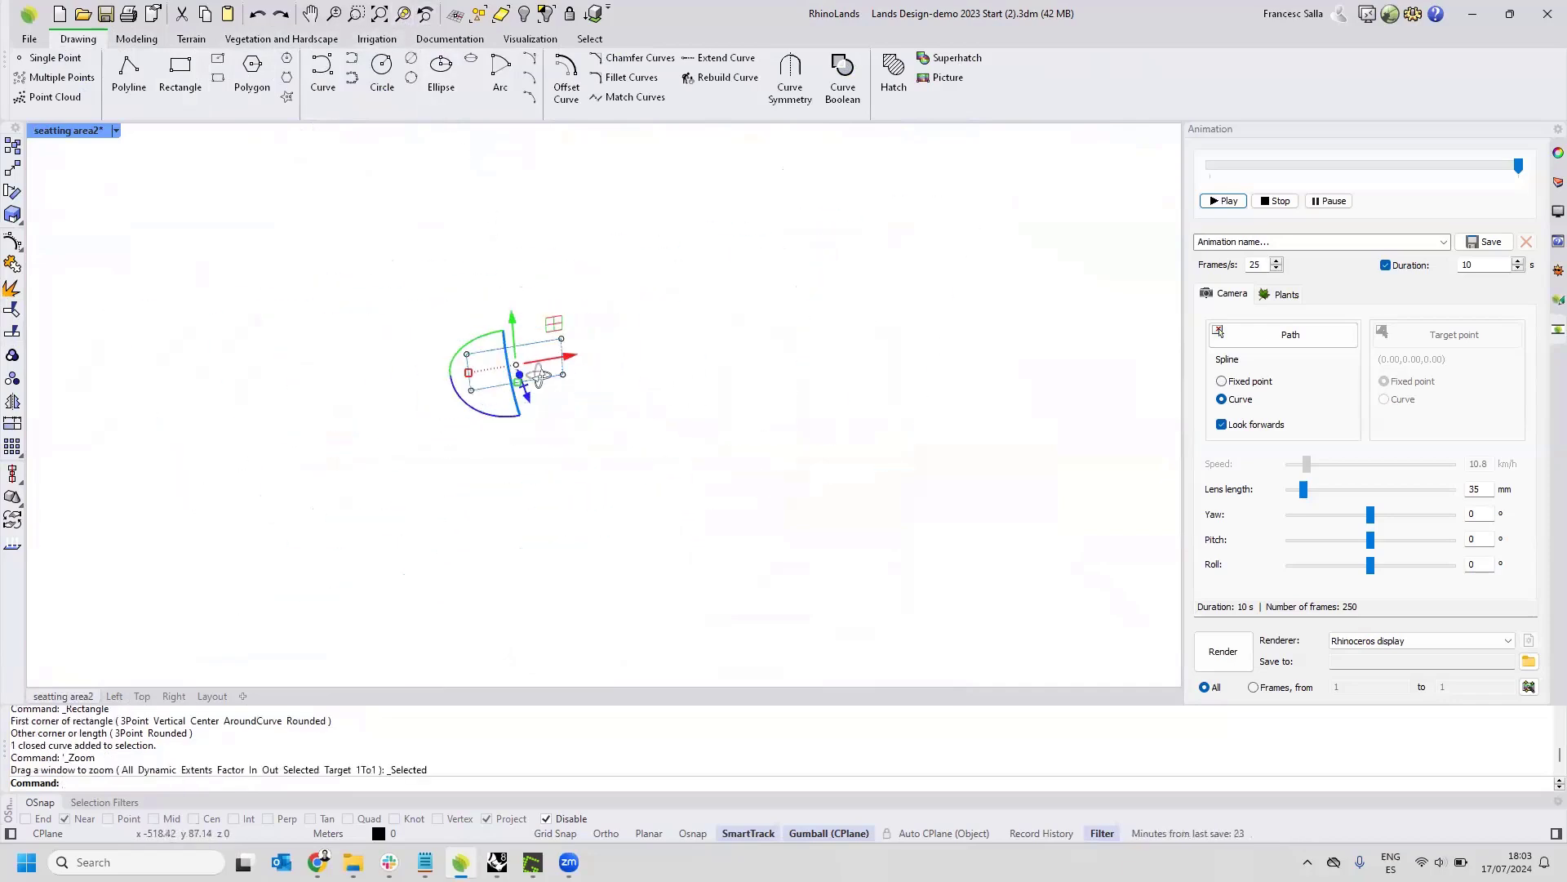
right_click_drag(527, 371, 622, 354)
scroll(557, 404, "up", 4)
scroll(557, 400, "up", 3)
right_click_drag(558, 400, 494, 390)
left_click(382, 261)
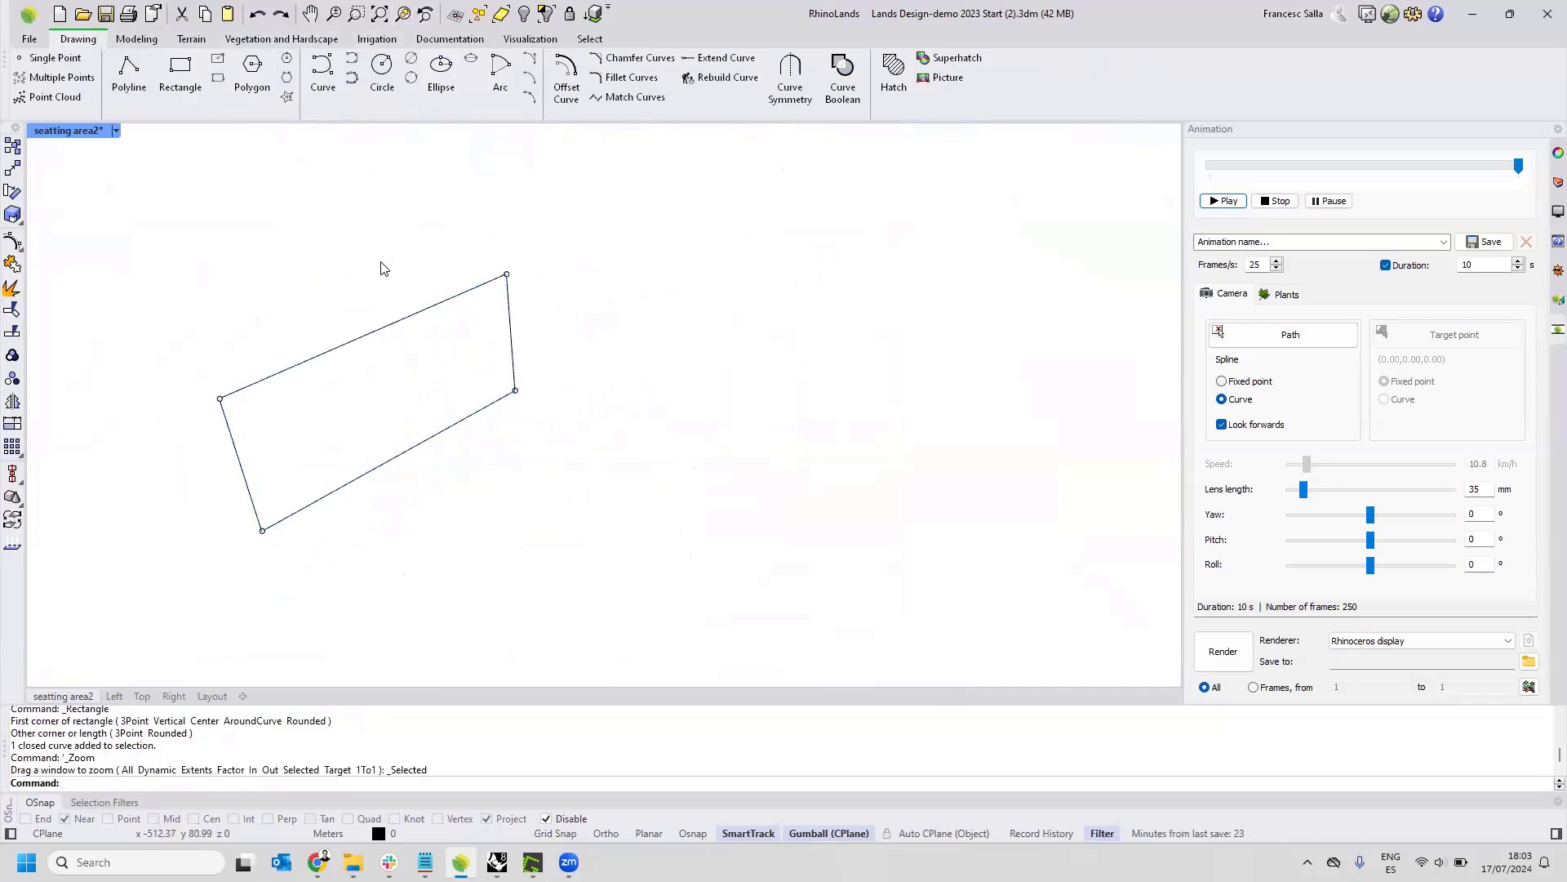
left_click(251, 40)
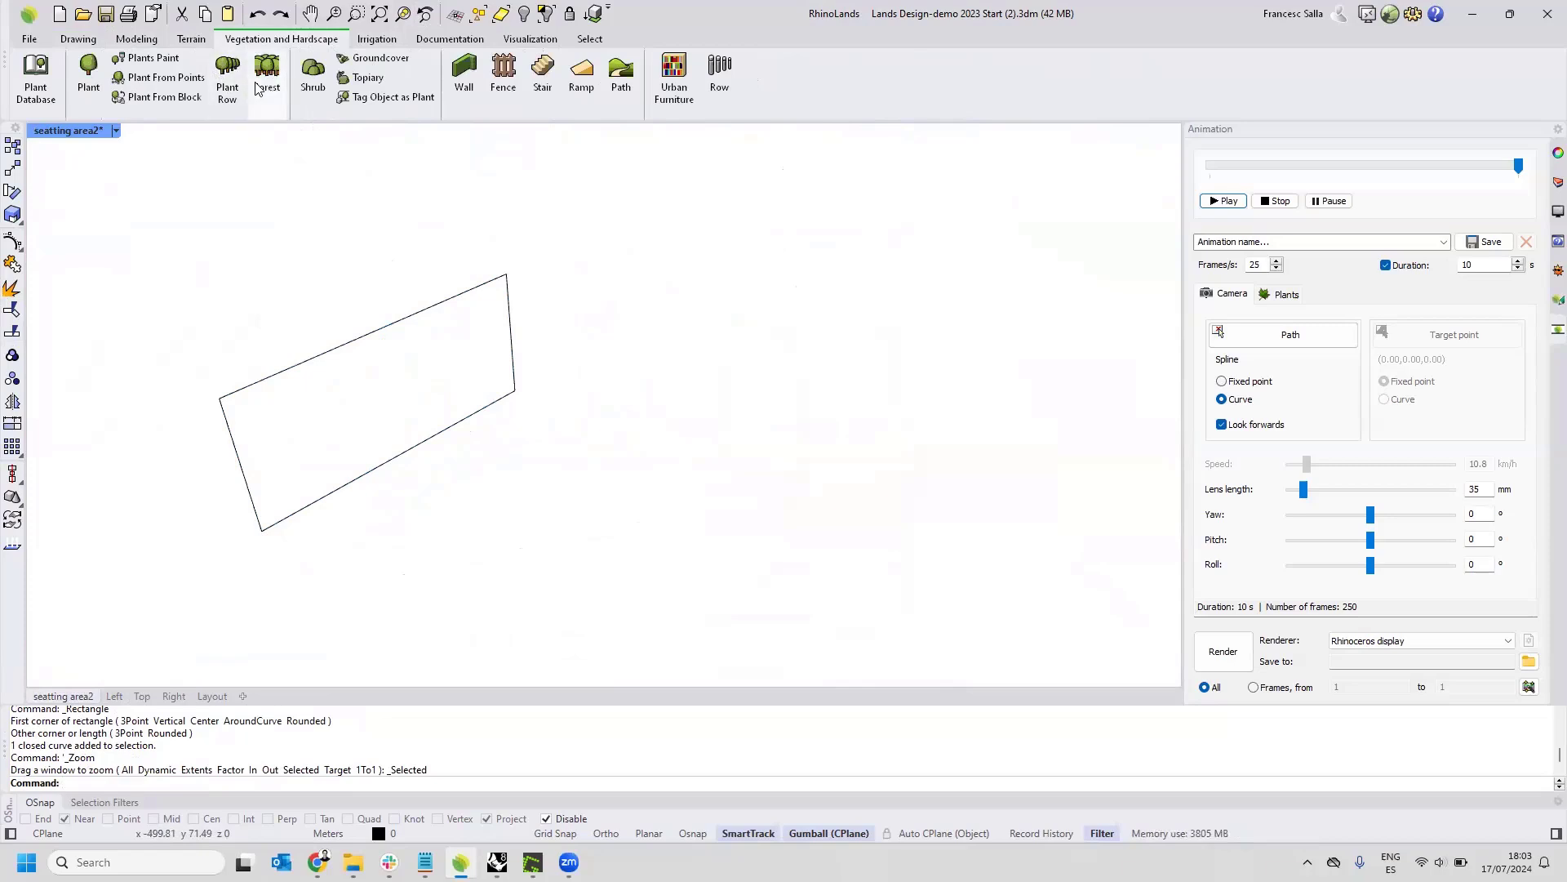
left_click(382, 58)
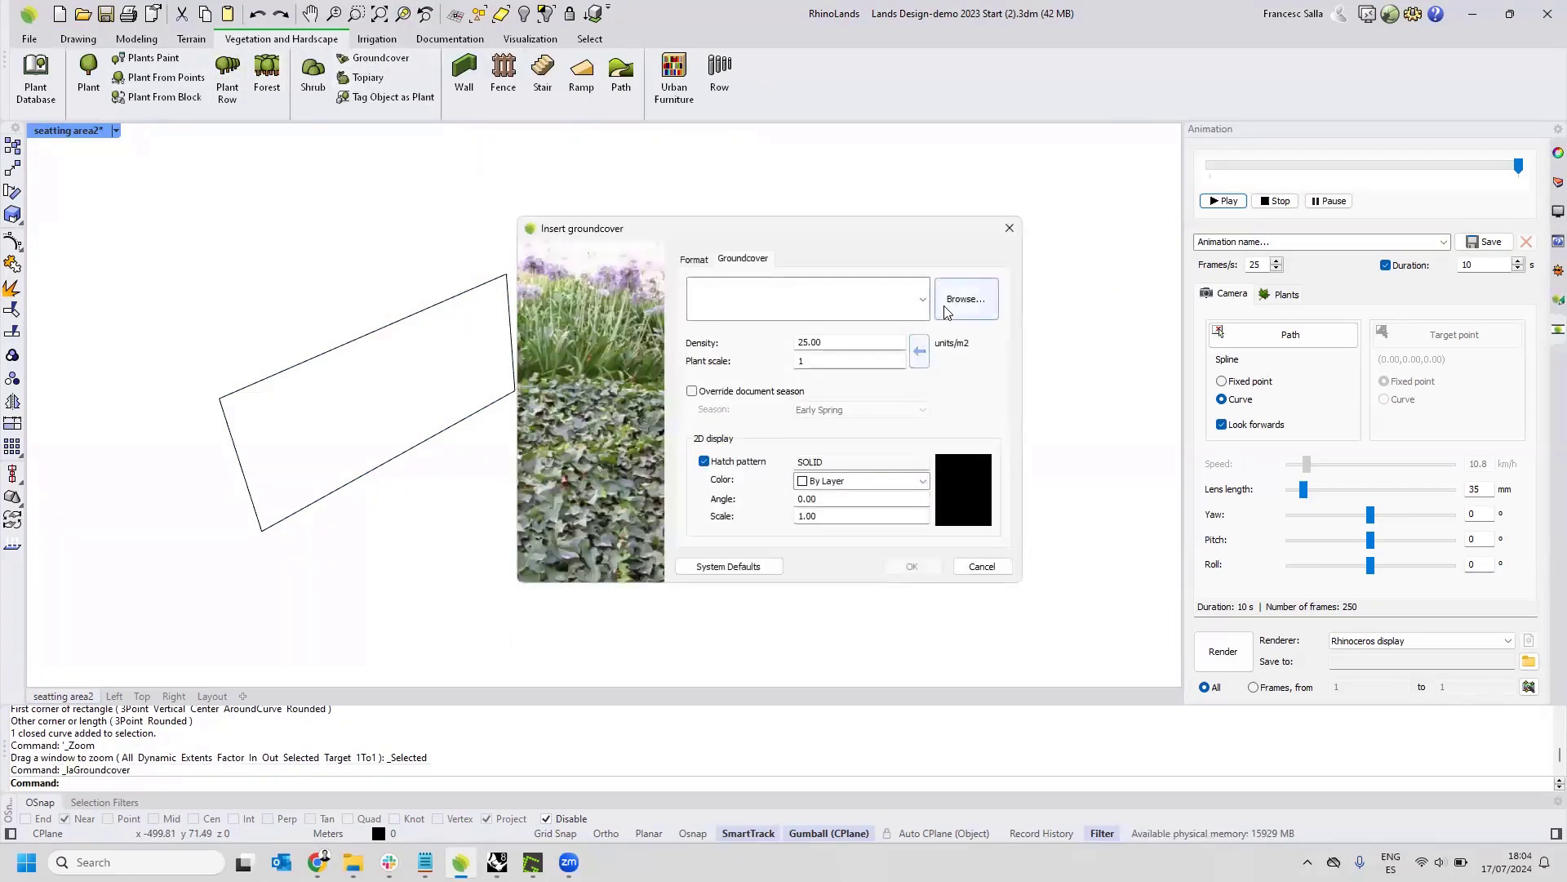
left_click(947, 311)
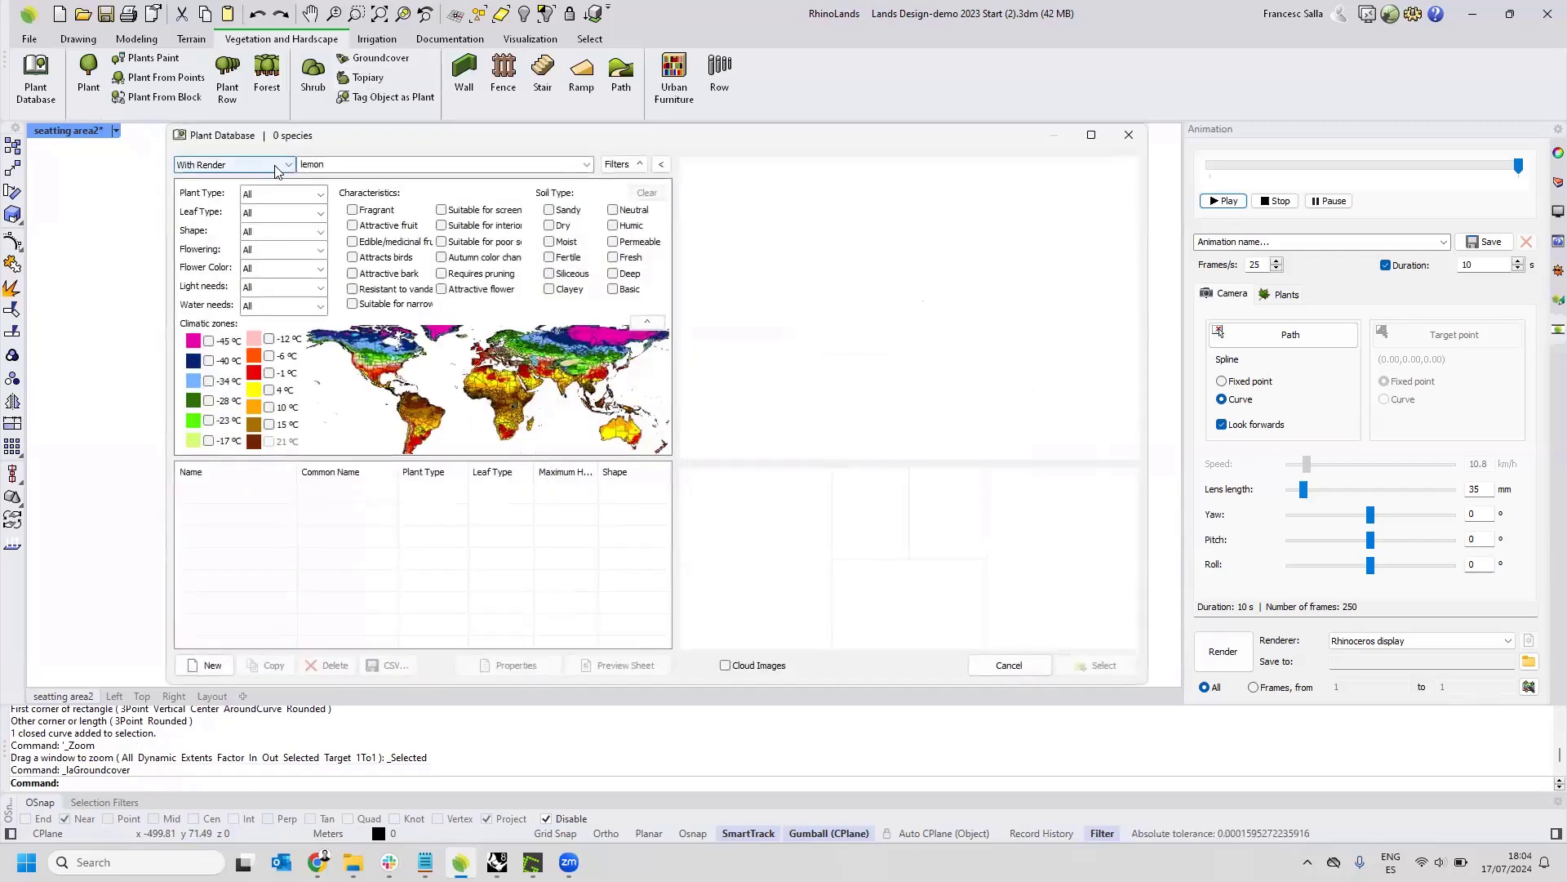
left_click(235, 165)
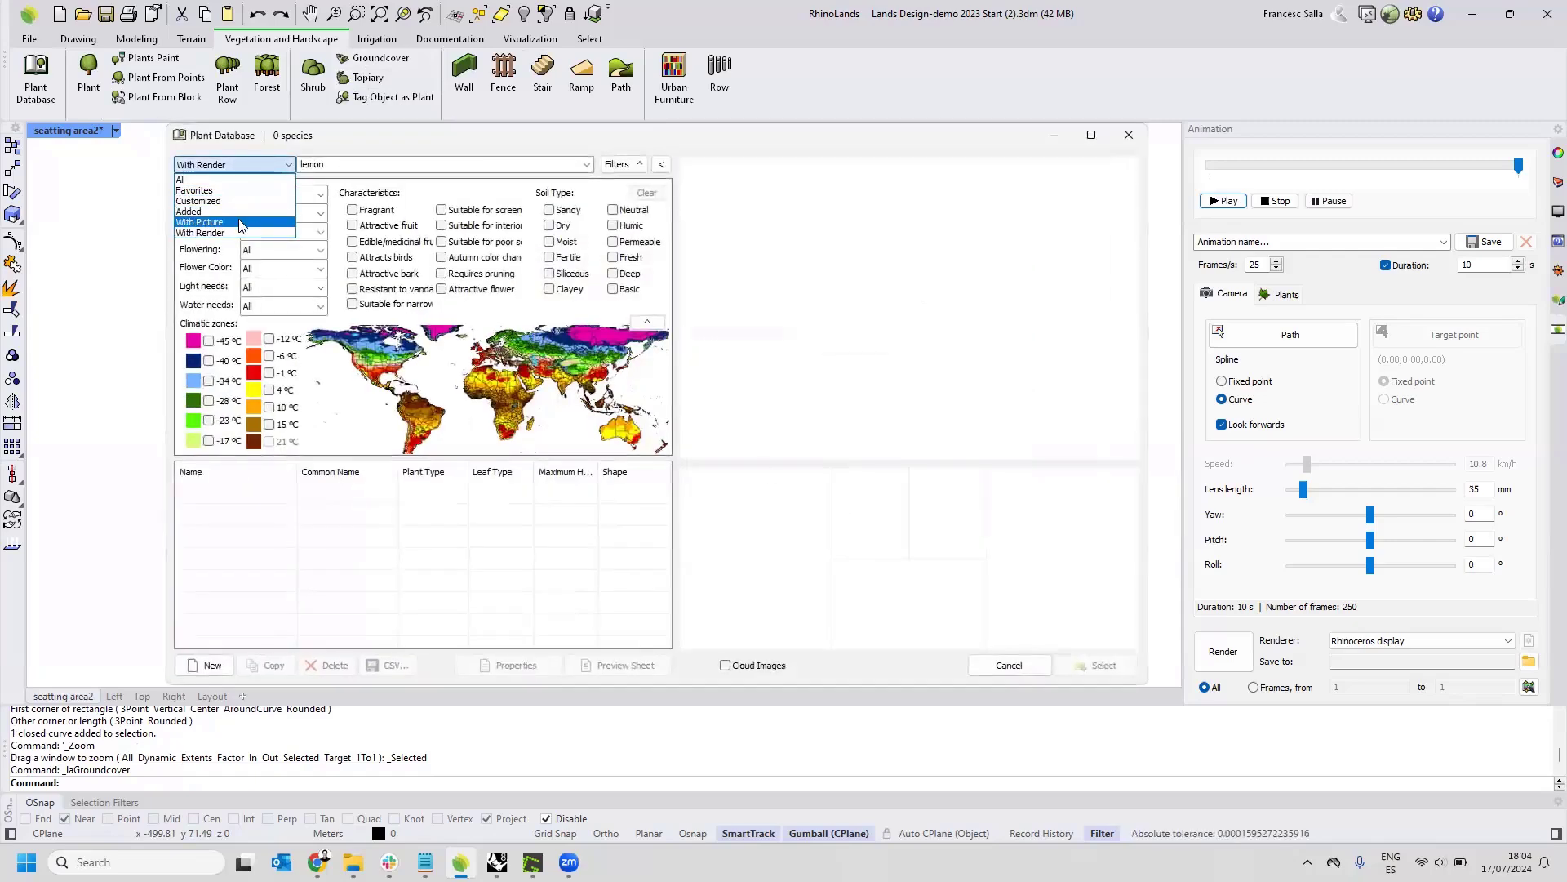
left_click(242, 167)
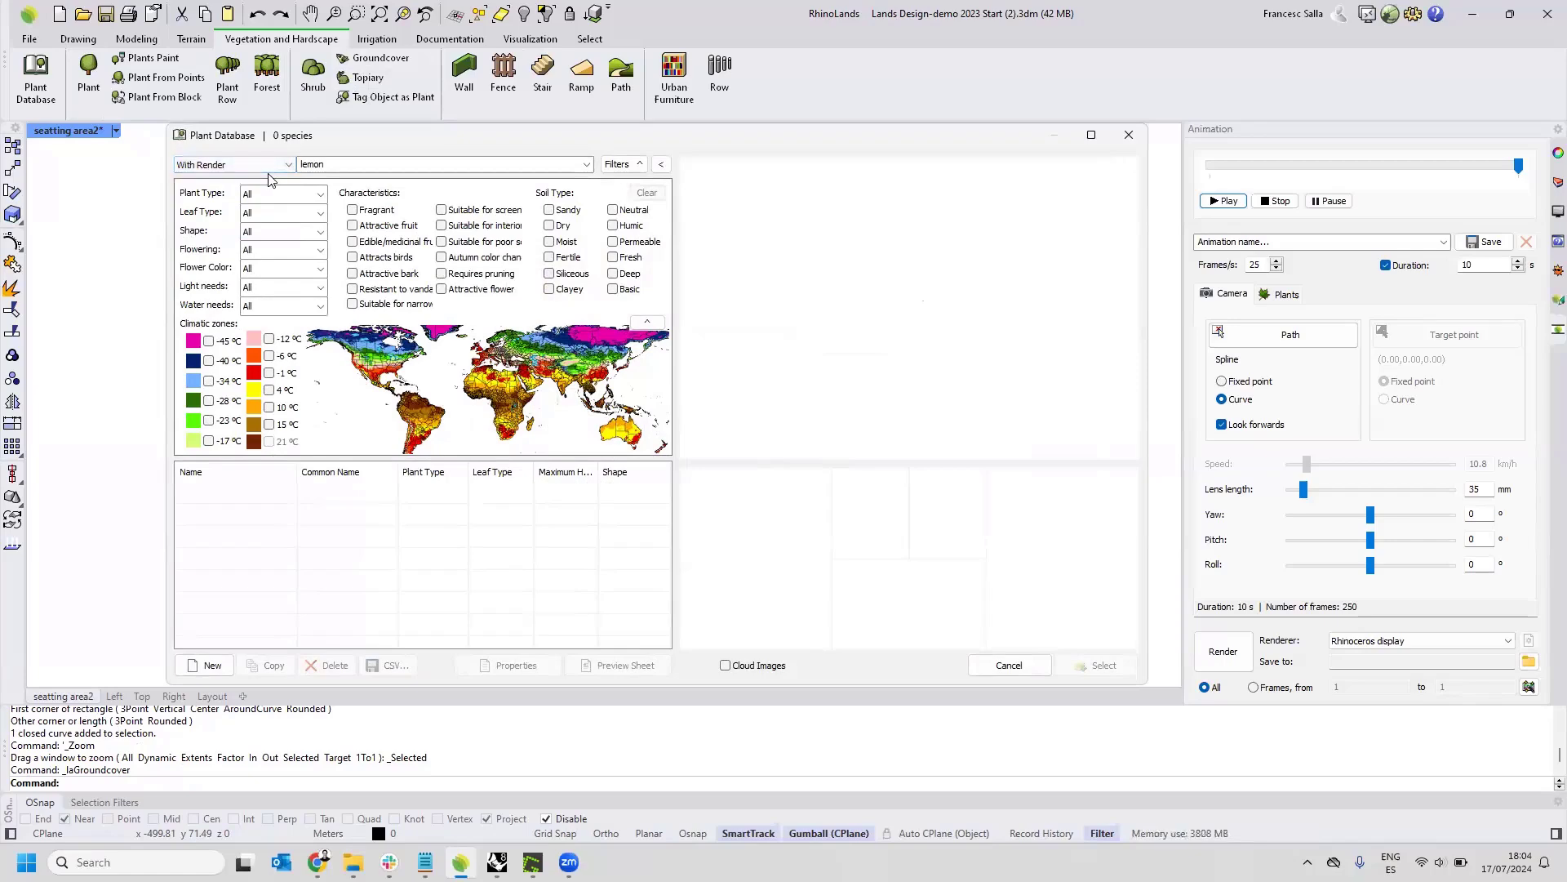
key("Escape")
key("Escape")
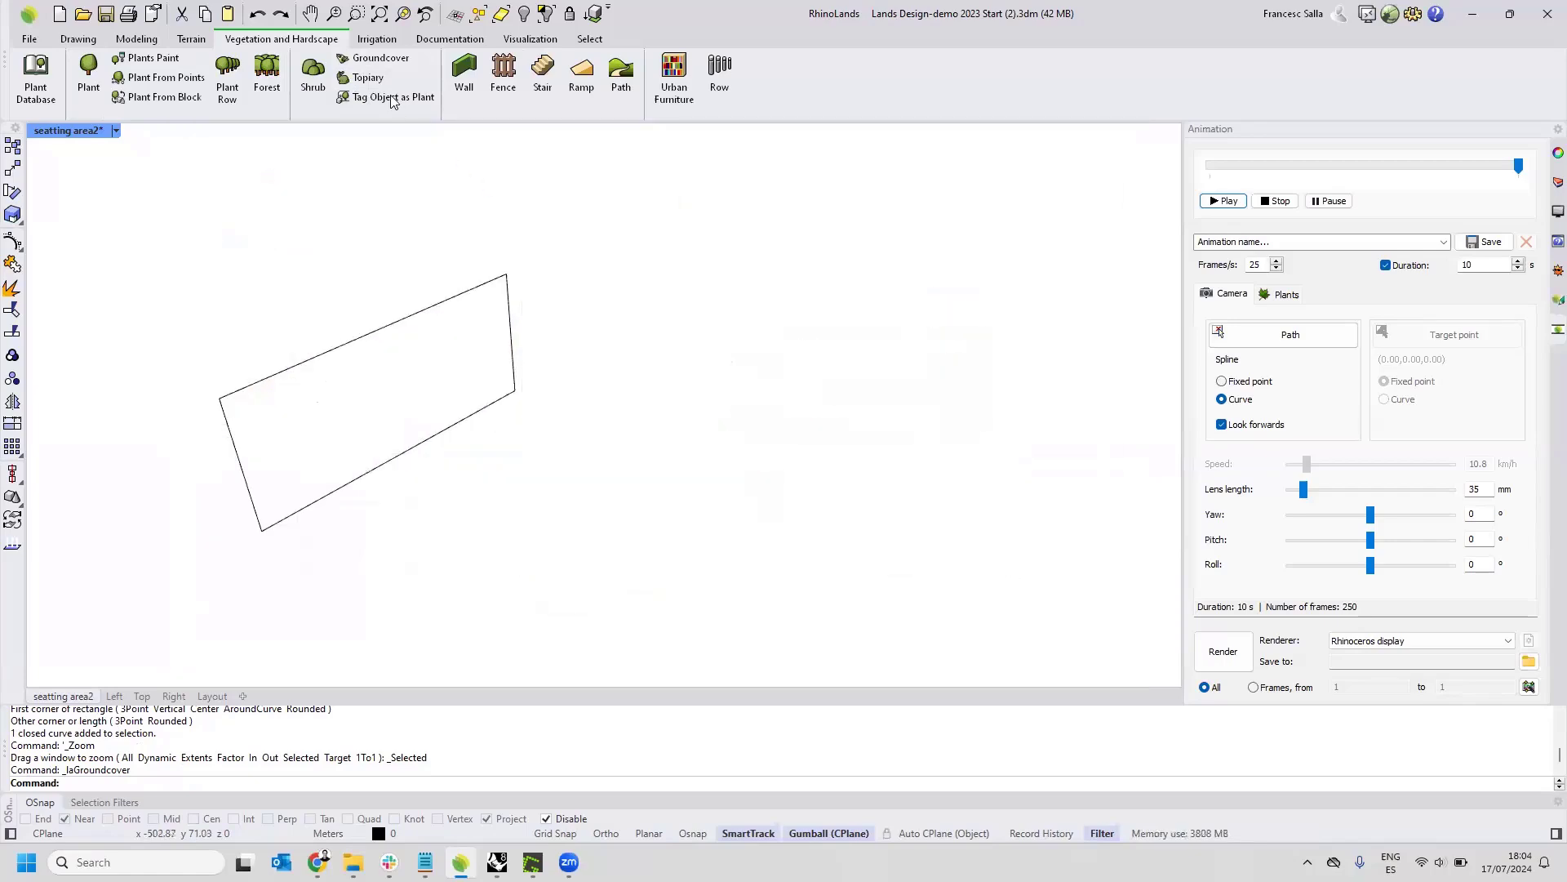
Start a forest and filter its plant database to species with render for vertical gardens, clearing the lemon search term.
left_click(263, 74)
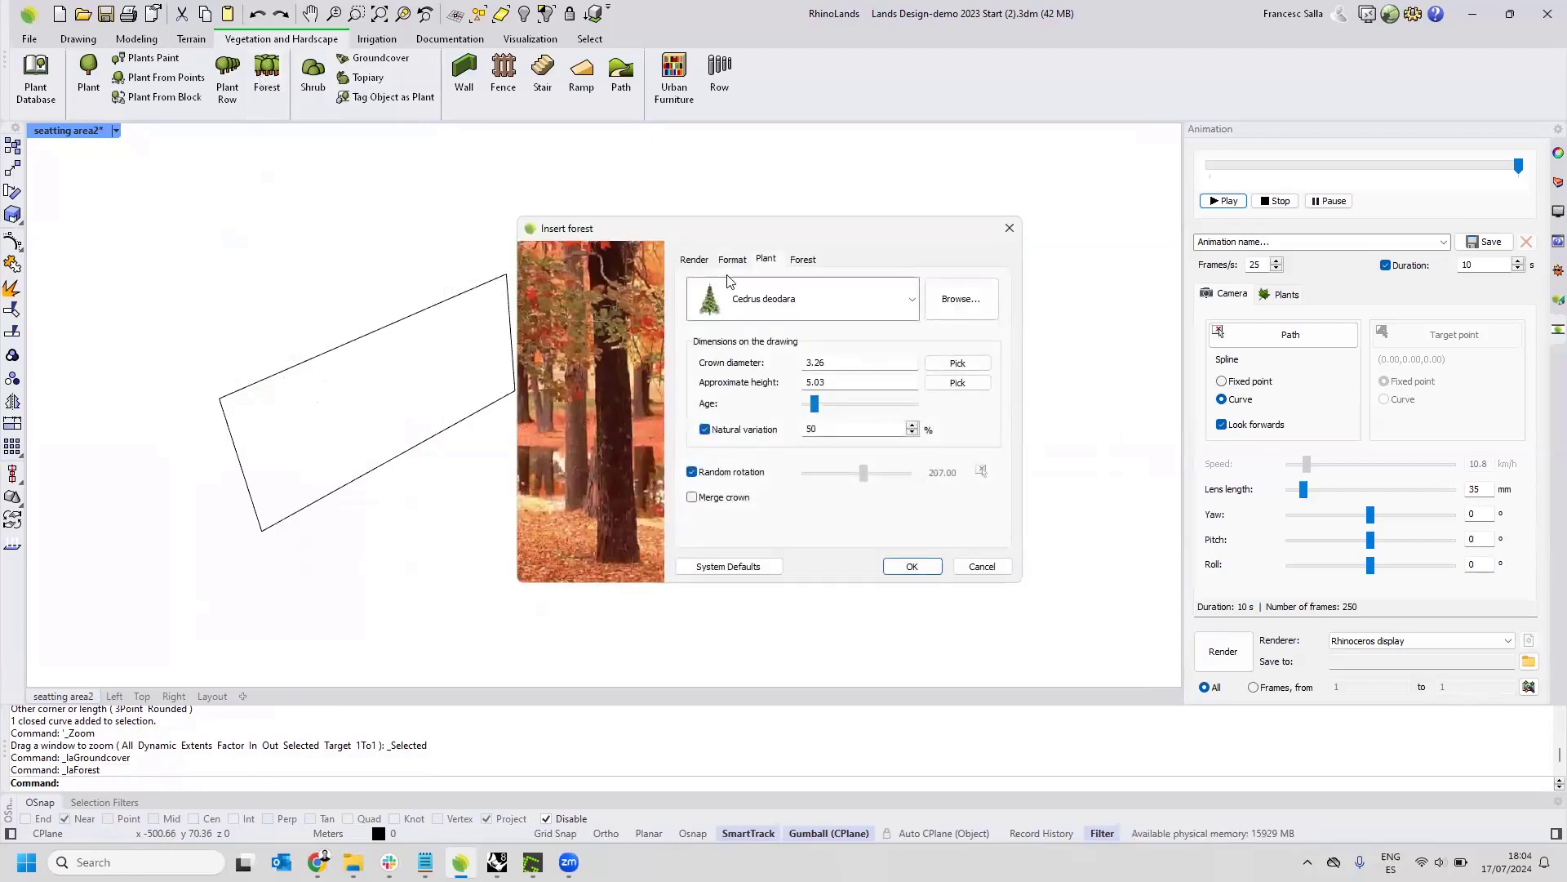
left_click(951, 304)
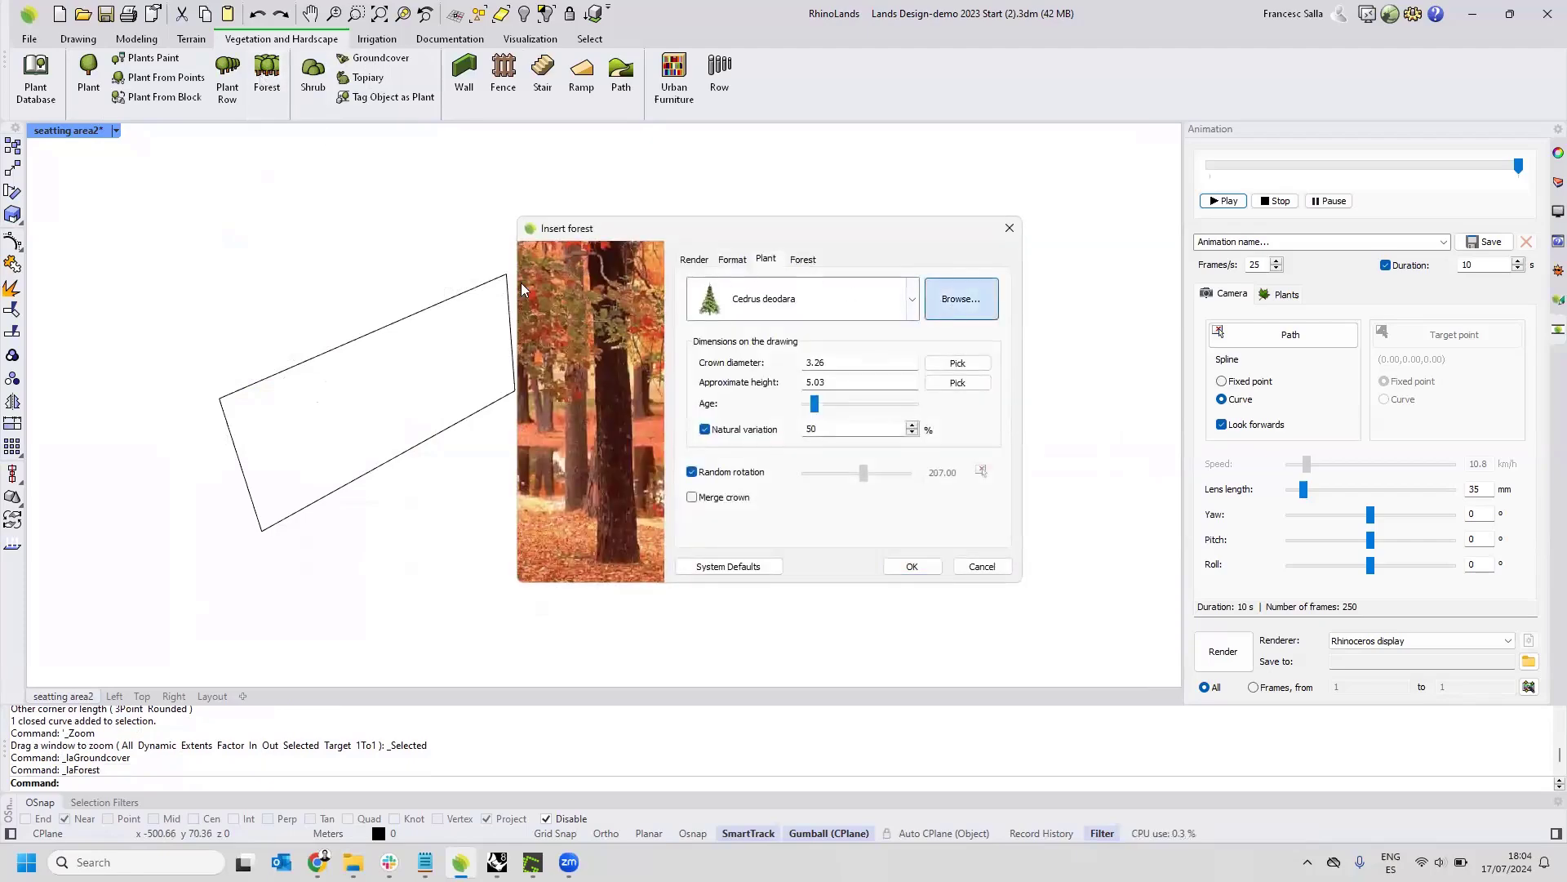
left_click(289, 164)
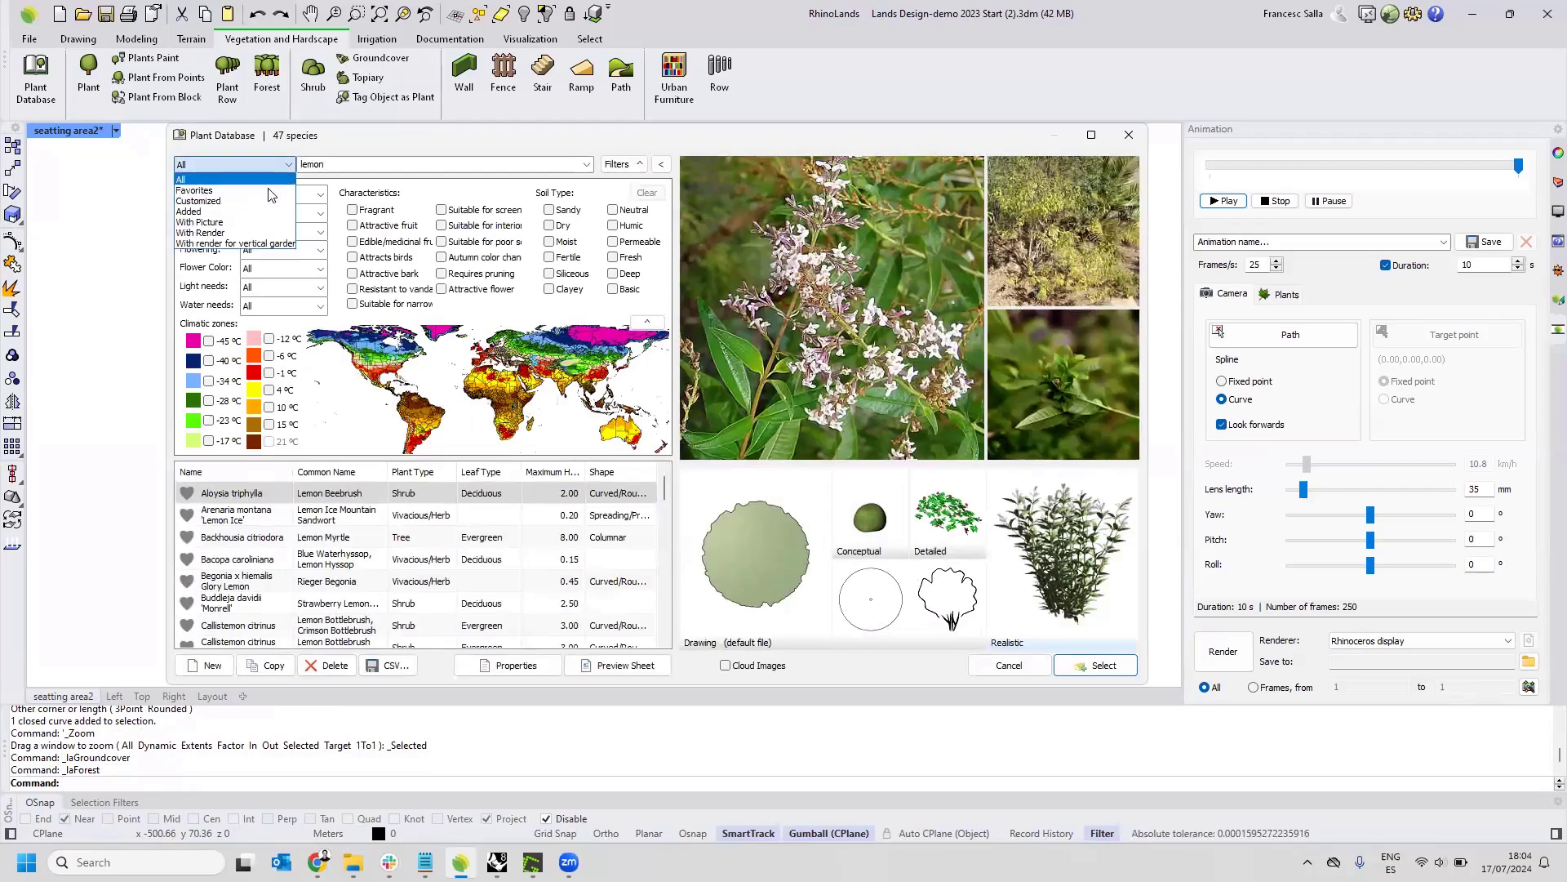
left_click(235, 243)
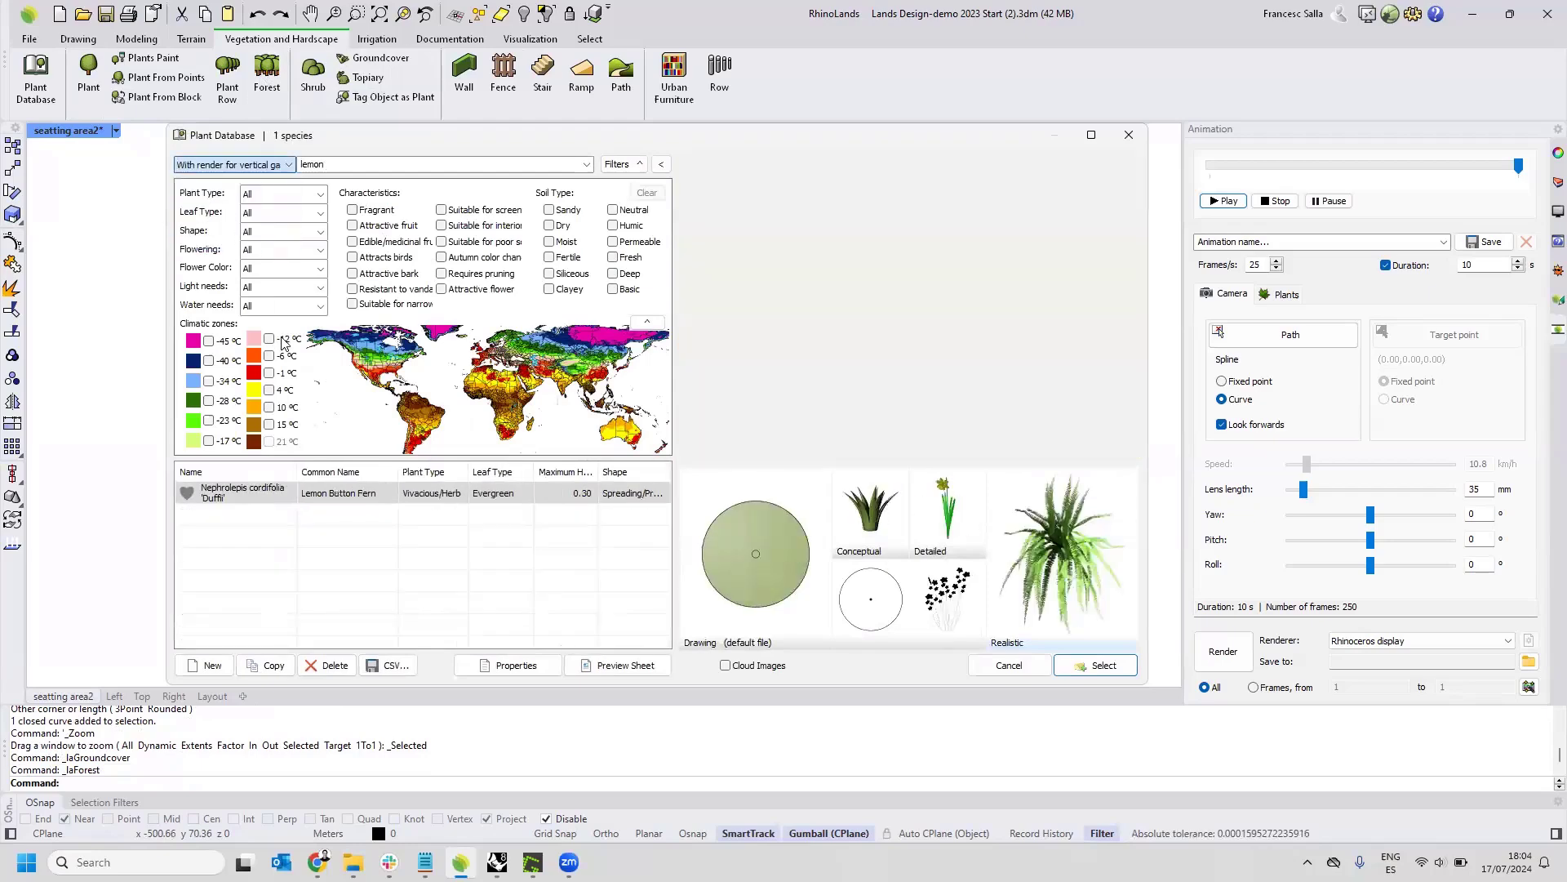
double_click(490, 164)
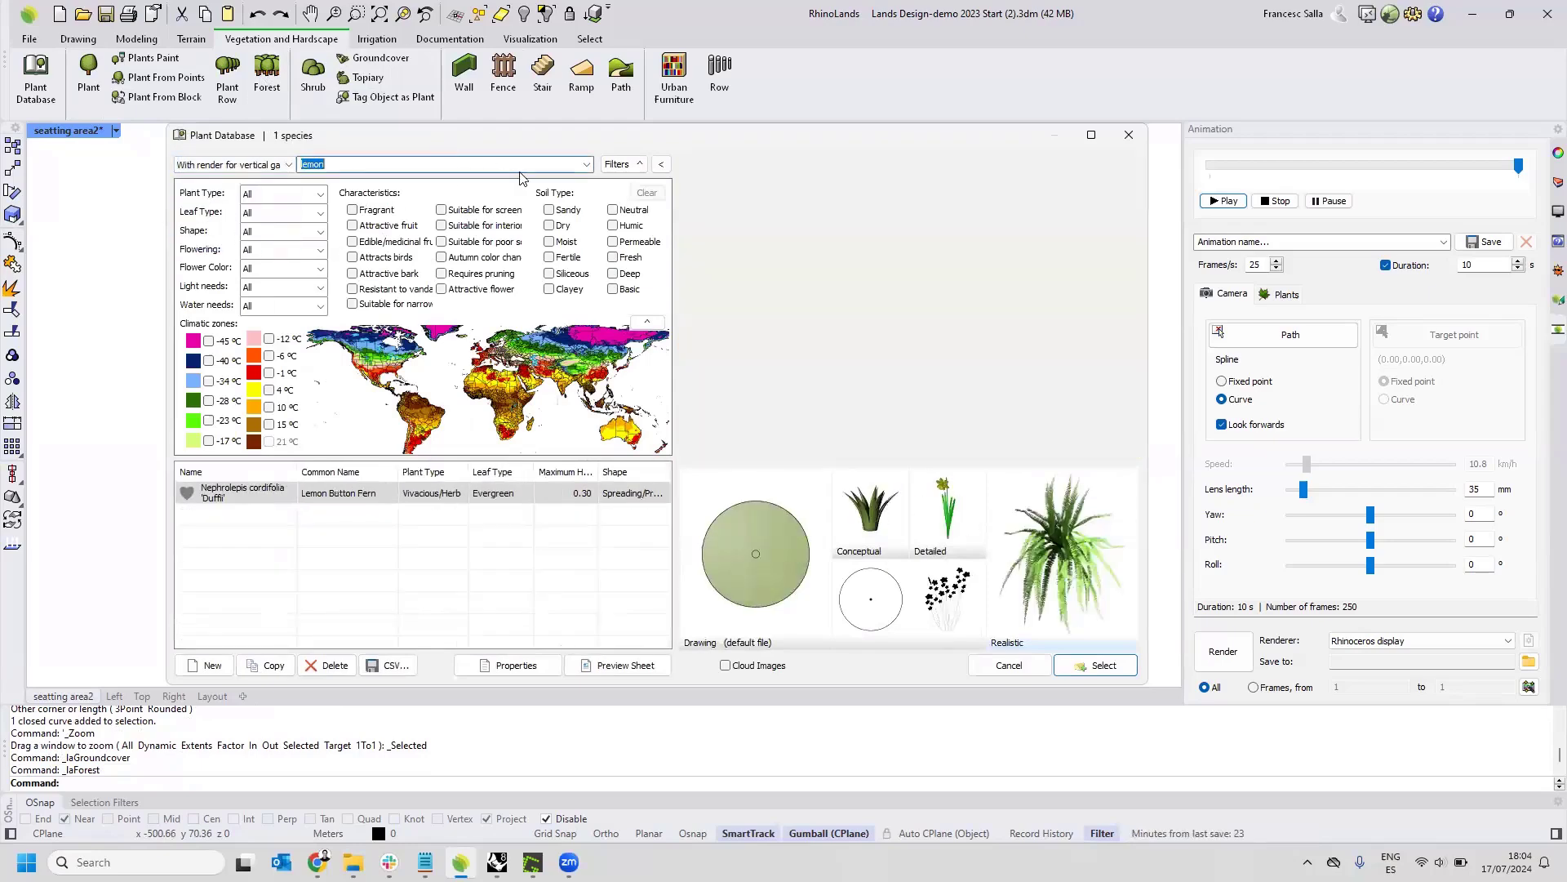
key("BackSpace")
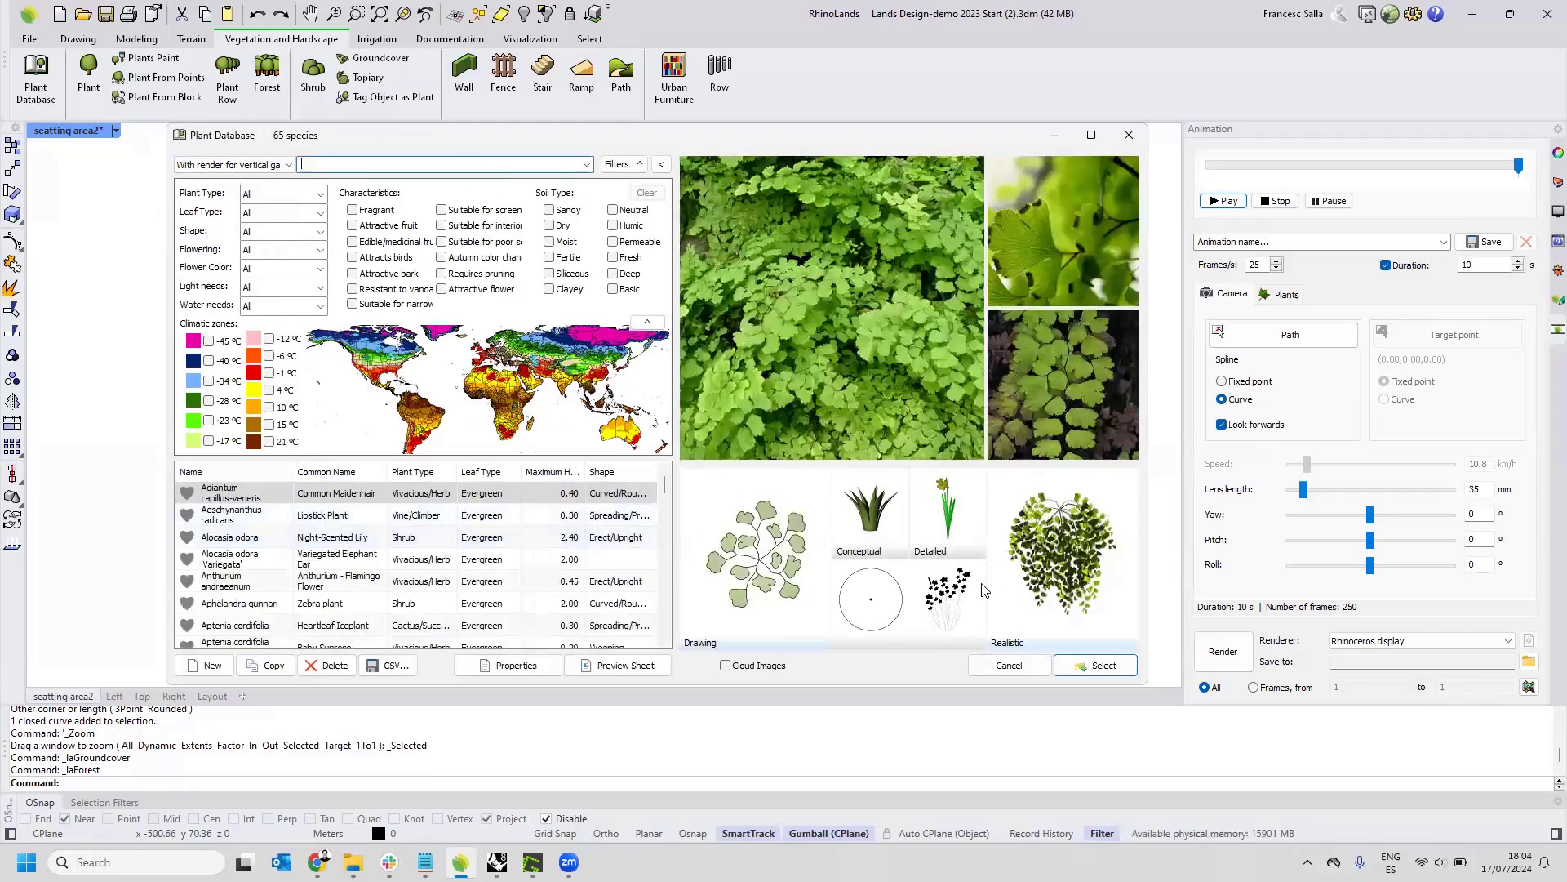
Choose Adiantum capillus-veneris as the forest species, with the Adiantum capillus-veneris_Vertical realistic display.
left_click(1095, 665)
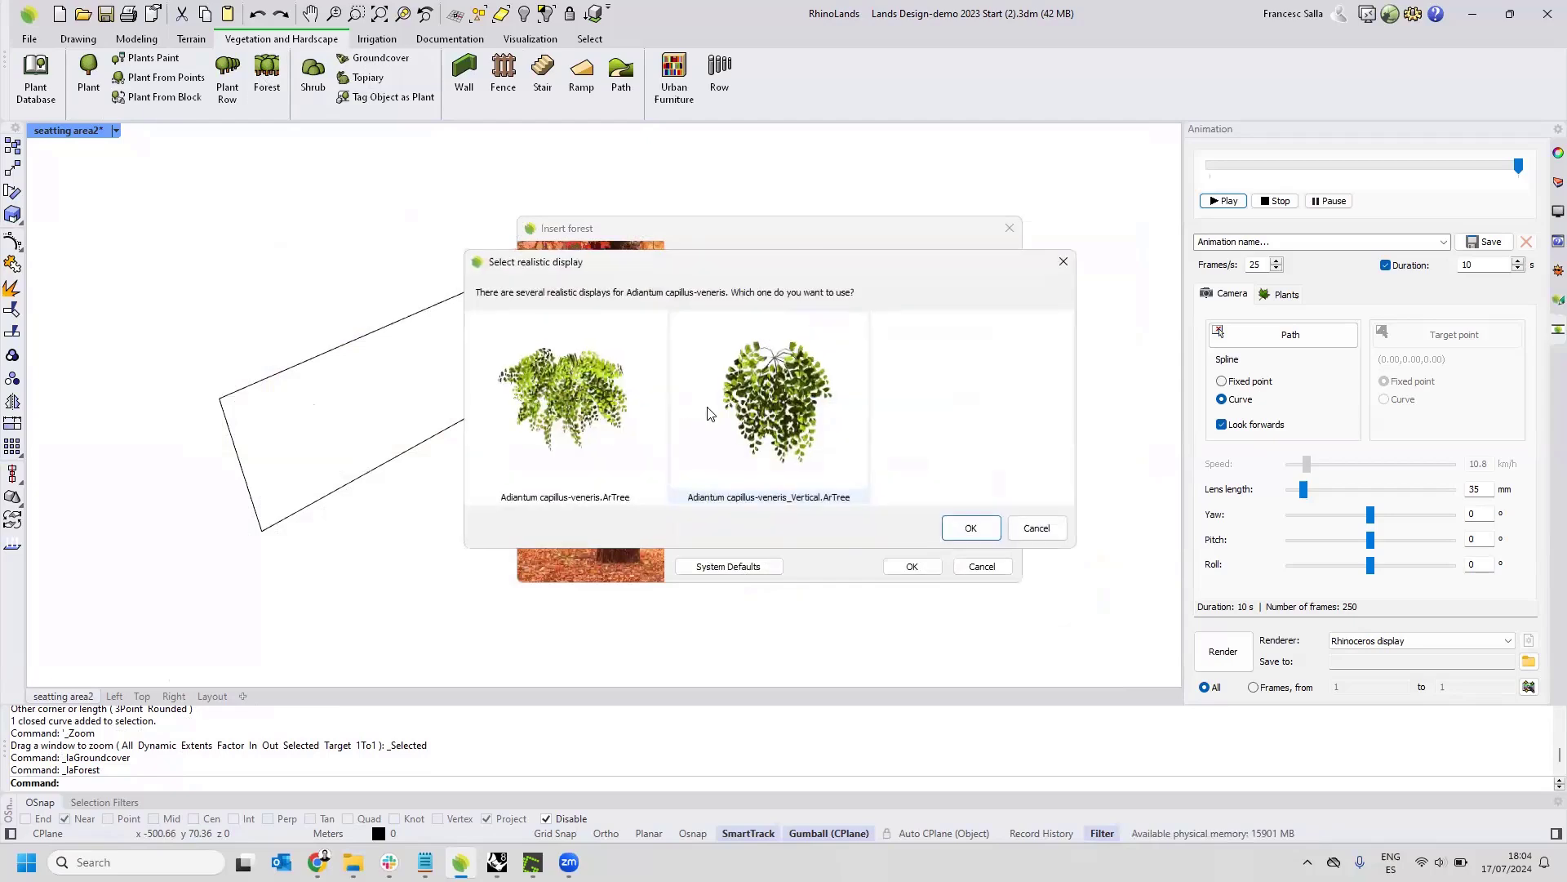
left_click(741, 407)
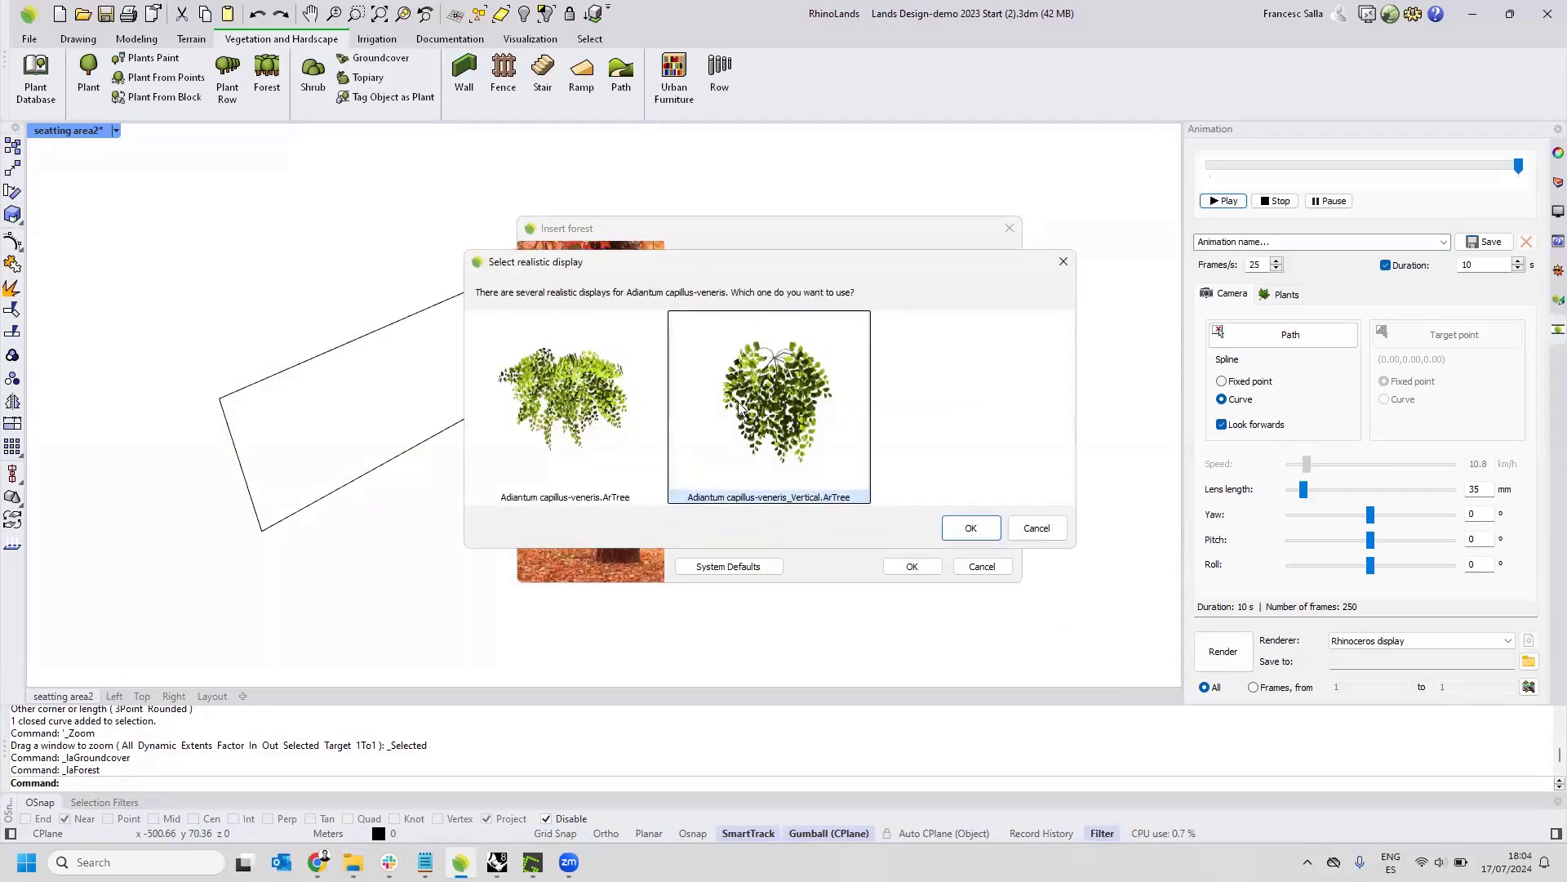
left_click(629, 406)
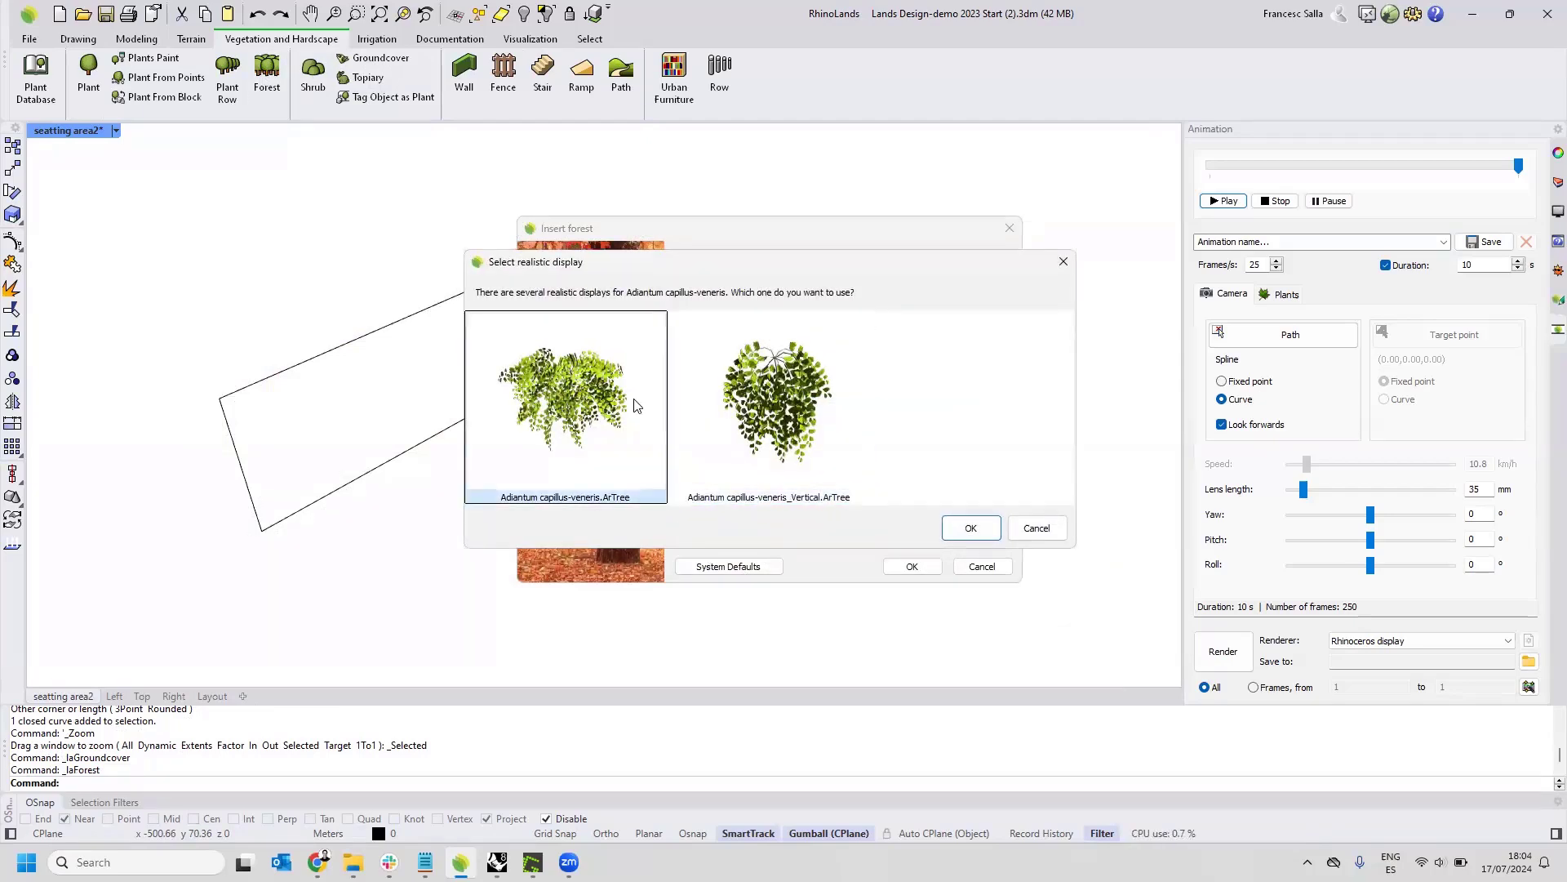
left_click(723, 402)
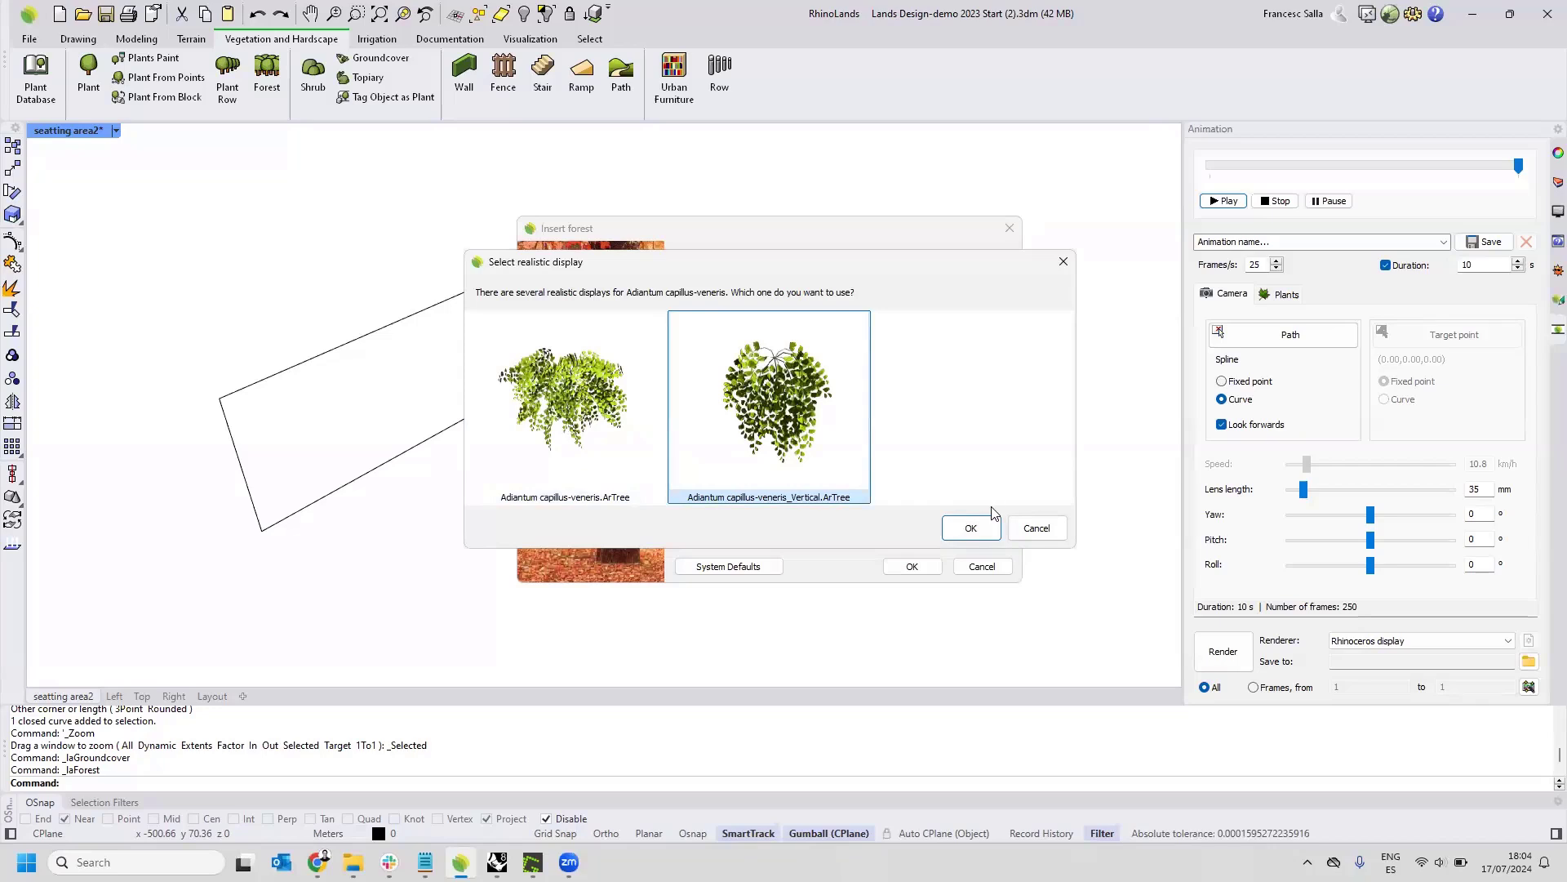
left_click(971, 529)
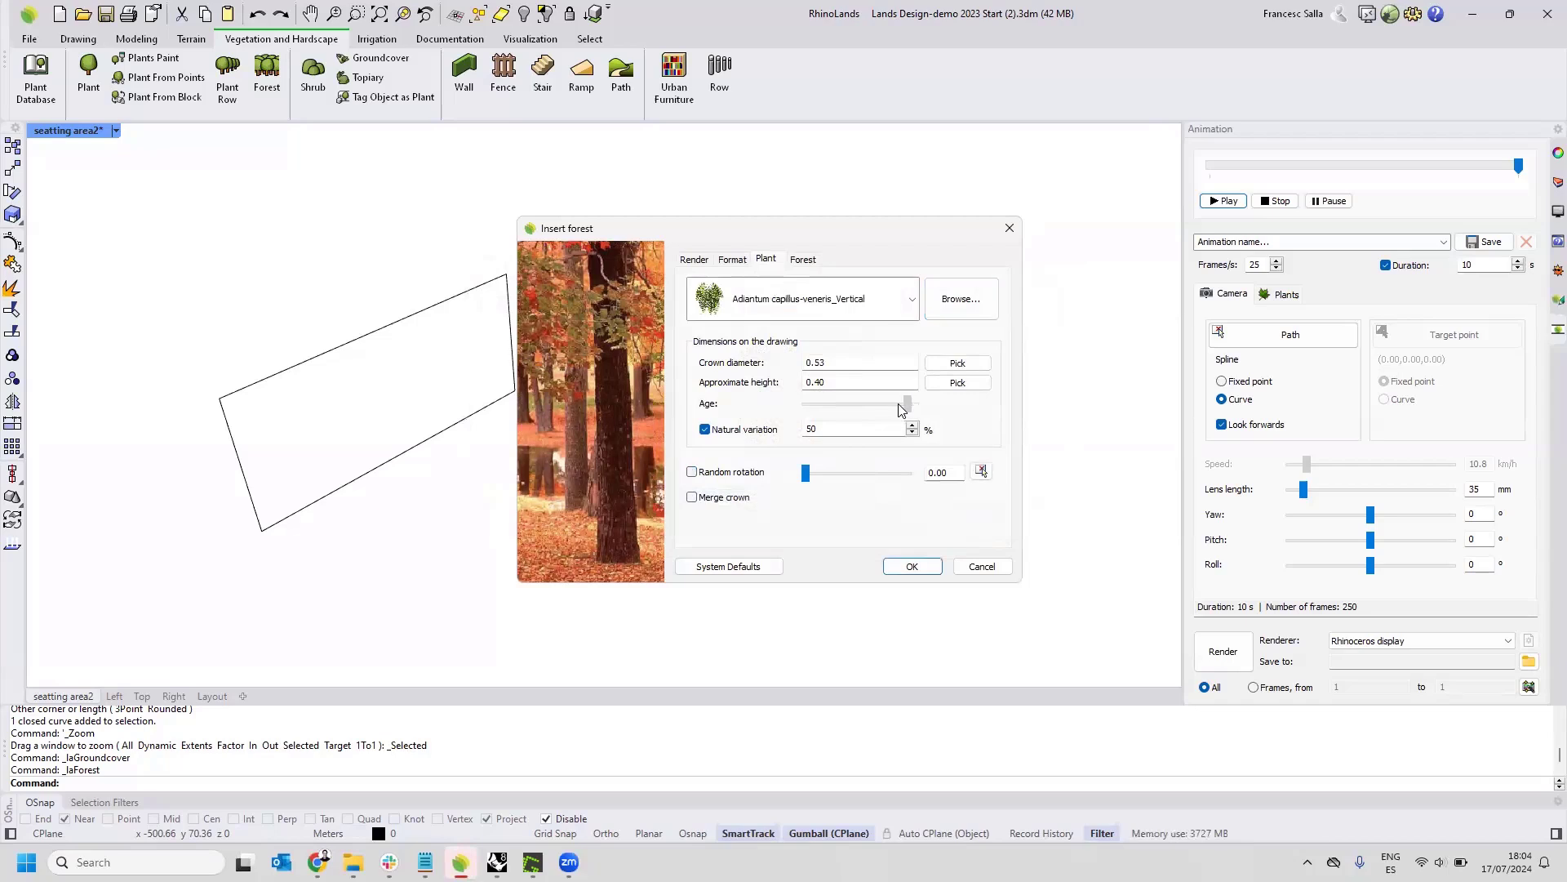
Insert the forest with 60 units and a 3.00 minimum distance, using the upright rectangle as its boundary.
left_click(802, 263)
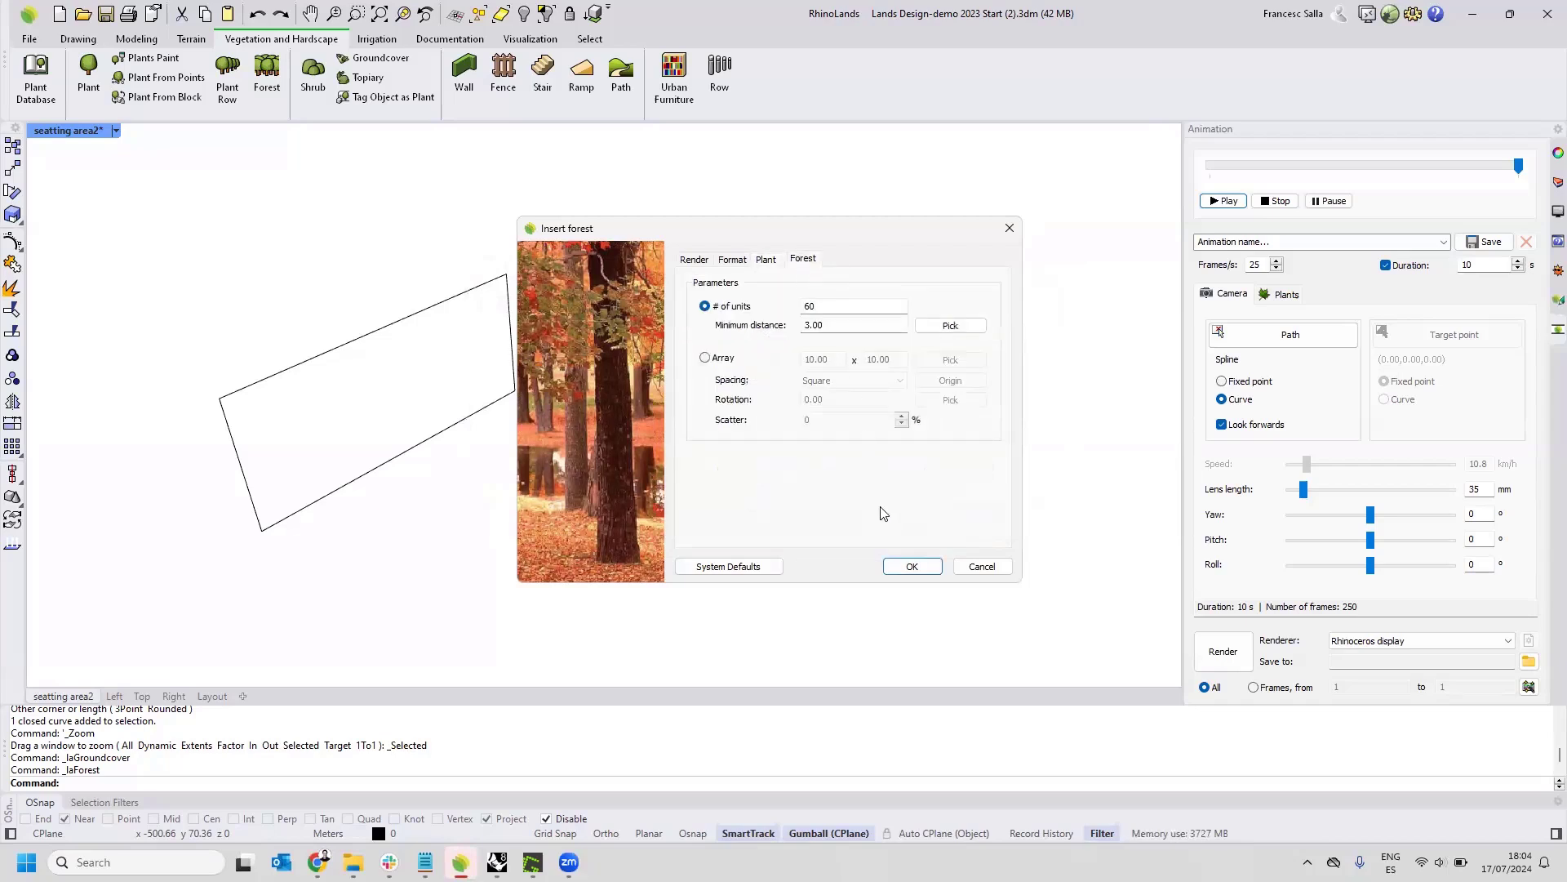
left_click(910, 566)
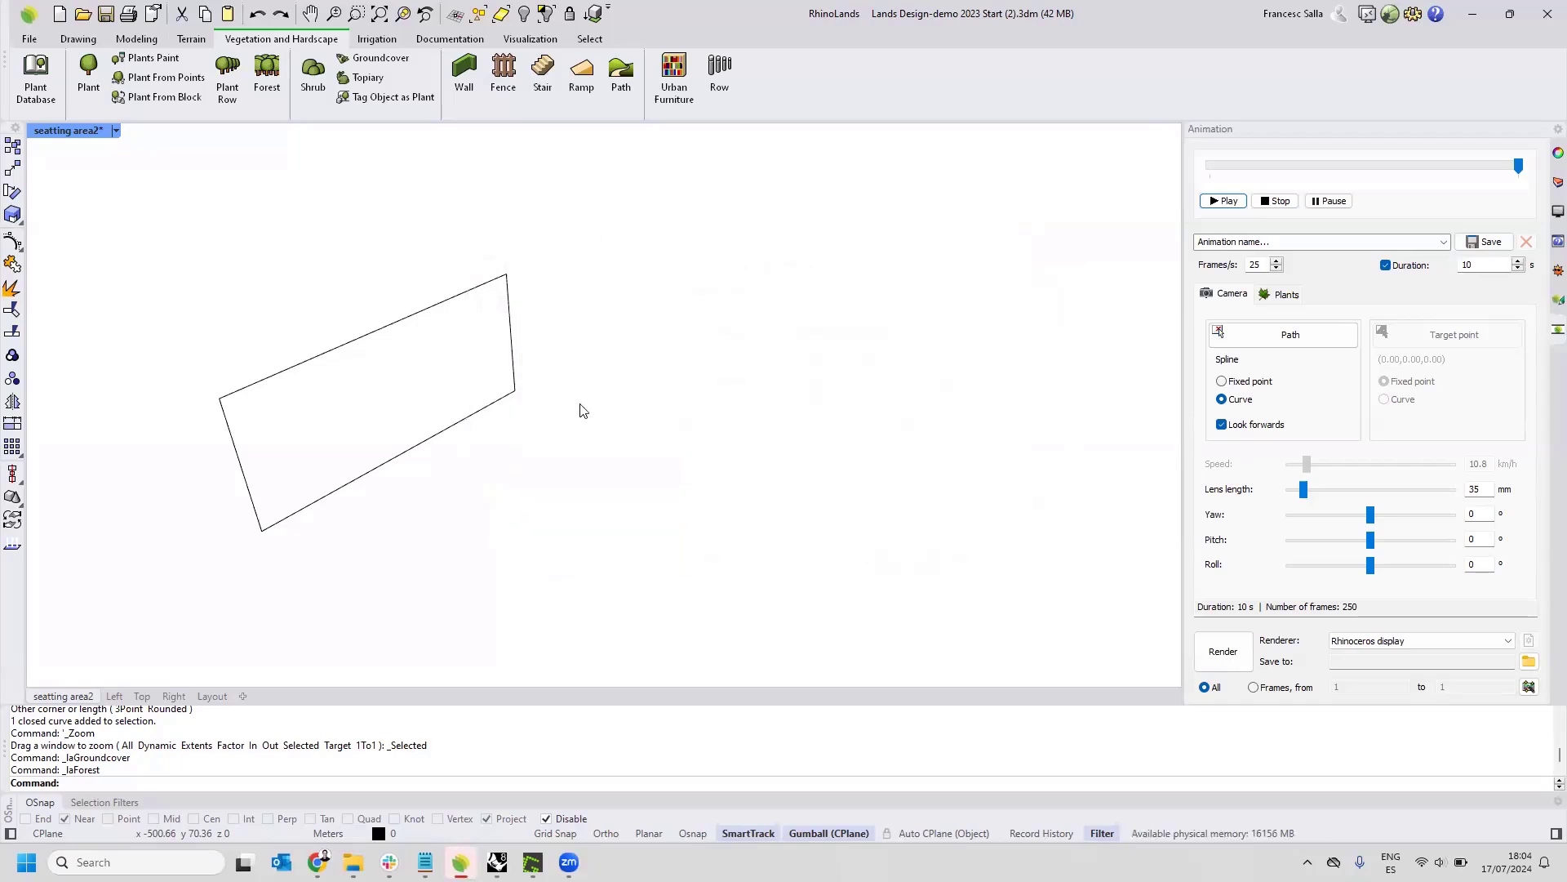
left_click(513, 395)
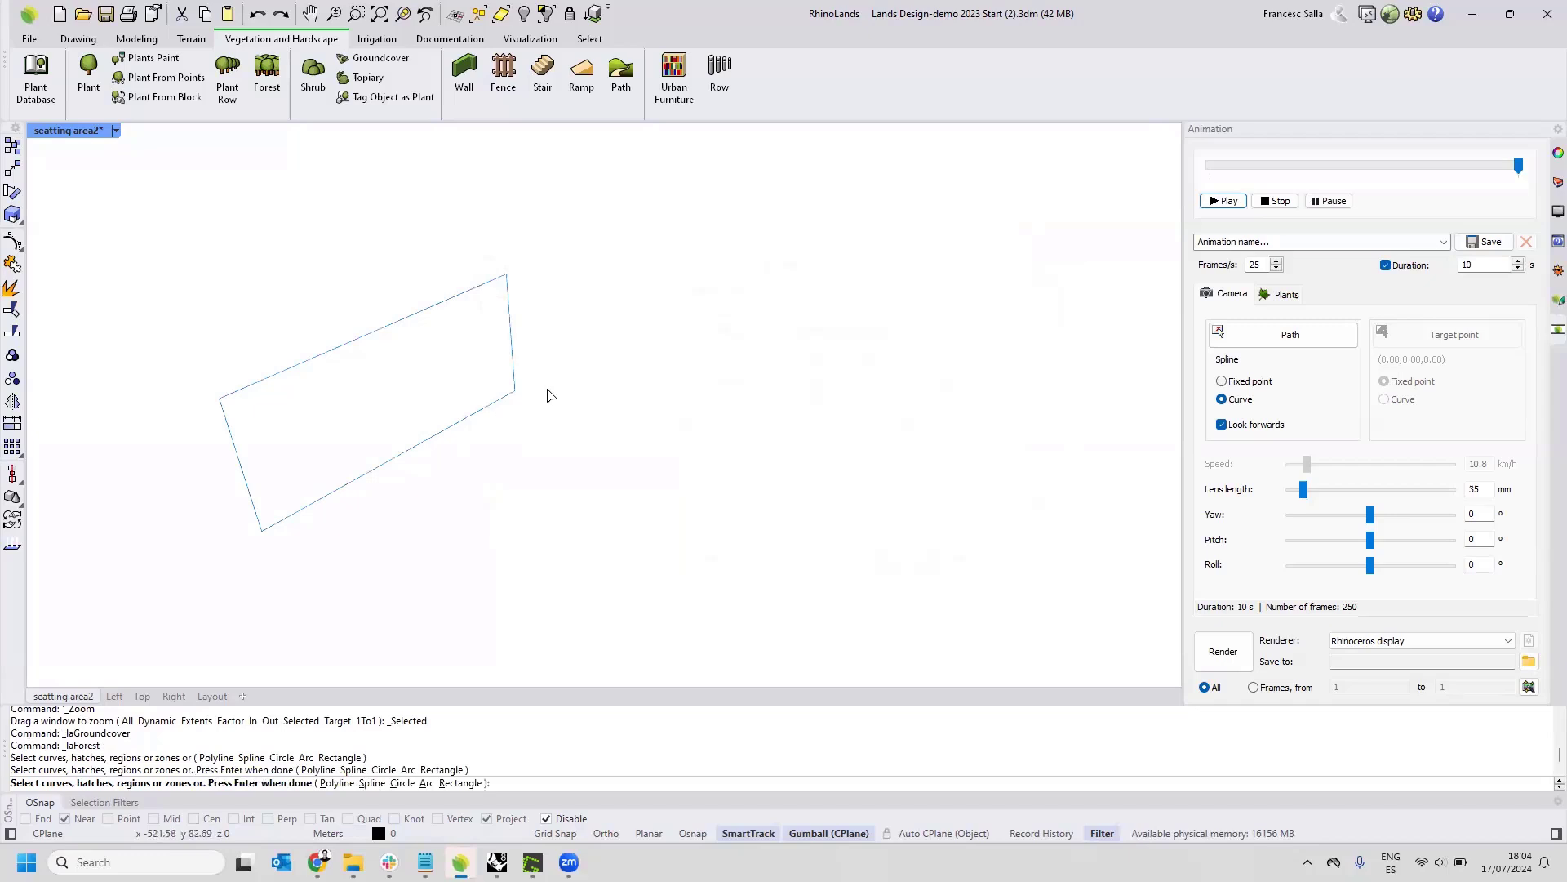
key("Return")
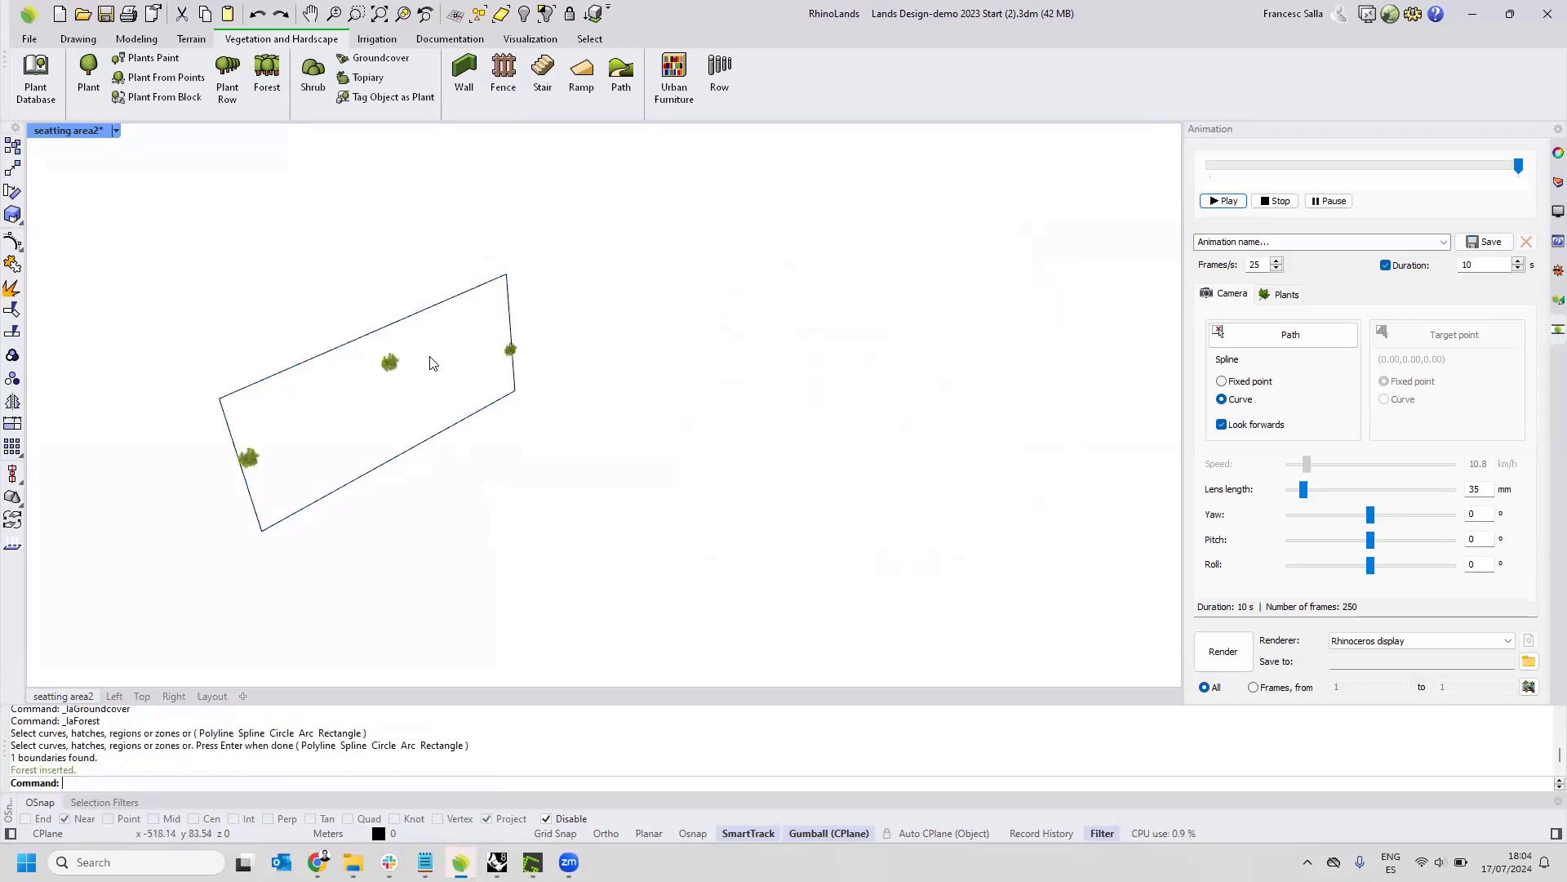
Set the vertical forest's minimum distance between plants to 0.50 and inspect the denser planting.
left_click(400, 361)
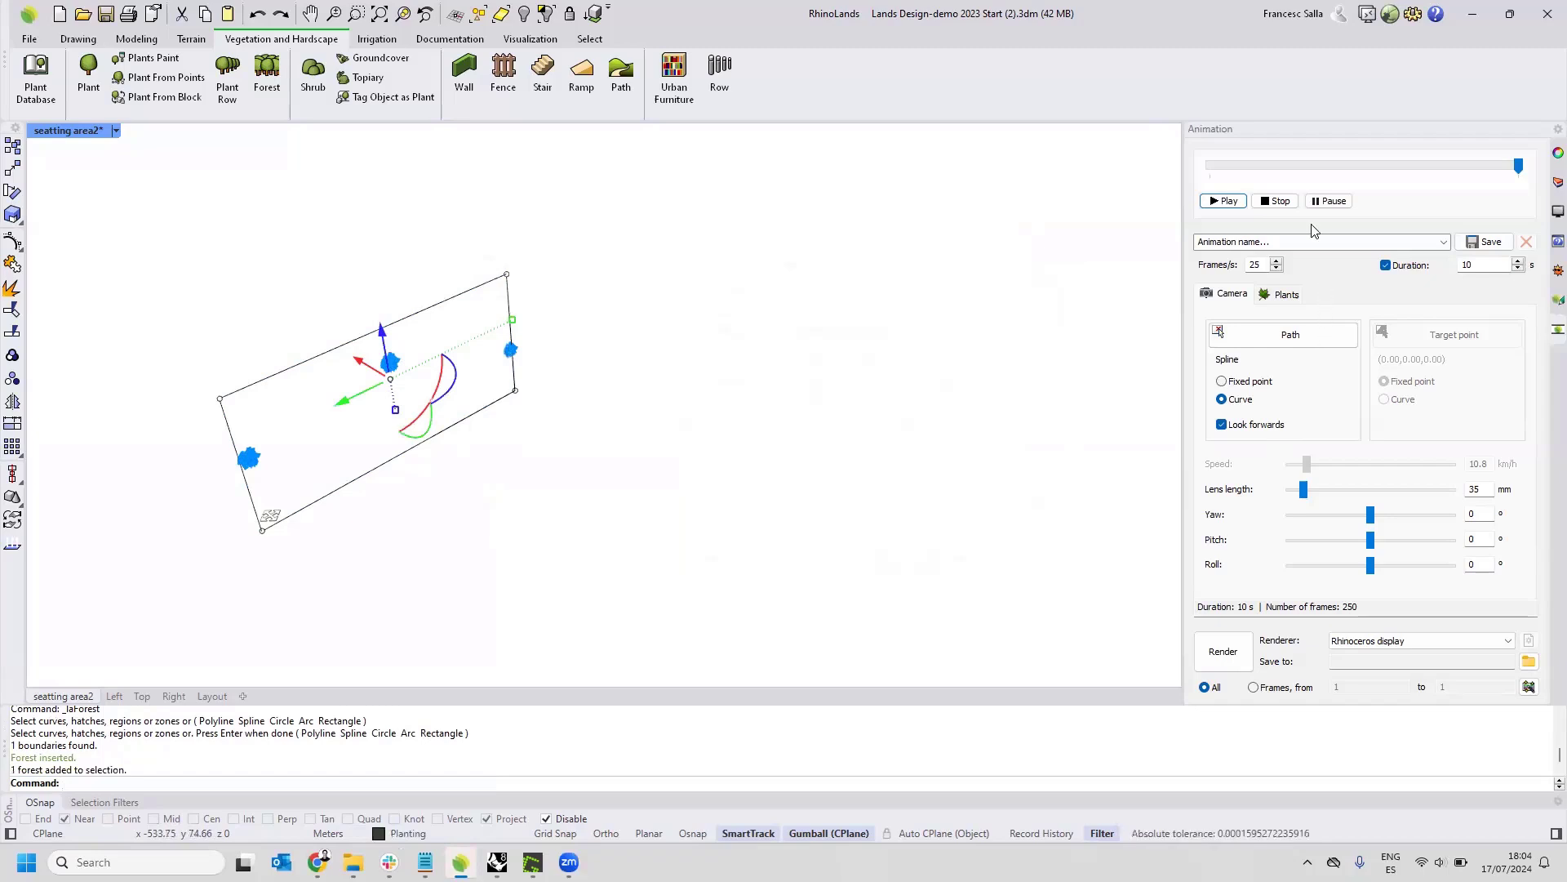
left_click(1548, 304)
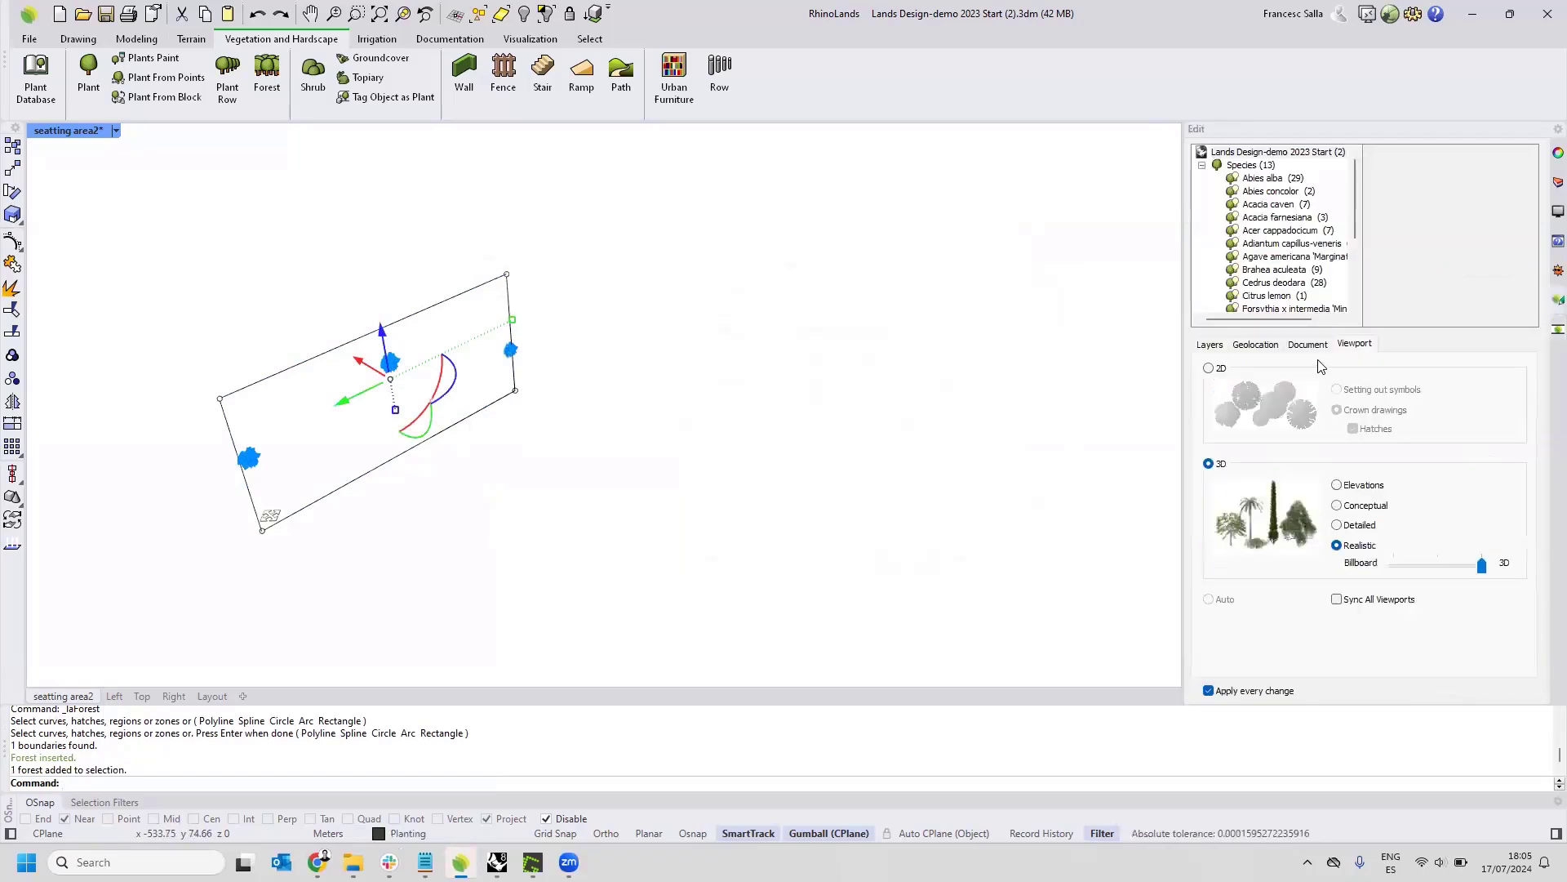
left_click_drag(1349, 411, 1287, 417)
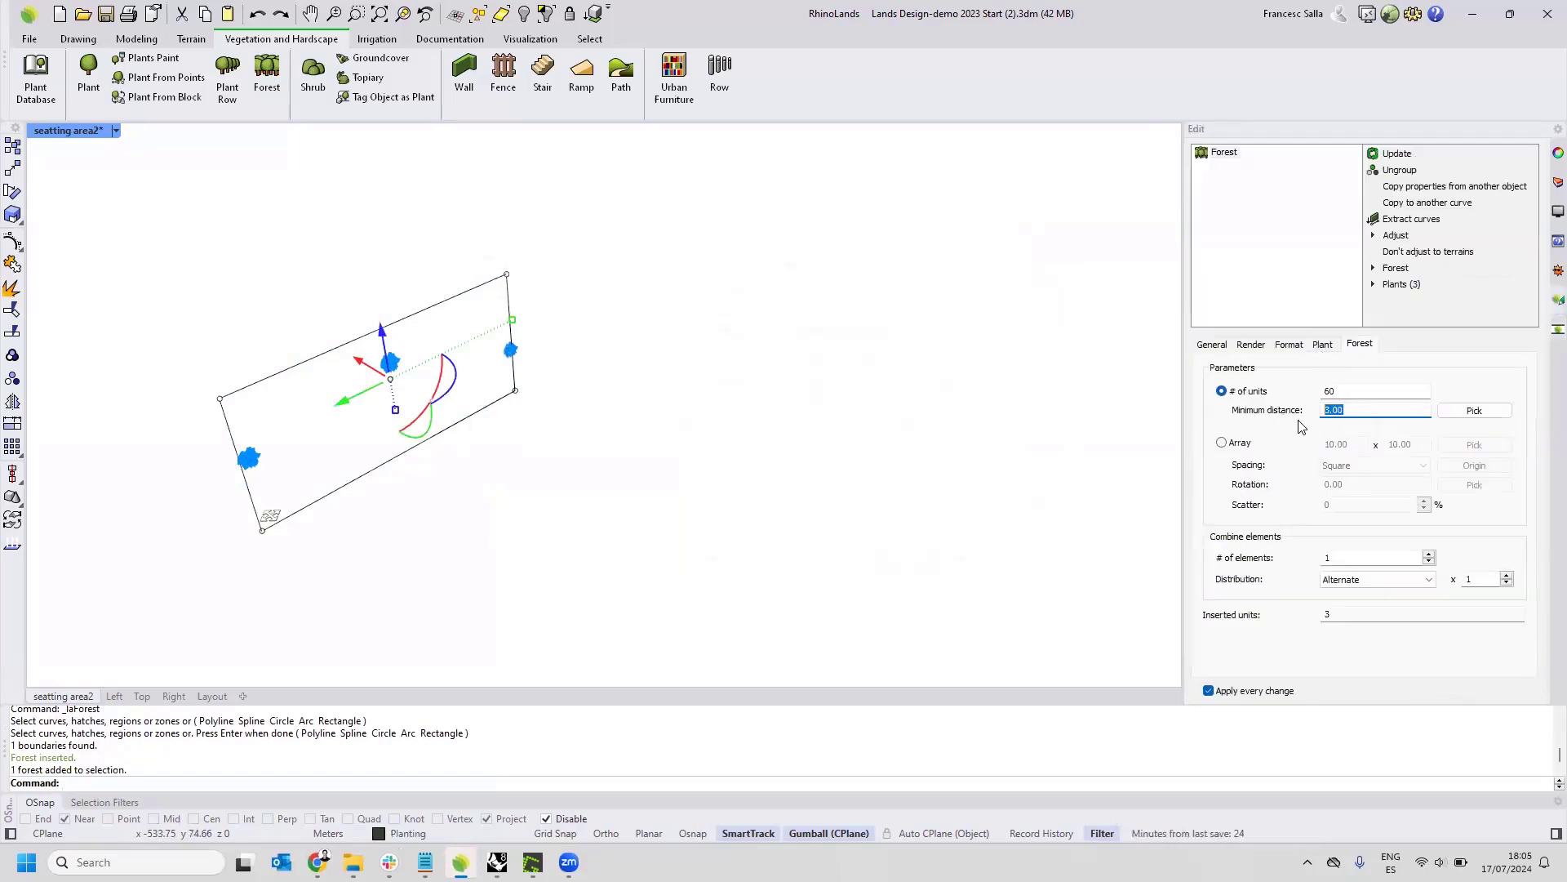
type("0.50")
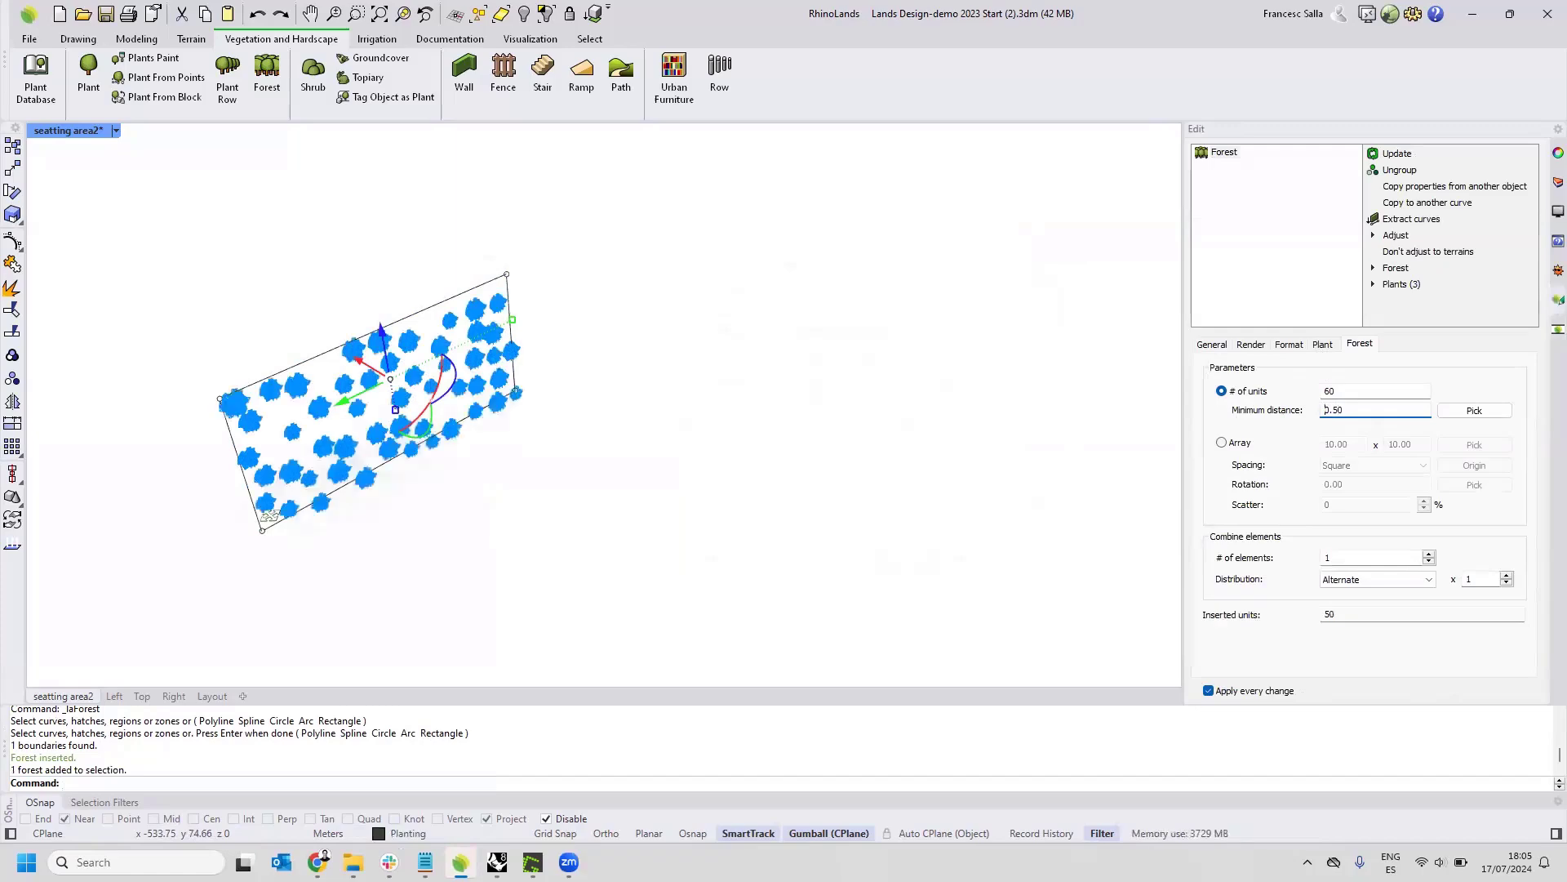
left_click(924, 458)
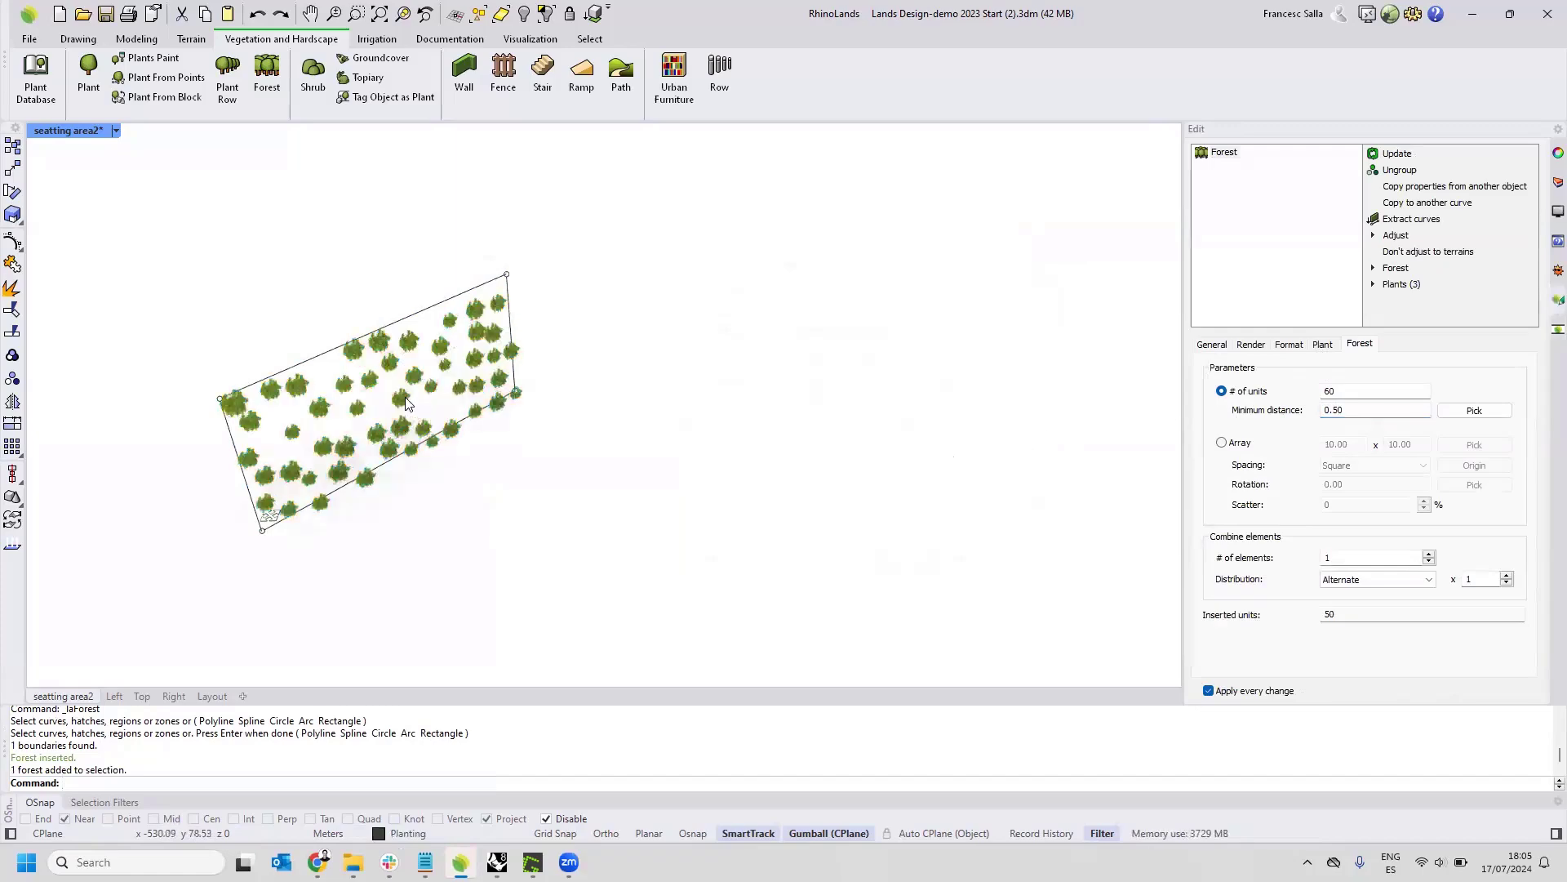
scroll(410, 371, "up", 1)
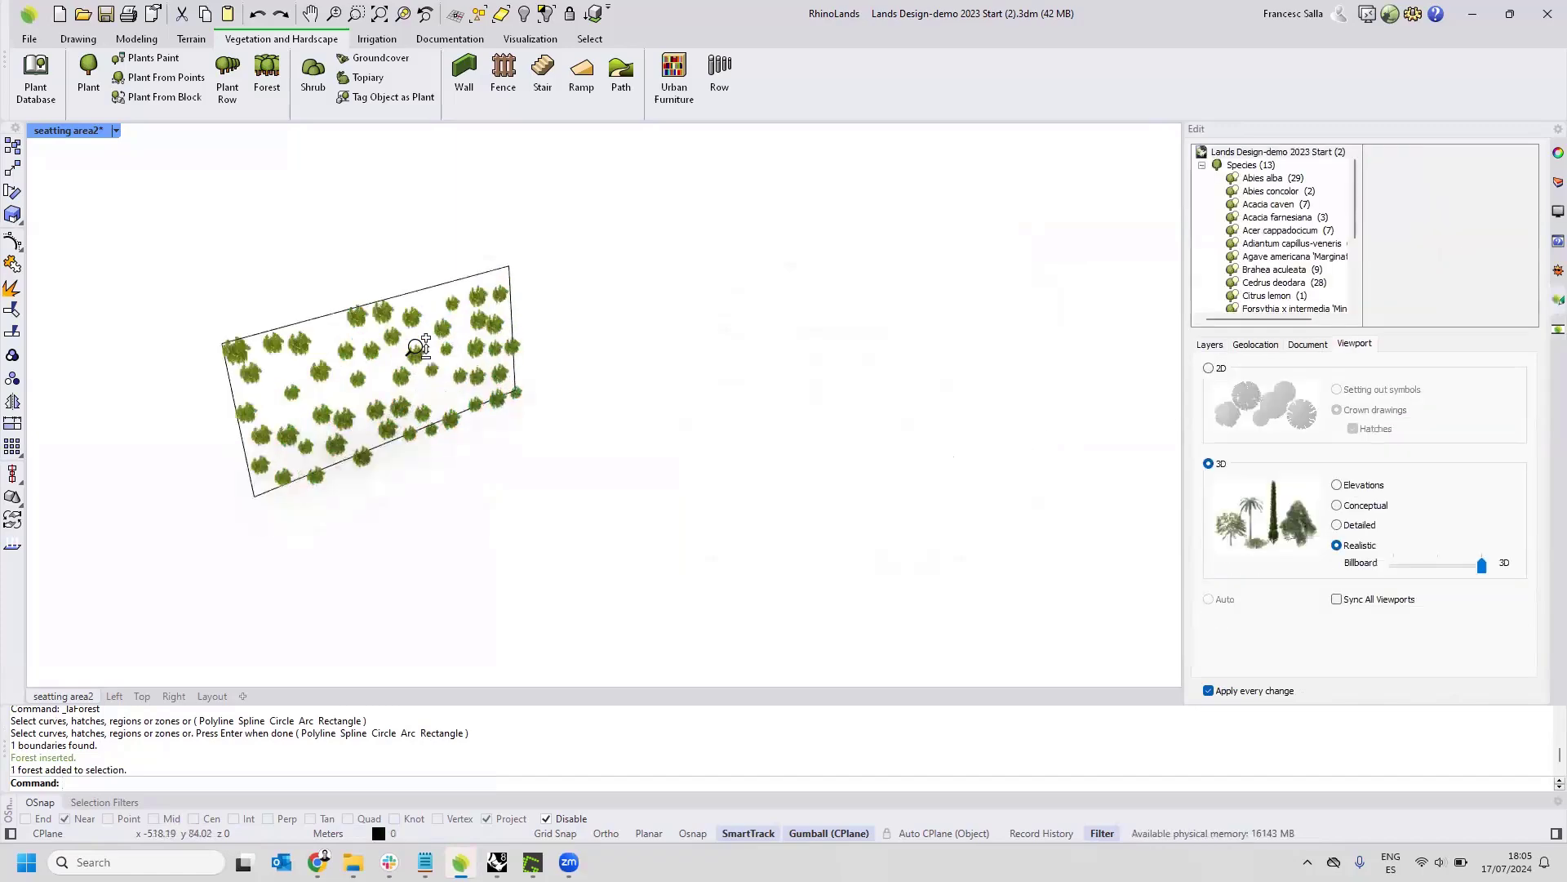
Examine the Adiantum capillus-veneris vertical garden up close from both sides of the upright rectangle.
scroll(418, 334, "up", 1)
right_click_drag(418, 335, 470, 308)
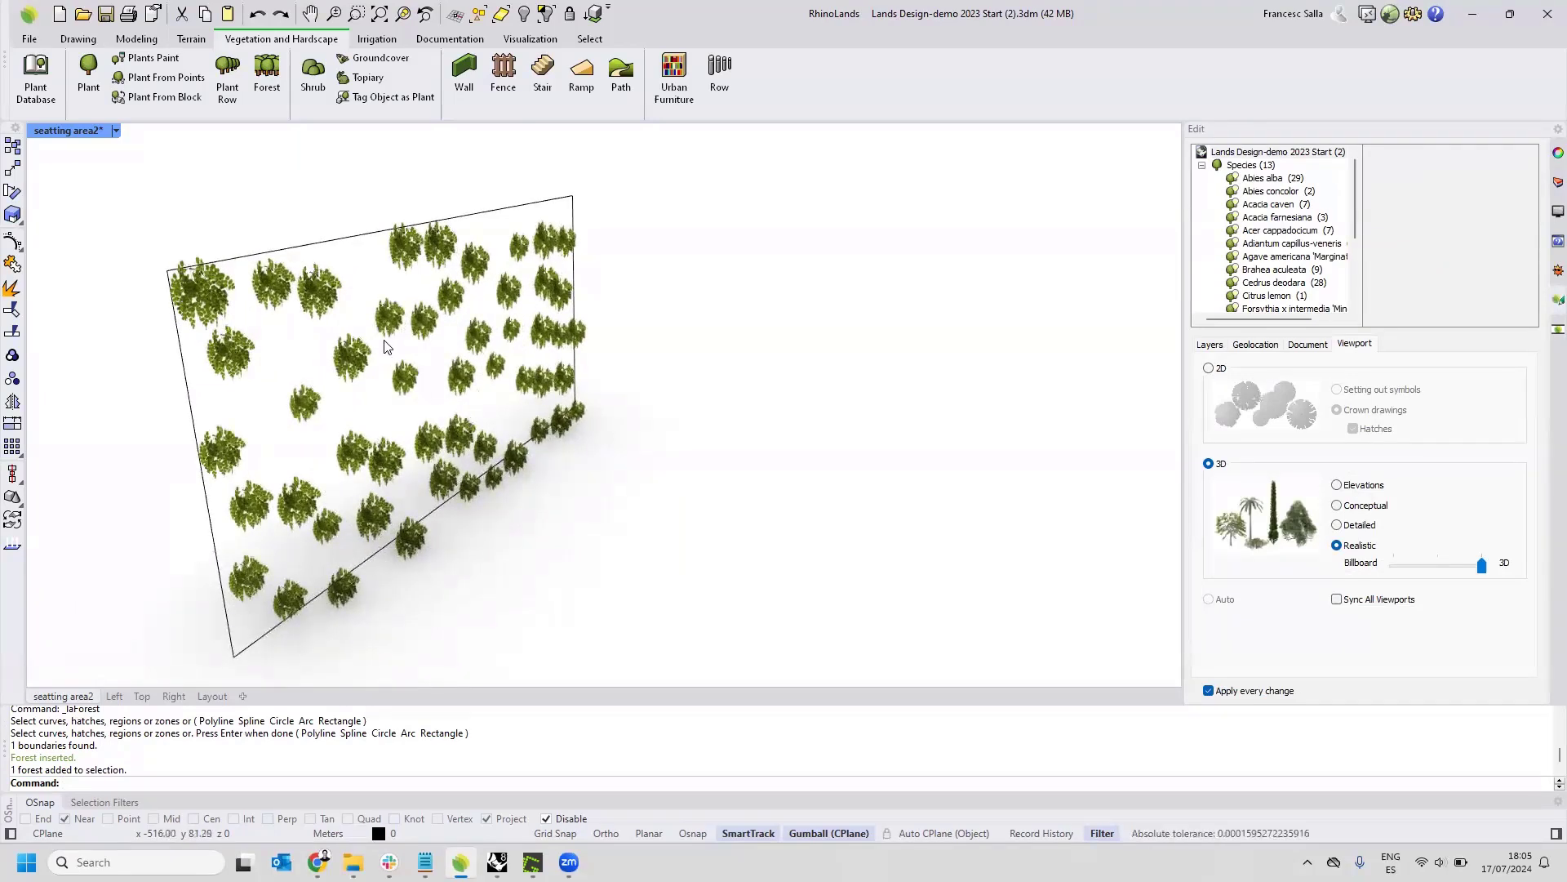
right_click_drag(387, 348, 501, 339)
scroll(671, 328, "up", 3)
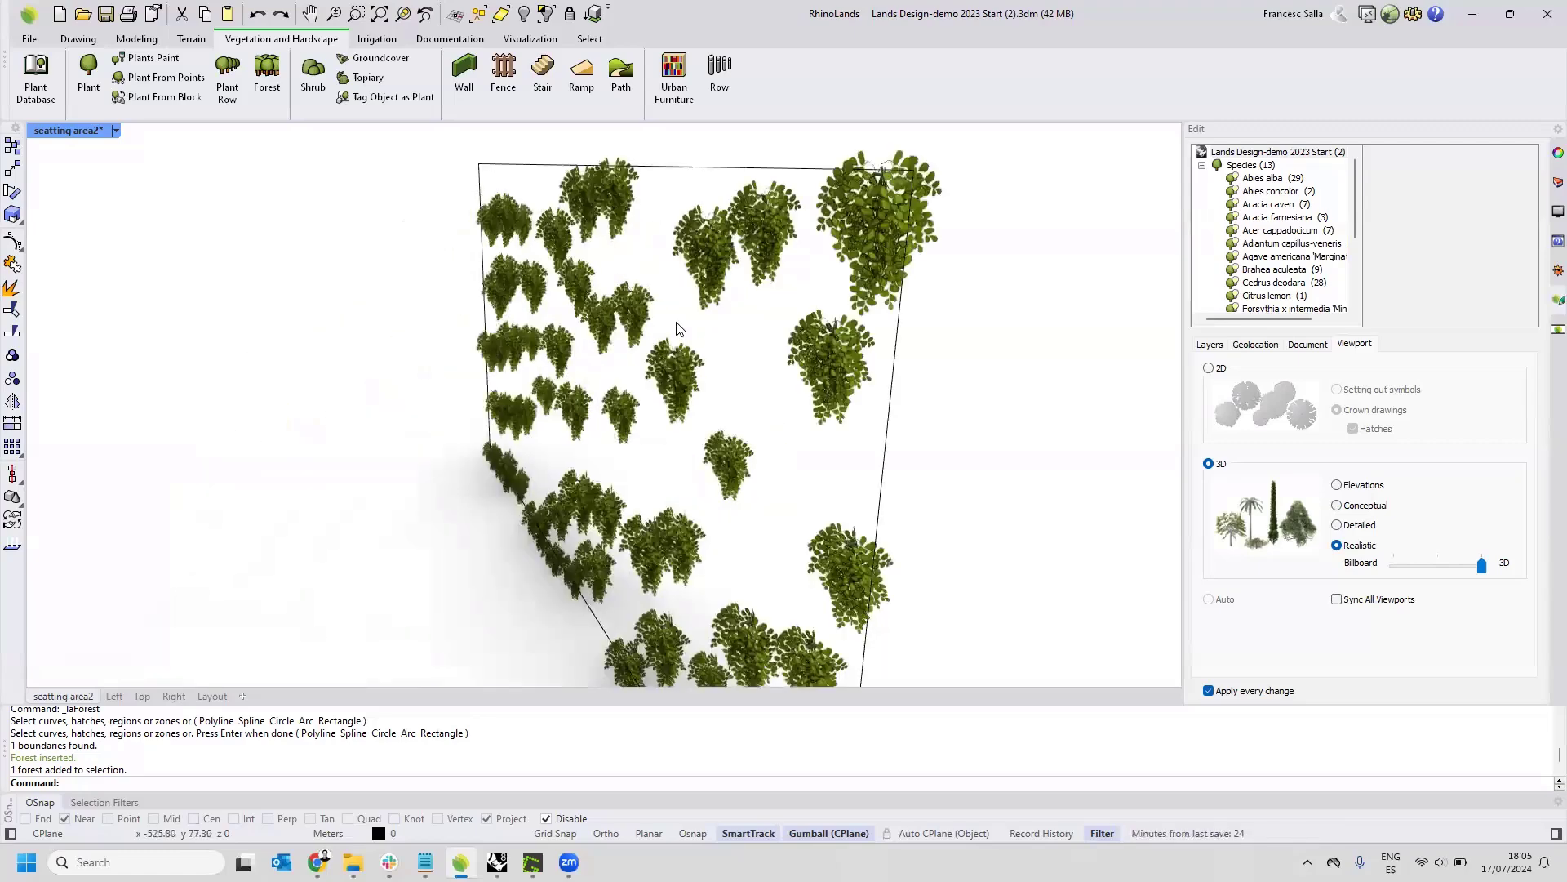
scroll(676, 328, "down", 3)
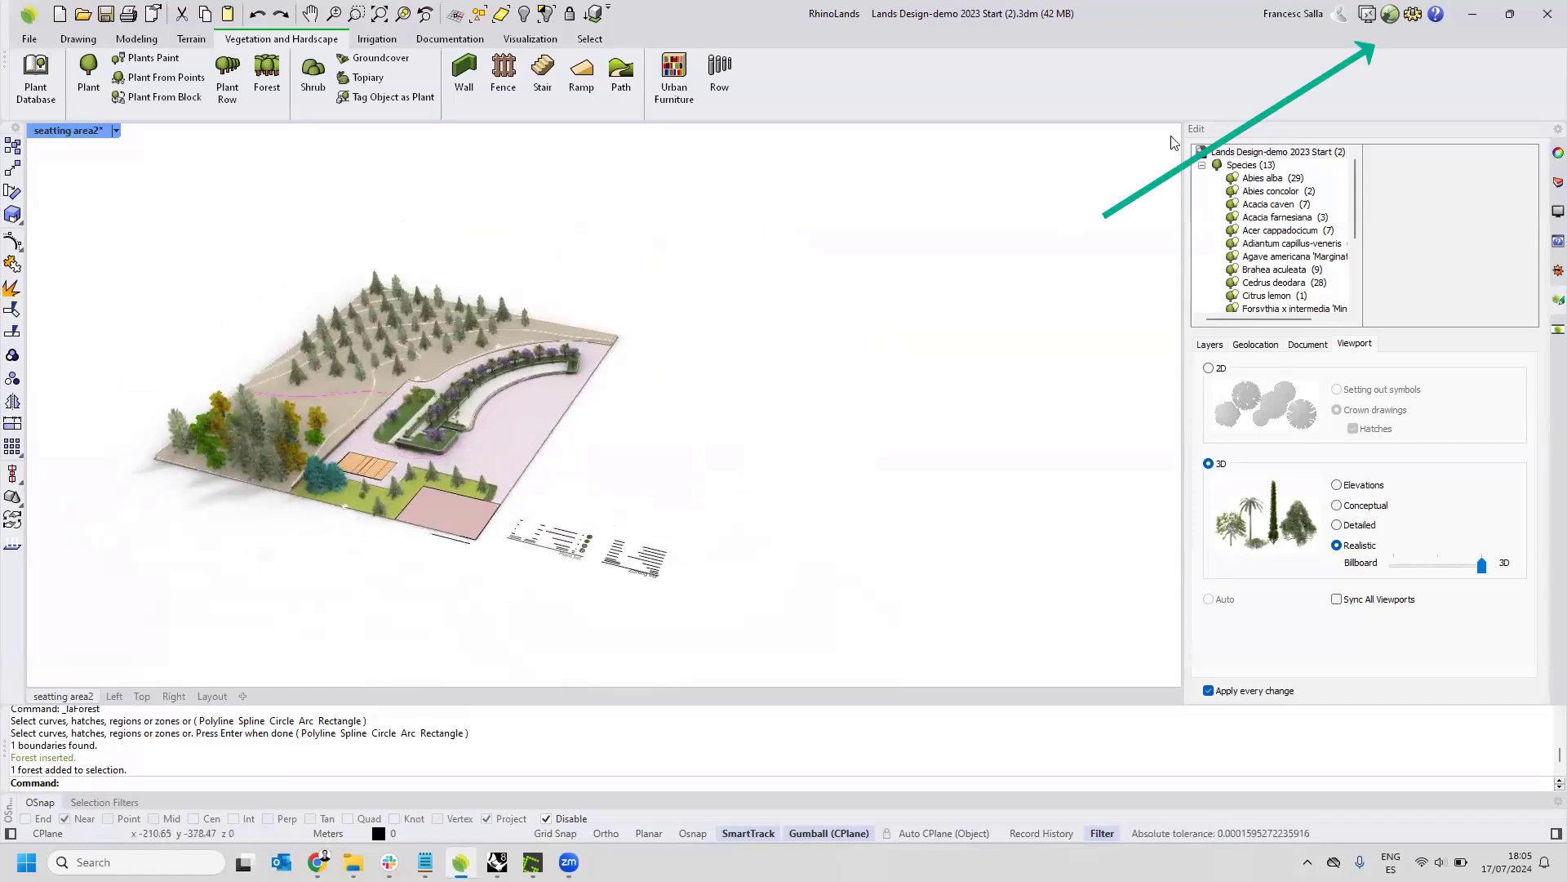
Open Grasshopper beside the model and select the mixed forest followed by the terrain as example objects.
left_click(1390, 13)
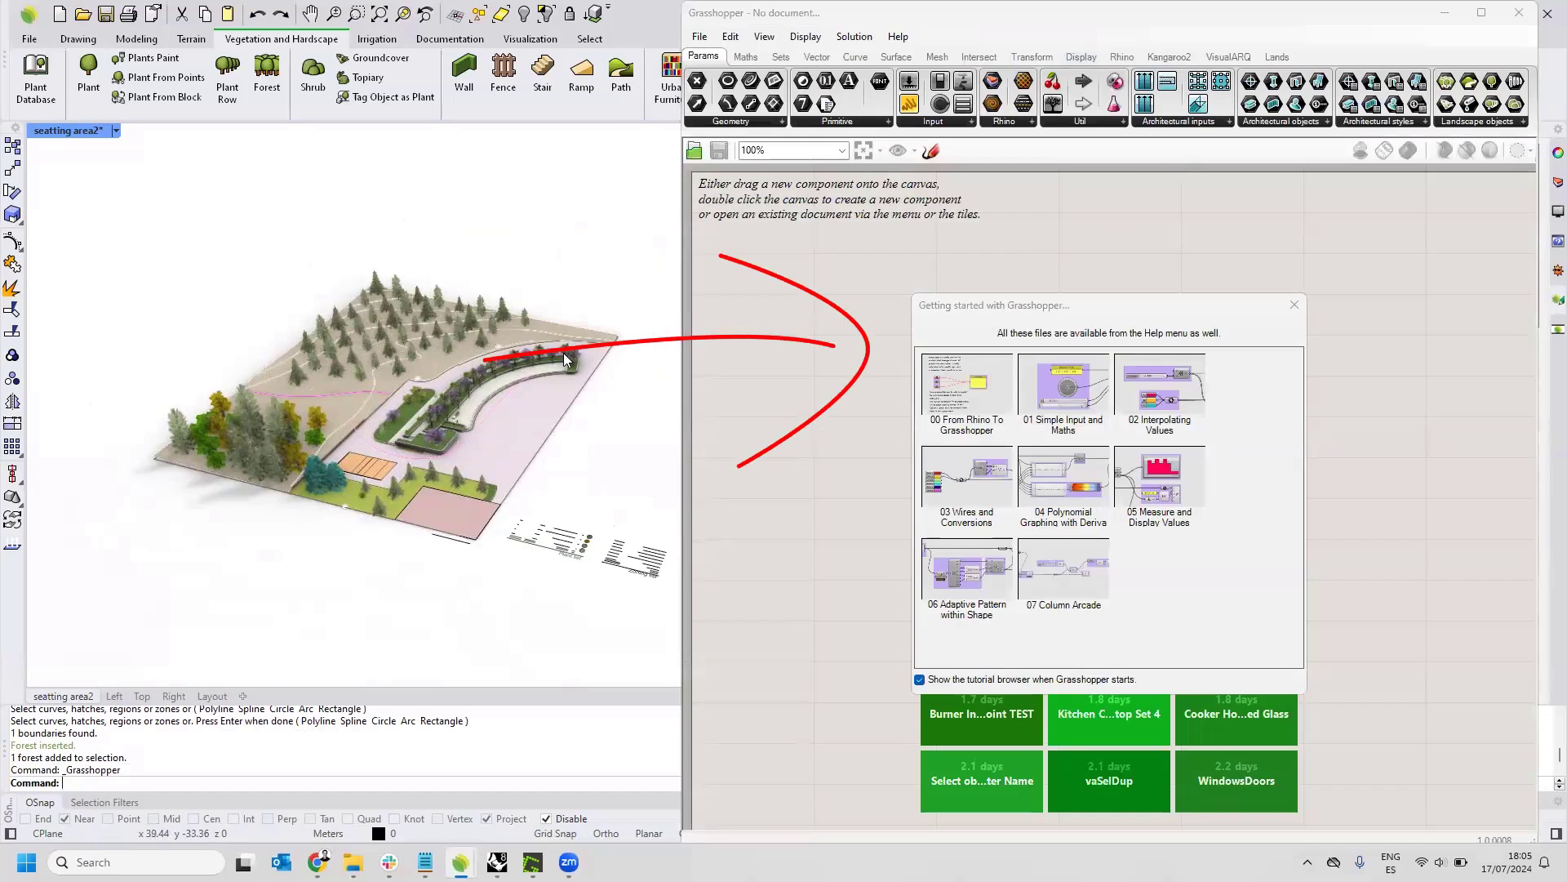
right_click_drag(563, 353, 400, 290)
scroll(400, 290, "up", 2)
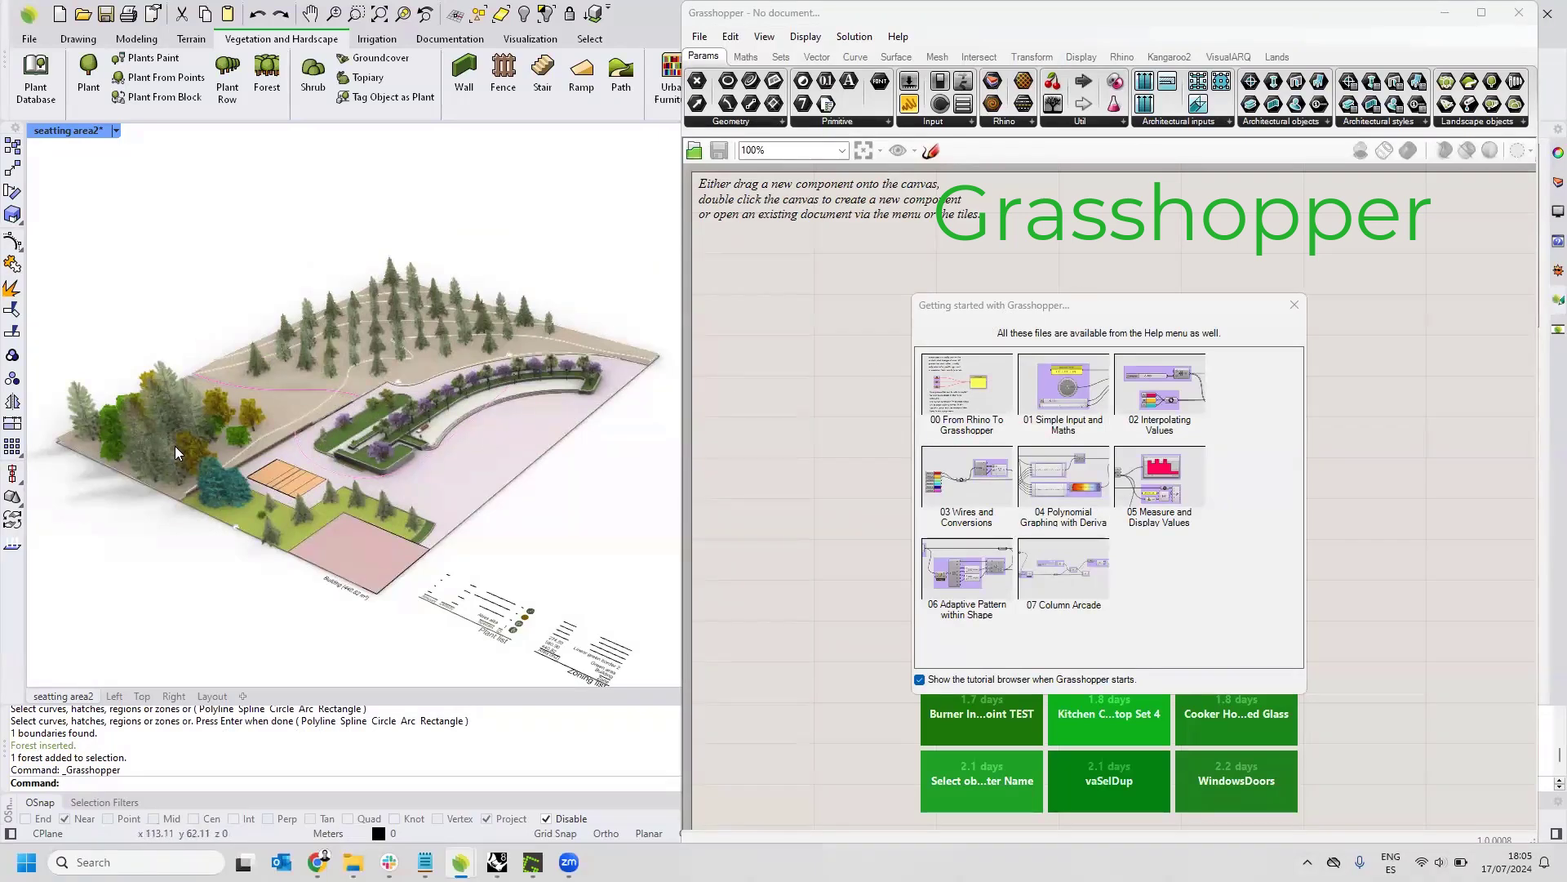
left_click(167, 422)
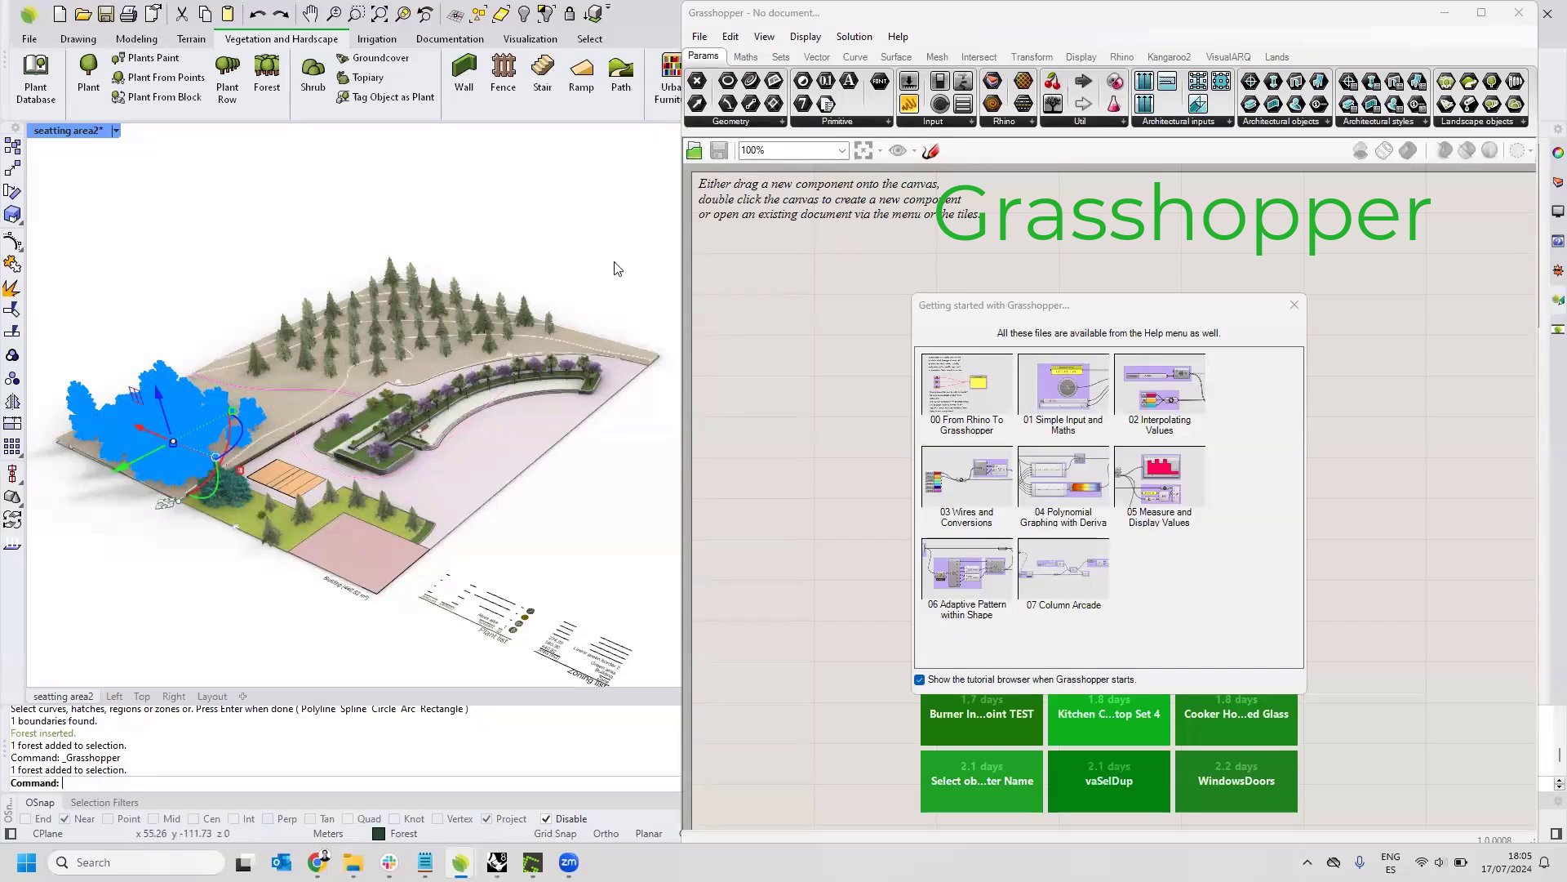
left_click(292, 405)
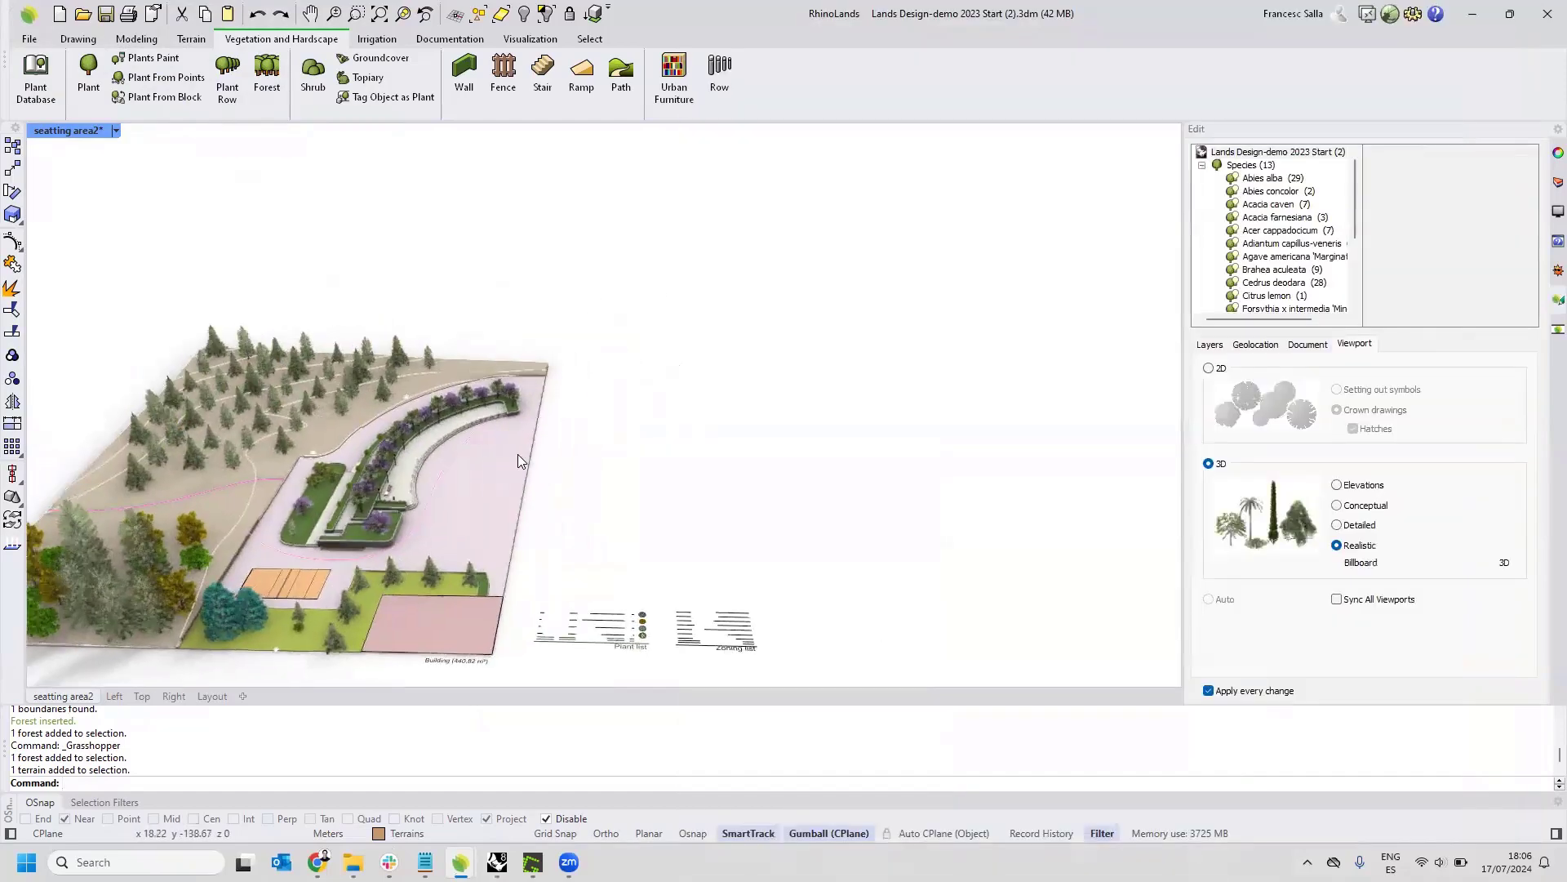
Examine the whole landscape model, from the curved seating area to the conifer forest along the terrain's edge.
right_click_drag(622, 427, 371, 359)
scroll(221, 274, "up", 8)
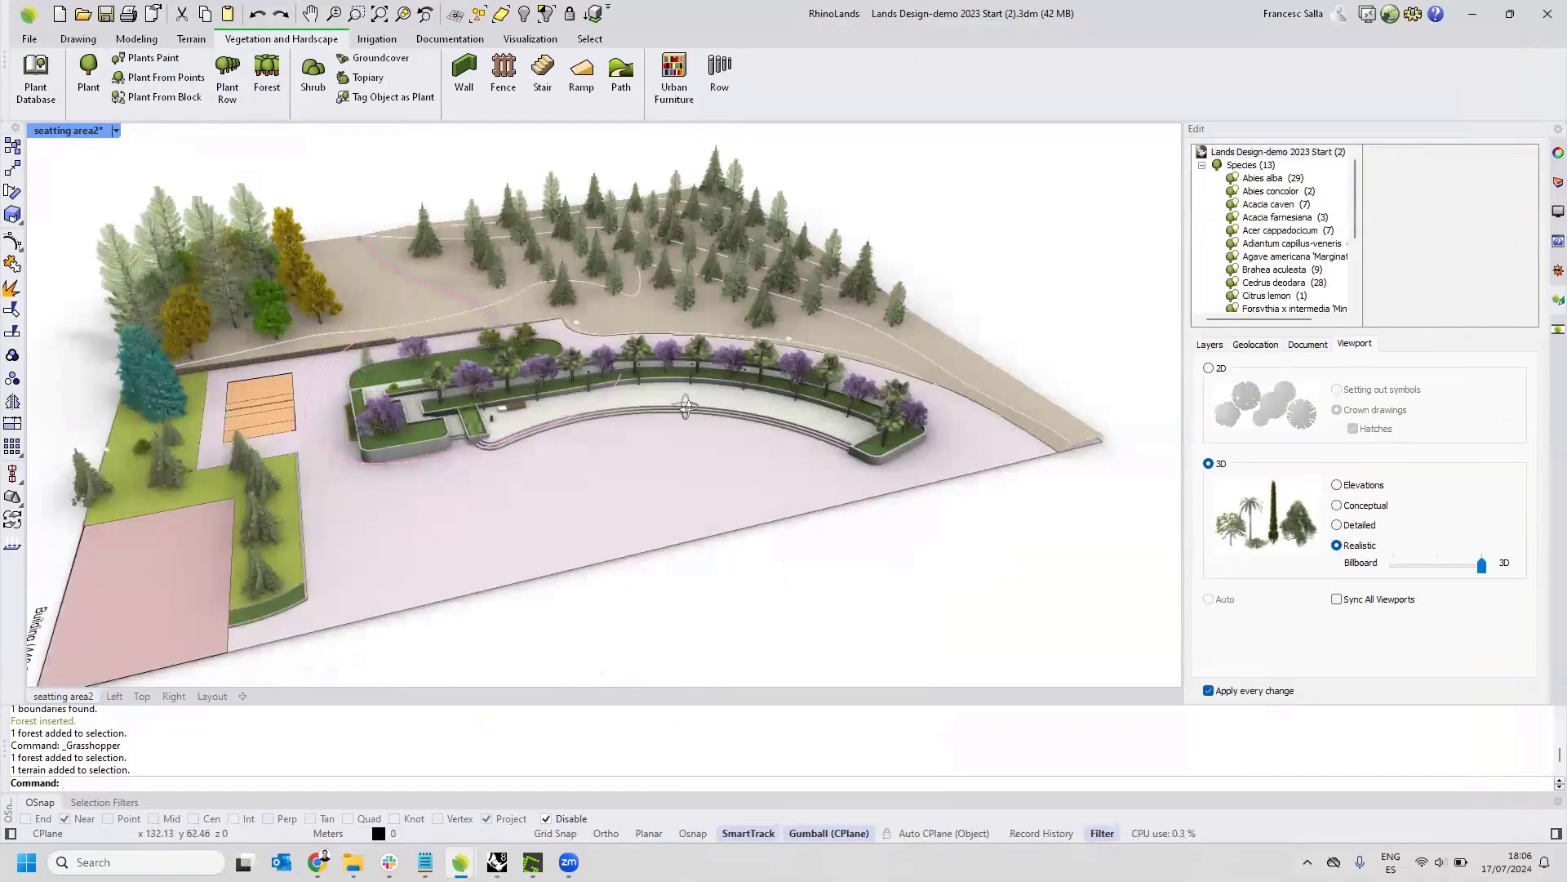
right_click_drag(686, 409, 570, 408)
scroll(686, 416, "down", 4)
right_click_drag(825, 449, 532, 491)
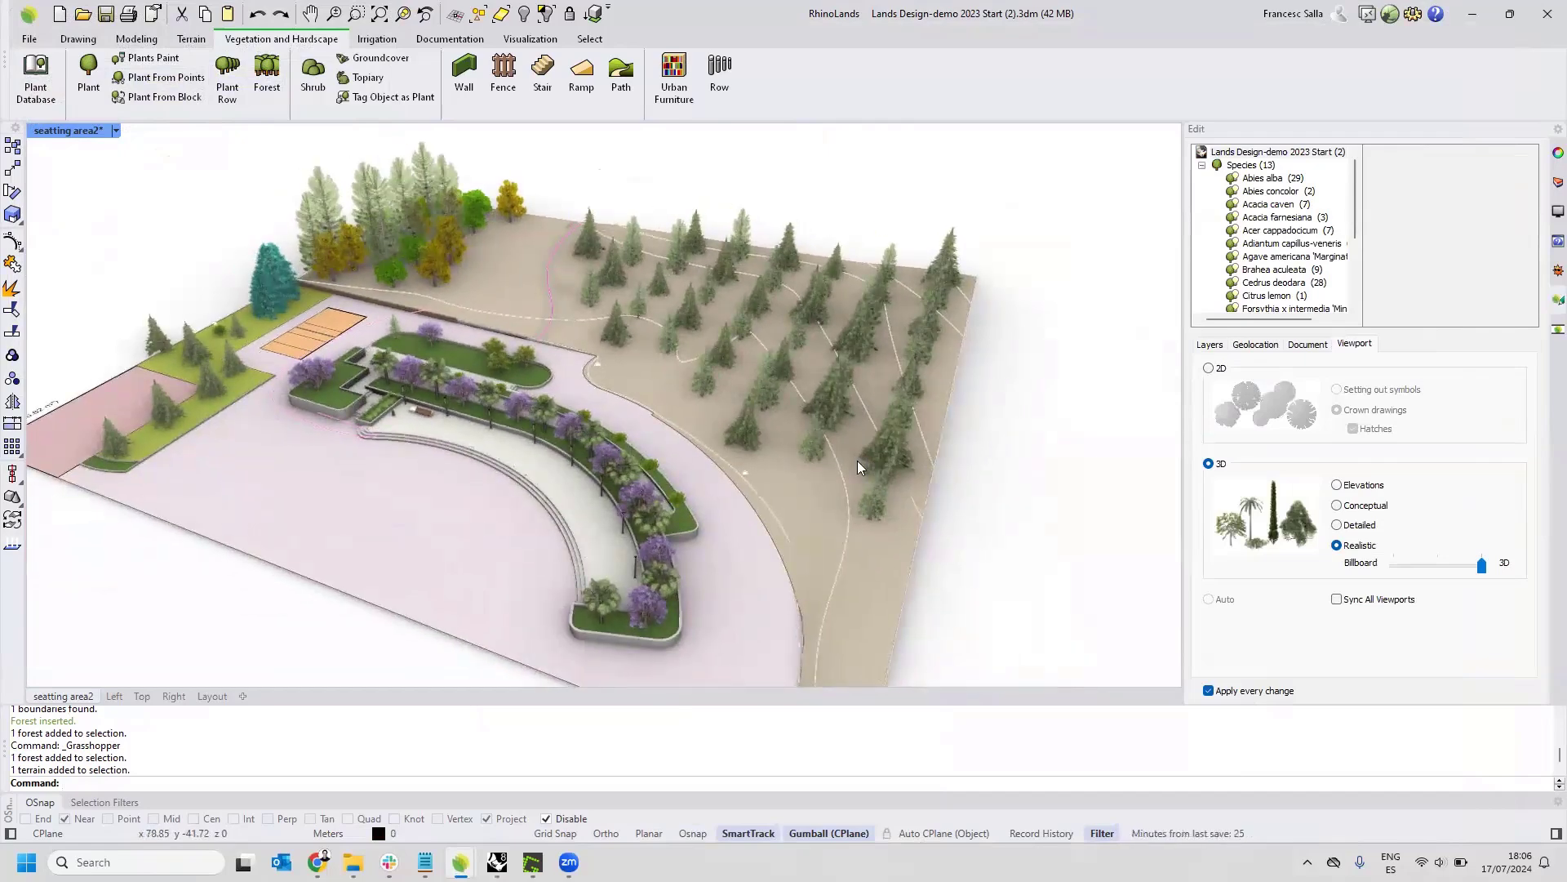
scroll(889, 449, "up", 4)
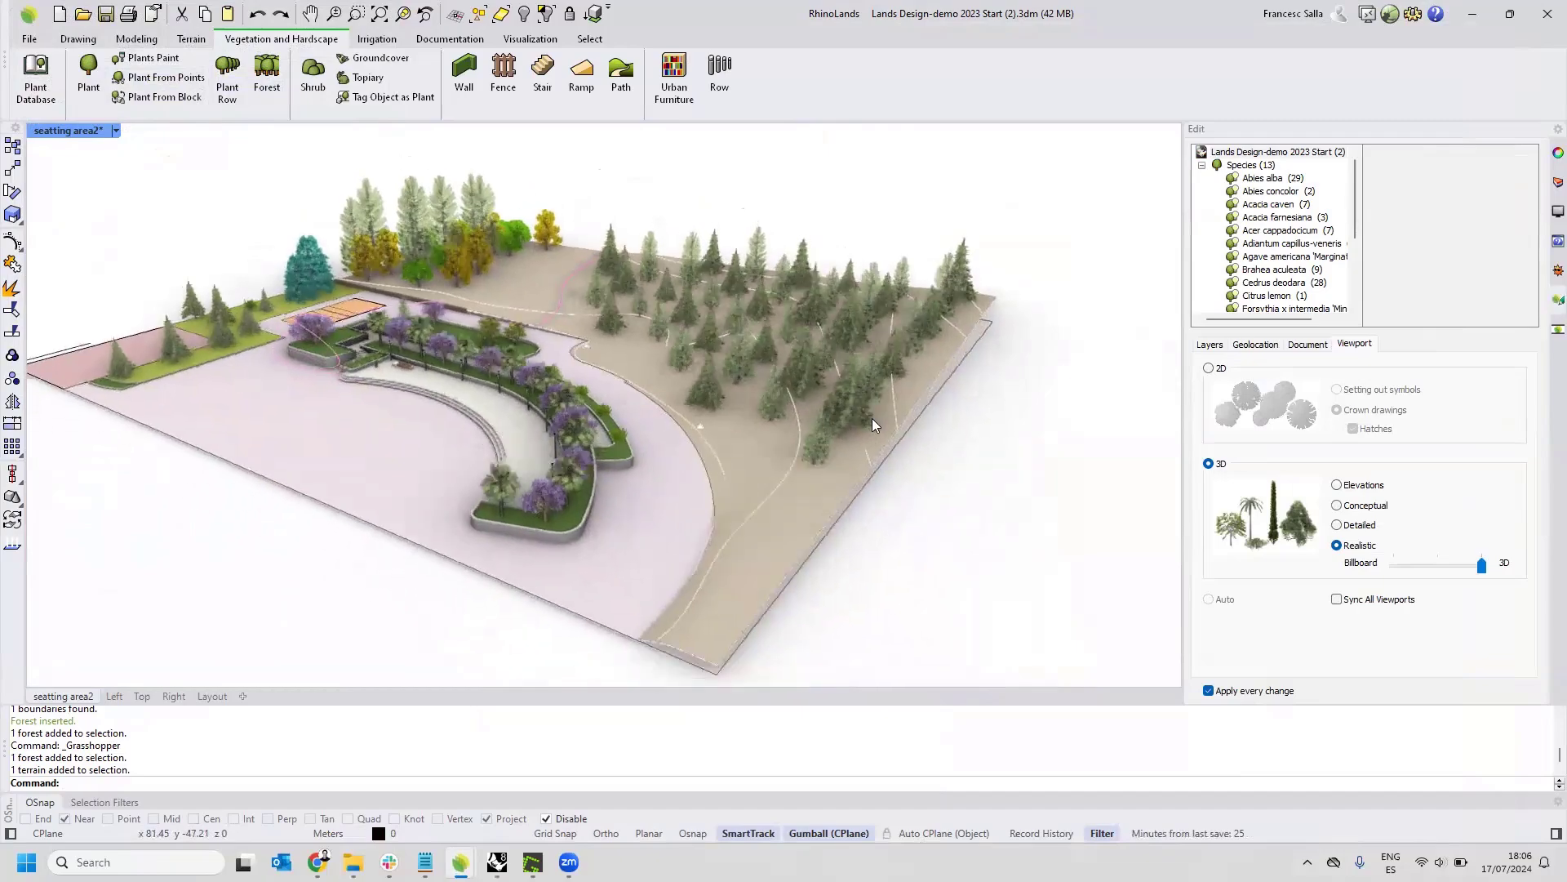
scroll(868, 418, "up", 4)
scroll(867, 418, "up", 3)
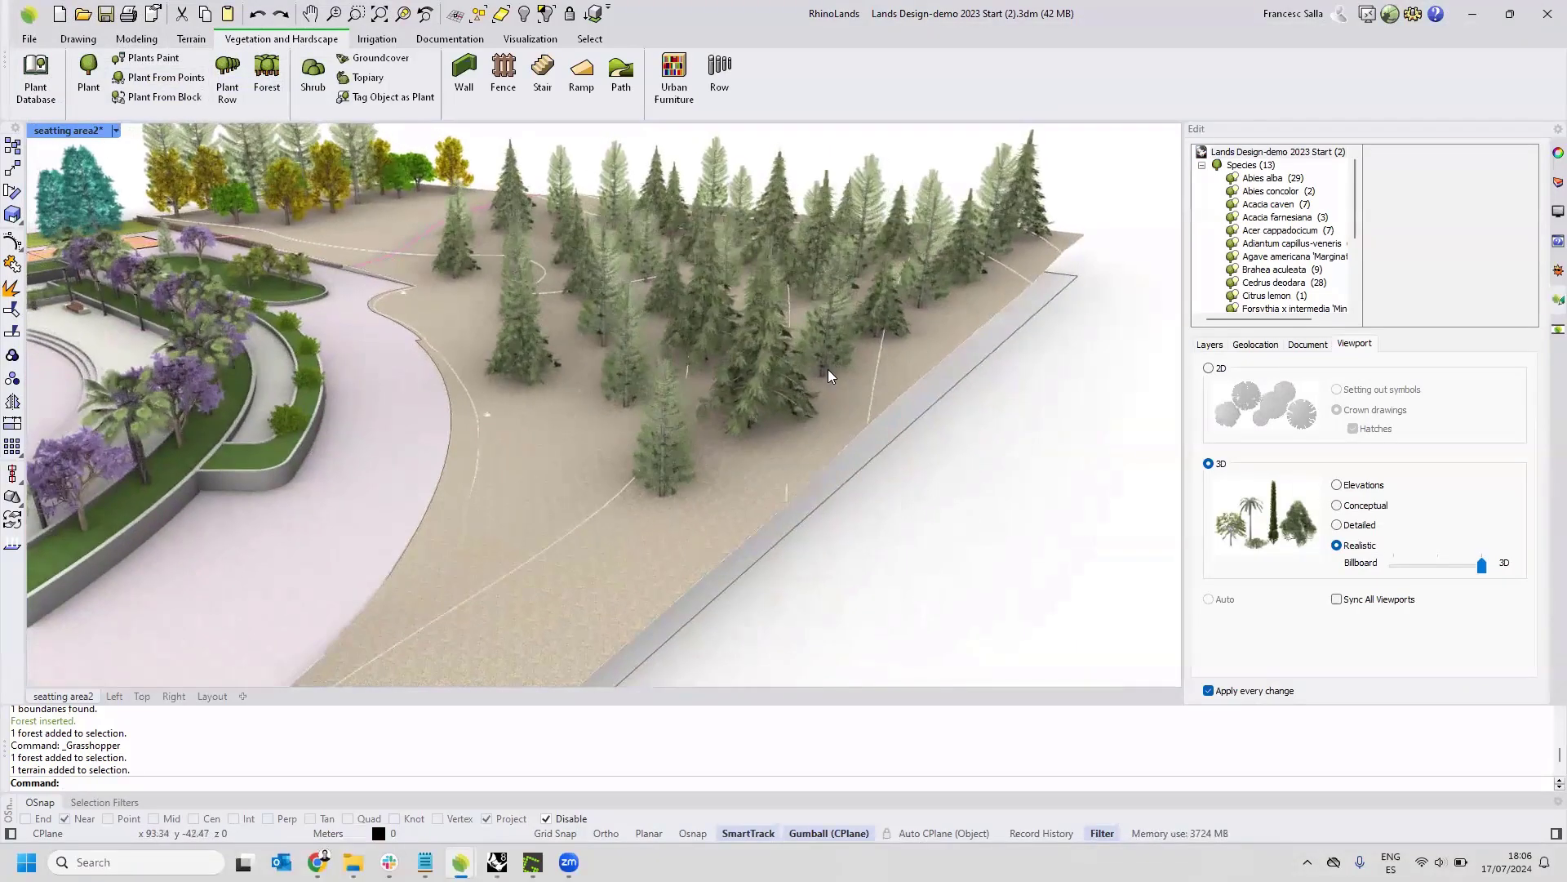
scroll(828, 369, "up", 2)
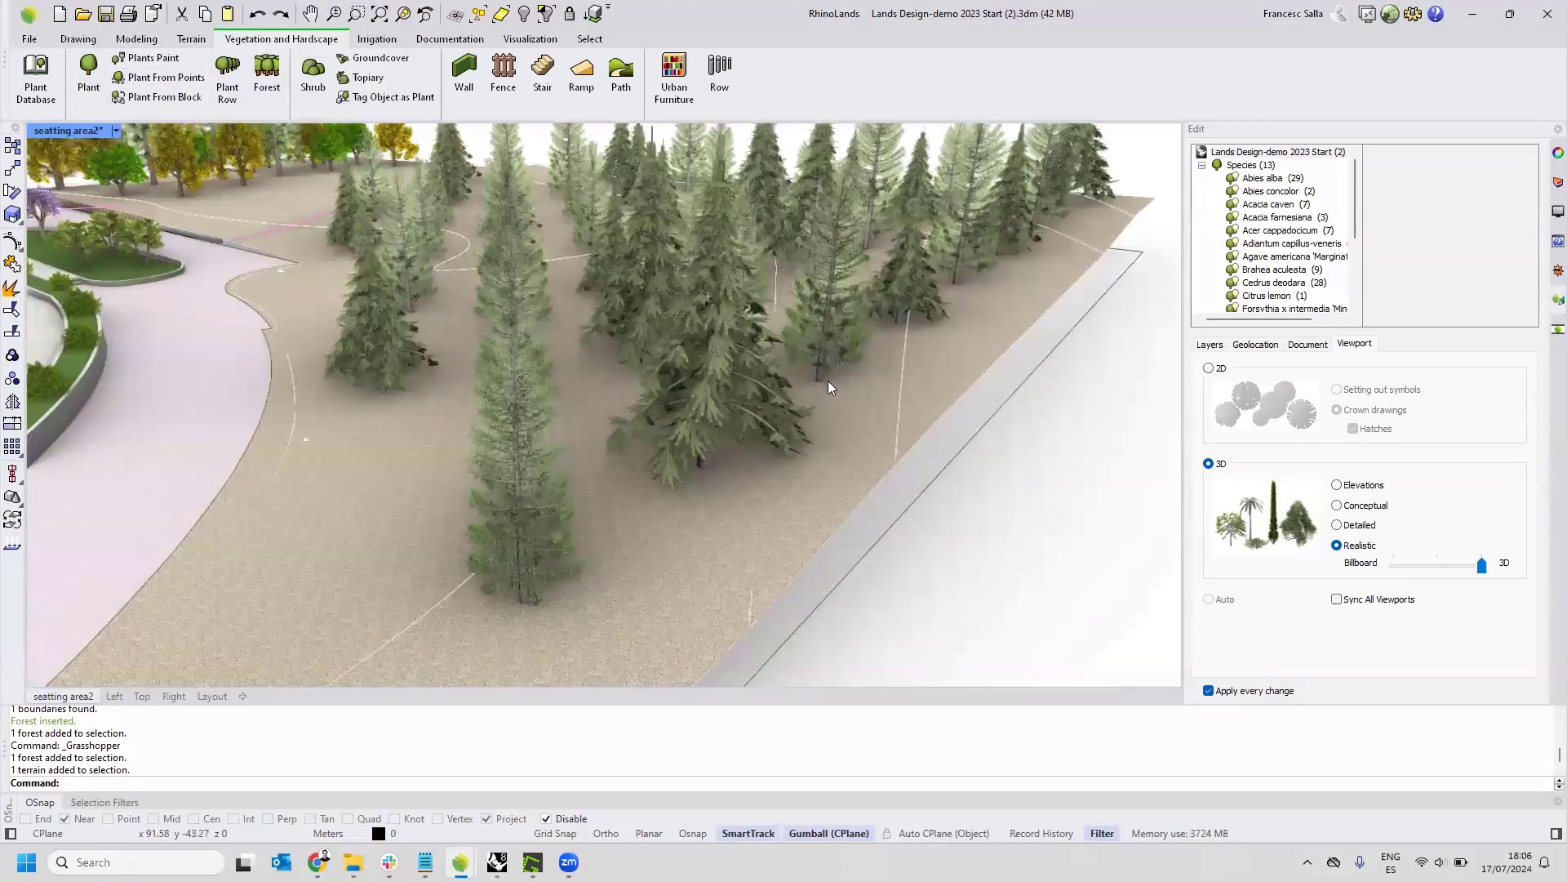
scroll(833, 384, "down", 3)
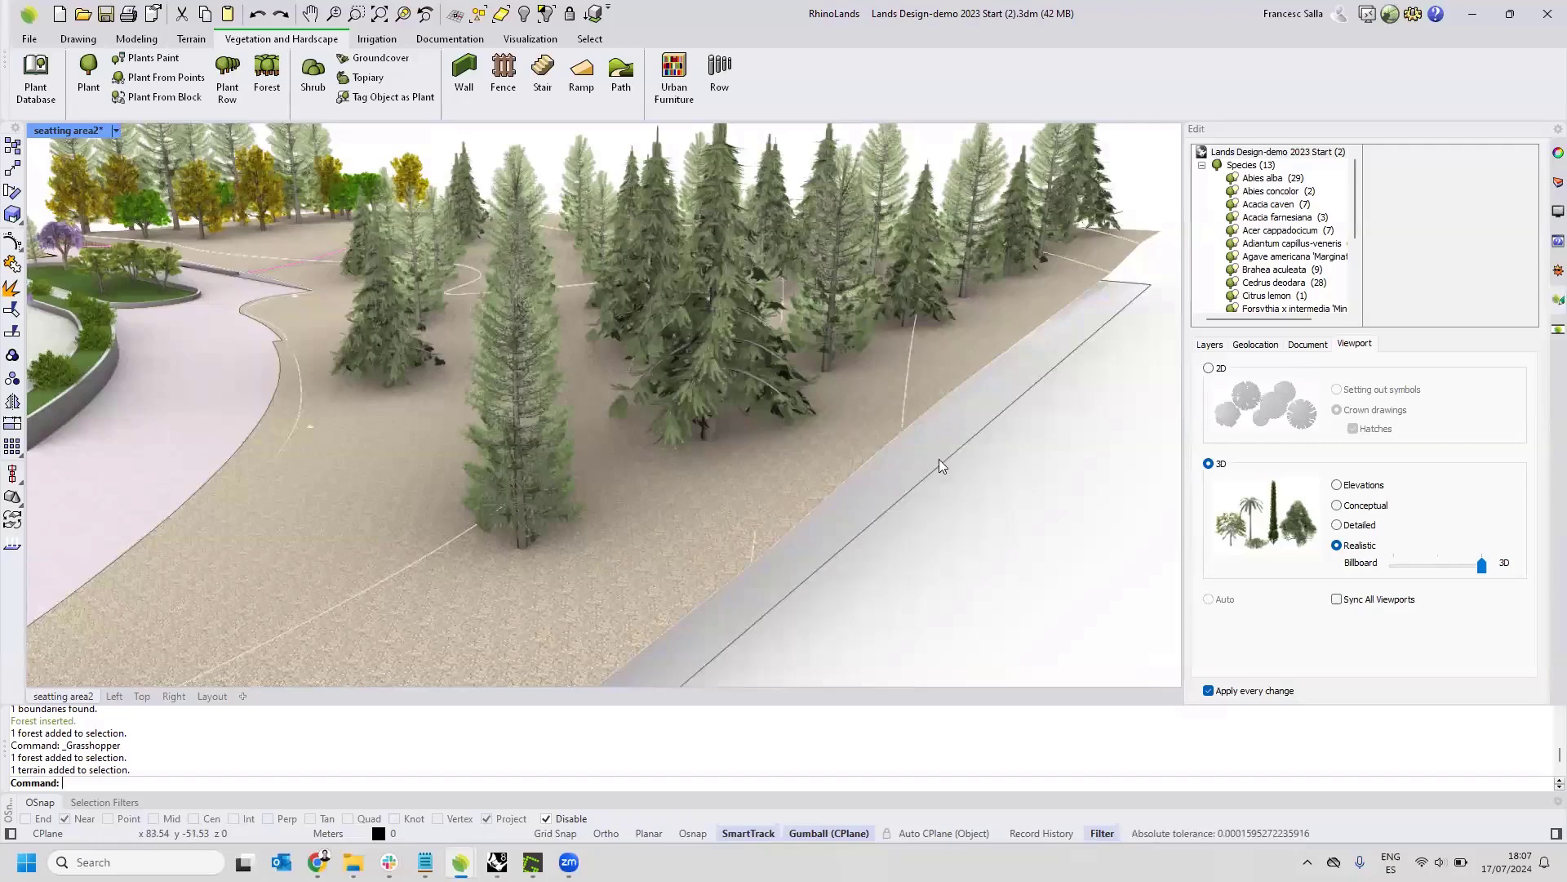
scroll(554, 359, "down", 5)
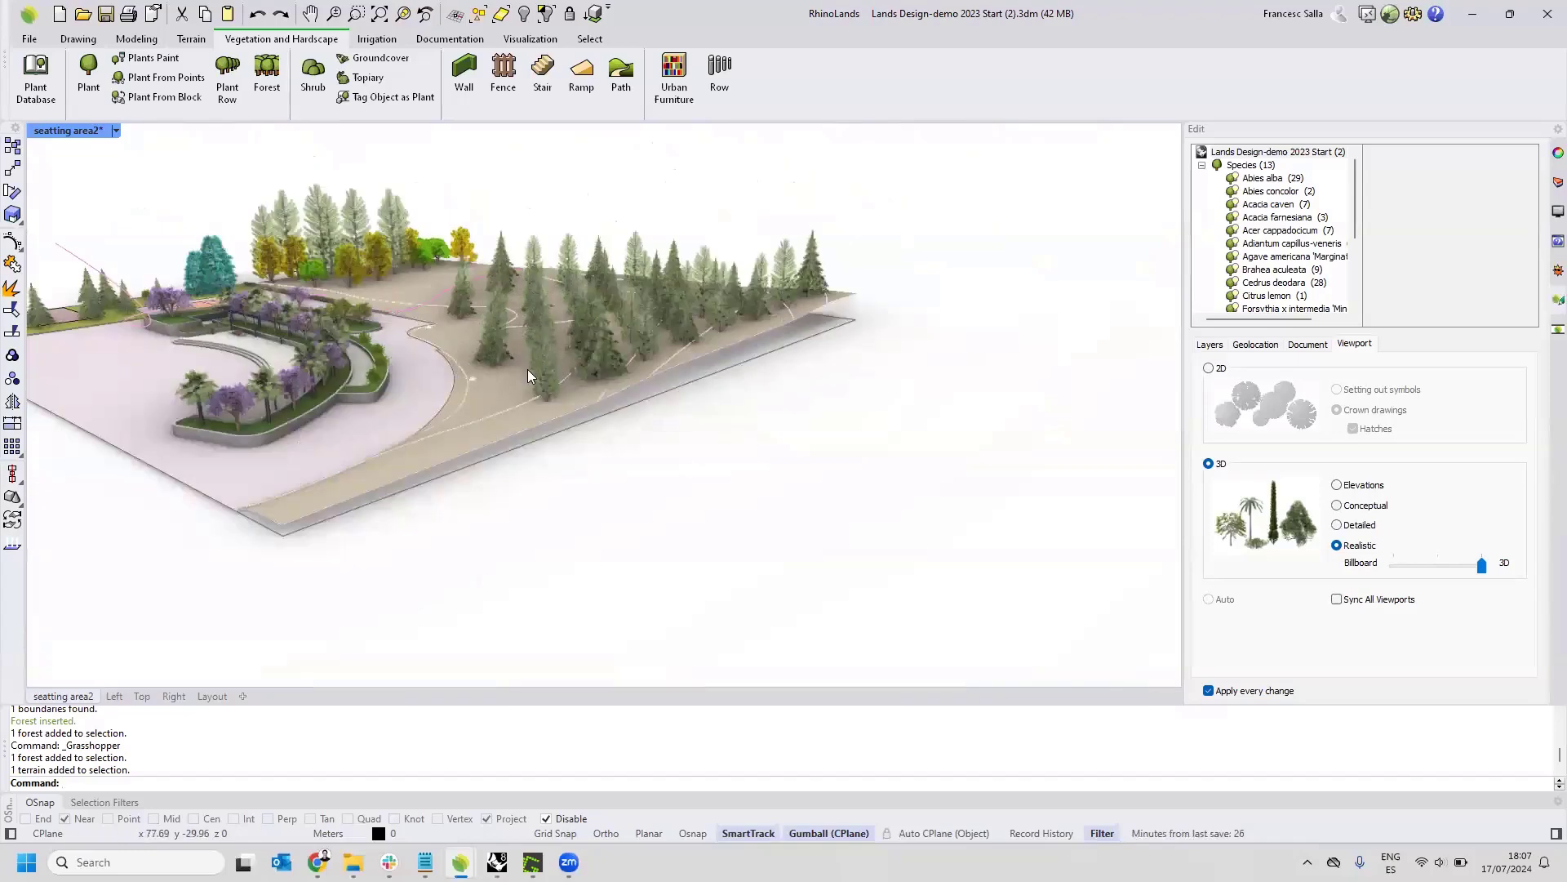
scroll(528, 369, "up", 5)
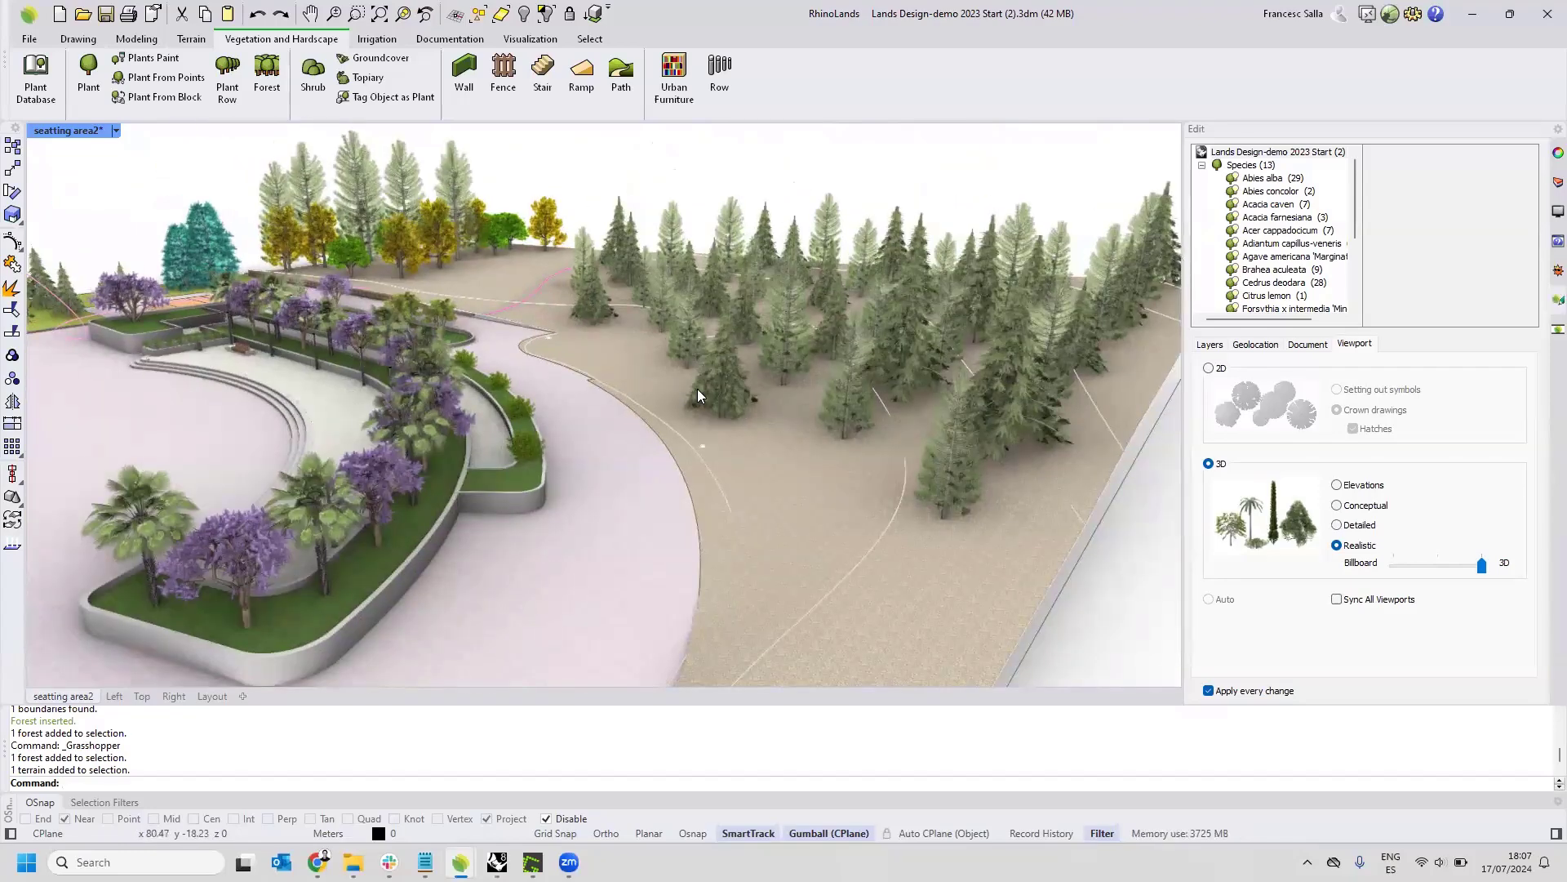
Move one Abies concolor from beside the seating area onto the terrain in front of the conifer forest.
left_click(205, 254)
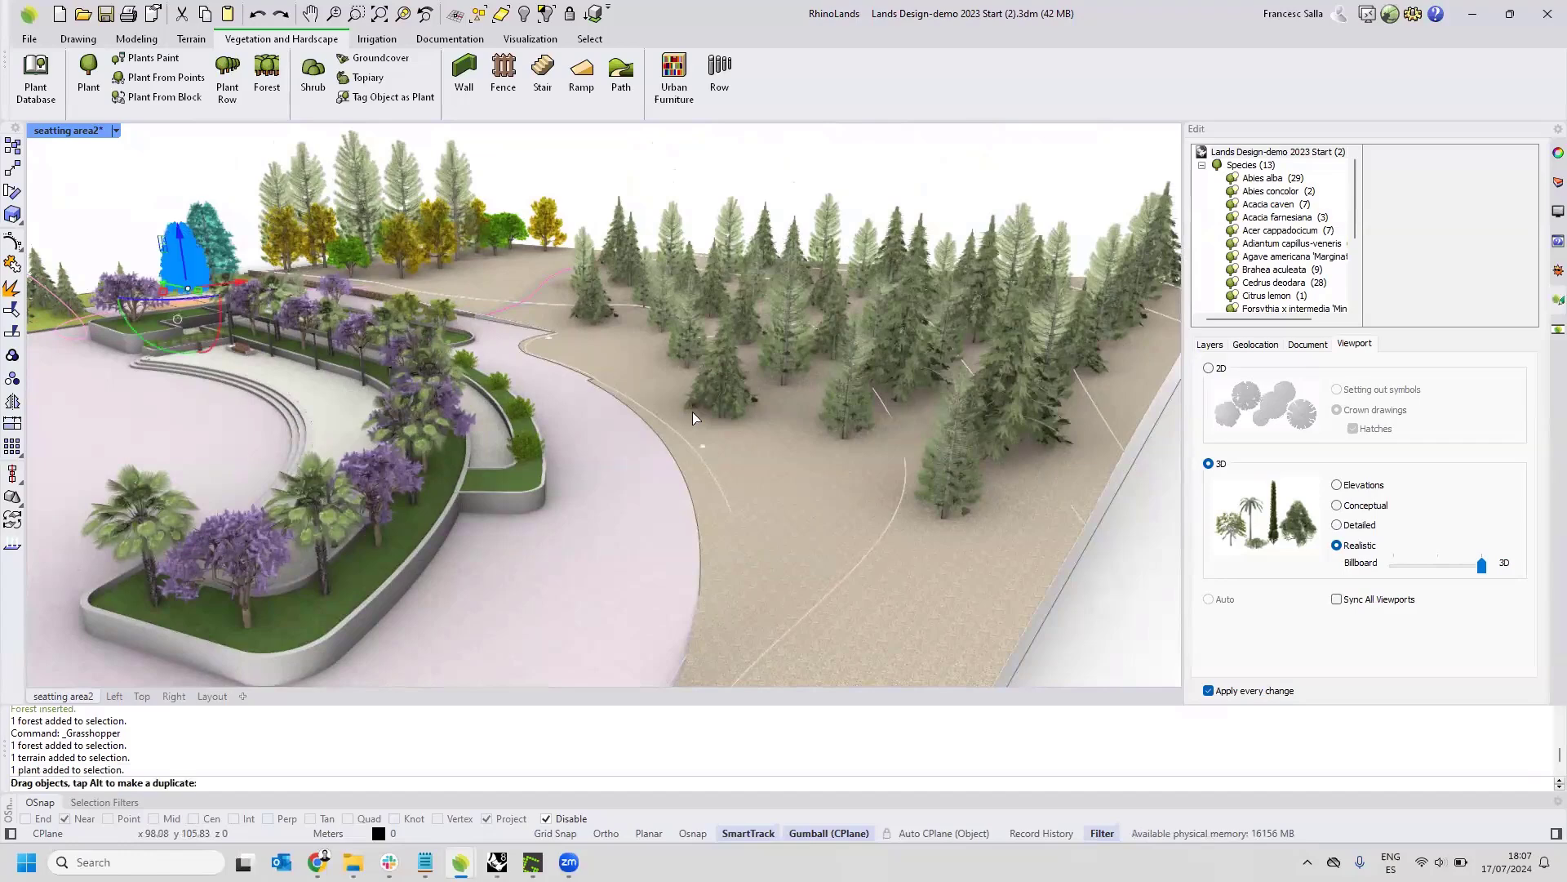
left_click_drag(772, 444, 765, 435)
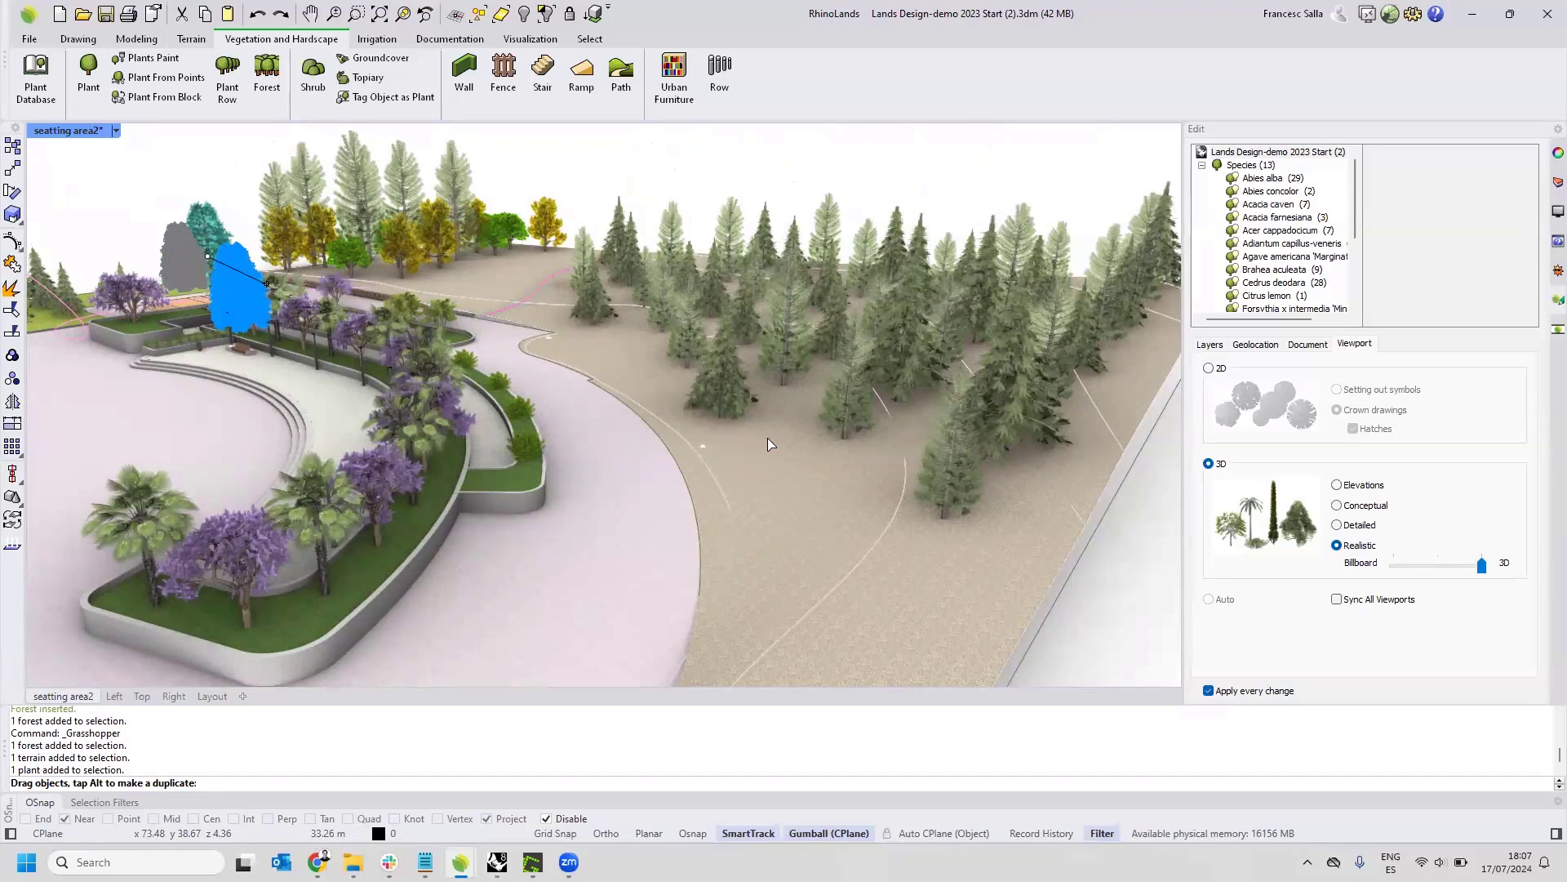
left_click_drag(767, 439, 767, 439)
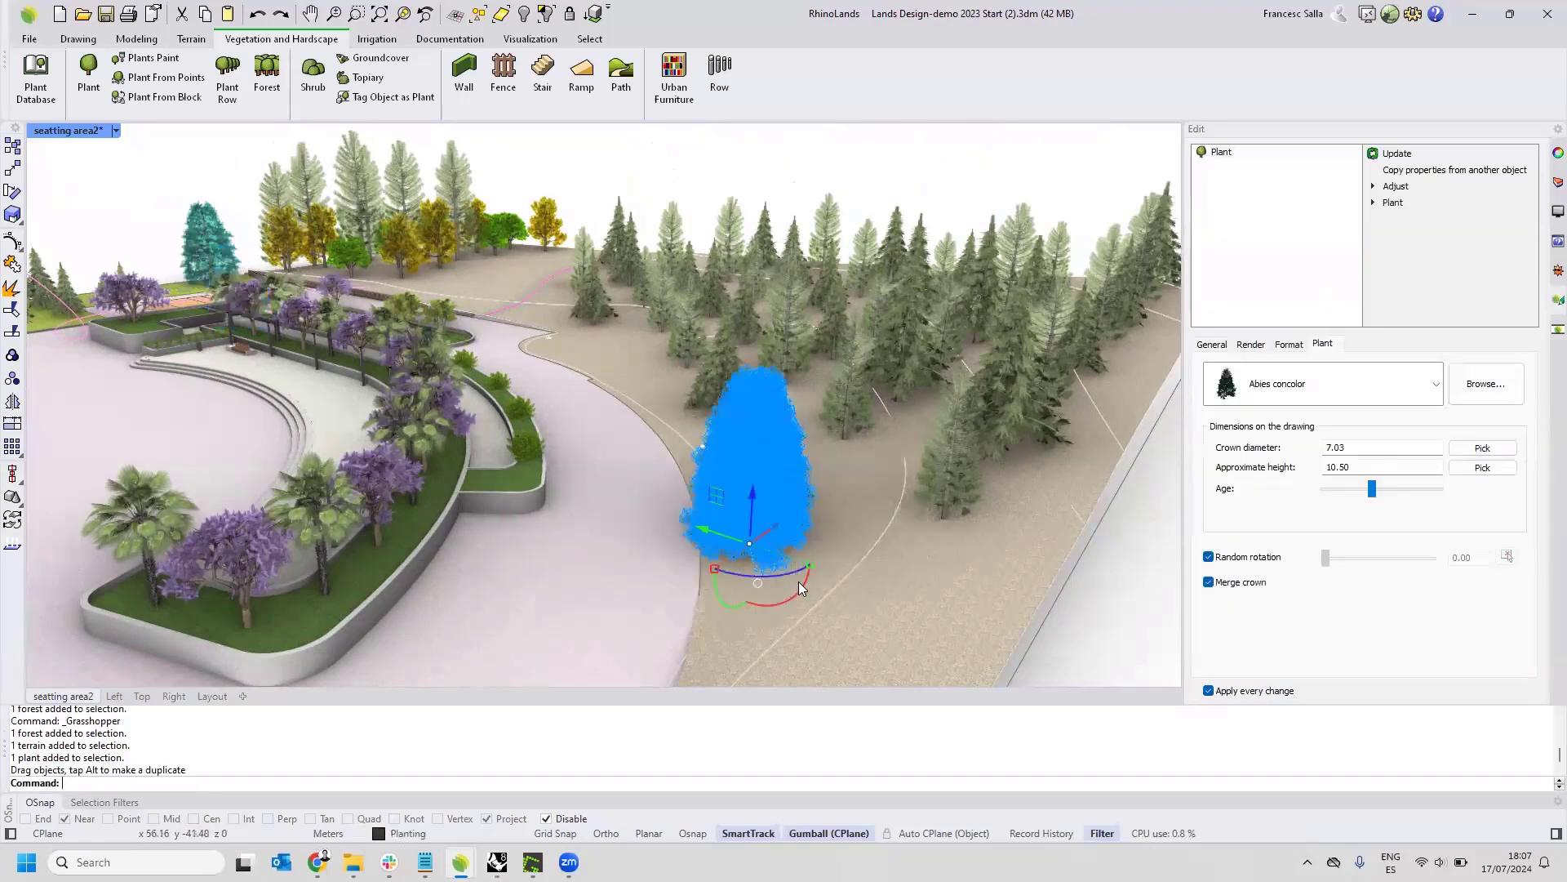
Turn on Ortho and try to tilt the relocated Abies concolor about its base.
left_click_drag(799, 583, 800, 597)
left_click_drag(800, 588, 802, 600)
key("F8")
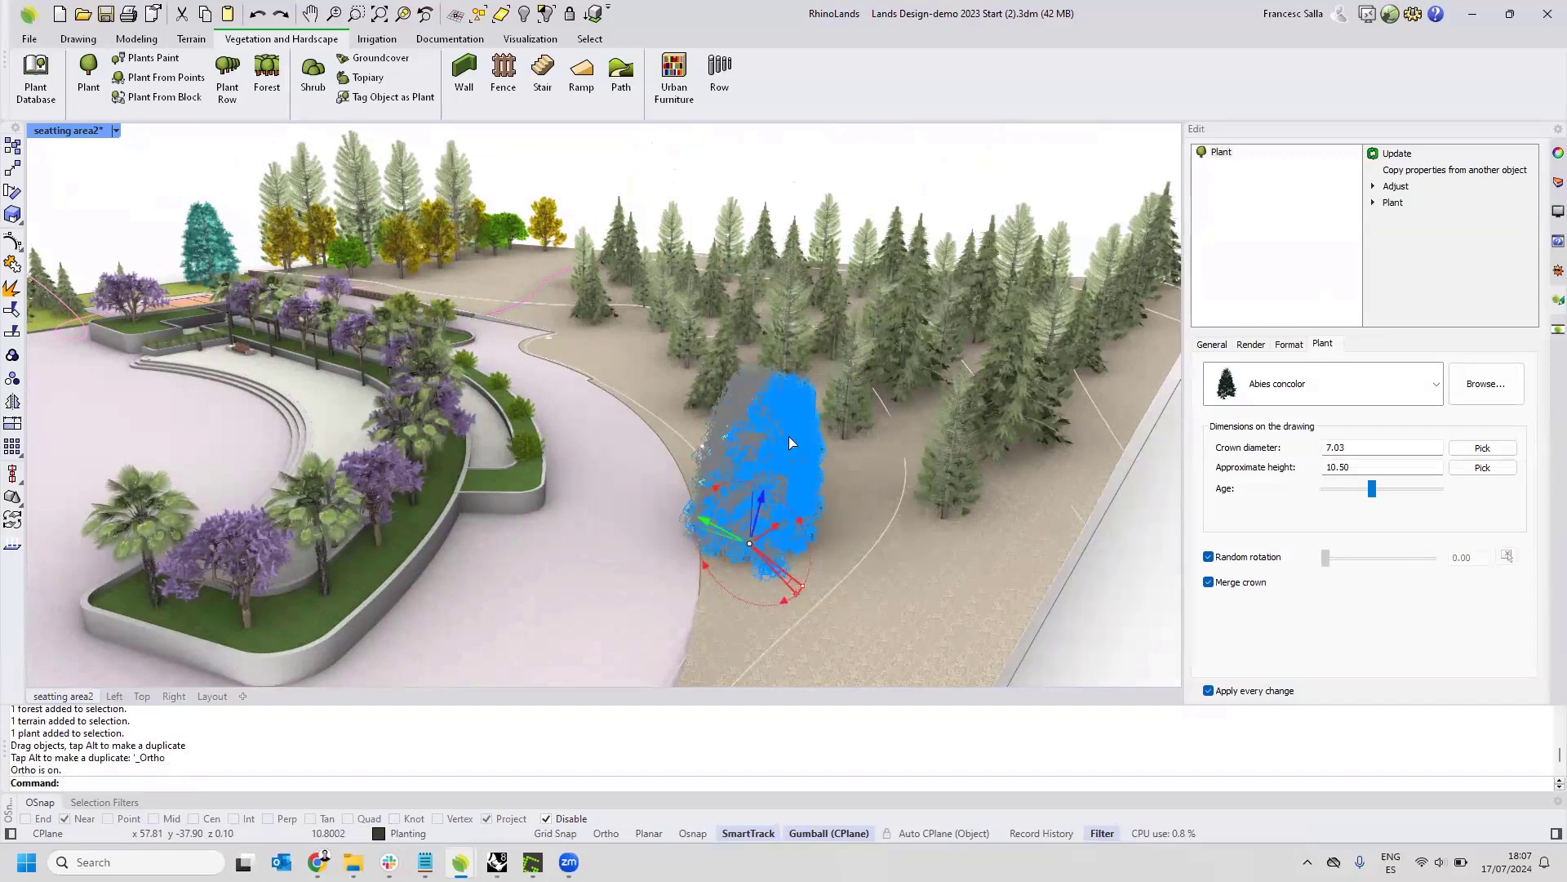
left_click_drag(752, 353, 766, 528)
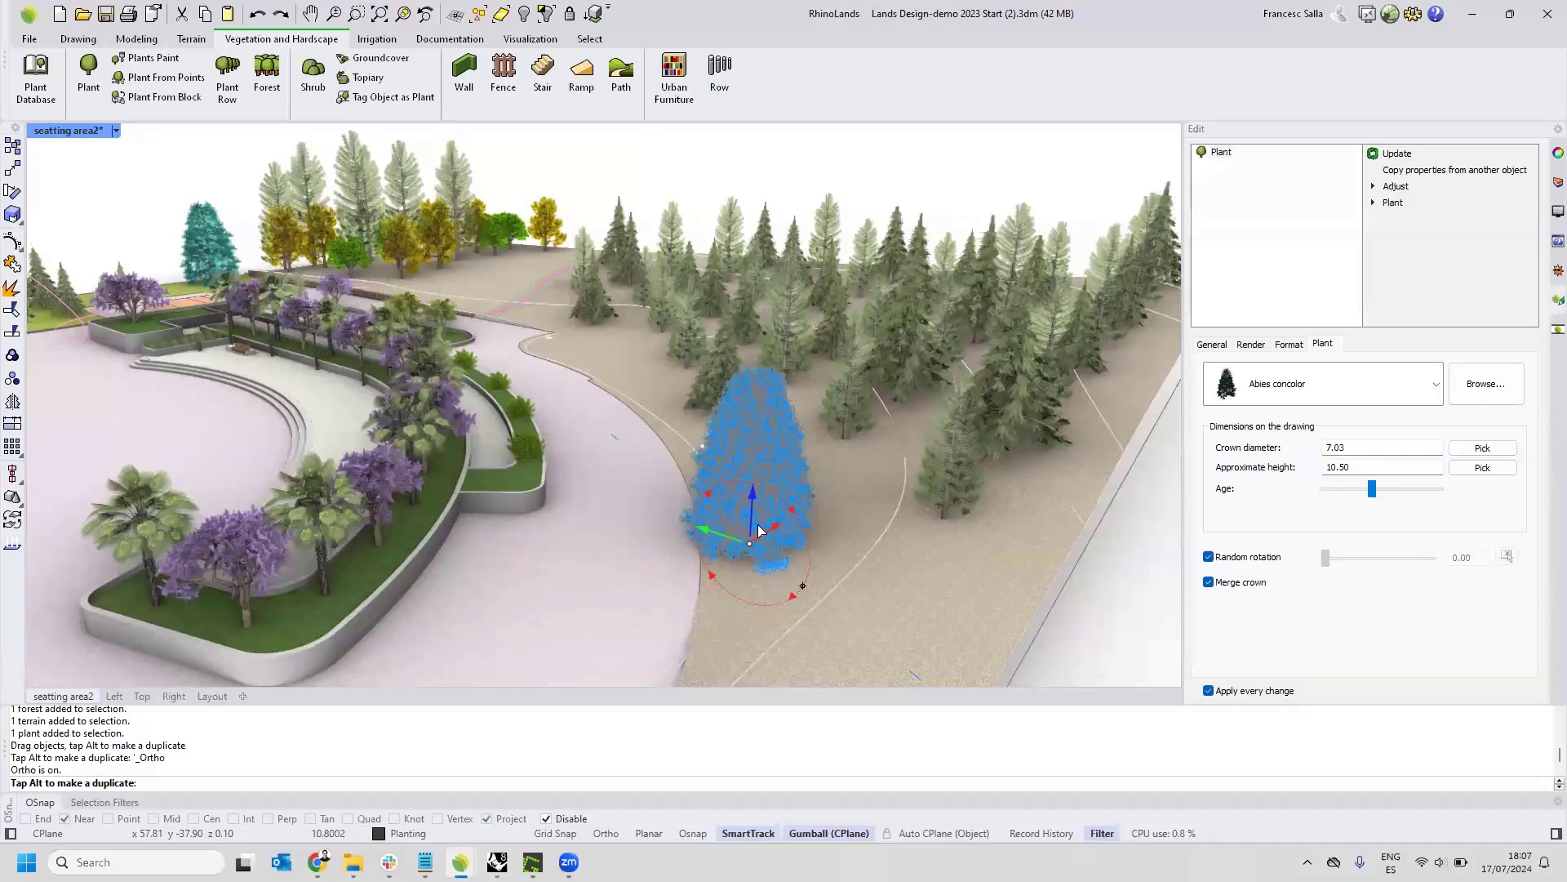
left_click_drag(808, 402, 803, 426)
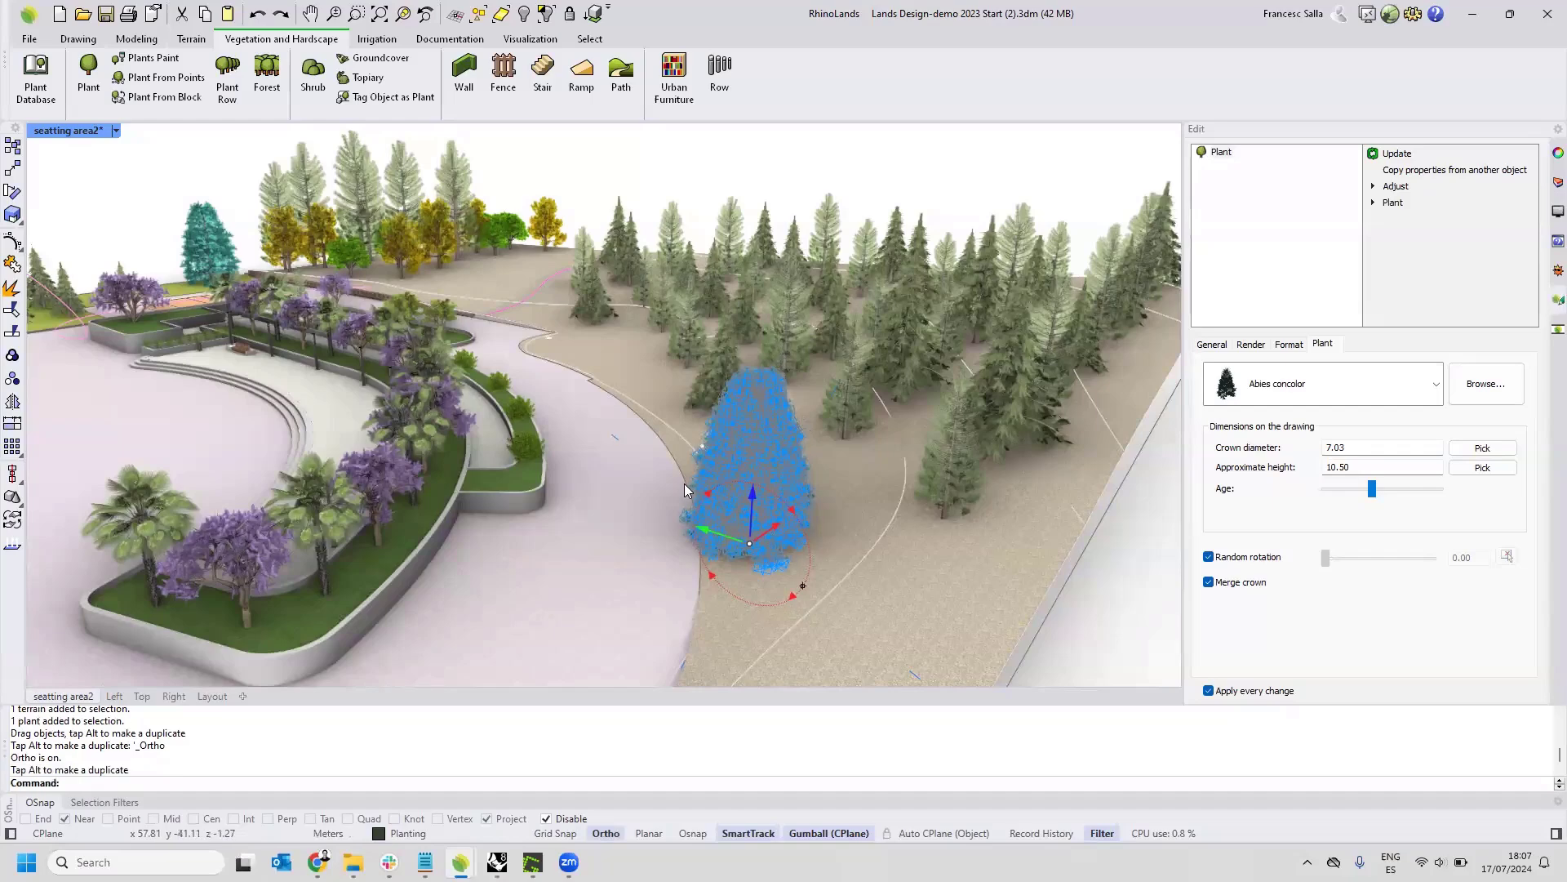
right_click_drag(761, 552, 684, 468, "shift")
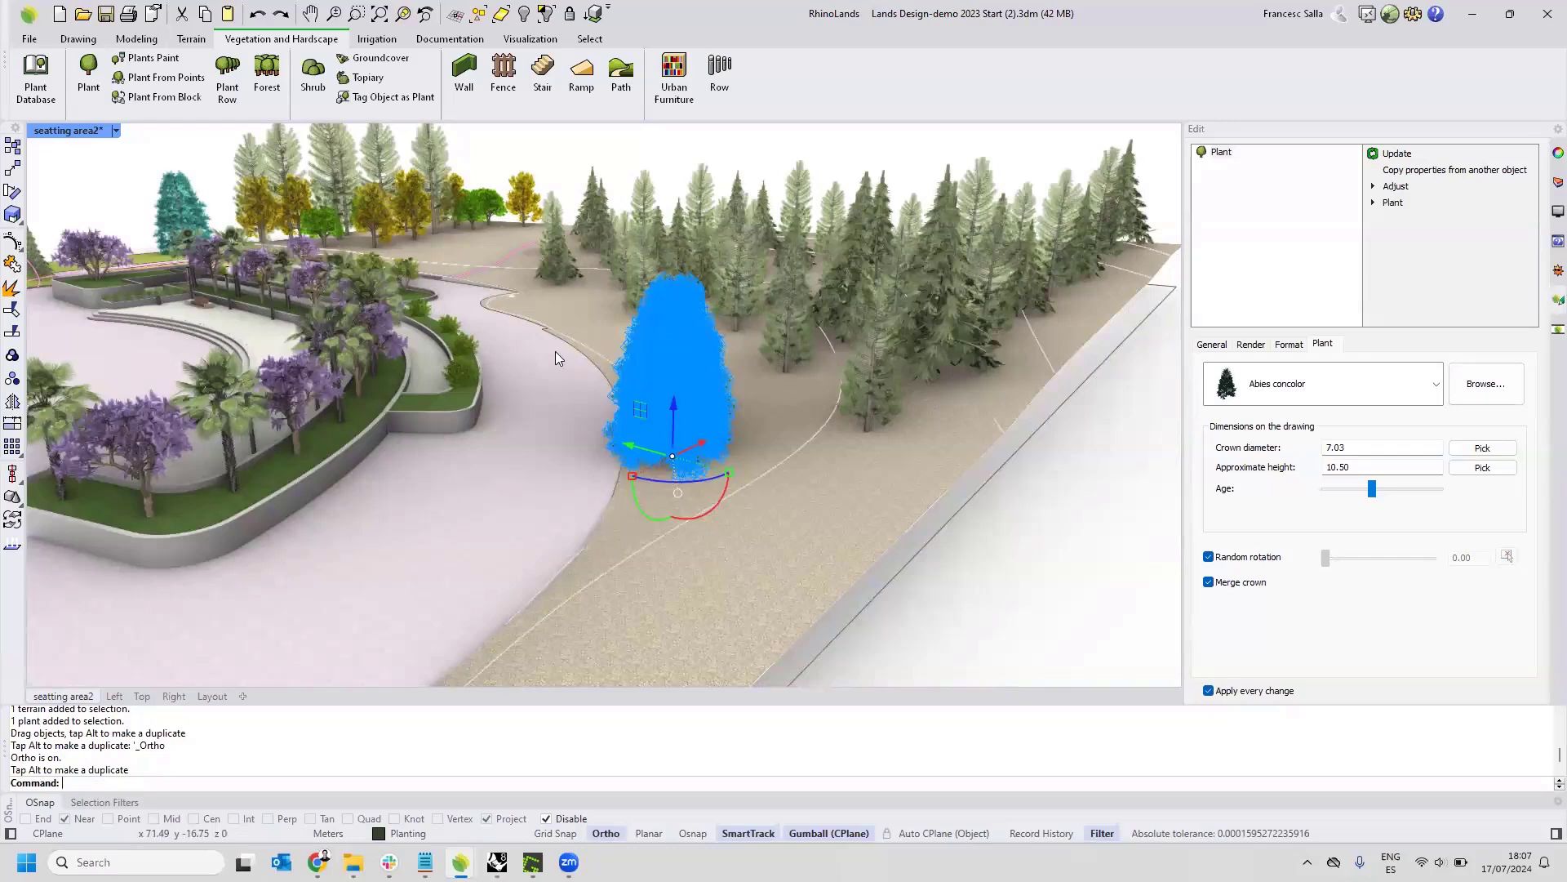
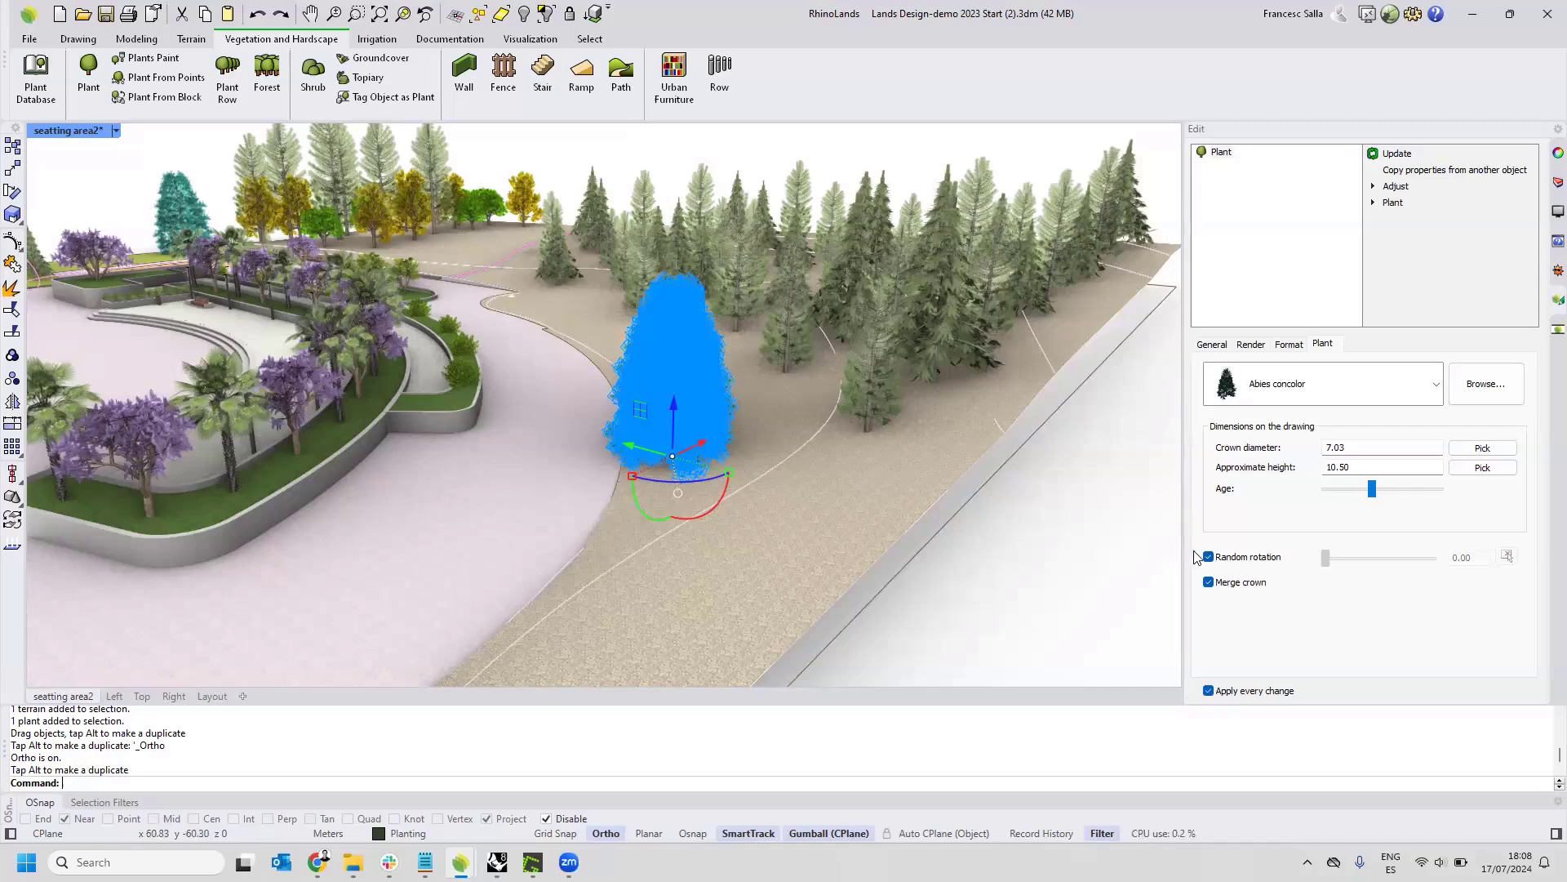
Select the conifer forest on the terrain to view its forest parameters and general properties, and clear the selection.
scroll(795, 482, "down", 6)
scroll(322, 322, "up", 7)
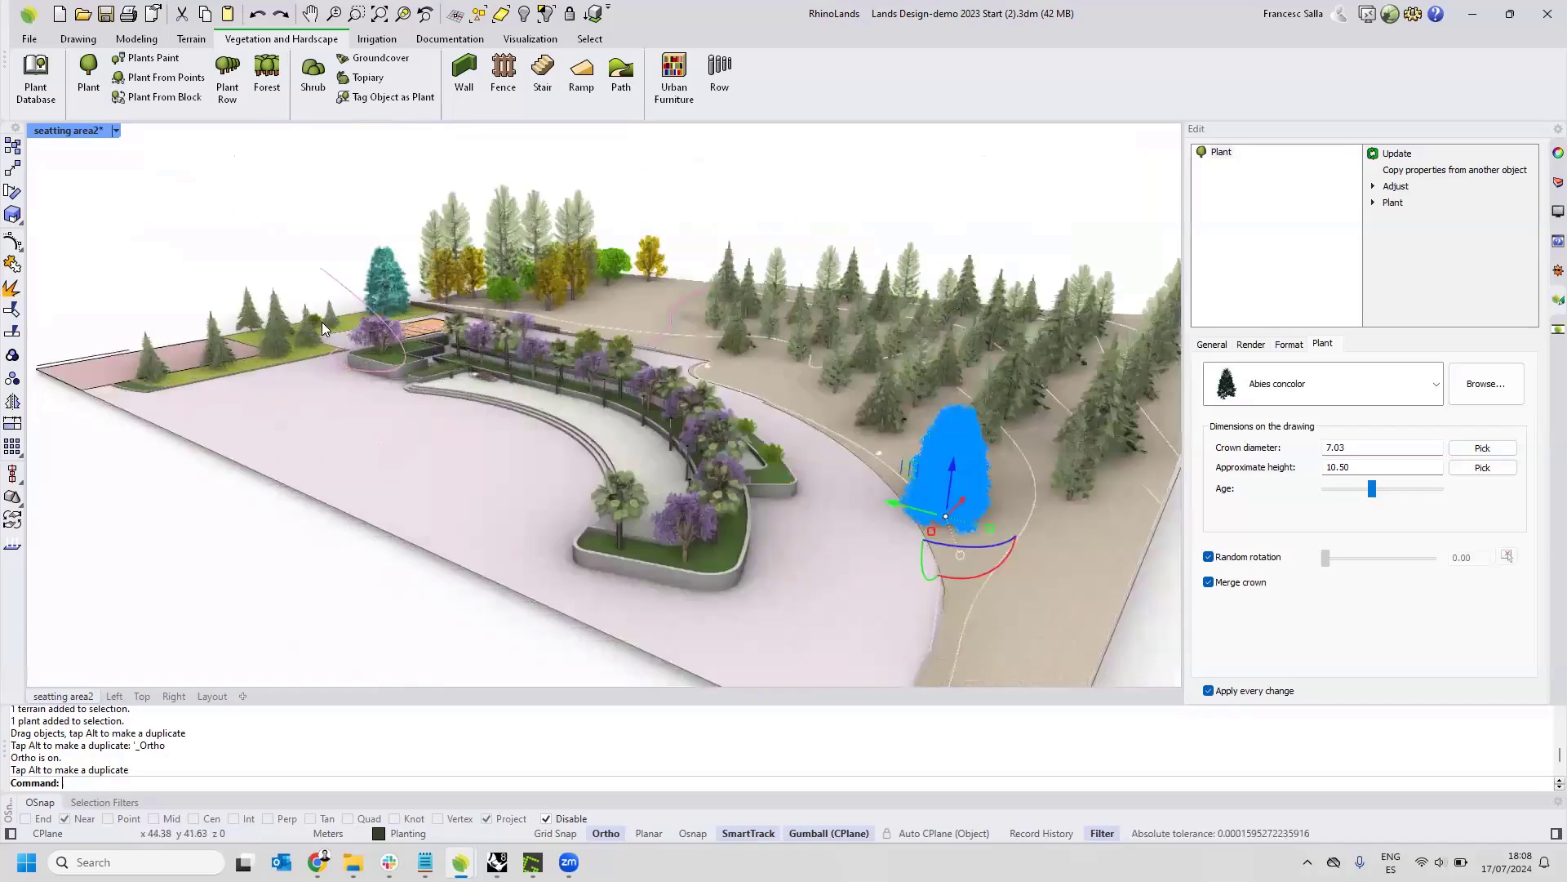
scroll(327, 305, "down", 6)
scroll(718, 408, "up", 4)
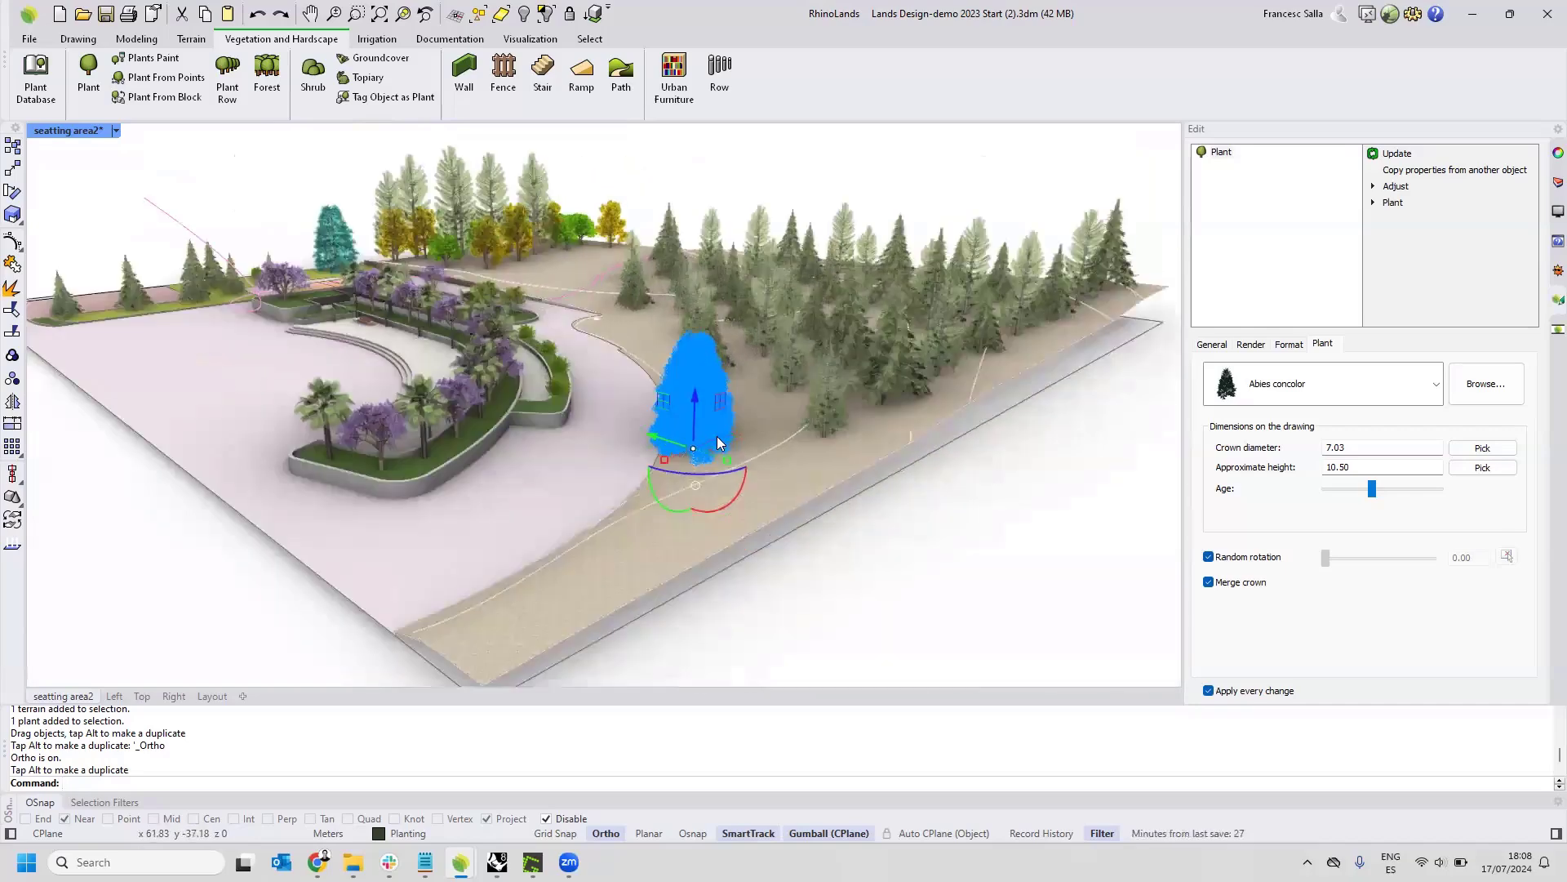
left_click(820, 334)
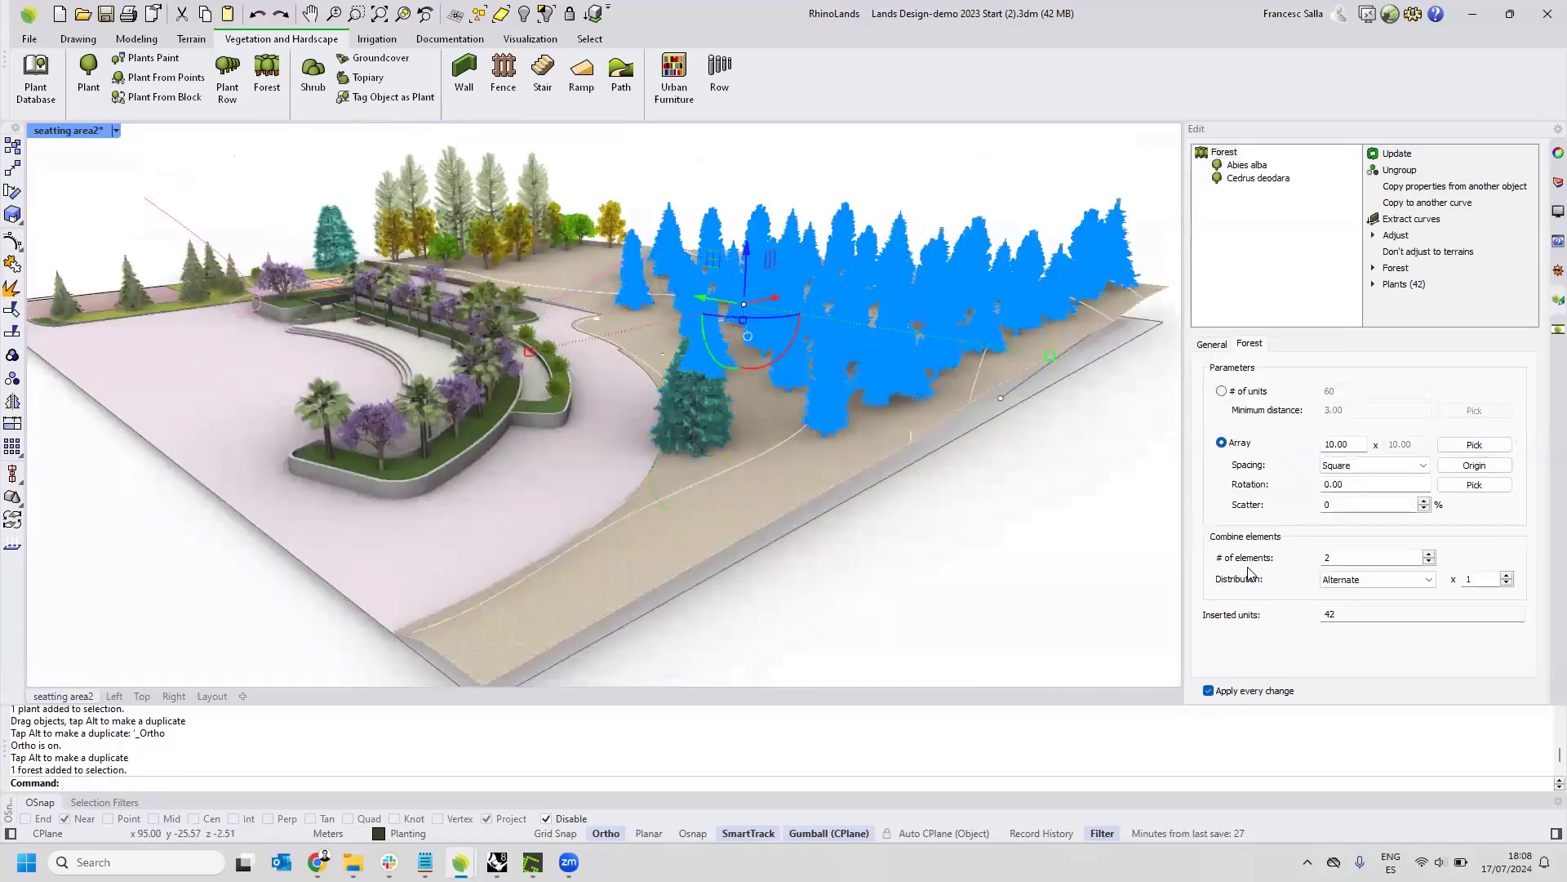
left_click(1218, 347)
right_click_drag(1099, 439, 897, 388)
left_click(1055, 427)
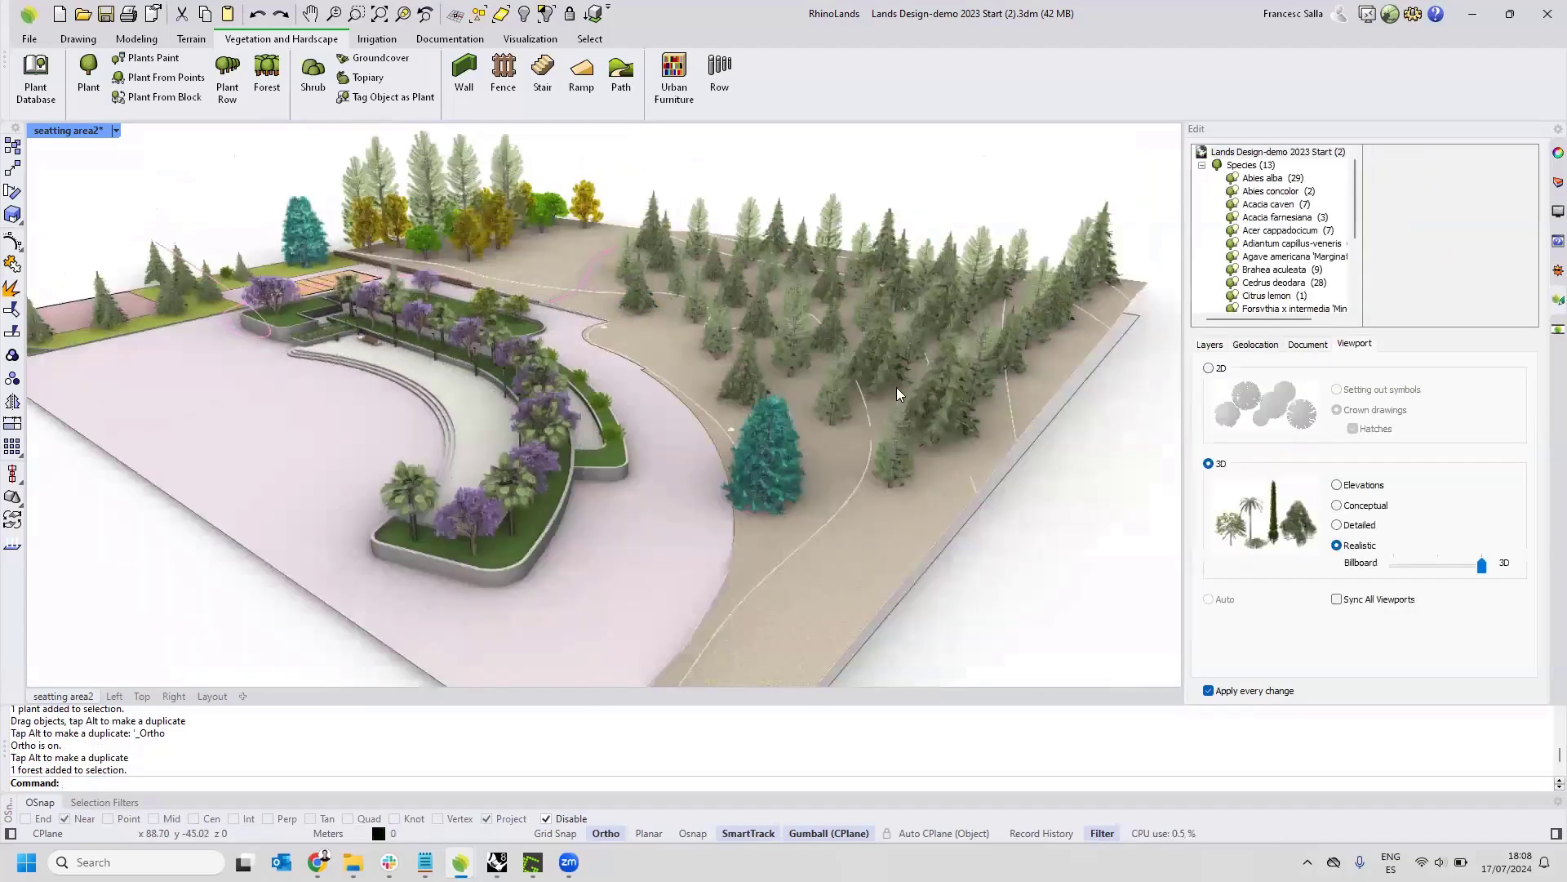
Start inserting a new forest with random rotation enabled for its plants, and cancel the insertion.
left_click(263, 88)
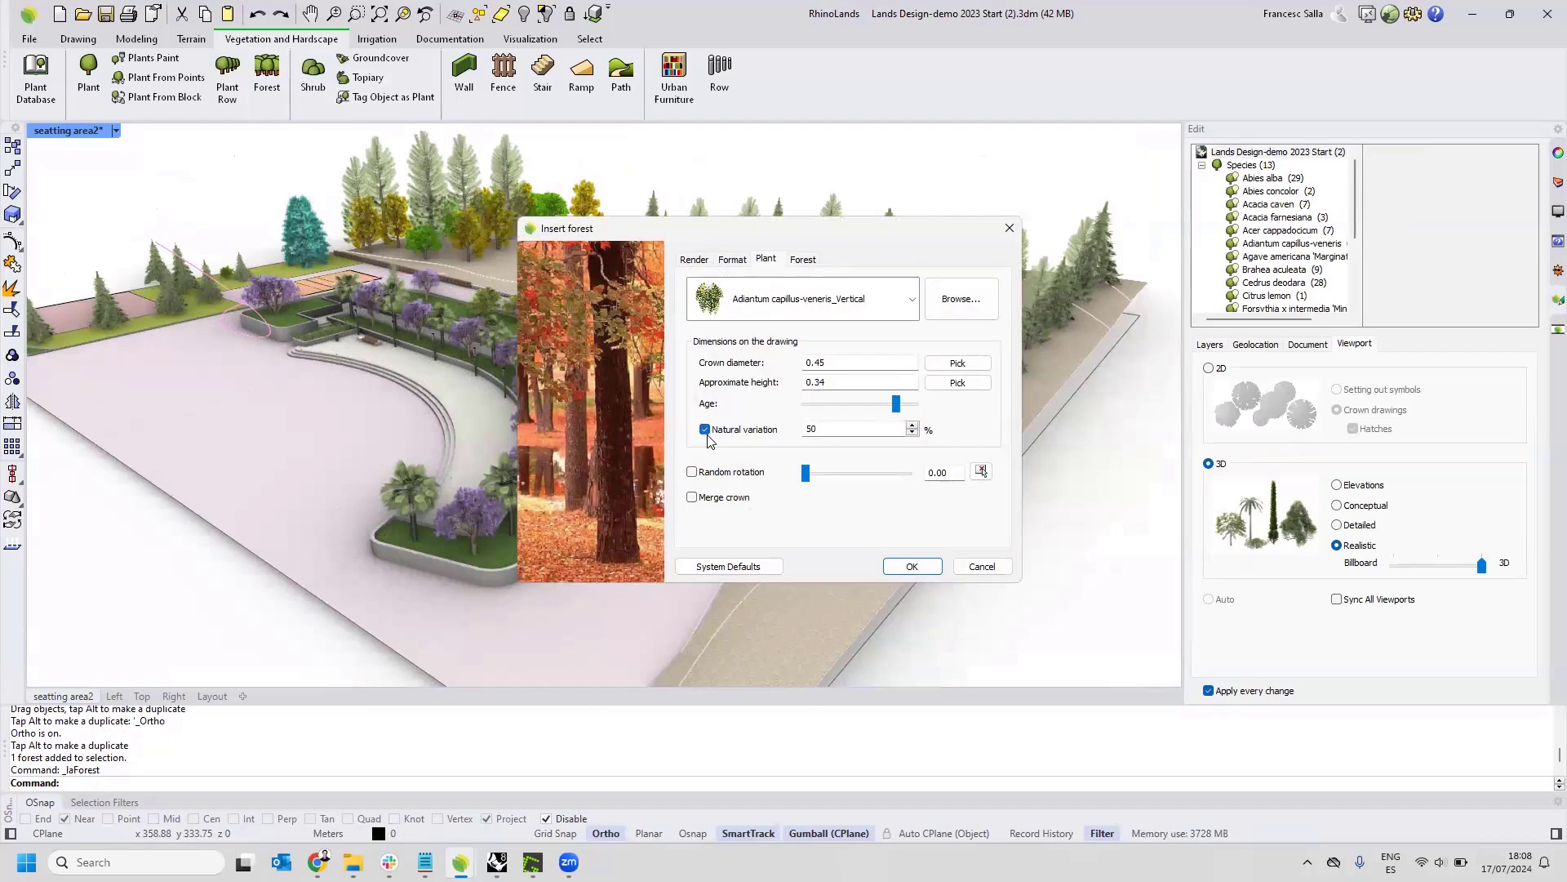
left_click(694, 472)
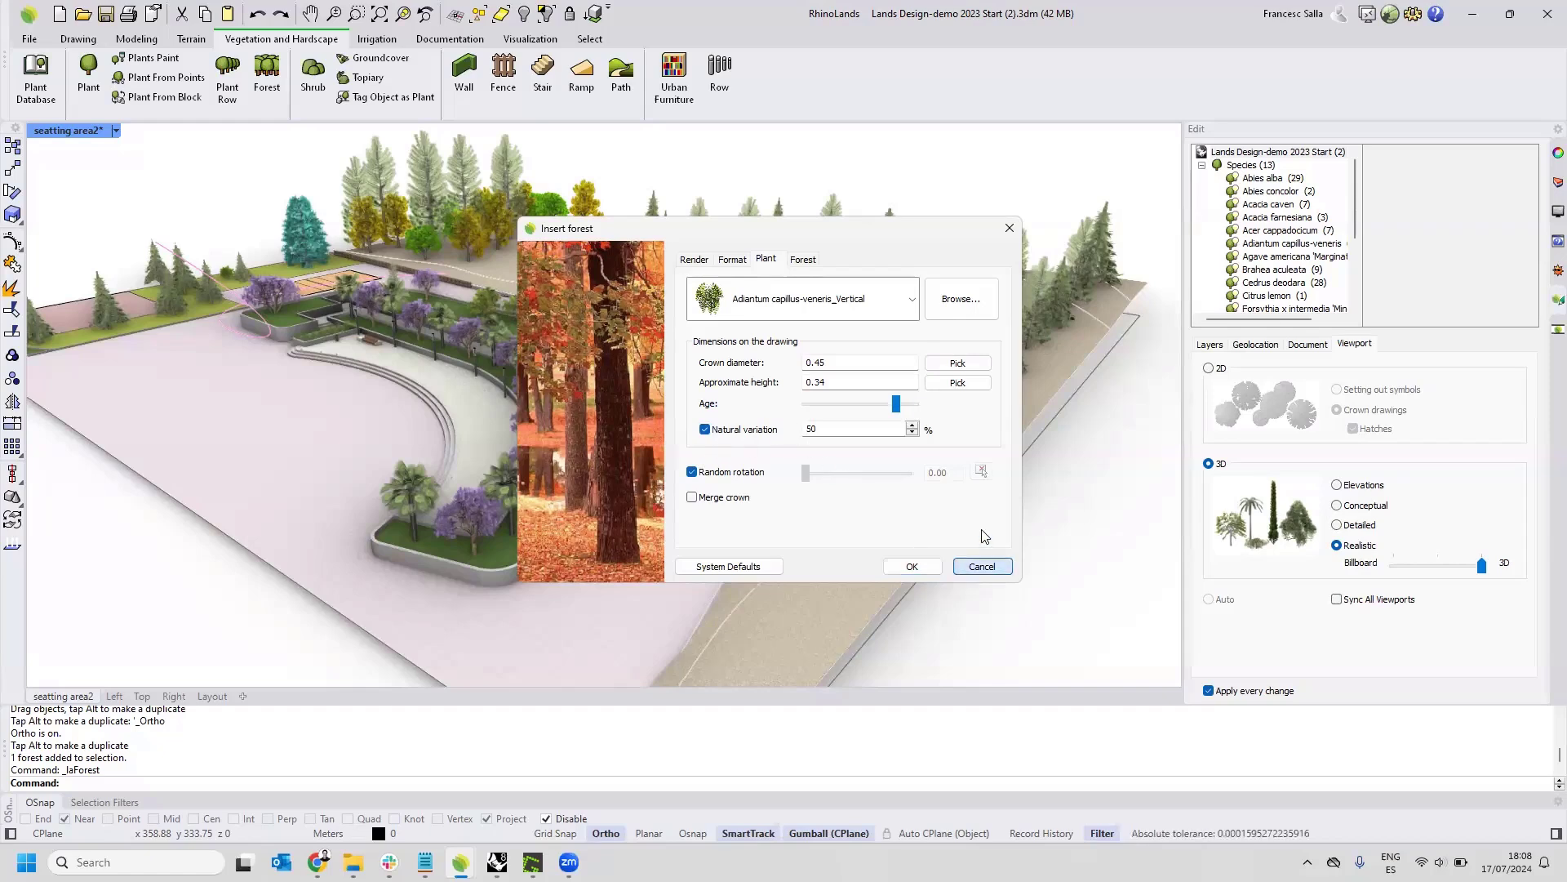
left_click(979, 566)
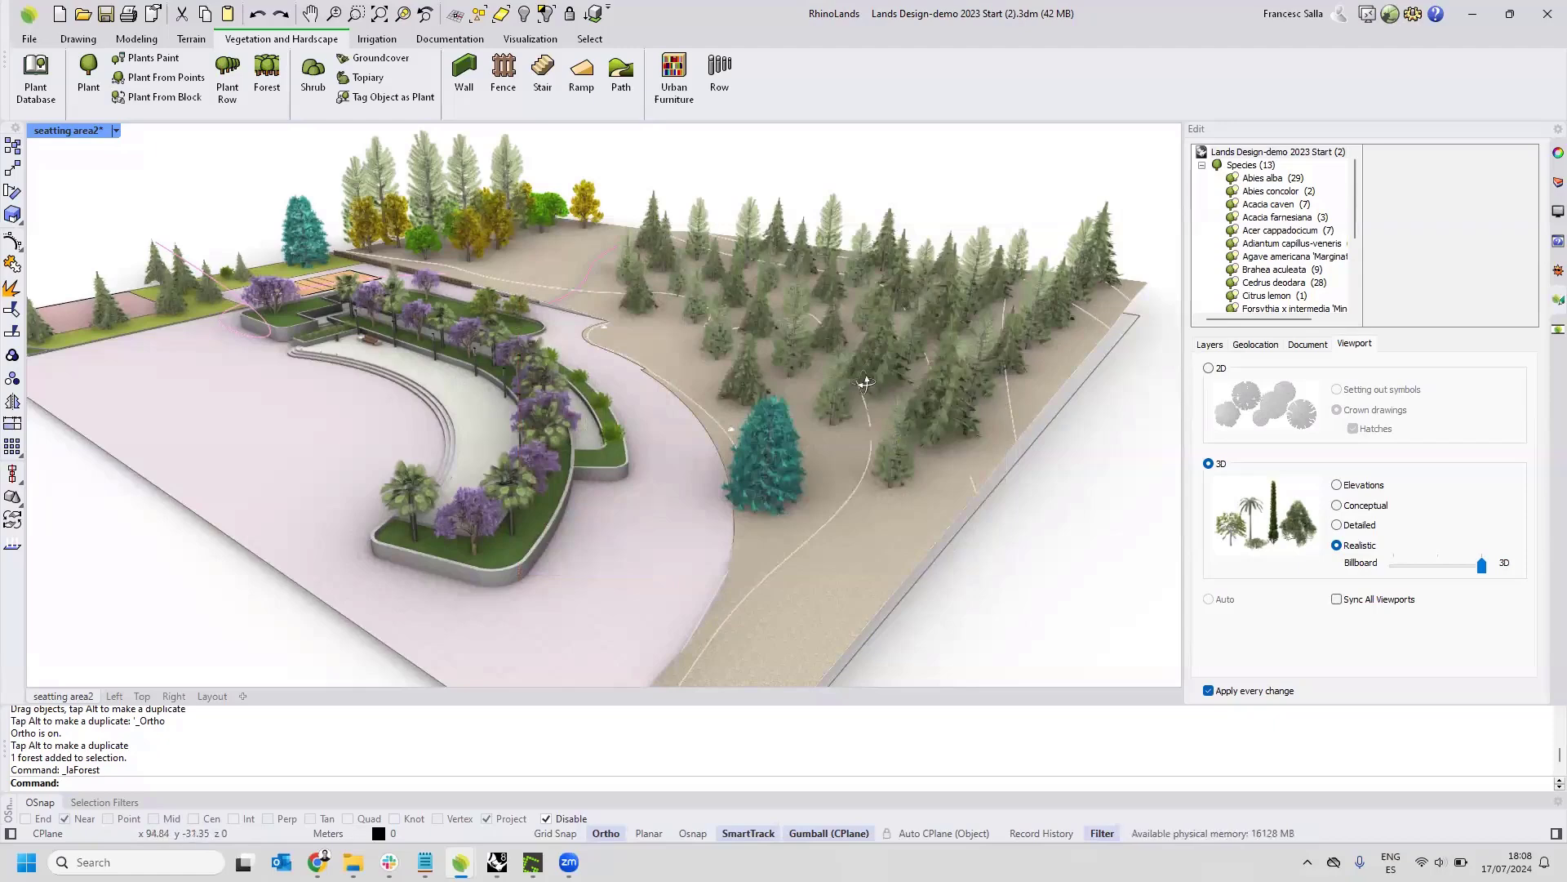
Switch to Chrome and bring up the RhinoLands website's home page.
right_click_drag(900, 435, 862, 384)
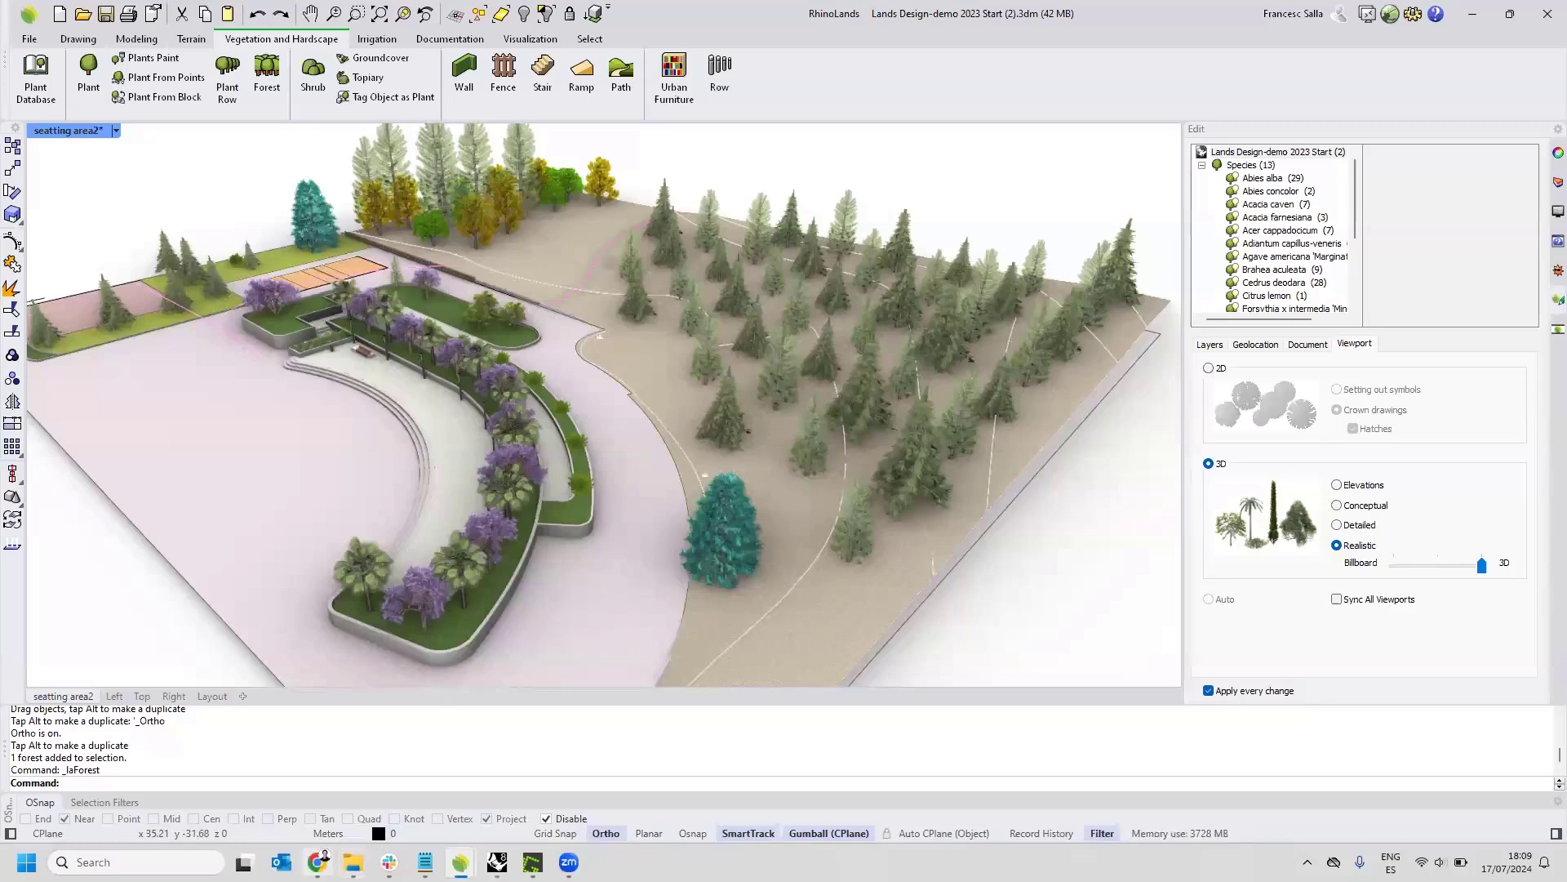
mouse_move(318, 862)
left_click(315, 744)
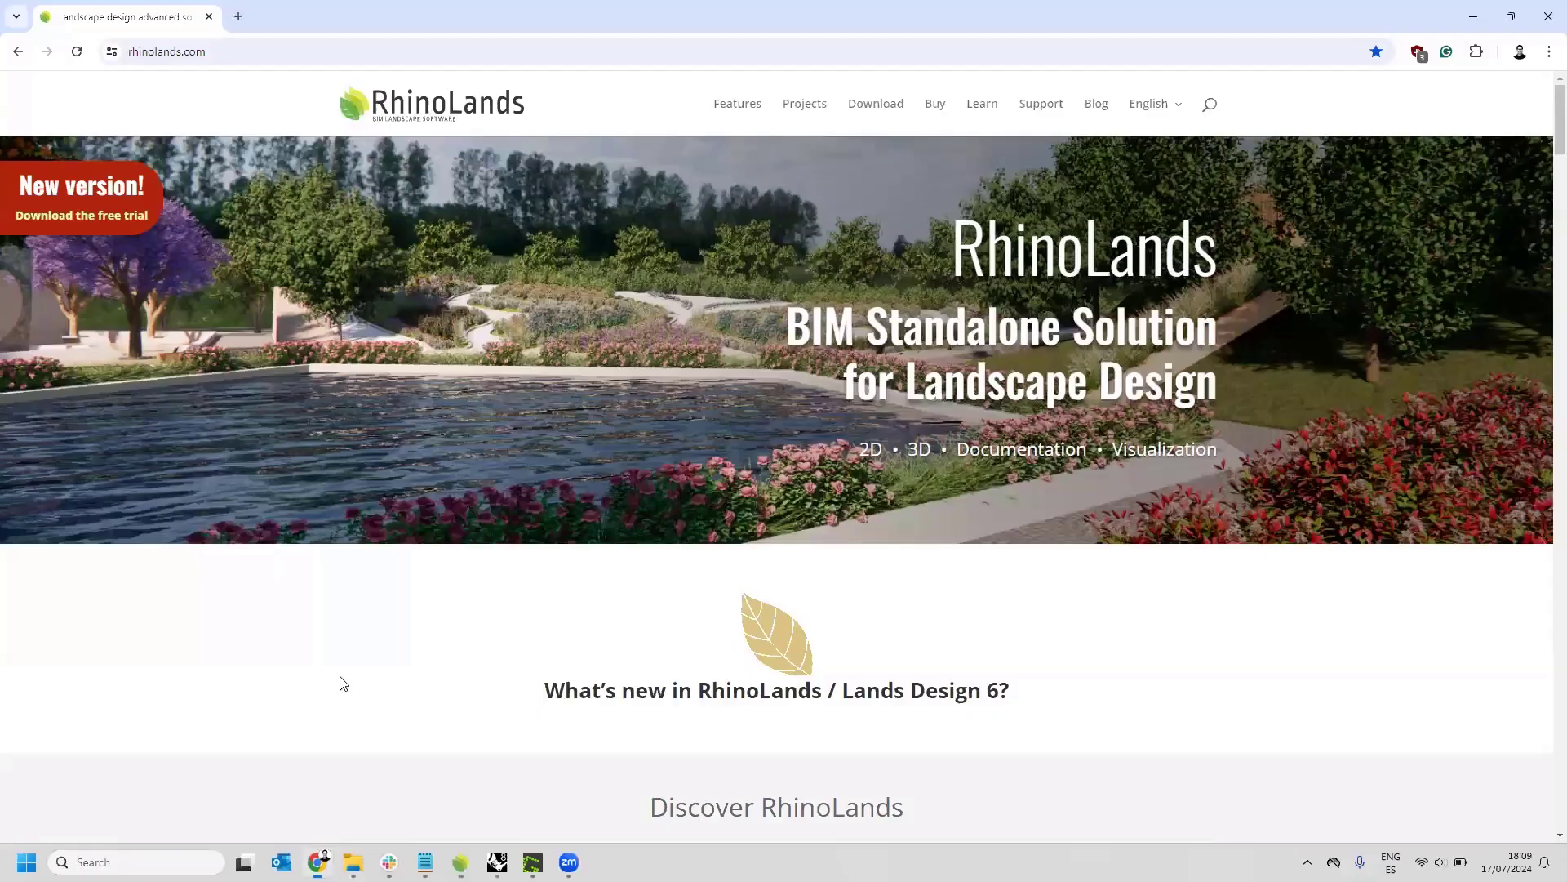